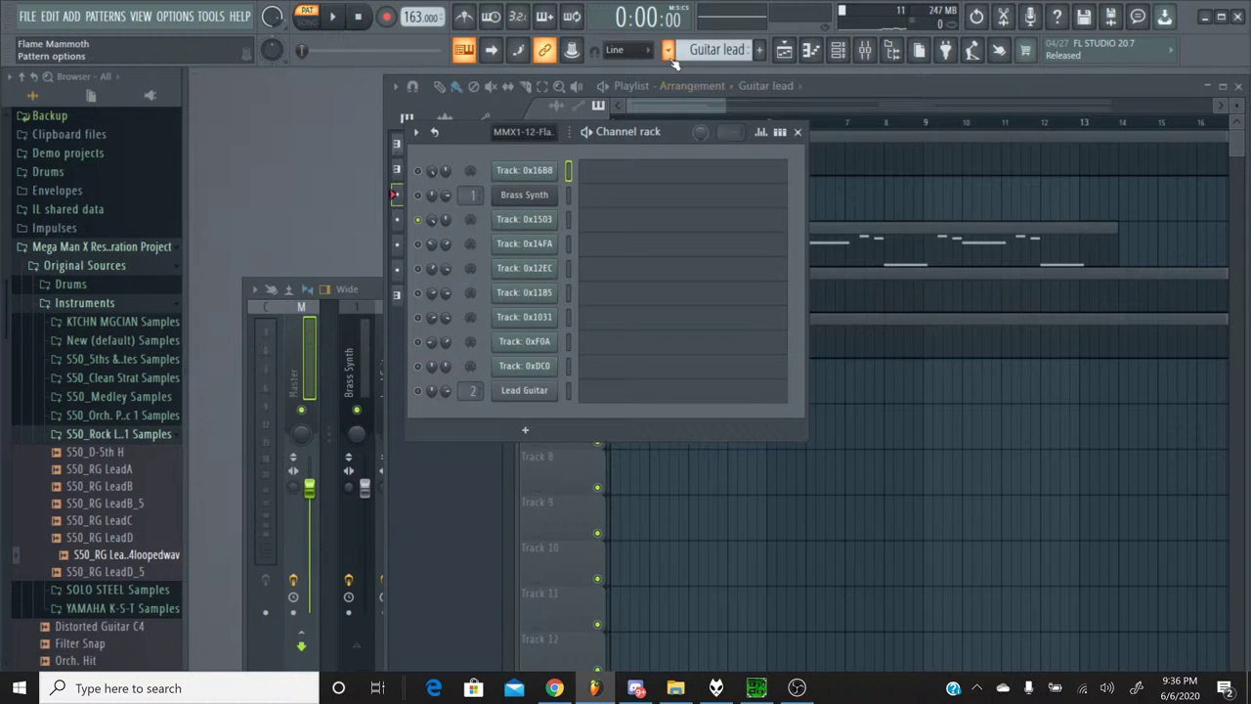
# Delete the Guitar lead, Distorted and Bass patterns from the project.
pyautogui.click(667, 49)
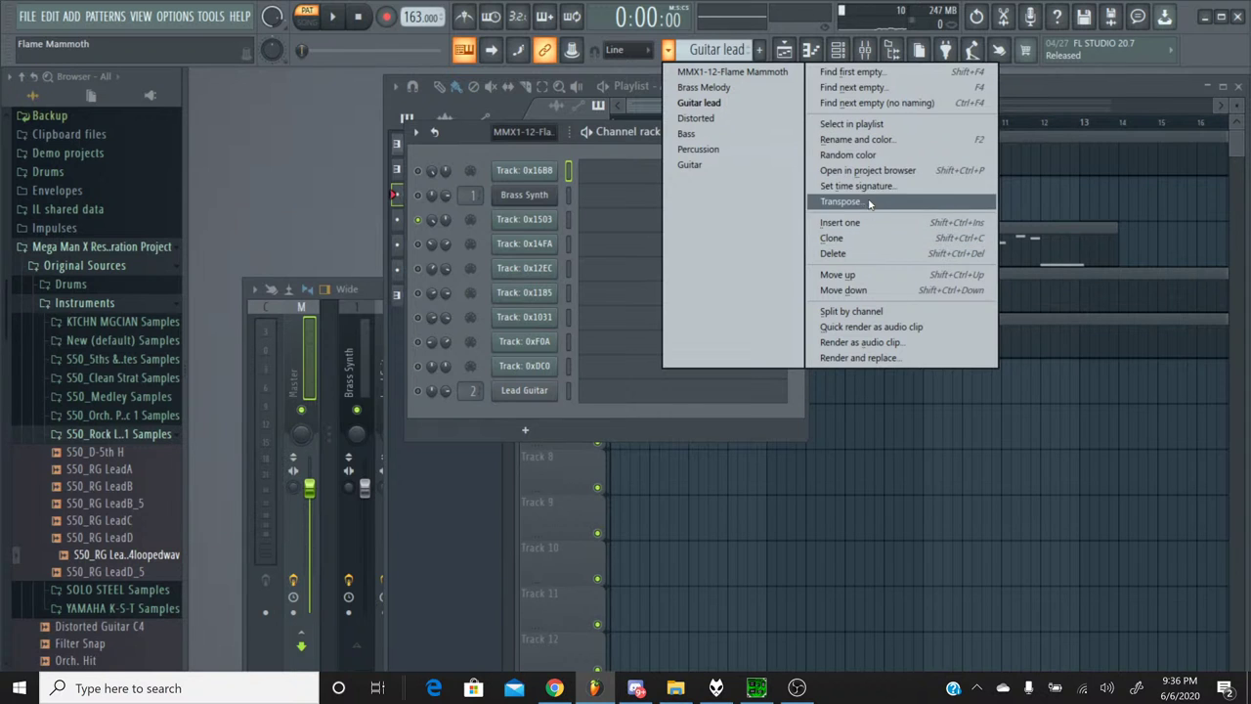
pyautogui.click(859, 252)
pyautogui.click(702, 387)
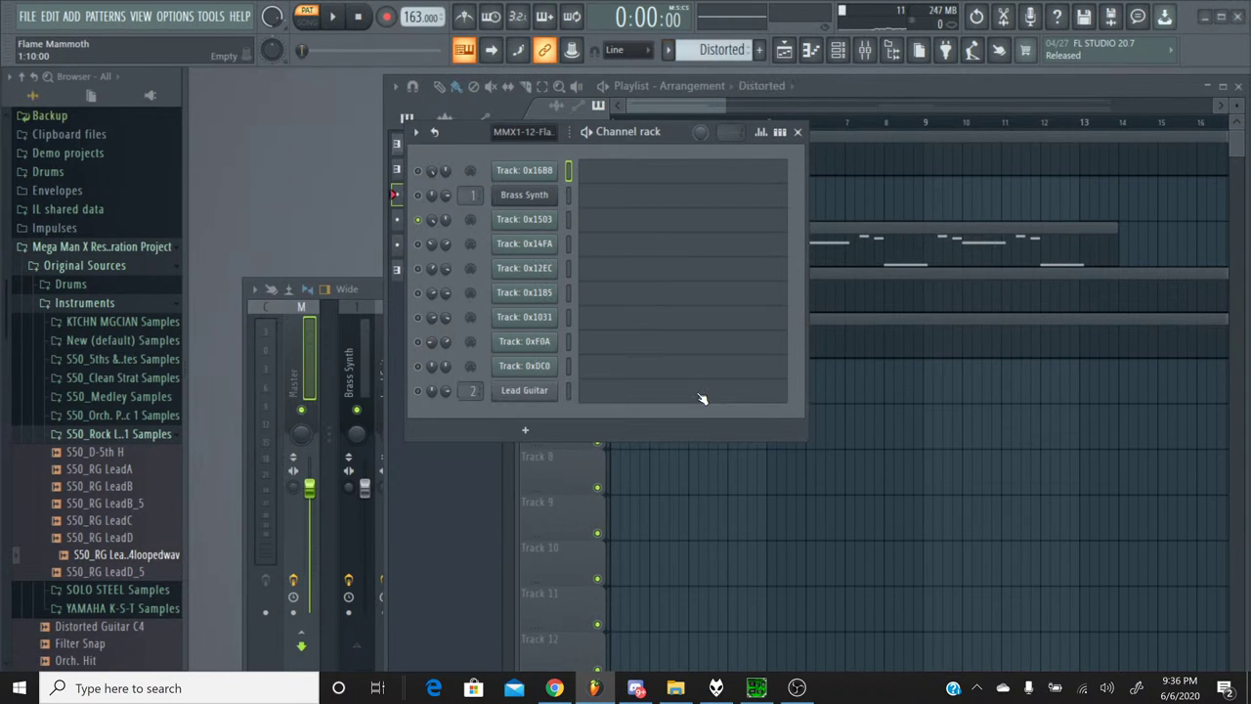
pyautogui.click(669, 50)
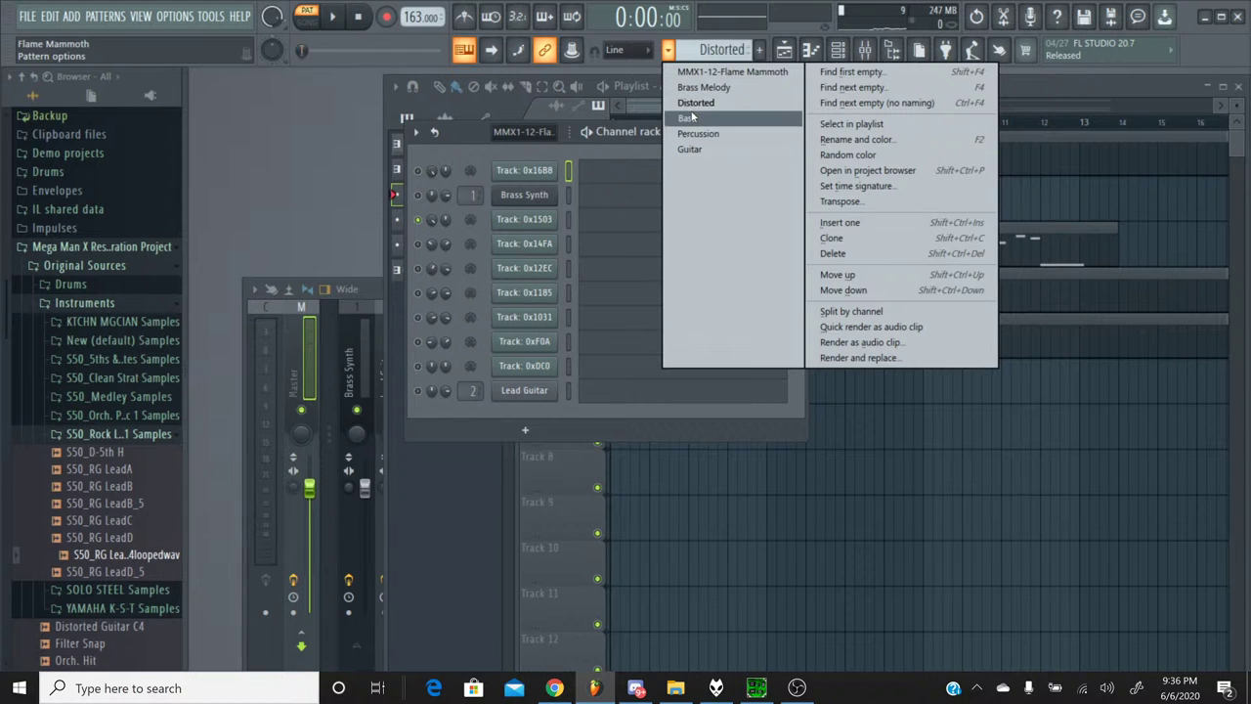
pyautogui.click(842, 255)
pyautogui.click(704, 388)
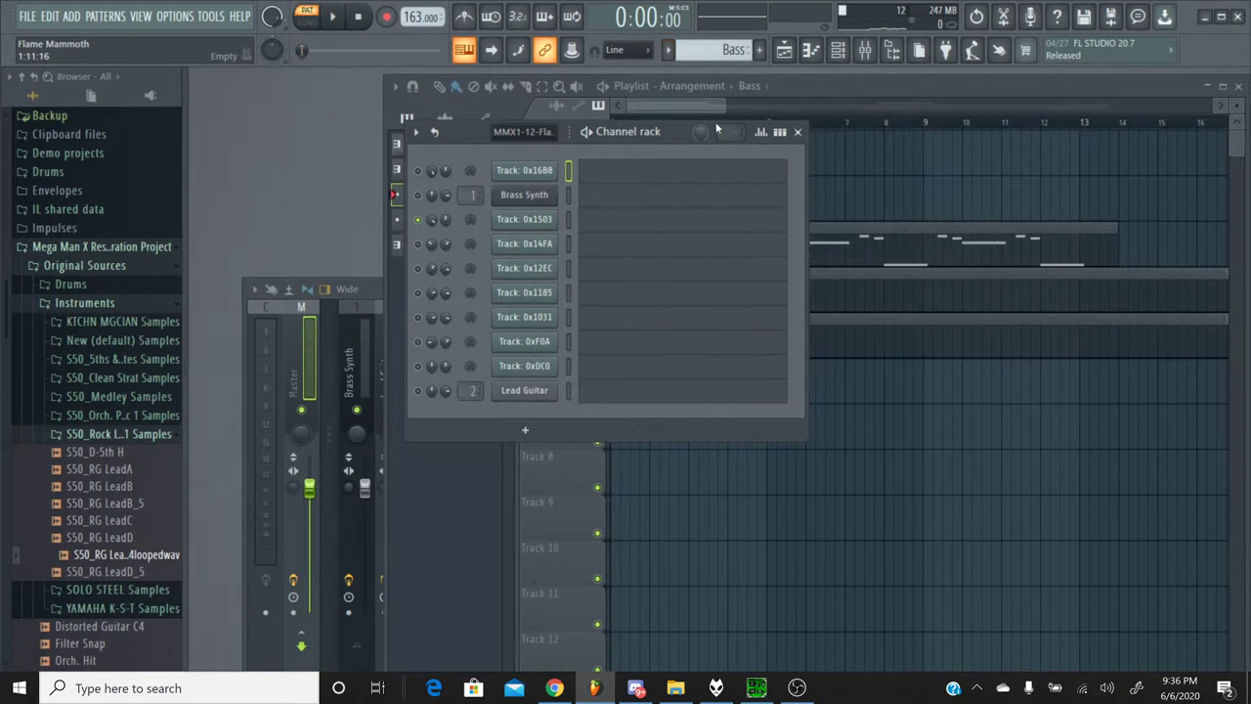
pyautogui.click(668, 51)
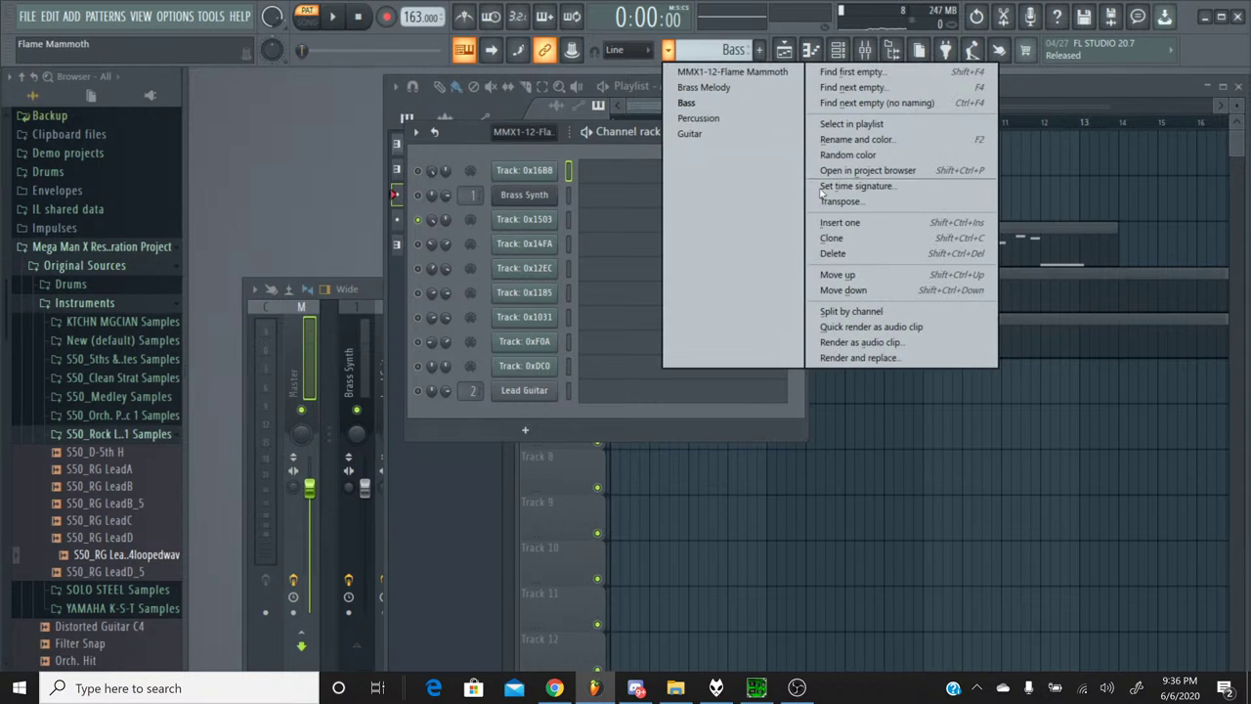
pyautogui.click(832, 253)
pyautogui.click(703, 386)
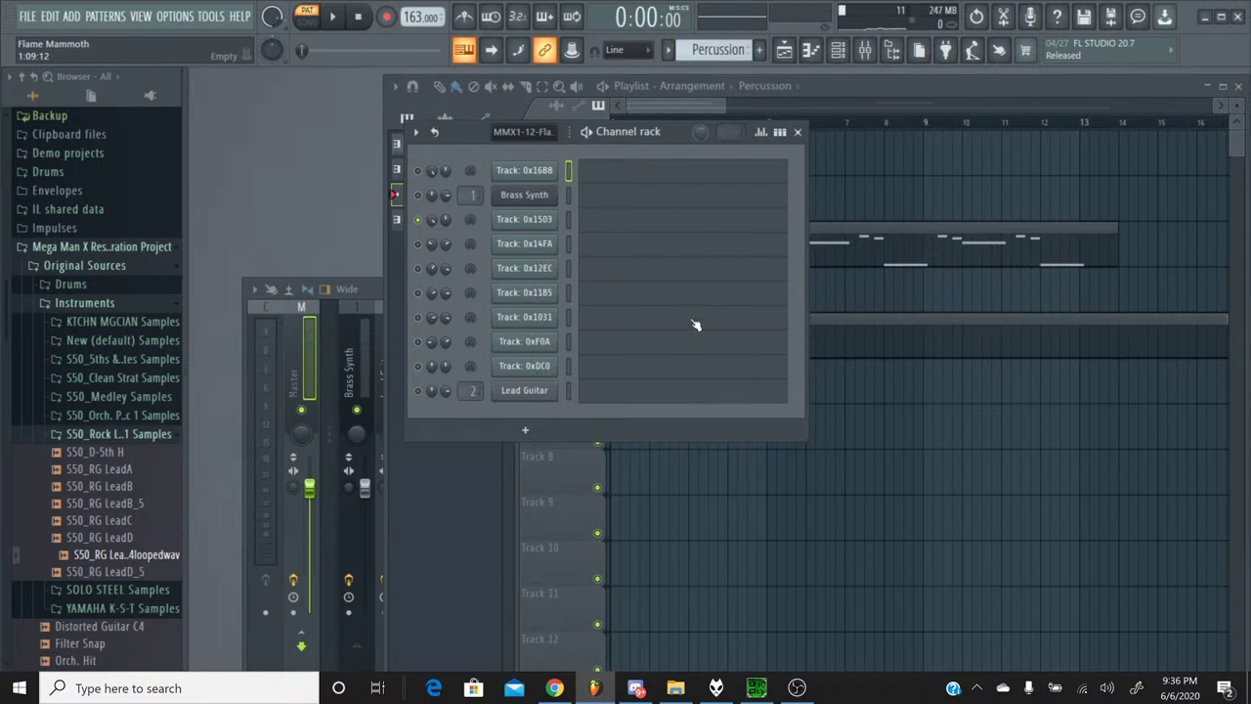
# Check the contents of the Brass Melody and Guitar patterns, and switch to the MMX1-12-Flame Mammoth pattern.
pyautogui.click(667, 51)
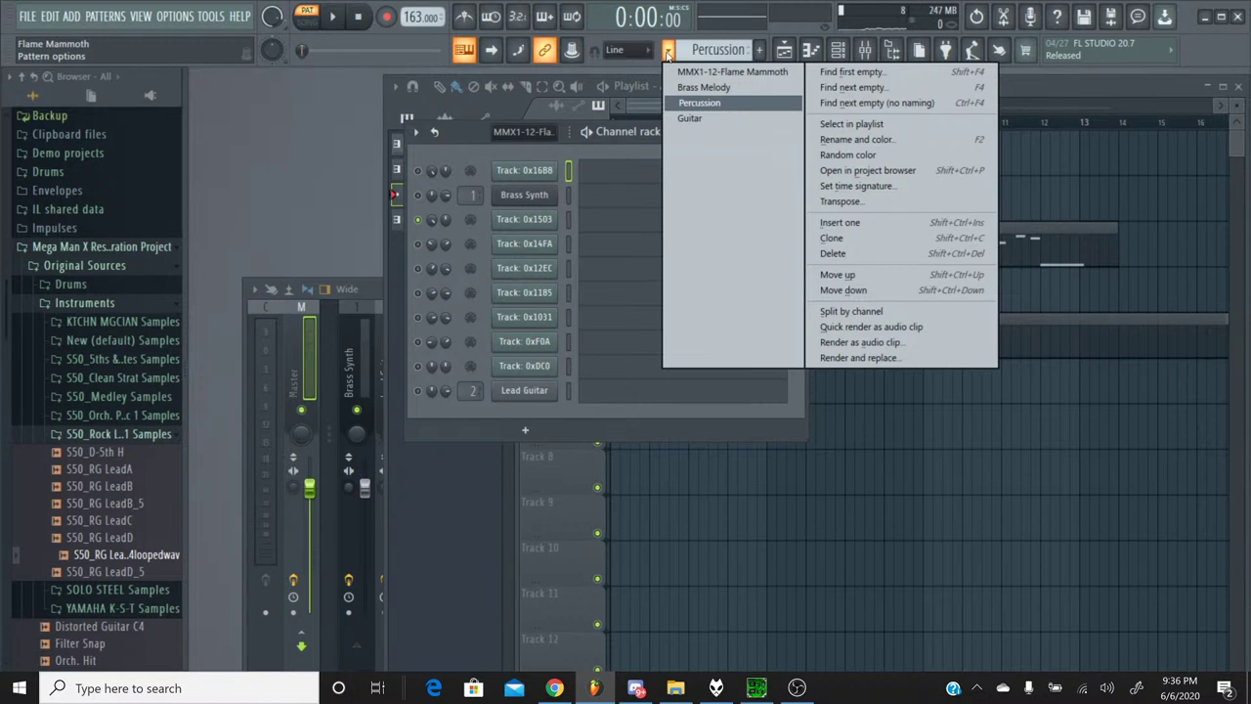
pyautogui.click(700, 86)
pyautogui.click(668, 52)
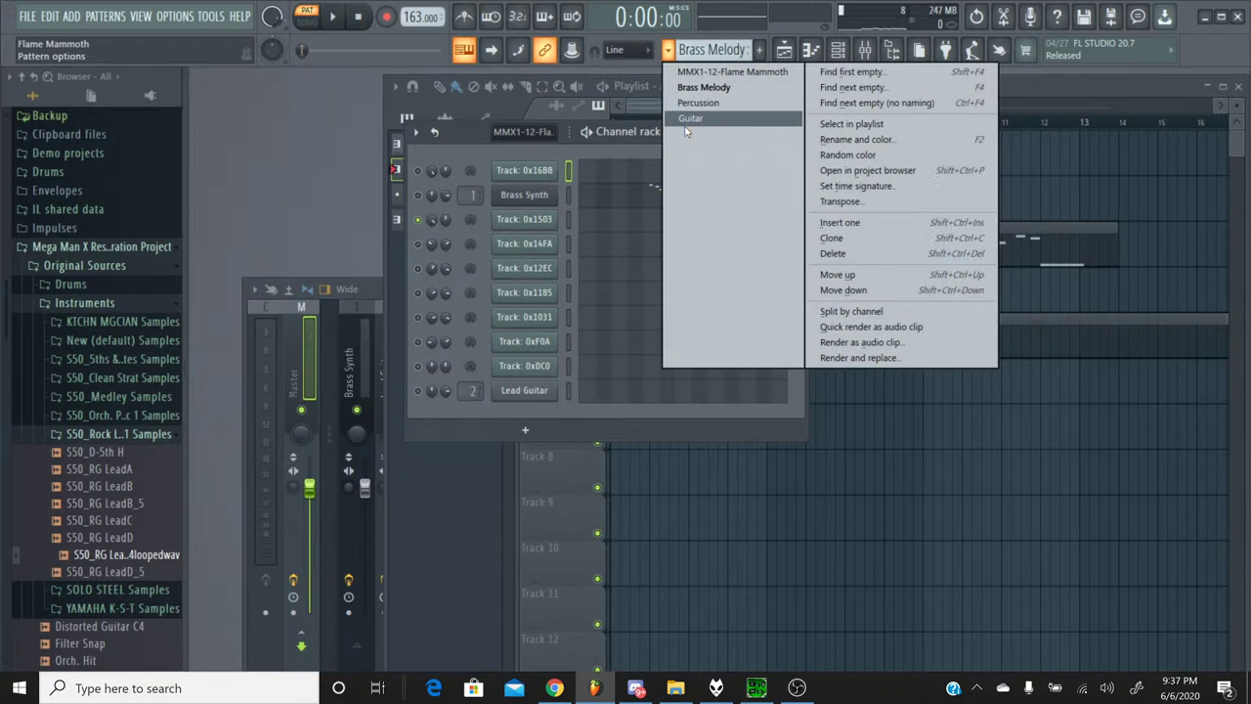
pyautogui.click(688, 121)
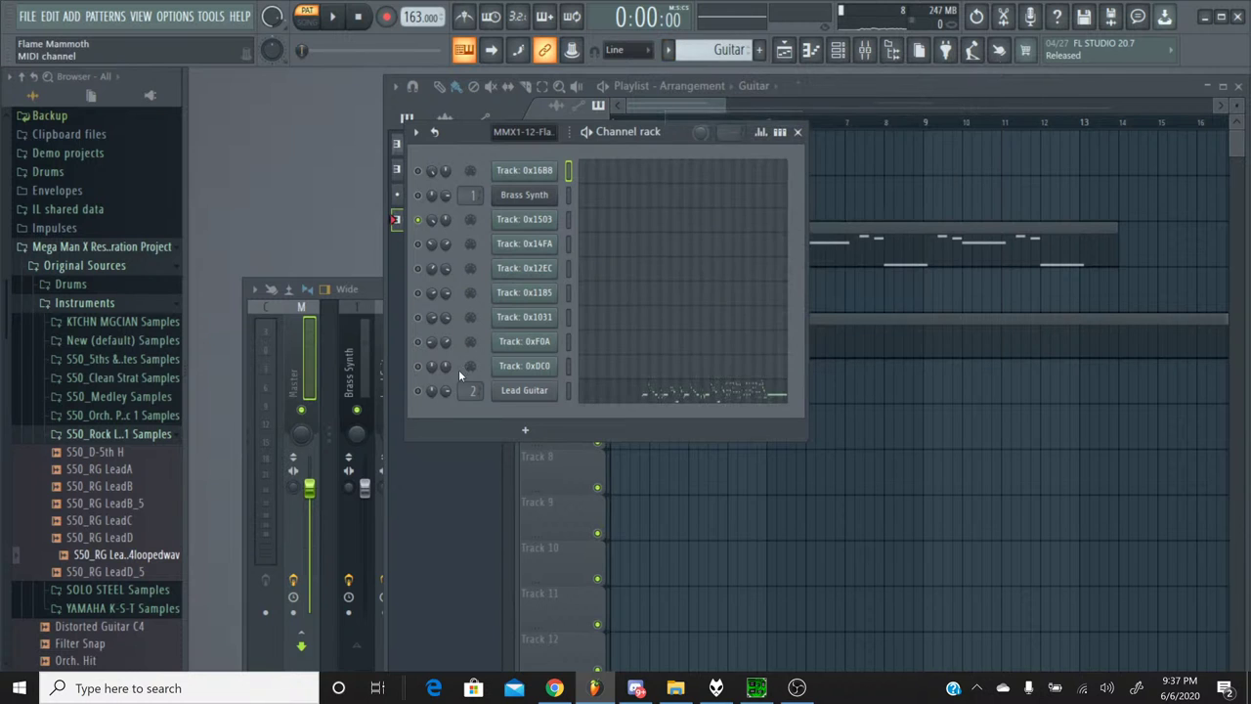
pyautogui.click(668, 50)
pyautogui.click(684, 71)
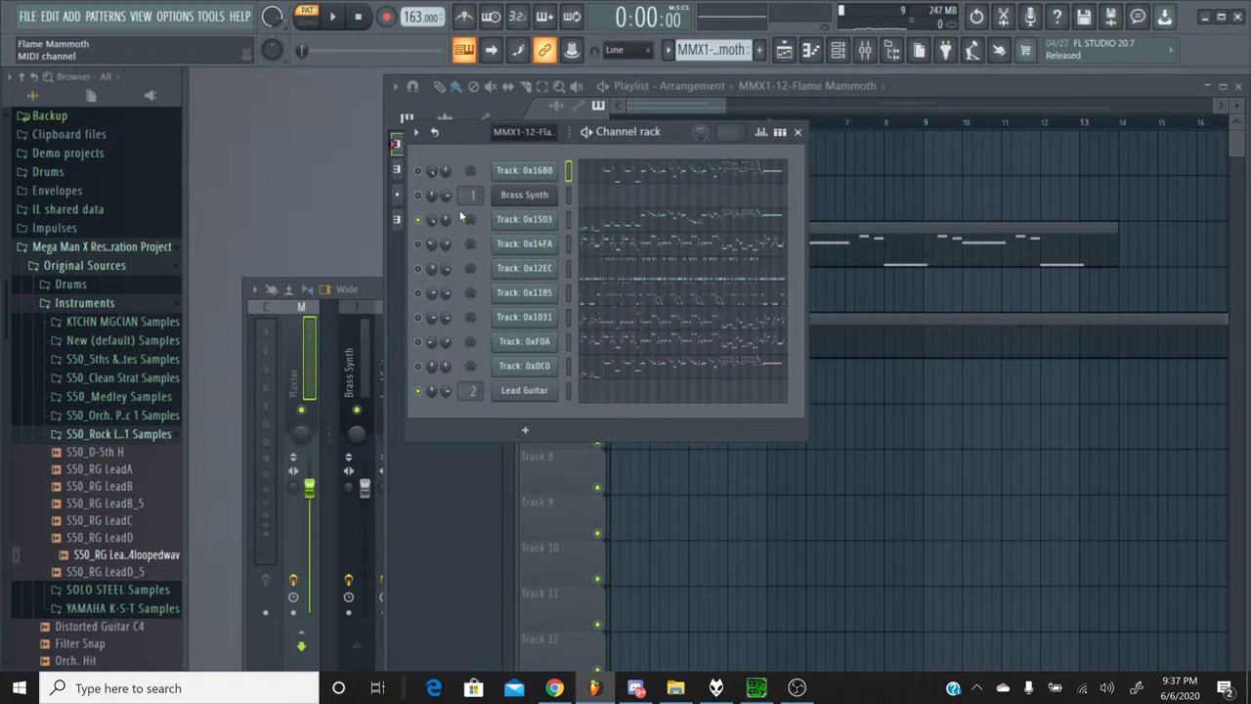
# Switch to SPCTool, play 12 Flame Mammoth.spc for reference, and return to FL Studio.
pyautogui.click(756, 687)
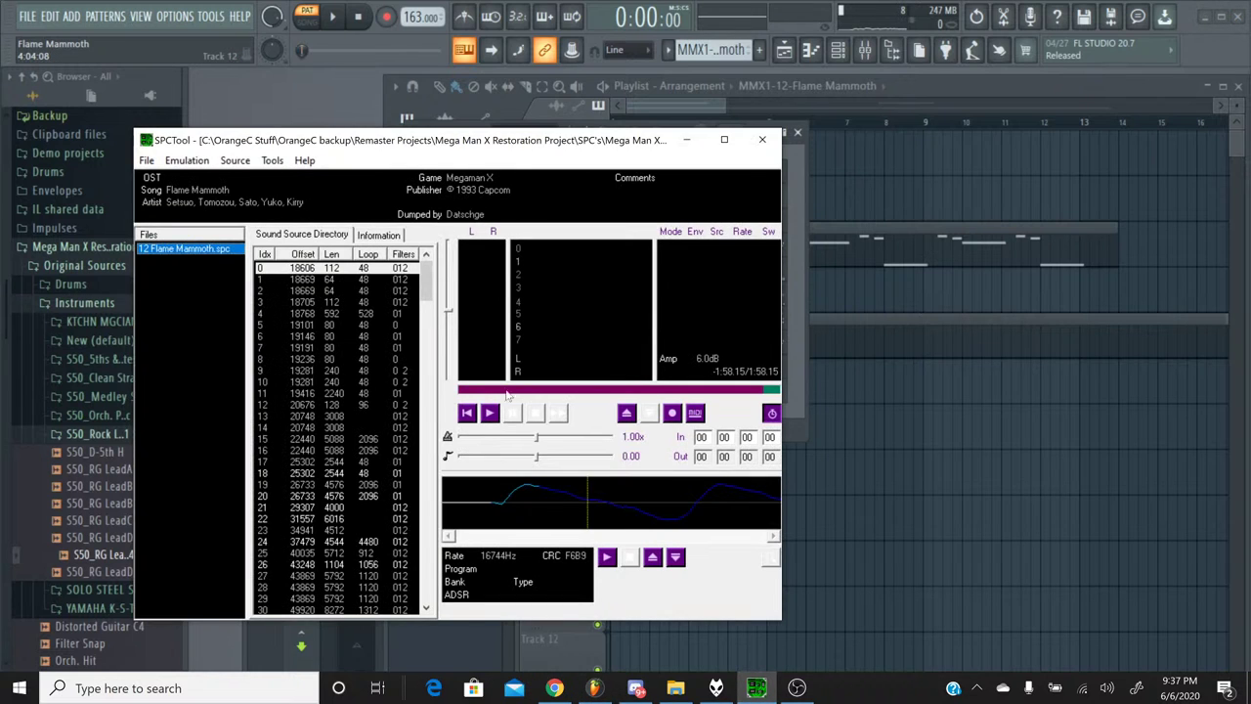
pyautogui.click(489, 412)
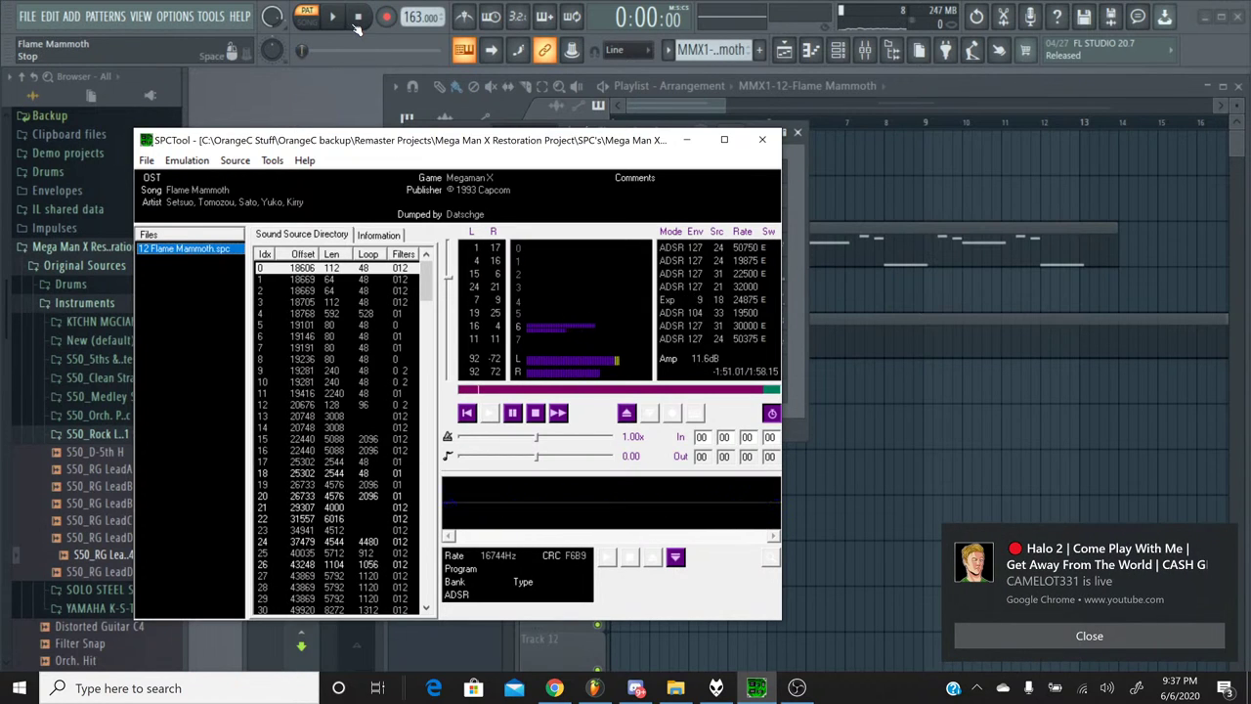
pyautogui.click(685, 140)
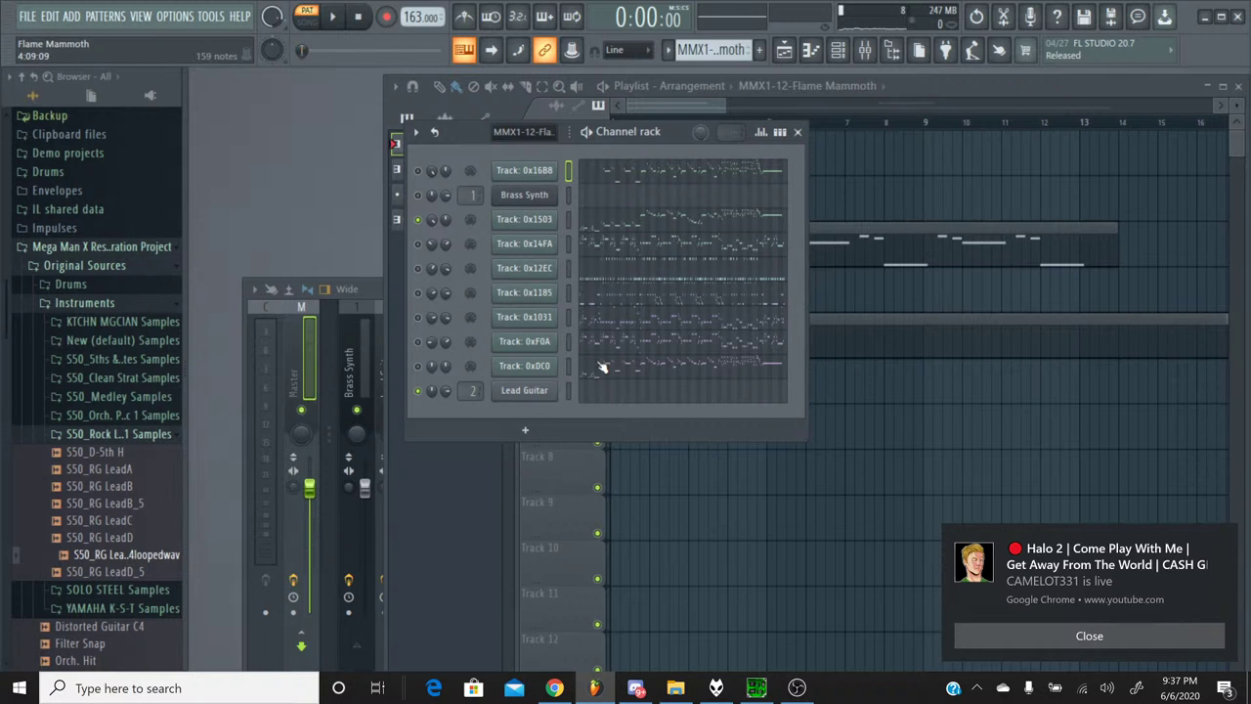
pyautogui.click(755, 684)
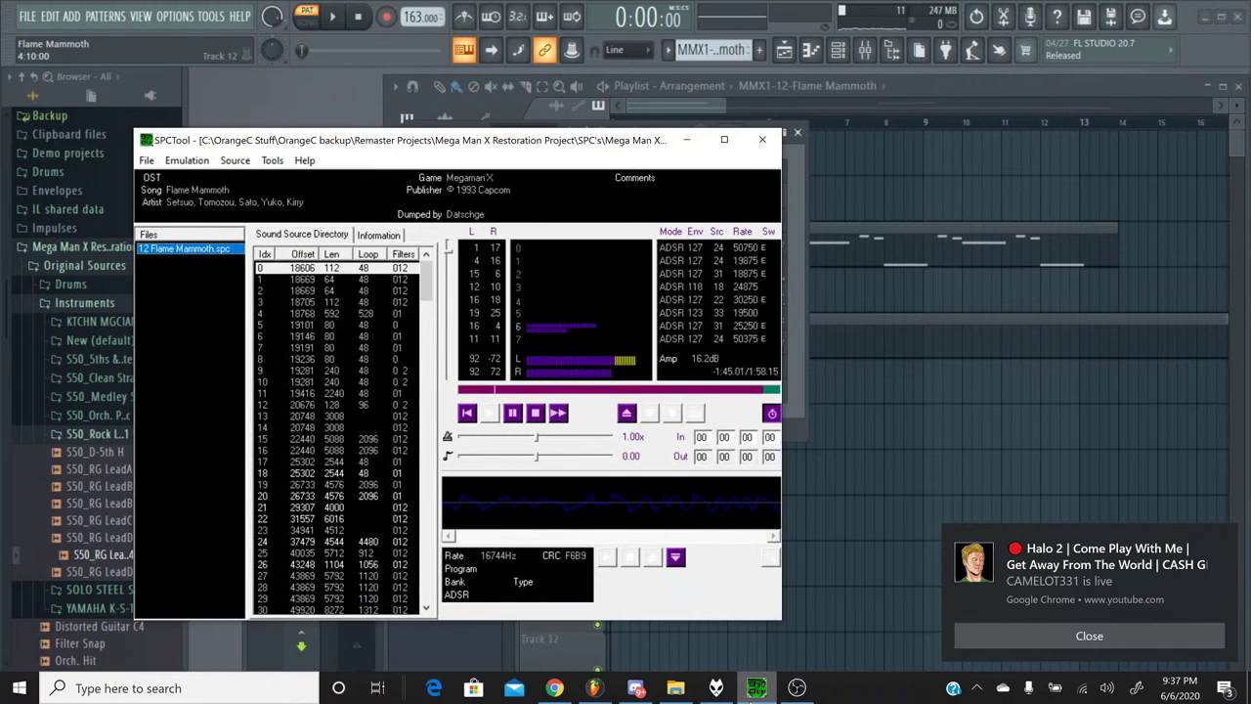
pyautogui.click(755, 684)
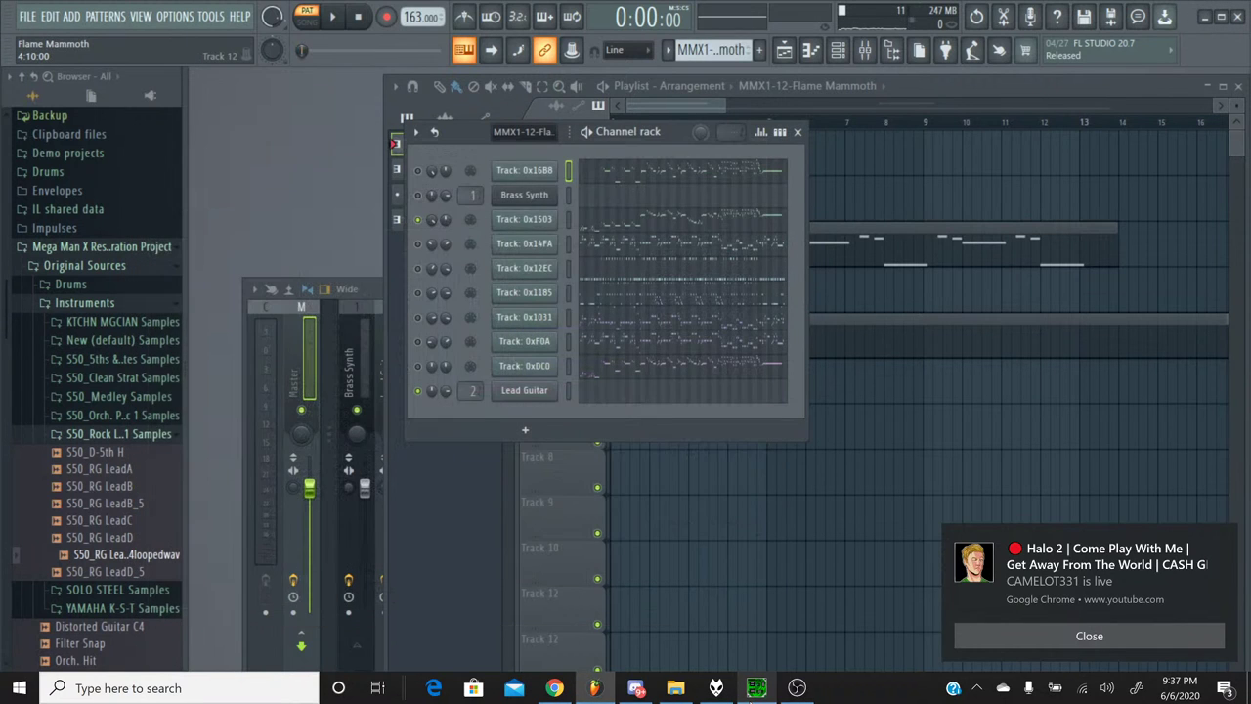
# Examine the notes of Track: 0xDC0 along its timeline in the piano roll and close it.
pyautogui.click(595, 373)
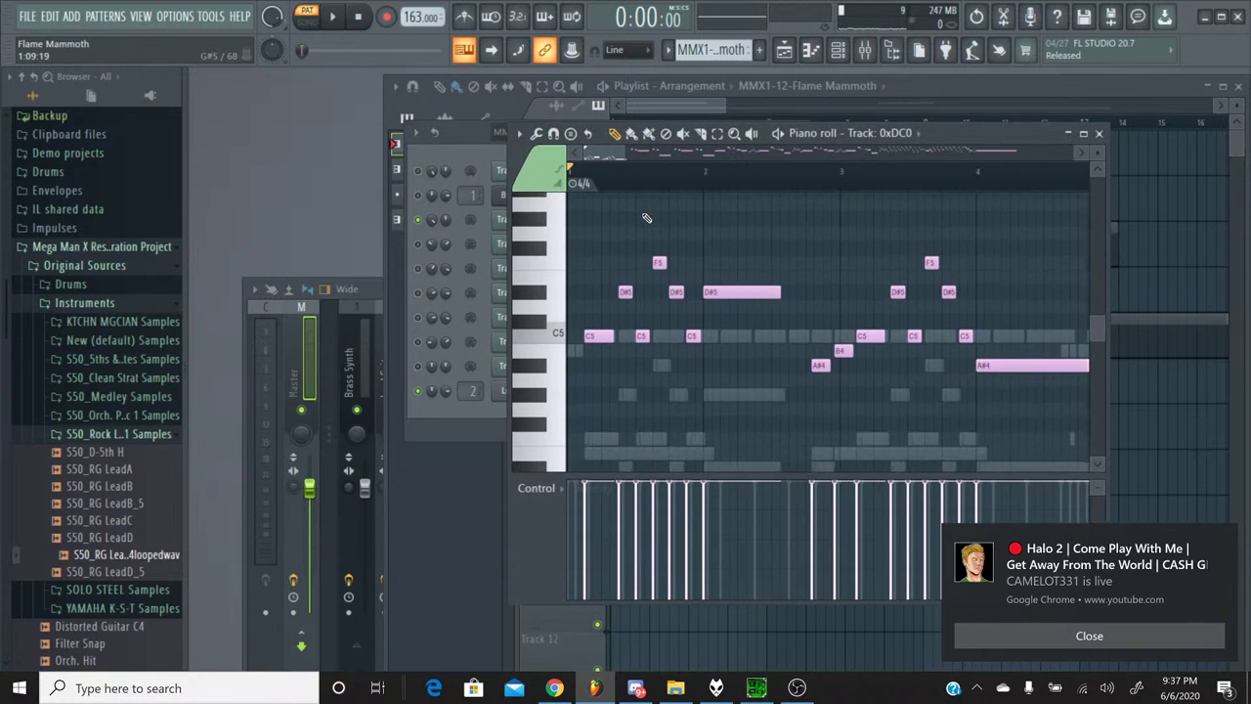
pyautogui.scroll(5, 651, 186)
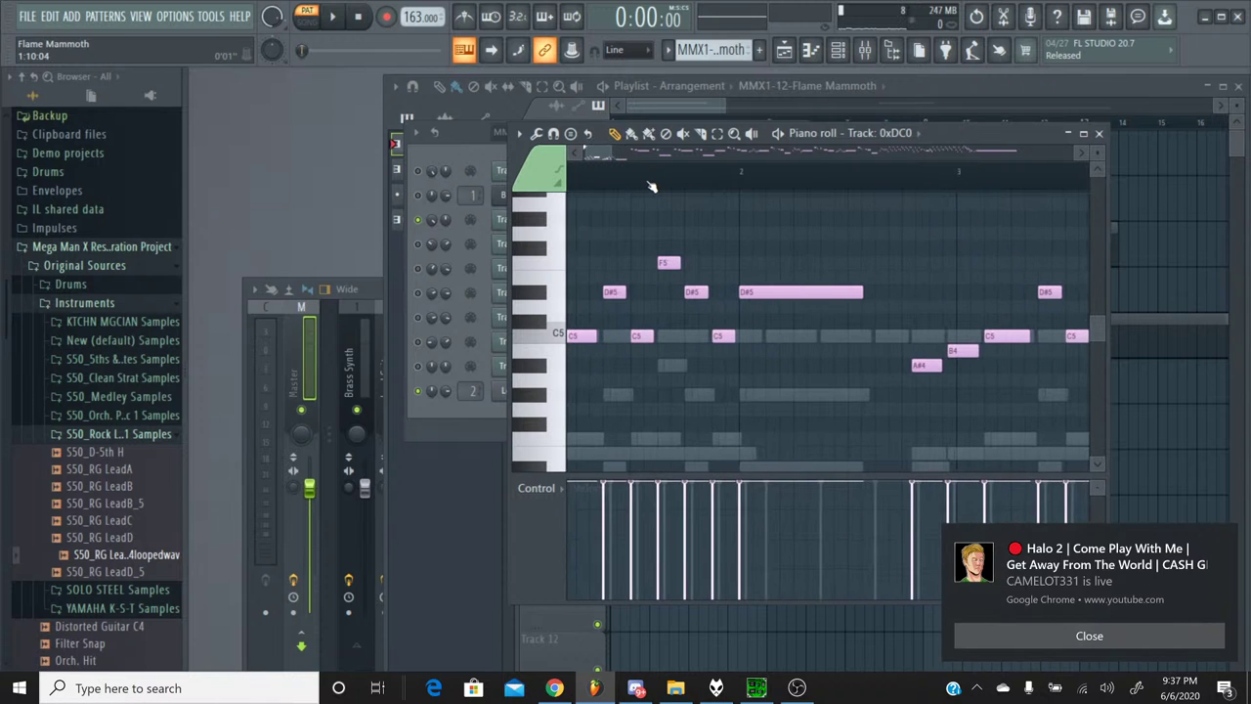
pyautogui.scroll(3, 651, 186)
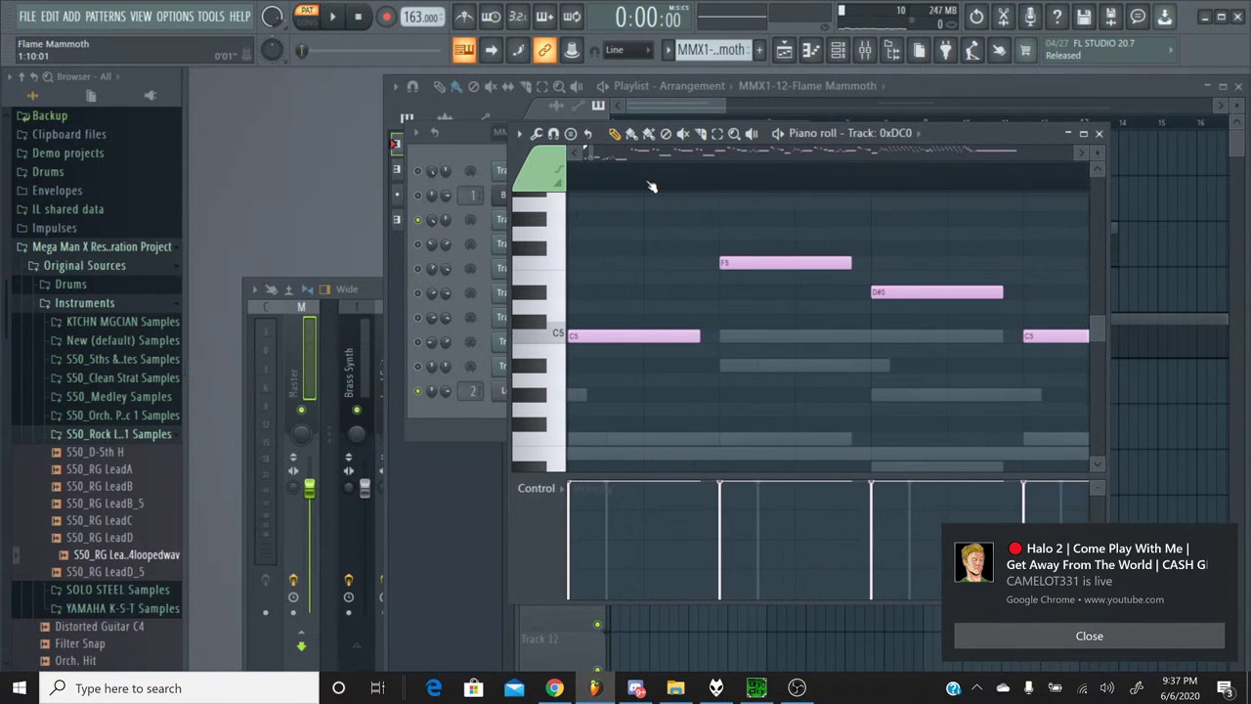
pyautogui.scroll(-3, 652, 186)
pyautogui.moveTo(584, 155); pyautogui.dragTo(619, 161)
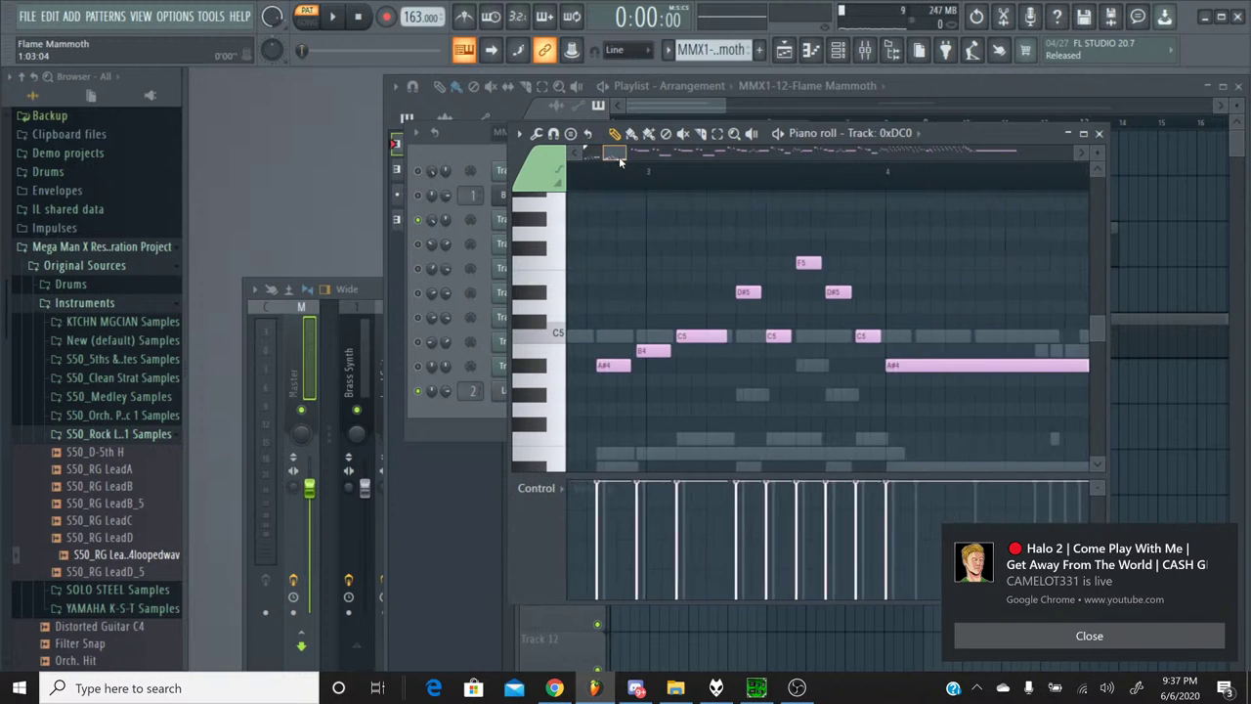
pyautogui.hscroll(6, 625, 166)
pyautogui.scroll(6, 656, 204)
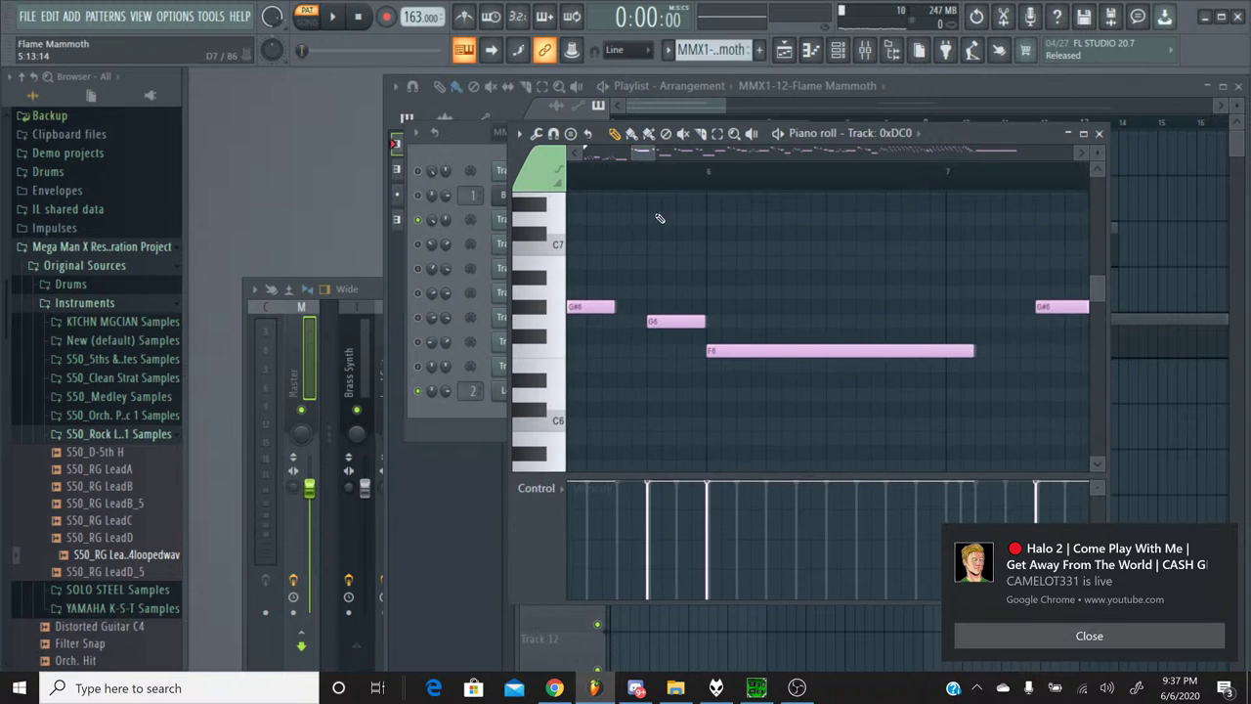
pyautogui.scroll(-10, 655, 187)
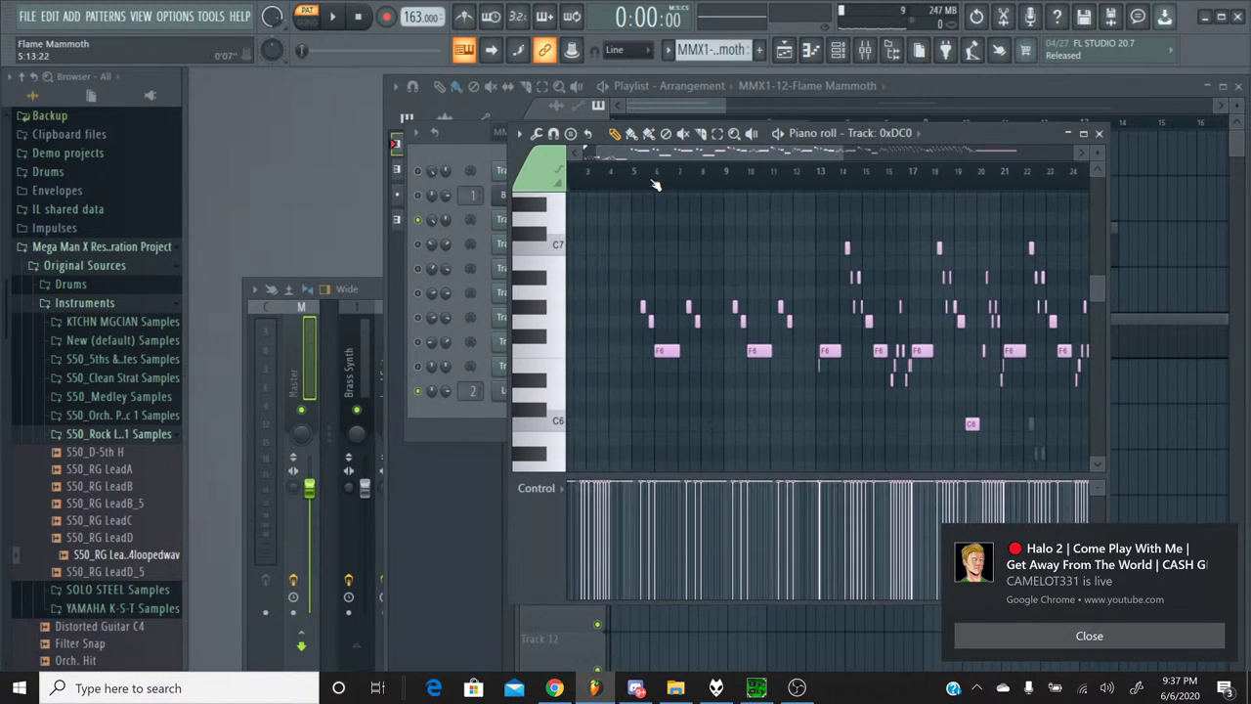
pyautogui.click(1100, 134)
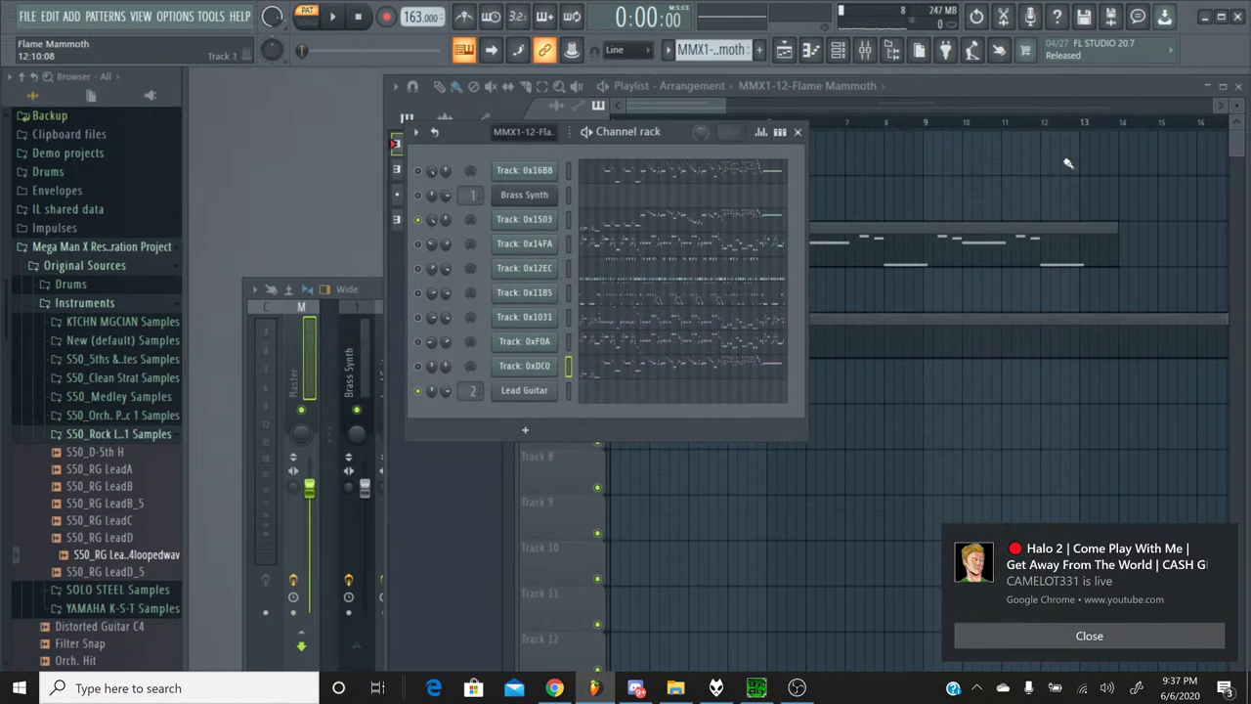
# Look through the notes of Track: 0xF0A in the piano roll and select them all.
pyautogui.click(622, 351)
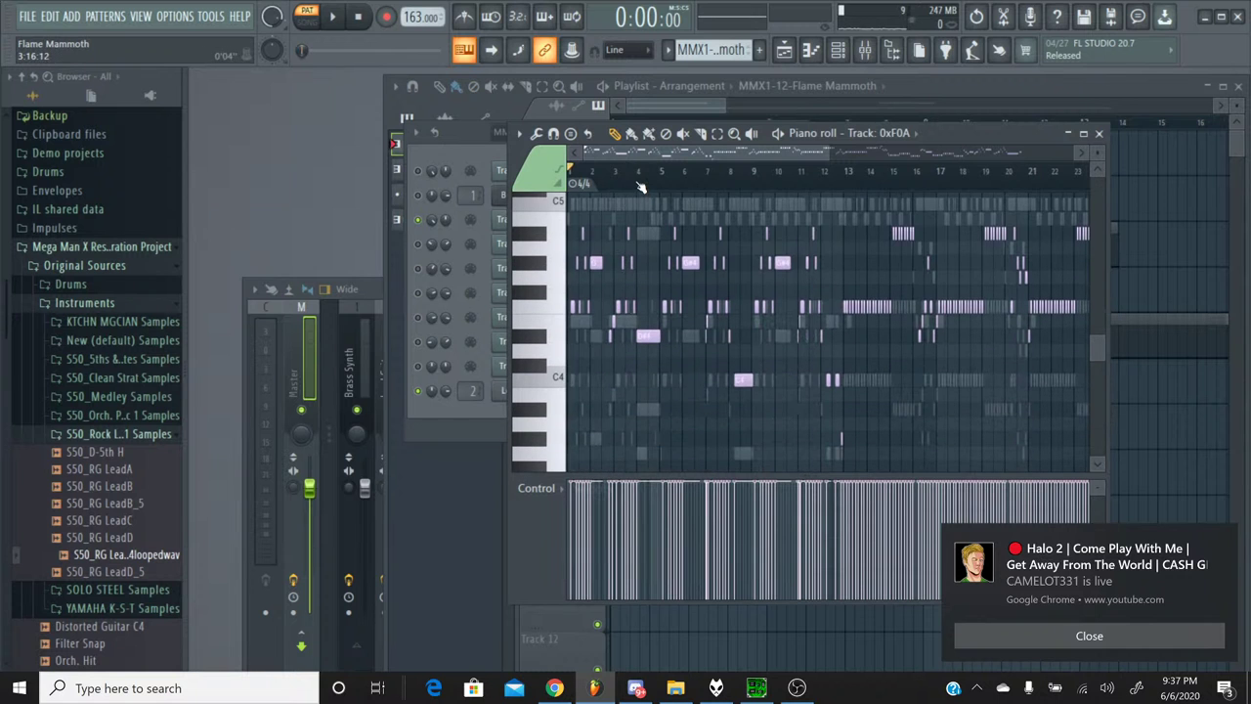
pyautogui.scroll(10, 640, 187)
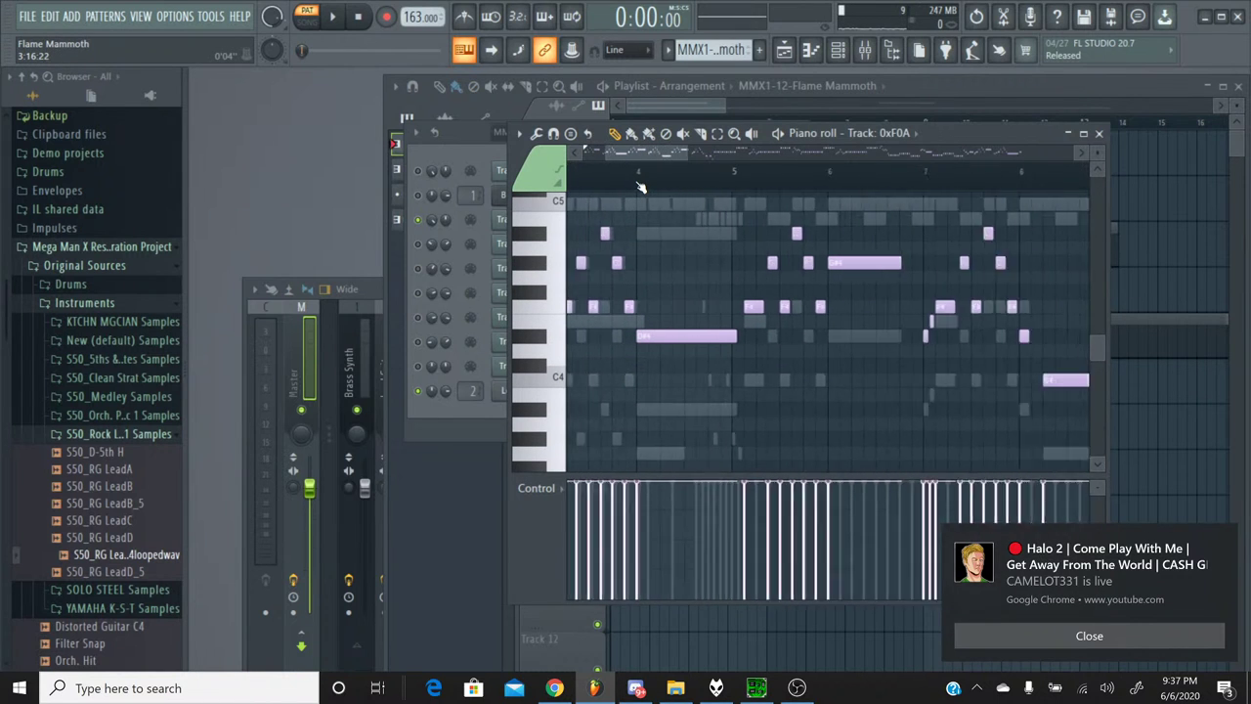
pyautogui.scroll(-15, 640, 187)
pyautogui.scroll(3, 771, 354)
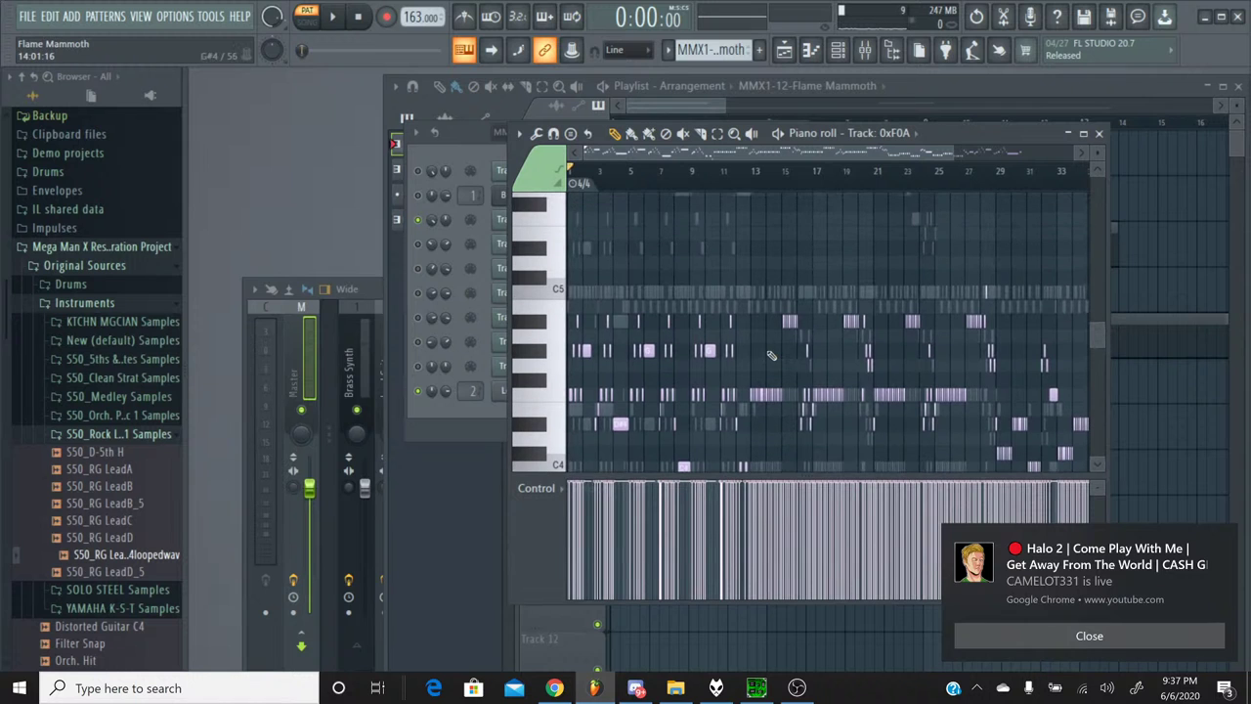
pyautogui.hotkey('ctrl', 'a')
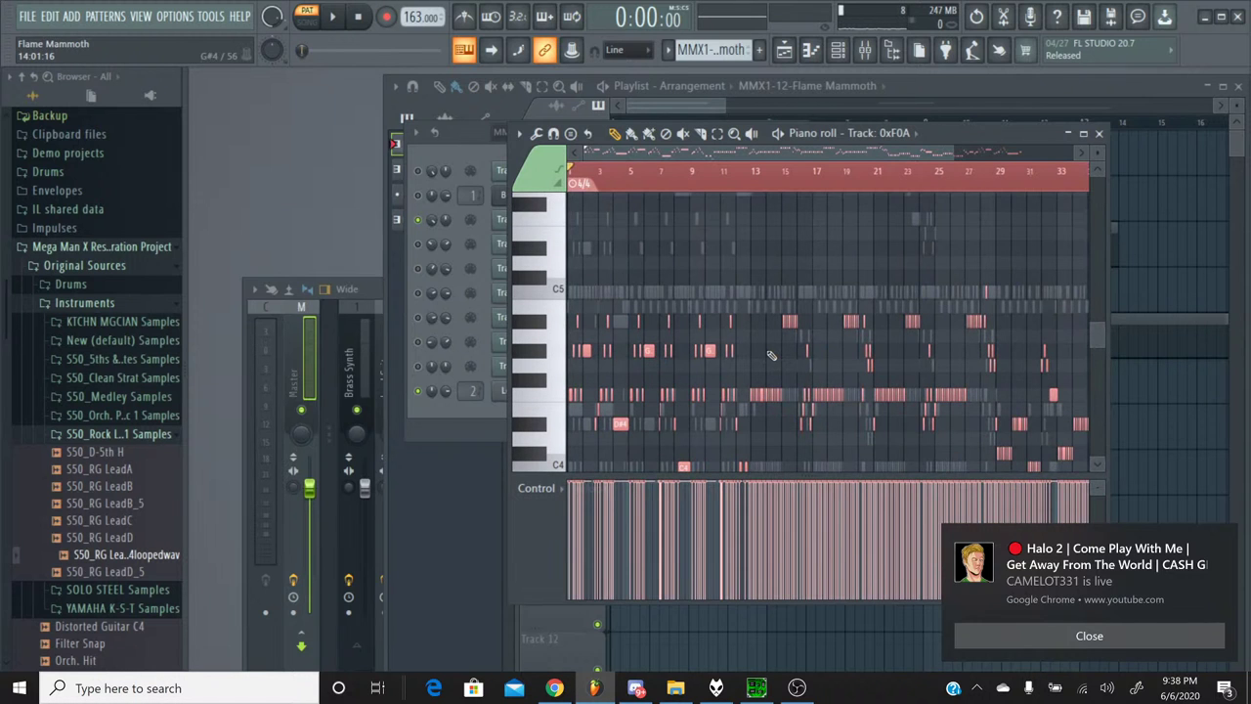
pyautogui.scroll(5, 689, 187)
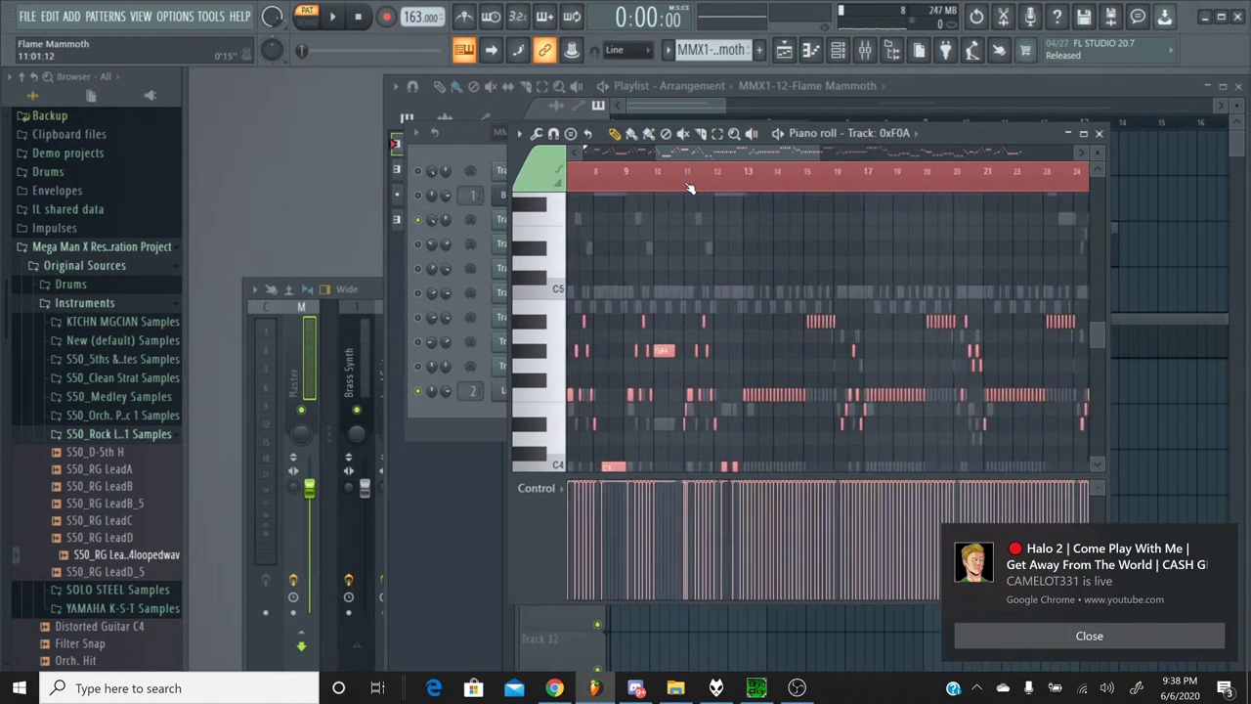
pyautogui.moveTo(694, 157); pyautogui.dragTo(535, 184)
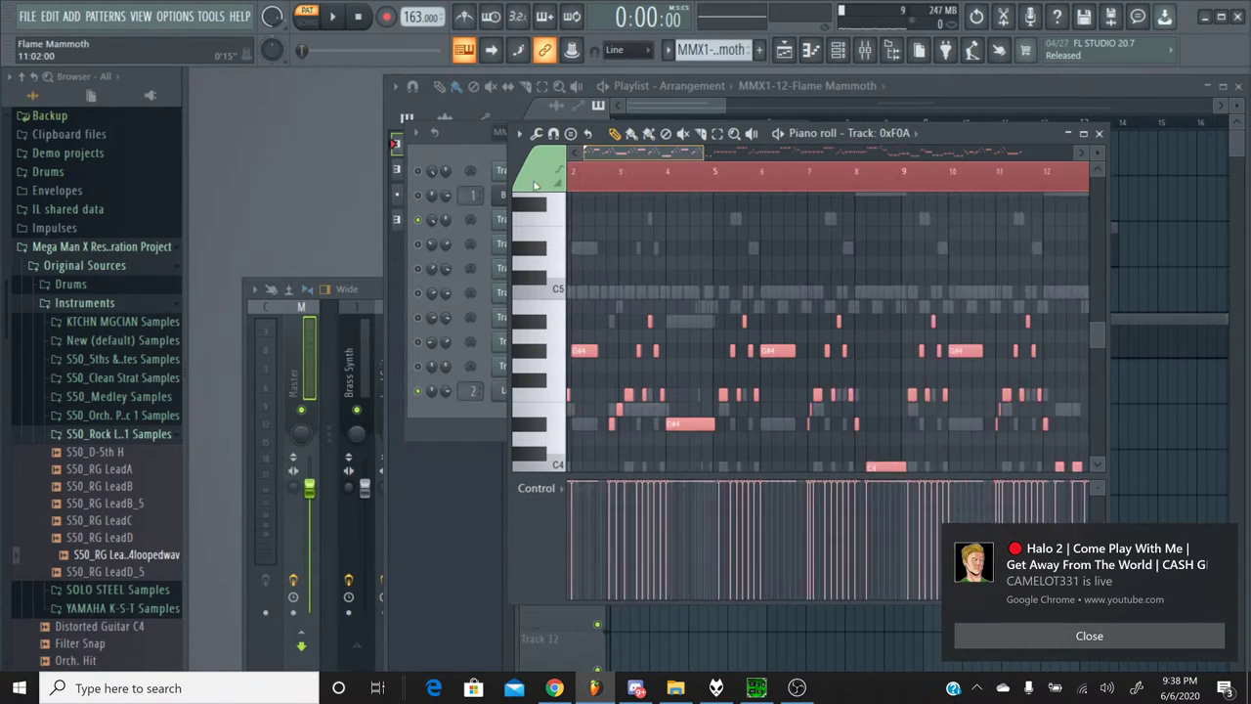
# Stop the Flame Mammoth playback in SPCTool, return to FL Studio and close the Track: 0xF0A piano roll.
pyautogui.click(756, 688)
pyautogui.click(534, 413)
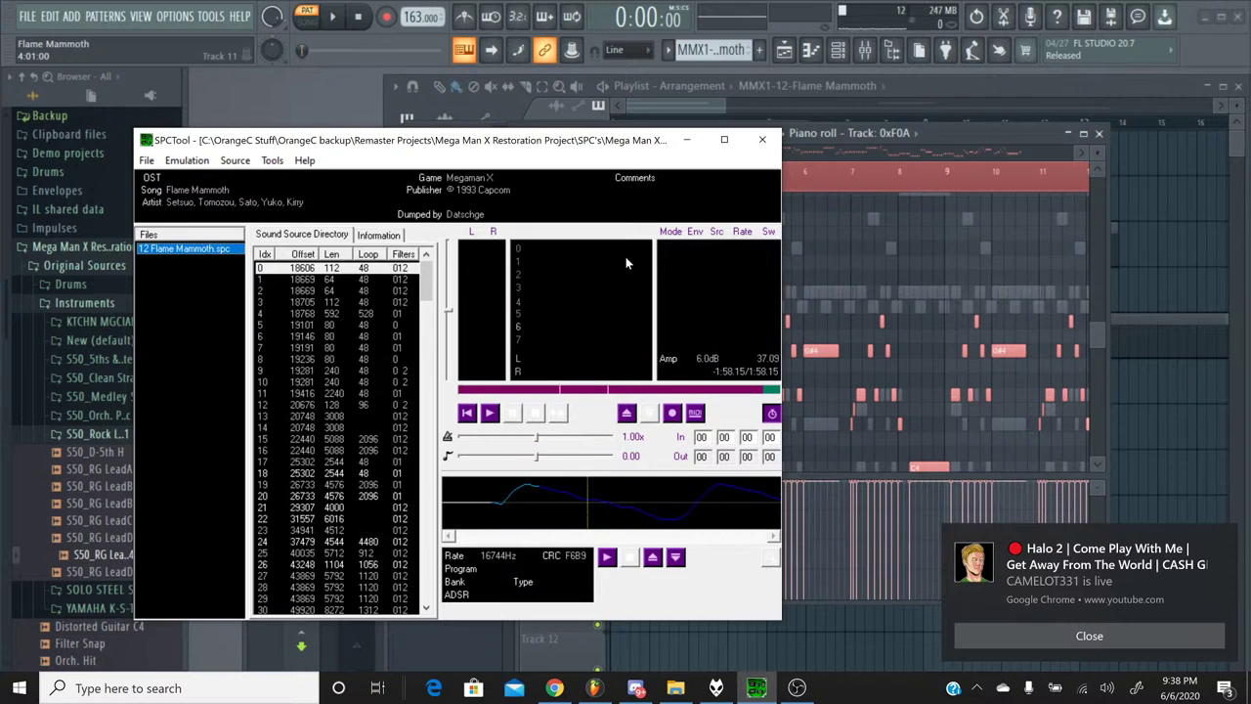
pyautogui.click(687, 139)
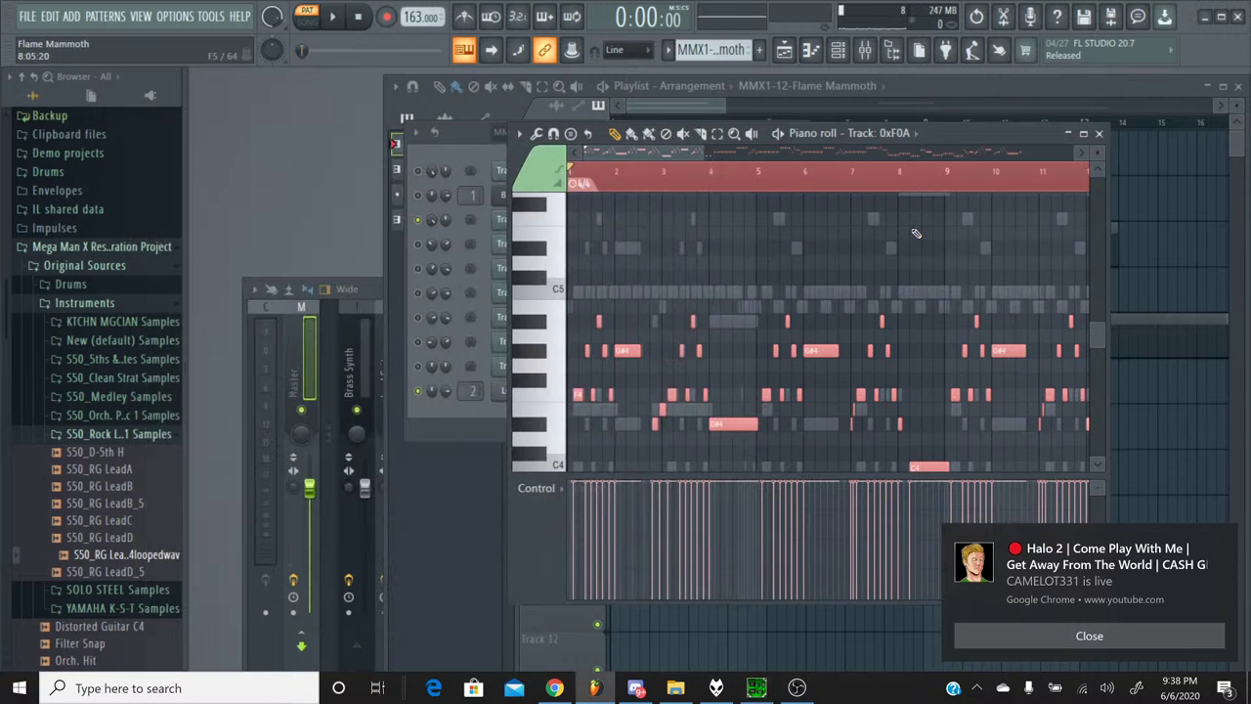
pyautogui.click(1099, 133)
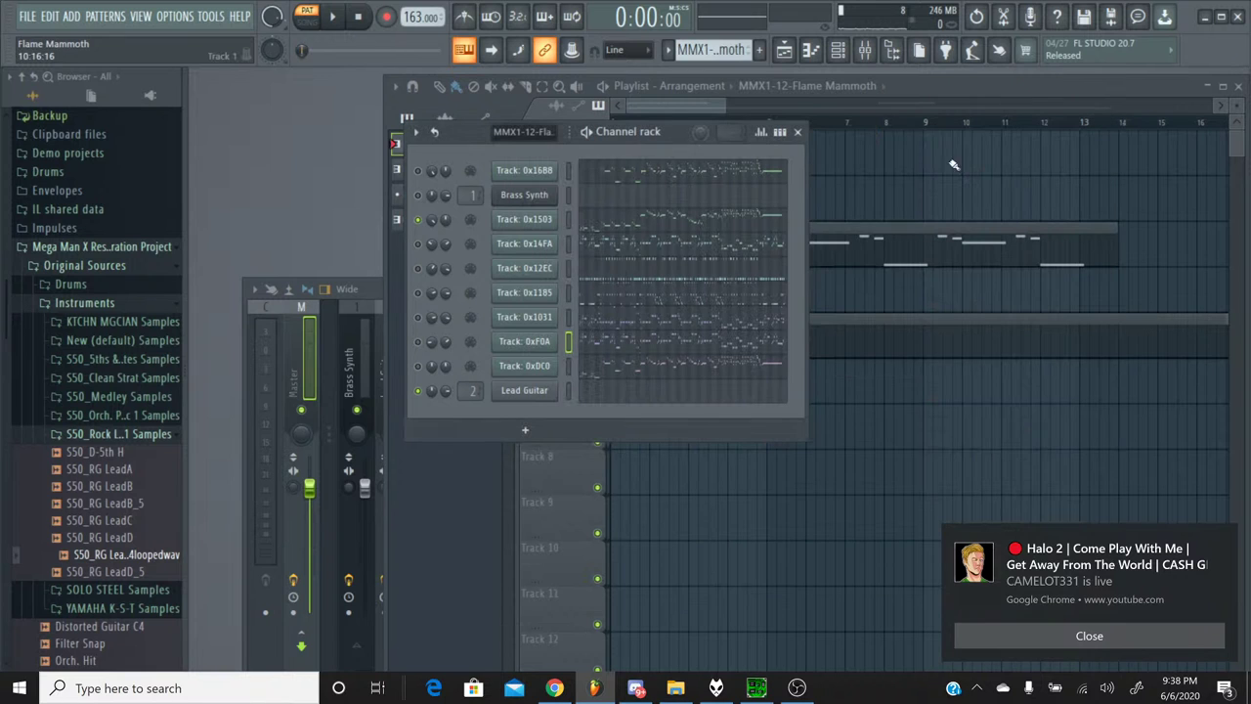
# Switch to the Guitar pattern and add the S50_RG LeadB_5 sample as a new channel below Track: 0xF0A.
pyautogui.click(667, 50)
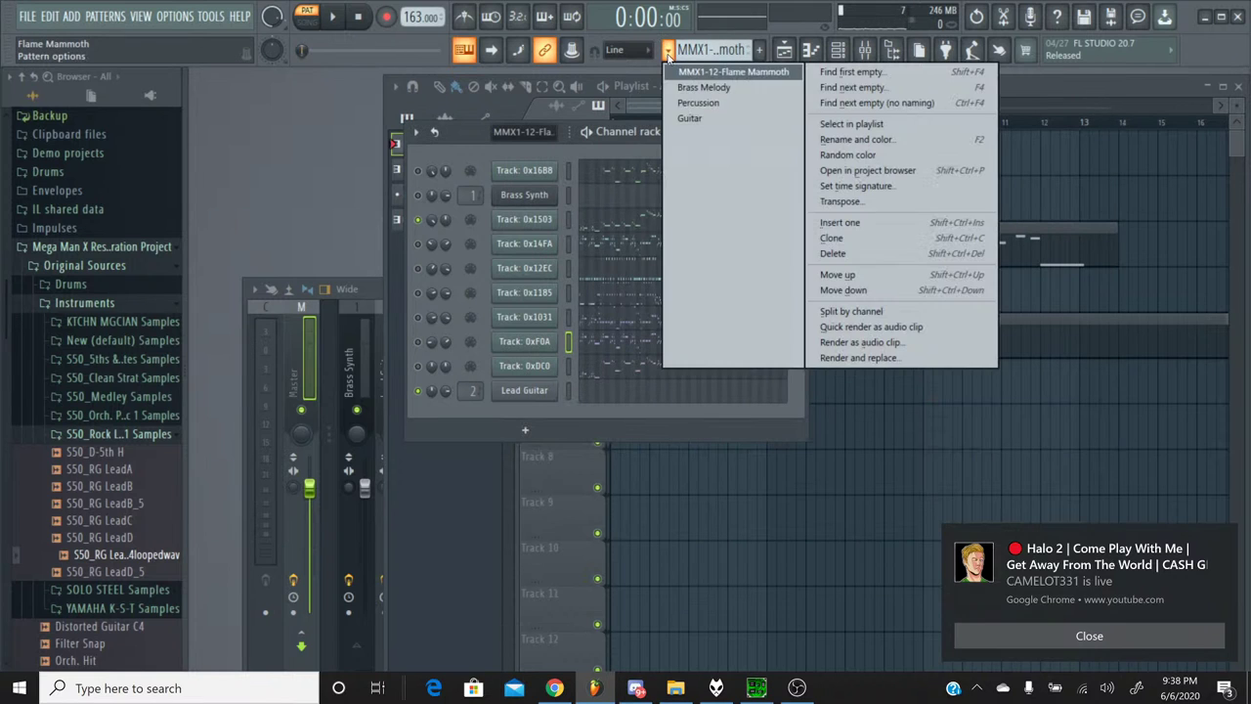
pyautogui.click(689, 118)
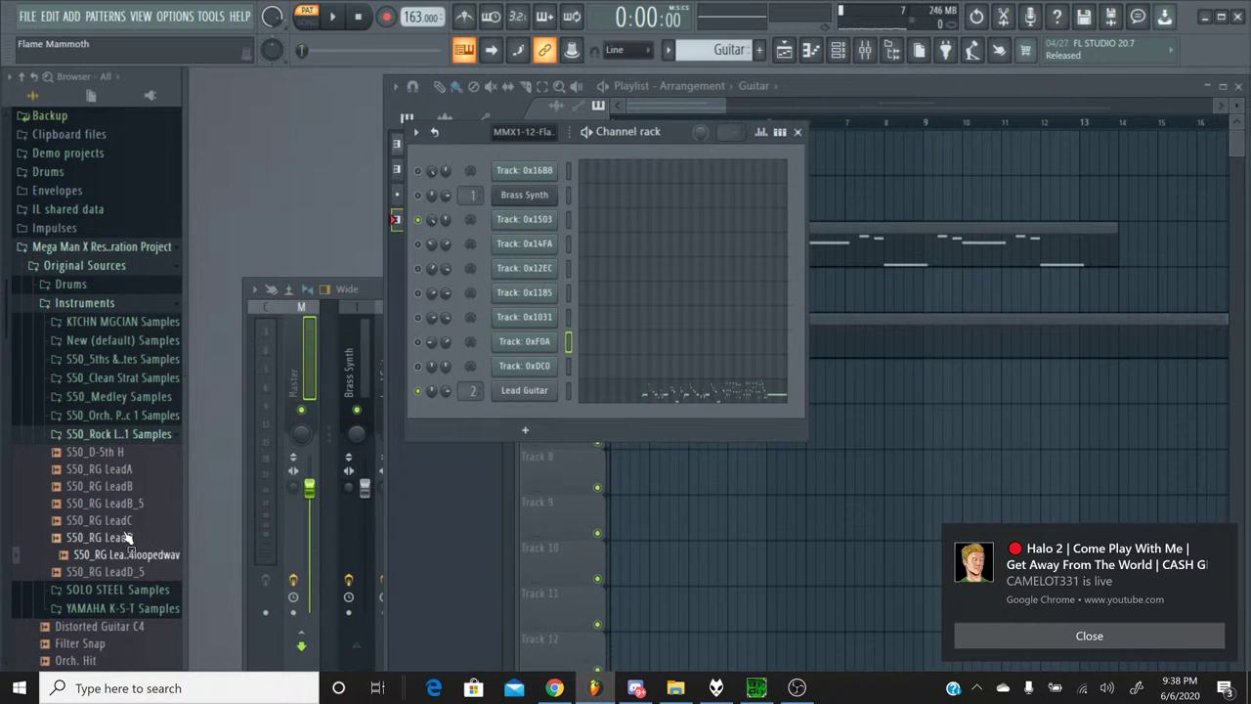
pyautogui.moveTo(124, 509); pyautogui.dragTo(537, 365)
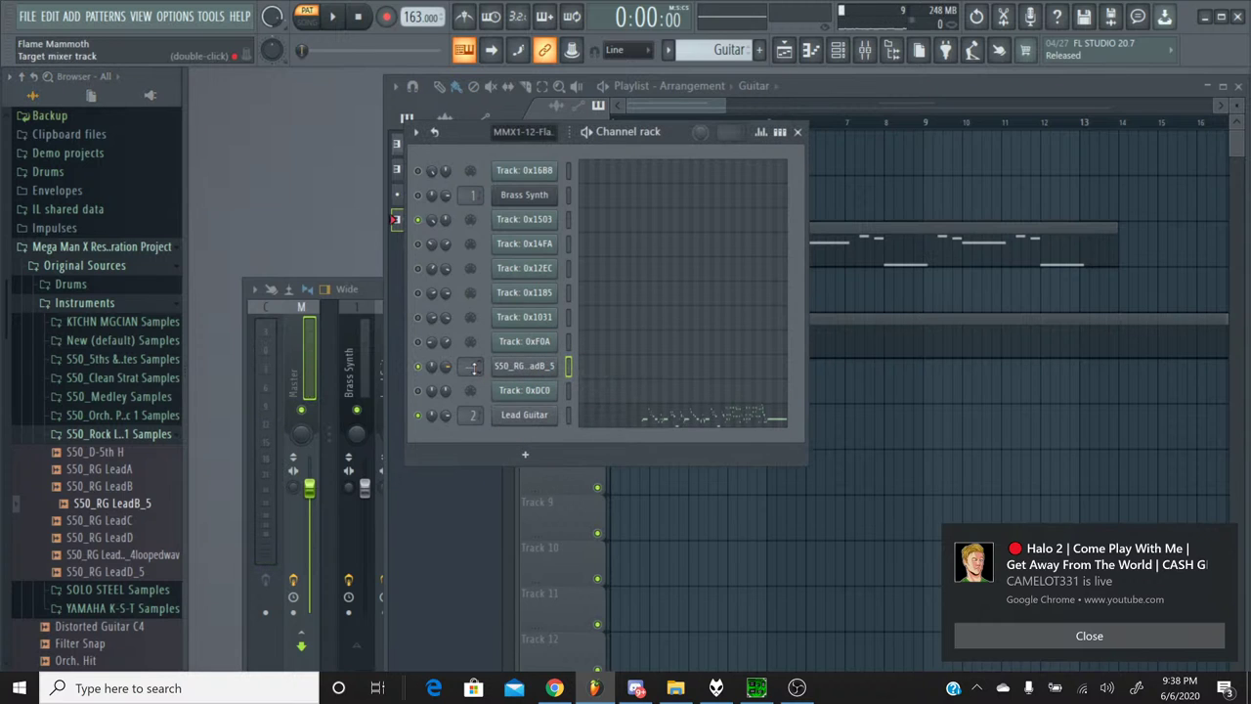
# Rename the new S50_RG LeadB_5 channel to Distorted Lead.
pyautogui.rightClick(524, 366)
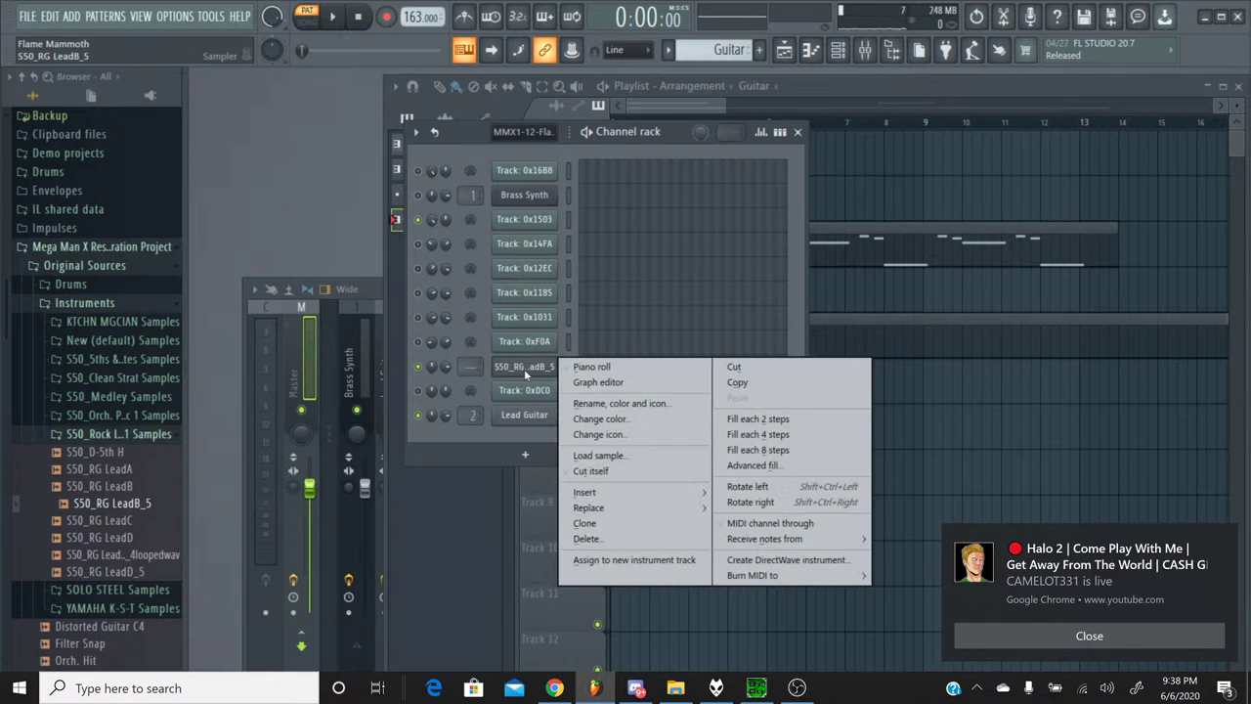
pyautogui.click(594, 404)
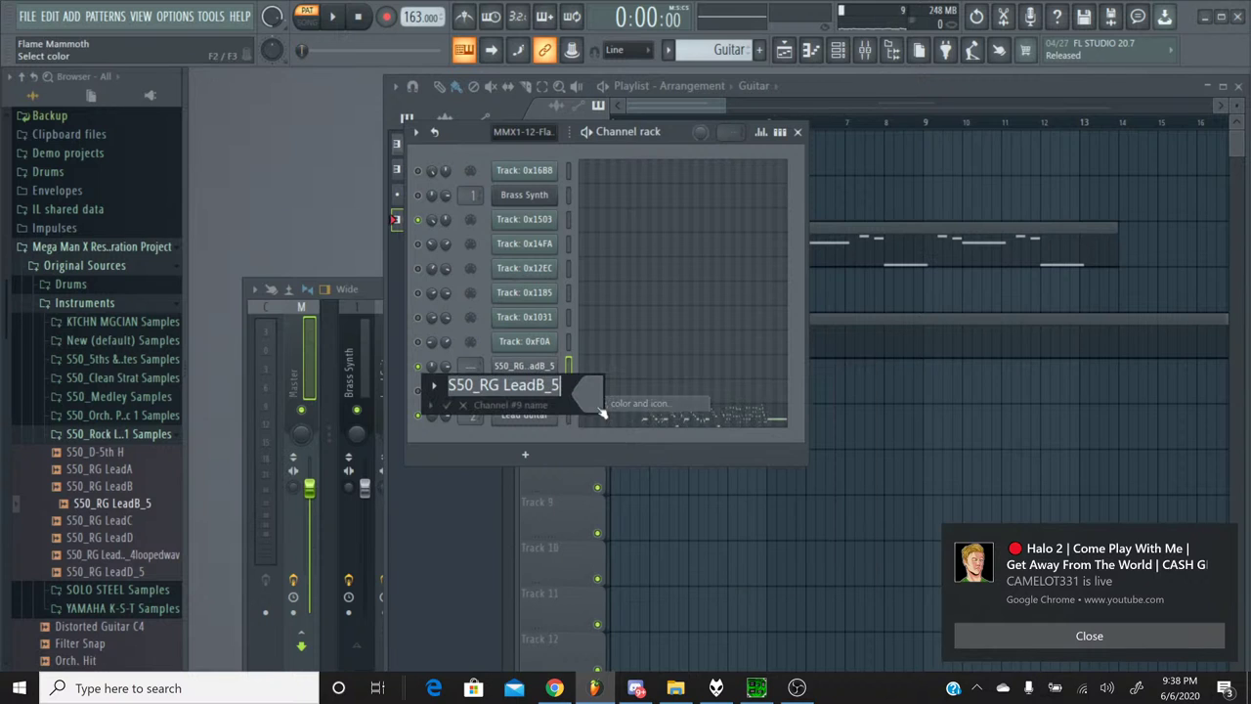
pyautogui.write('Distorted Lead')
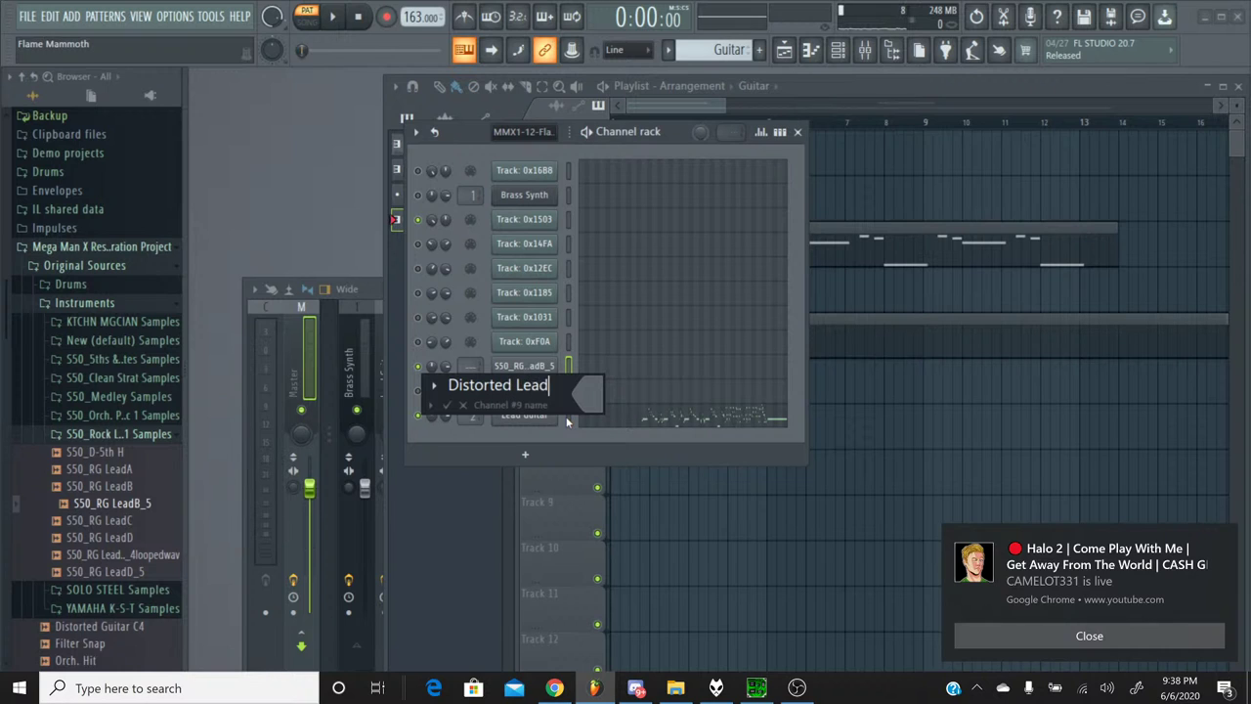
pyautogui.press('Return')
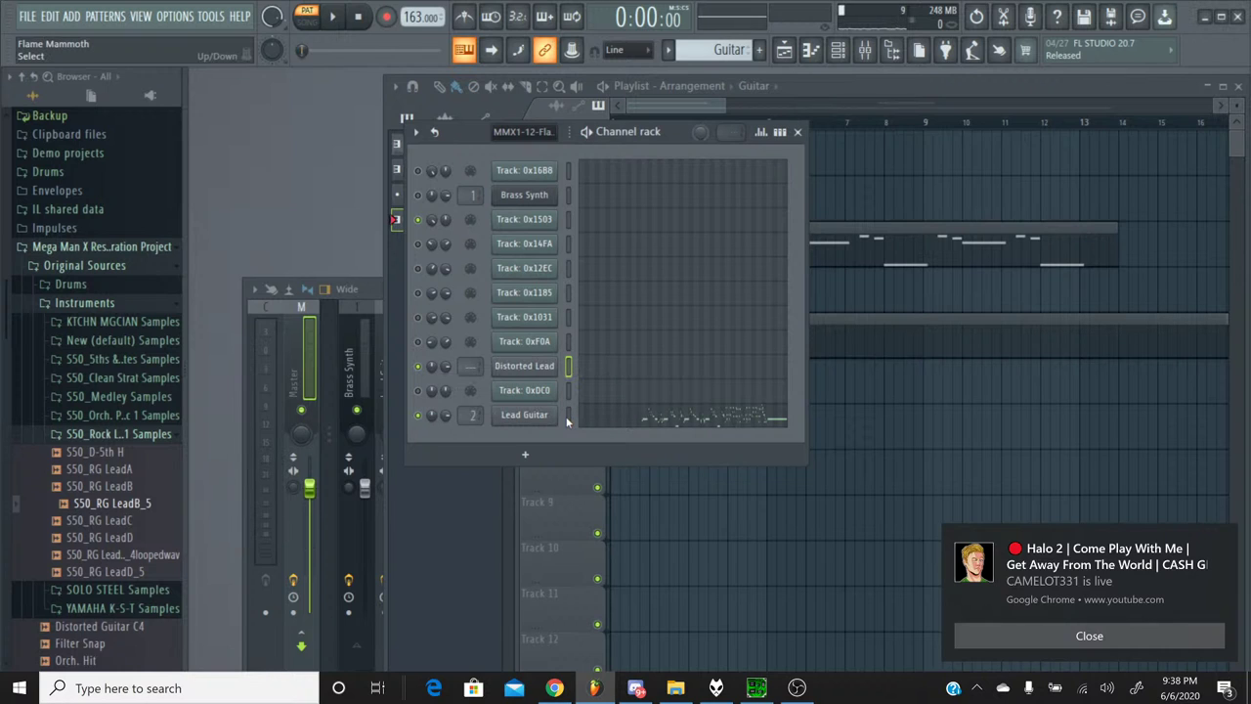
# Paste the copied Track: 0xF0A notes into Distorted Lead's piano roll and transpose them up one octave.
pyautogui.click(603, 374)
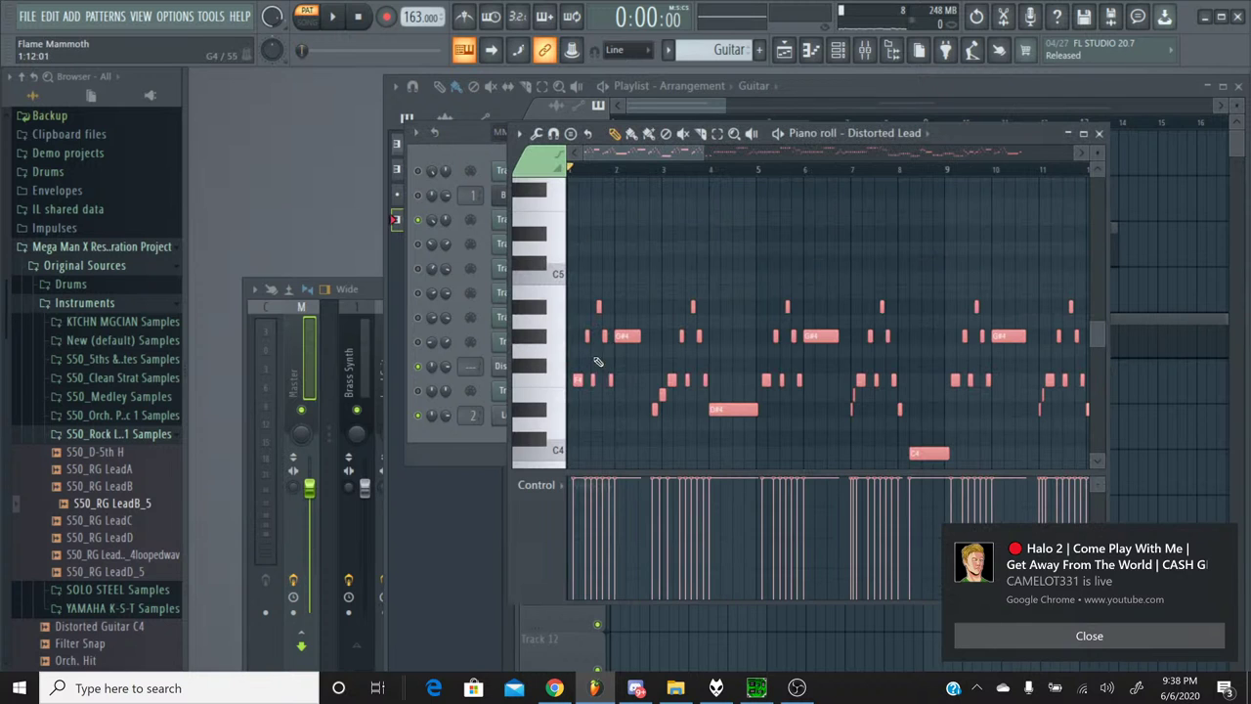
pyautogui.scroll(3, 554, 338)
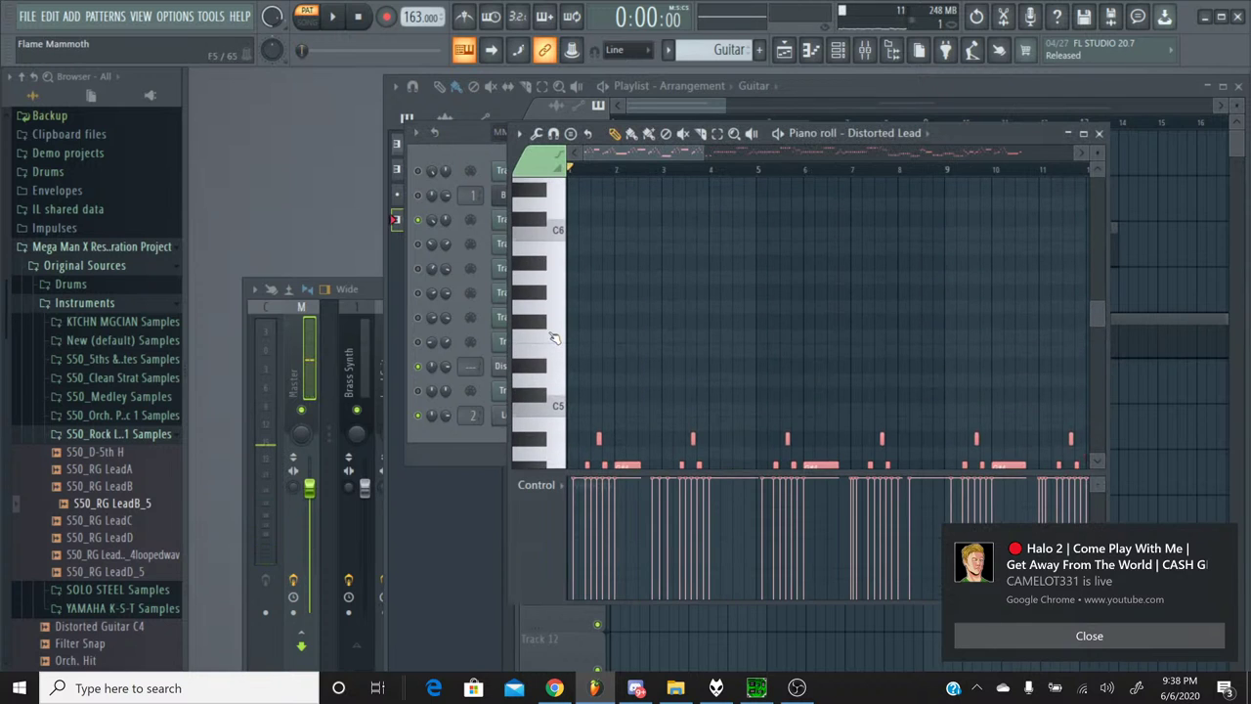
pyautogui.click(545, 339)
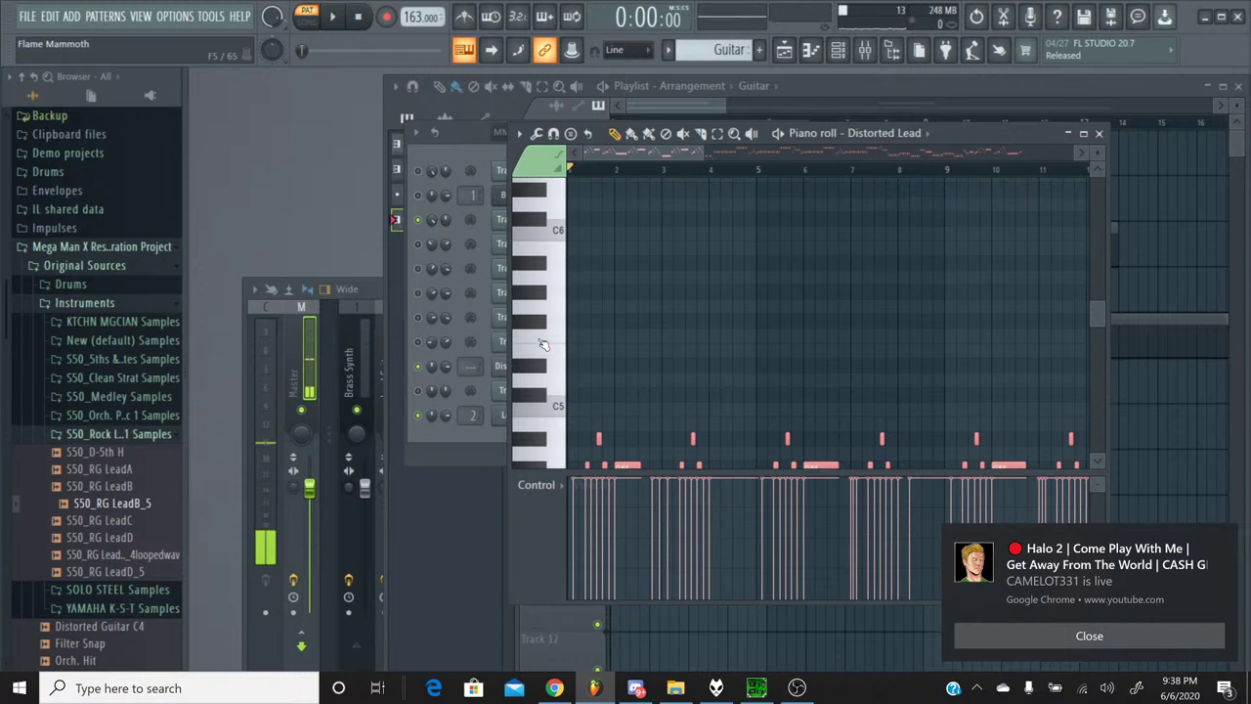
pyautogui.hotkey('ctrl', 'Up')
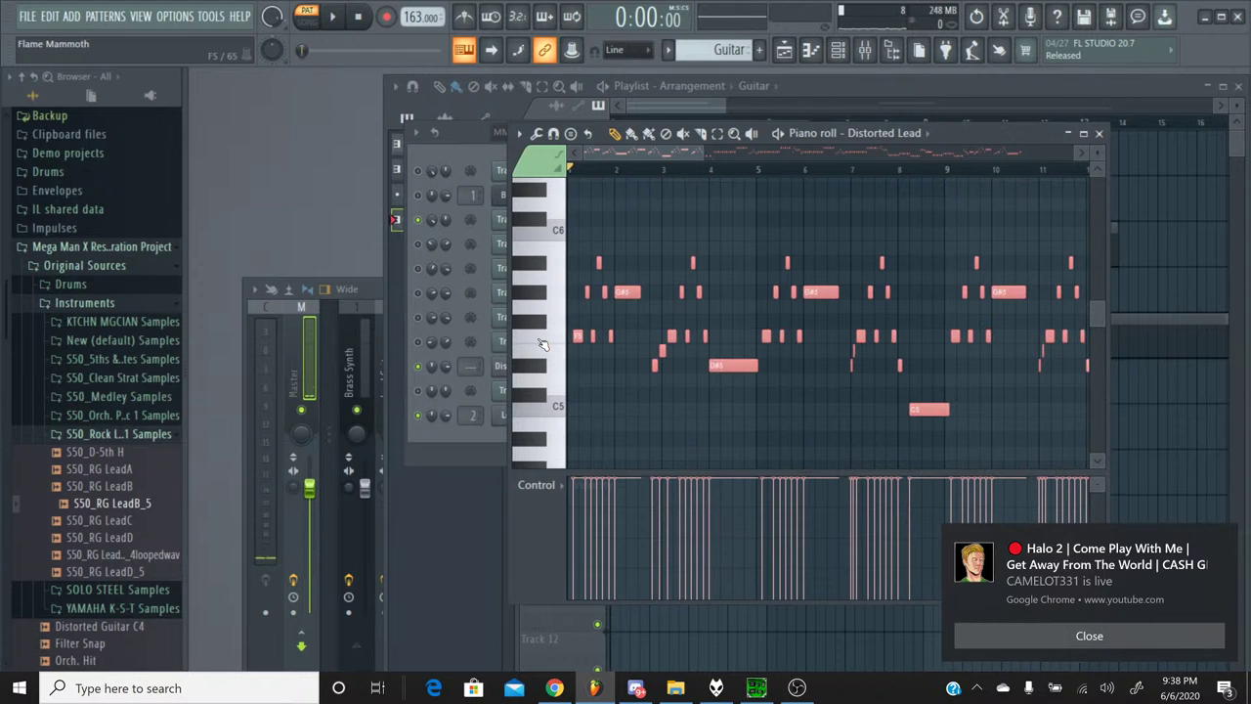
# Audition the Distorted Lead sound on the piano roll keys around F5, D#5 and D5.
pyautogui.click(543, 342)
pyautogui.click(543, 336)
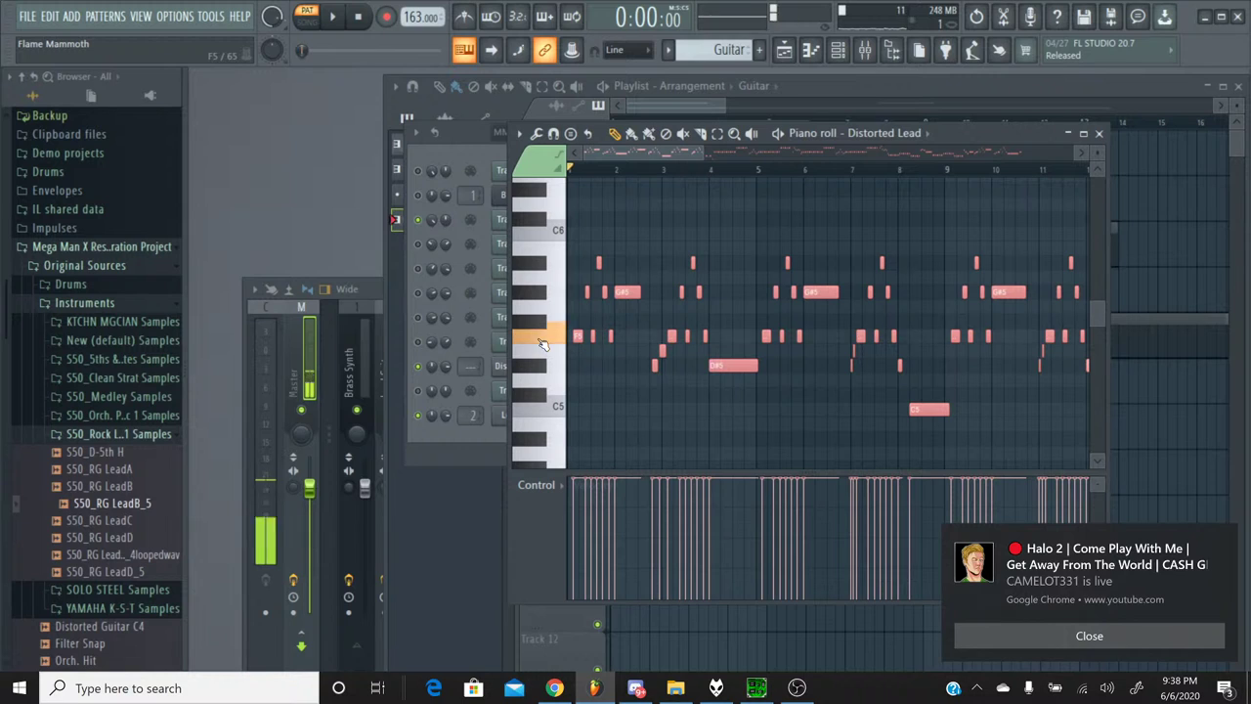
pyautogui.click(543, 336)
pyautogui.click(541, 323)
pyautogui.click(539, 337)
pyautogui.click(537, 369)
pyautogui.click(536, 356)
pyautogui.click(538, 378)
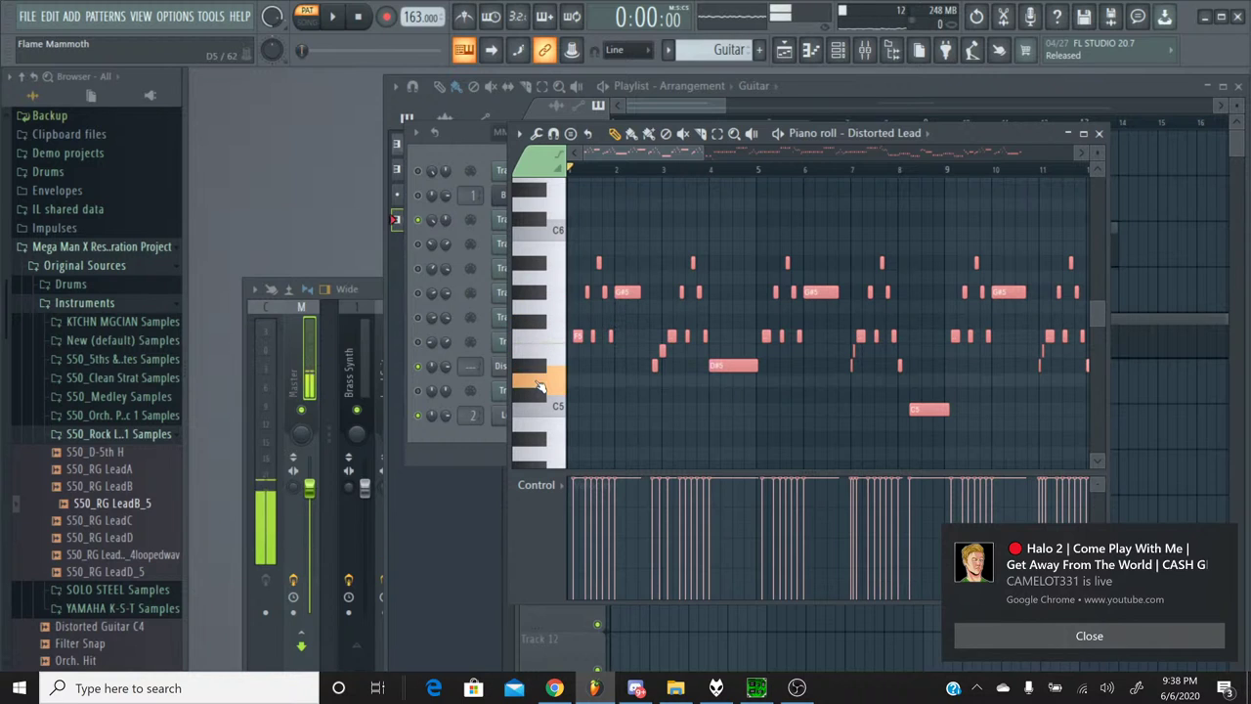
pyautogui.click(537, 367)
pyautogui.click(537, 375)
pyautogui.click(536, 376)
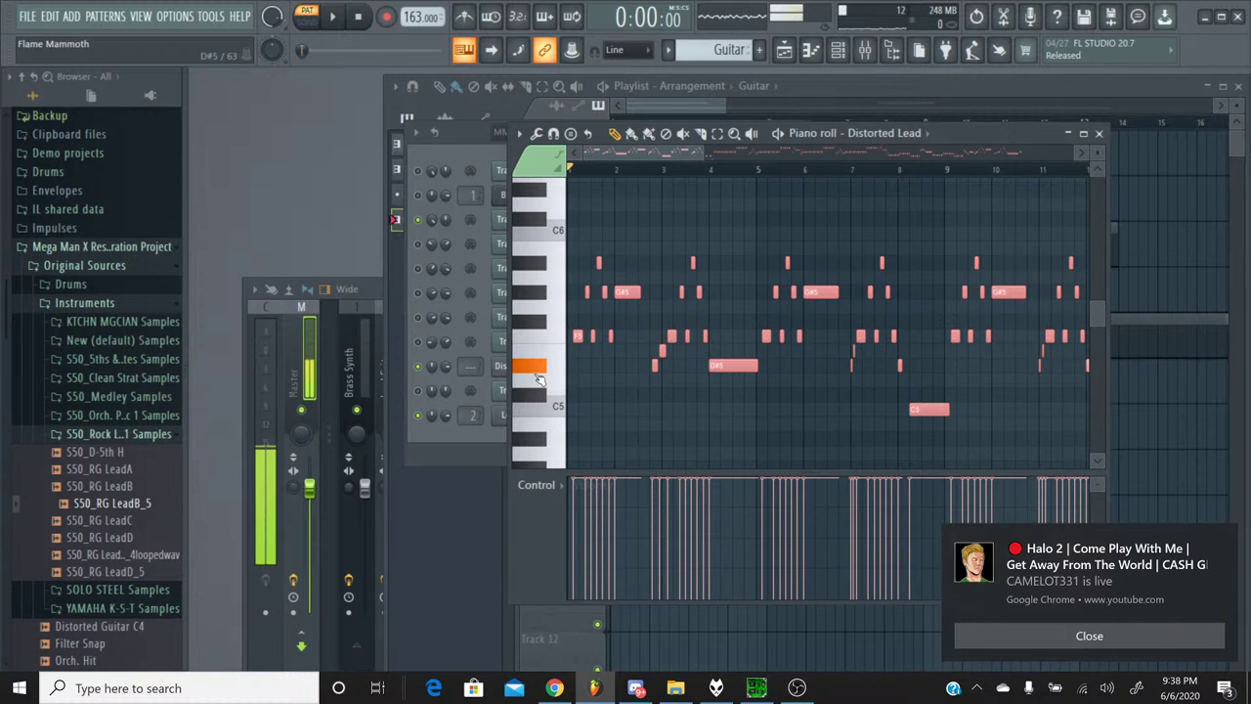
# Switch to SPCTool, play the opening of 12 Flame Mammoth.spc for reference, stop it and return to FL Studio.
pyautogui.click(755, 688)
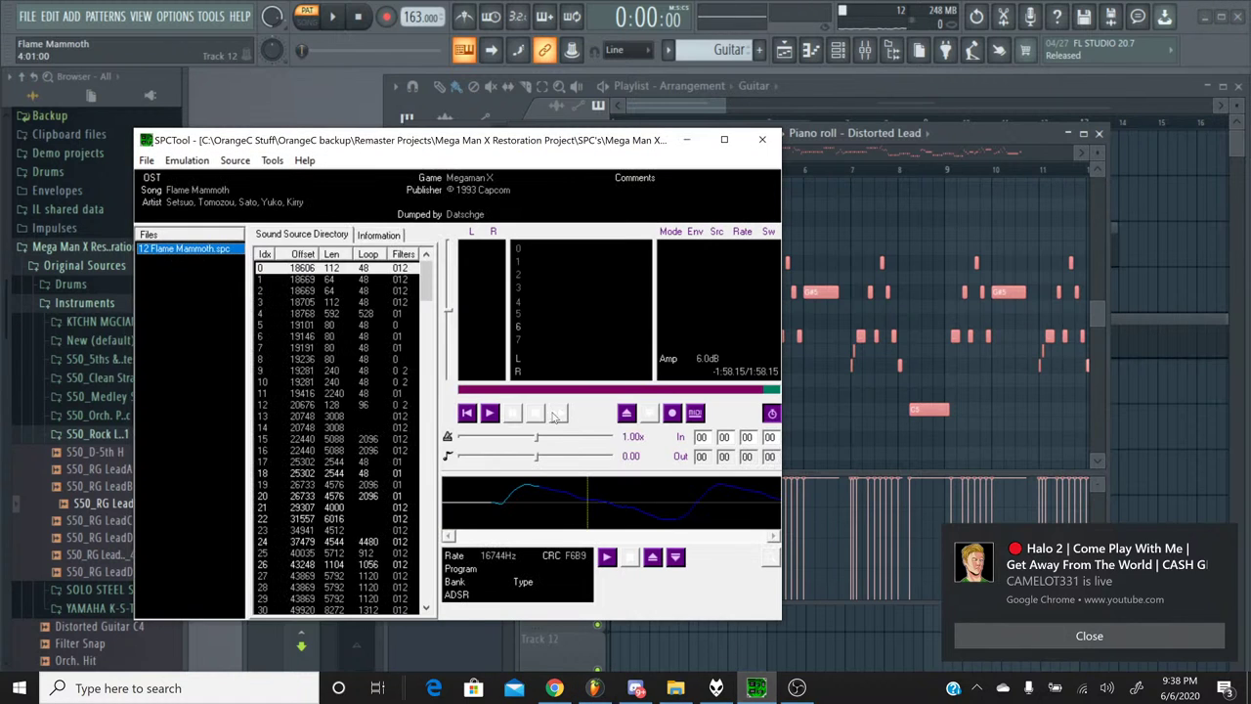
pyautogui.click(490, 413)
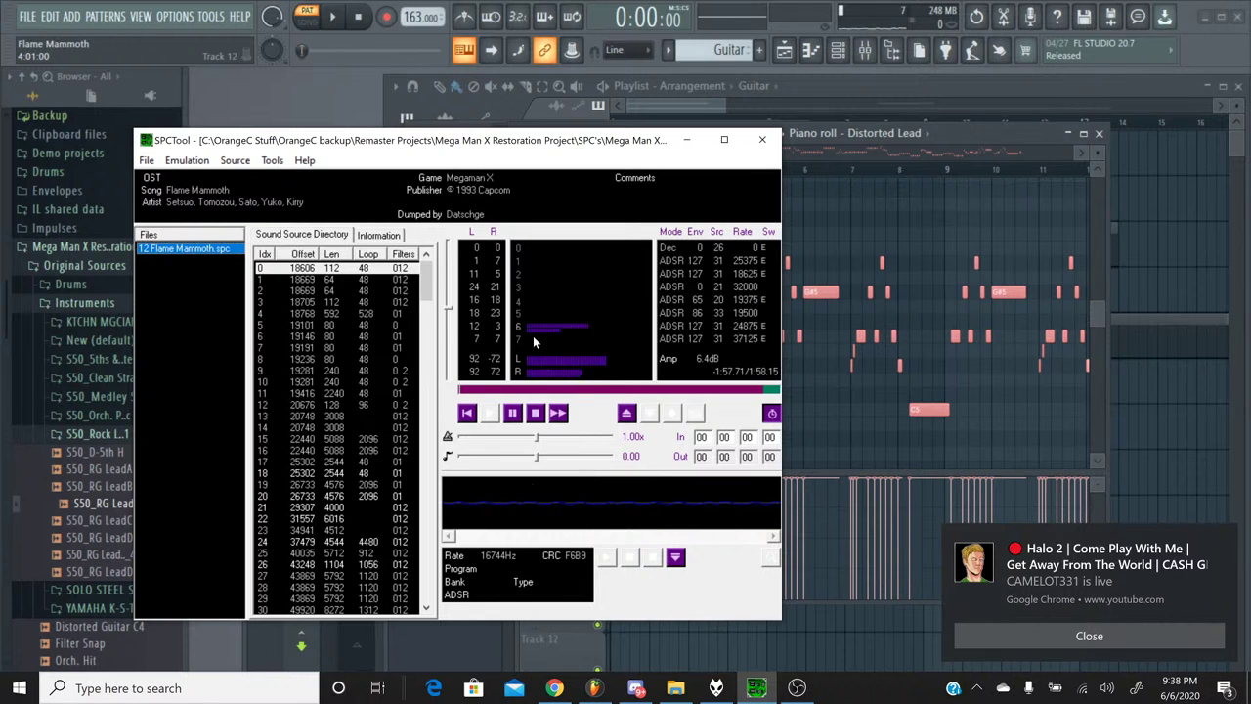
pyautogui.click(513, 412)
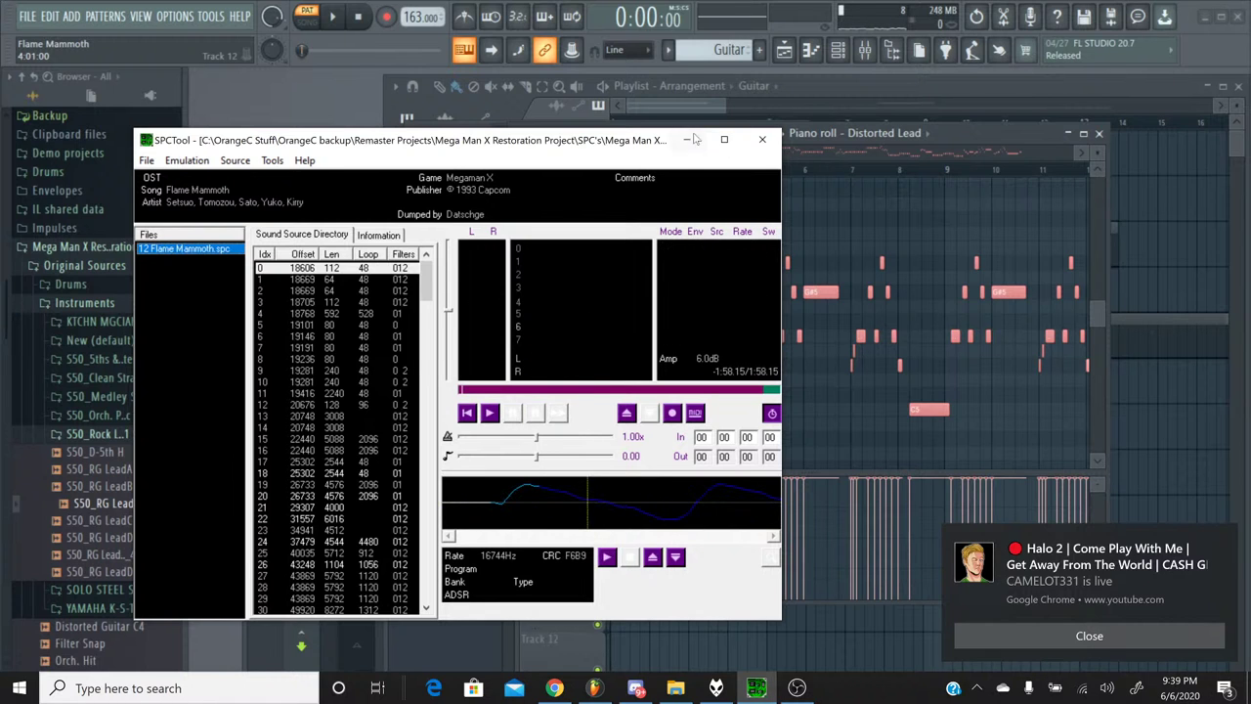
pyautogui.click(690, 140)
# Audition F5 on Distorted Lead again, look over its opening notes and close the piano roll.
pyautogui.click(555, 337)
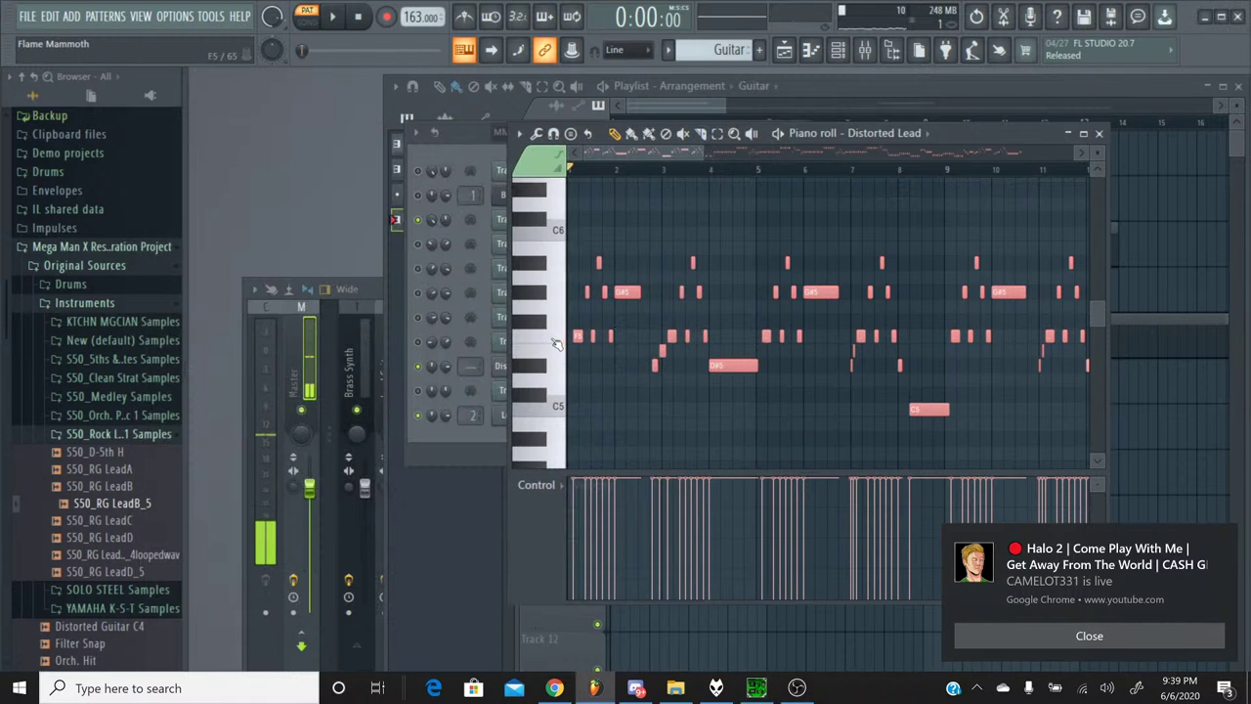
pyautogui.click(555, 337)
pyautogui.click(555, 337)
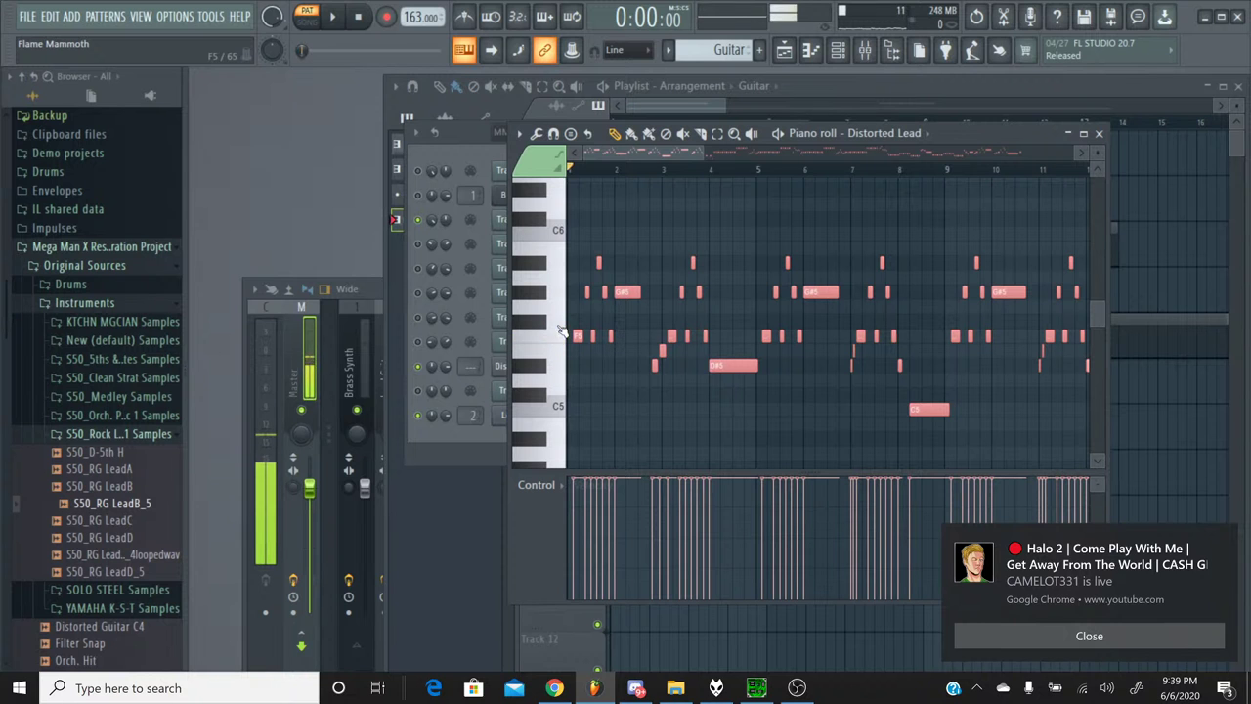
pyautogui.scroll(2, 628, 176)
pyautogui.moveTo(629, 160); pyautogui.dragTo(579, 193)
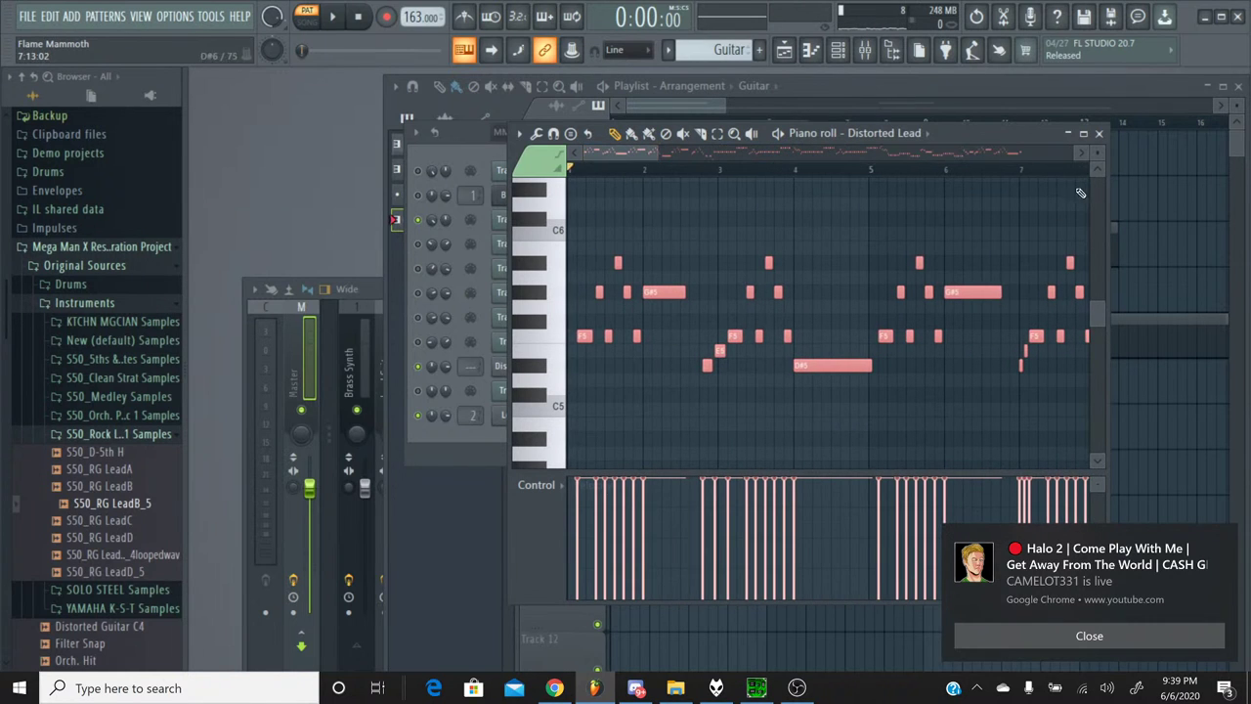
pyautogui.click(1099, 133)
# Switch to the MMX1-12-Flame Mammoth pattern, examine the opening bars of Track: 0xF0A in the piano roll and close it.
pyautogui.click(667, 51)
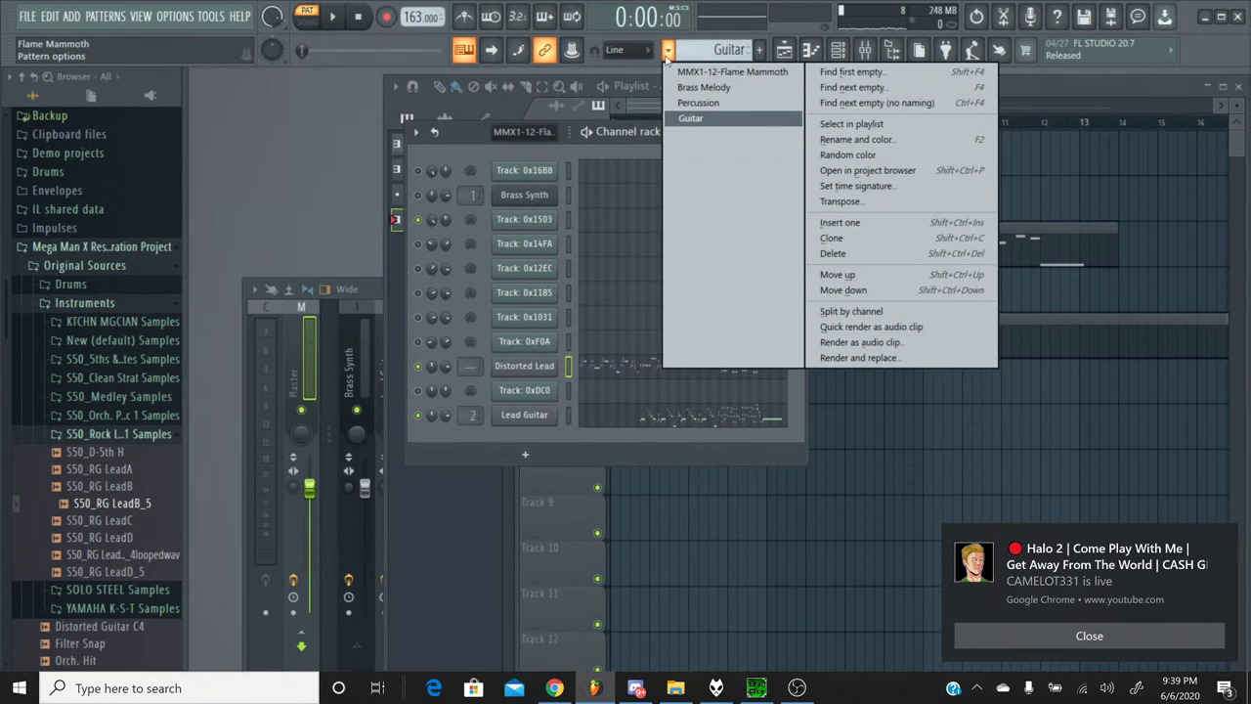
pyautogui.click(728, 72)
pyautogui.click(599, 345)
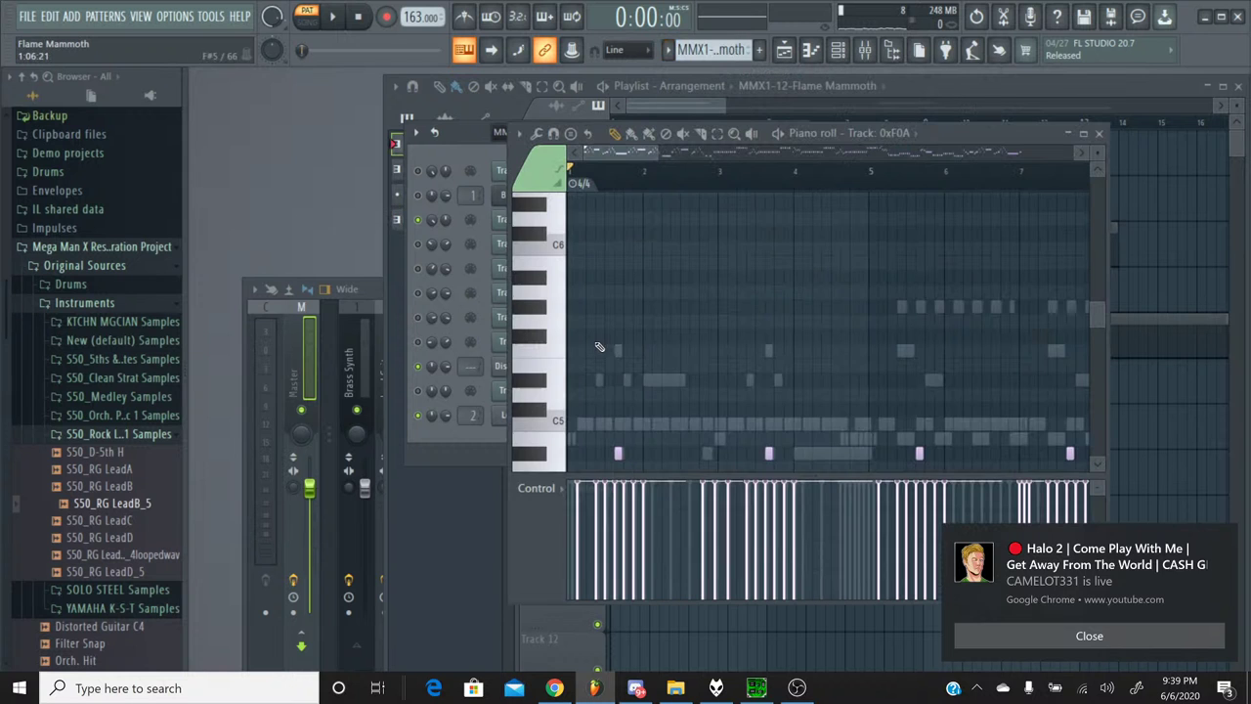
pyautogui.scroll(-5, 659, 263)
pyautogui.scroll(3, 655, 179)
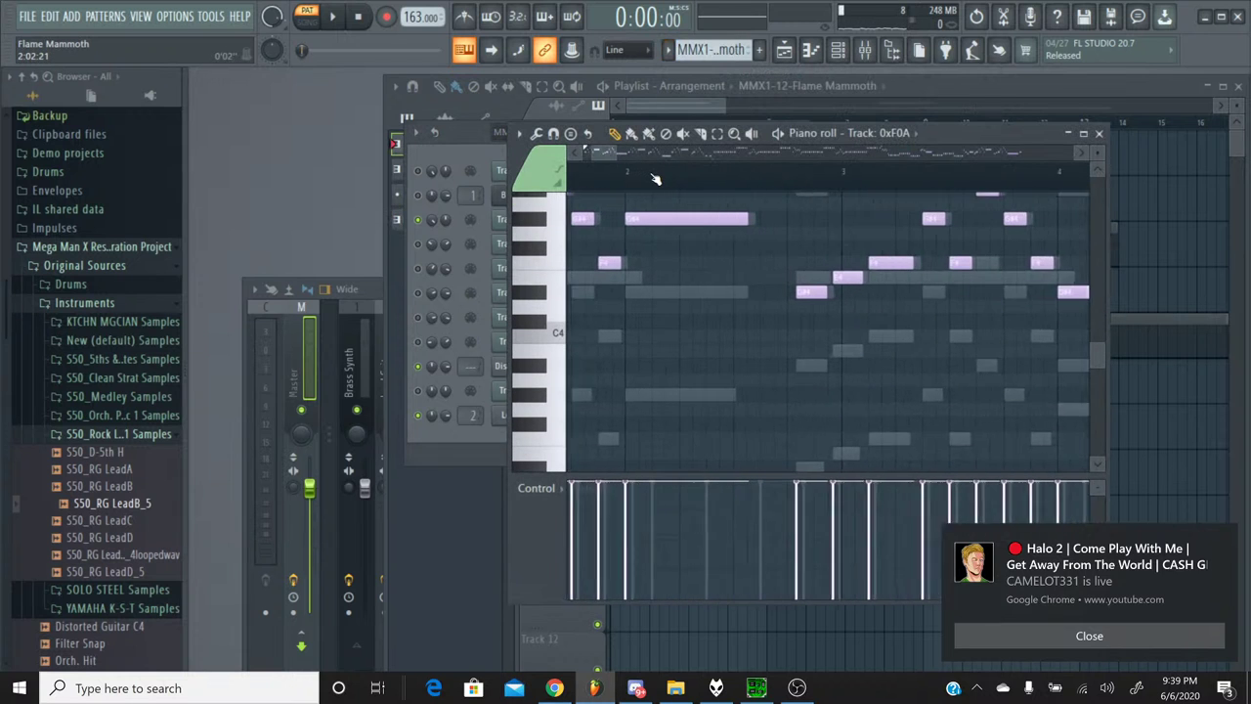
pyautogui.scroll(1, 649, 180)
pyautogui.moveTo(599, 154)
pyautogui.mouseDown()
pyautogui.moveTo(785, 156)
pyautogui.moveTo(591, 156)
pyautogui.mouseUp()
pyautogui.scroll(3, 605, 202)
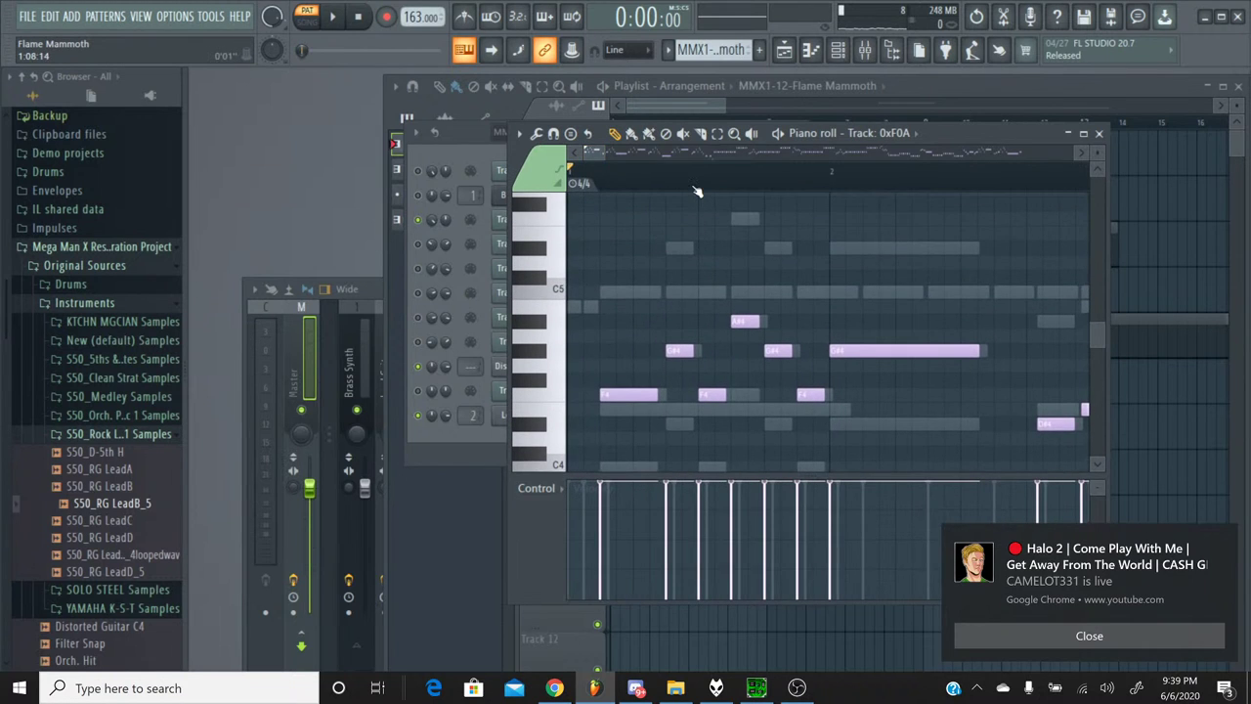
pyautogui.scroll(-2, 697, 191)
pyautogui.moveTo(606, 163)
pyautogui.mouseDown()
pyautogui.moveTo(650, 155)
pyautogui.moveTo(719, 171)
pyautogui.moveTo(689, 188)
pyautogui.moveTo(690, 156)
pyautogui.moveTo(614, 159)
pyautogui.mouseUp()
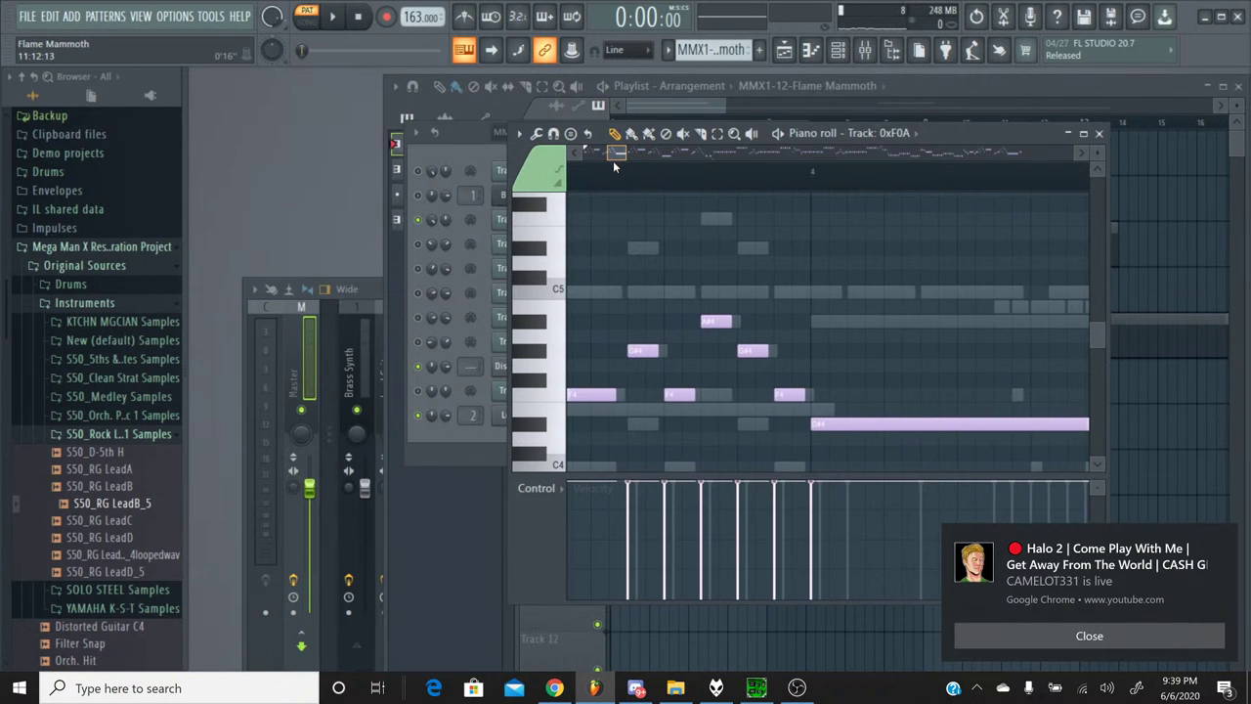
pyautogui.moveTo(613, 160)
pyautogui.mouseDown()
pyautogui.moveTo(560, 171)
pyautogui.moveTo(617, 171)
pyautogui.mouseUp()
pyautogui.press('Home')
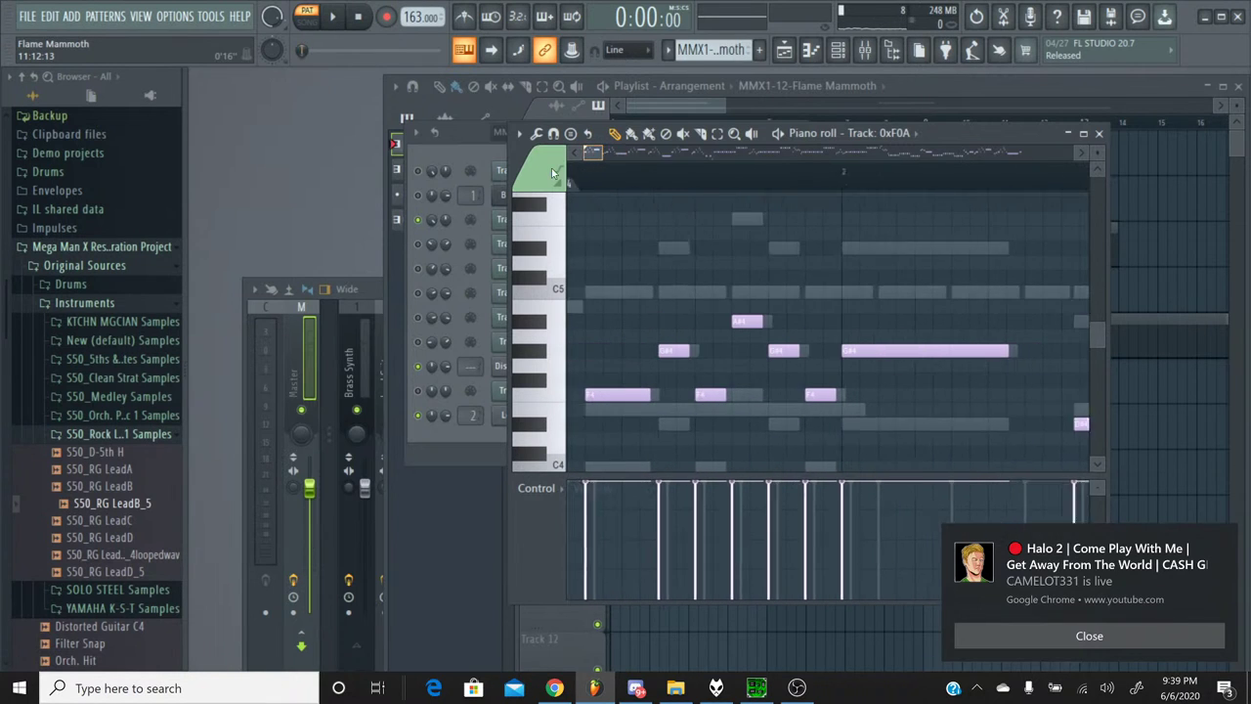
pyautogui.click(1098, 134)
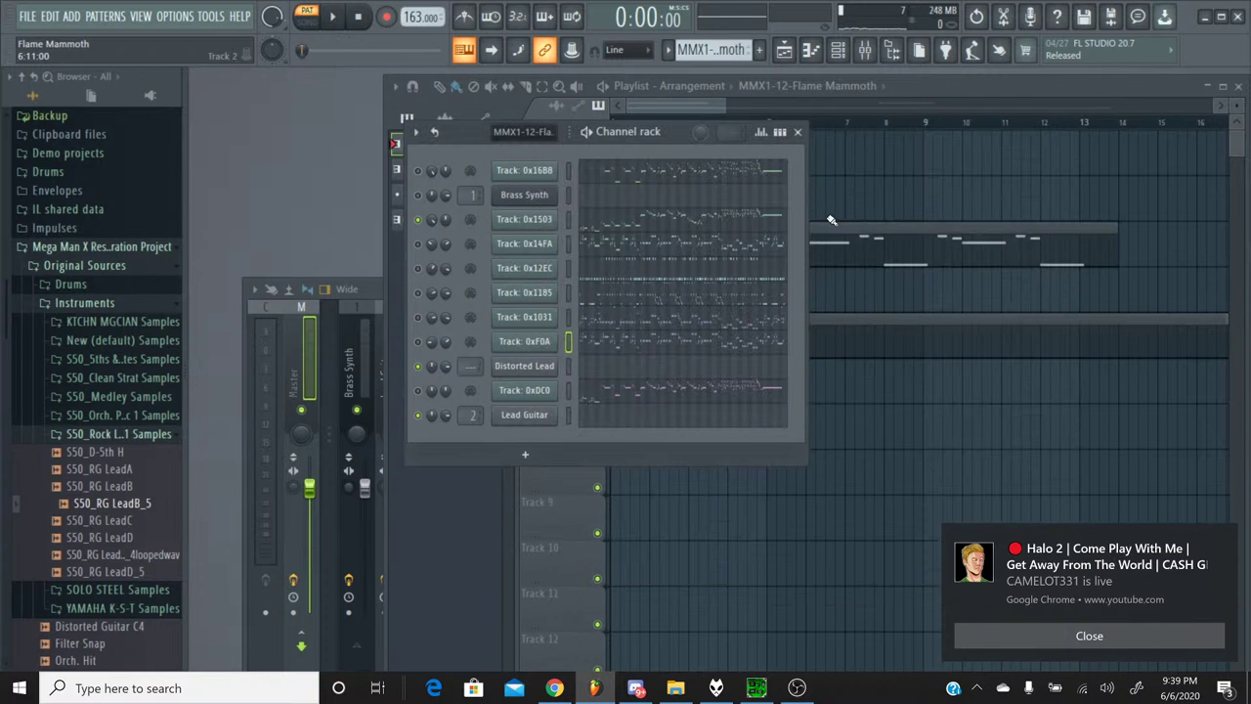
# Listen to 12 Flame Mammoth.spc in SPCTool, restart it from the beginning, stop playback and return to FL Studio.
pyautogui.click(756, 688)
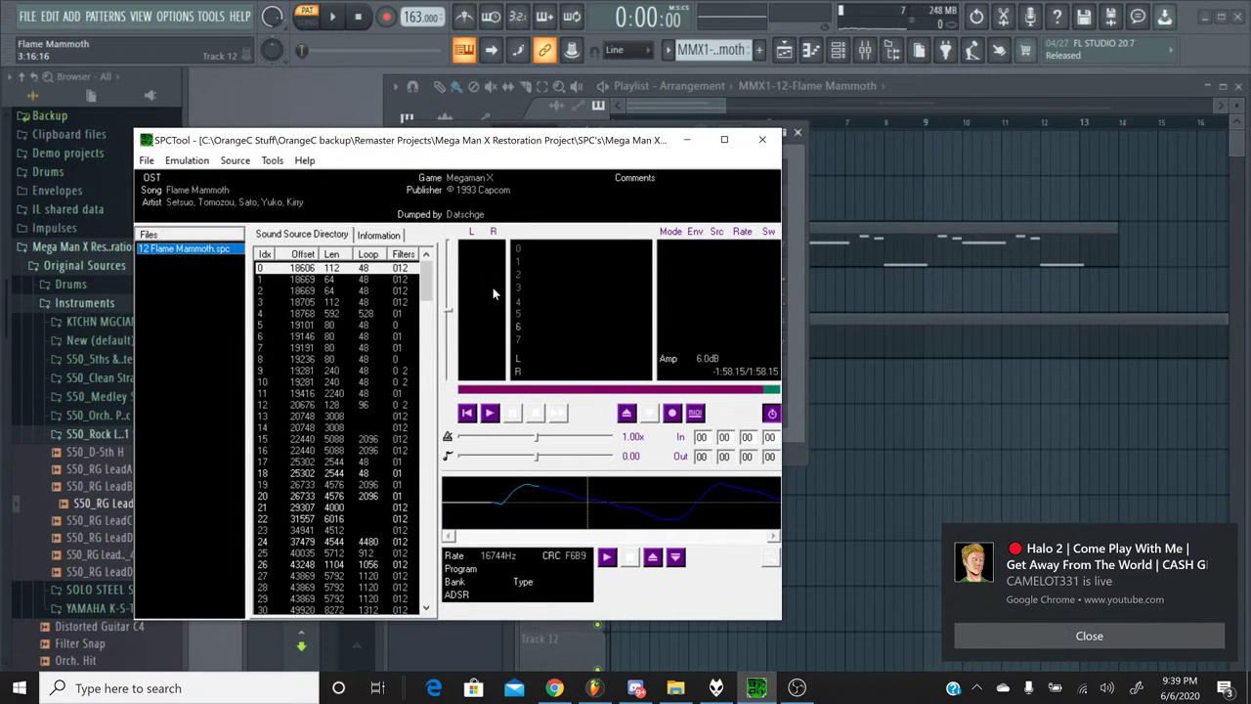
pyautogui.click(490, 413)
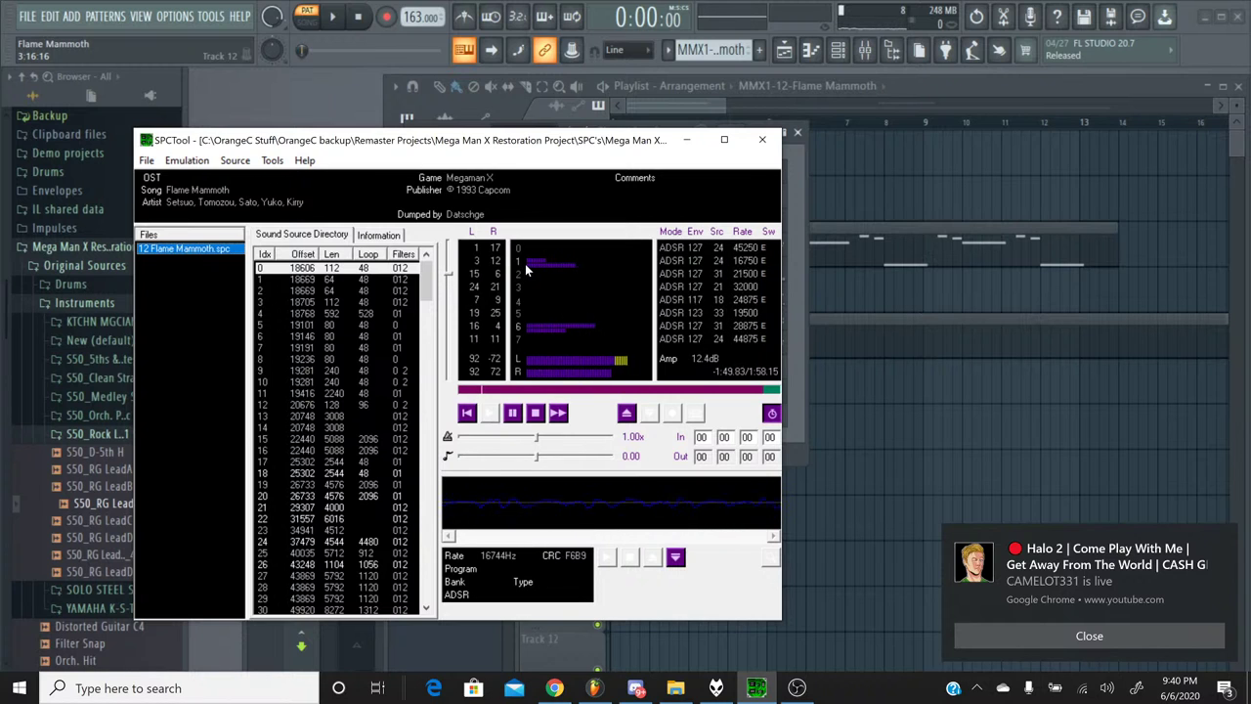
pyautogui.click(479, 415)
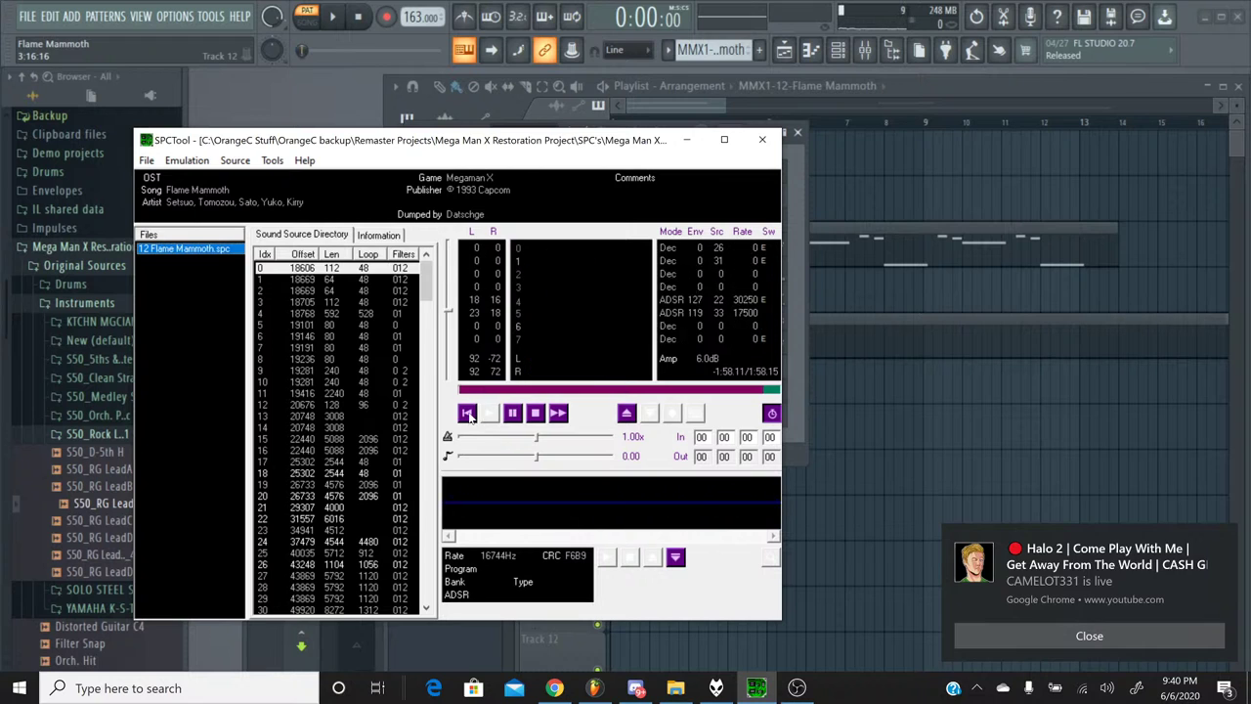
pyautogui.click(541, 414)
pyautogui.click(685, 139)
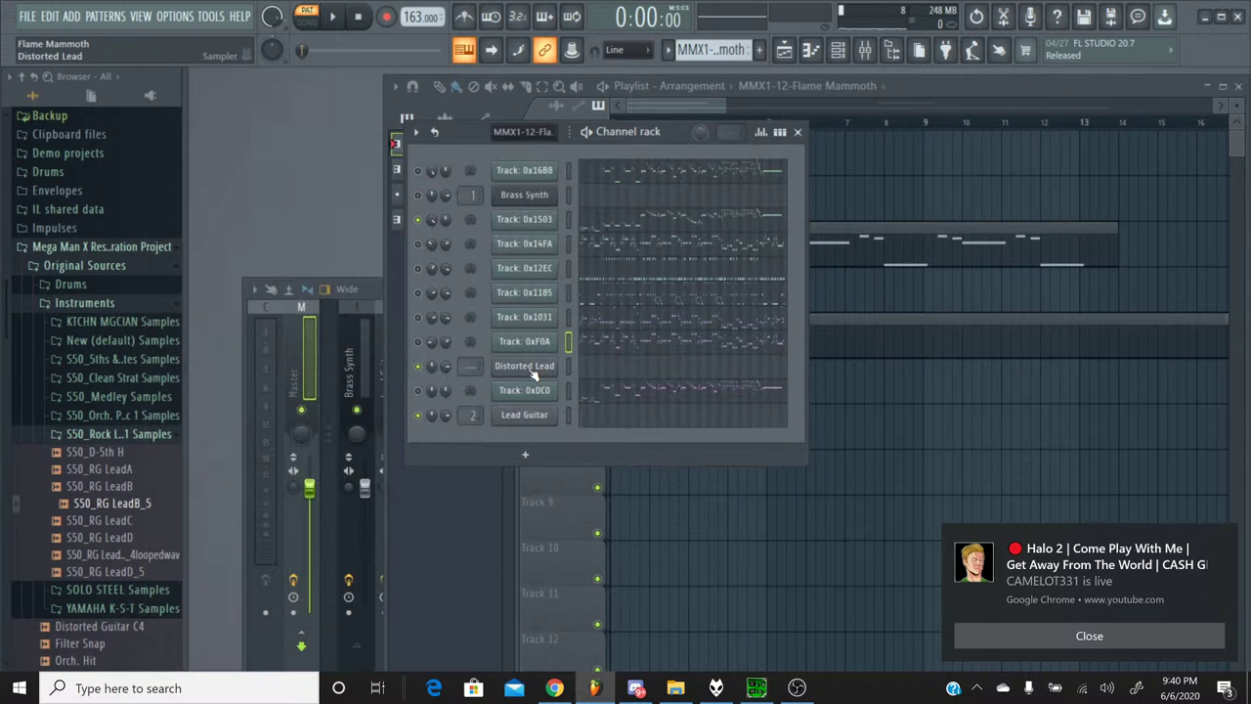
# Switch to the Guitar pattern and route the Distorted Lead channel to mixer insert 3.
pyautogui.click(667, 49)
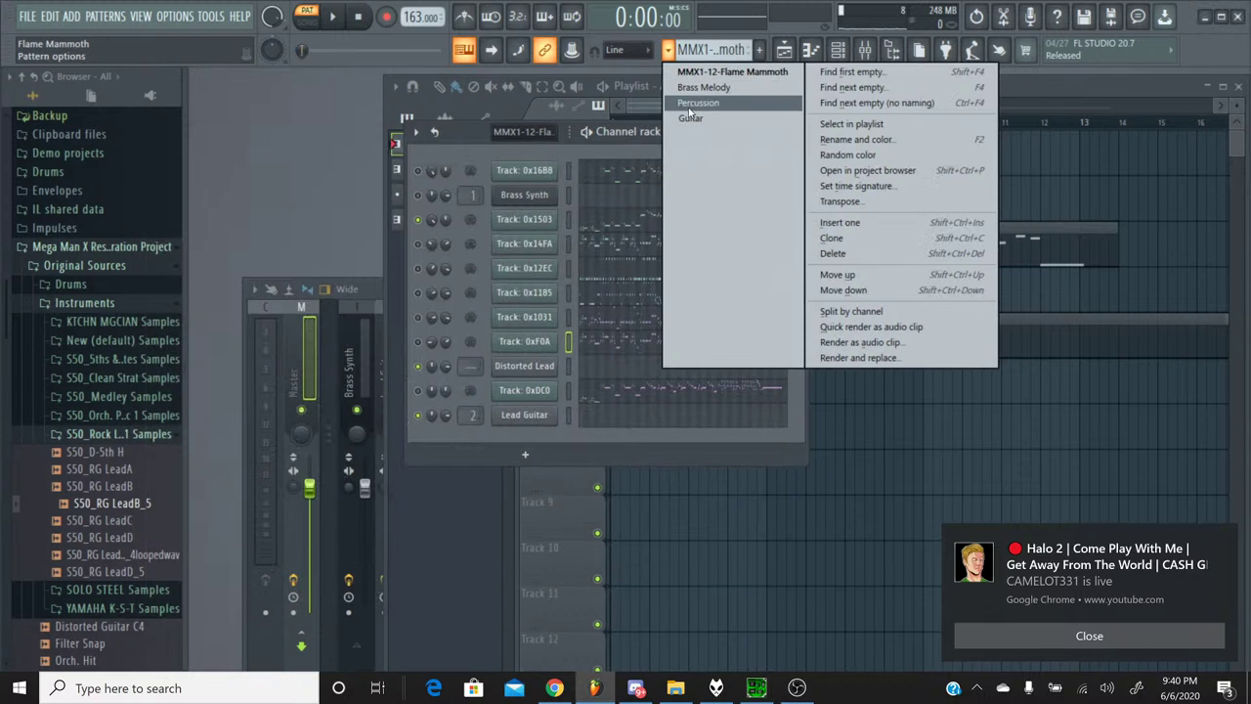
pyautogui.click(691, 118)
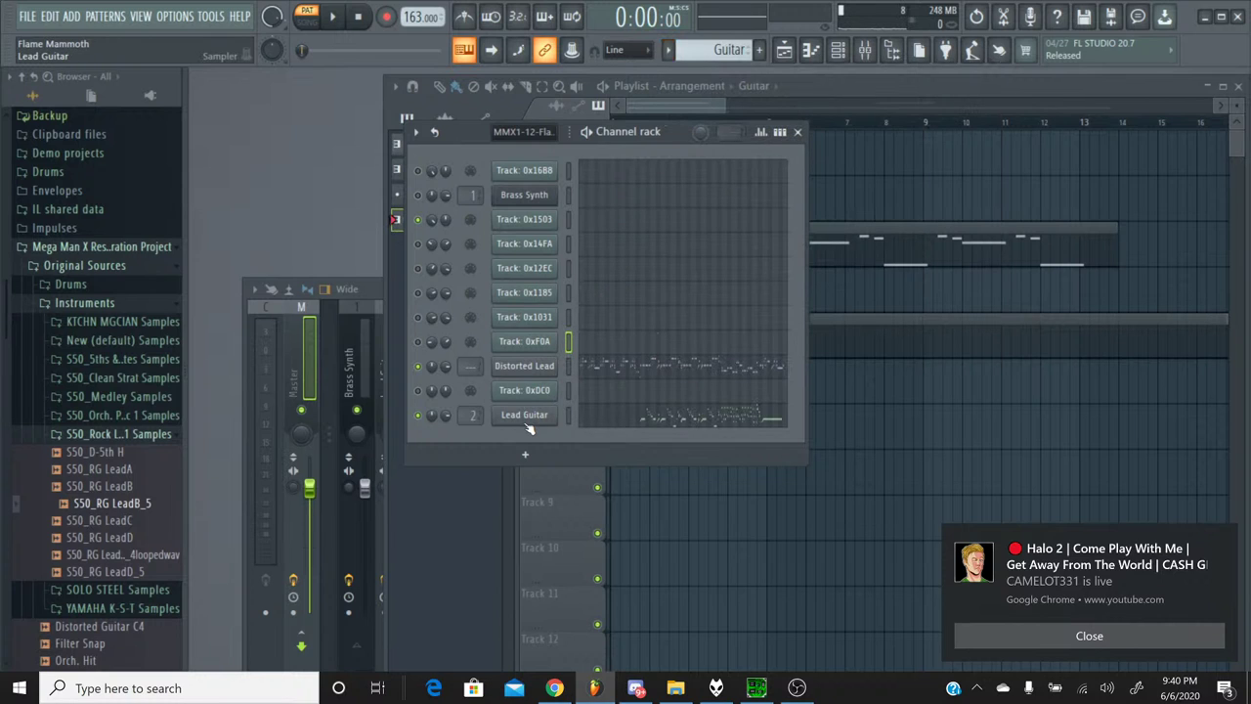
pyautogui.rightClick(533, 372)
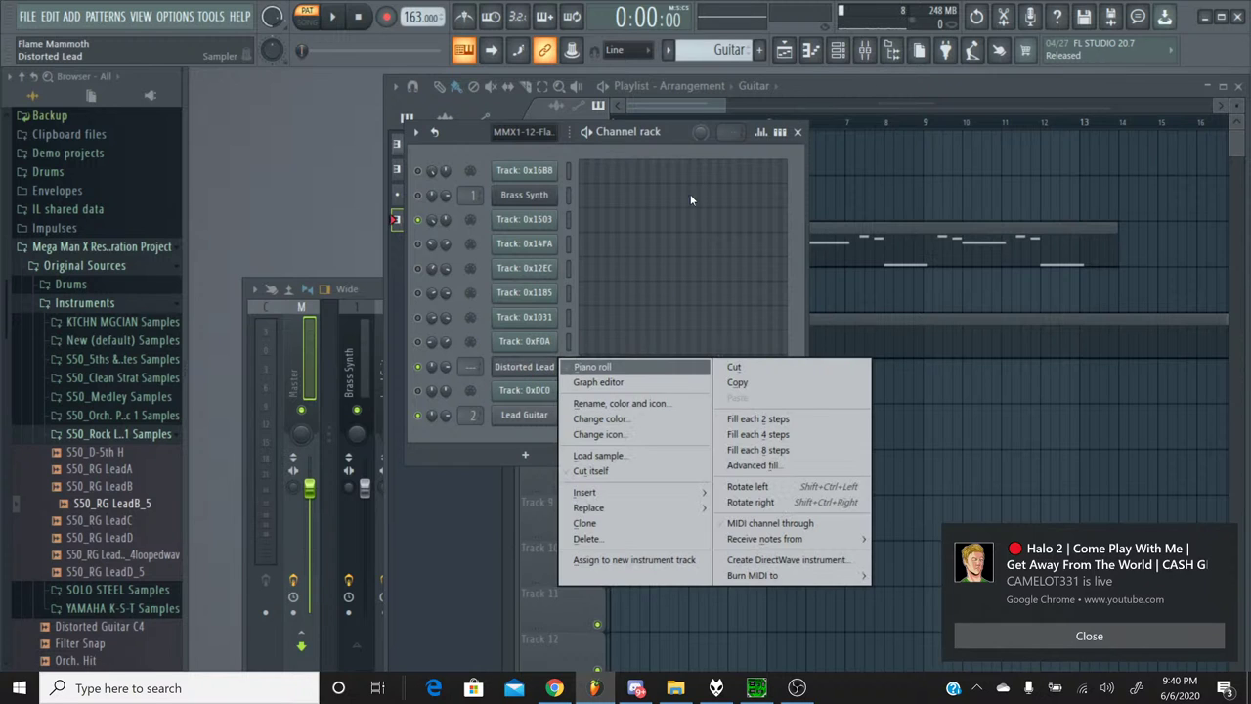
pyautogui.click(863, 55)
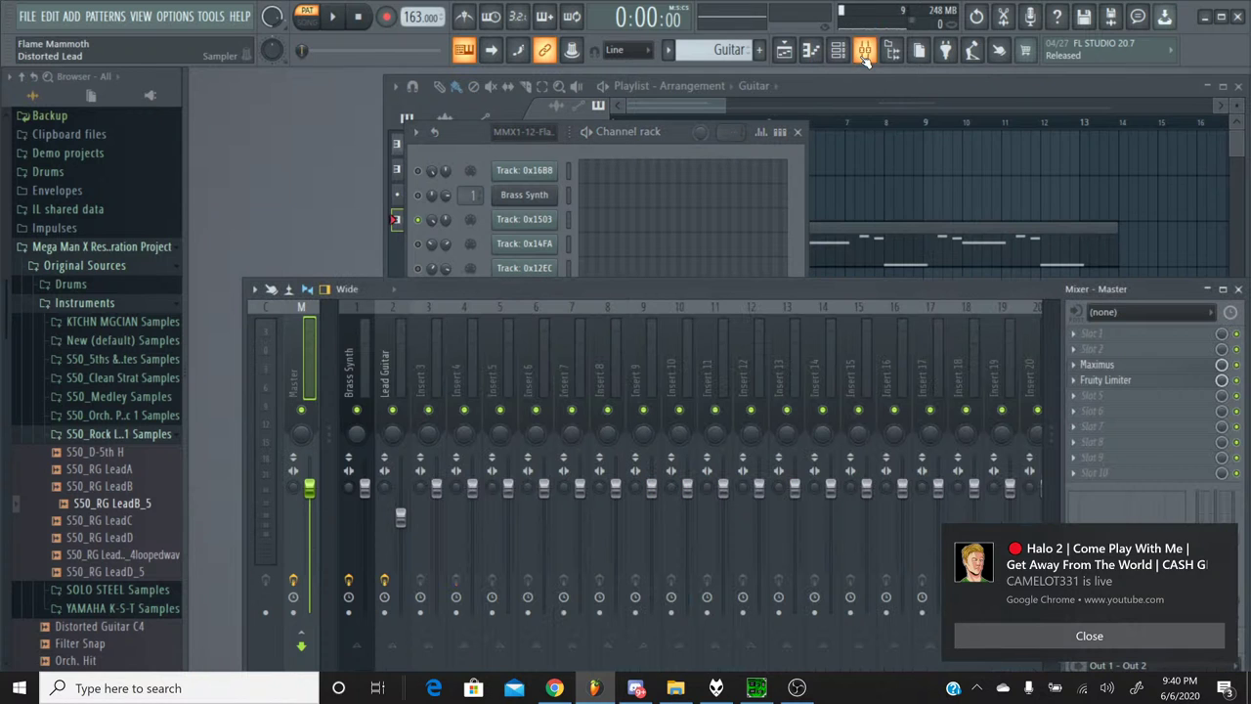
pyautogui.click(426, 328)
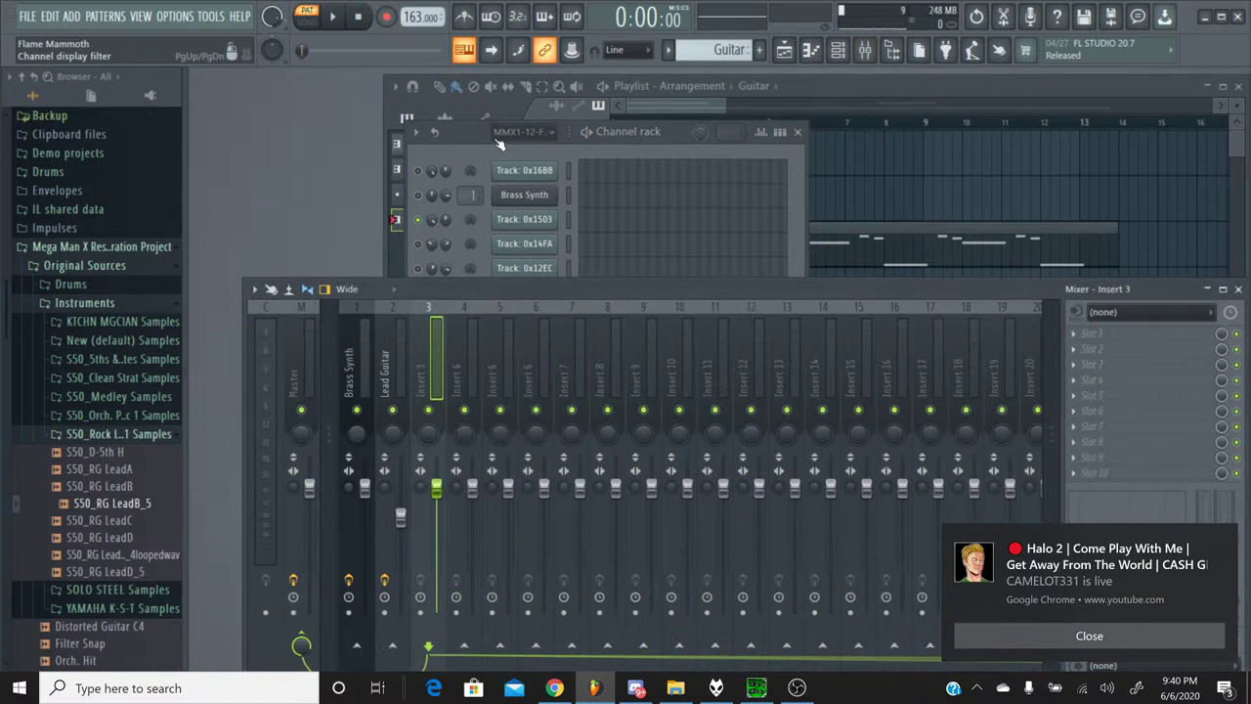
pyautogui.hotkey('ctrl', 'l')
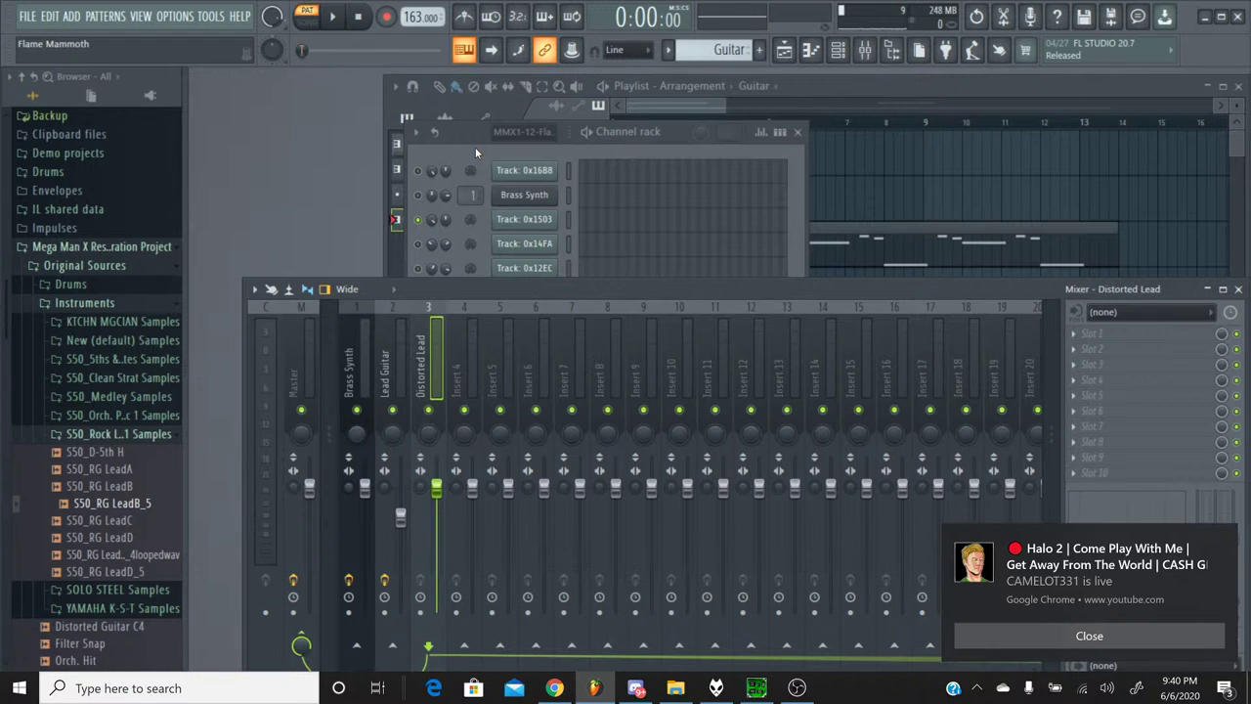
# Add Fruity Delay 3 to slot 2 of the Distorted Lead mixer track, with feedback level about 24%, reduced wet output and some diffusion level and spread.
pyautogui.click(1220, 540)
pyautogui.click(1129, 349)
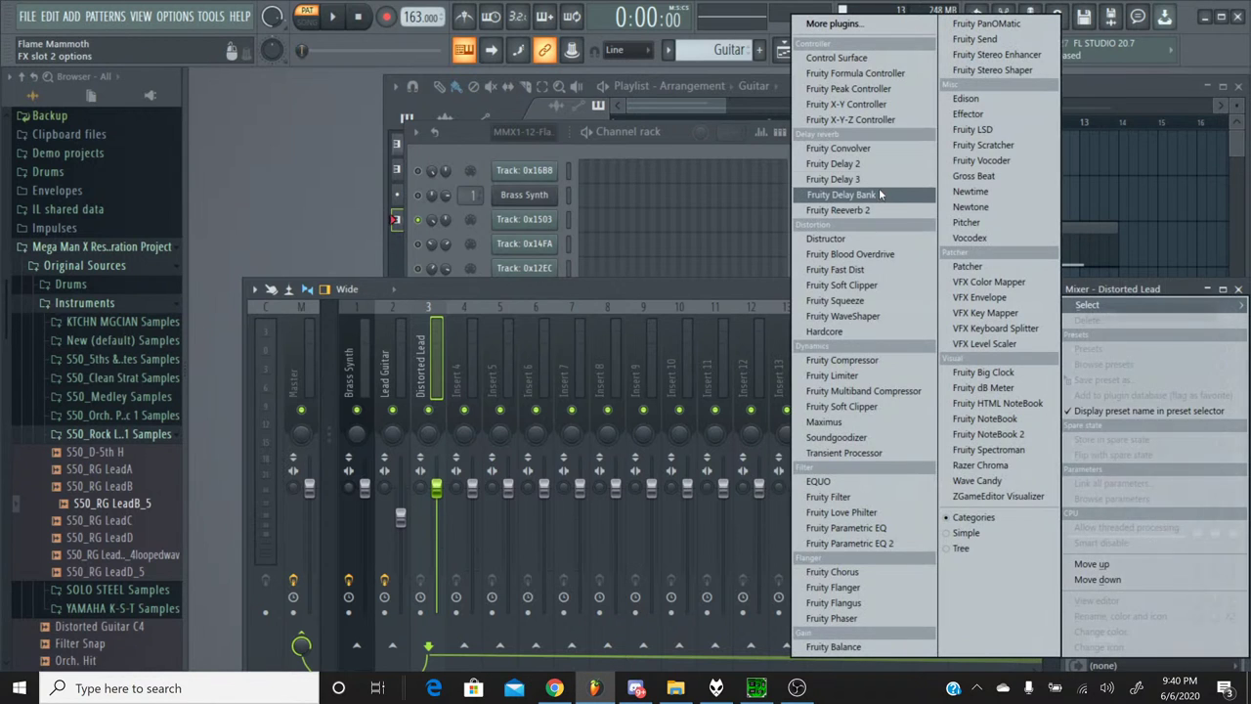
pyautogui.click(846, 179)
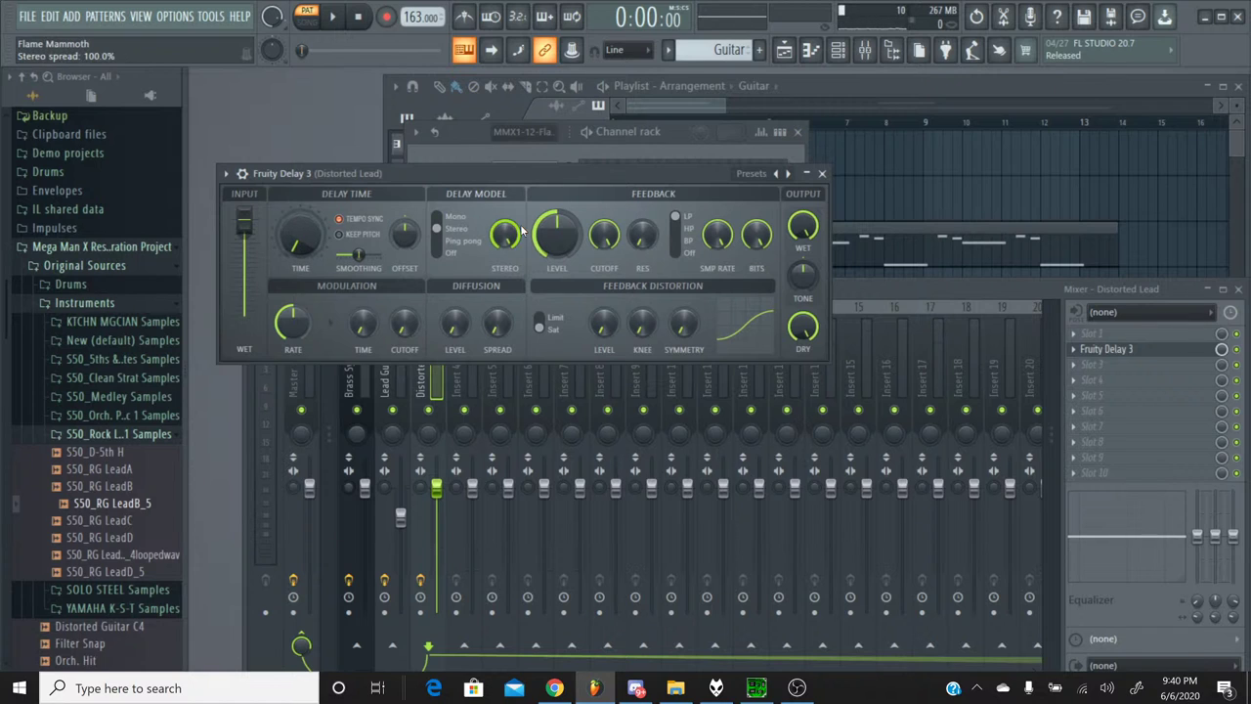
pyautogui.moveTo(555, 233); pyautogui.dragTo(555, 269)
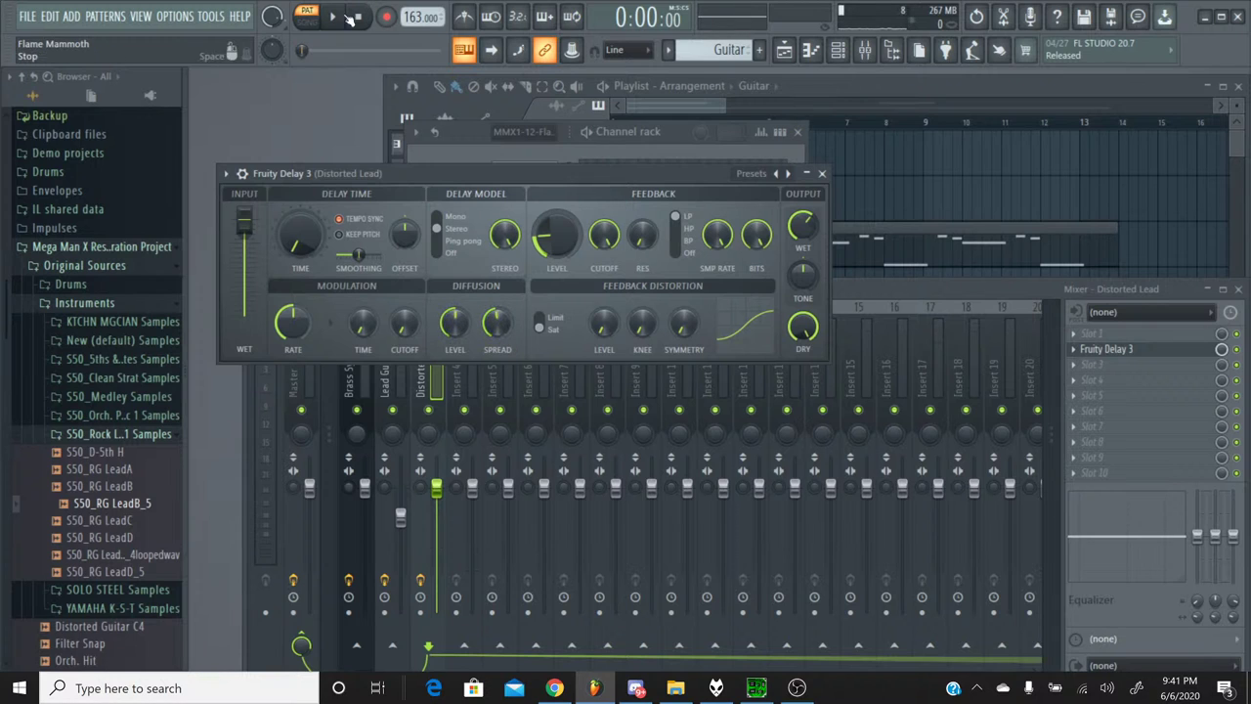
# Play the opening of the Guitar pattern to hear the delay, stop it and close Fruity Delay 3.
pyautogui.press('space')
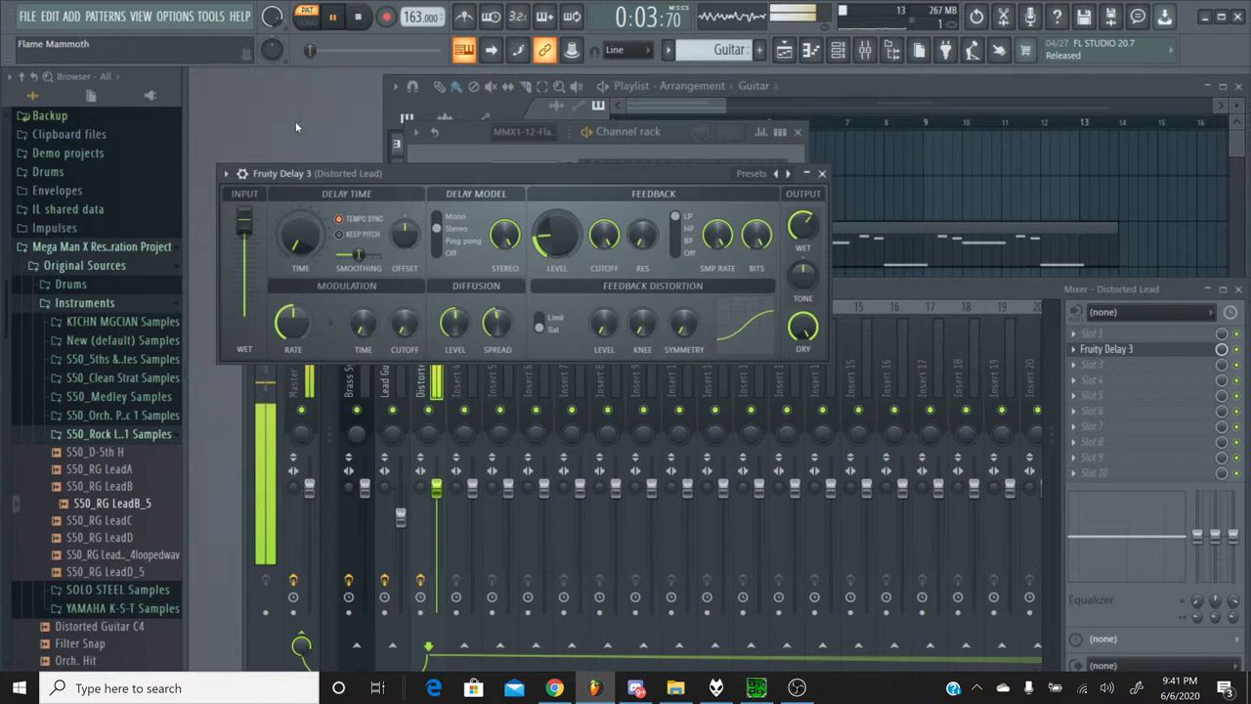
pyautogui.press('space')
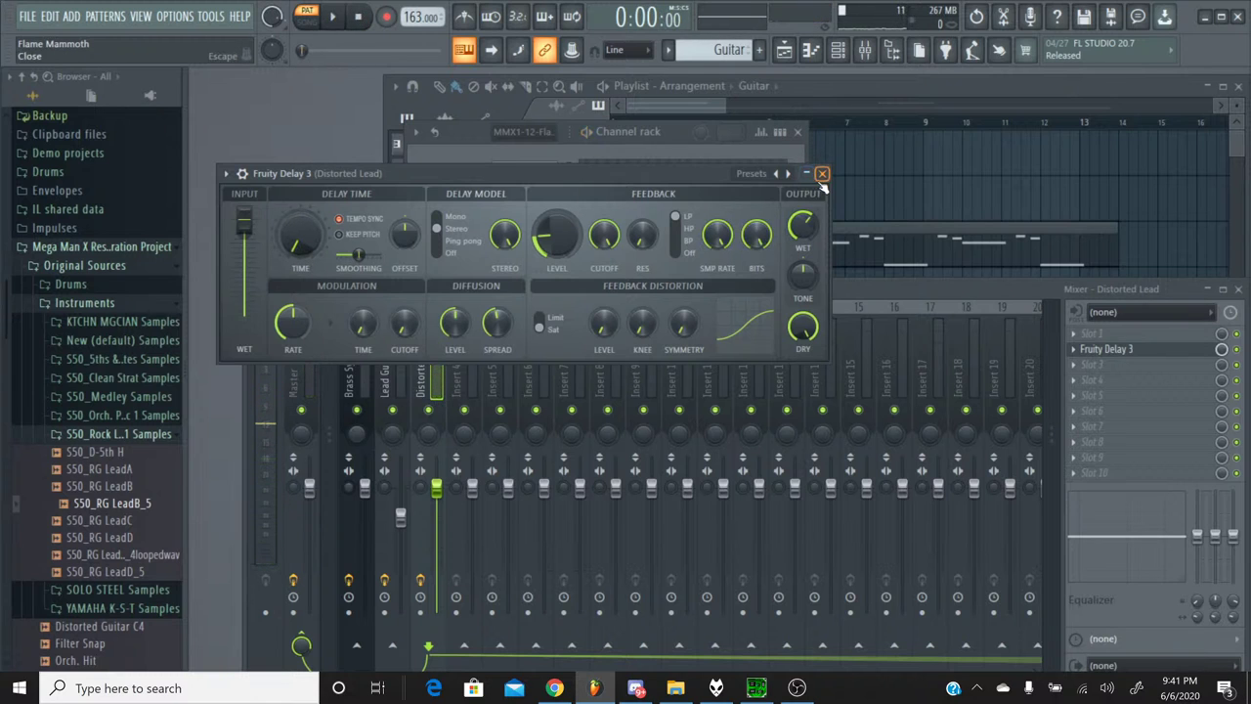
pyautogui.click(822, 173)
# Enable Distorted Lead's volume envelope with no attack, hold or decay, full sustain and a short release.
pyautogui.click(479, 158)
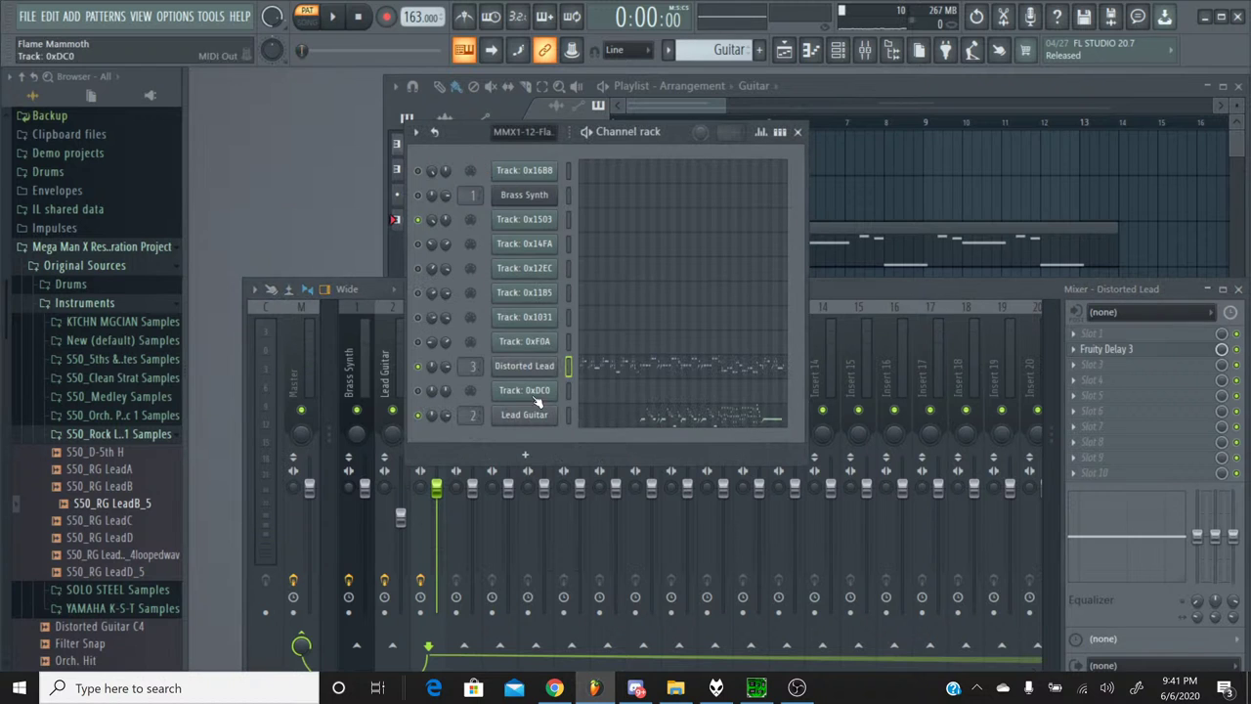
pyautogui.click(524, 366)
pyautogui.click(256, 184)
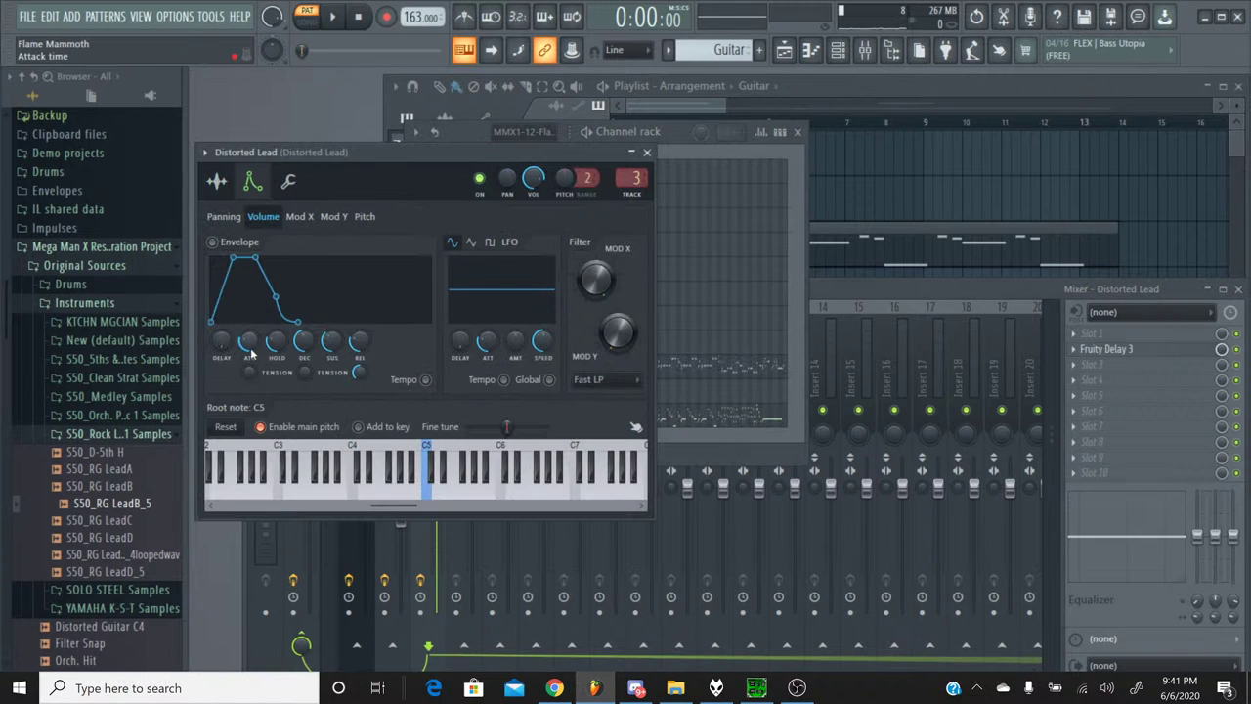
pyautogui.moveTo(250, 340); pyautogui.dragTo(332, 355)
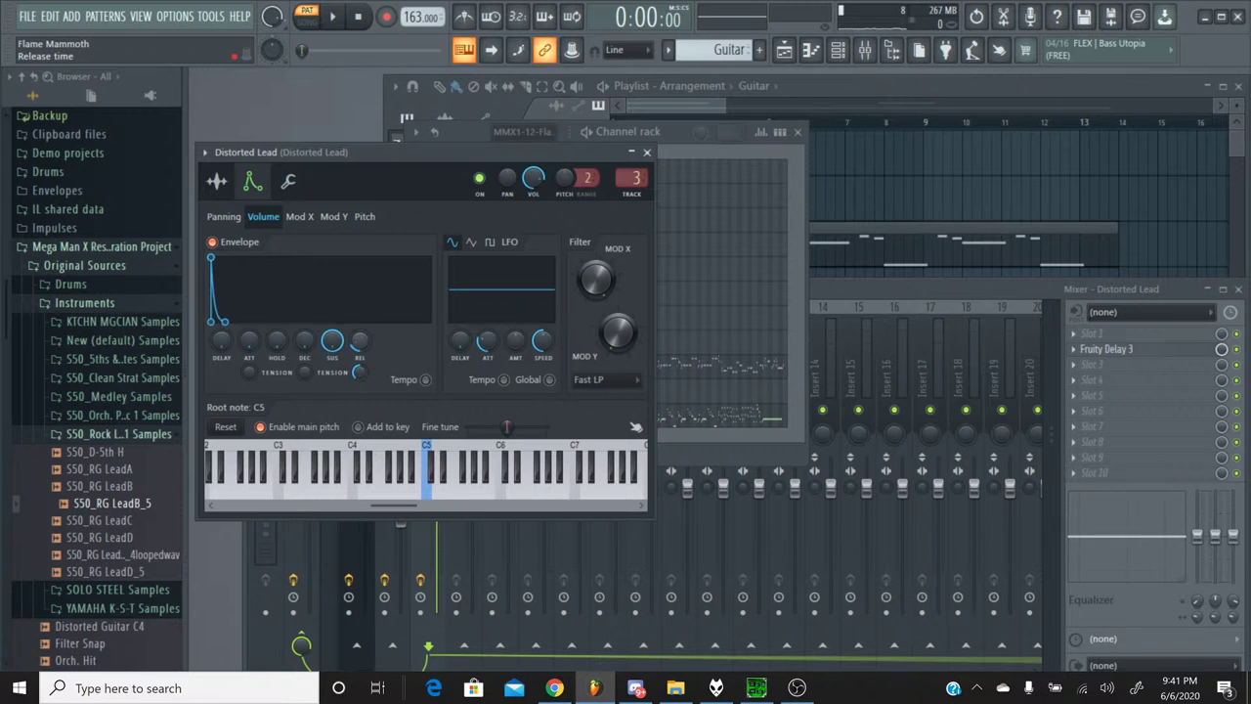
# Lengthen the volume envelope's release slightly while the Guitar pattern plays and close the Distorted Lead channel settings.
pyautogui.click(335, 16)
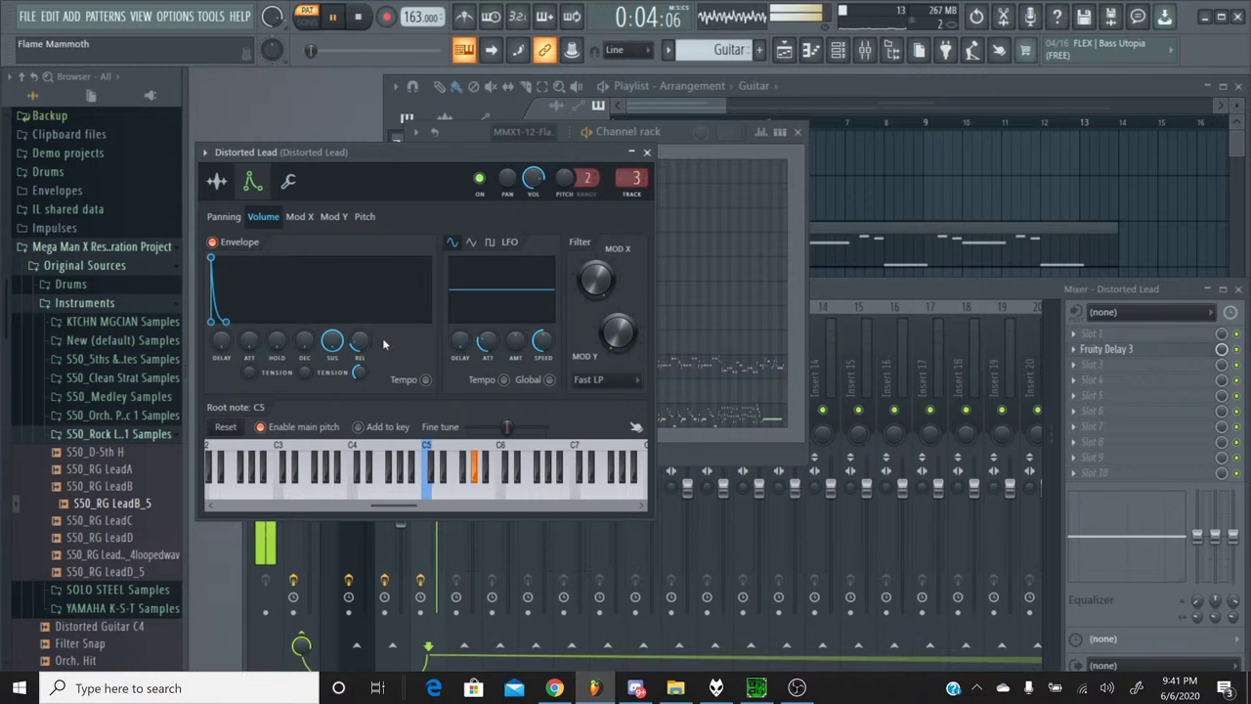
pyautogui.moveTo(359, 341); pyautogui.dragTo(360, 336)
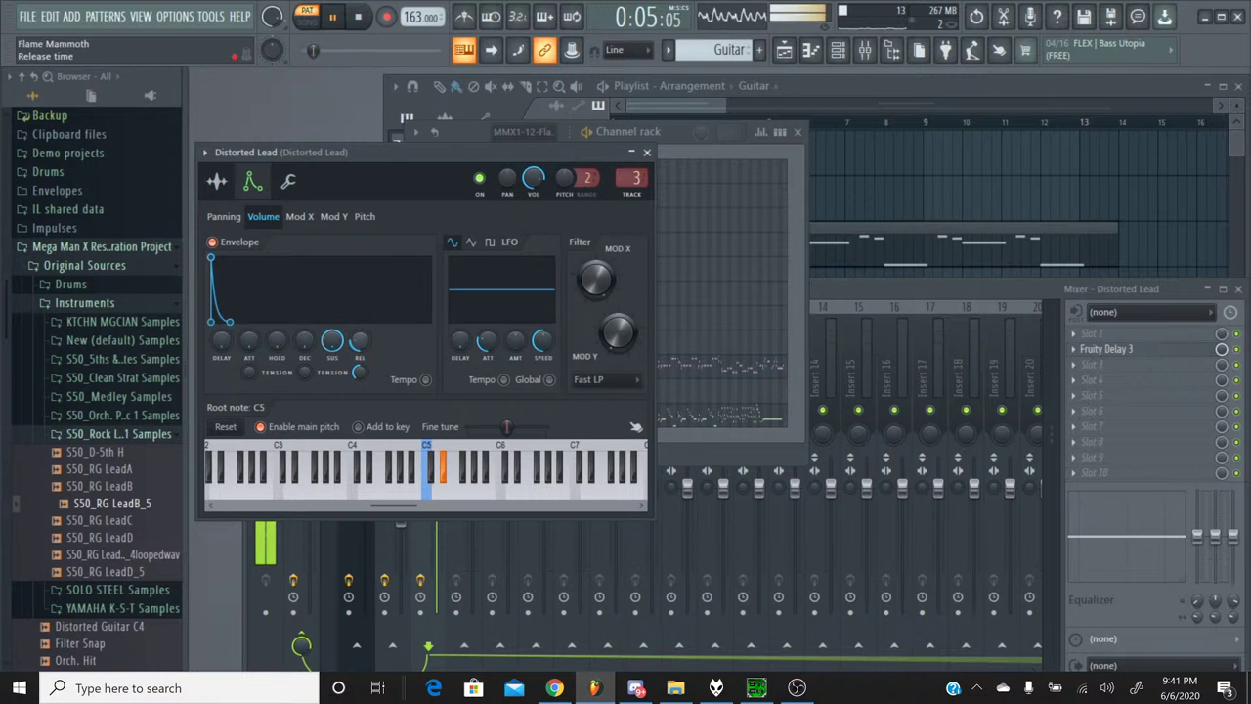
pyautogui.click(646, 151)
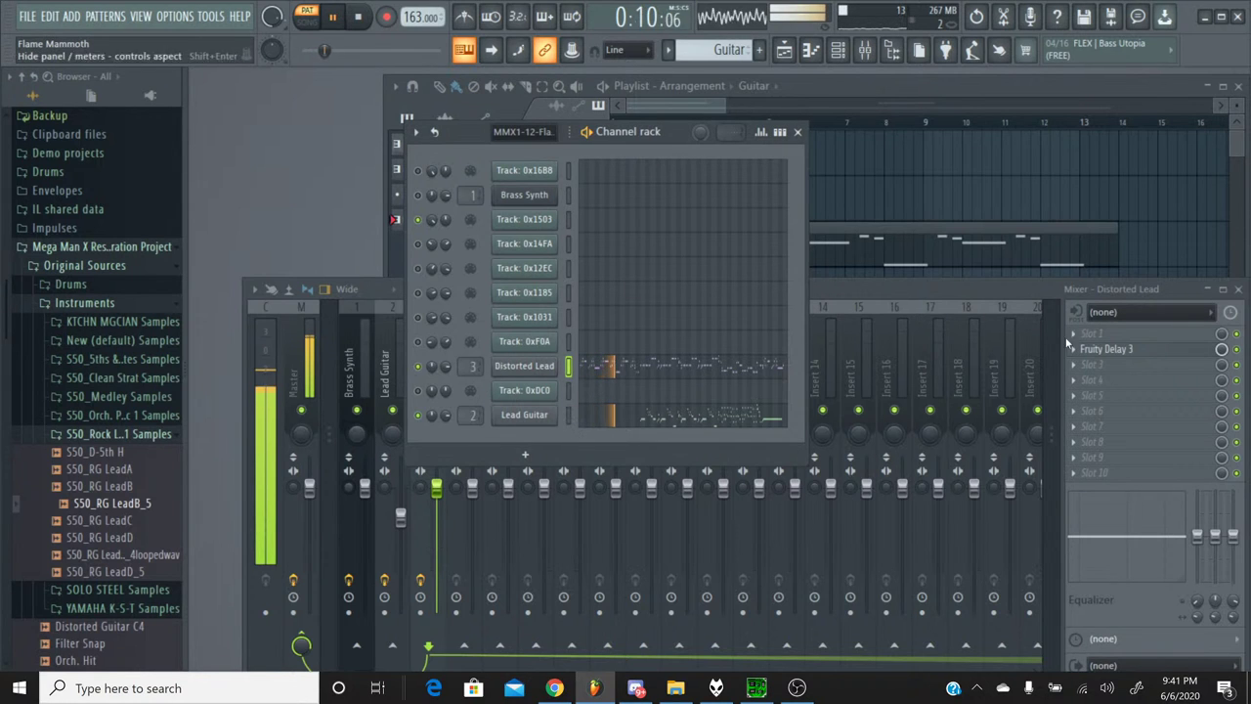
# Set the Distorted Lead delay time to 1:0, raise its feedback level, lower the wet output slightly and stop playback.
pyautogui.click(1105, 349)
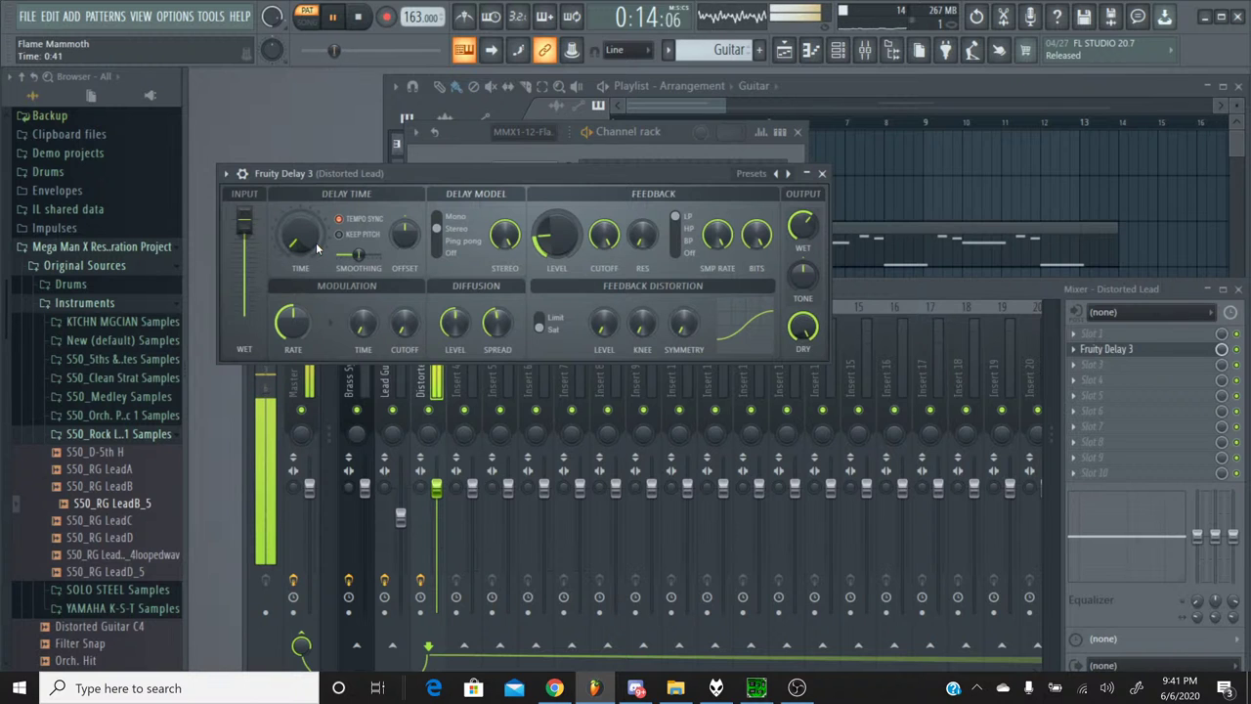
pyautogui.moveTo(315, 242)
pyautogui.mouseDown()
pyautogui.moveTo(315, 225)
pyautogui.moveTo(295, 240)
pyautogui.mouseUp()
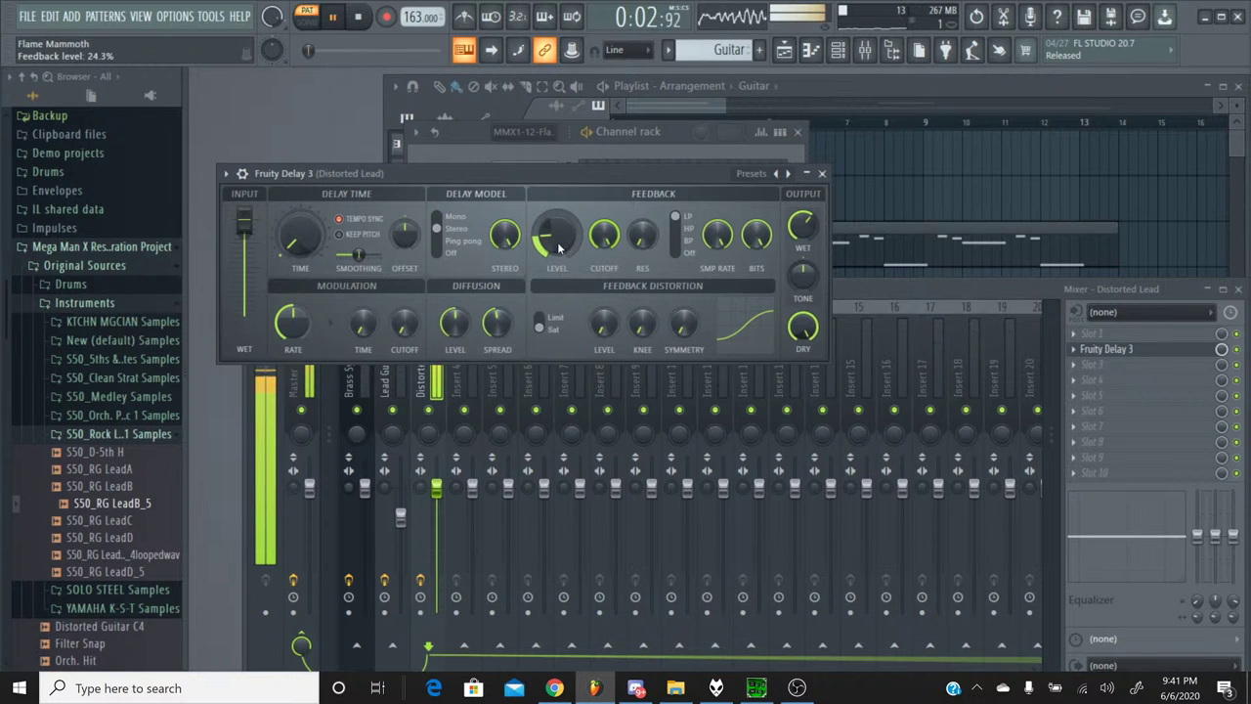
pyautogui.moveTo(557, 244); pyautogui.dragTo(557, 217)
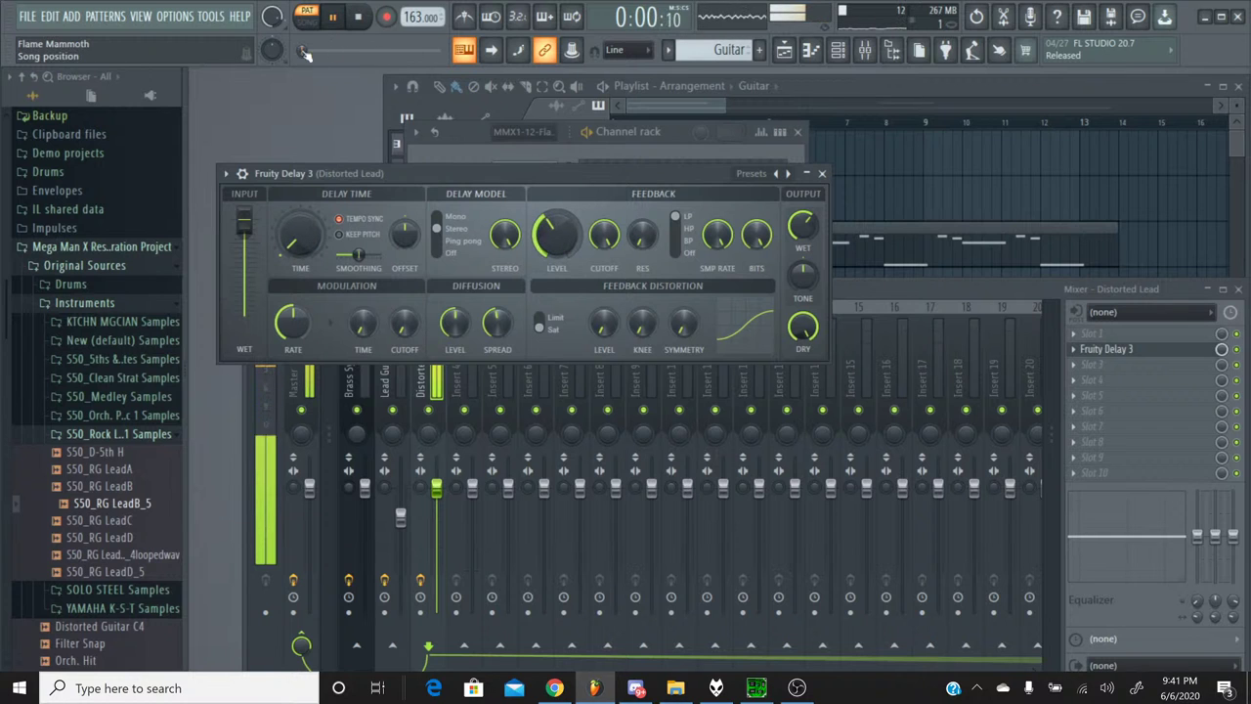
pyautogui.moveTo(799, 233)
pyautogui.mouseDown()
pyautogui.moveTo(800, 217)
pyautogui.moveTo(802, 242)
pyautogui.mouseUp()
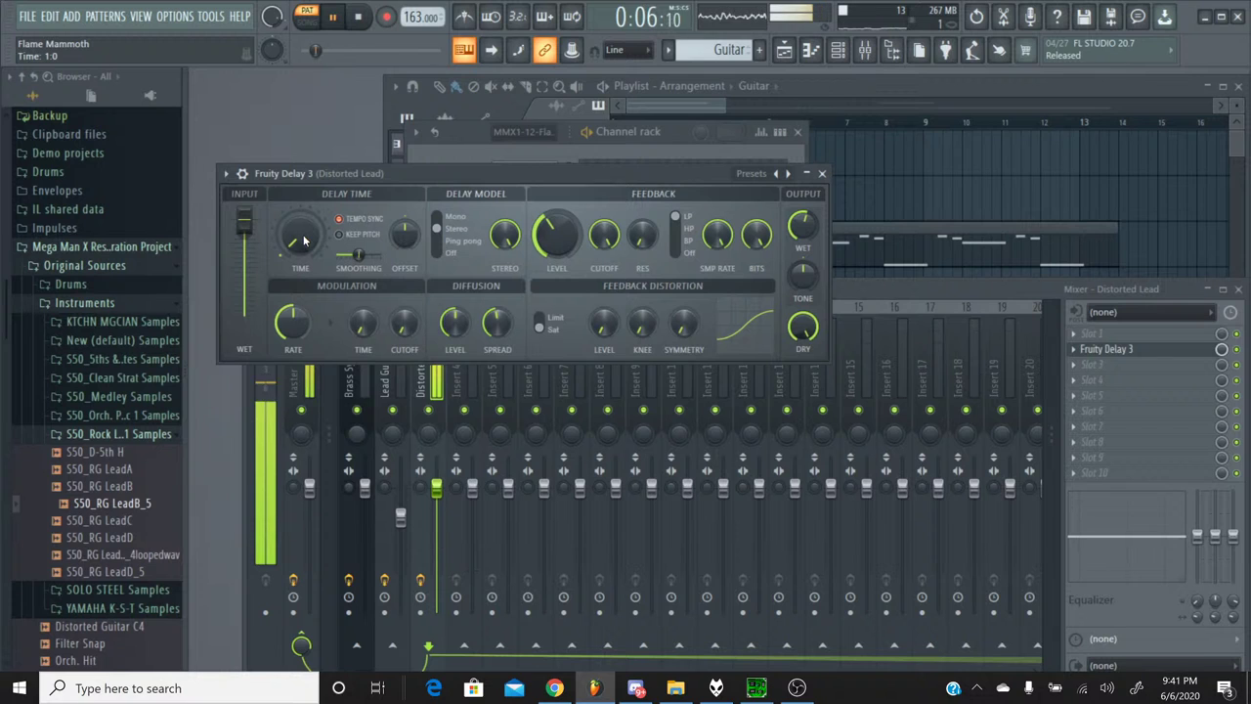
pyautogui.press('space')
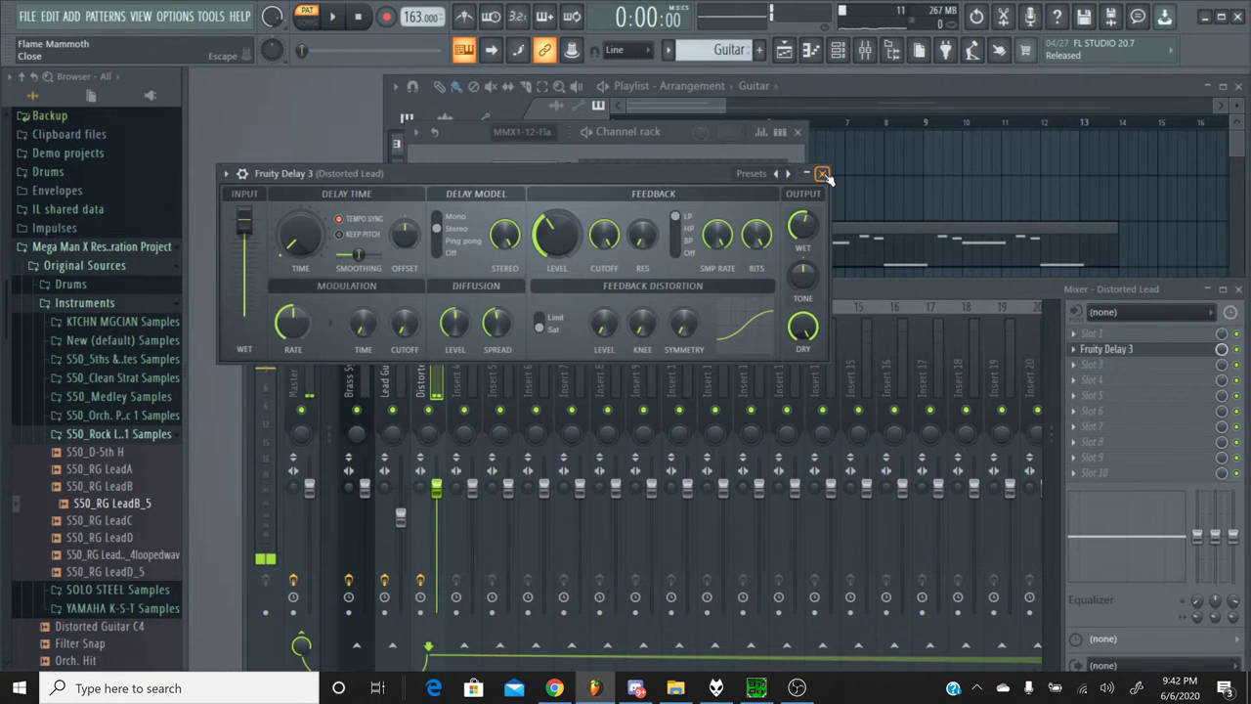
# Reset the delay time and draw its automation events at about 6% for bars 1 to 3, dropping to 0% from bar 4.
pyautogui.rightClick(291, 243)
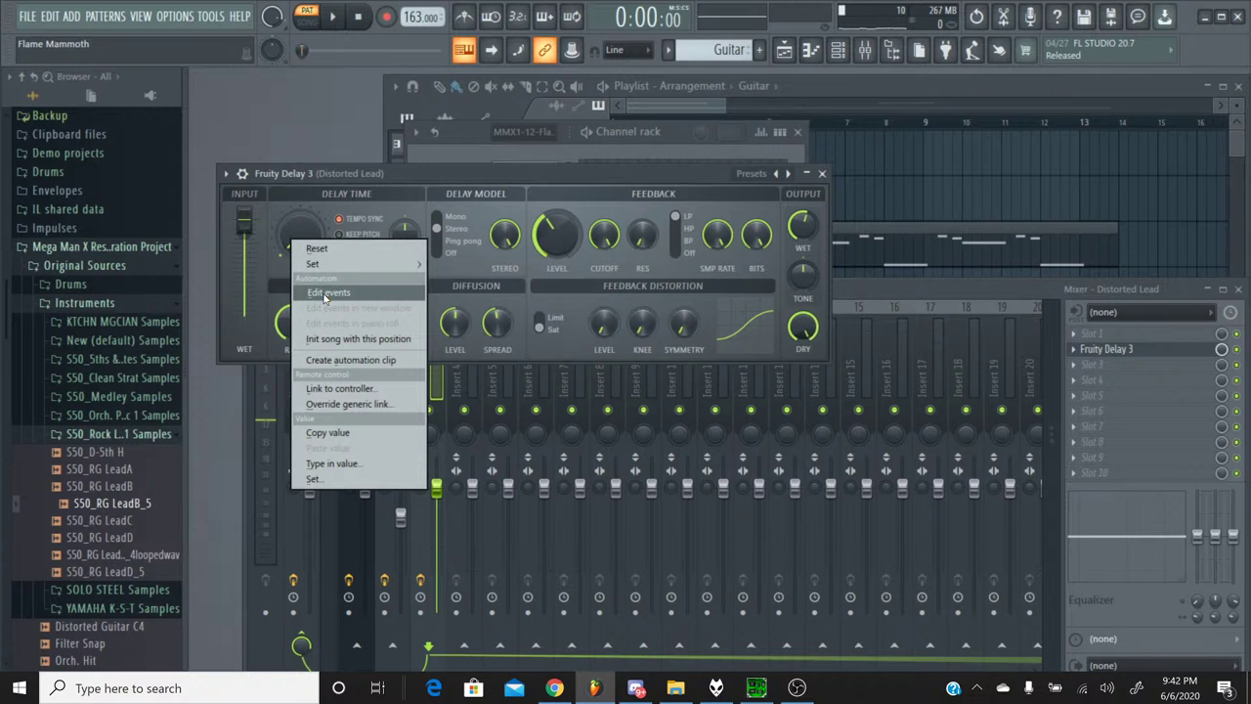
pyautogui.click(311, 247)
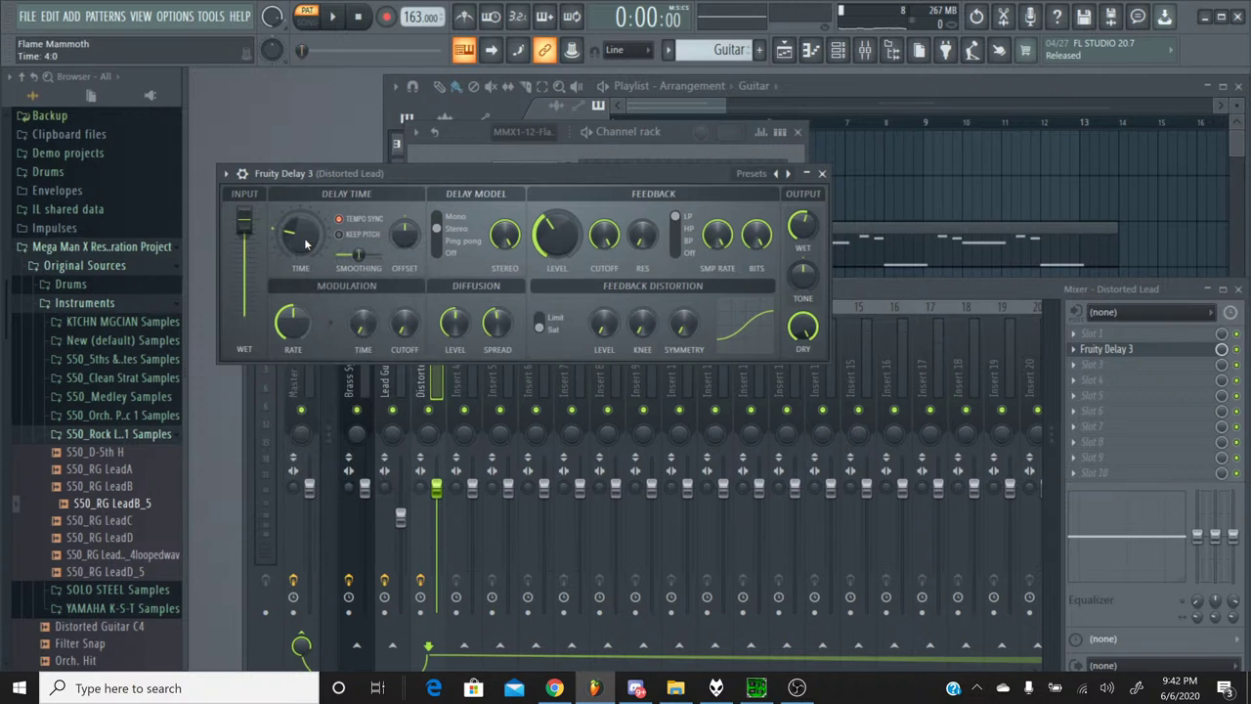
pyautogui.rightClick(306, 244)
pyautogui.click(338, 292)
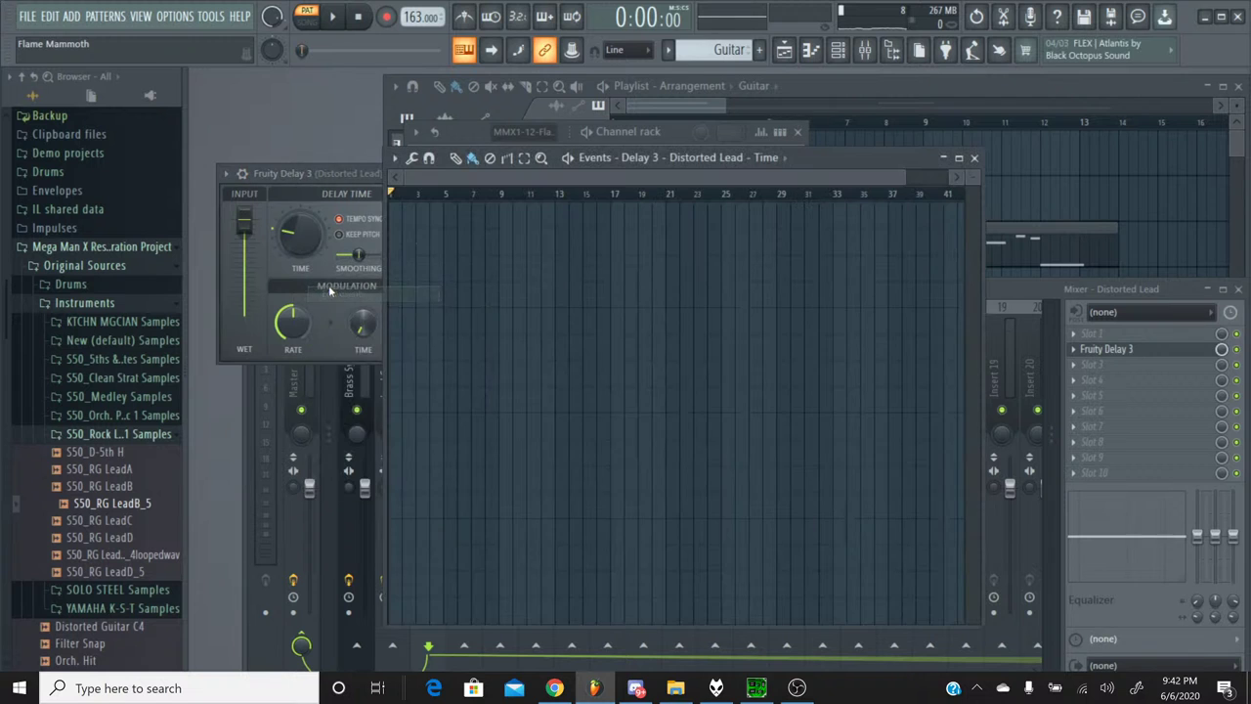
pyautogui.moveTo(962, 177); pyautogui.dragTo(396, 177)
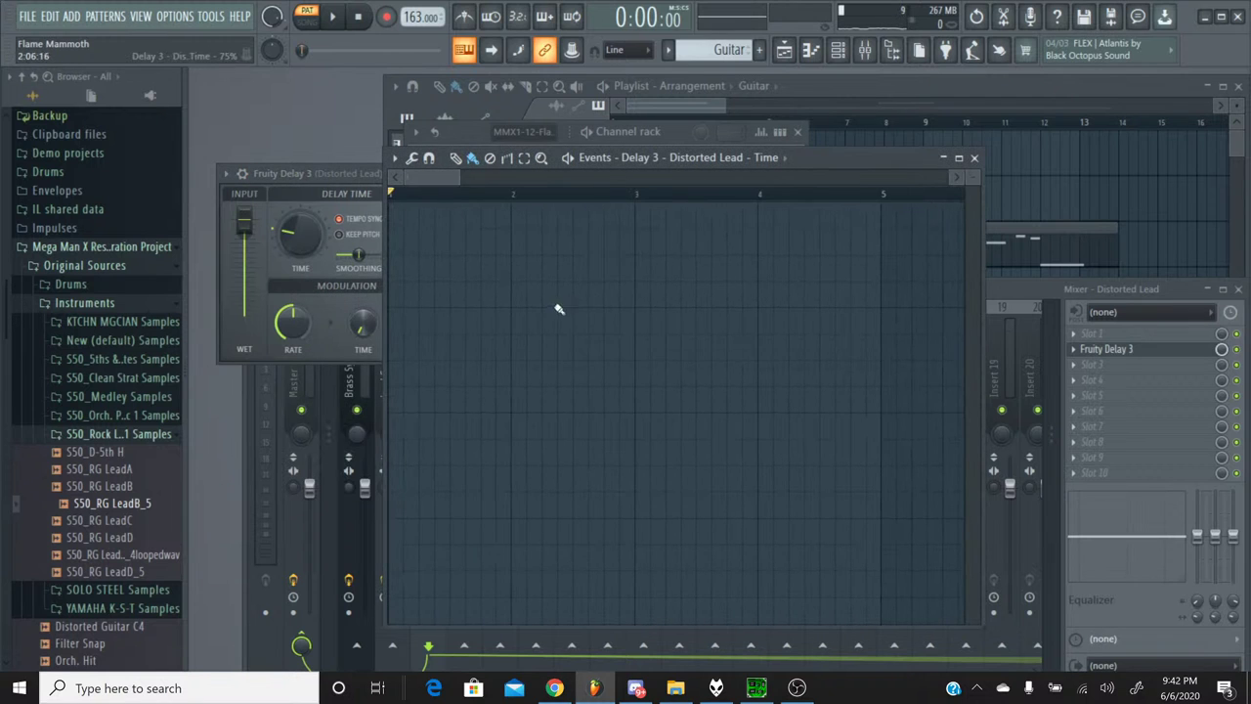
pyautogui.click(392, 601)
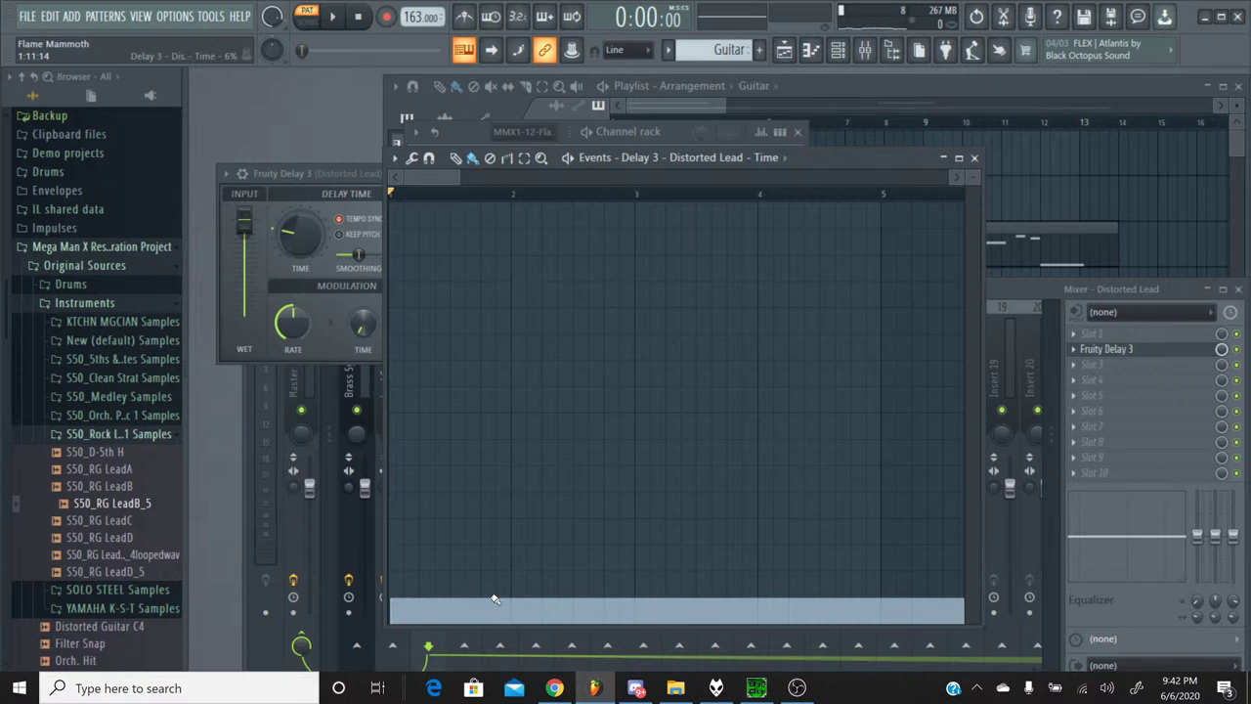
pyautogui.click(761, 627)
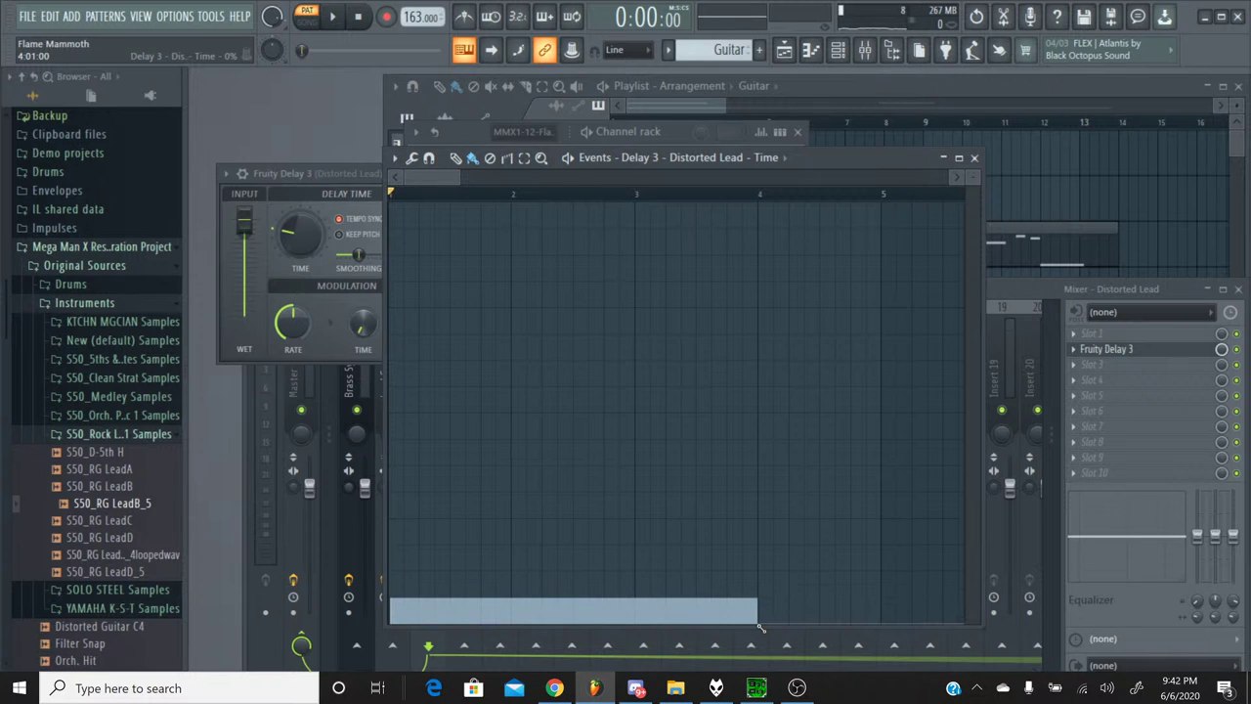
# Turn on Keep Pitch in Fruity Delay 3 while the Guitar pattern plays and return to the delay time events.
pyautogui.click(332, 16)
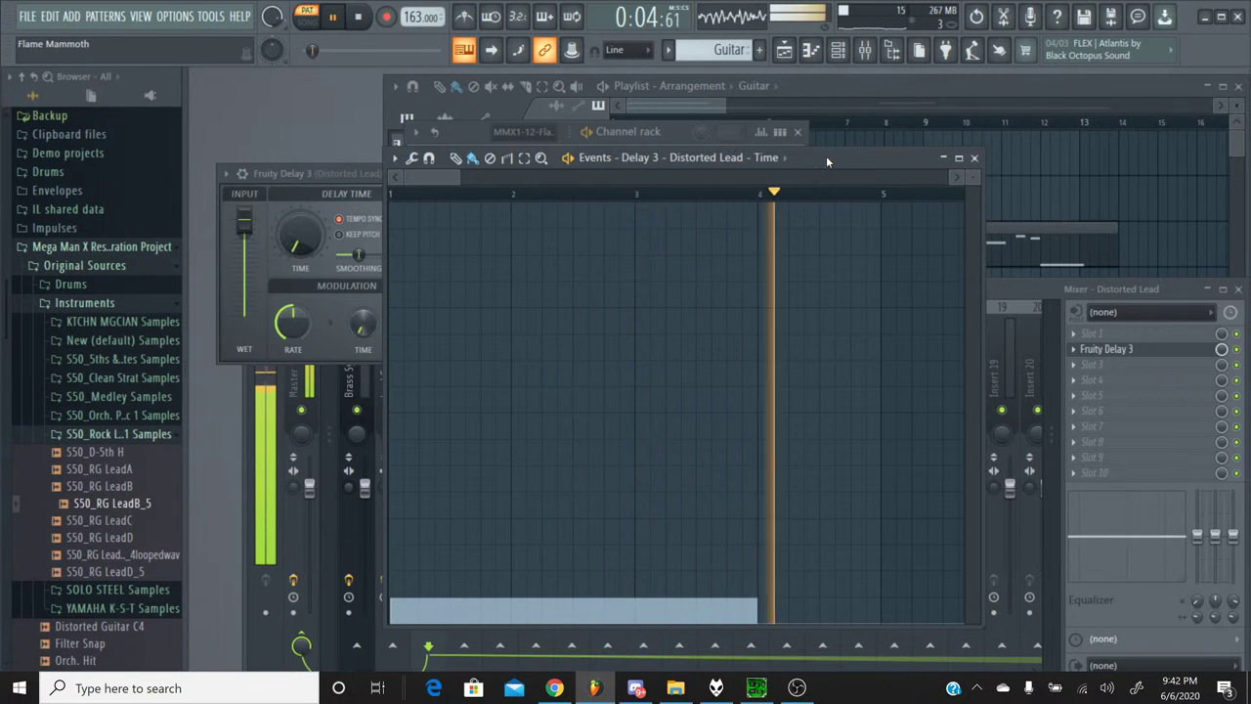
pyautogui.click(359, 249)
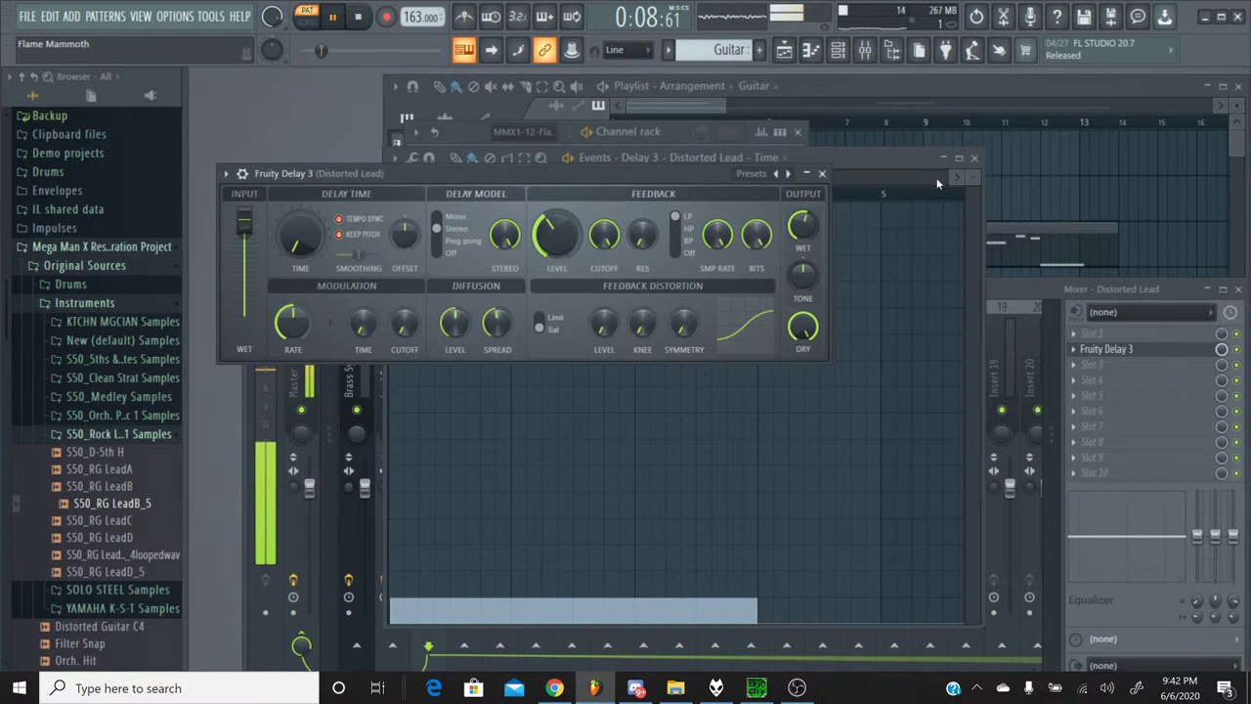
pyautogui.click(882, 170)
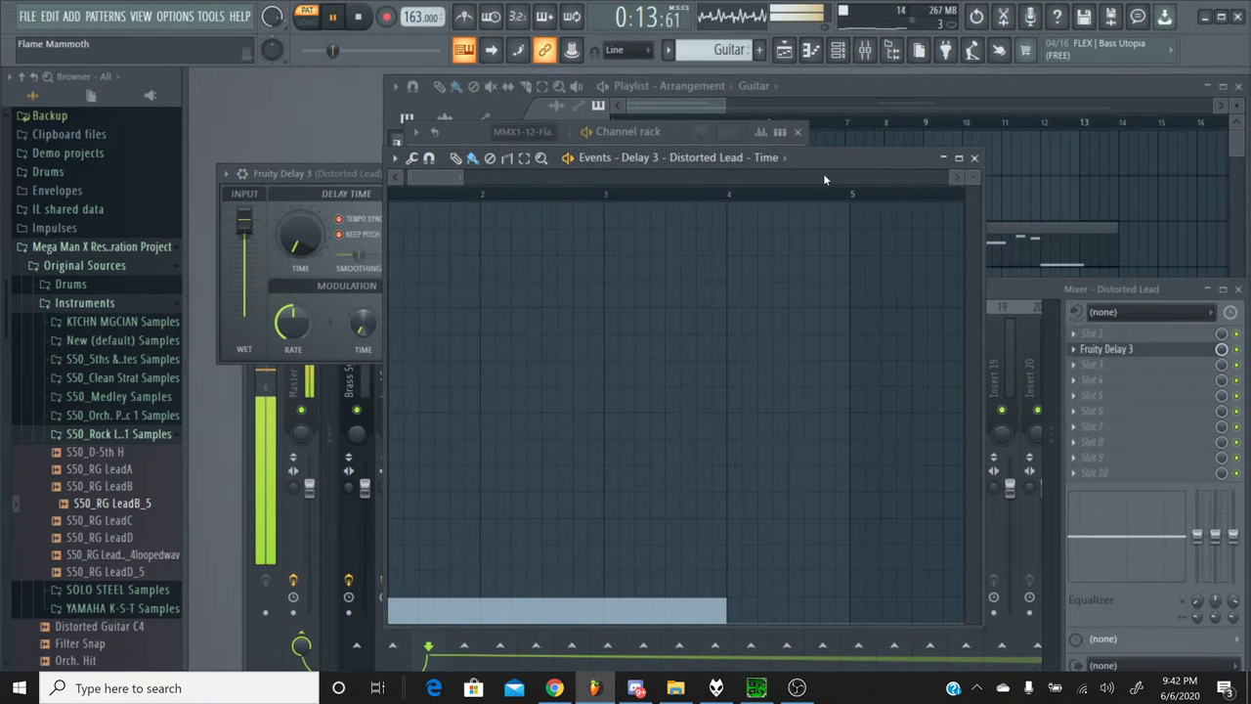
# Replay the Guitar pattern from bars 1 and 3 to check the delay time change, close the event editor and stop playback.
pyautogui.click(451, 195)
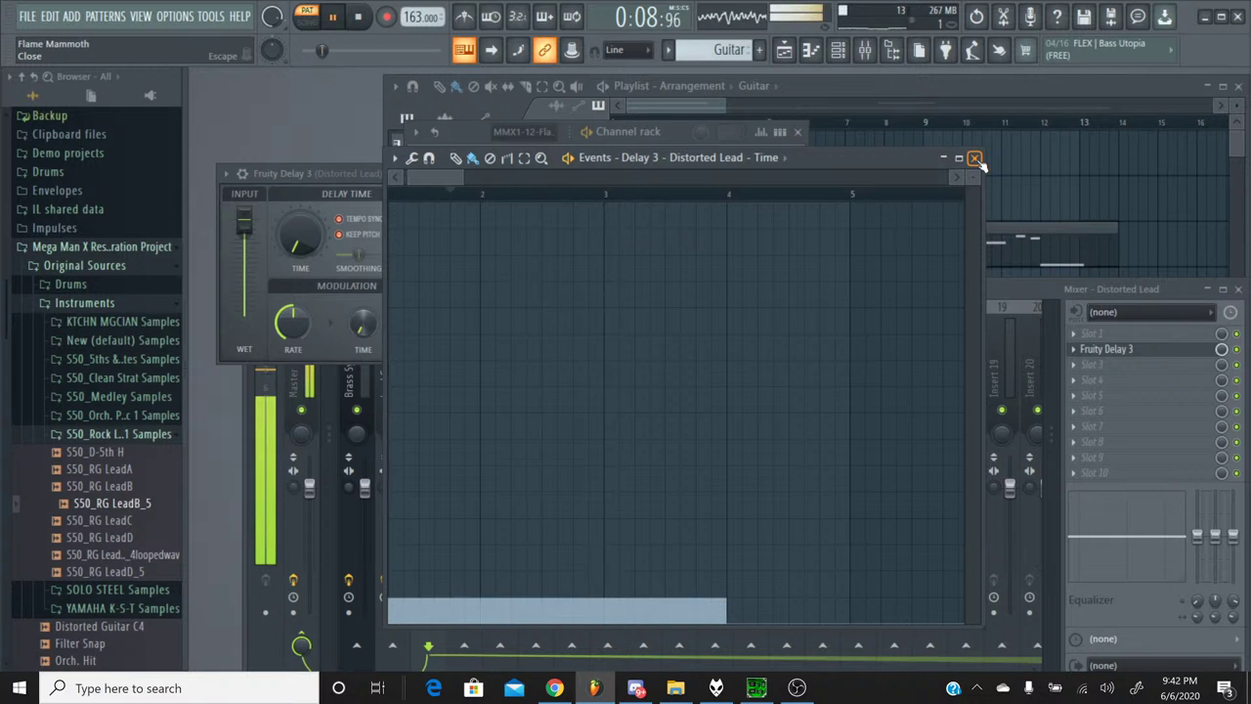
pyautogui.click(681, 196)
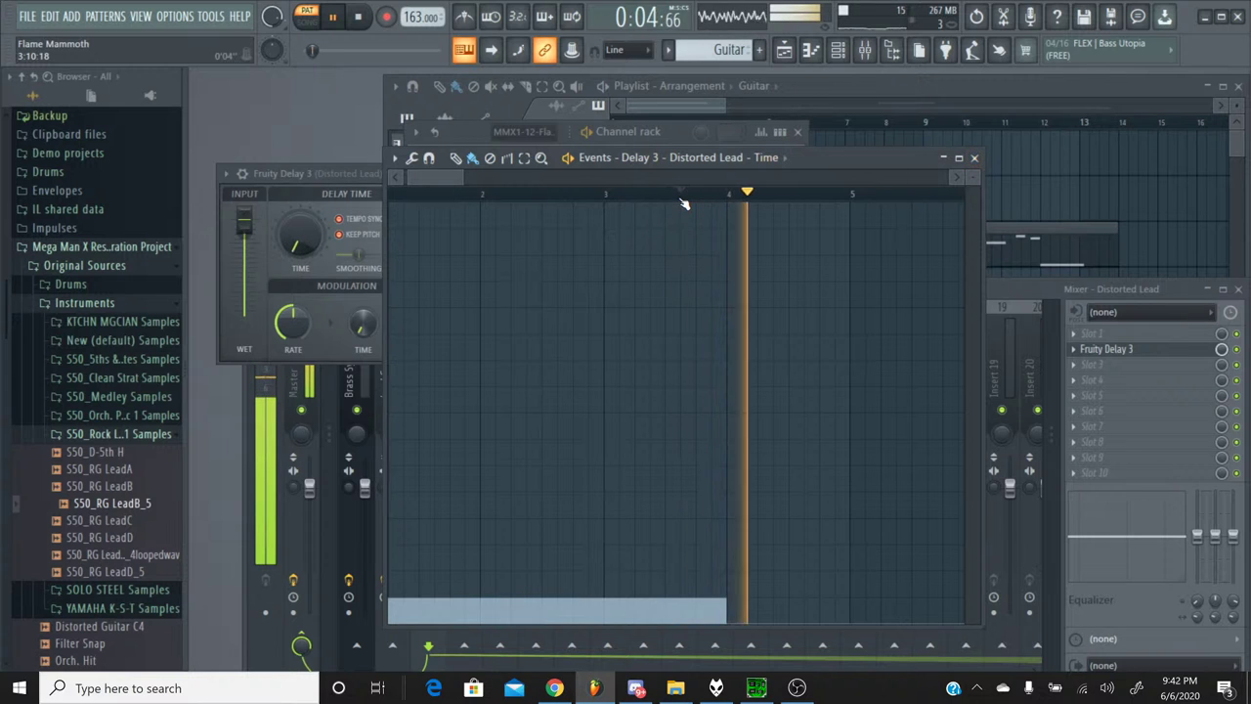
pyautogui.click(973, 157)
pyautogui.click(359, 18)
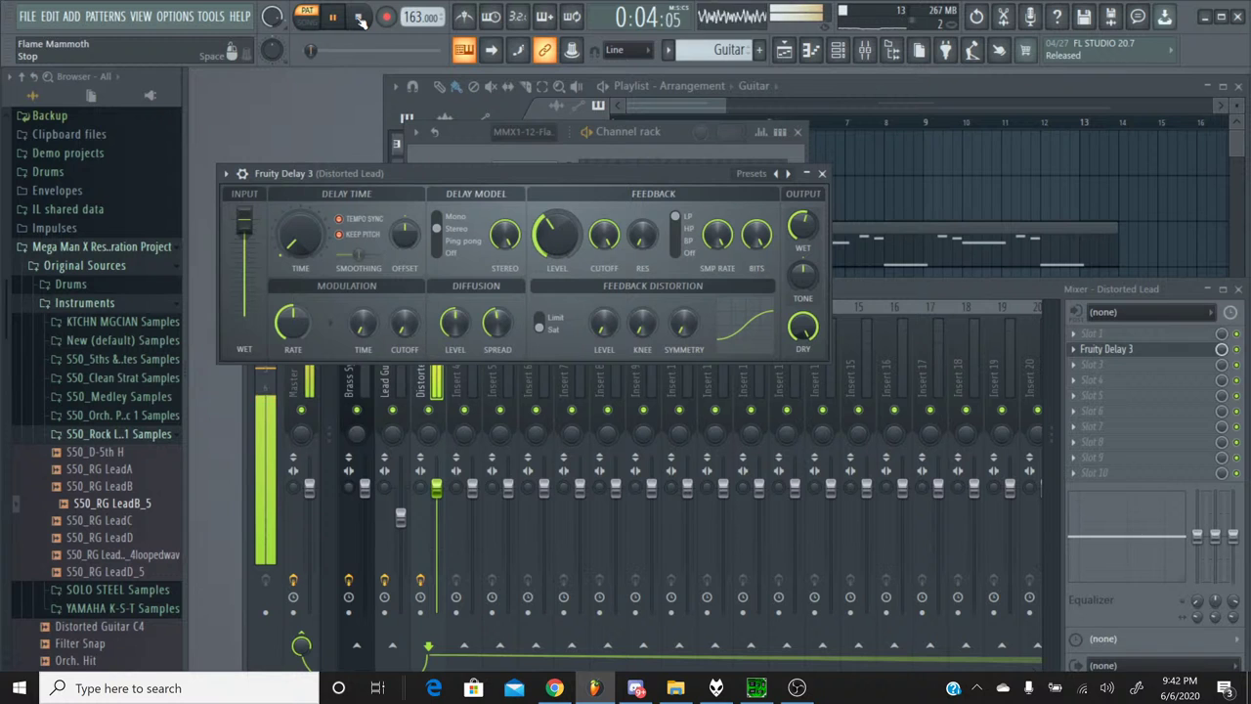
pyautogui.click(359, 18)
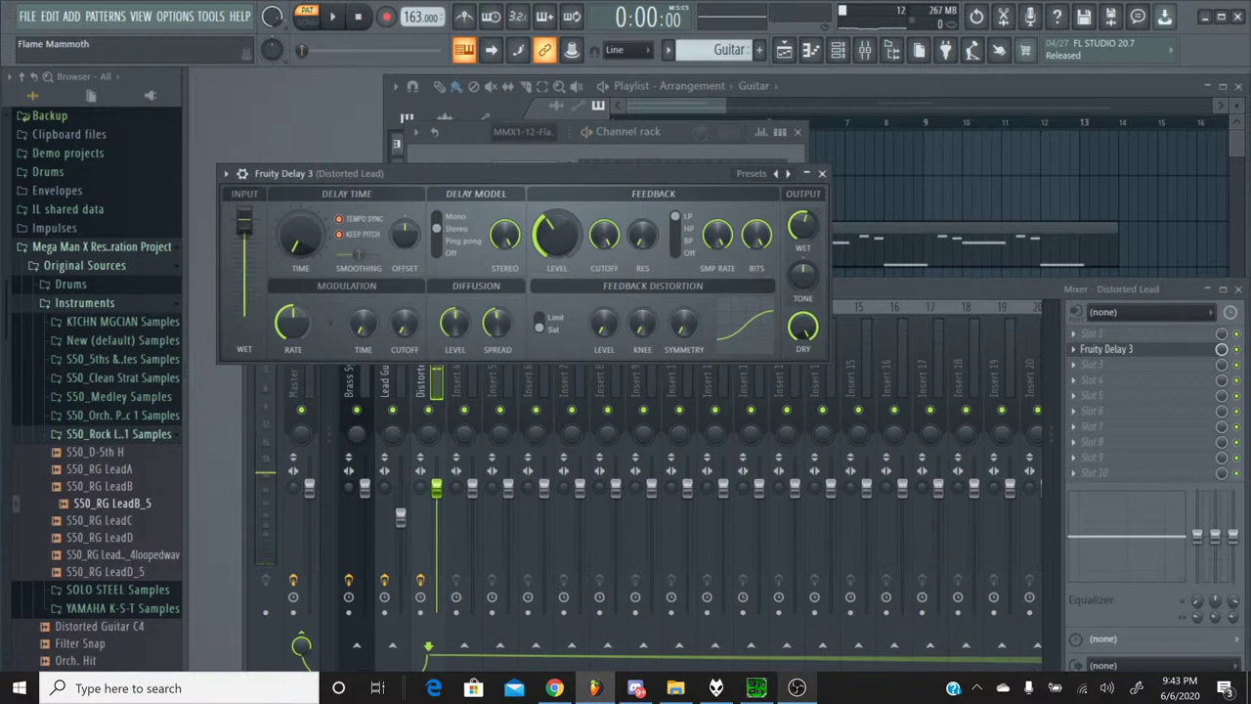
# Switch to SPCTool, play the original Flame Mammoth track for reference, stop it and return to FL Studio.
pyautogui.click(757, 688)
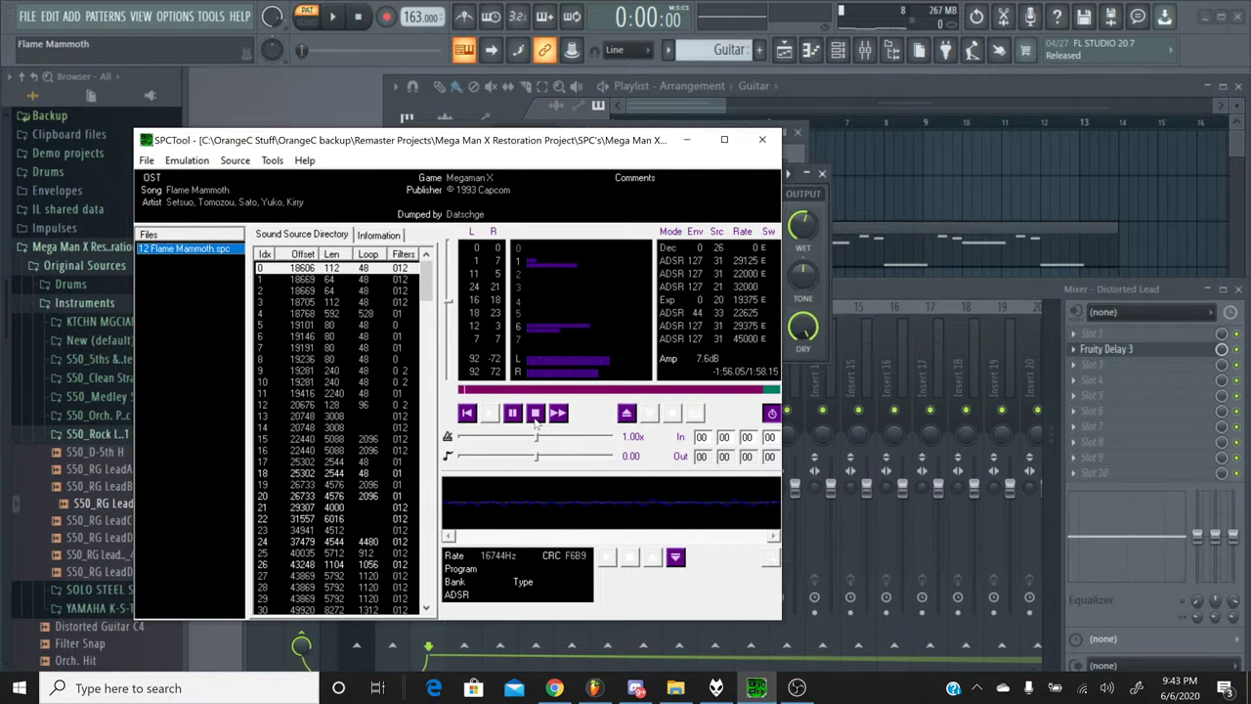
pyautogui.click(534, 414)
pyautogui.click(686, 139)
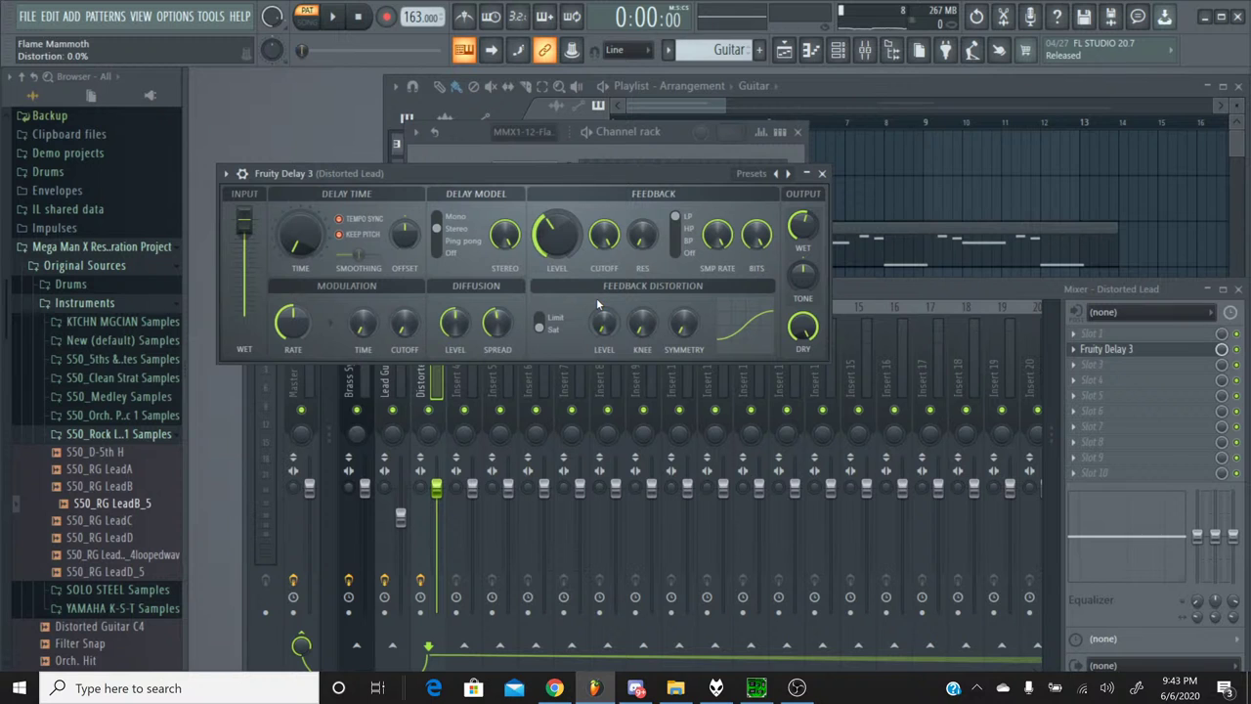
pyautogui.click(750, 690)
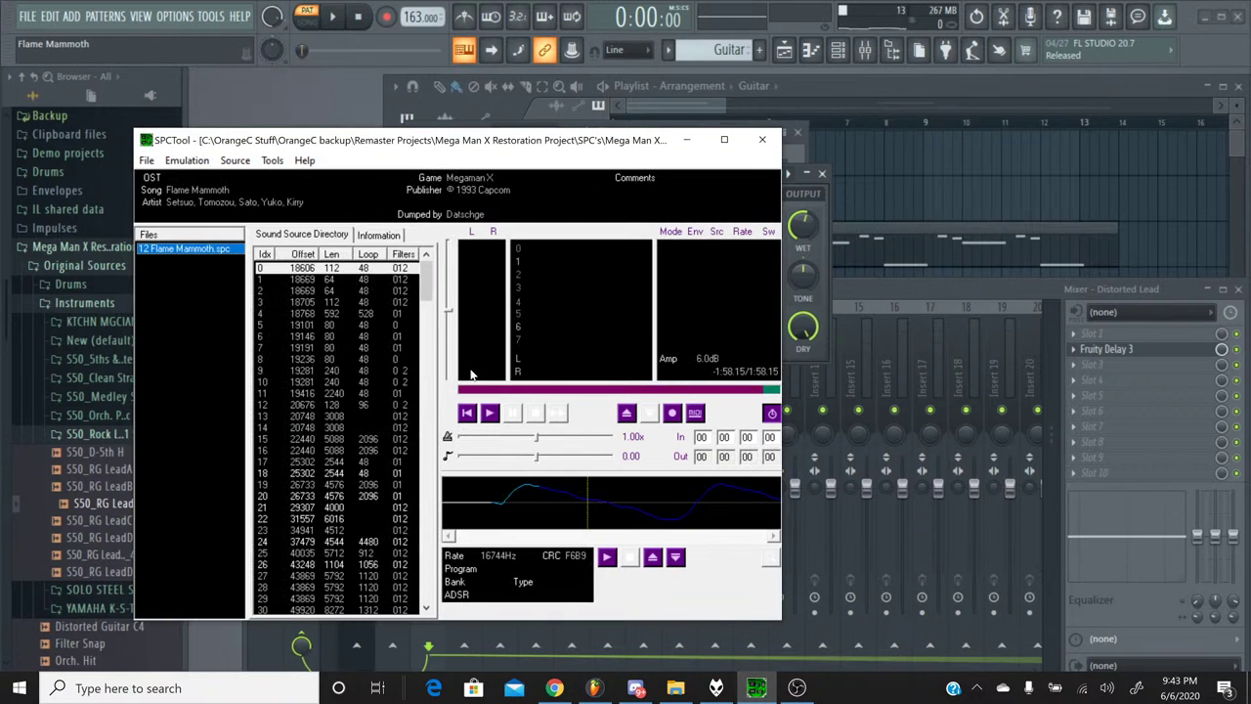
pyautogui.click(491, 414)
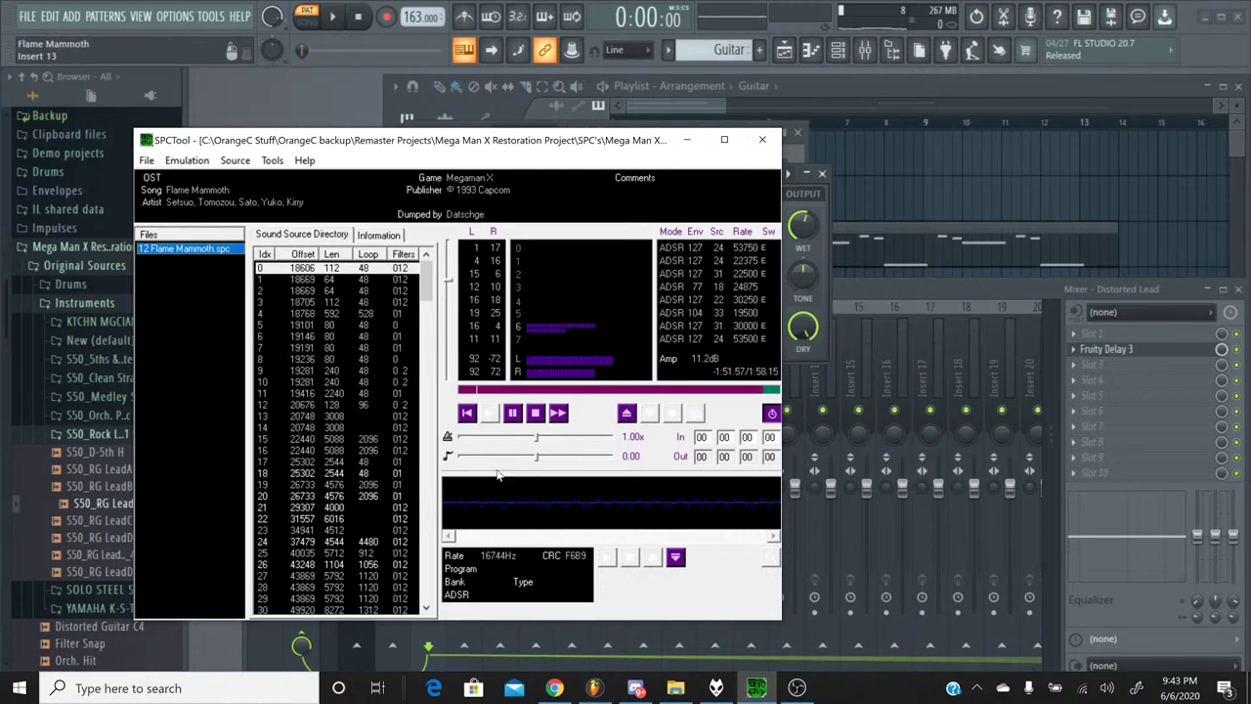
pyautogui.click(534, 412)
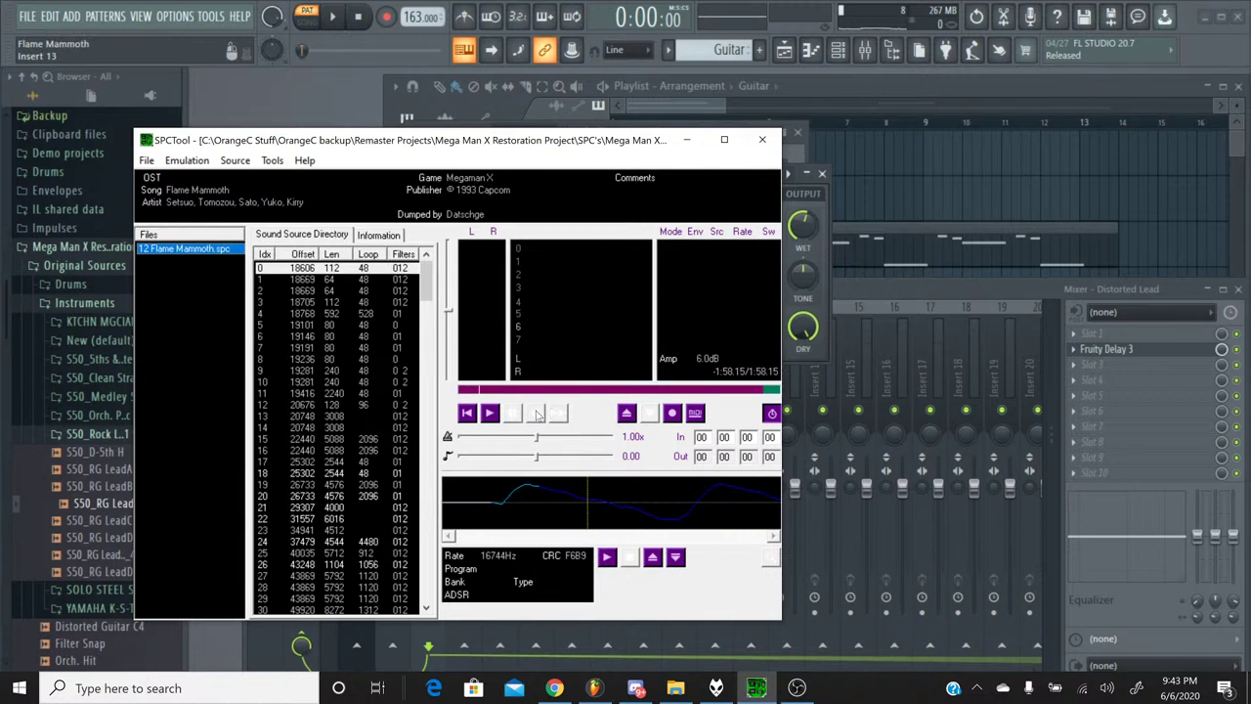
pyautogui.click(686, 140)
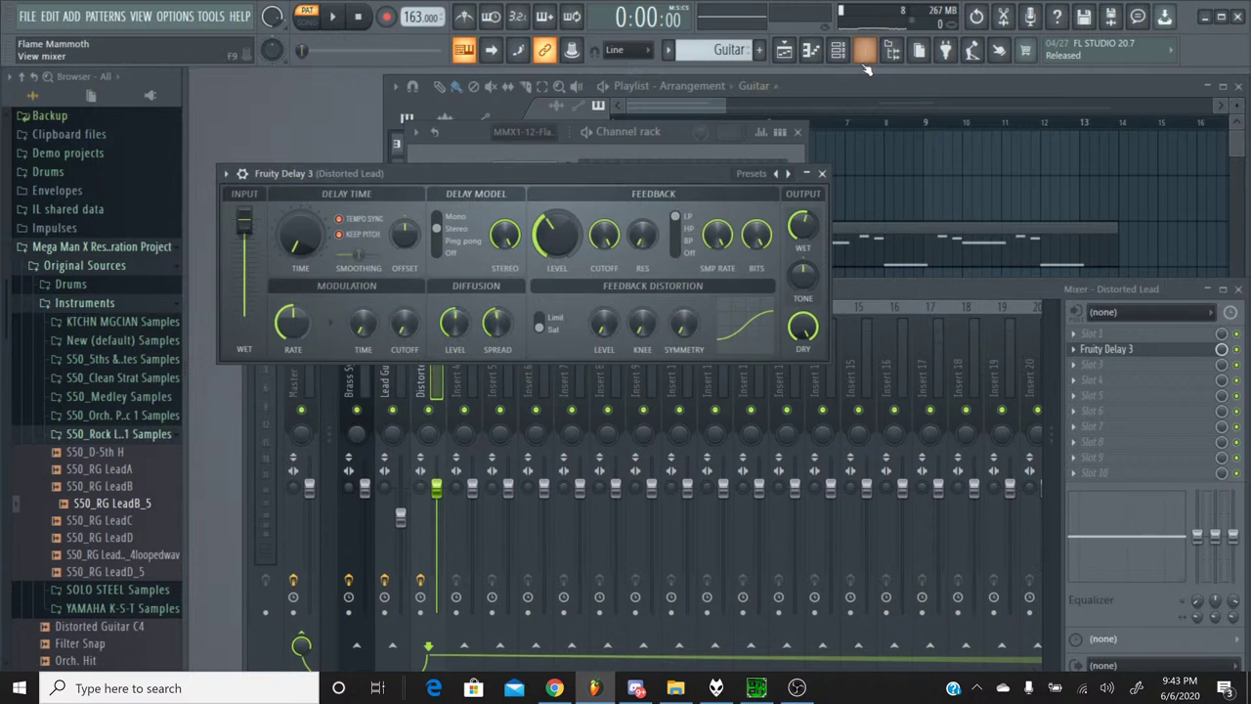
# Check the channel panning events of Track: 0xF0A in the MMX1-12-Flame Mammoth pattern, close them and return to the Guitar pattern.
pyautogui.click(619, 152)
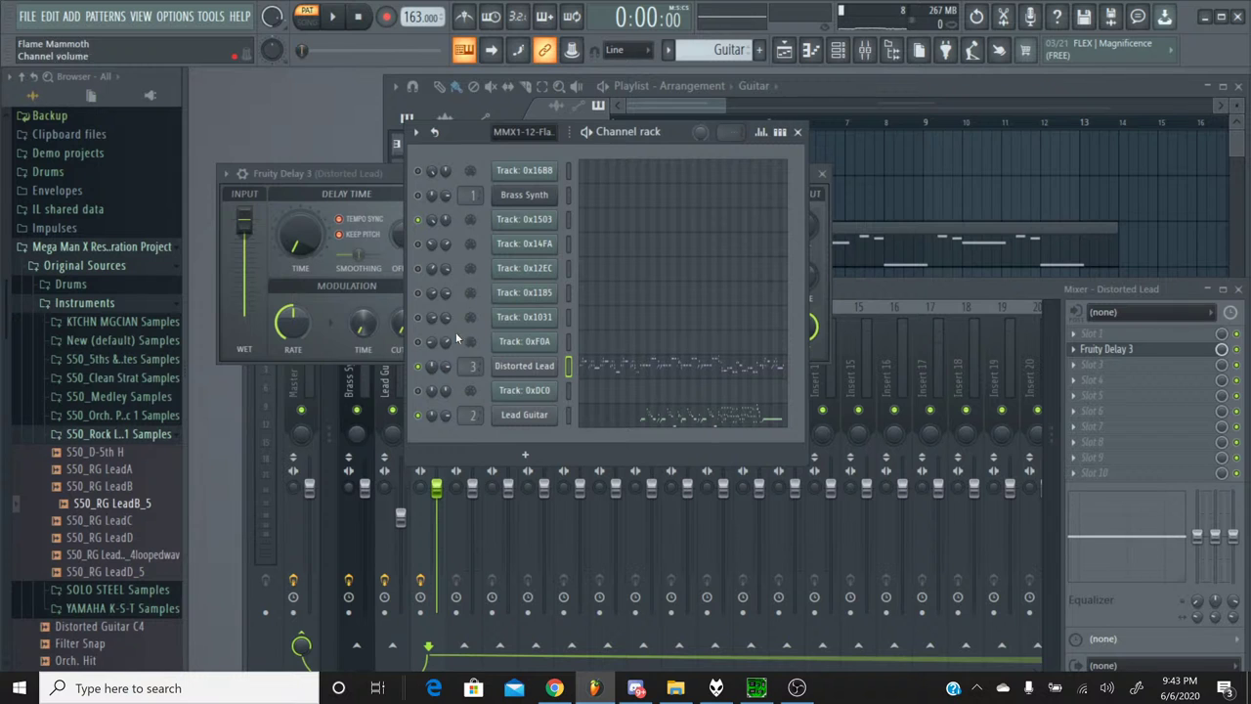
pyautogui.click(668, 50)
pyautogui.click(674, 72)
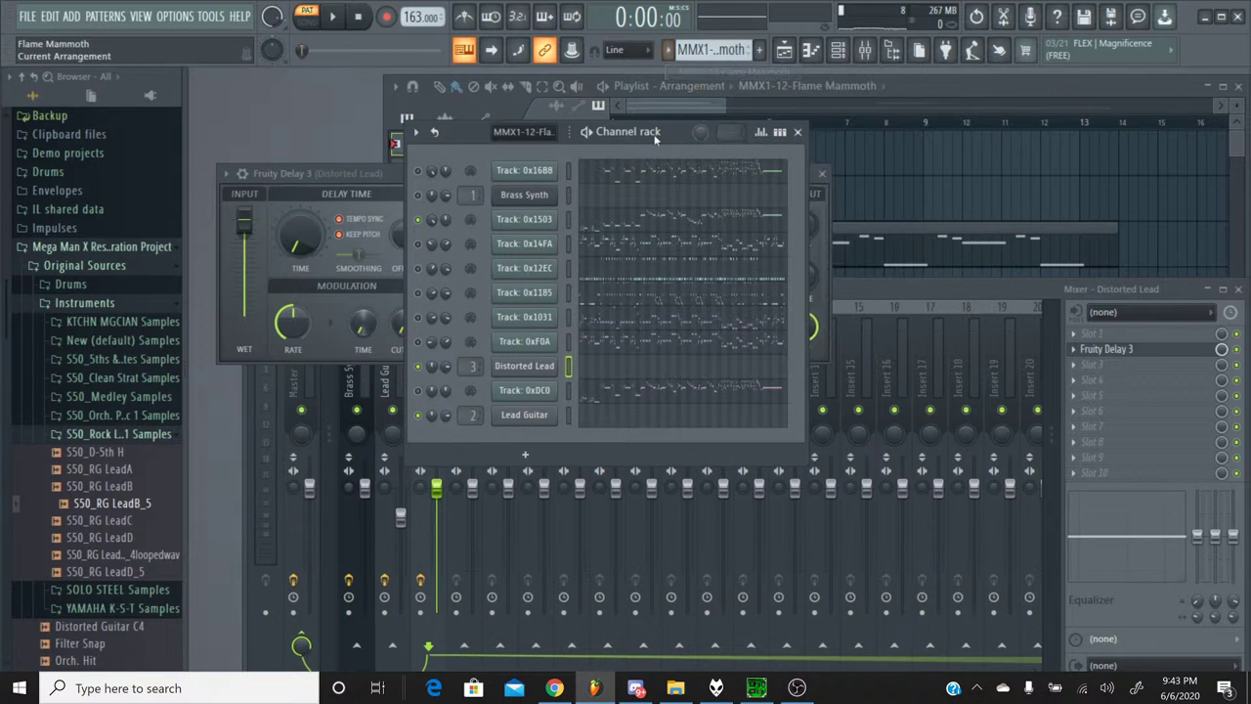
pyautogui.rightClick(433, 349)
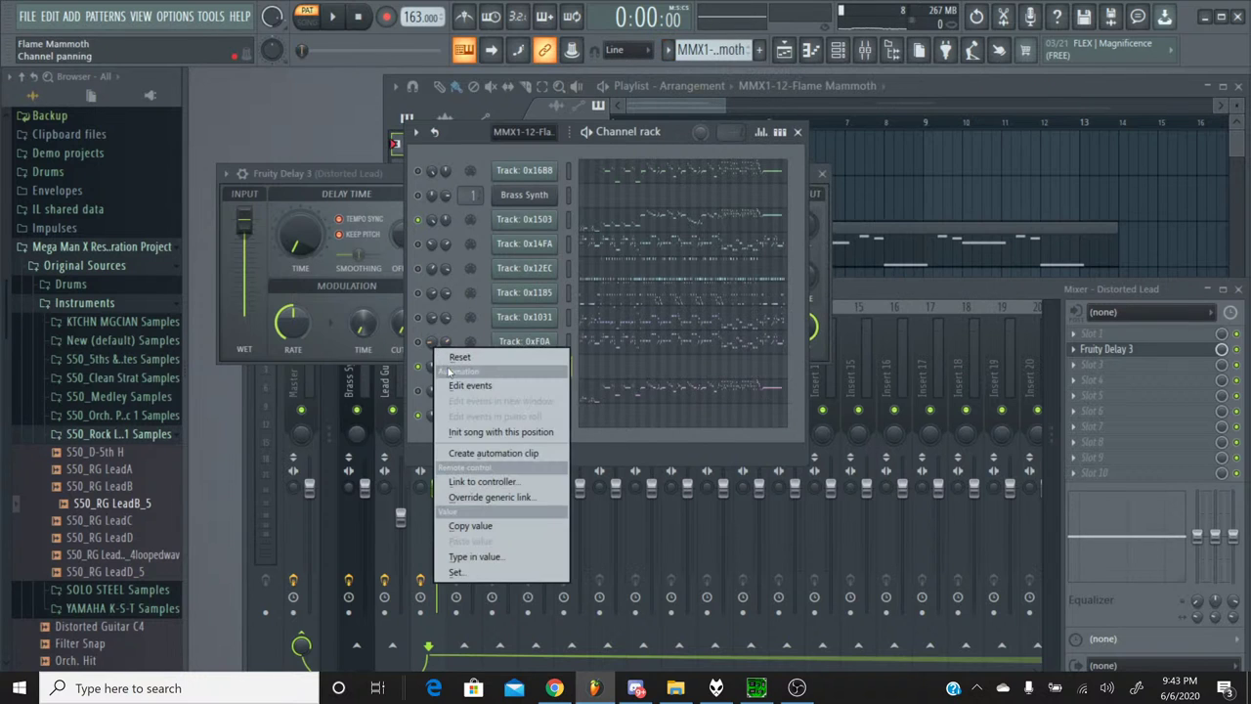
pyautogui.click(457, 381)
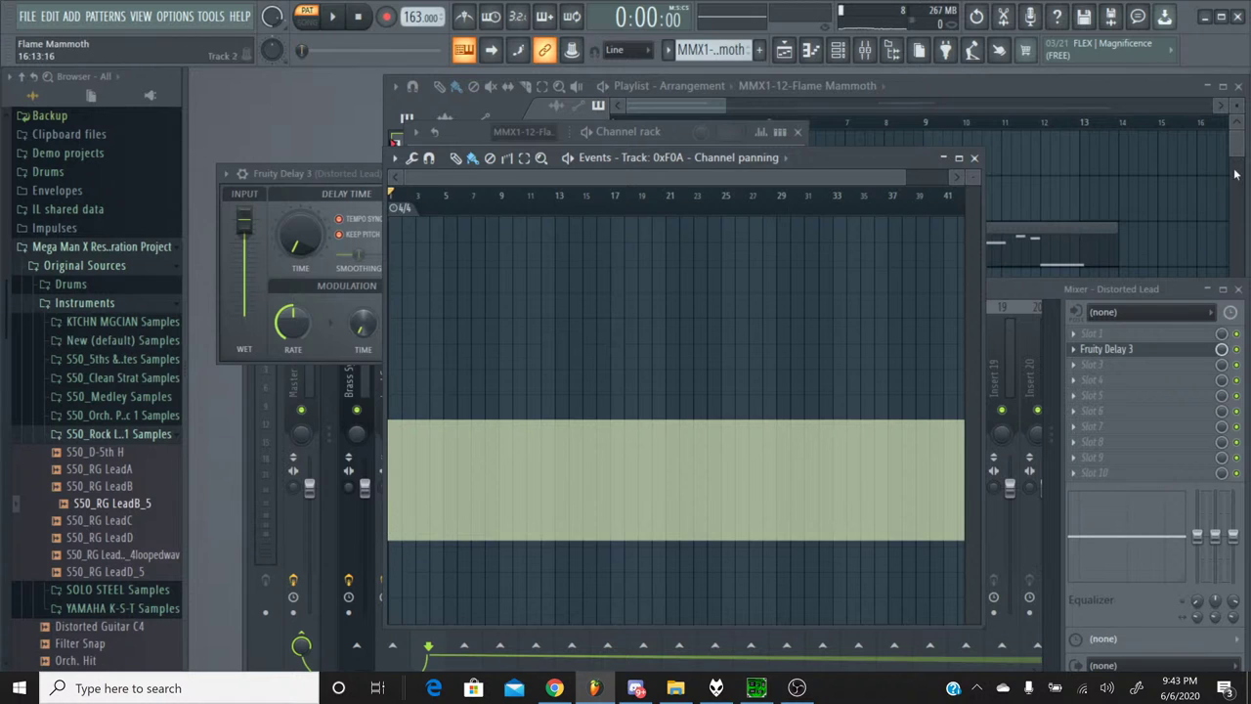
pyautogui.click(973, 160)
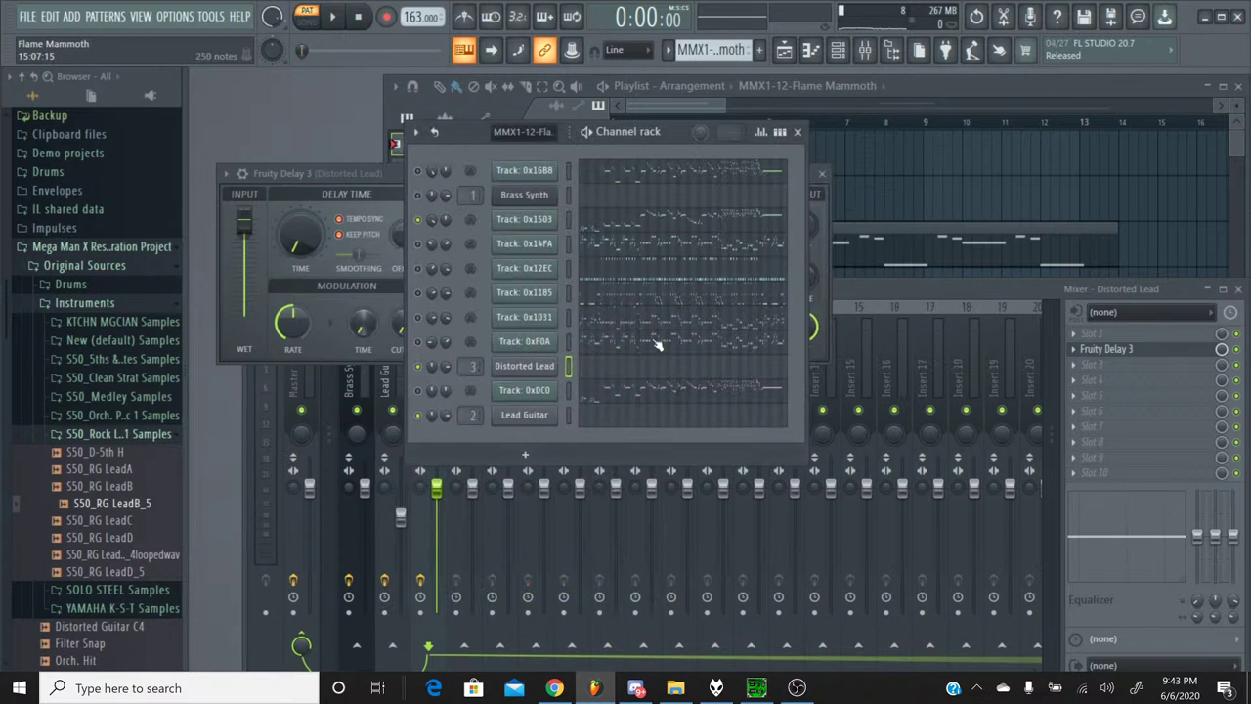
pyautogui.click(668, 50)
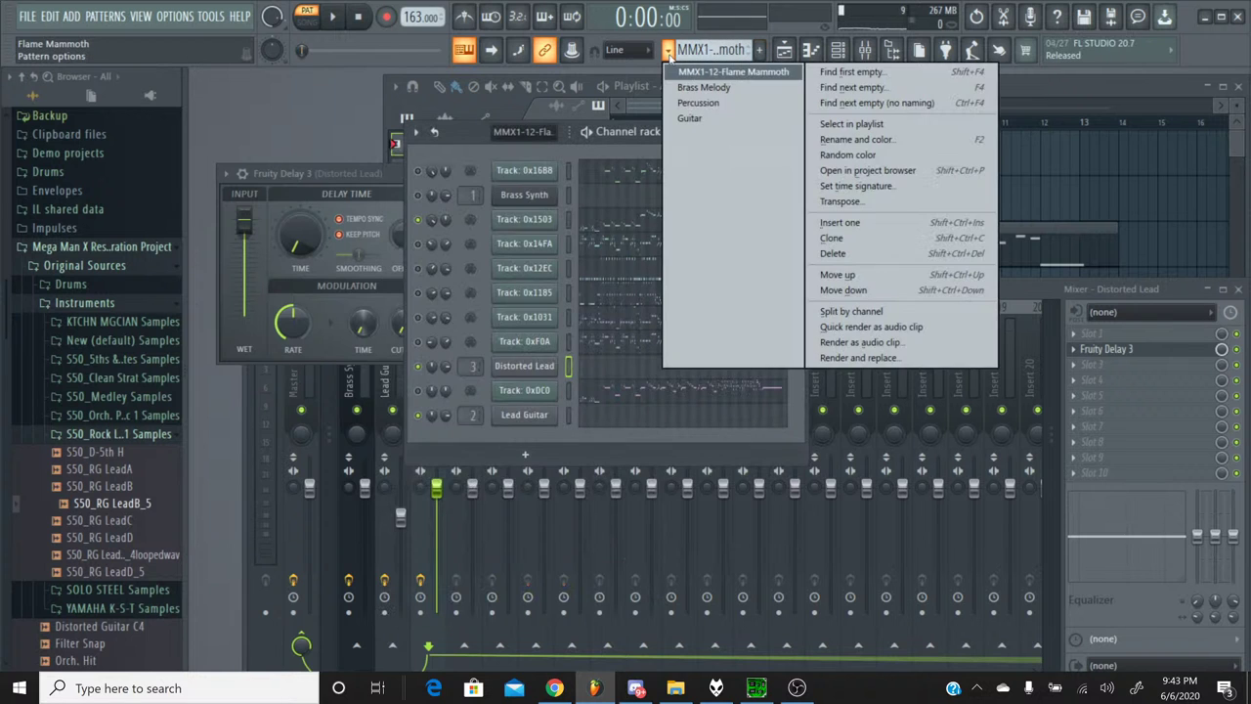
pyautogui.click(690, 118)
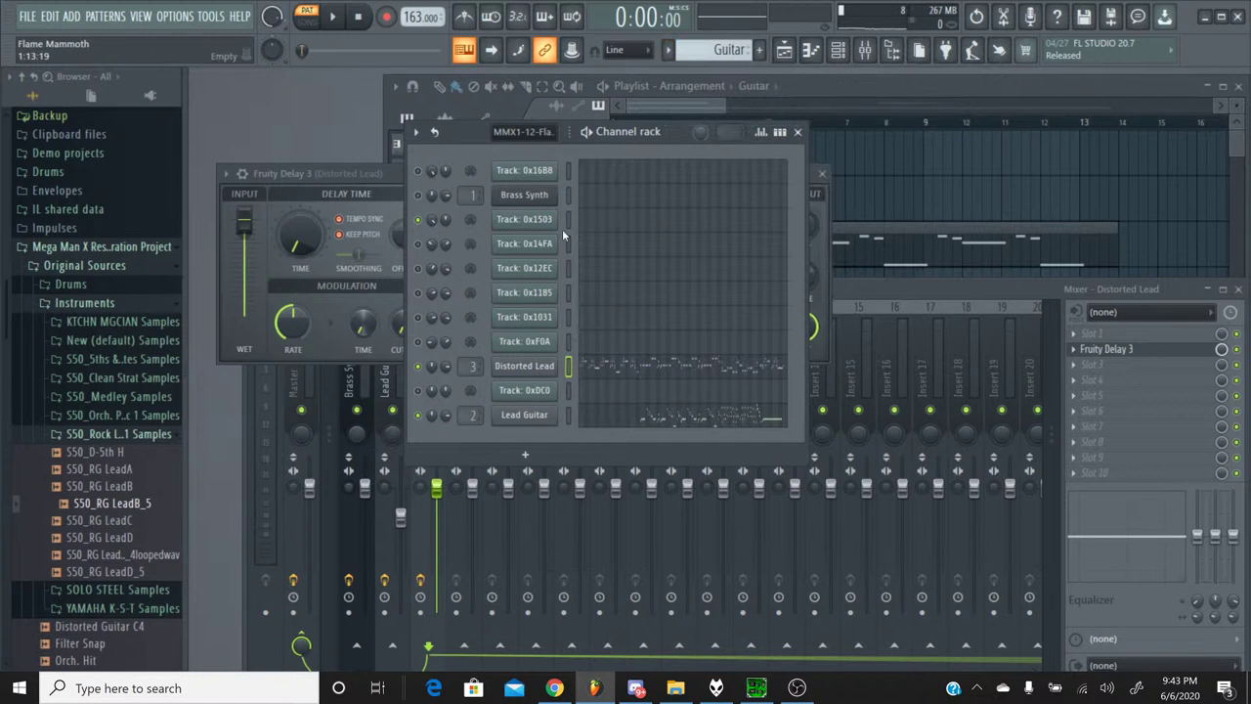
# Raise the Distorted Lead delay time R/L offset to about 60%, play the Guitar pattern and stop it after restarting from the beginning.
pyautogui.click(391, 180)
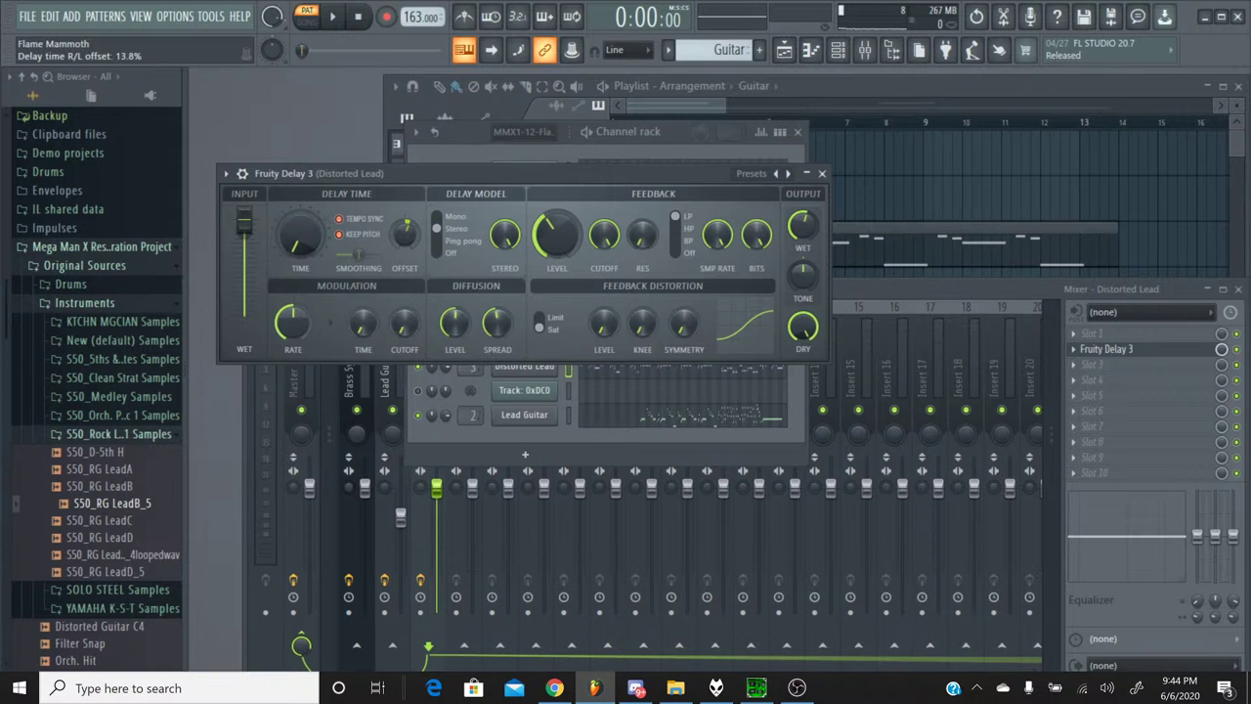
pyautogui.moveTo(405, 231); pyautogui.dragTo(404, 210)
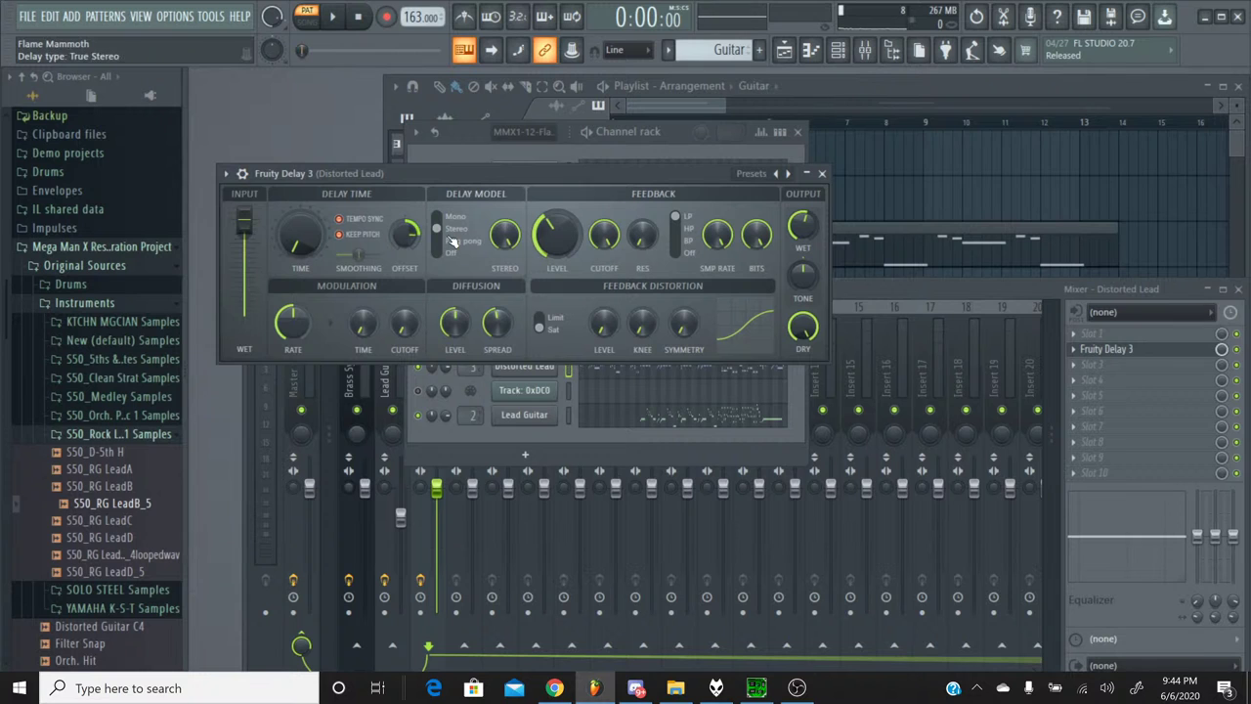
pyautogui.click(333, 17)
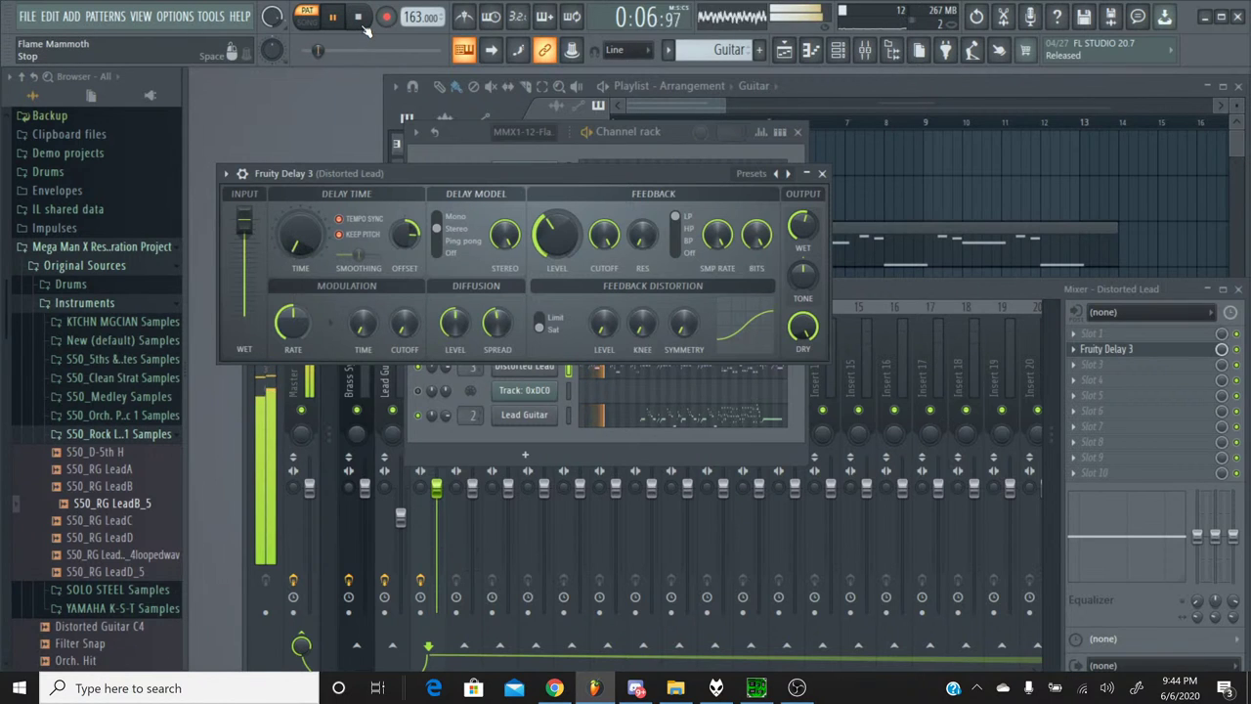
pyautogui.moveTo(328, 55); pyautogui.dragTo(304, 52)
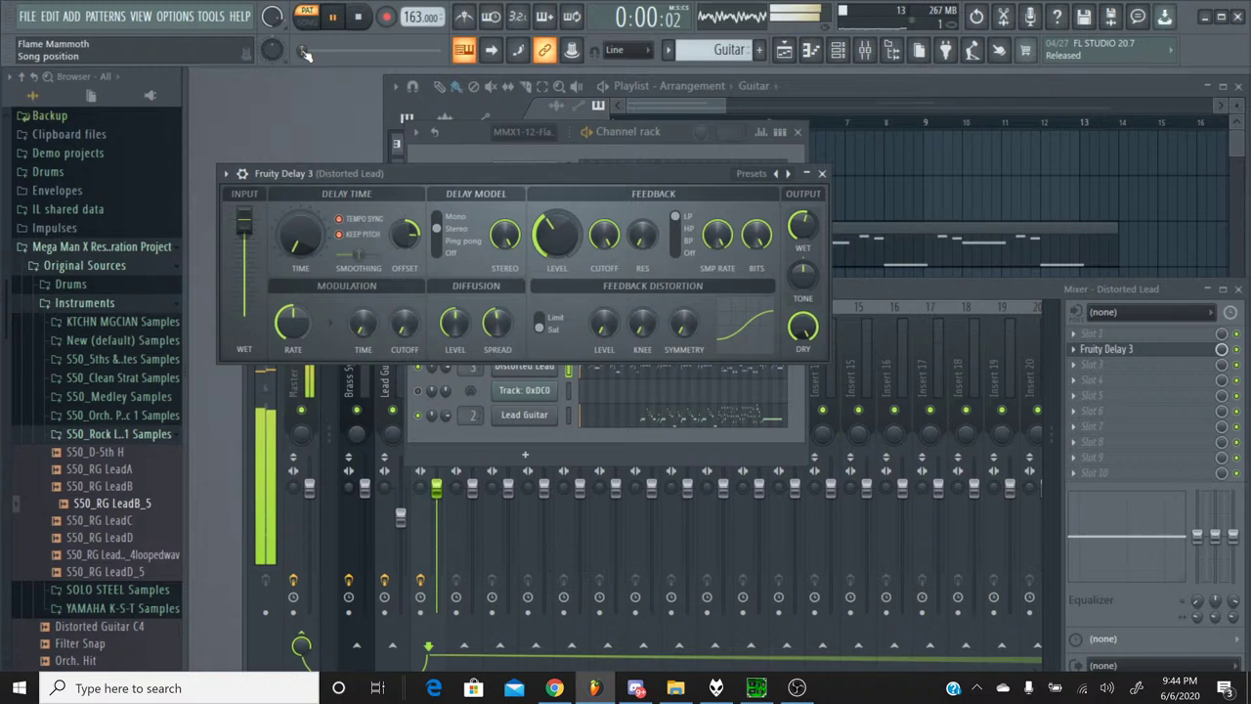
pyautogui.click(361, 20)
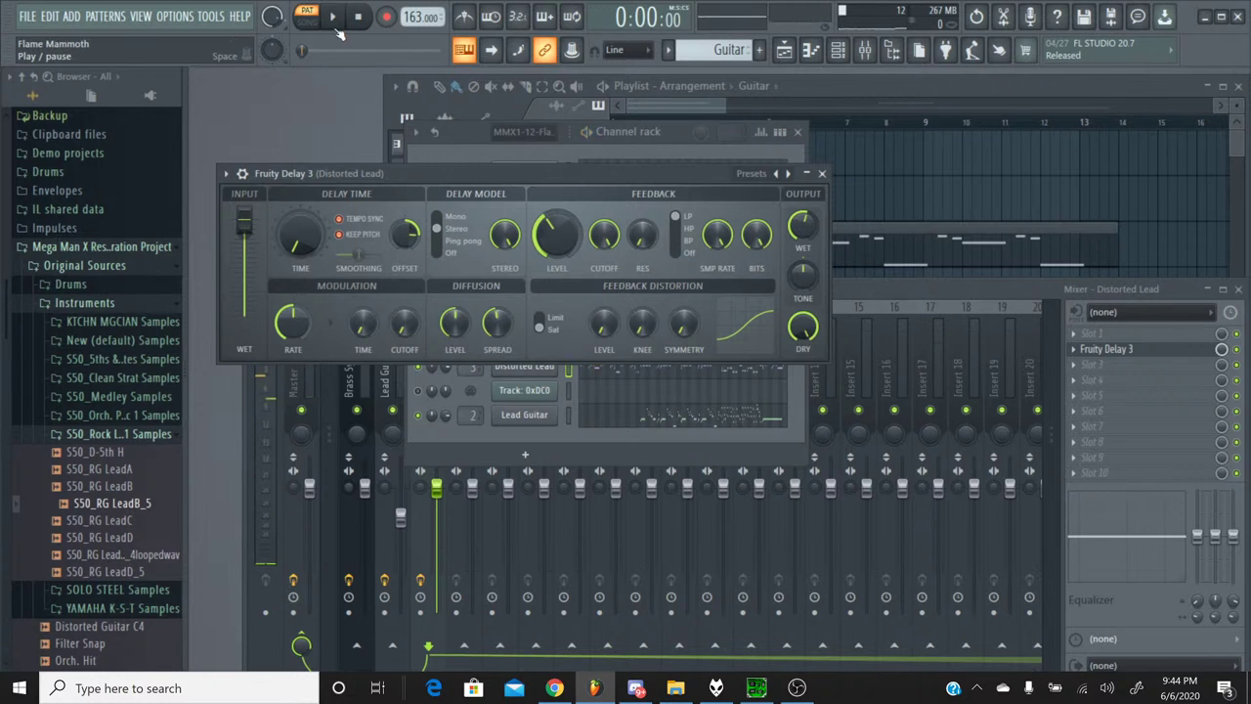
# Try a delay time R/L offset of about -64% while the Guitar pattern plays, restore the positive offset and stop playback.
pyautogui.click(334, 18)
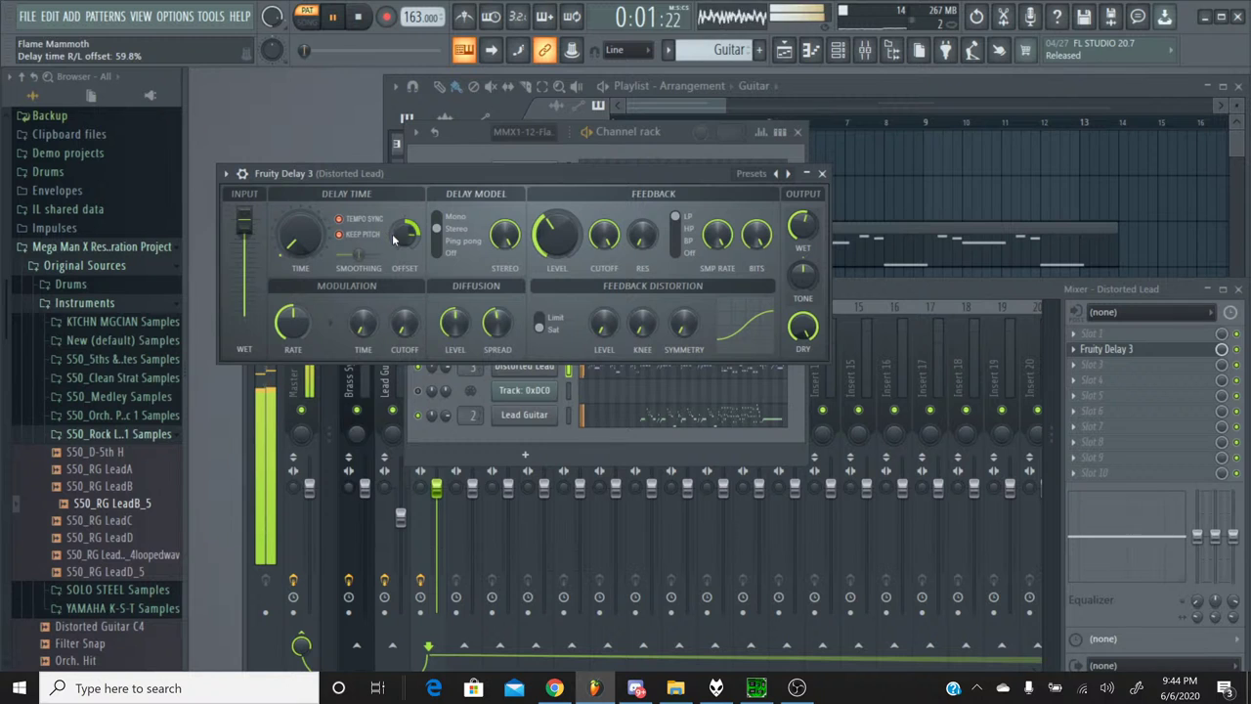
pyautogui.moveTo(393, 237); pyautogui.dragTo(393, 291)
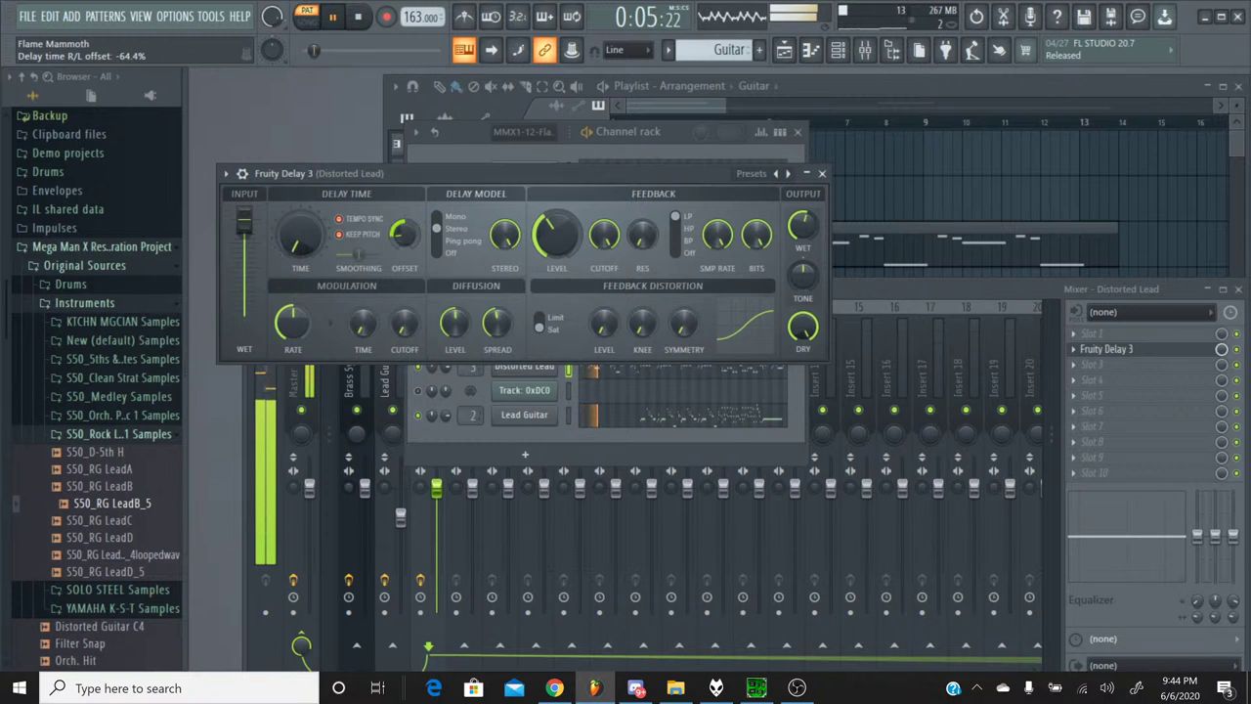
pyautogui.moveTo(401, 231); pyautogui.dragTo(401, 130)
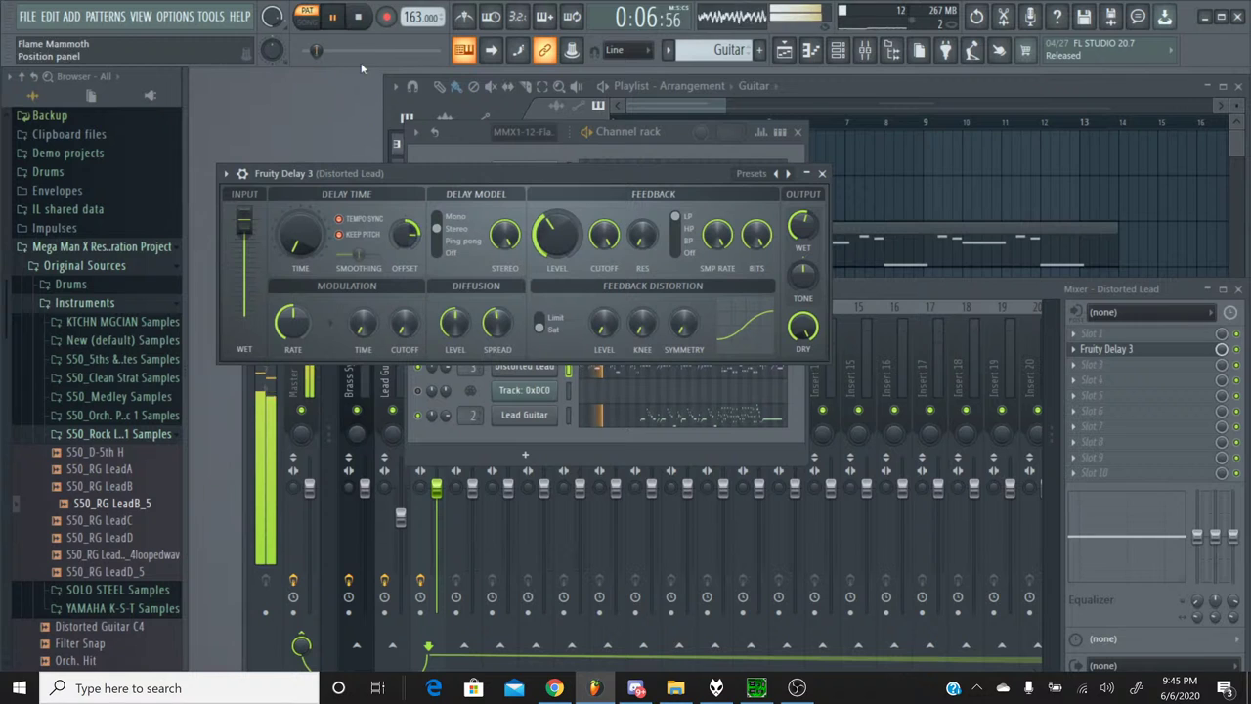
pyautogui.click(356, 17)
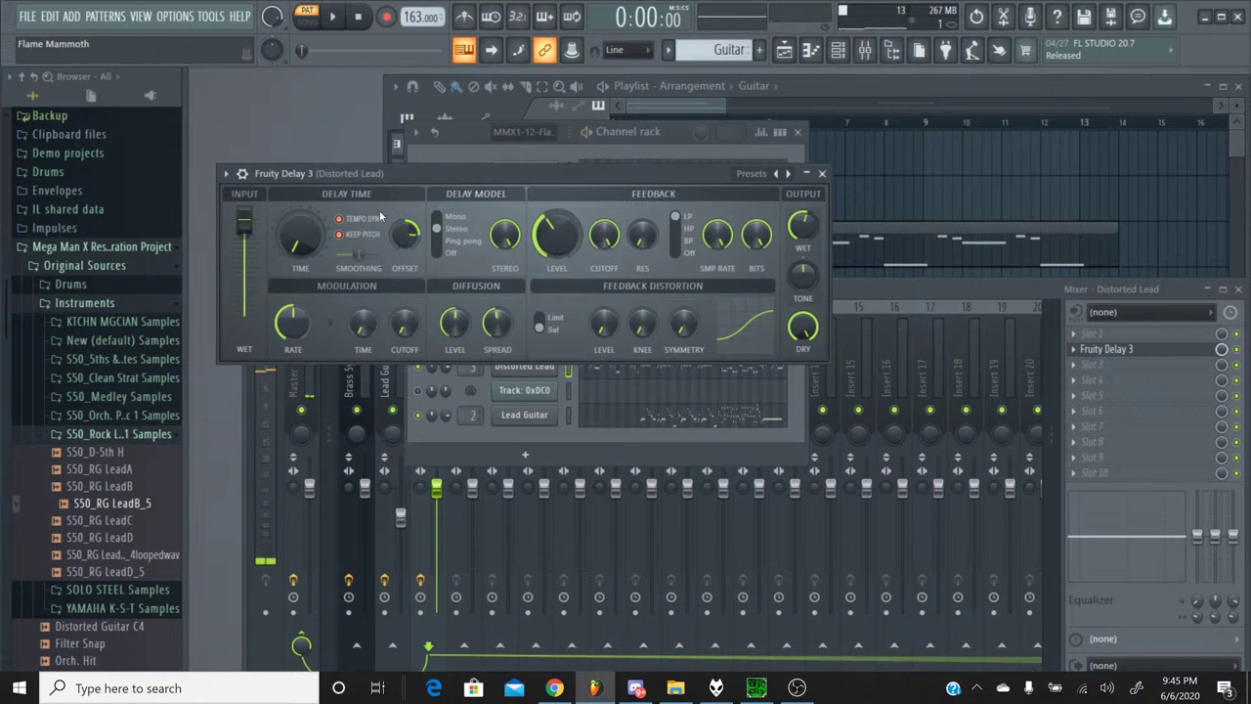
# View the automation events for the Distorted Lead delay time R/L offset and close the event editor without drawing anything.
pyautogui.rightClick(400, 236)
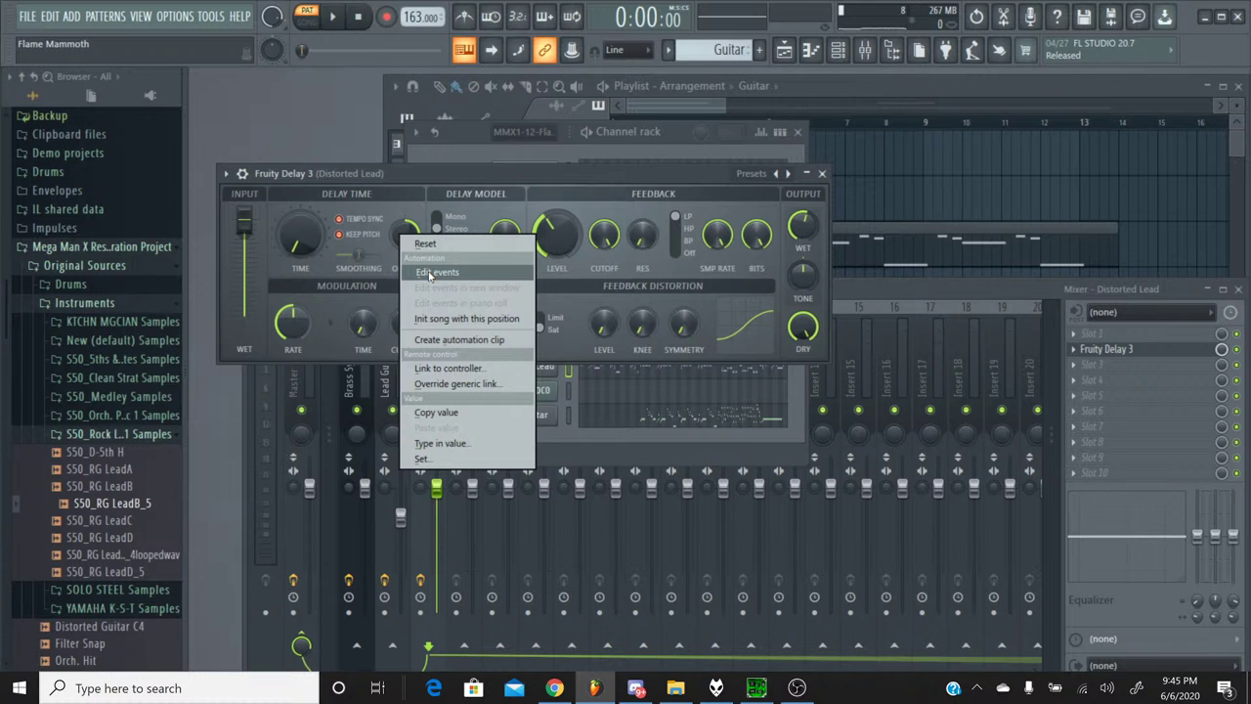
pyautogui.click(436, 272)
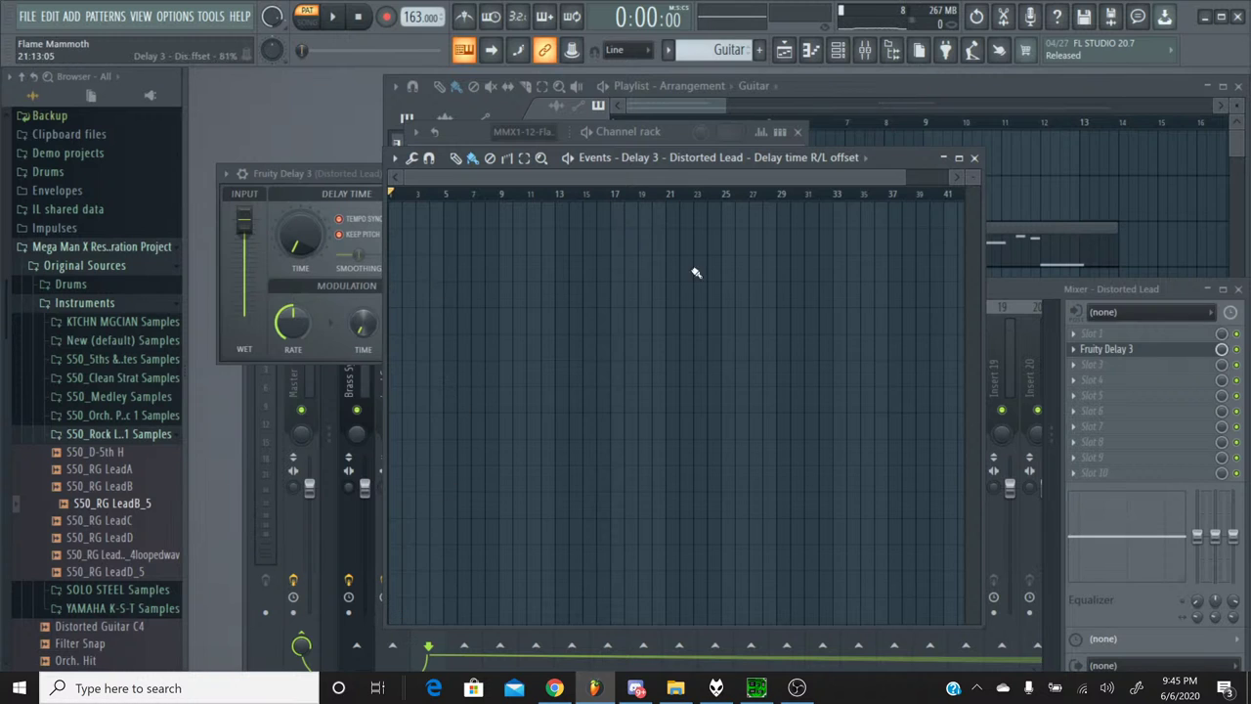
pyautogui.click(973, 158)
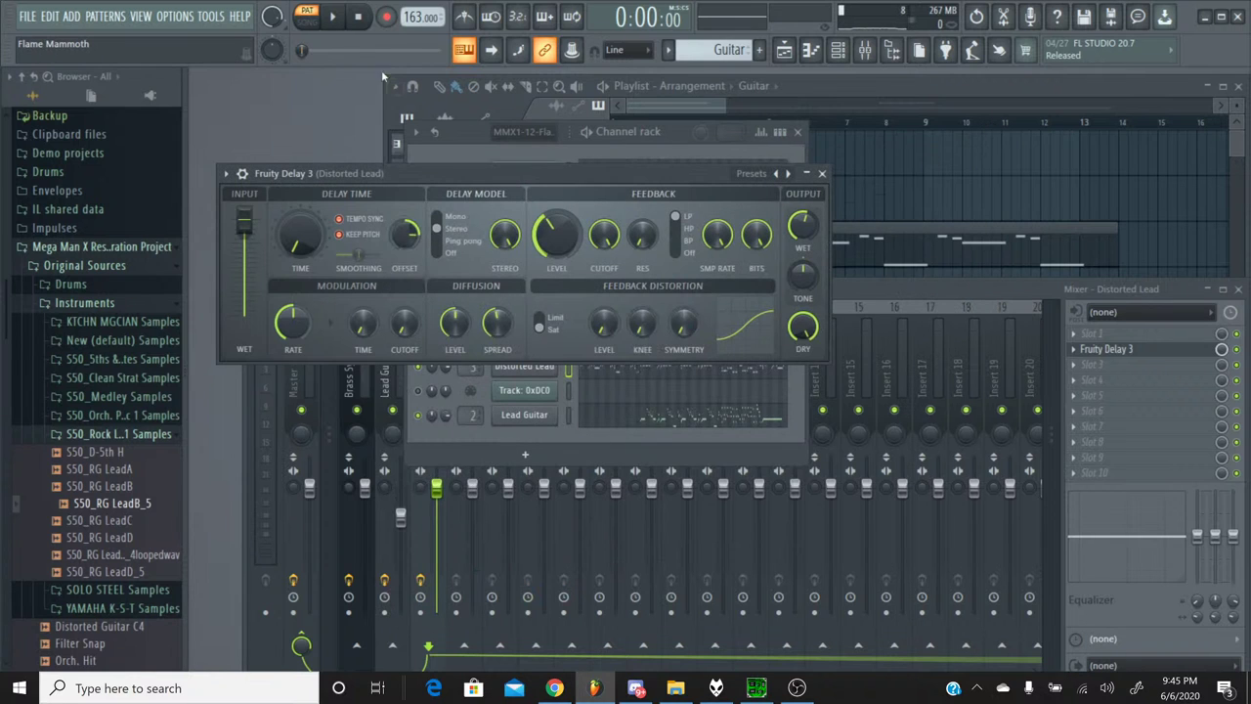
# Compare the opening of the Guitar pattern with the original track in SPCTool, stop playback and close Fruity Delay 3.
pyautogui.click(341, 23)
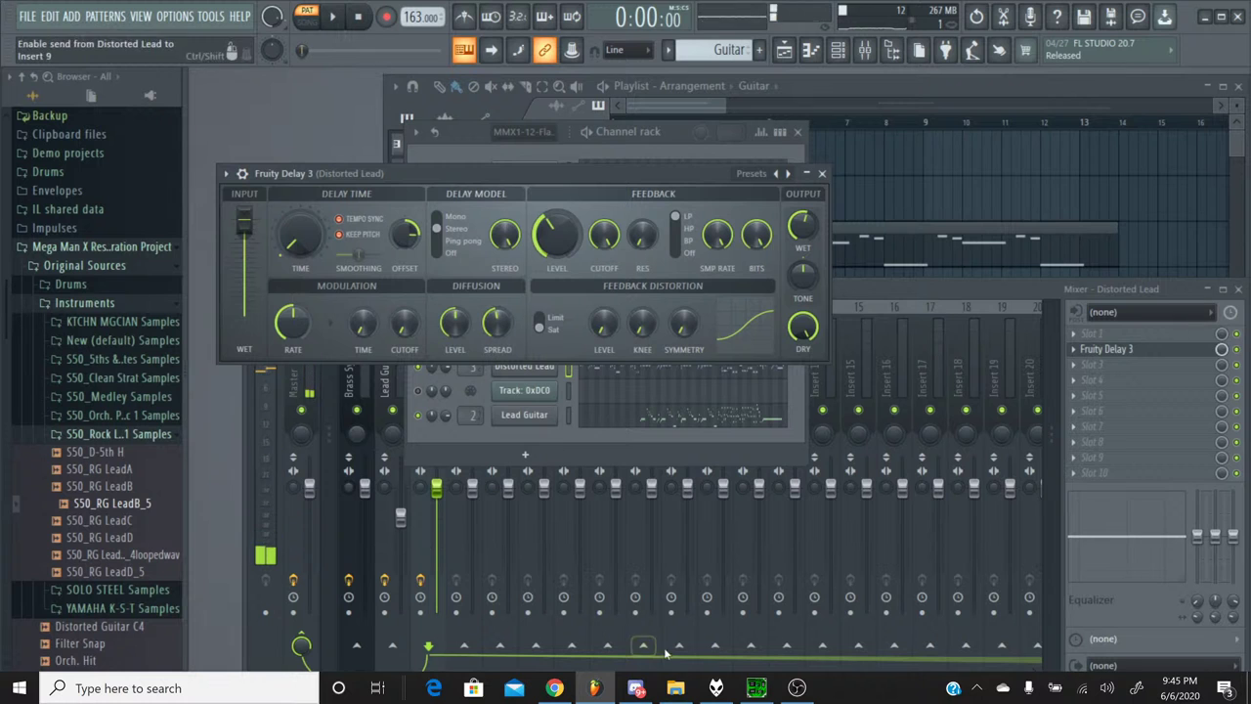
pyautogui.click(756, 688)
pyautogui.click(489, 412)
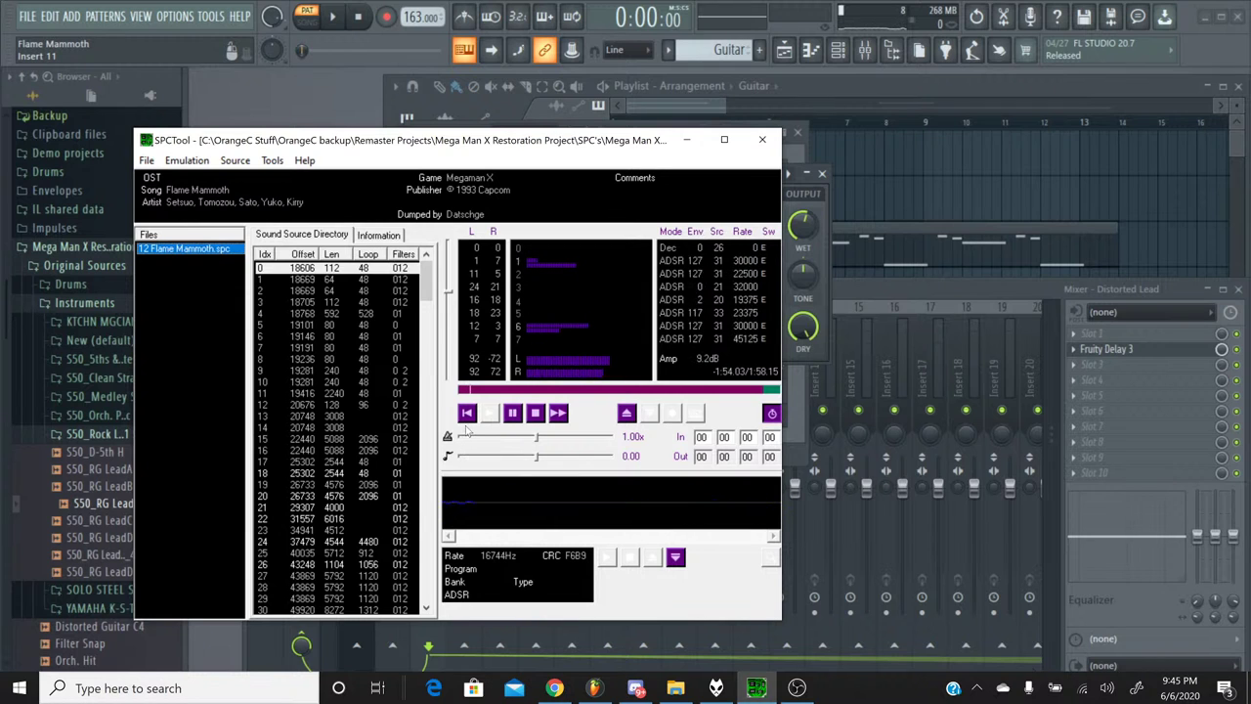
pyautogui.click(534, 413)
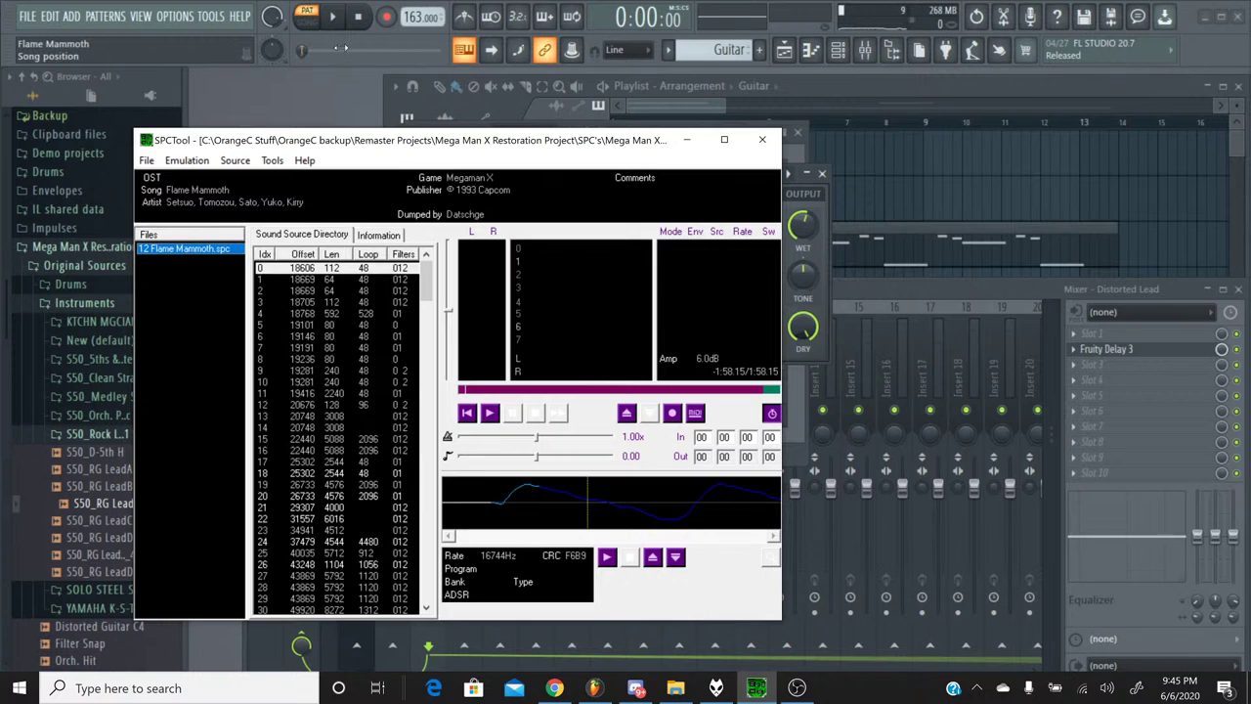
pyautogui.click(332, 17)
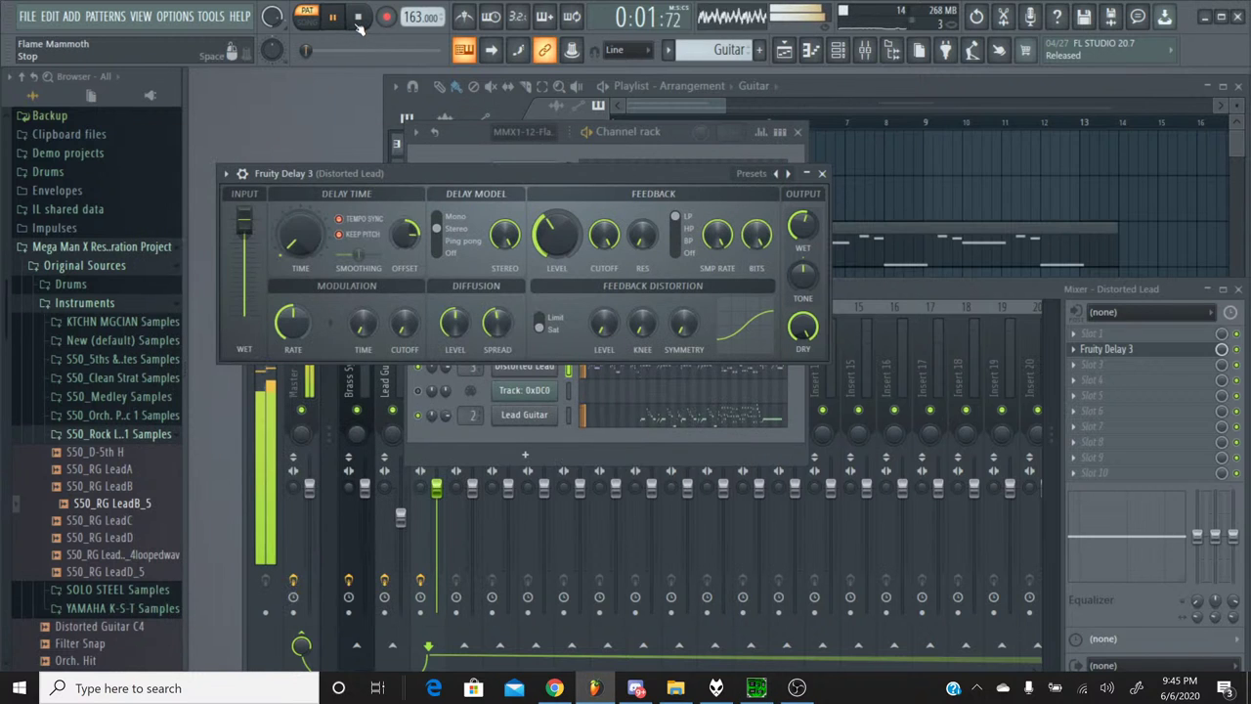
pyautogui.click(358, 20)
pyautogui.click(820, 174)
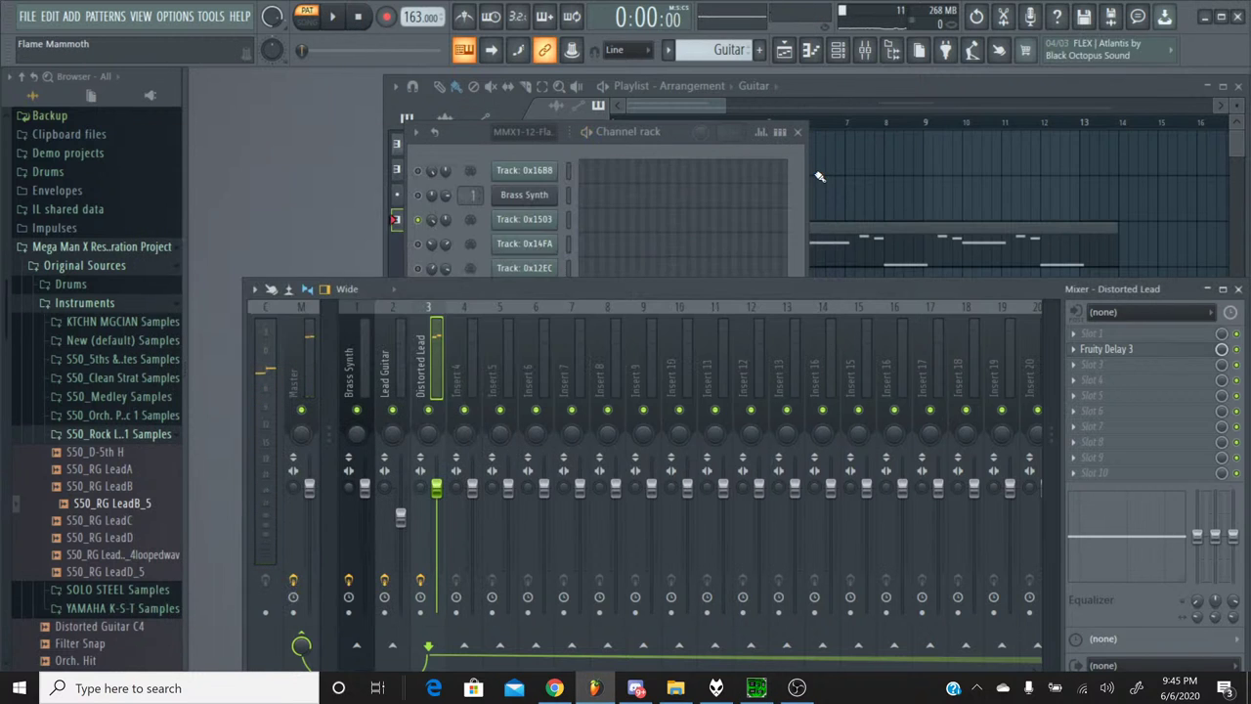
# Add a slight pitch LFO to the Distorted Lead channel, play the Guitar pattern with it and return to the channel rack.
pyautogui.click(452, 164)
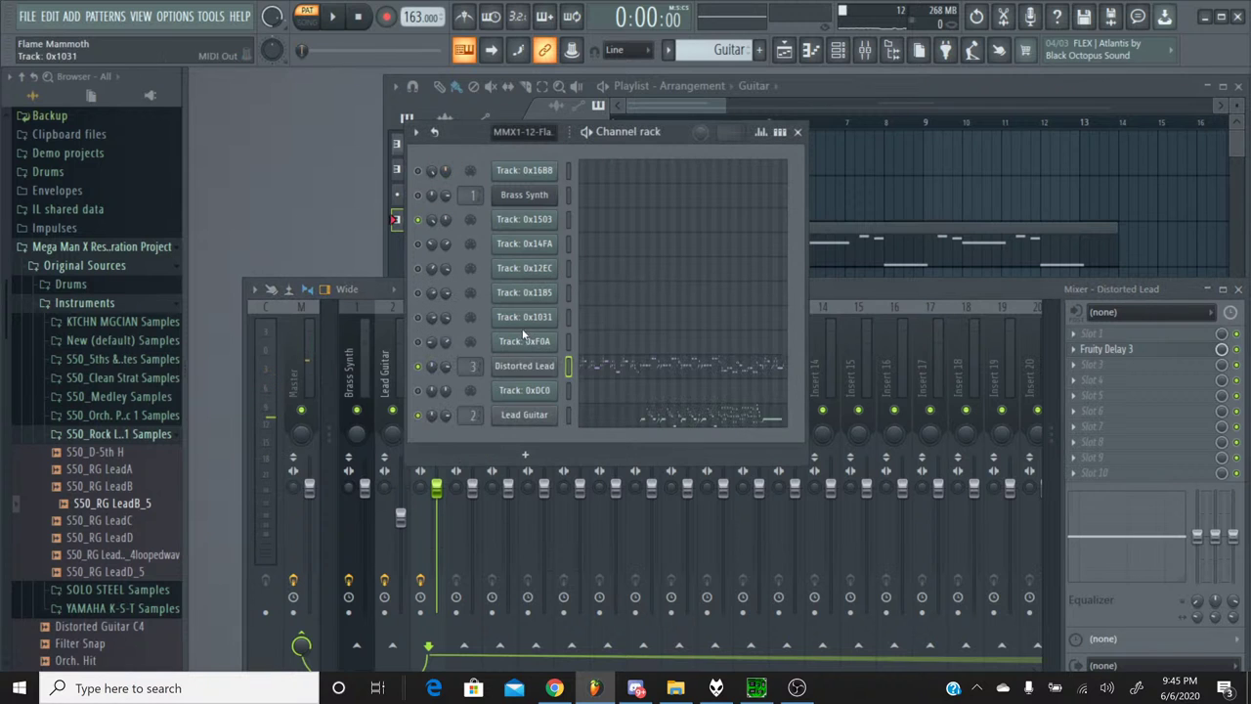
pyautogui.click(528, 370)
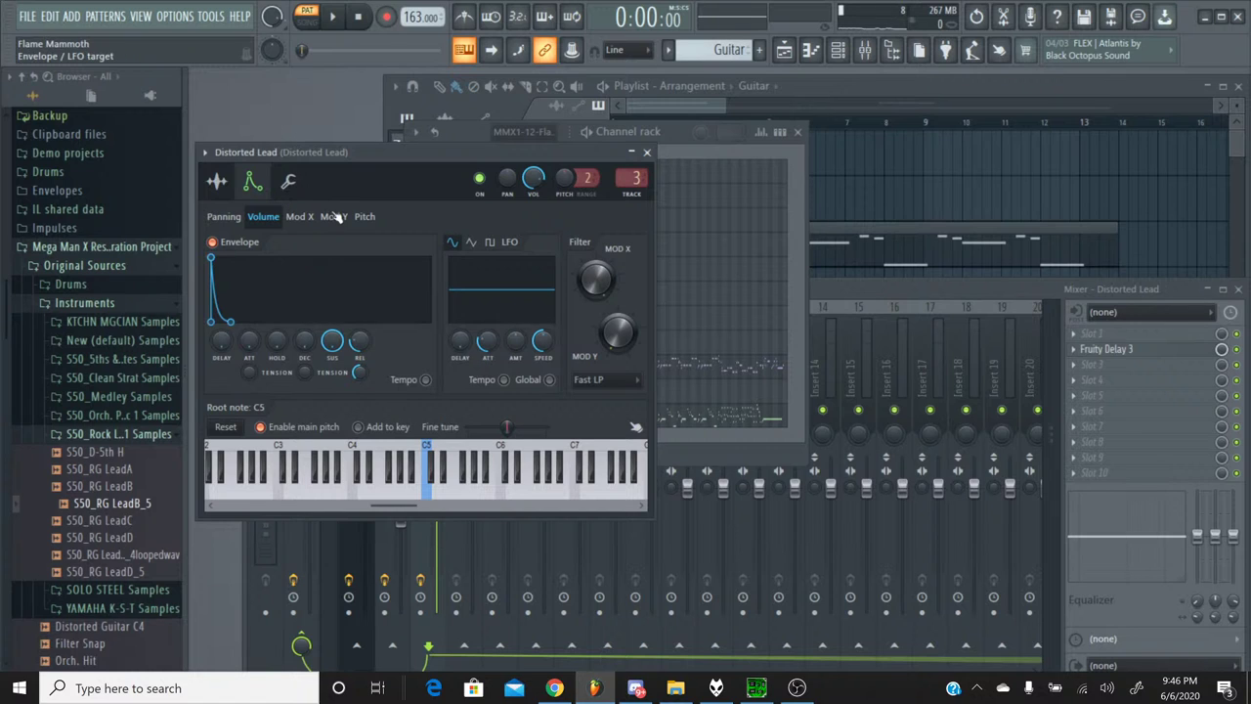
pyautogui.click(368, 220)
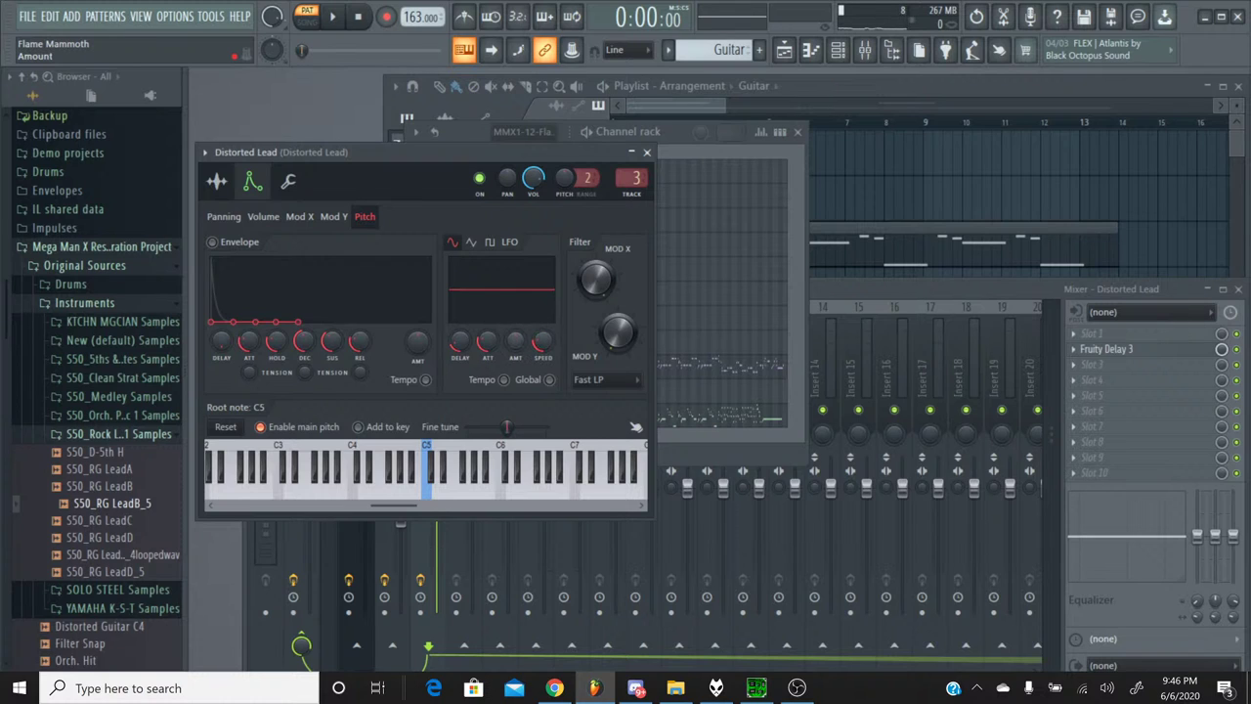
pyautogui.press('space')
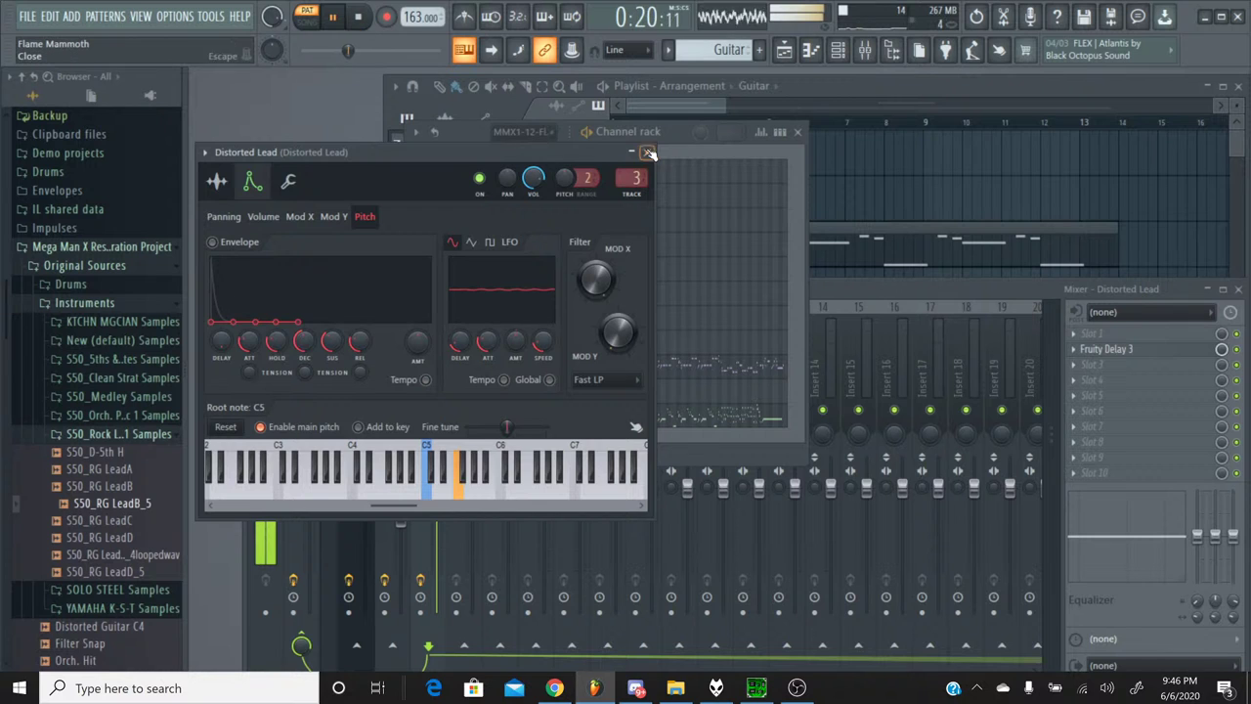
pyautogui.click(686, 150)
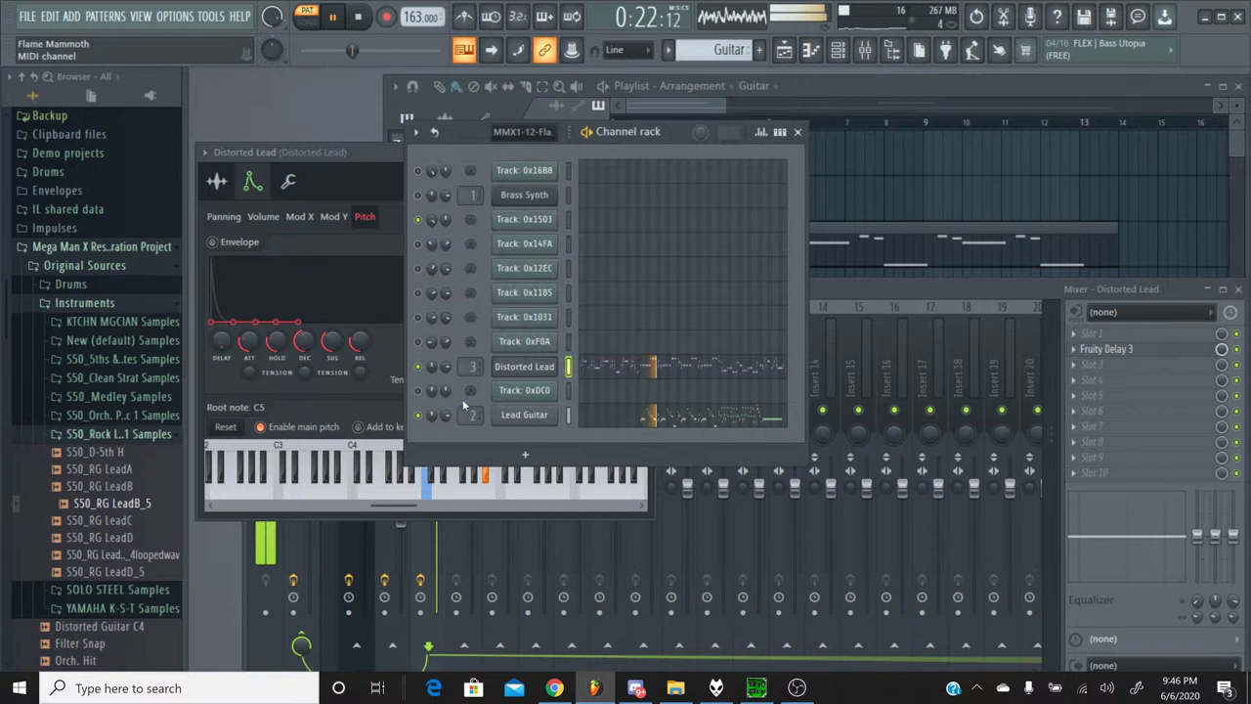
# Stop the Guitar pattern and play the original Flame Mammoth track in SPCTool for comparison.
pyautogui.click(376, 162)
pyautogui.press('space')
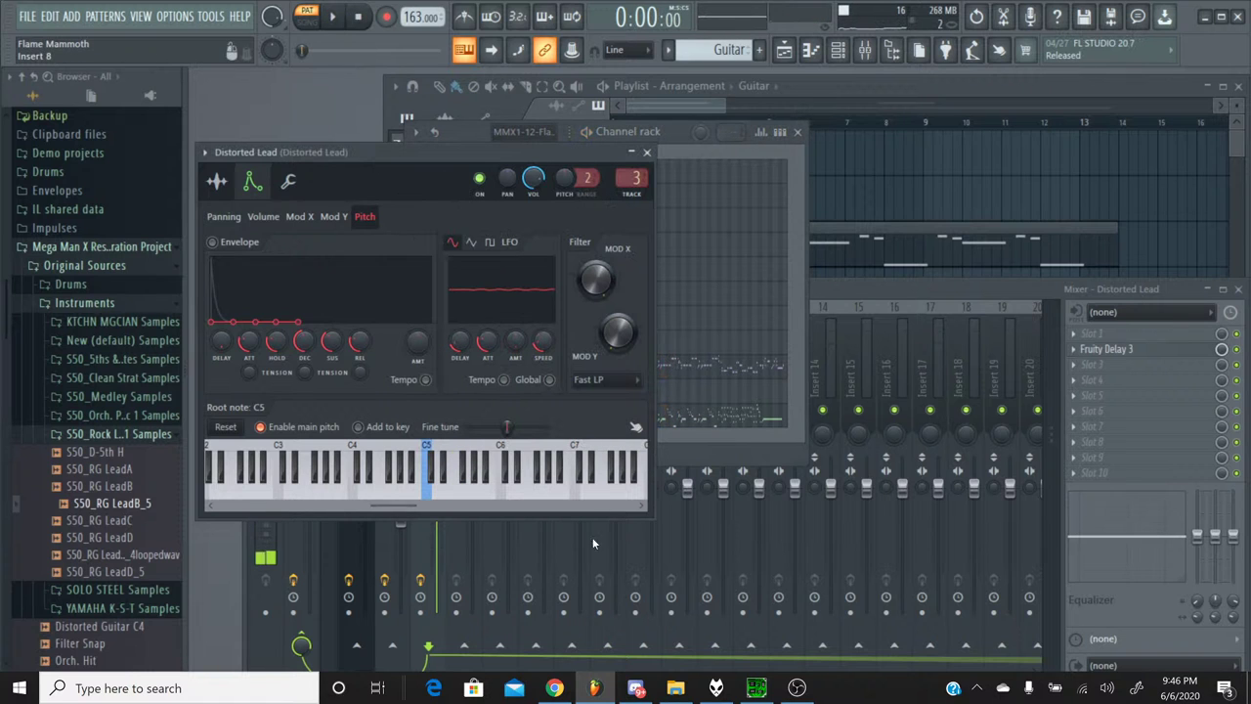
pyautogui.click(756, 688)
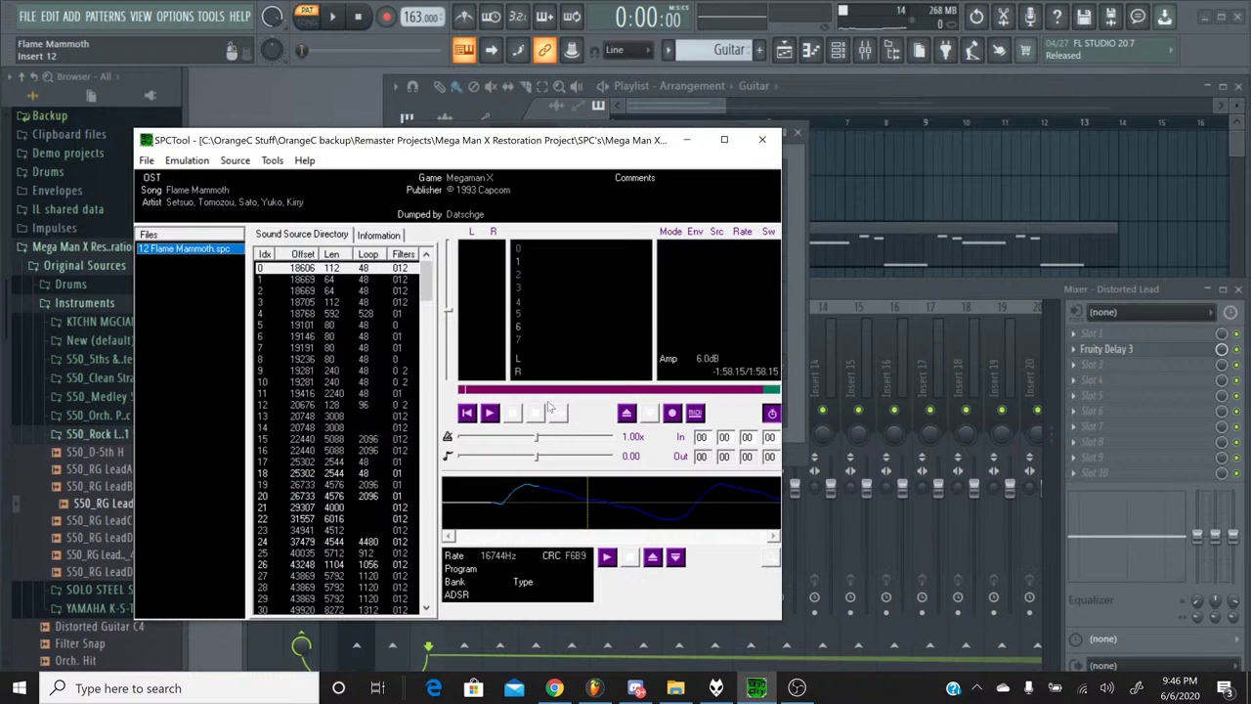
pyautogui.click(490, 413)
# Check the live stream page in the browser and return to the Distorted Lead channel in FL Studio.
pyautogui.click(554, 688)
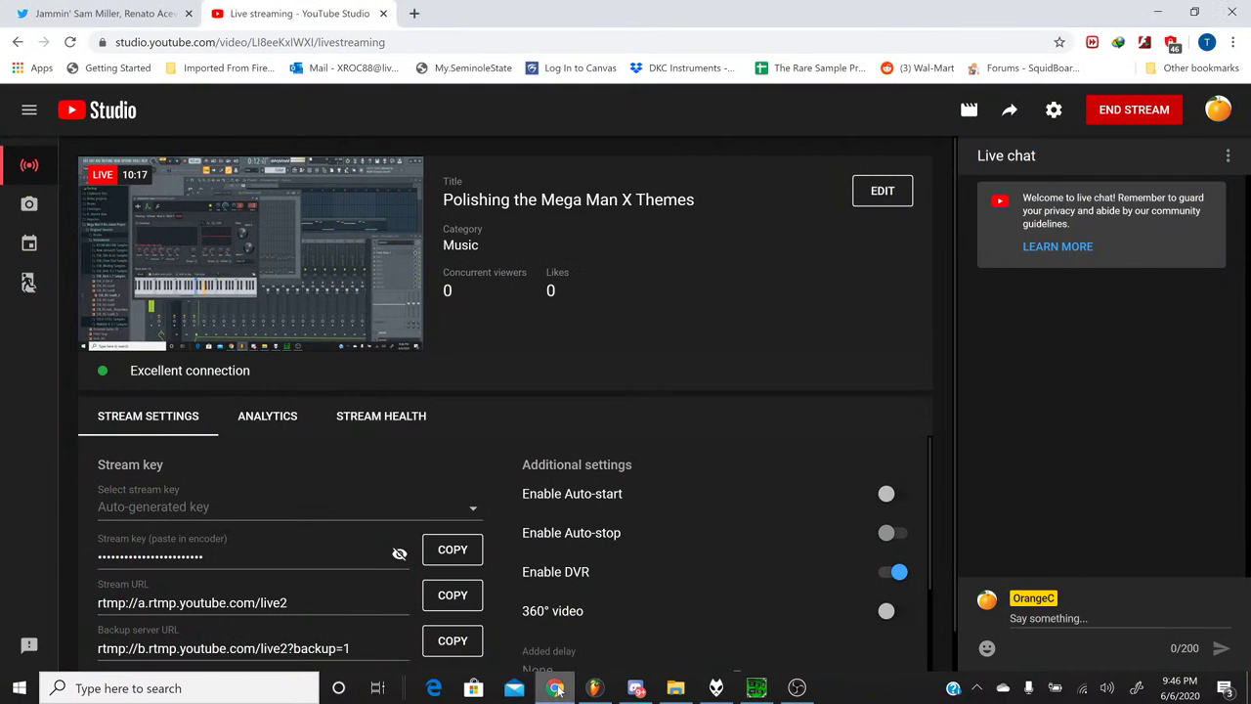
pyautogui.click(554, 688)
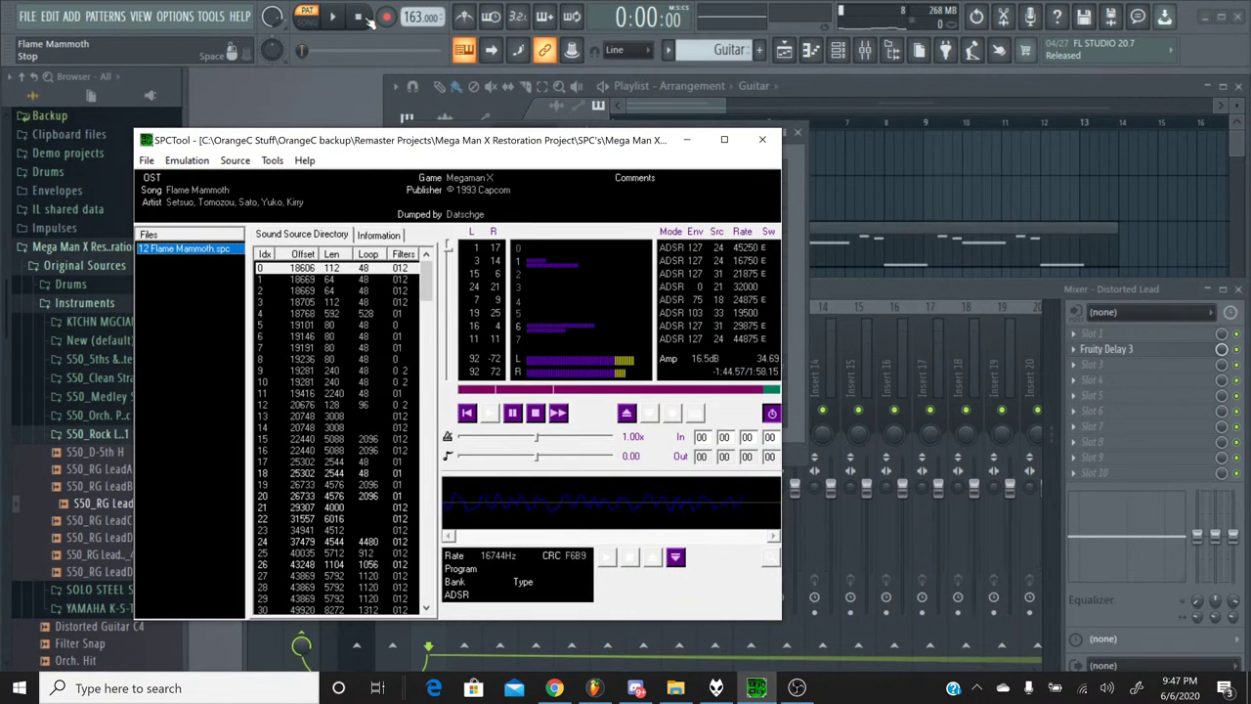
pyautogui.click(350, 82)
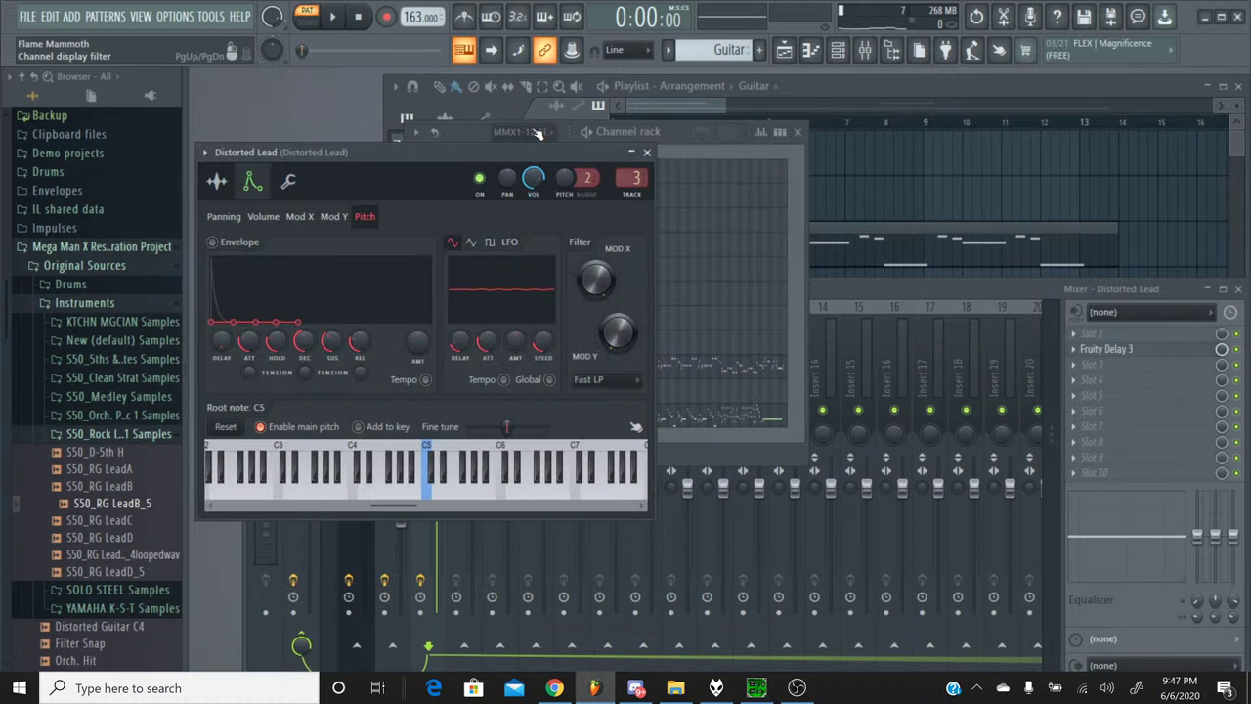
# Force the frozen SPCTool to close and cancel its problem report.
pyautogui.click(756, 687)
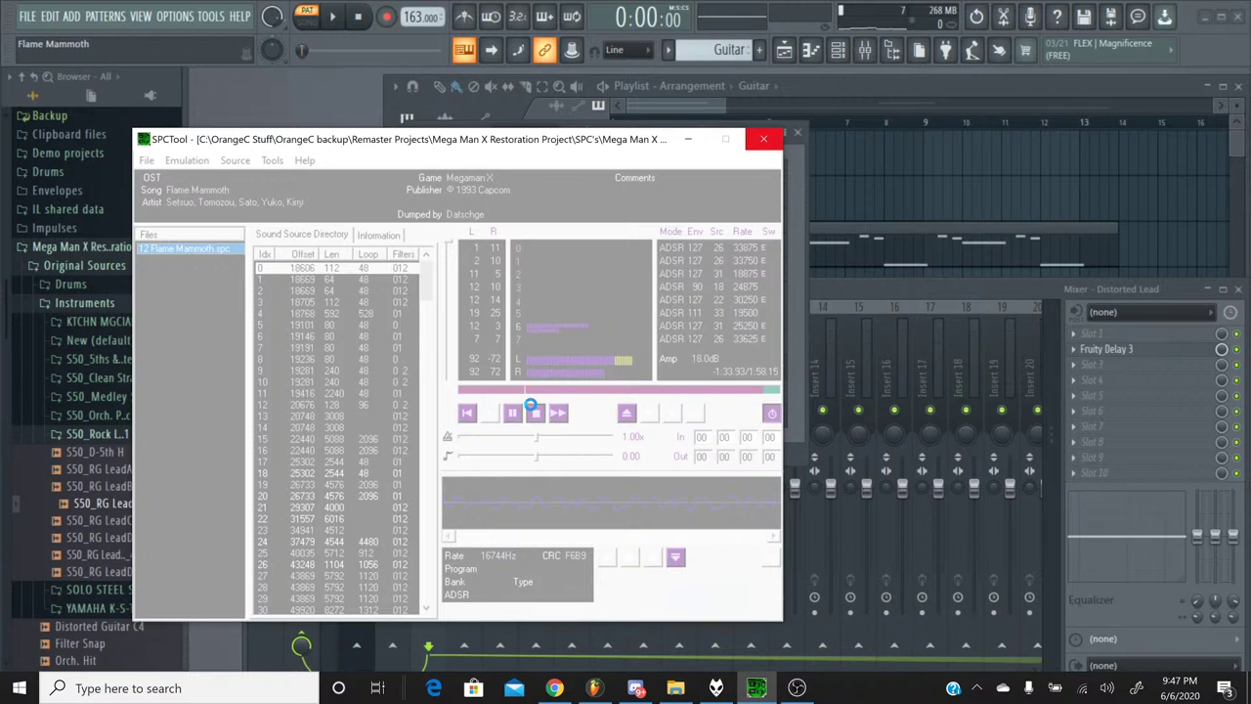
pyautogui.click(764, 143)
pyautogui.click(533, 416)
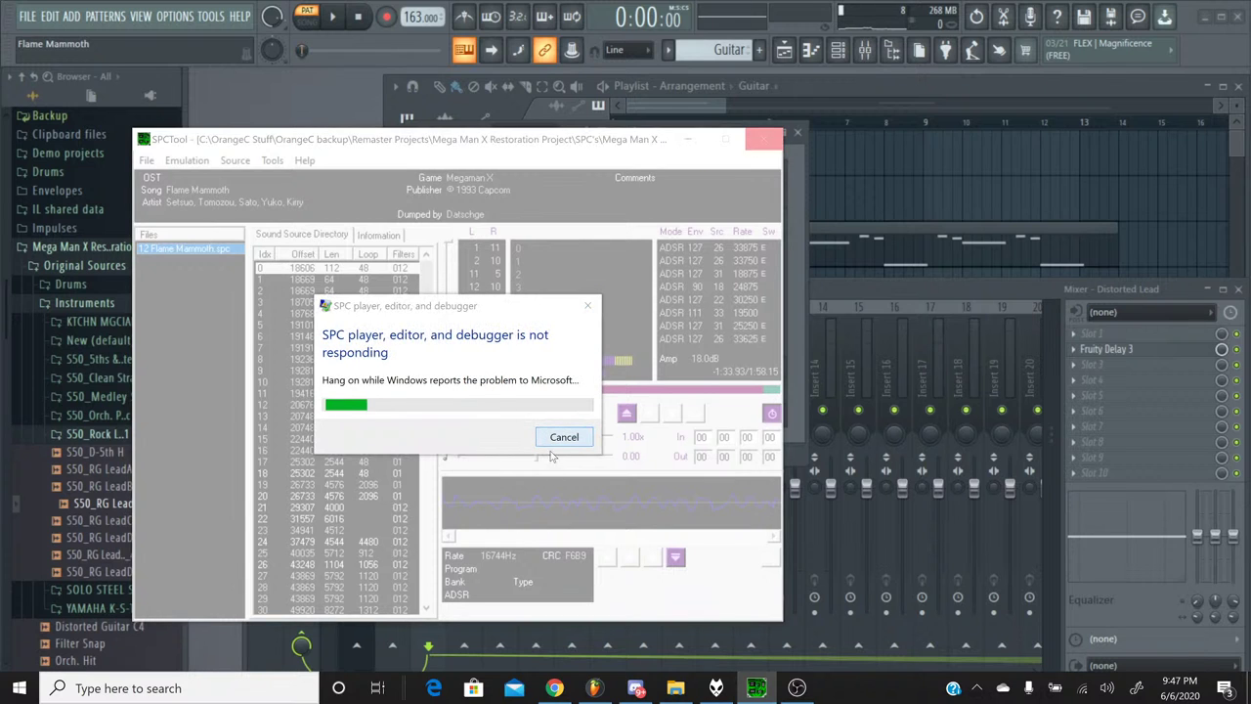
pyautogui.click(564, 437)
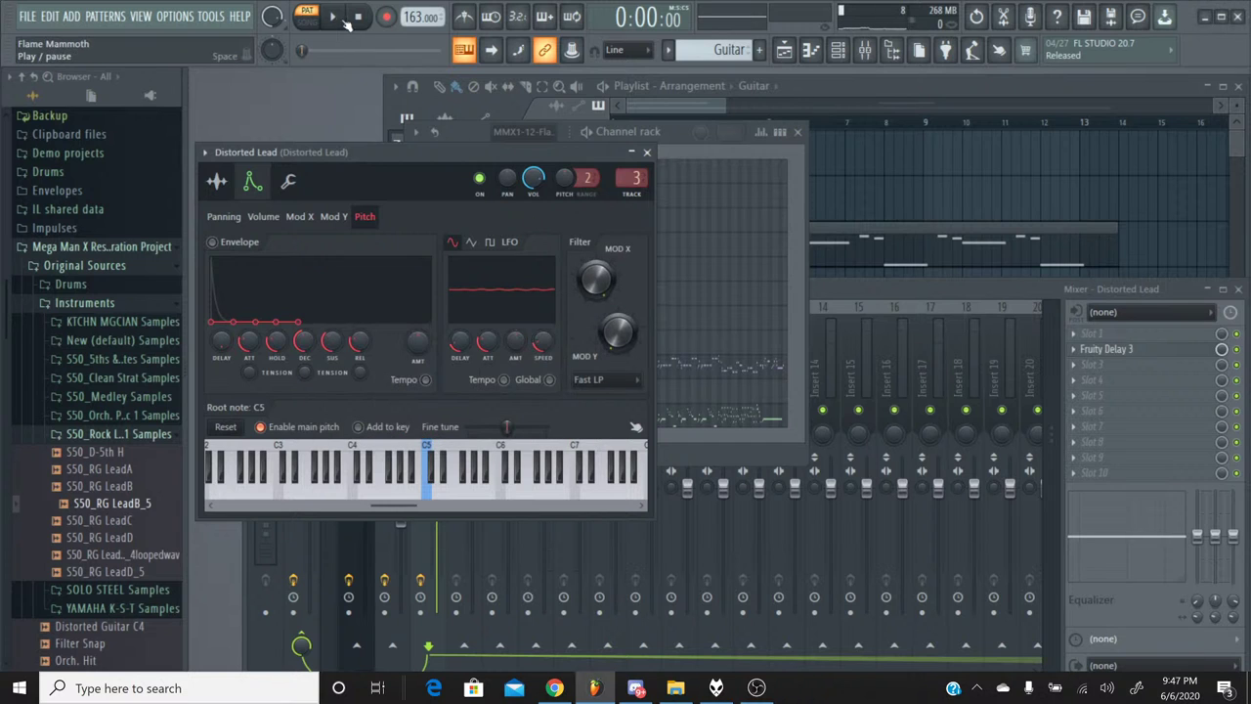
# Play the Guitar pattern again, close the Distorted Lead channel settings and stop playback.
pyautogui.click(335, 18)
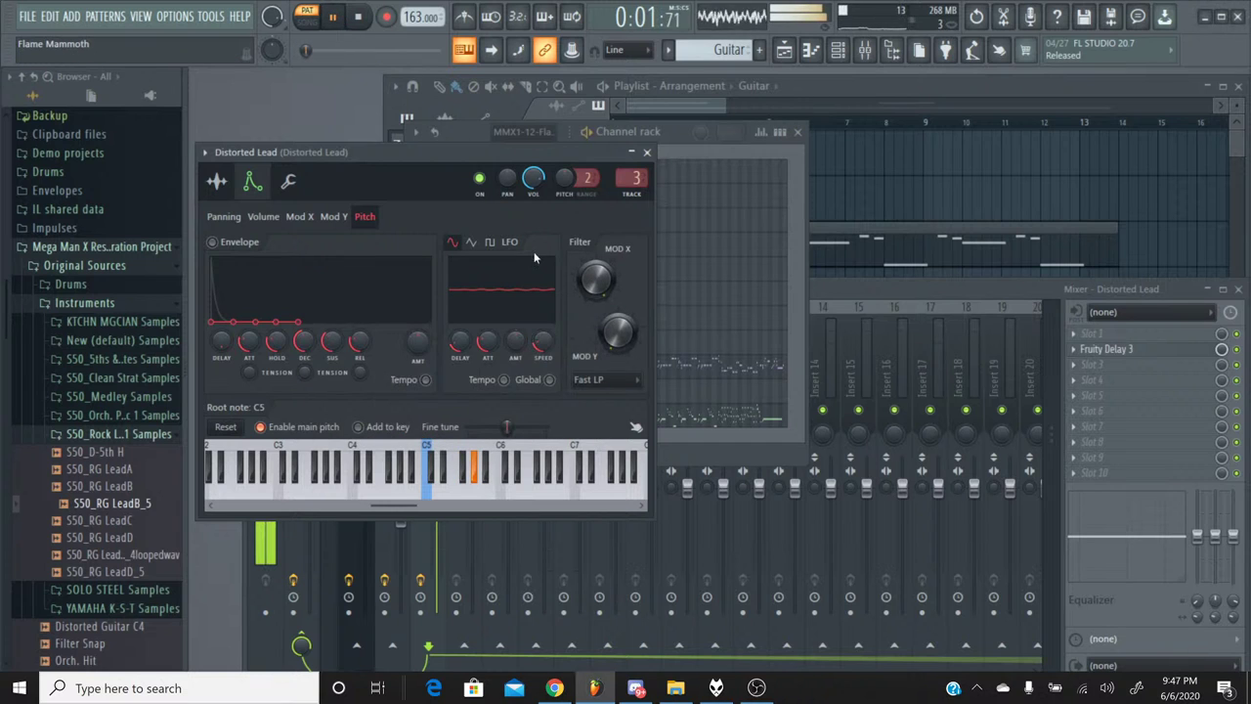
pyautogui.click(648, 153)
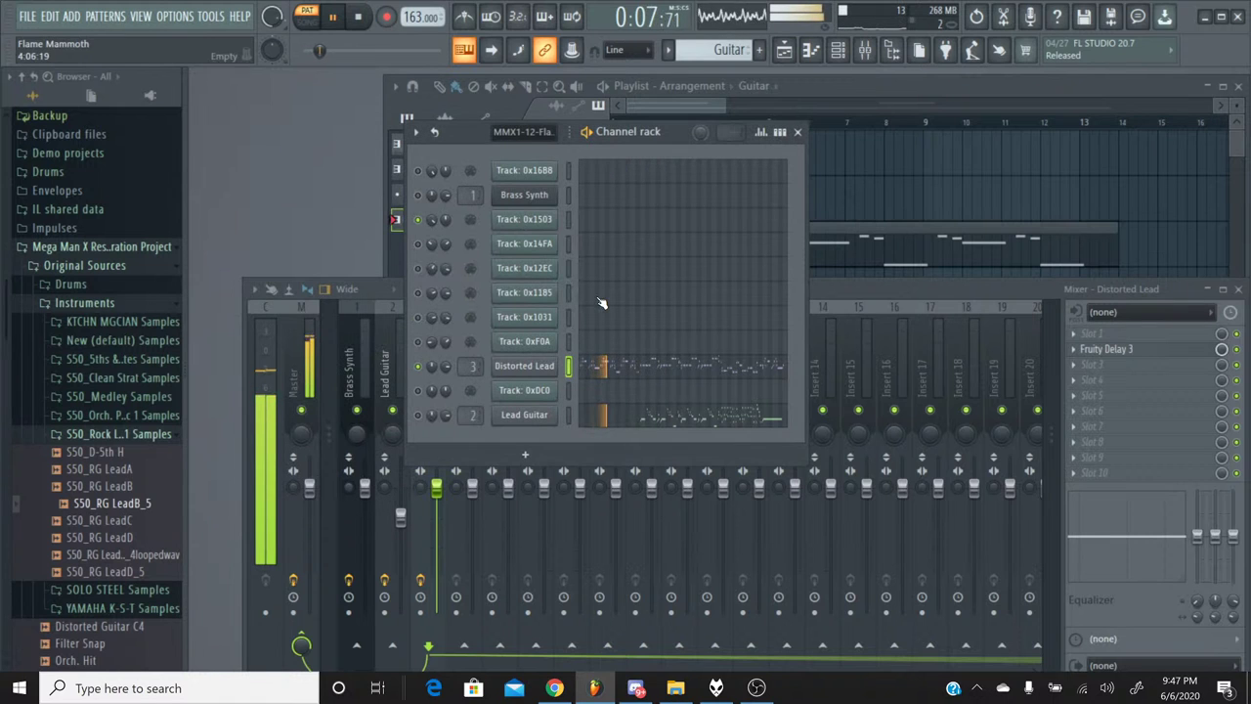
pyautogui.click(365, 29)
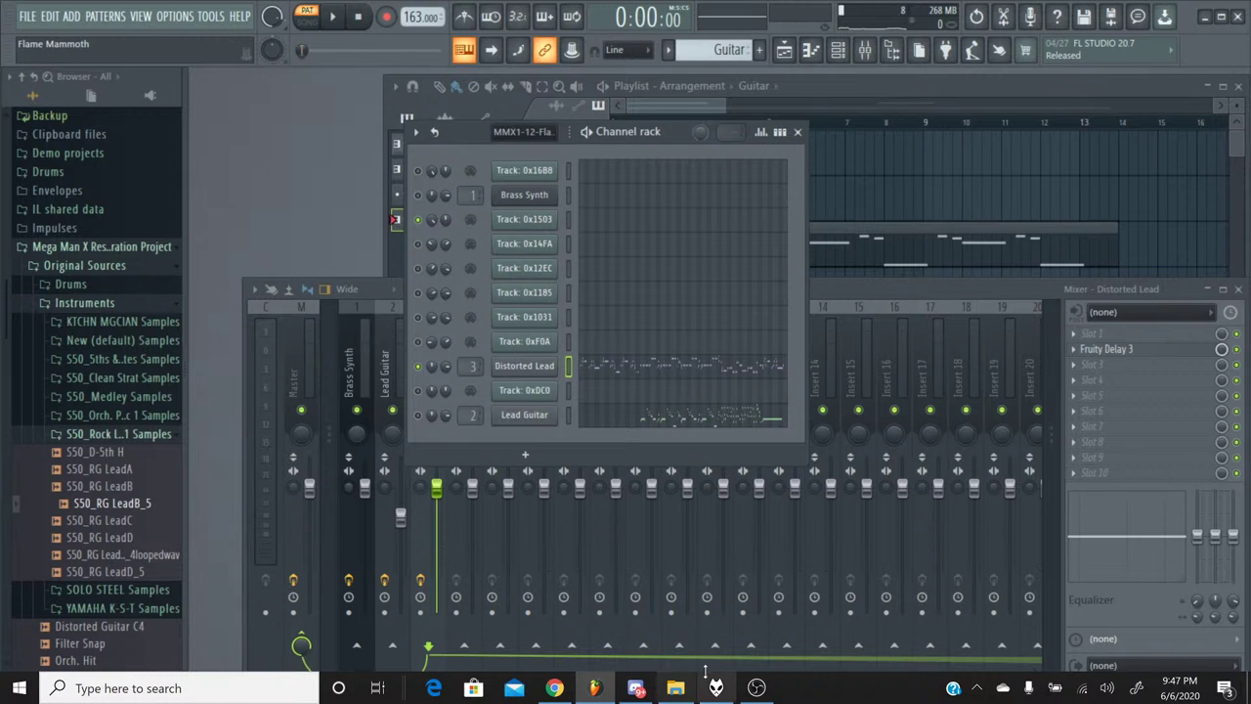
# Relaunch SPCTool.exe from its folder and load 12 Flame Mammoth.spc from the Mega Man X (EMU).zophar folder.
pyautogui.click(675, 688)
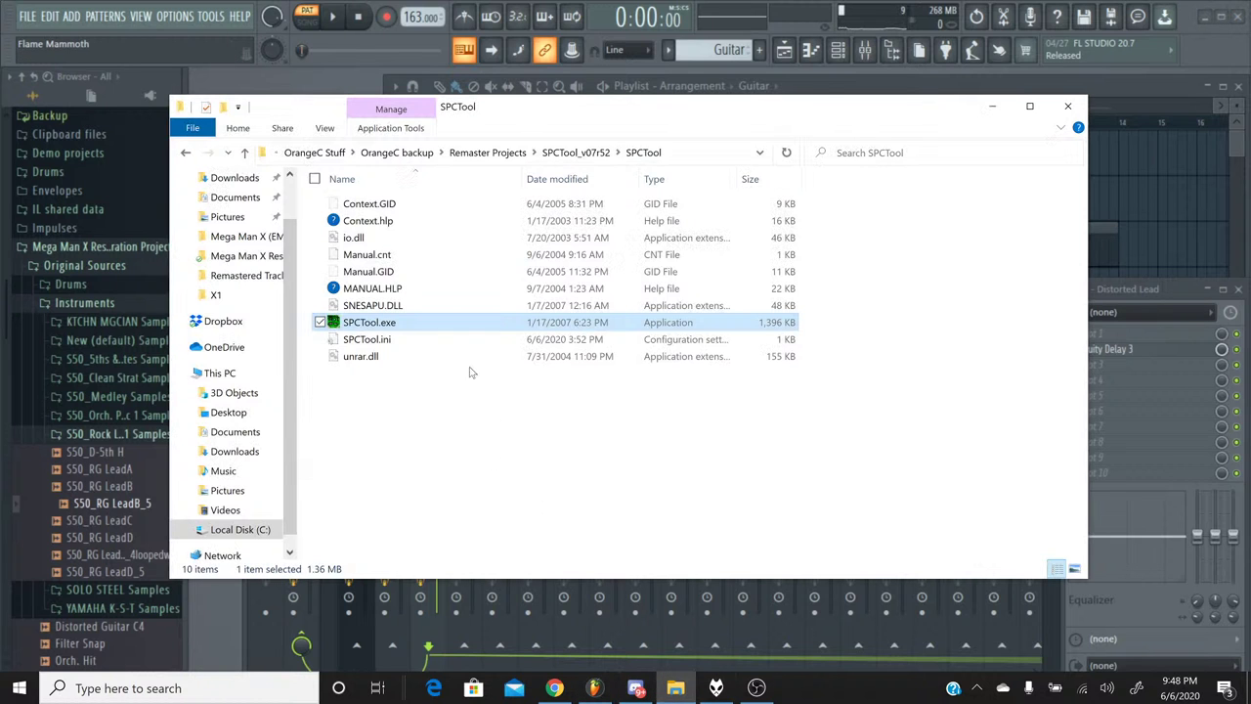
pyautogui.doubleClick(469, 324)
pyautogui.click(605, 392)
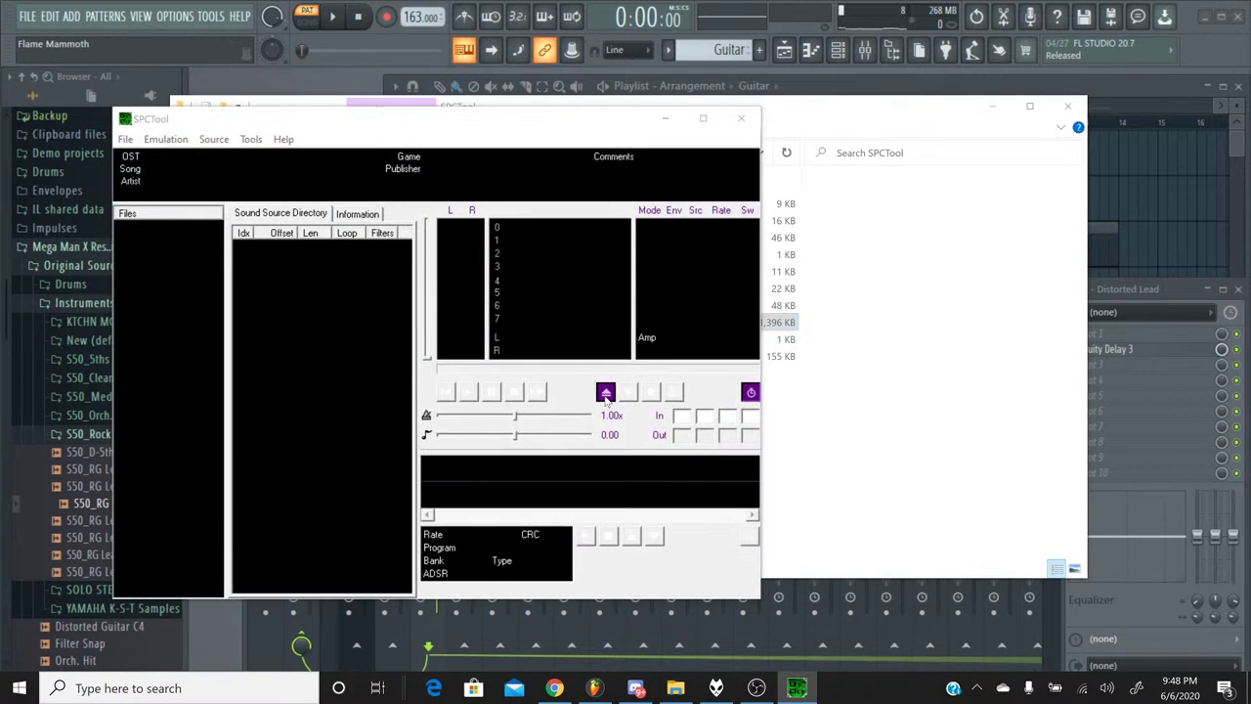
pyautogui.scroll(-1, 604, 295)
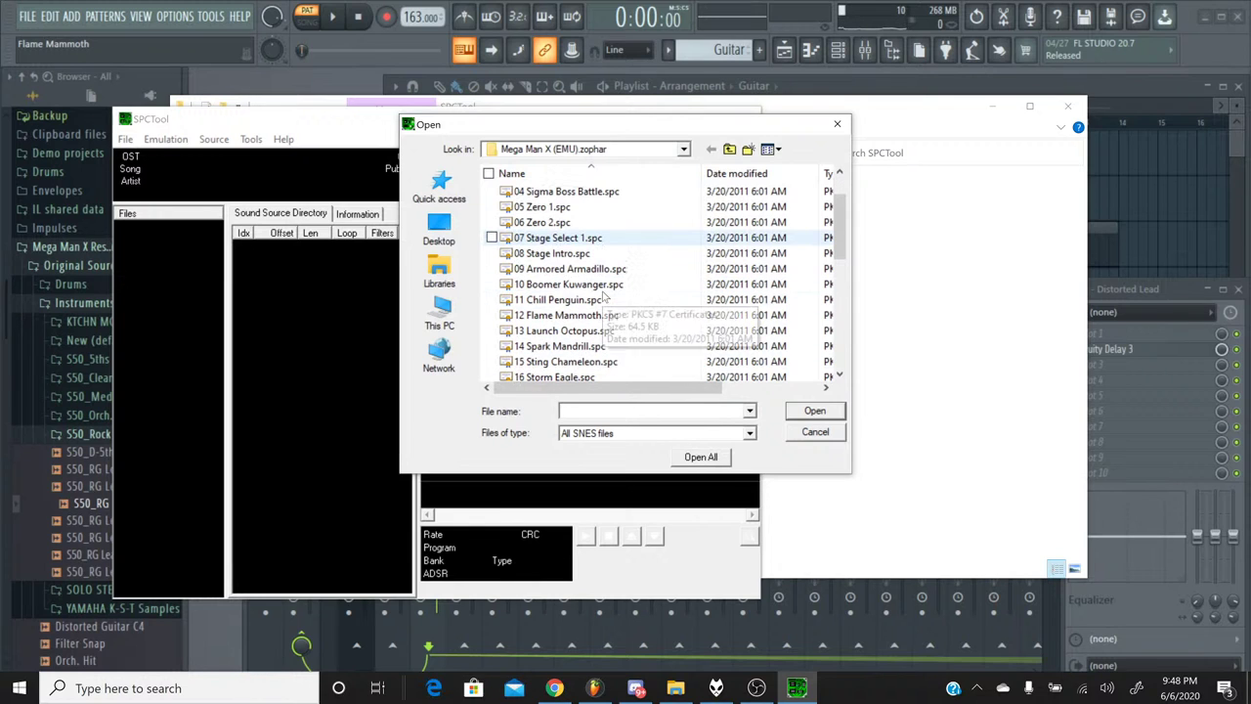
pyautogui.scroll(-1, 604, 295)
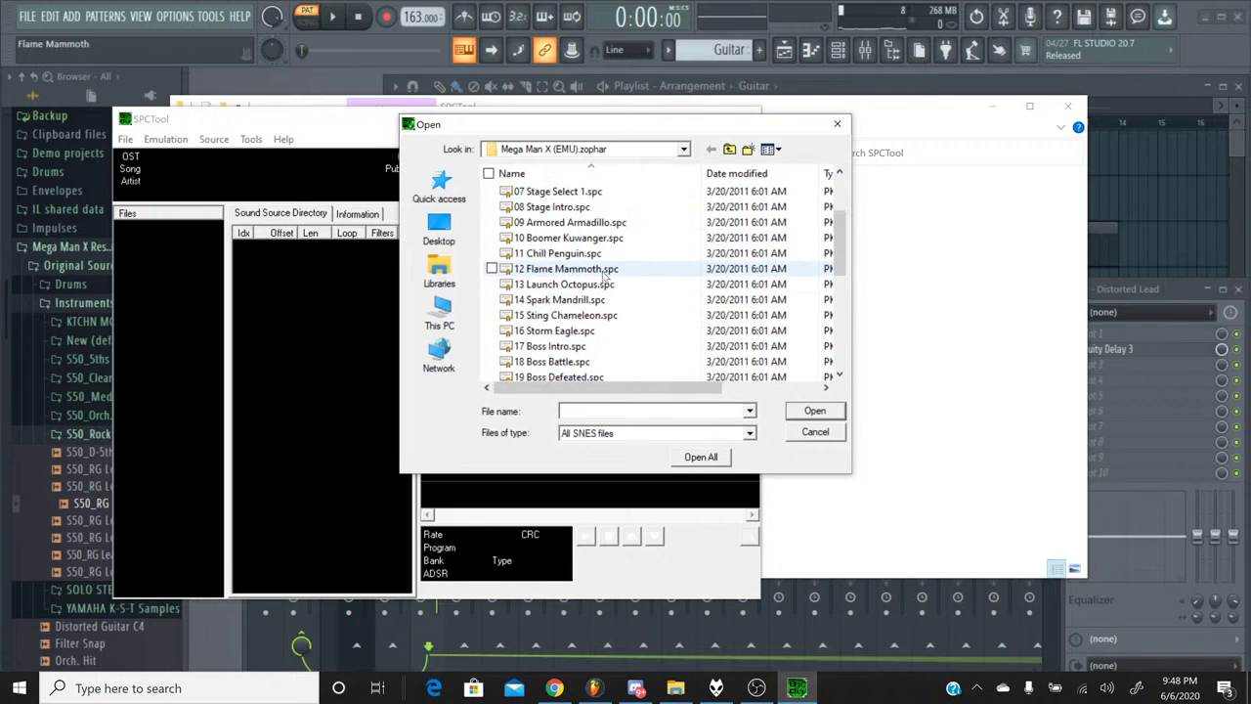
pyautogui.doubleClick(603, 271)
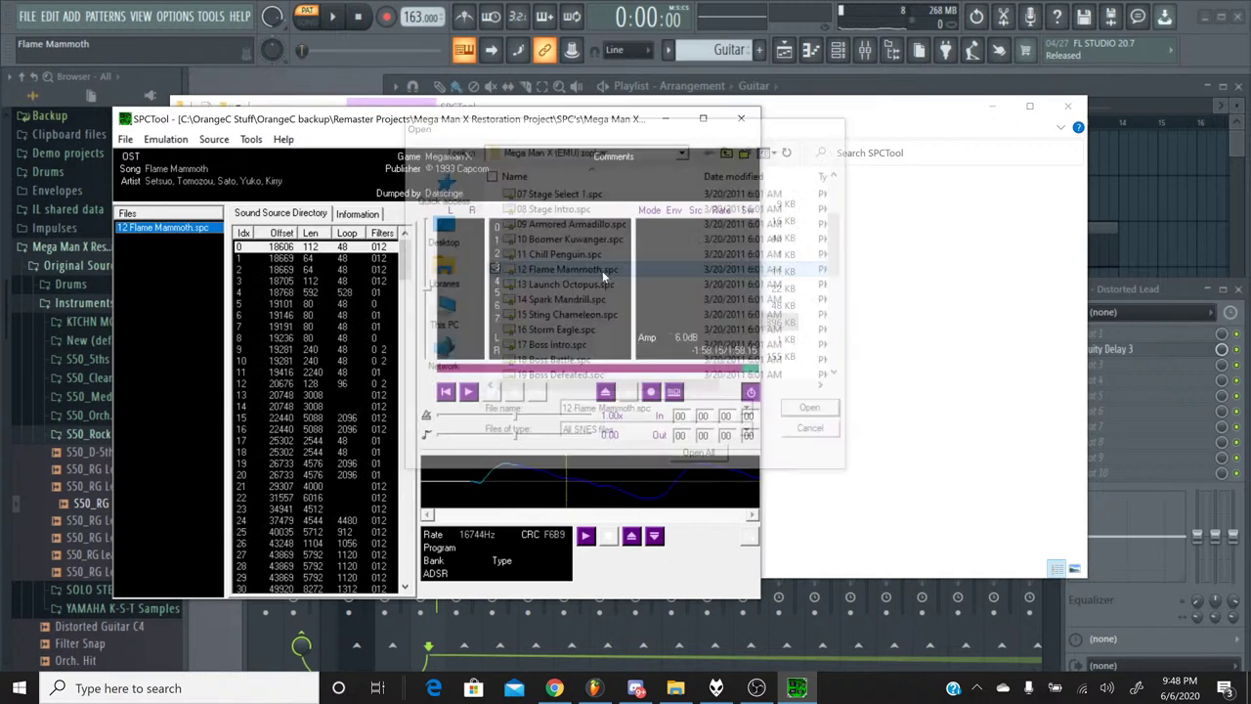
# Listen to the opening of the original Flame Mammoth track, stop it and minimize SPCTool.
pyautogui.click(472, 393)
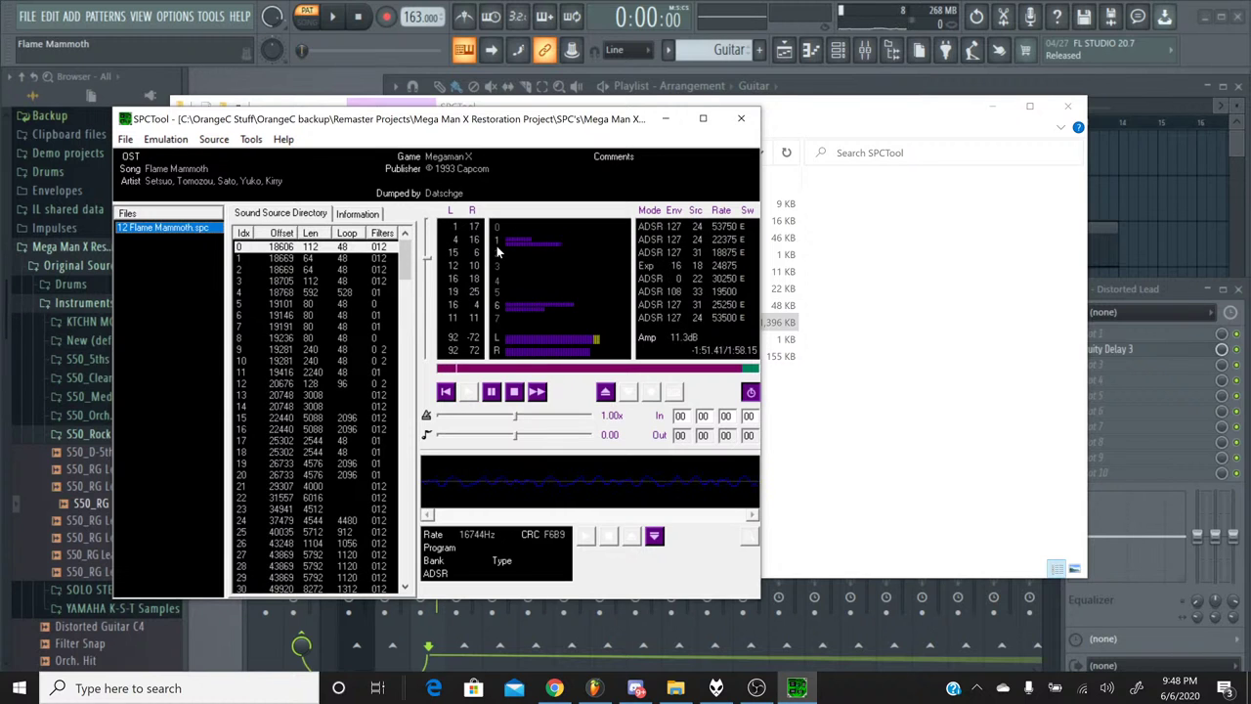
pyautogui.click(514, 392)
pyautogui.click(796, 688)
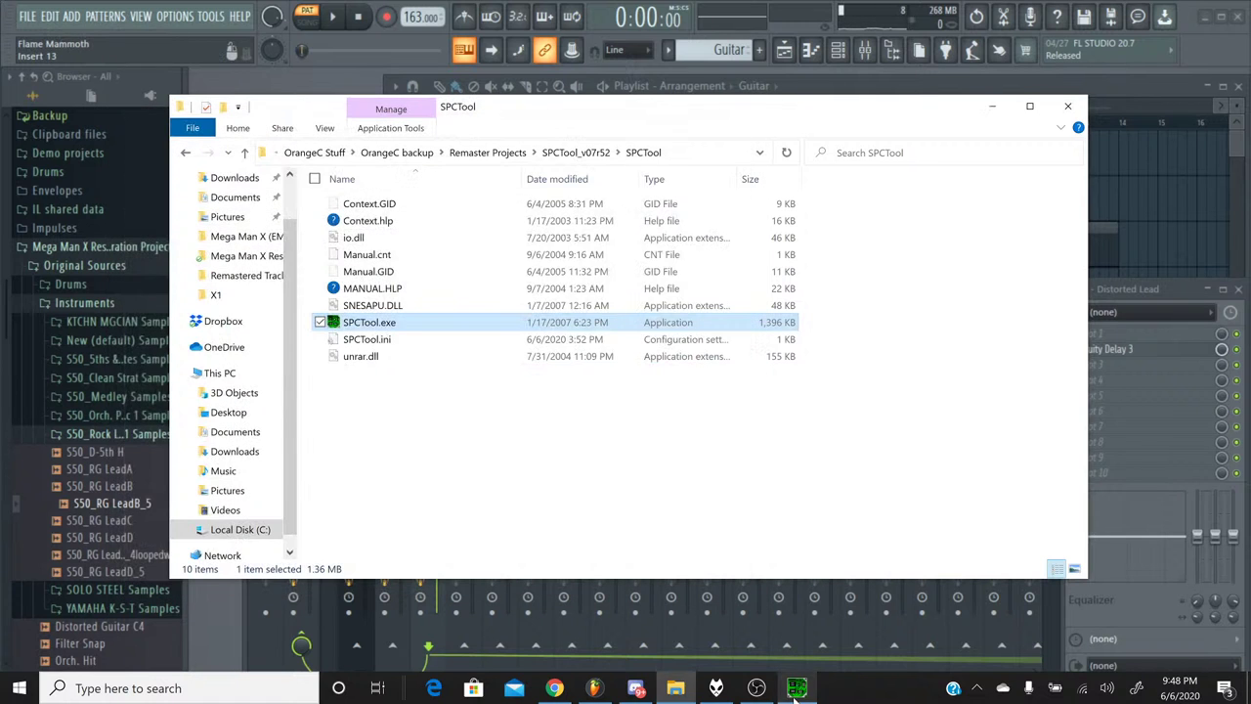
# Switch to FL Studio and examine the Track: 0x1503 notes of the MMX1-12-Flame Mammoth pattern in the piano roll.
pyautogui.click(596, 684)
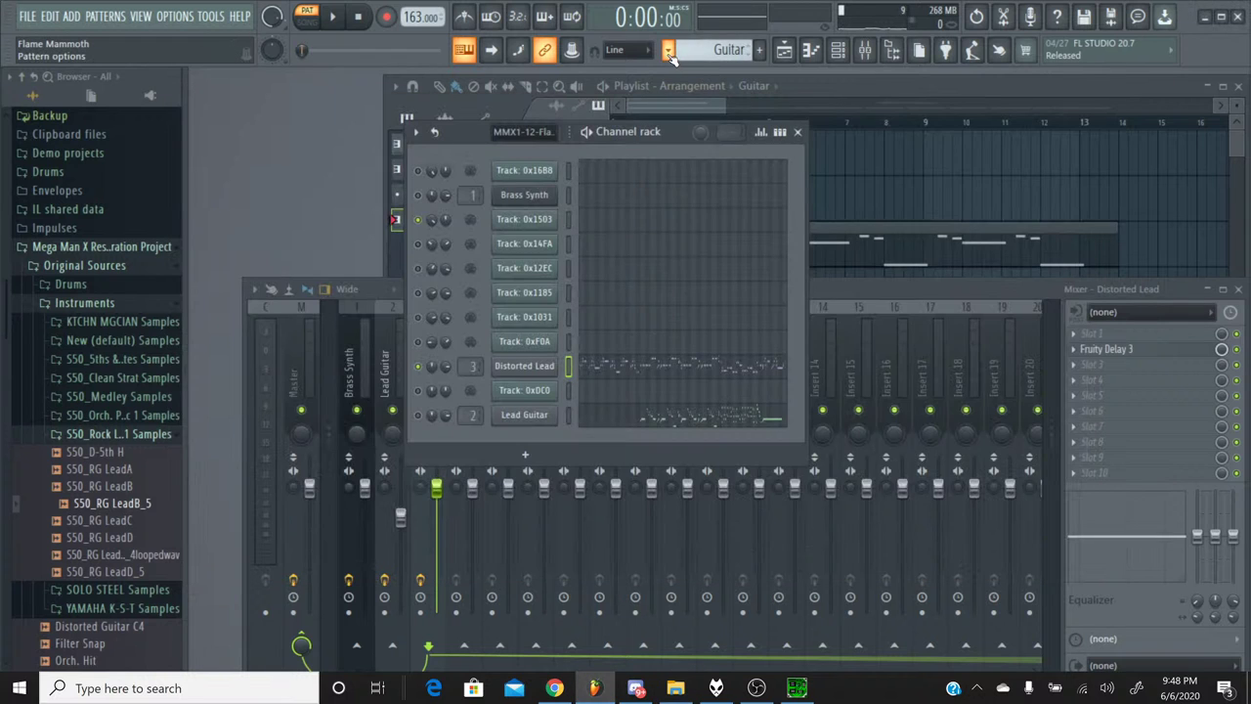
pyautogui.click(667, 49)
pyautogui.click(673, 73)
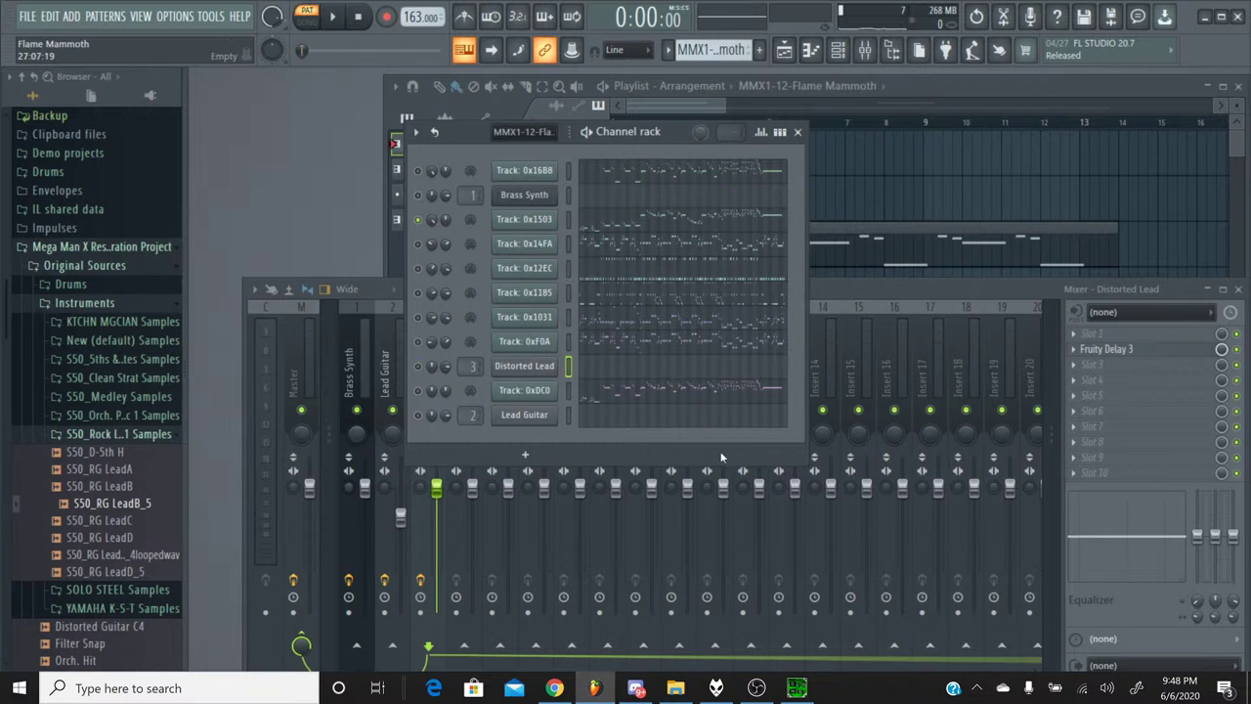
pyautogui.click(797, 687)
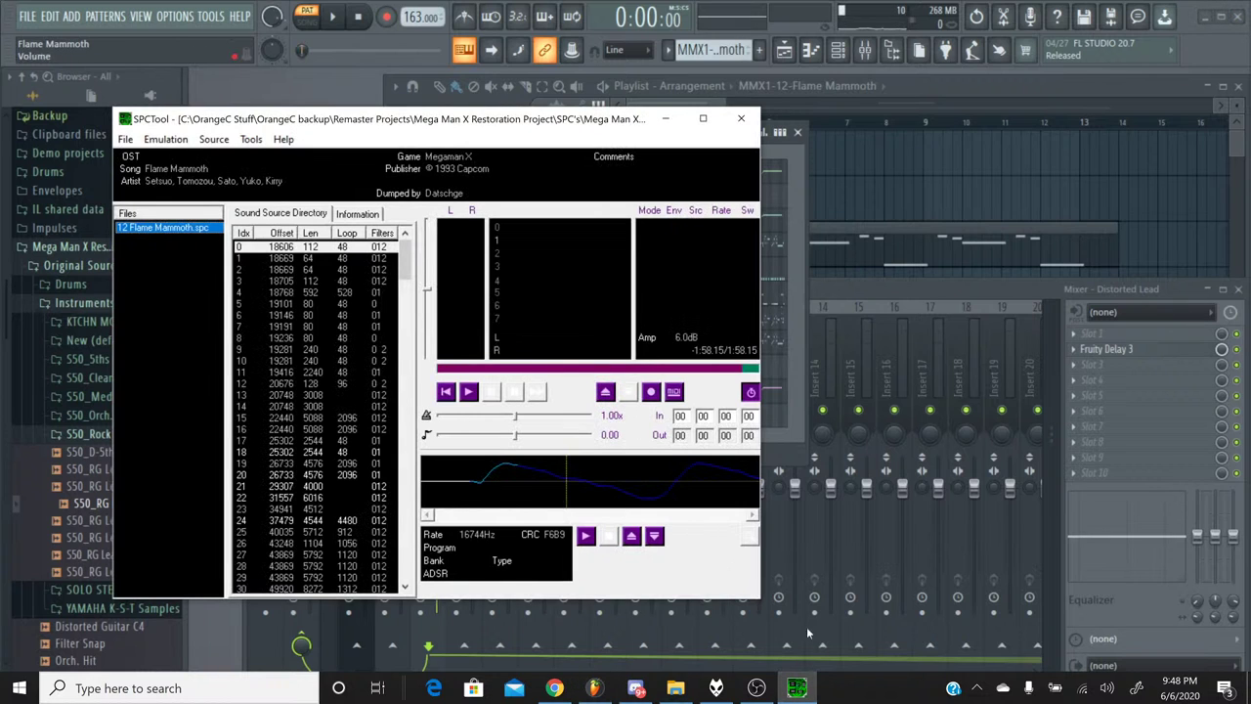
pyautogui.click(797, 687)
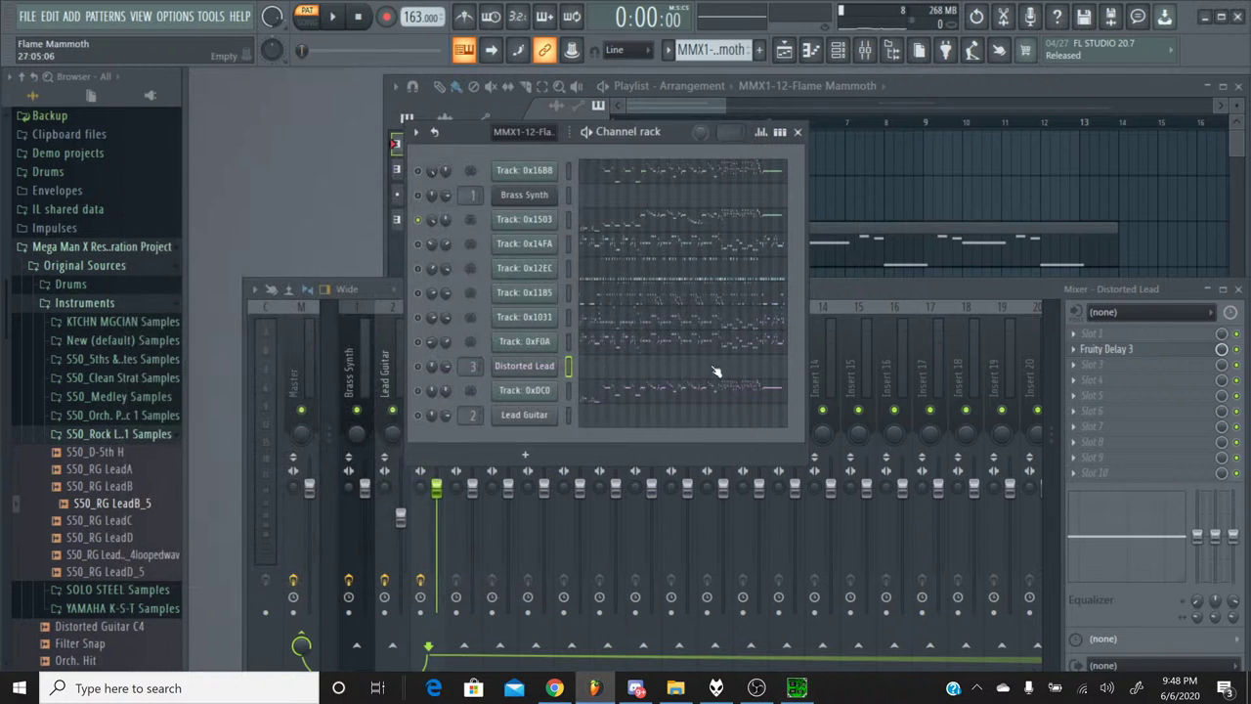
pyautogui.click(633, 229)
pyautogui.scroll(5, 696, 188)
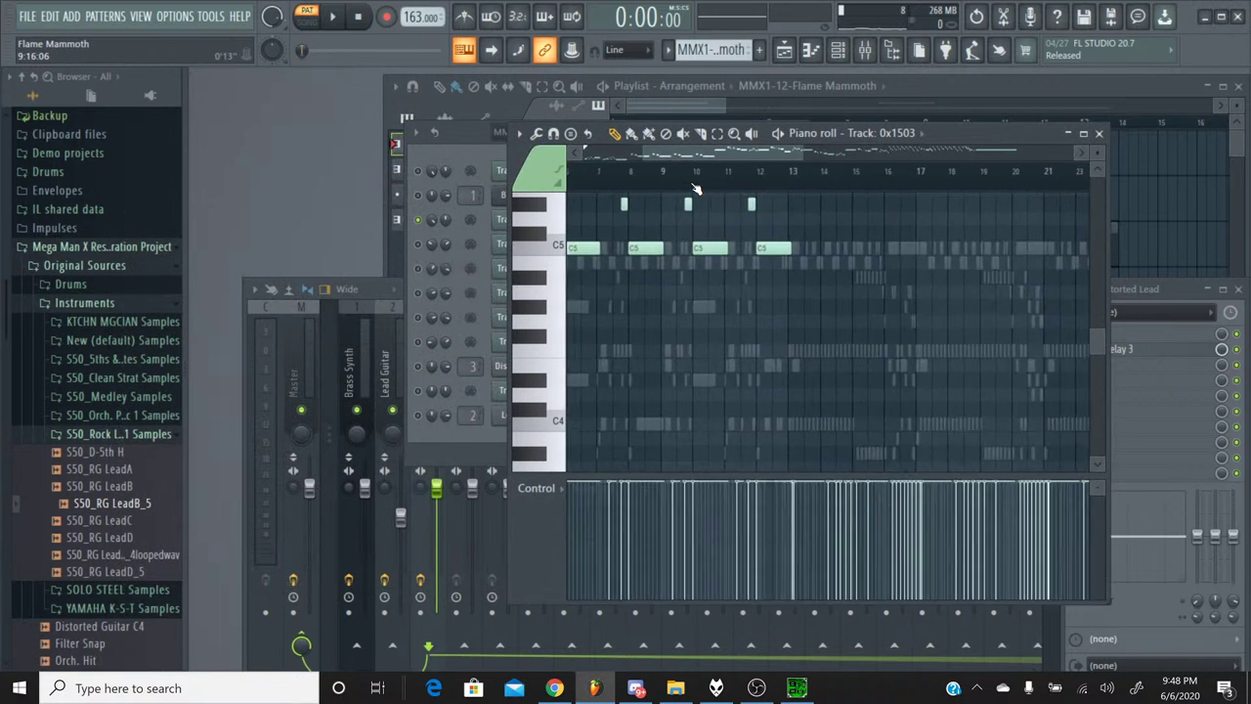
pyautogui.scroll(3, 664, 291)
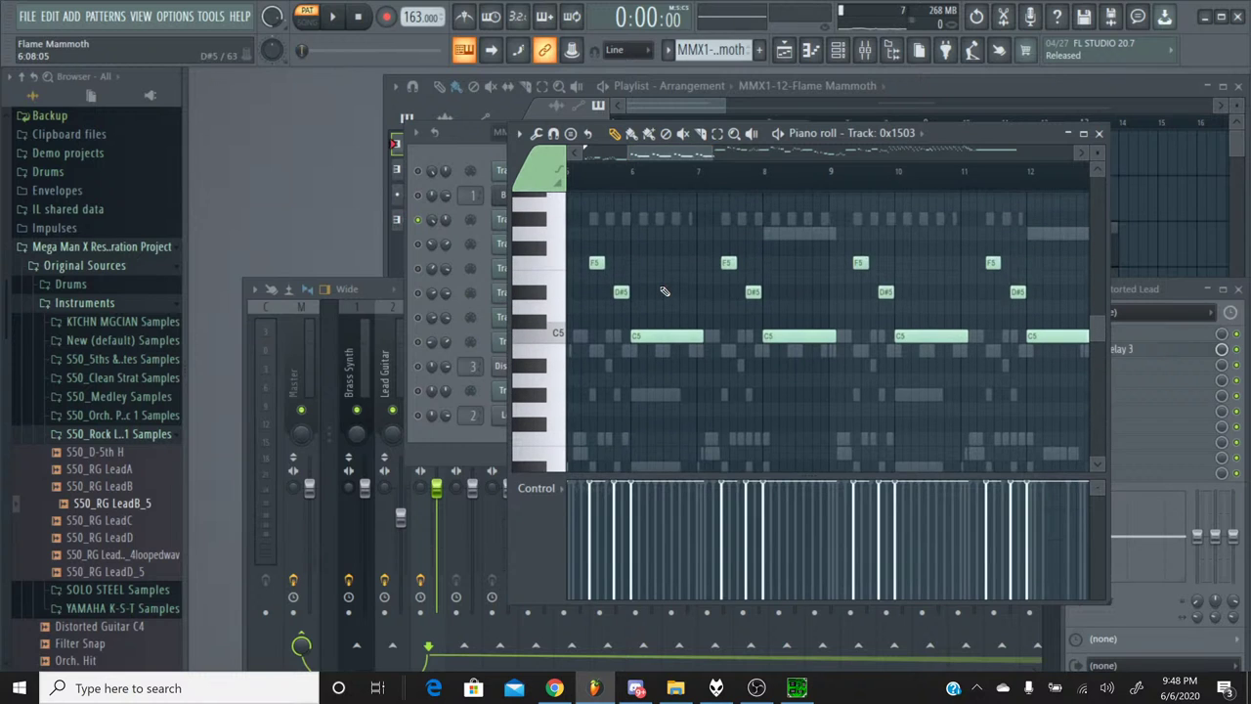
pyautogui.click(1098, 134)
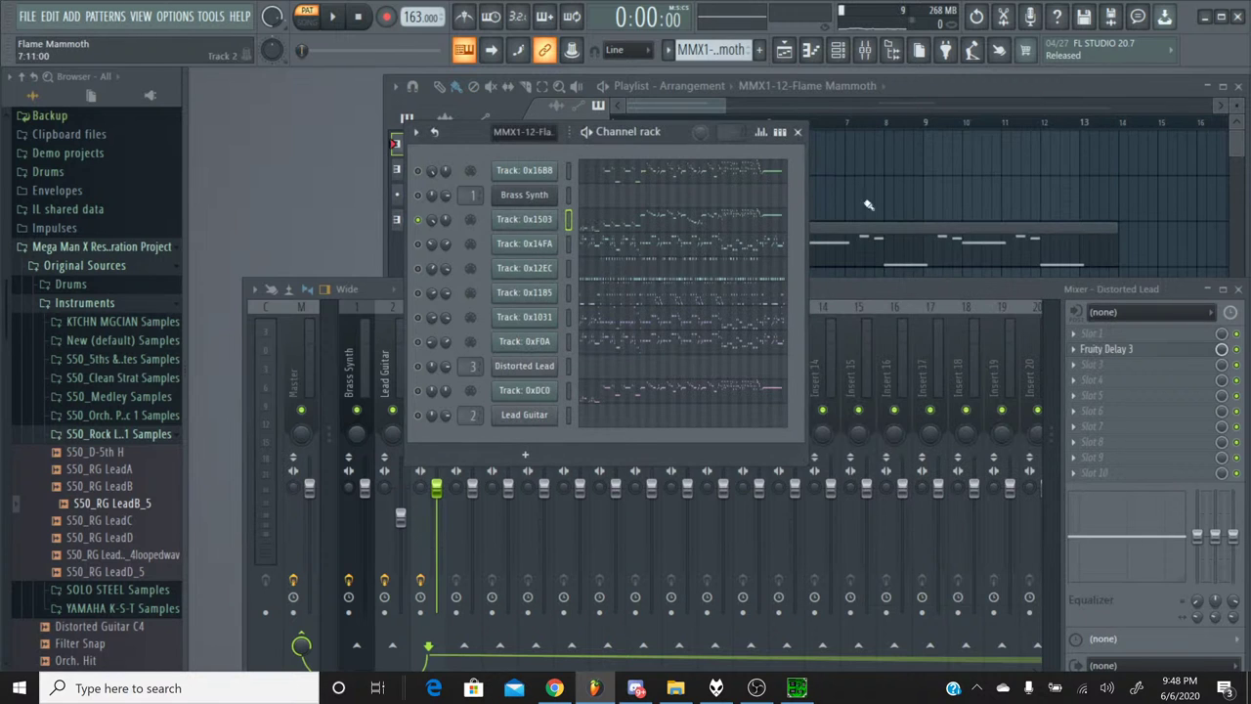
# View the Brass Melody pattern, return to MMX1-12-Flame Mammoth and inspect the channel panning events of Track: 0x16B8.
pyautogui.click(705, 49)
pyautogui.click(674, 86)
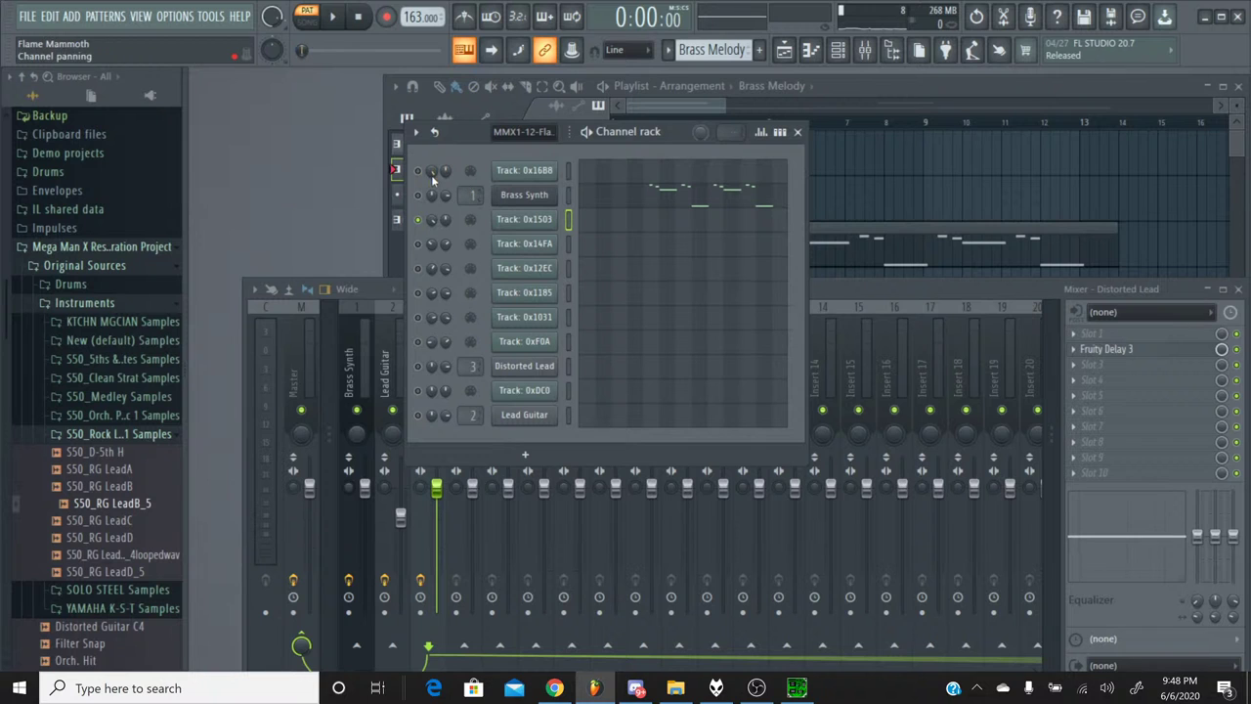
pyautogui.click(709, 50)
pyautogui.click(684, 72)
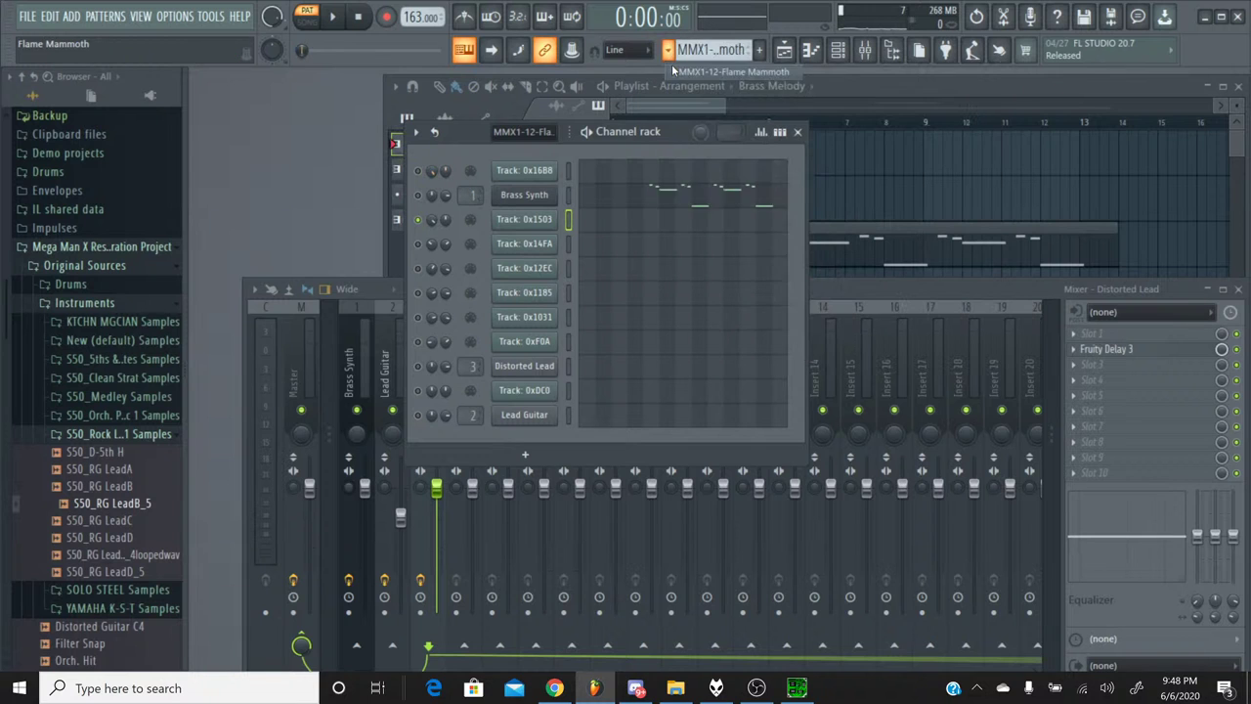
pyautogui.rightClick(430, 176)
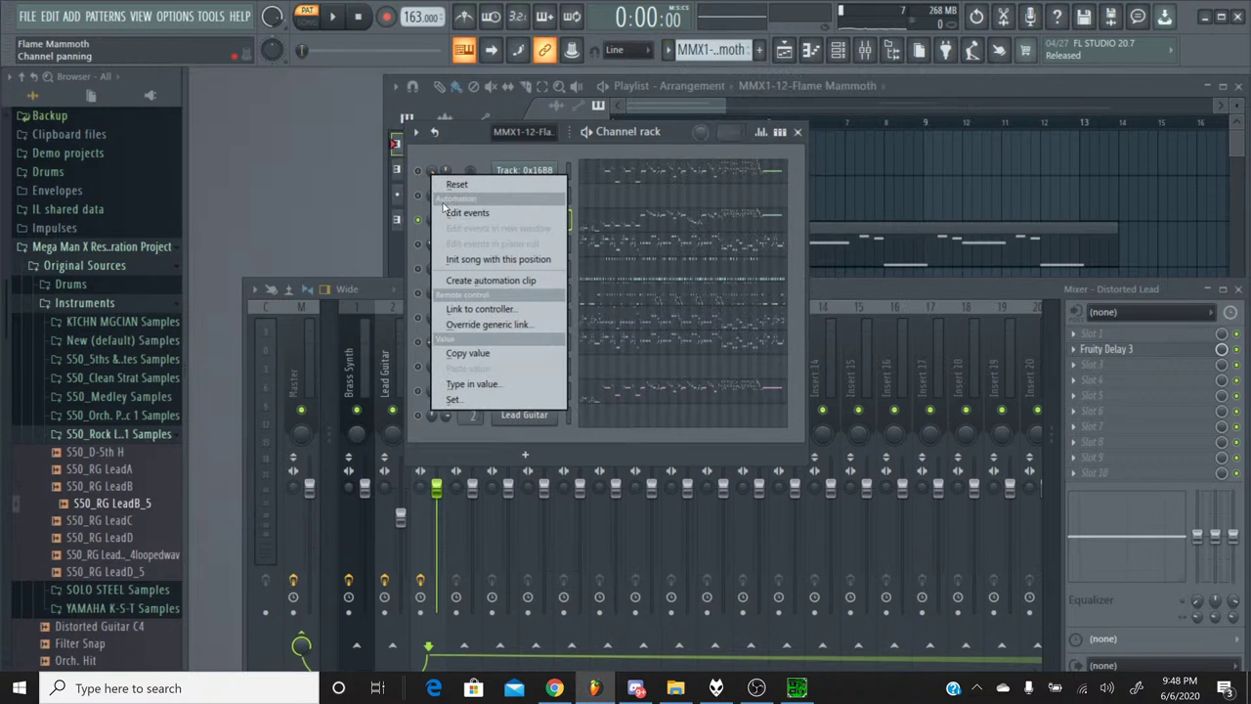
pyautogui.click(444, 212)
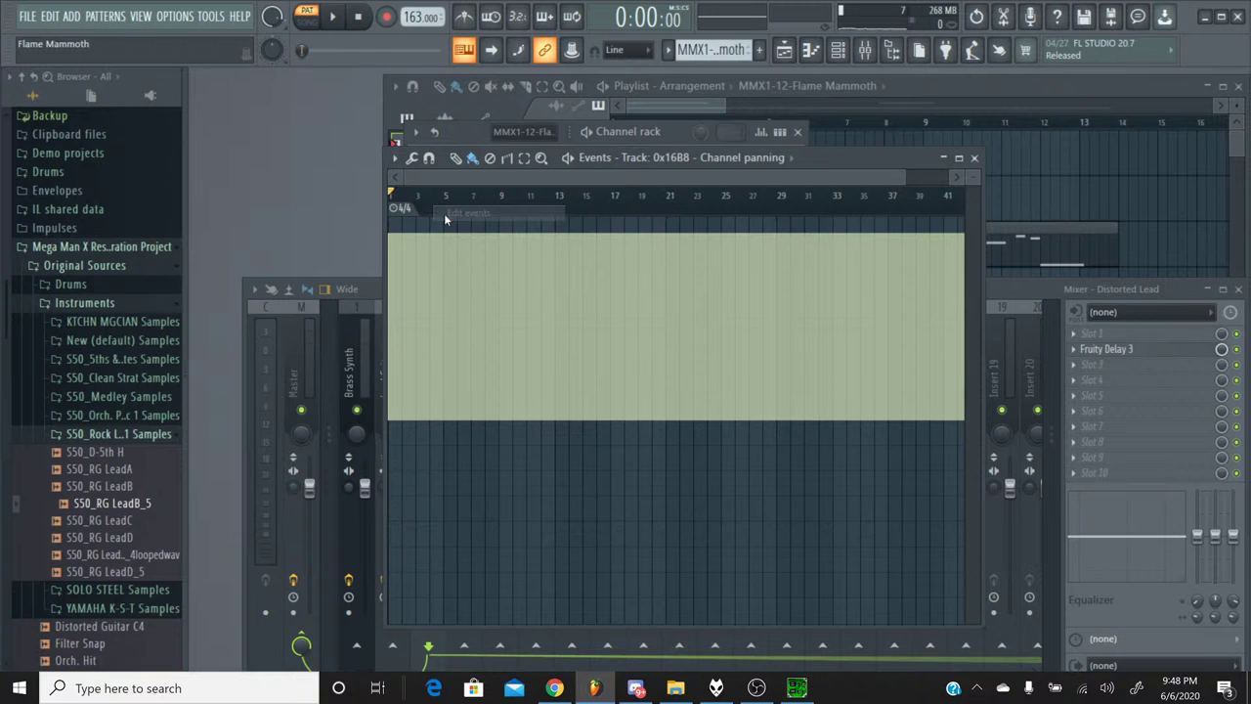
pyautogui.click(974, 159)
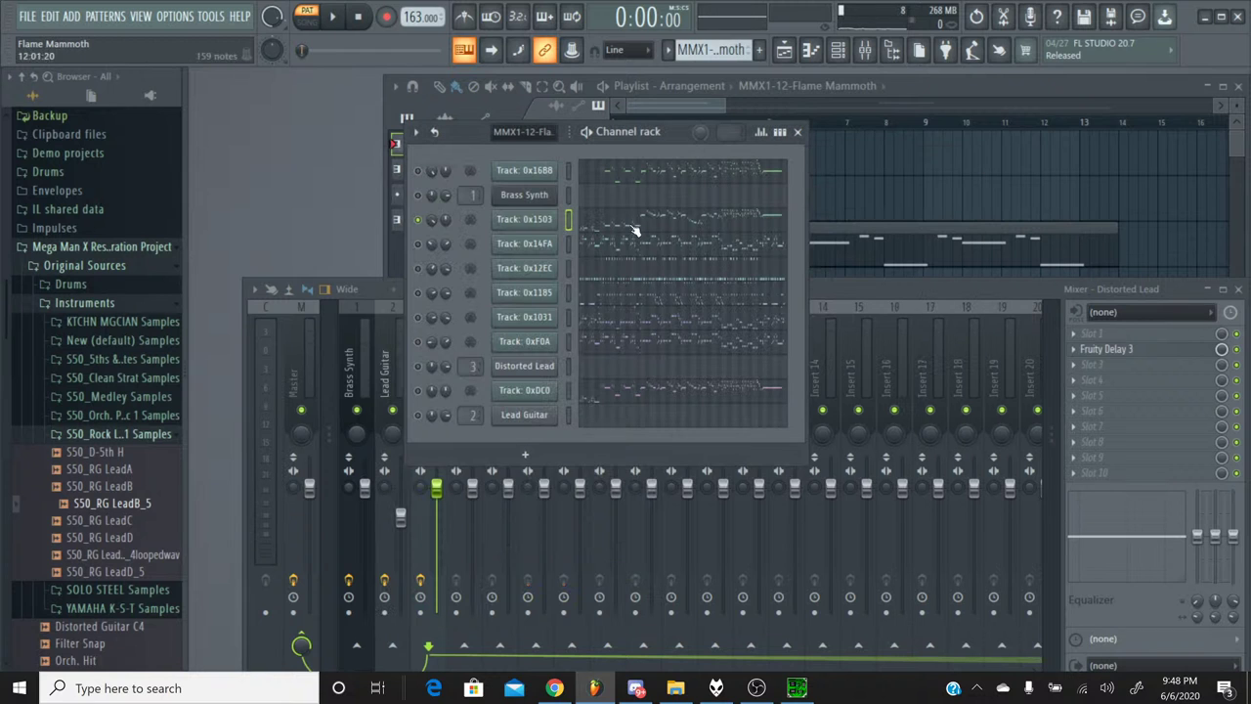
# Copy the 96% channel panning value of Track: 0x16B8 to the Brass Synth channel.
pyautogui.rightClick(433, 173)
pyautogui.click(476, 354)
pyautogui.rightClick(433, 199)
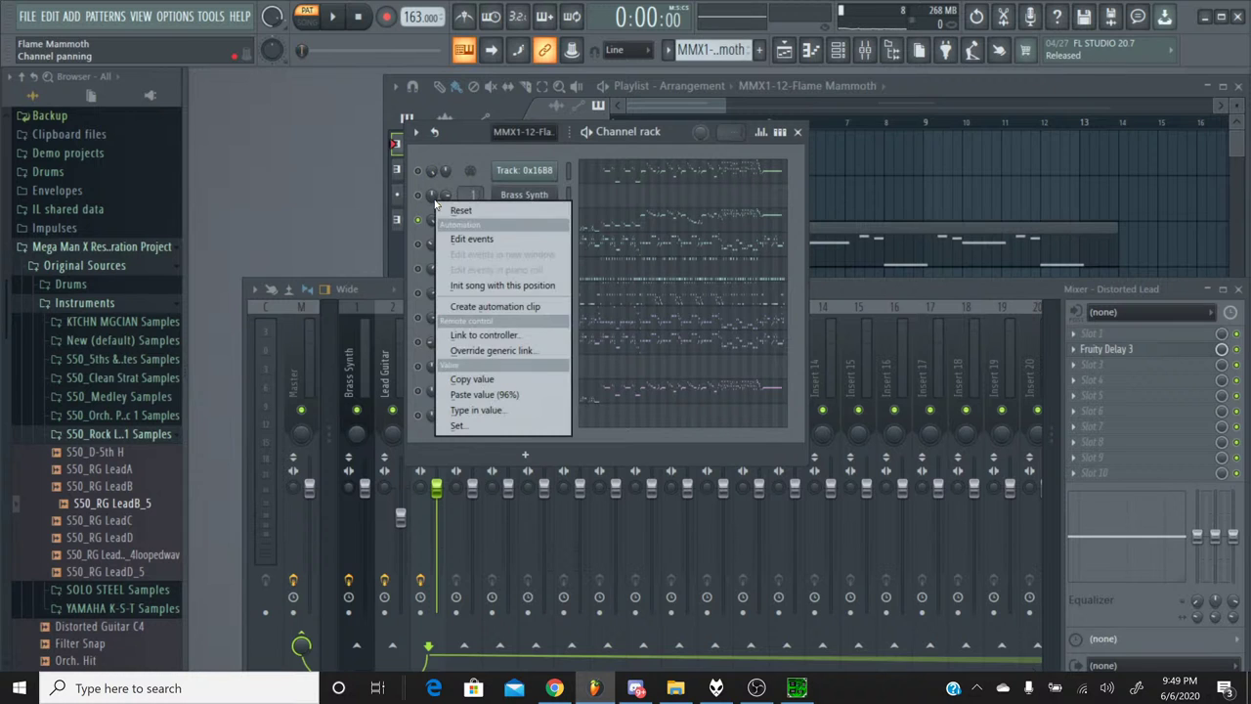
pyautogui.click(489, 396)
# Select the Brass Melody pattern, unmute the Brass Synth channel and play the melody from a further position.
pyautogui.click(668, 51)
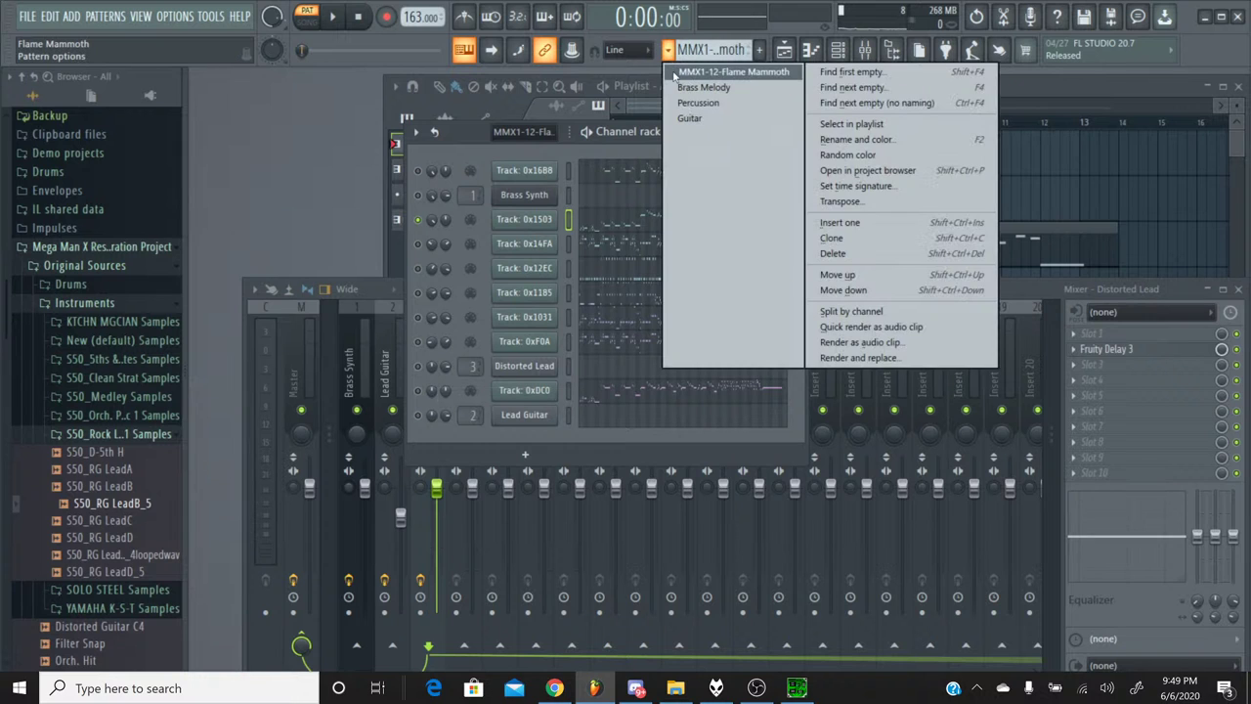
pyautogui.click(674, 87)
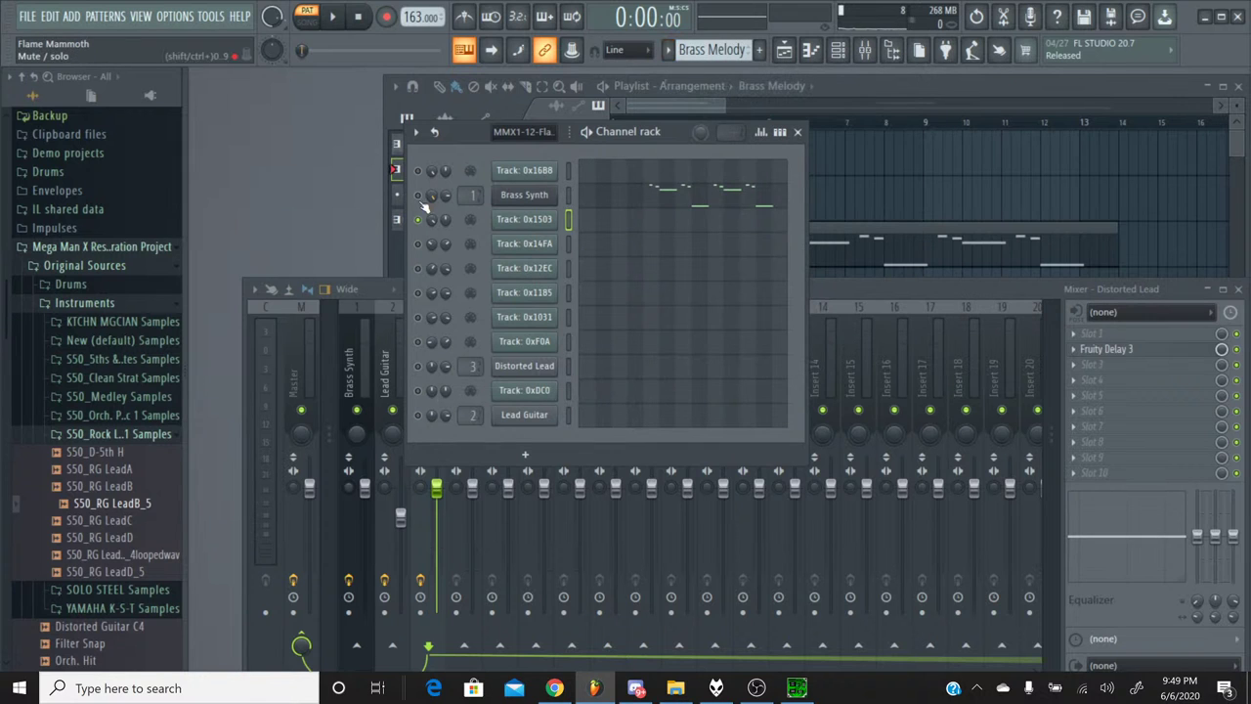
pyautogui.press('space')
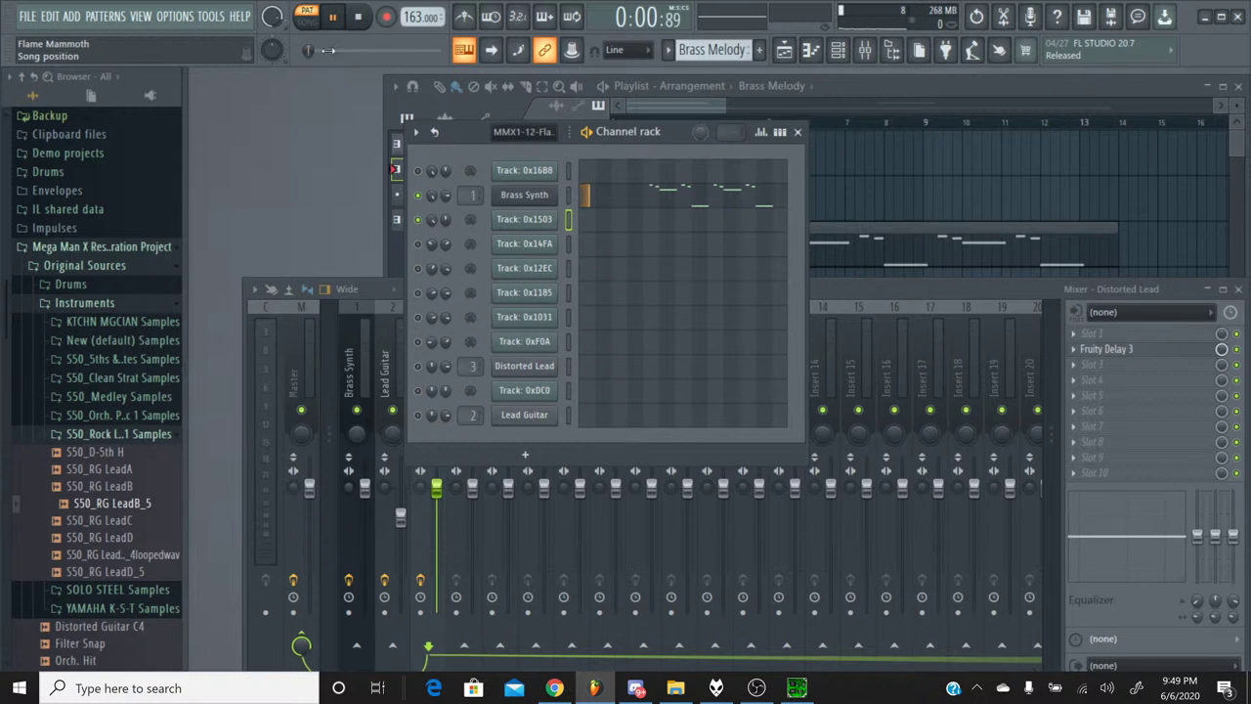
pyautogui.moveTo(339, 56); pyautogui.dragTo(357, 53)
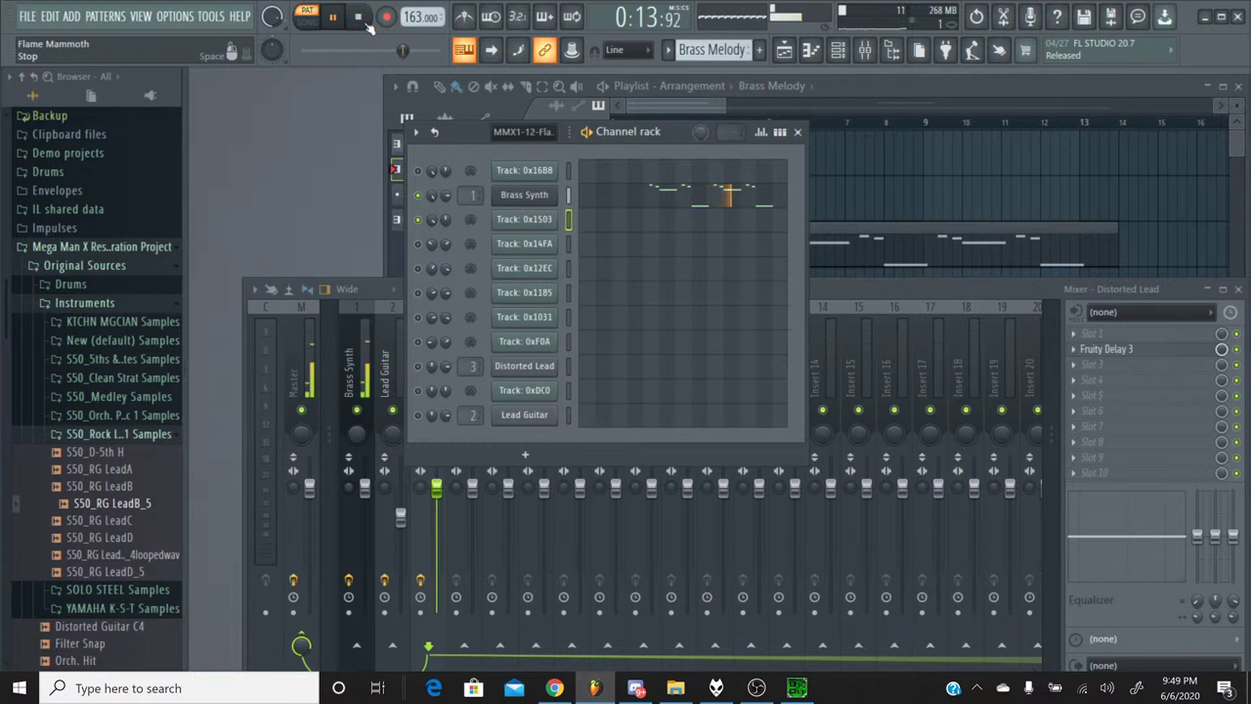
# Stop playback, return to the MMX1-12-Flame Mammoth pattern and inspect the channel panning events of Track: 0x1503.
pyautogui.press('space')
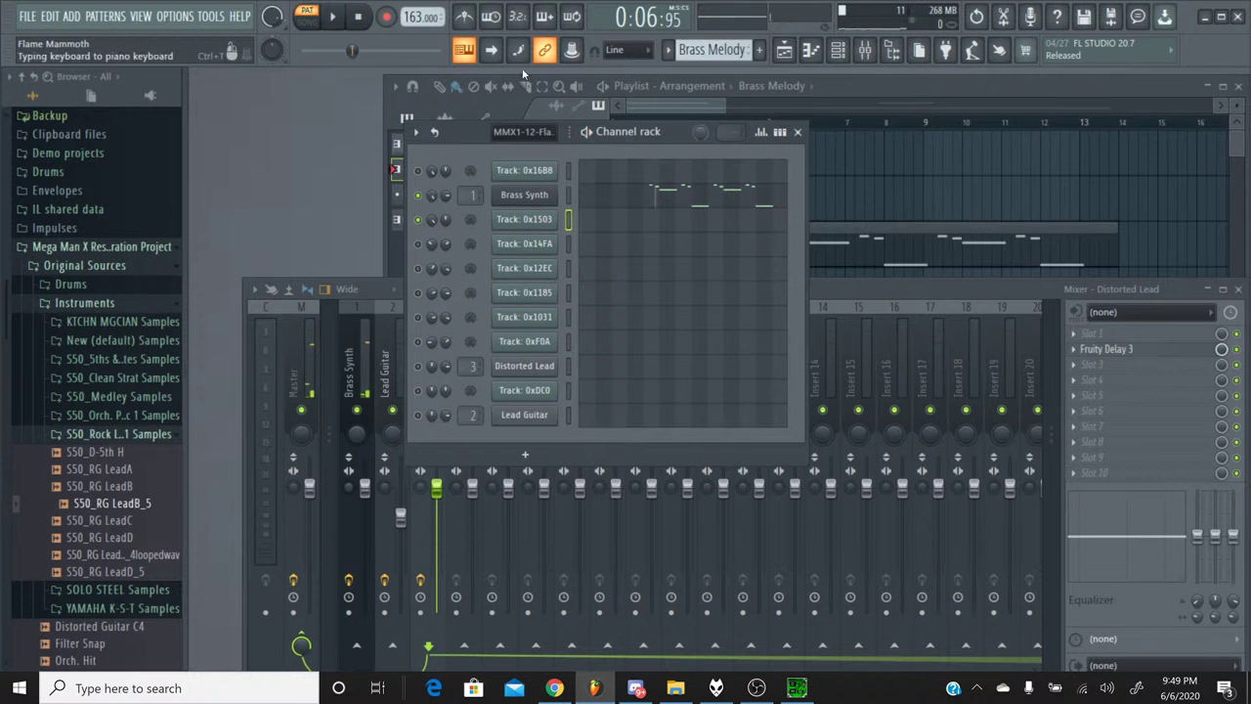
pyautogui.click(679, 50)
pyautogui.click(688, 66)
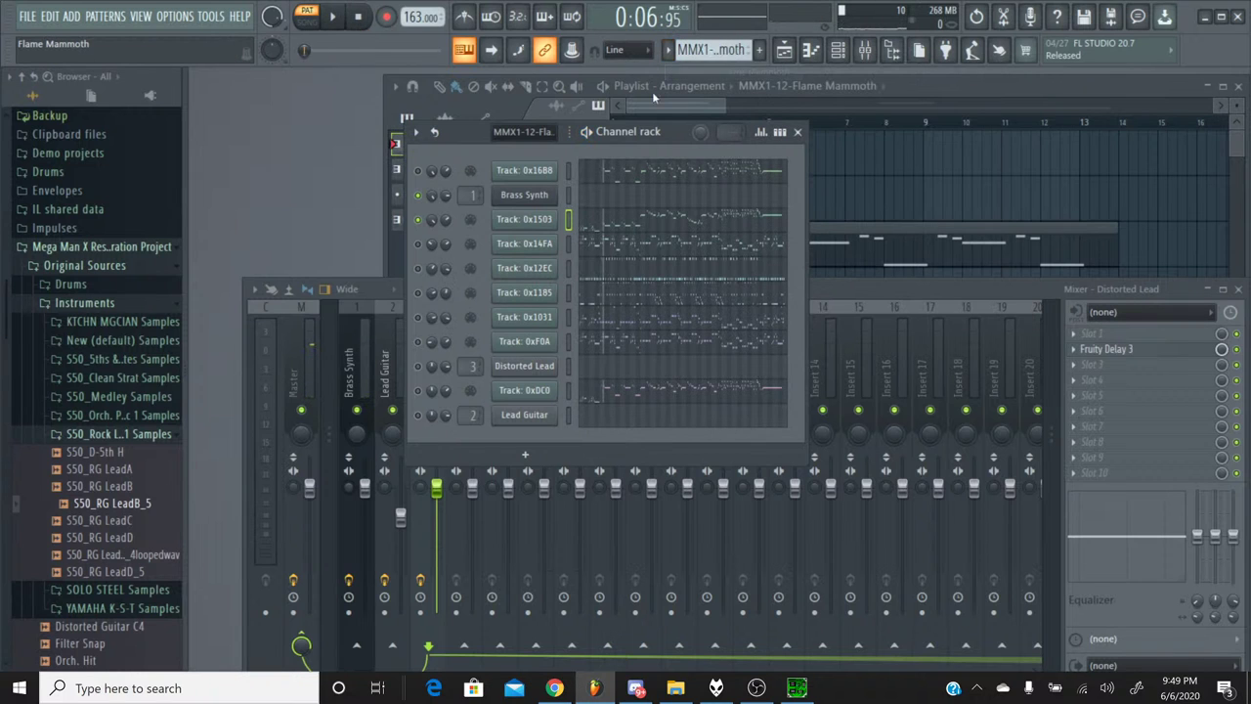
pyautogui.rightClick(434, 224)
pyautogui.click(477, 260)
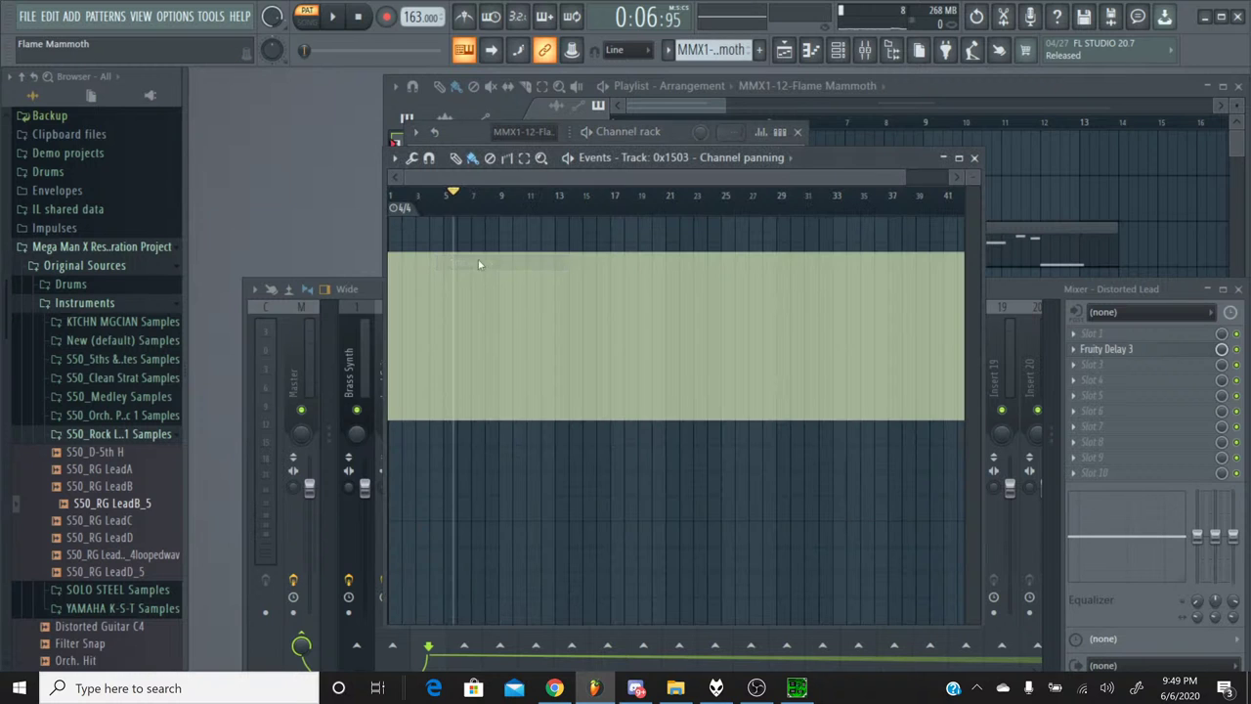
pyautogui.click(974, 159)
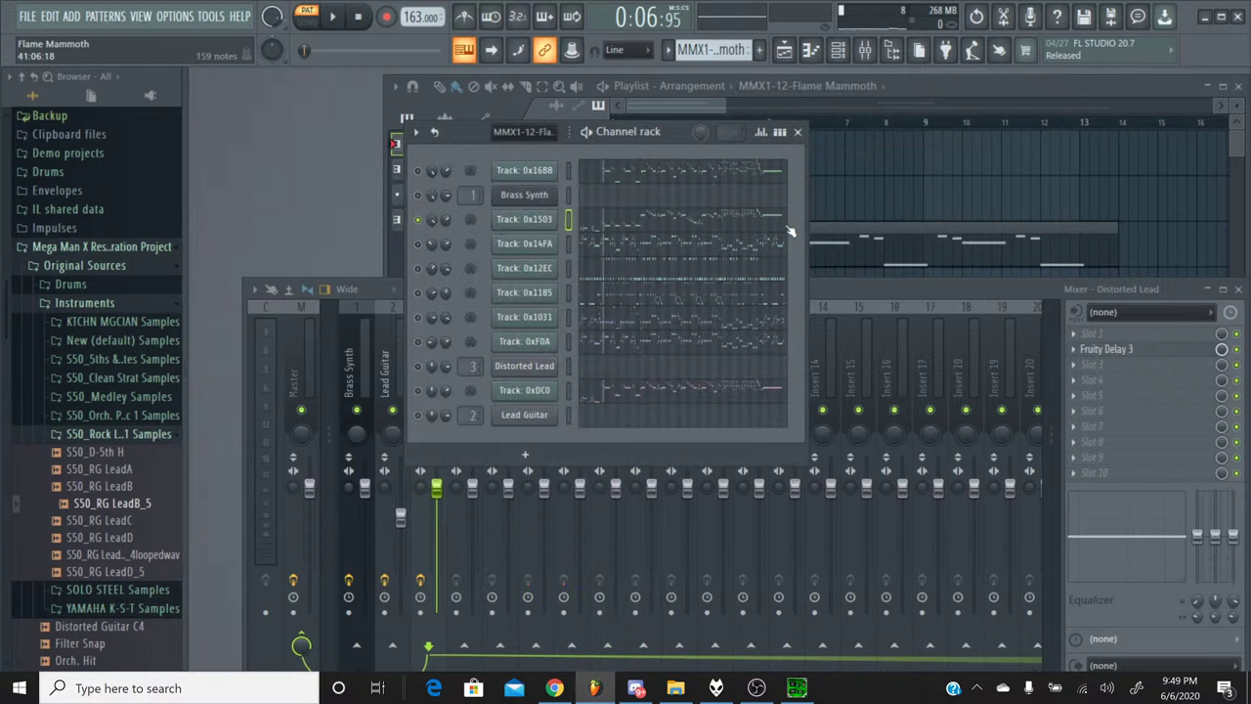
# Select the repeating F5, D#5 and C5 notes between bars 5 and 13 in the Track: 0x1503 piano roll.
pyautogui.click(647, 228)
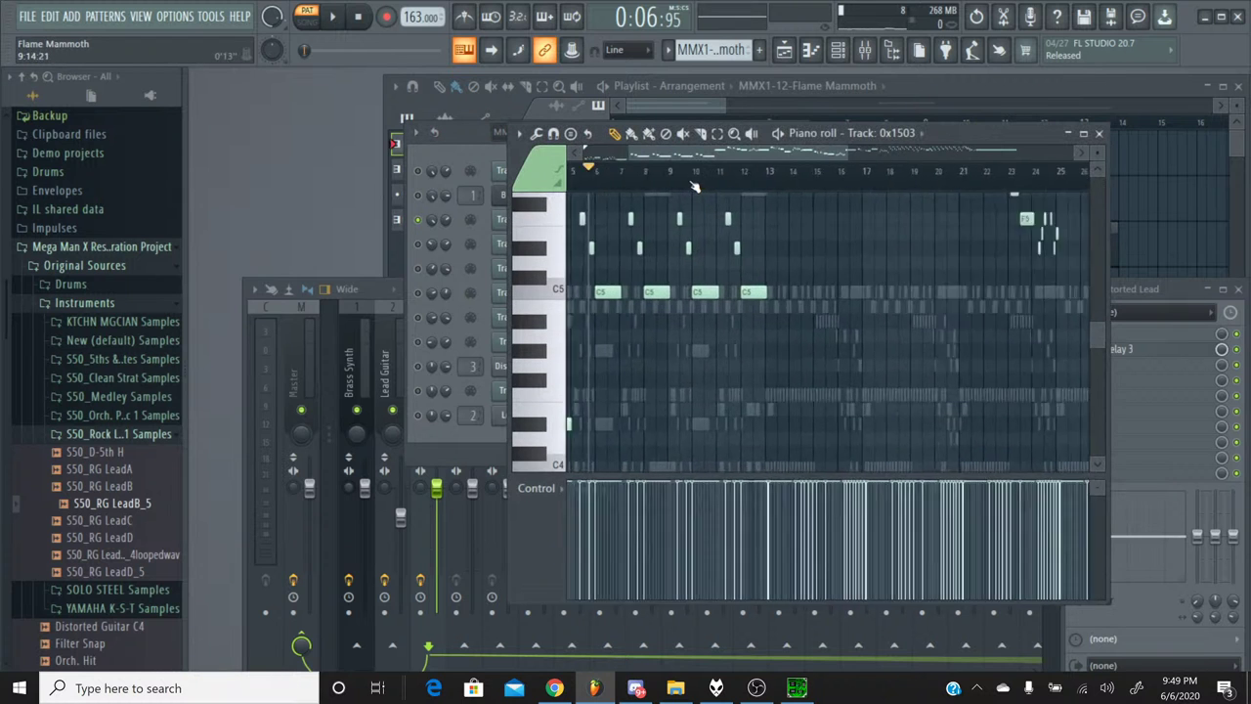
pyautogui.moveTo(698, 174); pyautogui.dragTo(663, 159)
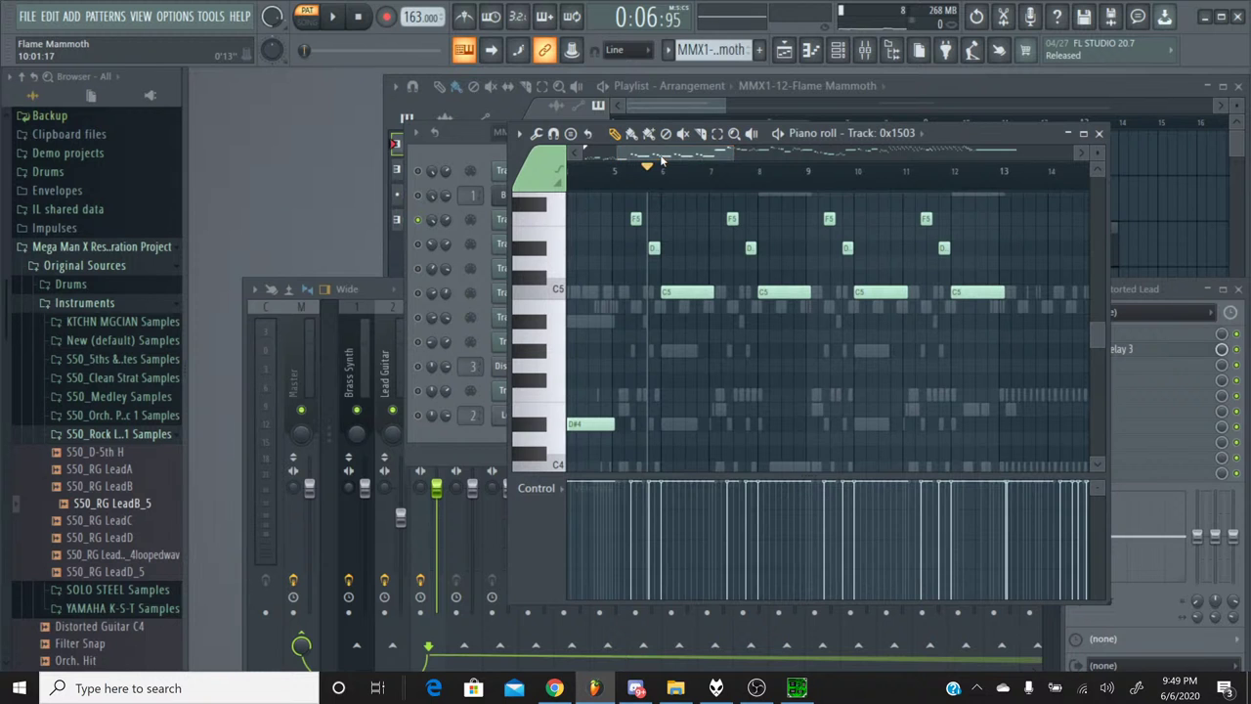
pyautogui.scroll(5, 665, 191)
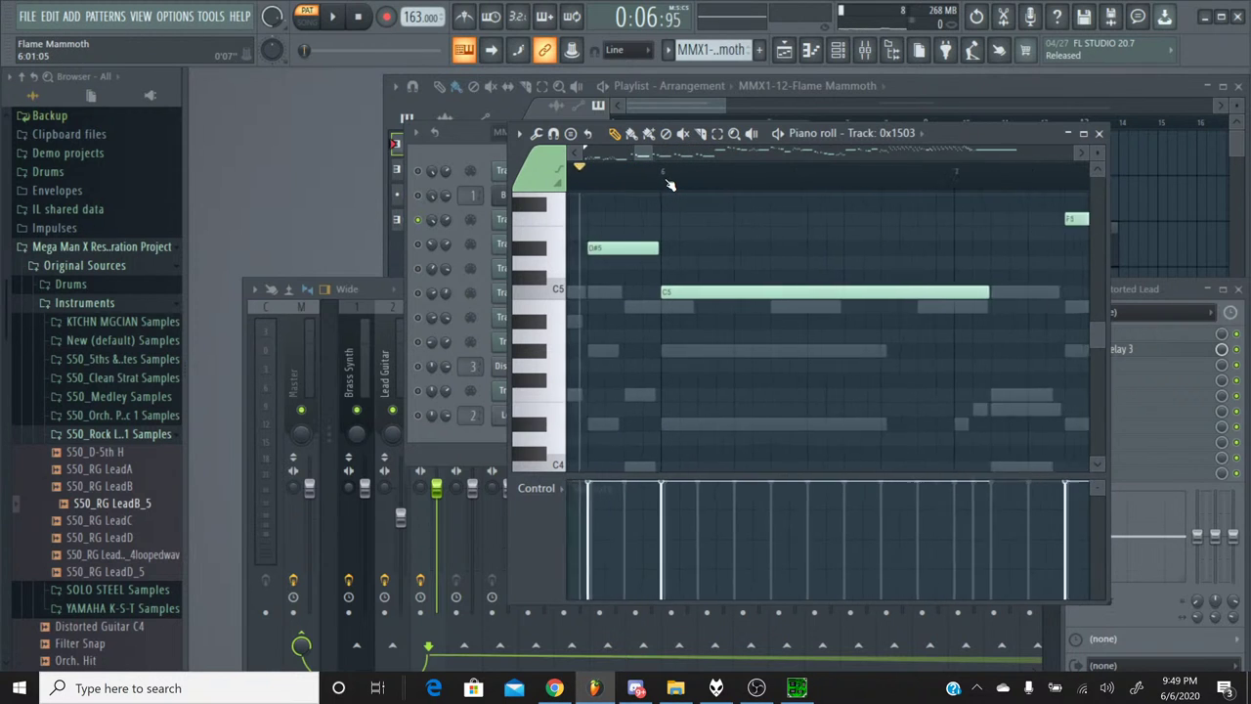
pyautogui.scroll(-3, 670, 184)
pyautogui.scroll(-2, 670, 184)
pyautogui.scroll(3, 674, 318)
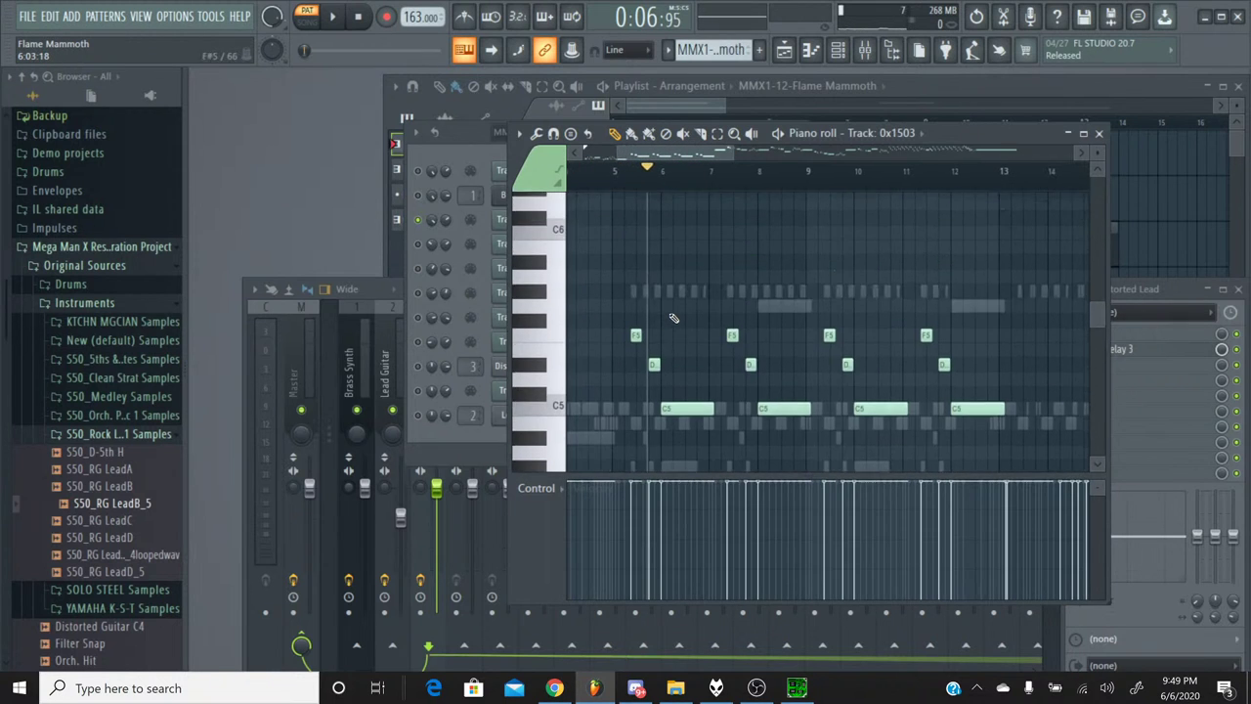
pyautogui.scroll(-3, 704, 273)
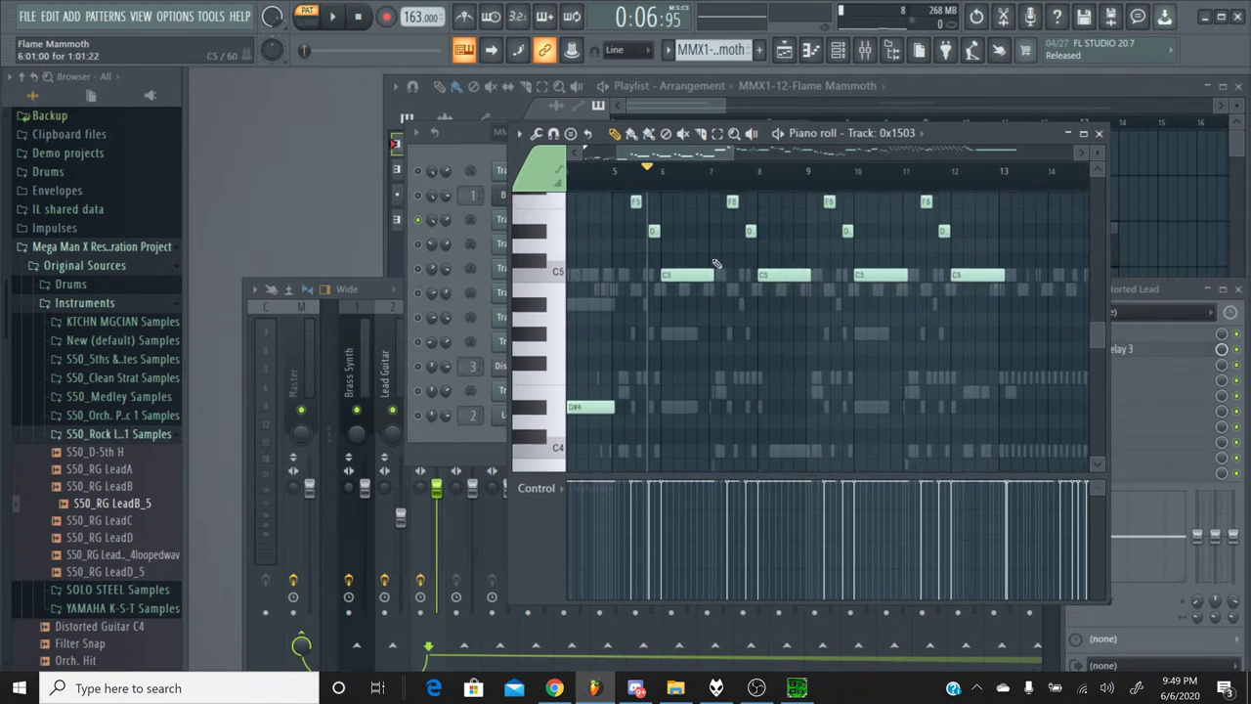
pyautogui.click(717, 133)
pyautogui.scroll(3, 684, 254)
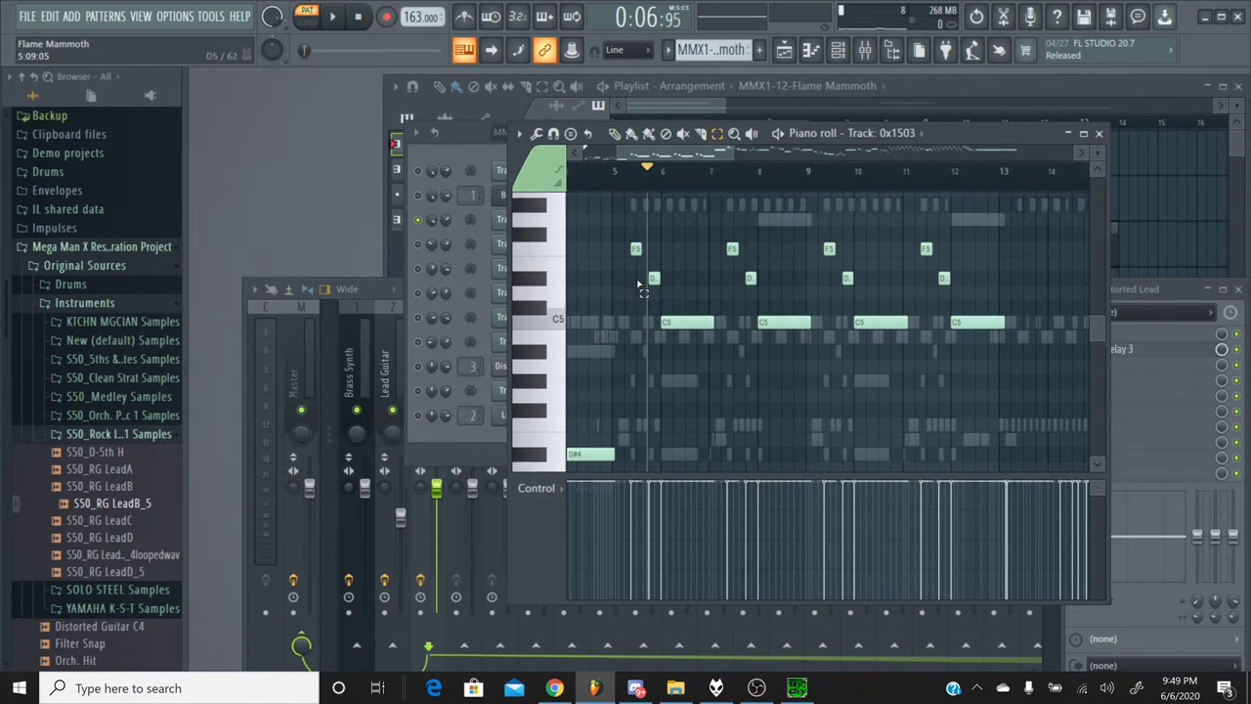
pyautogui.moveTo(614, 370); pyautogui.dragTo(644, 249)
# Examine the higher notes of Track: 0x1503 from bar 13 onward and compare them with the selected phrase.
pyautogui.scroll(10, 664, 252)
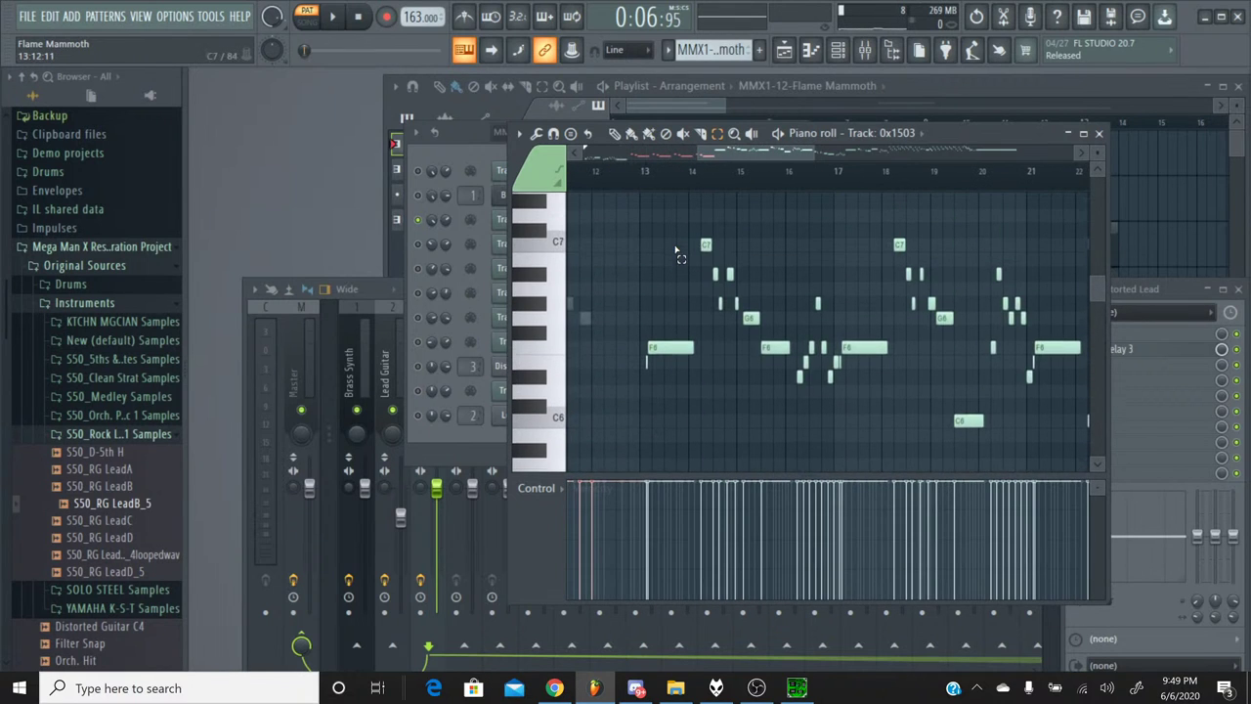
pyautogui.scroll(-2, 674, 252)
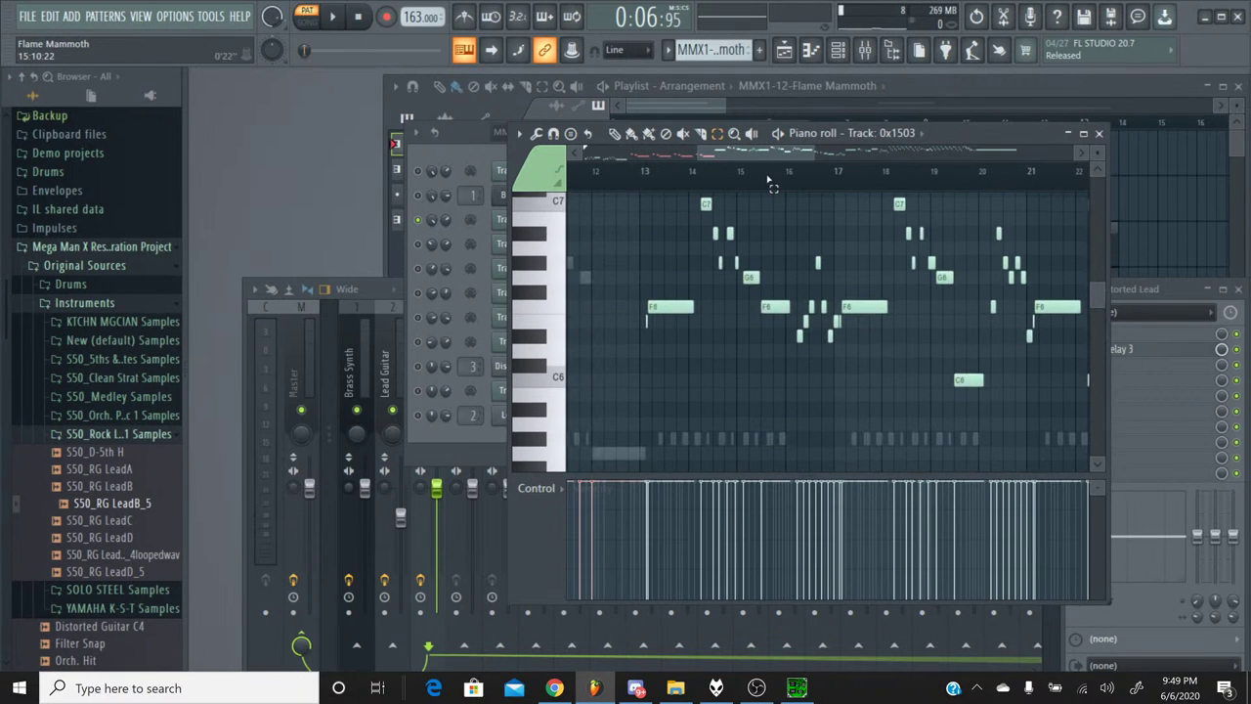
pyautogui.scroll(5, 770, 184)
pyautogui.scroll(3, 770, 183)
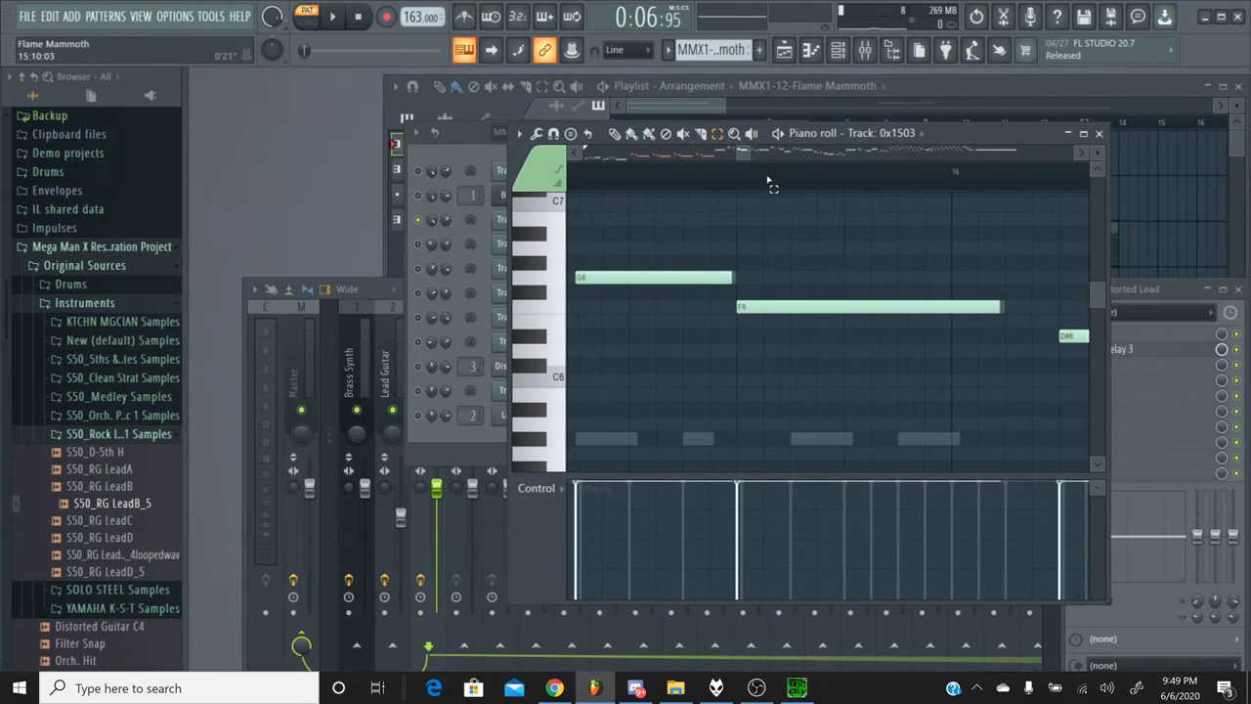
pyautogui.scroll(3, 770, 183)
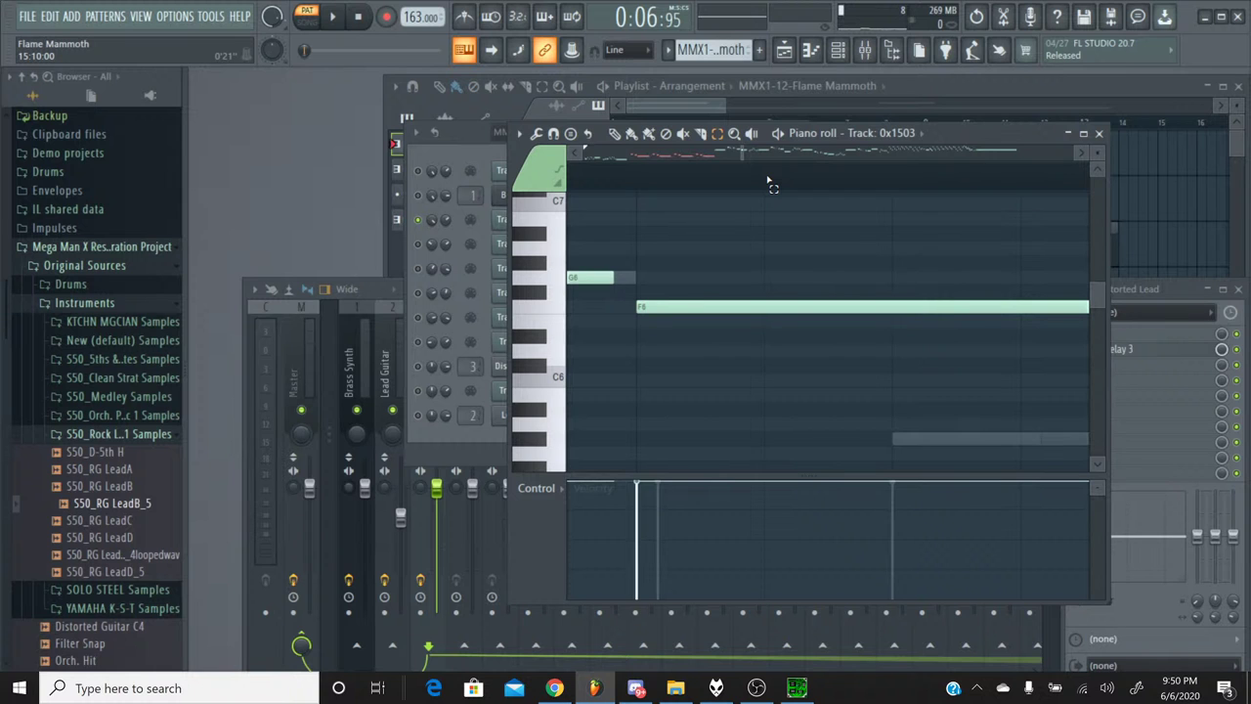
pyautogui.scroll(-6, 770, 186)
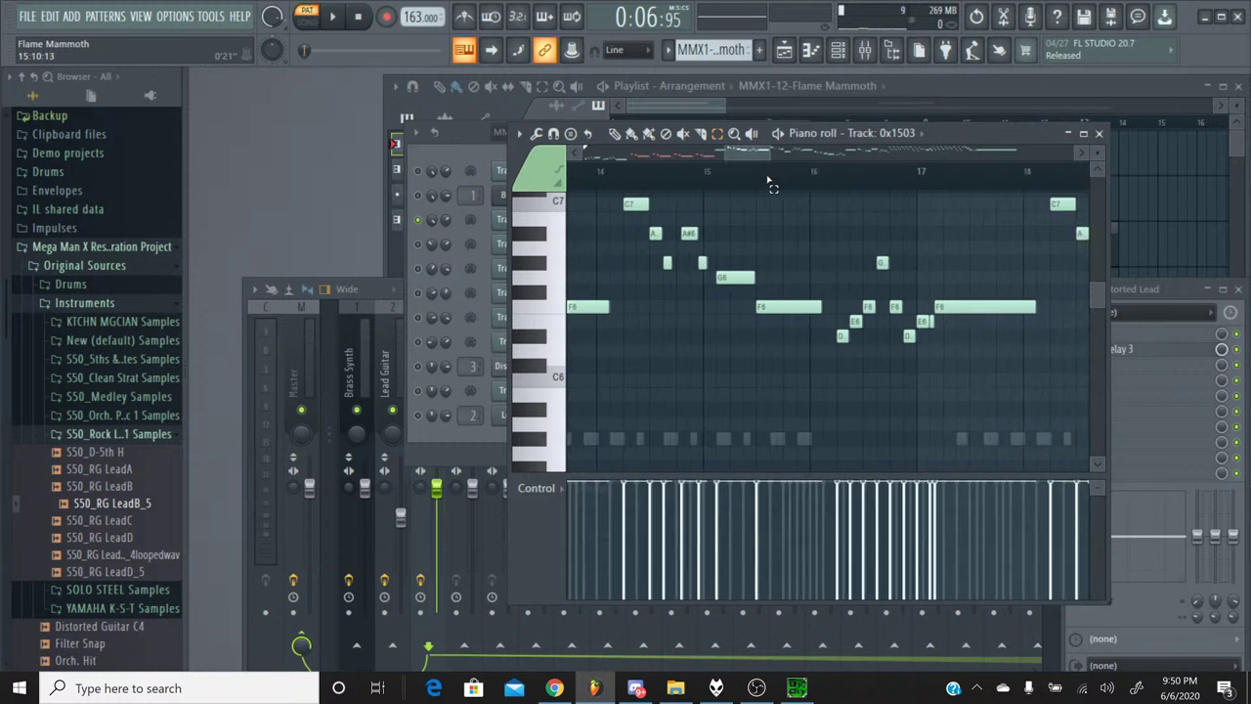
pyautogui.hscroll(-4, 760, 157)
pyautogui.scroll(4, 772, 243)
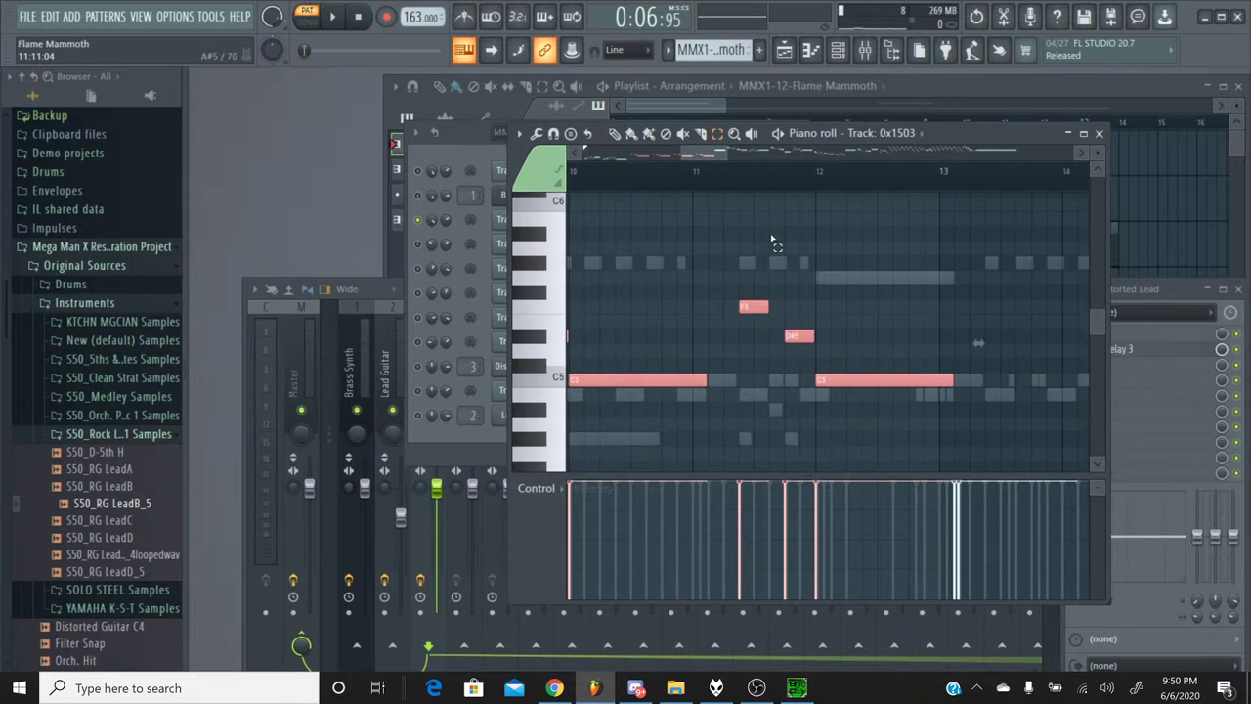
# Move the playhead to the start of the first selected F5 note in bar 5 and close the piano roll.
pyautogui.moveTo(709, 157); pyautogui.dragTo(638, 156)
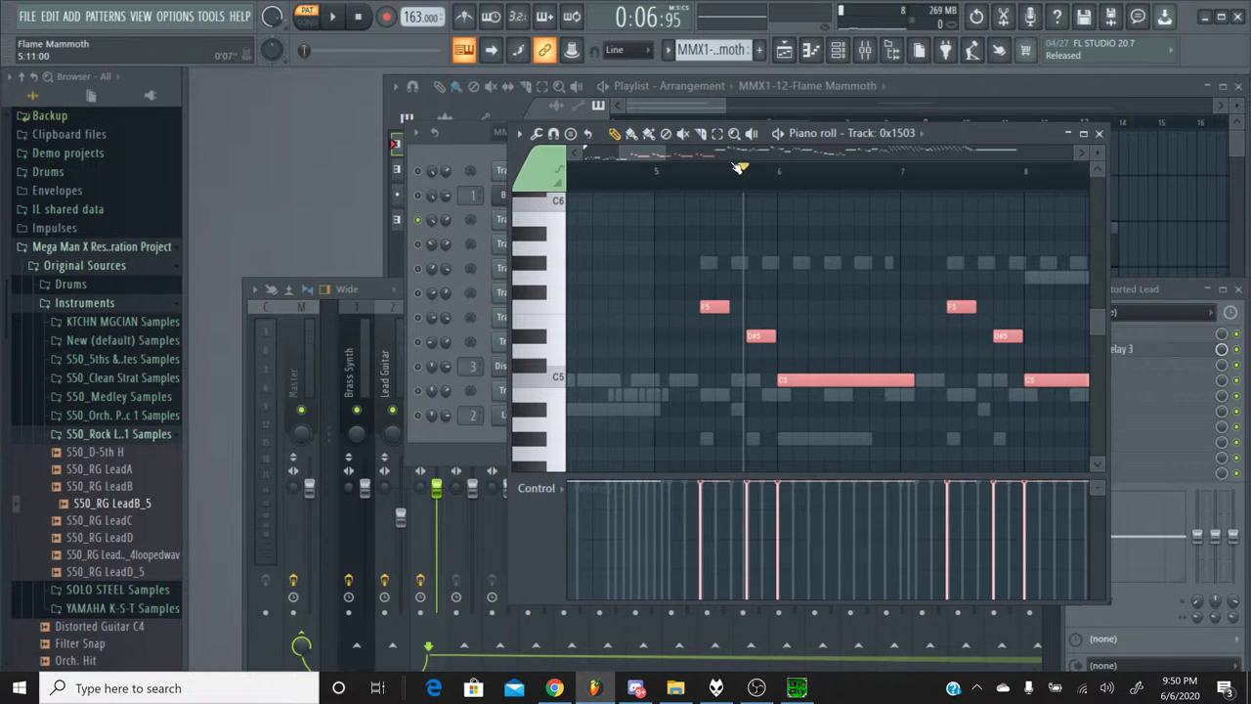
pyautogui.moveTo(745, 169); pyautogui.dragTo(711, 171)
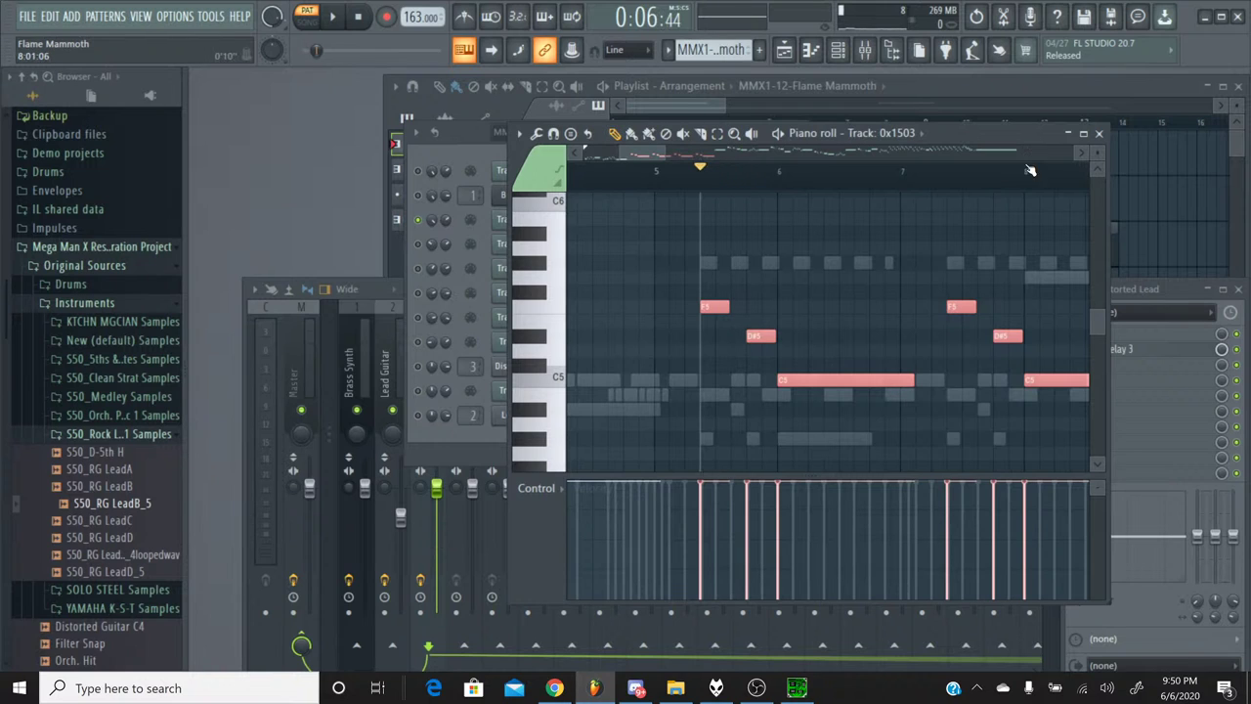
pyautogui.click(1099, 134)
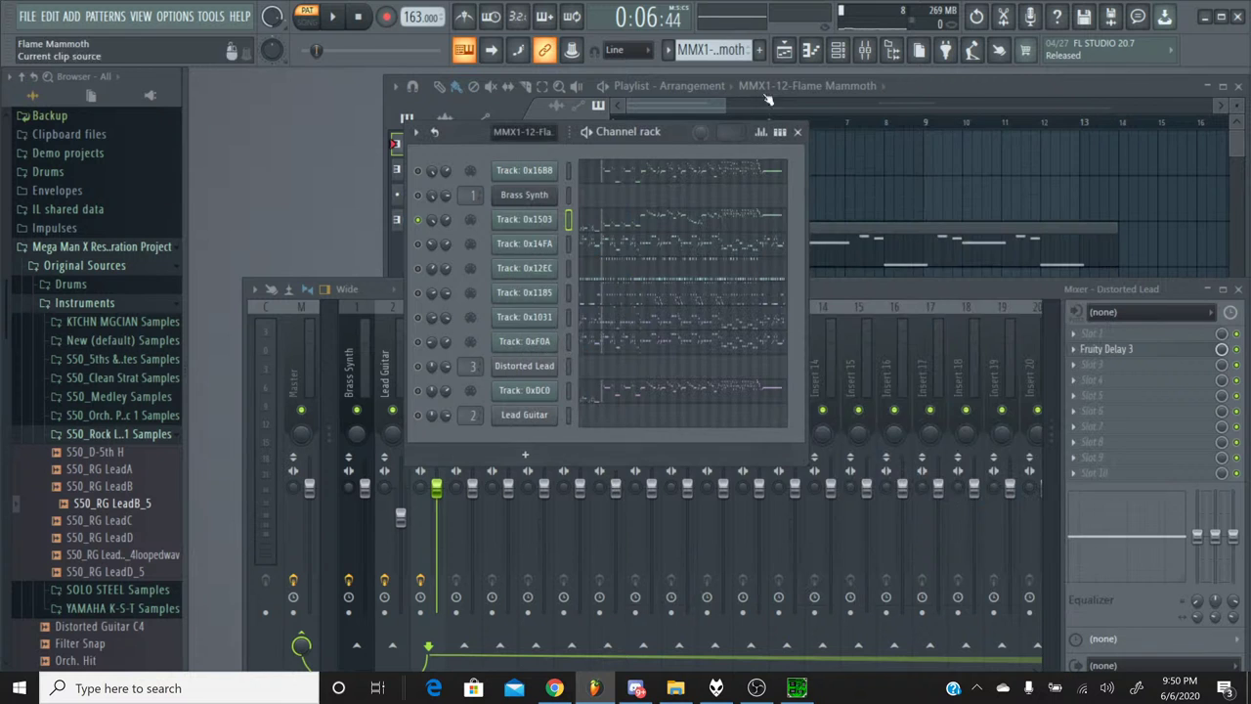
# Switch the current pattern to Brass Melody.
pyautogui.click(668, 50)
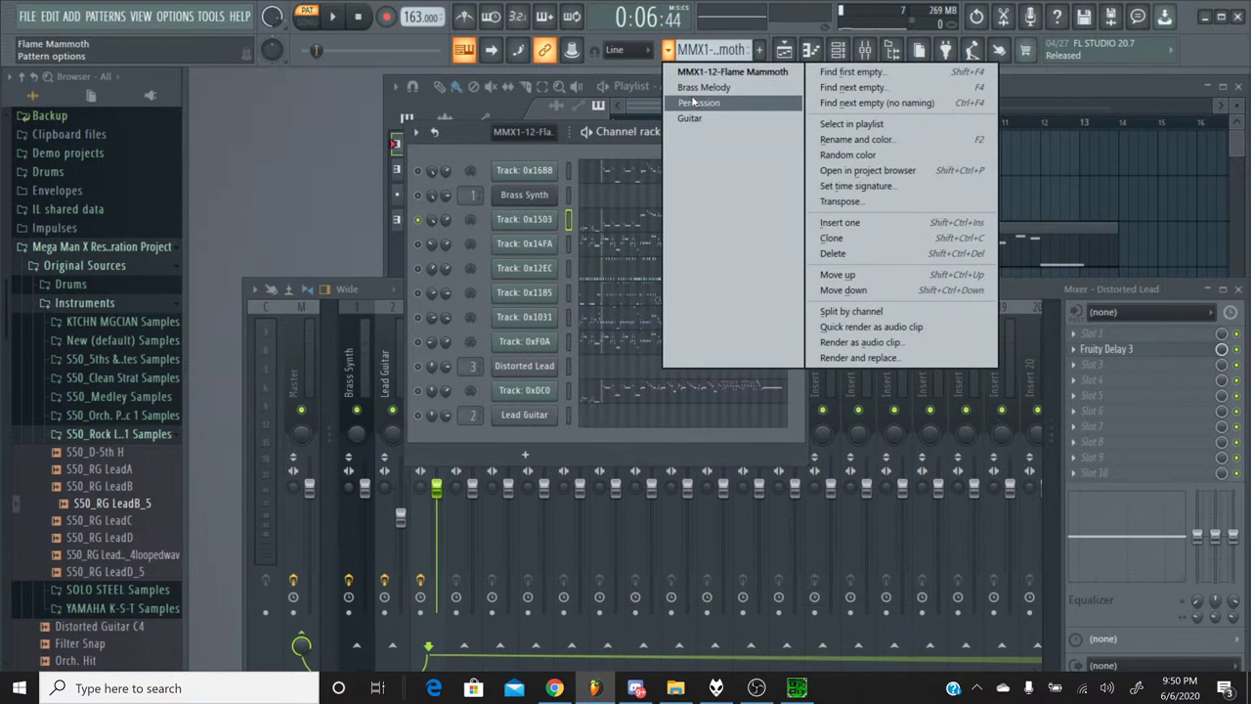
pyautogui.click(698, 103)
pyautogui.click(667, 49)
pyautogui.click(677, 88)
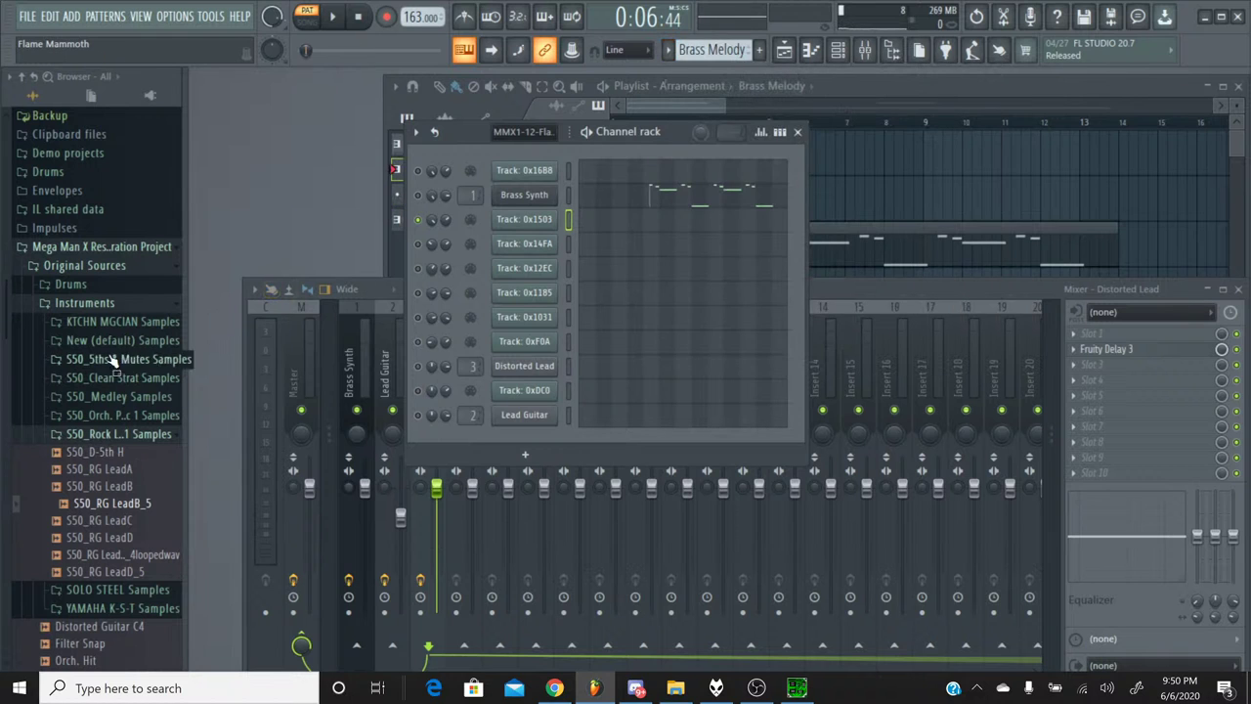
# Insert the installed VST generator M1 from the plugin database as a new channel below Track: 0x1503.
pyautogui.scroll(4, 106, 284)
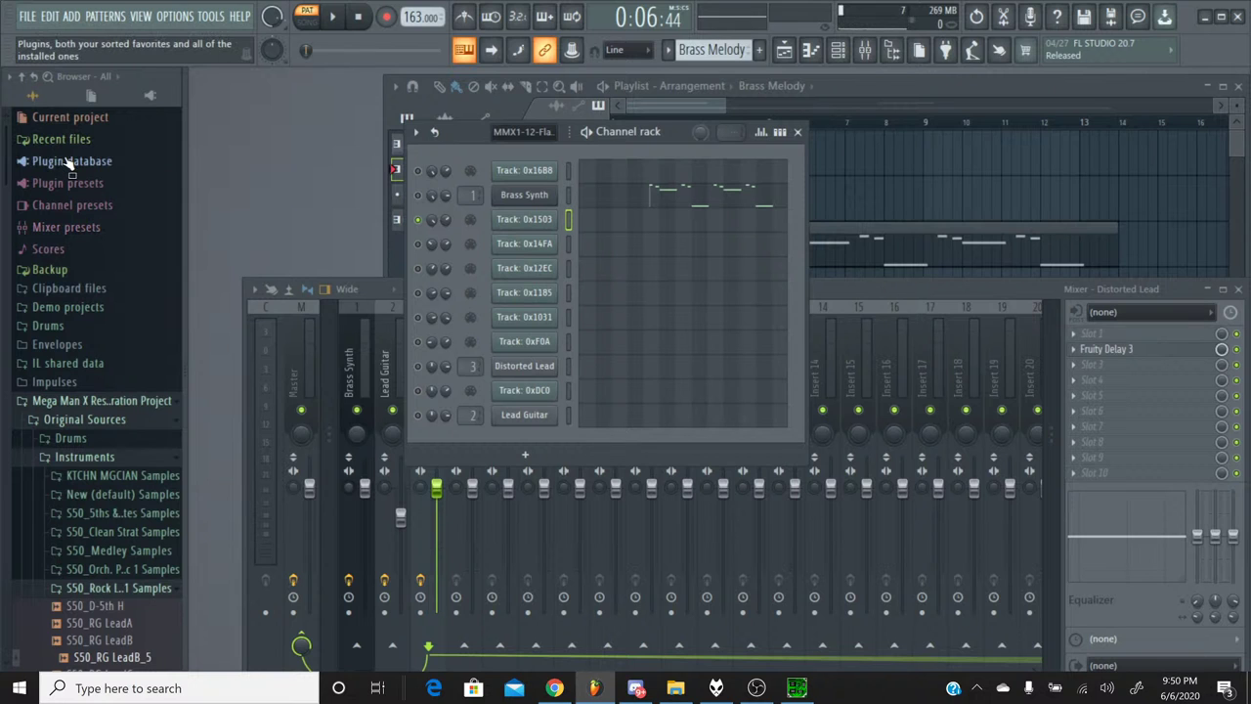
pyautogui.click(59, 161)
pyautogui.click(64, 219)
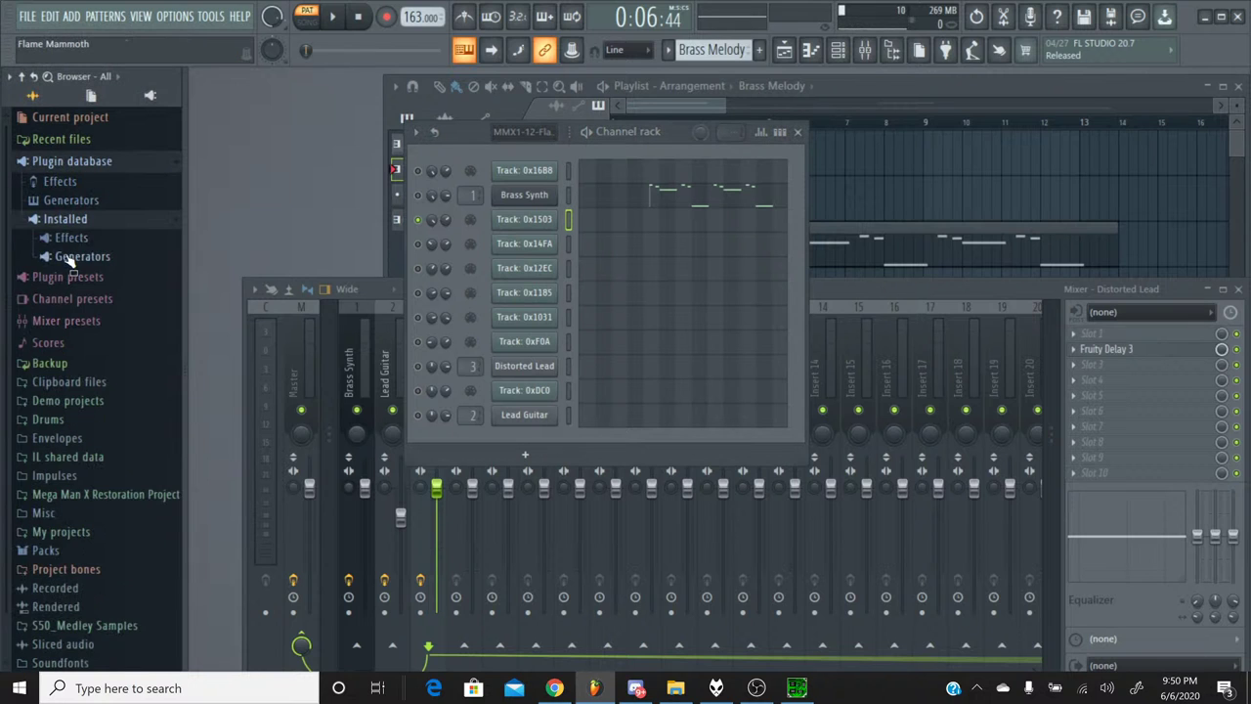
pyautogui.click(72, 256)
pyautogui.click(73, 331)
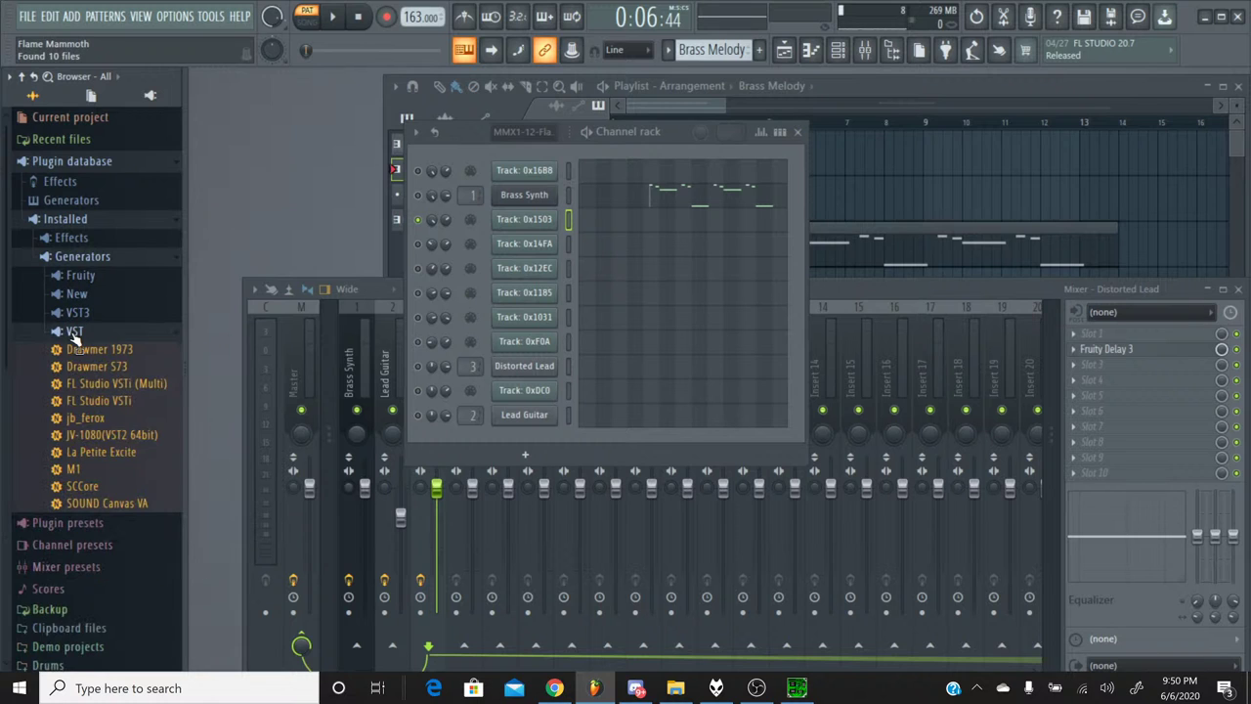
pyautogui.moveTo(74, 469); pyautogui.dragTo(532, 238)
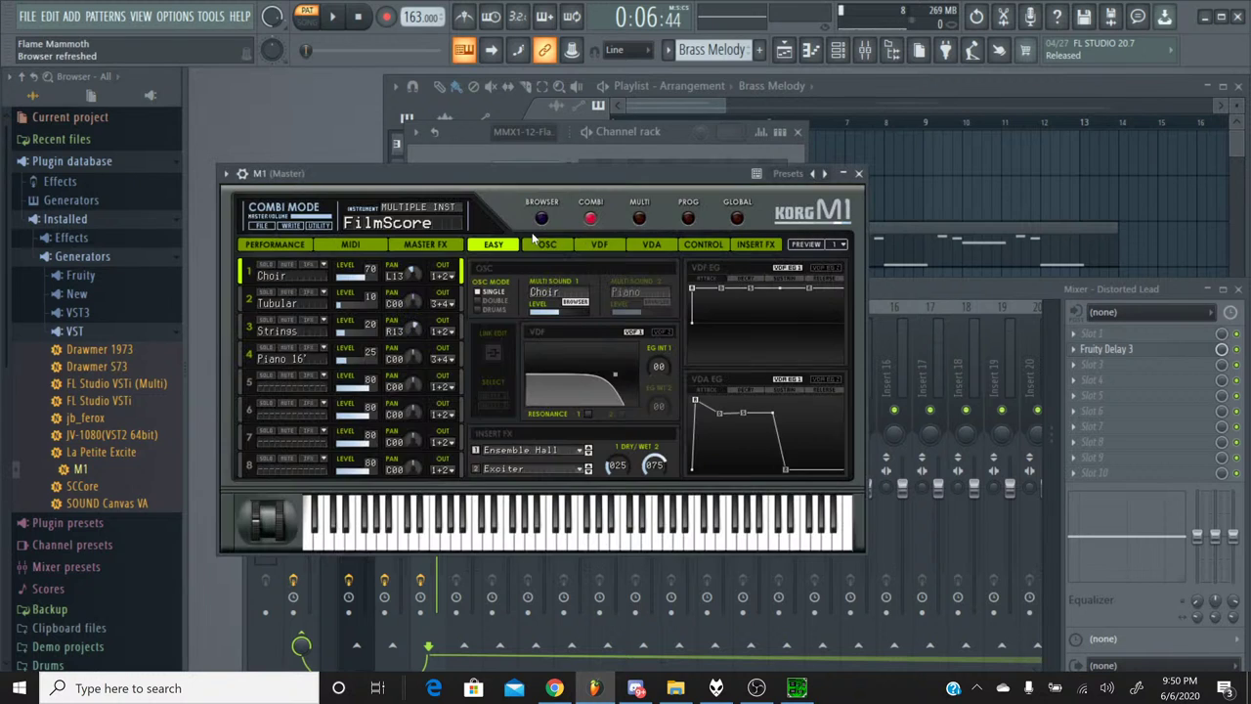
# Put the M1 in Prog mode, filter its sound browser to Brass and load the Syn Brass program.
pyautogui.click(687, 217)
pyautogui.click(544, 218)
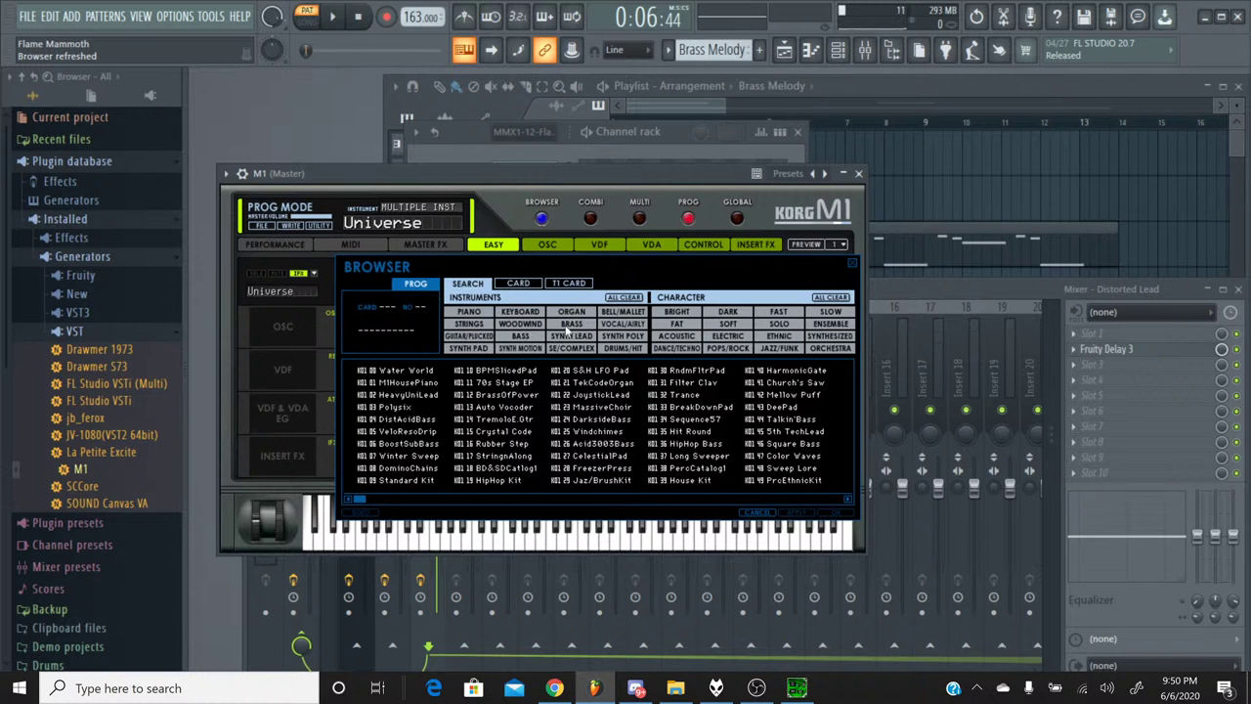
pyautogui.click(570, 323)
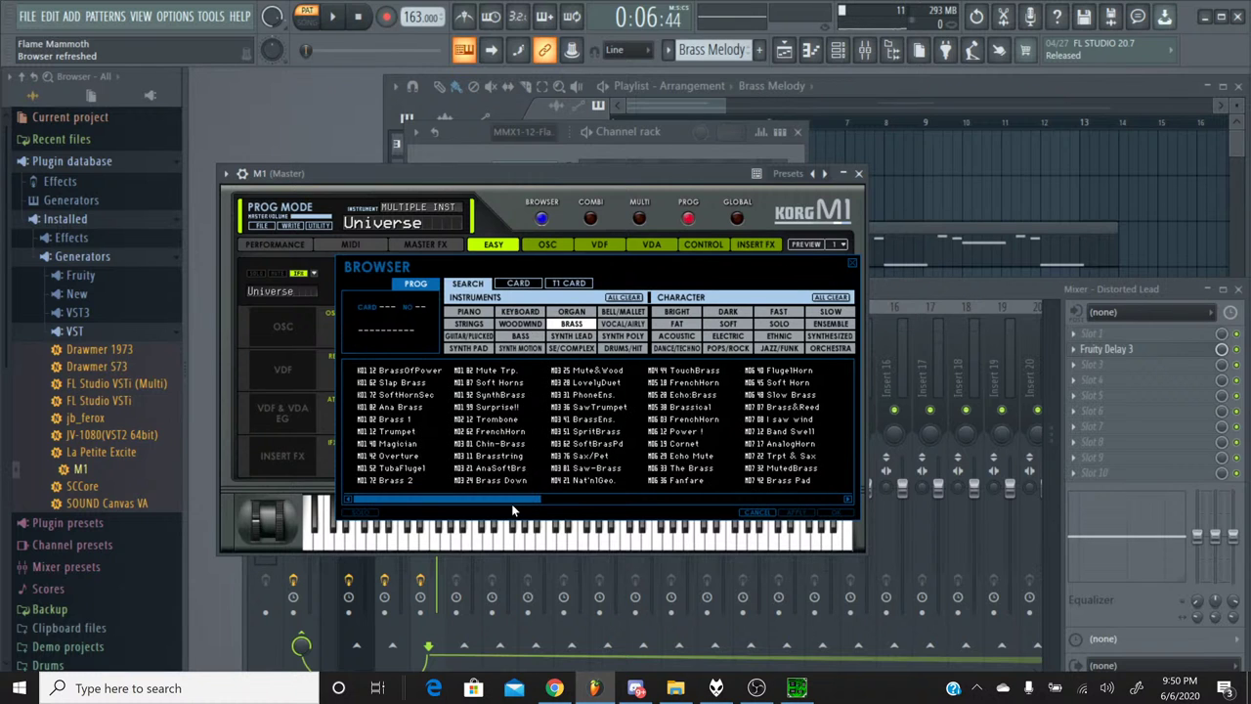
pyautogui.moveTo(514, 508); pyautogui.dragTo(818, 491)
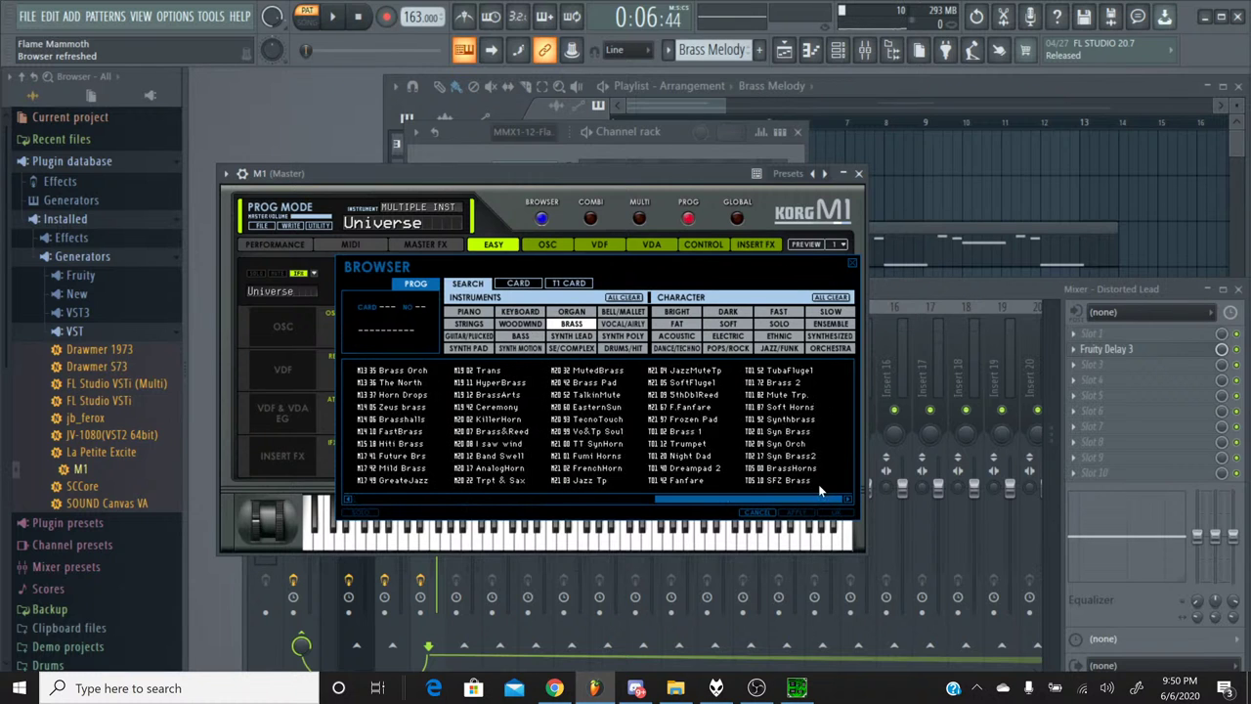
pyautogui.doubleClick(793, 430)
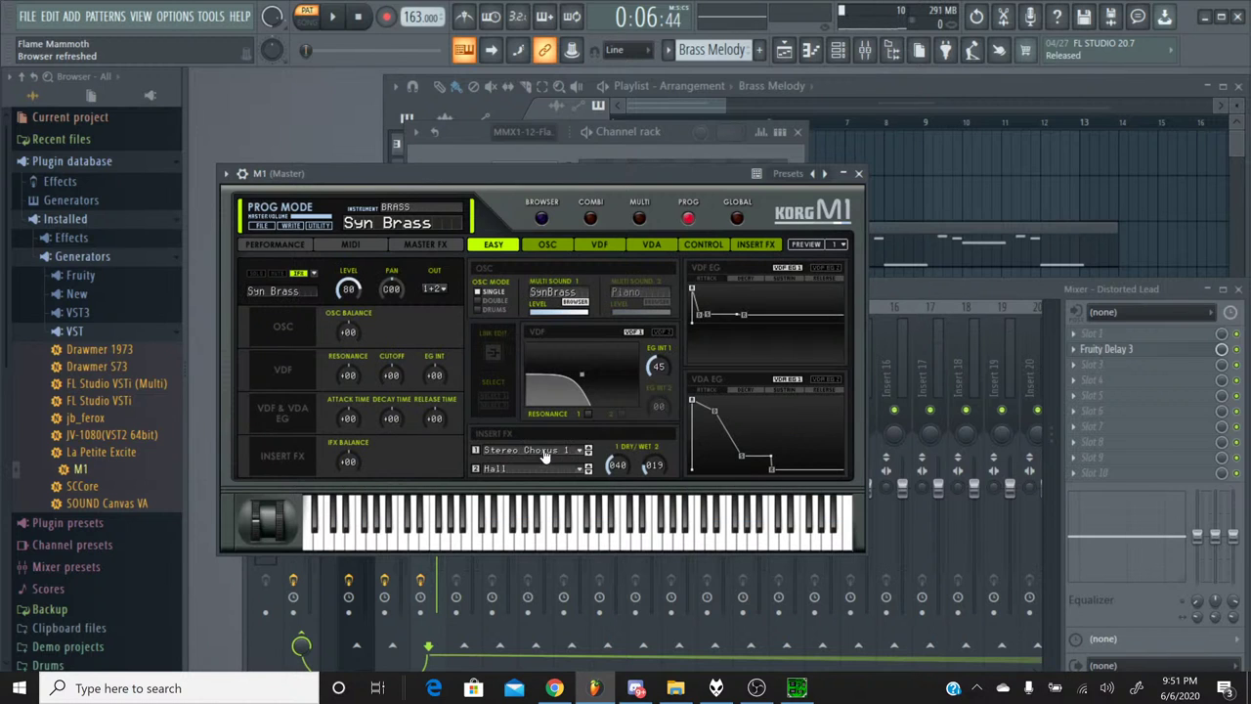
# Set both M1 insert effects to No Effect and close the plugin window.
pyautogui.click(545, 455)
pyautogui.click(533, 57)
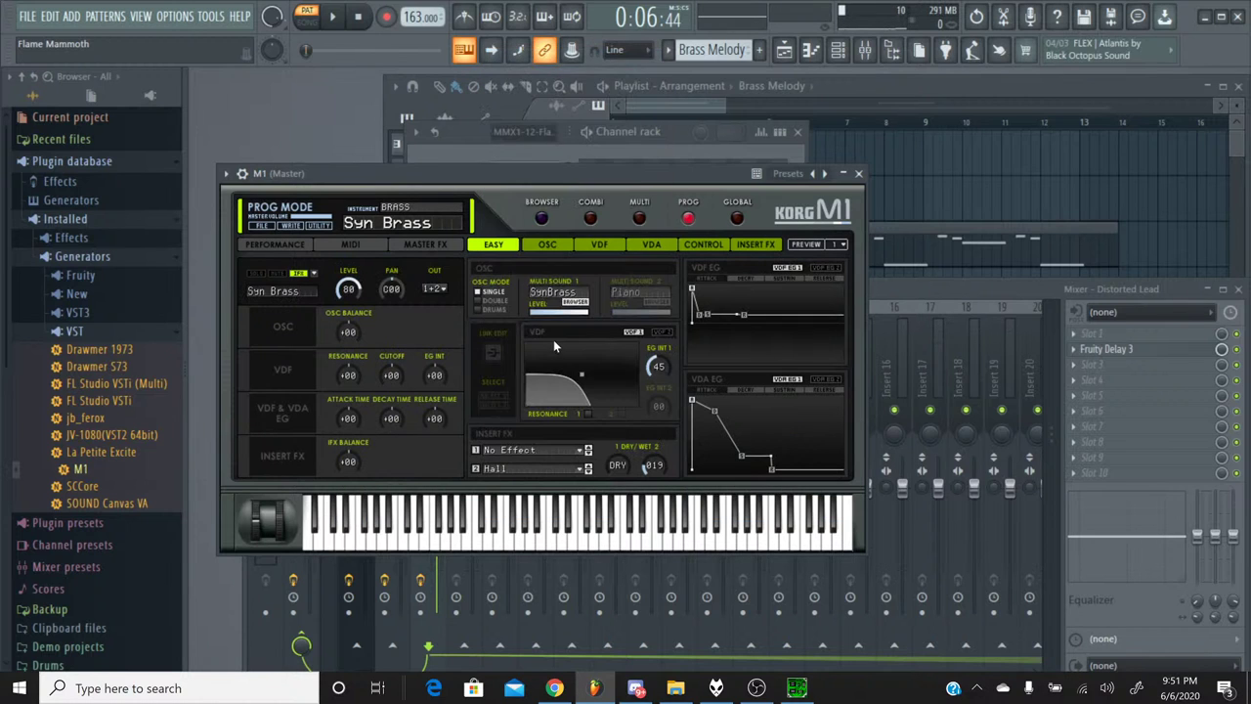
pyautogui.click(525, 466)
pyautogui.click(541, 76)
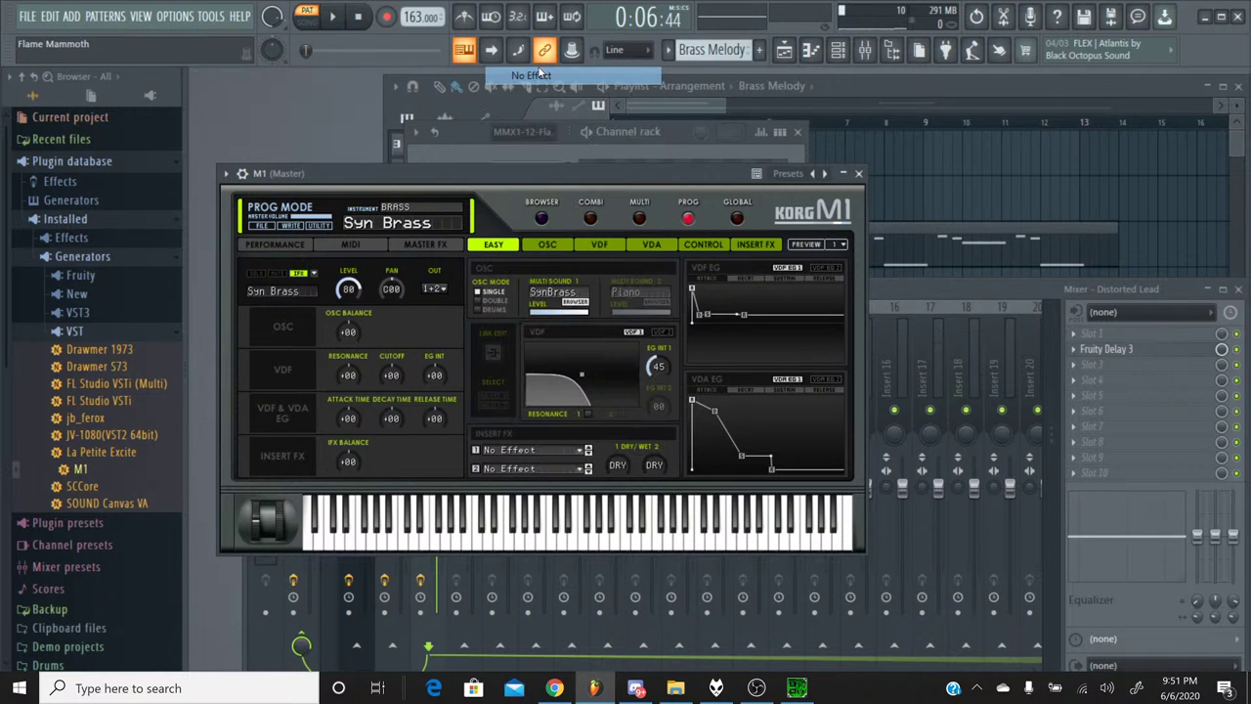
pyautogui.click(858, 173)
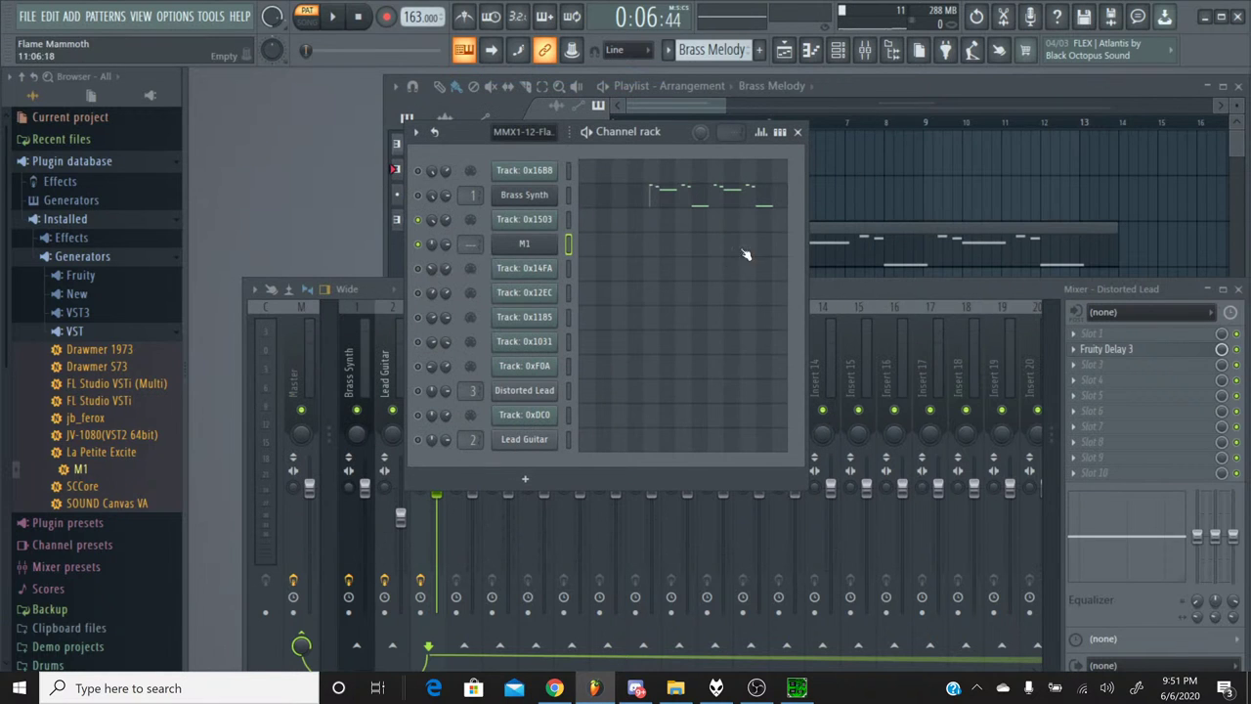
# Paste the F5, D#5 and C5 phrase into the M1 piano roll from the playhead in bar 5 and deselect the notes.
pyautogui.click(619, 249)
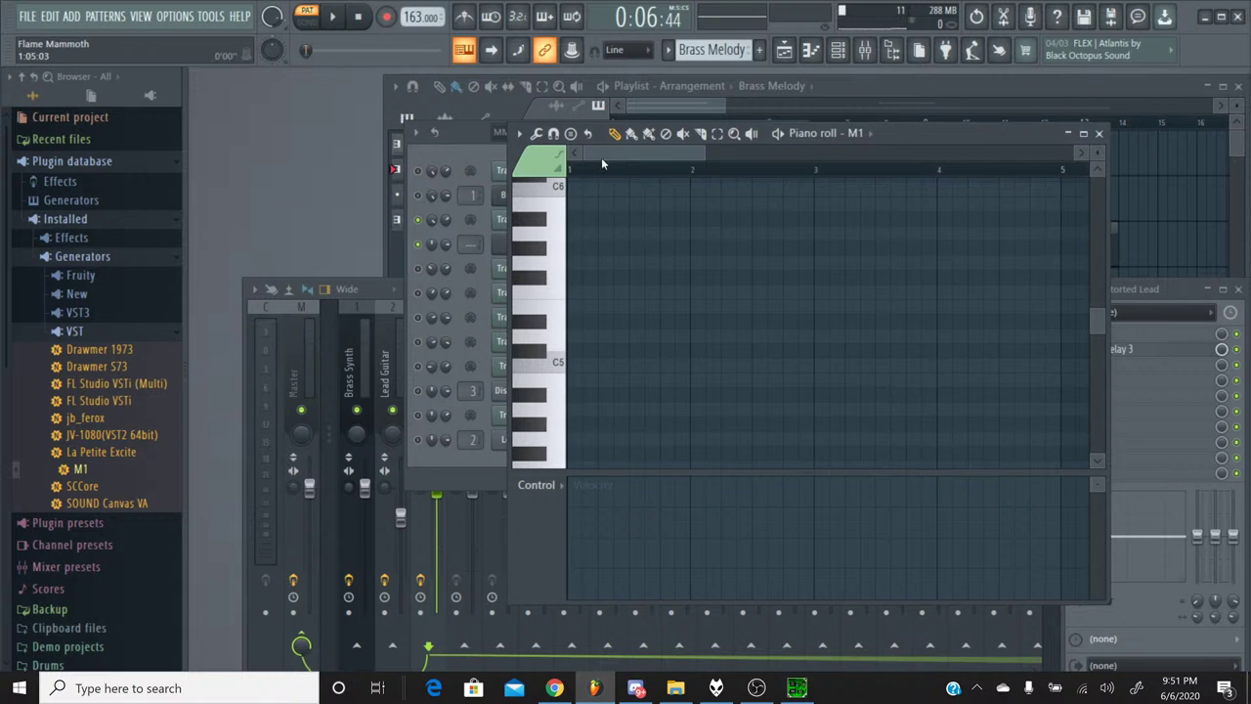
pyautogui.moveTo(635, 153); pyautogui.dragTo(711, 151)
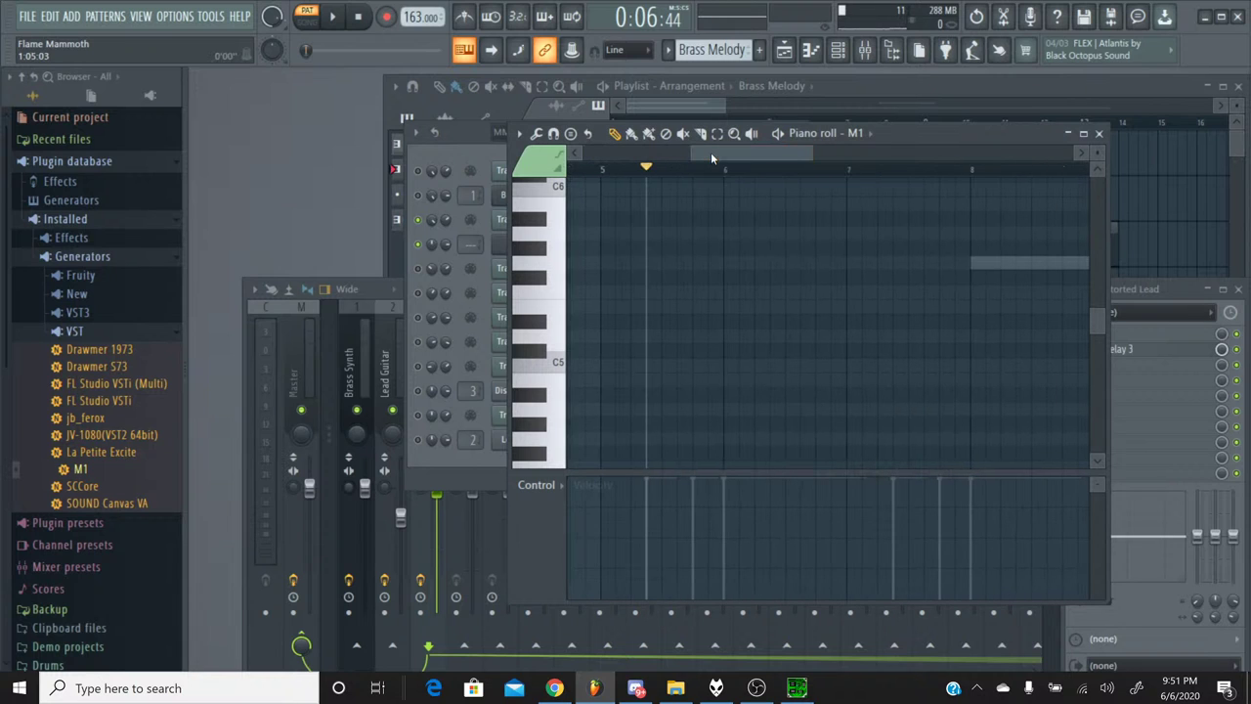
pyautogui.hotkey('ctrl', 'v')
pyautogui.hotkey('ctrl', 'd')
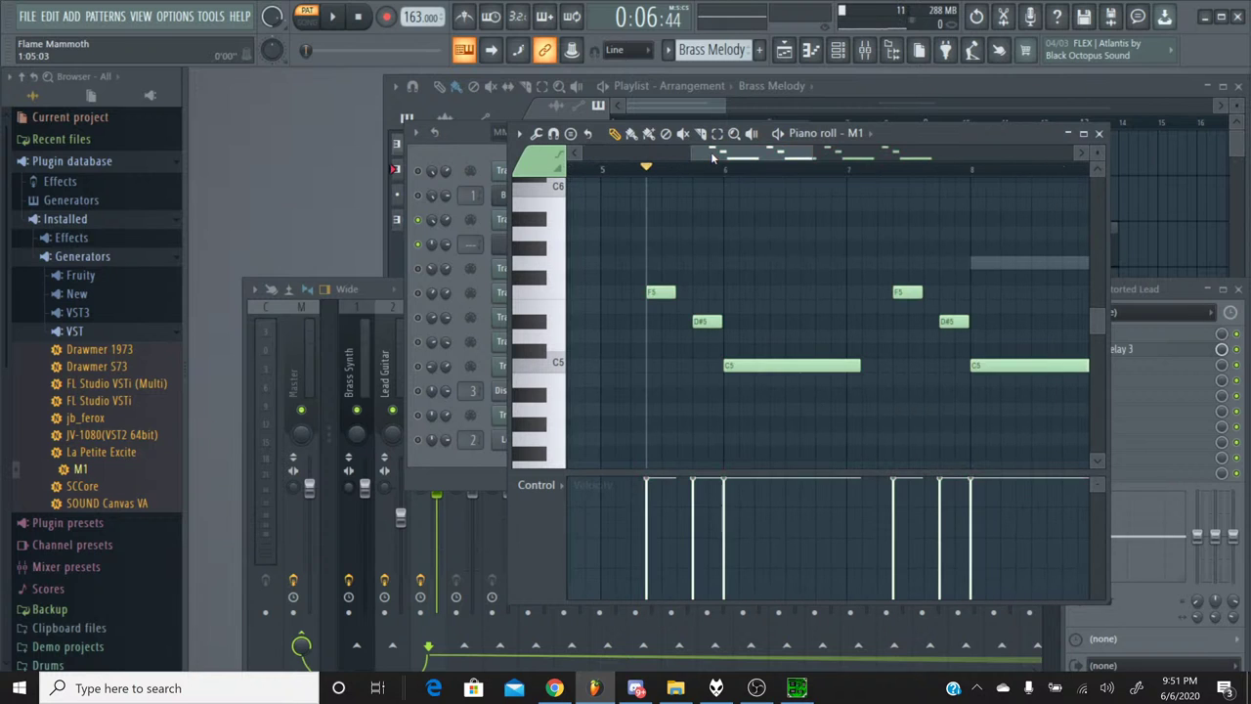
# Play the Brass Melody pattern, unmute the Brass Synth channel, replay from near the phrase's start with both parts sounding, and stop playback.
pyautogui.click(553, 293)
pyautogui.click(337, 20)
pyautogui.press('F6')
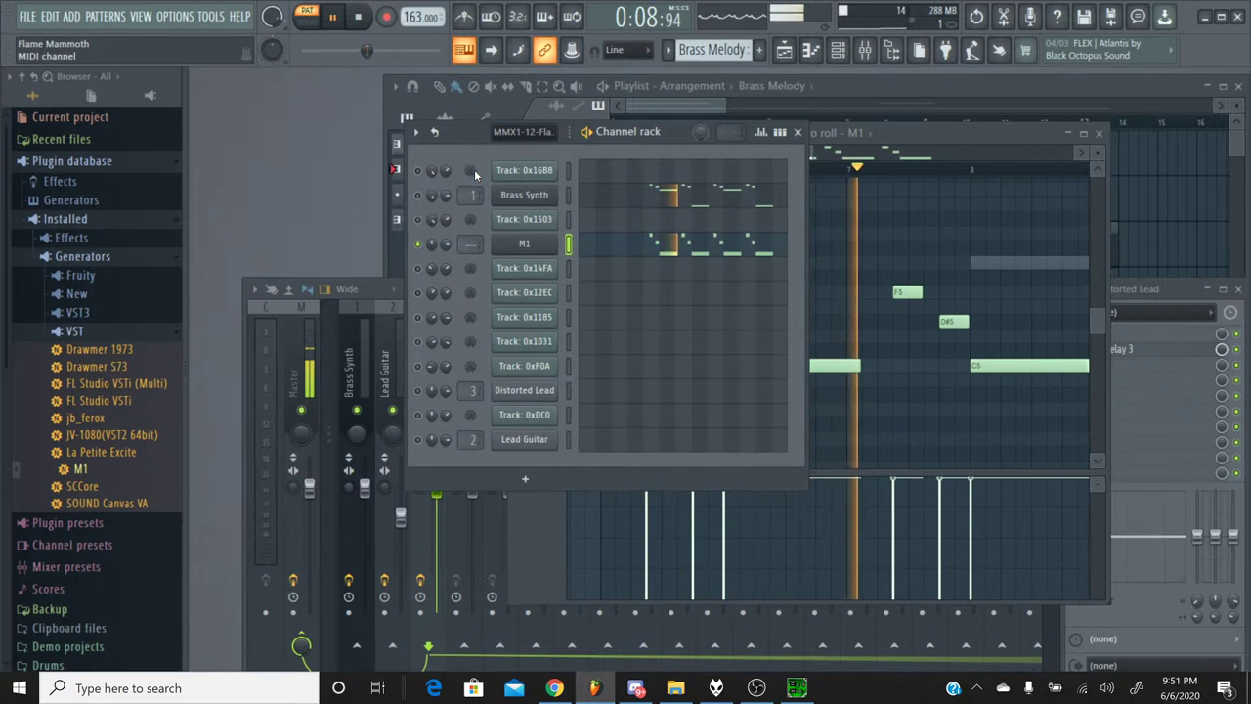
pyautogui.rightClick(429, 221)
pyautogui.click(469, 401)
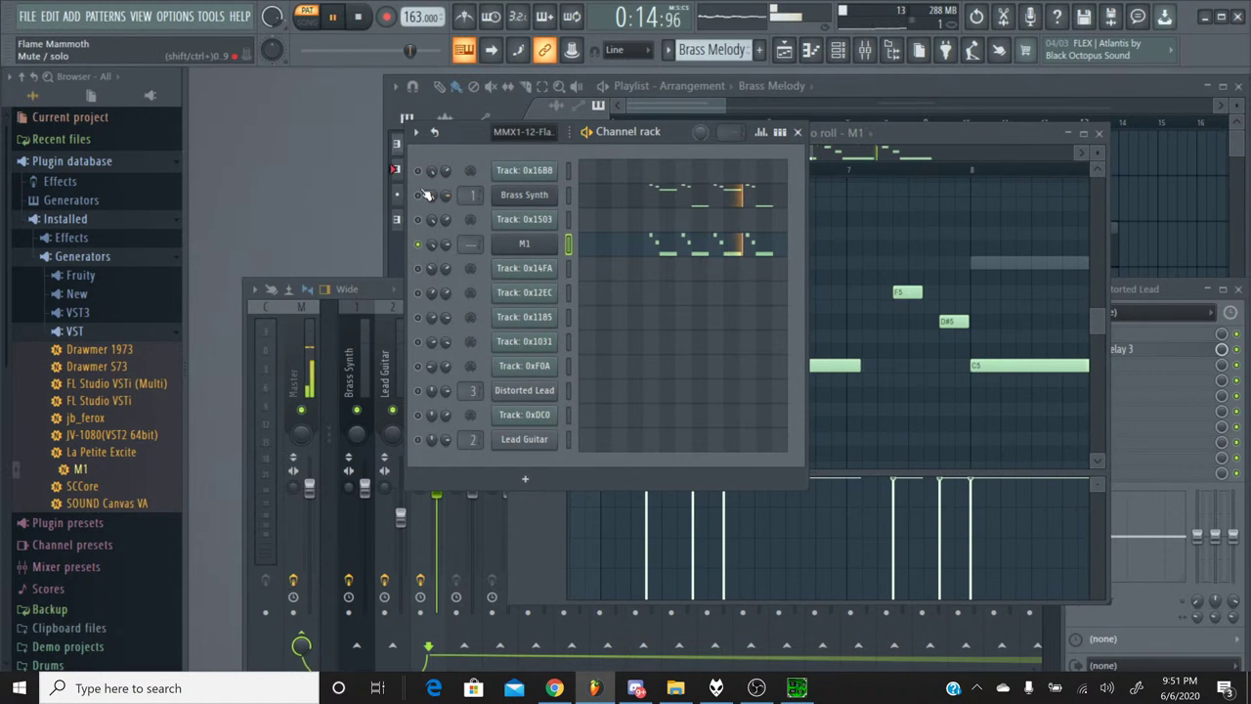
pyautogui.click(418, 195)
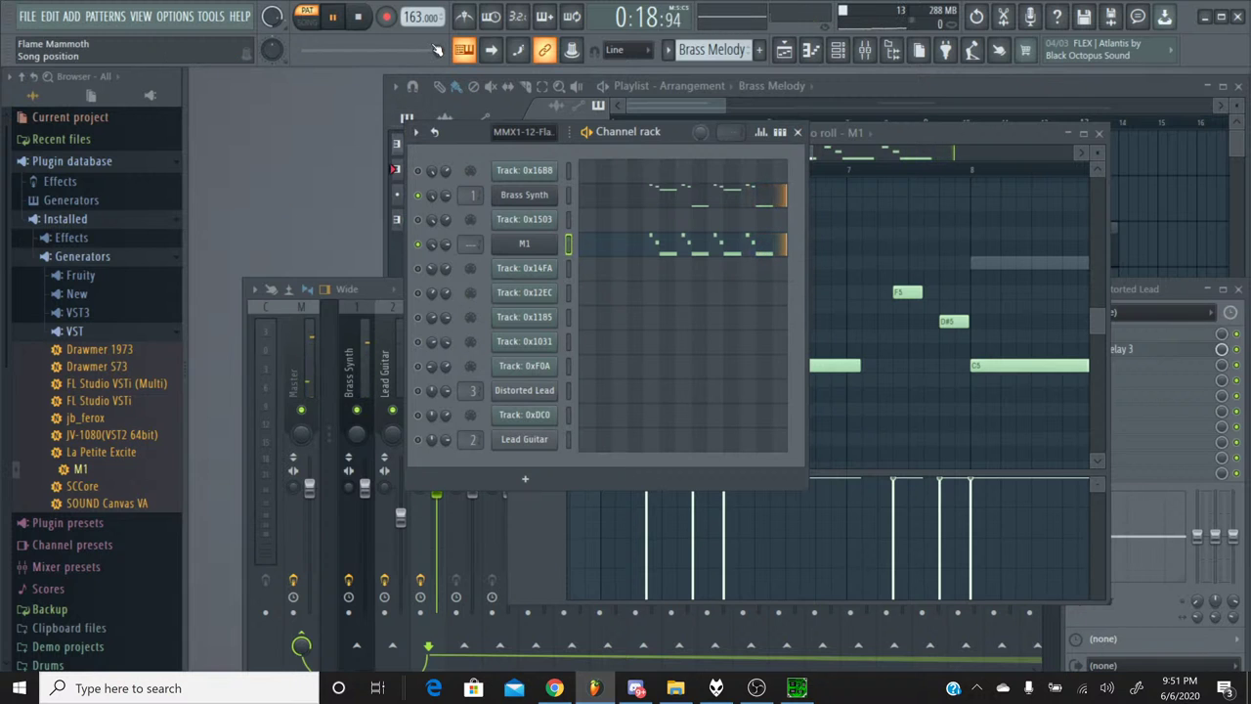
pyautogui.moveTo(427, 50); pyautogui.dragTo(346, 51)
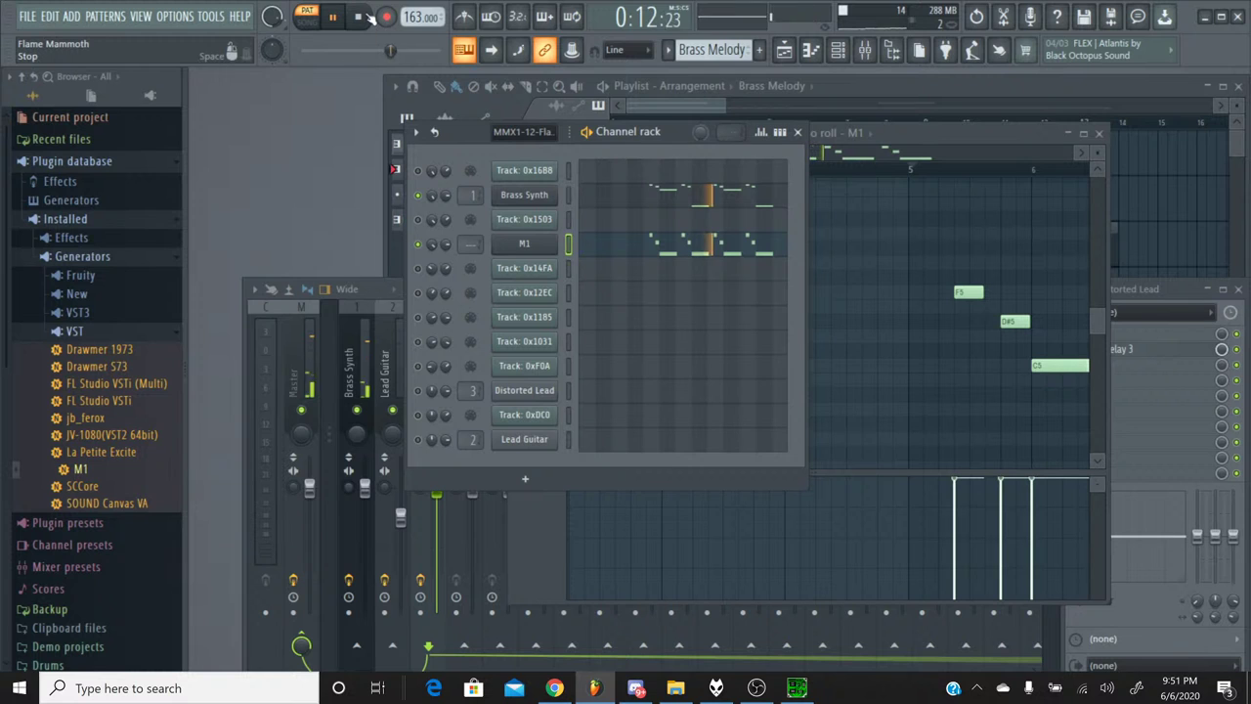
pyautogui.click(358, 17)
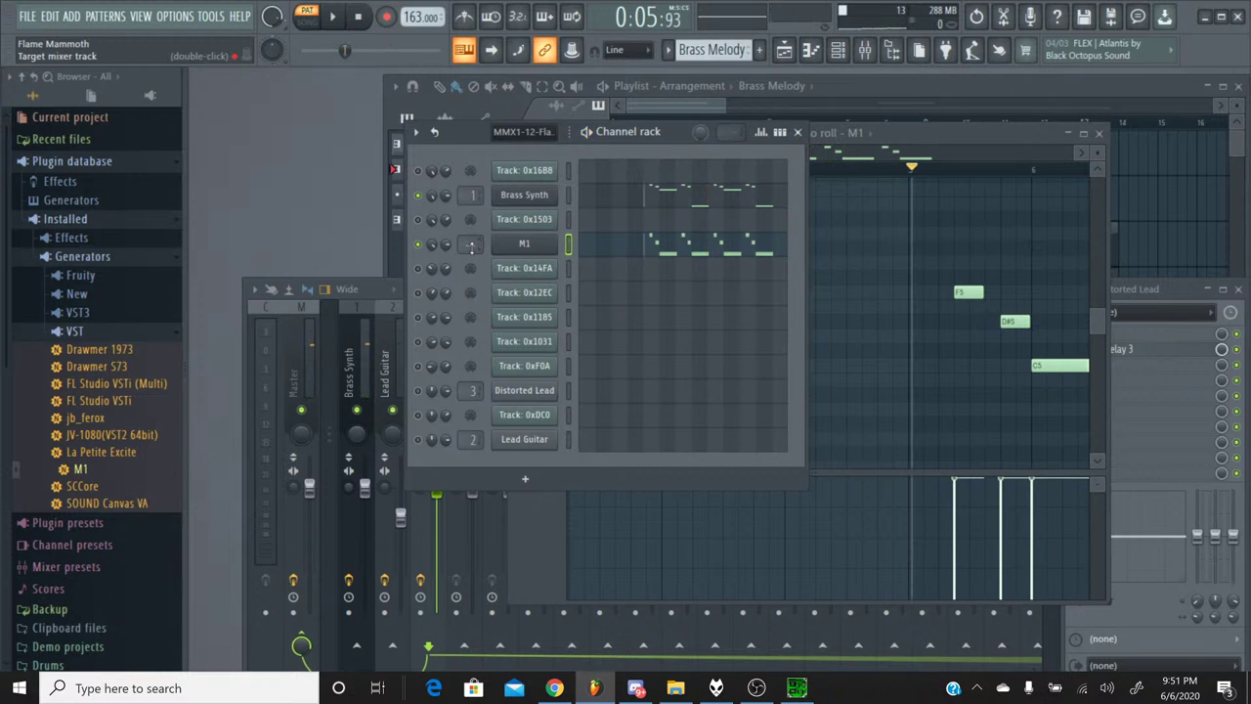
# Rename the M1 channel as Brass Synth #2 and close the piano roll and channel rack.
pyautogui.rightClick(506, 249)
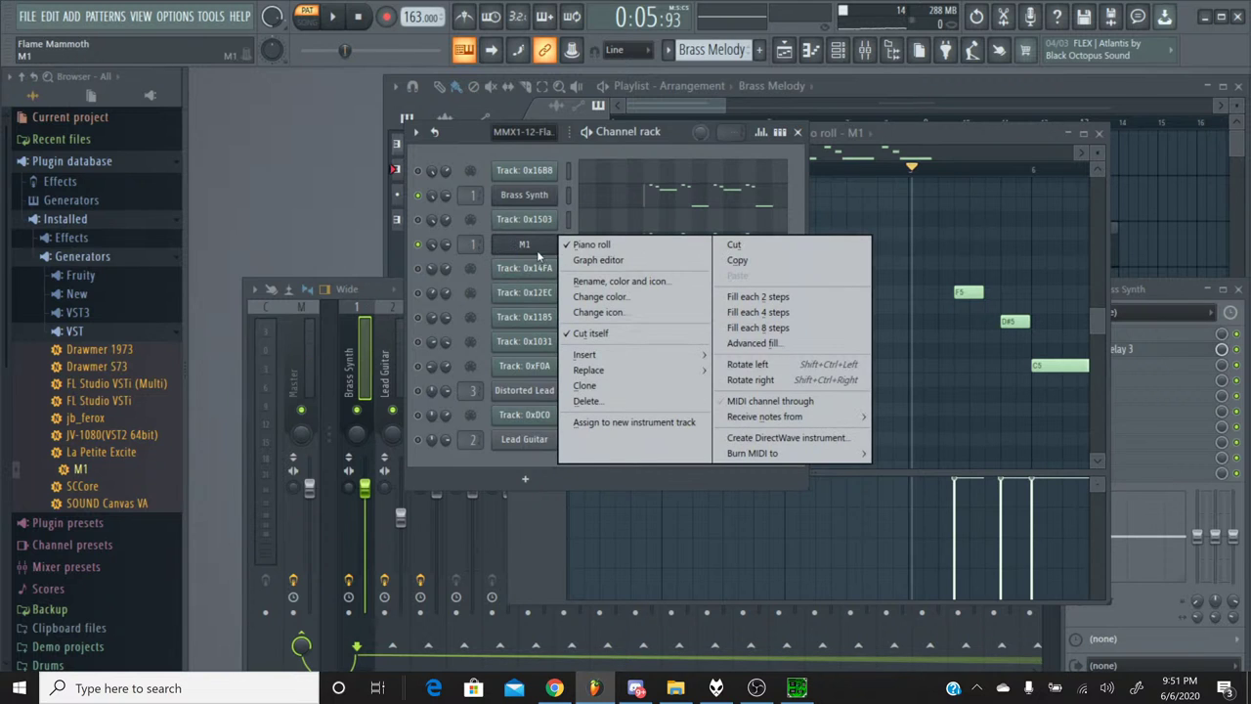
pyautogui.click(587, 282)
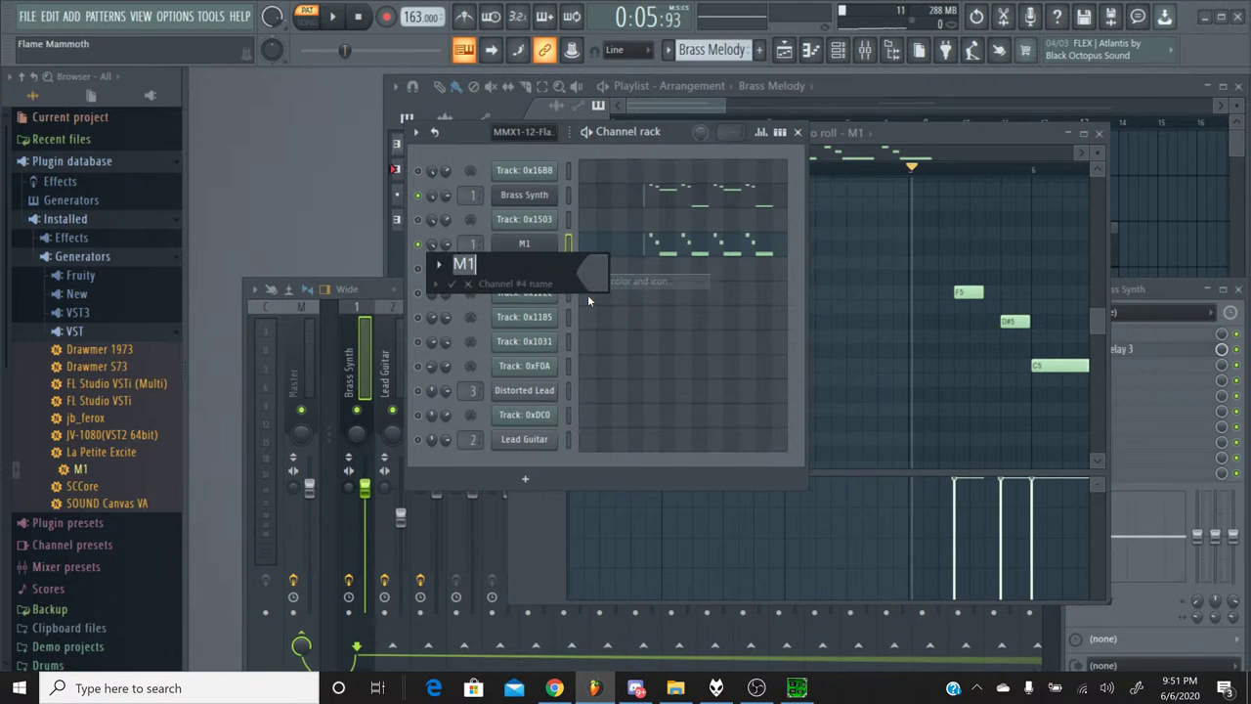
pyautogui.write('Brass')
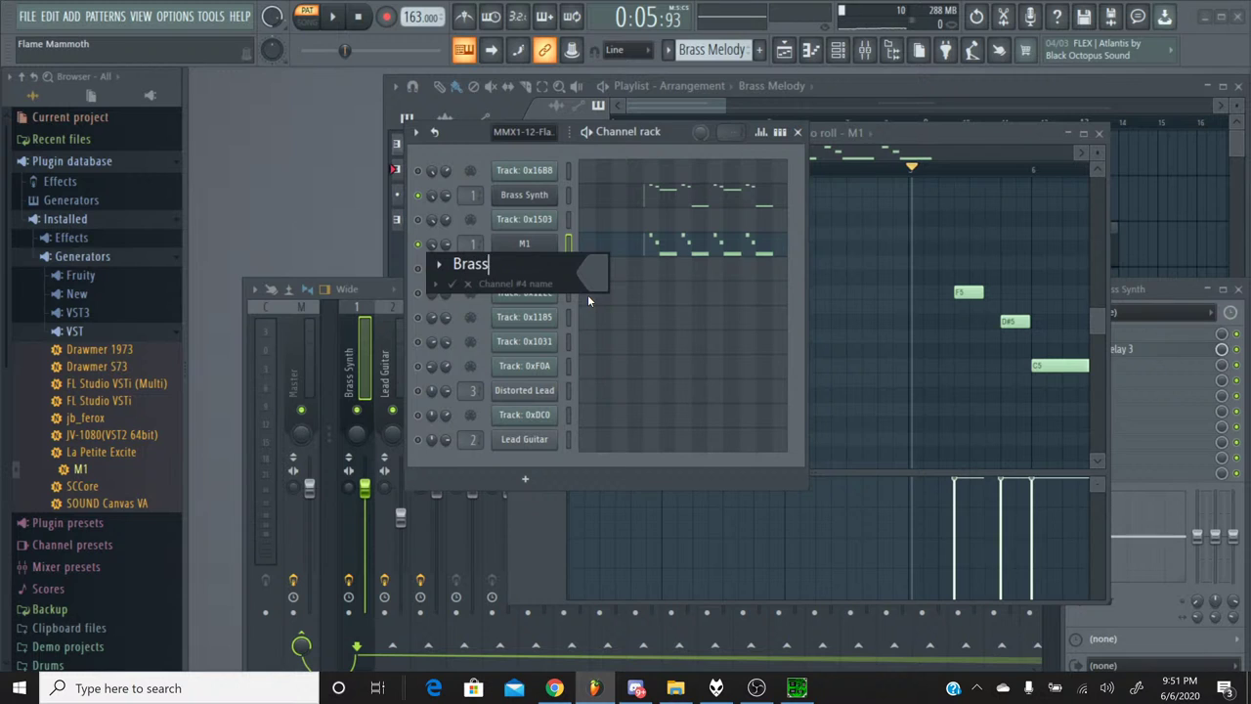
pyautogui.write(' Synth #2')
pyautogui.press('Return')
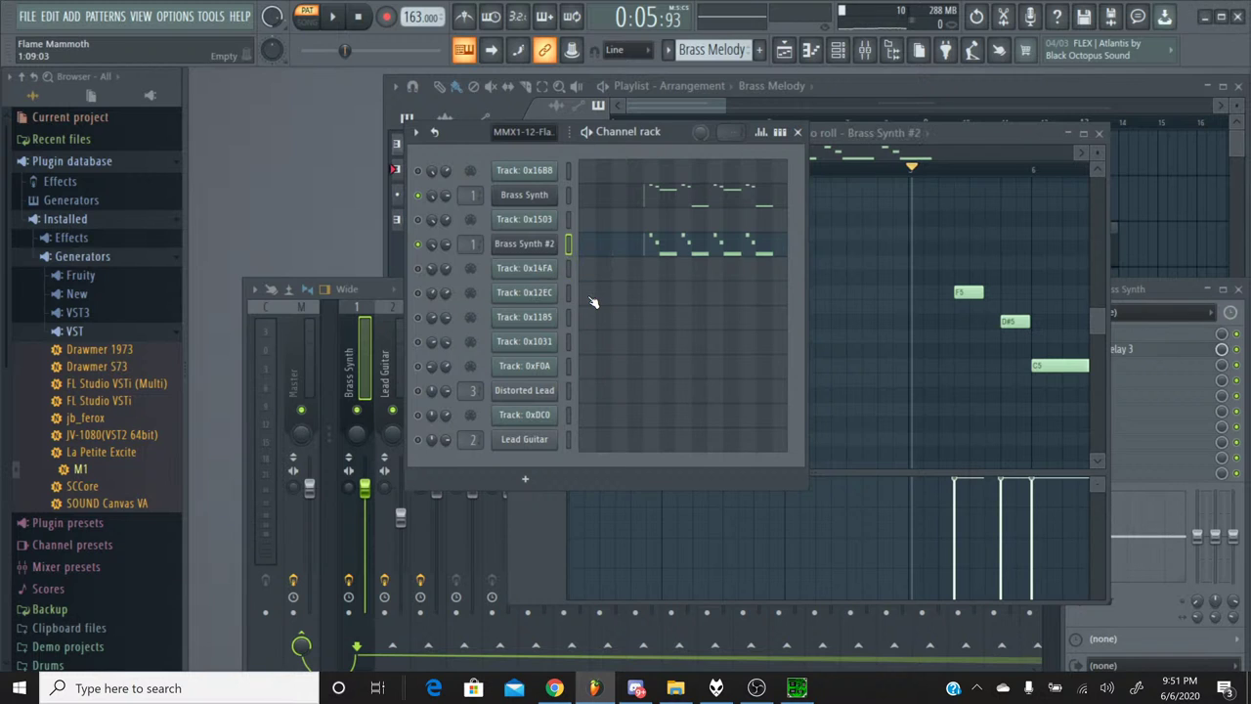
pyautogui.click(1098, 135)
pyautogui.click(796, 131)
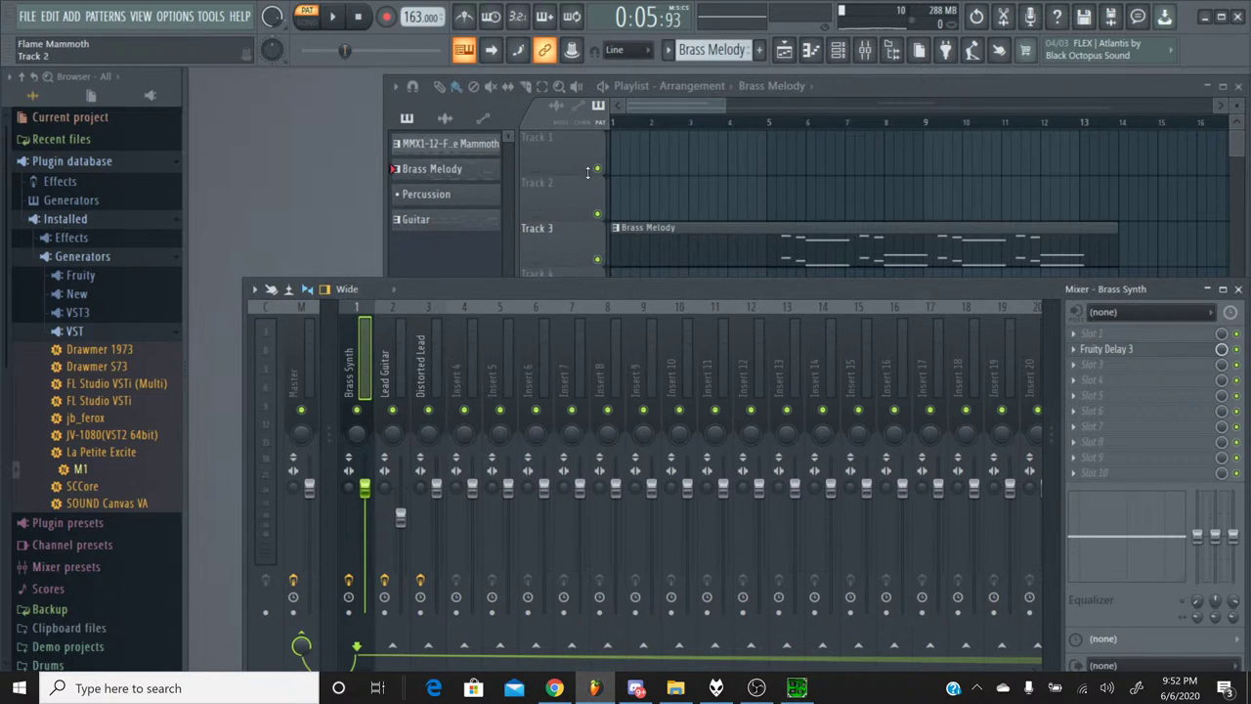
# Route the Brass Synth #2 channel to mixer insert 4 and name that insert Brass Synth #2.
pyautogui.click(836, 51)
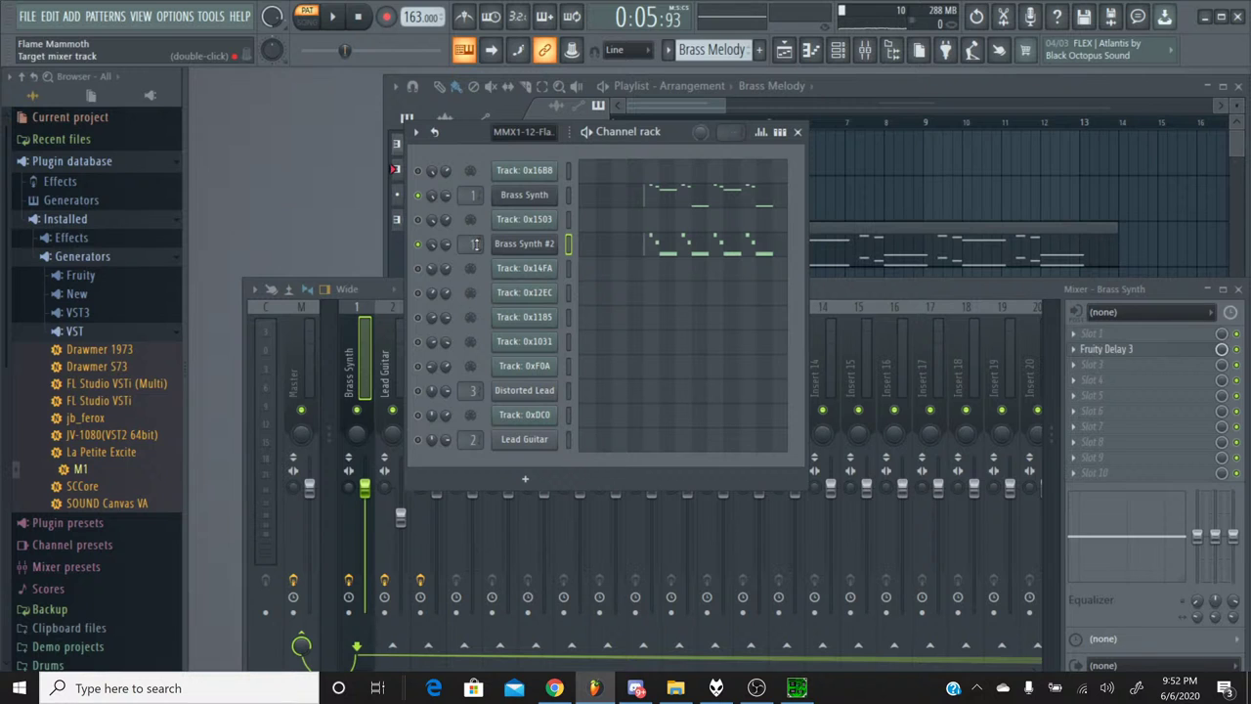
pyautogui.scroll(1, 476, 244)
pyautogui.click(828, 284)
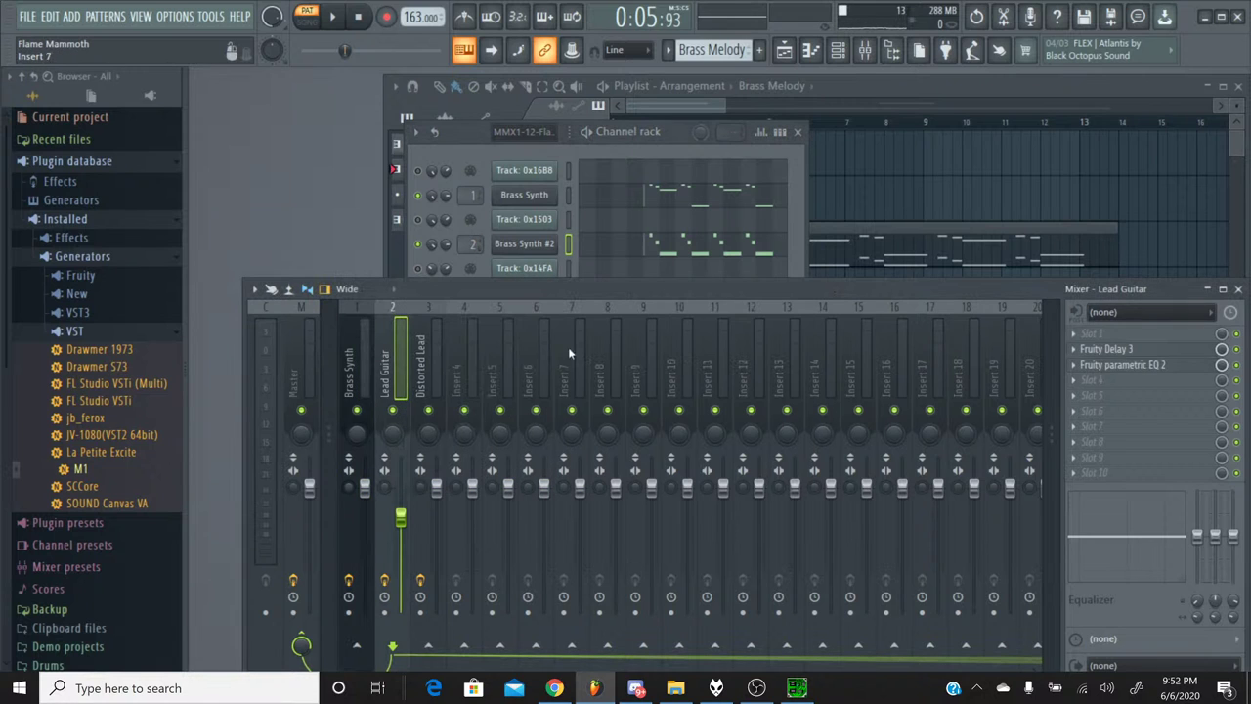
pyautogui.click(462, 145)
pyautogui.scroll(1, 474, 245)
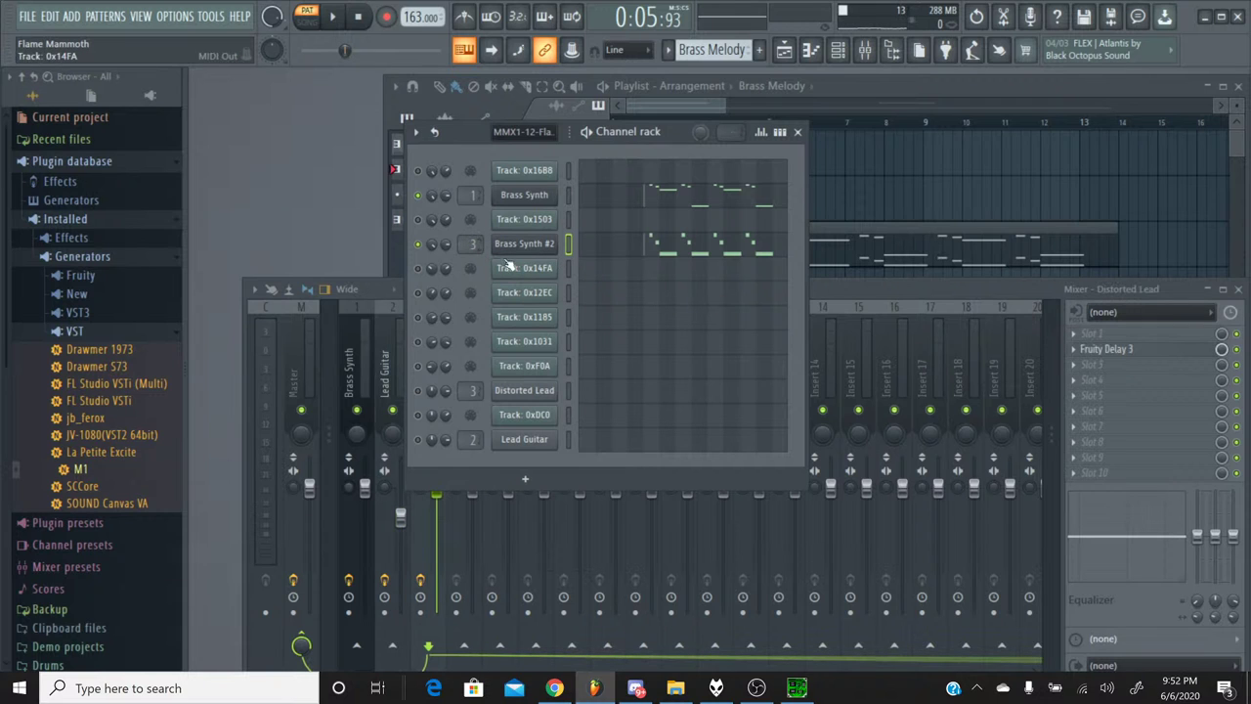
pyautogui.scroll(1, 472, 245)
pyautogui.click(830, 291)
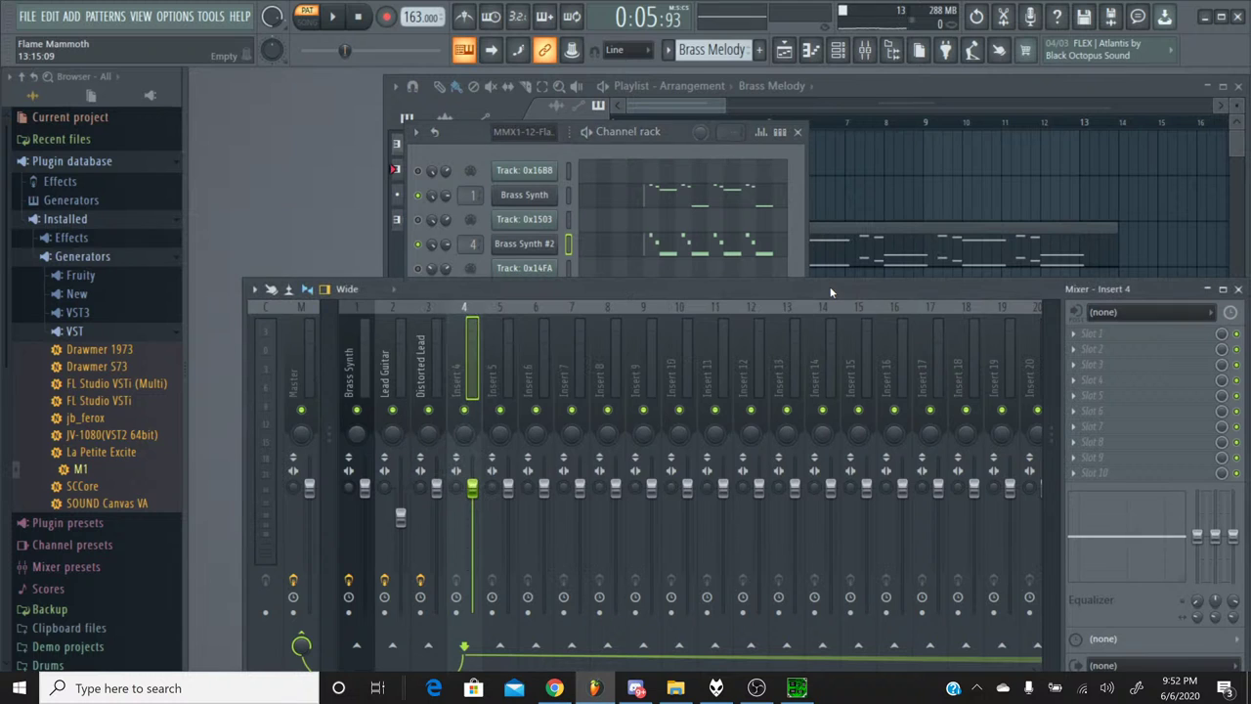
pyautogui.hotkey('ctrl', 'l')
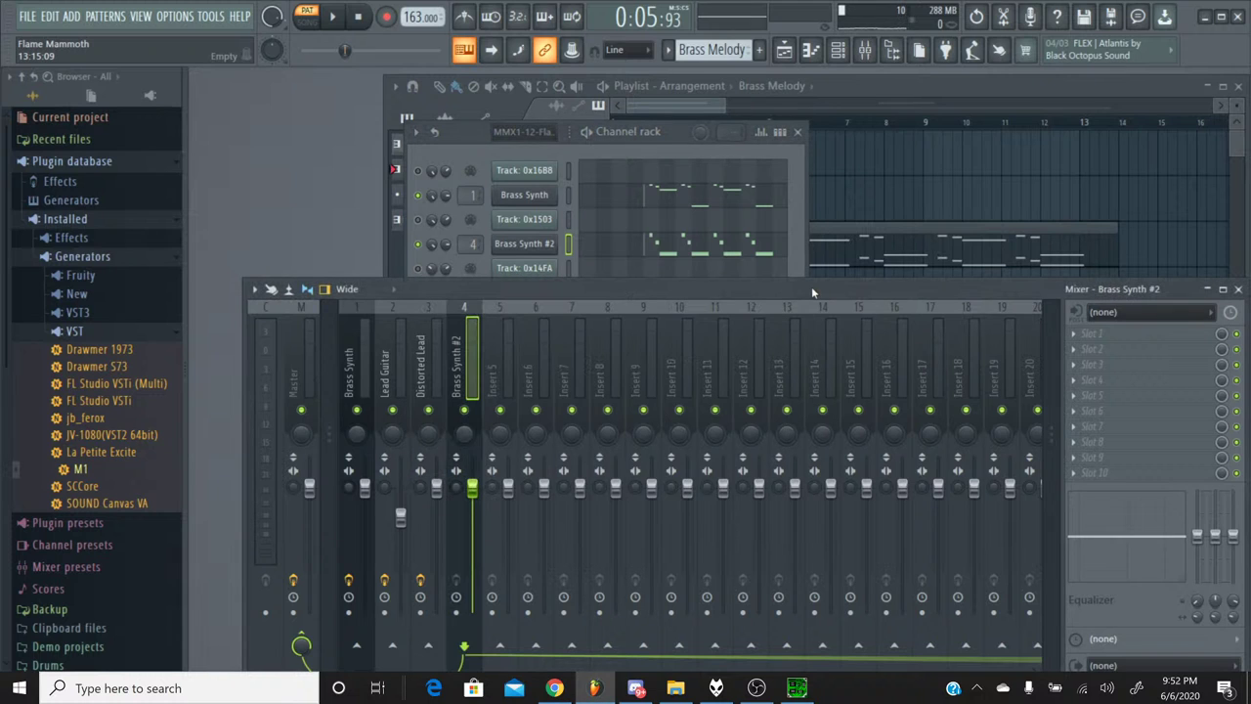
# Switch to the MMX1-12-Flame Mammoth pattern and examine the Track: 0x1503 notes in the piano roll from bar 5 past bar 13.
pyautogui.click(489, 151)
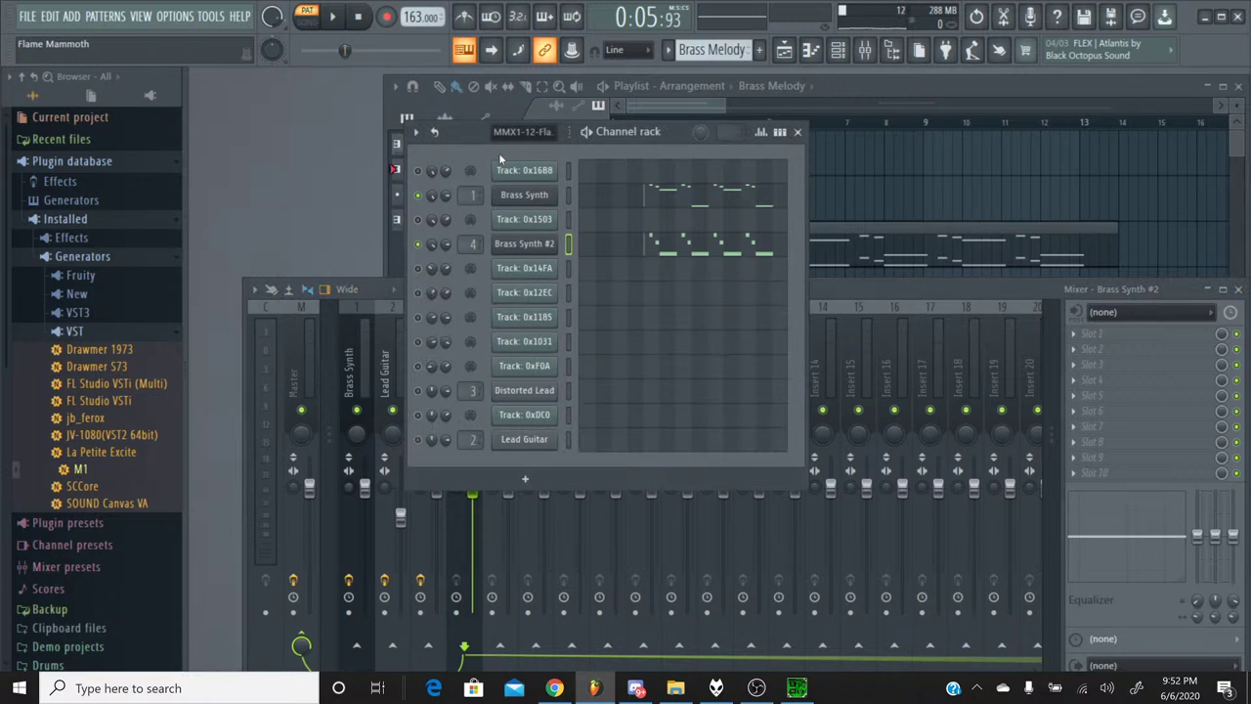
pyautogui.click(669, 50)
pyautogui.click(674, 70)
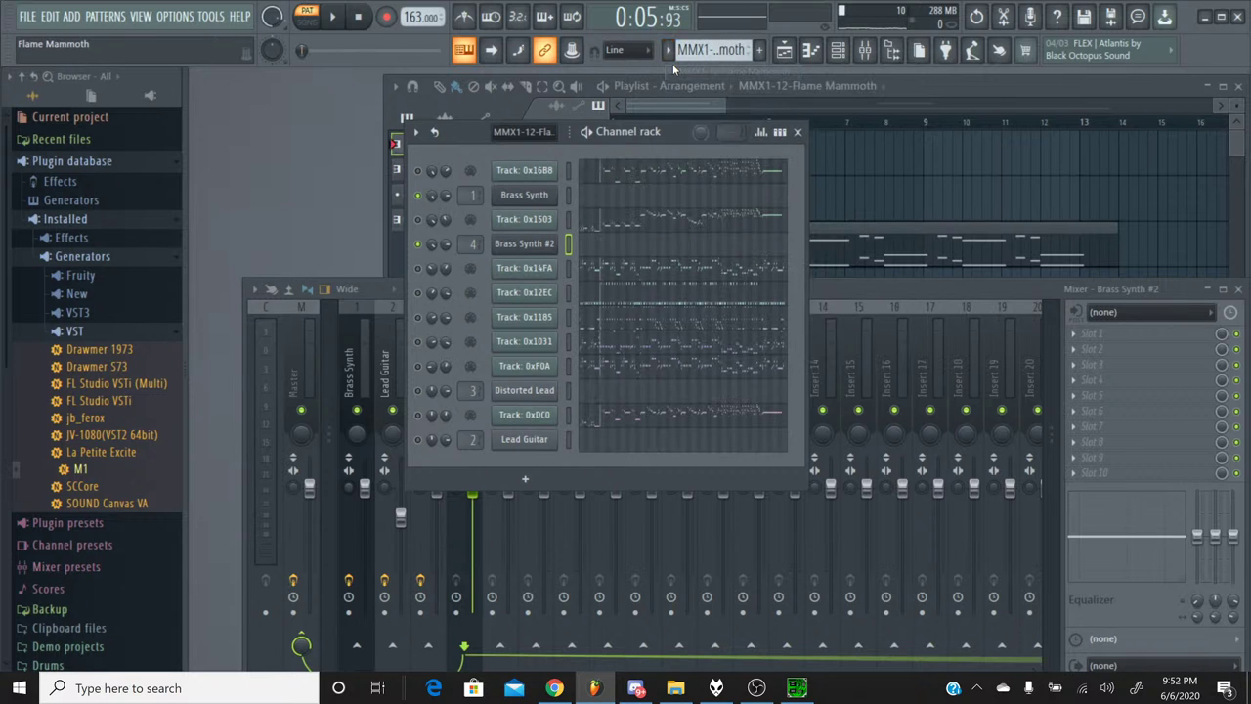
pyautogui.click(654, 228)
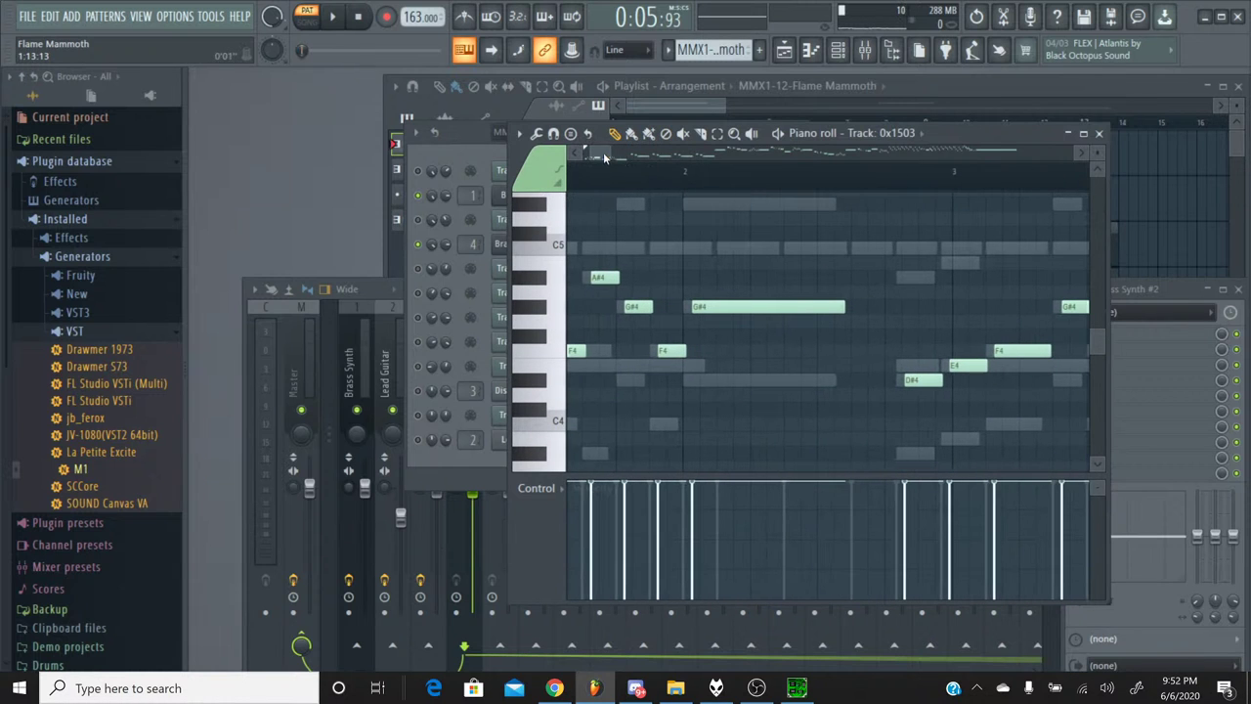
pyautogui.moveTo(603, 152); pyautogui.dragTo(640, 153)
pyautogui.scroll(3, 647, 234)
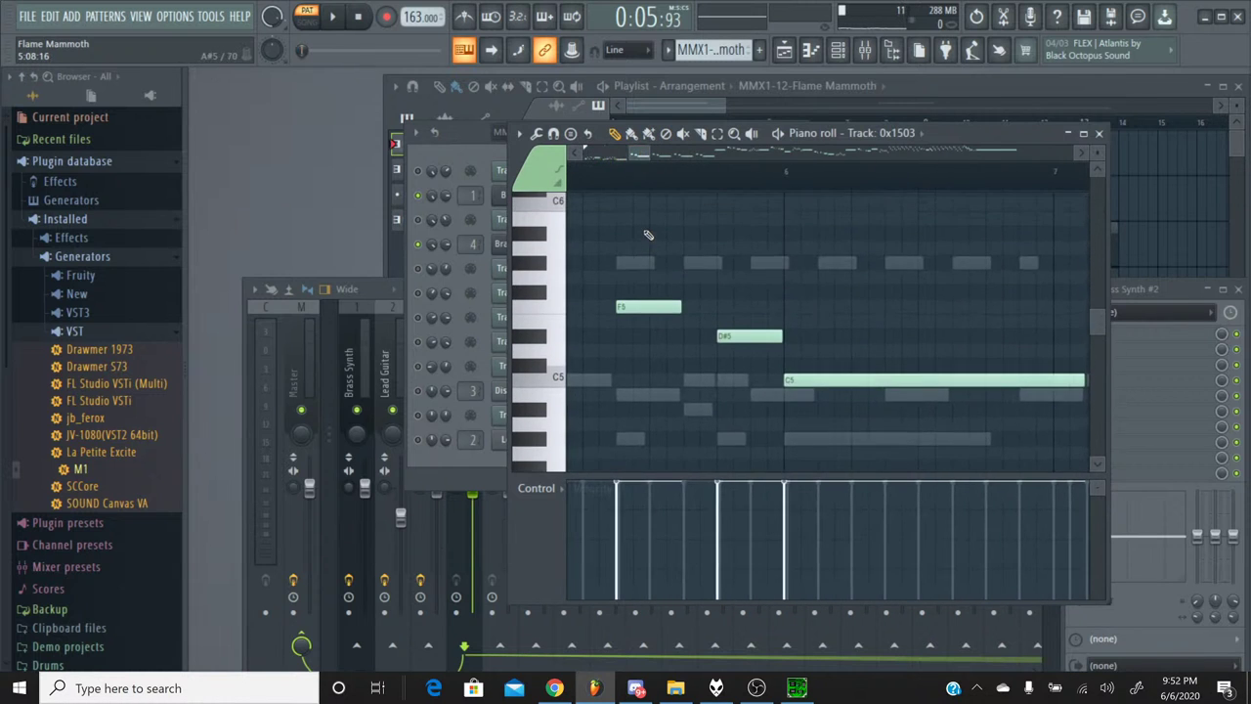
pyautogui.scroll(-3, 648, 201)
pyautogui.scroll(-3, 653, 174)
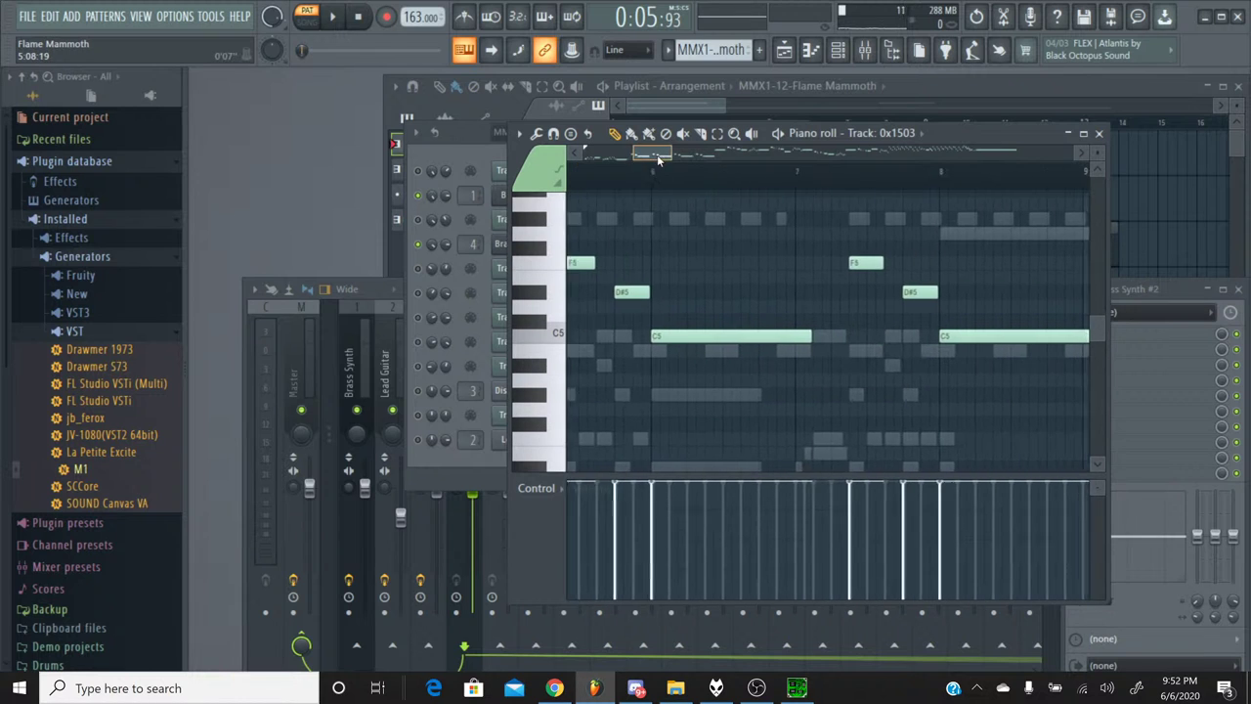
pyautogui.moveTo(658, 160); pyautogui.dragTo(711, 156)
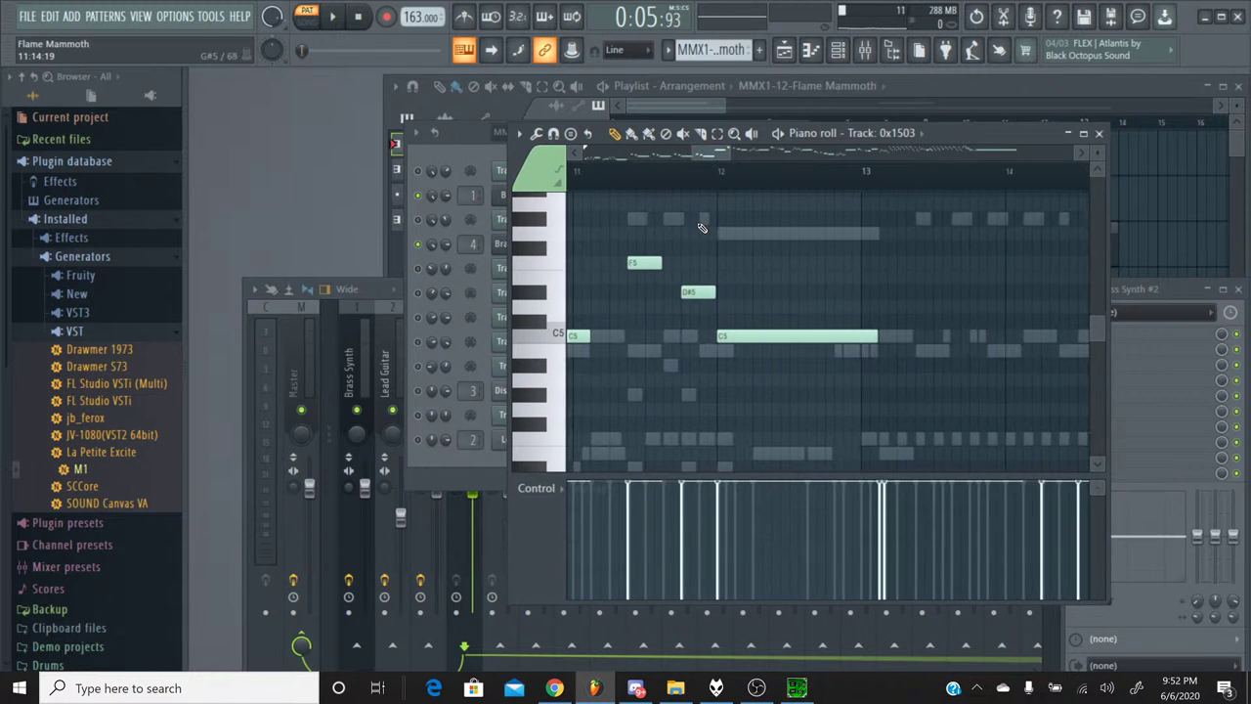
pyautogui.scroll(-5, 712, 174)
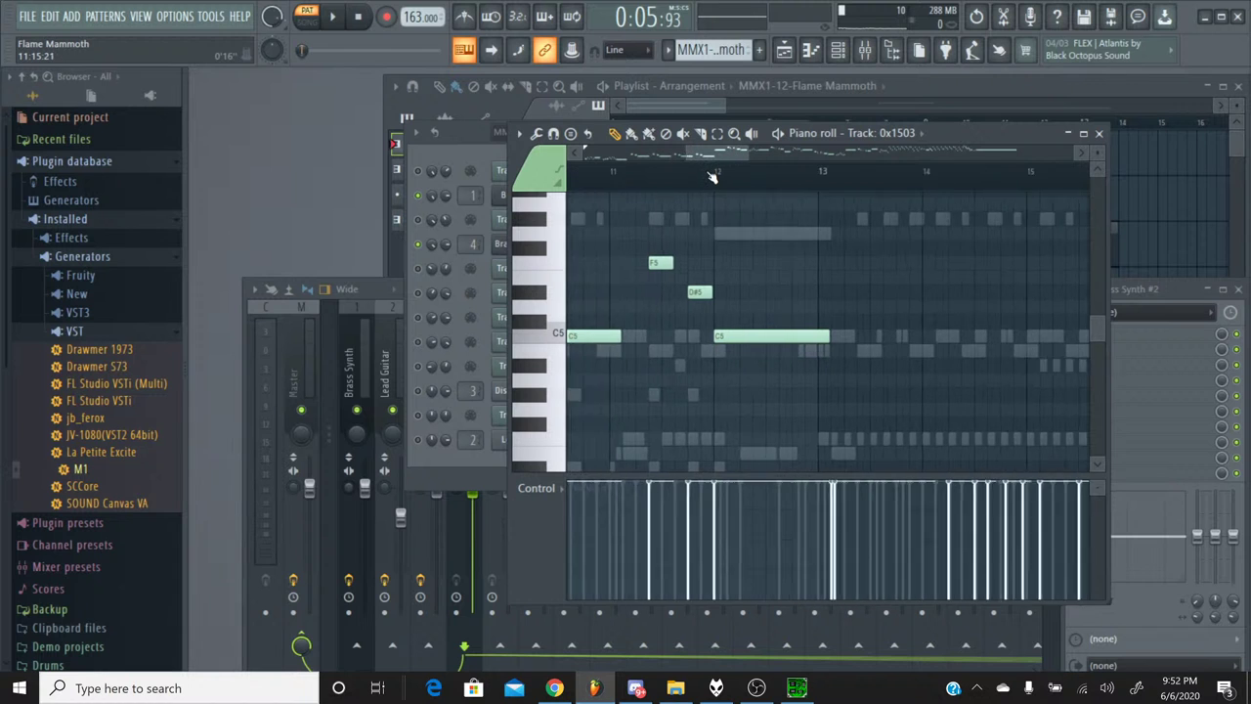
pyautogui.scroll(-2, 712, 176)
pyautogui.scroll(4, 723, 234)
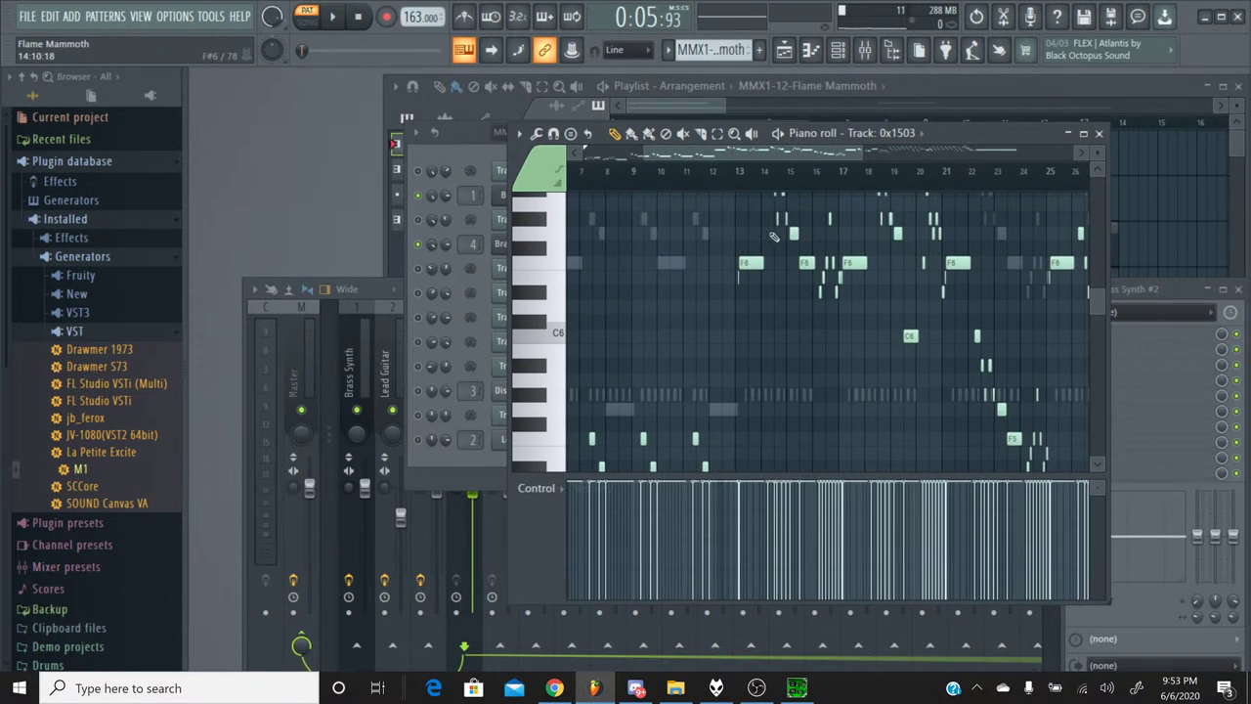
pyautogui.scroll(-3, 753, 390)
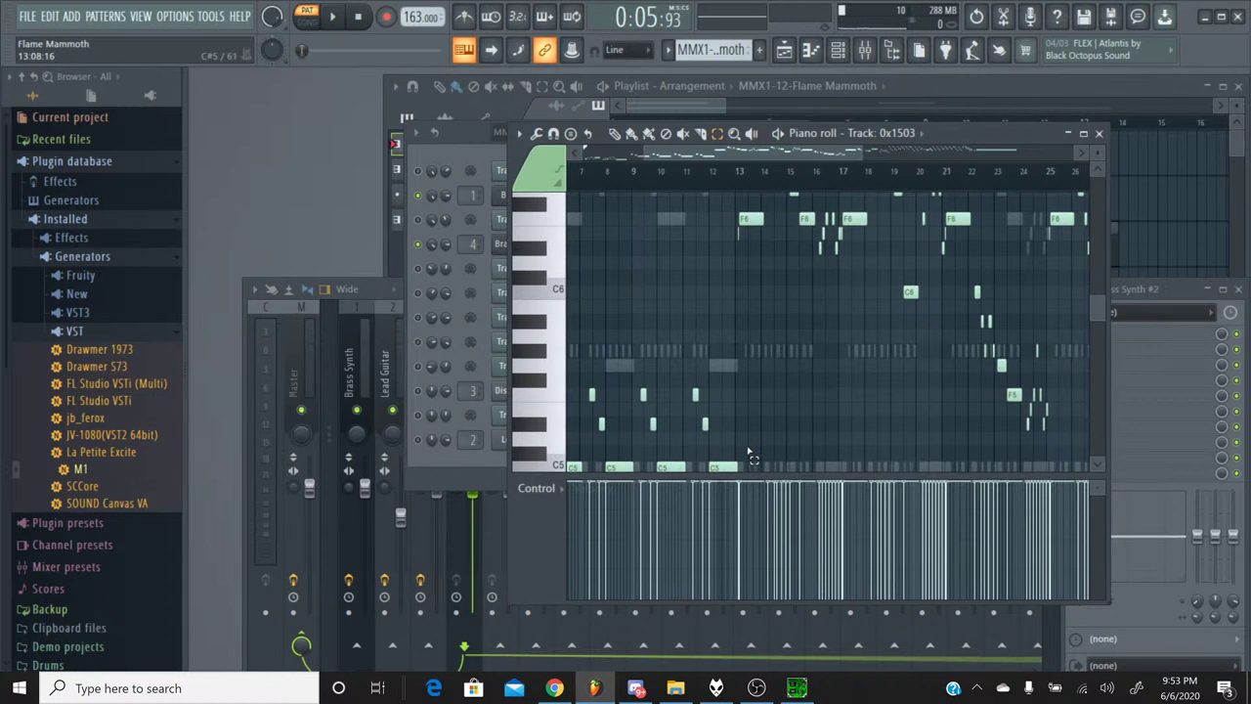
# Select all Track: 0x1503 notes from bar 13 to the end of the part.
pyautogui.moveTo(748, 453); pyautogui.dragTo(870, 244)
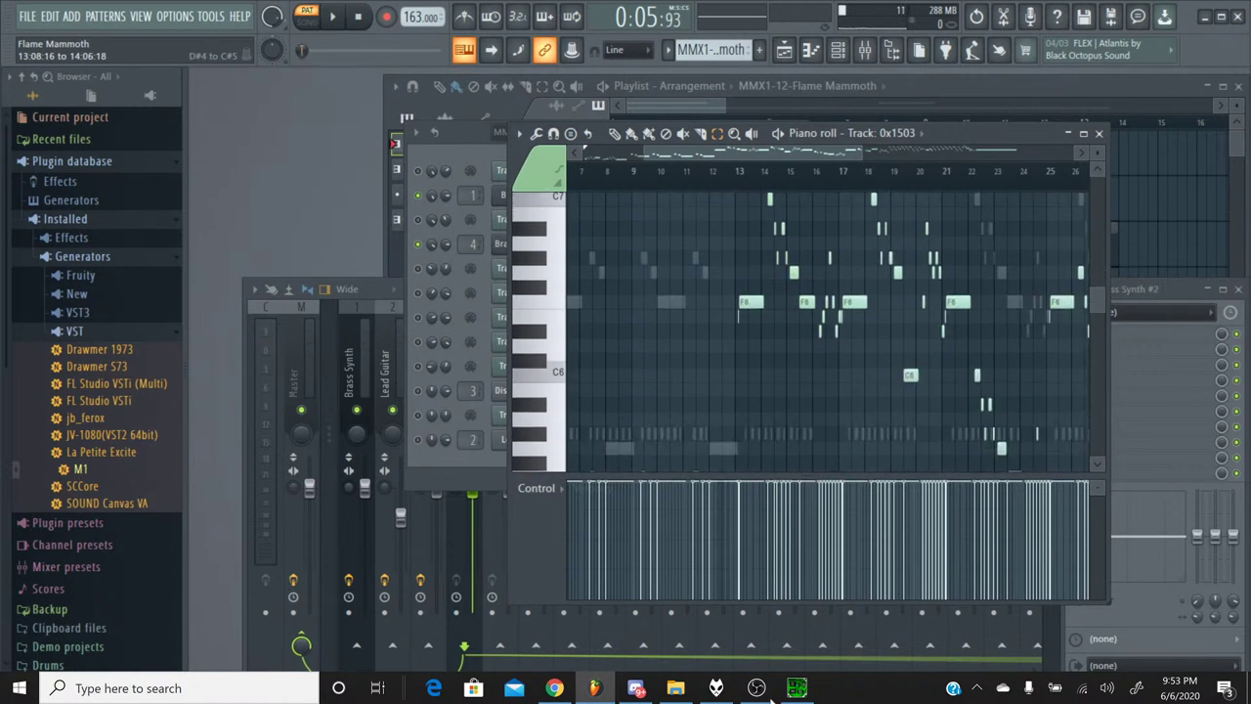
pyautogui.moveTo(772, 695); pyautogui.dragTo(943, 230)
pyautogui.moveTo(944, 205); pyautogui.dragTo(946, 203)
pyautogui.scroll(6, 858, 186)
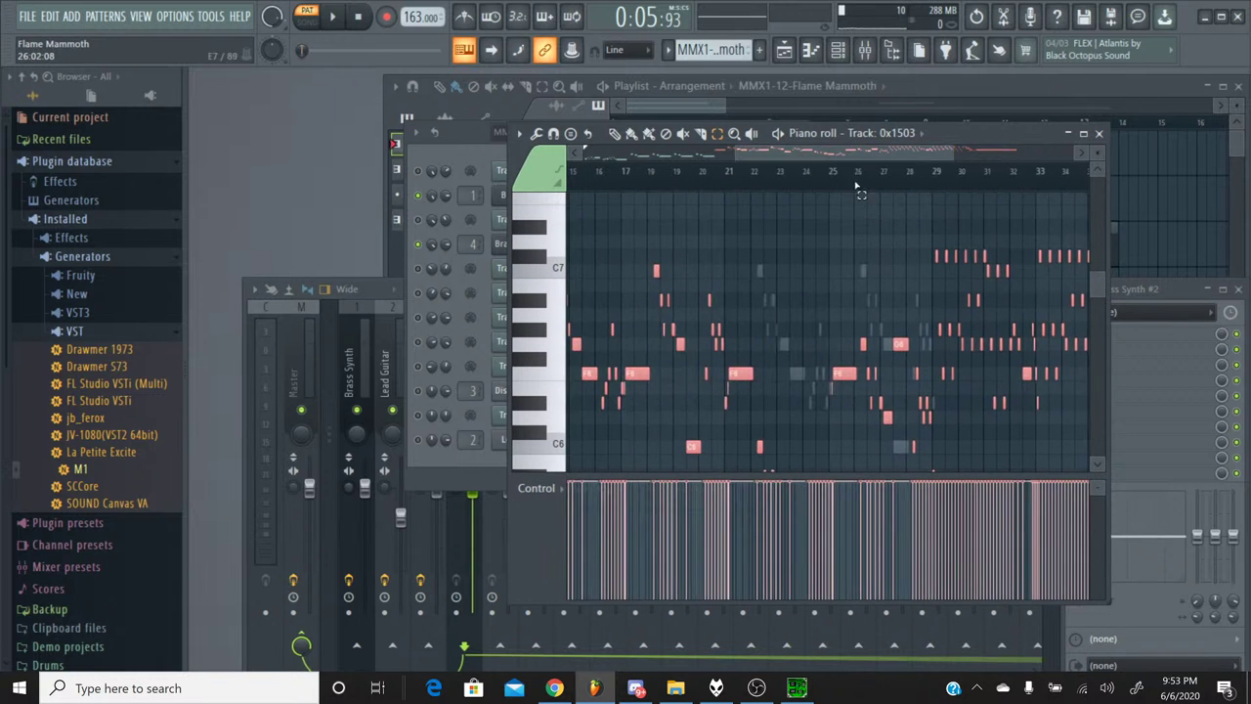
# Examine the selected notes around bars 25 to 27 up close and close the Track: 0x1503 piano roll.
pyautogui.scroll(3, 857, 186)
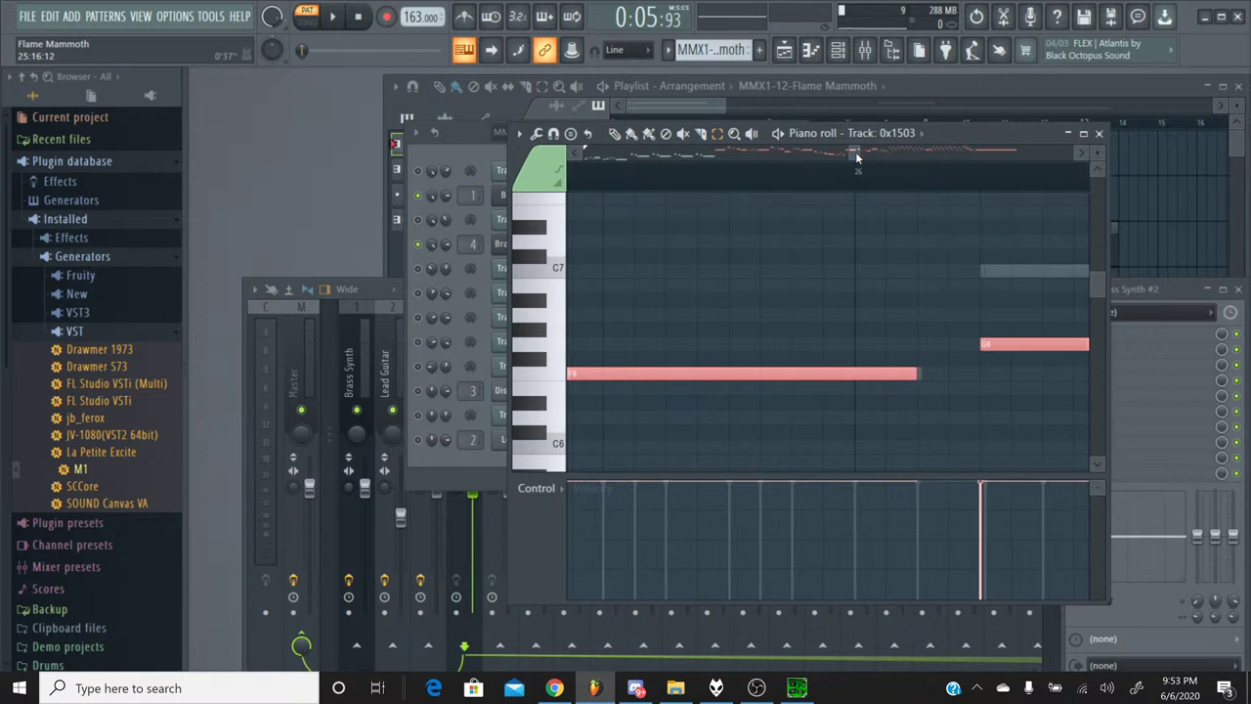
pyautogui.scroll(-5, 856, 157)
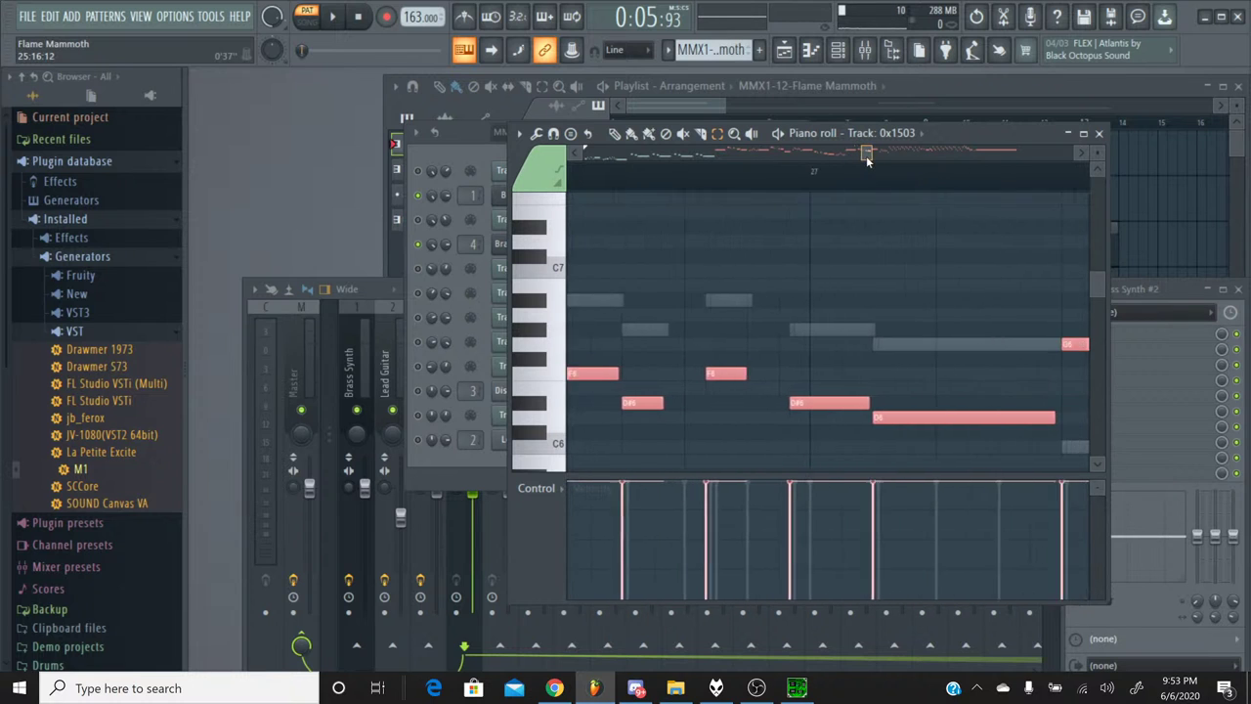
pyautogui.scroll(-3, 865, 156)
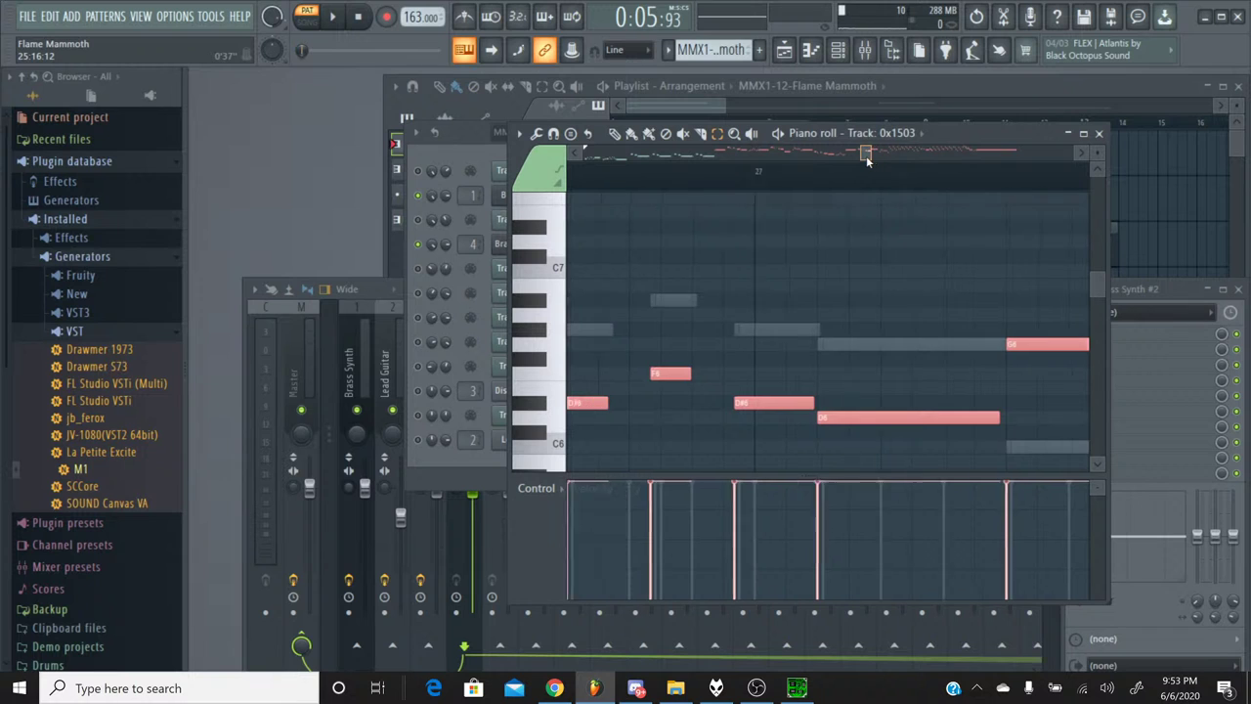
pyautogui.scroll(3, 848, 182)
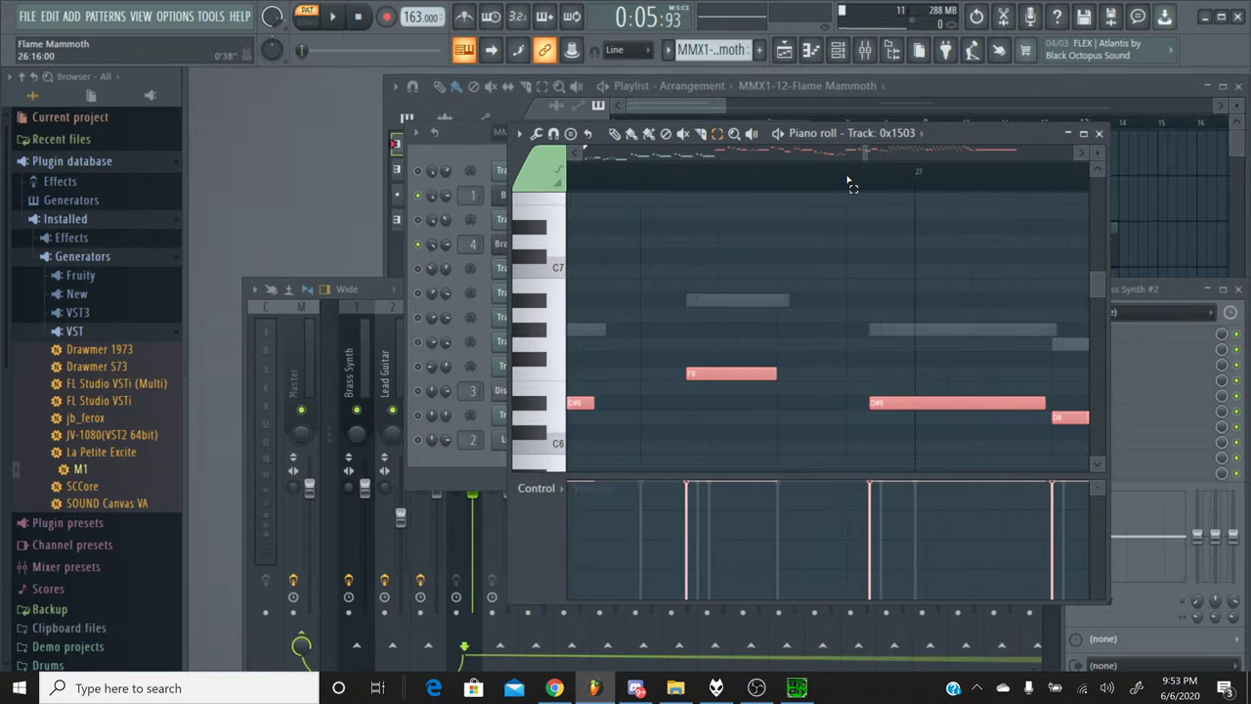
pyautogui.scroll(-3, 848, 182)
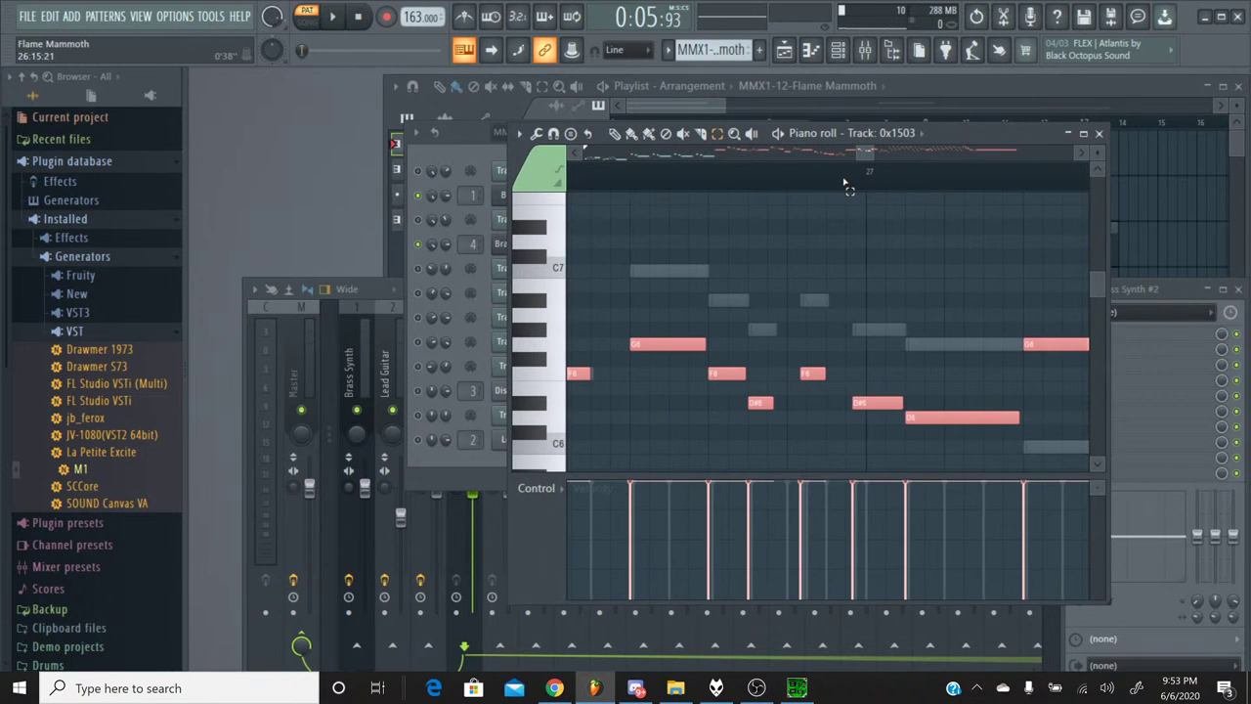
pyautogui.click(1099, 134)
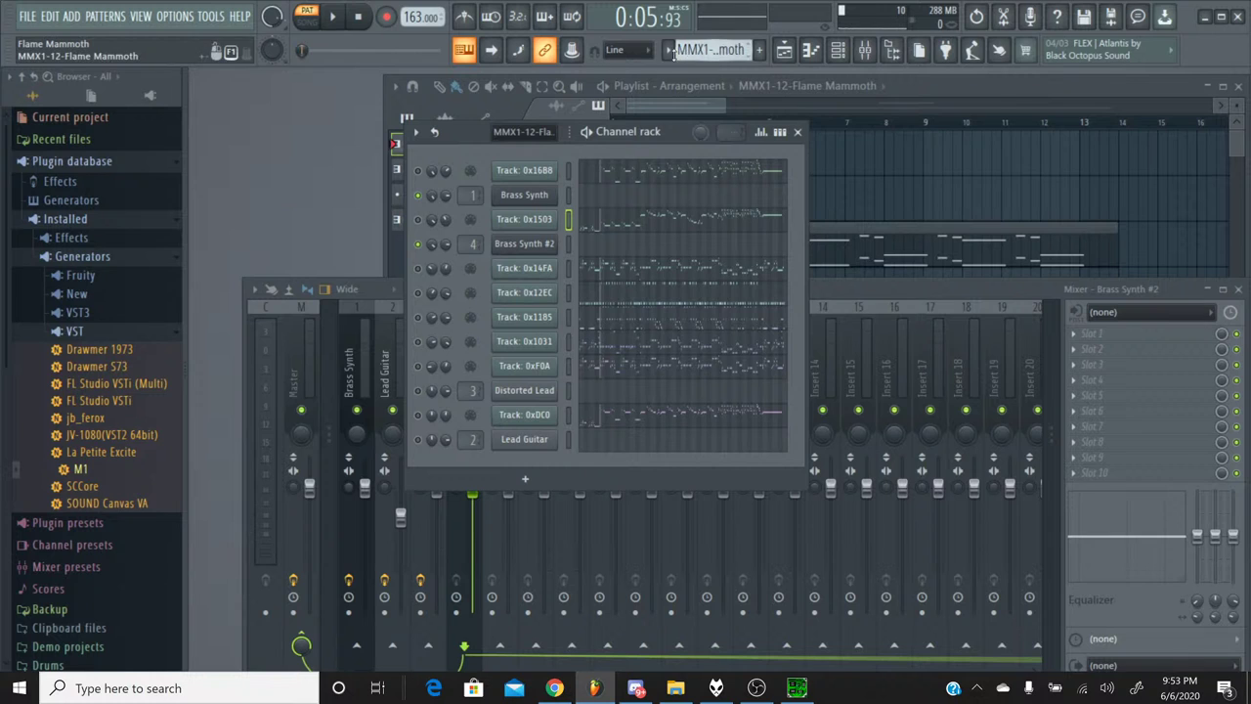
# Switch from the MMX1-12-Flame Mammoth pattern to the Guitar pattern.
pyautogui.click(670, 52)
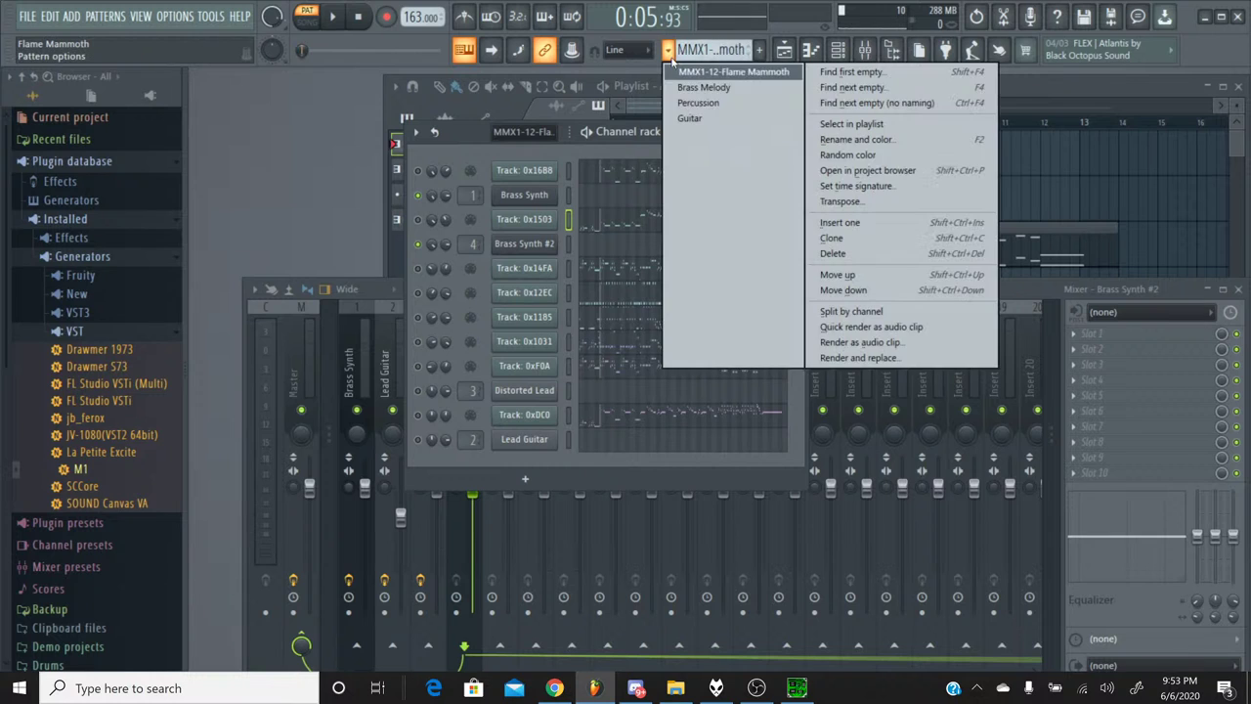
pyautogui.click(692, 119)
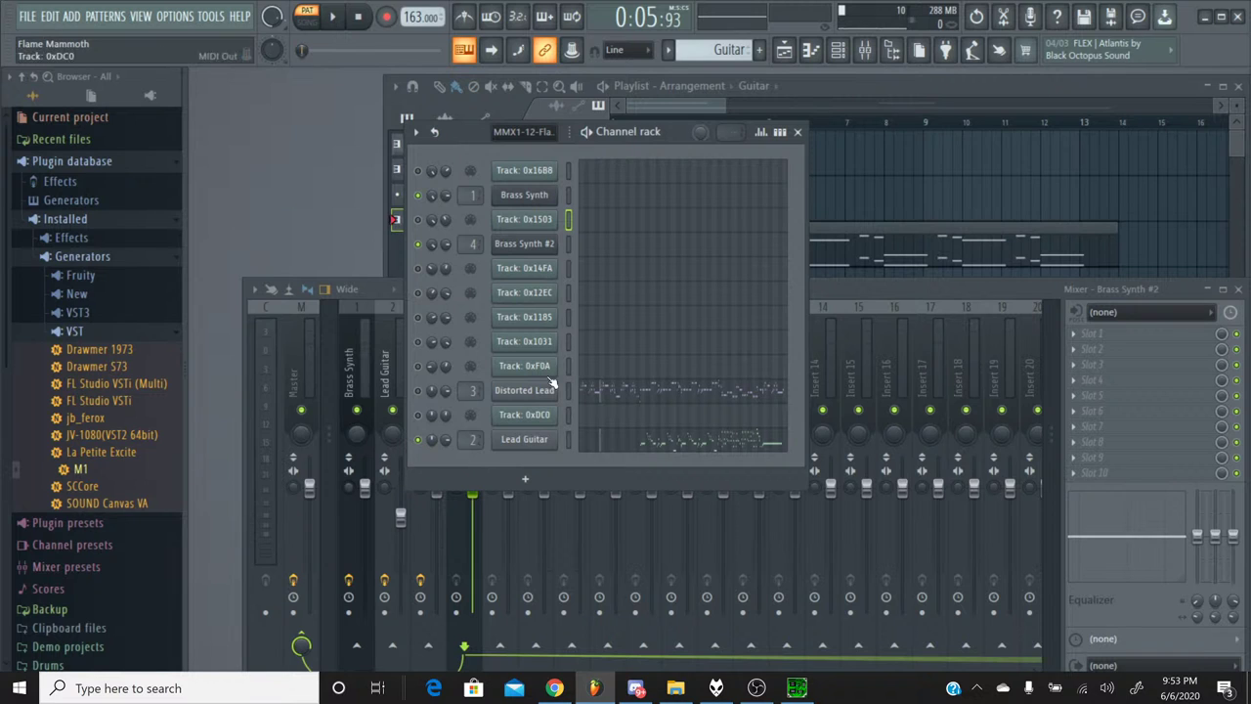
pyautogui.click(668, 51)
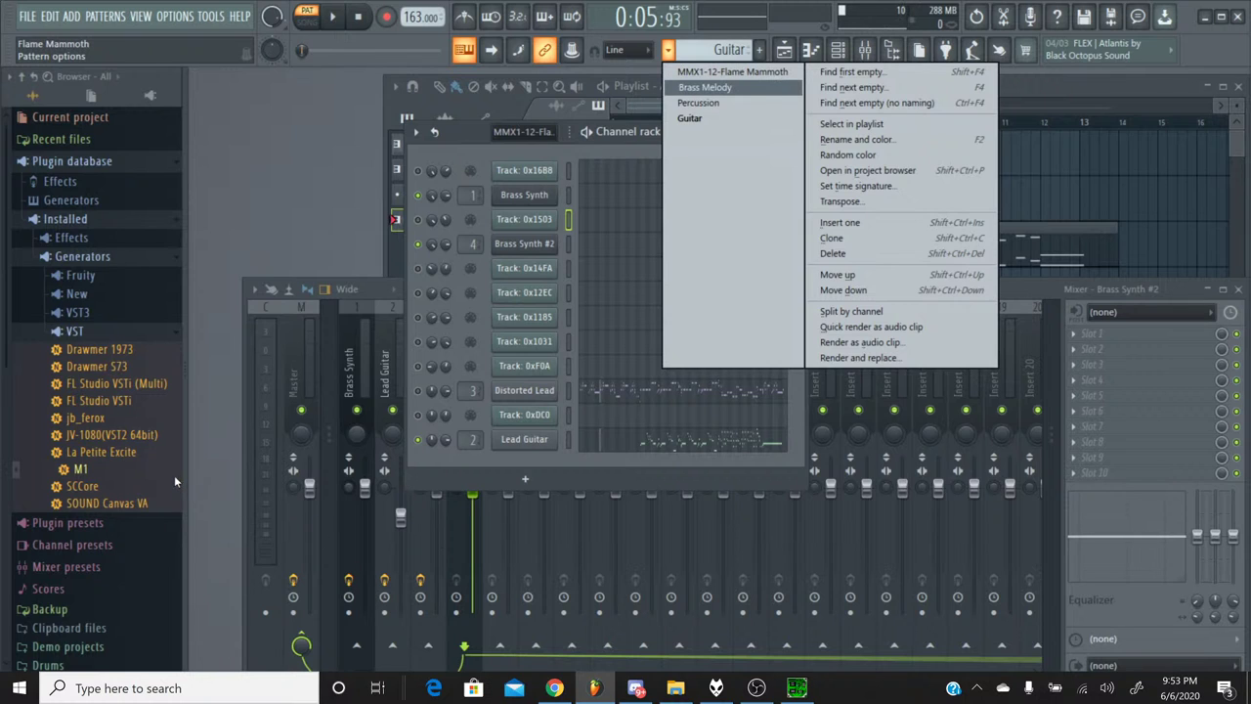
pyautogui.click(692, 119)
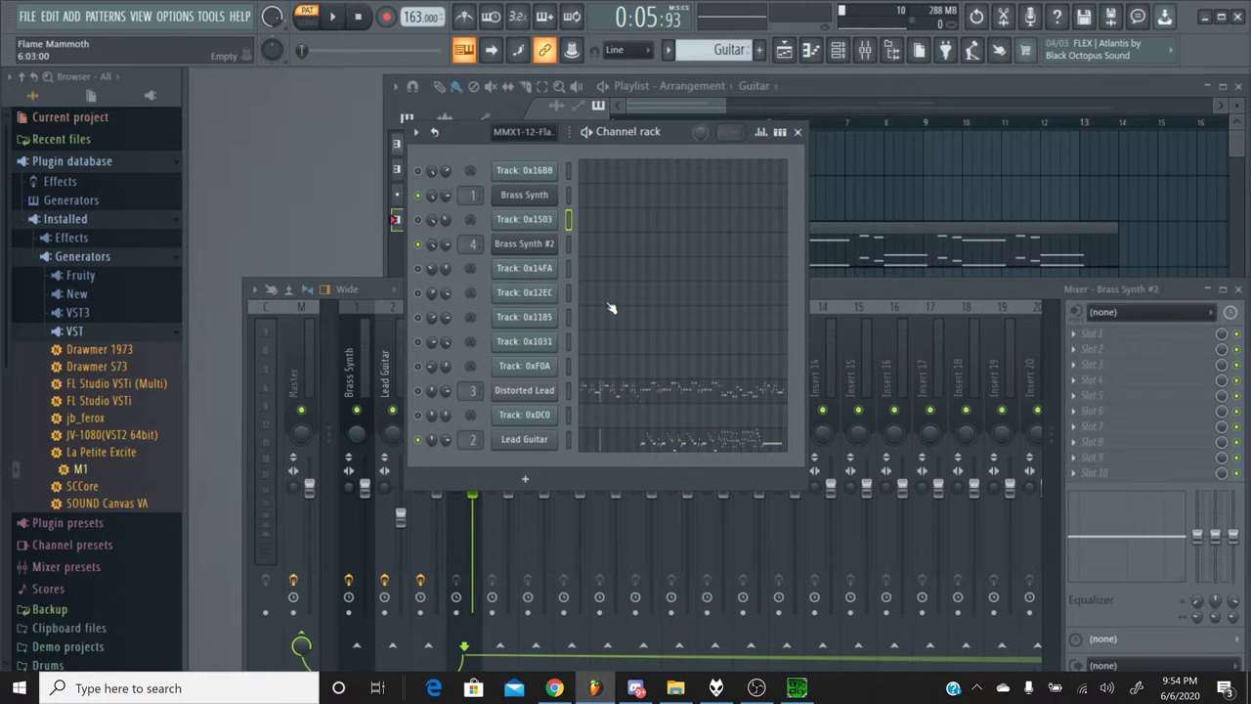
# Switch to SPCTool, listen to the original Flame Mammoth song, stop it and return to FL Studio.
pyautogui.click(796, 688)
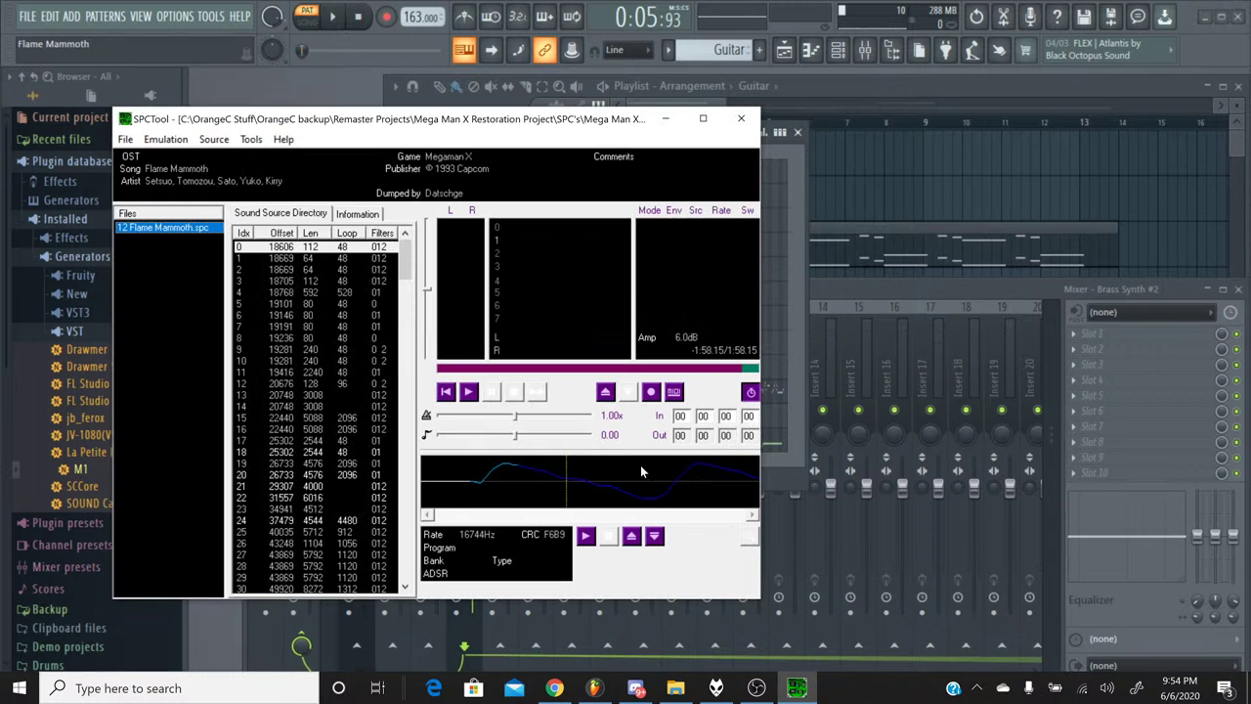
pyautogui.click(469, 392)
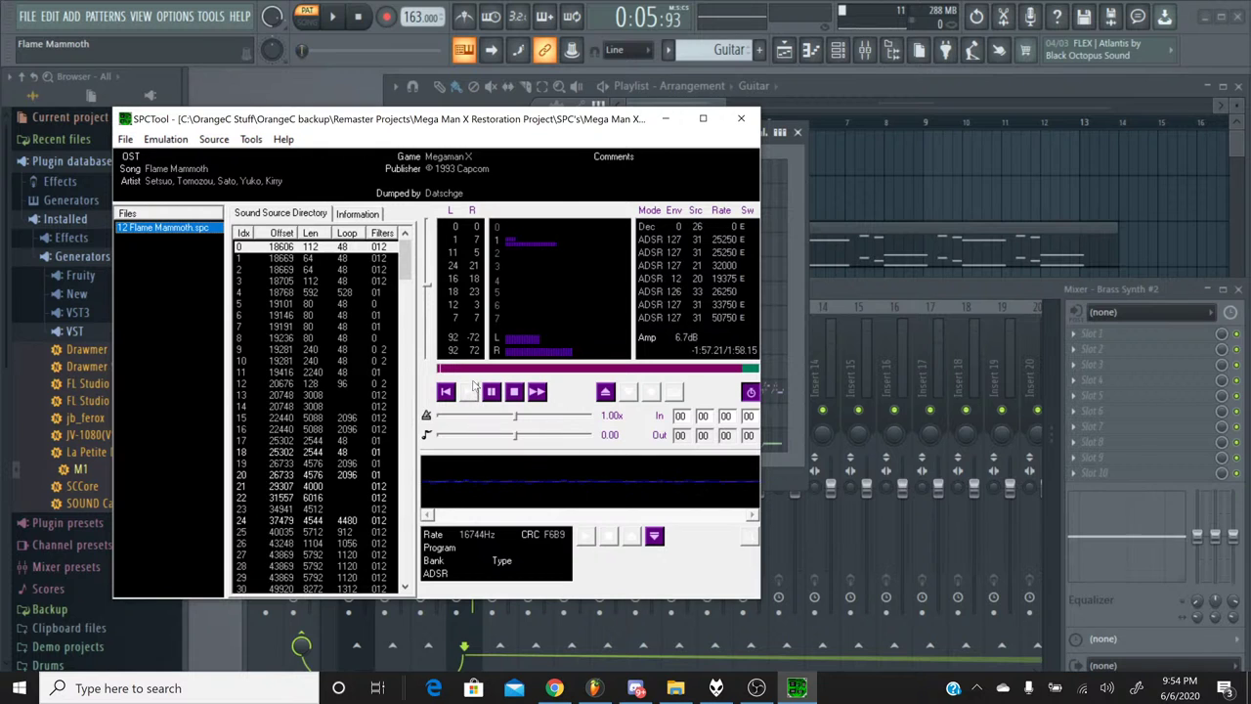
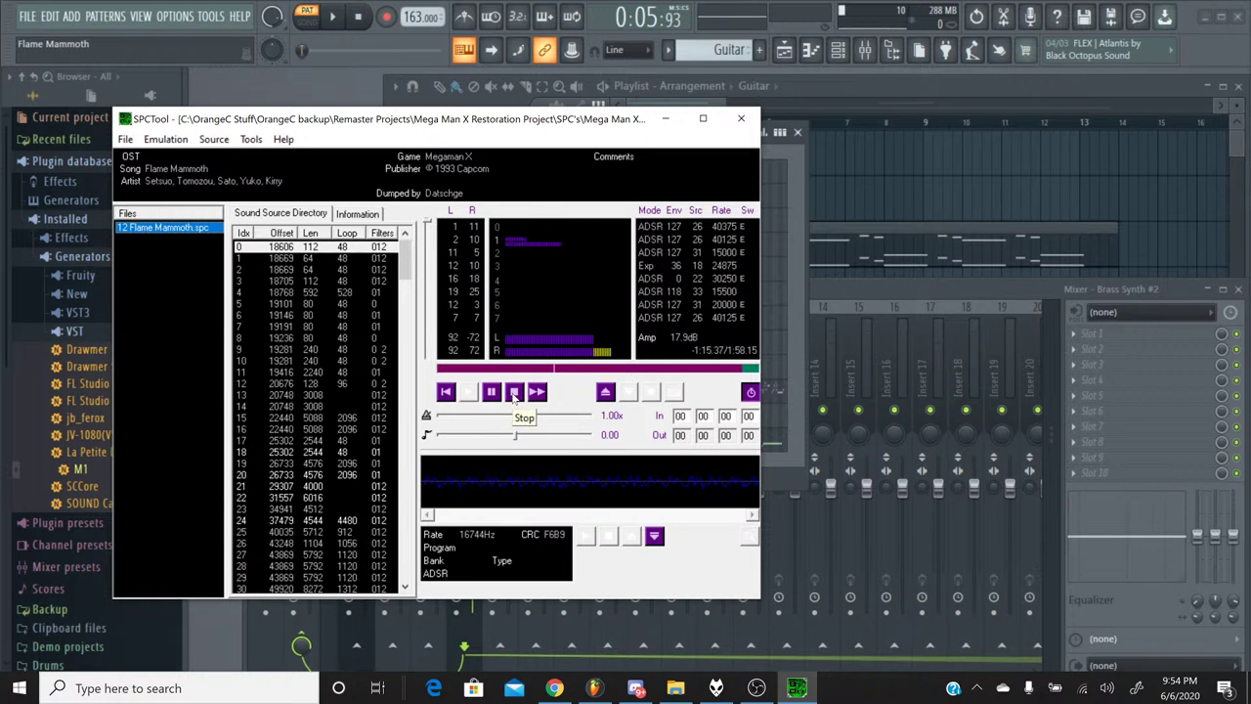
pyautogui.click(513, 391)
pyautogui.click(670, 121)
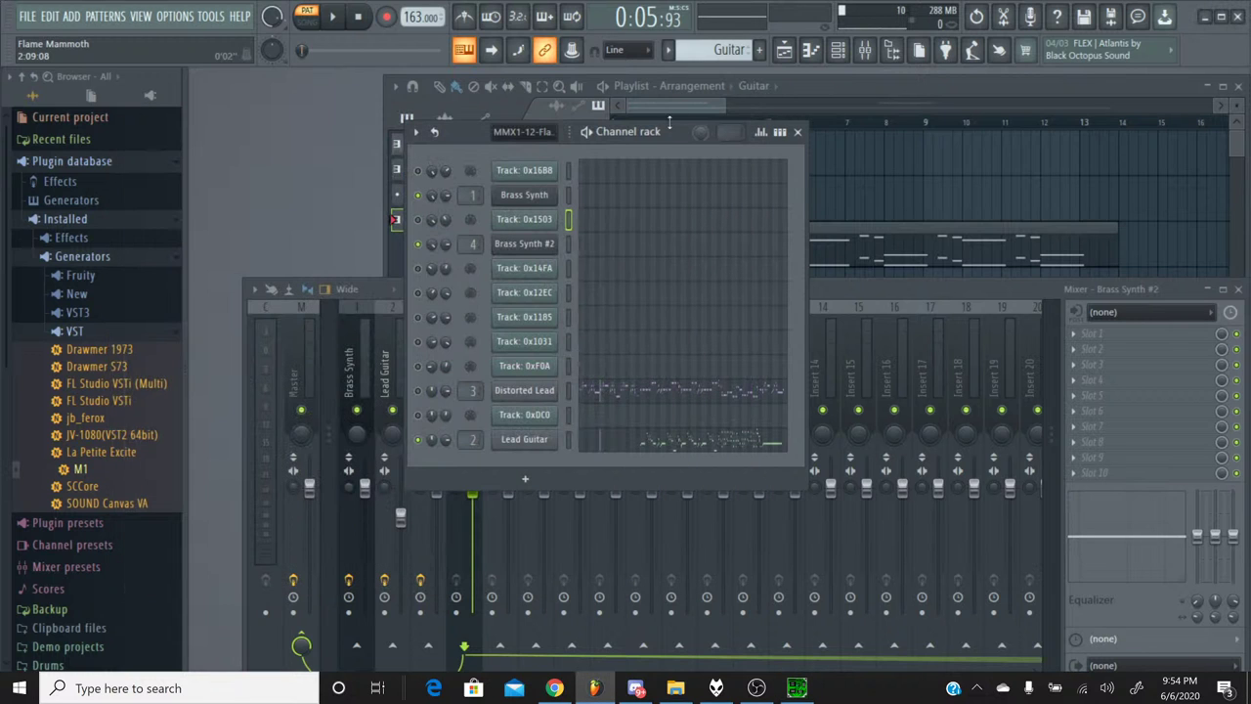
# Add S50_RG LeadD_4loopedwav from the project's Original Sources, Instruments, S50_Rock Lead1 Samples folder as the last channel, below Lead Guitar.
pyautogui.scroll(-5, 92, 449)
pyautogui.click(98, 454)
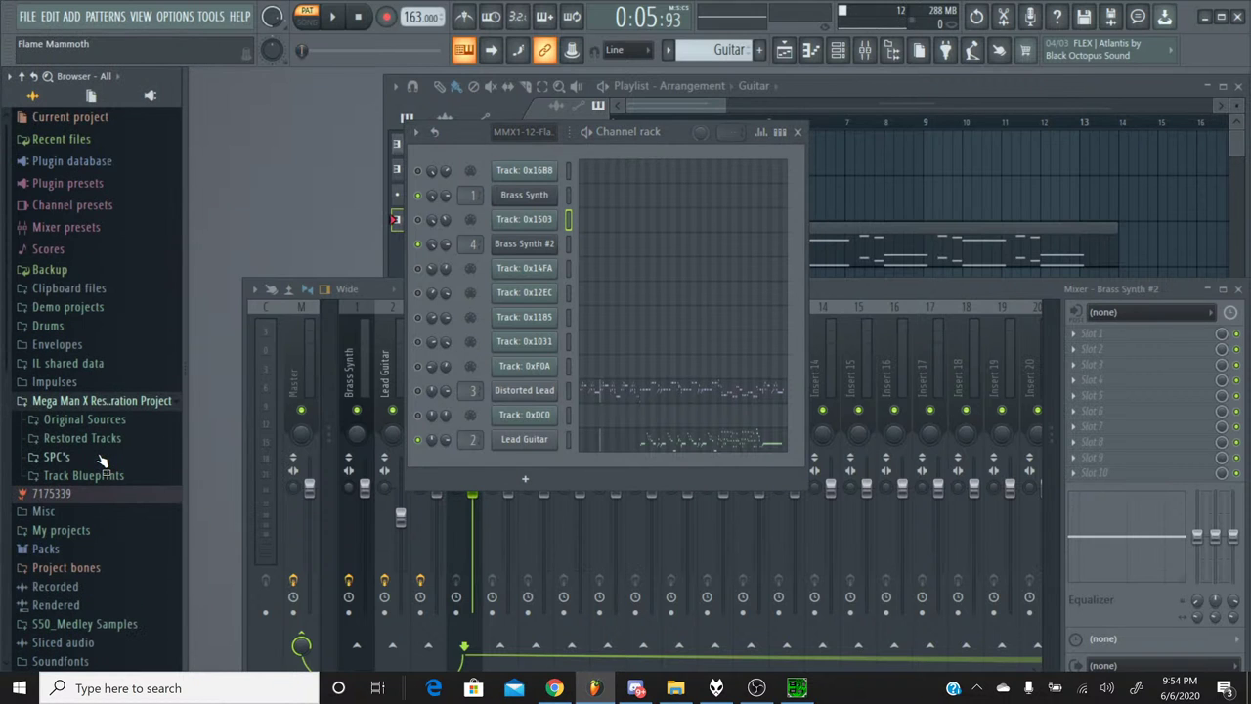
pyautogui.click(86, 419)
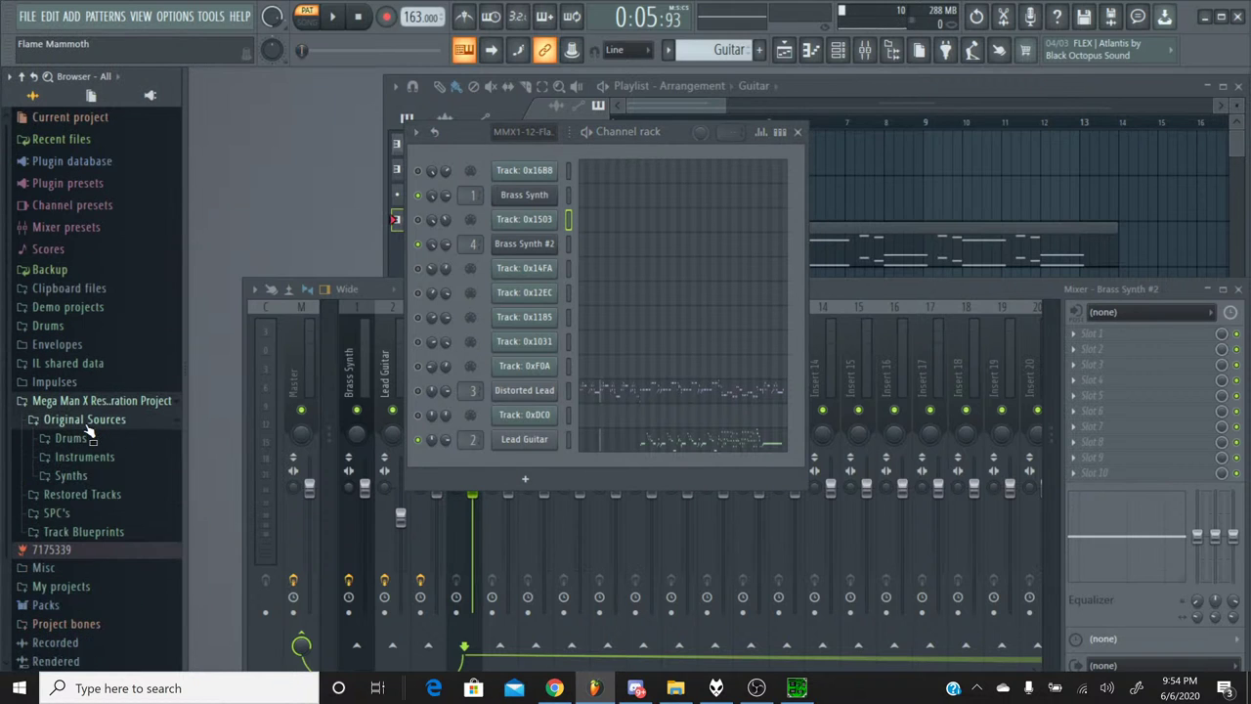
pyautogui.click(84, 461)
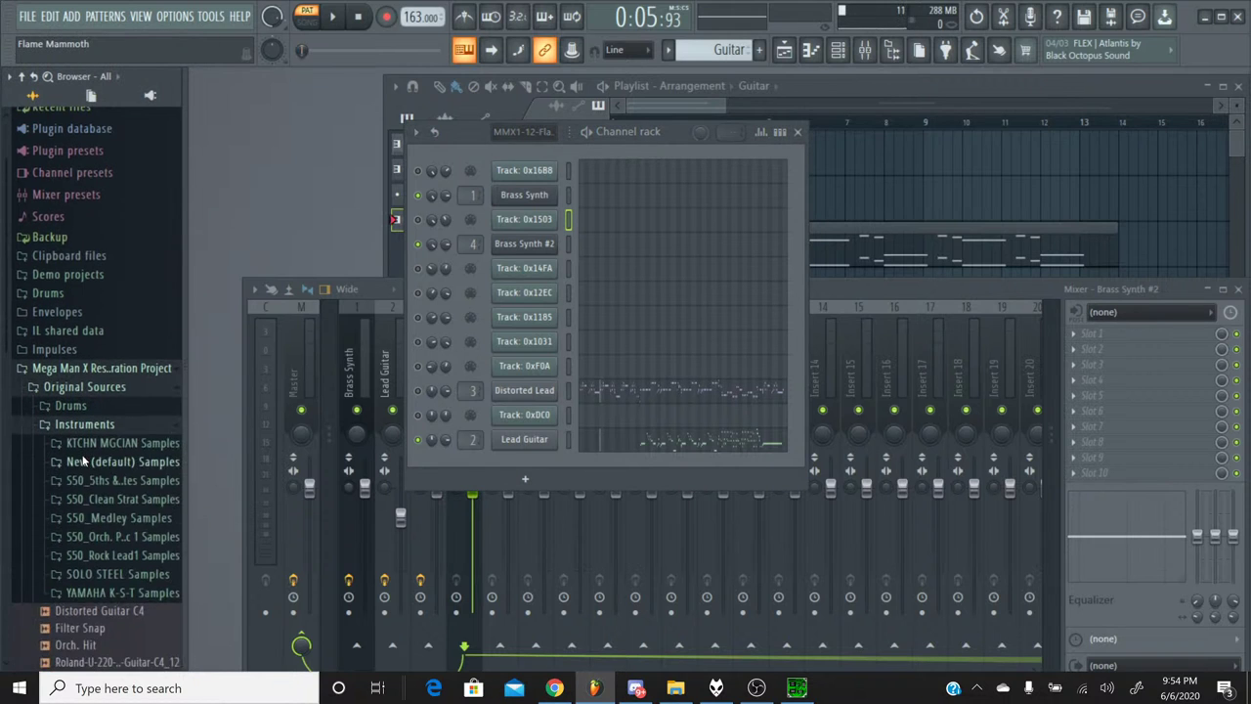
pyautogui.click(124, 555)
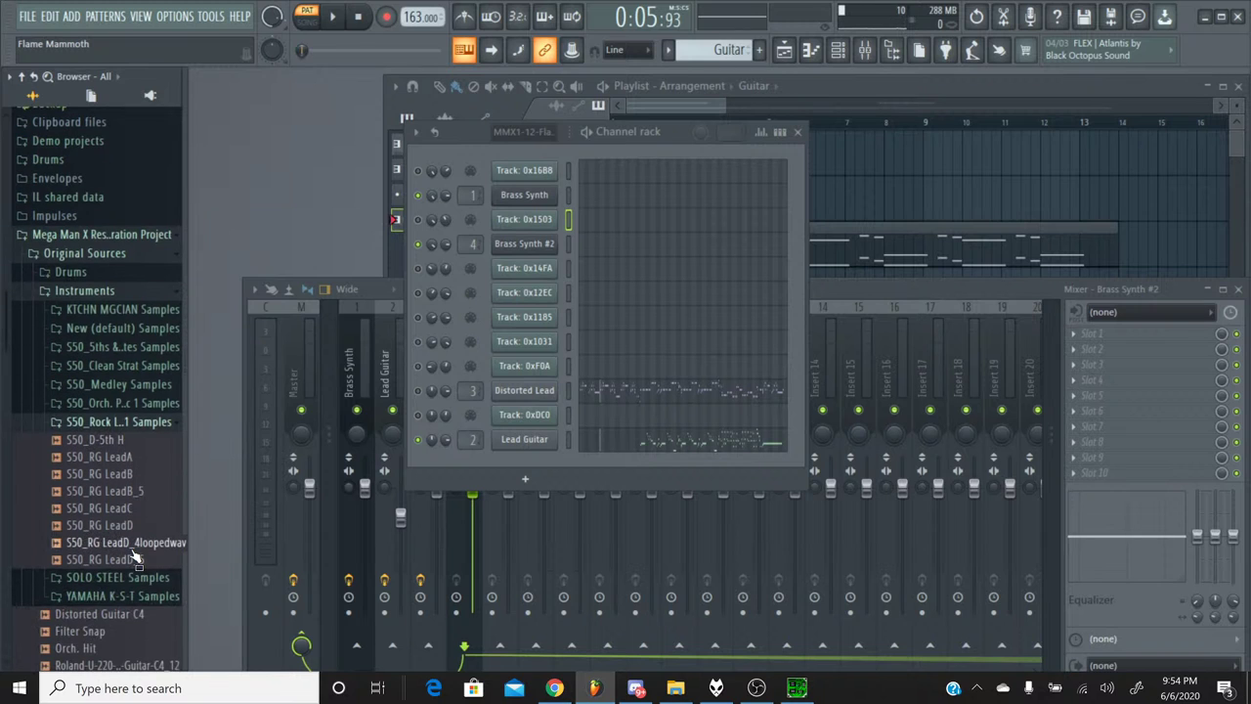
pyautogui.moveTo(135, 550); pyautogui.dragTo(532, 462)
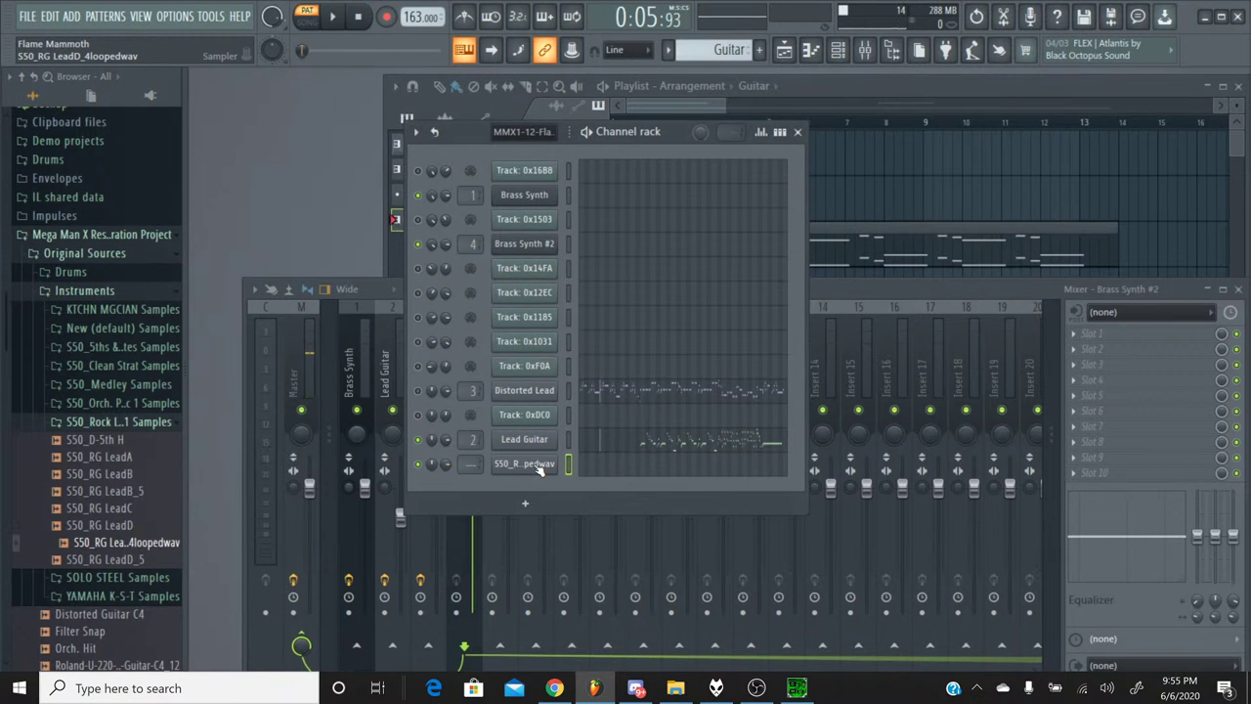
# Delete the S50_RG LeadD_4loopedwav channel below Lead Guitar and add the same sample directly below Brass Synth #2 instead.
pyautogui.rightClick(537, 471)
pyautogui.click(591, 609)
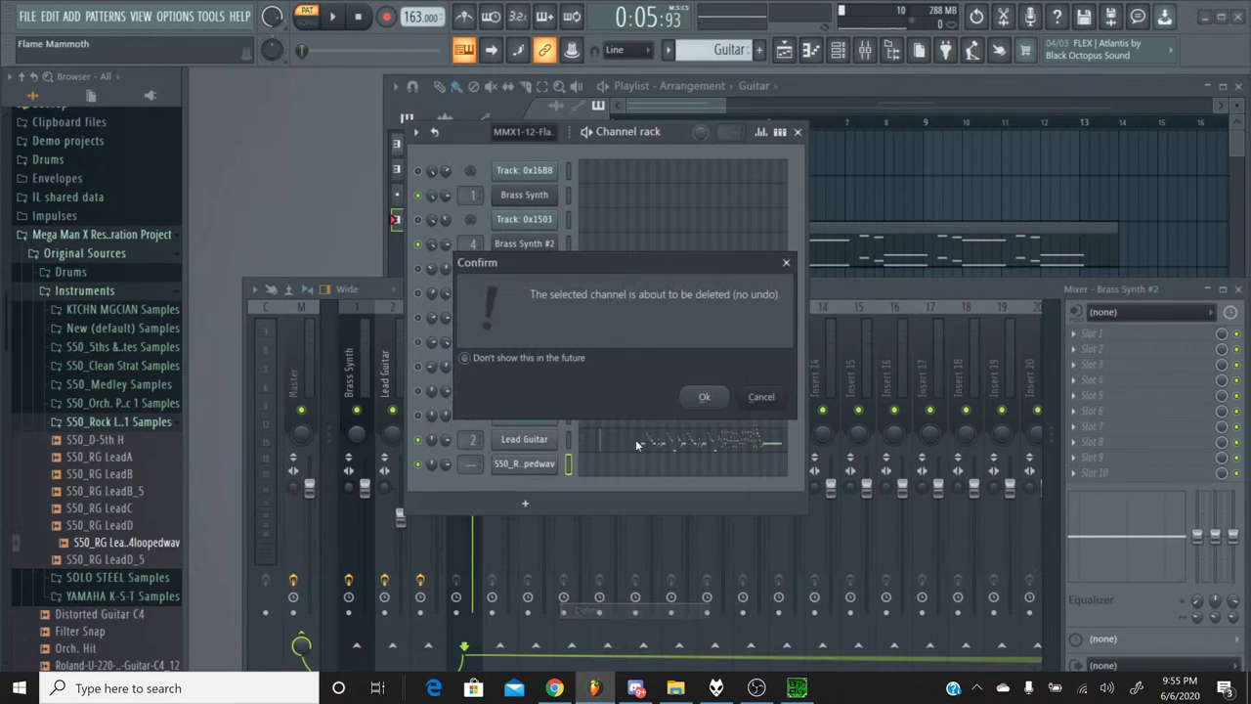
pyautogui.click(698, 399)
pyautogui.moveTo(125, 542)
pyautogui.mouseDown()
pyautogui.moveTo(542, 276)
pyautogui.moveTo(535, 260)
pyautogui.mouseUp()
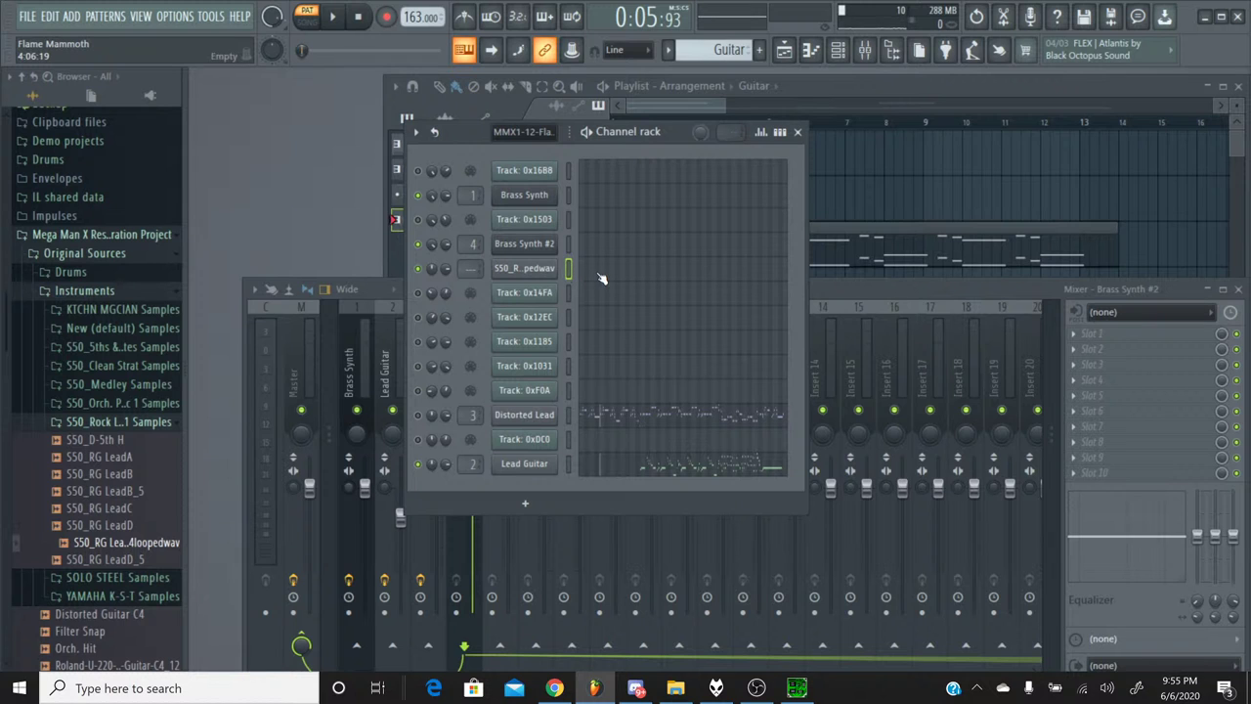
# In the MMX1-12-Flame Mammoth pattern, set the playhead in bar 13 just before the Track: 0x1503 notes and close its piano roll.
pyautogui.click(668, 49)
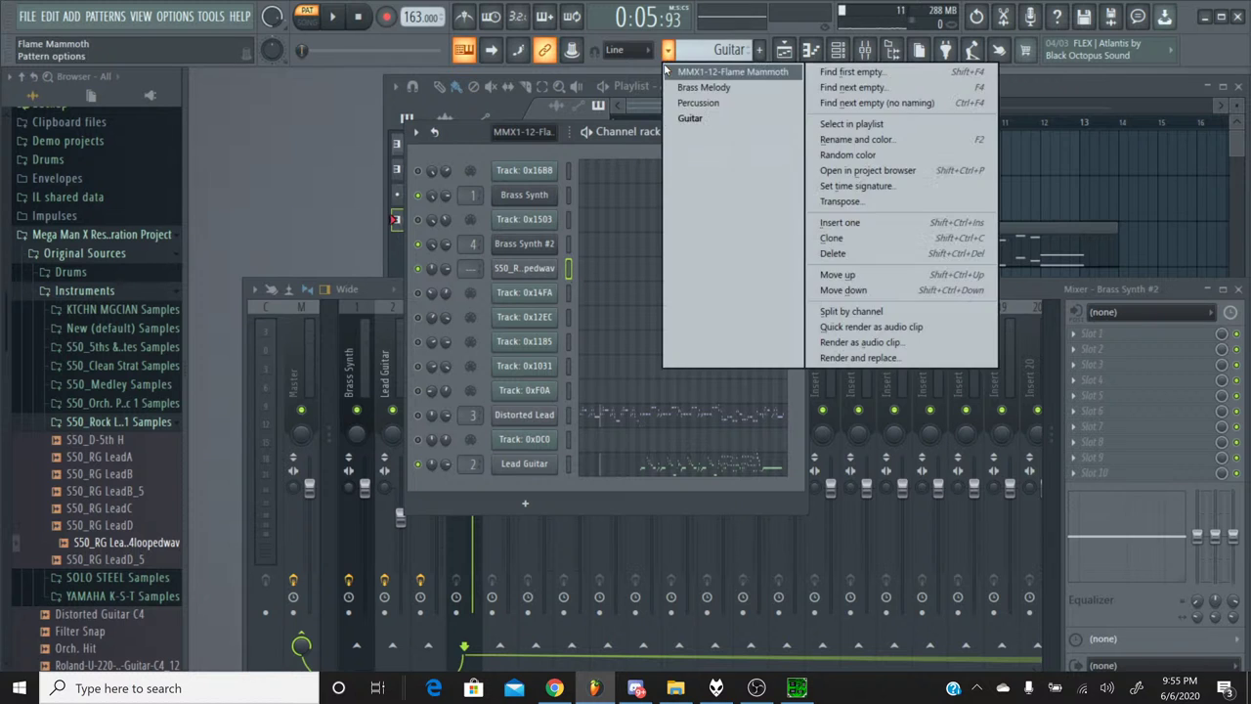
pyautogui.click(667, 62)
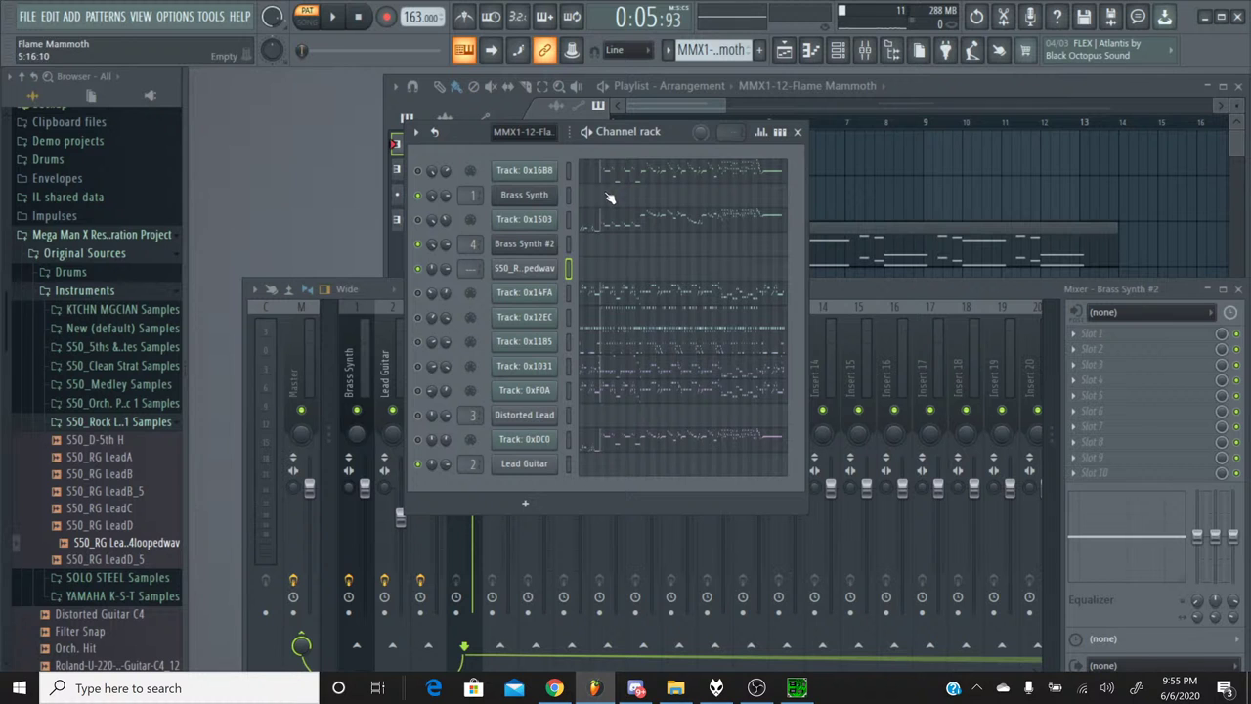
pyautogui.click(603, 224)
pyautogui.moveTo(598, 156); pyautogui.dragTo(720, 161)
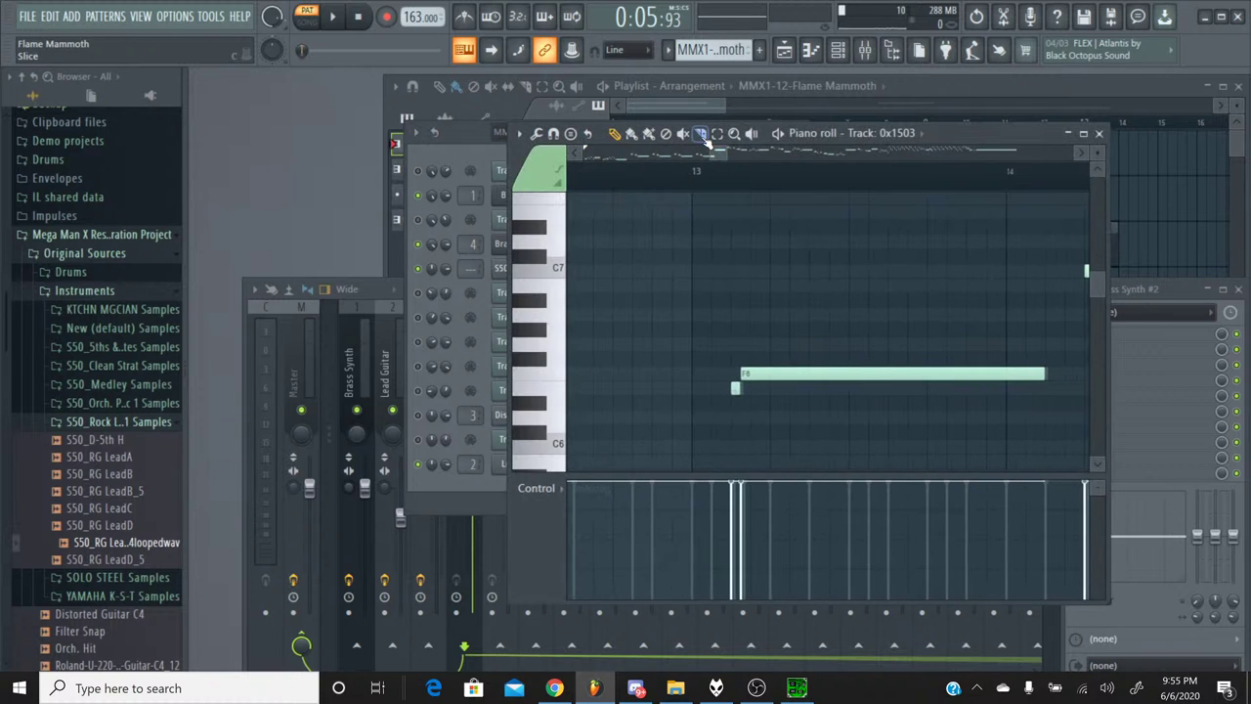
pyautogui.click(730, 174)
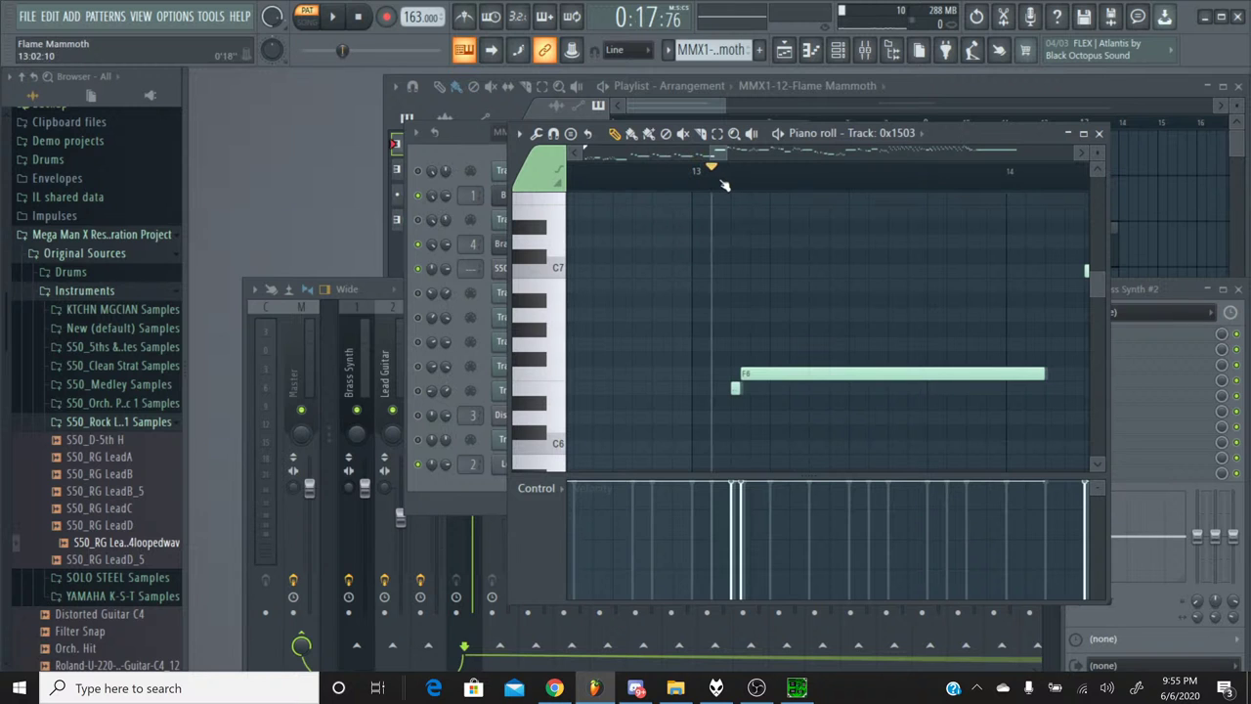
pyautogui.click(1099, 133)
# Switch to the Guitar pattern and paste the Track: 0x1503 notes into the S50_RG LeadD_4loopedwav piano roll around bar 13.
pyautogui.click(668, 57)
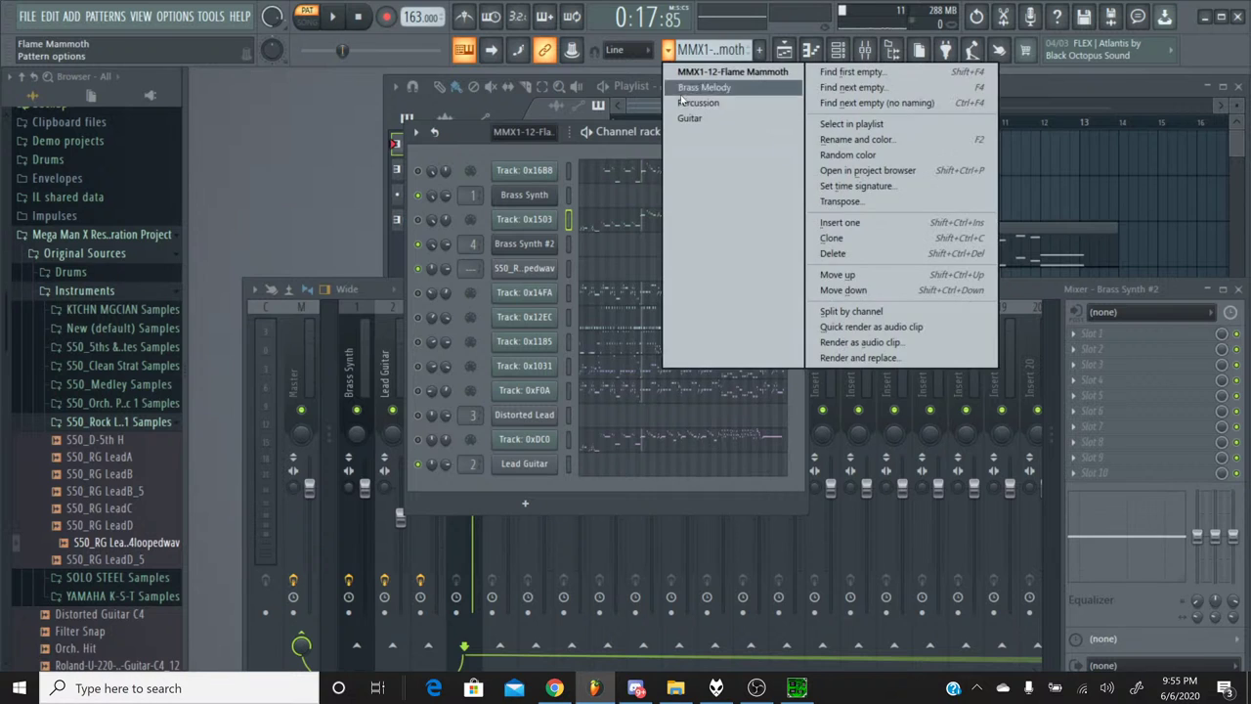
pyautogui.click(698, 118)
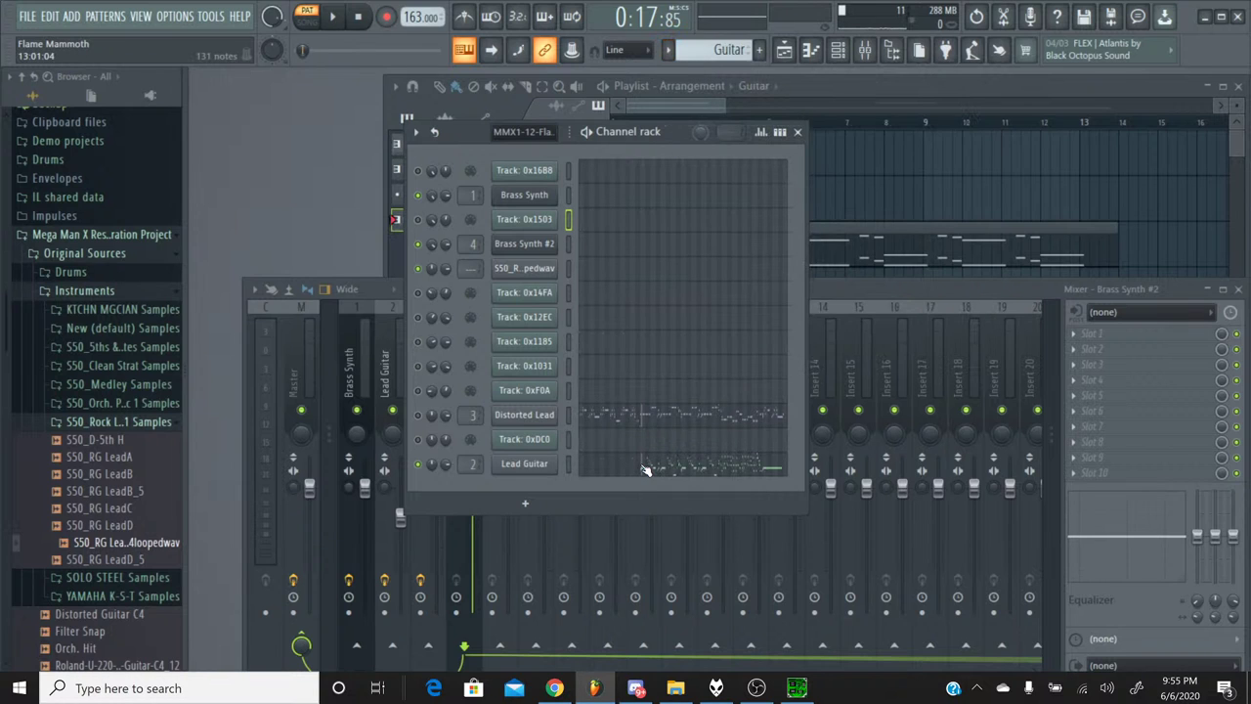
pyautogui.click(629, 277)
pyautogui.moveTo(593, 159); pyautogui.dragTo(715, 171)
pyautogui.scroll(-3, 756, 198)
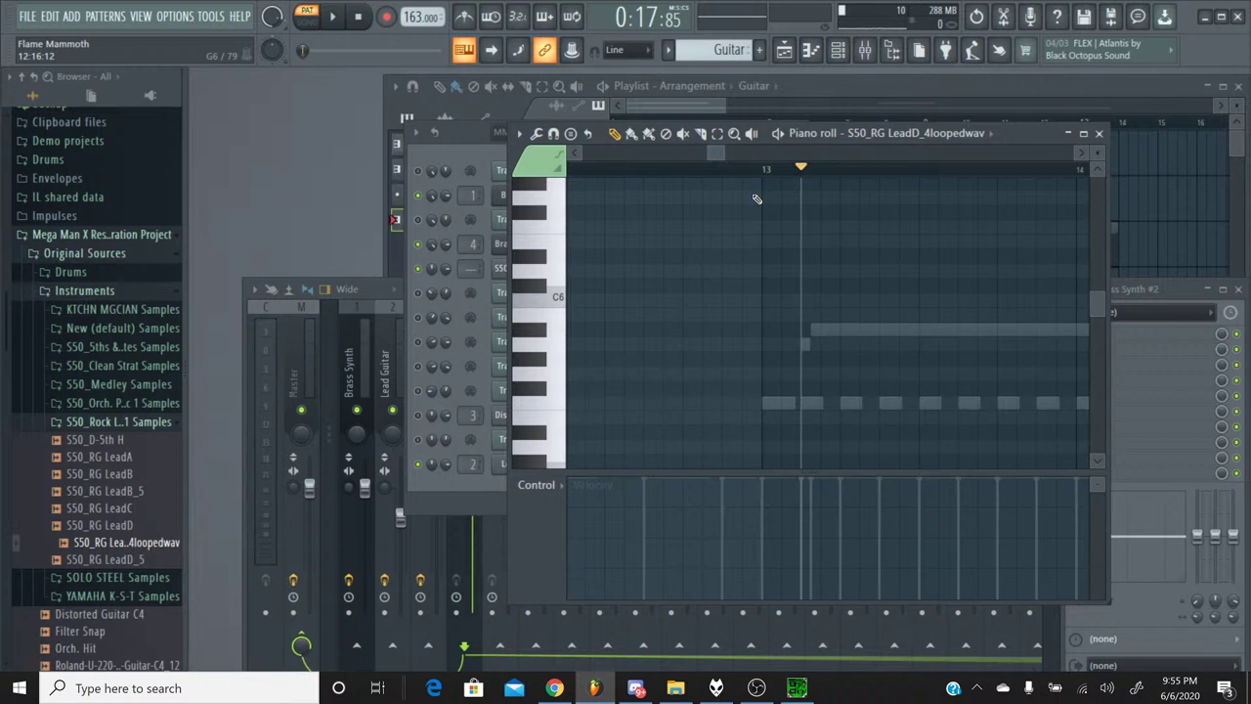
pyautogui.hotkey('ctrl', 'v')
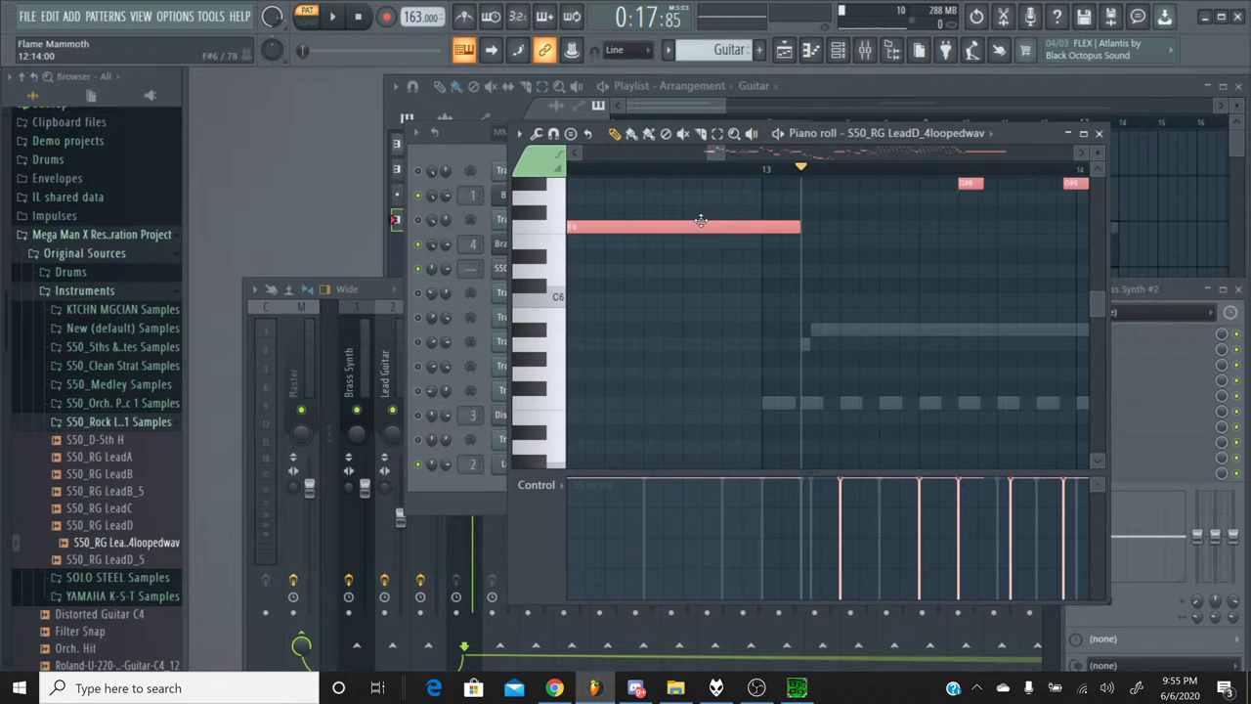
# Move the pasted notes to start on A5 at the bar 13 playhead, matching the ghost notes, and close the piano roll.
pyautogui.scroll(4, 700, 222)
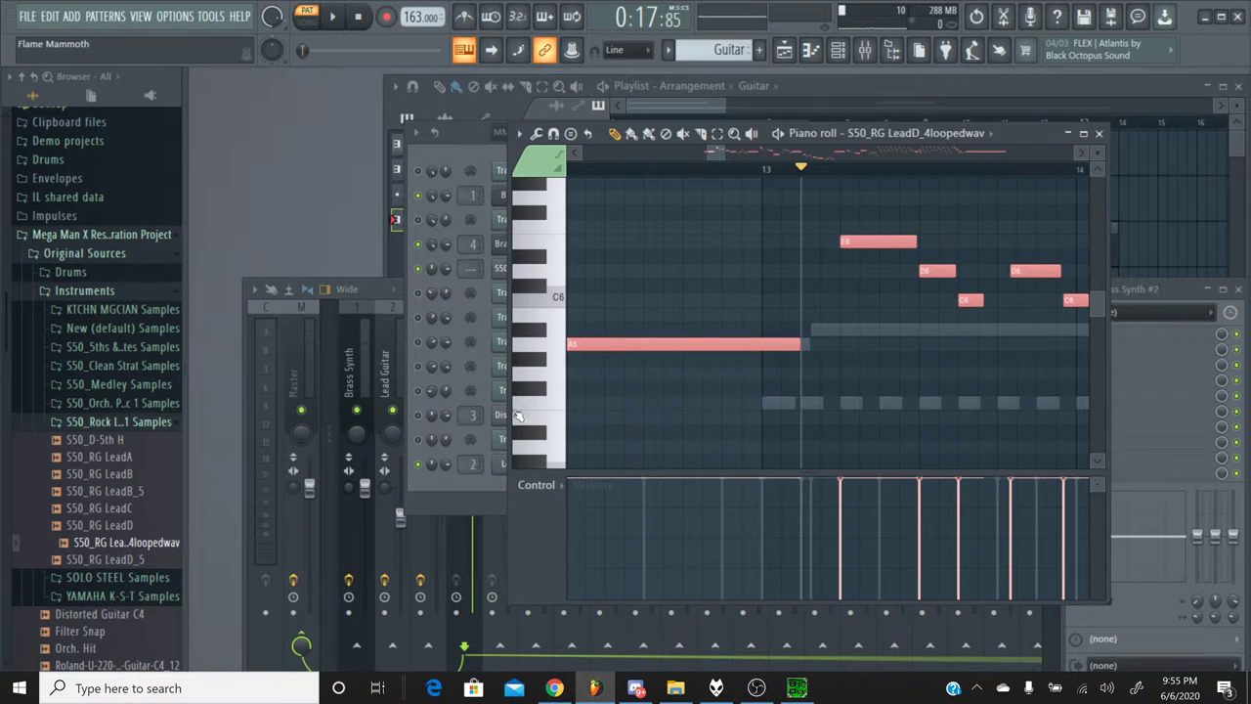
pyautogui.click(549, 352)
pyautogui.click(548, 353)
pyautogui.scroll(6, 688, 234)
pyautogui.scroll(-10, 688, 237)
pyautogui.scroll(1, 688, 238)
pyautogui.scroll(3, 688, 239)
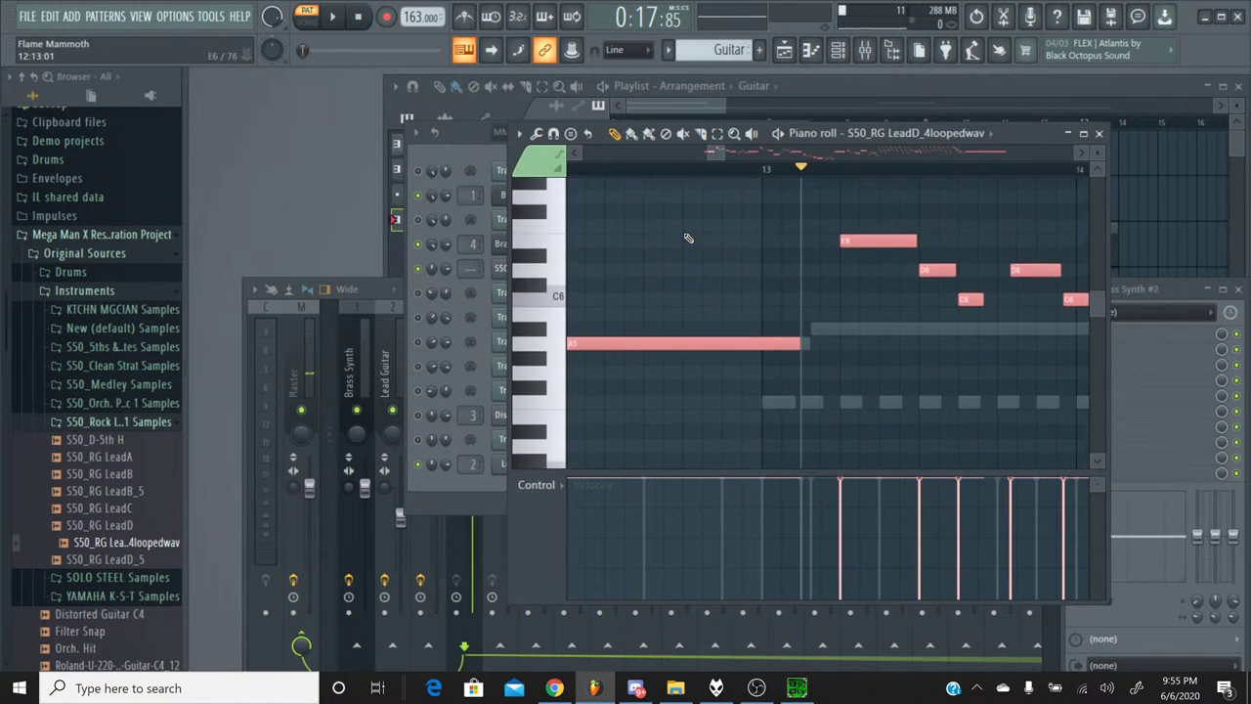
pyautogui.moveTo(655, 338); pyautogui.dragTo(955, 347)
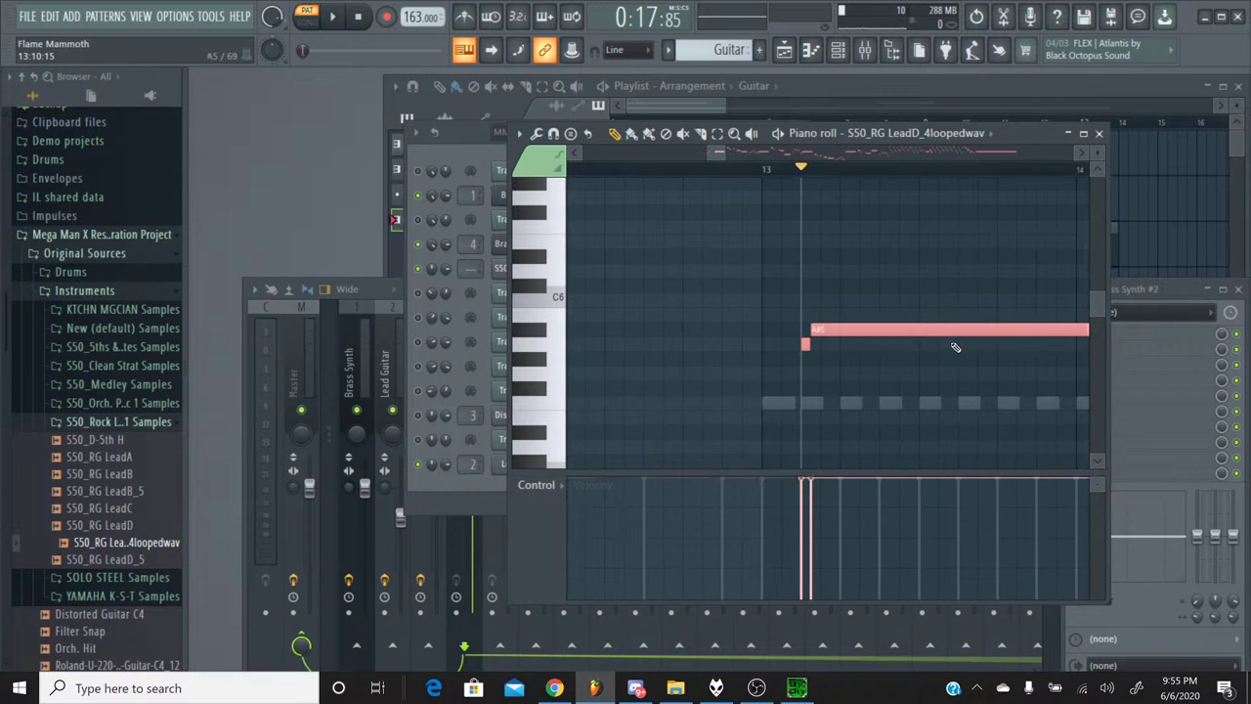
pyautogui.click(524, 330)
pyautogui.scroll(-3, 781, 171)
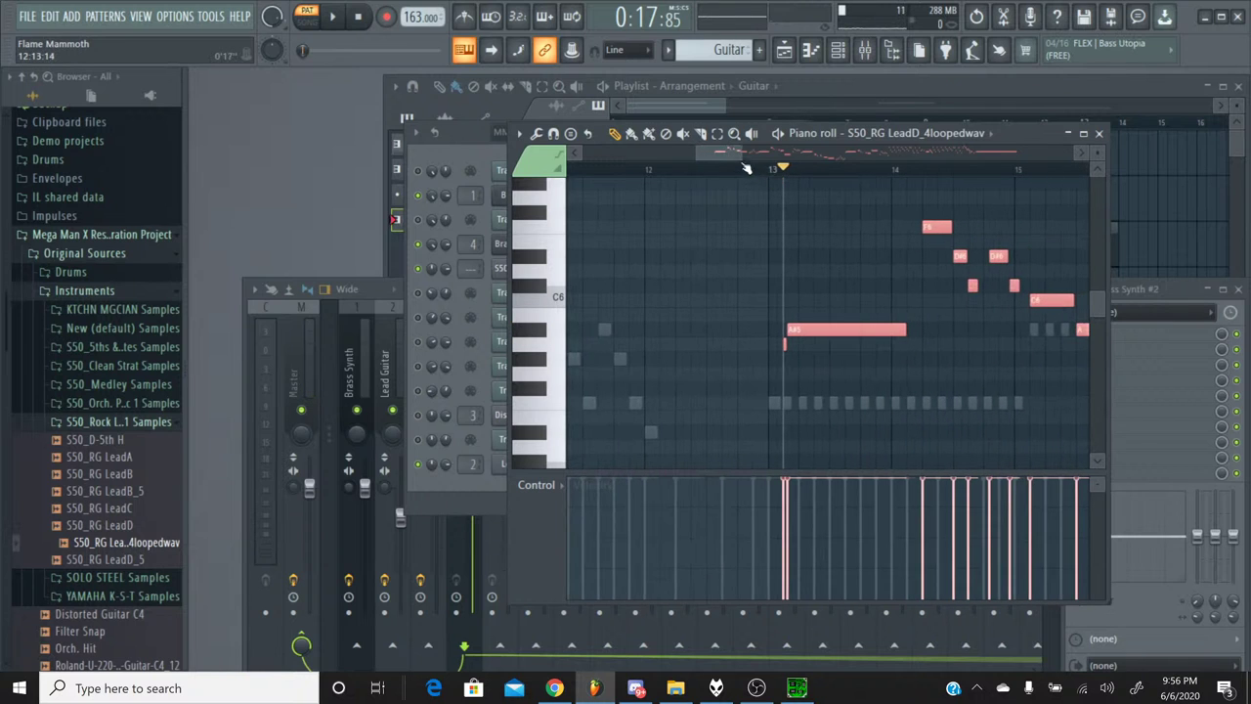
pyautogui.moveTo(738, 154); pyautogui.dragTo(1014, 141)
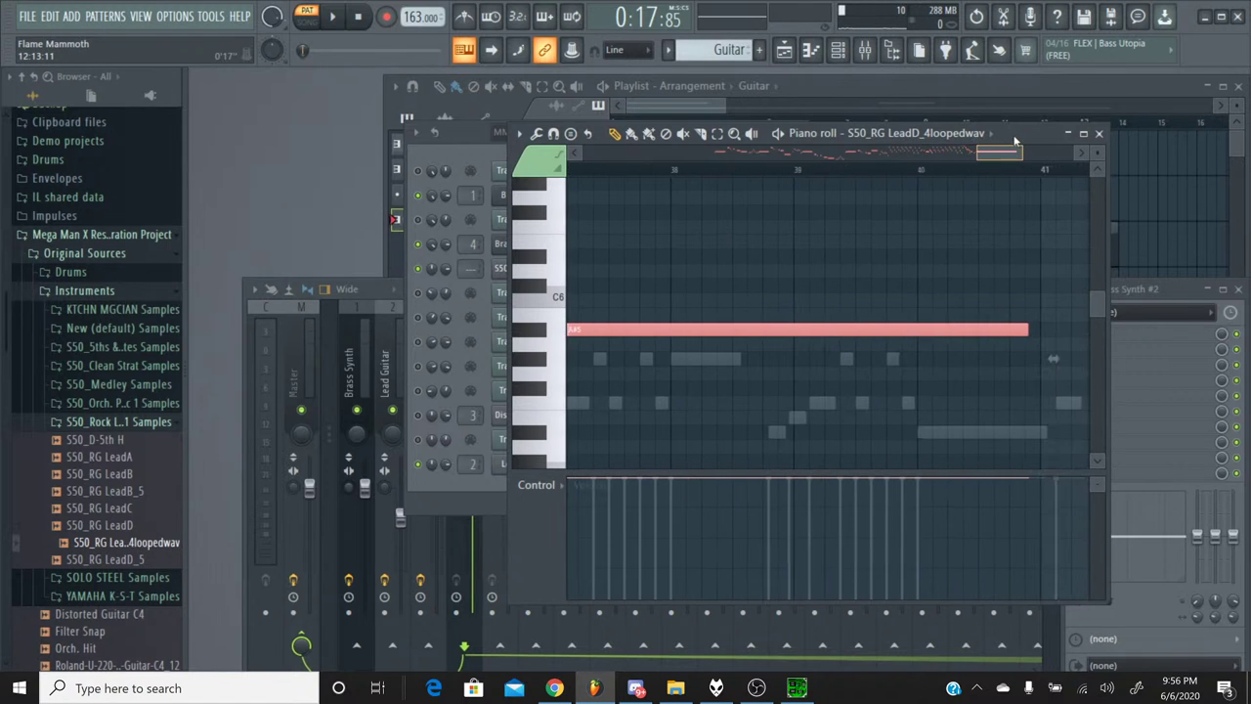
pyautogui.click(1101, 134)
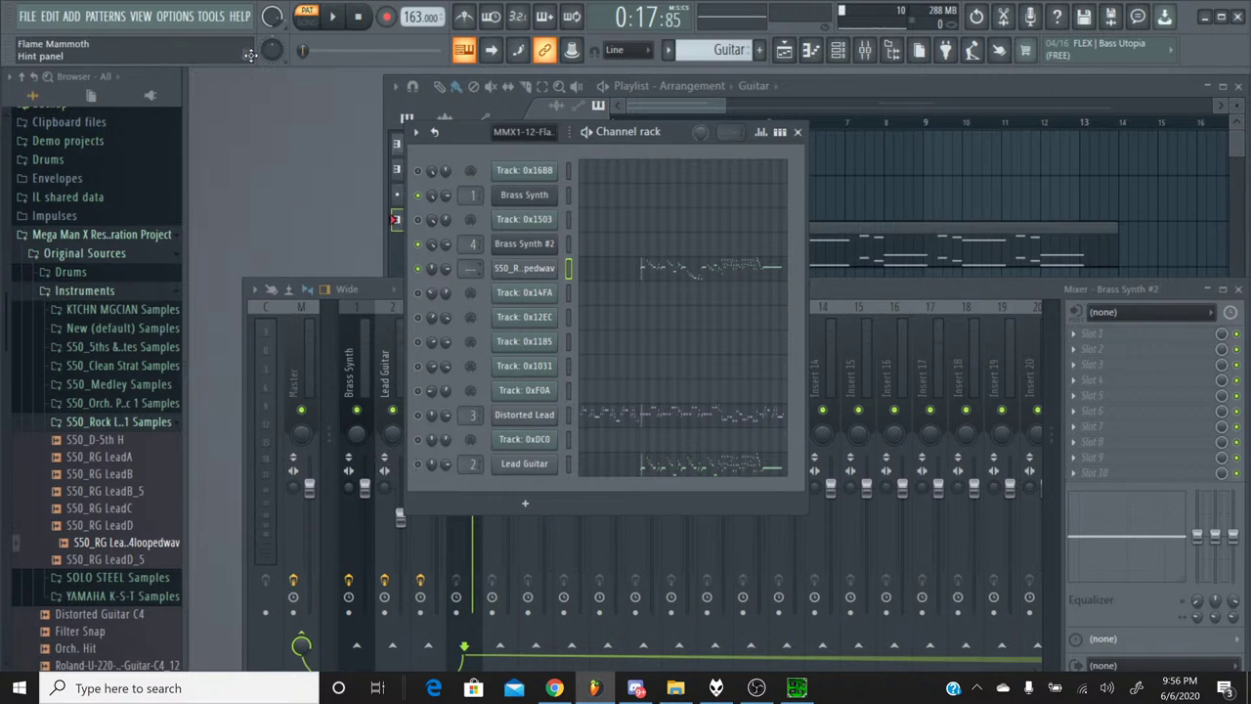
# Preview the Guitar pattern and copy the 91% panning value from Brass Synth #2 to the S50_RG LeadD_4loopedwav channel.
pyautogui.press('space')
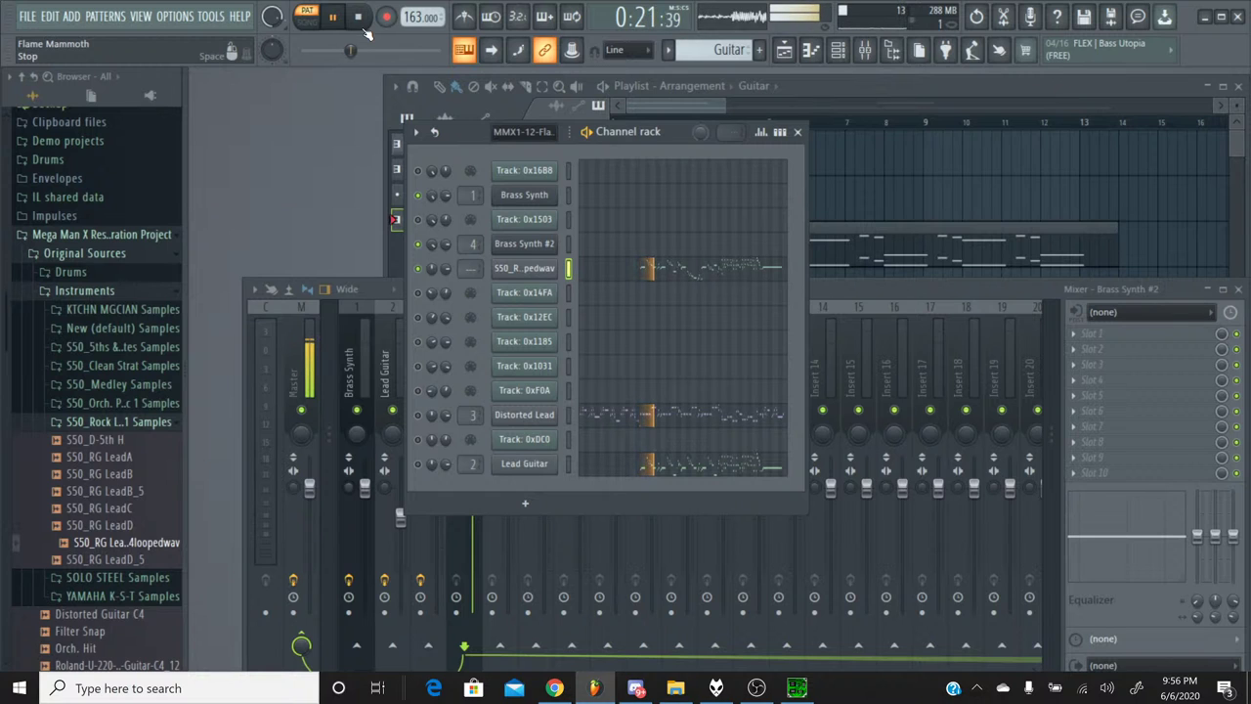
pyautogui.click(366, 32)
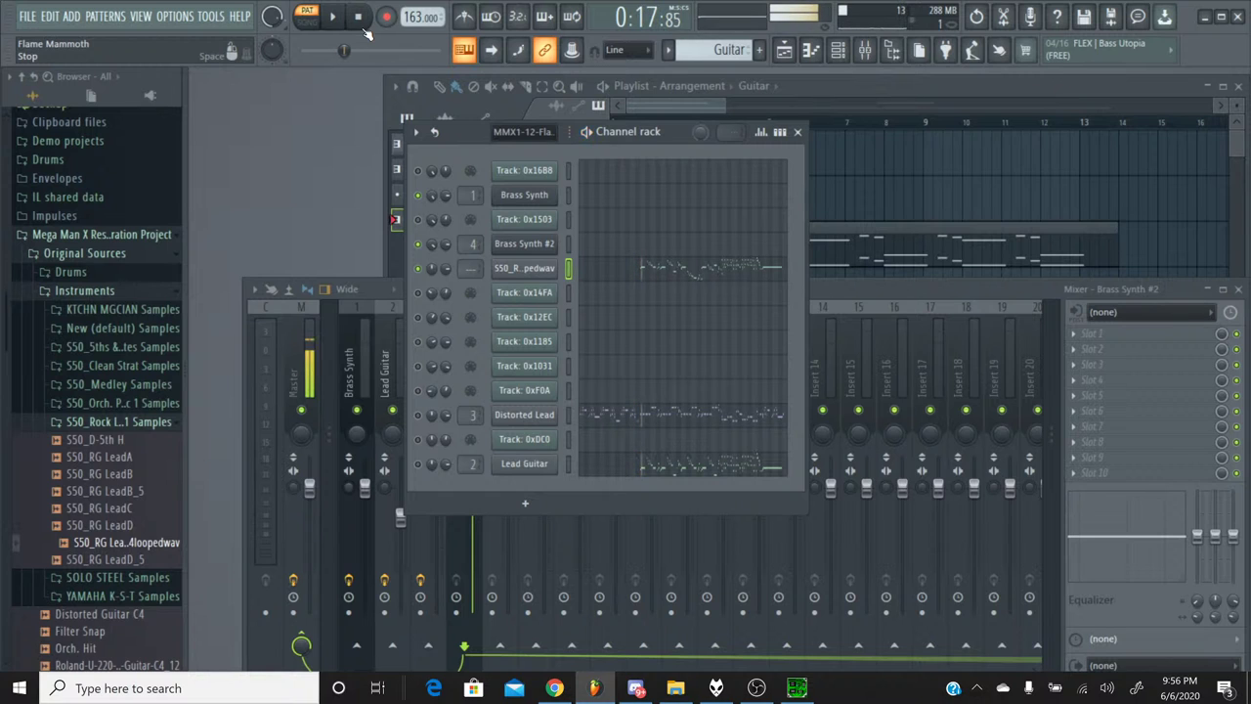
pyautogui.rightClick(435, 246)
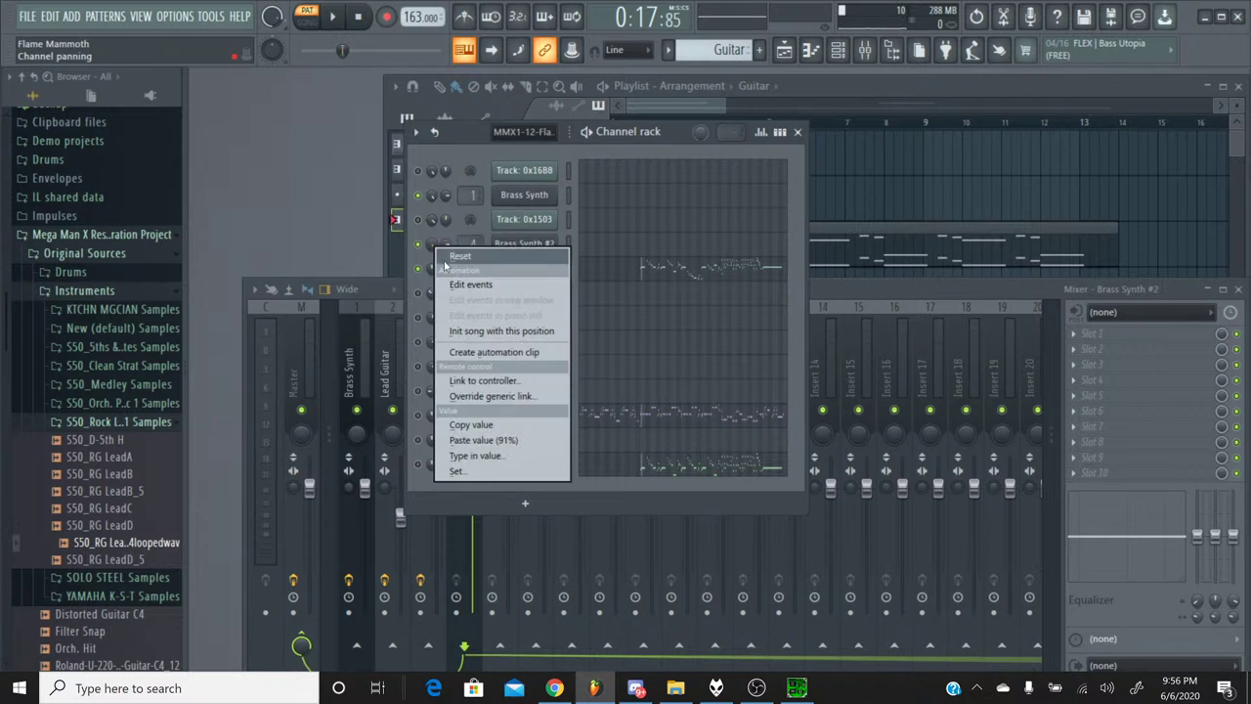
pyautogui.click(488, 425)
pyautogui.rightClick(432, 277)
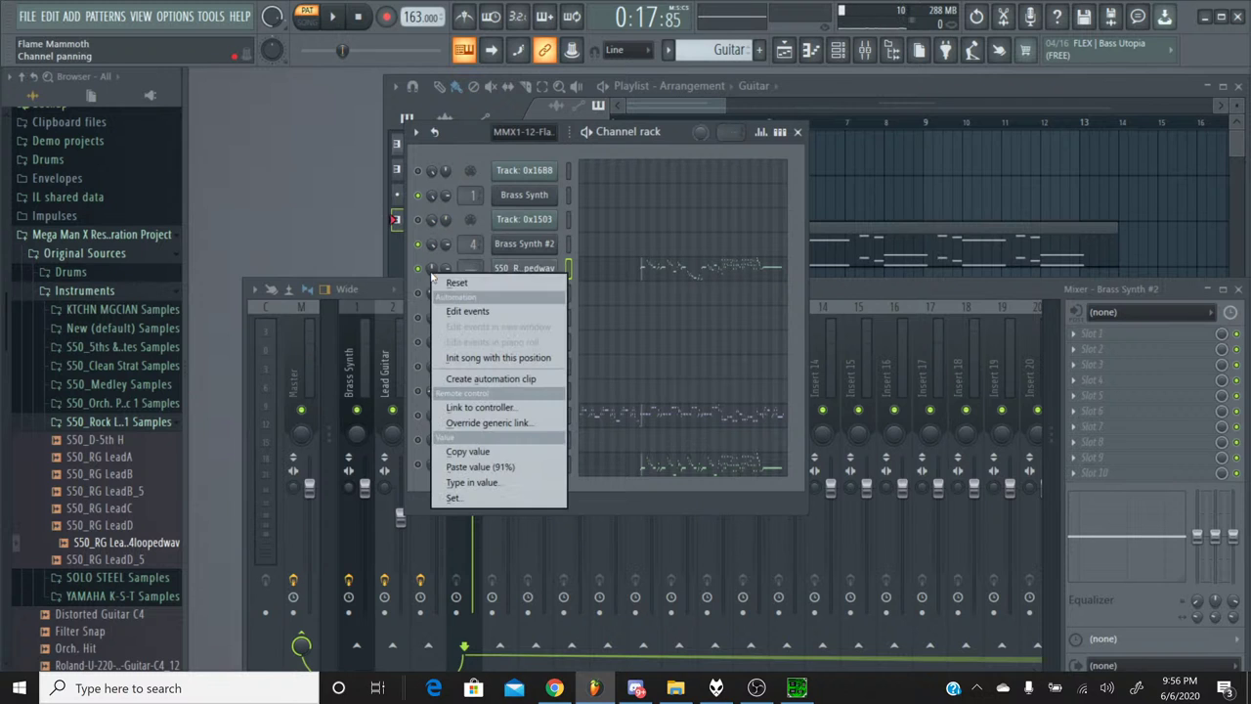
pyautogui.click(461, 469)
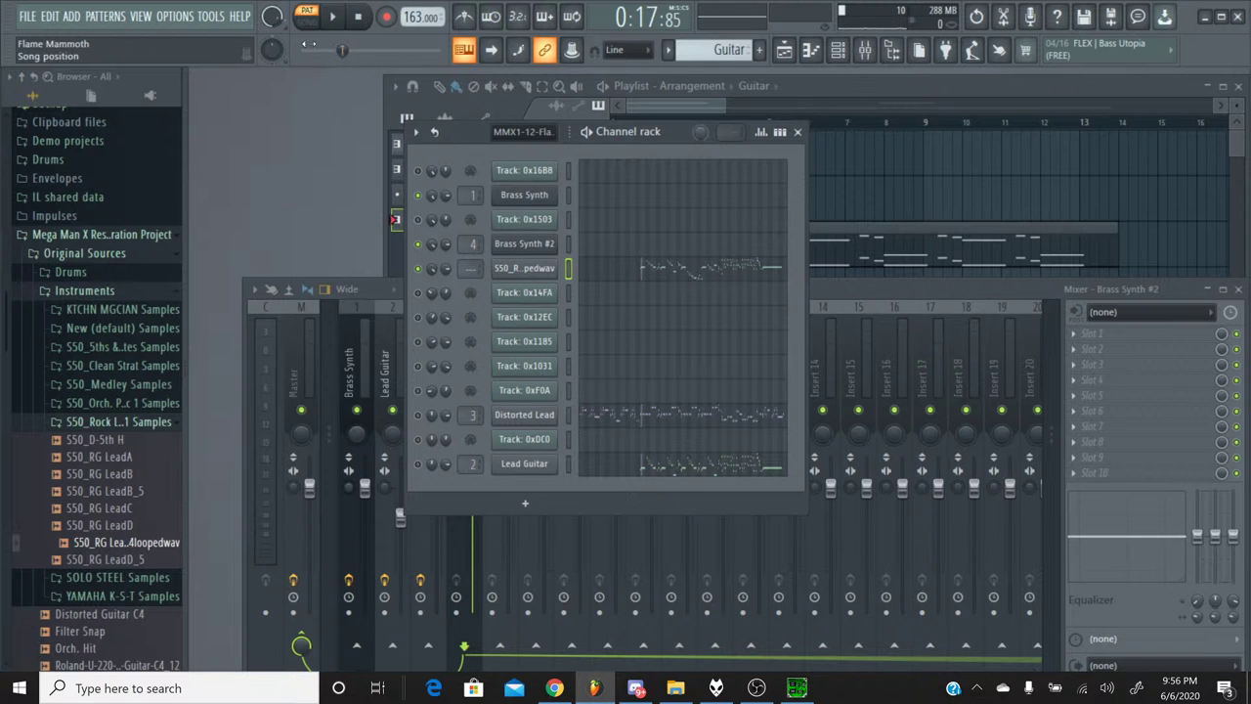
# Copy the release time value from the Lead Guitar channel's volume envelope.
pyautogui.press('space')
pyautogui.press('space')
pyautogui.click(510, 465)
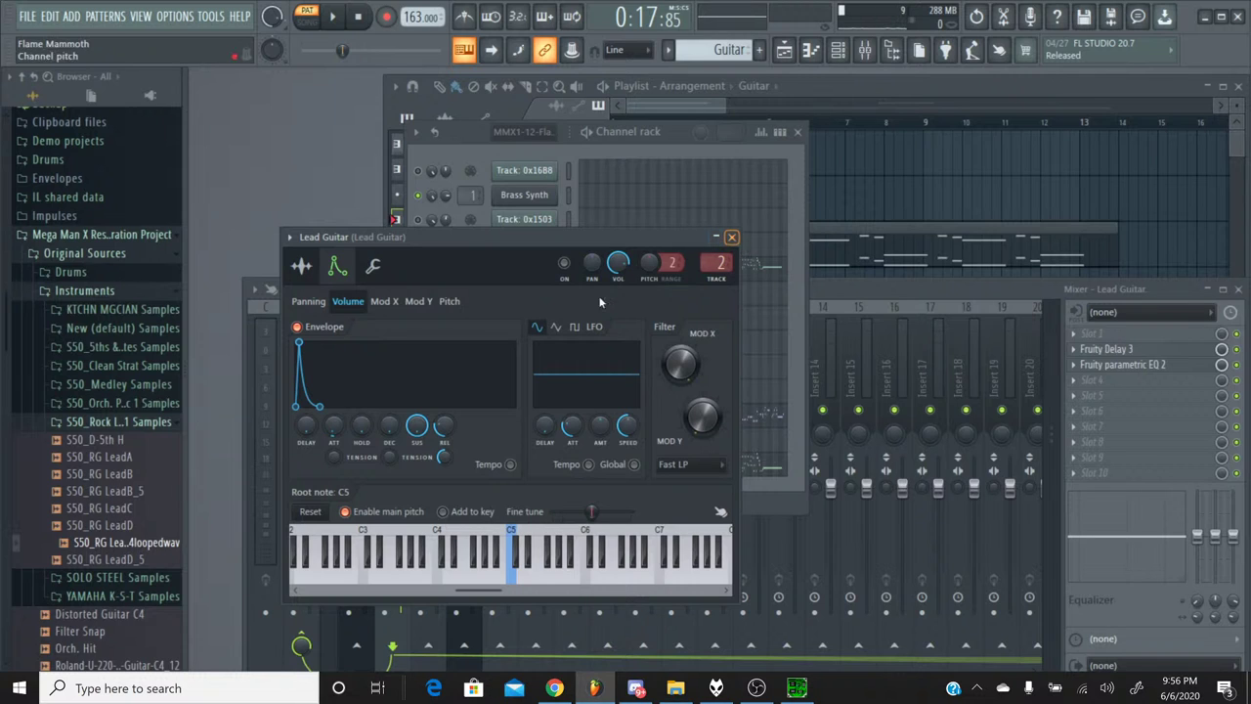
pyautogui.rightClick(449, 423)
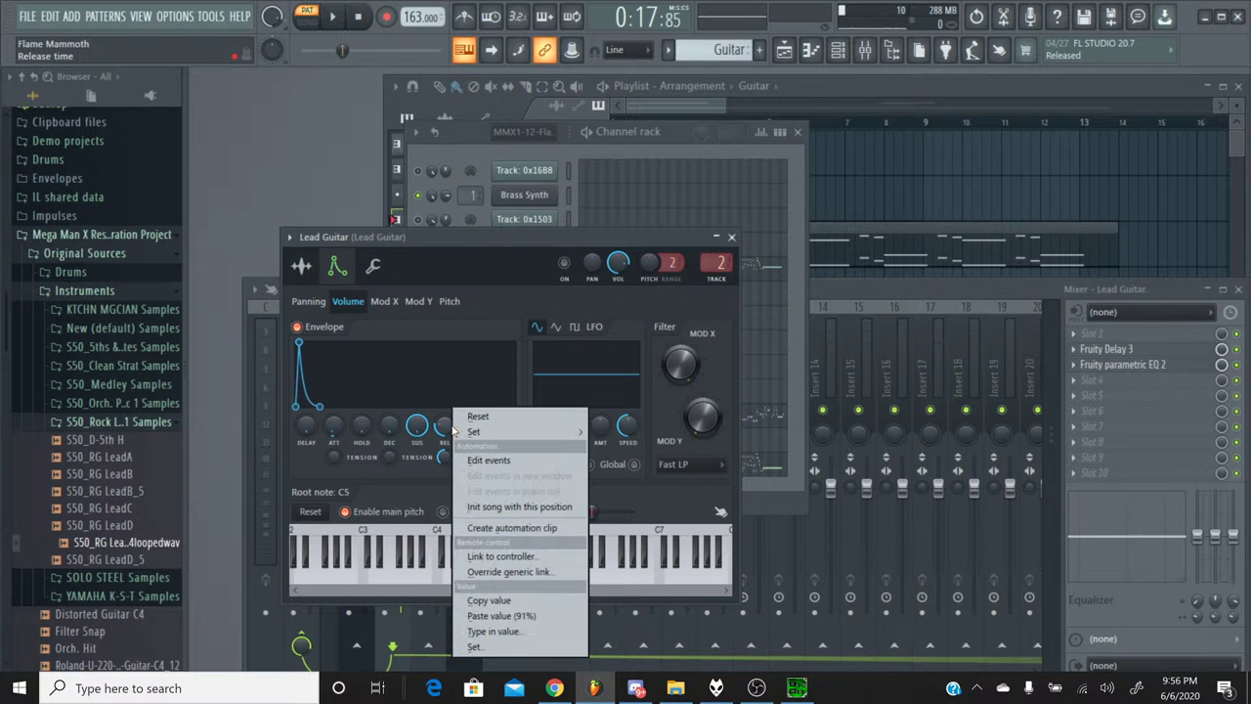
pyautogui.click(478, 600)
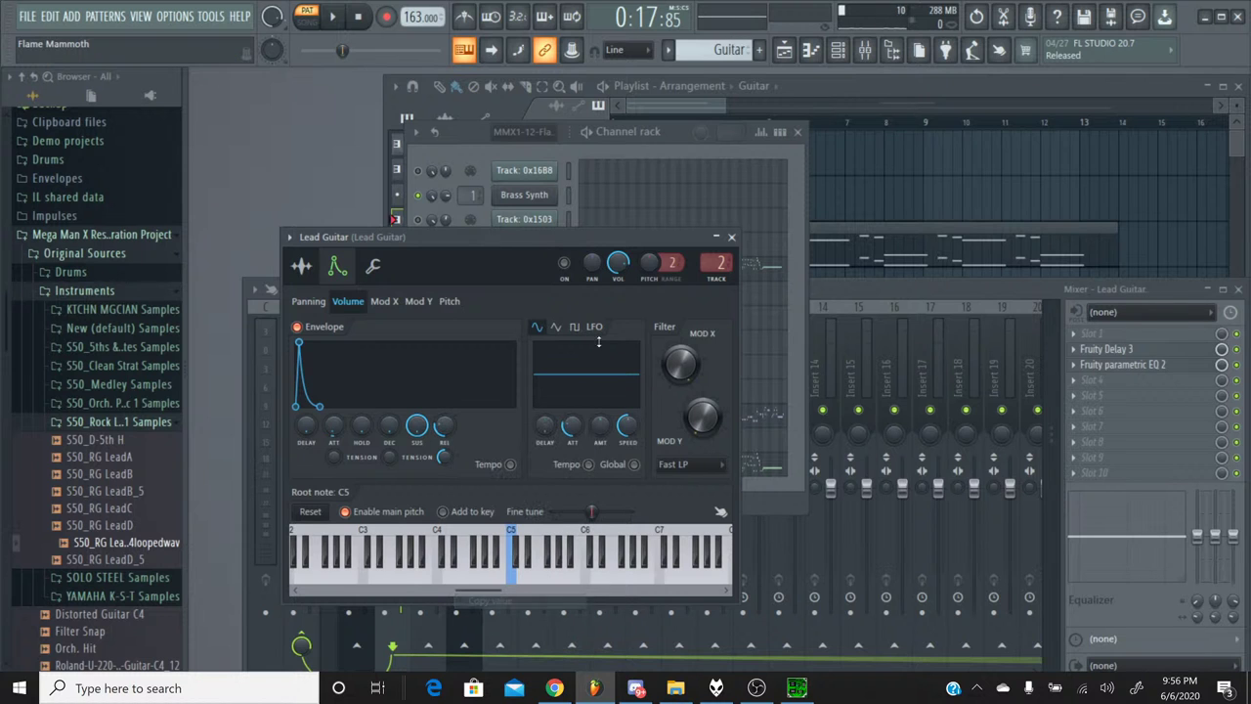
pyautogui.click(731, 236)
# Enable the S50_RG LeadD_4loopedwav volume envelope with zero attack, hold and decay, full sustain, and the copied 28% release.
pyautogui.click(540, 270)
pyautogui.click(315, 245)
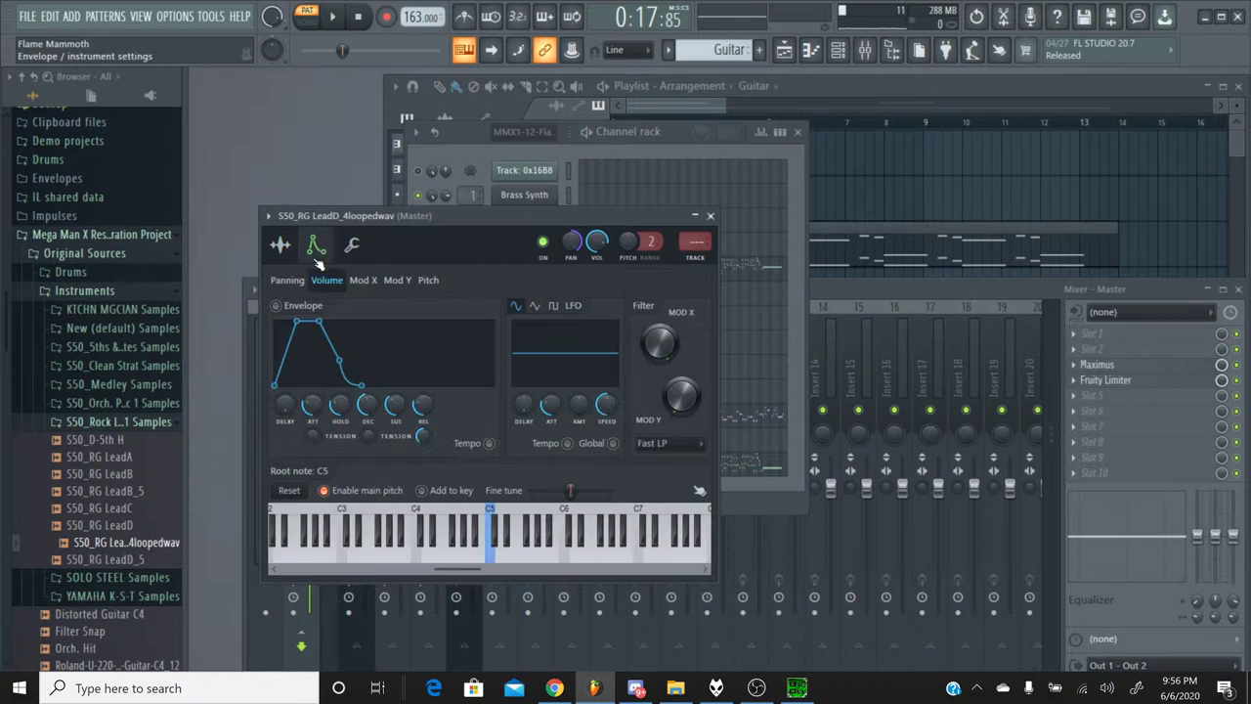
pyautogui.moveTo(336, 413)
pyautogui.mouseDown()
pyautogui.moveTo(344, 394)
pyautogui.moveTo(359, 412)
pyautogui.mouseUp()
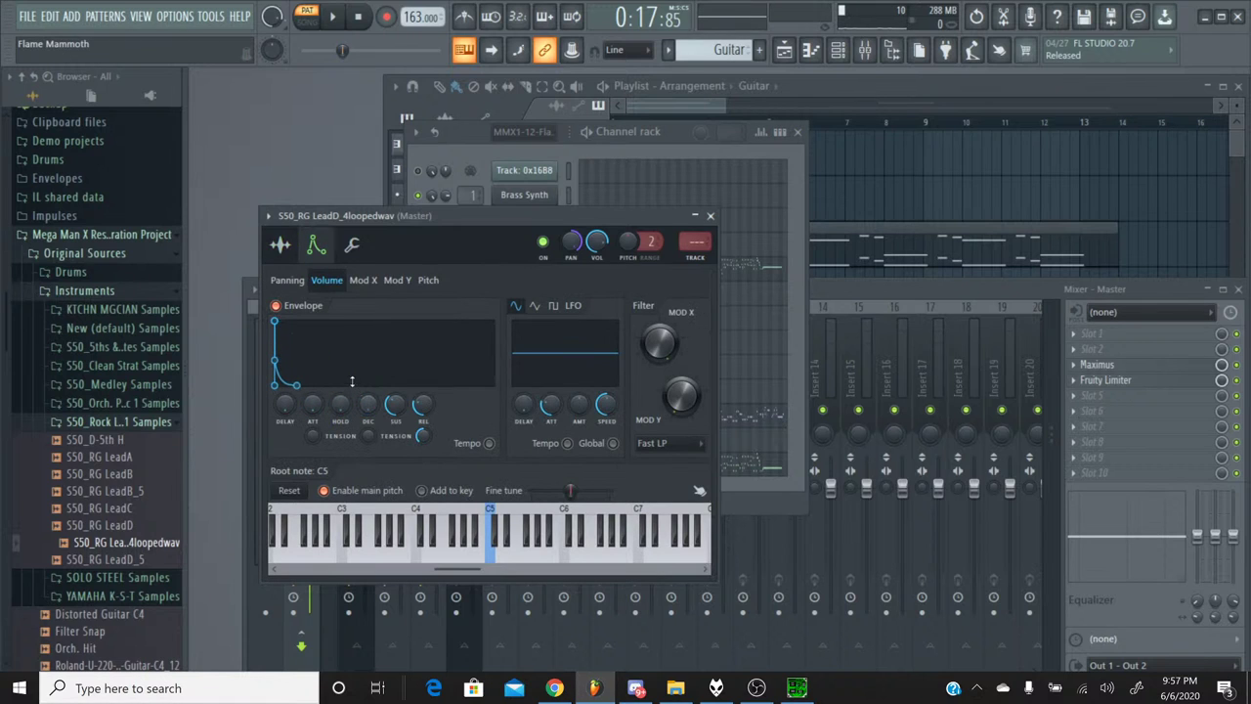
pyautogui.rightClick(431, 408)
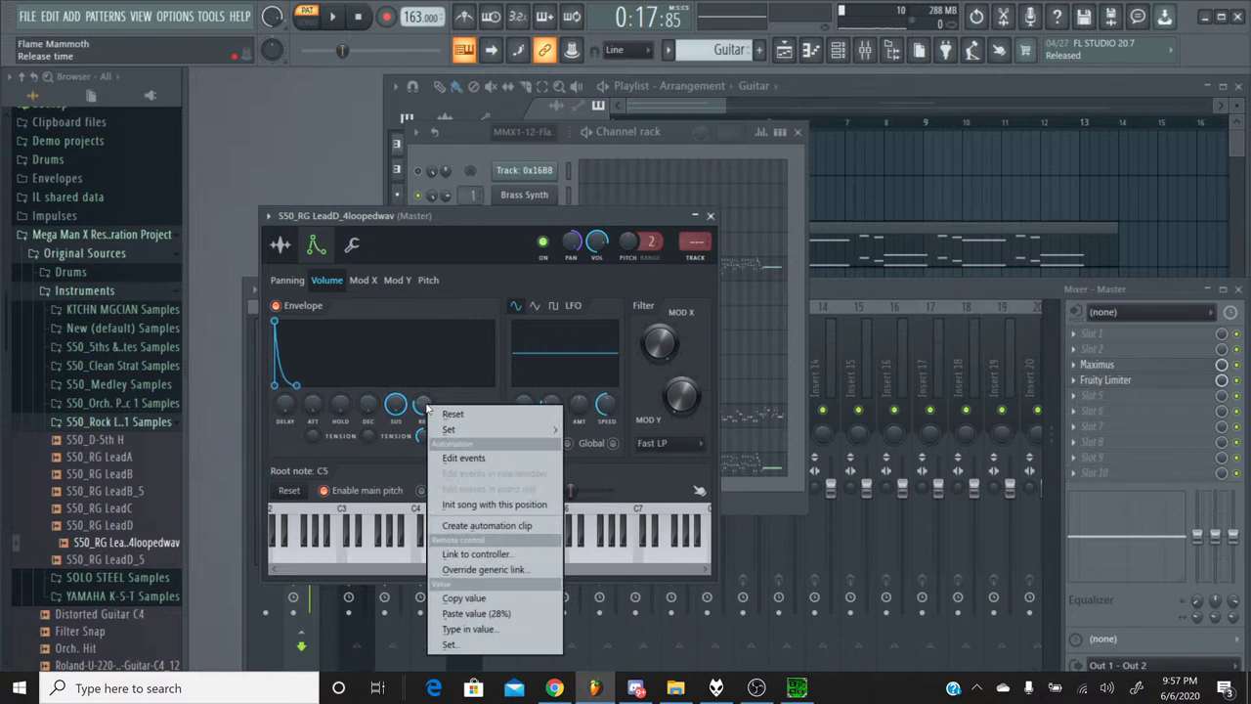
pyautogui.click(462, 616)
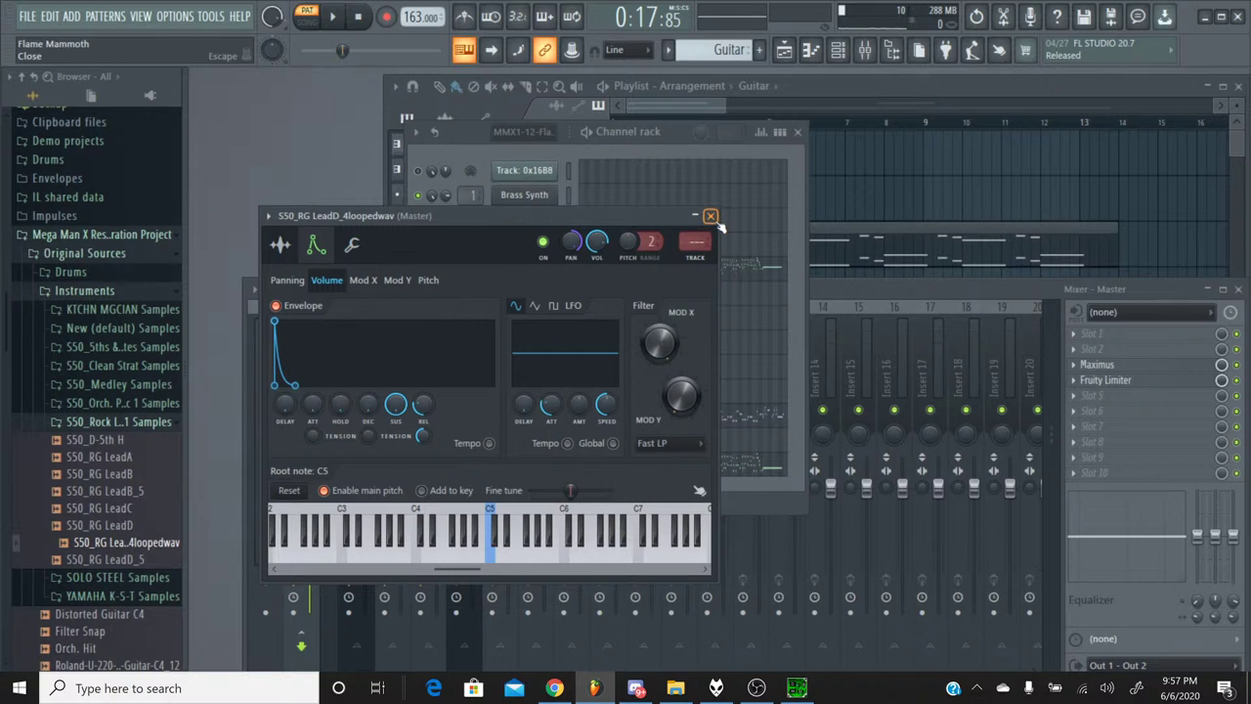
# Open the channel's pitch modulation settings and listen to the original 12 Flame Mammoth.spc in SPCTool for reference.
pyautogui.click(354, 248)
pyautogui.click(316, 245)
pyautogui.click(420, 280)
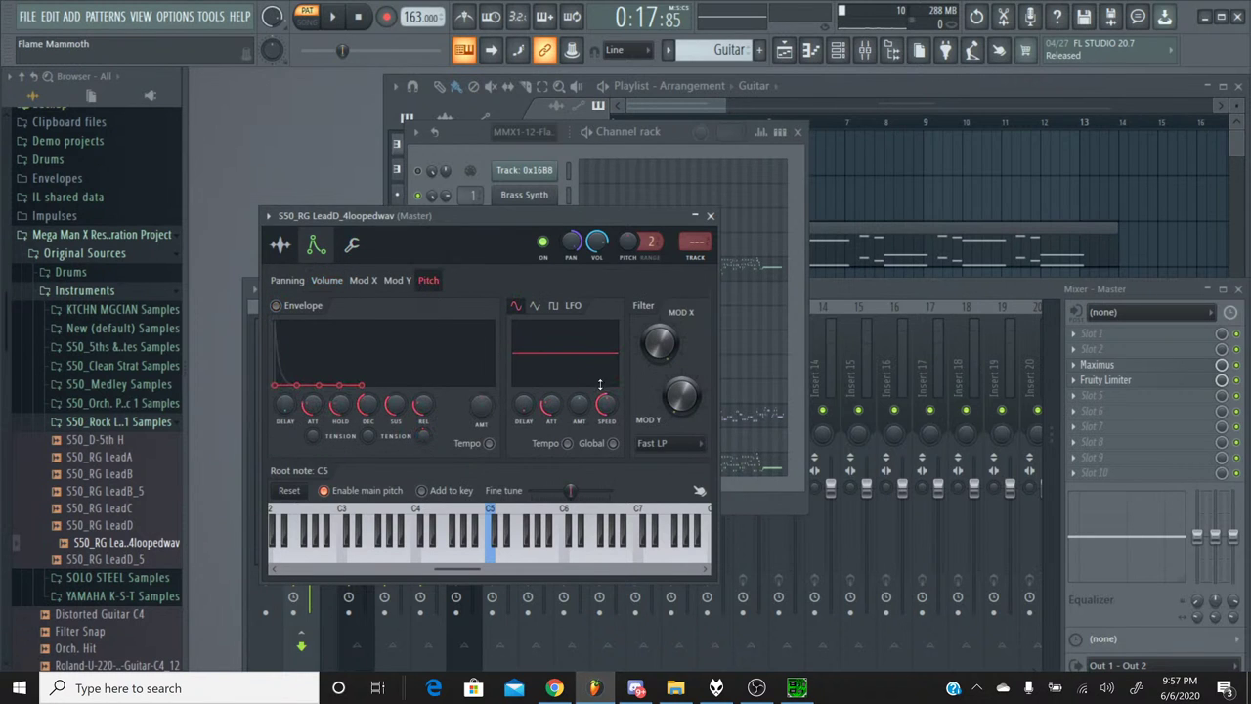
pyautogui.click(796, 688)
pyautogui.click(469, 392)
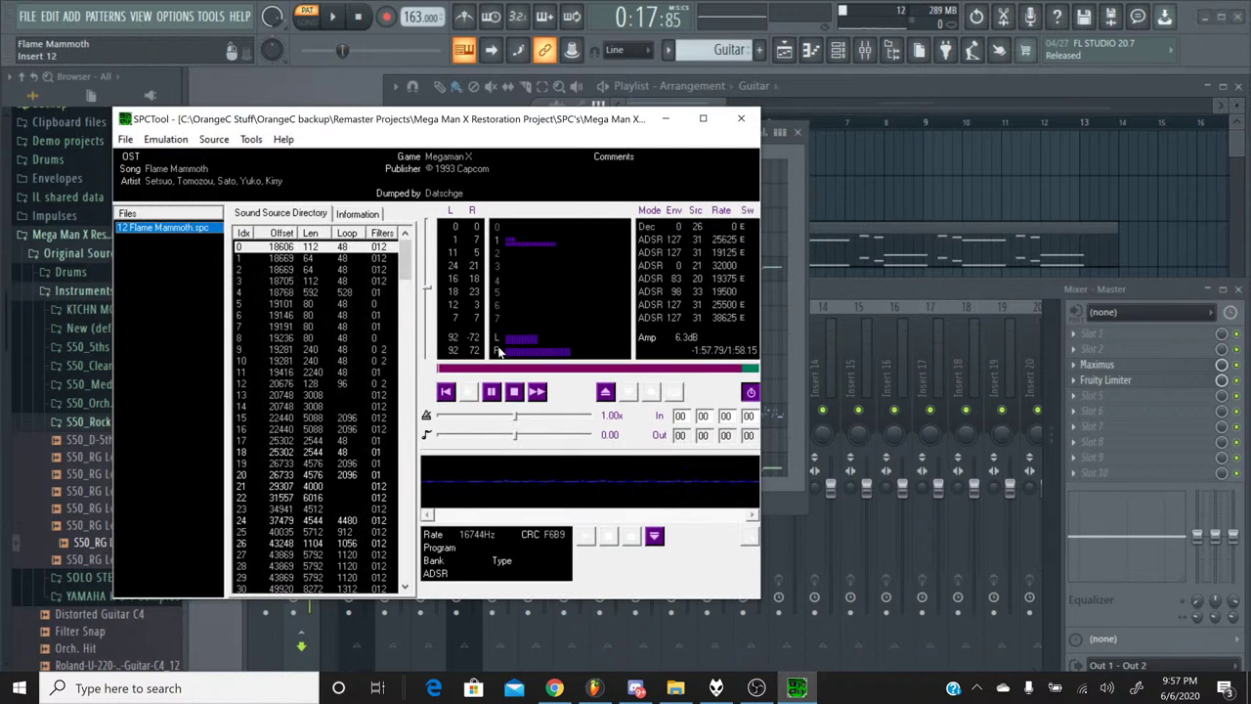
pyautogui.click(515, 396)
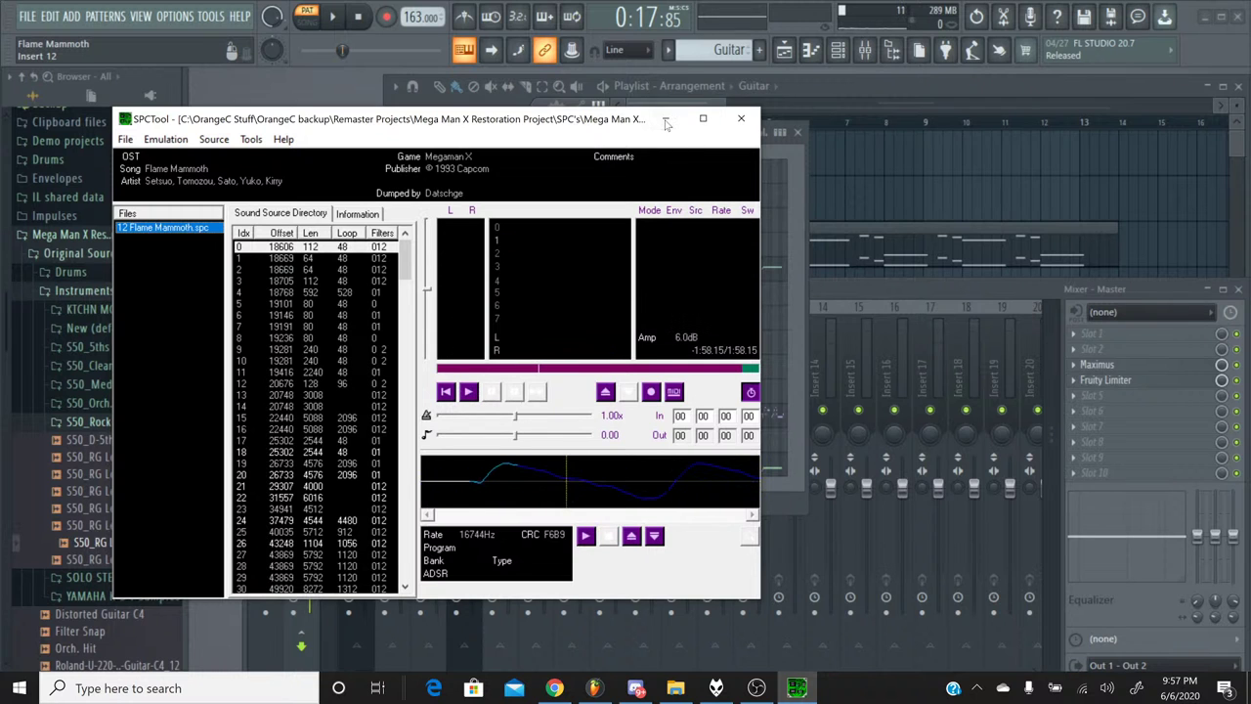
# Back in FL Studio, add a slight sine pitch LFO to the S50_RG LeadD_4loopedwav channel and preview it in the Guitar pattern.
pyautogui.click(664, 118)
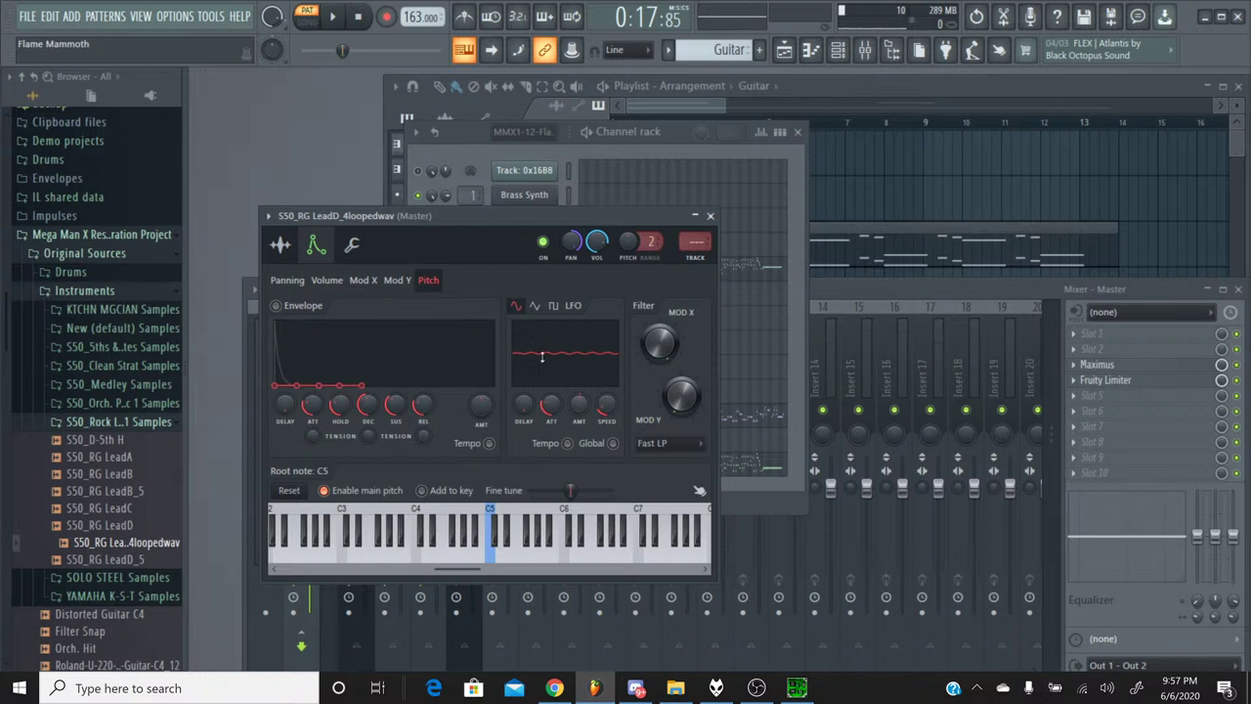
pyautogui.click(332, 16)
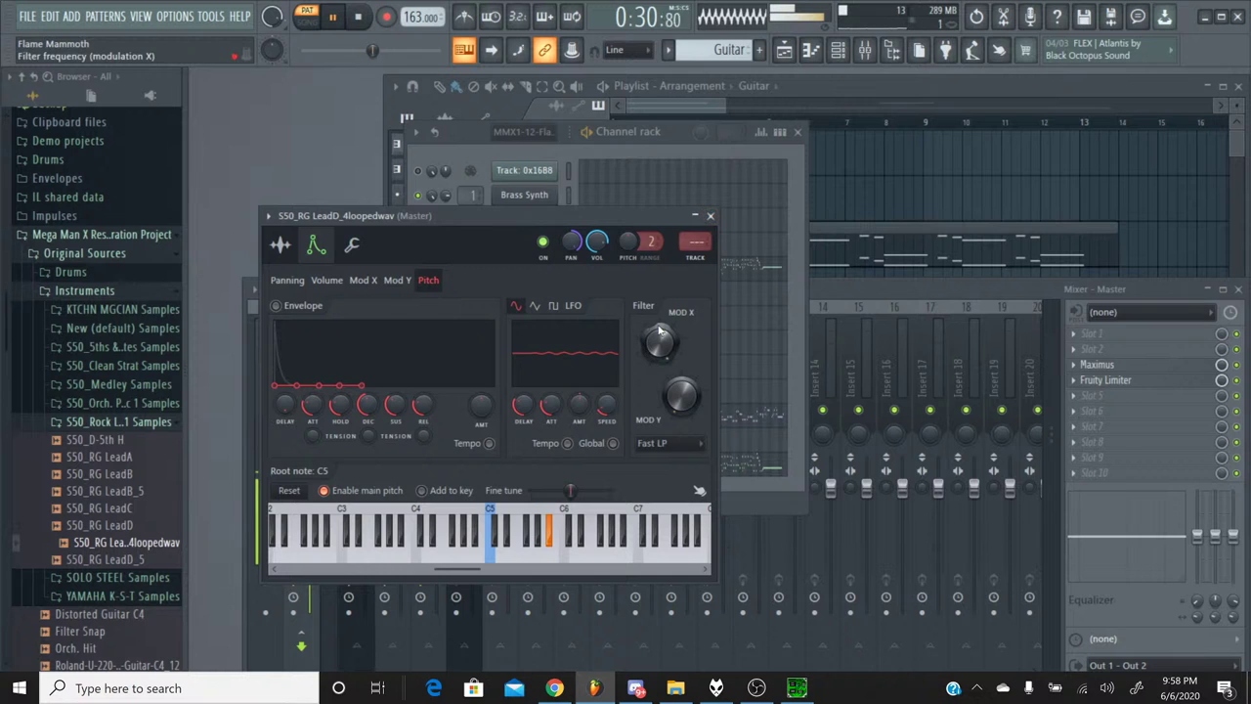
pyautogui.click(710, 217)
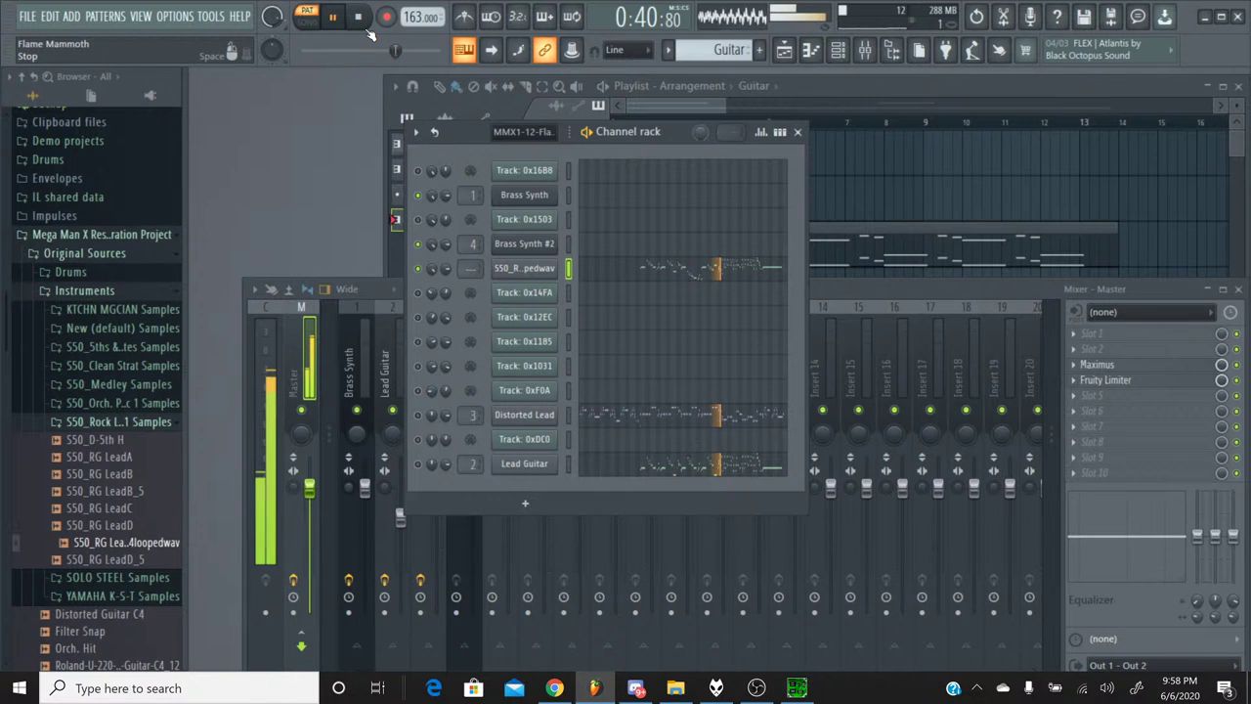
# Rename the S50_RG LeadD_4loopedwav channel to Lead Guitar 2 and route it to mixer insert 5.
pyautogui.rightClick(520, 269)
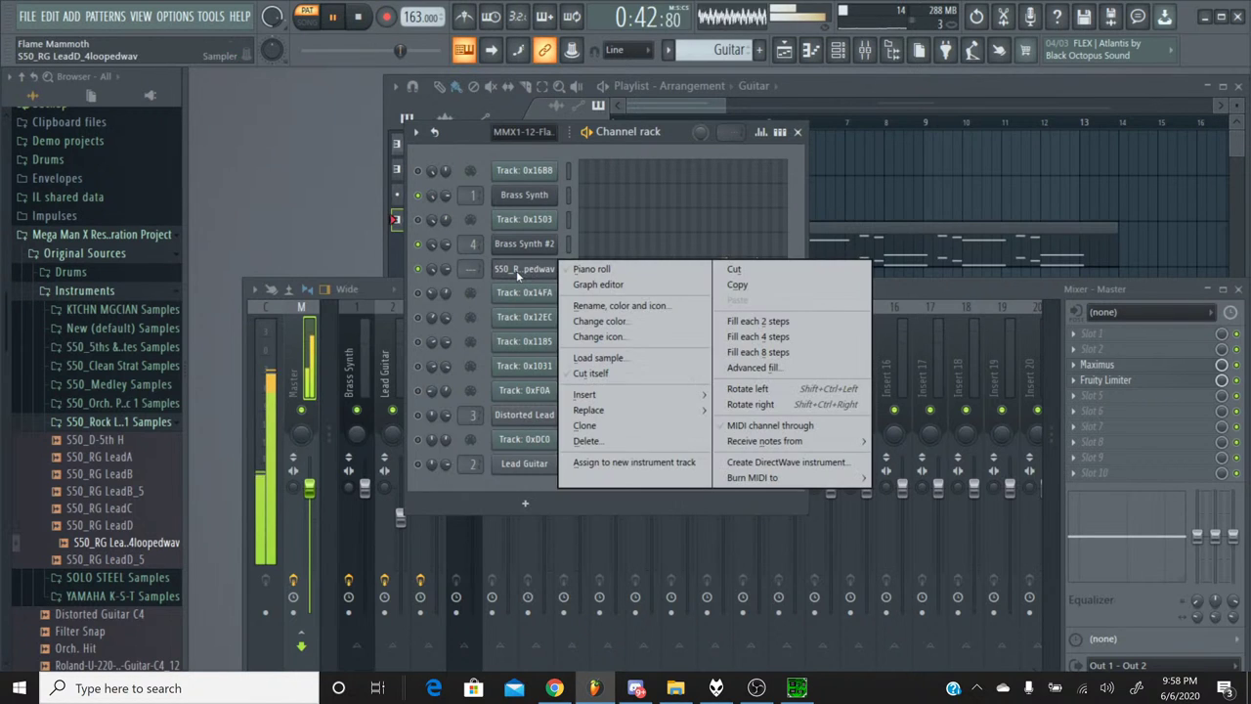
pyautogui.click(606, 305)
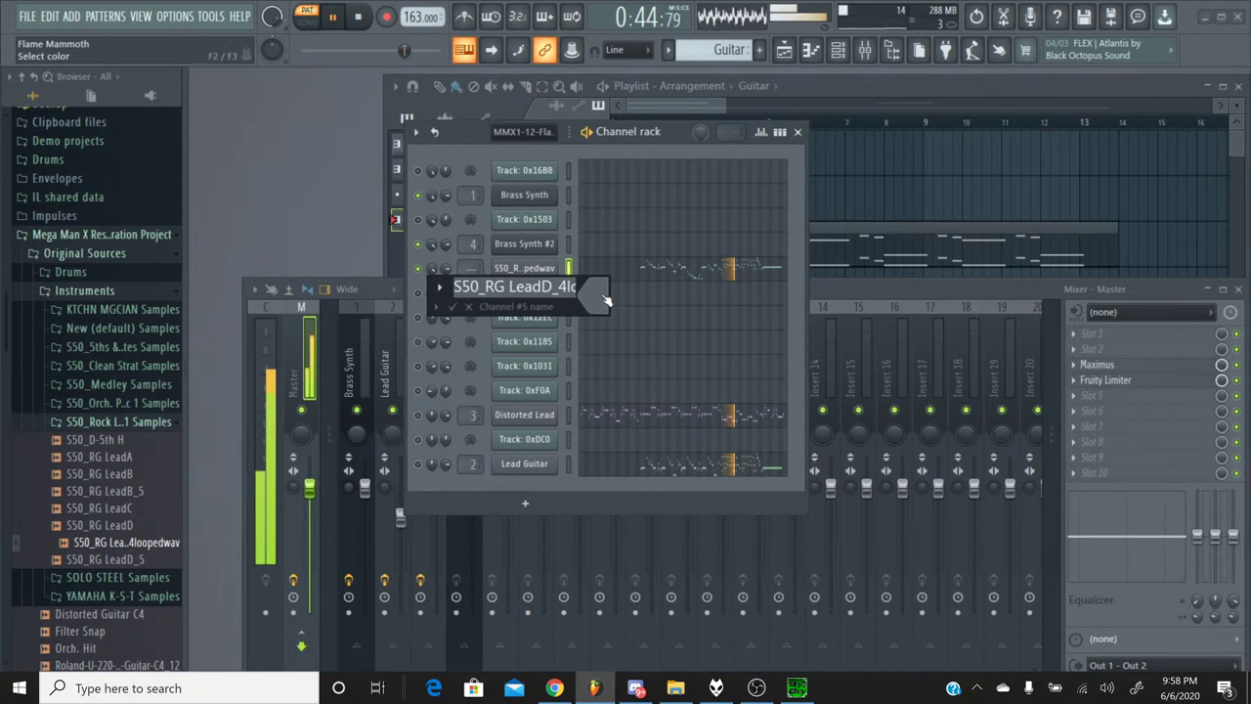
pyautogui.write('4ead Guitar 2')
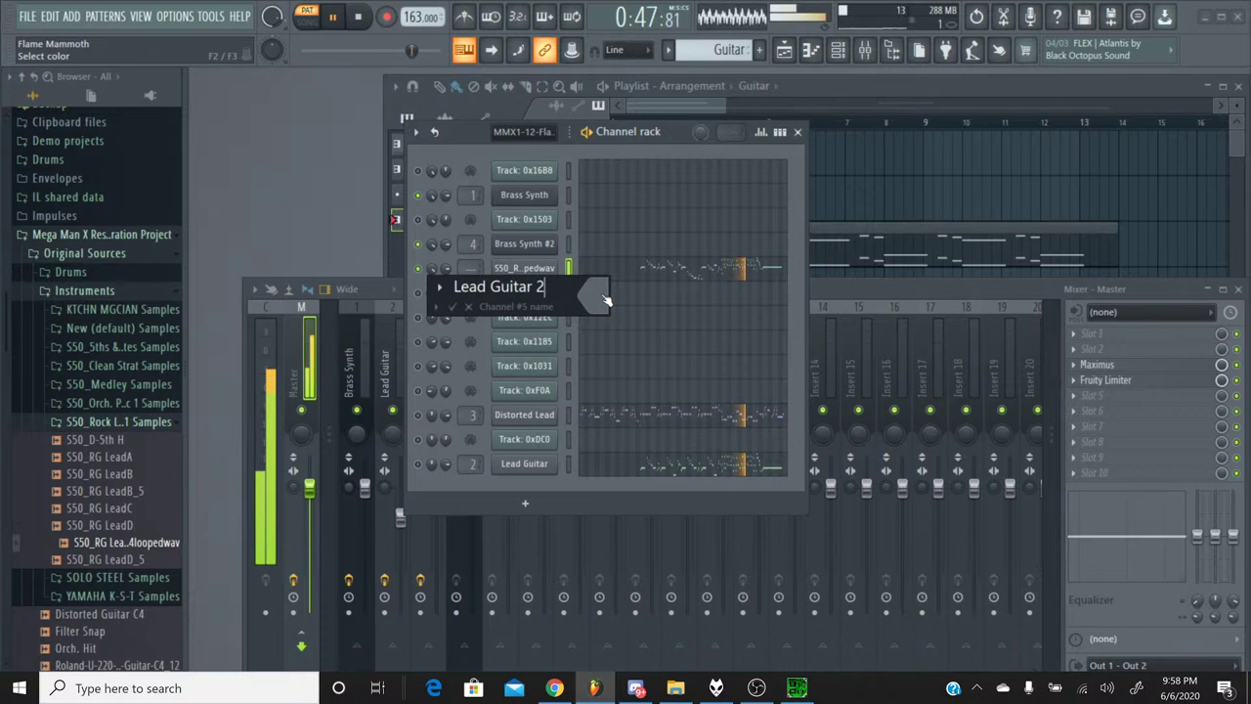
pyautogui.press('Return')
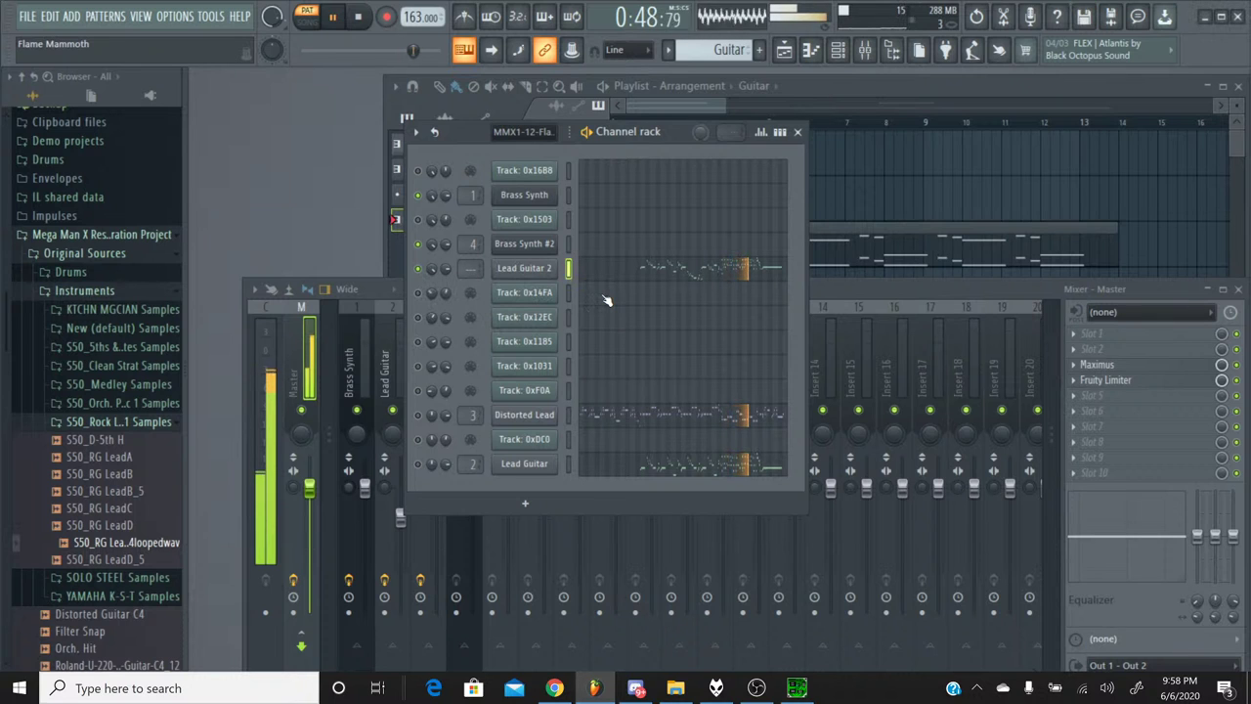
pyautogui.click(824, 298)
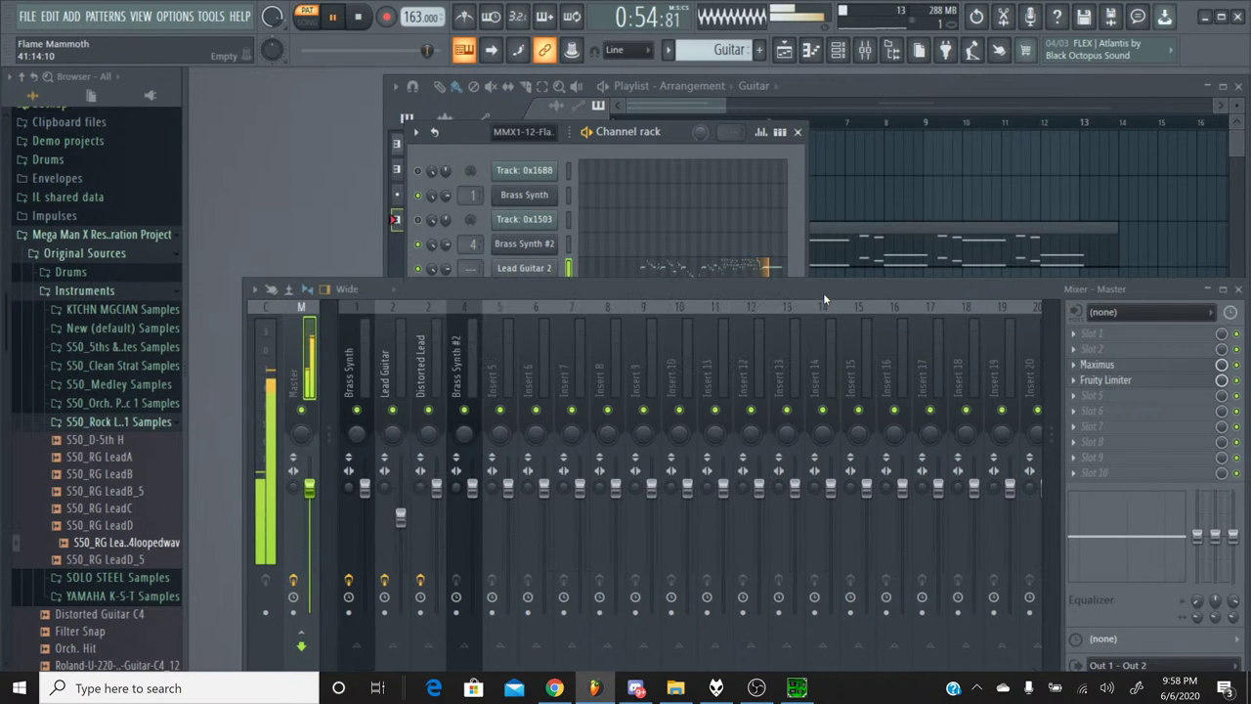
pyautogui.click(501, 324)
pyautogui.hotkey('ctrl', 'l')
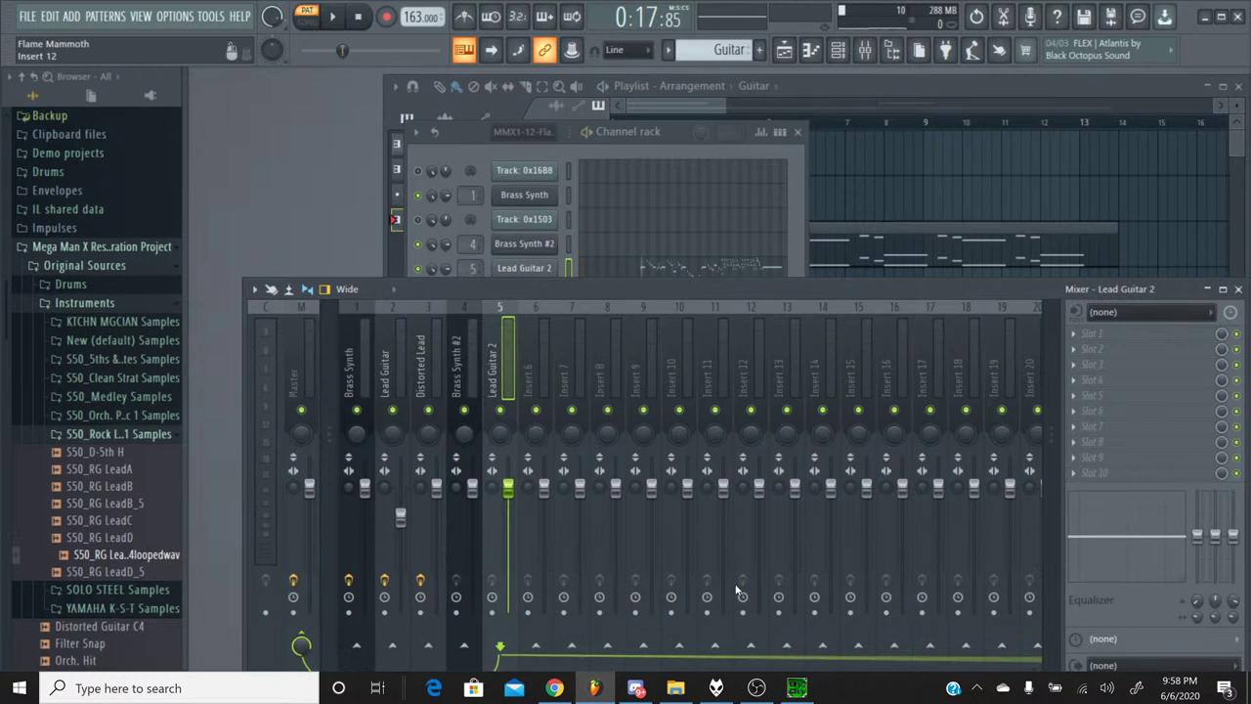
# Play later sections of the original Flame Mammoth SPC in SPCTool for comparison, then return to FL Studio with playback stopped.
pyautogui.click(807, 691)
pyautogui.click(473, 390)
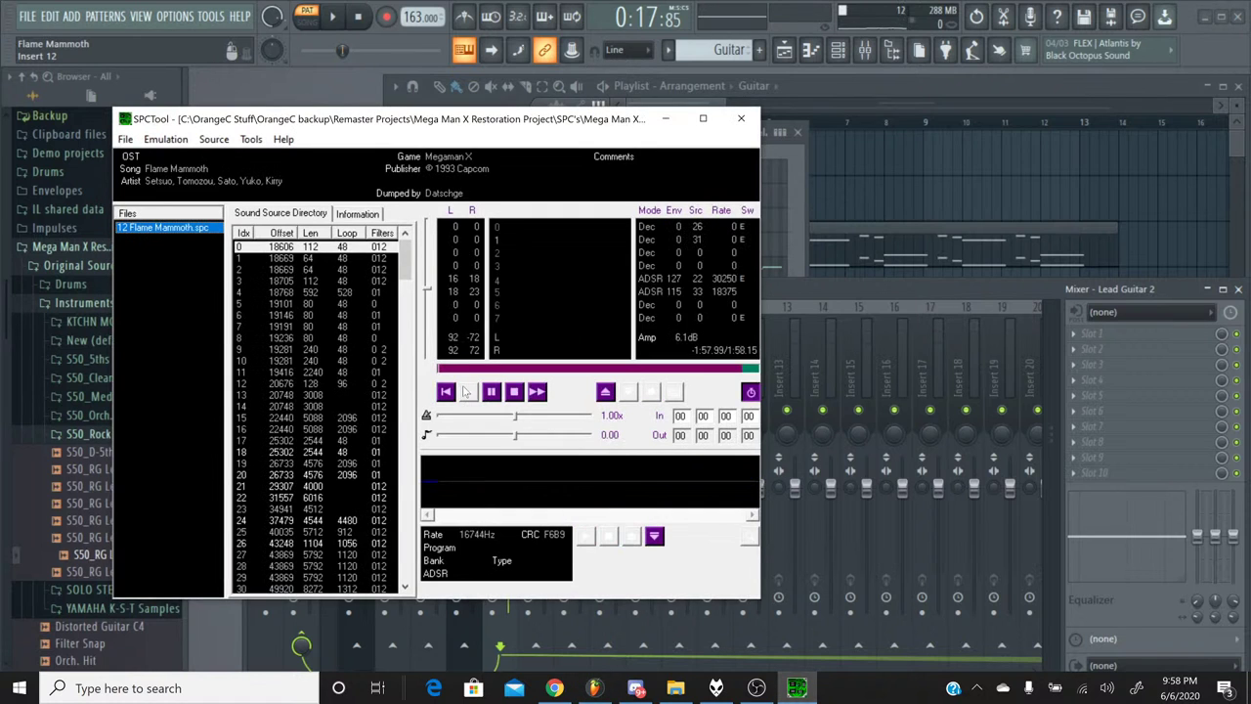
pyautogui.click(508, 368)
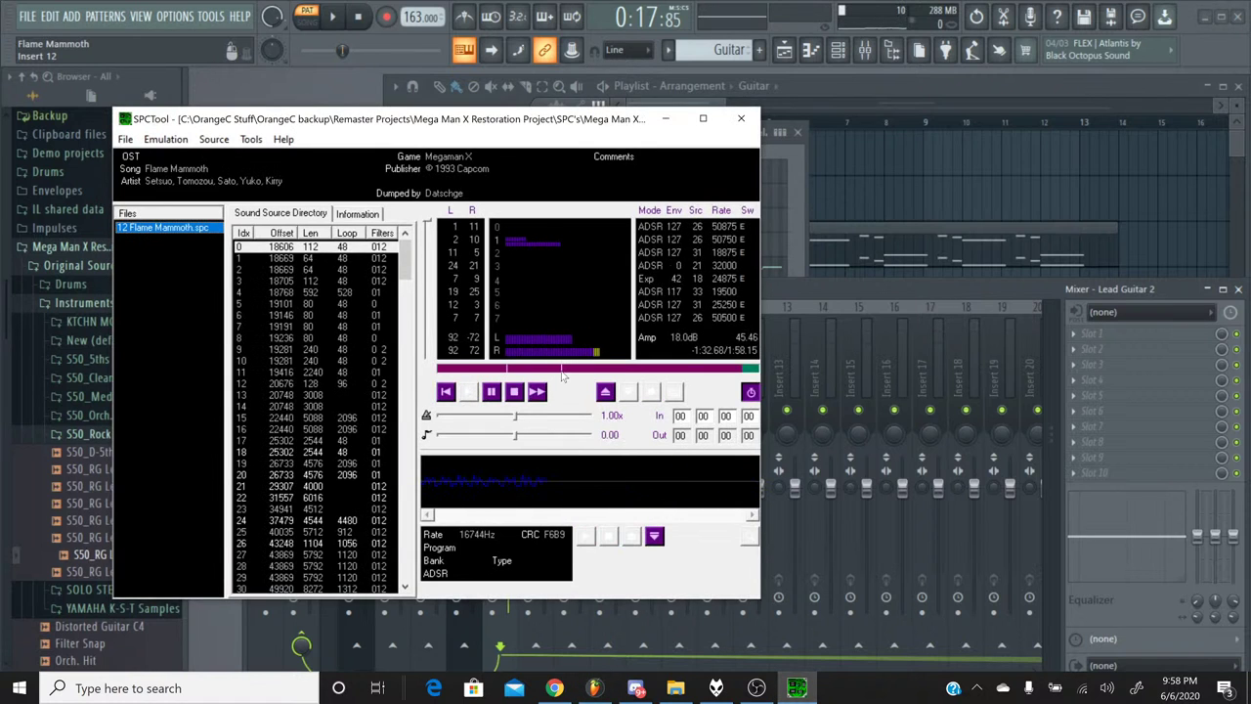
pyautogui.click(562, 371)
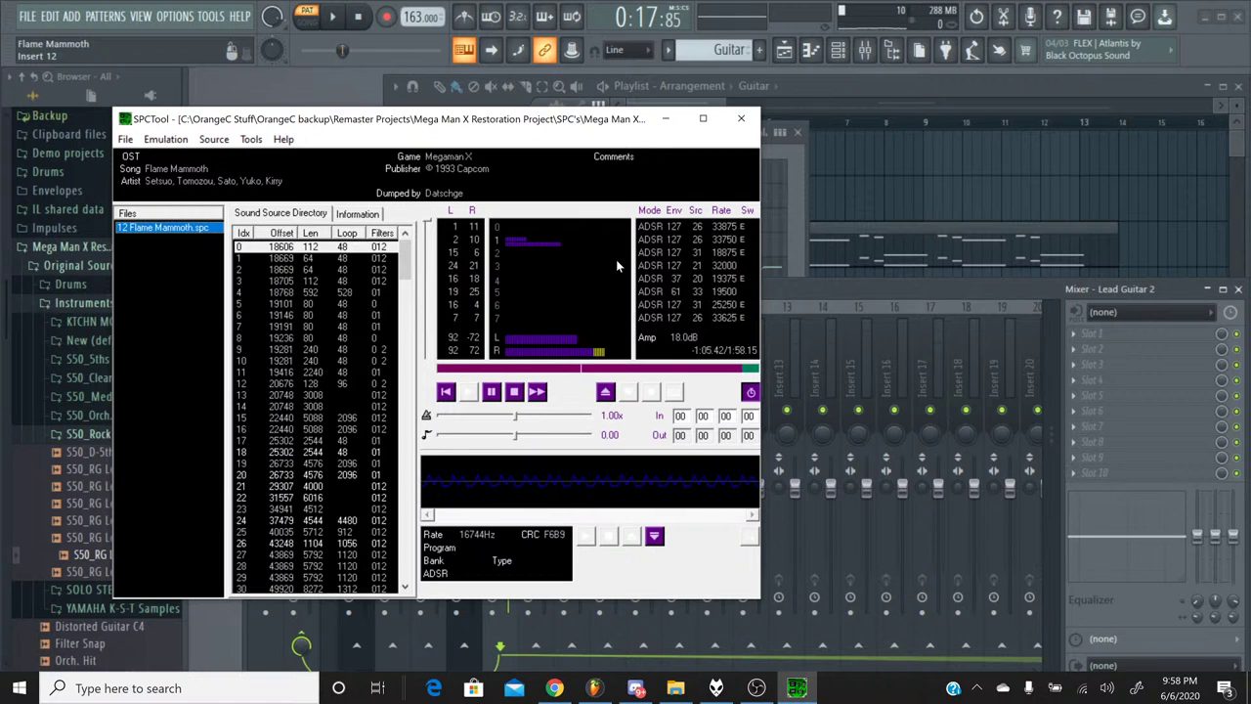
pyautogui.click(358, 19)
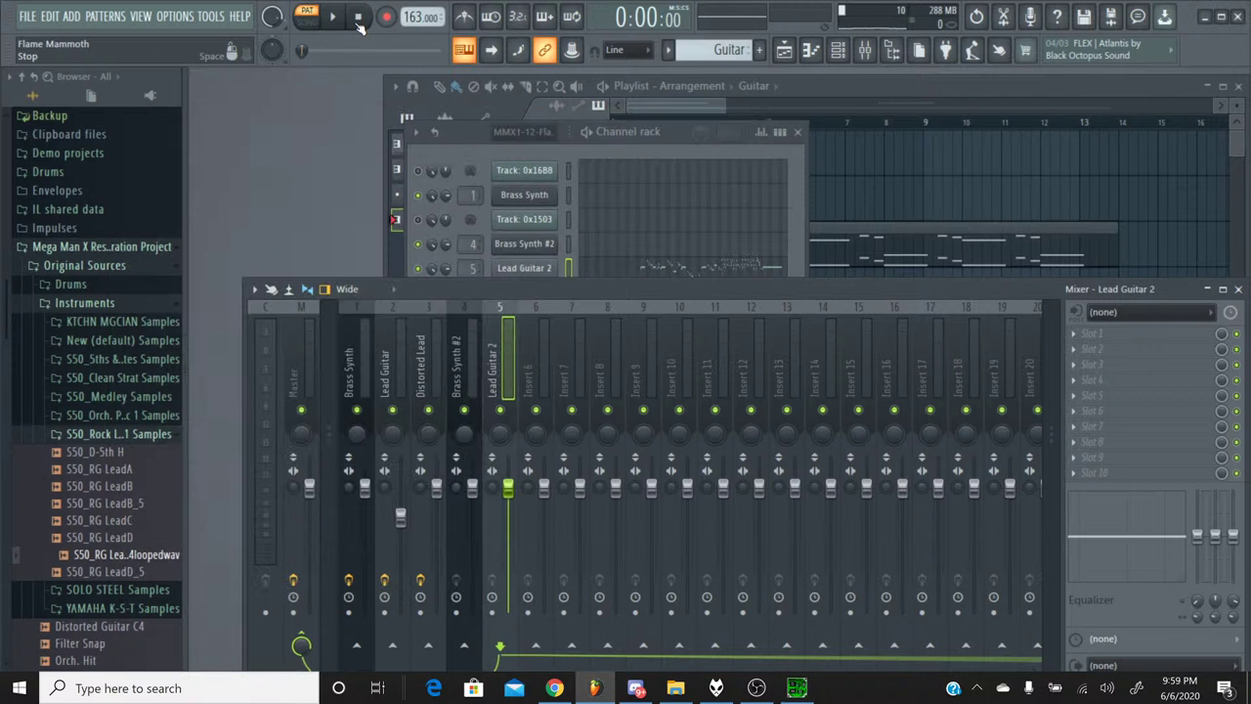
pyautogui.click(797, 688)
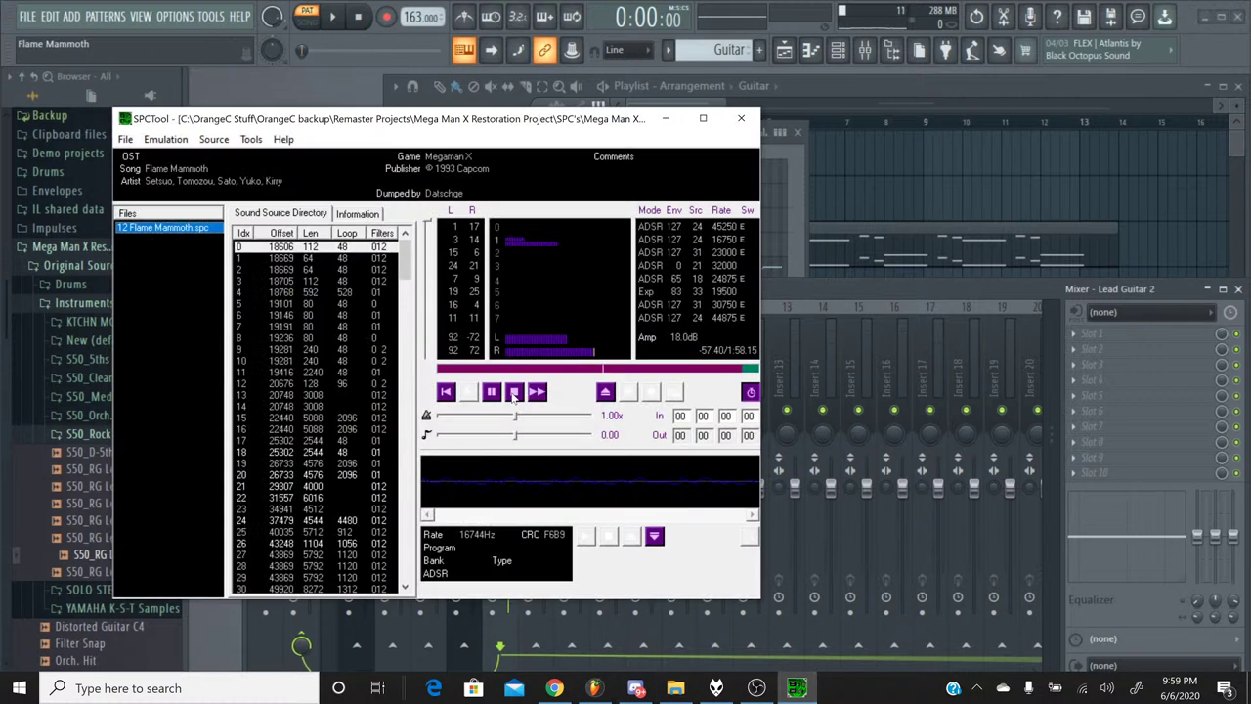
pyautogui.click(796, 687)
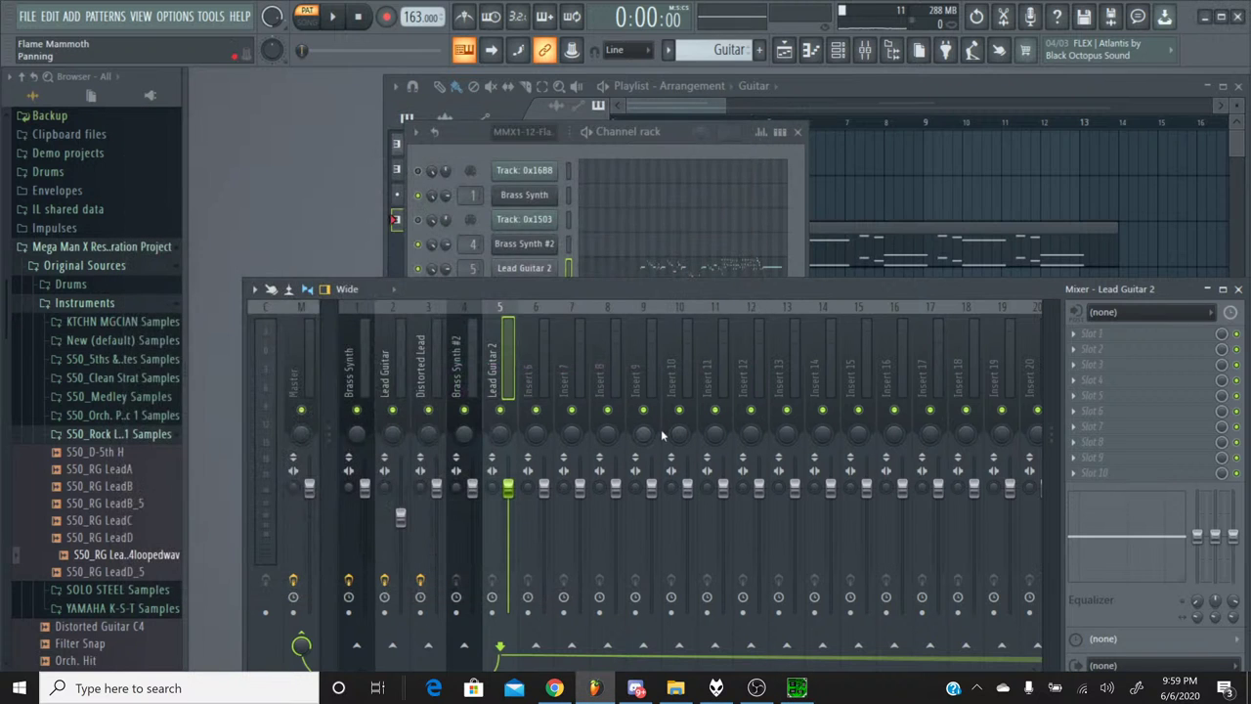
# Preview the closing section of the Guitar pattern to hear the end of the Lead Guitar 2 part.
pyautogui.click(462, 152)
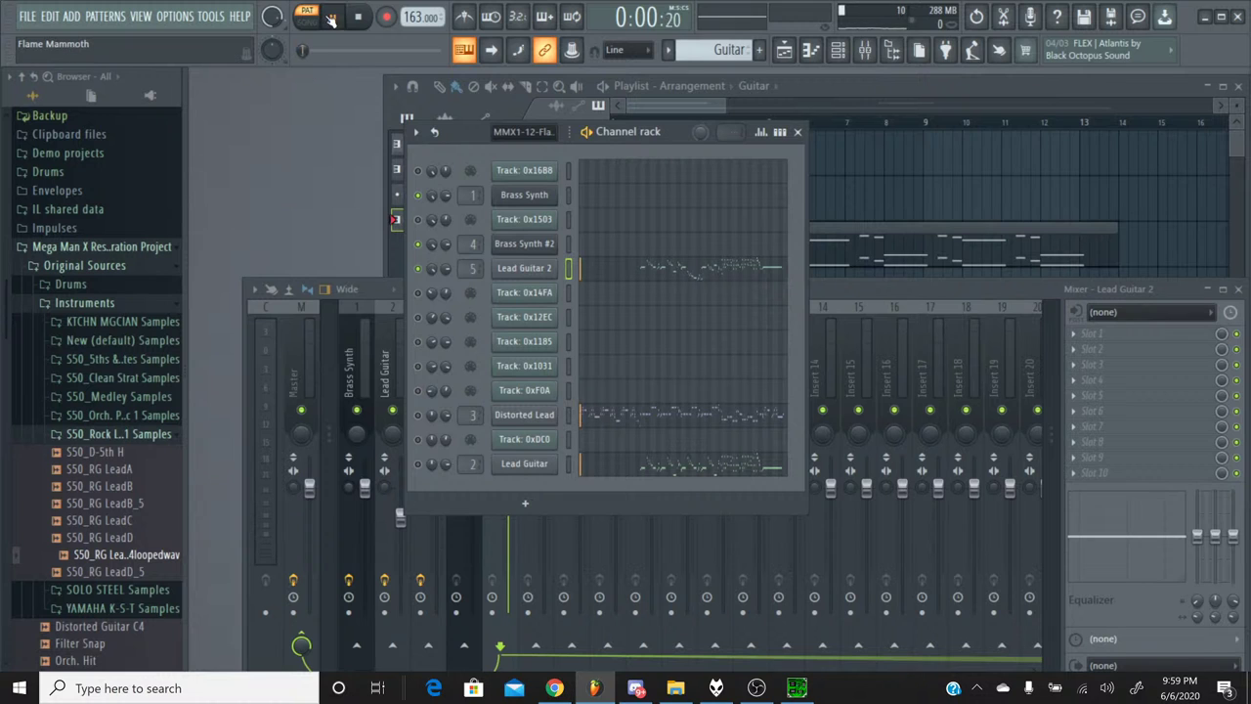
pyautogui.press('space')
pyautogui.moveTo(301, 50); pyautogui.dragTo(426, 54)
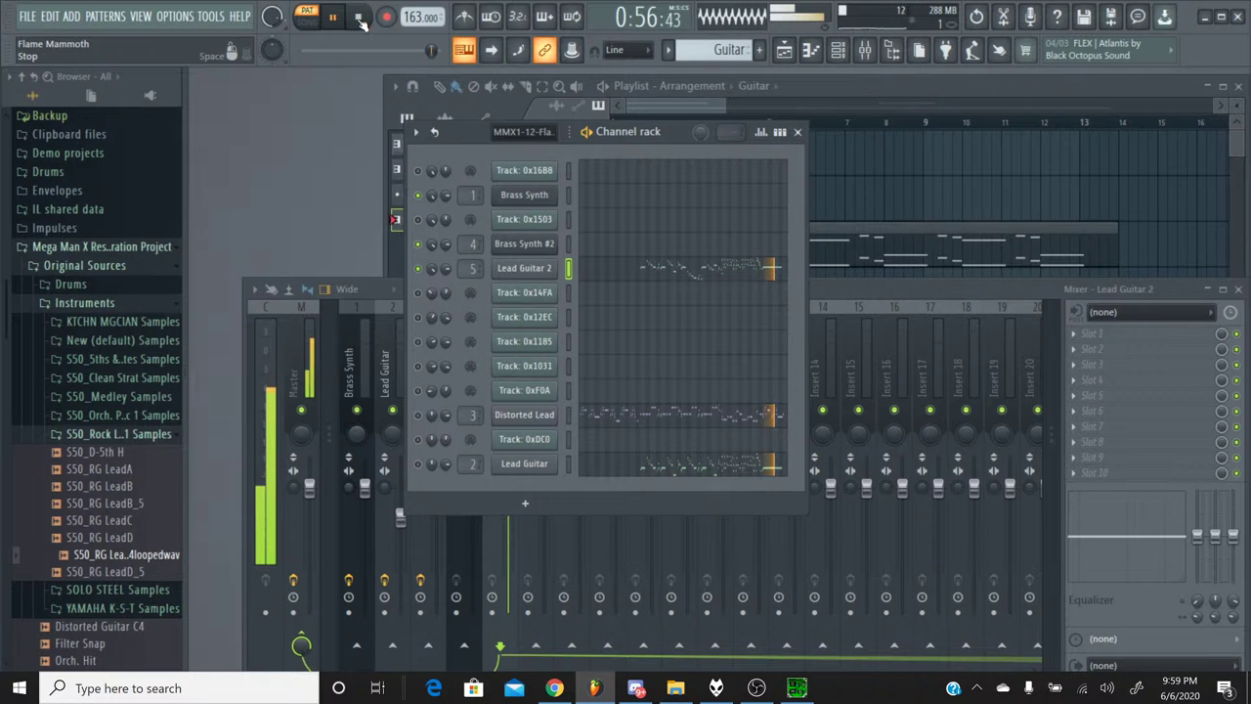
pyautogui.click(359, 20)
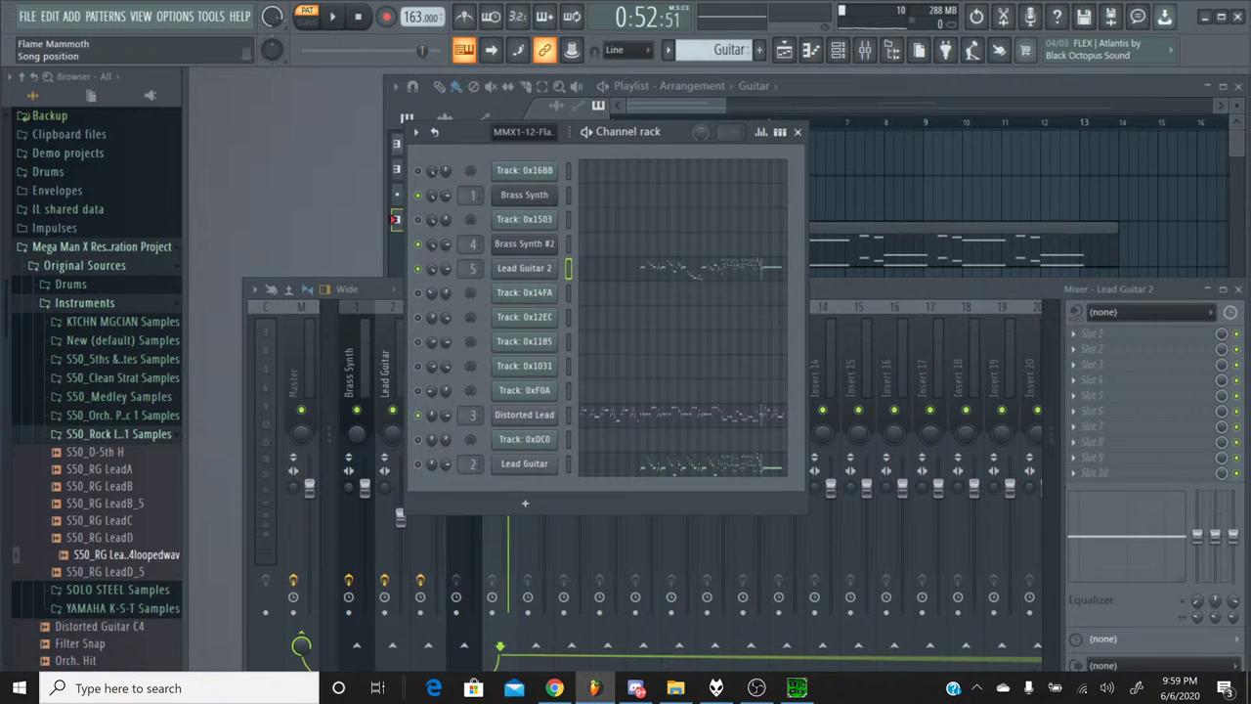
# Unmute the Lead Guitar channel and play the Guitar pattern from around bar 13 to hear both lead guitars together.
pyautogui.click(302, 50)
pyautogui.click(332, 18)
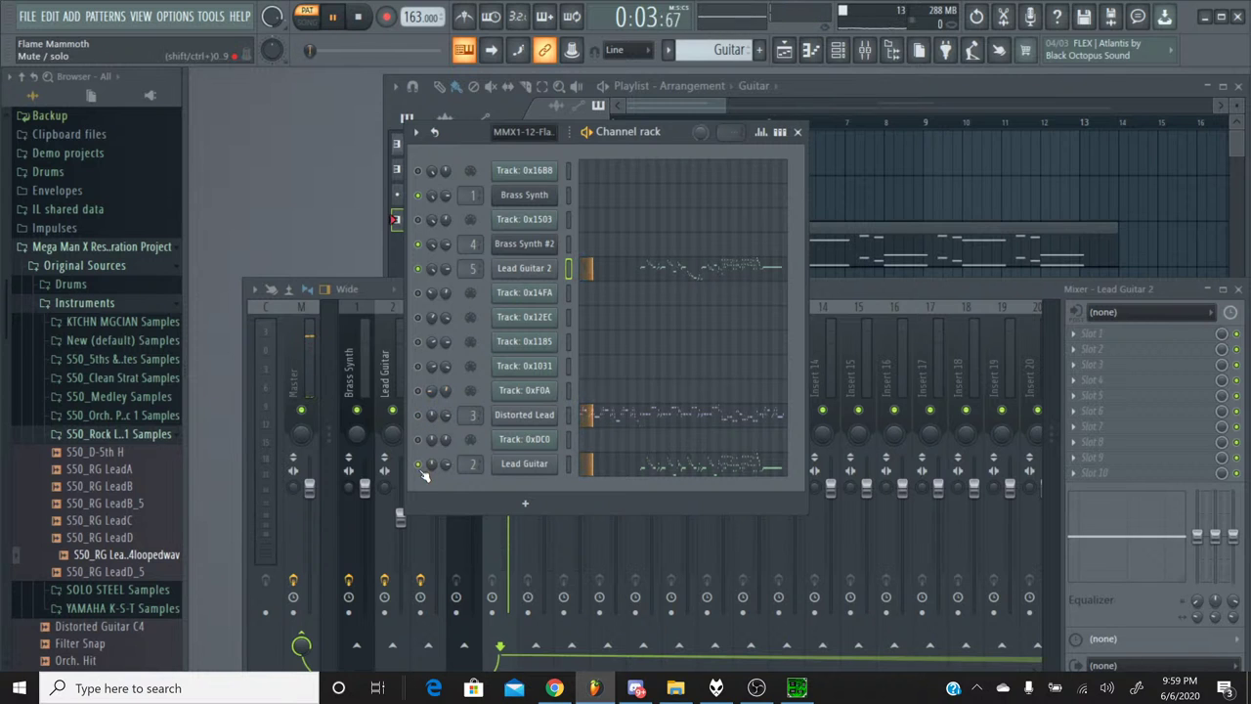
pyautogui.click(345, 52)
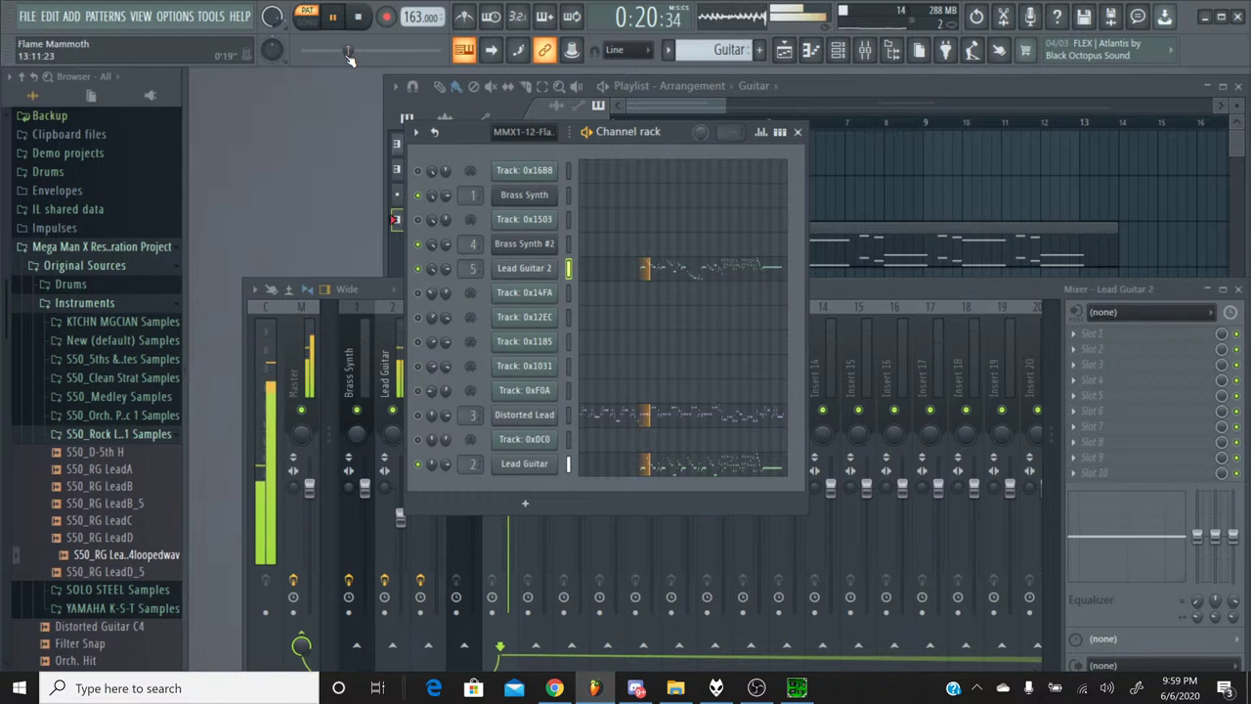
pyautogui.click(339, 52)
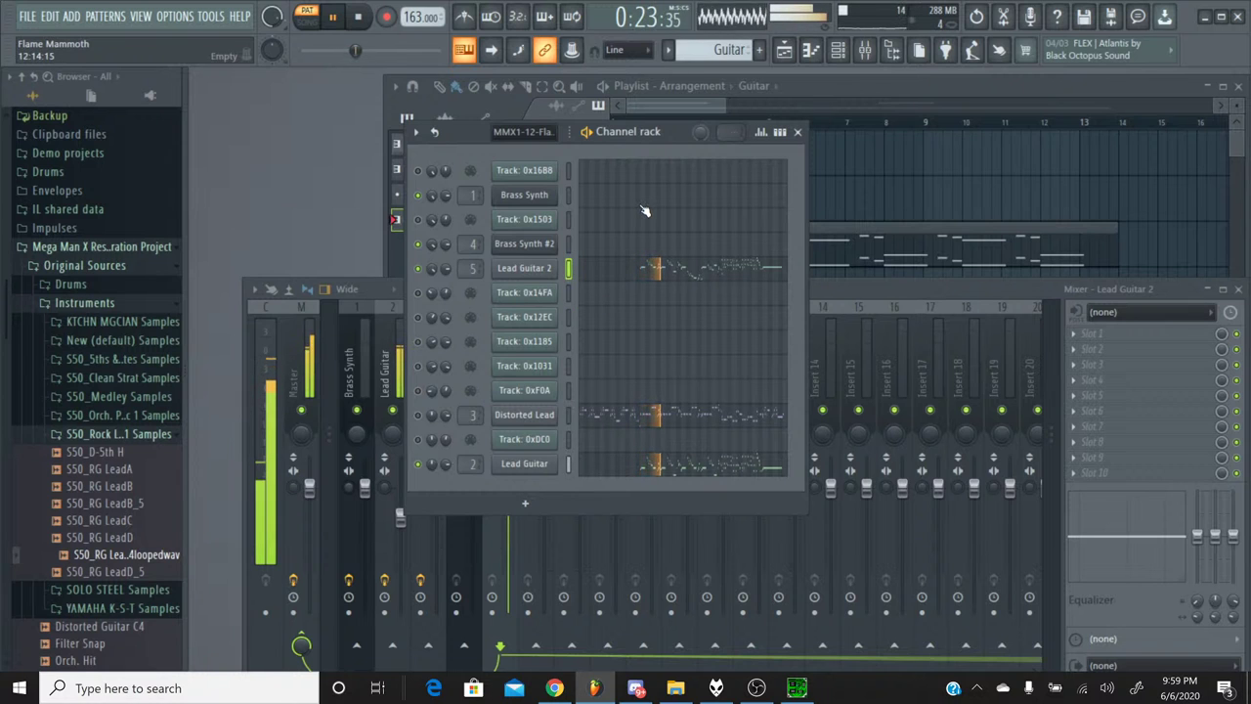
# Lower the Lead Guitar 2 mixer fader to about 74% (-6.1 dB) while the Guitar pattern plays.
pyautogui.press('F9')
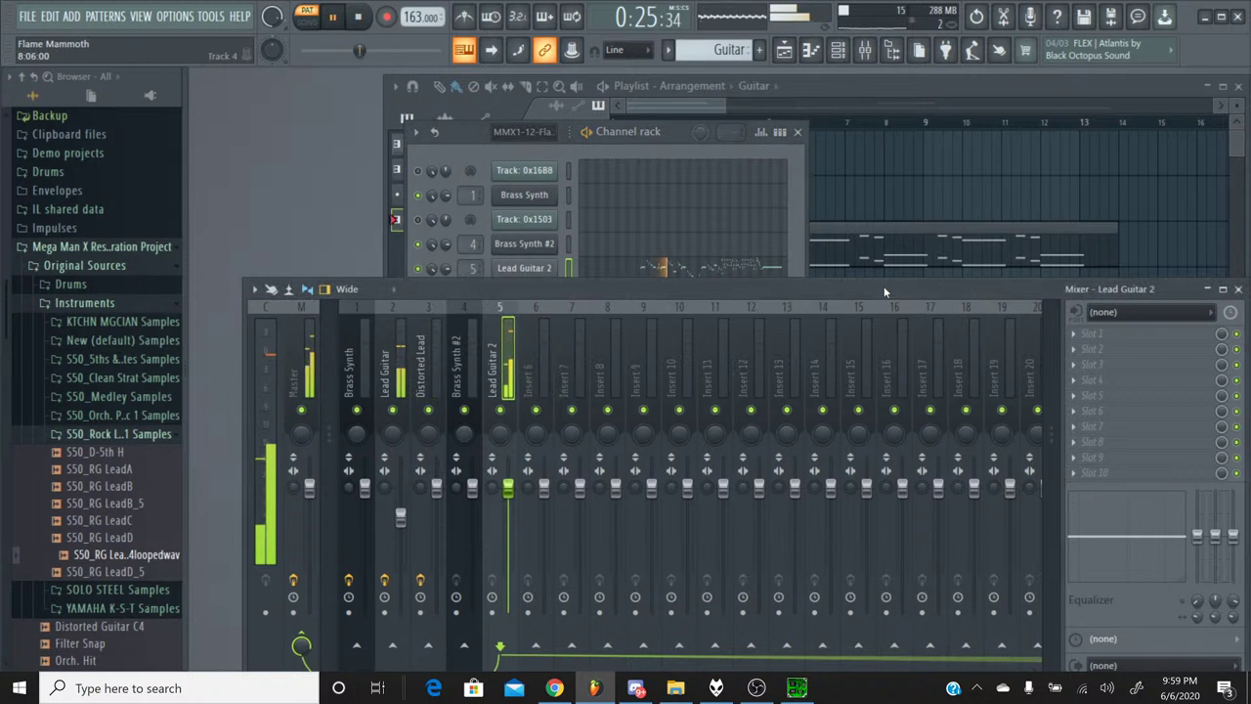
pyautogui.moveTo(507, 492); pyautogui.dragTo(507, 528)
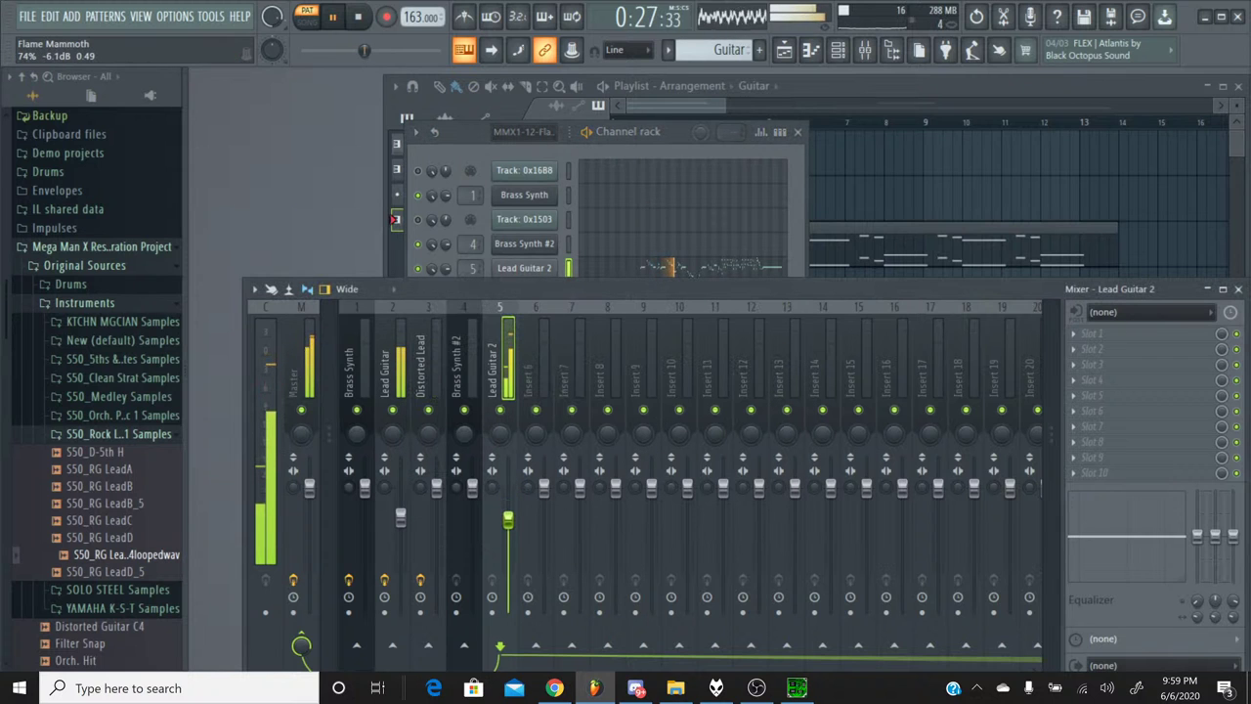
pyautogui.click(471, 159)
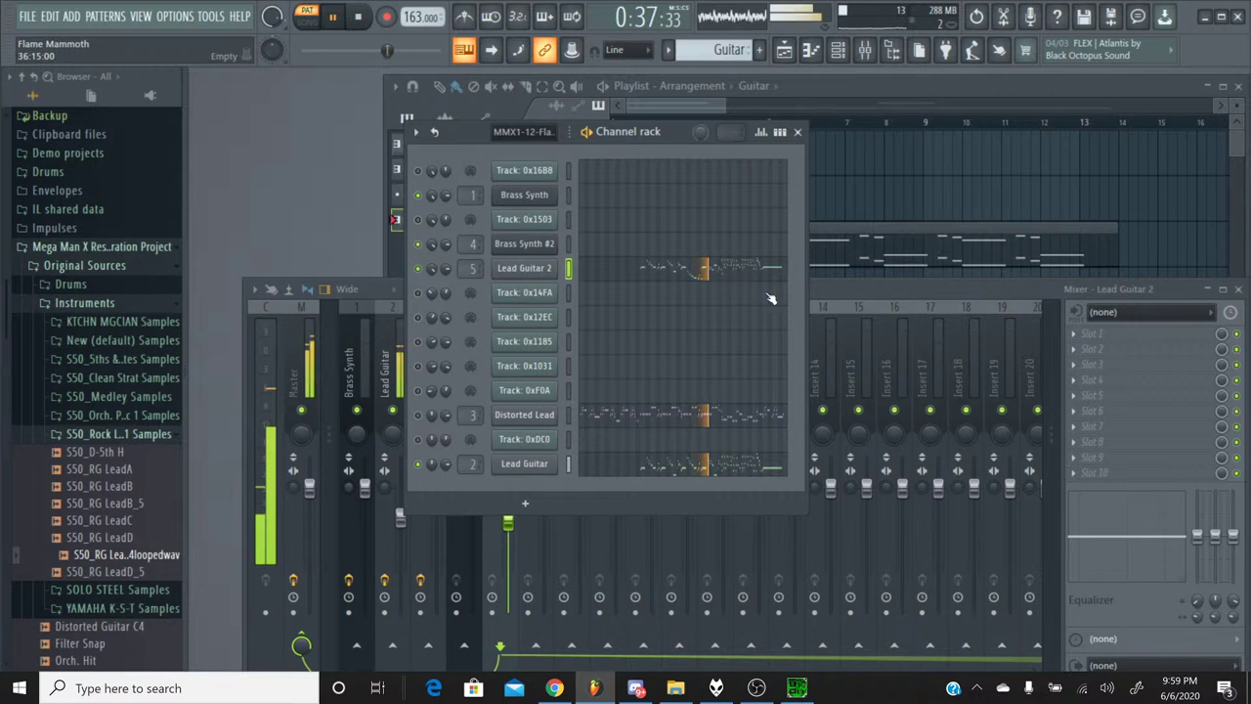
pyautogui.click(819, 295)
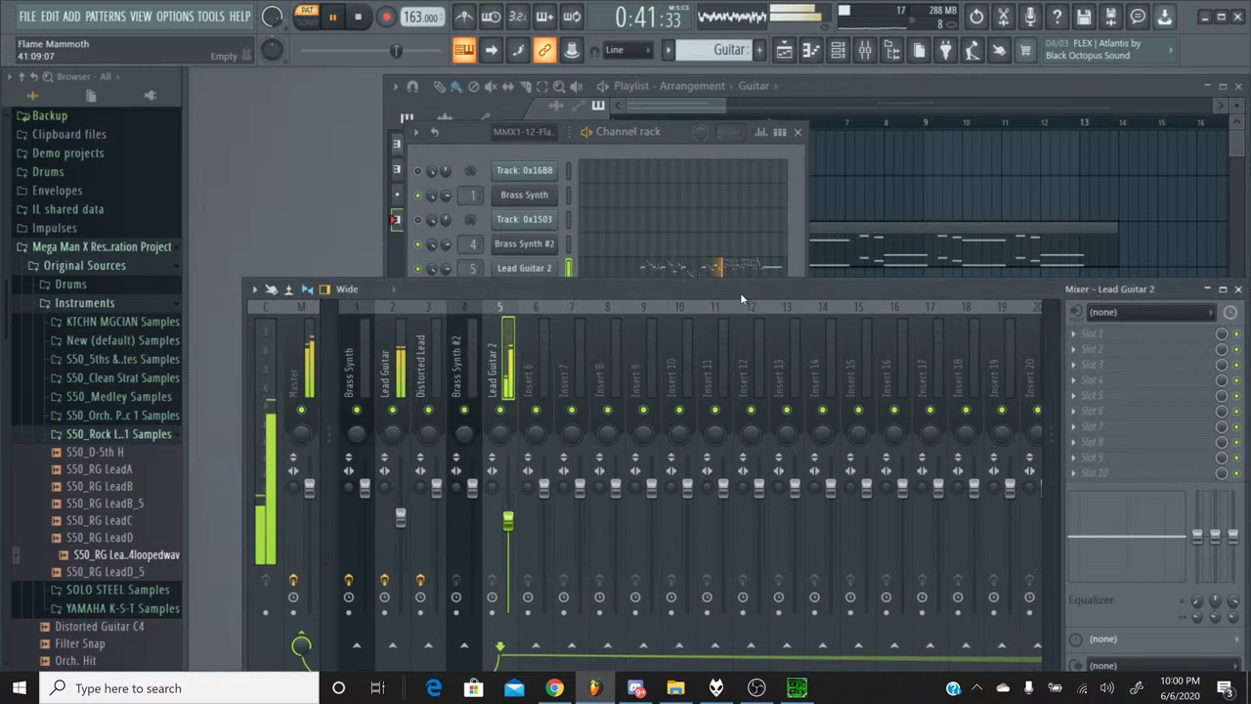
# Stop playback of the Guitar pattern and select the MMX1-12-Flame Mammoth pattern.
pyautogui.click(474, 144)
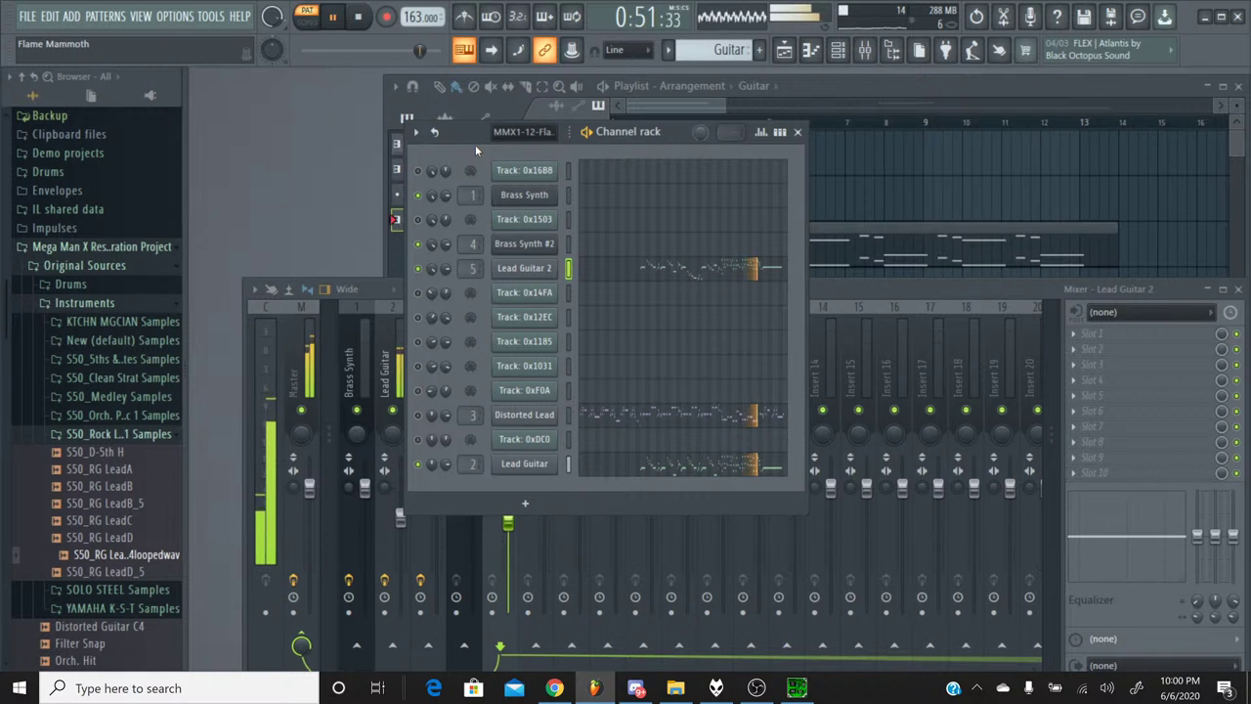
pyautogui.click(360, 19)
pyautogui.click(668, 50)
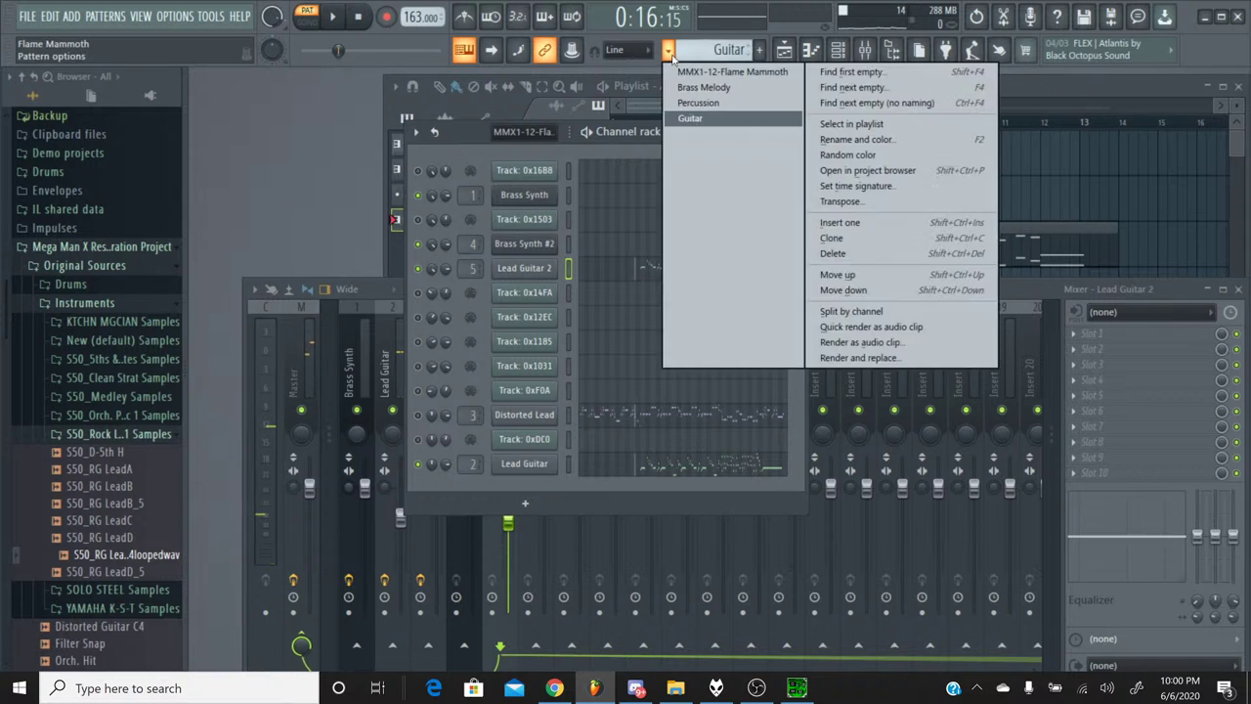
pyautogui.press('Escape')
pyautogui.click(672, 73)
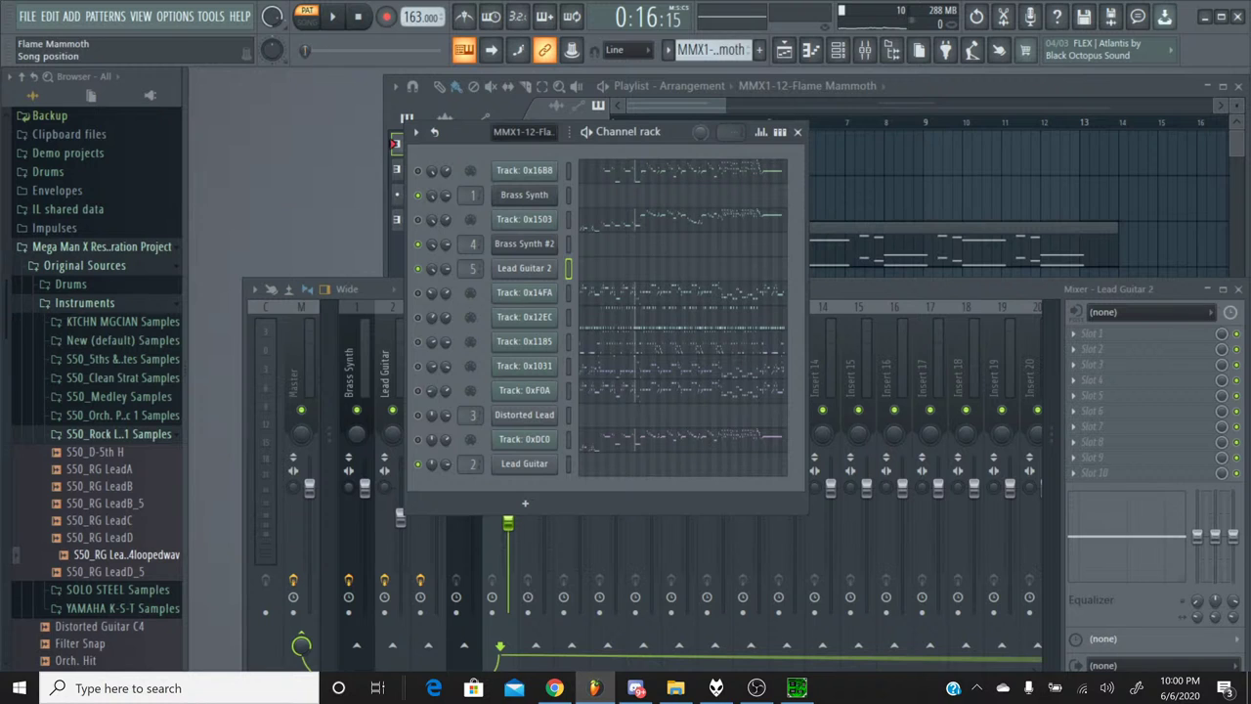
# Move the song position to about 0:35, inspect the channel panning events of Track: 0x16B8, and close the event editor.
pyautogui.click(325, 54)
pyautogui.moveTo(326, 57); pyautogui.dragTo(383, 54)
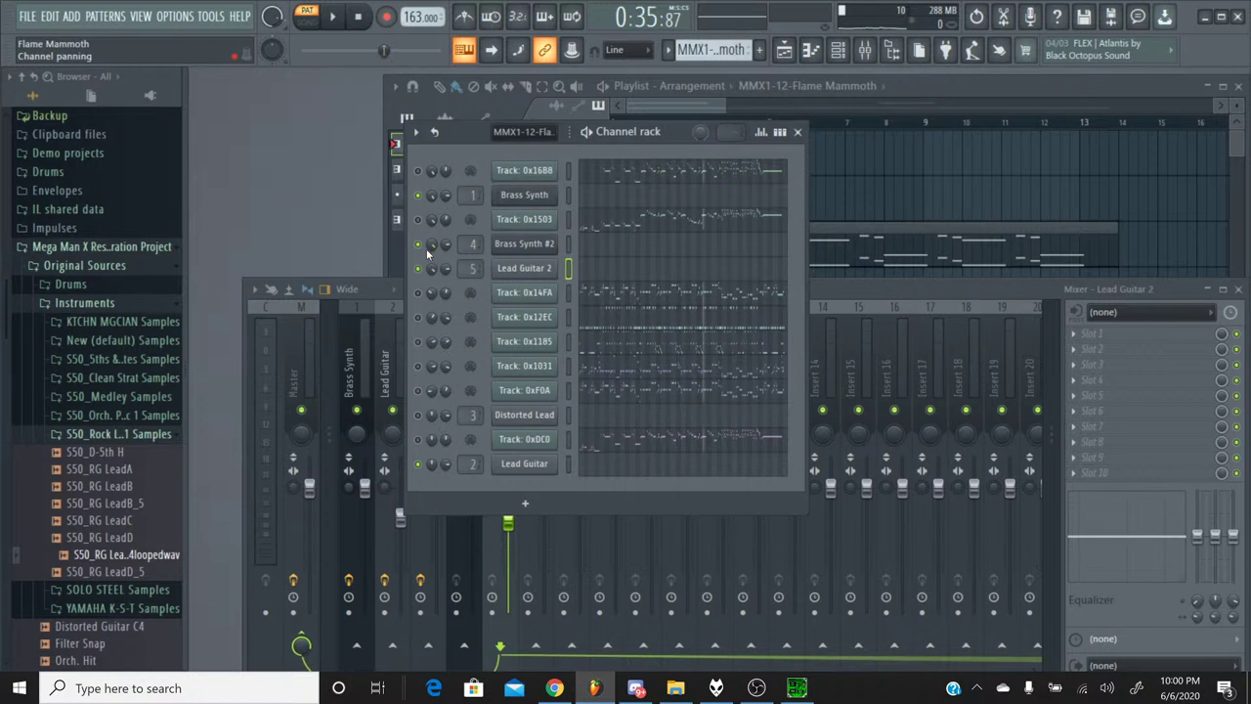
pyautogui.rightClick(436, 176)
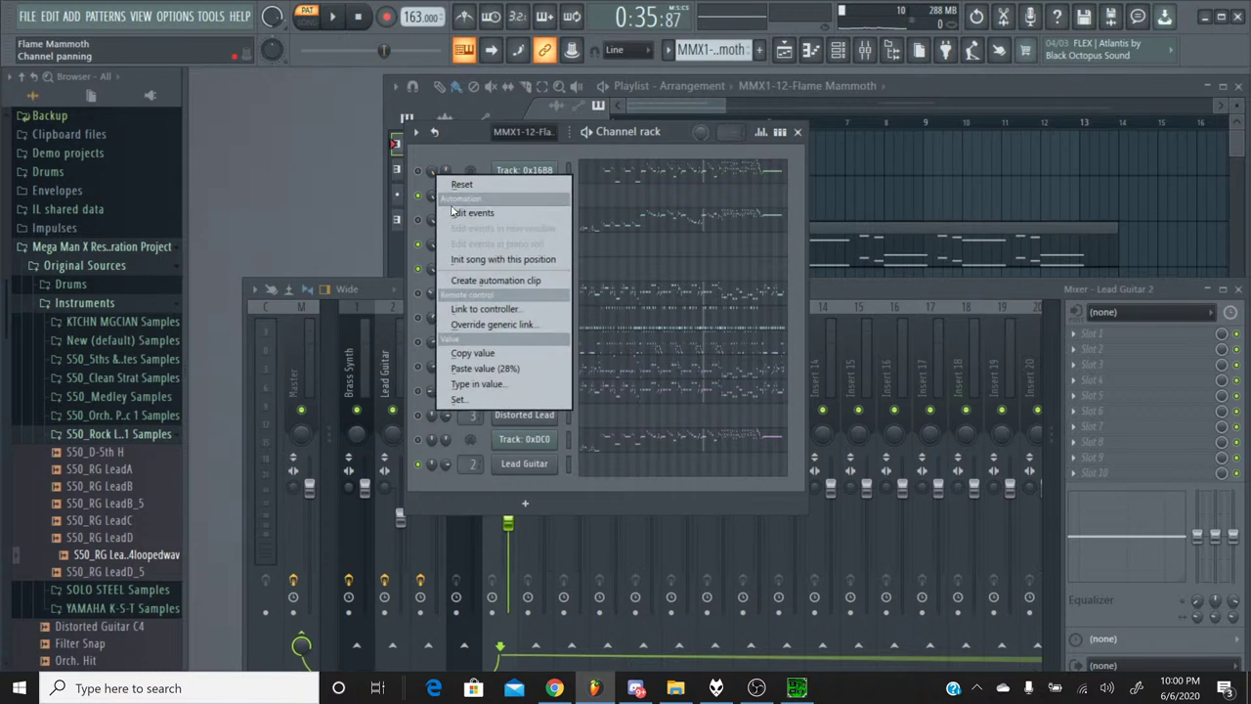
pyautogui.click(467, 212)
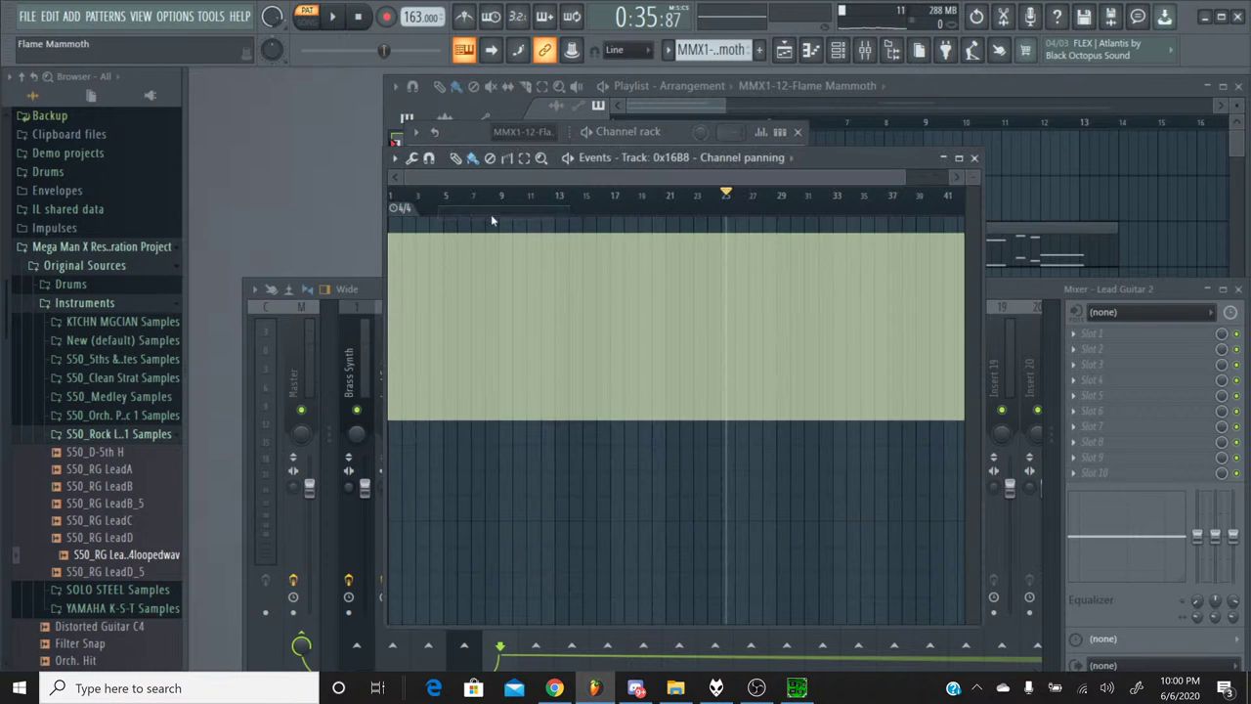
pyautogui.click(974, 158)
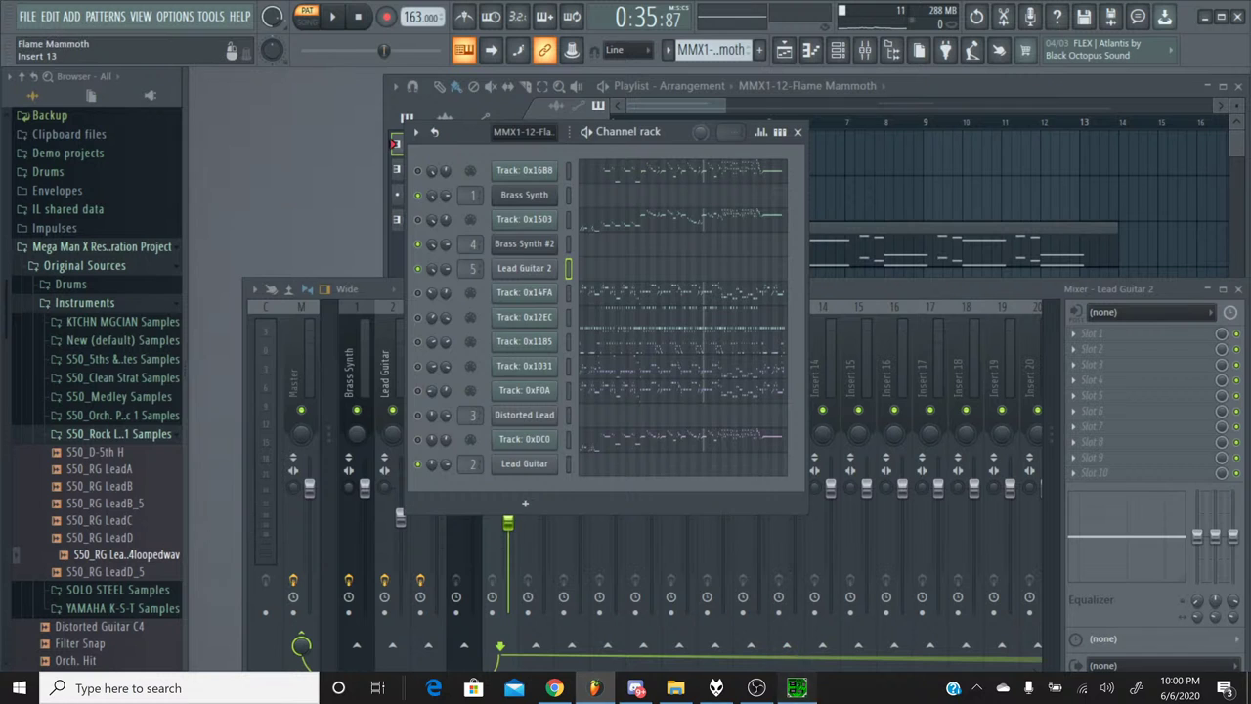
# Switch to SPCTool, play a later section of the Flame Mammoth SPC for comparison, stop it, and return to FL Studio.
pyautogui.click(797, 688)
pyautogui.click(468, 392)
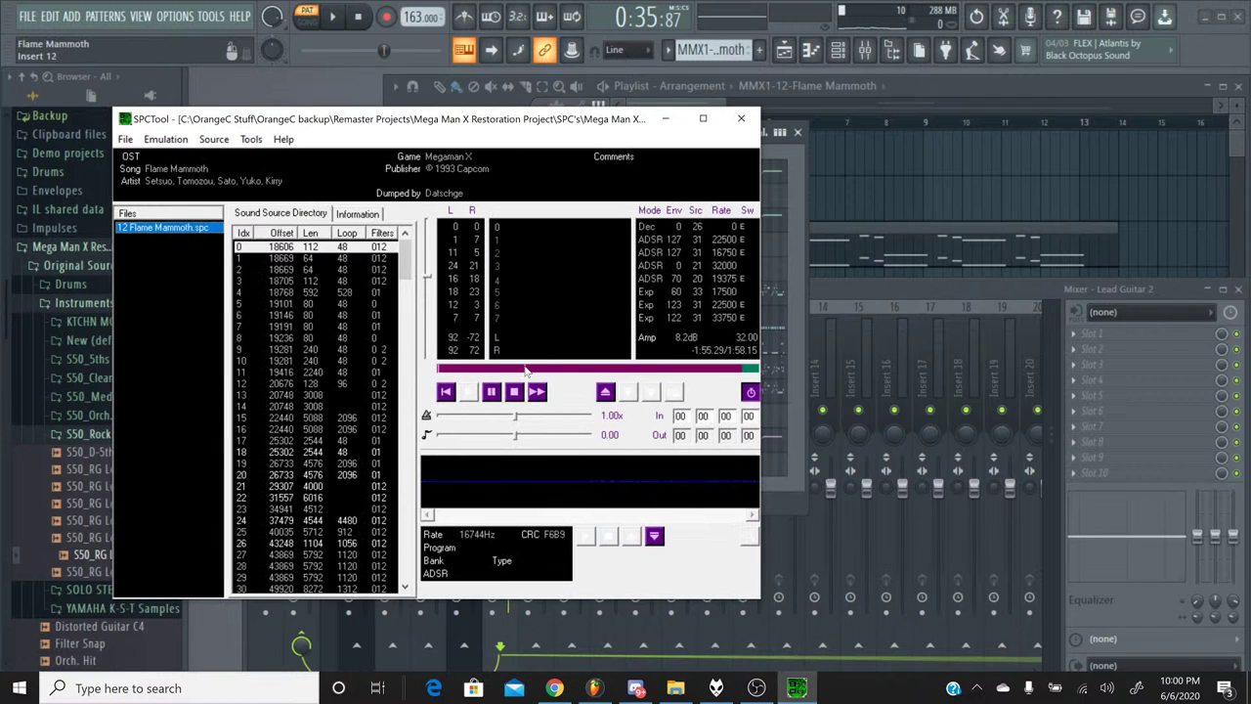
pyautogui.click(526, 370)
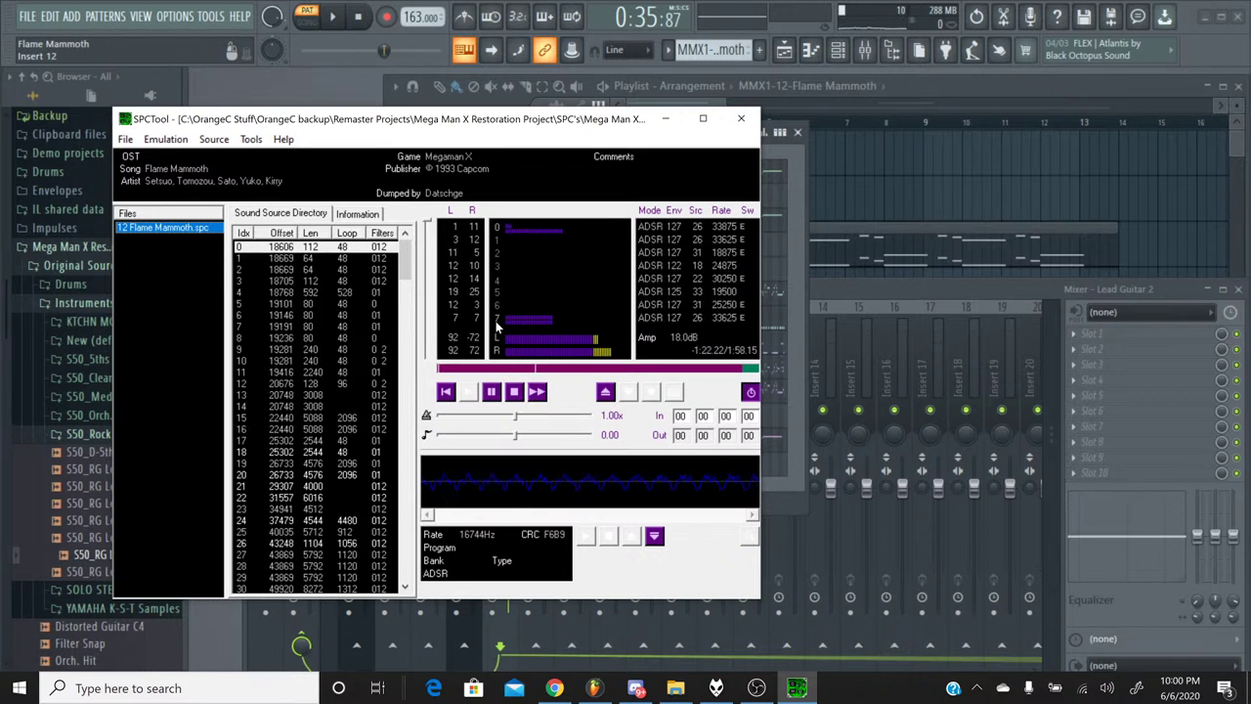
pyautogui.click(514, 392)
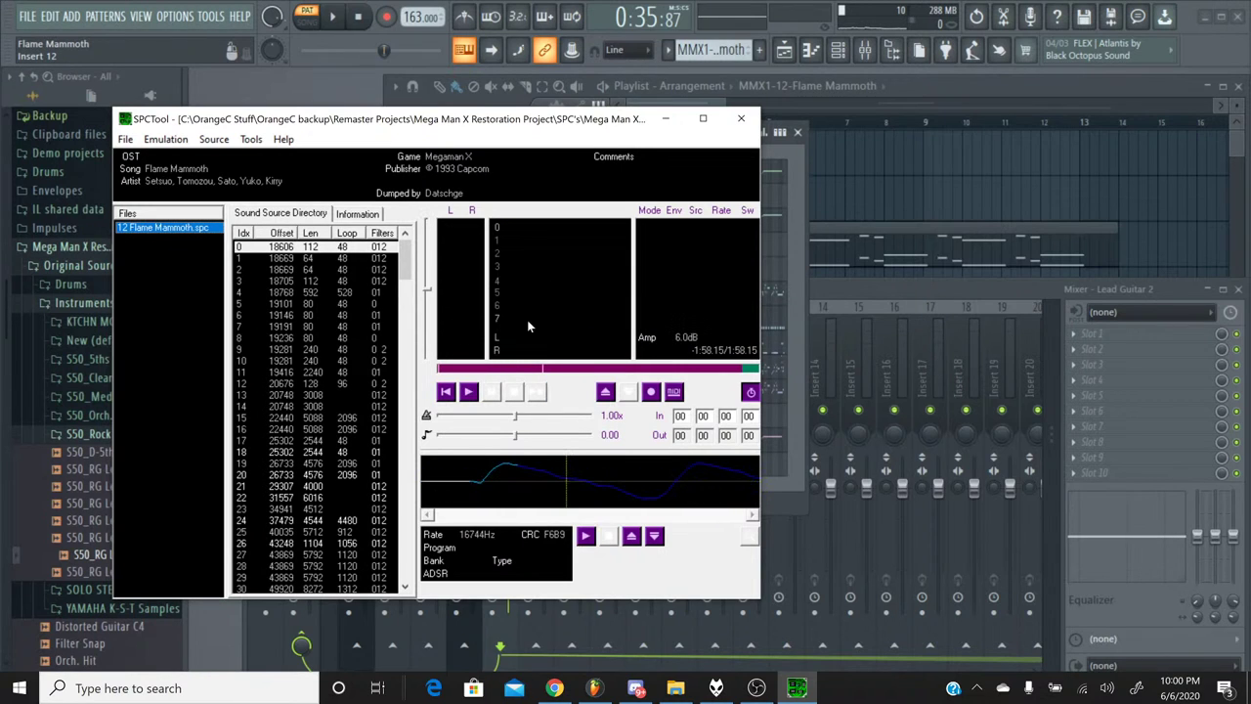
pyautogui.click(664, 119)
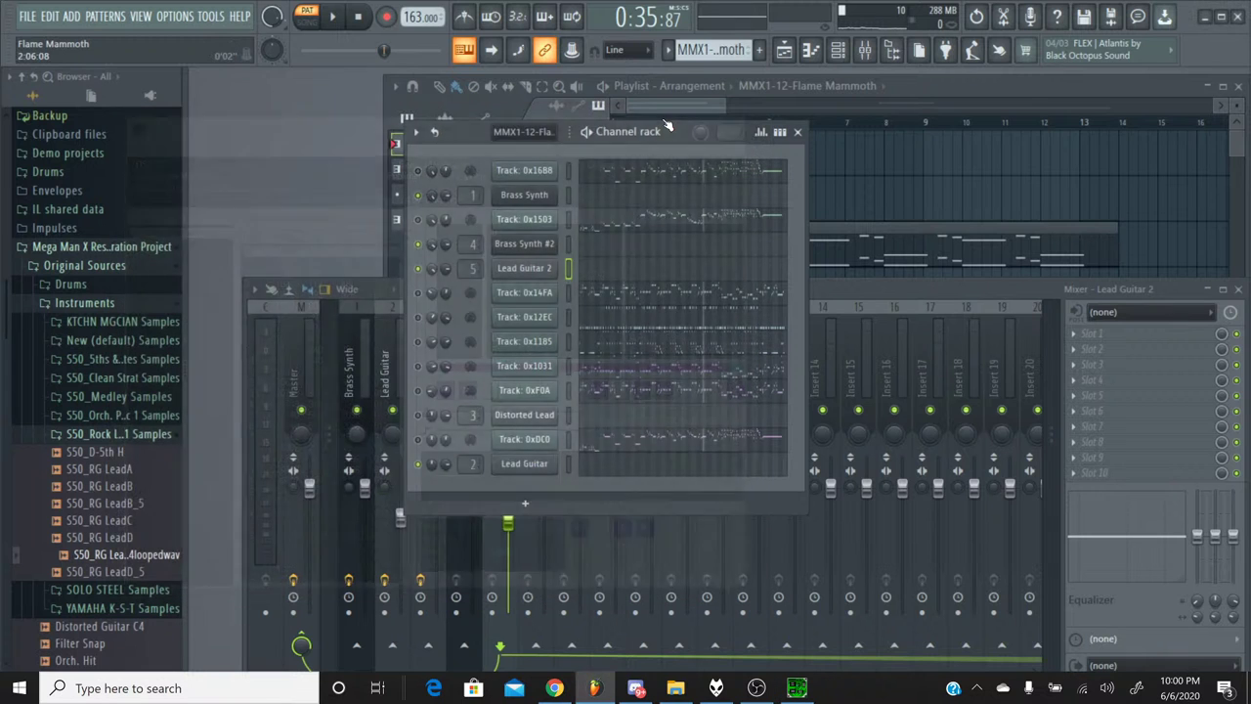
# Mute the Lead Guitar 2 mixer track and open the Fruity Delay 3 effect on the Lead Guitar track.
pyautogui.click(389, 299)
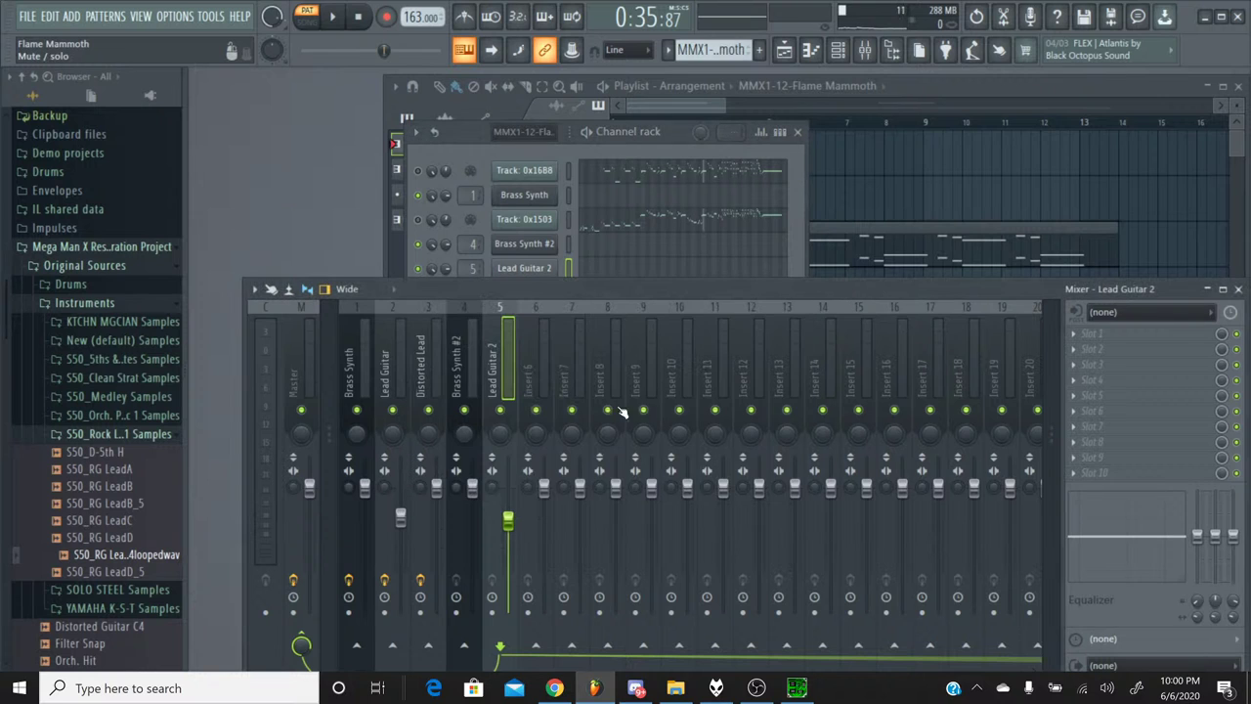
pyautogui.click(499, 409)
pyautogui.click(392, 312)
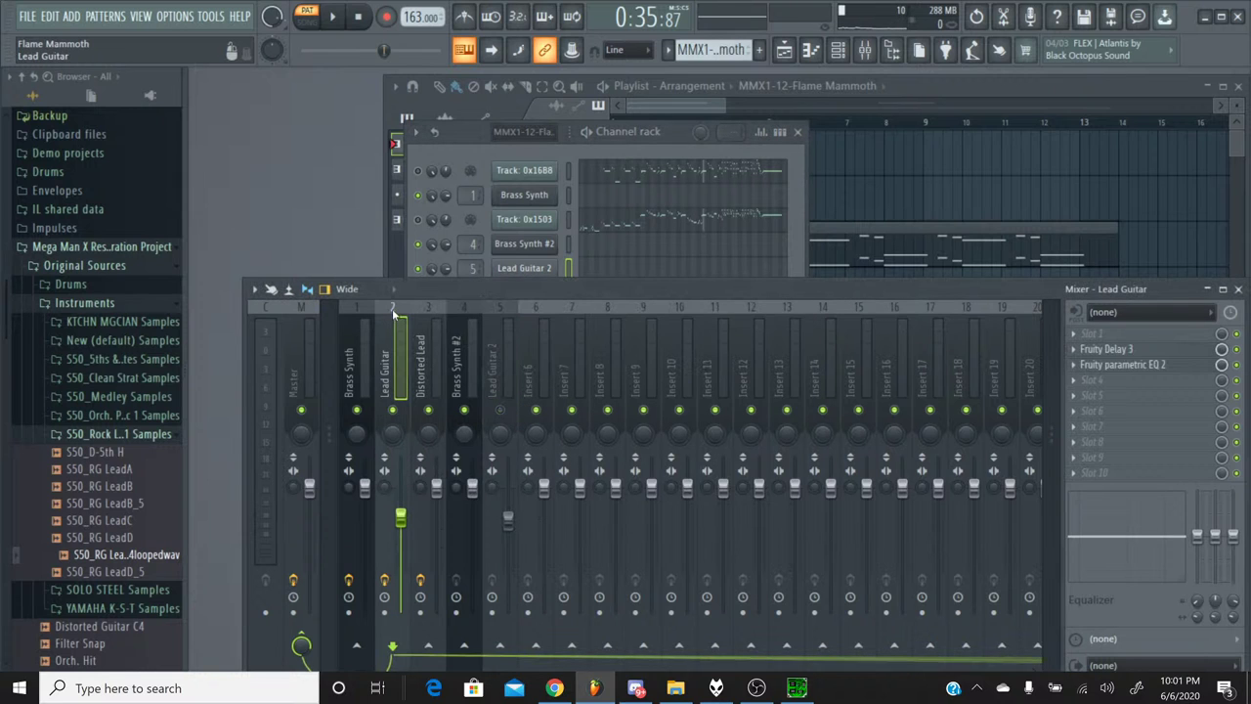
pyautogui.click(1147, 354)
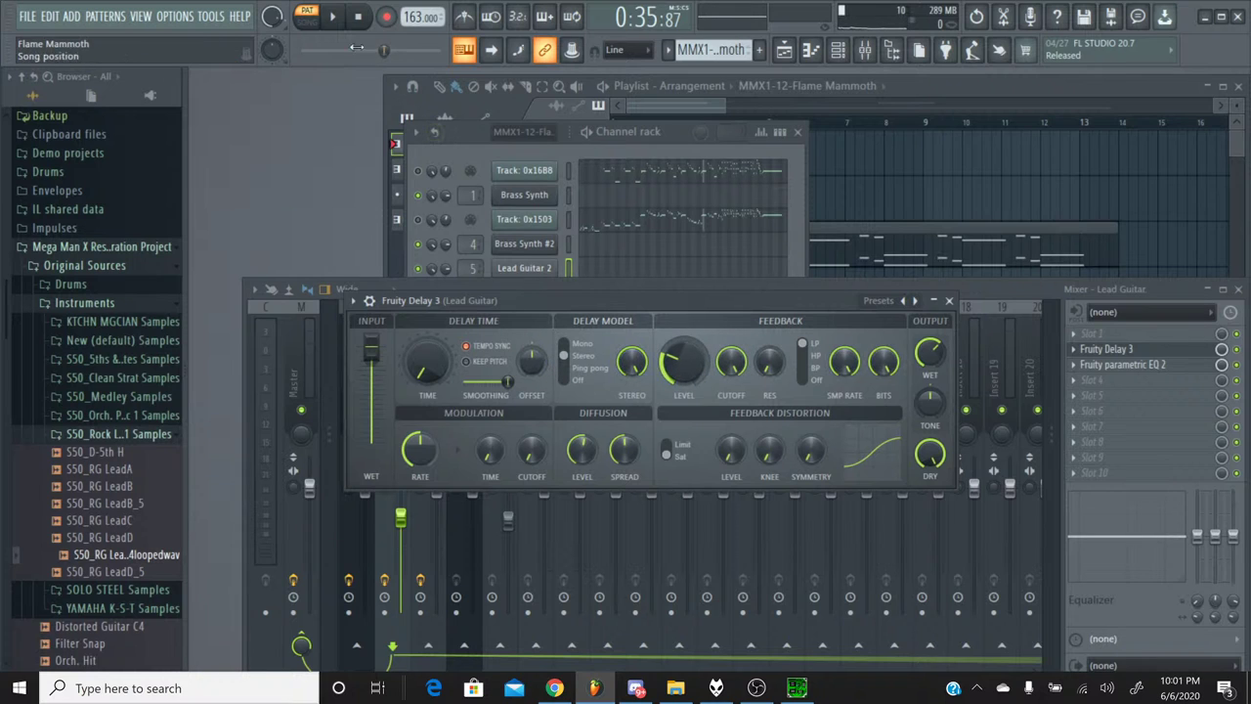
# Start playback from around 0:17 and switch to the Guitar pattern to hear the Lead Guitar delay.
pyautogui.click(332, 21)
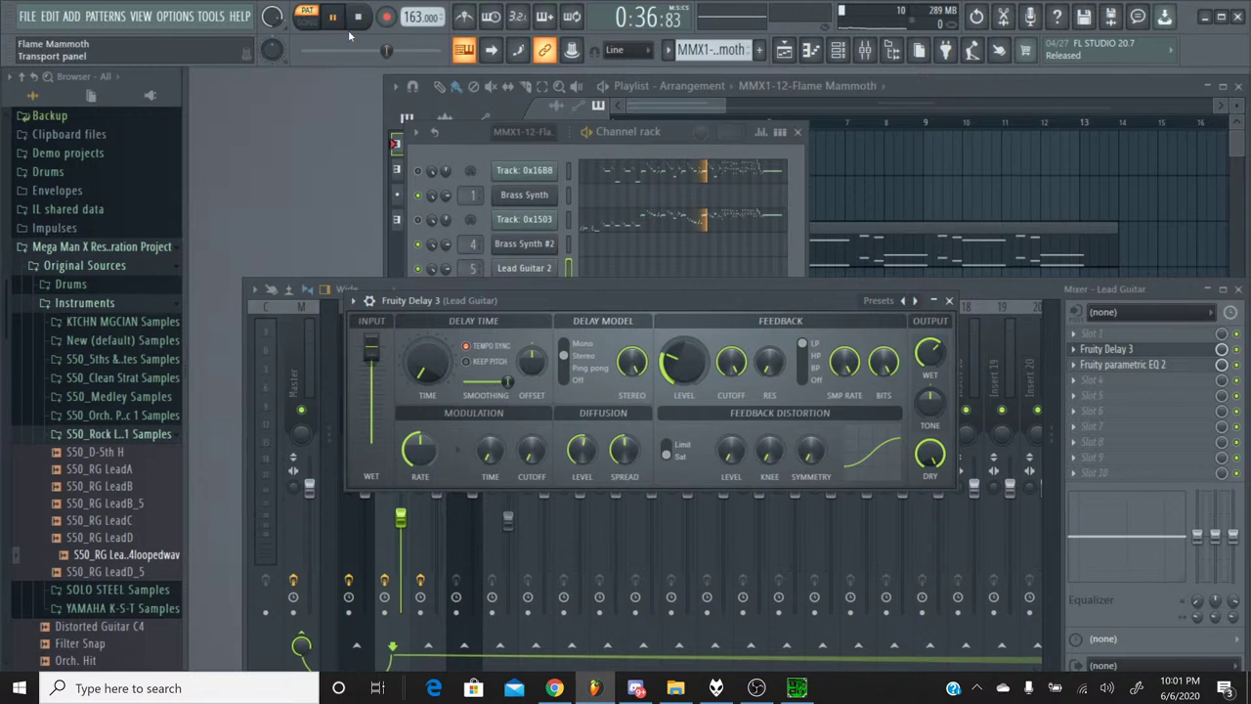
pyautogui.moveTo(388, 49); pyautogui.dragTo(344, 50)
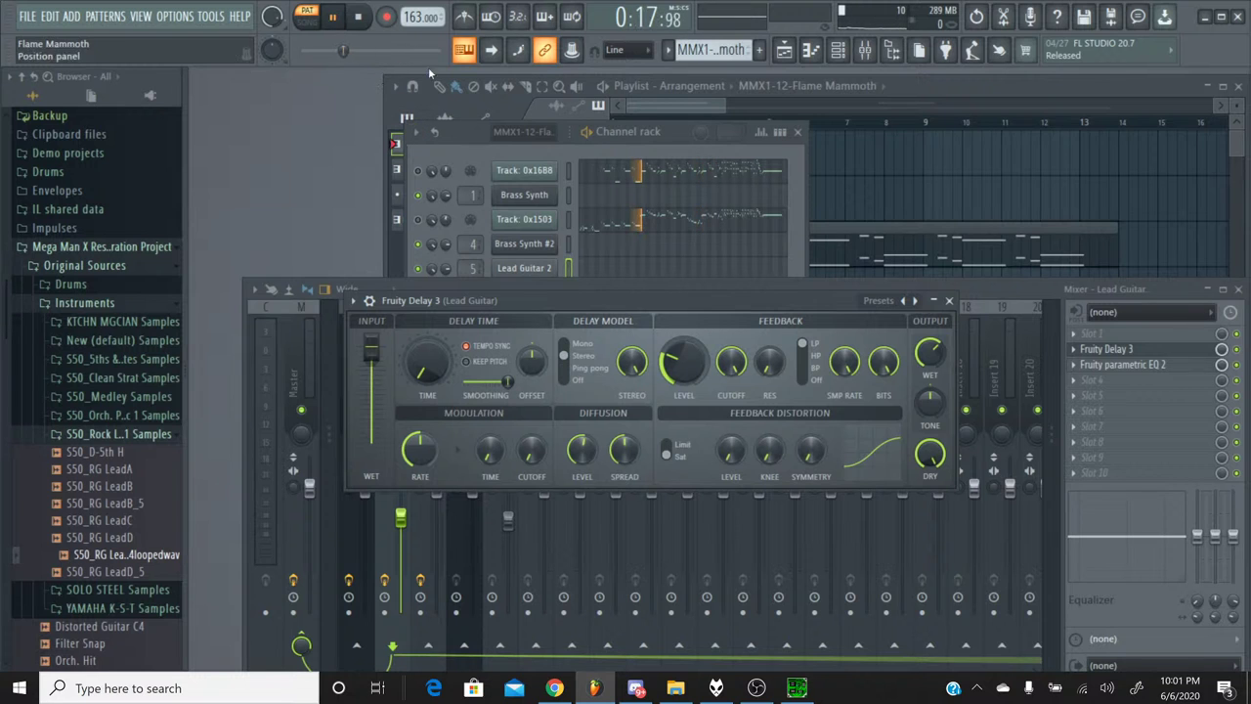
pyautogui.click(669, 54)
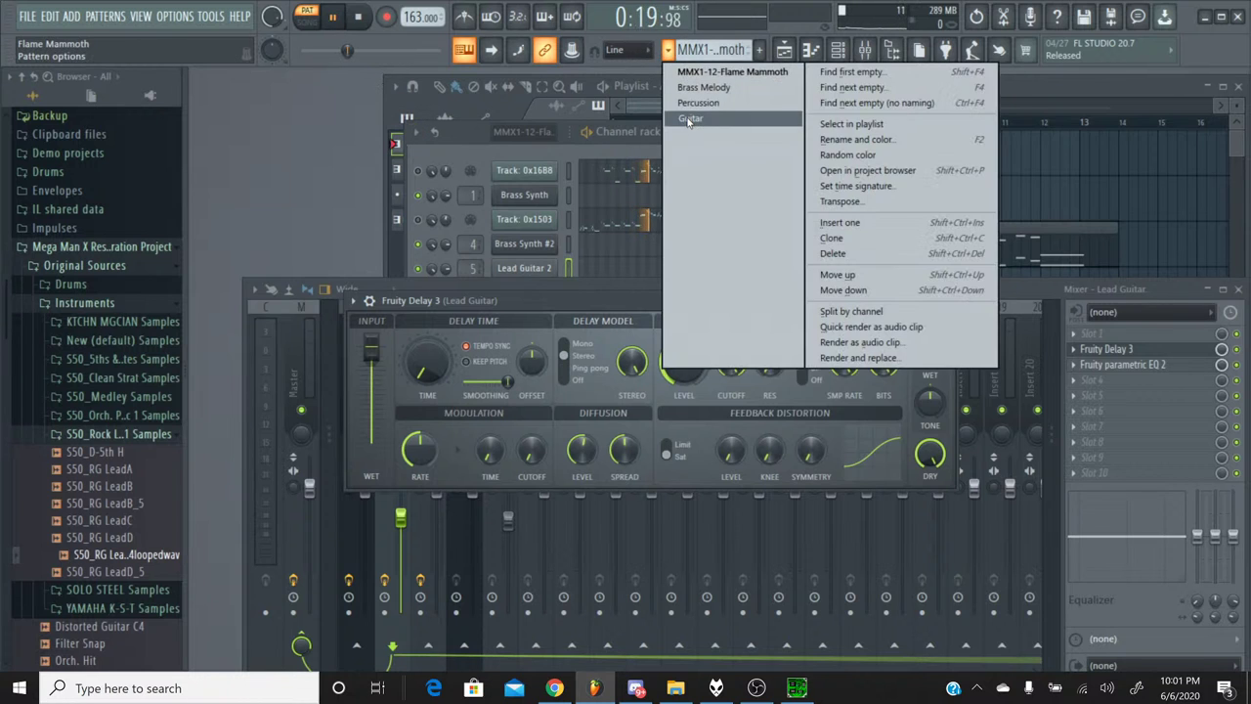
pyautogui.click(686, 116)
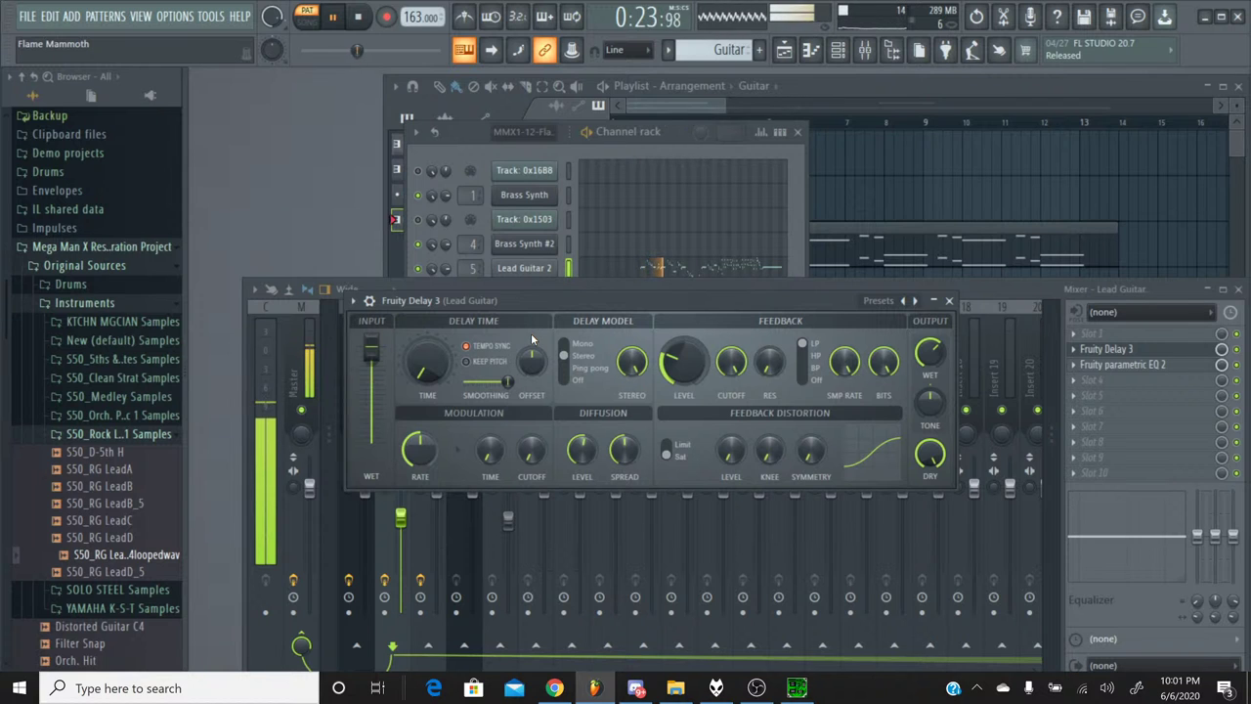
# Try a 39.2% delay time R/L offset in Fruity Delay 3, set it to -62.3%, and close the effect window.
pyautogui.moveTo(532, 360); pyautogui.dragTo(531, 317)
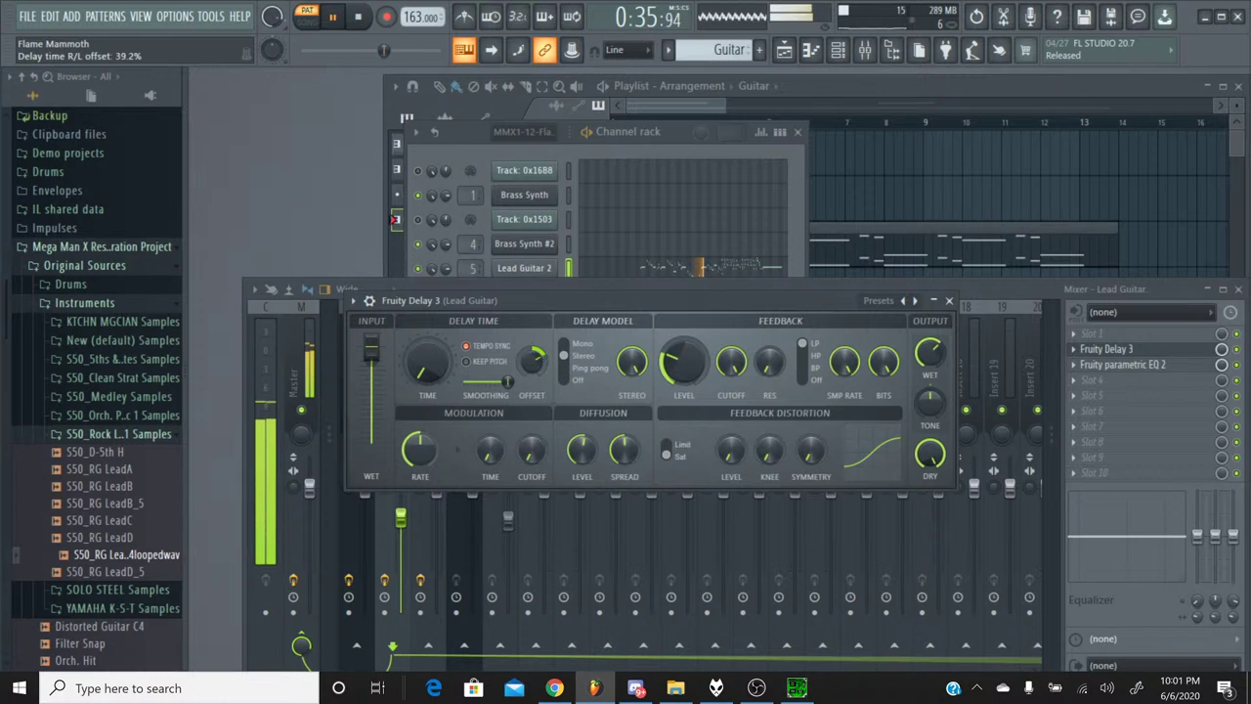
pyautogui.moveTo(532, 361); pyautogui.dragTo(532, 399)
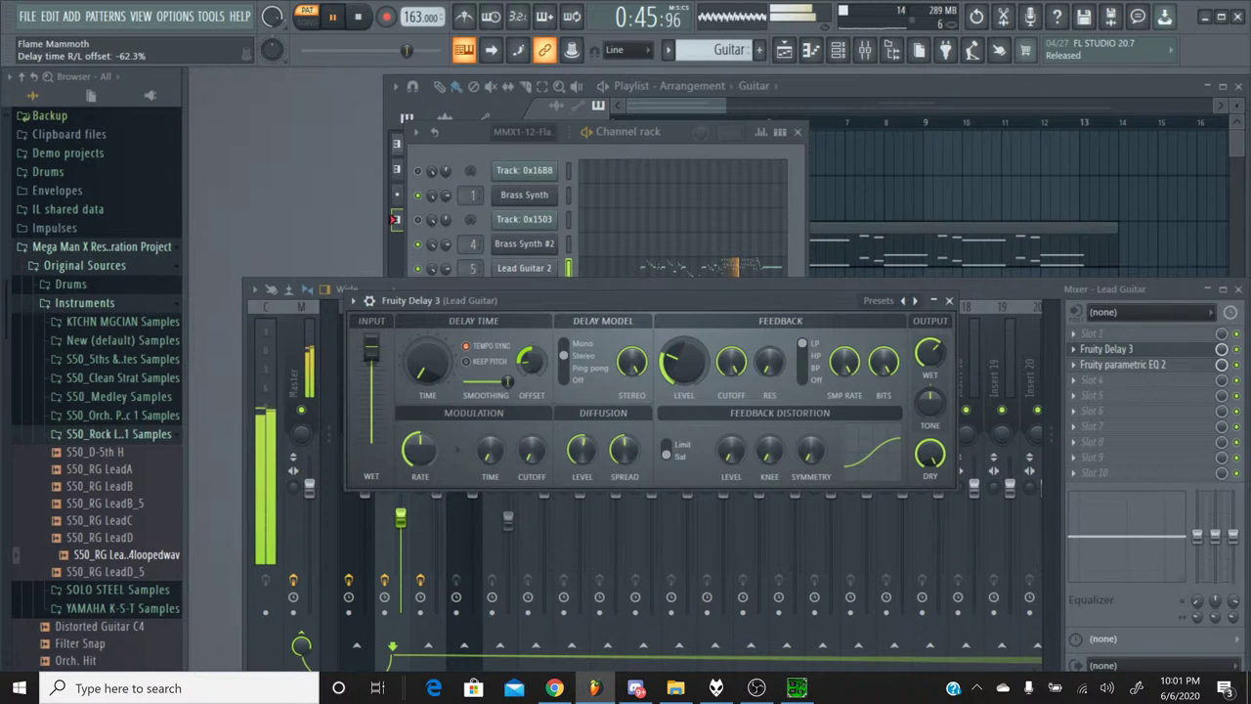
pyautogui.click(949, 301)
# Unmute the Lead Guitar 2 mixer track while the Guitar pattern keeps playing.
pyautogui.click(469, 147)
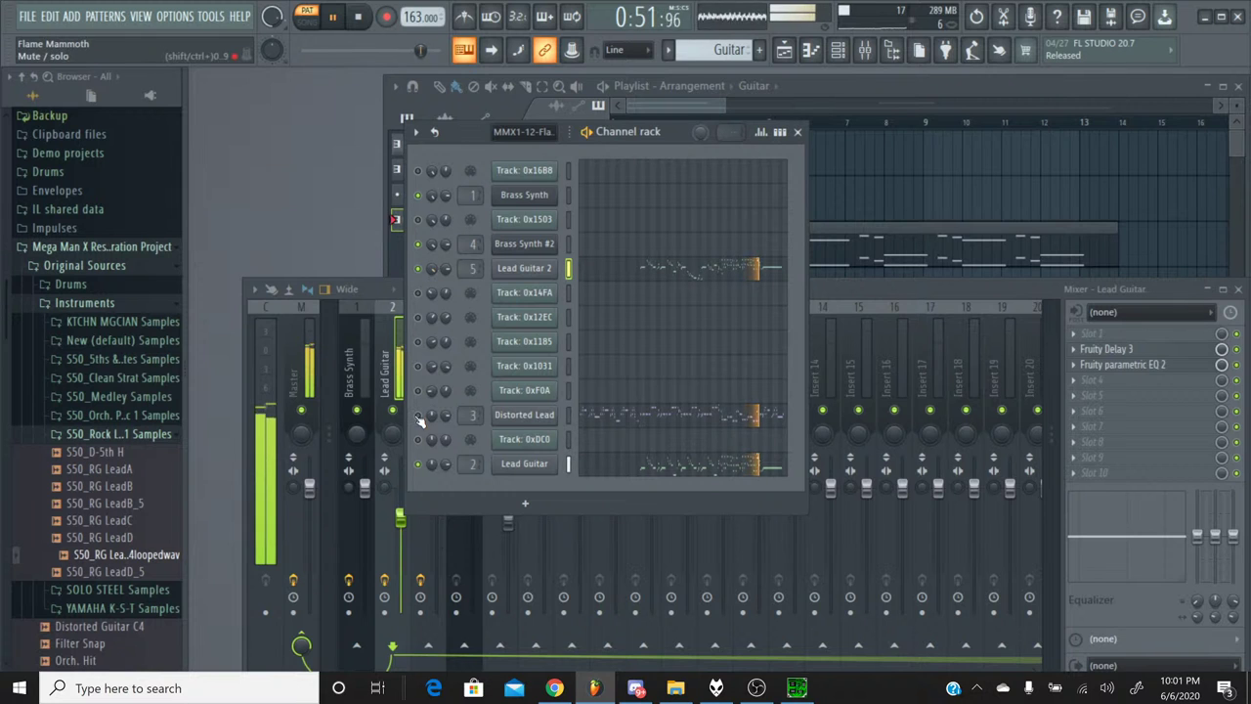
pyautogui.click(812, 309)
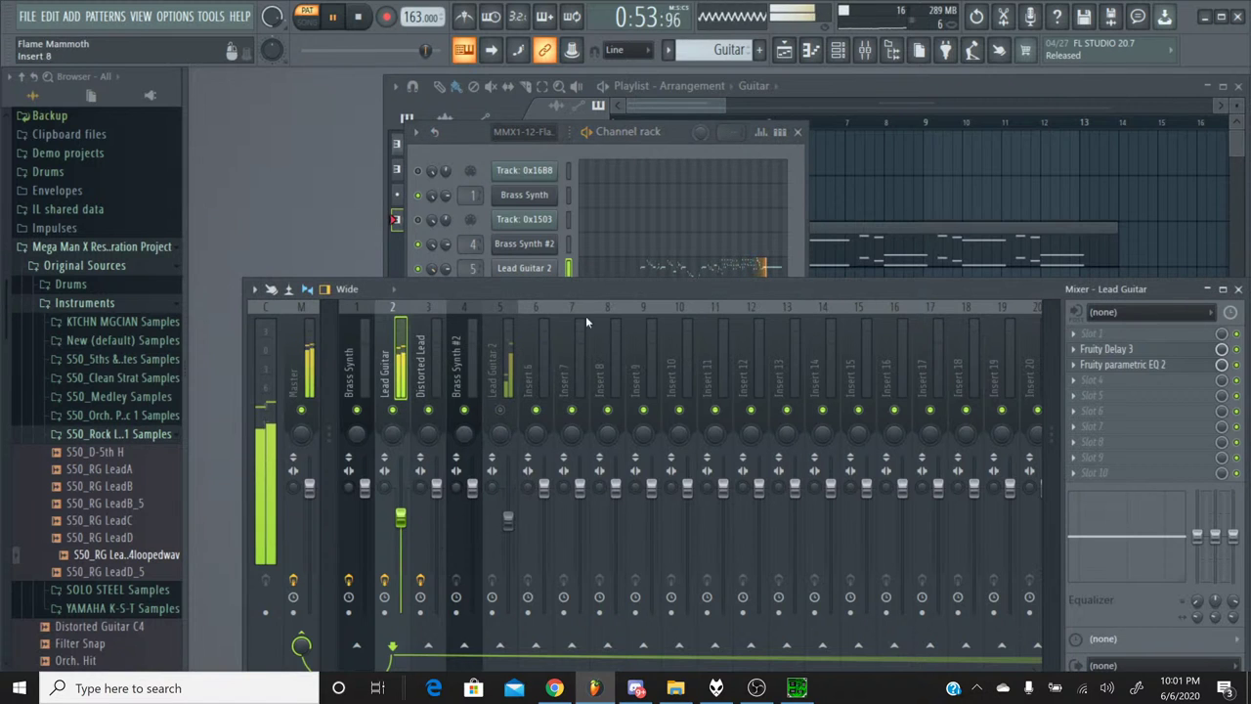
pyautogui.click(456, 155)
pyautogui.click(809, 292)
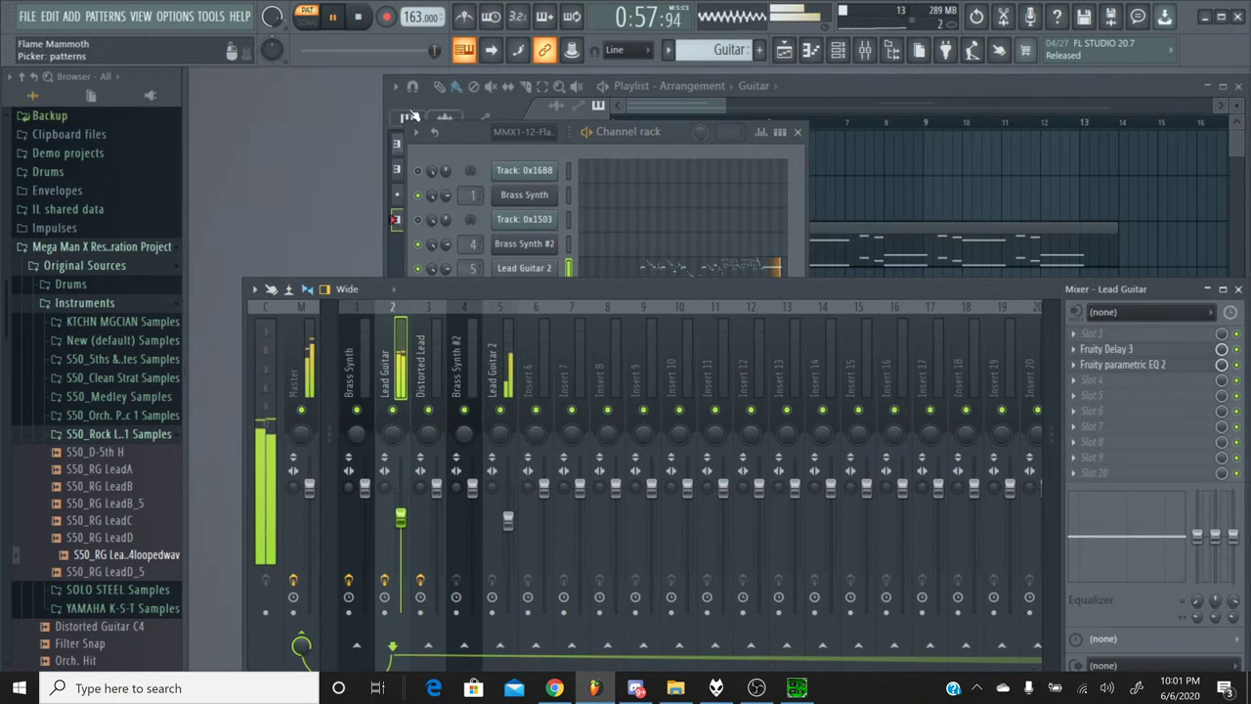
# Replay the Guitar pattern from an earlier section to hear both lead guitars together, and stop playback.
pyautogui.click(369, 54)
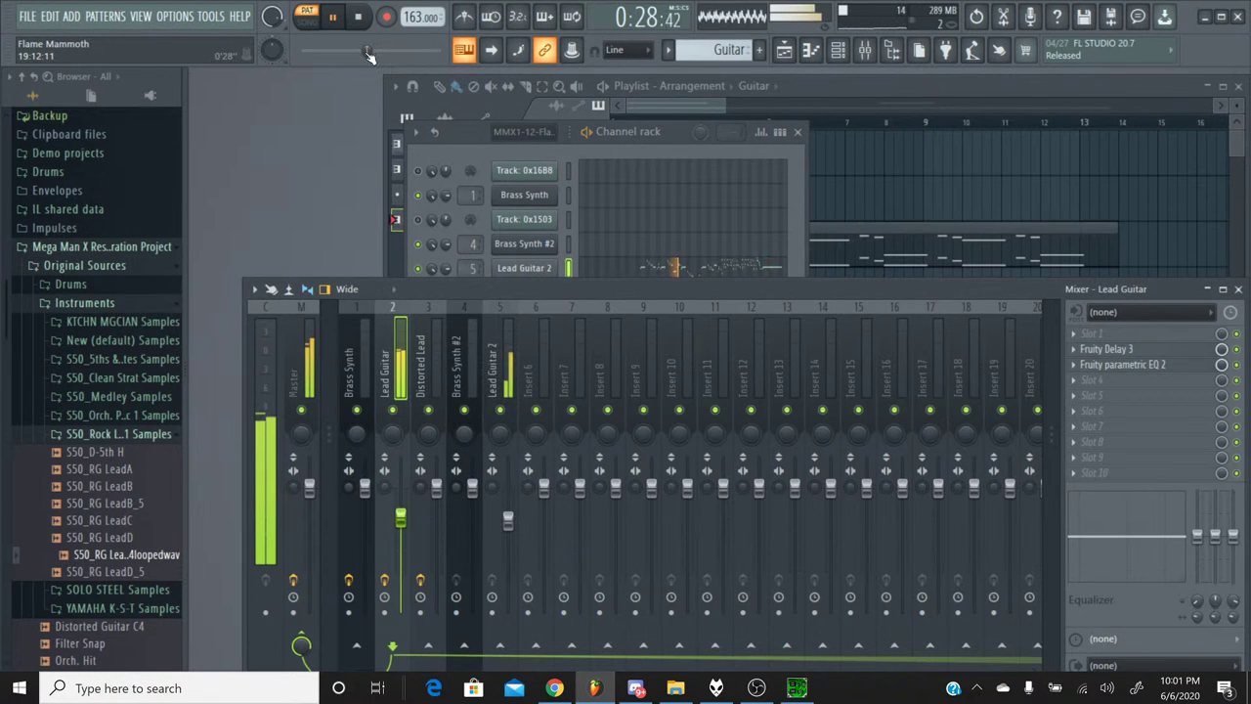
pyautogui.moveTo(369, 54); pyautogui.dragTo(341, 51)
pyautogui.click(469, 131)
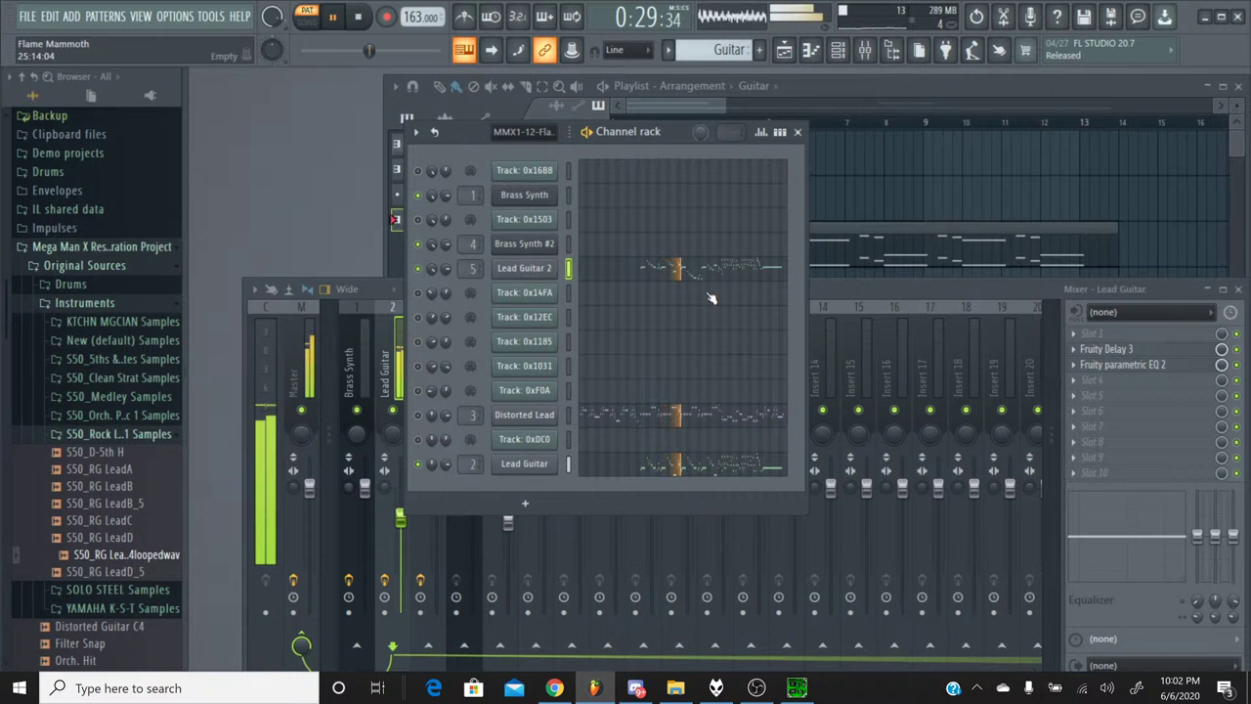
pyautogui.click(841, 292)
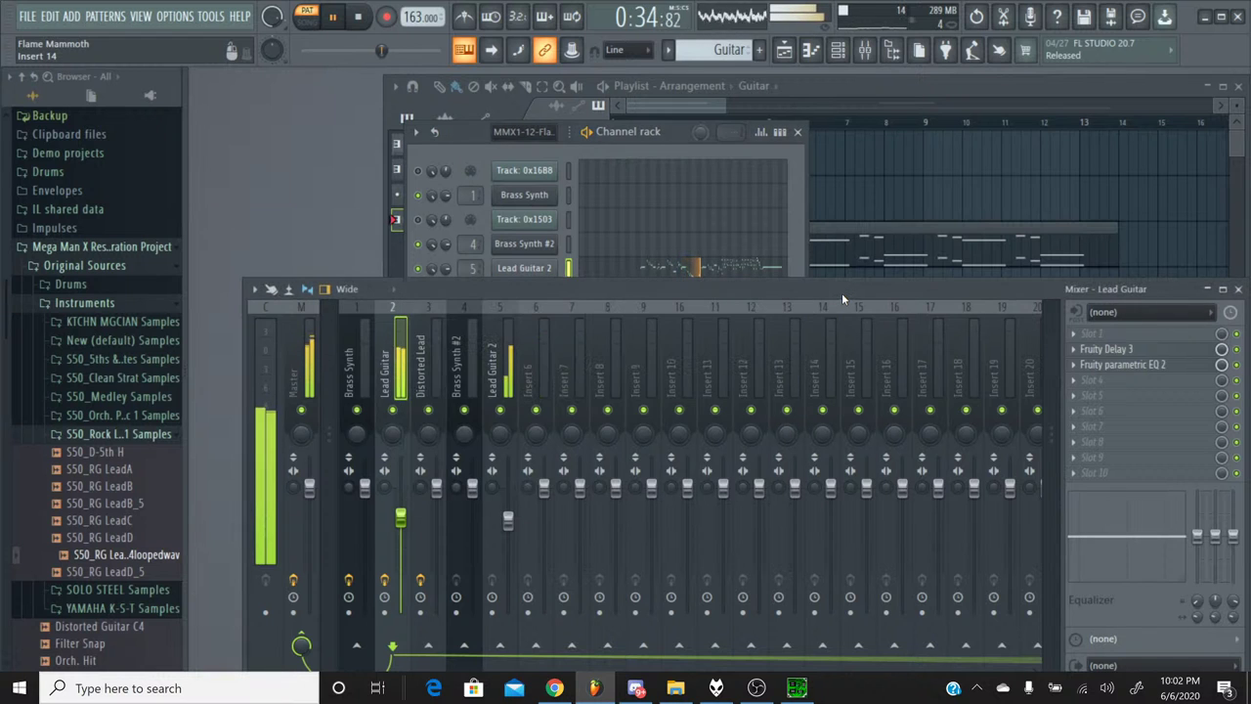
pyautogui.click(364, 23)
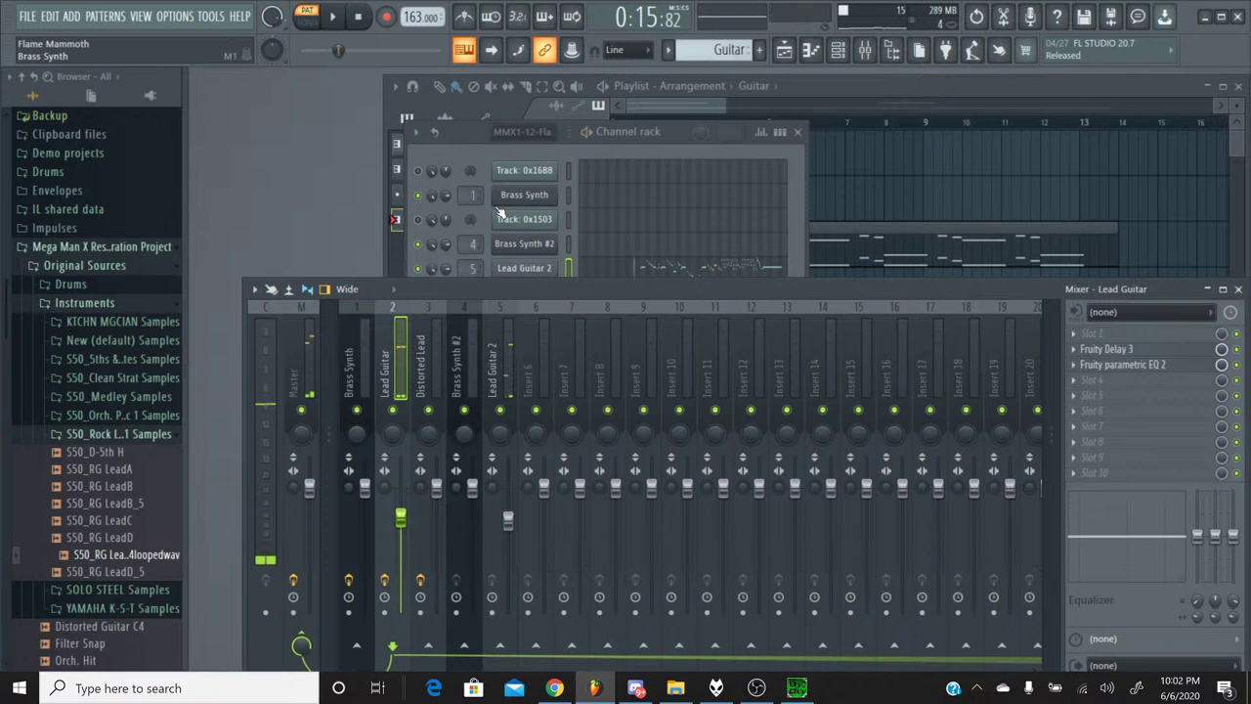
# Bring the channel rack to the front and save the Flame Mammoth project.
pyautogui.click(475, 152)
pyautogui.click(30, 16)
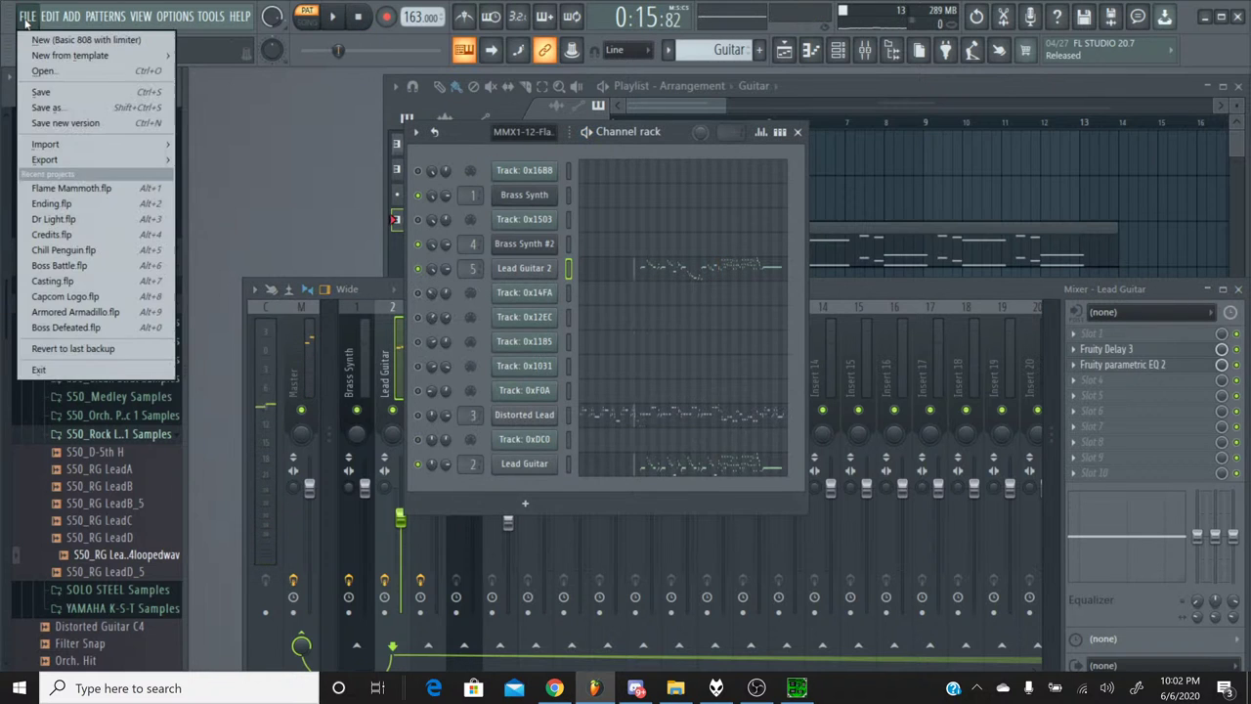
pyautogui.click(44, 88)
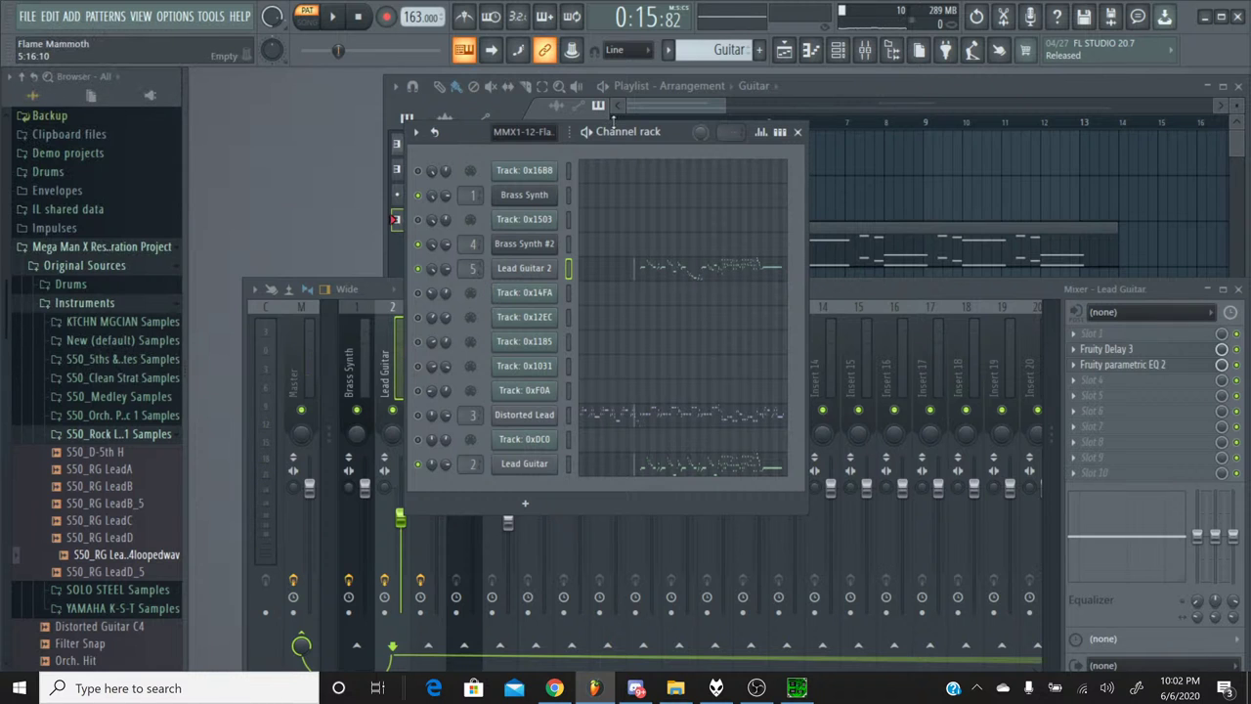
# In the MMX1-12-Flame Mammoth pattern, unmute Track: 0x14FA, mute Brass Synth, Brass Synth #2 and Lead Guitar 2, and rewind to the start.
pyautogui.click(671, 71)
pyautogui.click(670, 72)
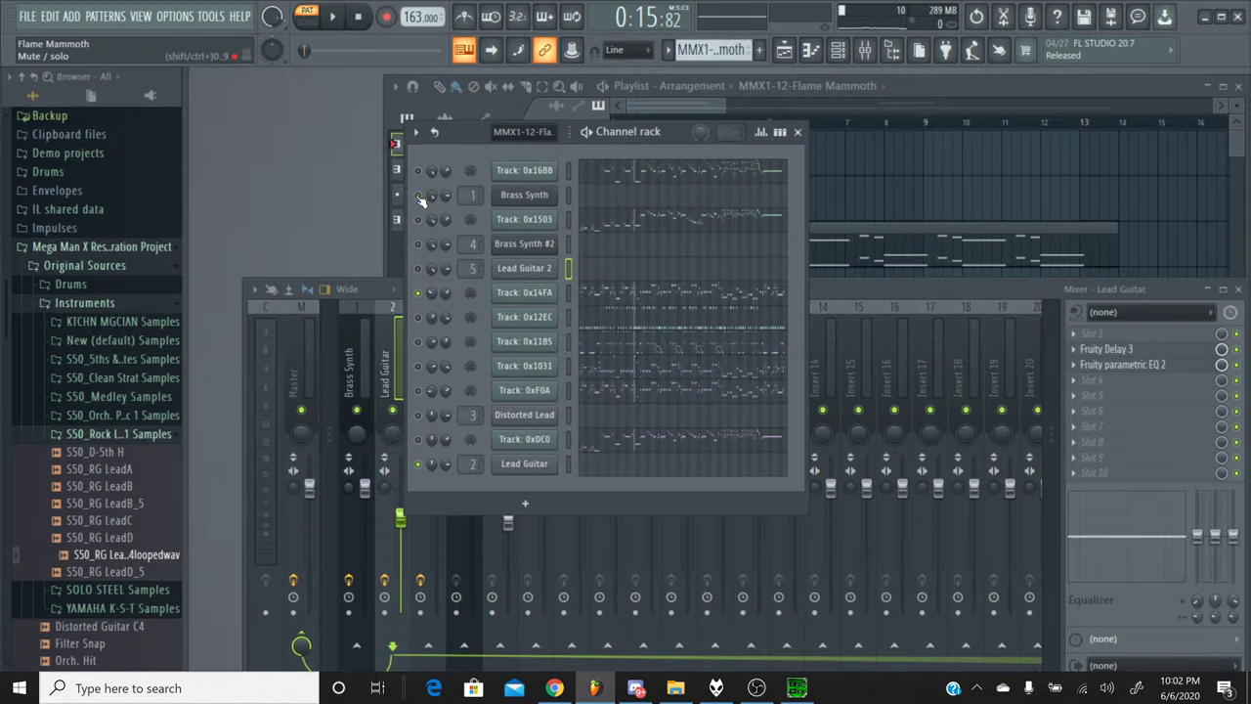
pyautogui.click(313, 50)
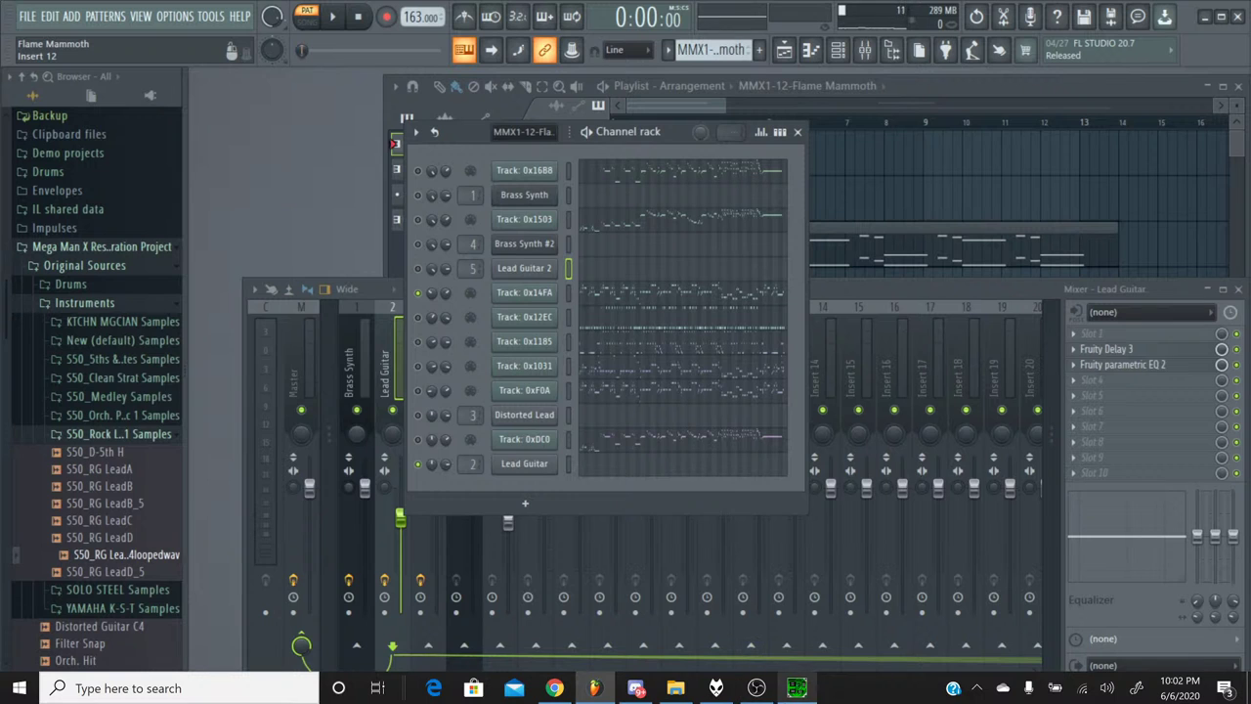
# Switch to SPCTool, play the original Flame Mammoth SPC for reference, and restart it from the beginning.
pyautogui.click(796, 688)
pyautogui.click(469, 392)
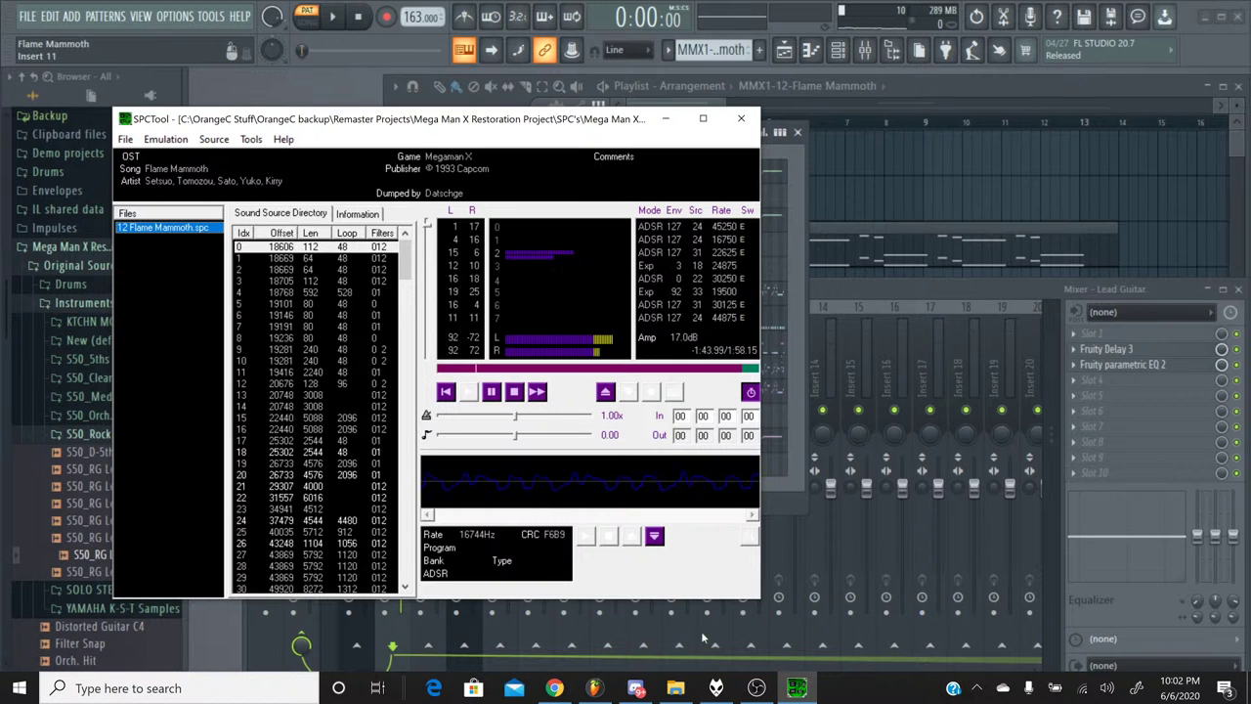
pyautogui.click(793, 689)
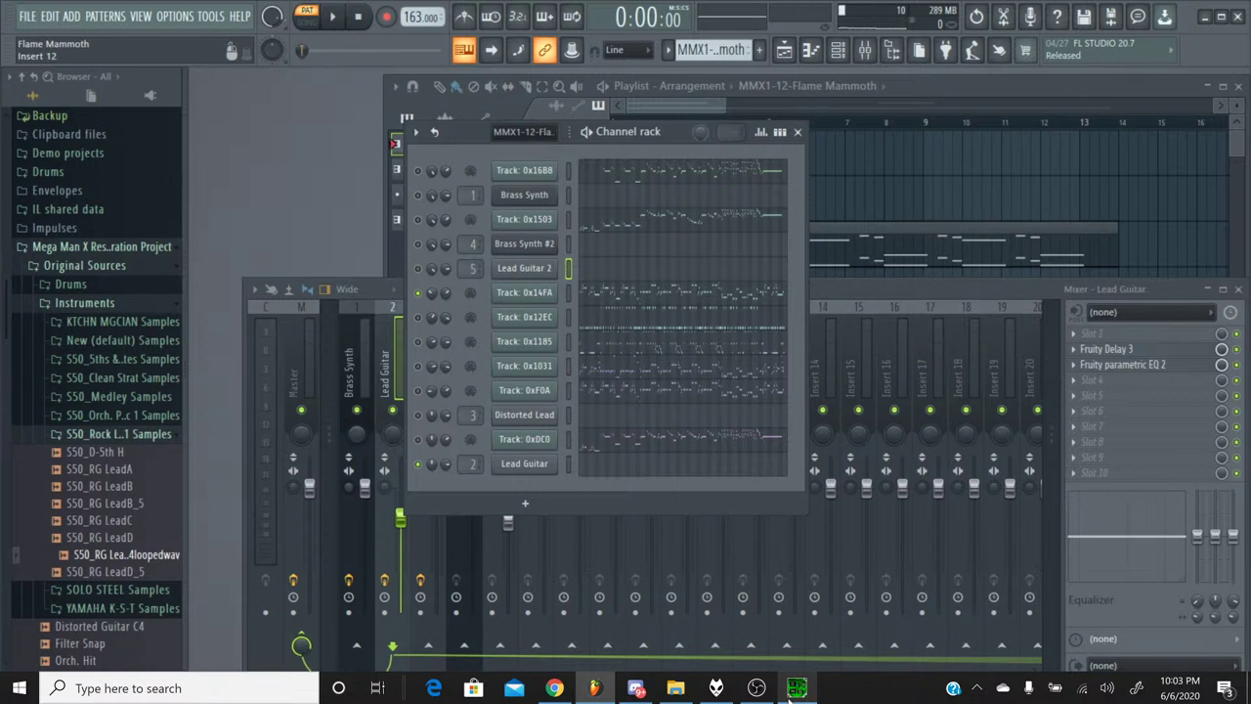
pyautogui.click(793, 689)
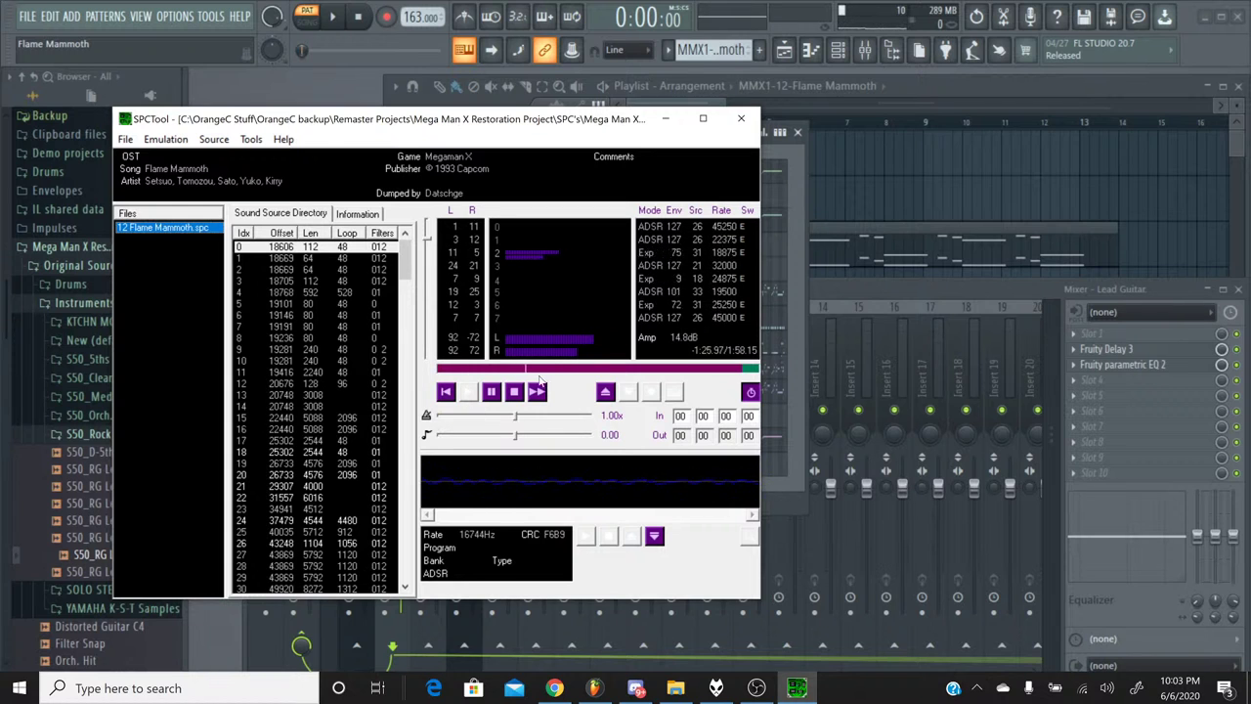
pyautogui.click(447, 390)
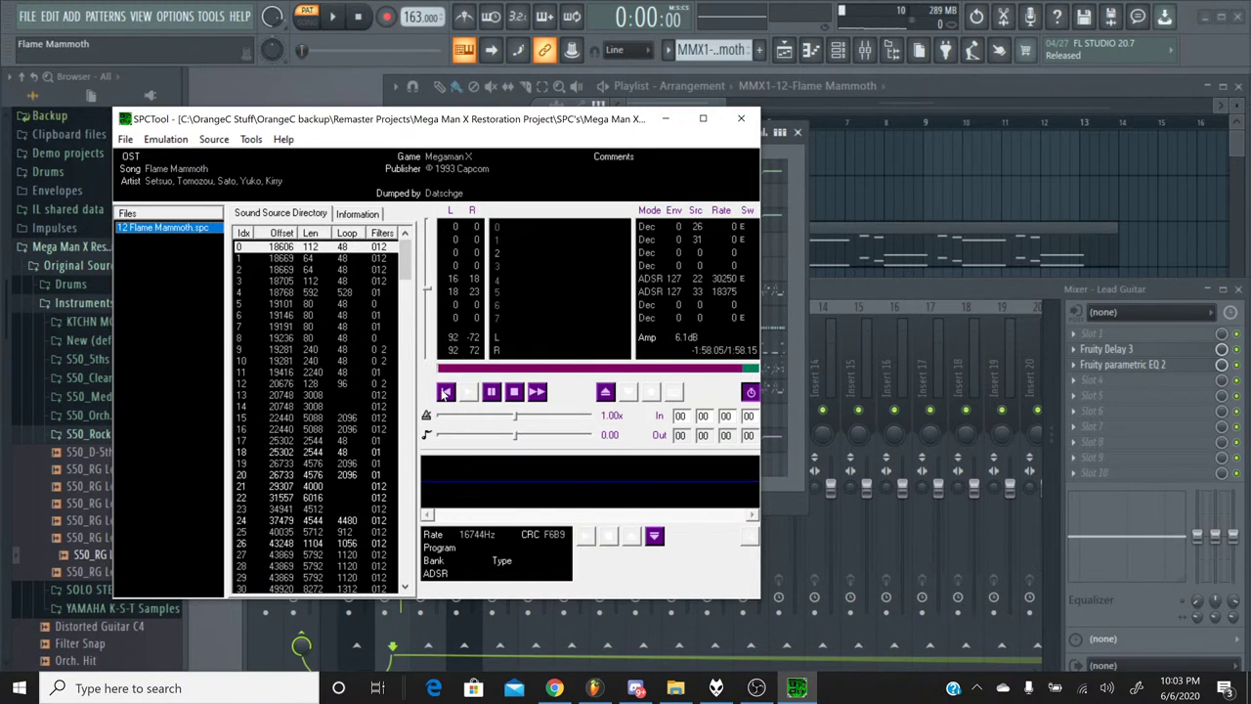
# Stop the reference SPC, return to FL Studio, and add the S50_RG LeadB_5 sample as a new channel below Track: 0x14FA.
pyautogui.click(513, 392)
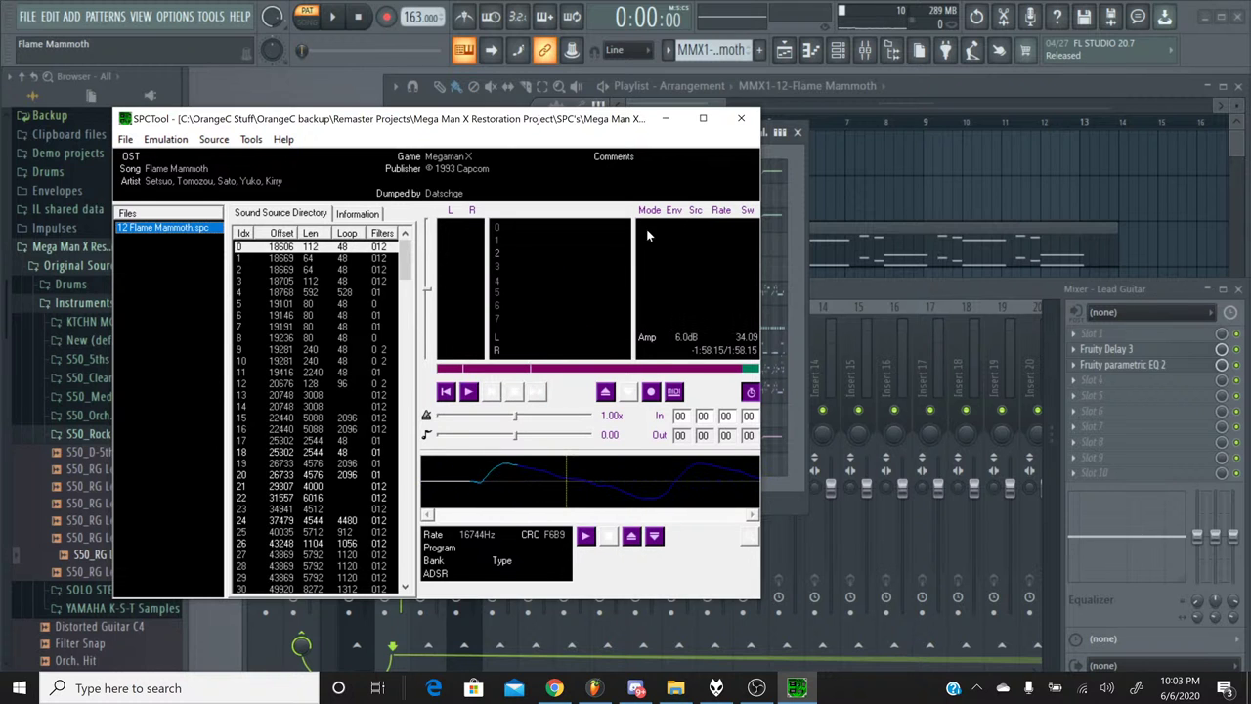
pyautogui.click(665, 118)
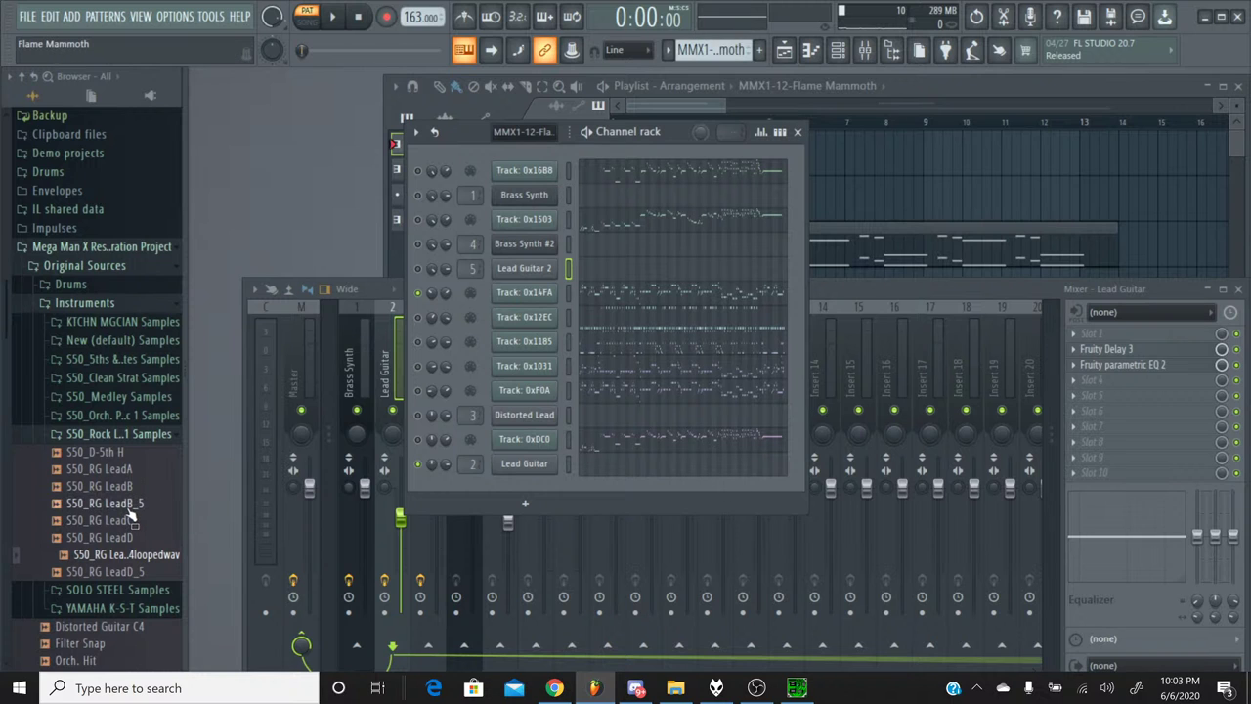
pyautogui.moveTo(128, 507); pyautogui.dragTo(543, 312)
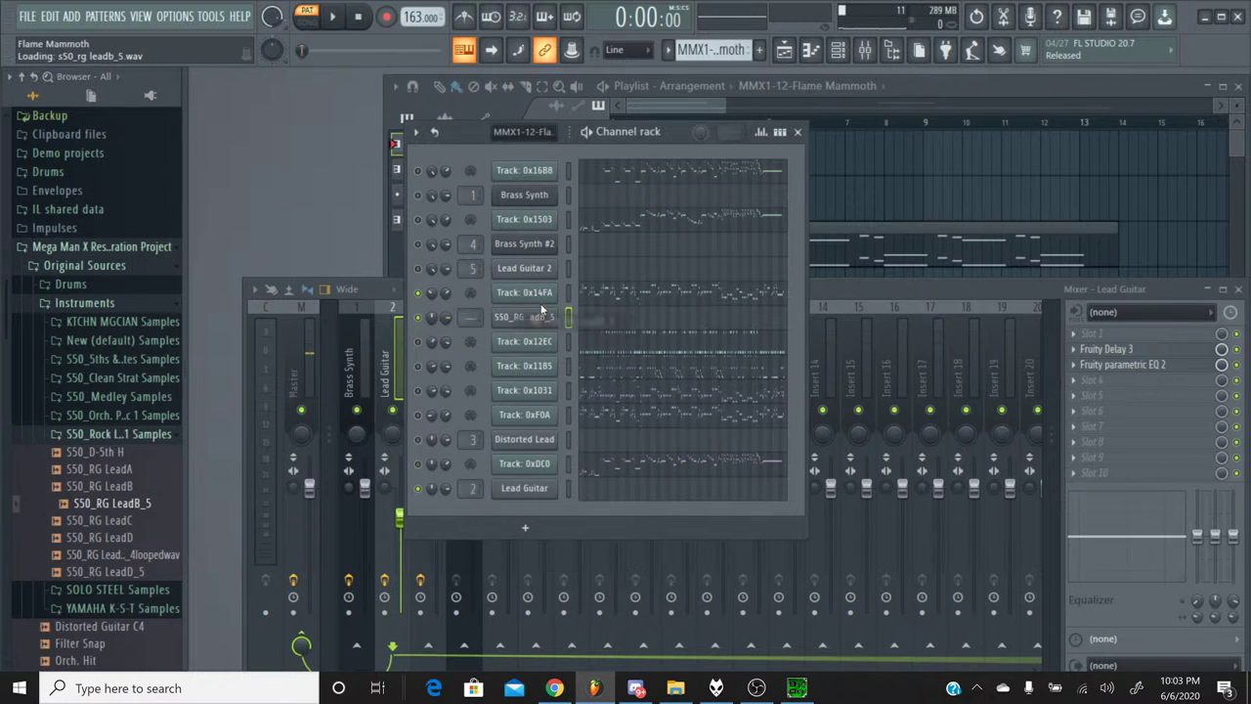
# Copy all notes of Track: 0x14FA in the MMX1-12-Flame Mammoth pattern and close its piano roll.
pyautogui.click(667, 49)
pyautogui.click(601, 291)
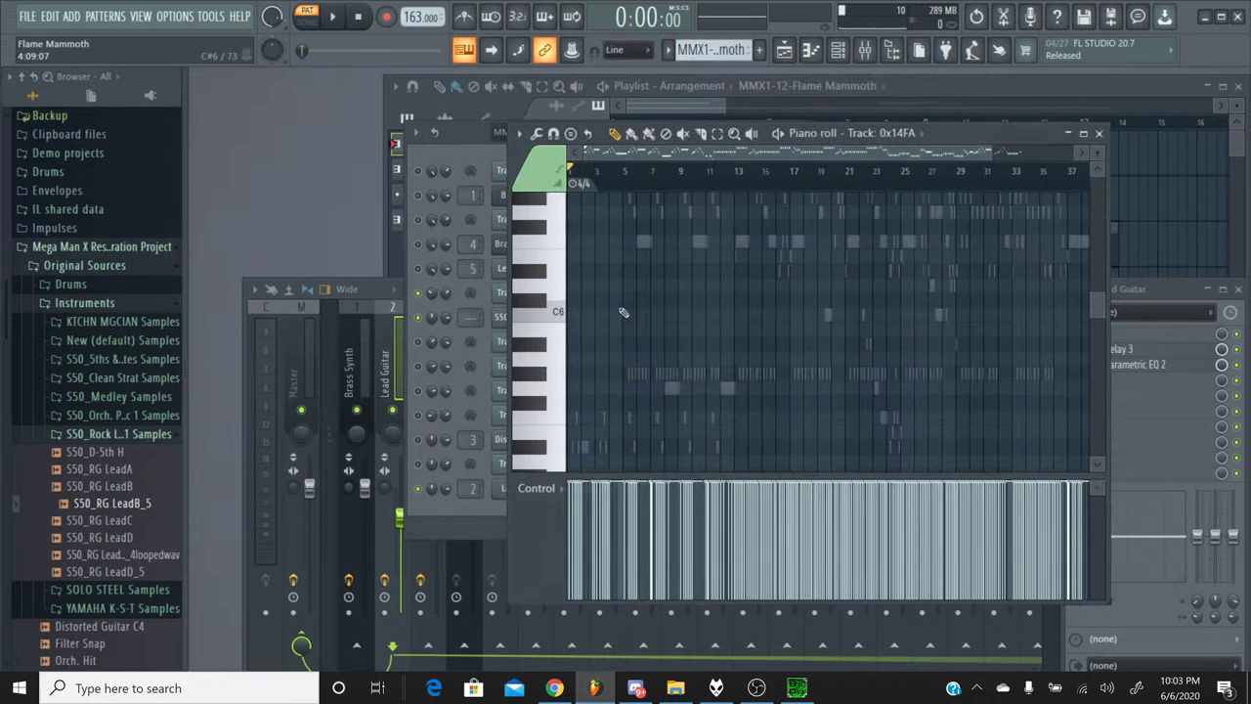
pyautogui.scroll(5, 639, 225)
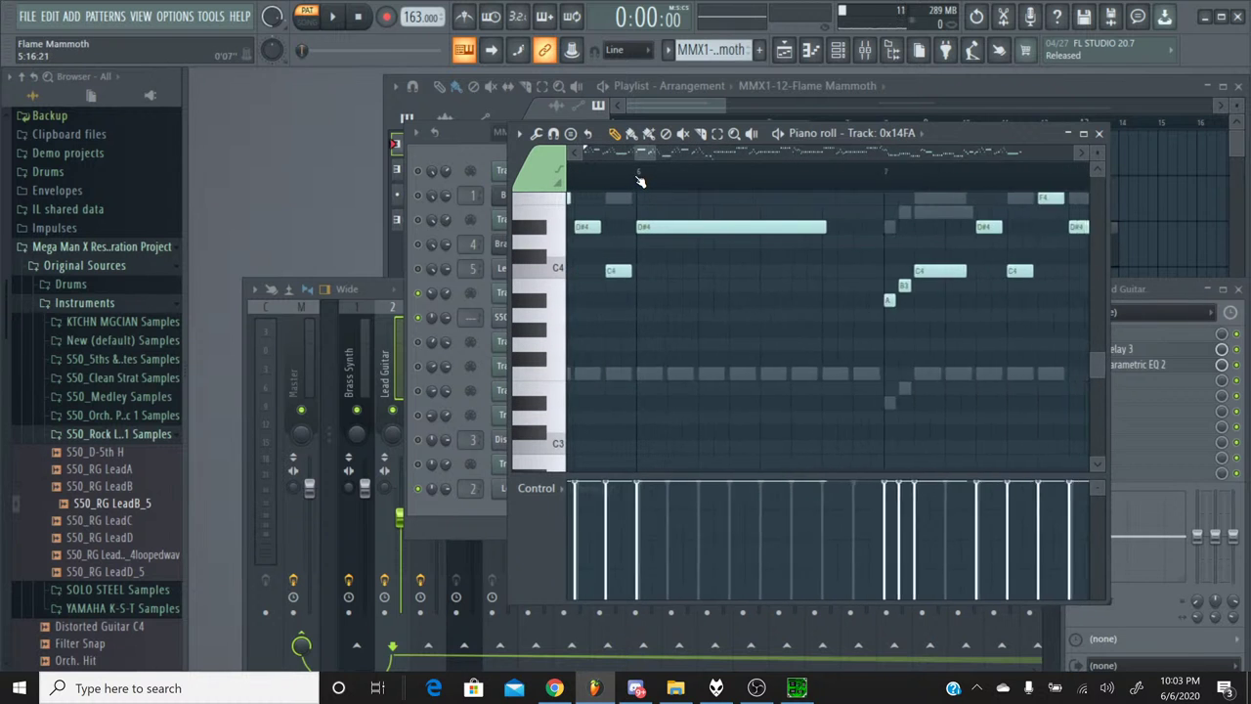
pyautogui.hotkey('ctrl', 'a')
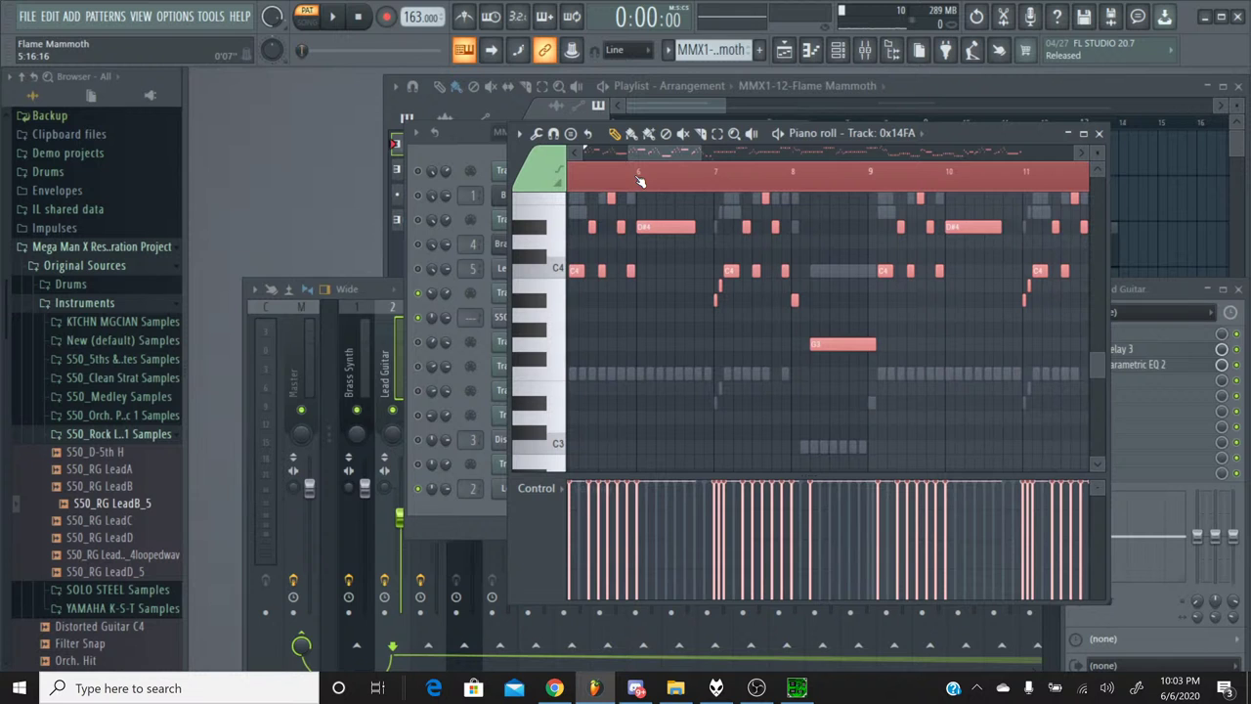
pyautogui.click(1099, 133)
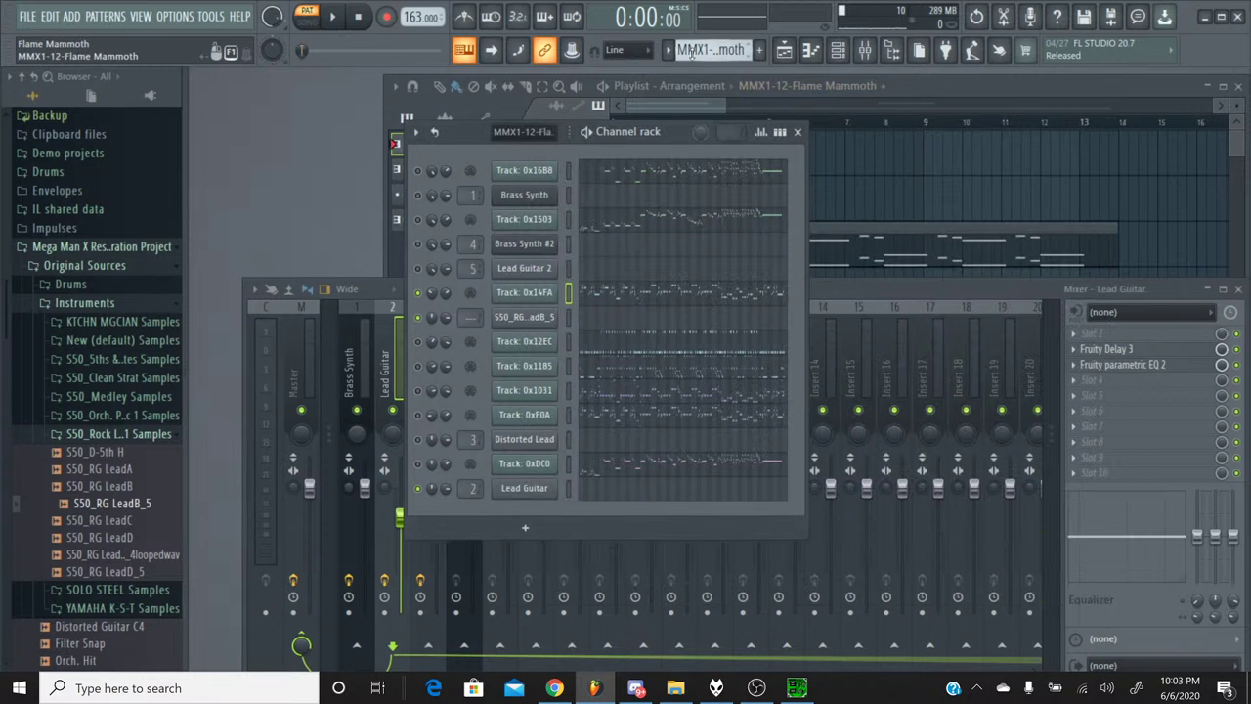
# In the Guitar pattern, paste the copied notes into the S50_RG LeadB_5 channel and transpose them up one octave.
pyautogui.click(692, 50)
pyautogui.click(695, 125)
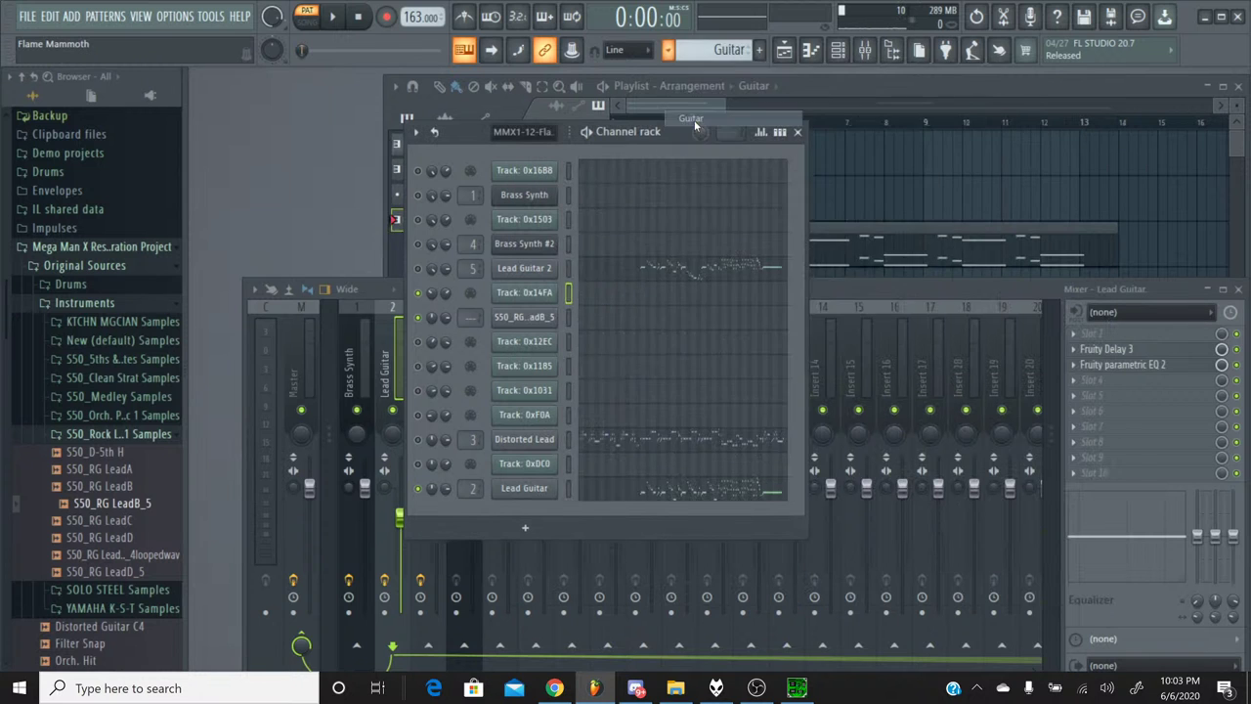
pyautogui.click(602, 327)
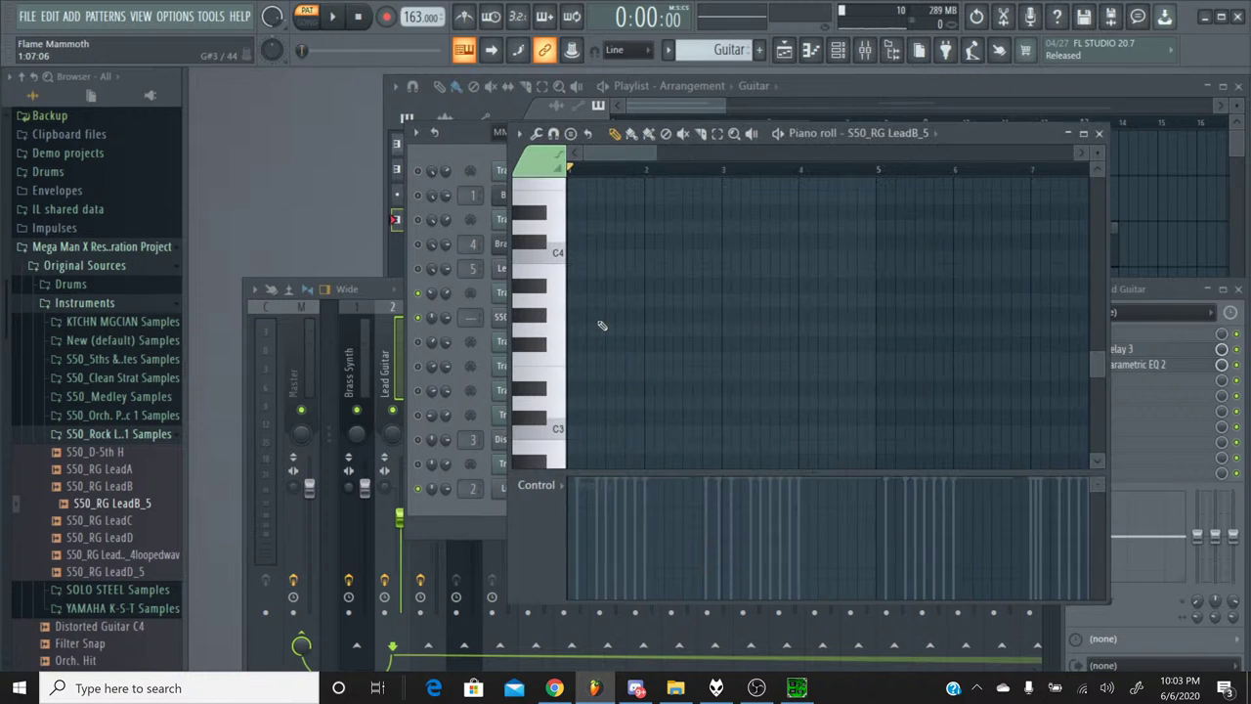
pyautogui.scroll(5, 552, 266)
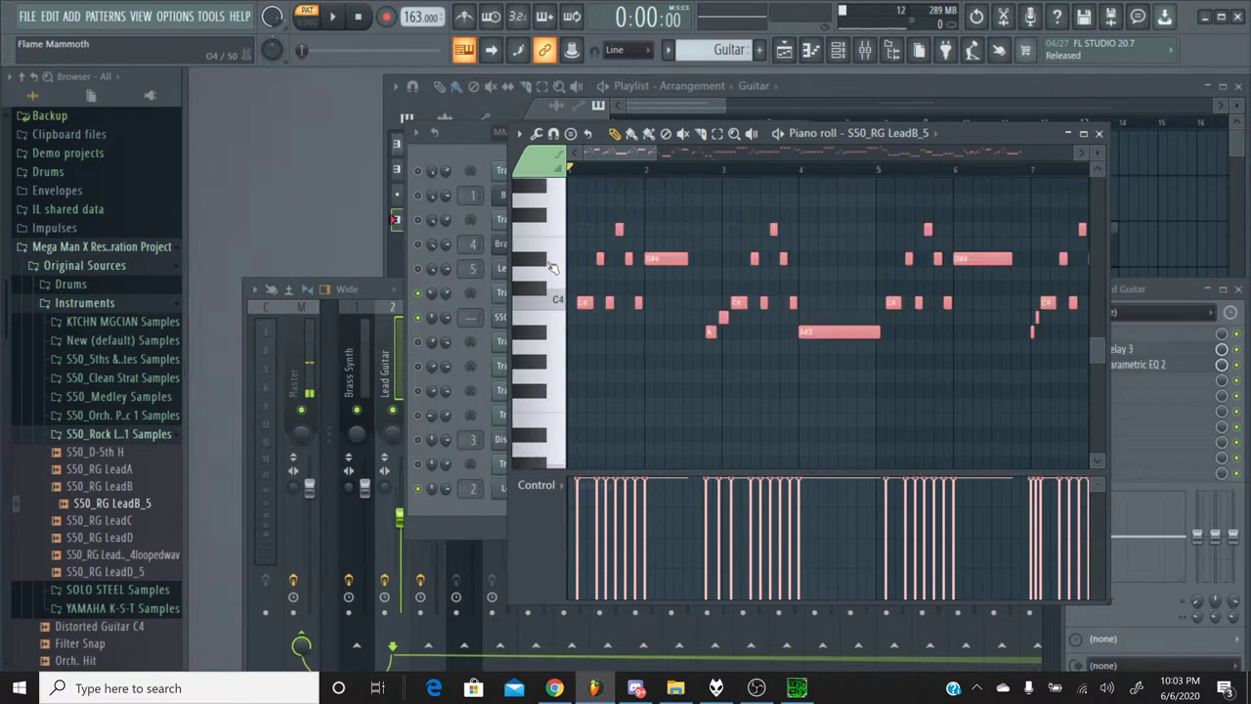
pyautogui.scroll(-4, 550, 266)
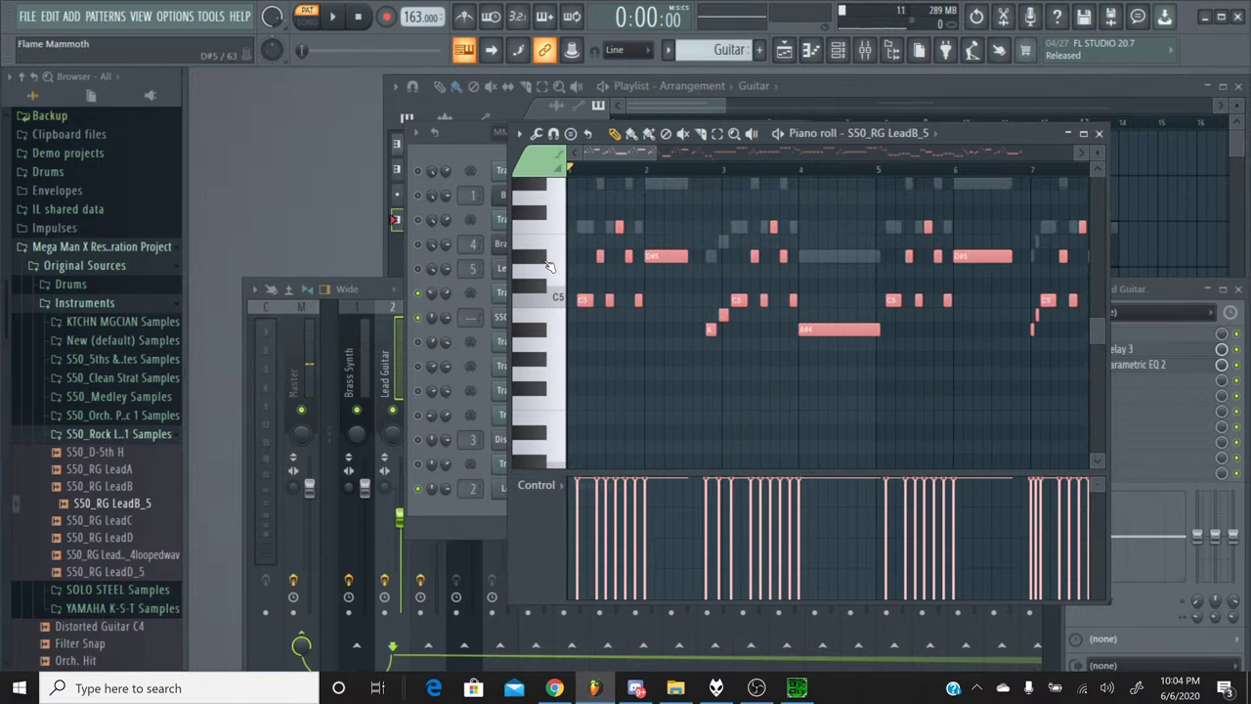
pyautogui.click(535, 306)
# Switch to SPCTool and play the opening of the original Flame Mammoth SPC as a pitch reference.
pyautogui.click(797, 688)
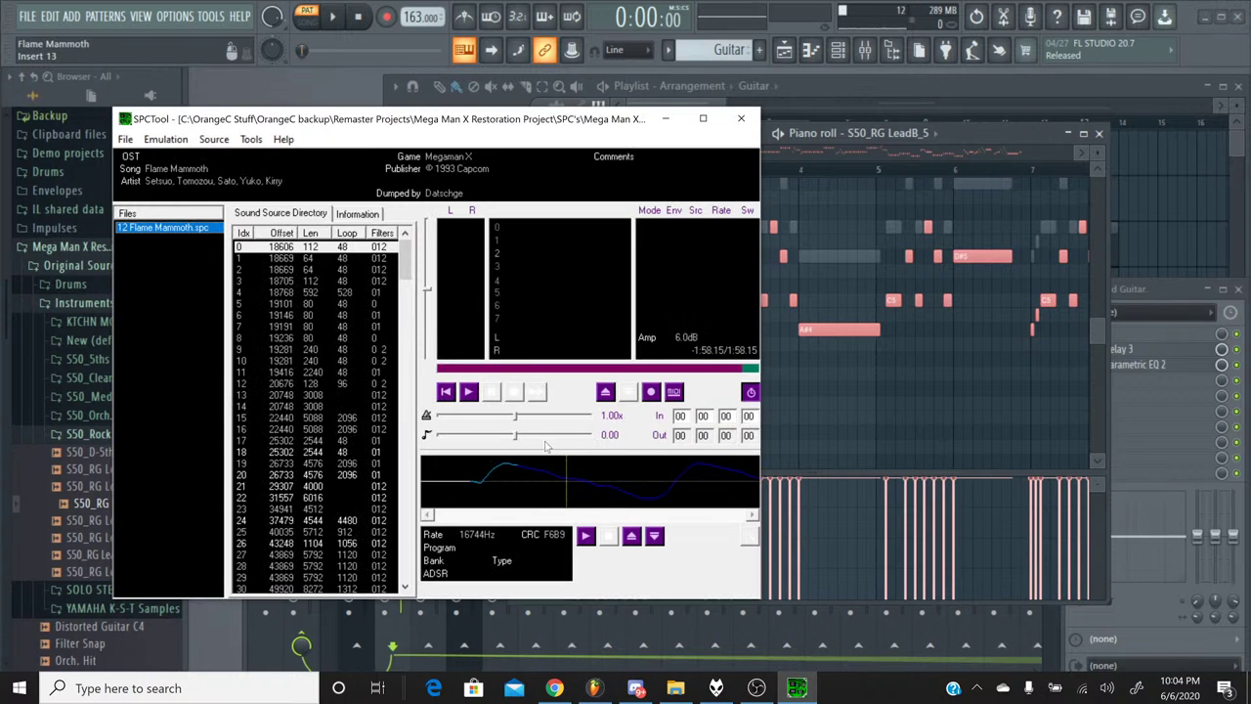
pyautogui.click(470, 391)
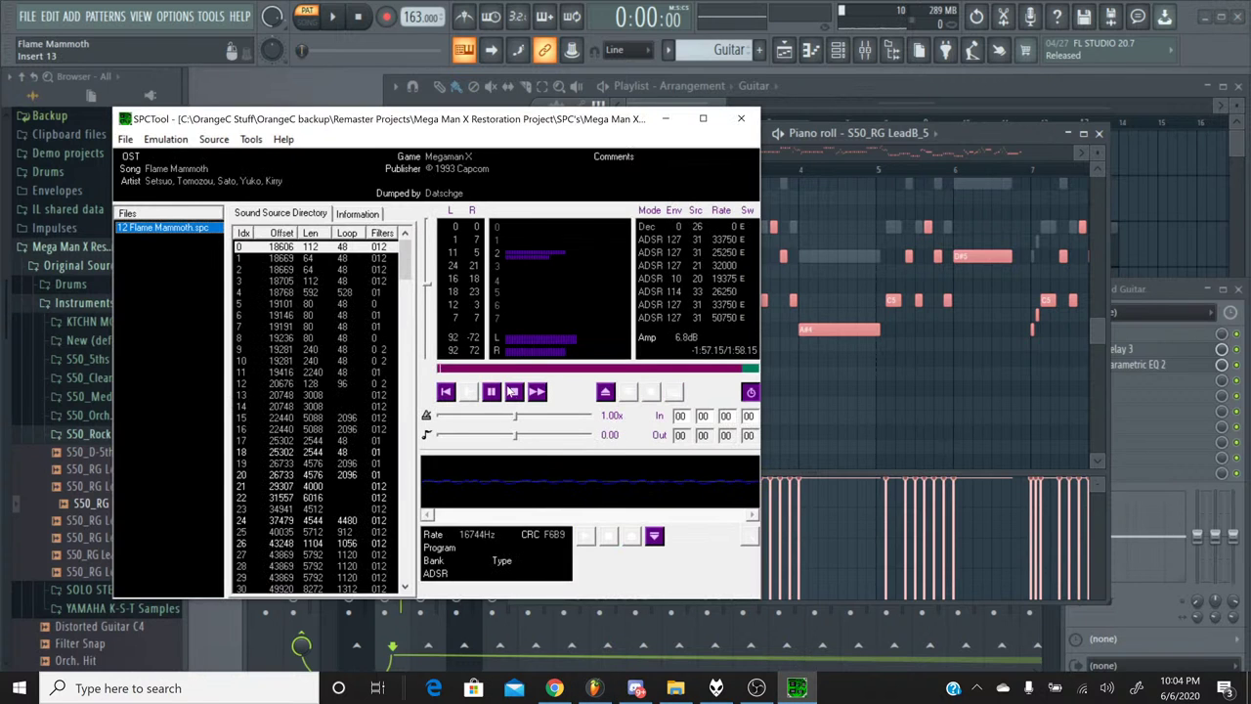
pyautogui.click(515, 392)
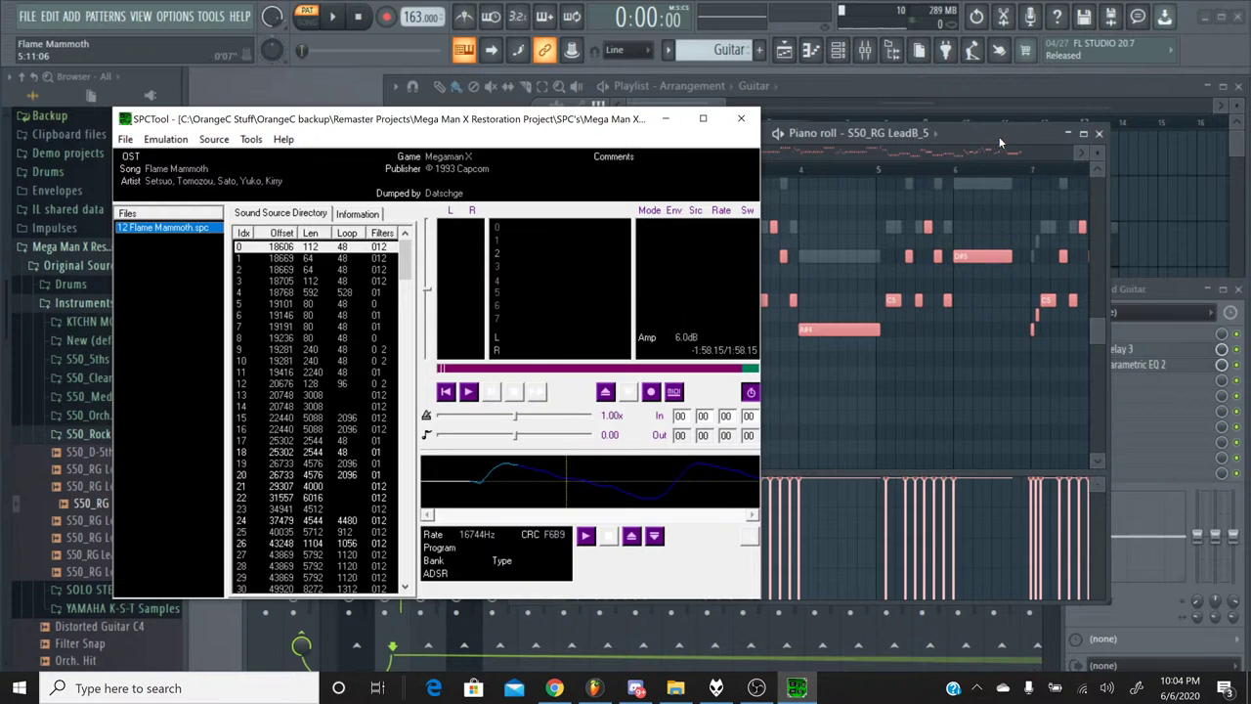
# Return to FL Studio, play the start of the Guitar pattern to compare the pitch, and close the piano roll.
pyautogui.click(954, 150)
pyautogui.click(332, 16)
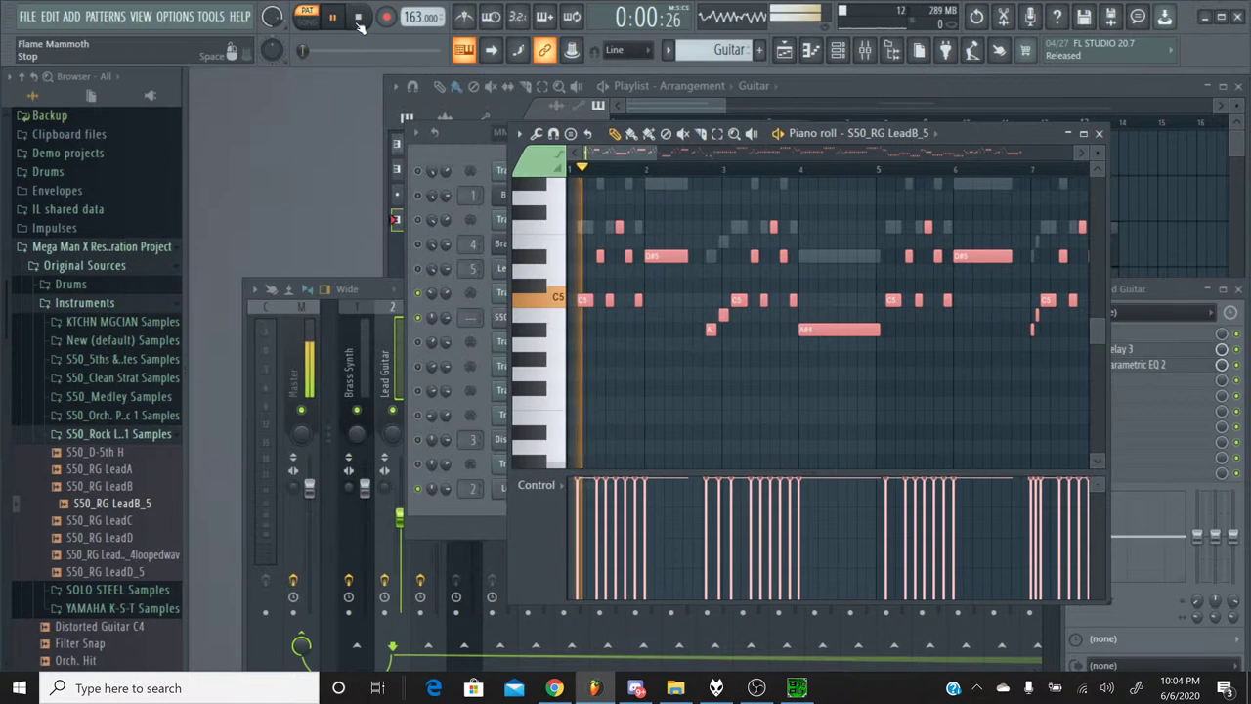
pyautogui.click(358, 22)
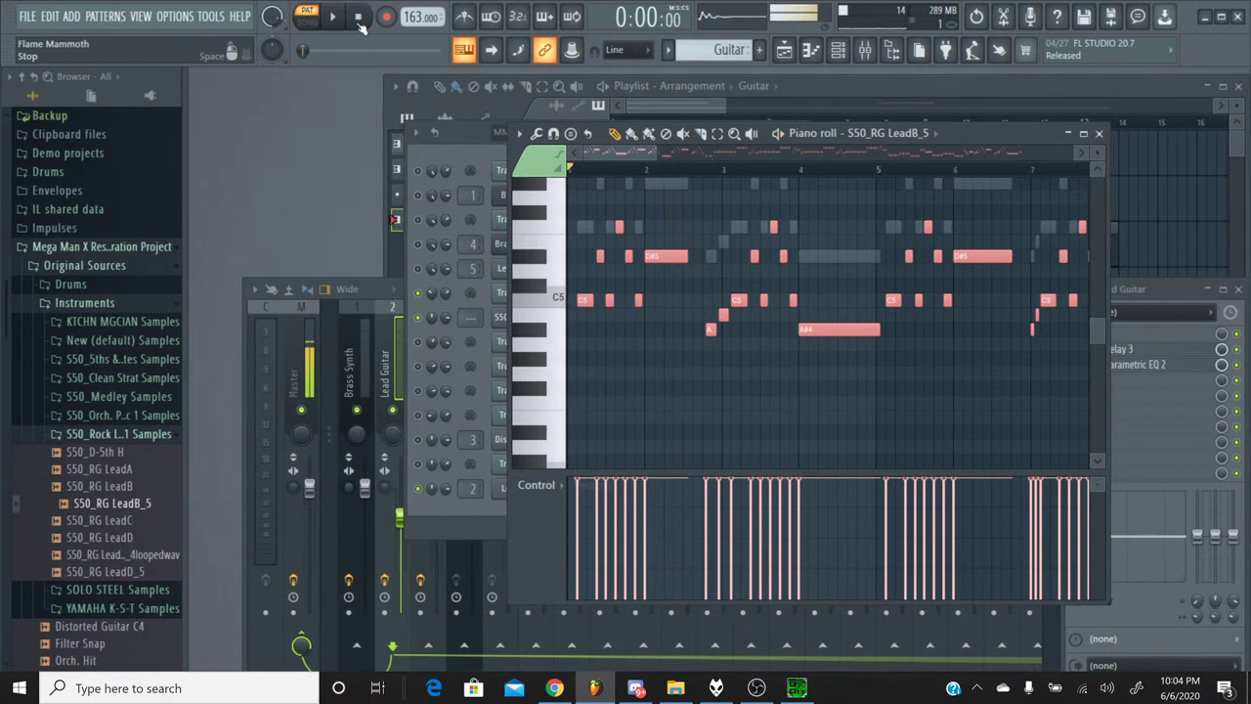
pyautogui.click(1098, 132)
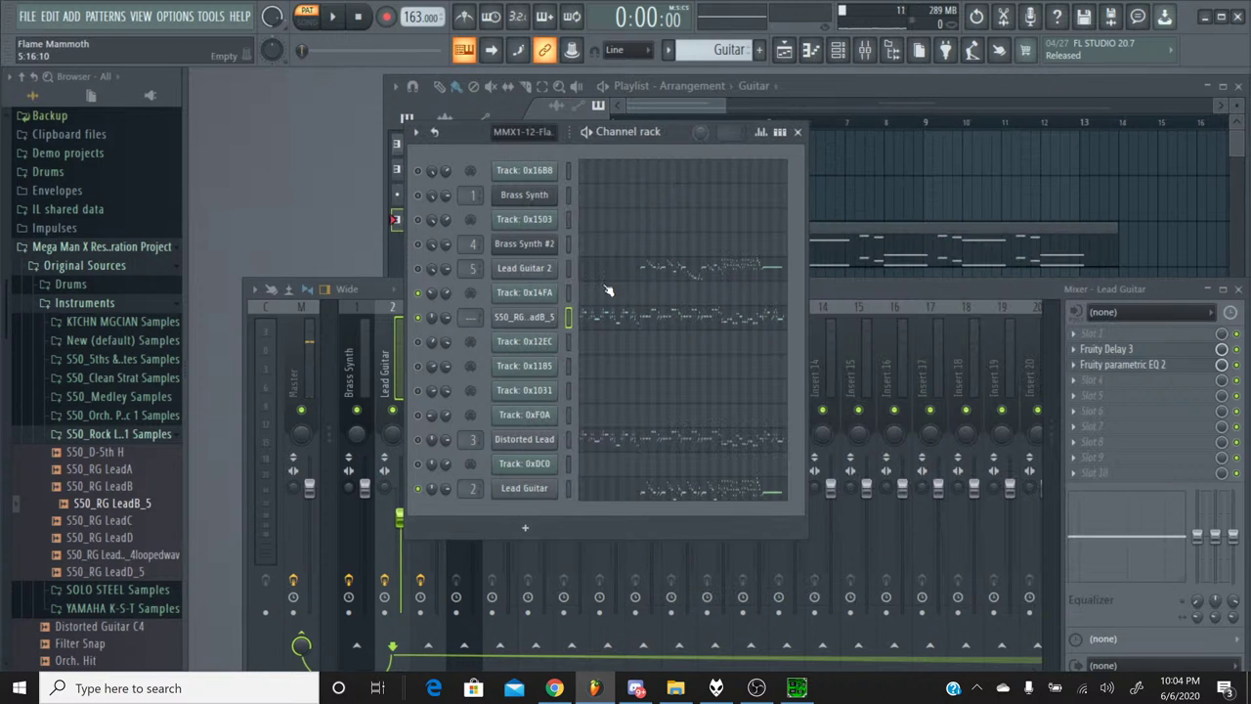
# Check the S50_RG LeadB_5 channel's sampler settings and rename the channel to Distorted Lead 2.
pyautogui.click(524, 317)
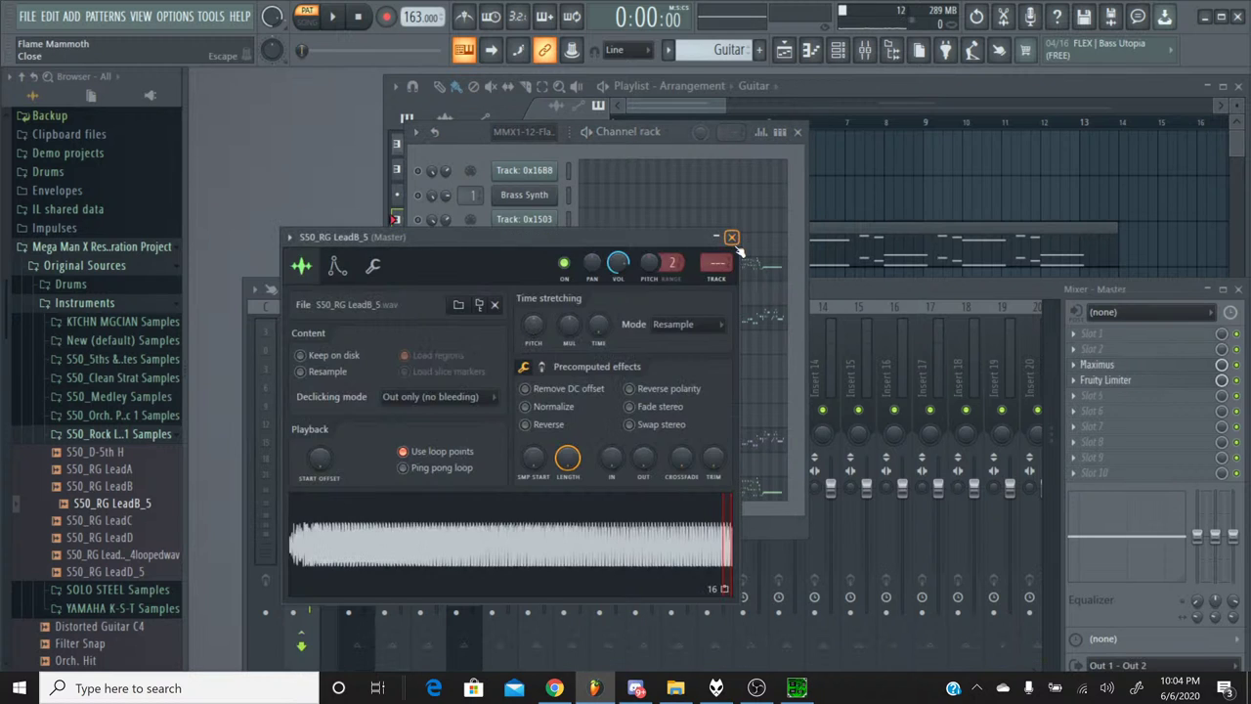
pyautogui.click(734, 238)
pyautogui.rightClick(541, 321)
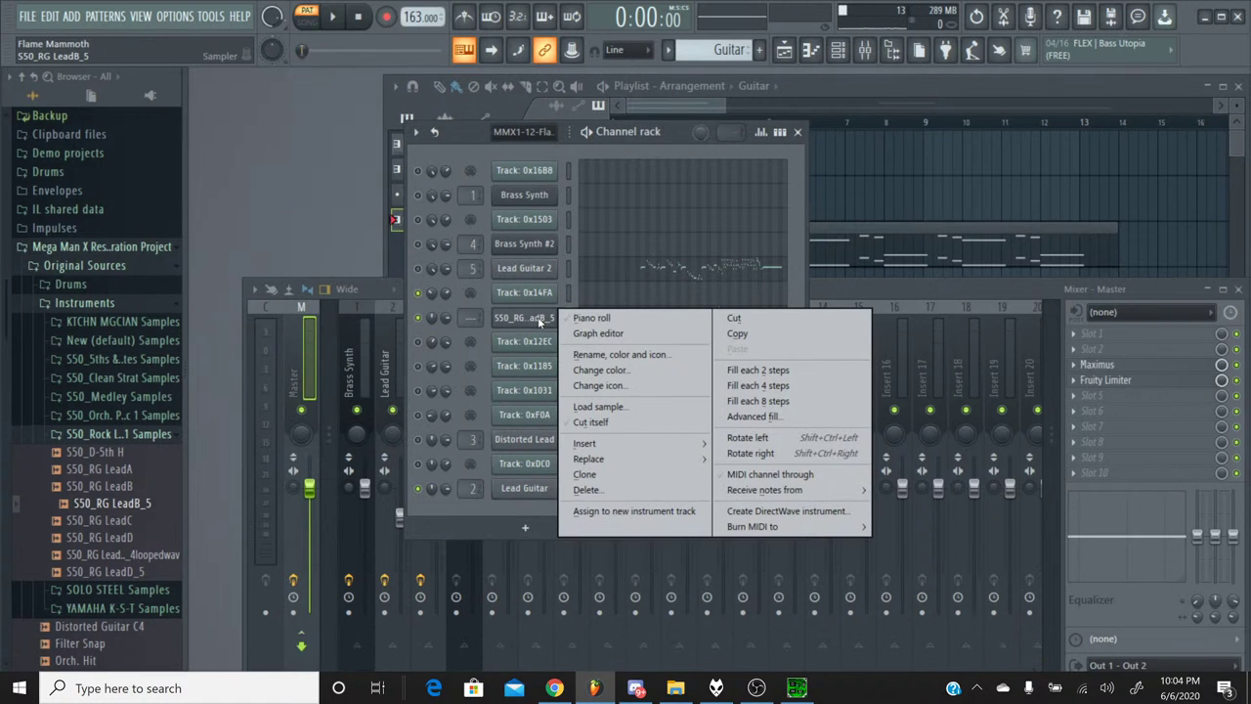
pyautogui.click(591, 355)
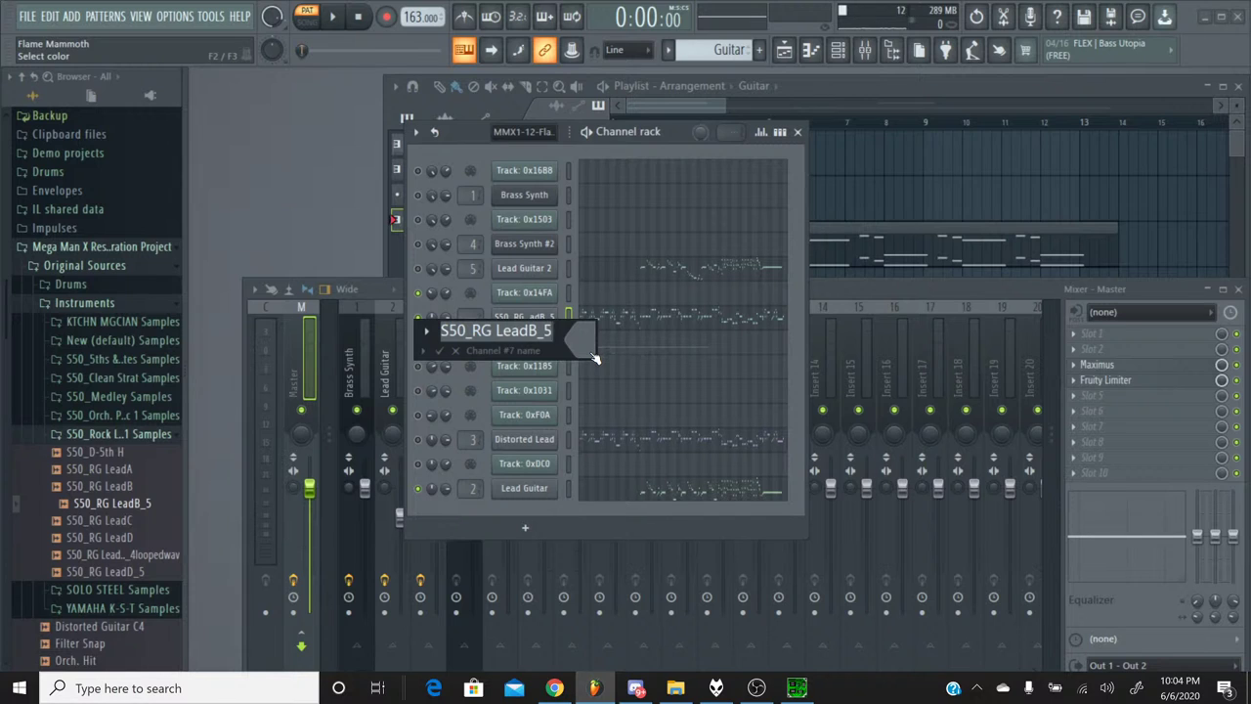
pyautogui.write('Distorted')
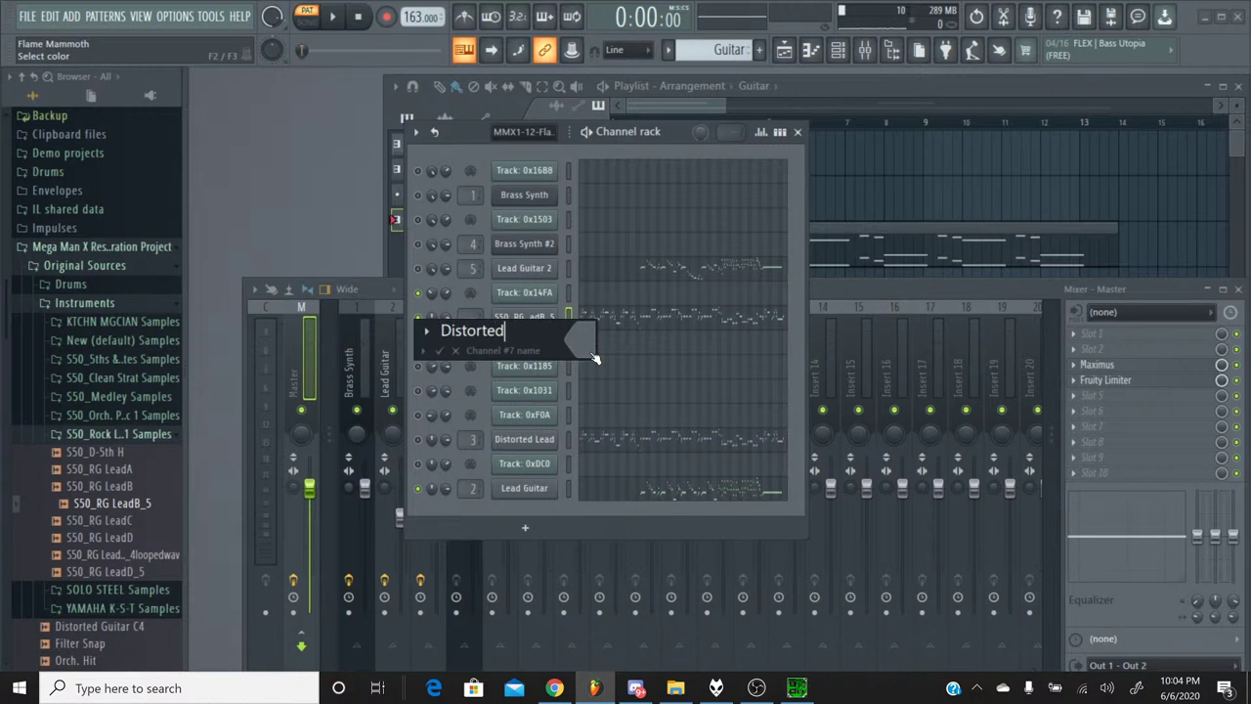
pyautogui.write(' Lead 2')
pyautogui.press('Return')
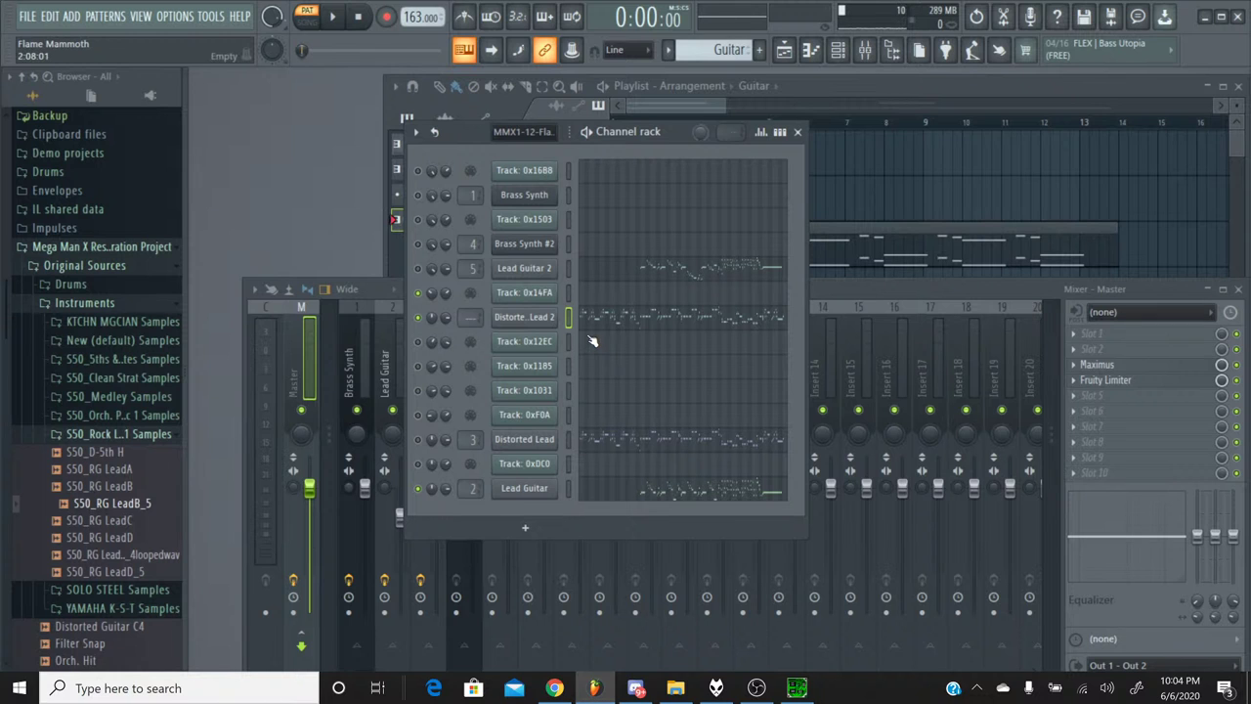
# Enable Distorted Lead 2's volume envelope with attack, hold and decay at minimum and sustain at maximum, and preview a note.
pyautogui.click(538, 320)
pyautogui.click(336, 267)
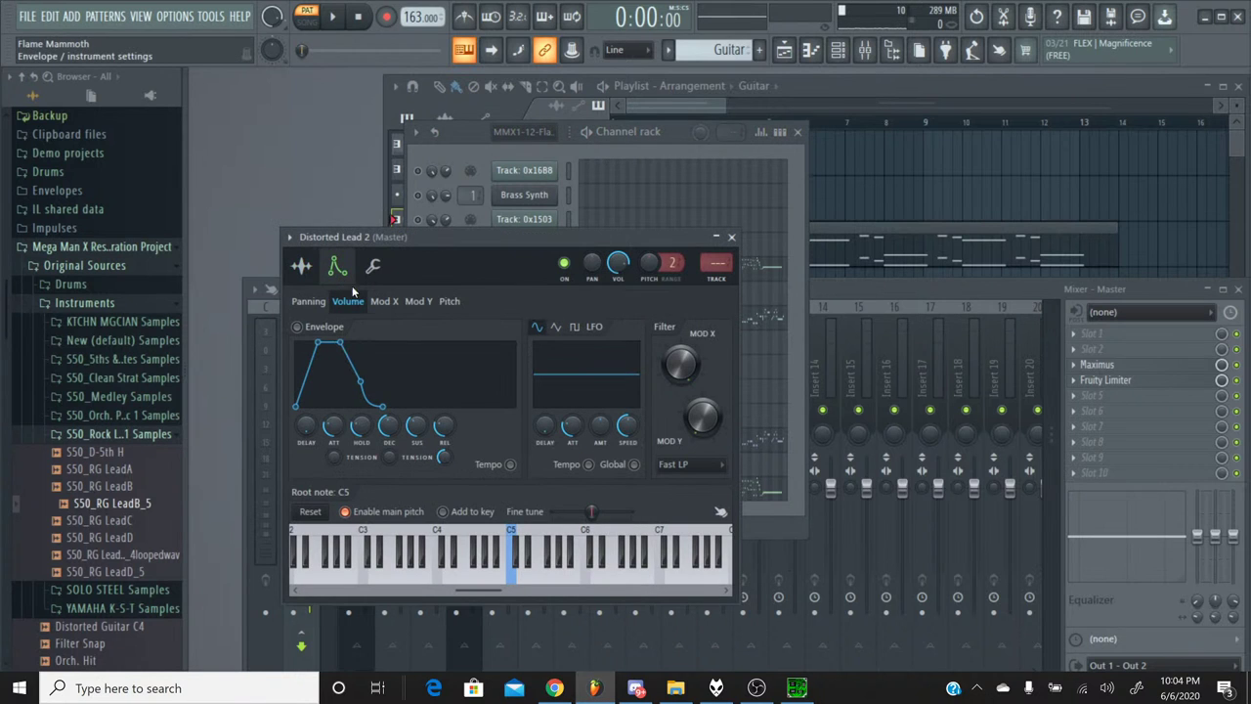
pyautogui.moveTo(334, 426); pyautogui.dragTo(416, 449)
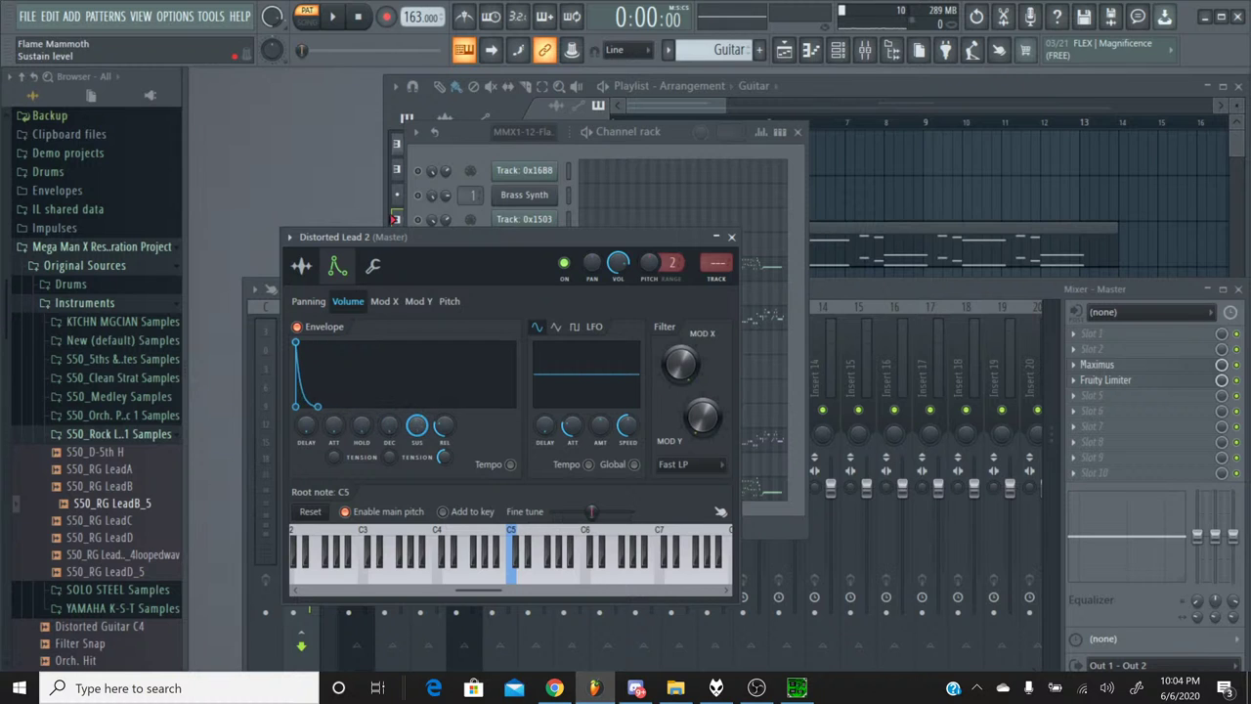
pyautogui.click(523, 569)
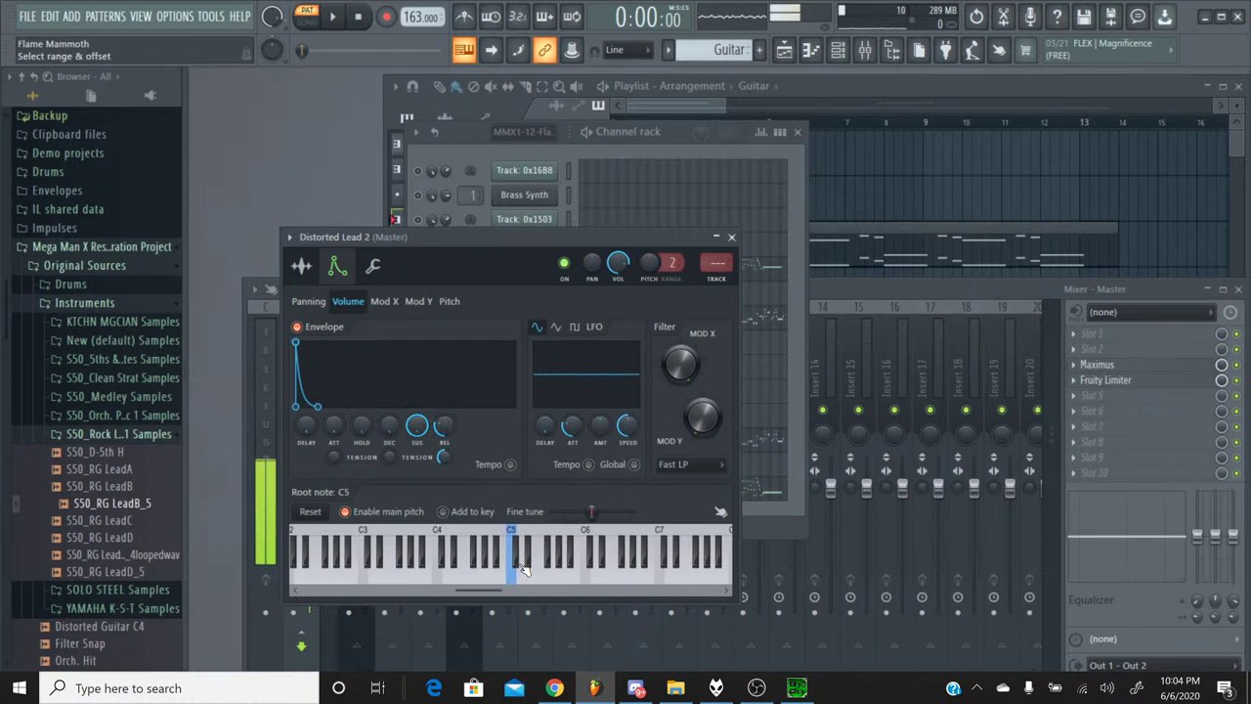
pyautogui.click(731, 236)
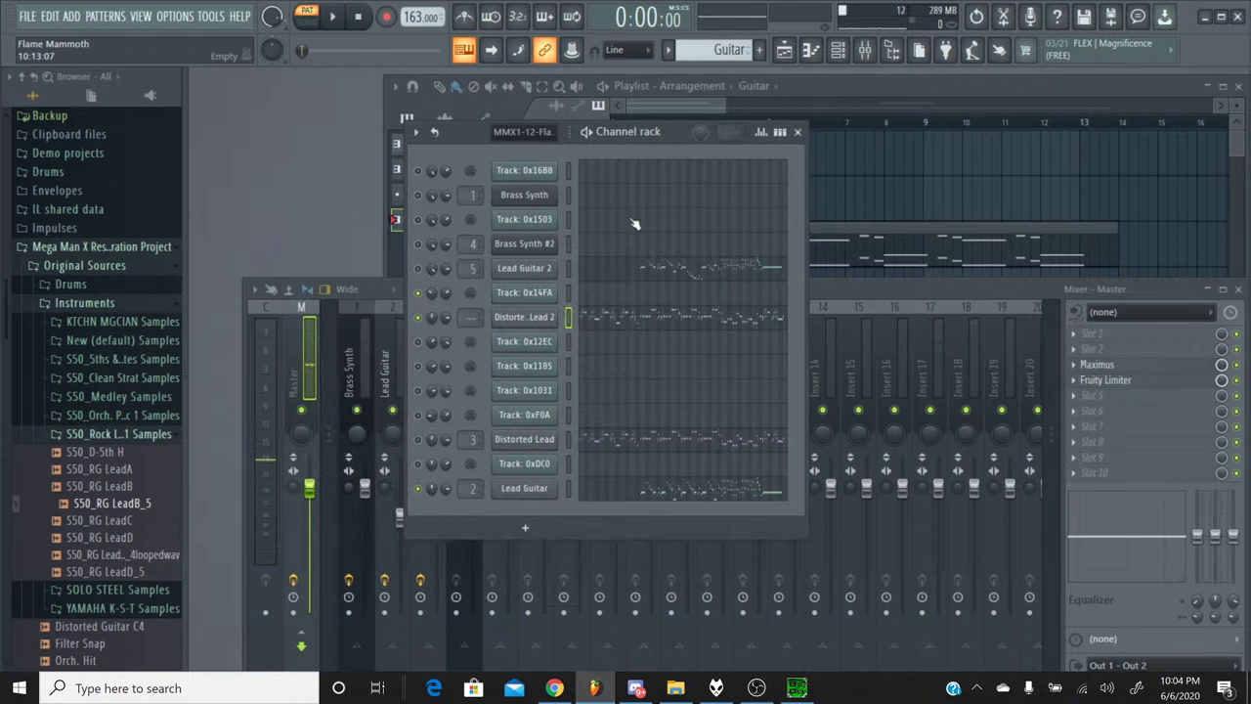
# While the Guitar pattern plays, copy Track 0x14FA's channel panning to Distorted Lead 2 and unmute the Distorted Lead channel.
pyautogui.click(332, 17)
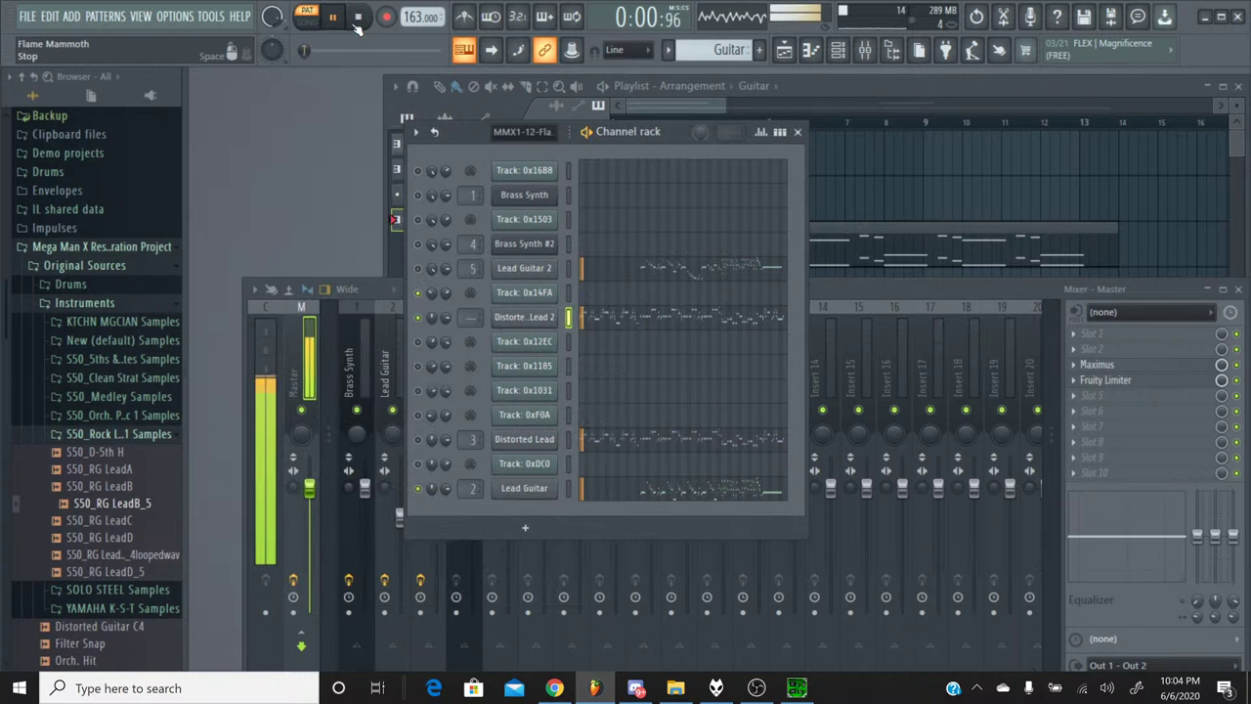
pyautogui.rightClick(434, 294)
pyautogui.click(489, 466)
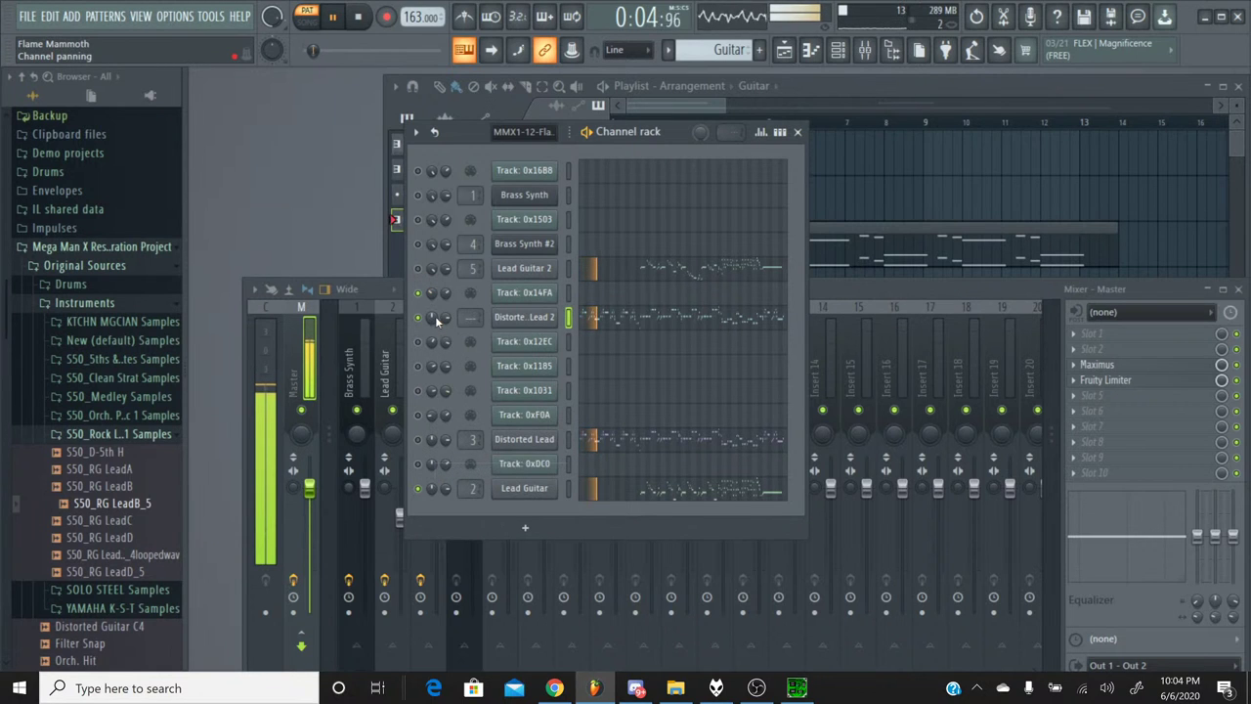
pyautogui.rightClick(437, 321)
pyautogui.click(499, 516)
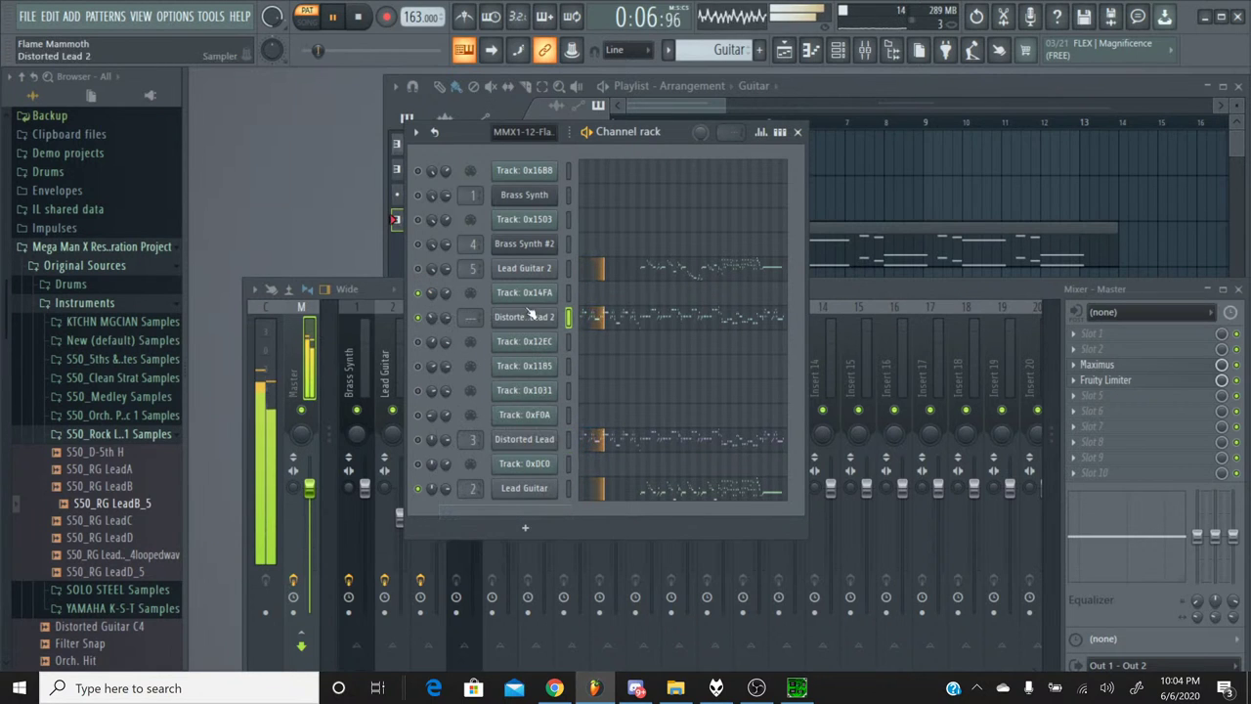
pyautogui.click(417, 439)
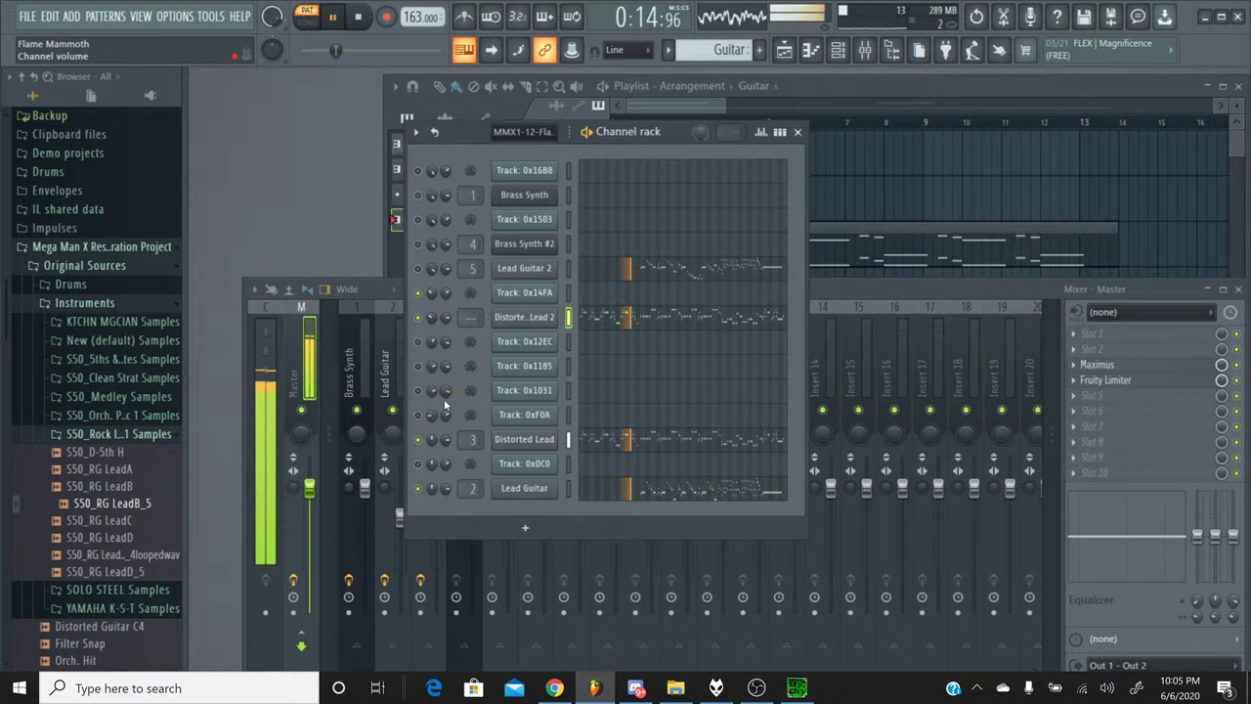
pyautogui.click(369, 22)
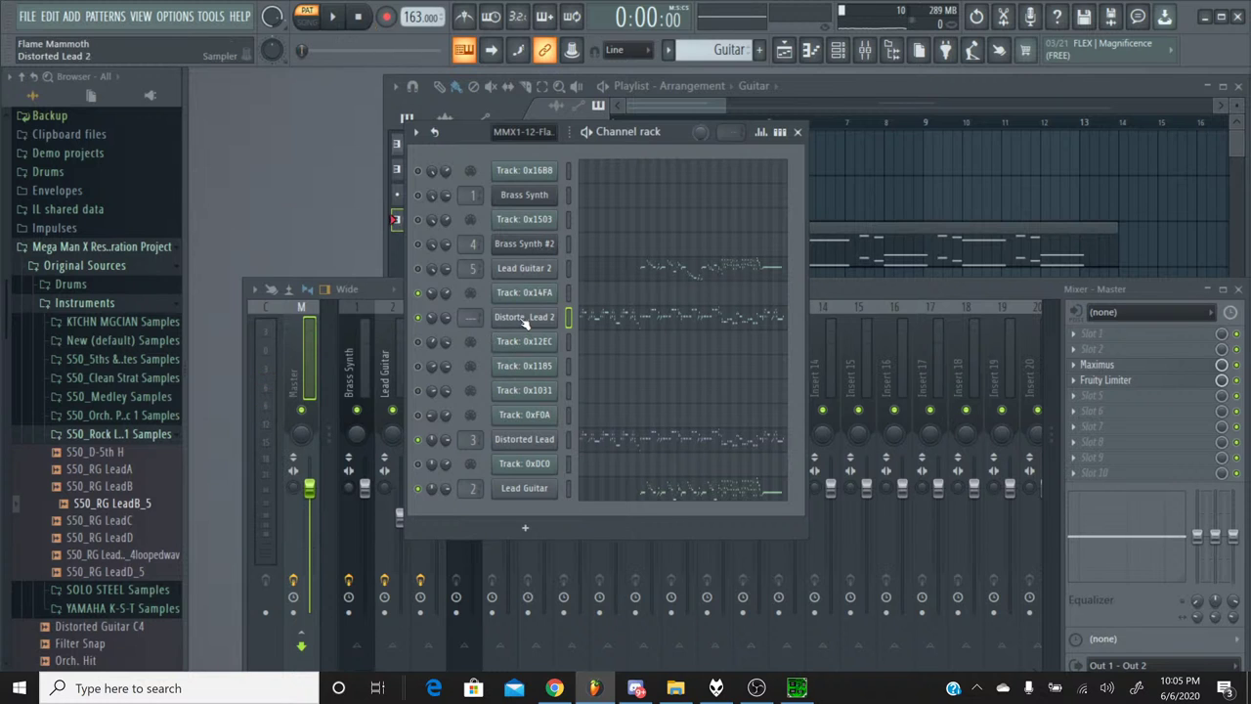
# Route the Distorted Lead 2 channel to mixer insert 6.
pyautogui.click(829, 290)
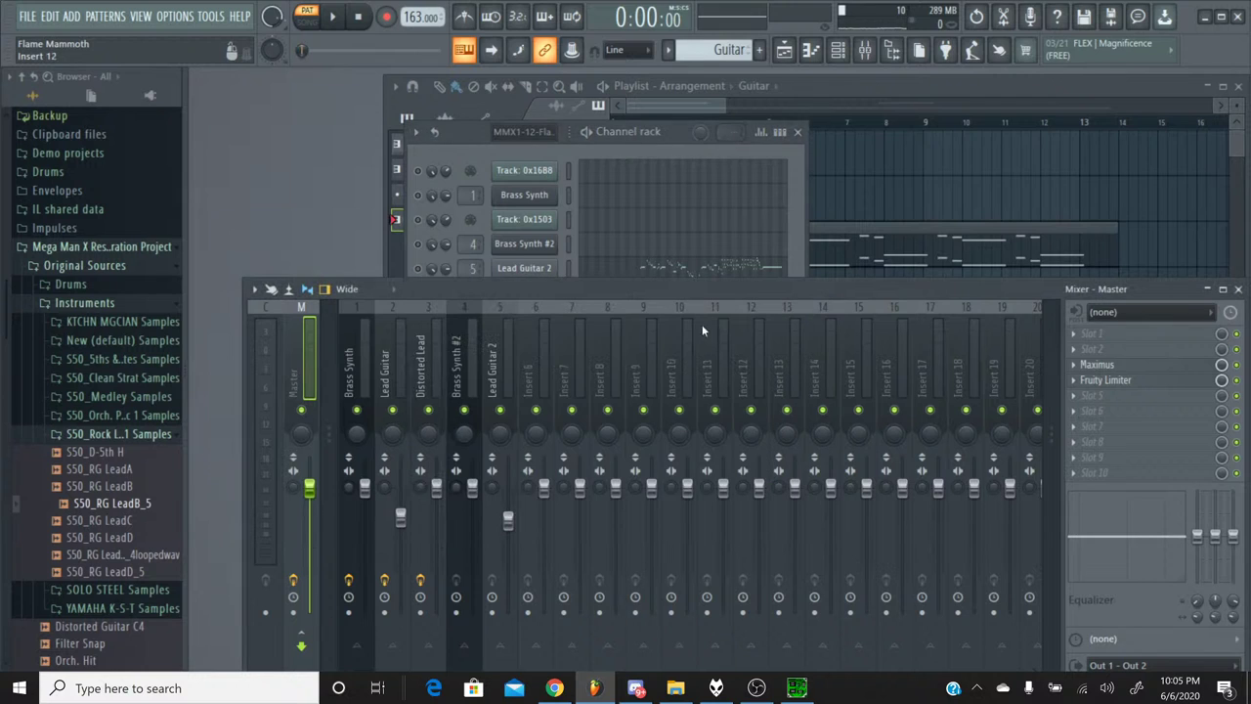
pyautogui.click(536, 311)
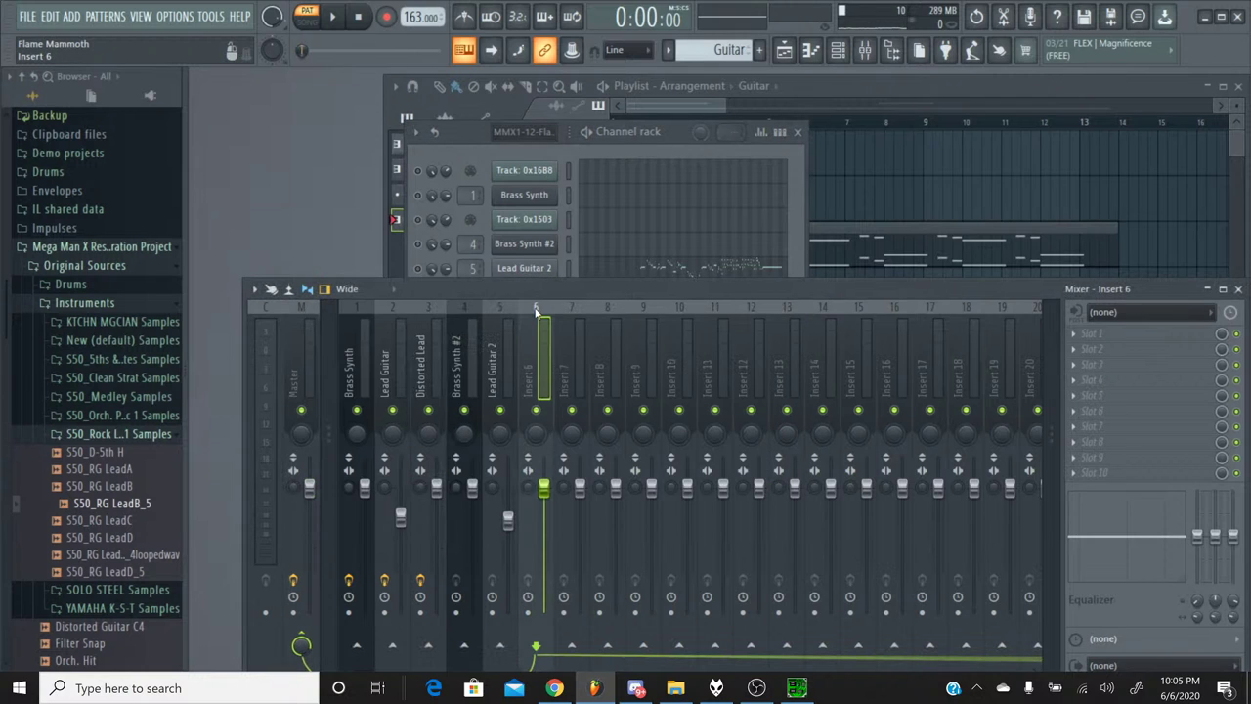
pyautogui.hotkey('ctrl', 'l')
pyautogui.click(554, 689)
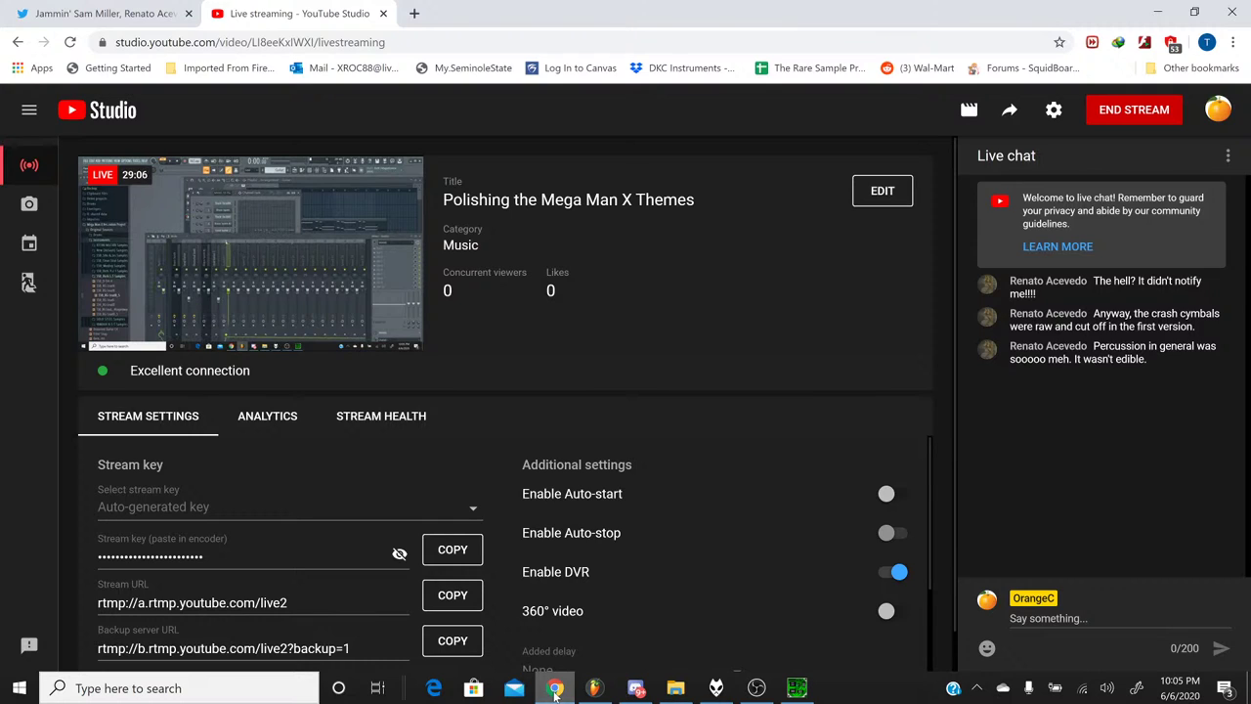
pyautogui.click(554, 688)
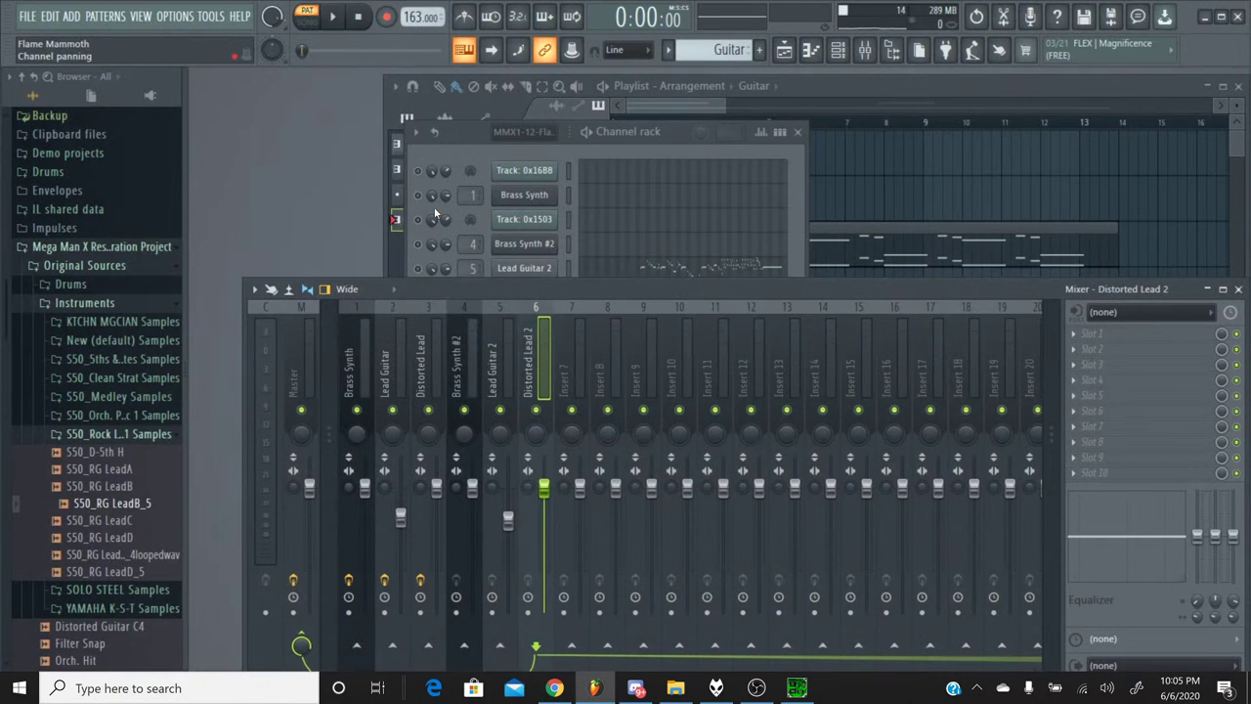
pyautogui.click(464, 156)
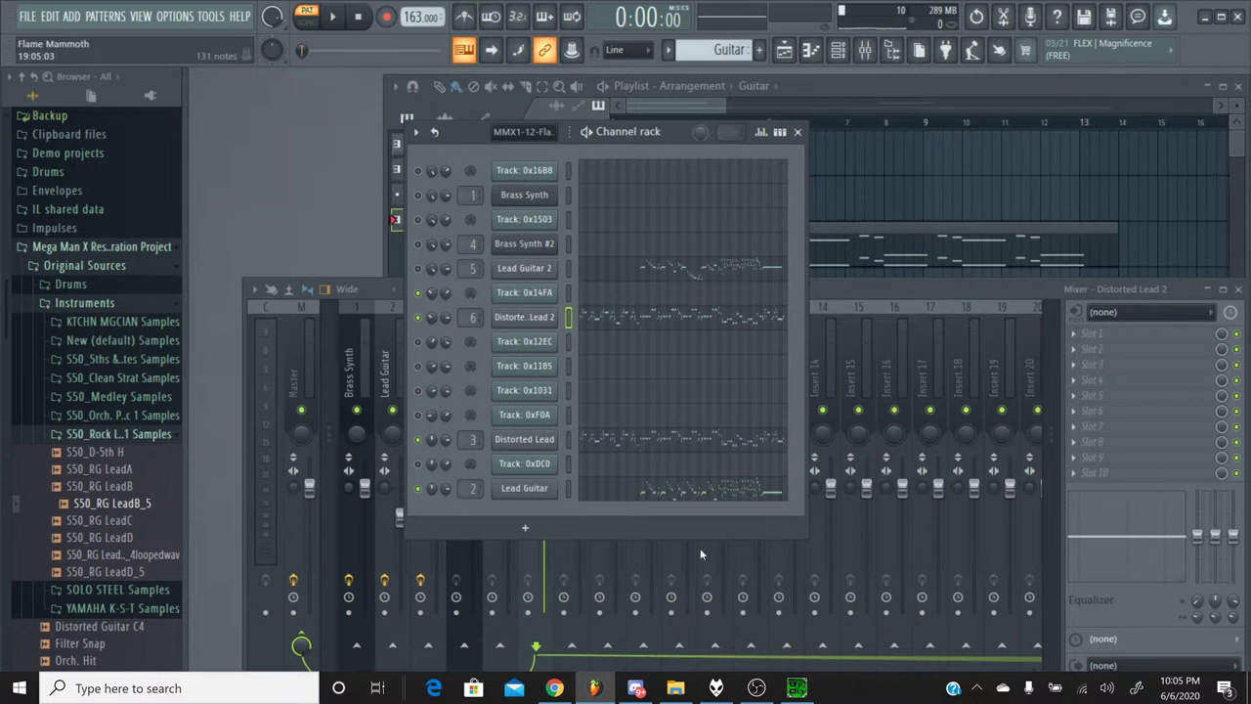
# Switch to SPCTool and listen to voices of 12 Flame Mammoth.spc, checking the live chat between playbacks.
pyautogui.click(796, 688)
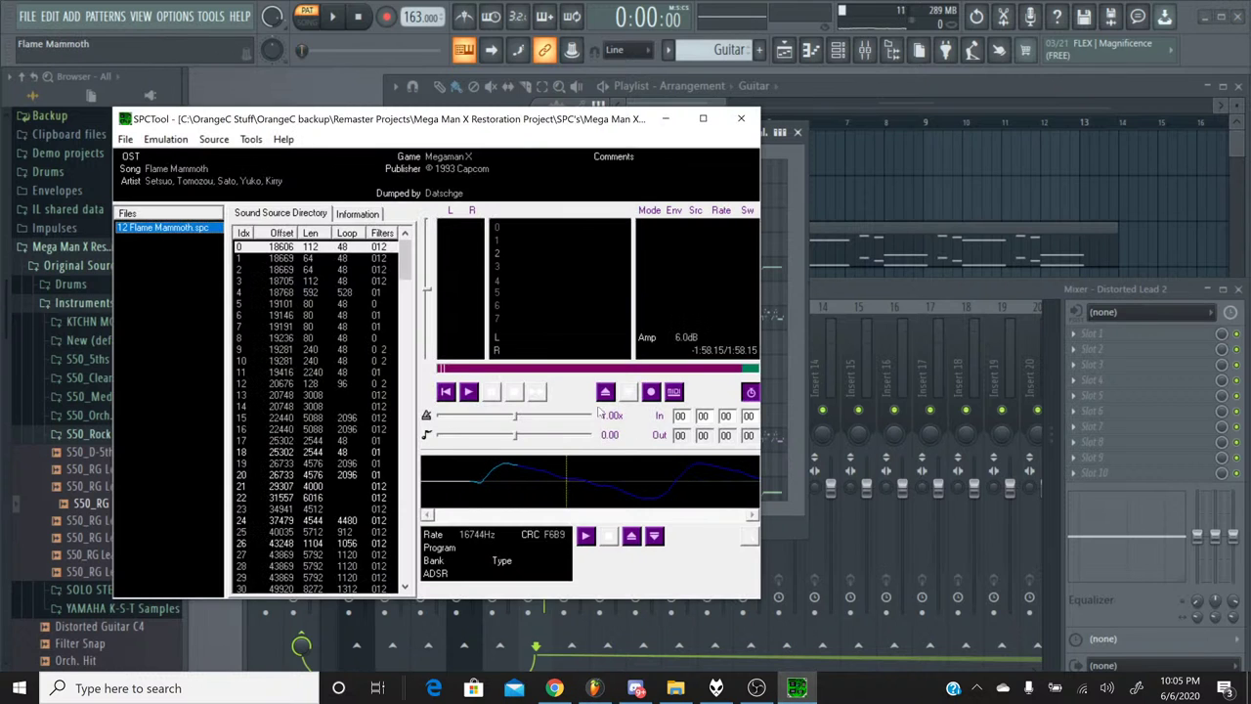
pyautogui.click(470, 391)
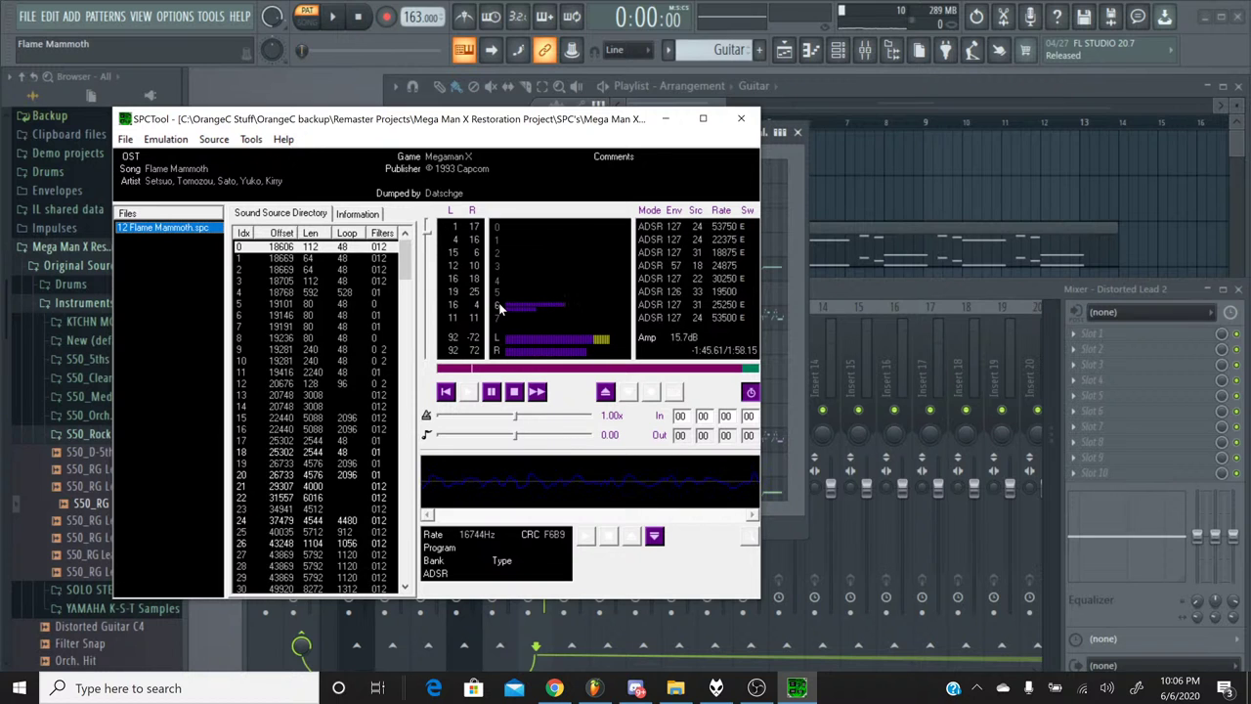
pyautogui.click(496, 368)
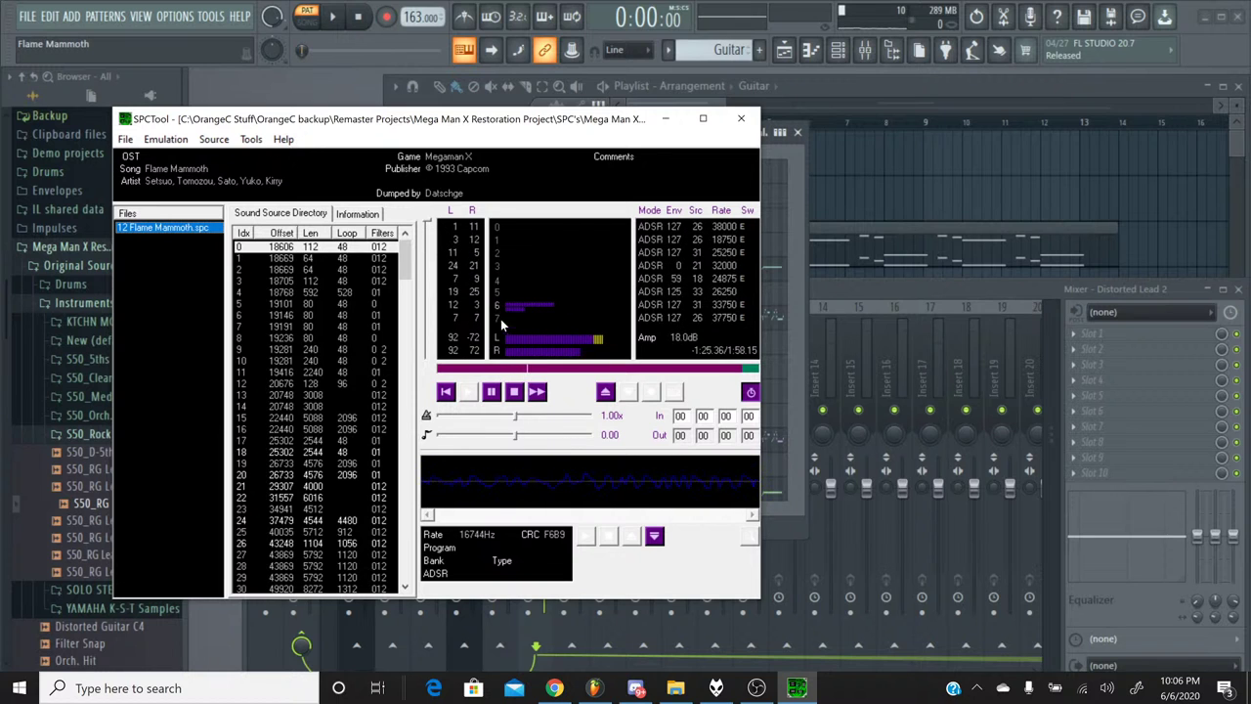
pyautogui.click(512, 393)
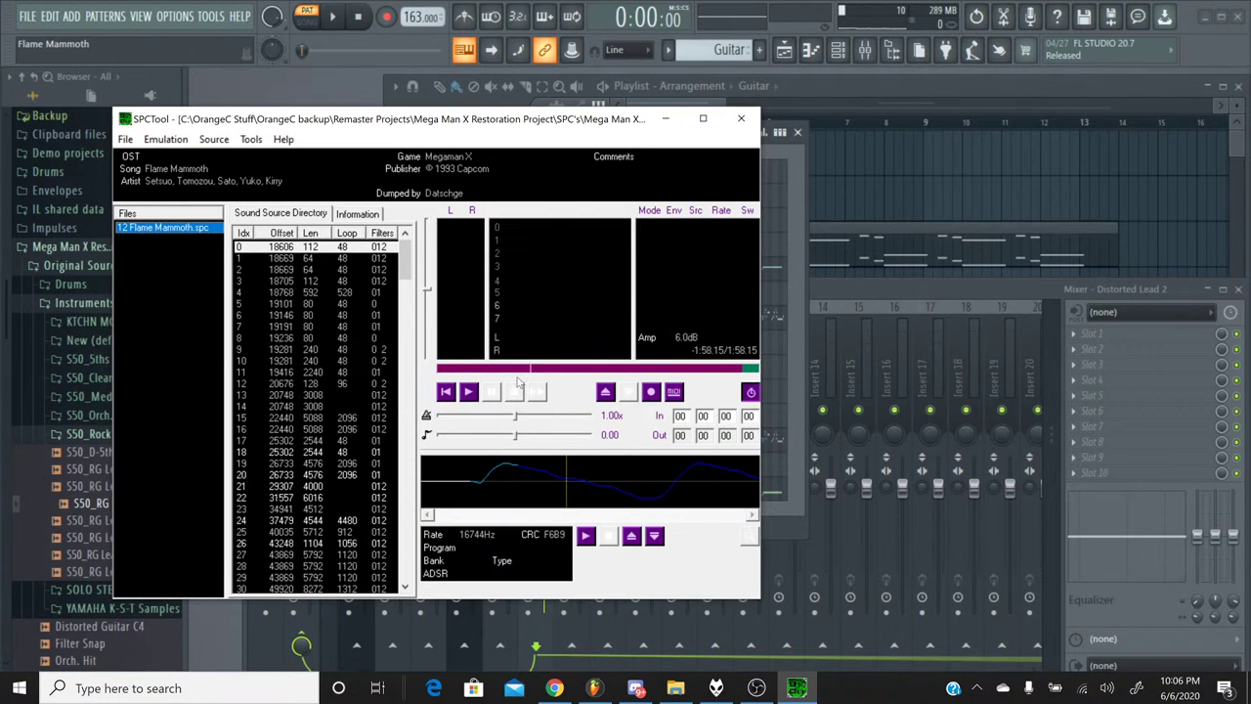
pyautogui.click(554, 688)
pyautogui.click(554, 688)
pyautogui.click(477, 390)
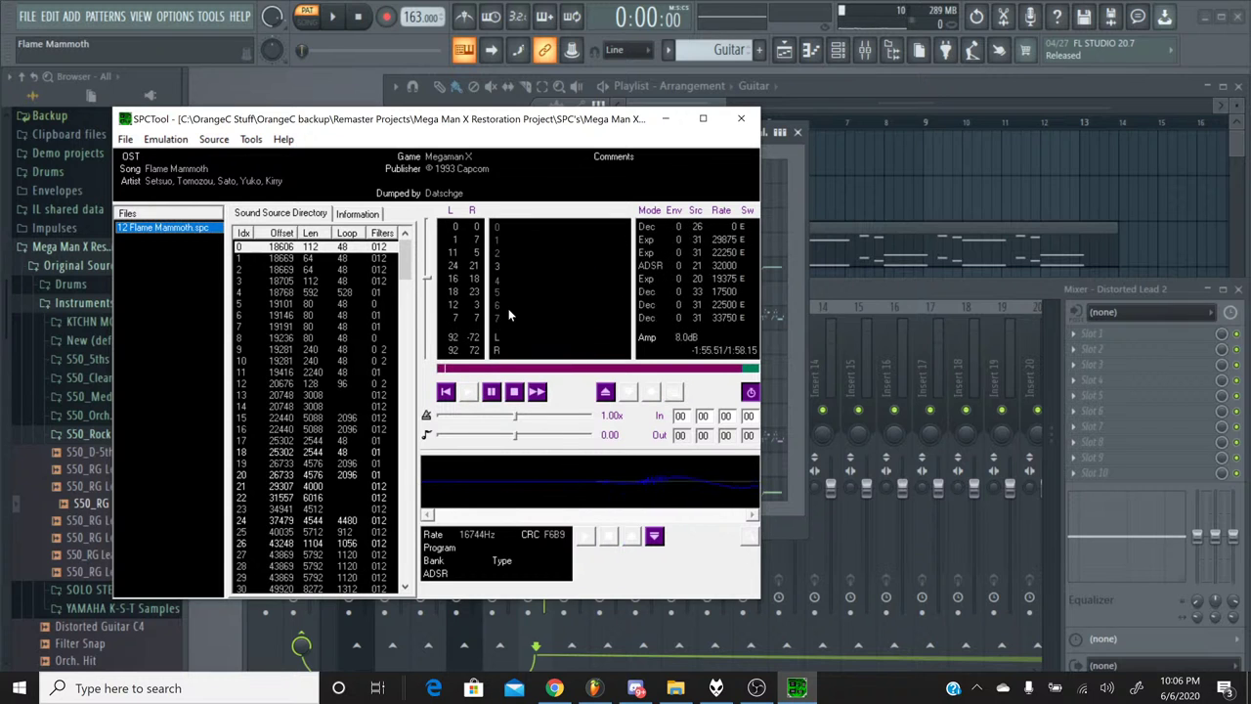
pyautogui.click(662, 119)
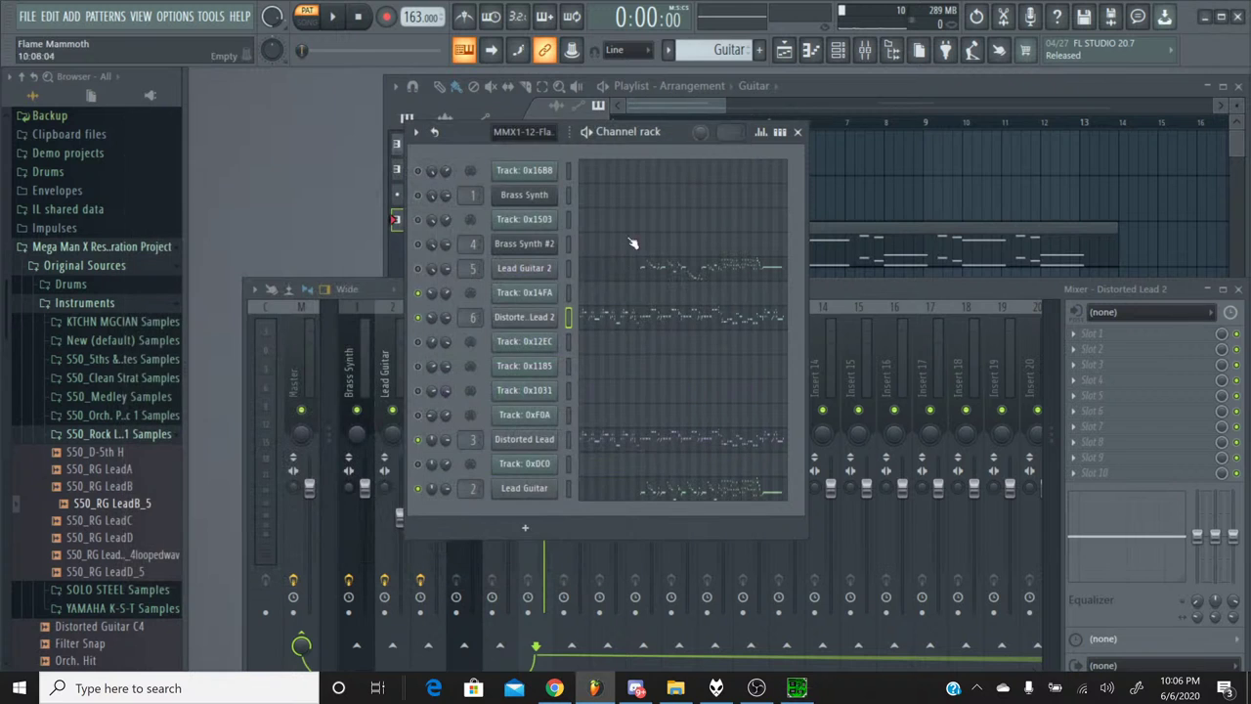
# Open the MMX1-12-Flame Mammoth pattern and enable Track 0x12EC in place of Track 0x14FA.
pyautogui.click(668, 49)
pyautogui.click(703, 70)
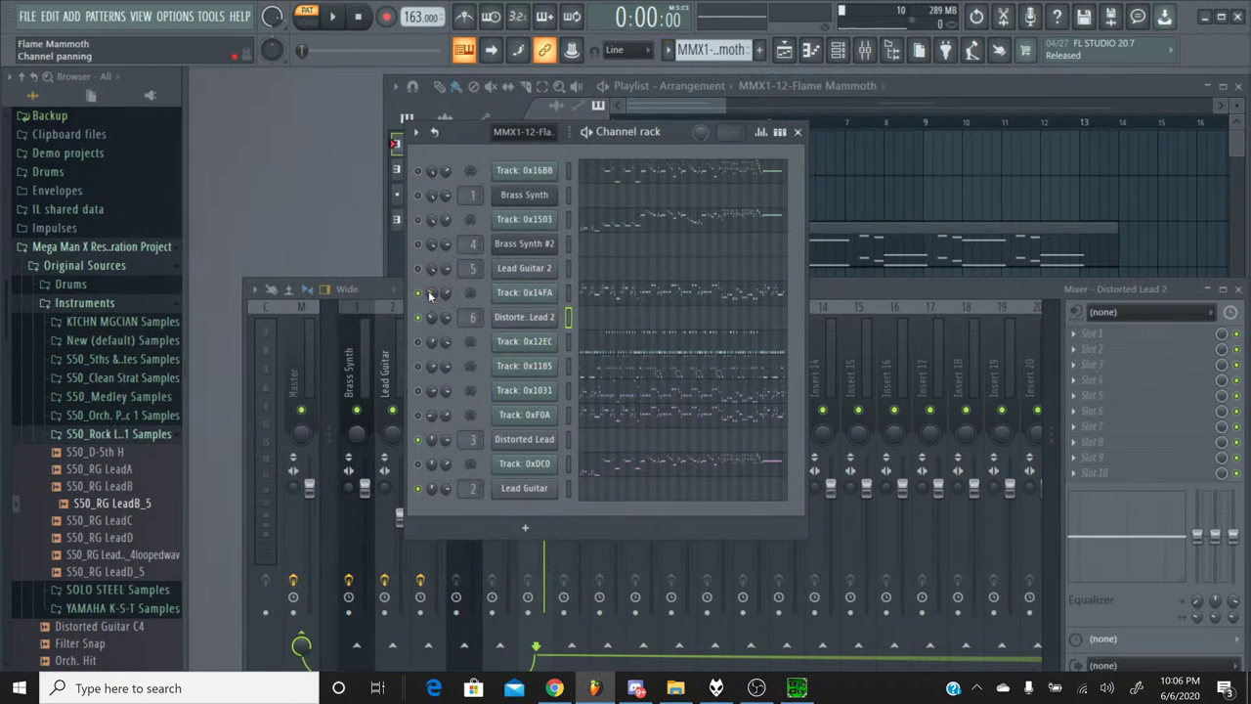
pyautogui.click(418, 342)
# Switch to SPCTool again to listen to the percussion part of 12 Flame Mammoth.spc, then return to FL Studio.
pyautogui.moveTo(795, 695)
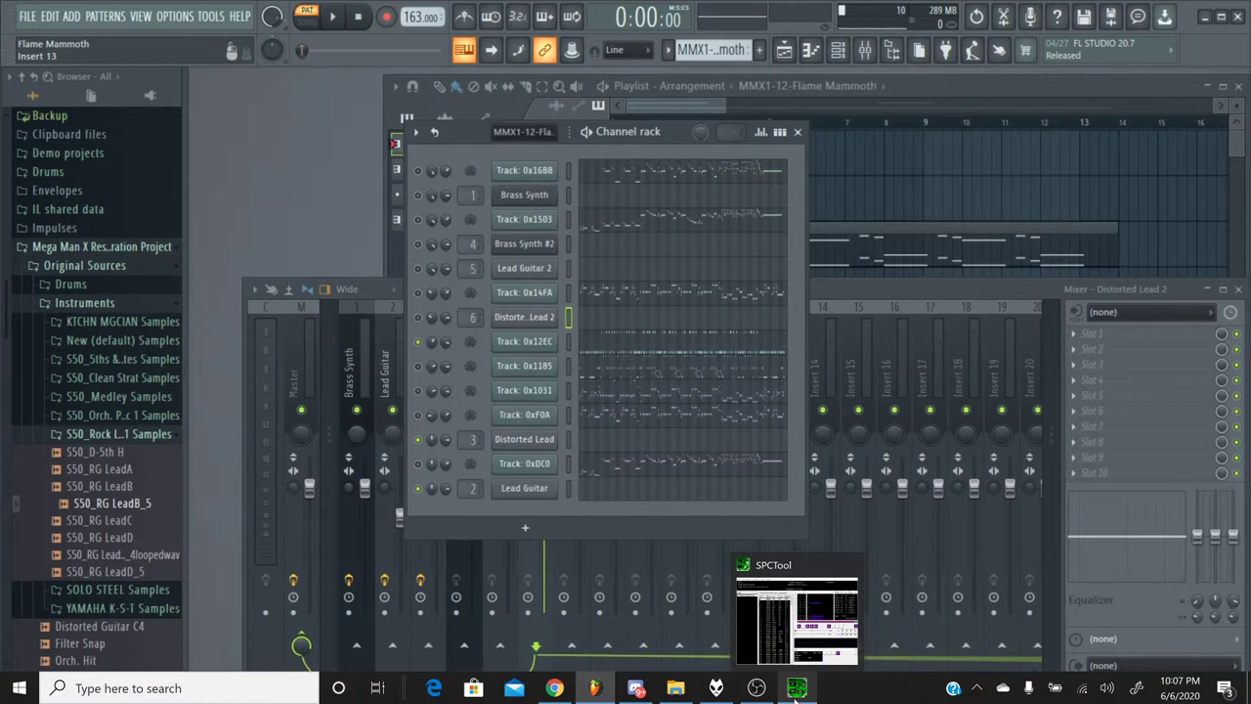
pyautogui.click(796, 692)
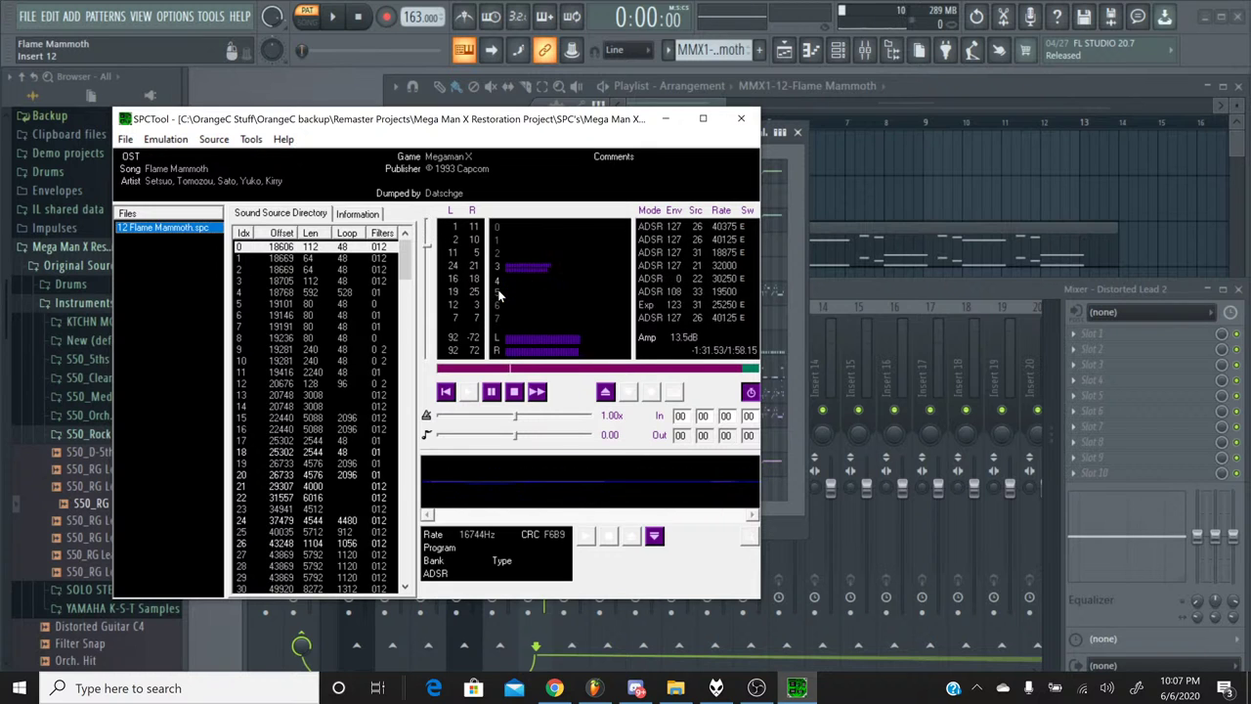
pyautogui.click(513, 392)
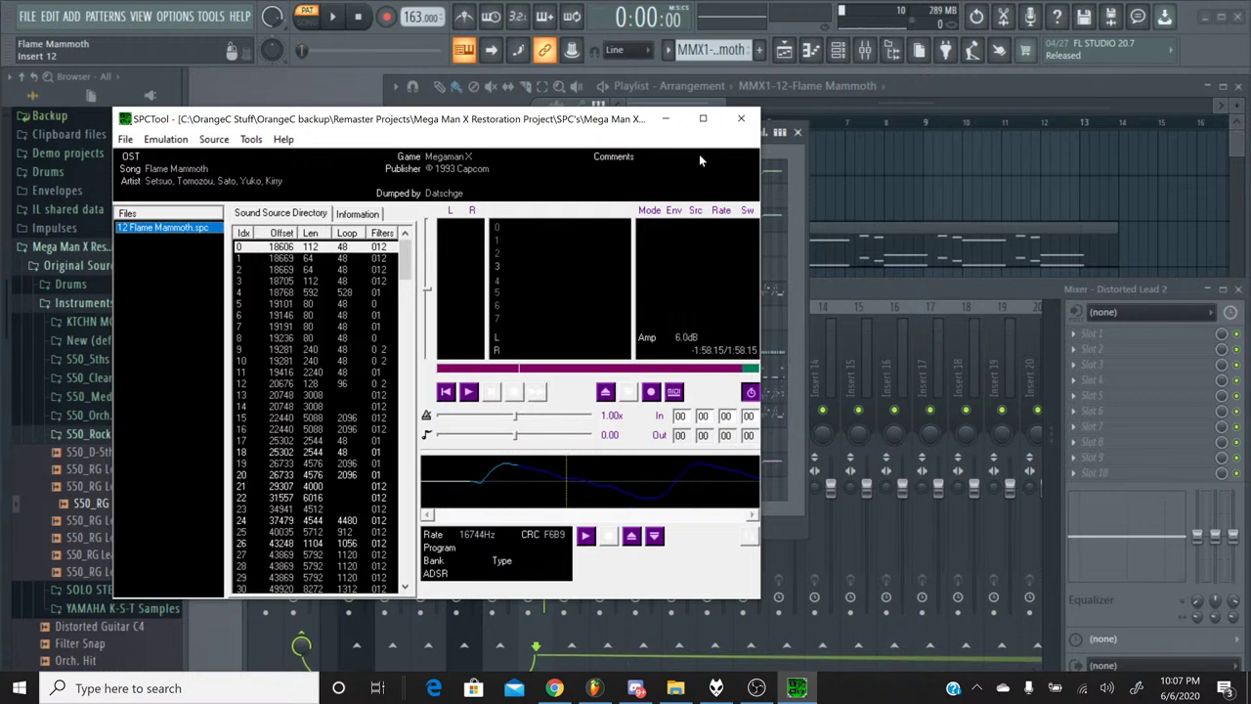
pyautogui.click(665, 119)
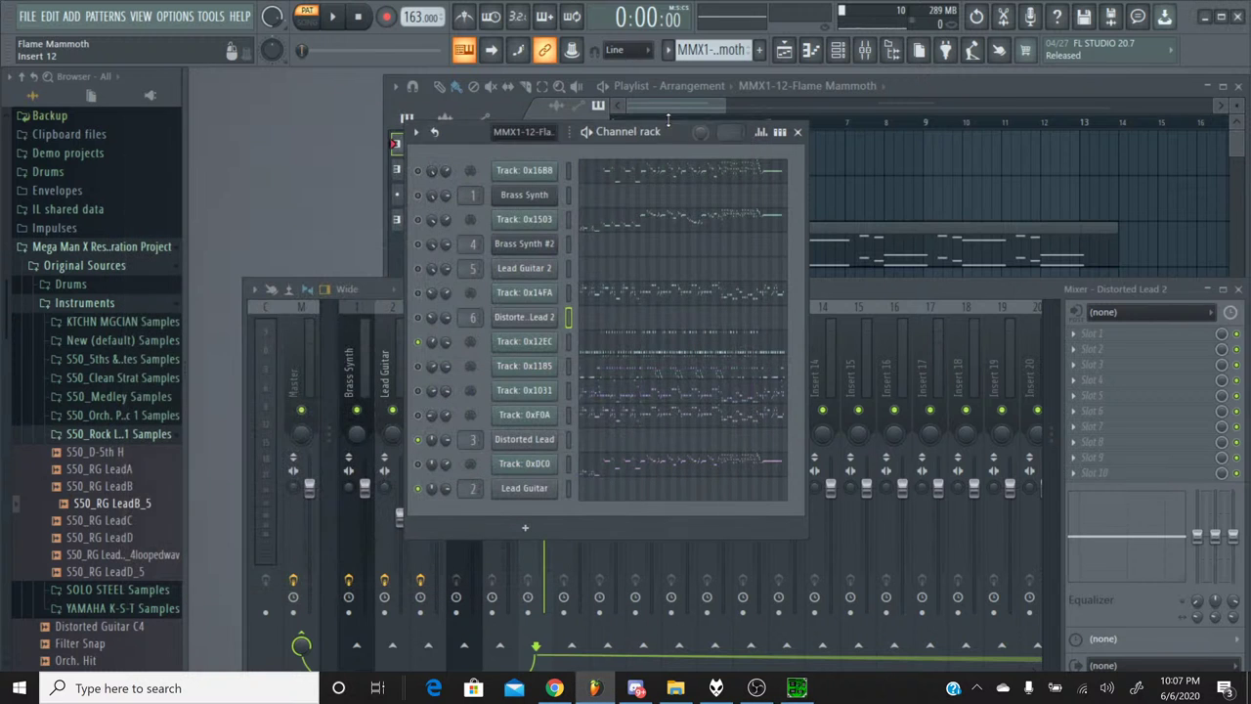
# Examine Track 0x12EC's piano roll, selecting its upper row of notes and setting the playhead at their start.
pyautogui.click(635, 344)
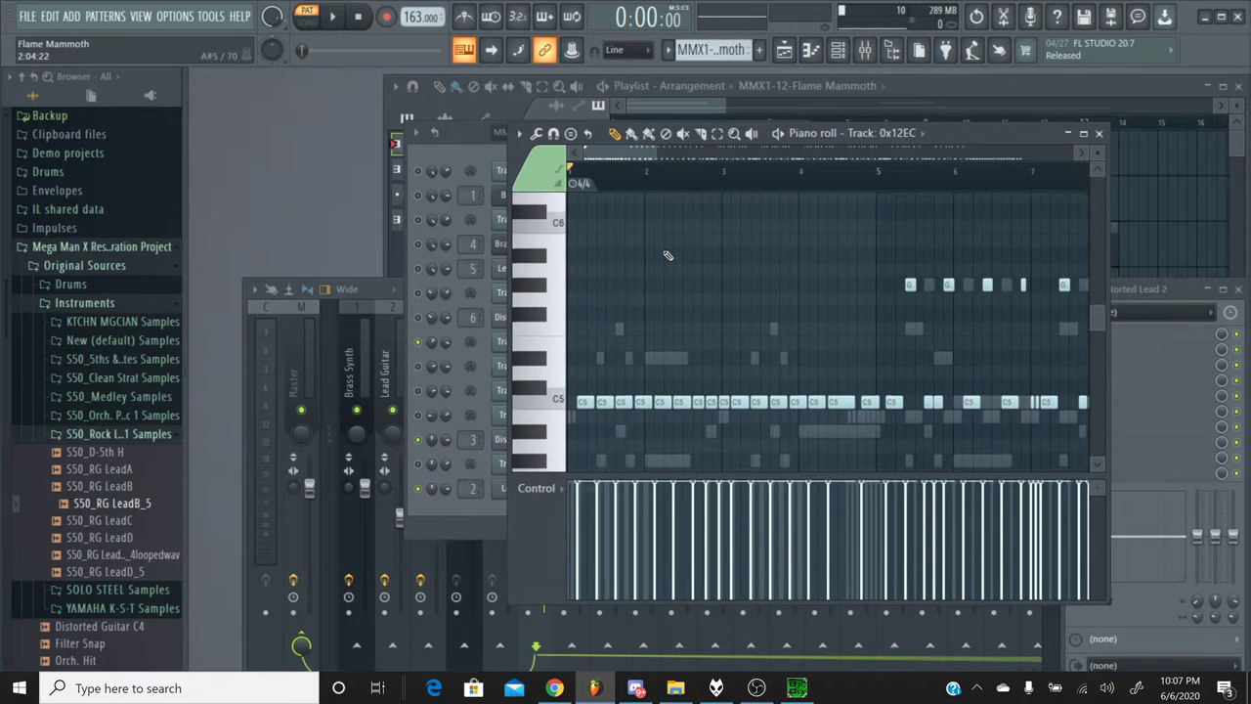
pyautogui.doubleClick(537, 287)
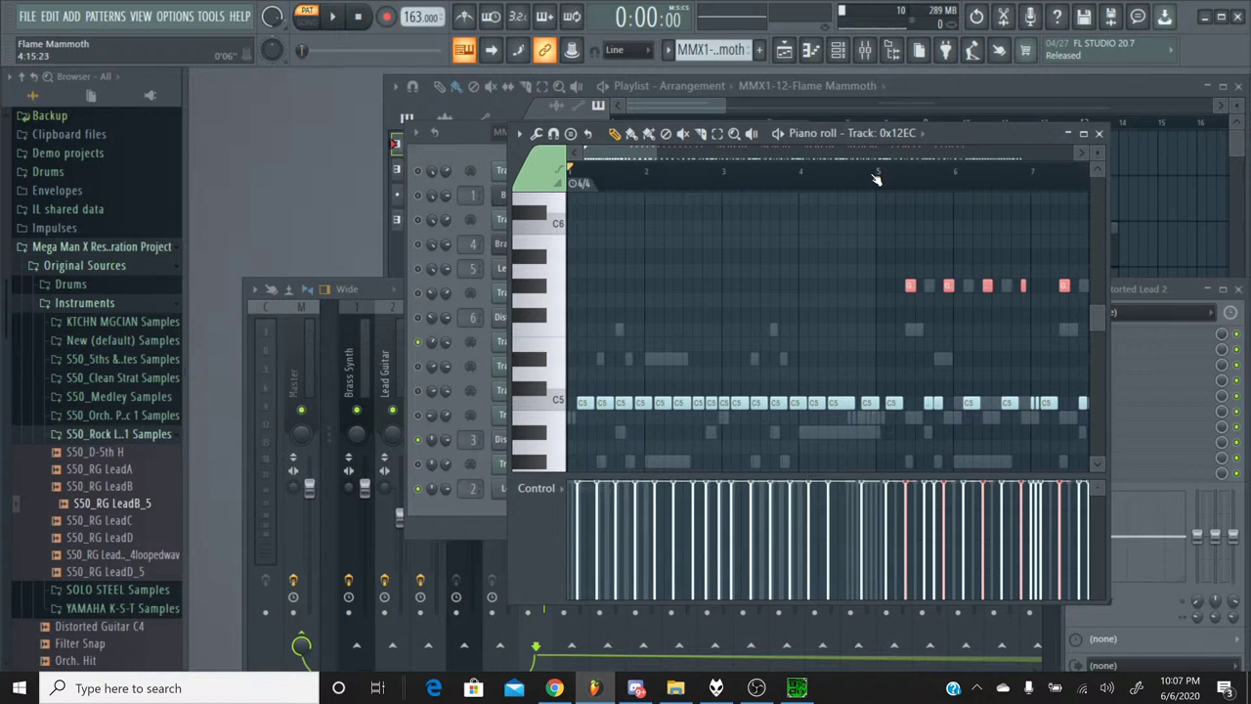
pyautogui.click(905, 182)
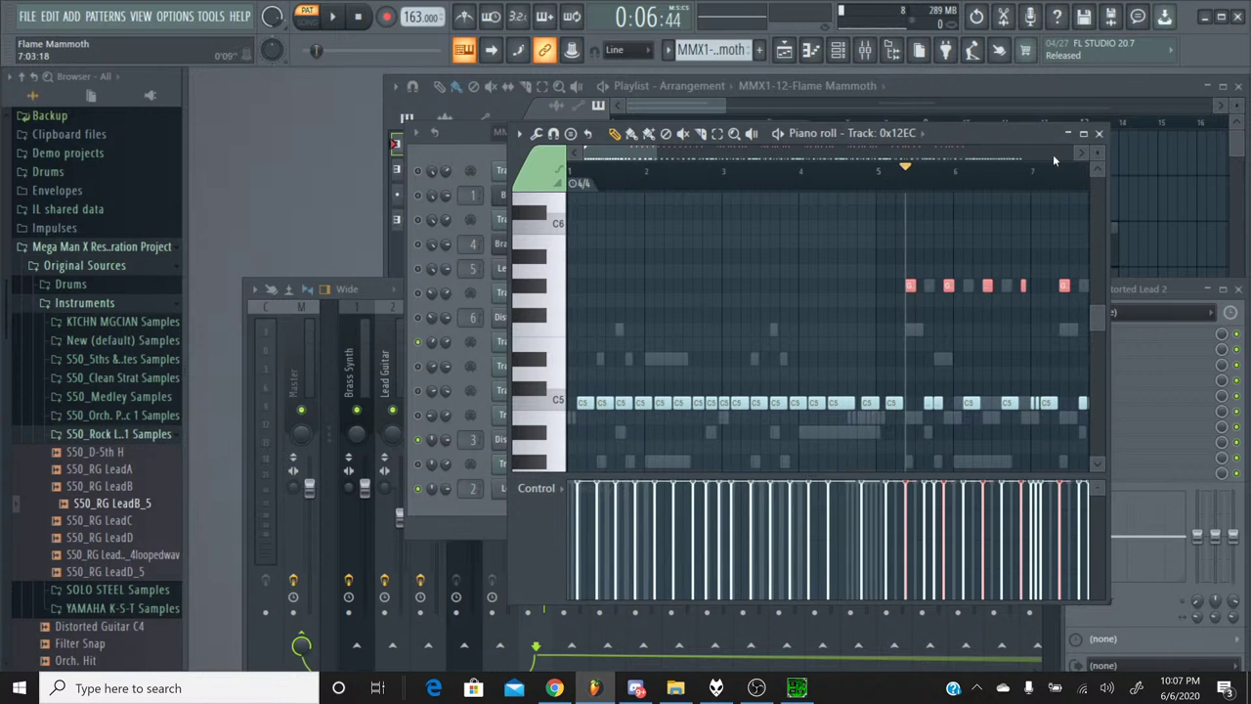
pyautogui.click(1098, 133)
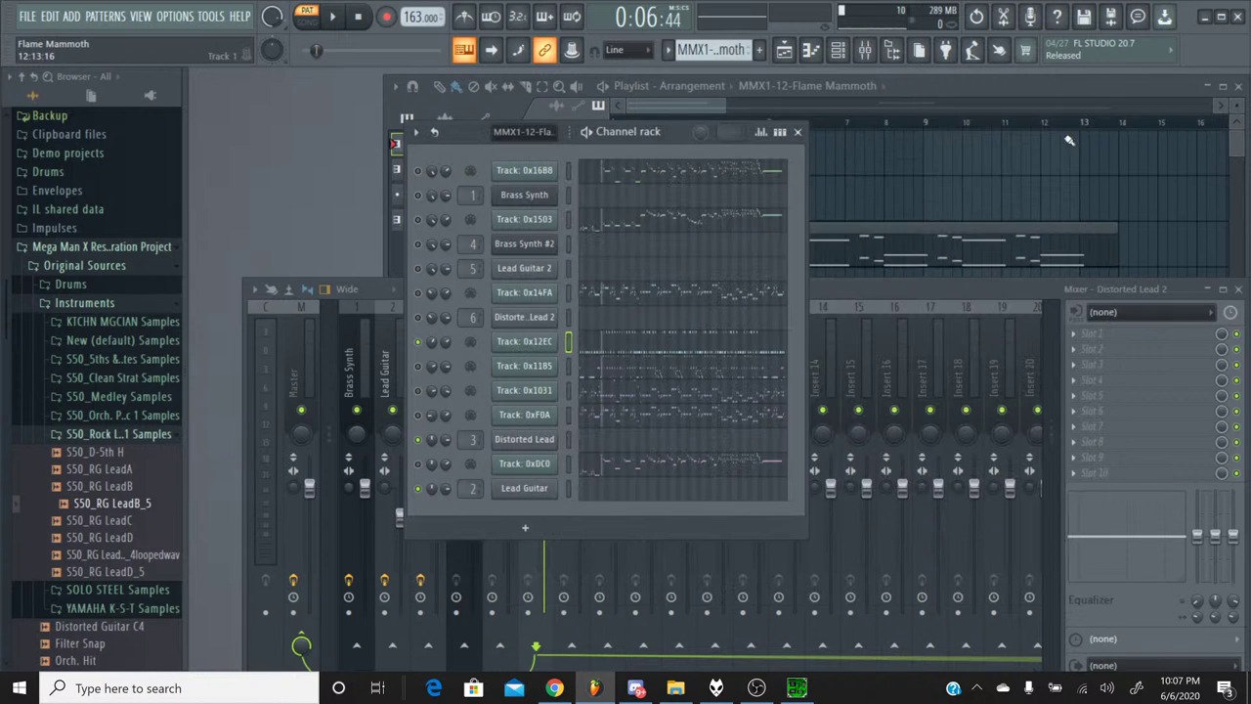
# Switch to the Percussion pattern and add the M1 VST generator from the installed plugins to the channel rack.
pyautogui.click(674, 49)
pyautogui.click(688, 102)
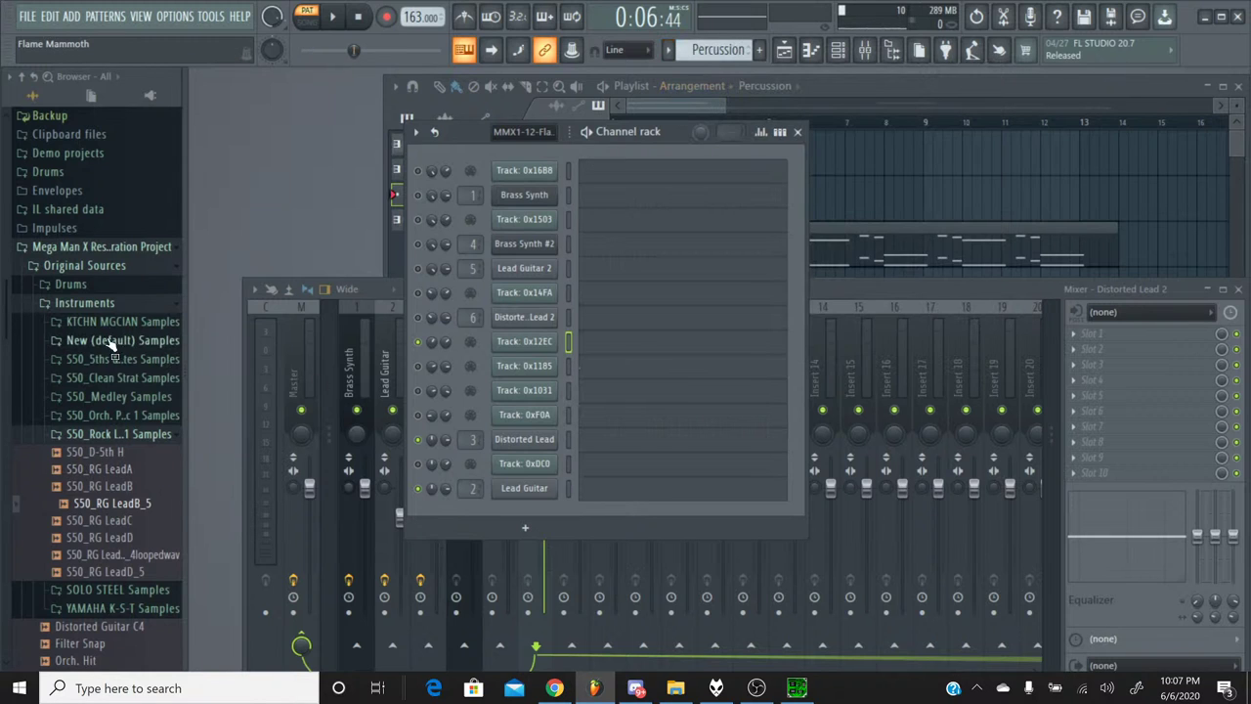
pyautogui.scroll(4, 109, 340)
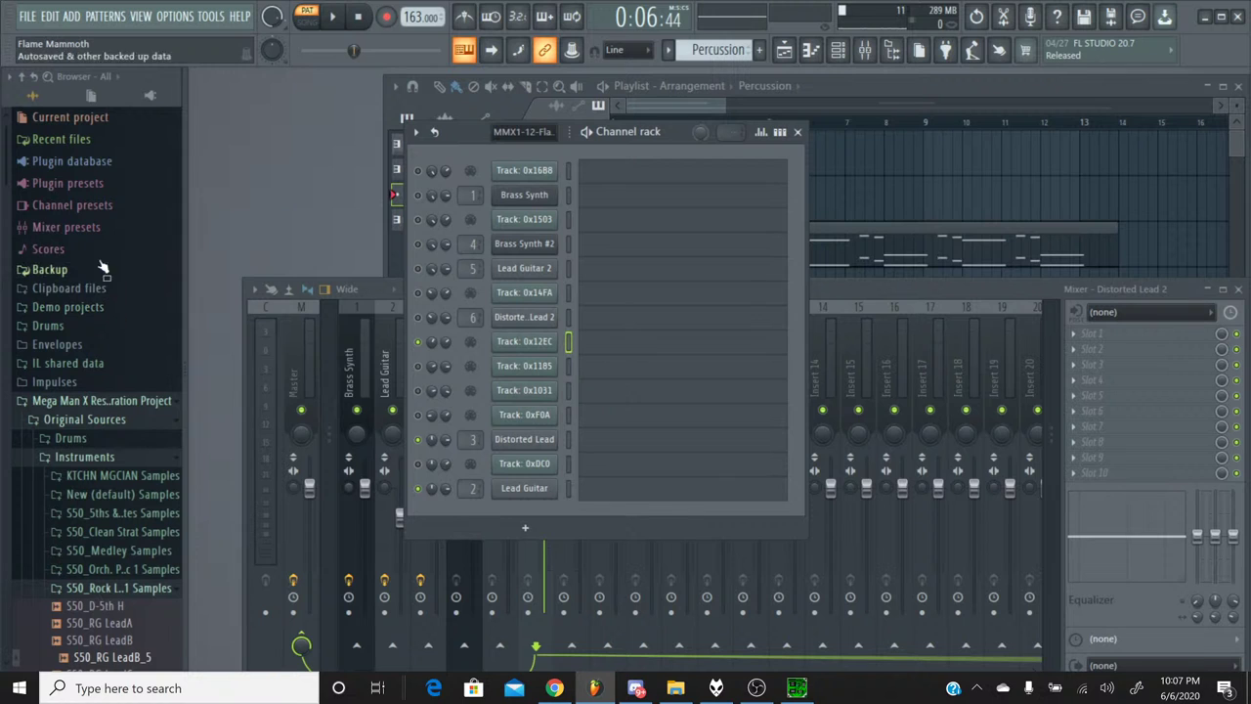
pyautogui.click(102, 163)
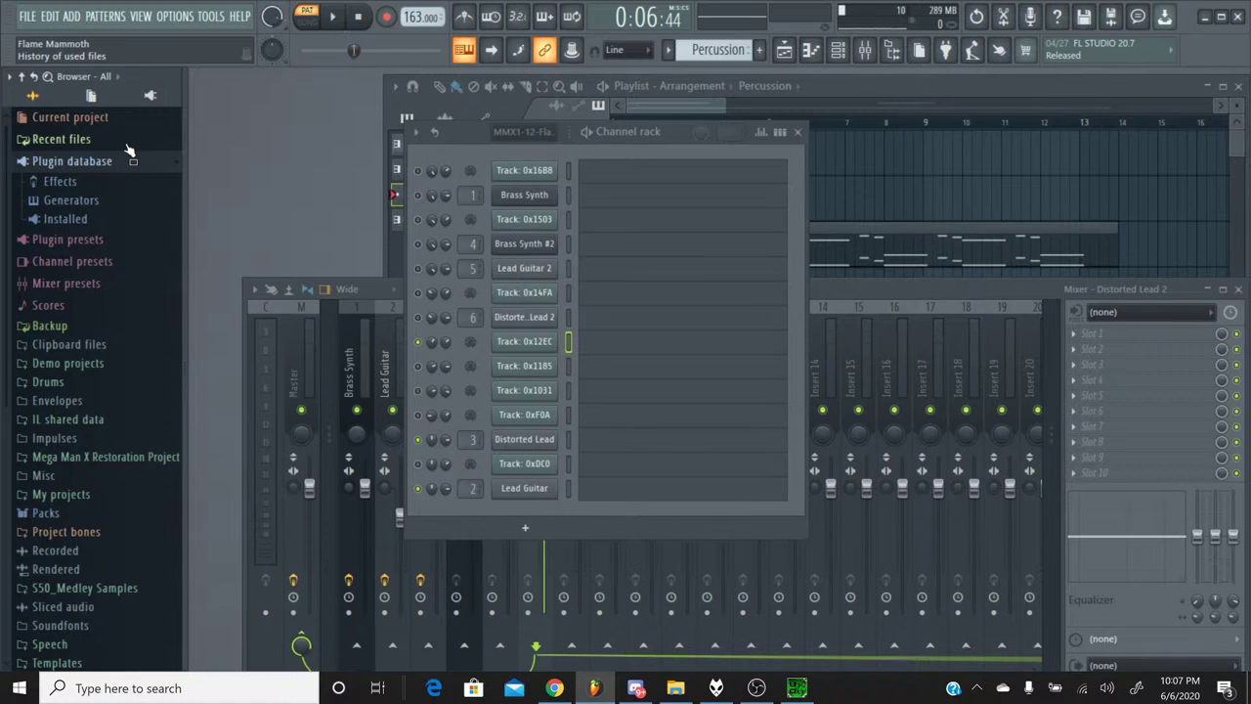
pyautogui.click(85, 200)
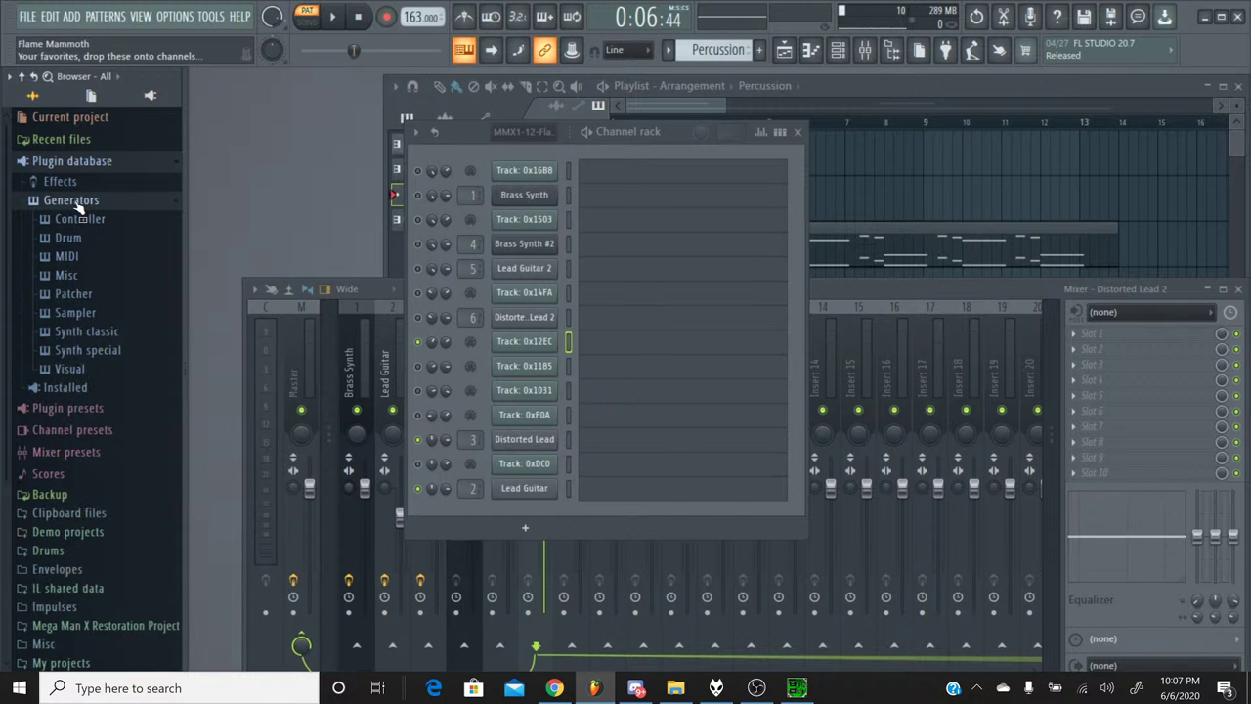
pyautogui.click(81, 199)
pyautogui.click(69, 220)
pyautogui.click(76, 256)
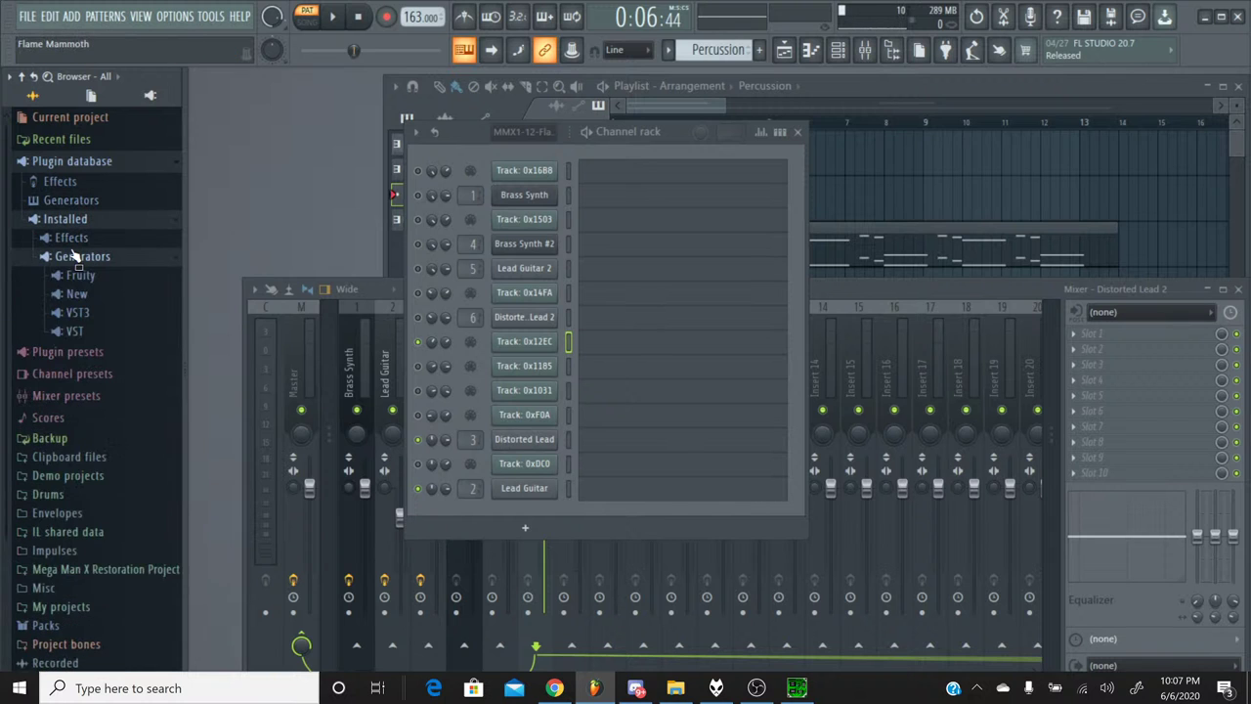
pyautogui.click(76, 313)
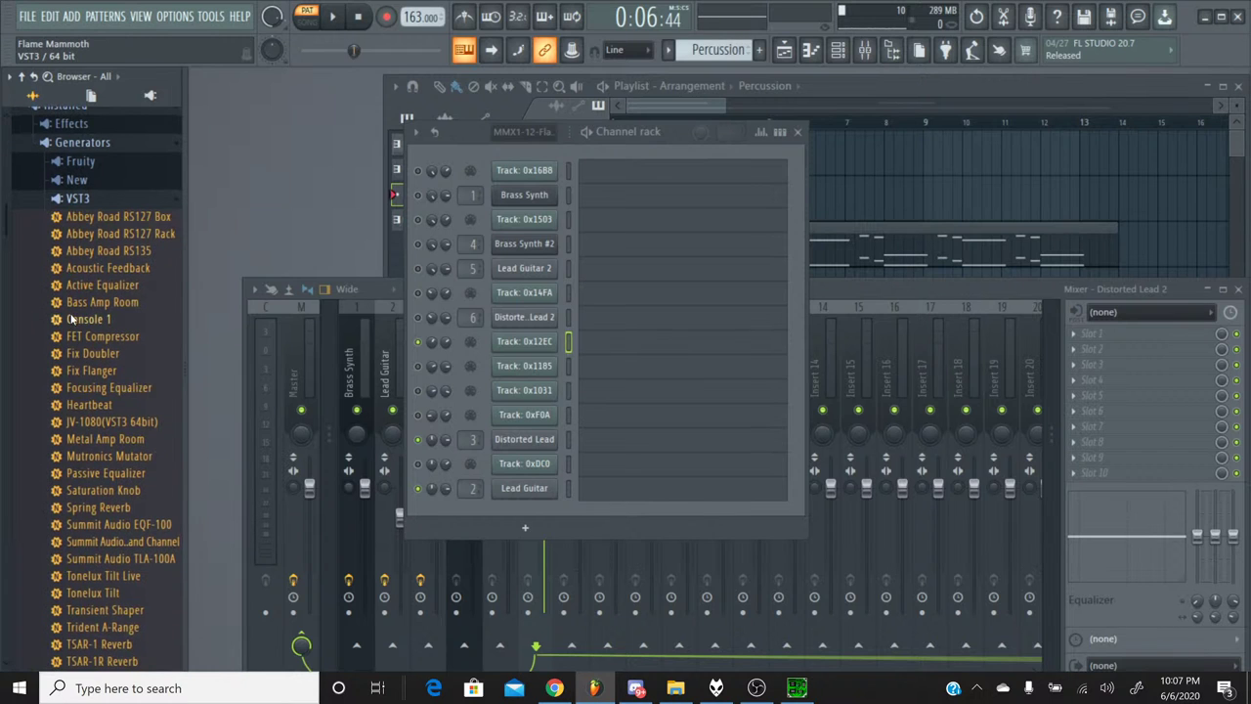
pyautogui.click(77, 200)
pyautogui.click(76, 219)
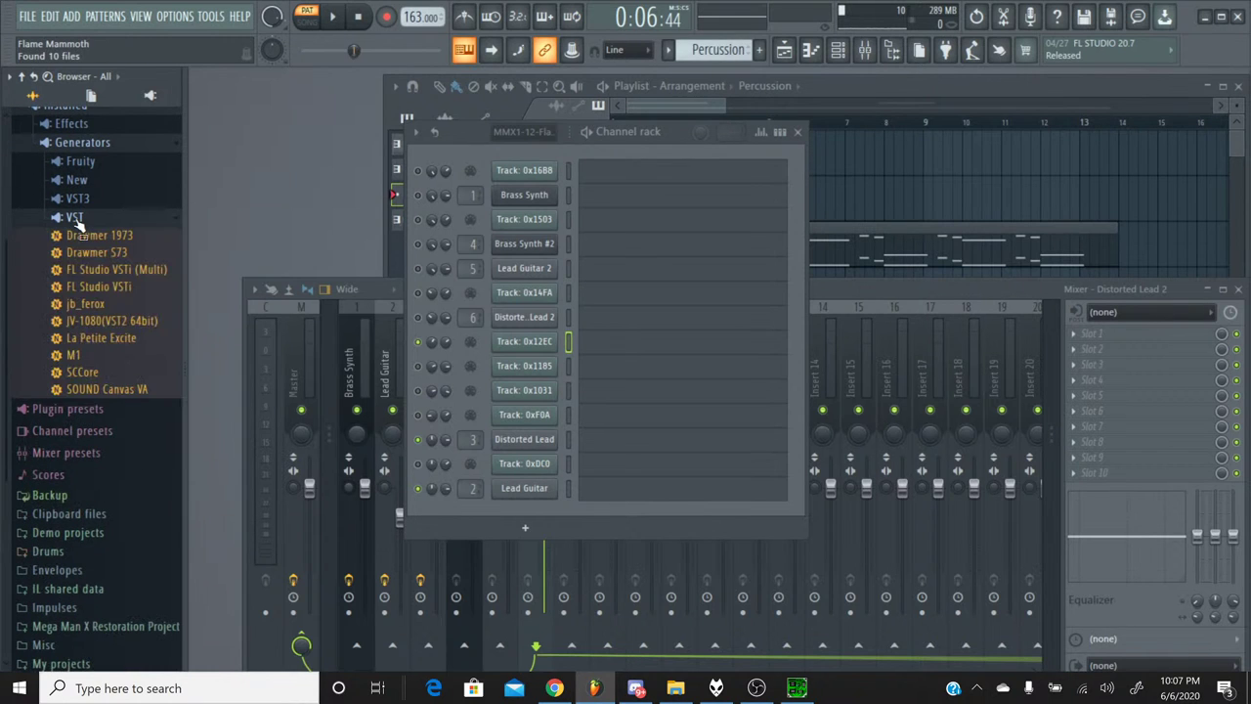
pyautogui.moveTo(73, 357); pyautogui.dragTo(547, 360)
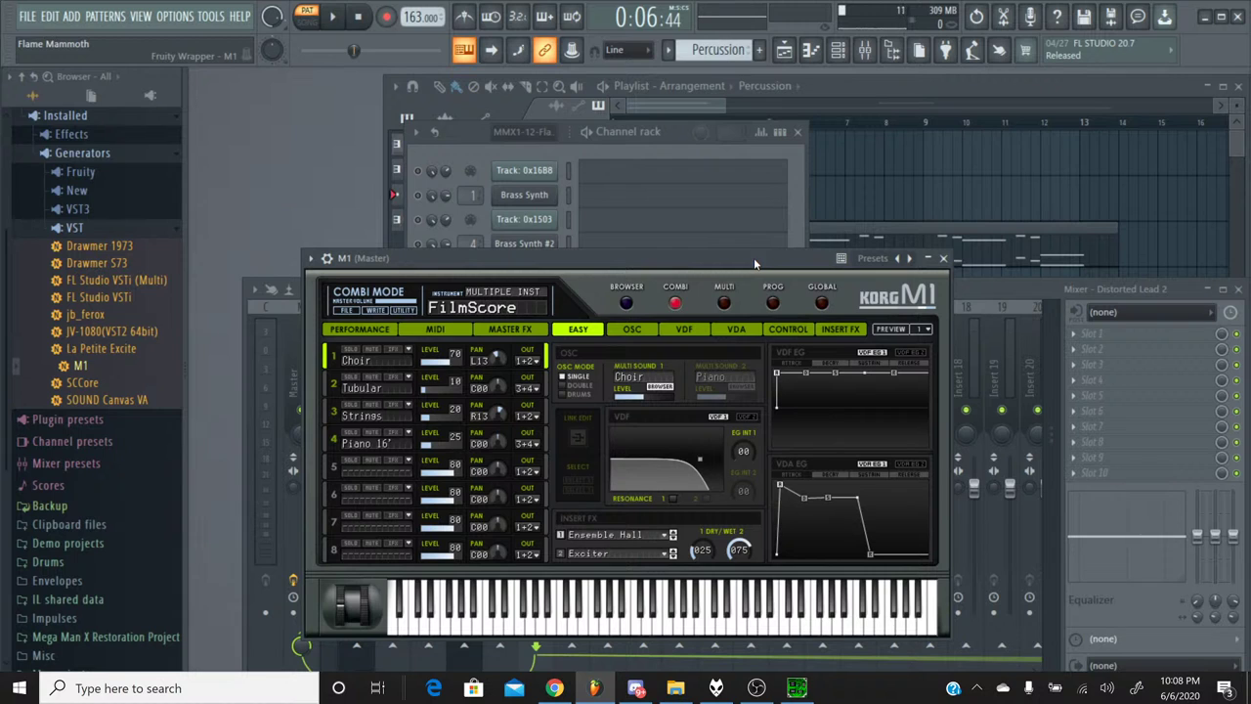
# Put the M1 in Prog mode and load the Cym Catalog program from the Drums/Hit category.
pyautogui.click(772, 302)
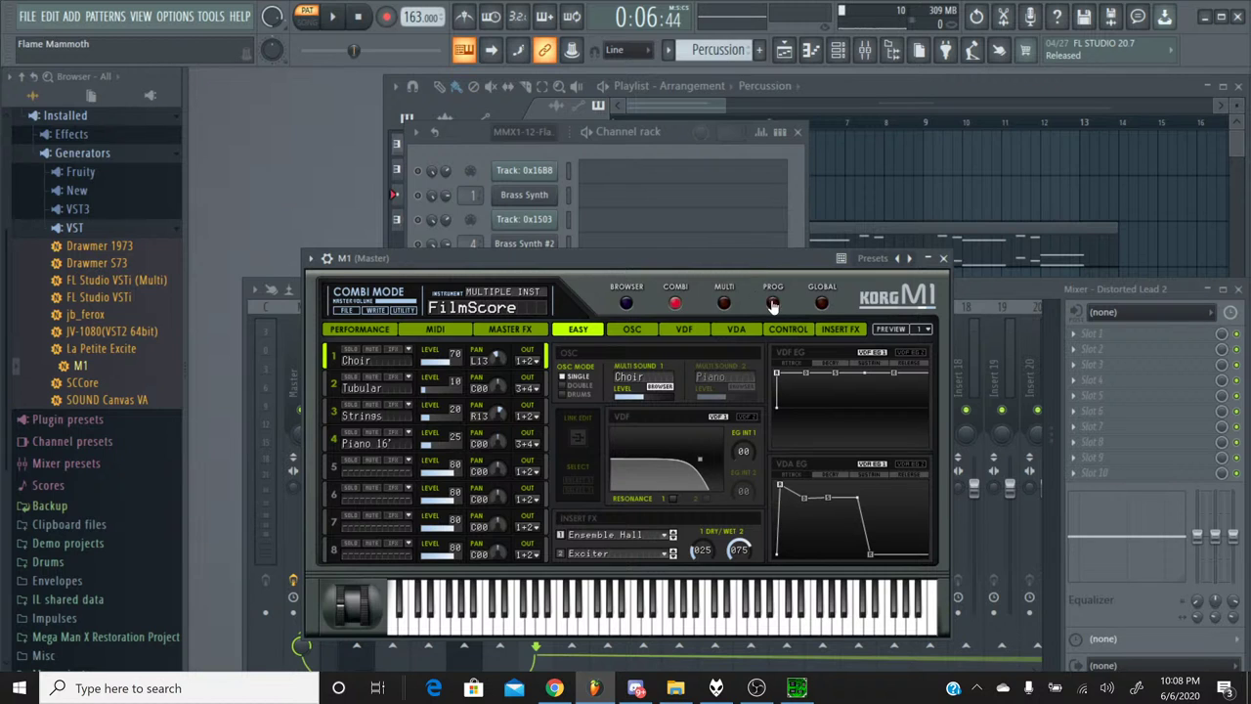
pyautogui.click(625, 303)
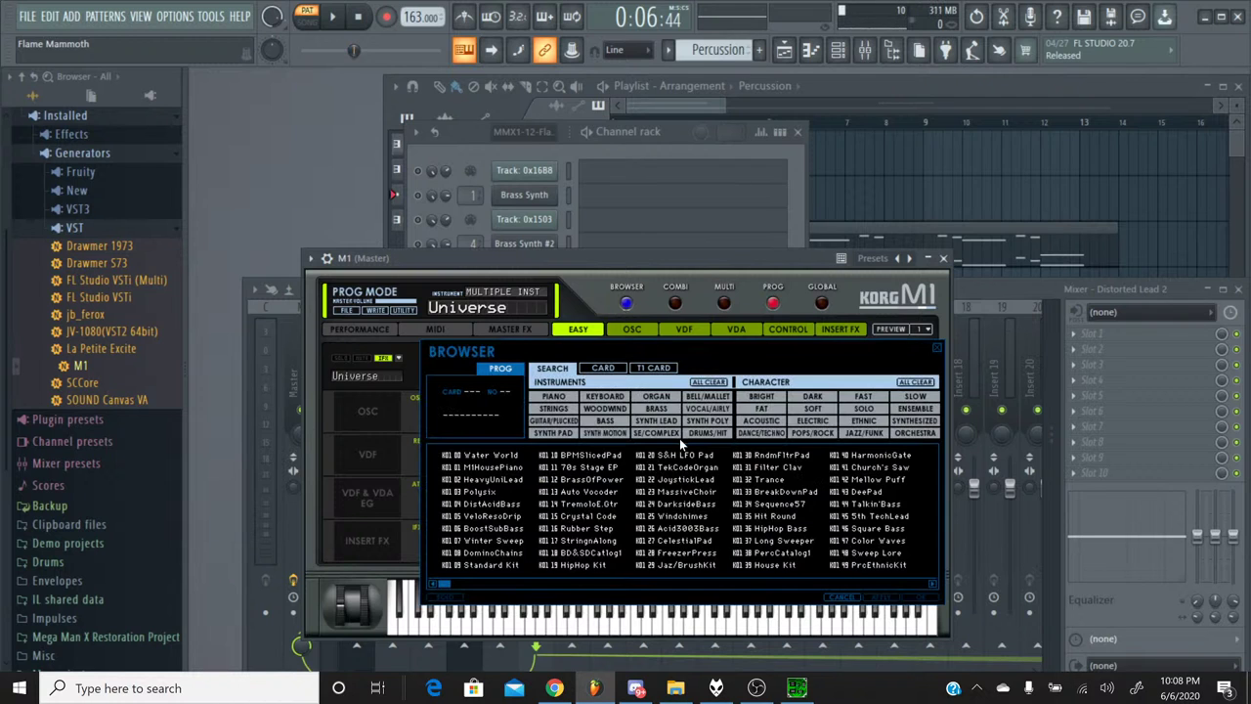
pyautogui.click(708, 433)
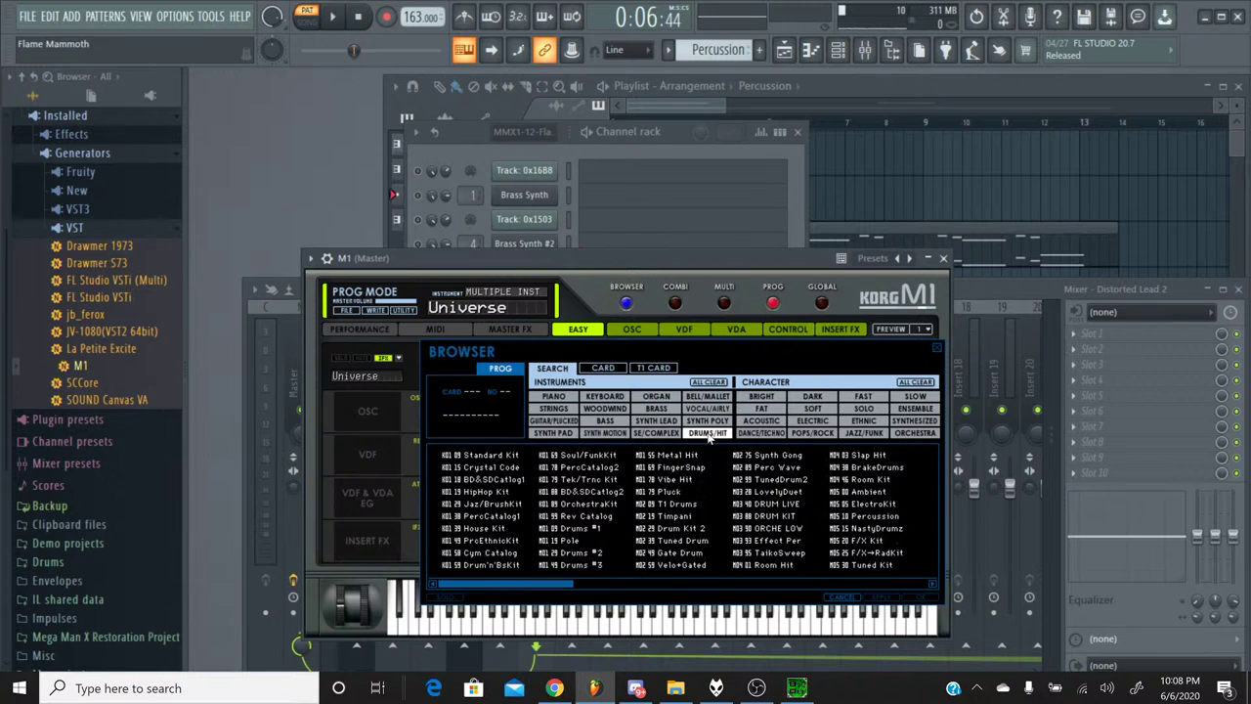
pyautogui.doubleClick(488, 552)
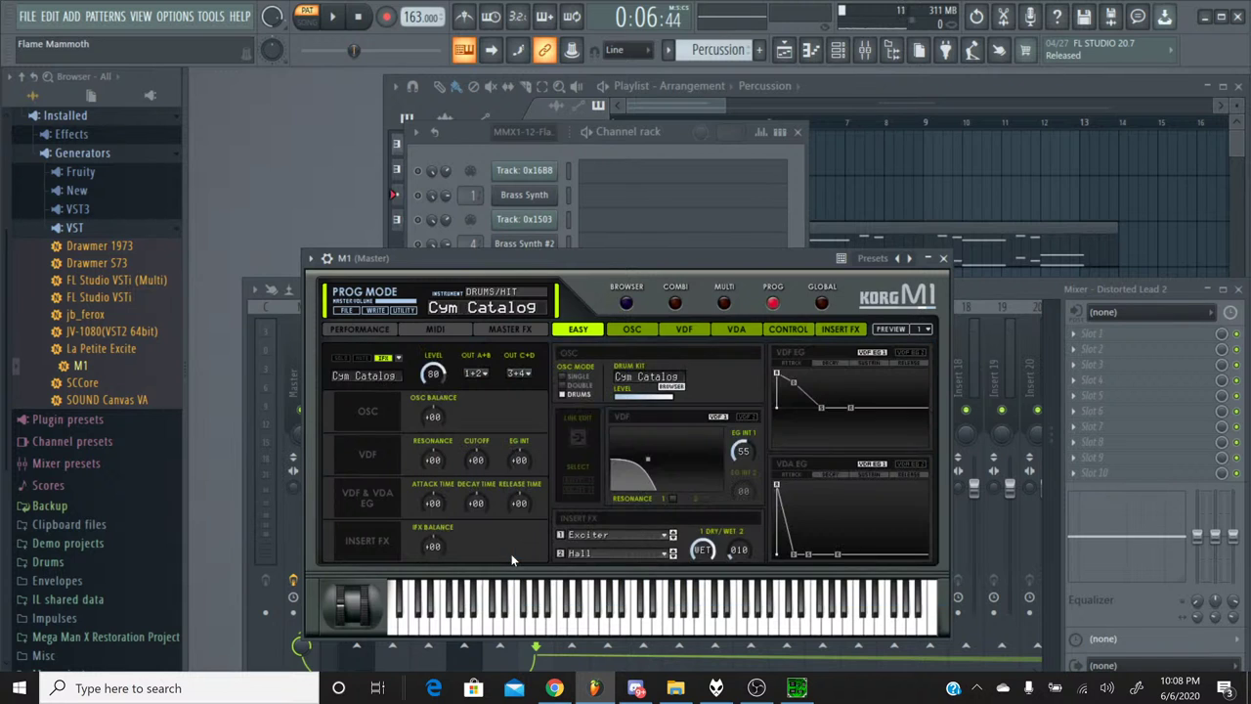
# Set the M1's second insert effect to No Effect and close the plugin window.
pyautogui.click(585, 553)
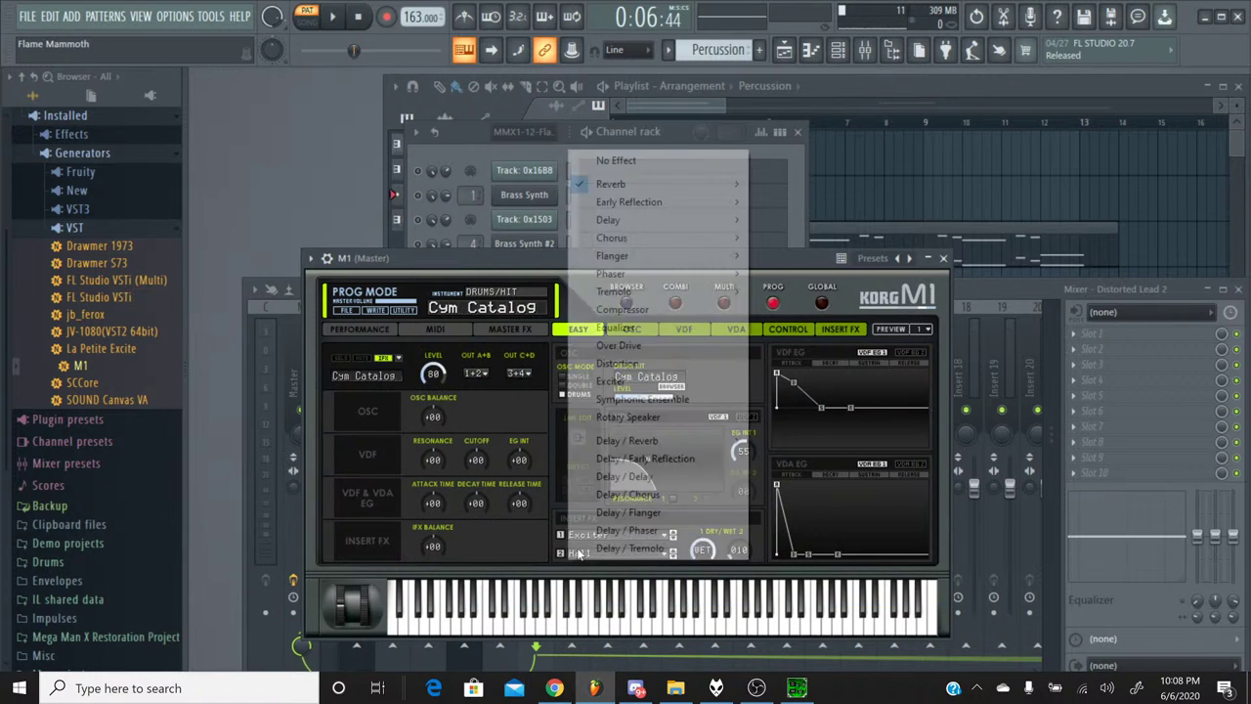
pyautogui.click(660, 162)
pyautogui.click(943, 258)
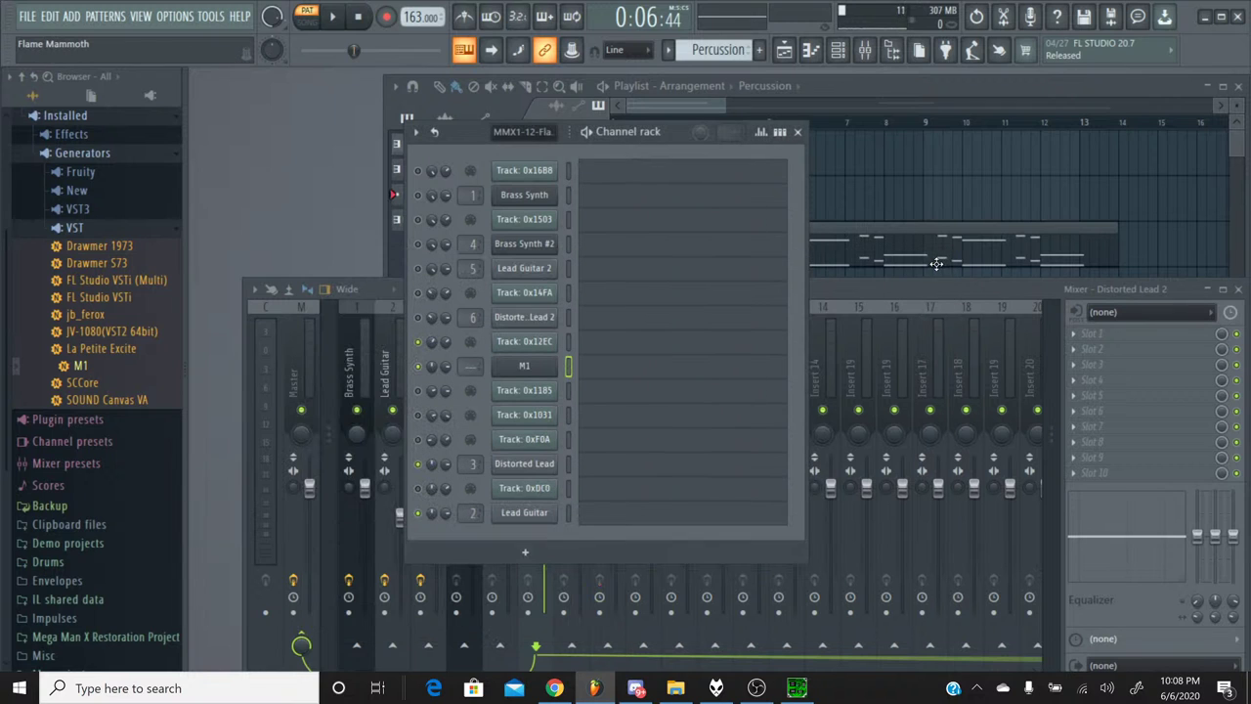
# Rename the M1 channel to Hat.
pyautogui.rightClick(533, 365)
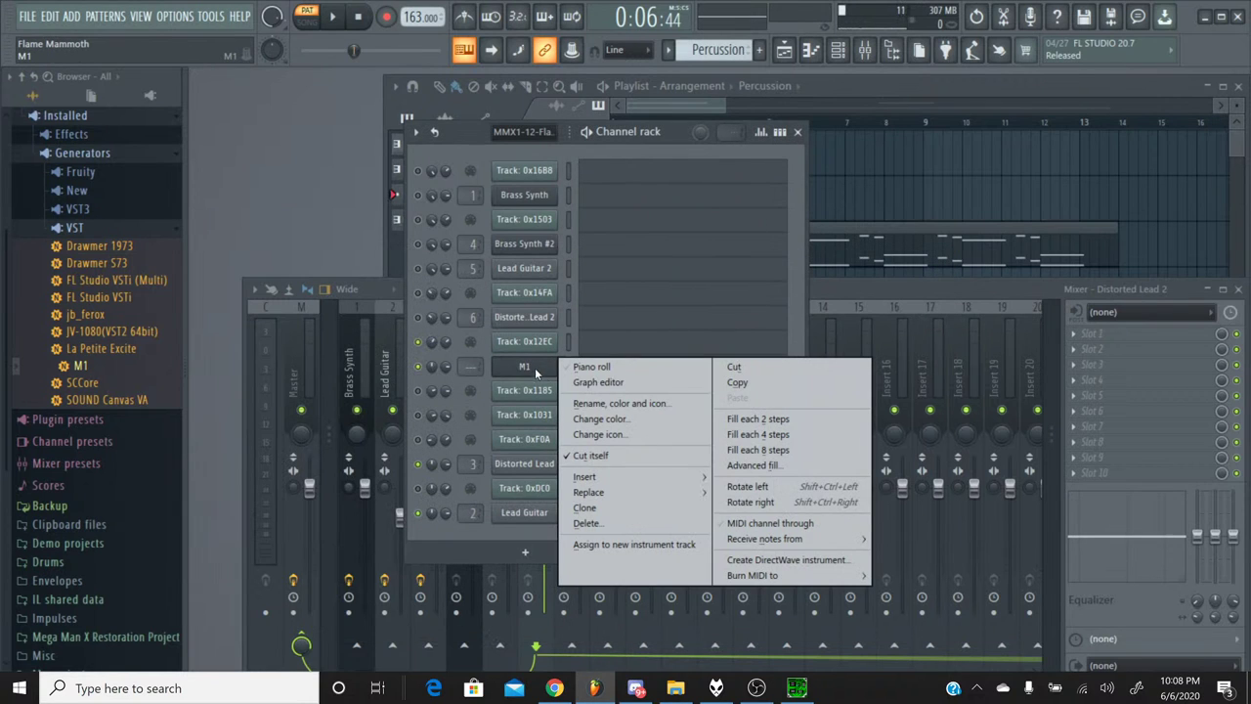
pyautogui.click(575, 404)
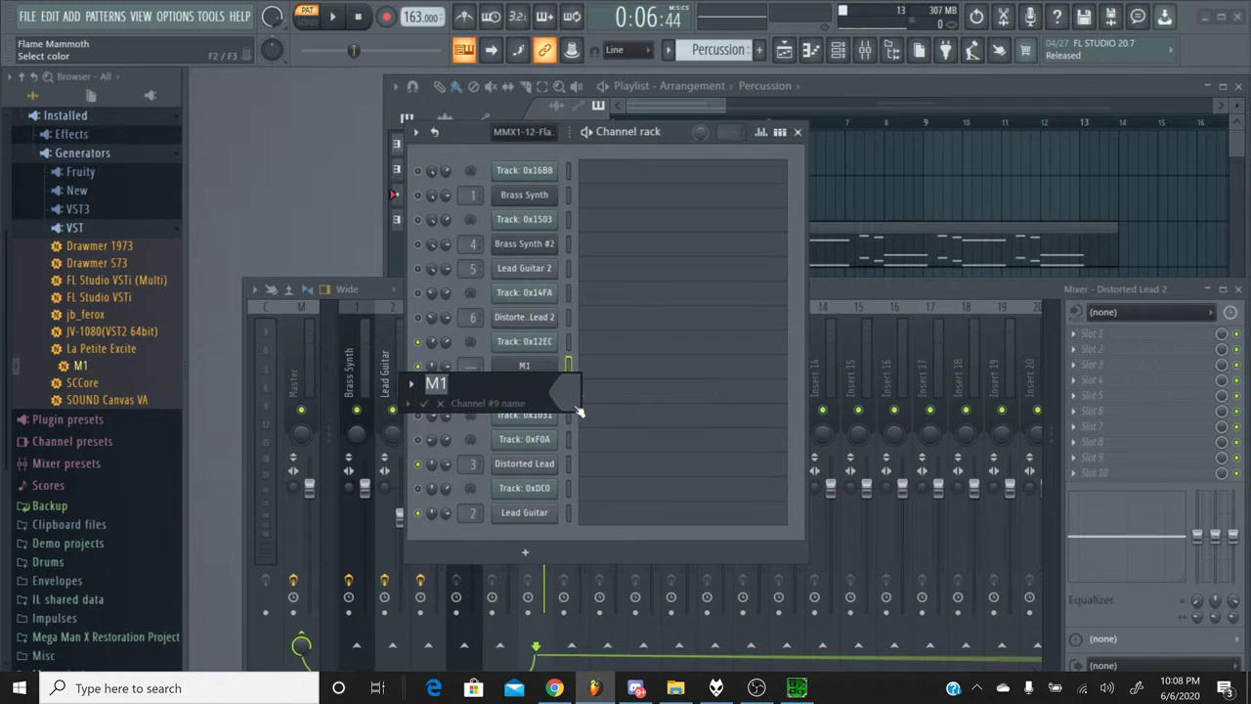
pyautogui.write('Hat')
pyautogui.press('Return')
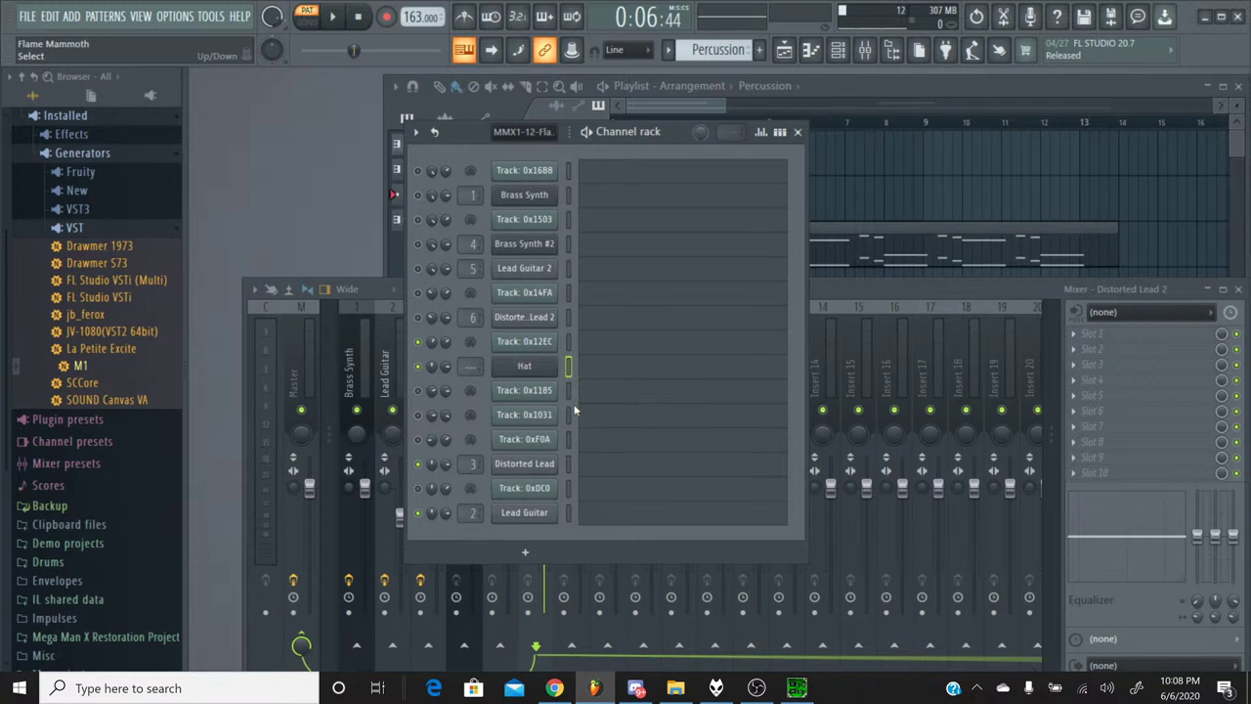
# Paste the copied notes into the Hat channel's piano roll, shift them one bar later and deselect them.
pyautogui.click(602, 379)
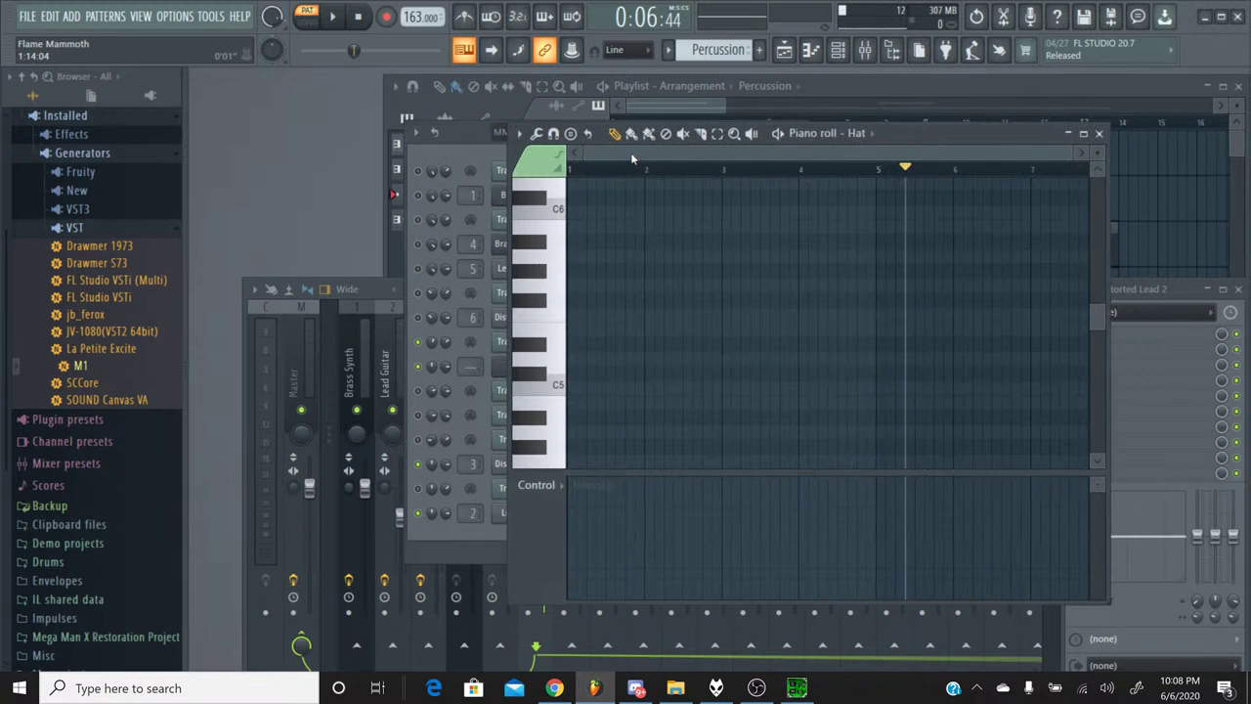
pyautogui.hotkey('ctrl', 'v')
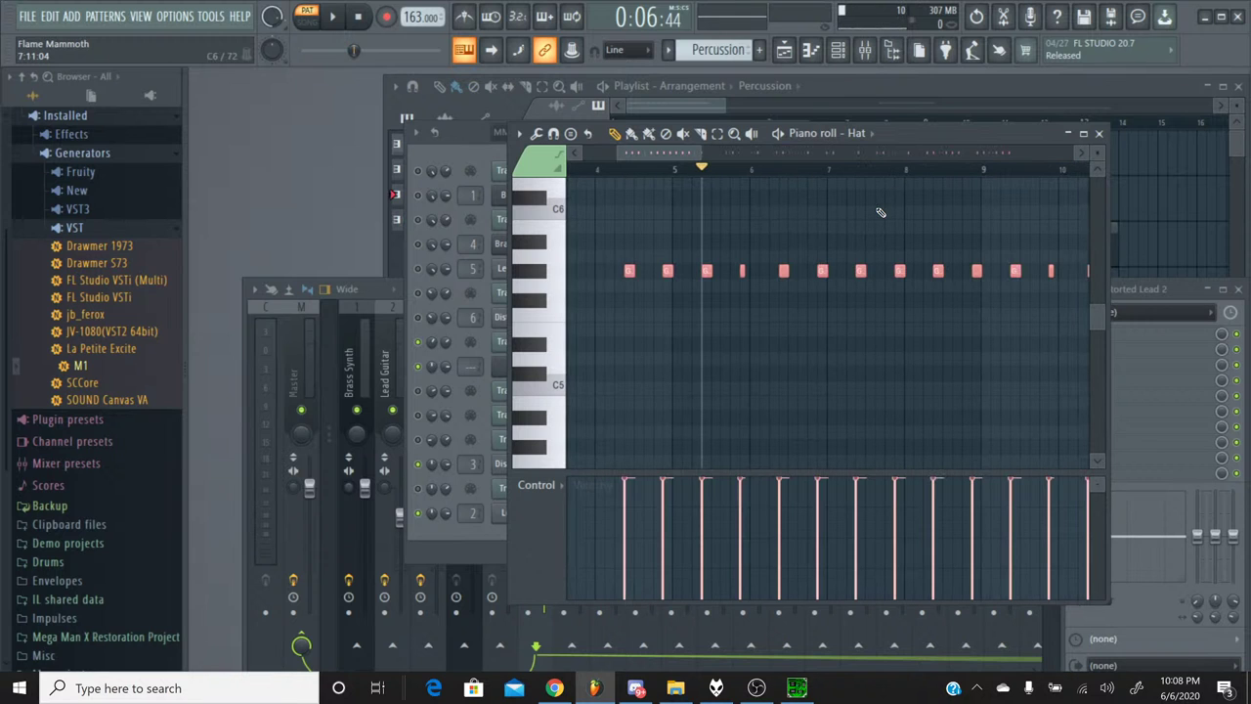
pyautogui.rightClick(629, 270)
pyautogui.rightClick(668, 271)
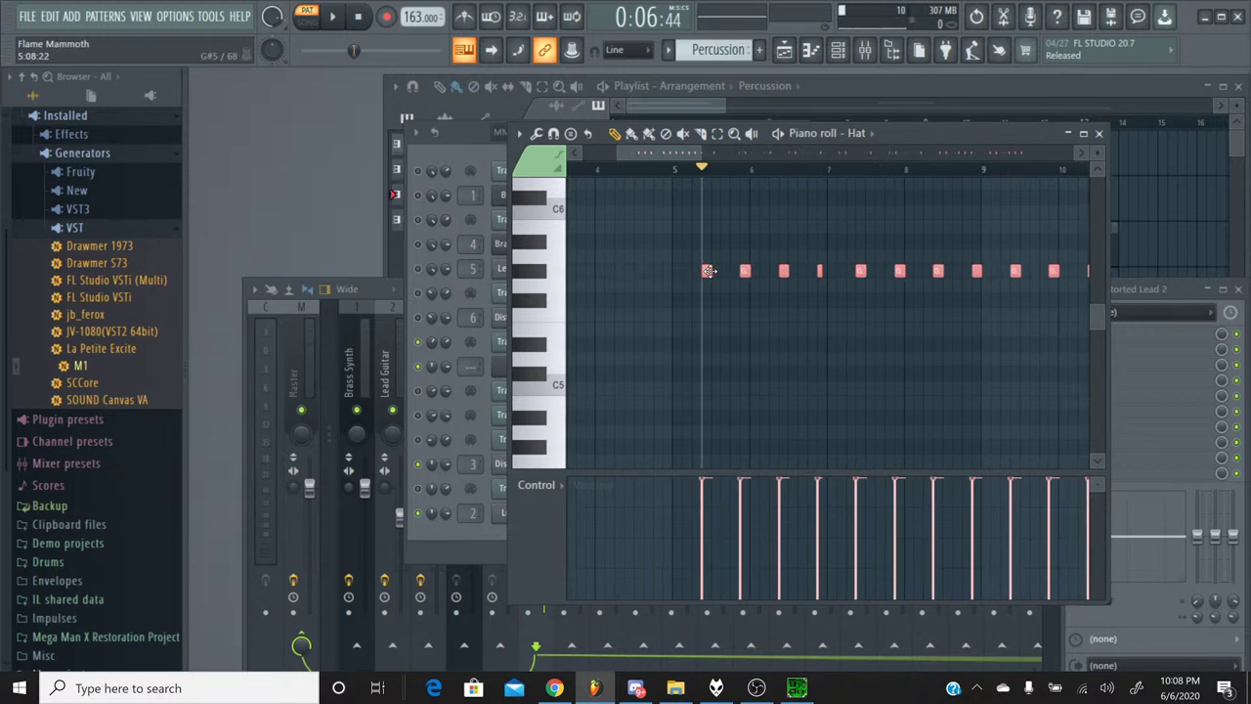
pyautogui.click(681, 280)
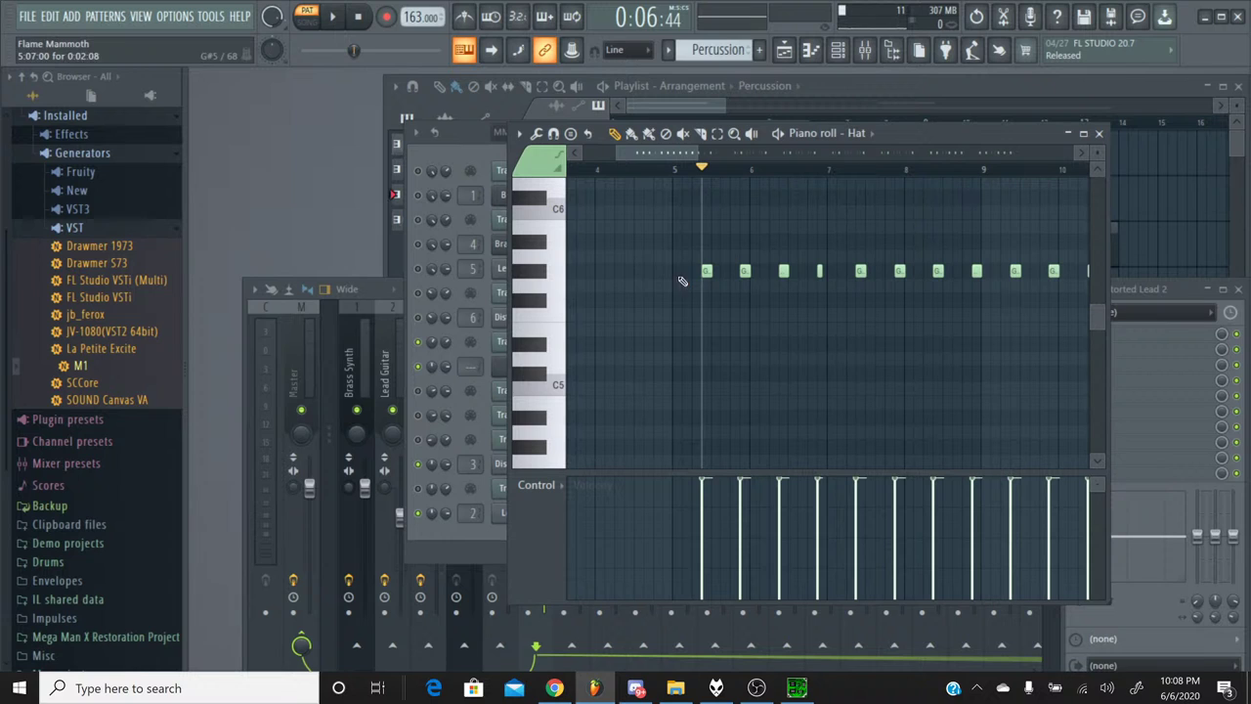
pyautogui.click(535, 271)
# Switch to Chrome to check the live stream's page and chat, then return to FL Studio.
pyautogui.click(570, 688)
pyautogui.click(569, 687)
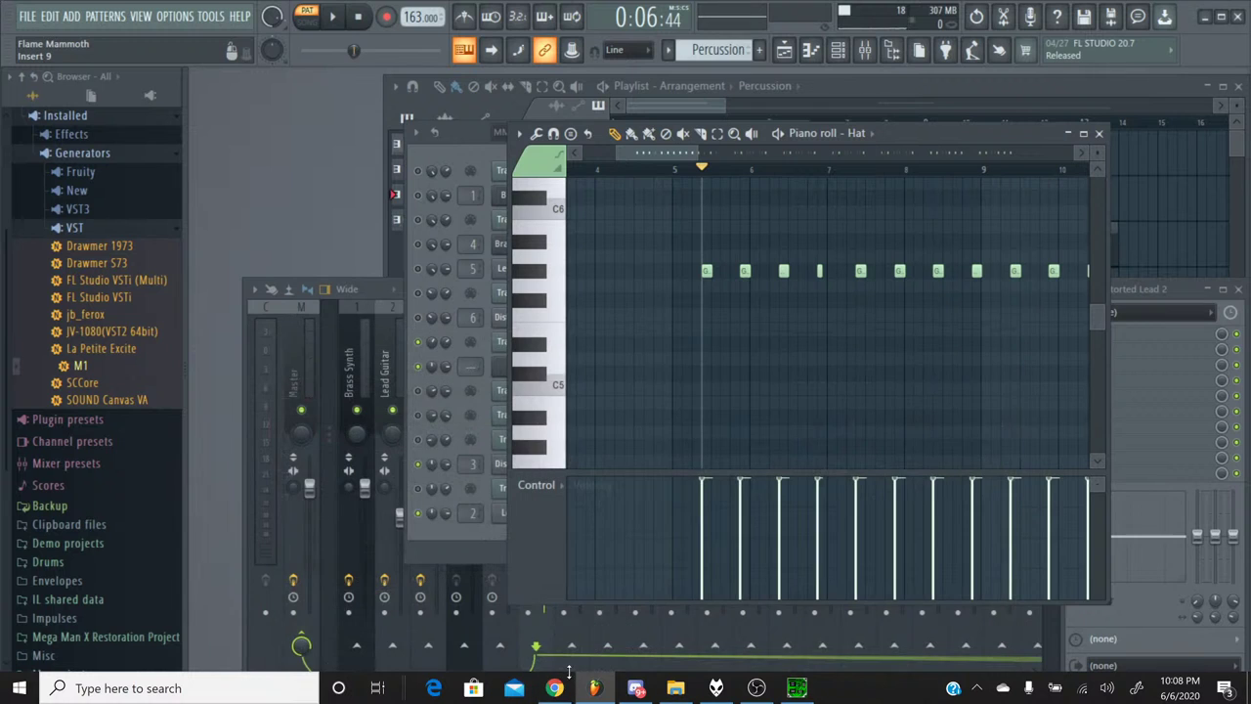
pyautogui.click(557, 689)
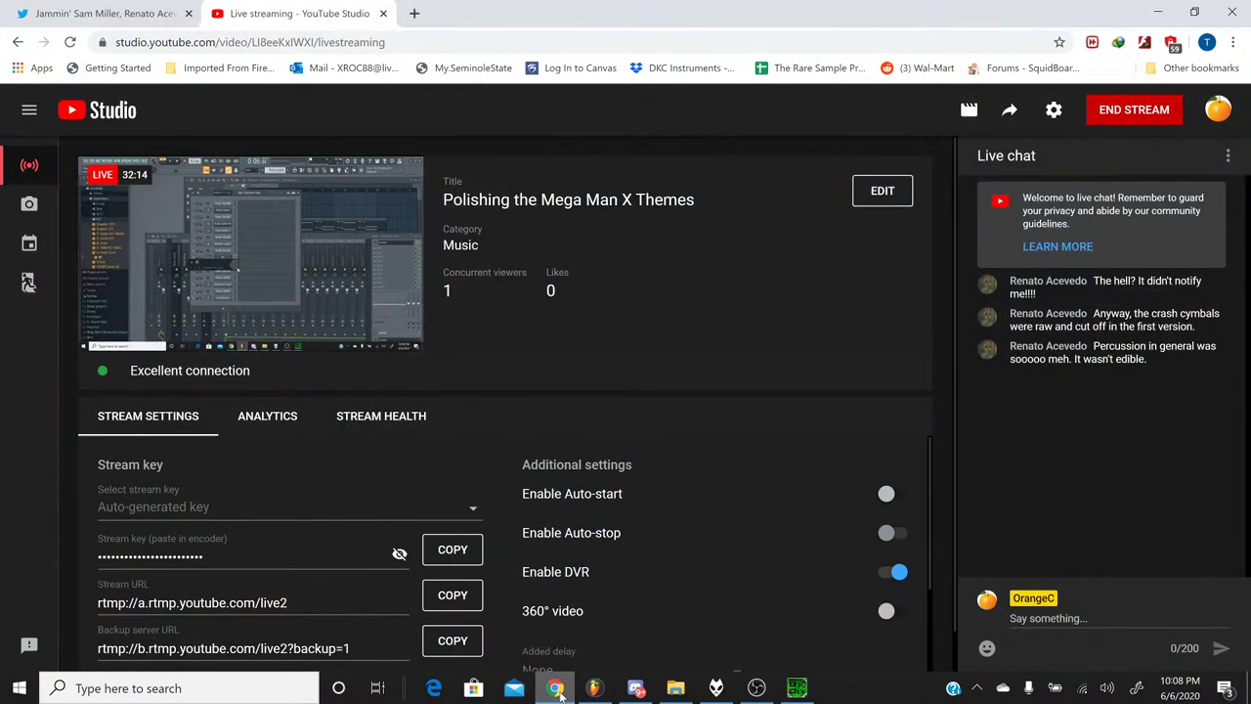
pyautogui.click(556, 689)
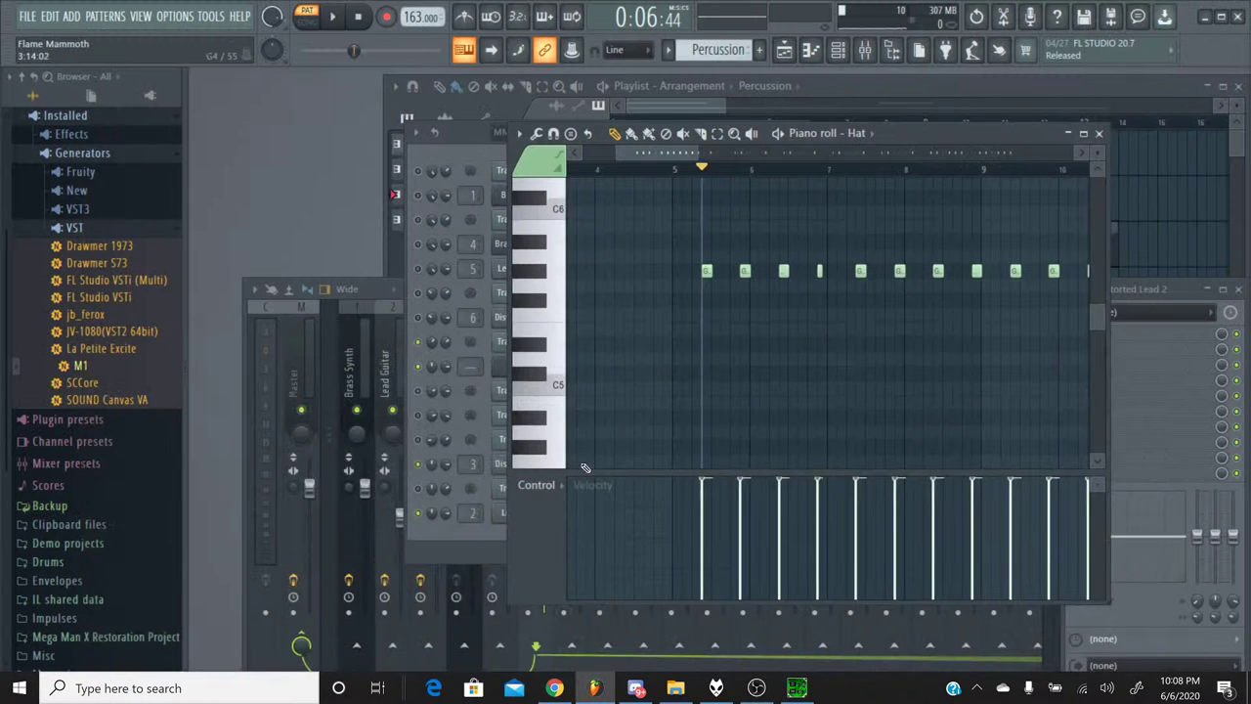
# Audition the Hat channel's drum sounds on the keys around G#5 and up through the octave to C7.
pyautogui.click(527, 242)
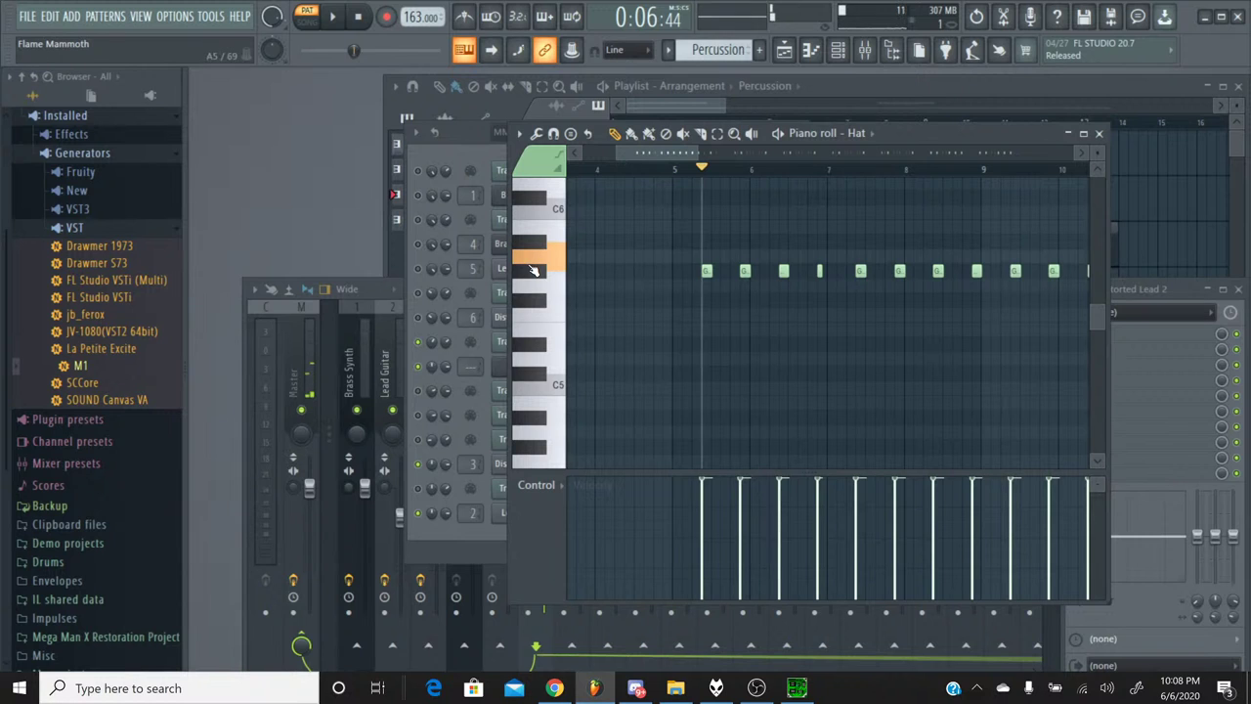
pyautogui.click(532, 301)
pyautogui.scroll(3, 533, 300)
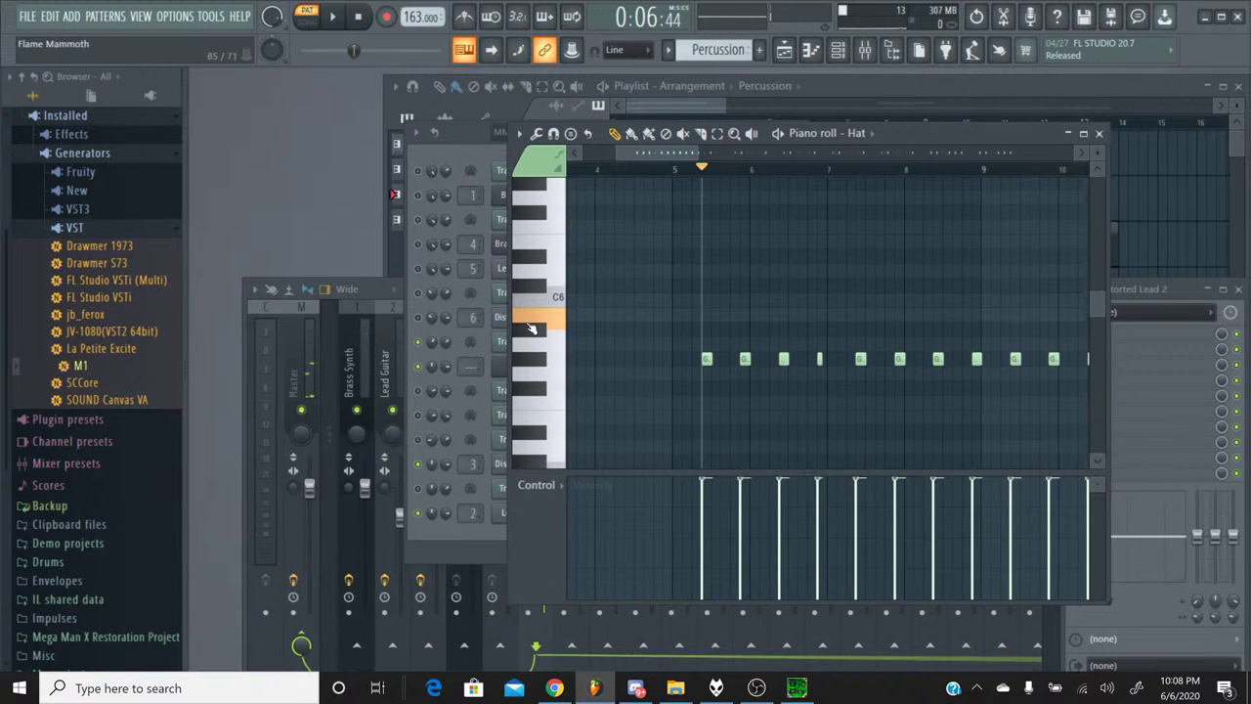
pyautogui.click(536, 278)
pyautogui.click(537, 244)
pyautogui.click(537, 223)
pyautogui.click(538, 223)
pyautogui.scroll(2, 539, 238)
pyautogui.scroll(1, 538, 238)
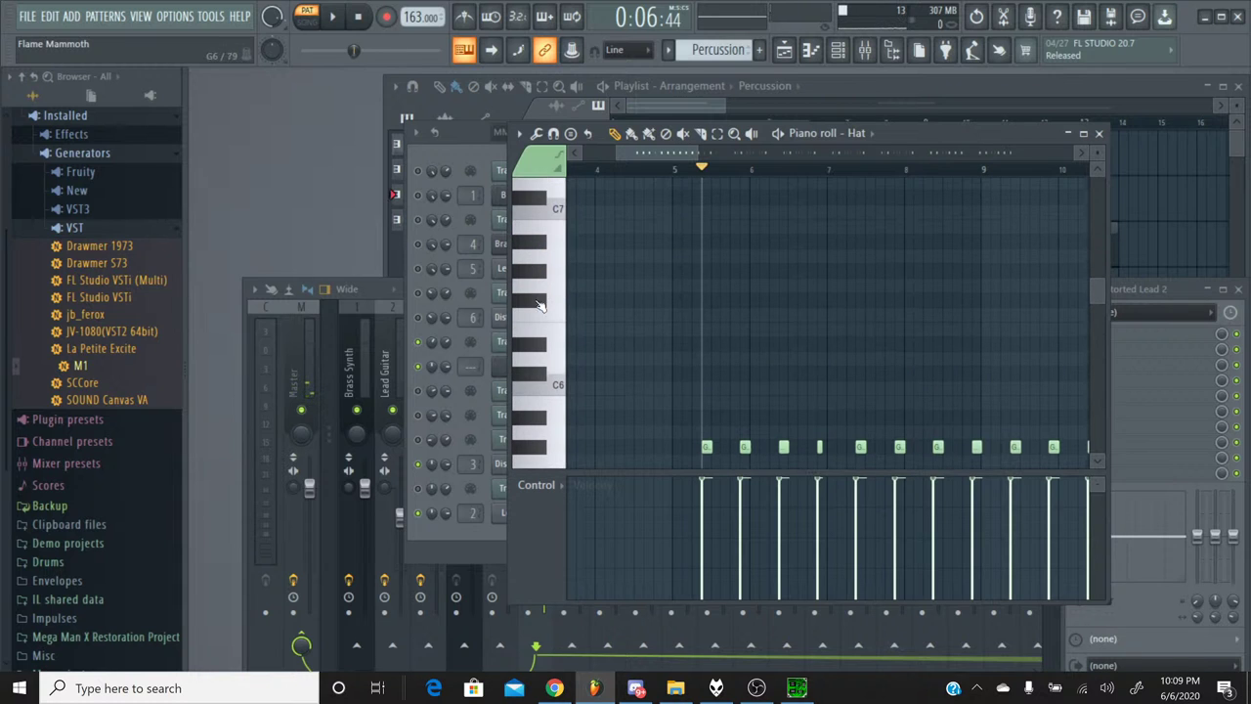
pyautogui.click(536, 318)
pyautogui.click(538, 288)
pyautogui.click(540, 272)
pyautogui.click(541, 258)
pyautogui.click(545, 244)
pyautogui.click(543, 276)
pyautogui.click(545, 244)
pyautogui.click(543, 217)
# Audition the Hat channel's drum sounds on the keys from G5 down to B4.
pyautogui.scroll(-3, 543, 217)
pyautogui.scroll(-3, 543, 217)
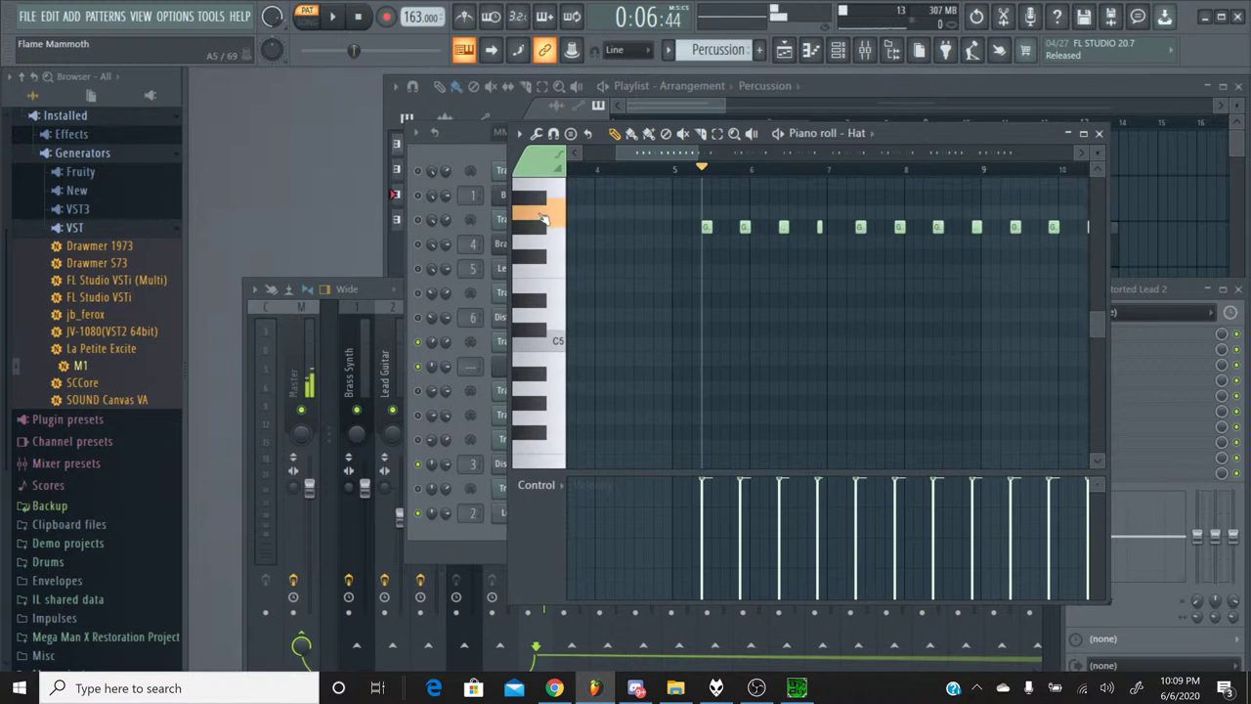
pyautogui.click(543, 245)
pyautogui.click(543, 260)
pyautogui.click(543, 277)
pyautogui.click(540, 295)
pyautogui.click(538, 313)
pyautogui.click(535, 332)
pyautogui.click(527, 362)
# Transpose all Hat notes down to B4 and deselect them.
pyautogui.hotkey('ctrl', 'a')
pyautogui.press('Down')
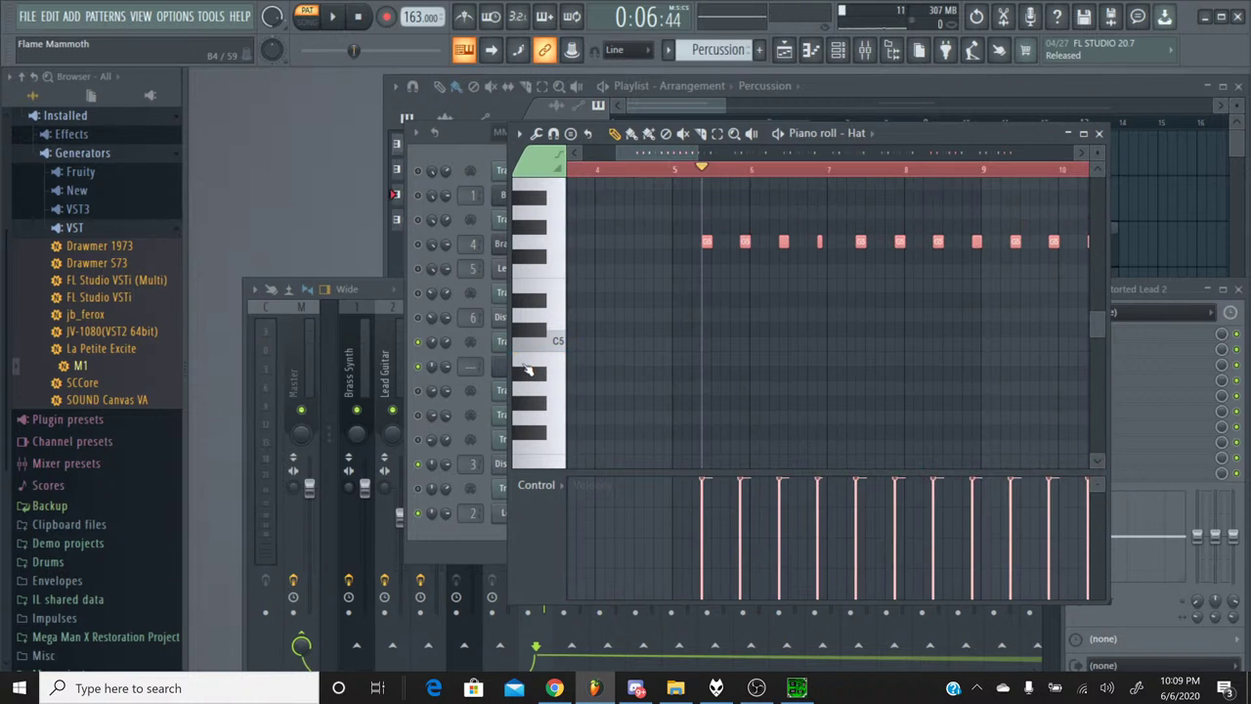
pyautogui.press('Down')
pyautogui.press('Down')
pyautogui.press('Down')
pyautogui.press('Down')
pyautogui.press('Down')
pyautogui.press('Down')
pyautogui.press('Down')
pyautogui.press('Down')
pyautogui.hotkey('ctrl', 'd')
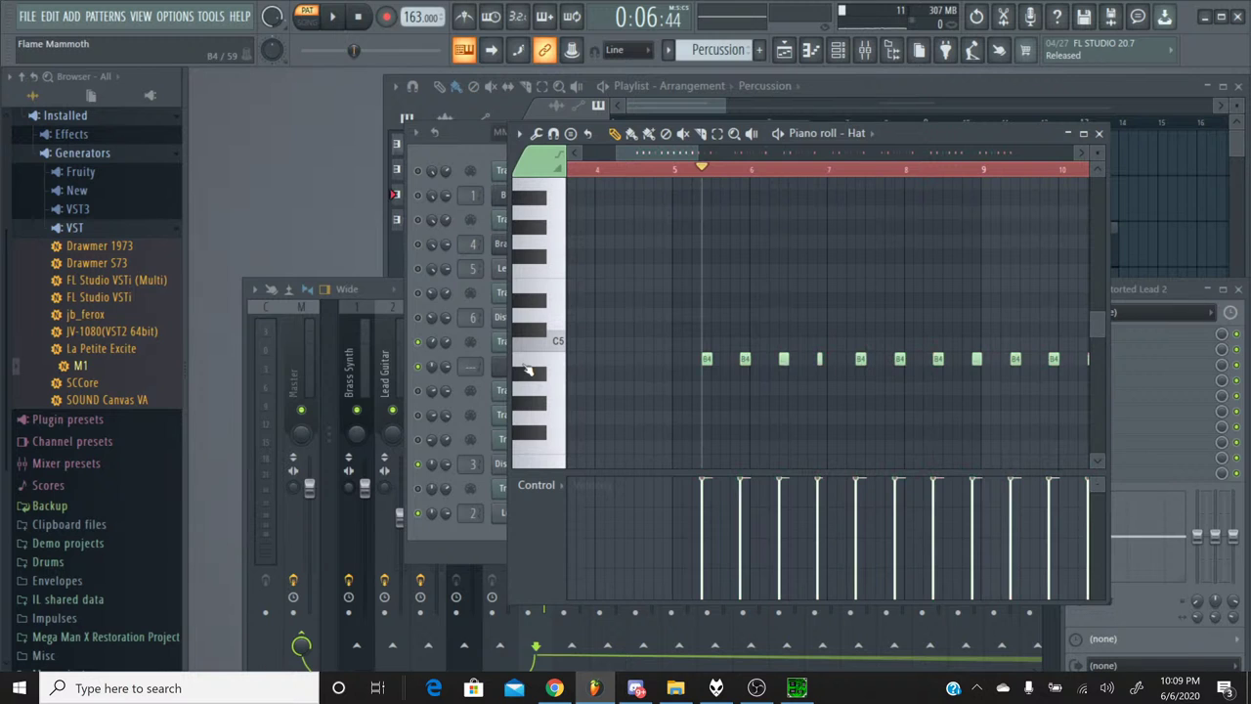
# Move the playback position to about 0:07:79, listen to the Percussion pattern from there and stop it.
pyautogui.click(357, 18)
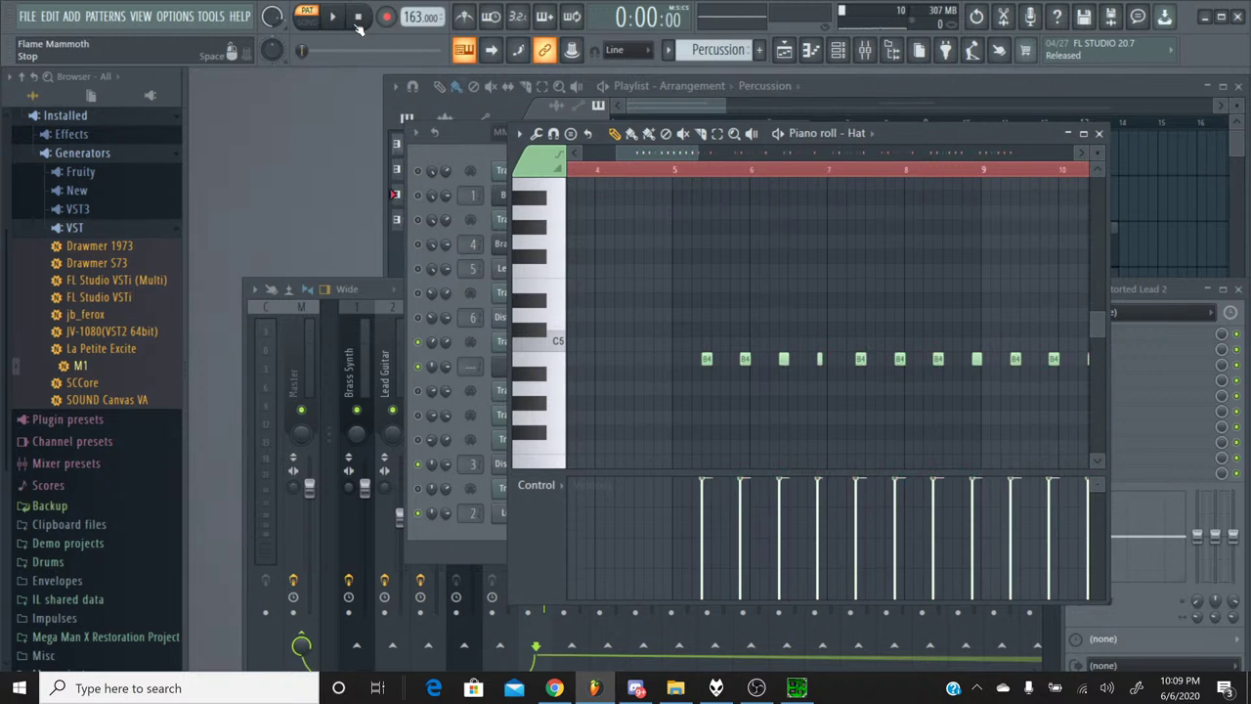
pyautogui.moveTo(301, 51); pyautogui.dragTo(323, 51)
pyautogui.click(332, 17)
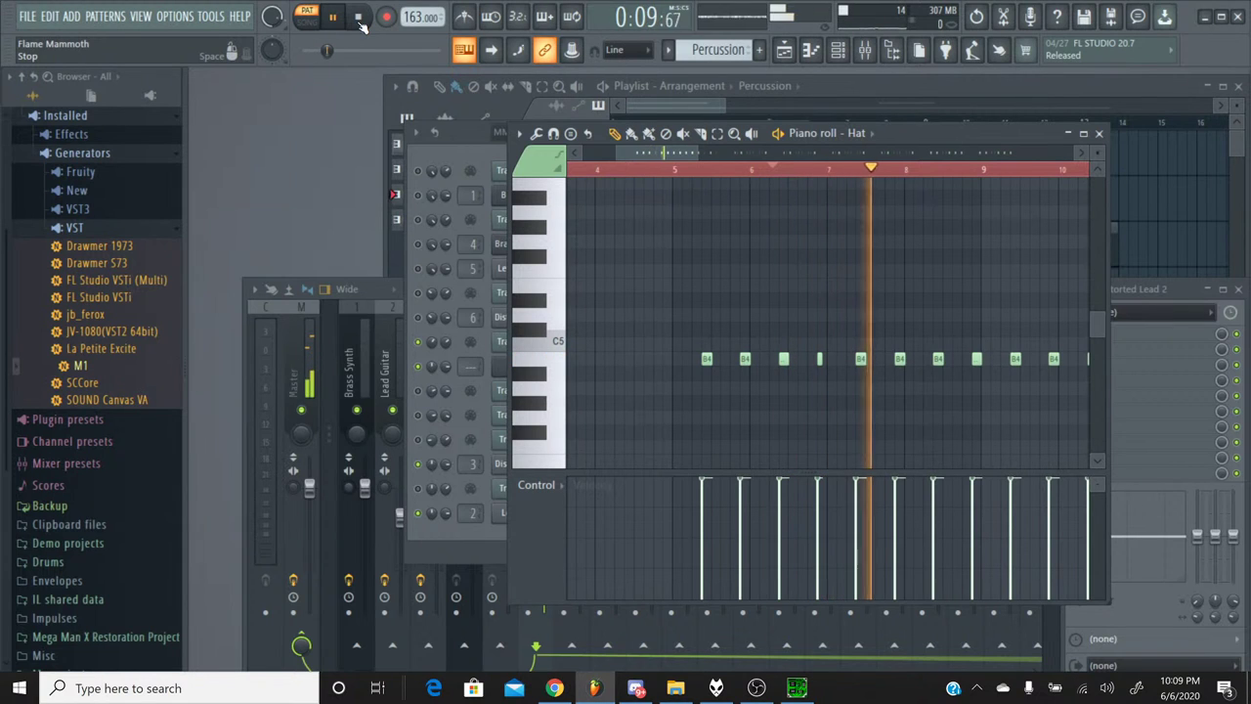
pyautogui.click(359, 18)
# Switch to SPCTool to listen to 12 Flame Mammoth.spc for comparison, then return to FL Studio.
pyautogui.hotkey('alt', 'Tab')
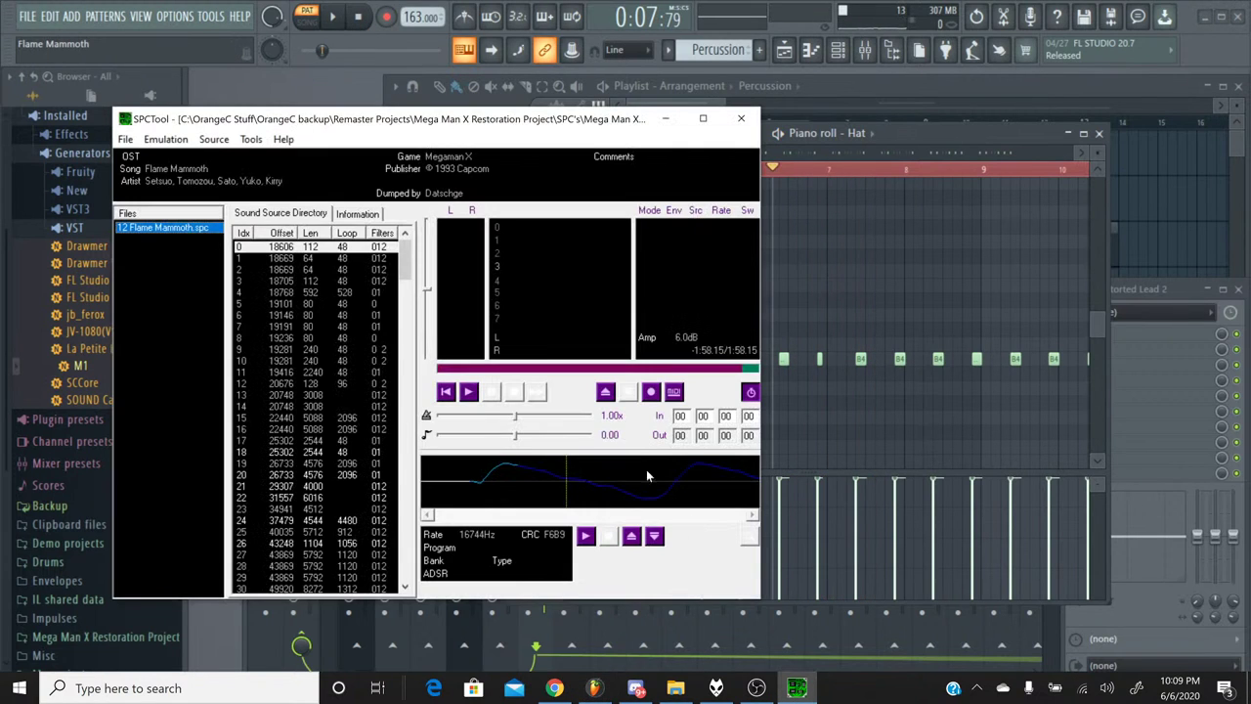
pyautogui.click(469, 393)
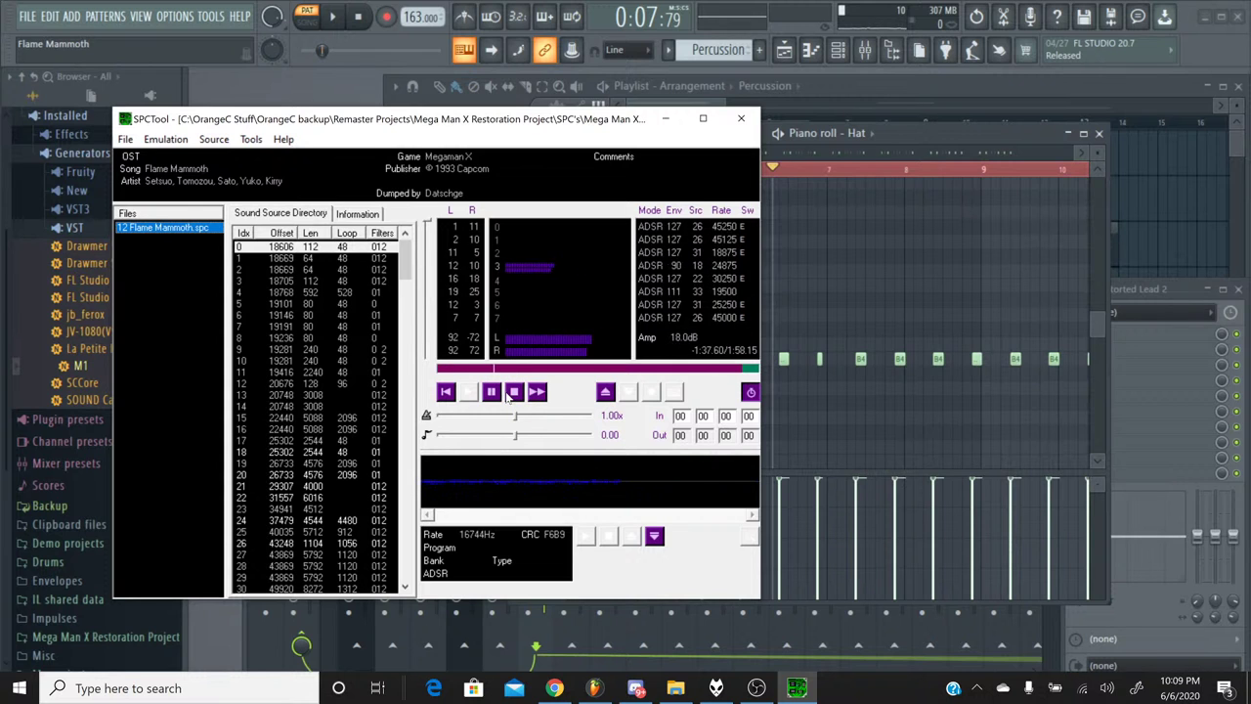
pyautogui.click(513, 392)
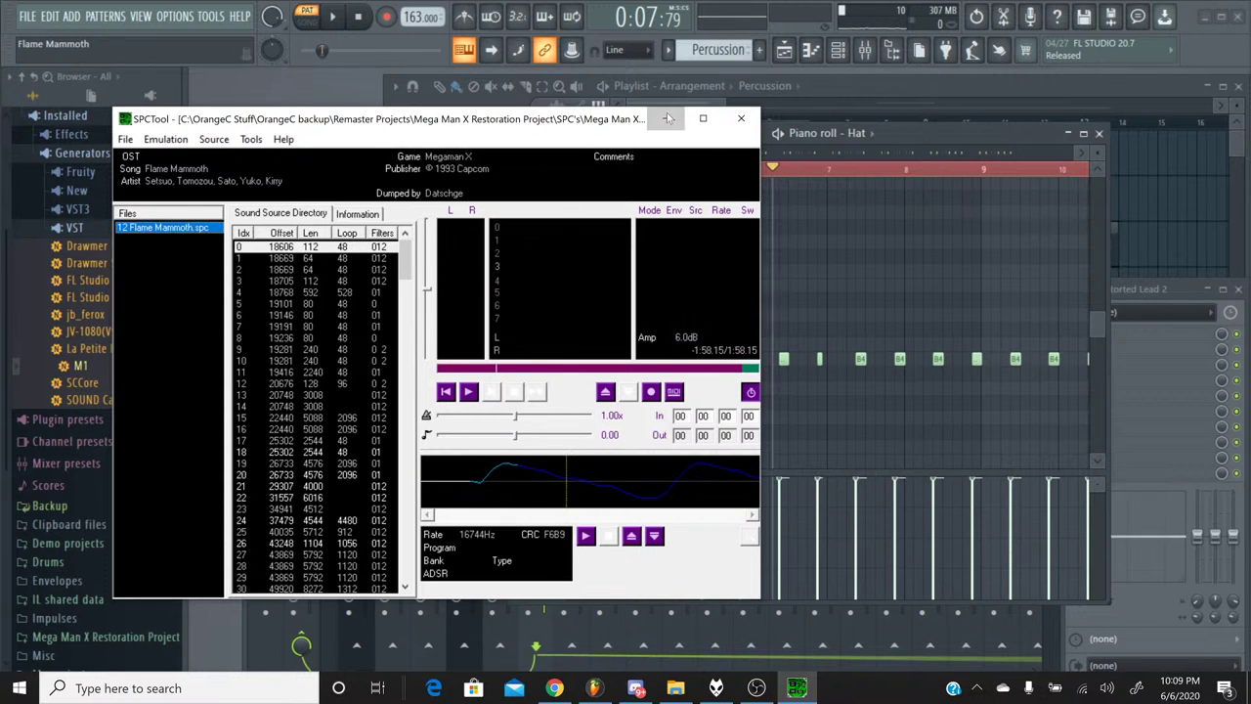
pyautogui.click(668, 118)
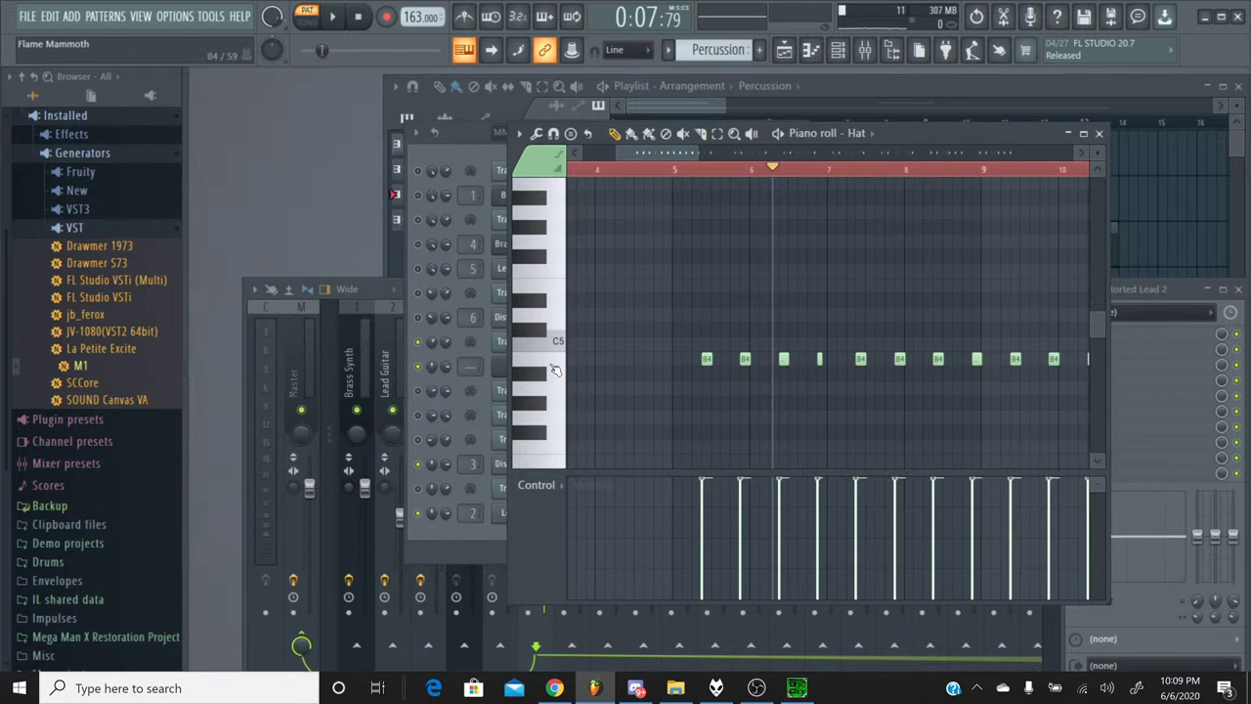
# Audition the Hat channel's drum sounds on the keys from B4 down to E4.
pyautogui.moveTo(554, 369); pyautogui.dragTo(531, 410)
pyautogui.scroll(-3, 533, 391)
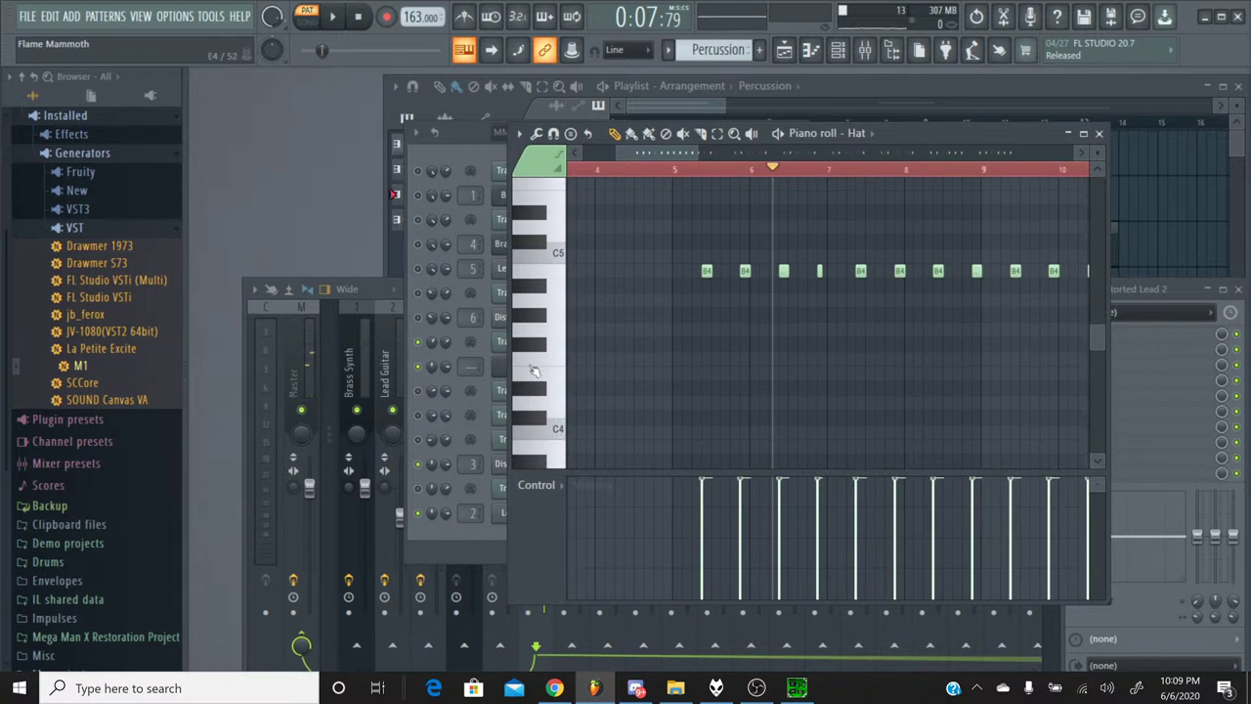
pyautogui.click(534, 345)
pyautogui.click(534, 345)
pyautogui.click(535, 379)
# Transpose all Hat notes down to E4 and play the pattern back briefly.
pyautogui.hotkey('ctrl', 'a')
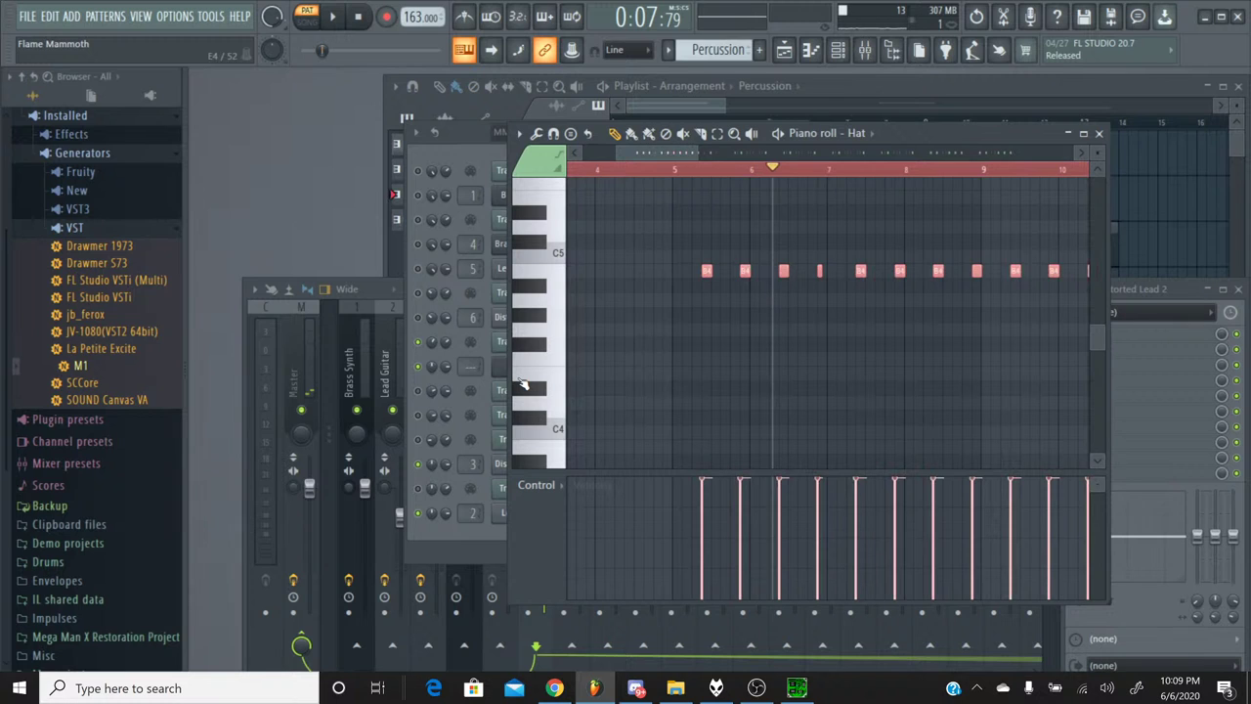
pyautogui.press('Down')
pyautogui.press('Down')
pyautogui.press('Down')
pyautogui.press('Down')
pyautogui.press('Down')
pyautogui.press('Down')
pyautogui.press('Down')
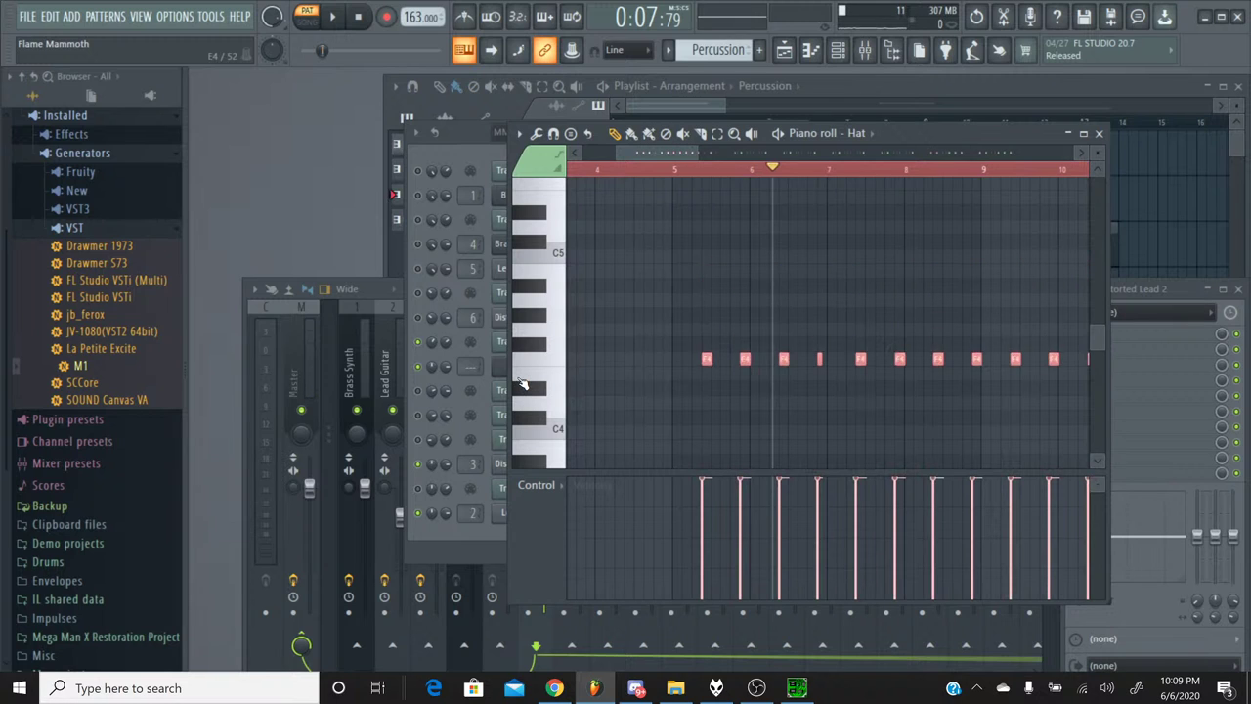
pyautogui.click(332, 17)
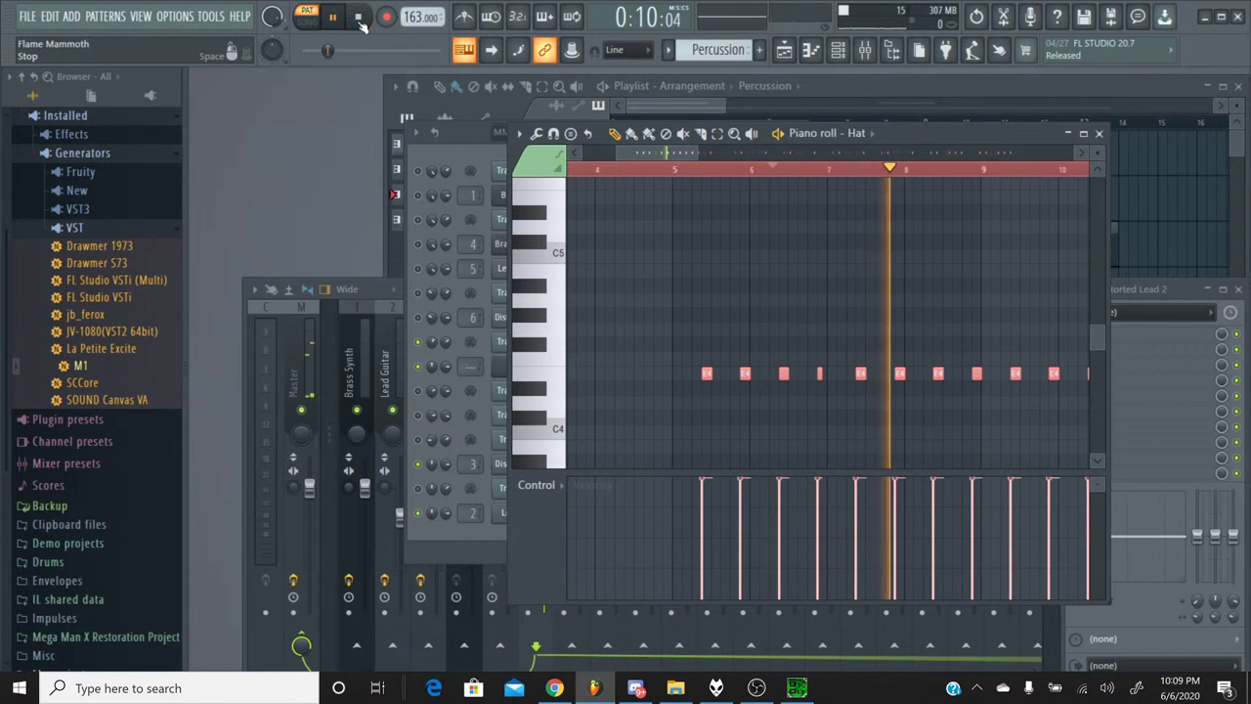
pyautogui.click(359, 18)
# Audition the Hat channel's drum sounds on the lower keys D#4 and A#3.
pyautogui.scroll(-3, 535, 240)
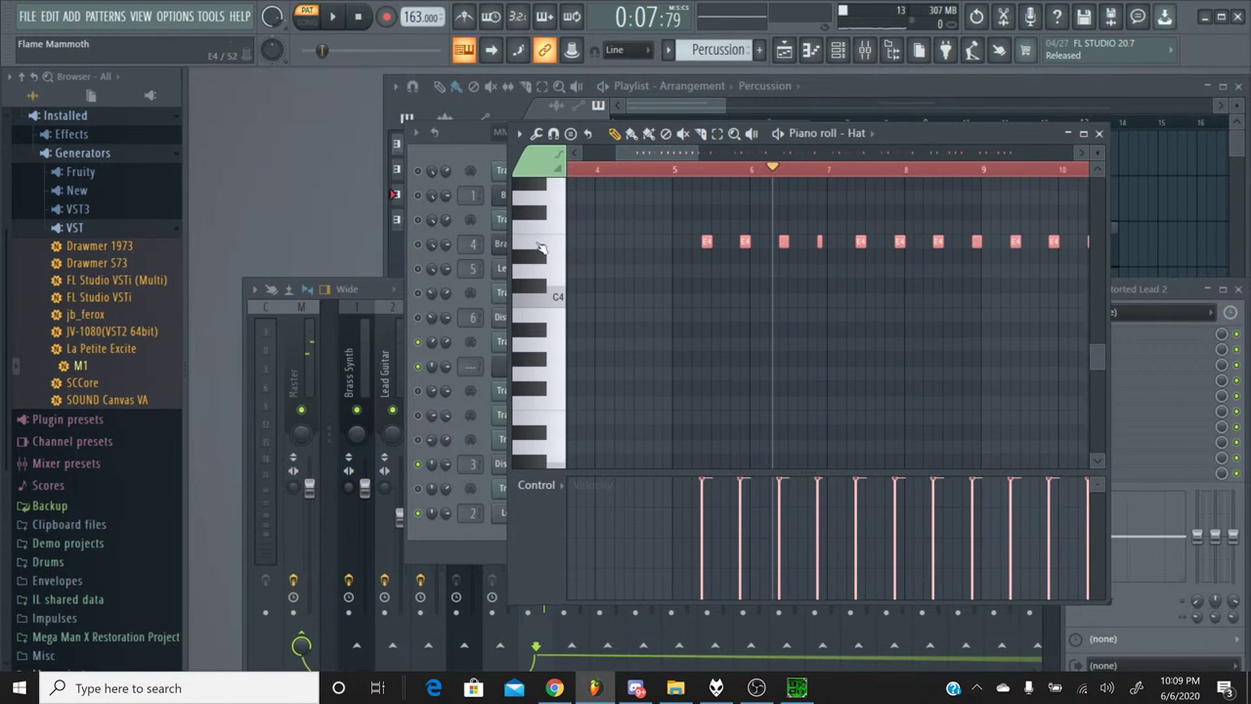
pyautogui.click(530, 259)
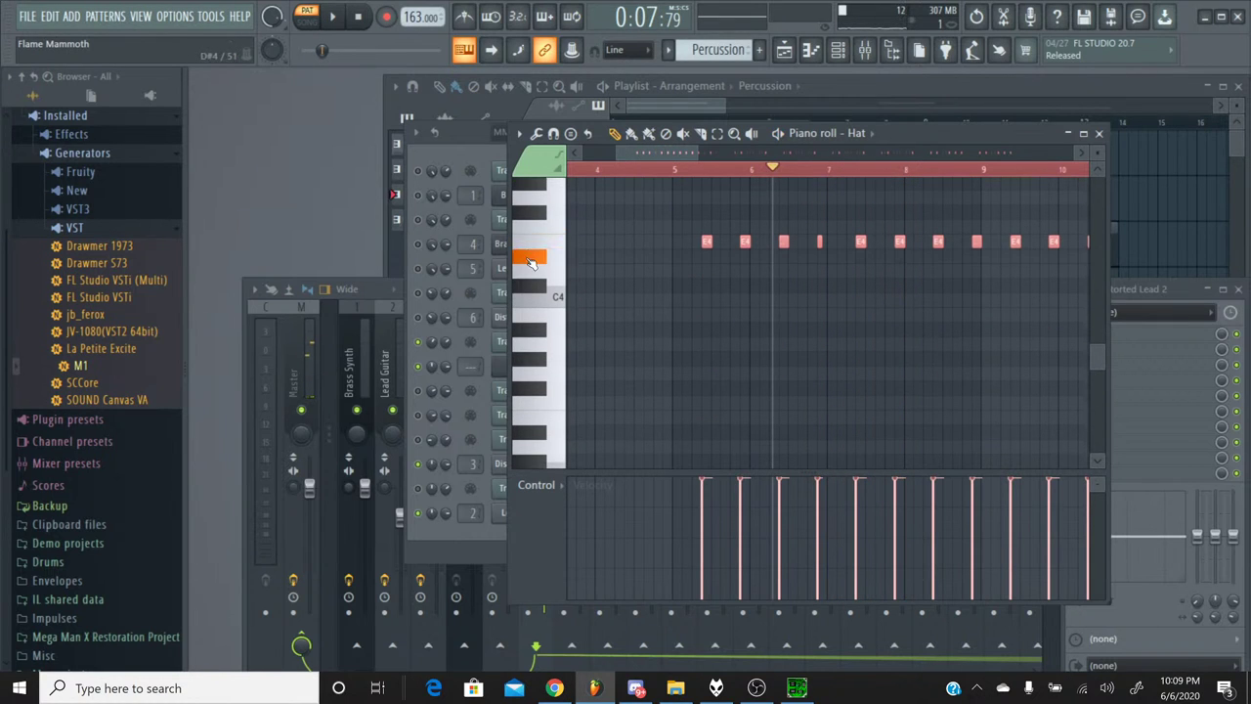
pyautogui.click(528, 333)
pyautogui.click(528, 332)
pyautogui.click(527, 339)
# Transpose all Hat notes down to A#3, play the Percussion pattern briefly and close the piano roll.
pyautogui.hotkey('shift', 'Down')
pyautogui.hotkey('shift', 'Down')
pyautogui.hotkey('shift', 'Down')
pyautogui.hotkey('shift', 'Down')
pyautogui.hotkey('shift', 'Down')
pyautogui.hotkey('shift', 'Down')
pyautogui.hotkey('shift', 'Down')
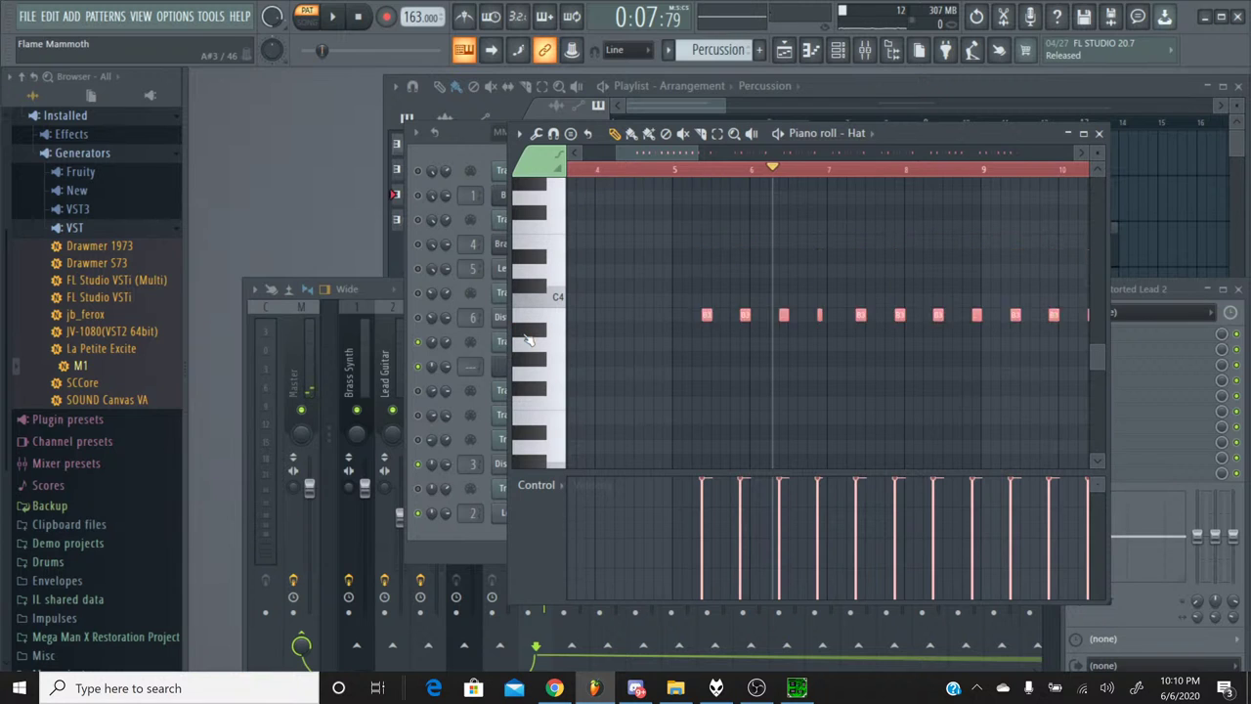
pyautogui.click(332, 16)
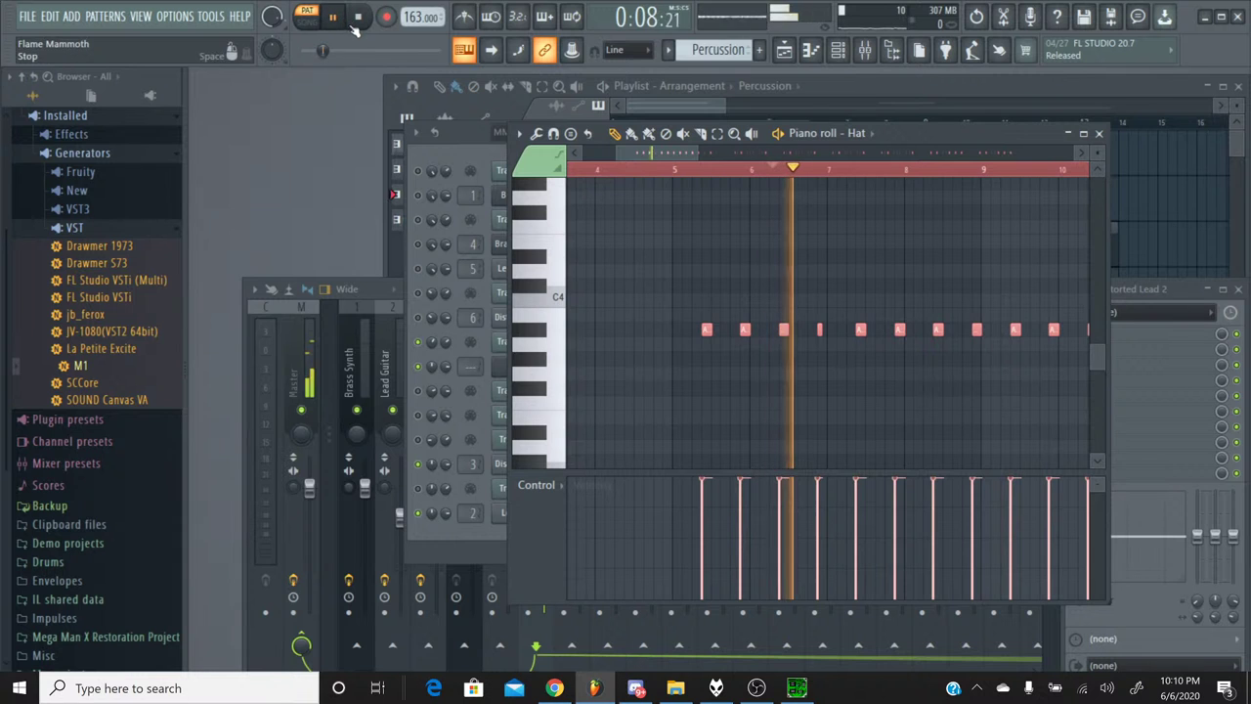
pyautogui.click(359, 24)
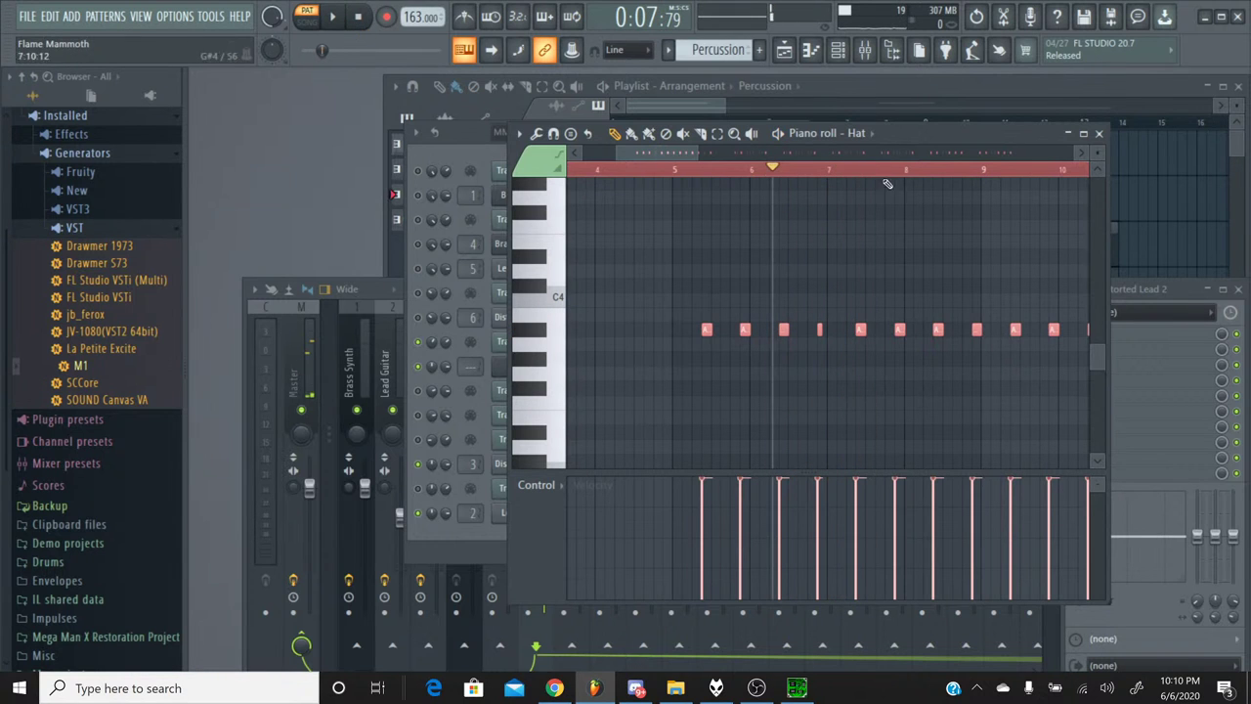
pyautogui.click(1098, 133)
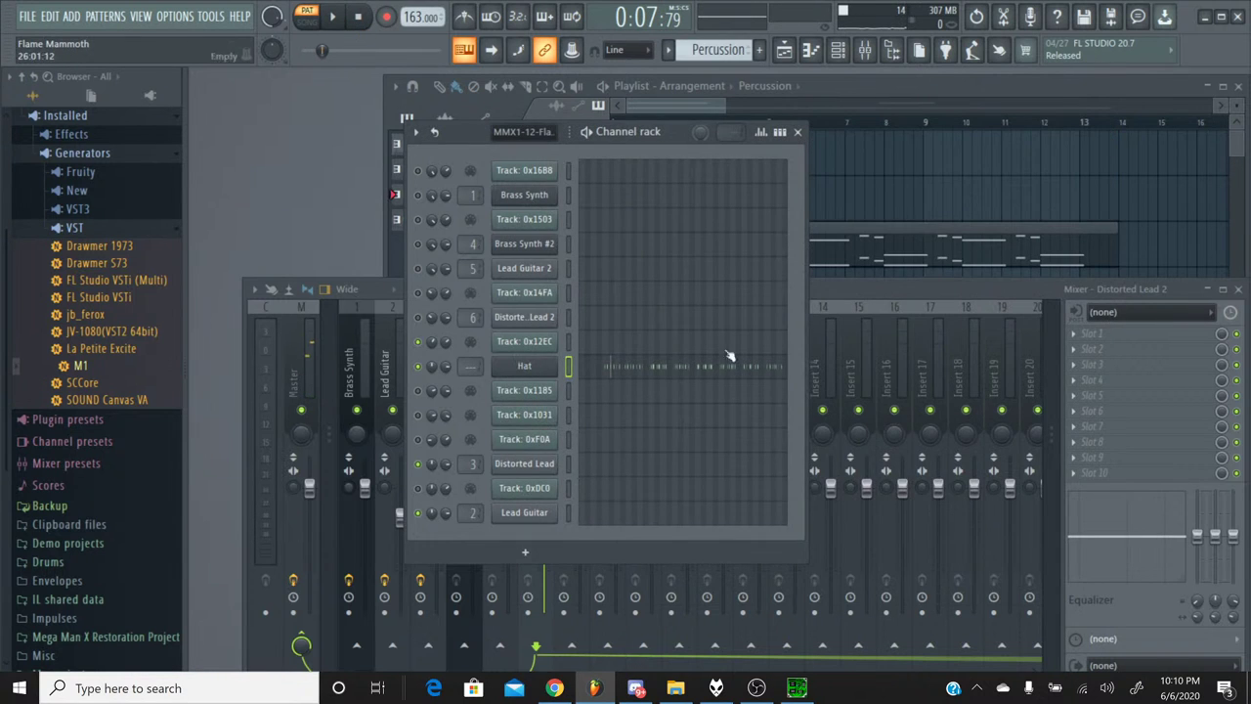
# Shorten the decay point of the Hat's M1 VDA envelope slightly and play the pattern to check it.
pyautogui.click(542, 366)
pyautogui.moveTo(794, 555); pyautogui.dragTo(791, 556)
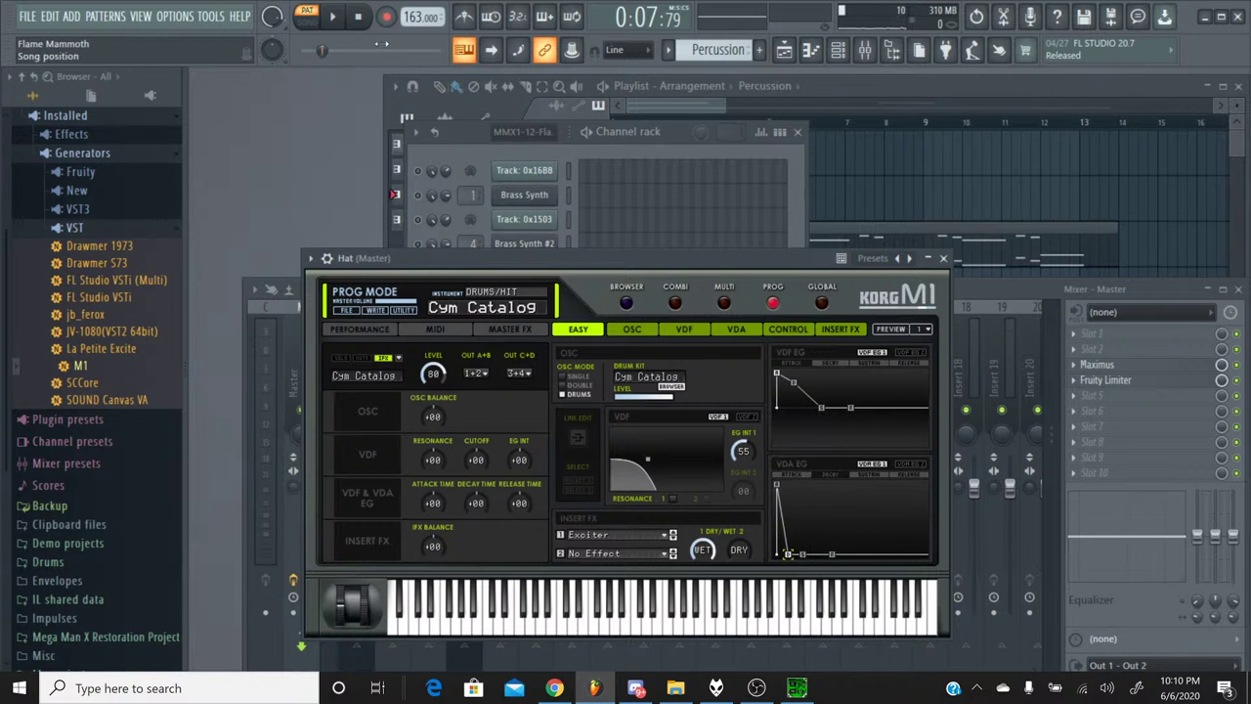
pyautogui.click(335, 20)
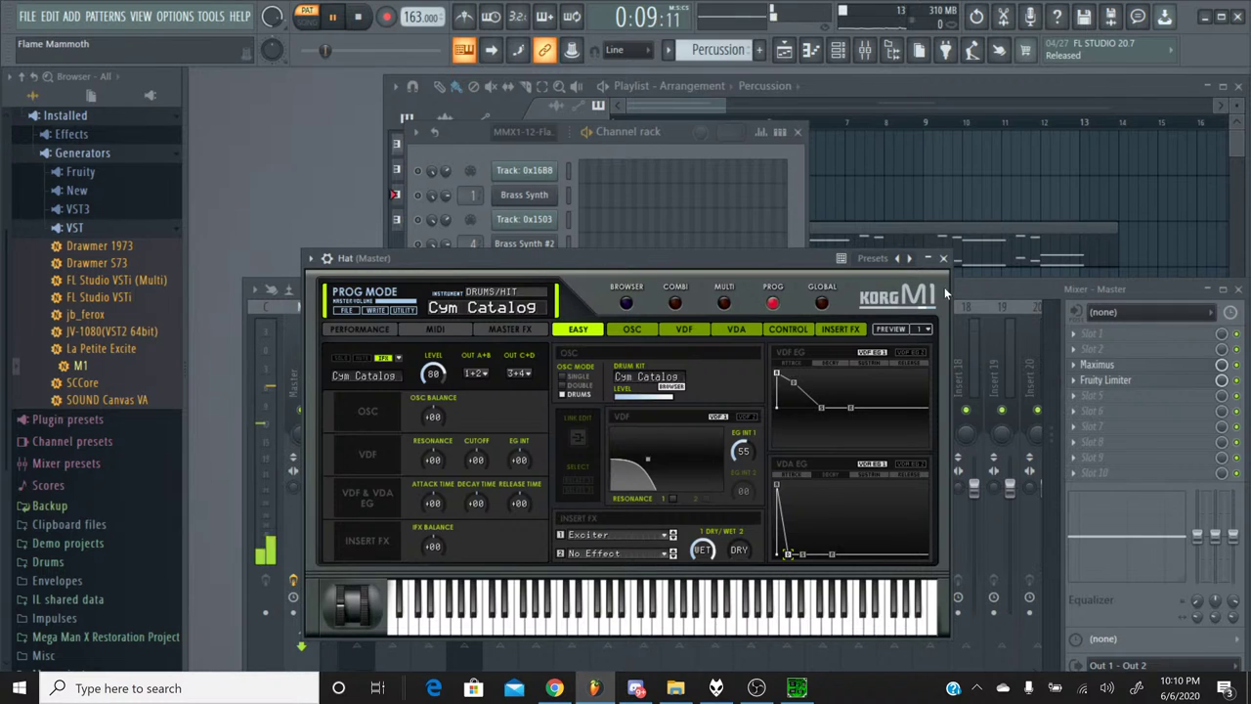
pyautogui.click(943, 258)
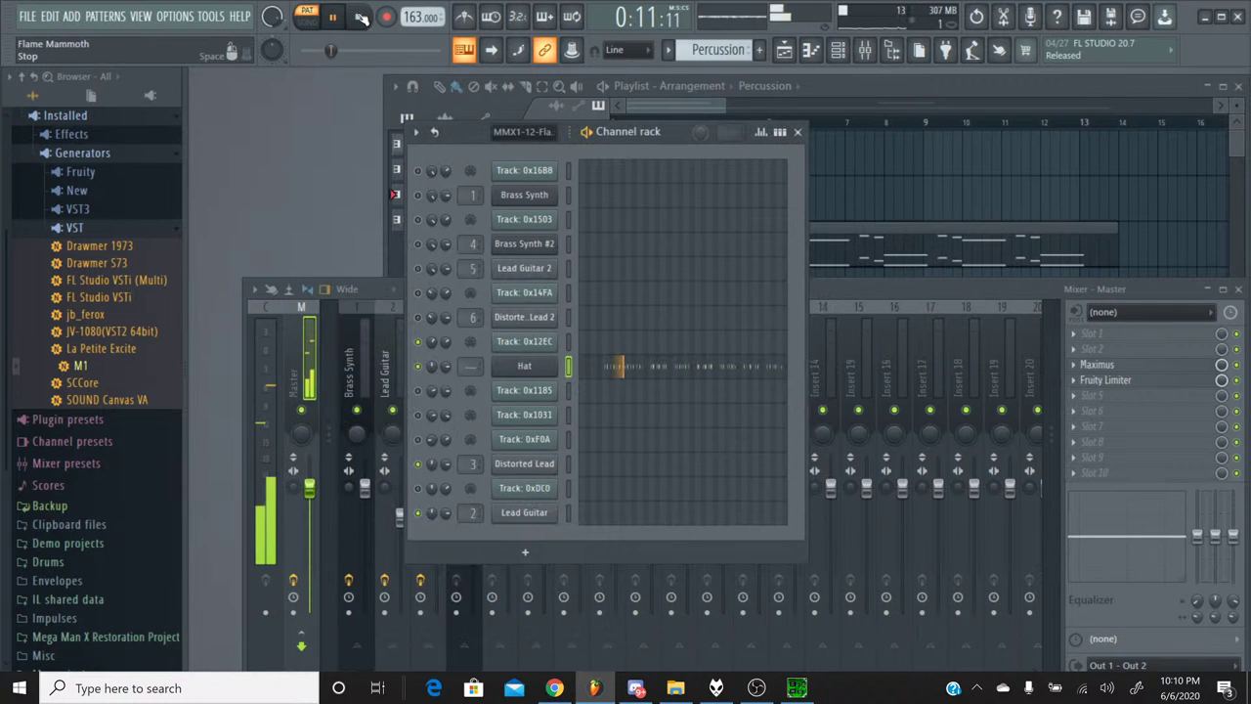
pyautogui.press('space')
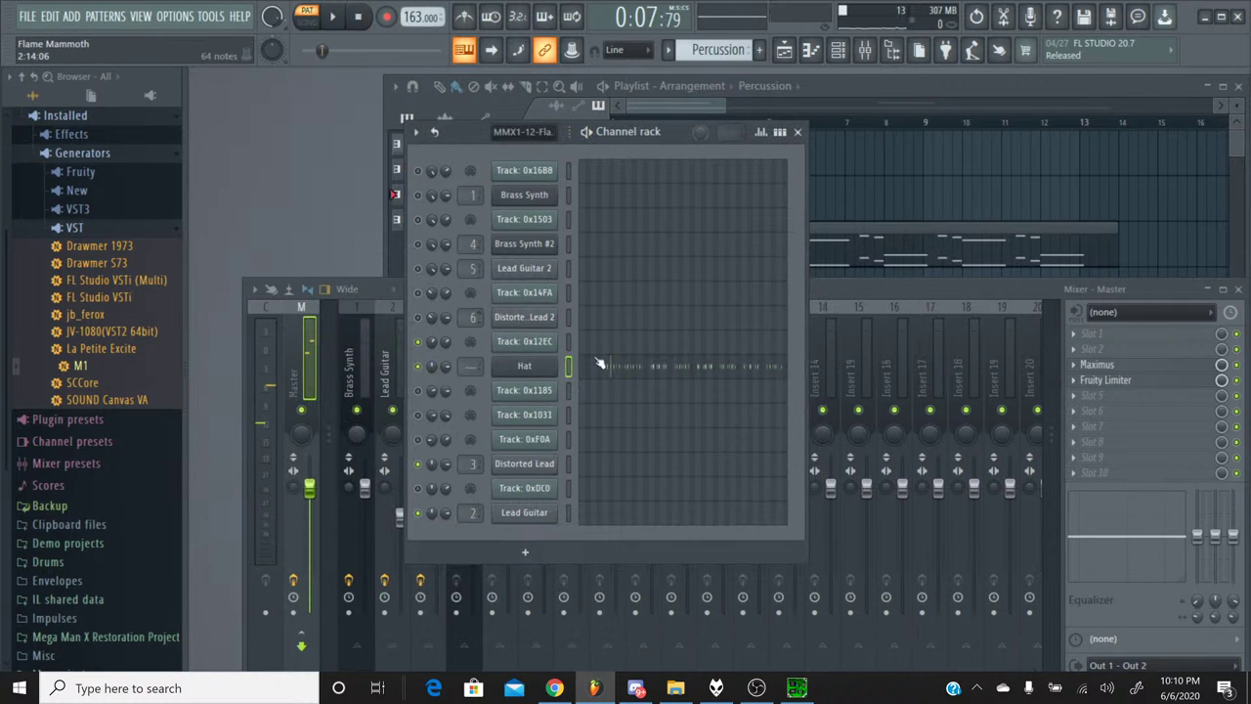
# Route the Hat channel to mixer insert 7 and return to the channel rack.
pyautogui.click(826, 296)
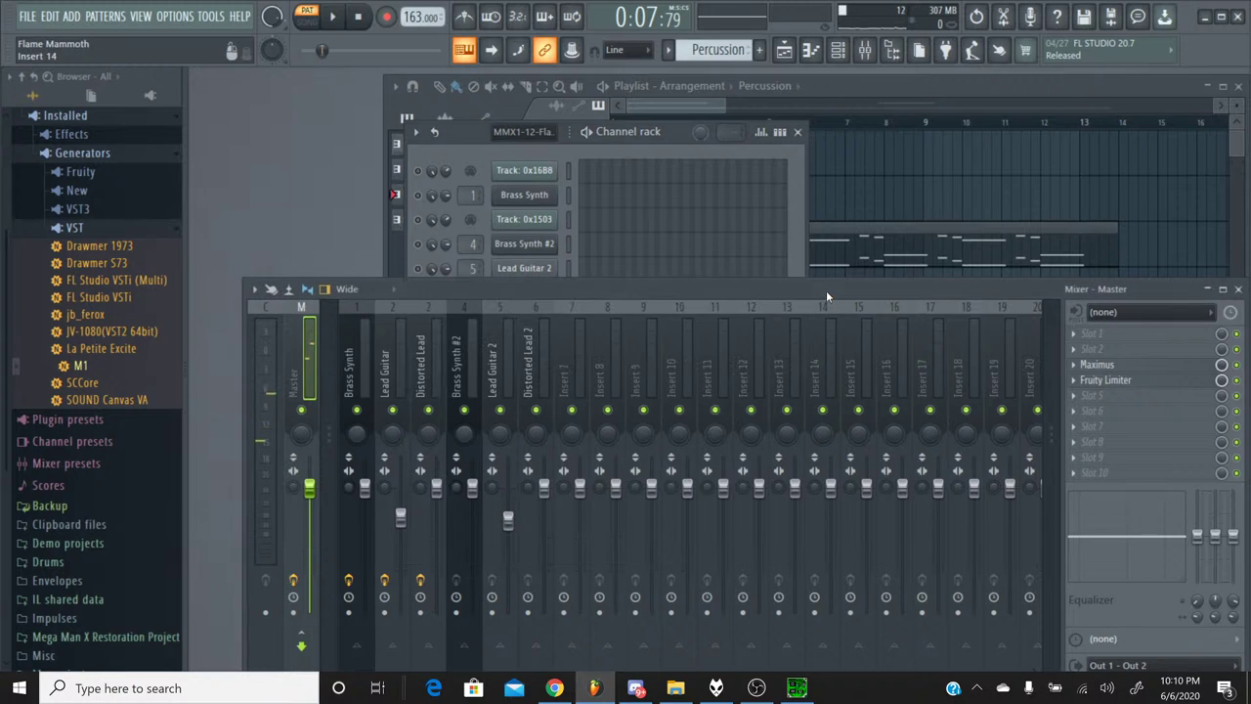
pyautogui.click(560, 312)
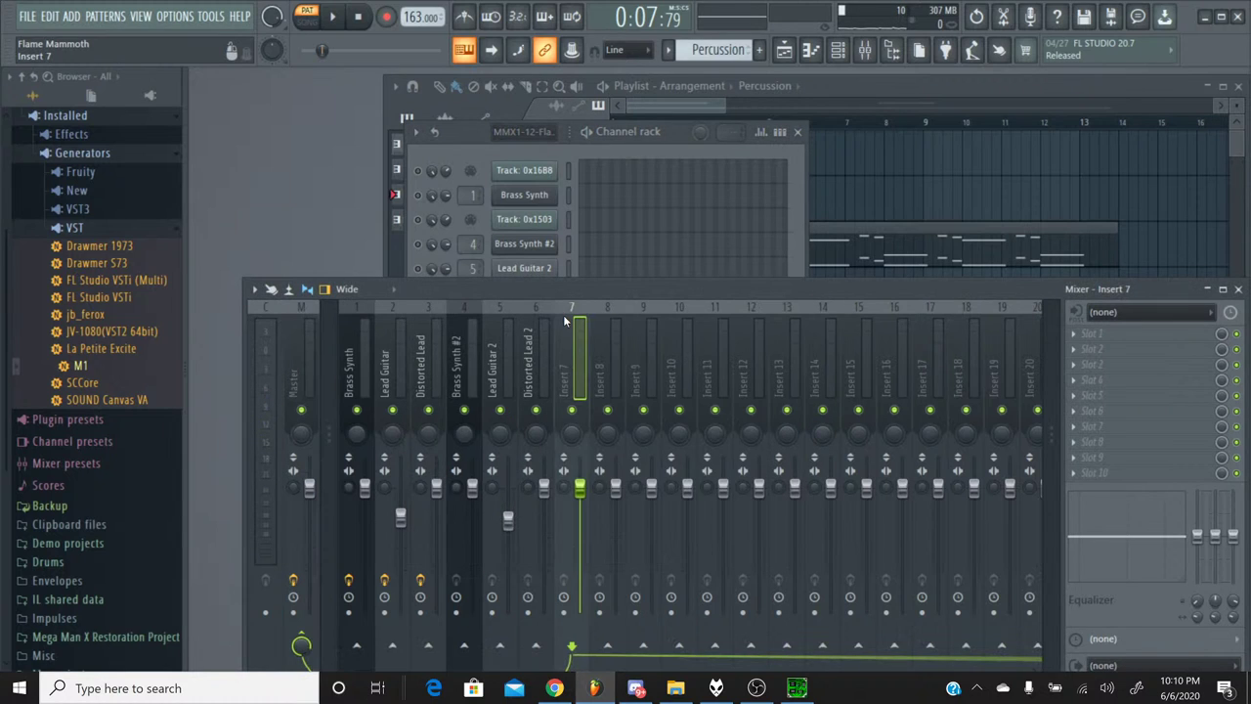
pyautogui.hotkey('ctrl', 'l')
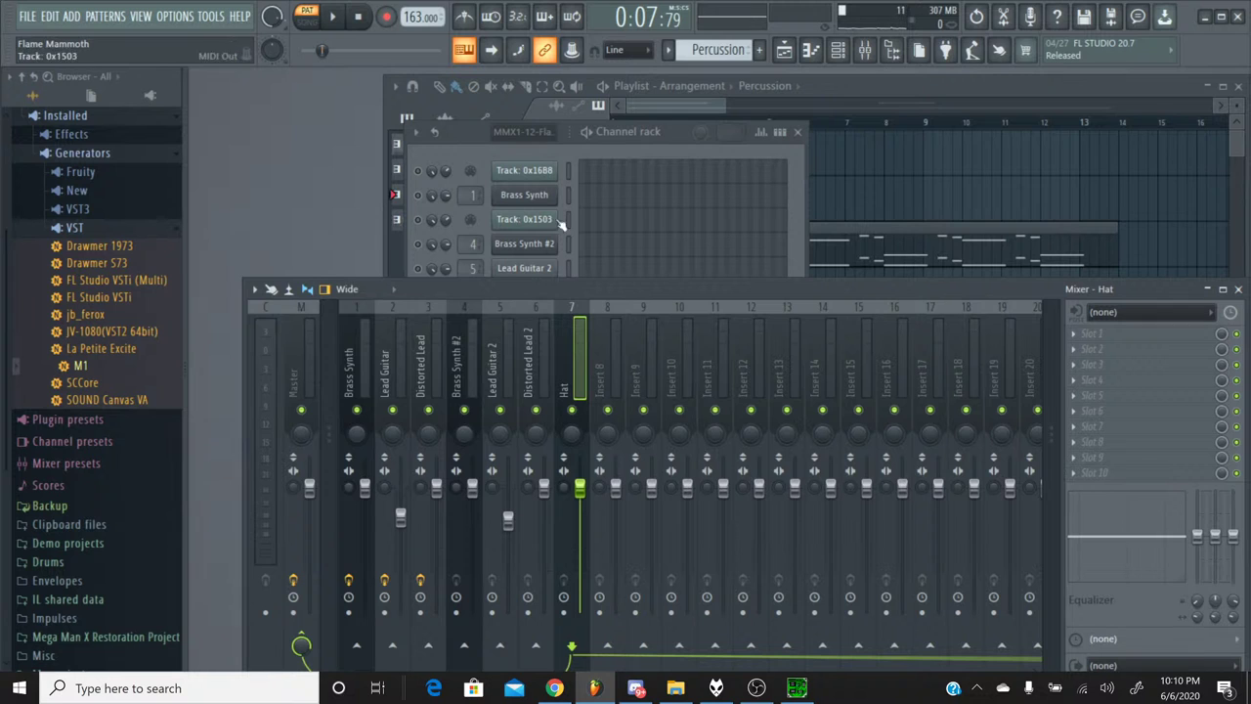
pyautogui.click(481, 156)
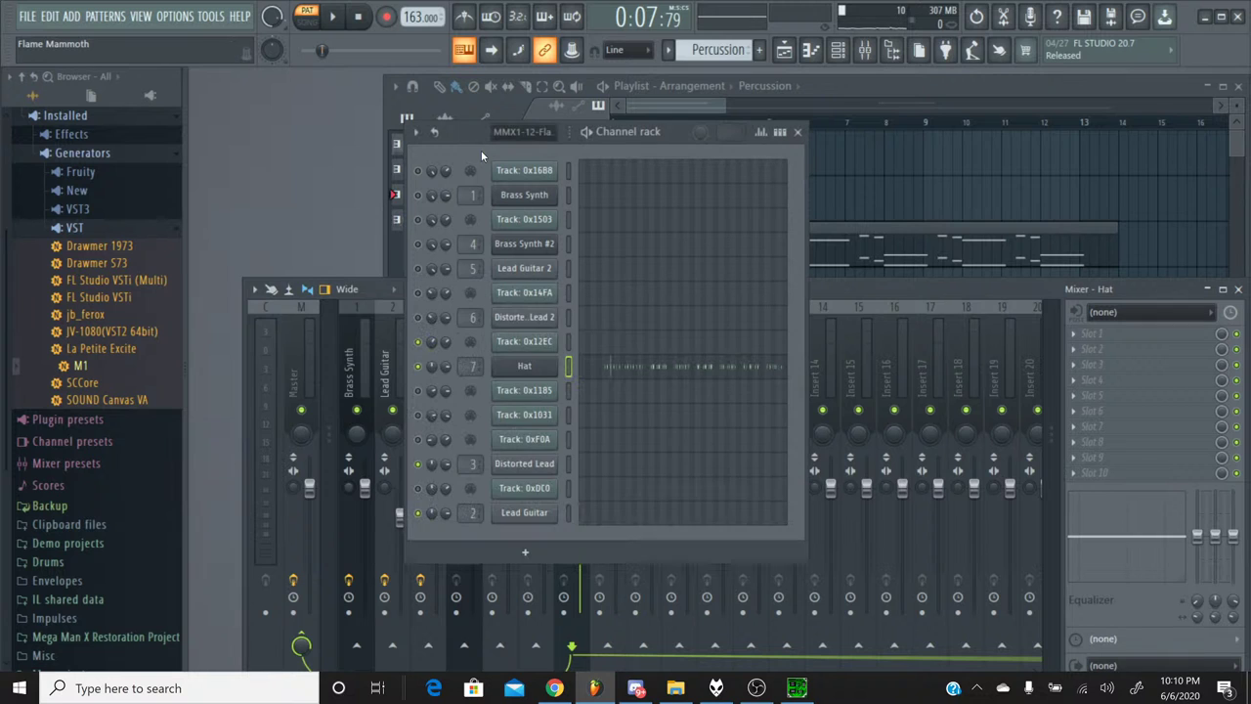
# Switch to the MMX1-12-Flame Mammoth pattern and copy the panning value of Track: 0x12EC (61%) onto the Hat channel.
pyautogui.click(762, 52)
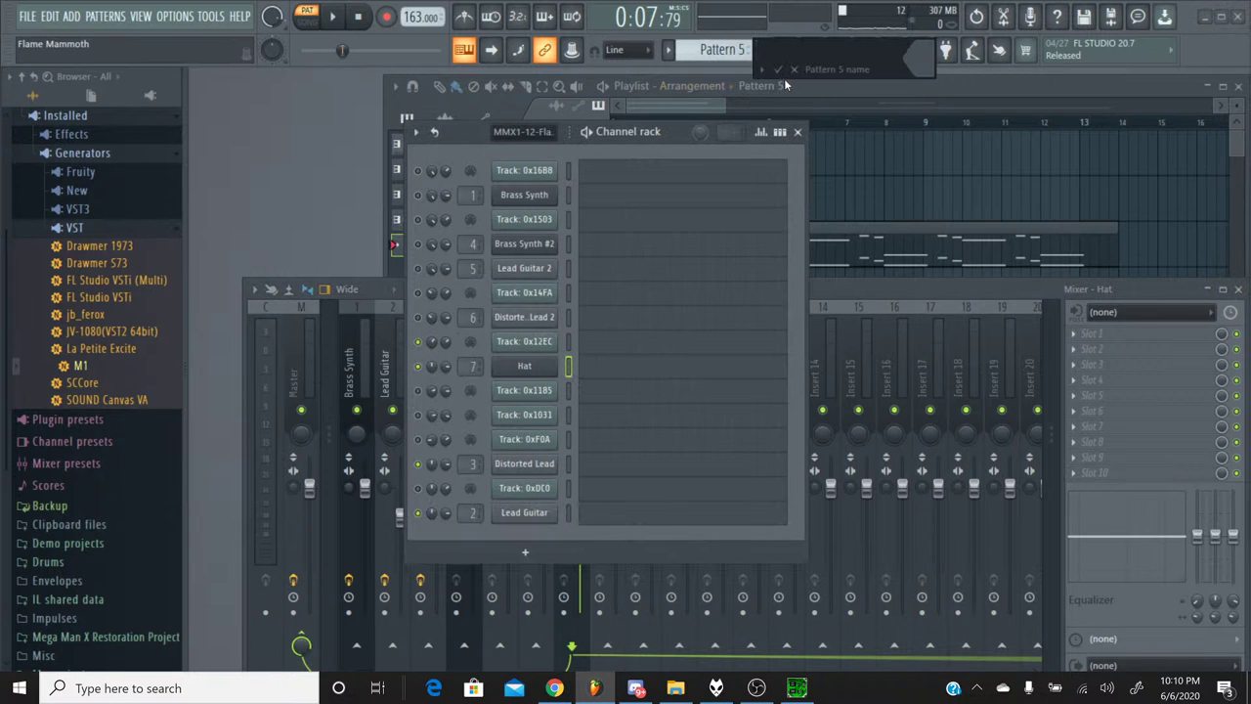
pyautogui.click(787, 71)
pyautogui.click(668, 49)
pyautogui.click(672, 70)
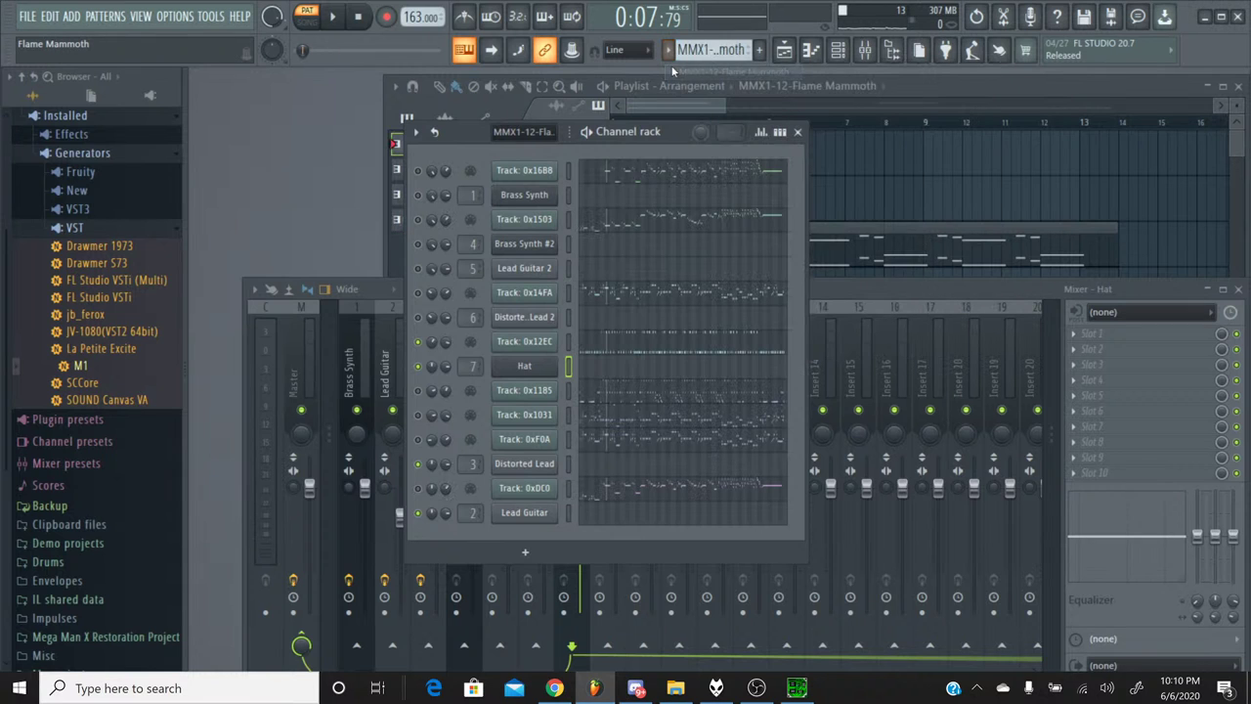
pyautogui.rightClick(437, 348)
pyautogui.click(469, 525)
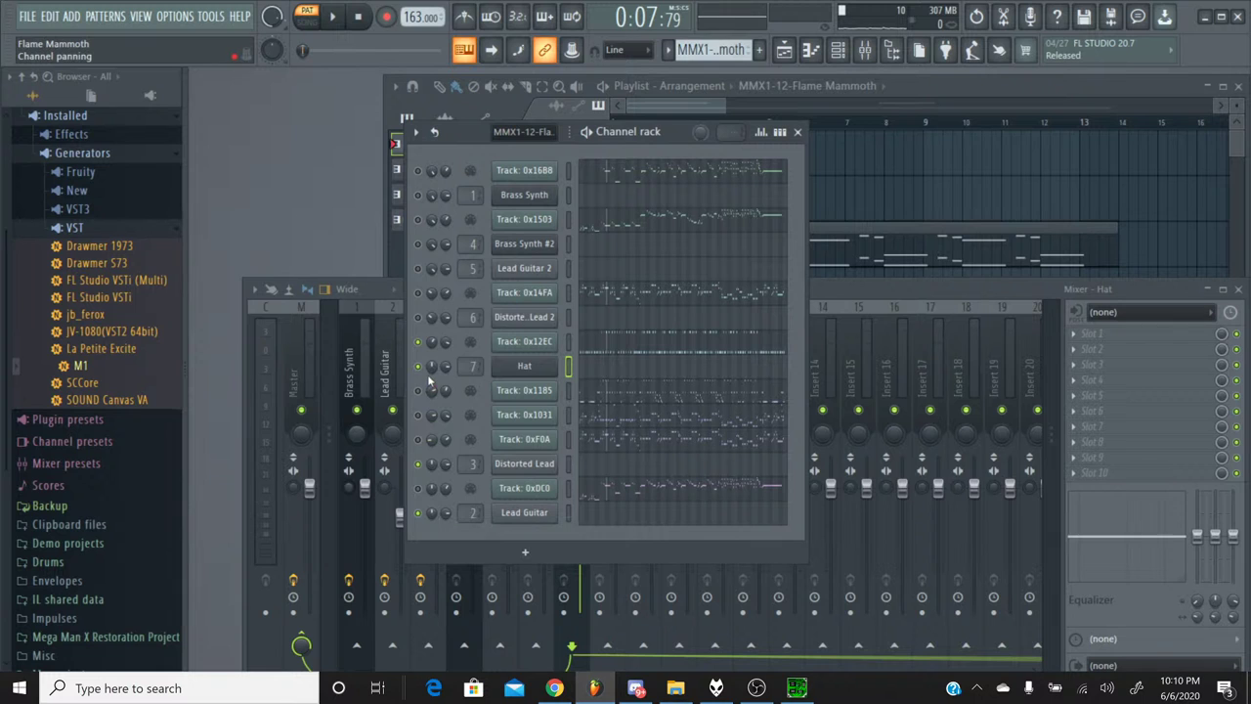
pyautogui.rightClick(430, 370)
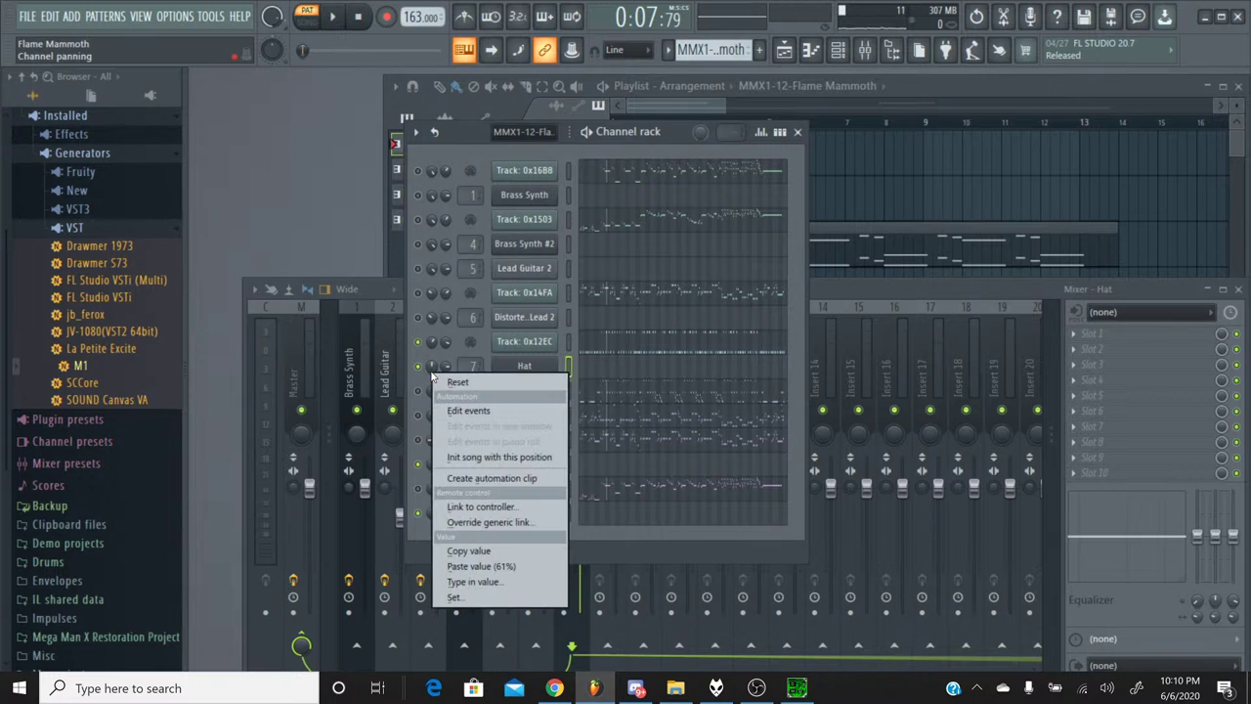
pyautogui.click(482, 567)
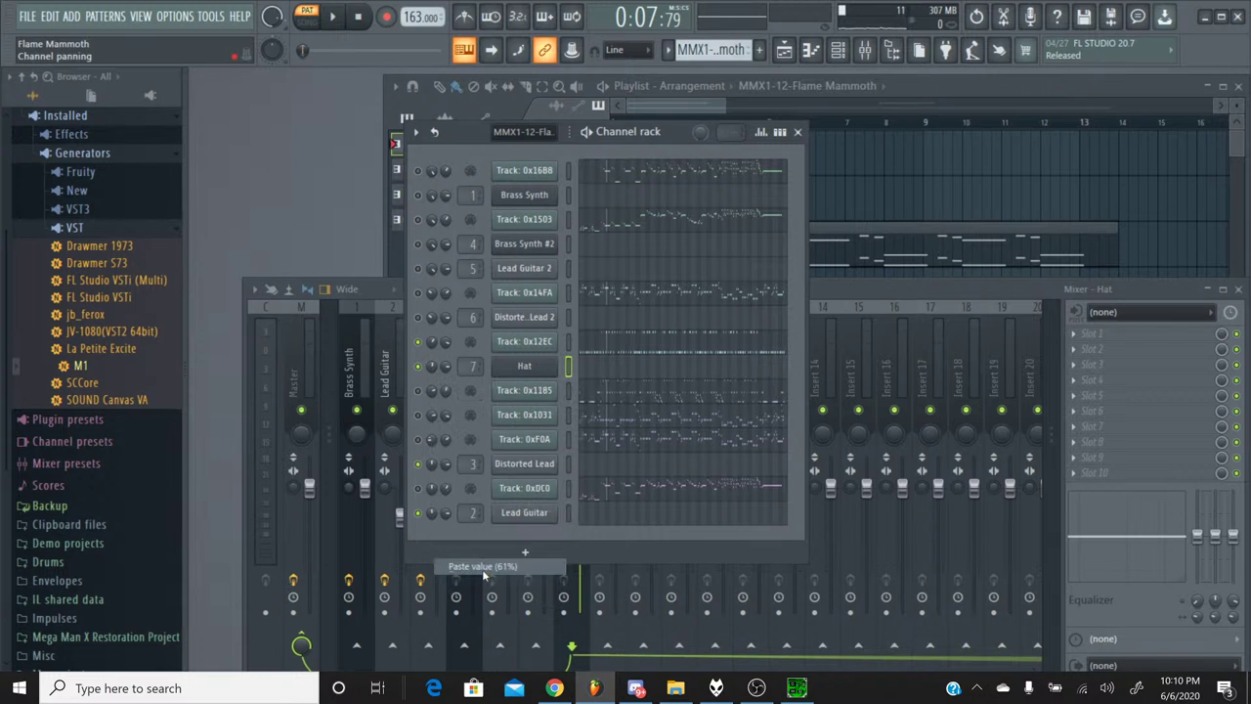
# Copy all C5 notes from the piano roll of Track: 0x12EC and switch back to the Percussion pattern.
pyautogui.click(615, 346)
pyautogui.scroll(8, 645, 340)
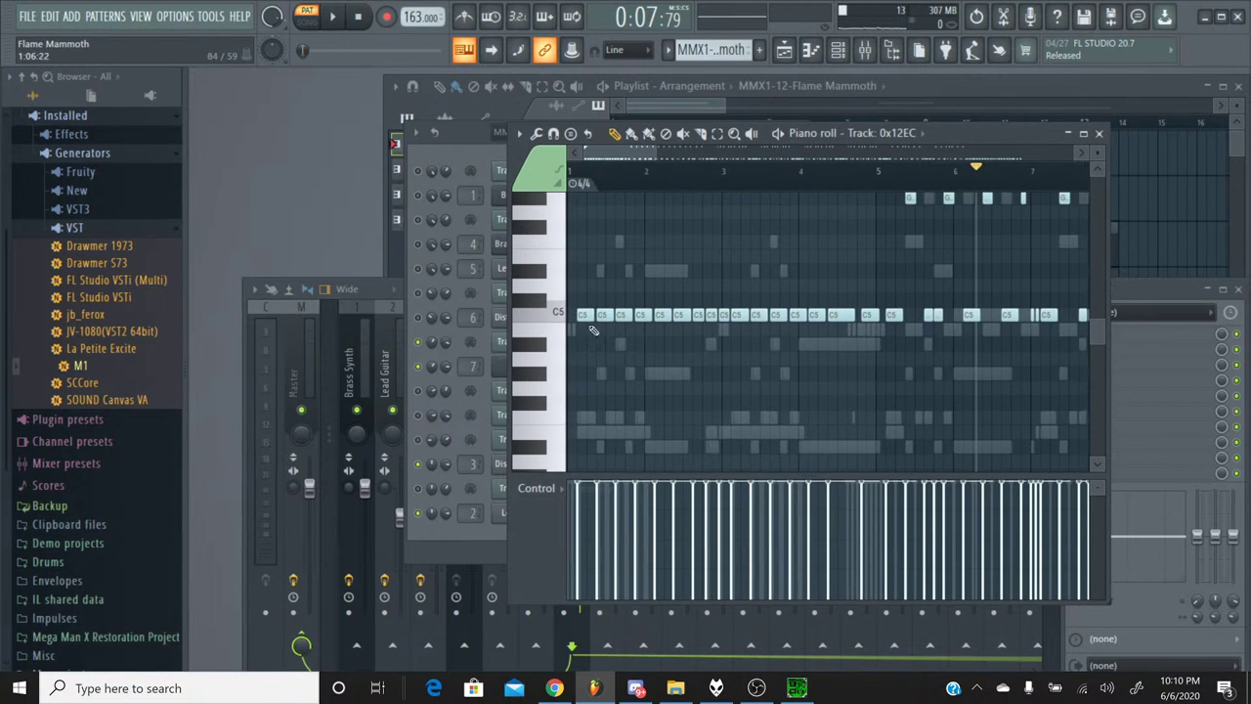
pyautogui.click(550, 323)
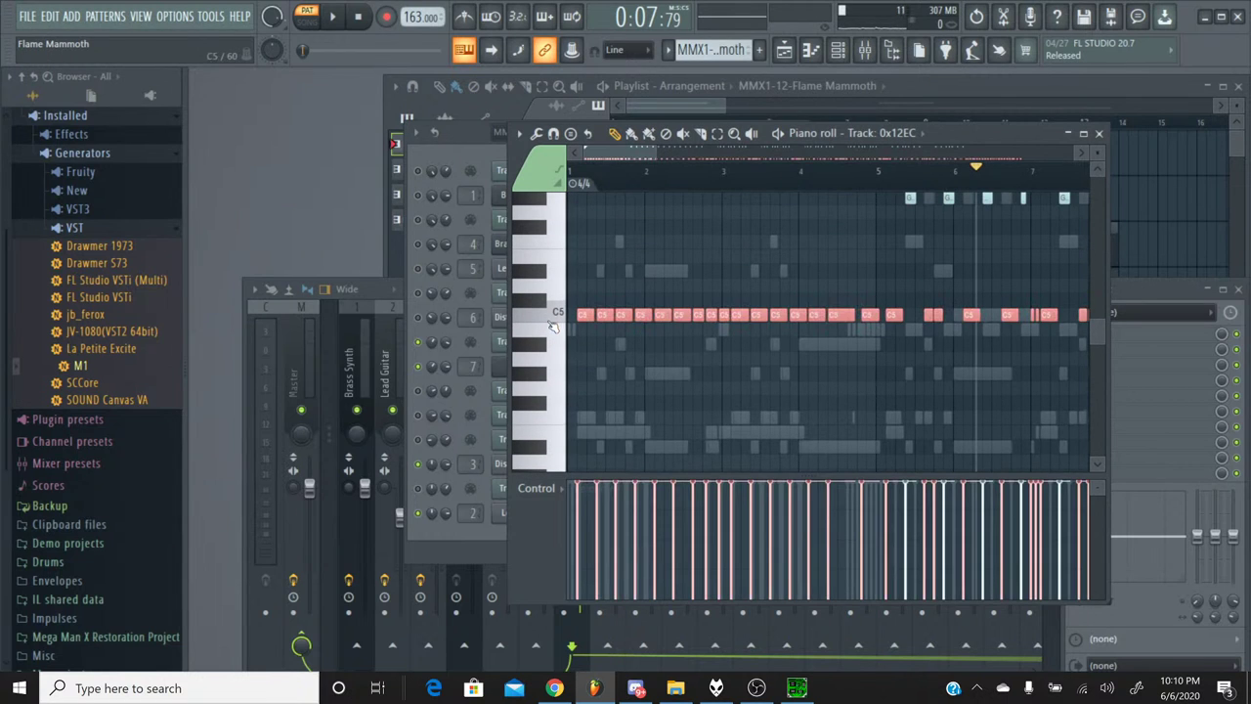
pyautogui.click(1099, 133)
pyautogui.click(672, 51)
pyautogui.click(705, 72)
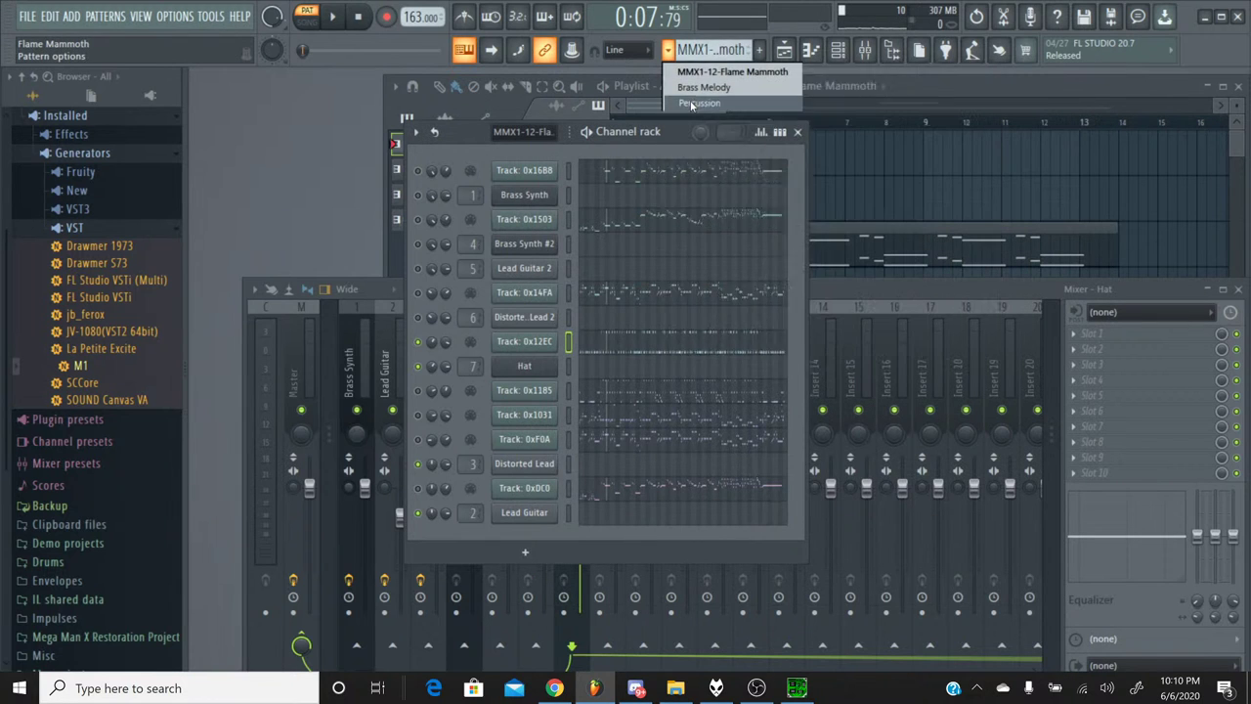
# Add a new M1 channel below Hat and load the Drums/Hit program BD&SDCatlog1 in Prog mode.
pyautogui.moveTo(67, 370); pyautogui.dragTo(518, 418)
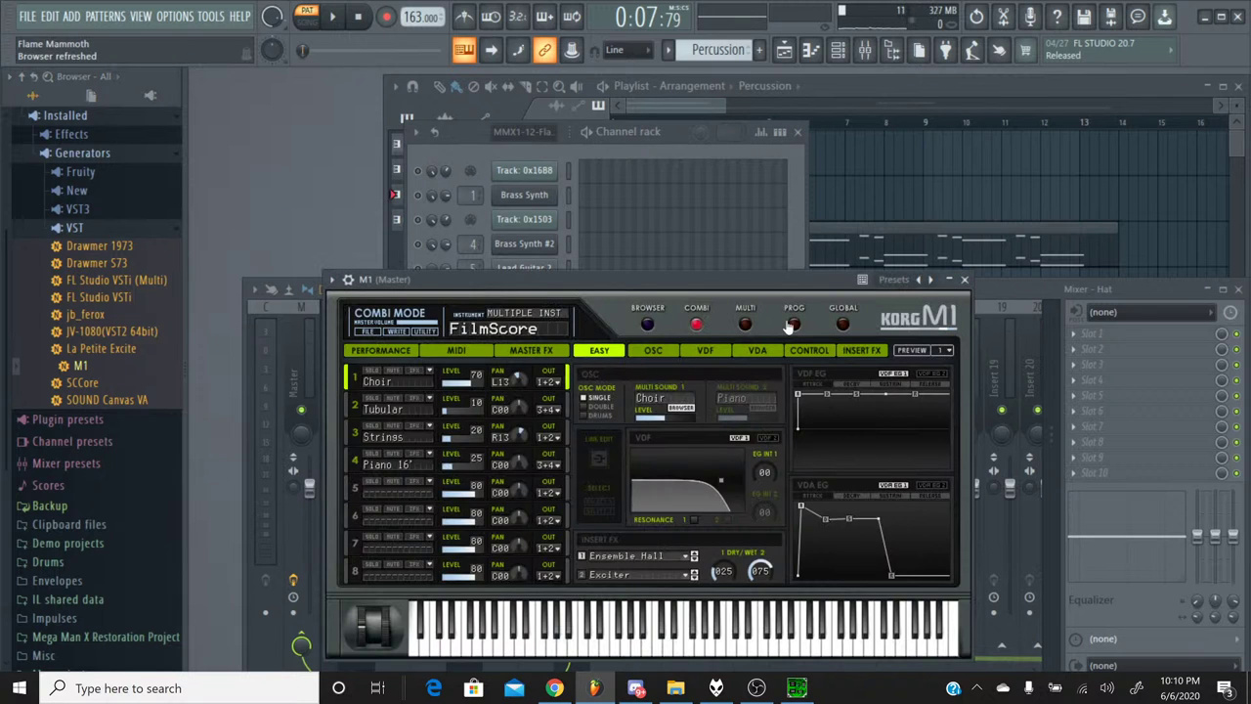
pyautogui.click(792, 324)
pyautogui.click(647, 325)
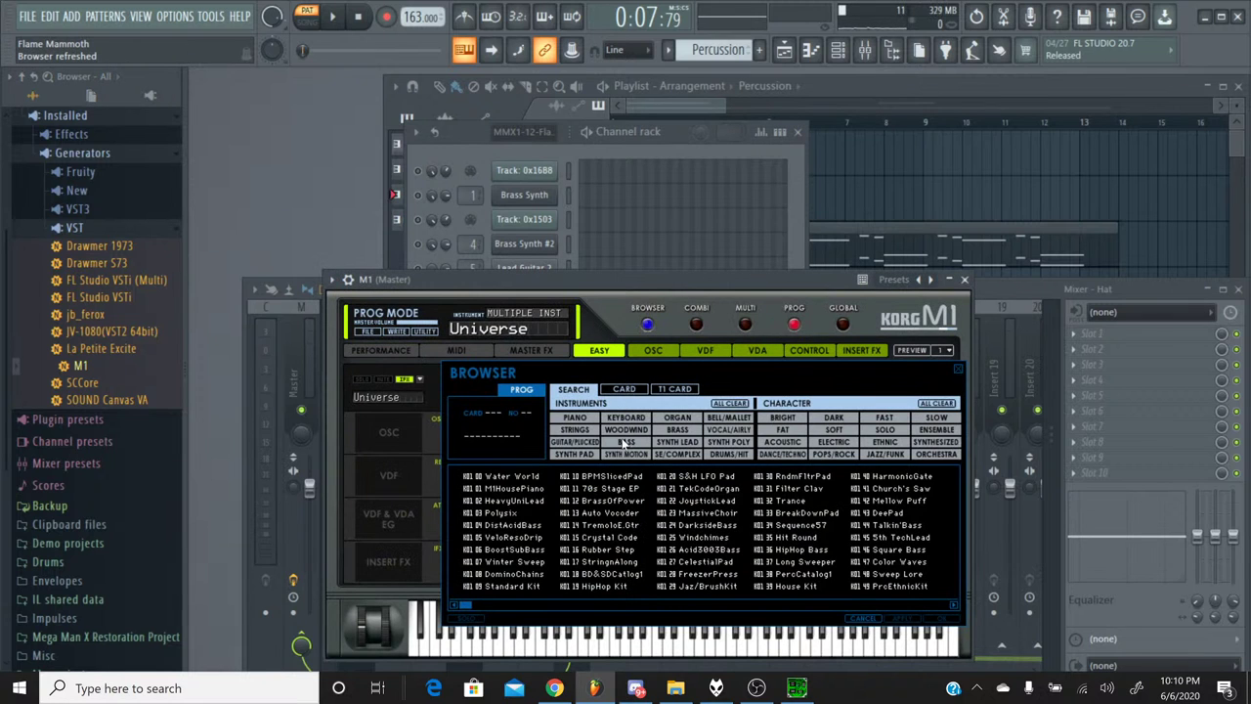
pyautogui.click(728, 454)
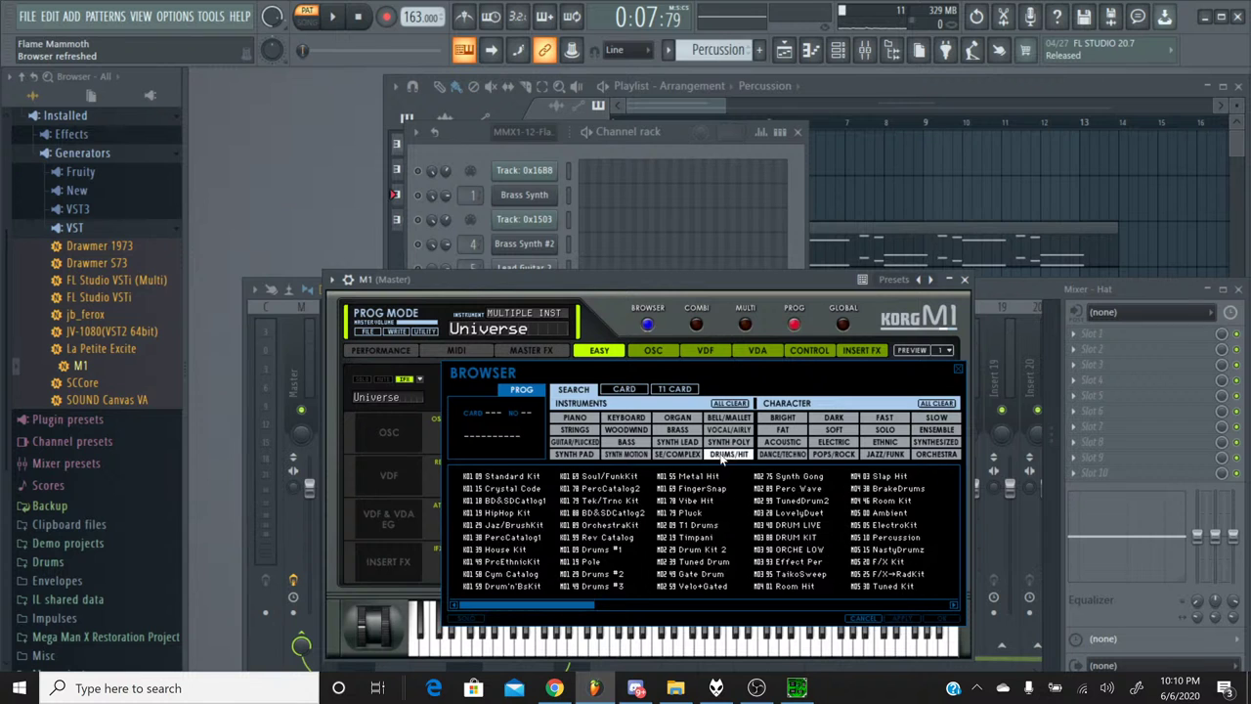
pyautogui.doubleClick(536, 501)
# Set the new M1's second insert effect to No Effect and close the plugin window.
pyautogui.click(626, 583)
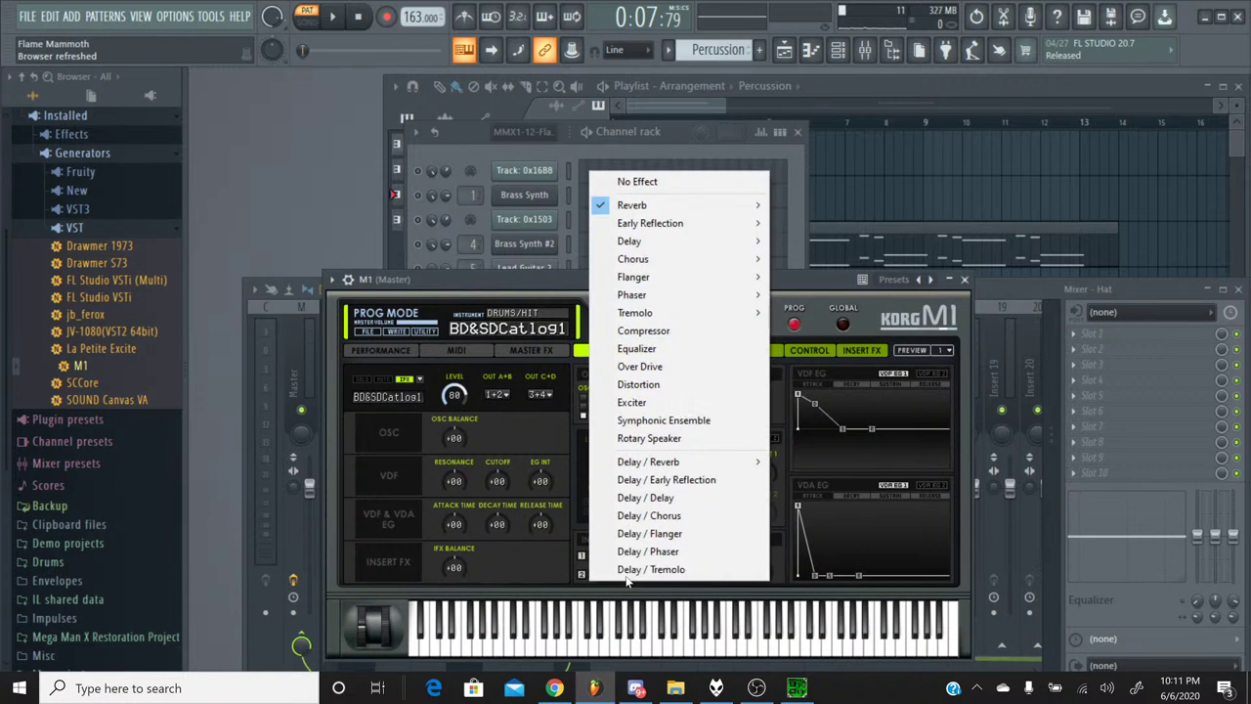
pyautogui.click(643, 183)
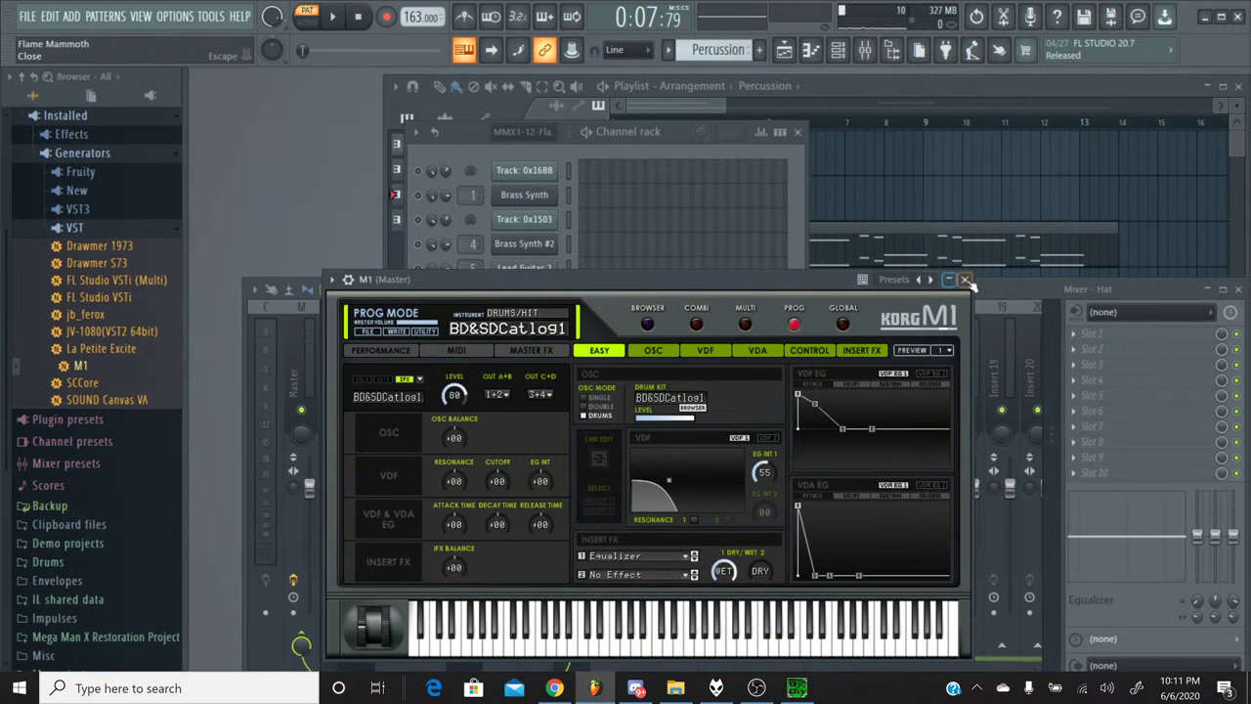
pyautogui.click(961, 280)
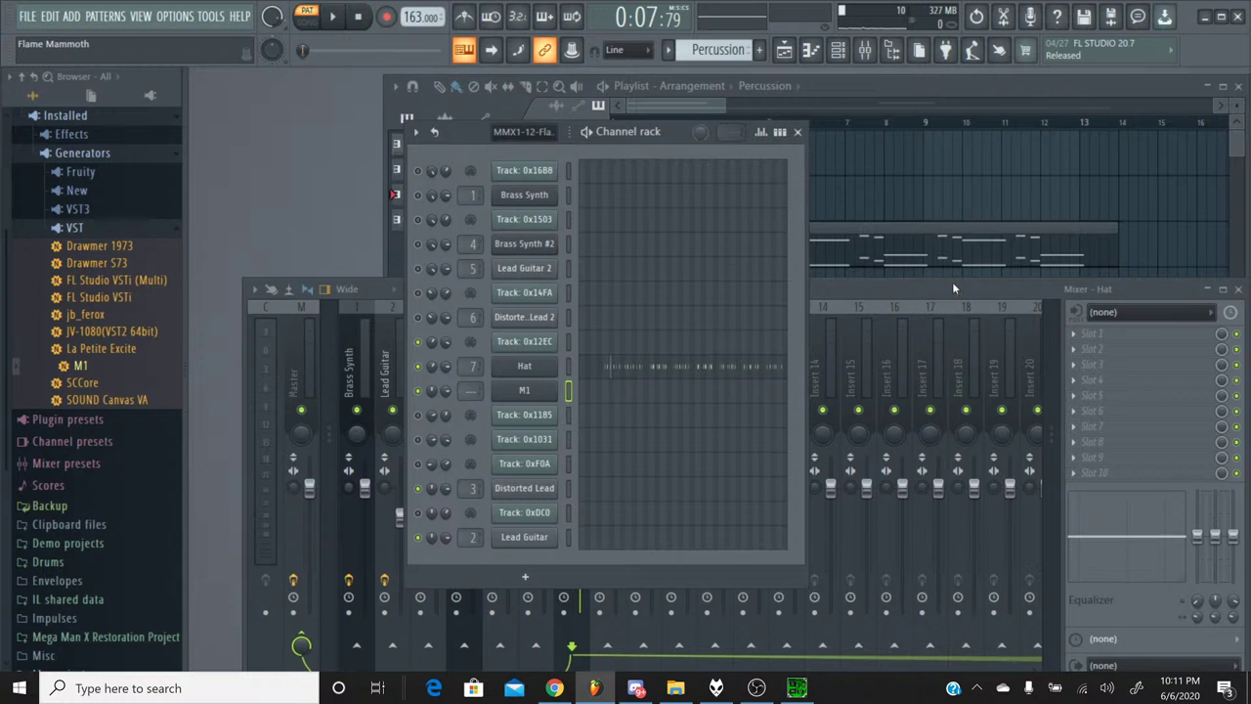
# Rename the new M1 channel to Kick.
pyautogui.rightClick(522, 391)
pyautogui.click(591, 427)
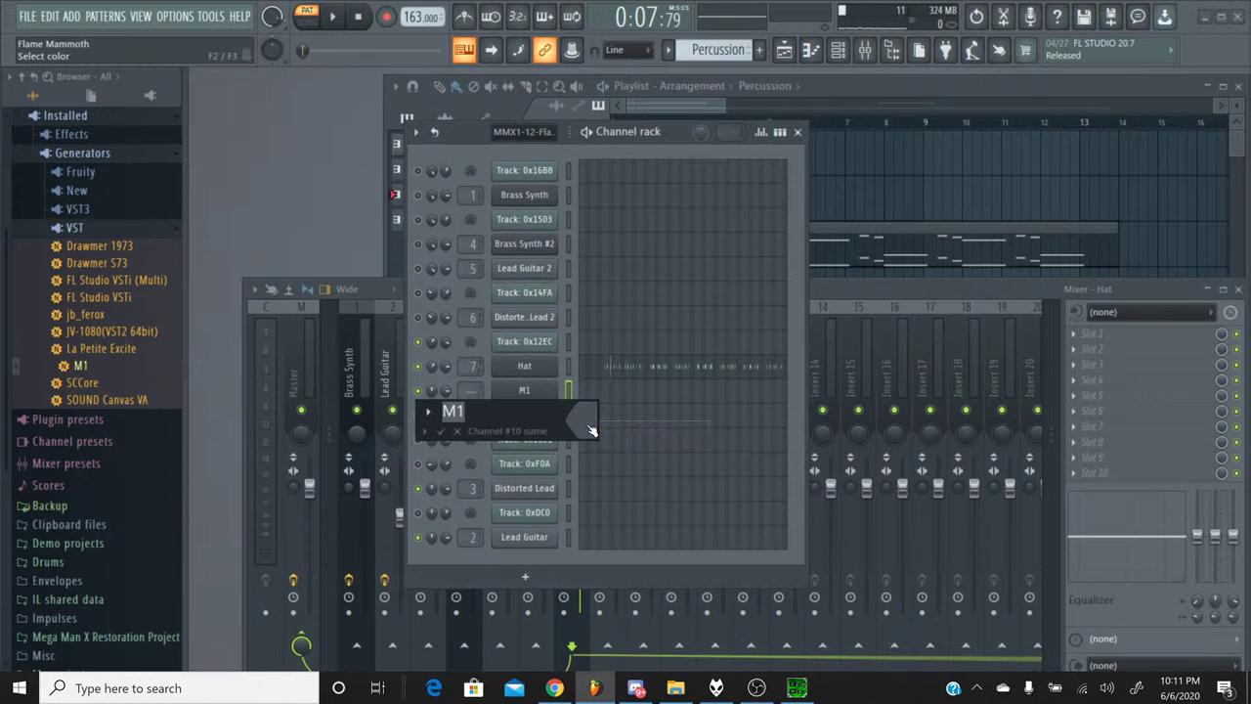
pyautogui.write('Kick')
pyautogui.press('Return')
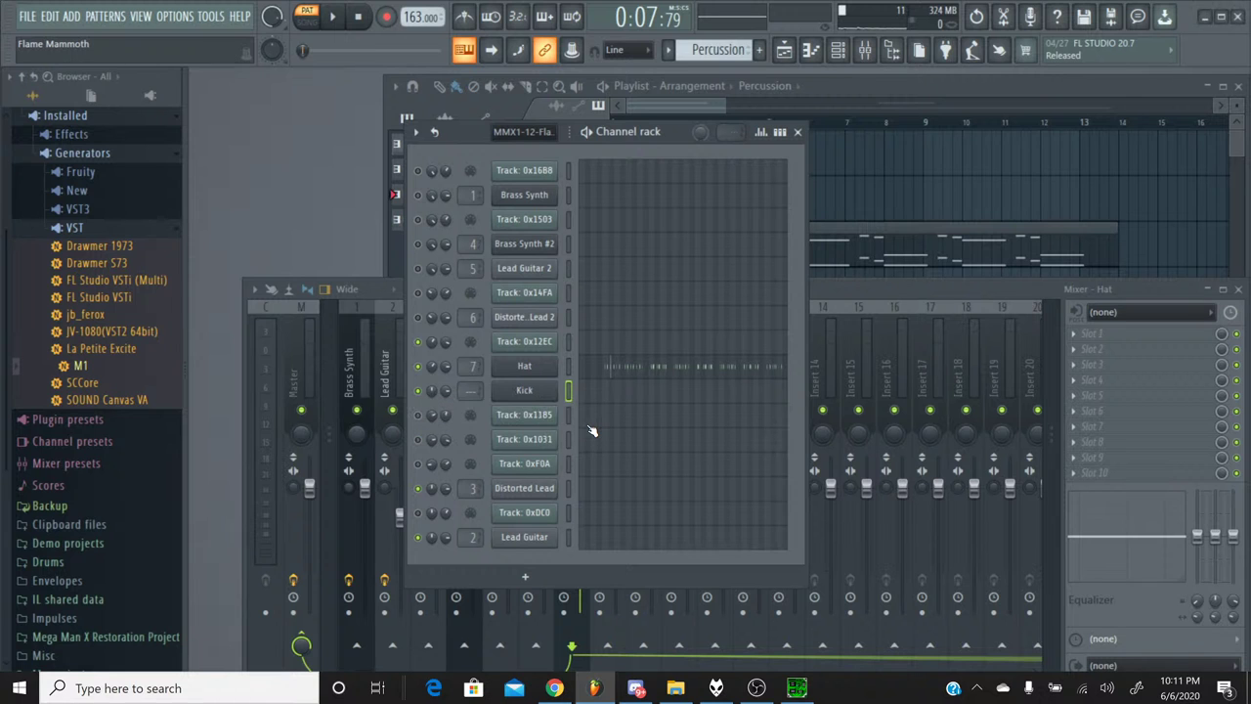
# Switch to Chrome to check the YouTube Studio live chat, then return to FL Studio.
pyautogui.click(557, 688)
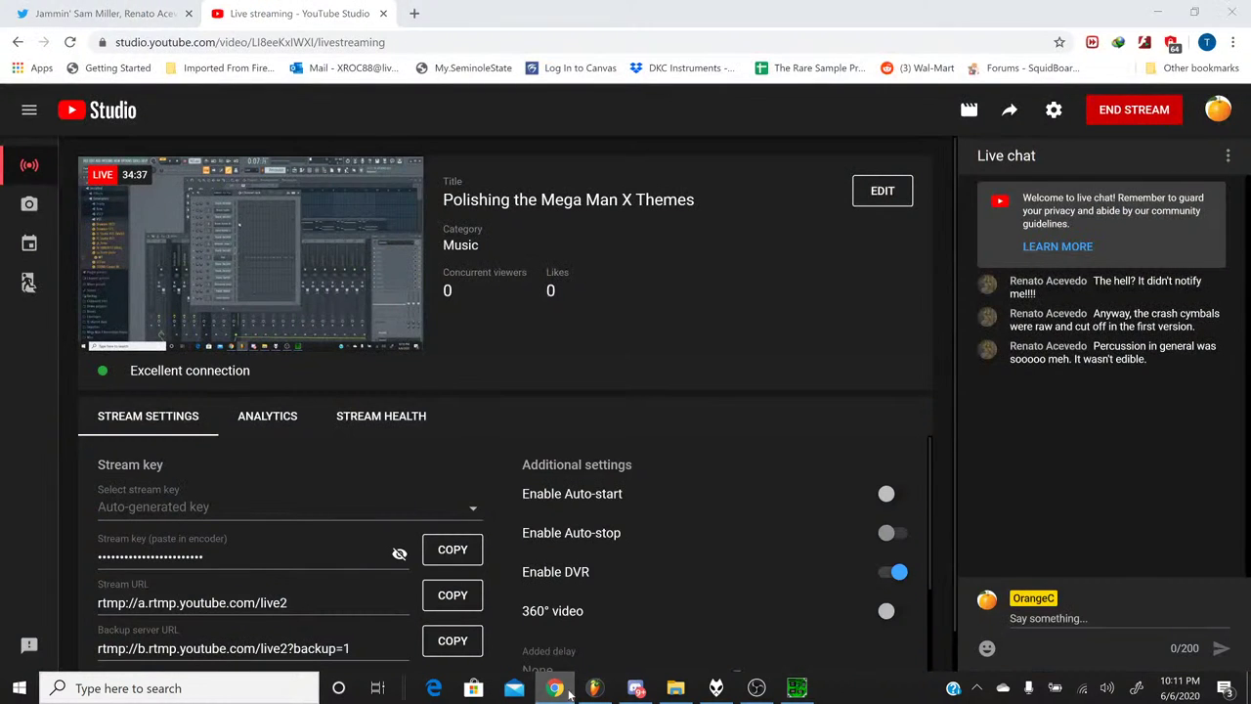
pyautogui.click(594, 688)
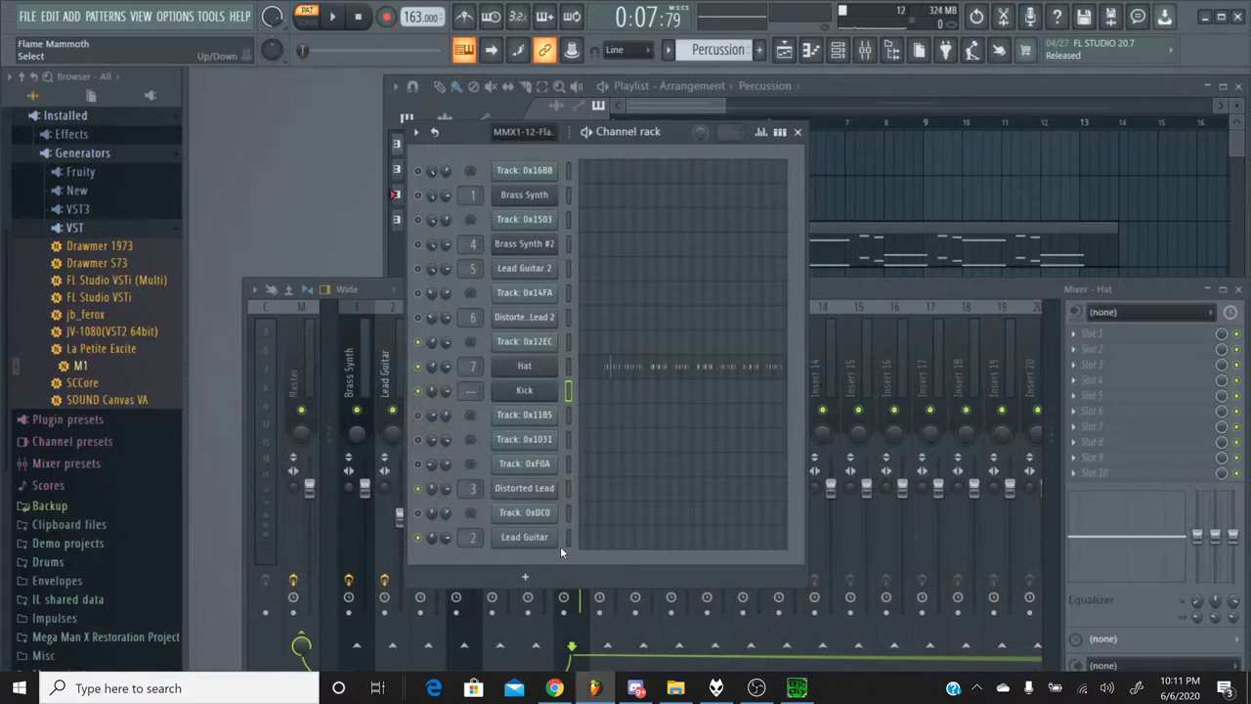
# Paste the copied C5 notes into the Kick channel's piano roll and audition the drum sounds on the keys around C5.
pyautogui.click(594, 395)
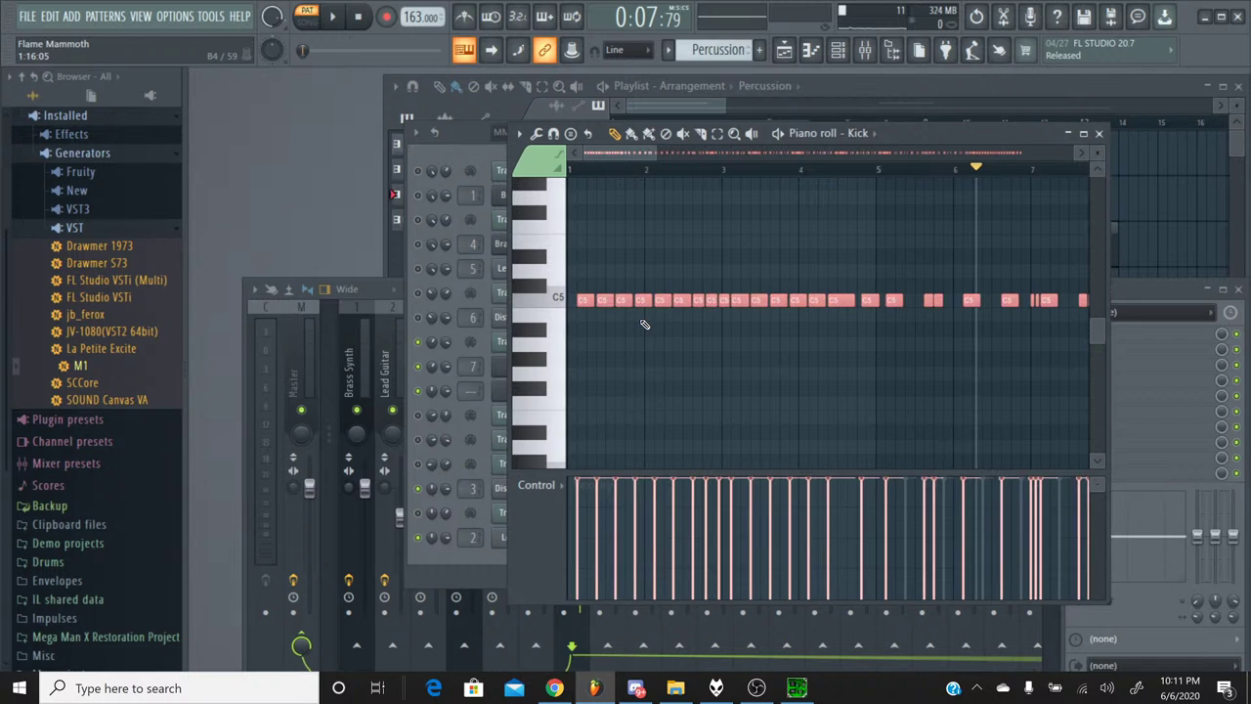
pyautogui.click(555, 283)
pyautogui.click(553, 322)
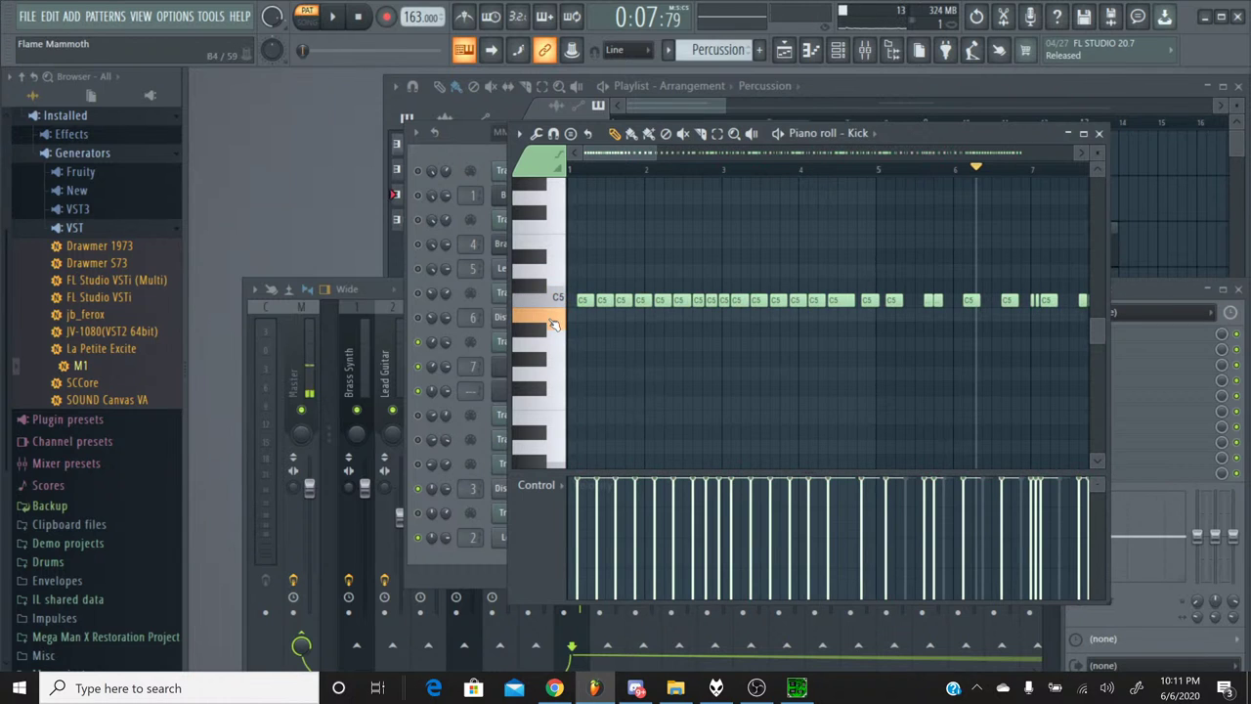
# Audition the B4 drum sound and transpose all Kick notes down one semitone to B4.
pyautogui.click(546, 325)
pyautogui.hotkey('ctrl', 'a')
pyautogui.hotkey('shift', 'Down')
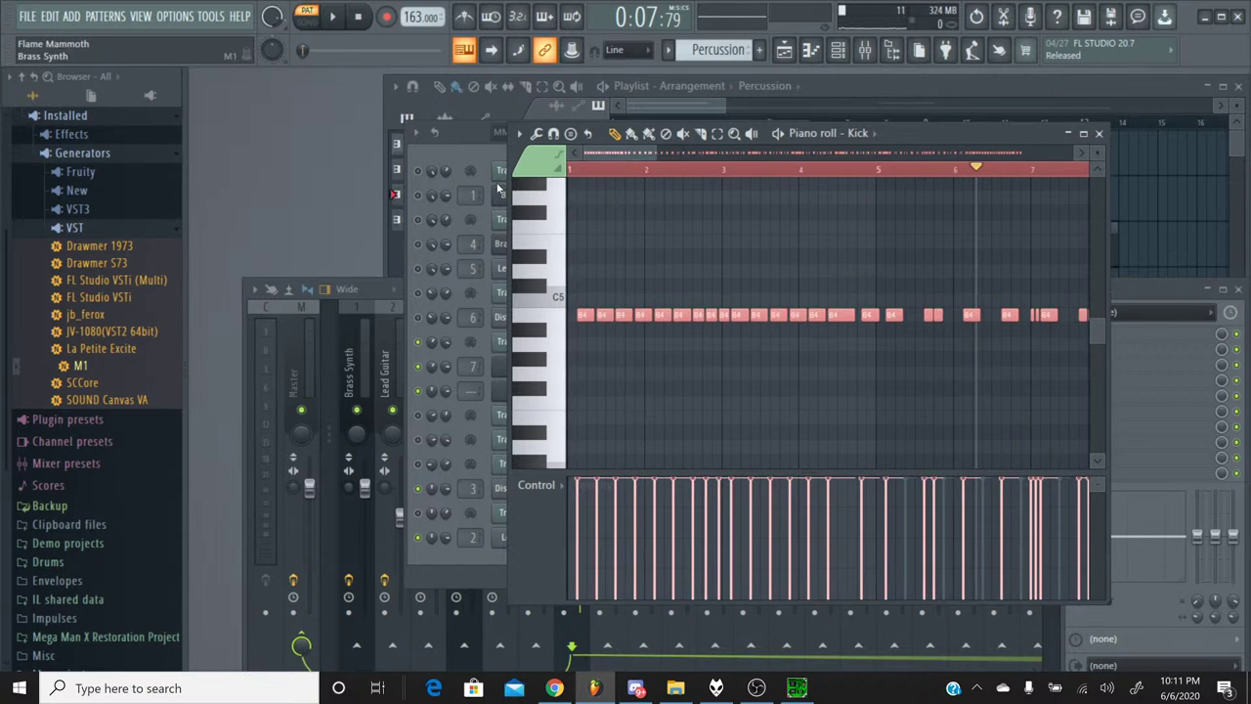
# Play back the Kick notes, stop playback and close the Kick piano roll.
pyautogui.click(332, 17)
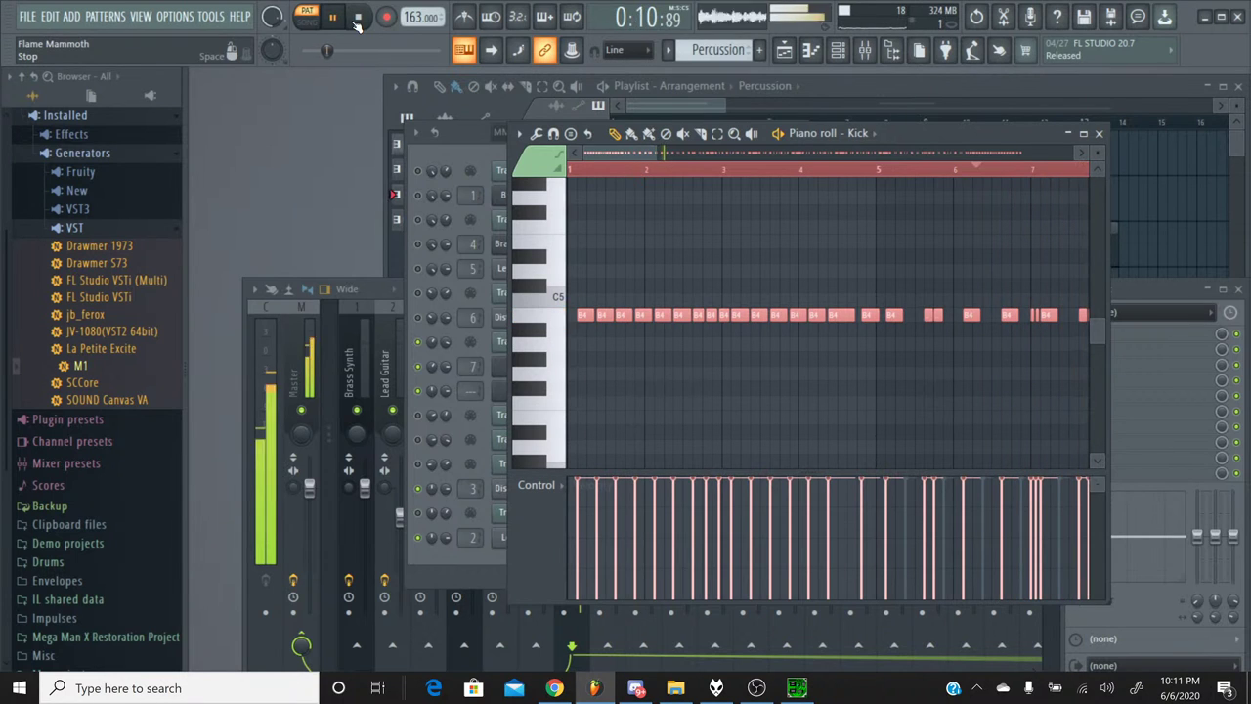
pyautogui.click(357, 19)
pyautogui.click(1100, 133)
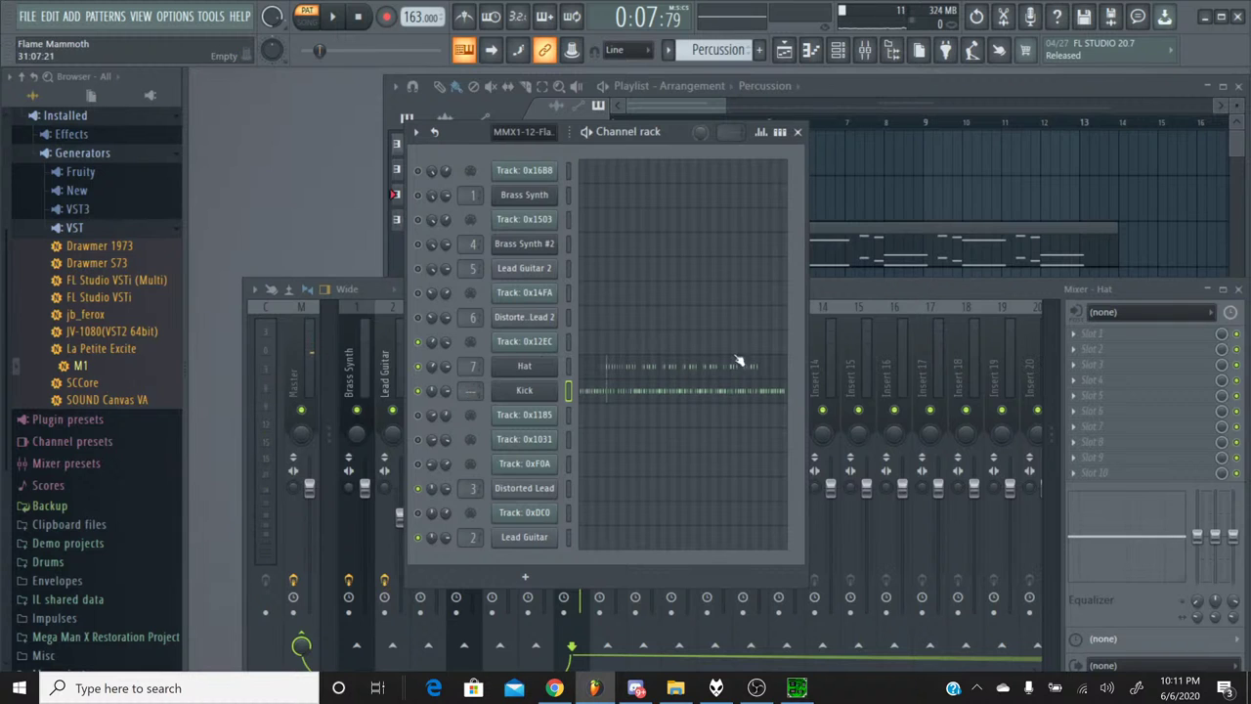
# Route the Kick channel to mixer insert 8 and return to the channel rack.
pyautogui.click(824, 287)
pyautogui.click(607, 313)
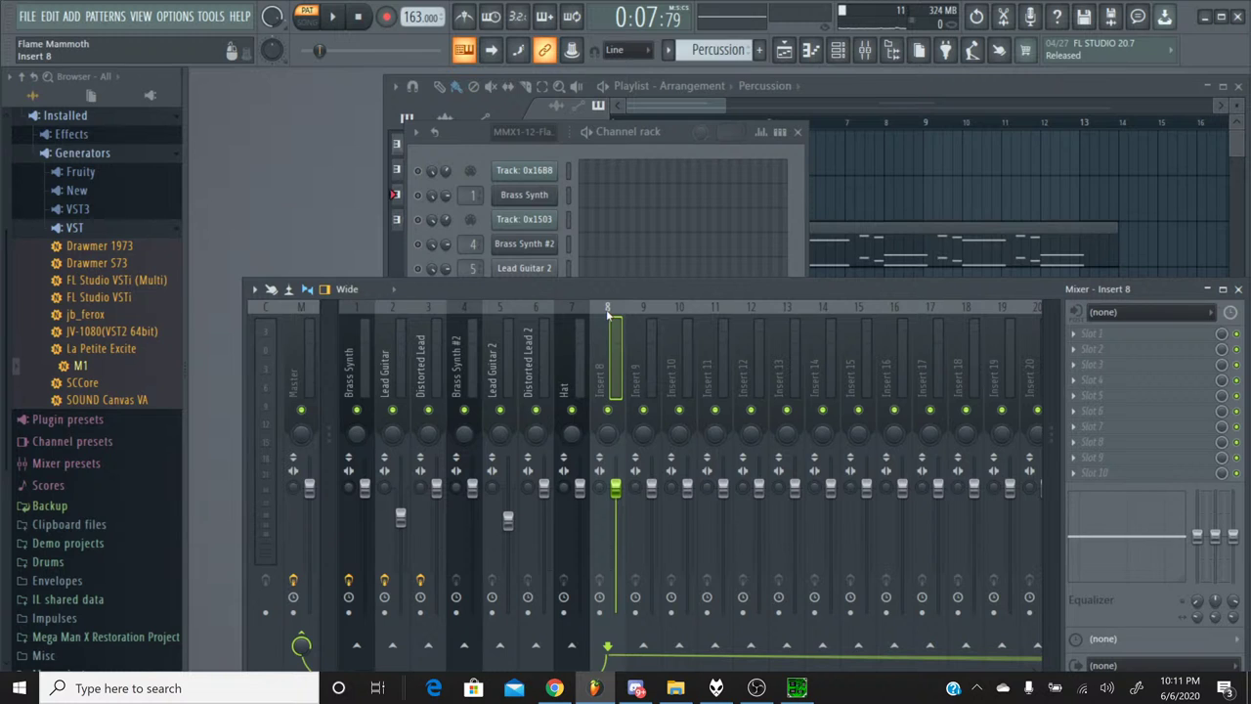
pyautogui.hotkey('ctrl', 'l')
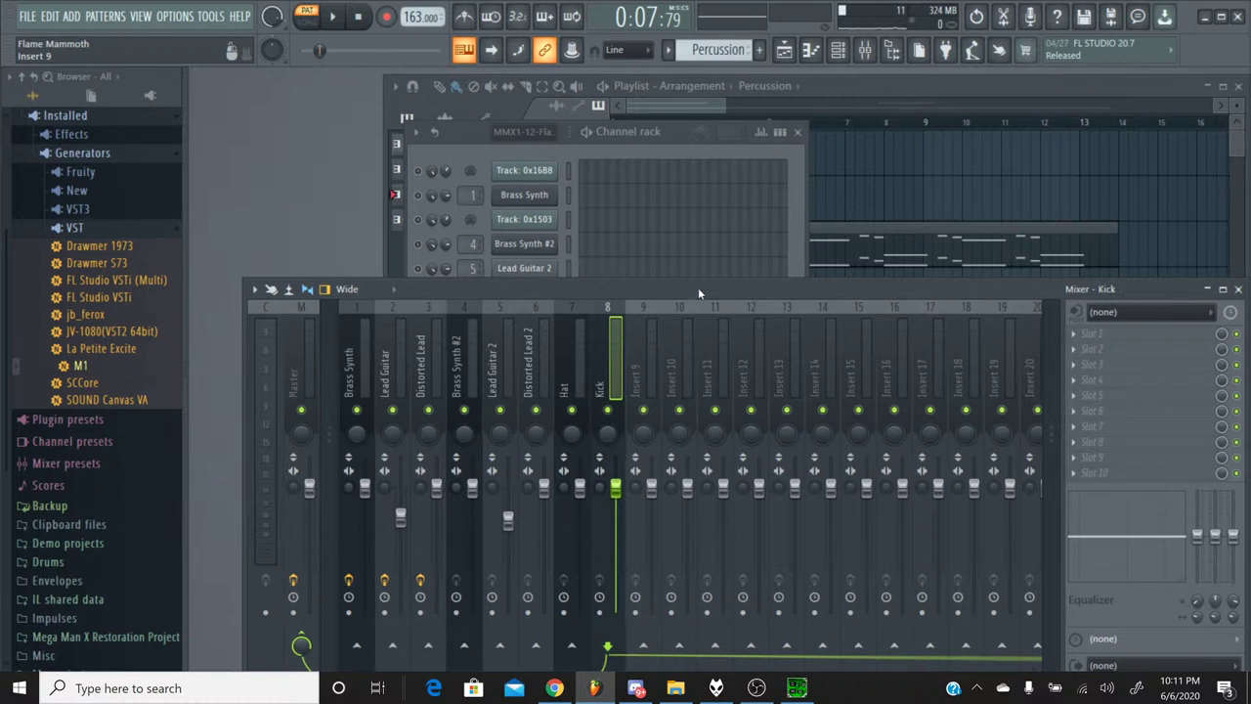
pyautogui.click(483, 152)
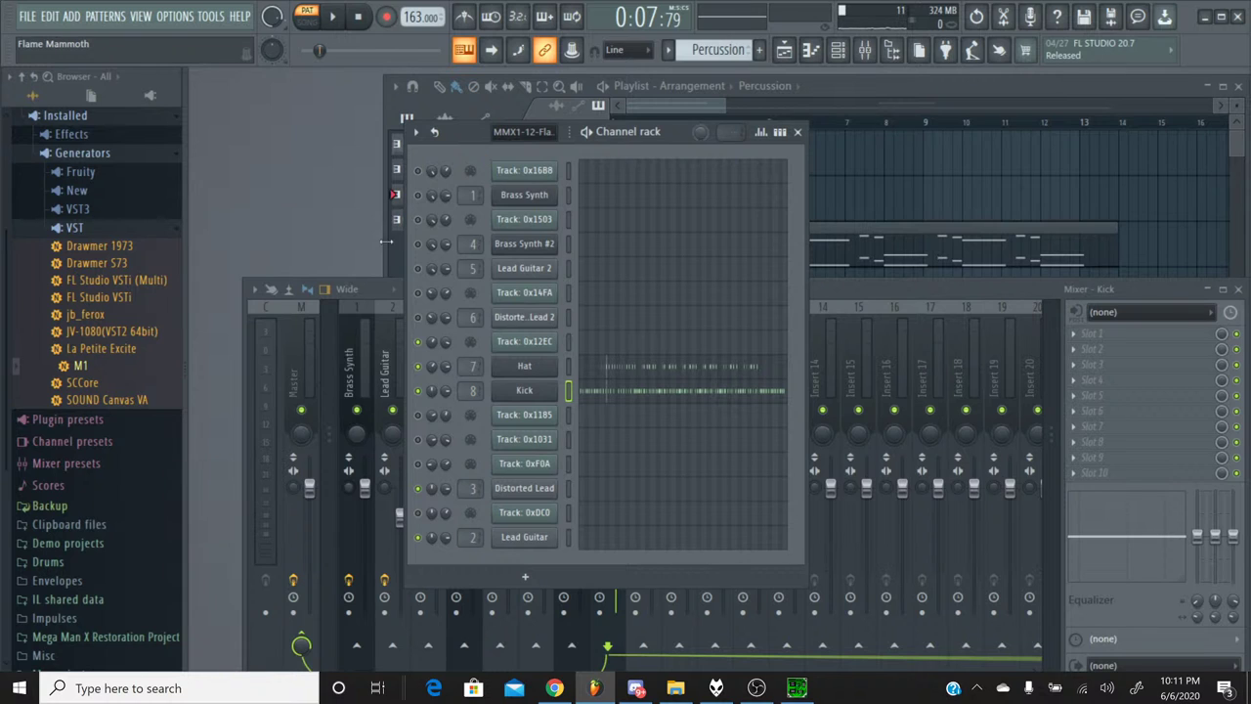
# Play the Percussion pattern with Hat and Kick together, skip ahead in it, and stop playback.
pyautogui.click(332, 17)
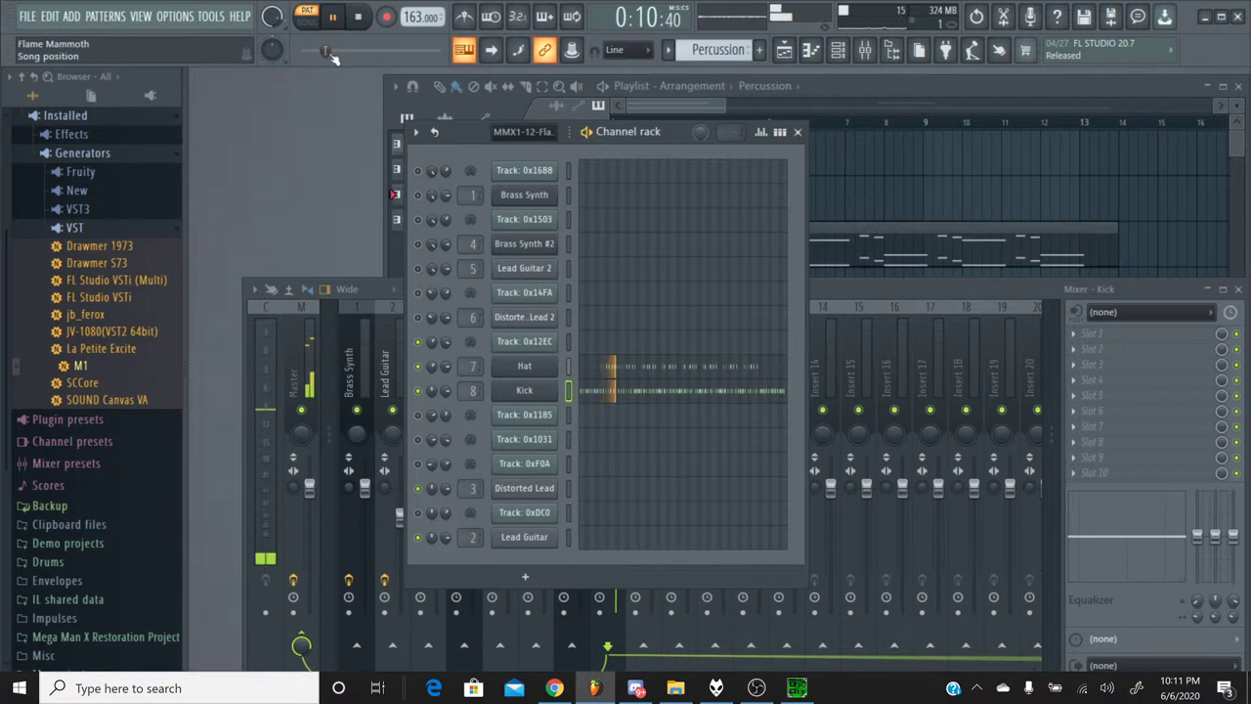
pyautogui.moveTo(326, 50); pyautogui.dragTo(342, 52)
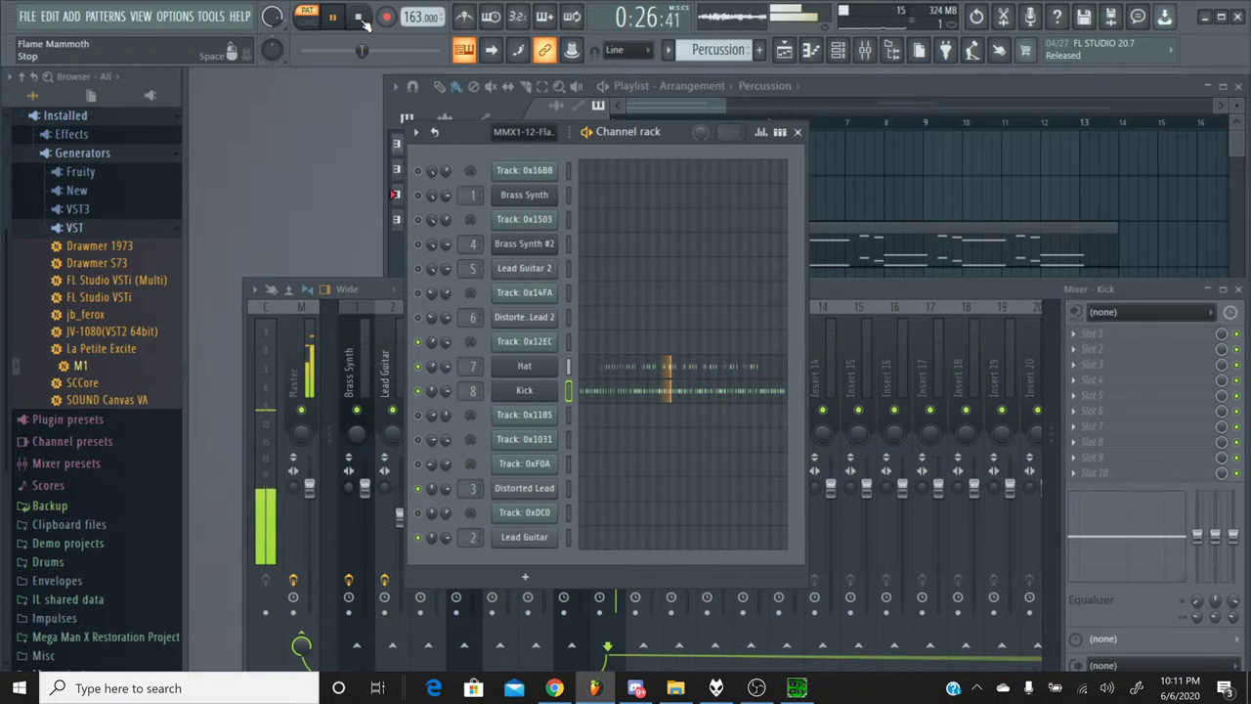
pyautogui.click(361, 18)
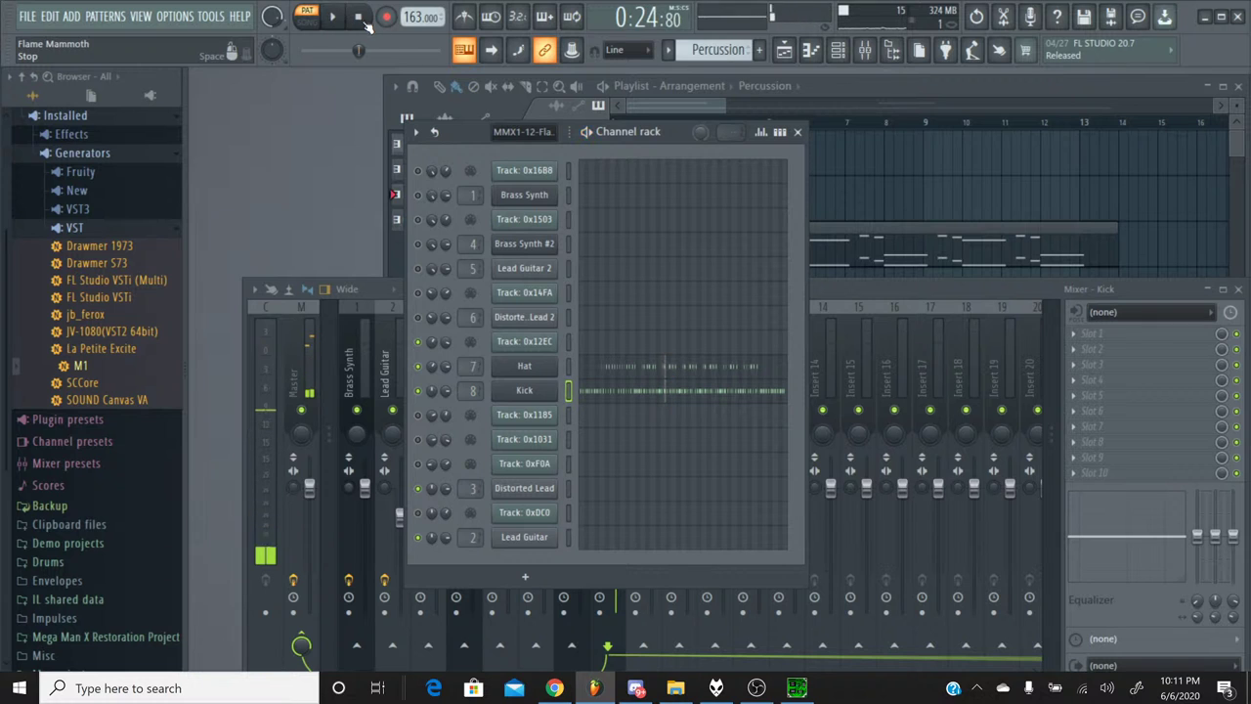
# Adjust the channel panning of the Hat and Kick channels.
pyautogui.rightClick(430, 369)
pyautogui.click(459, 544)
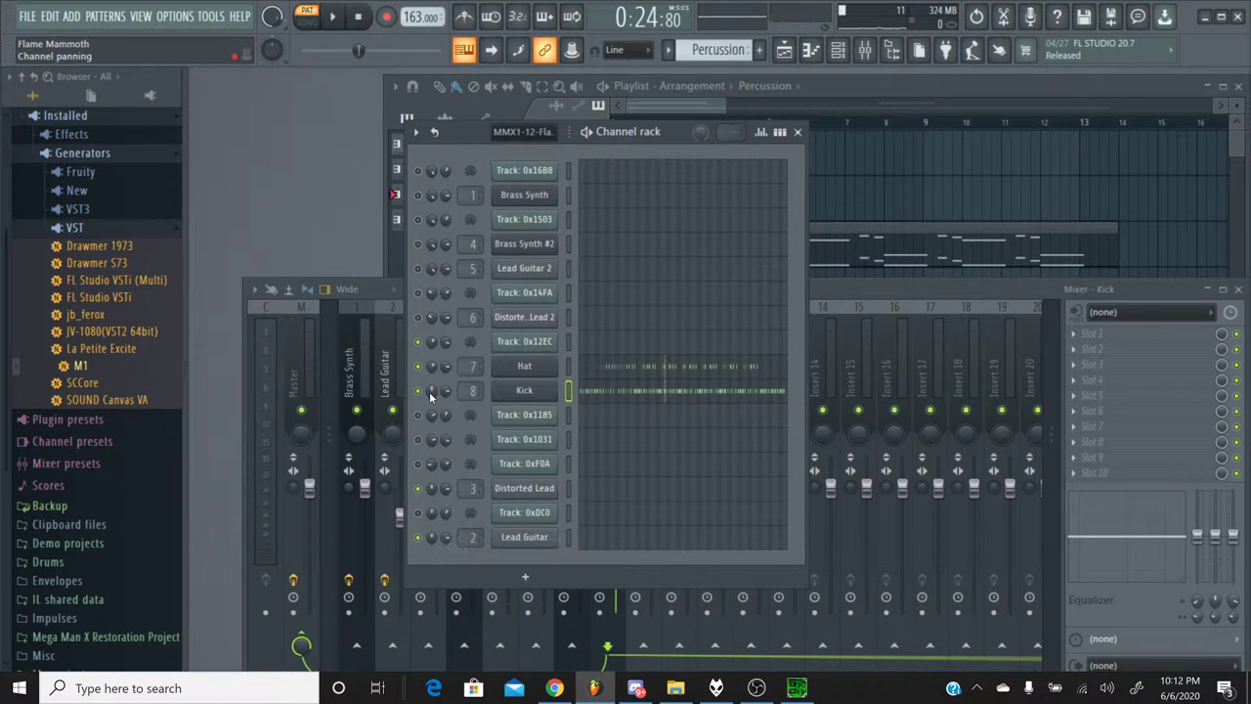
pyautogui.rightClick(430, 396)
pyautogui.click(459, 592)
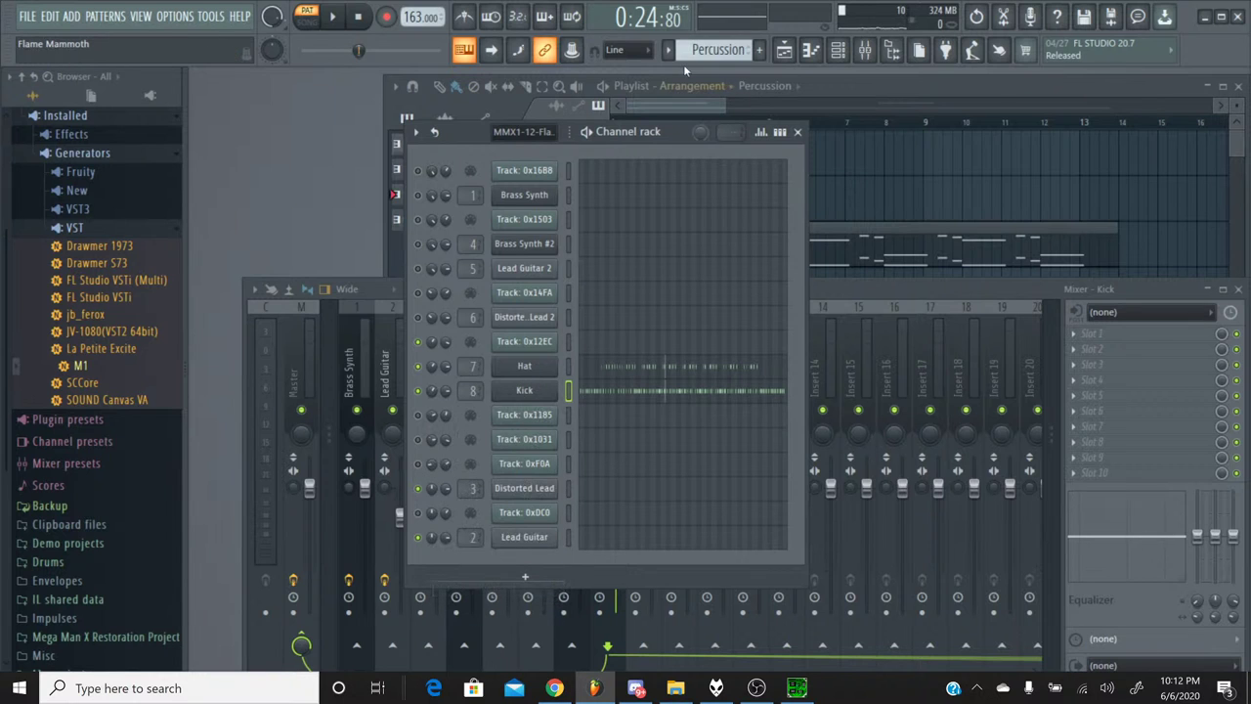
# Switch to the MMX1-12-Flame Mammoth pattern and open the notes of Track: 0x1185 in the piano roll.
pyautogui.click(709, 49)
pyautogui.click(694, 63)
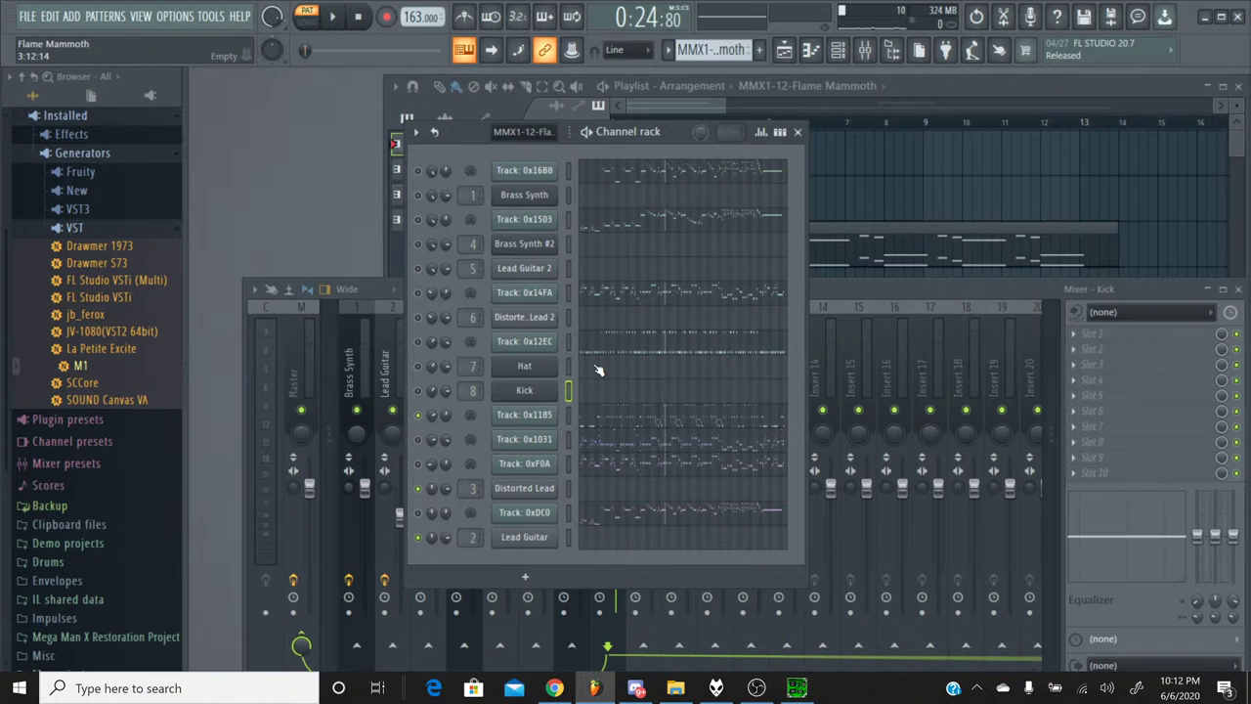
pyautogui.click(606, 420)
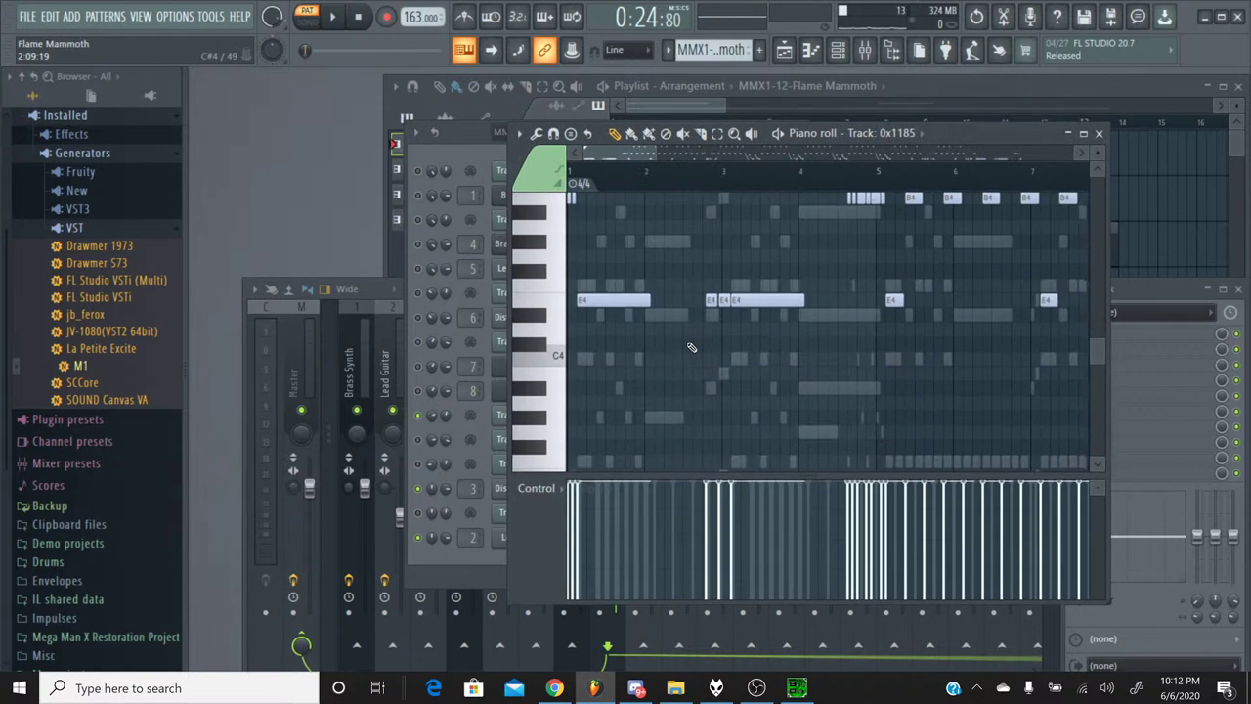
pyautogui.scroll(-1, 691, 347)
pyautogui.scroll(-3, 692, 313)
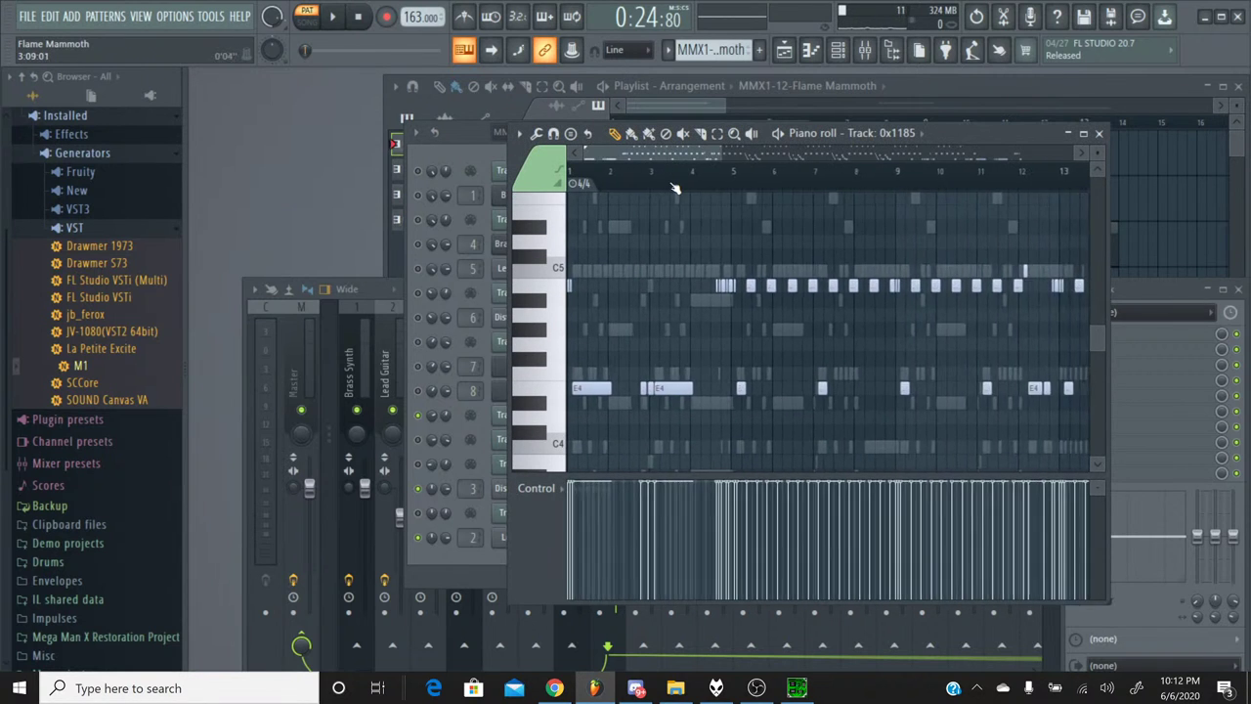
pyautogui.scroll(-1, 693, 277)
pyautogui.moveTo(660, 154); pyautogui.dragTo(616, 159)
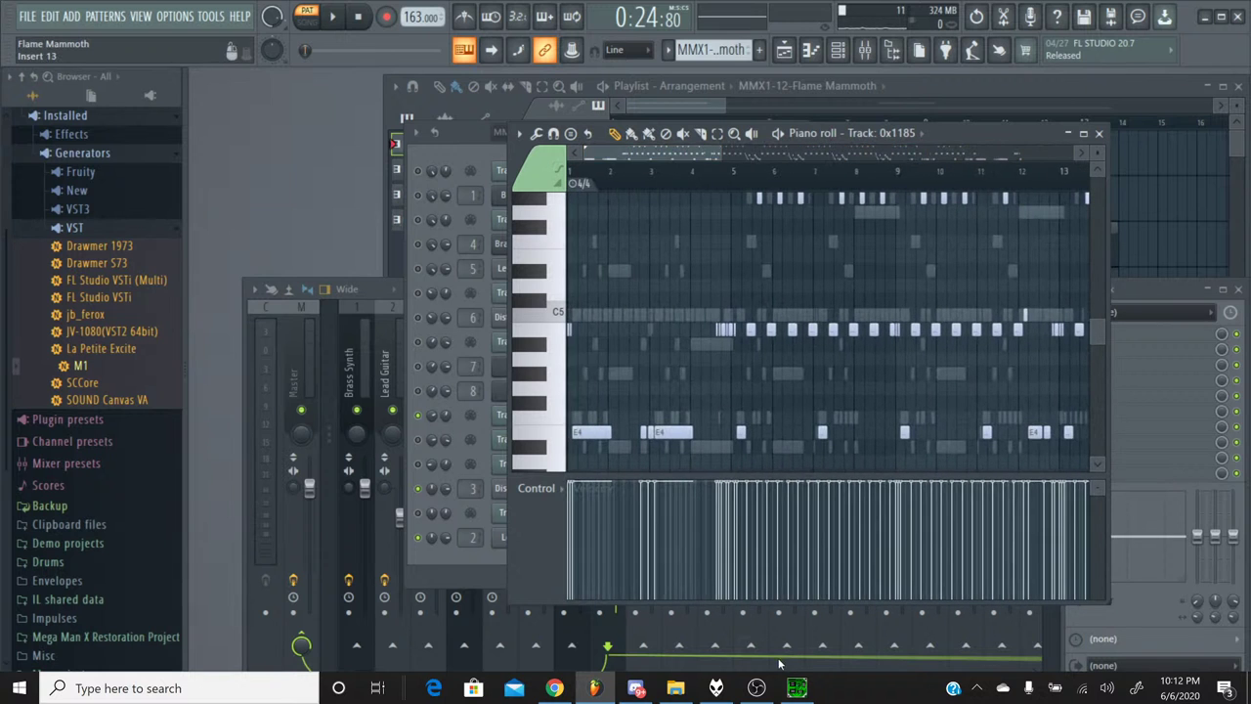
# Switch to SPCTool, play the original 12 Flame Mammoth.spc as a reference, and return to FL Studio.
pyautogui.click(796, 689)
pyautogui.click(468, 392)
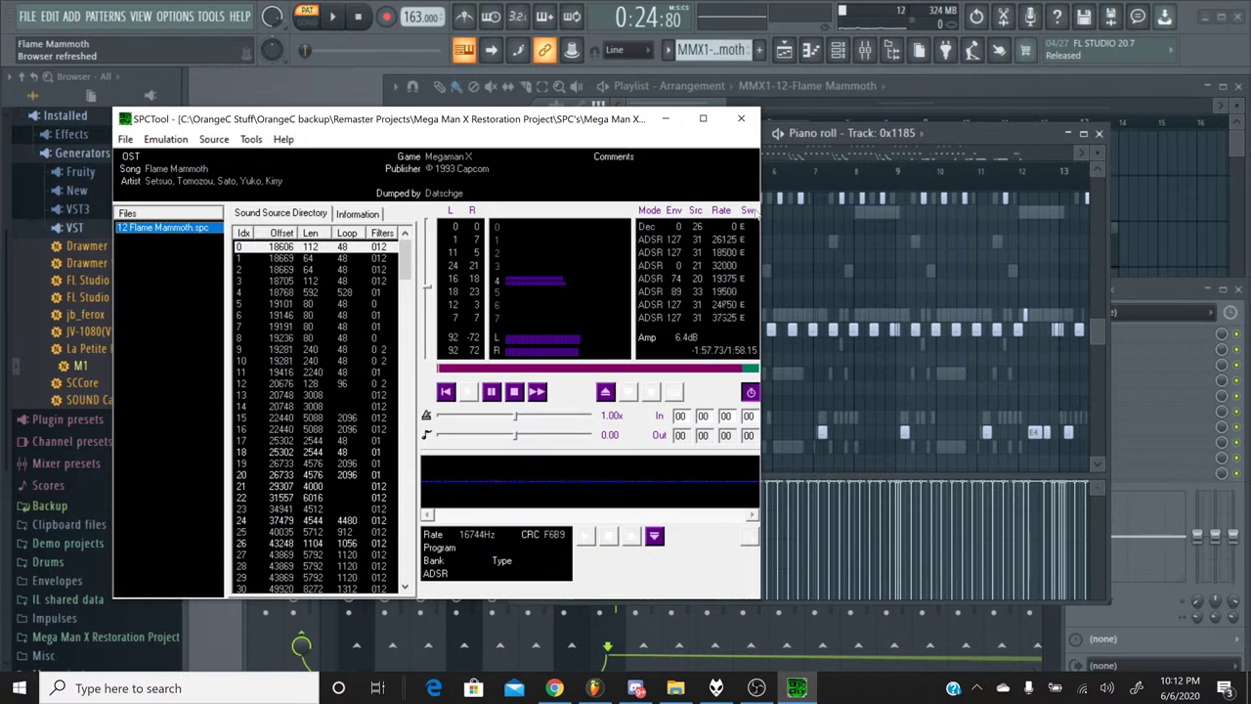
pyautogui.click(958, 136)
# Examine the note layout of Track: 0x1185 from the opening bars through bar 41, across its high and low percussion rows.
pyautogui.scroll(2, 890, 310)
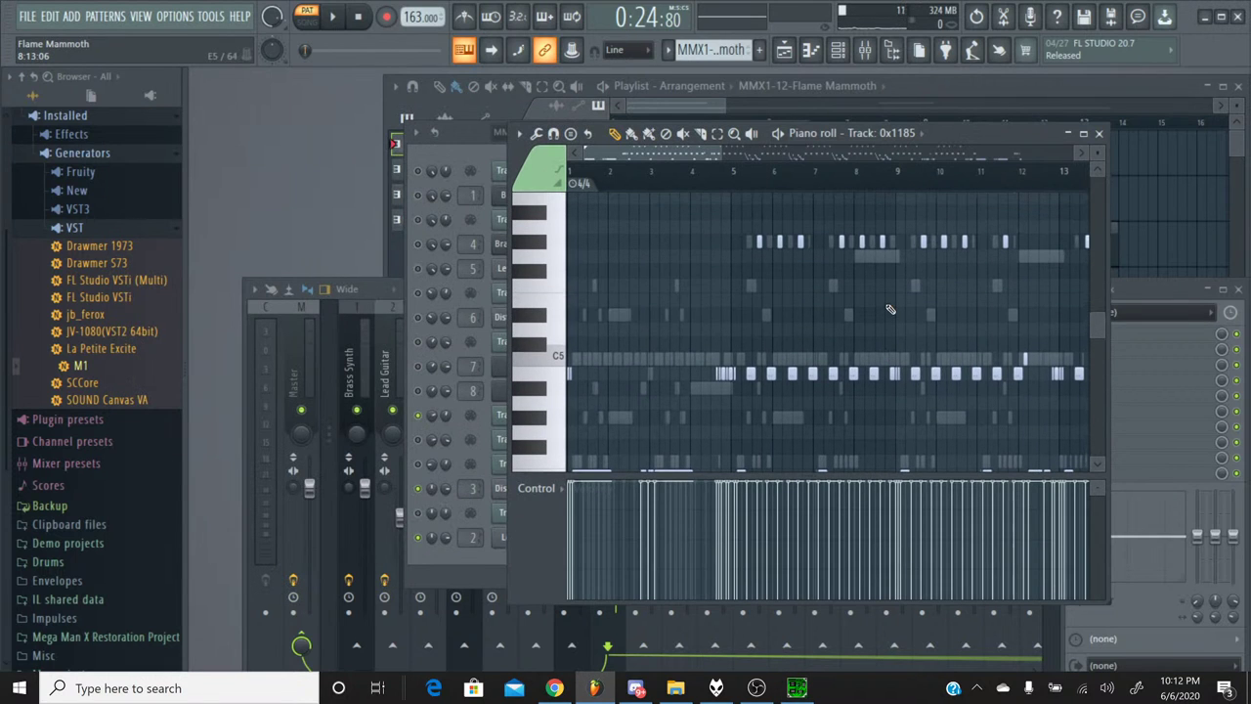
pyautogui.scroll(-2, 890, 310)
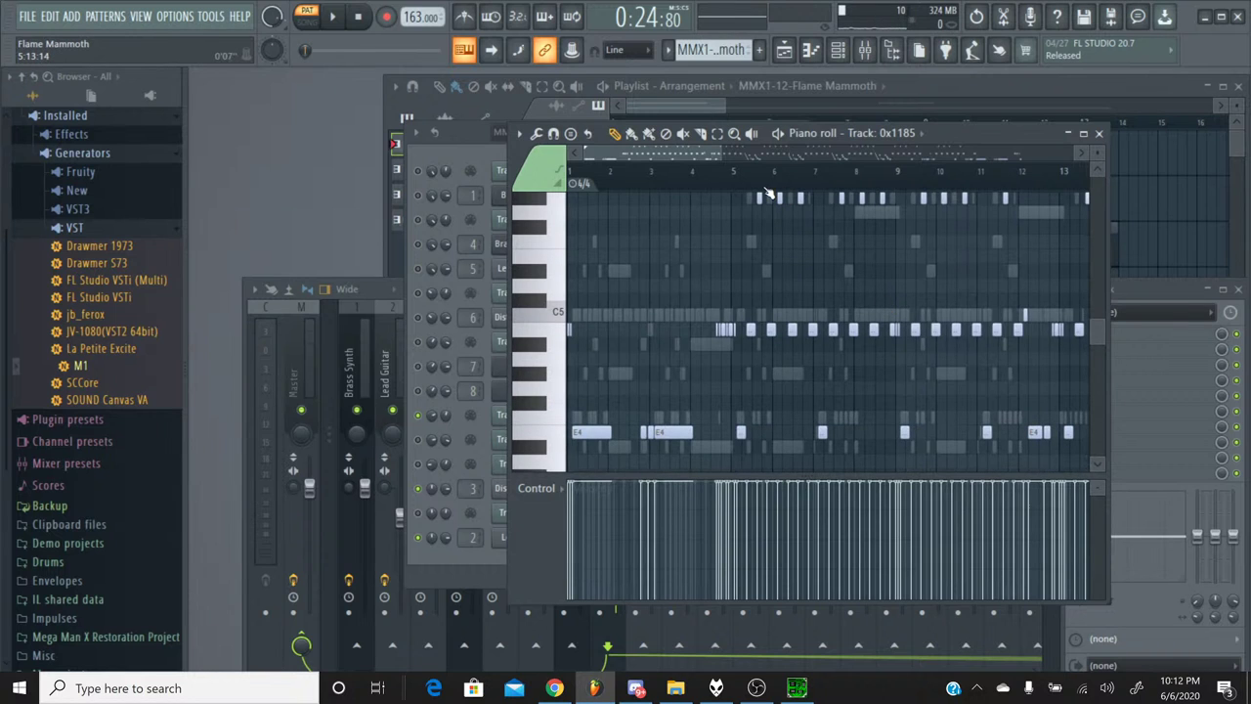
pyautogui.moveTo(689, 154); pyautogui.dragTo(774, 166)
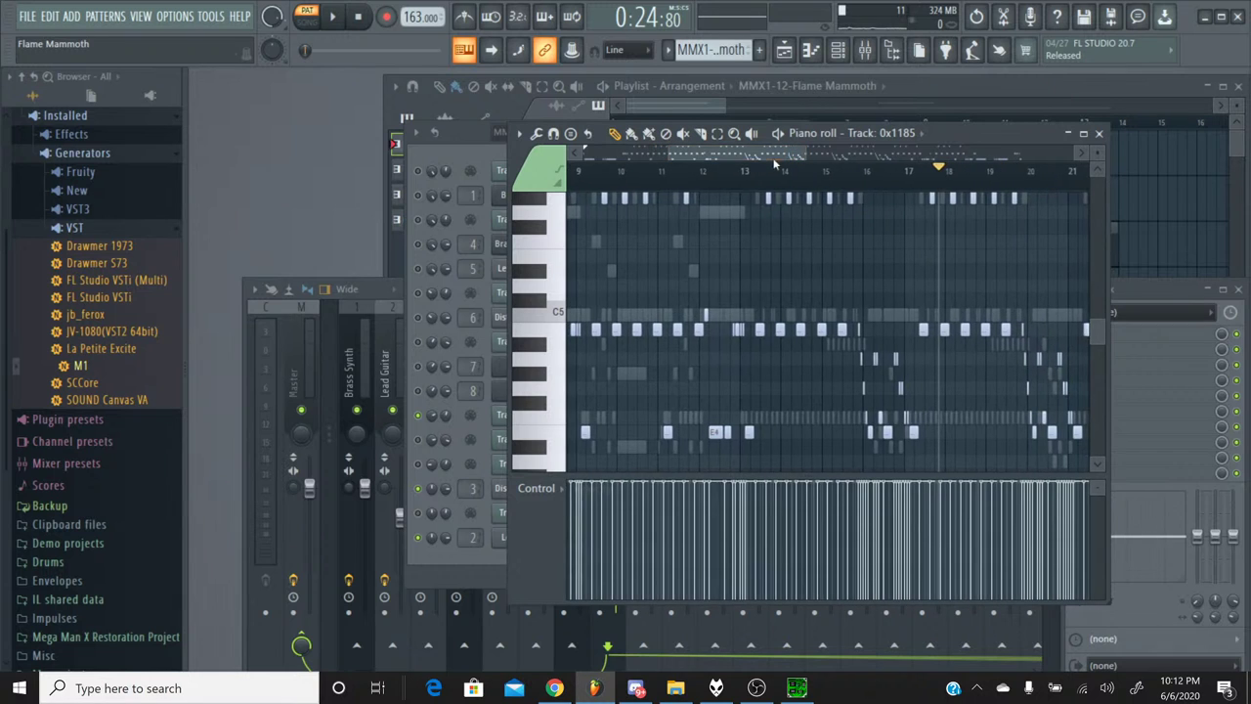
pyautogui.scroll(2, 789, 247)
pyautogui.scroll(-2, 790, 248)
pyautogui.hscroll(4, 757, 164)
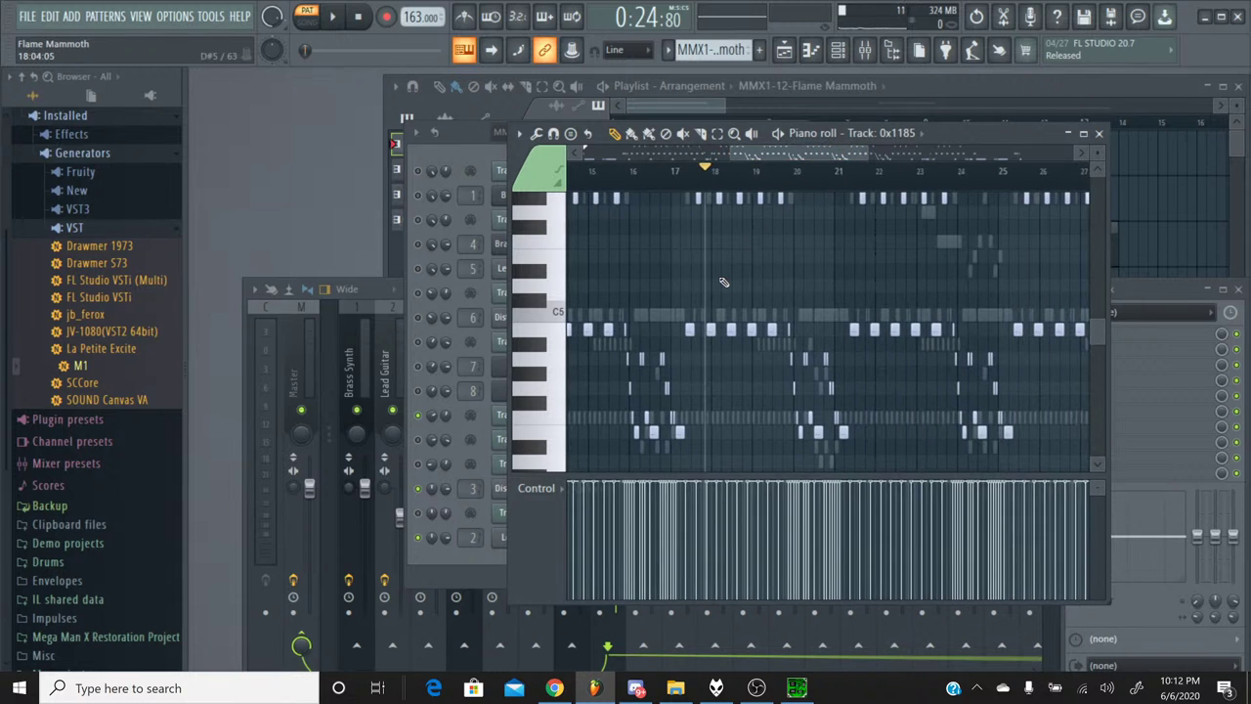
pyautogui.hscroll(6, 754, 172)
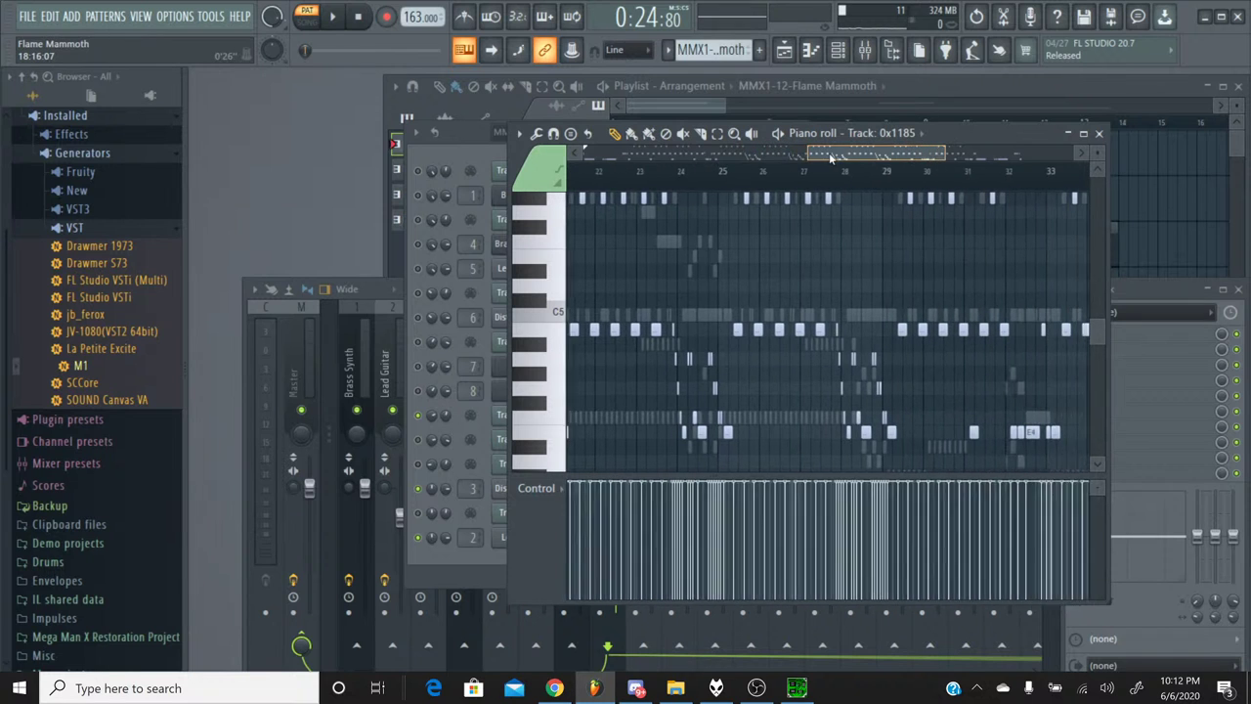
pyautogui.hscroll(2, 848, 169)
pyautogui.scroll(3, 874, 232)
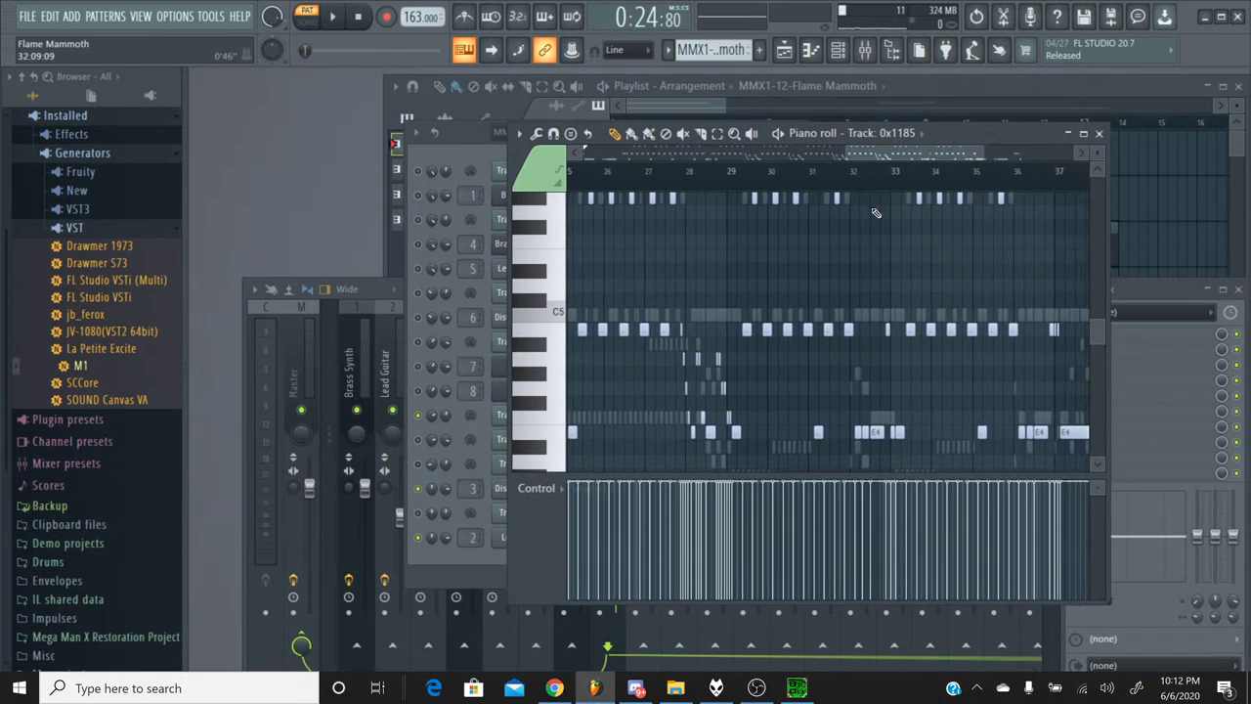
pyautogui.scroll(-2, 861, 161)
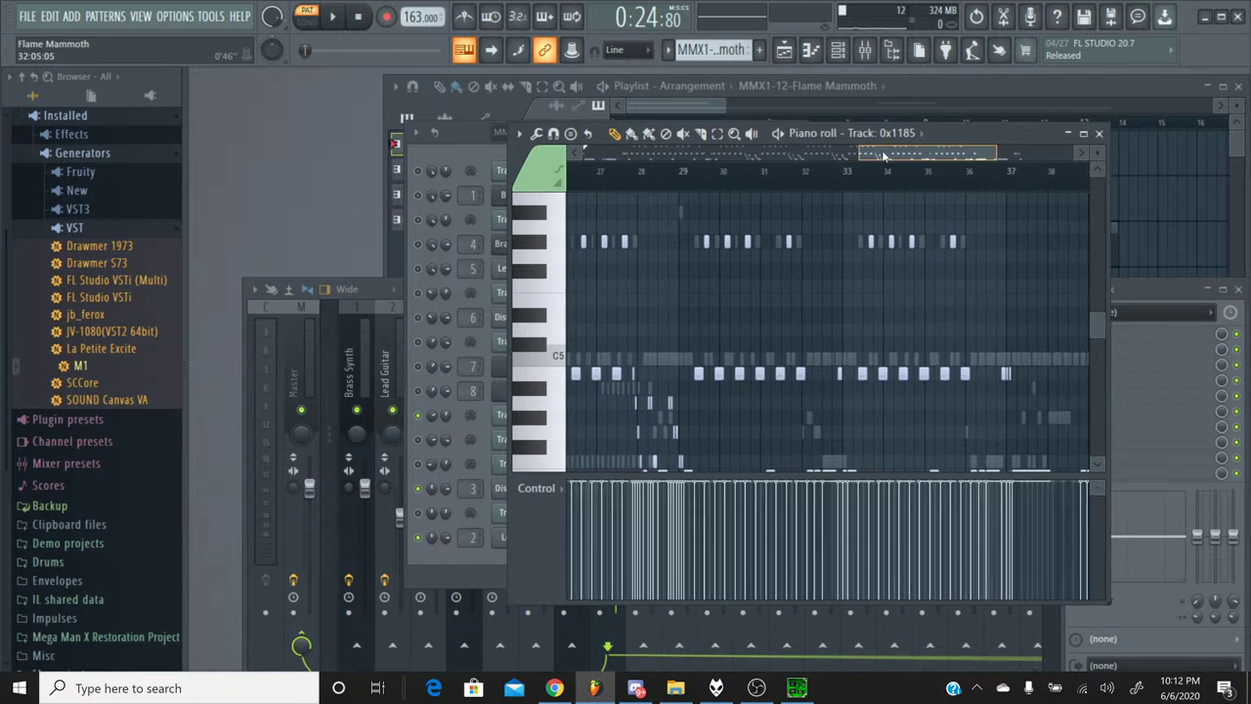
pyautogui.scroll(-8, 879, 249)
pyautogui.scroll(-1, 883, 254)
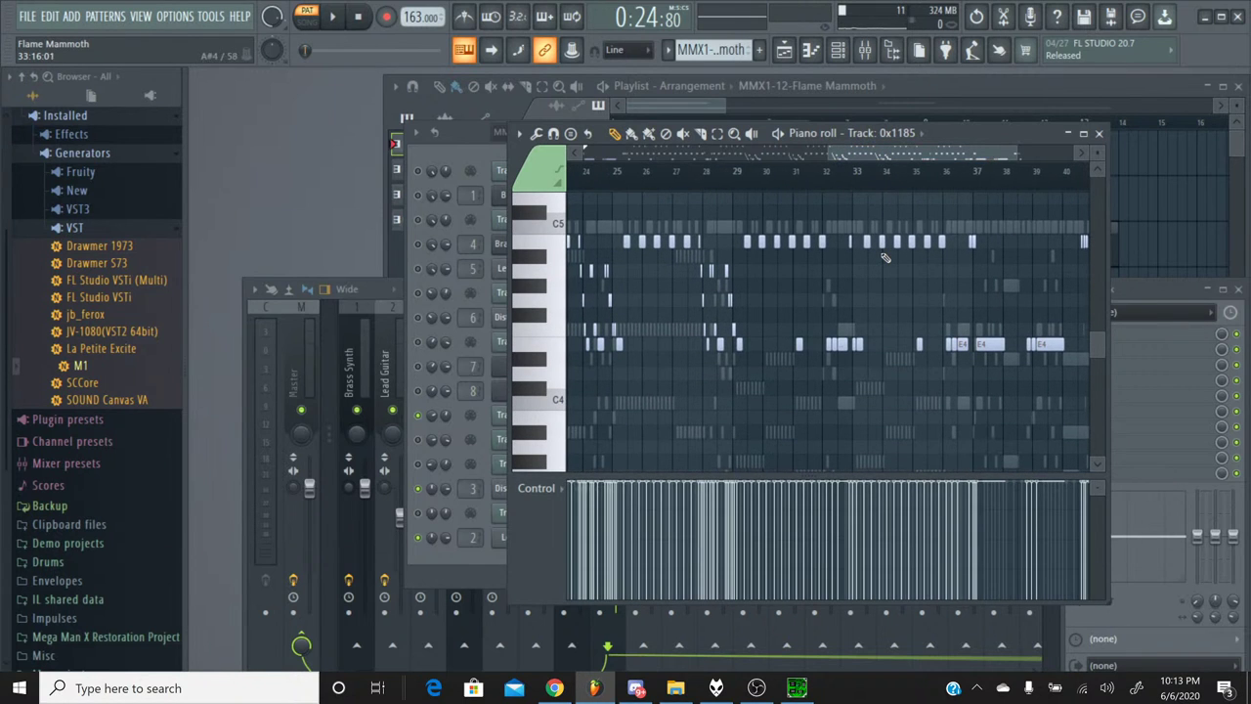
pyautogui.moveTo(876, 159); pyautogui.dragTo(906, 165)
pyautogui.scroll(1, 897, 210)
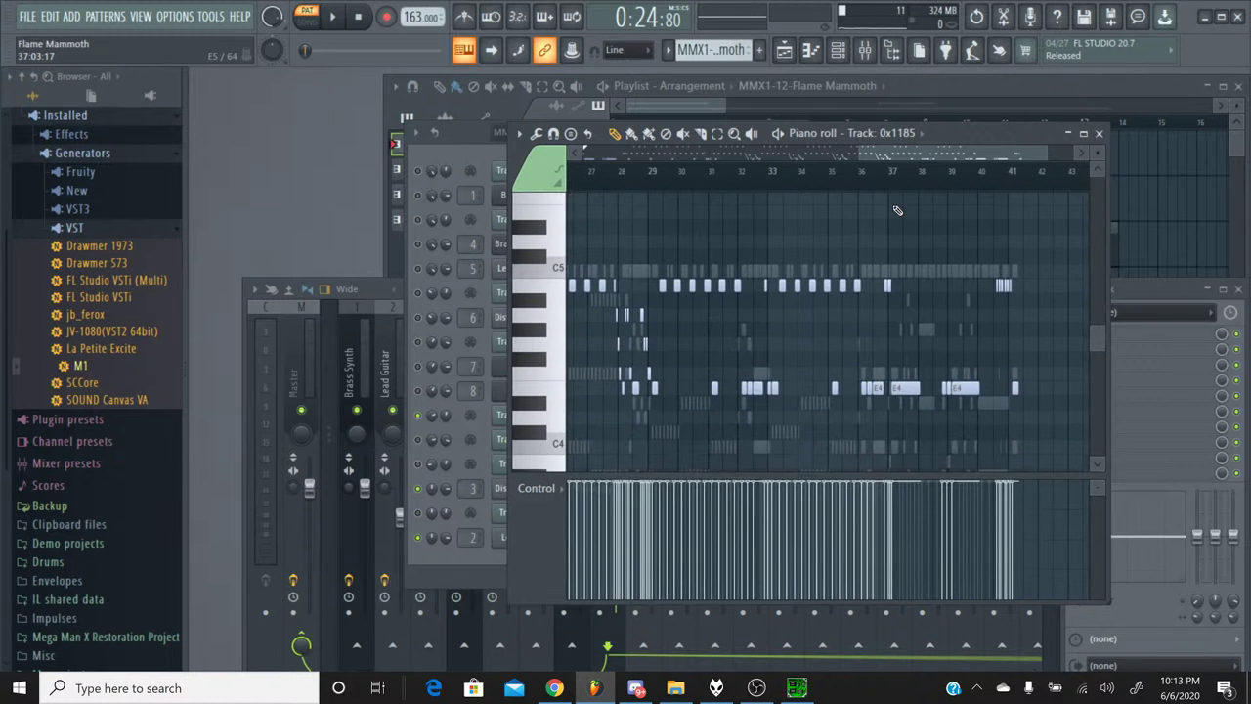
pyautogui.scroll(2, 897, 210)
pyautogui.scroll(-2, 897, 210)
pyautogui.scroll(2, 897, 210)
pyautogui.scroll(2, 897, 205)
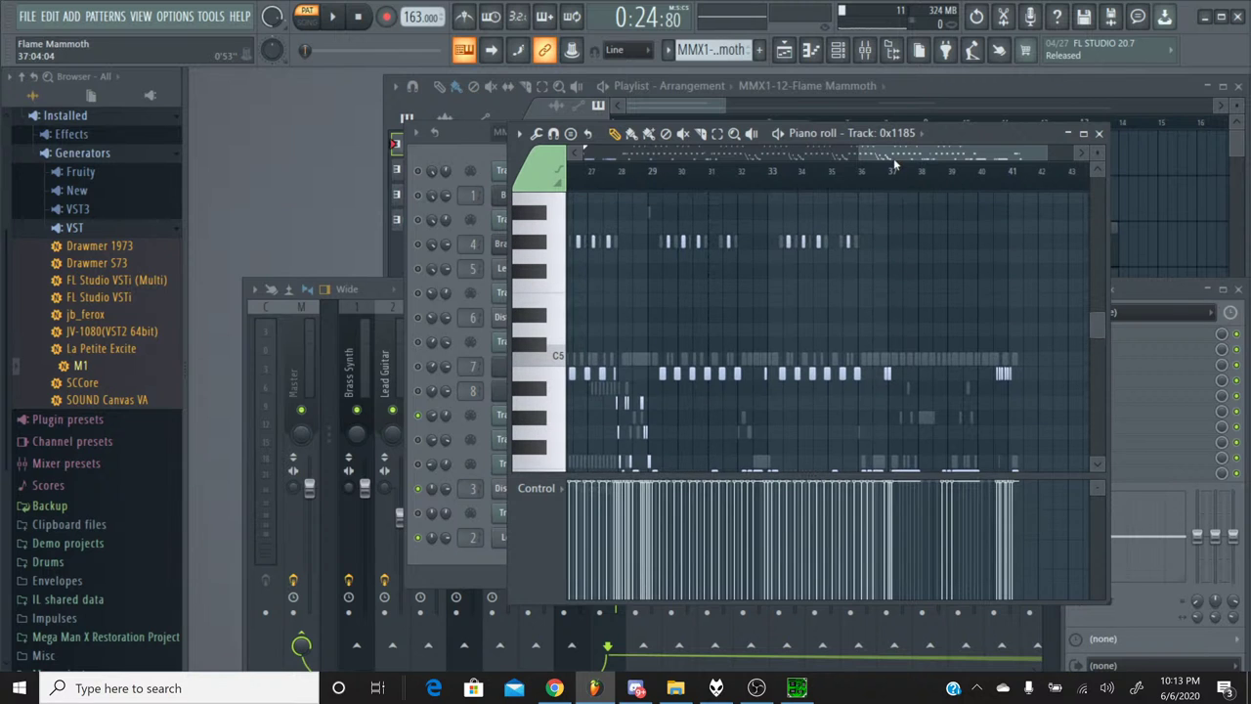
pyautogui.hscroll(2, 894, 166)
pyautogui.scroll(-4, 927, 207)
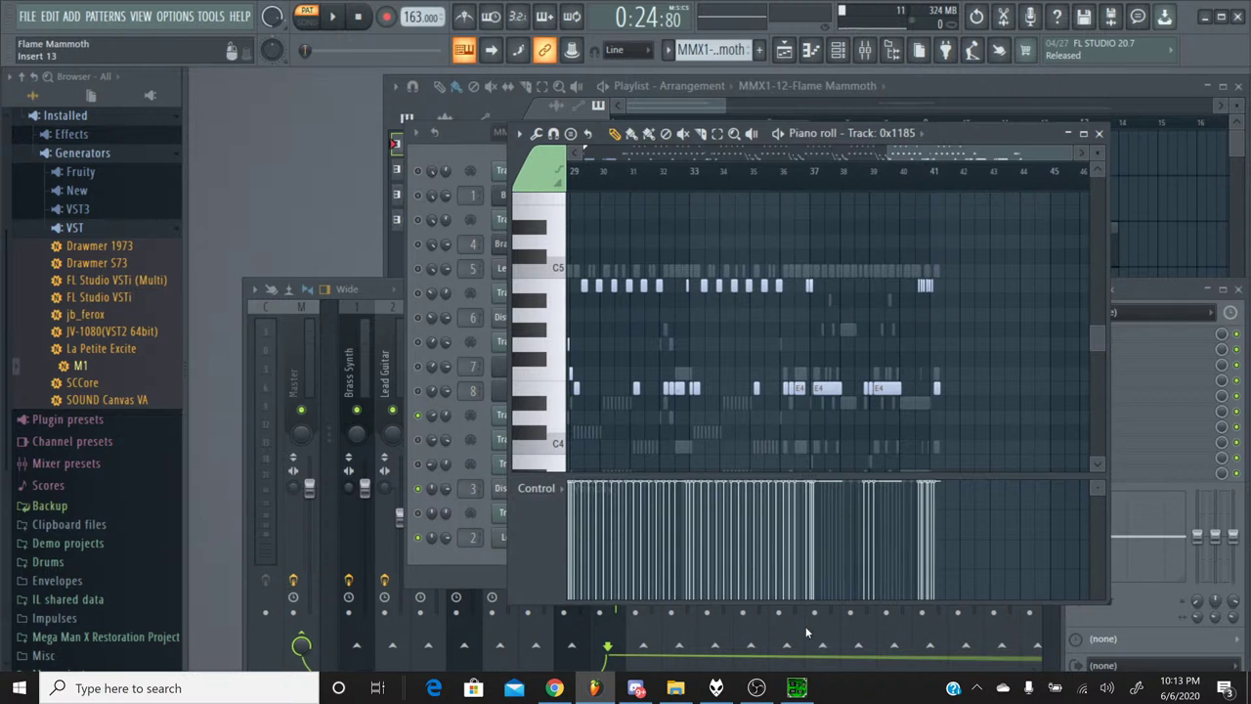
# Switch to SPCTool, stop the Flame Mammoth playback, and return to FL Studio.
pyautogui.click(797, 687)
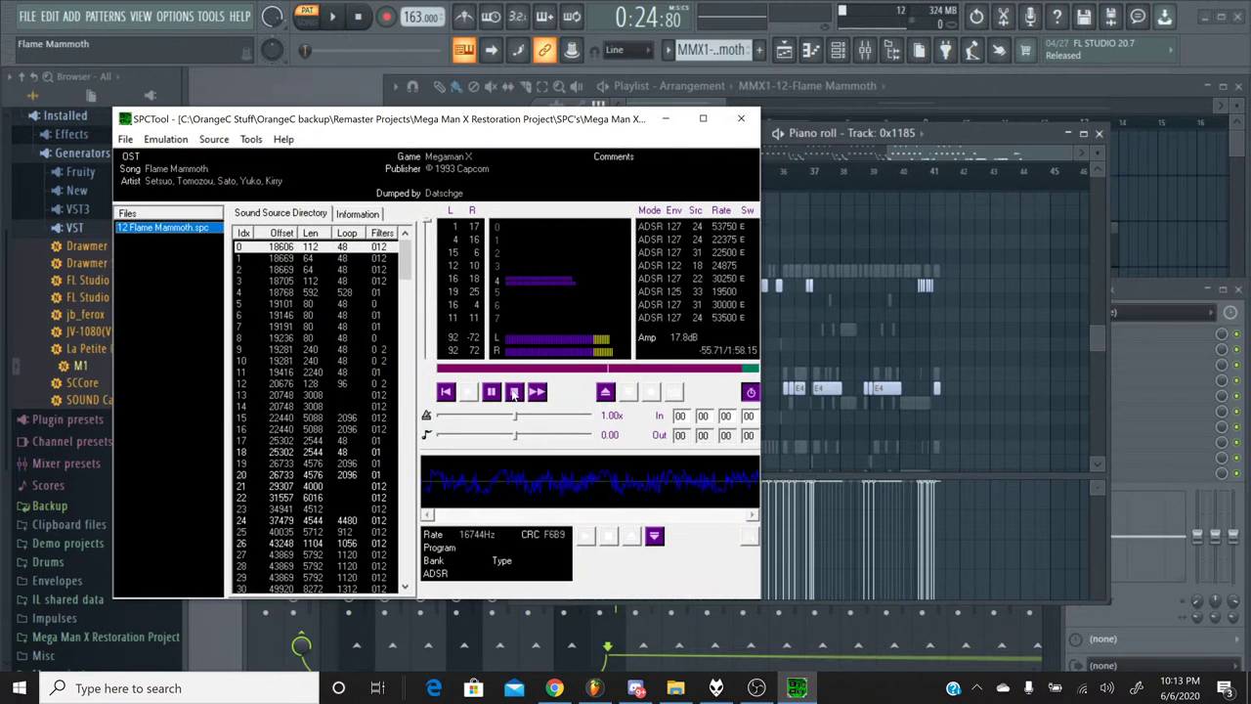
pyautogui.click(811, 682)
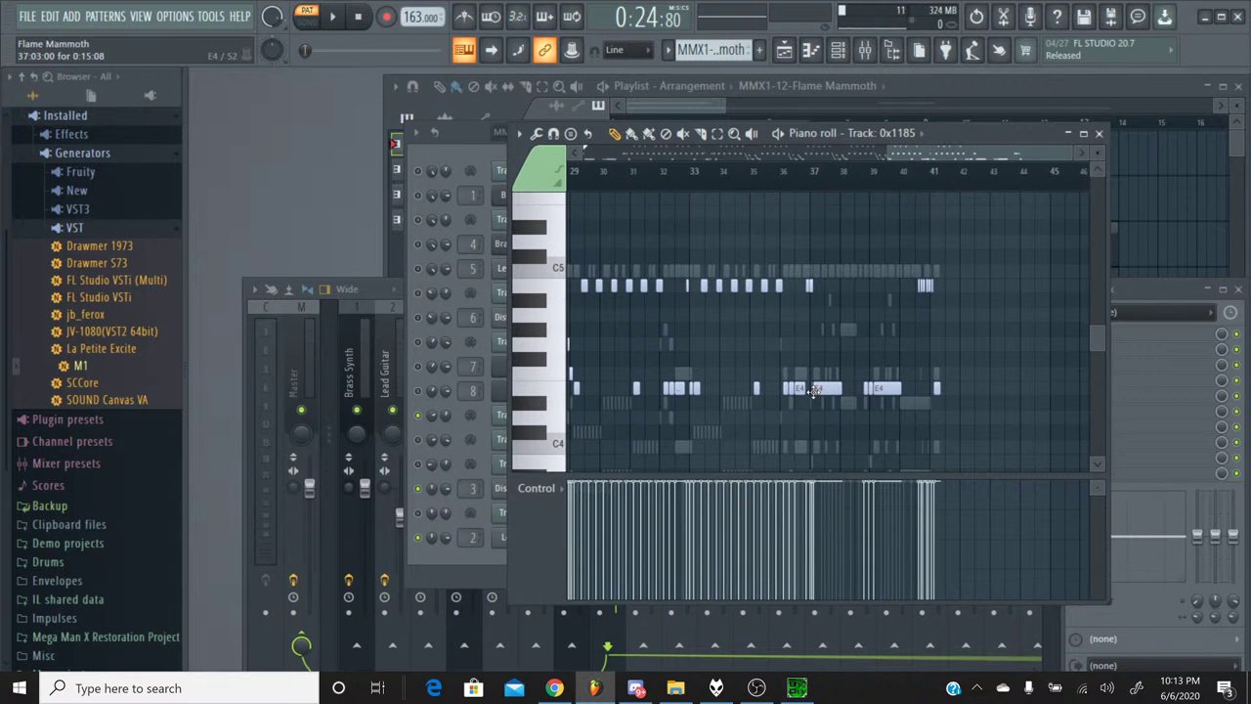
# Select the G#5 notes in Track: 0x1185 and audition the passage starting between bars 5 and 6.
pyautogui.scroll(3, 710, 280)
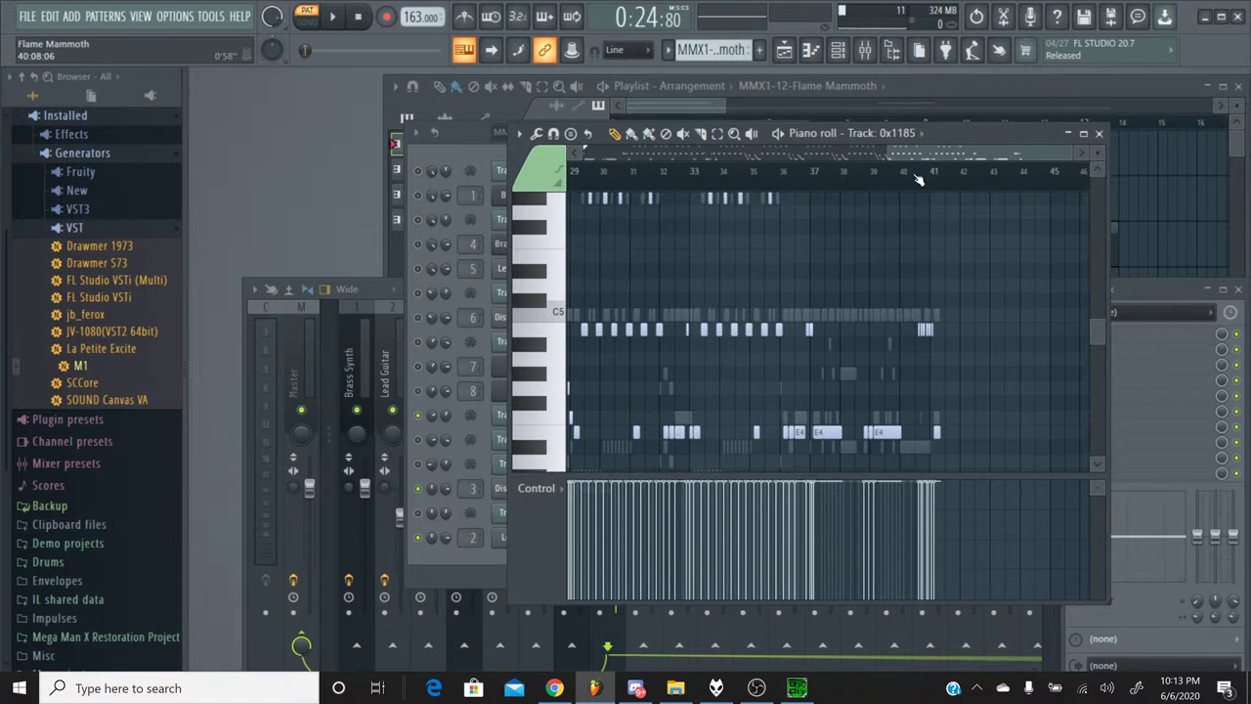
pyautogui.moveTo(924, 157); pyautogui.dragTo(536, 161)
pyautogui.scroll(2, 537, 195)
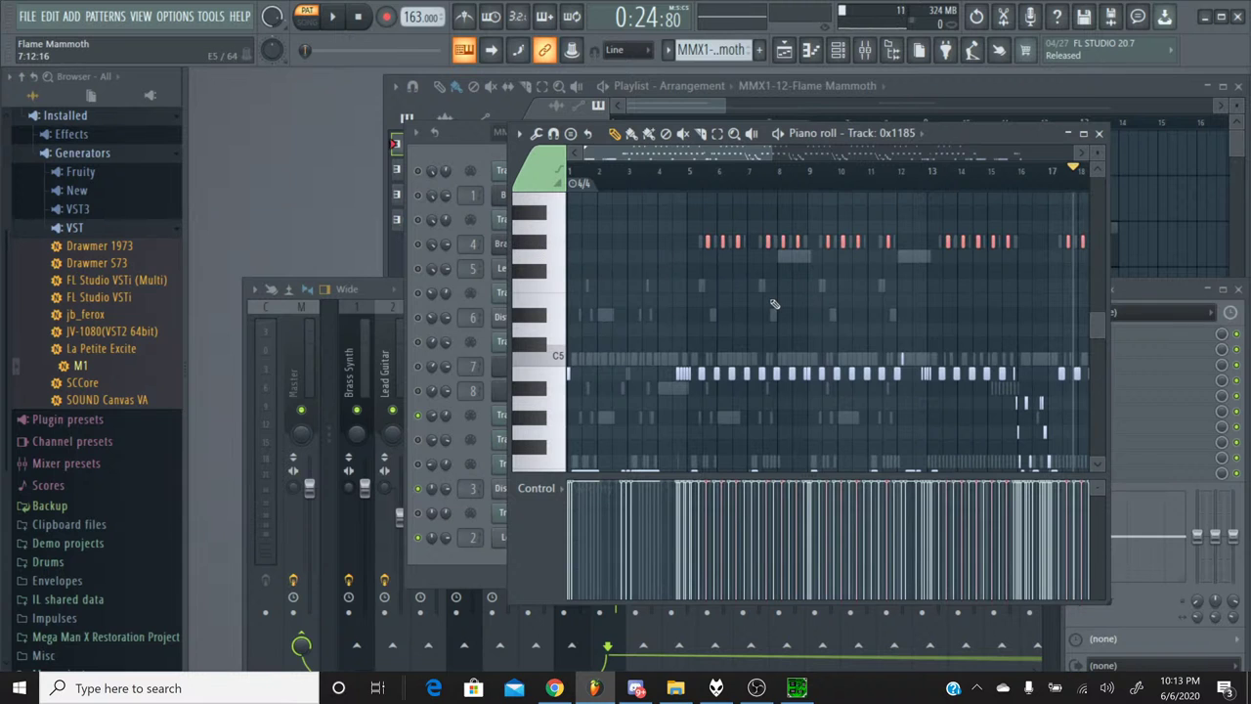
pyautogui.scroll(1, 774, 304)
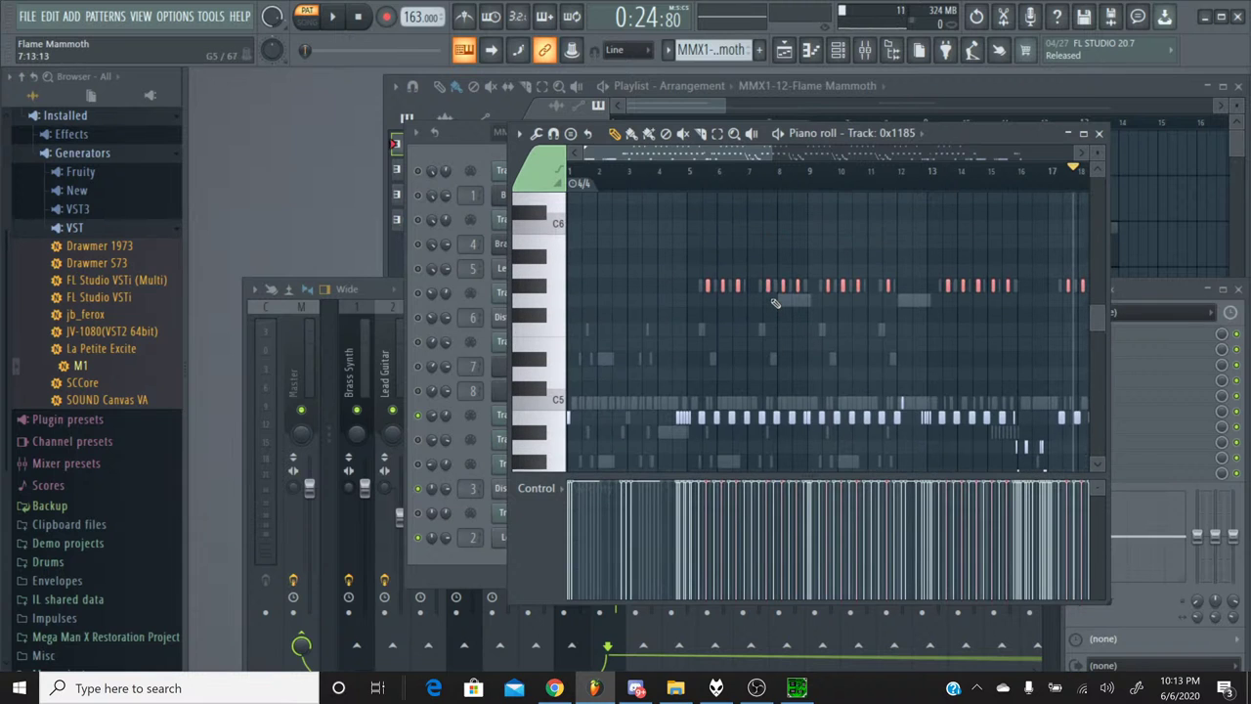
pyautogui.click(705, 182)
pyautogui.press('space')
pyautogui.press('space')
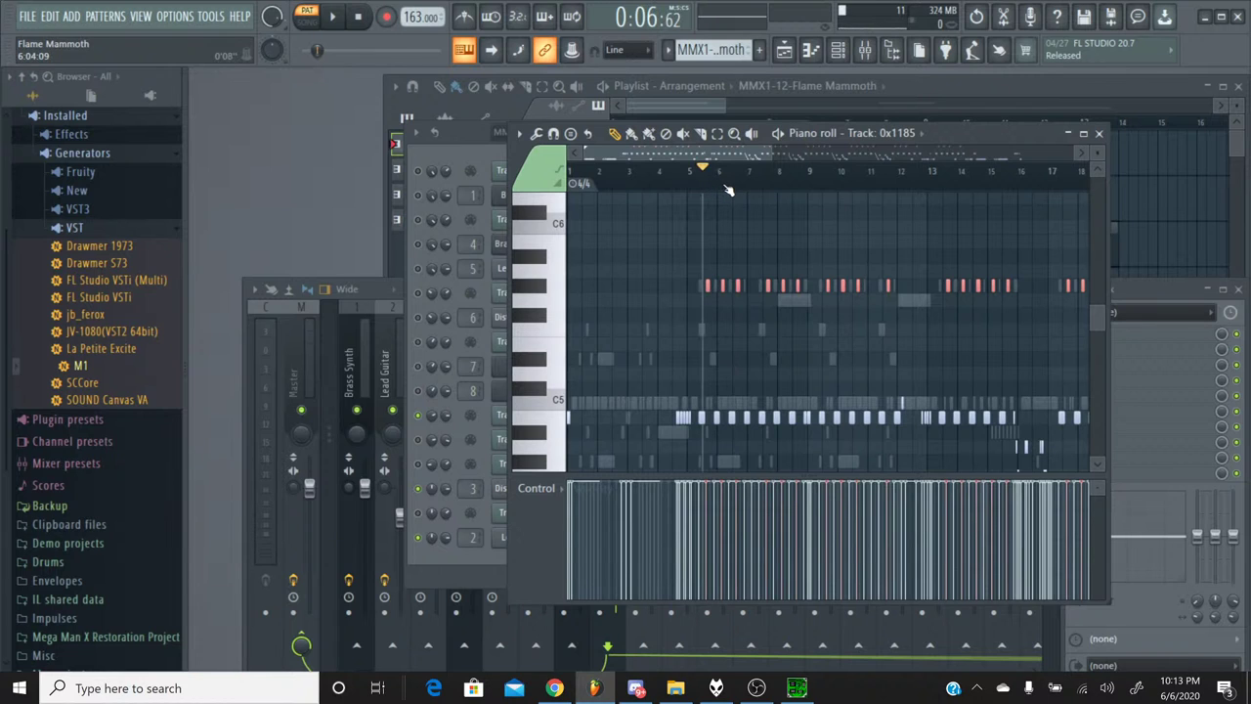
# Close the Track: 0x1185 piano roll and switch back to the Percussion pattern.
pyautogui.click(1098, 133)
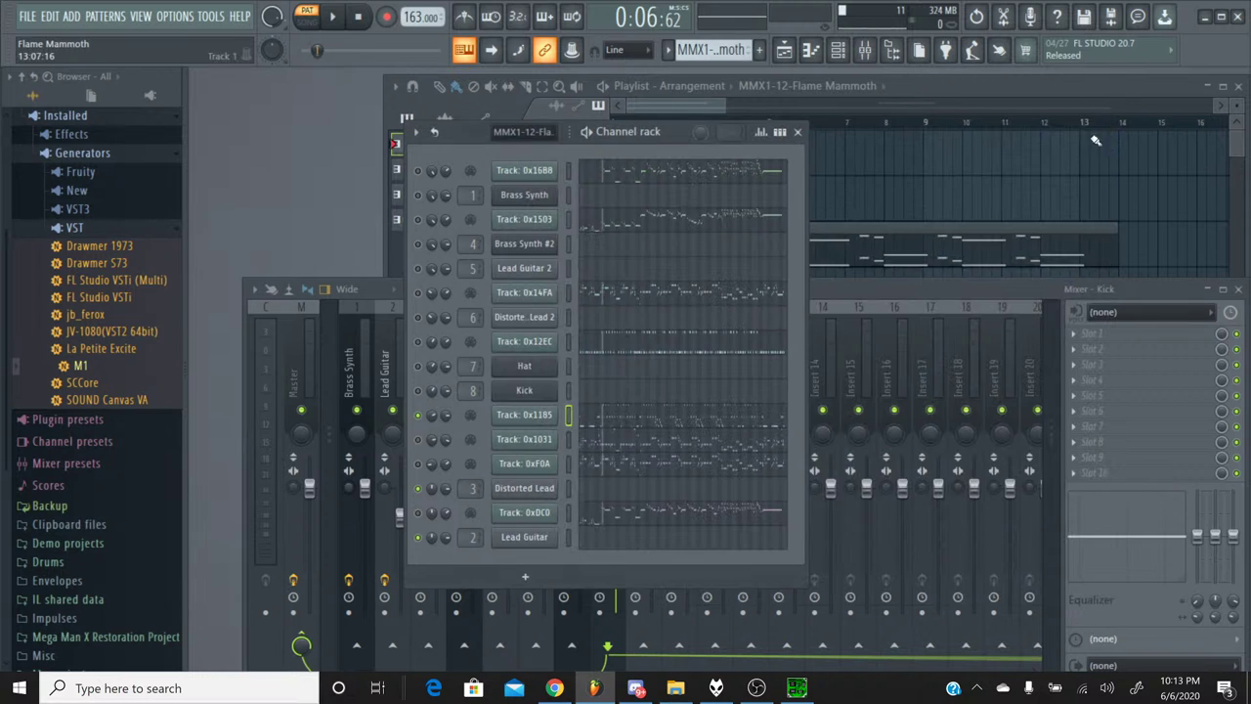
pyautogui.click(668, 50)
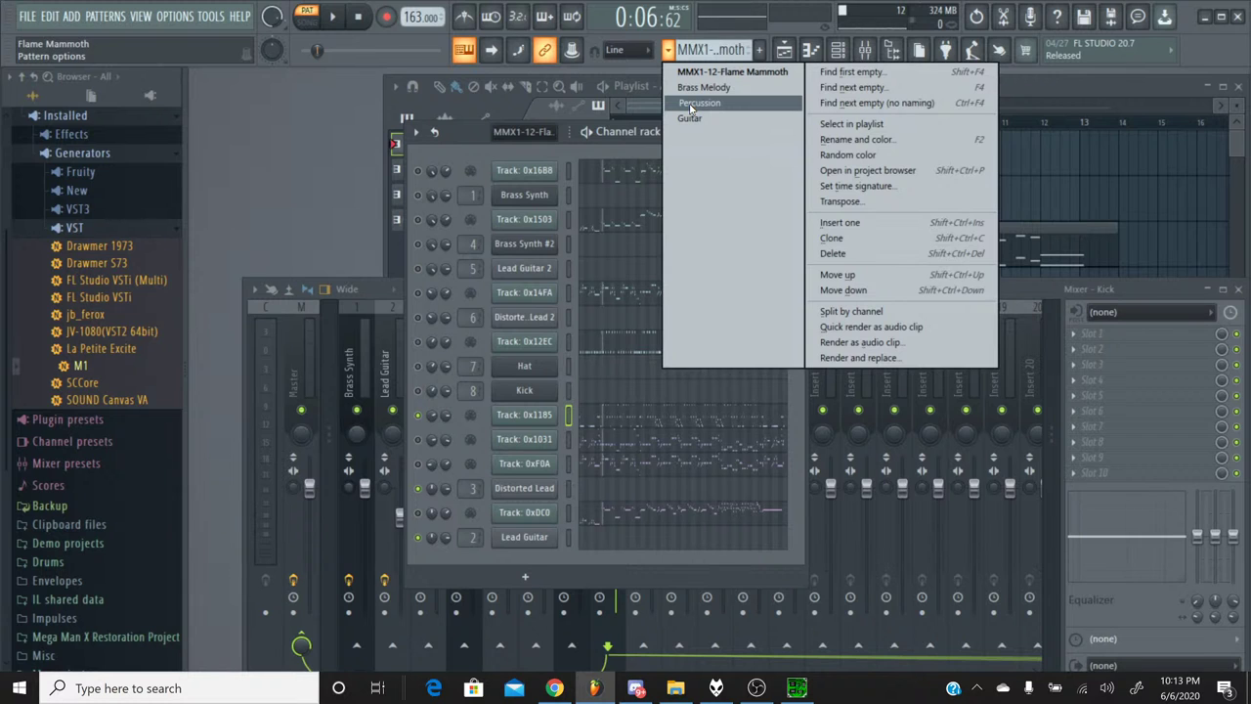
pyautogui.click(691, 104)
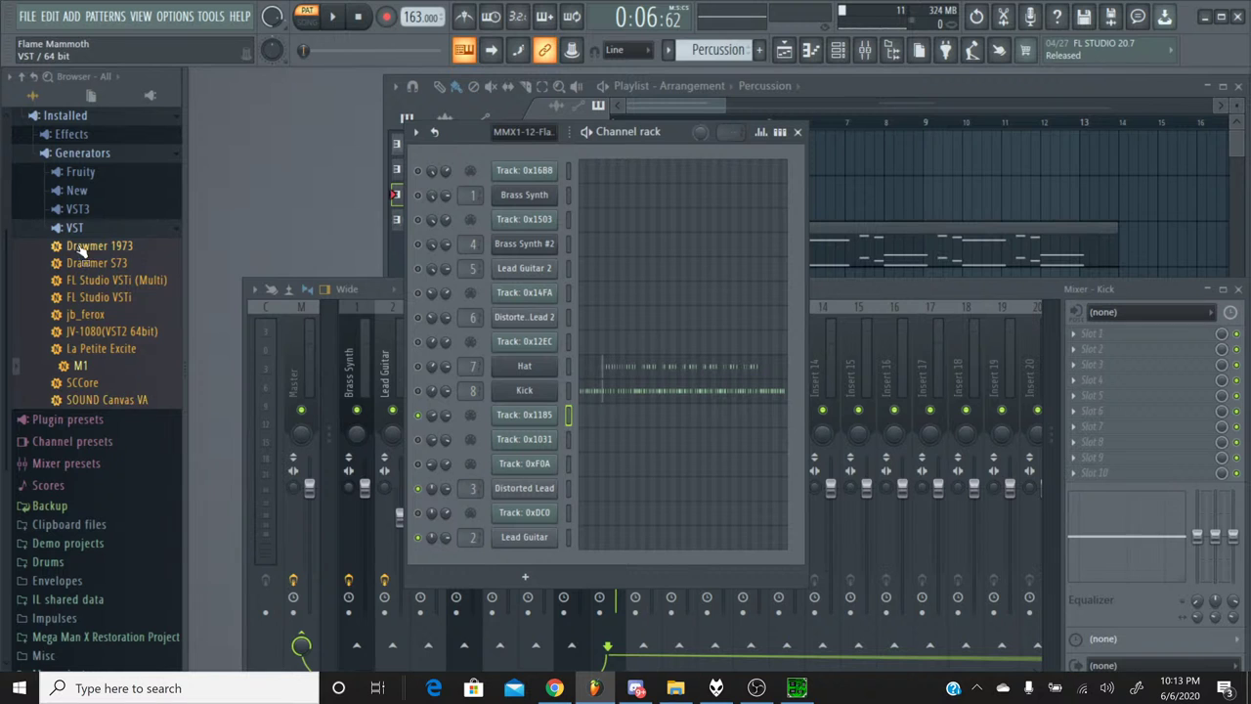
# Add an M1 channel below Track: 0x1185 and load the Cym Catalog drum program in Prog mode.
pyautogui.moveTo(81, 365); pyautogui.dragTo(528, 440)
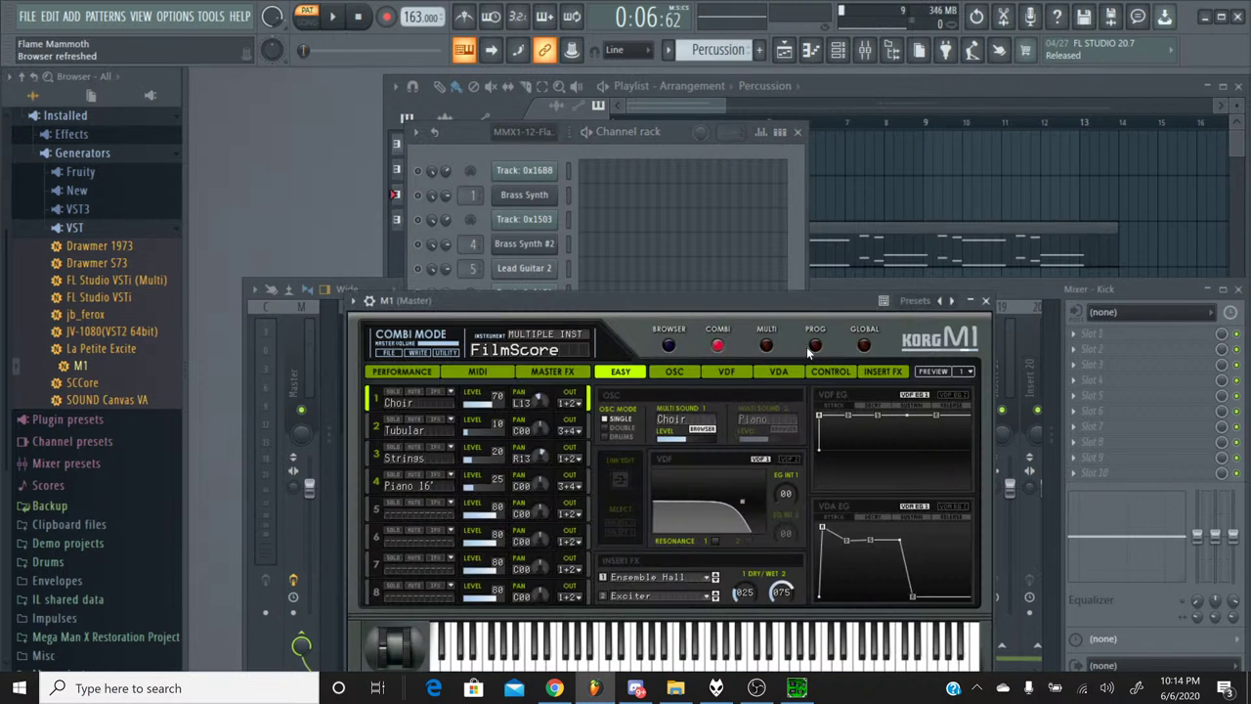
pyautogui.click(813, 345)
pyautogui.click(668, 345)
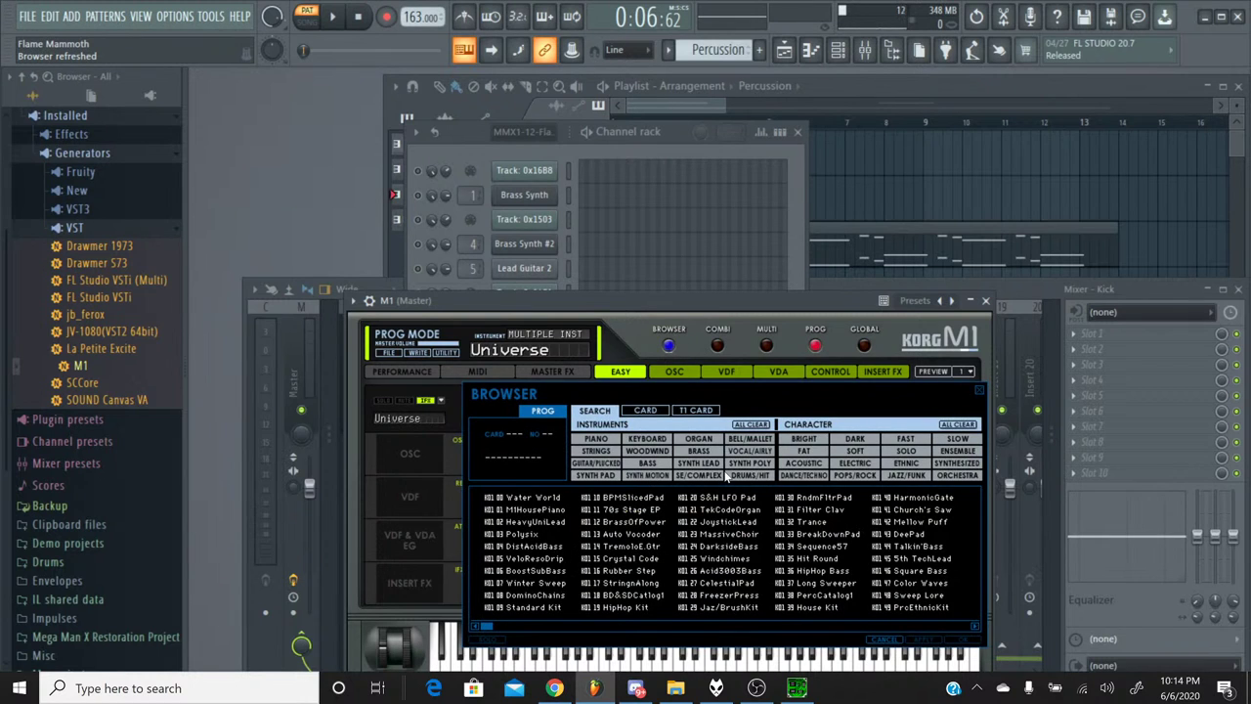
pyautogui.click(748, 475)
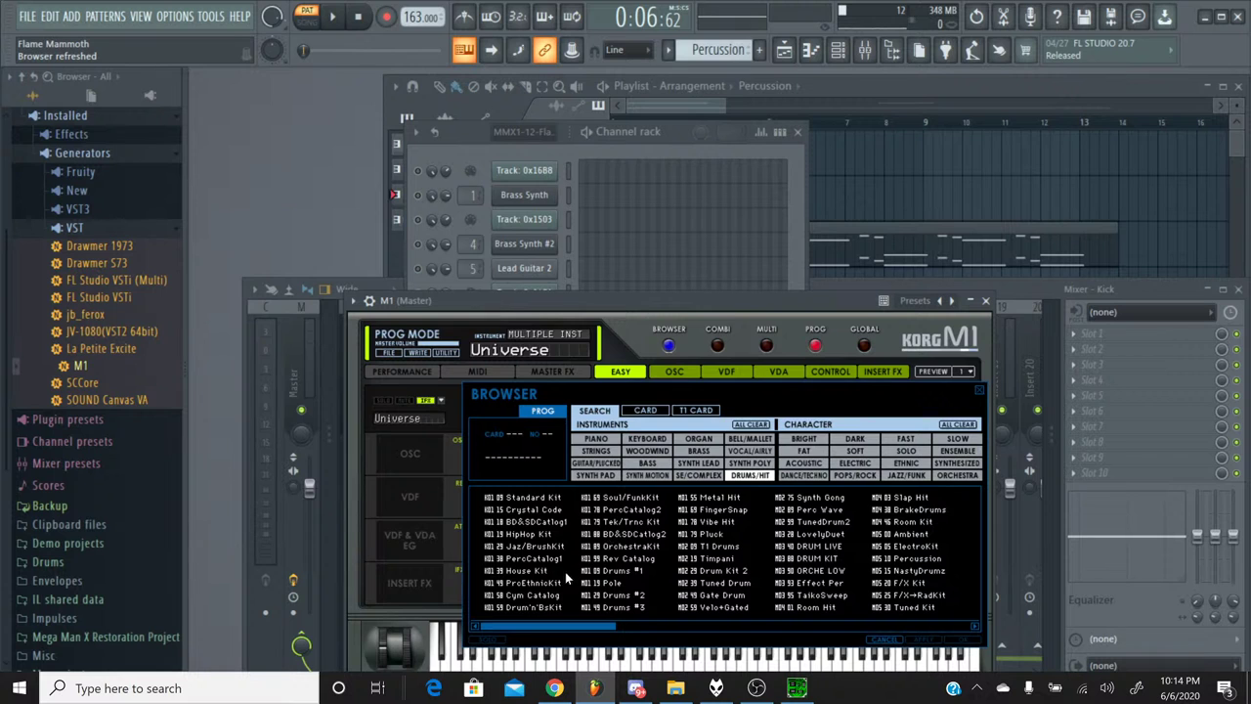
pyautogui.doubleClick(556, 598)
# Set the M1's second insert effect to No Effect and close the plugin window.
pyautogui.click(656, 600)
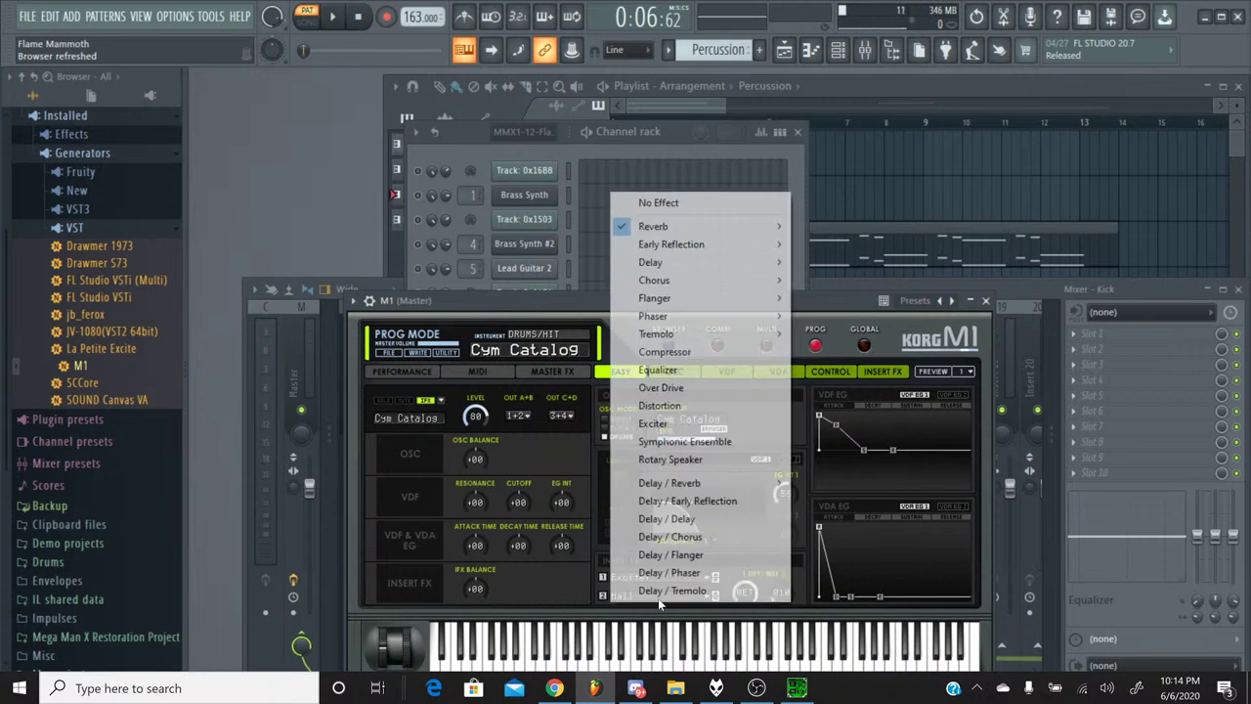
pyautogui.click(690, 245)
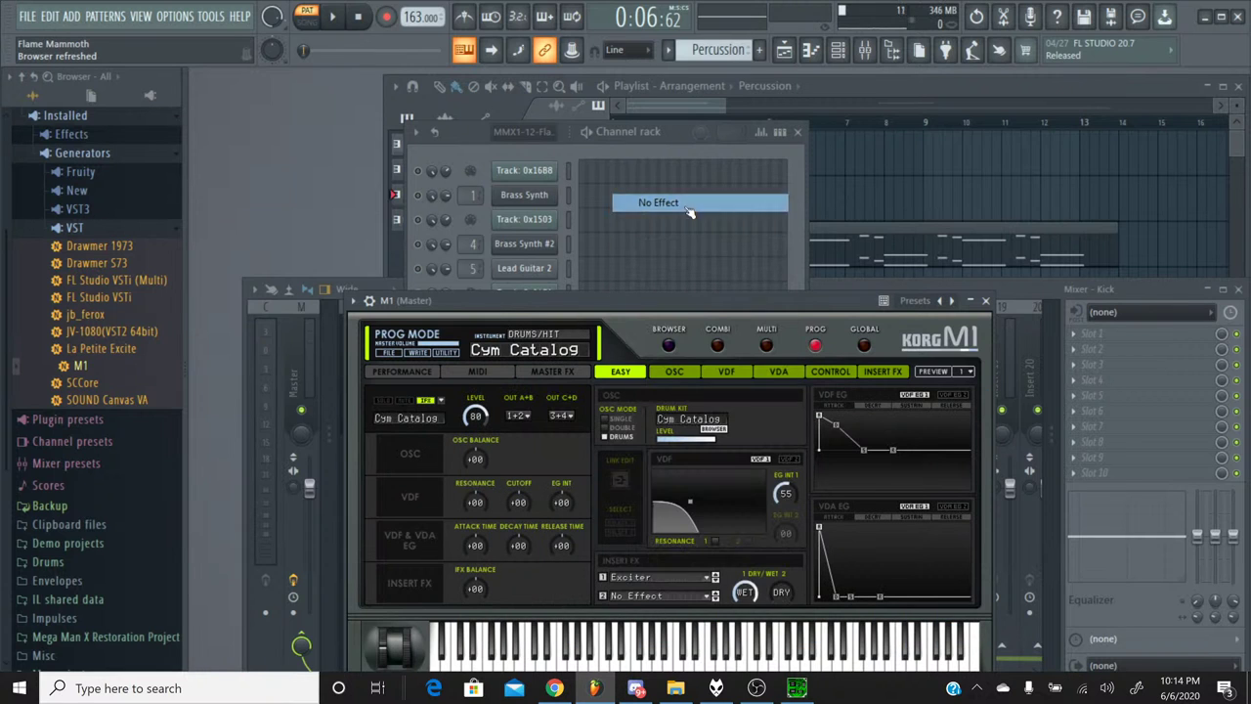
pyautogui.click(985, 300)
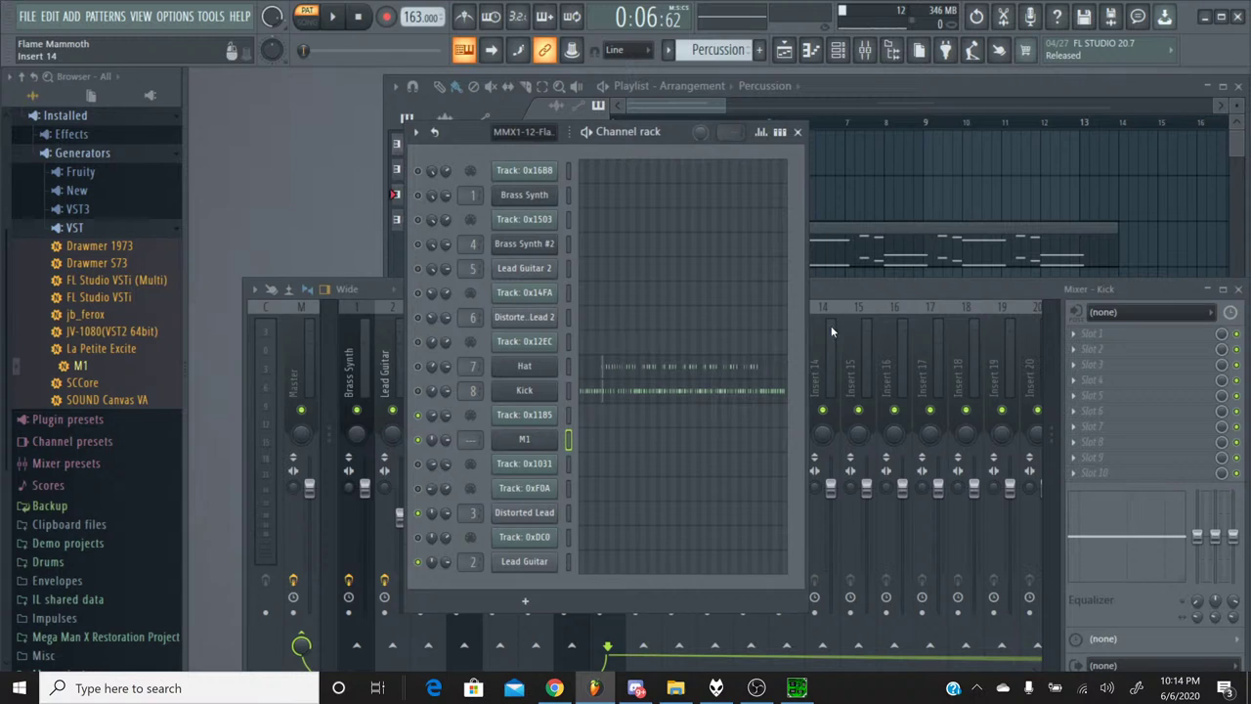
# Rename the new M1 channel as Hat #2.
pyautogui.rightClick(516, 441)
pyautogui.click(615, 474)
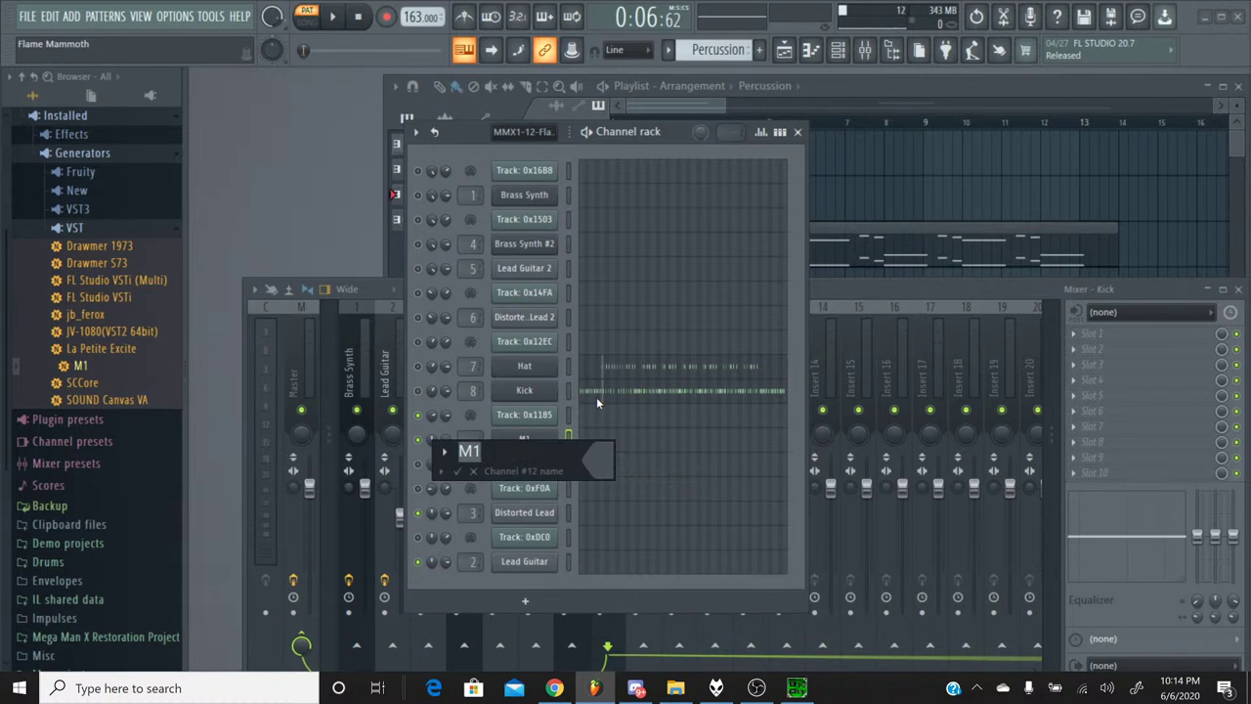
pyautogui.write('Hat #2')
pyautogui.press('Return')
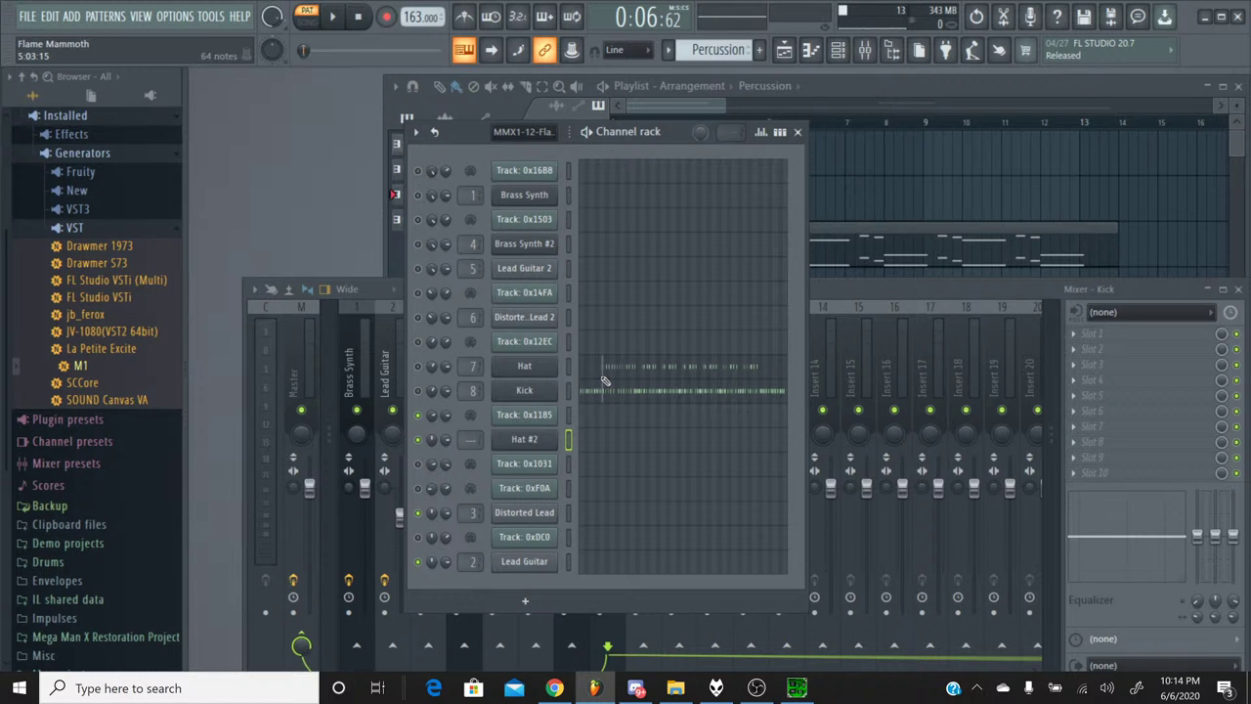
pyautogui.click(604, 372)
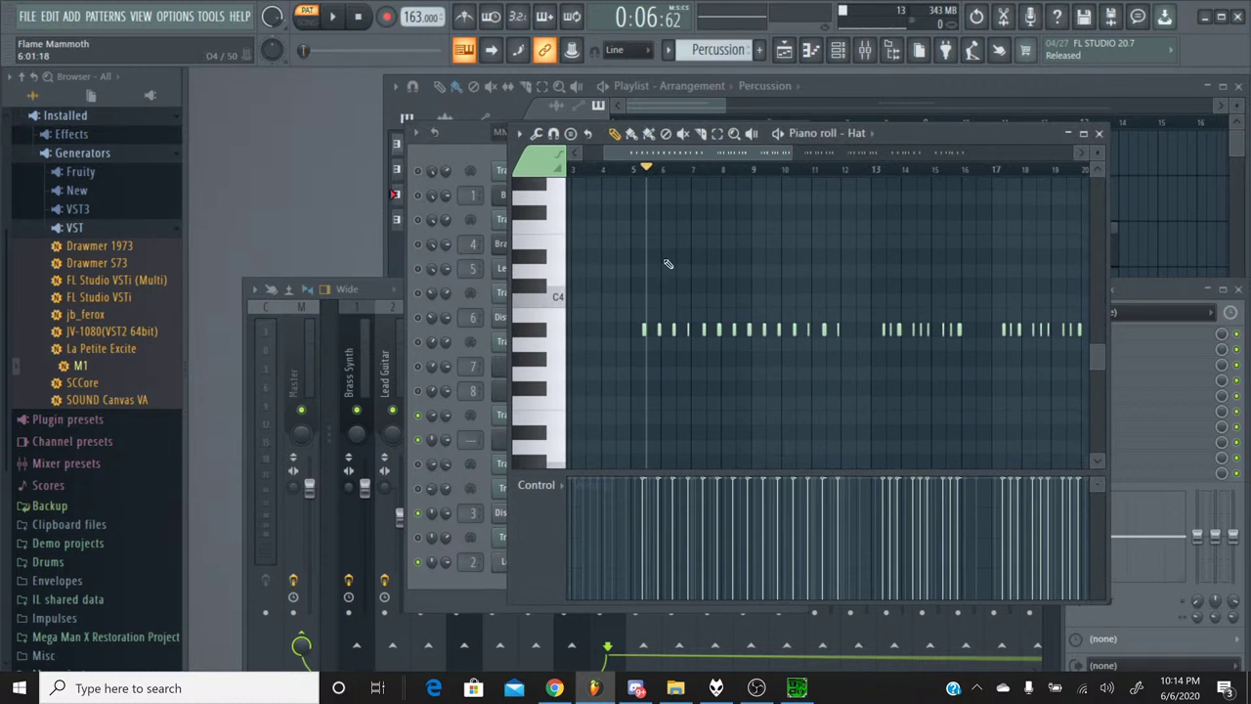
pyautogui.scroll(5, 667, 172)
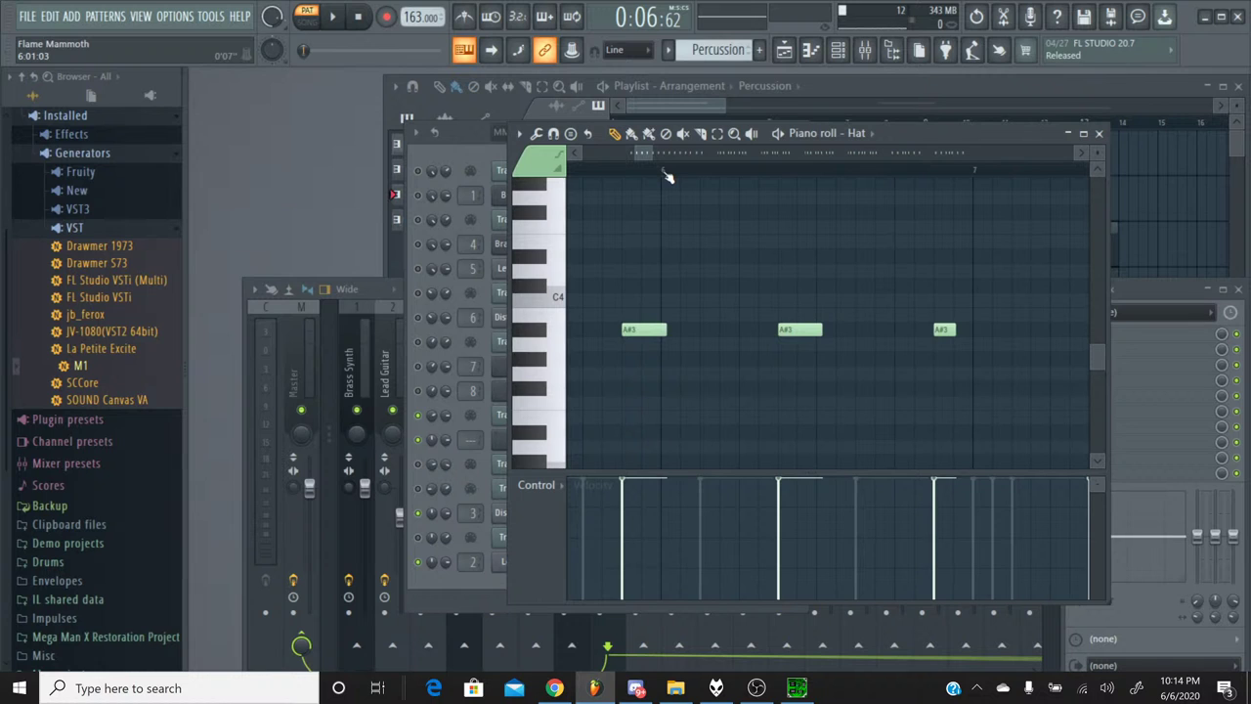
pyautogui.click(1099, 133)
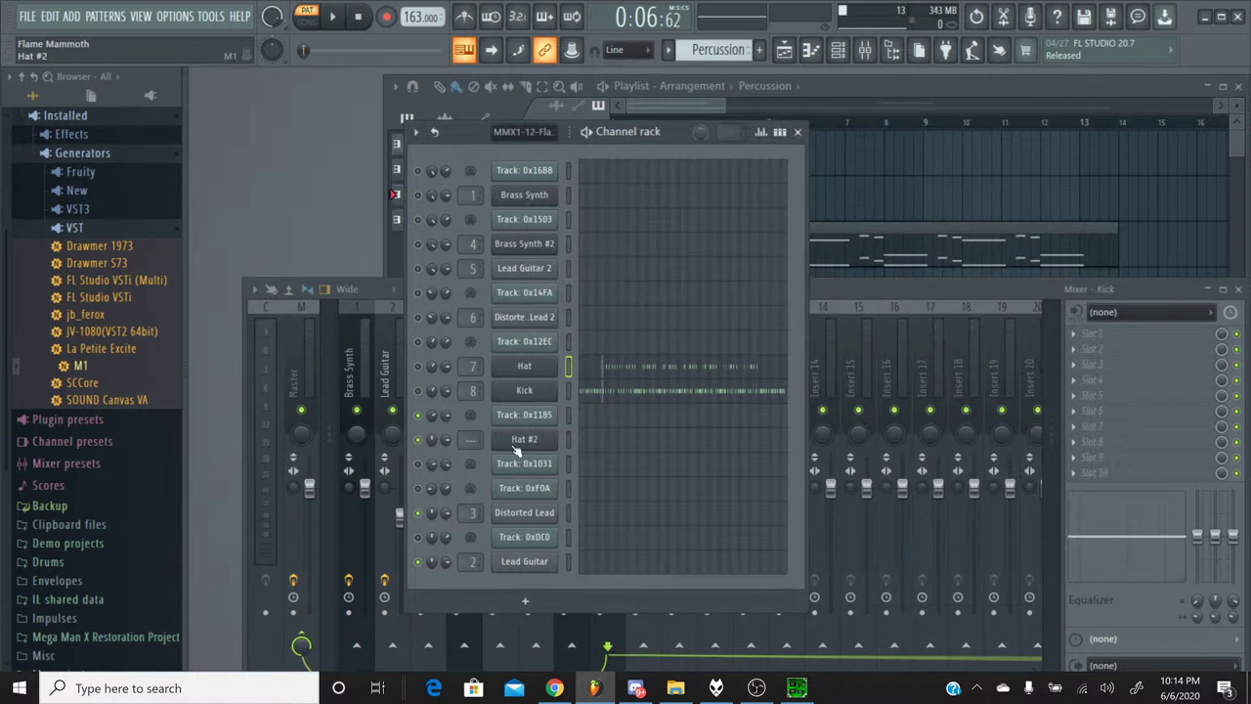
pyautogui.click(600, 449)
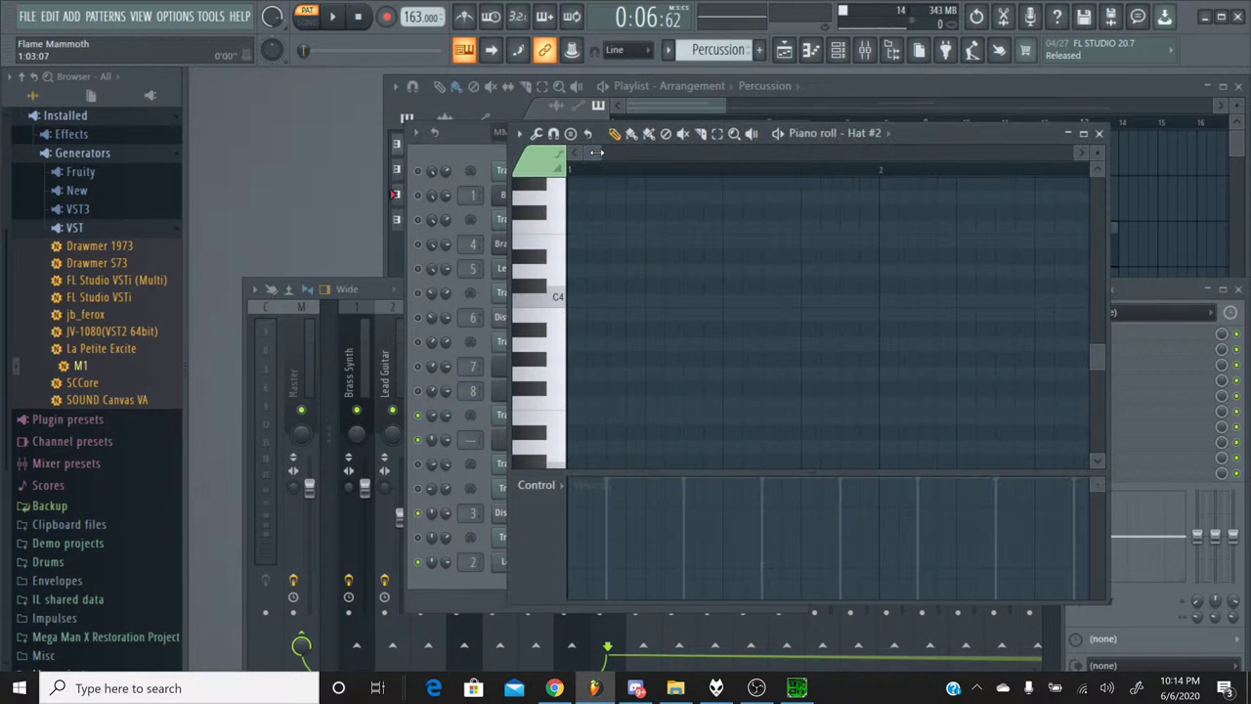
pyautogui.moveTo(596, 153); pyautogui.dragTo(621, 153)
pyautogui.click(623, 168)
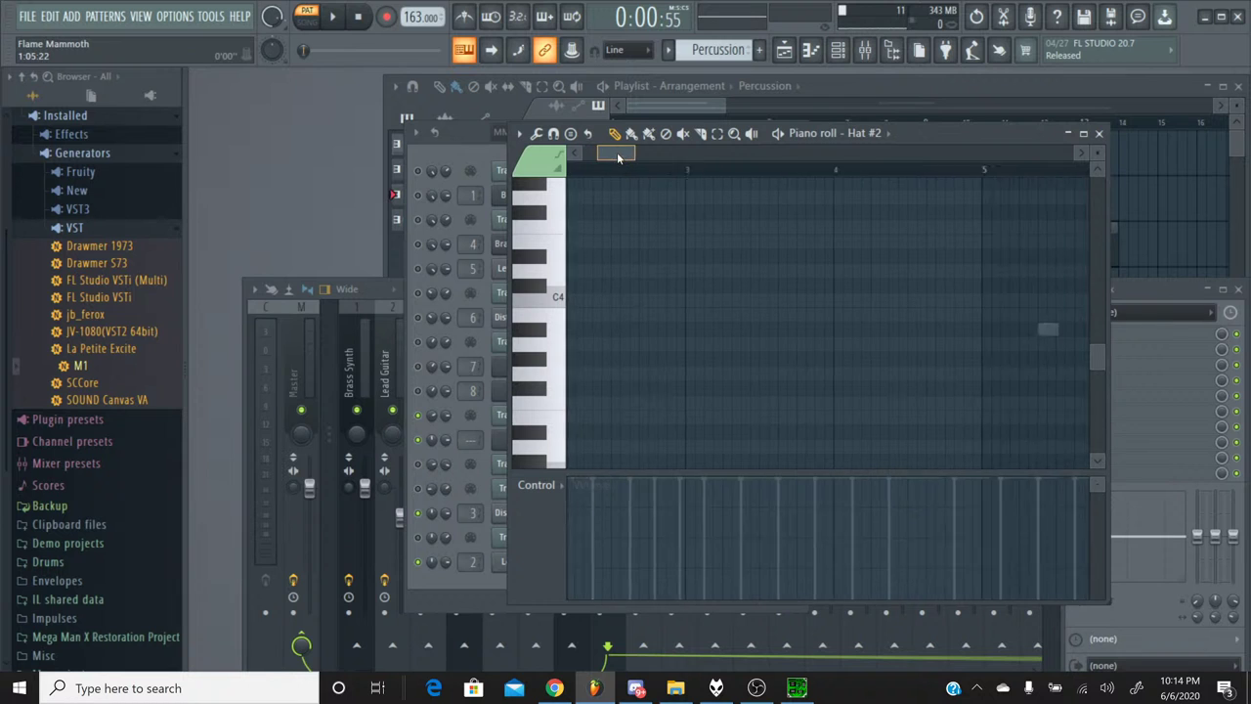
pyautogui.moveTo(606, 158); pyautogui.dragTo(630, 157)
pyautogui.click(1099, 133)
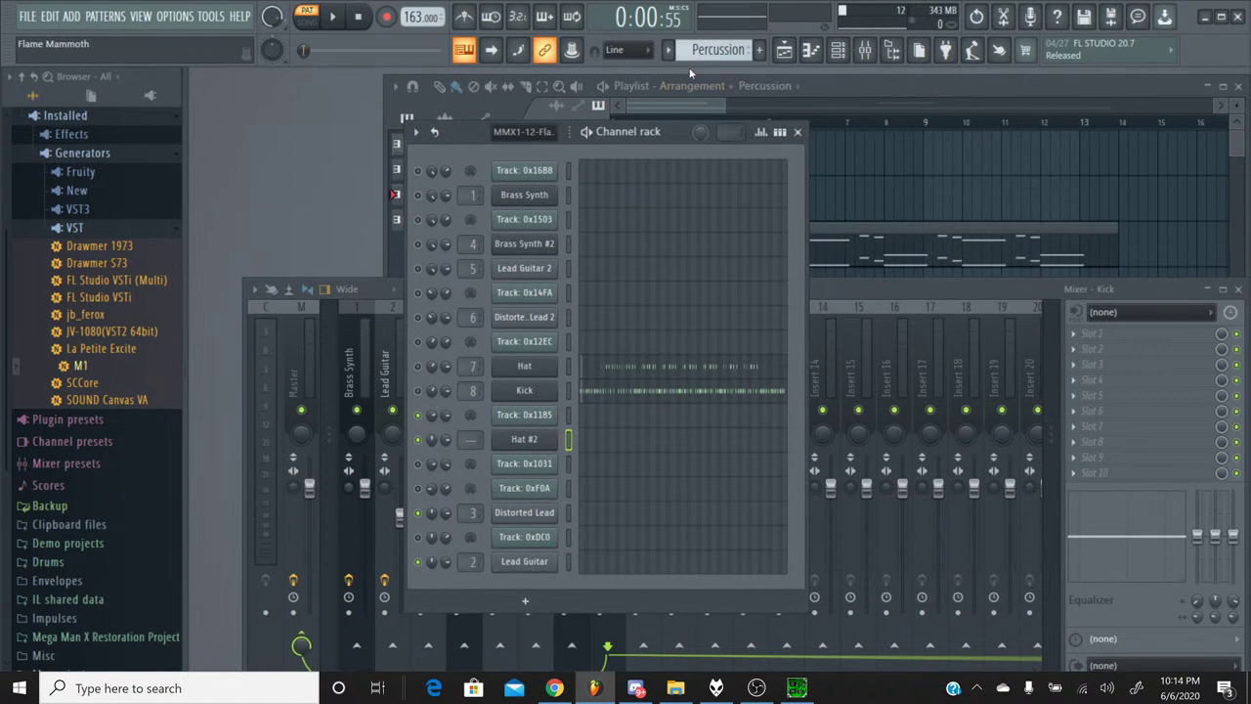
# In the MMX1-12-Flame Mammoth pattern, place the playhead at Track: 0x1185's first G#5 note between bars 5 and 6.
pyautogui.scroll(1, 703, 49)
pyautogui.click(669, 49)
pyautogui.click(727, 71)
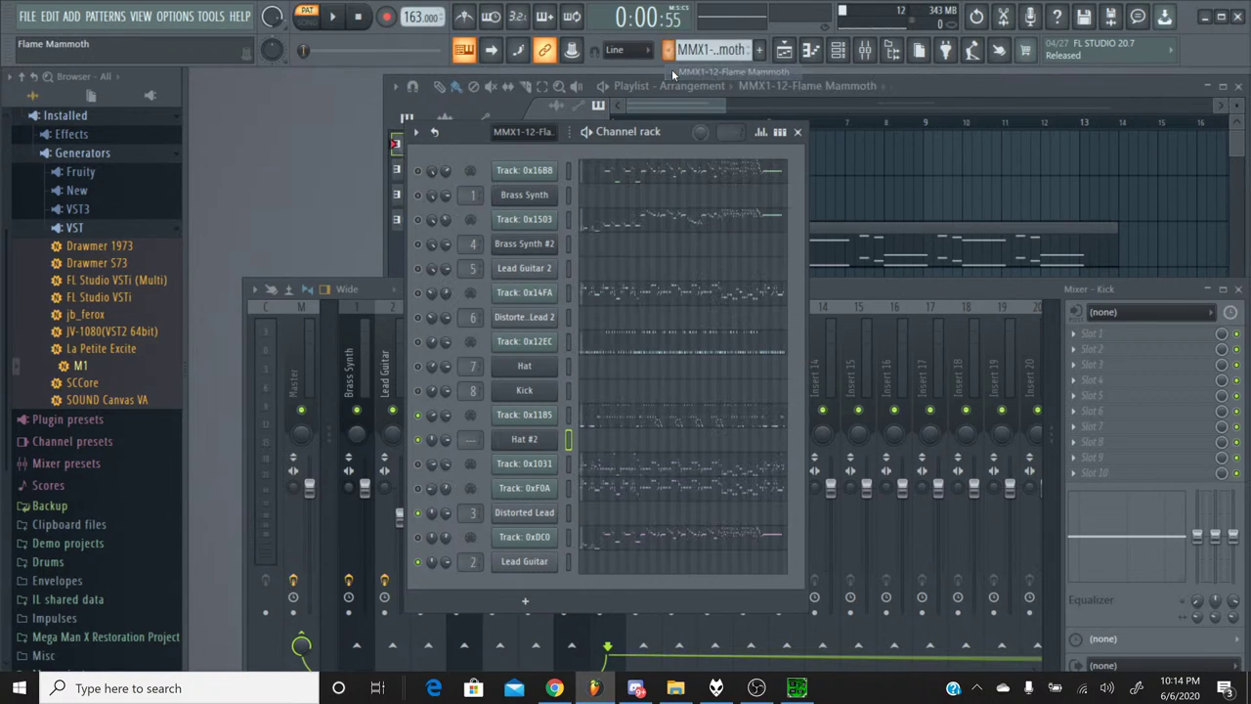
pyautogui.click(615, 420)
pyautogui.scroll(5, 626, 238)
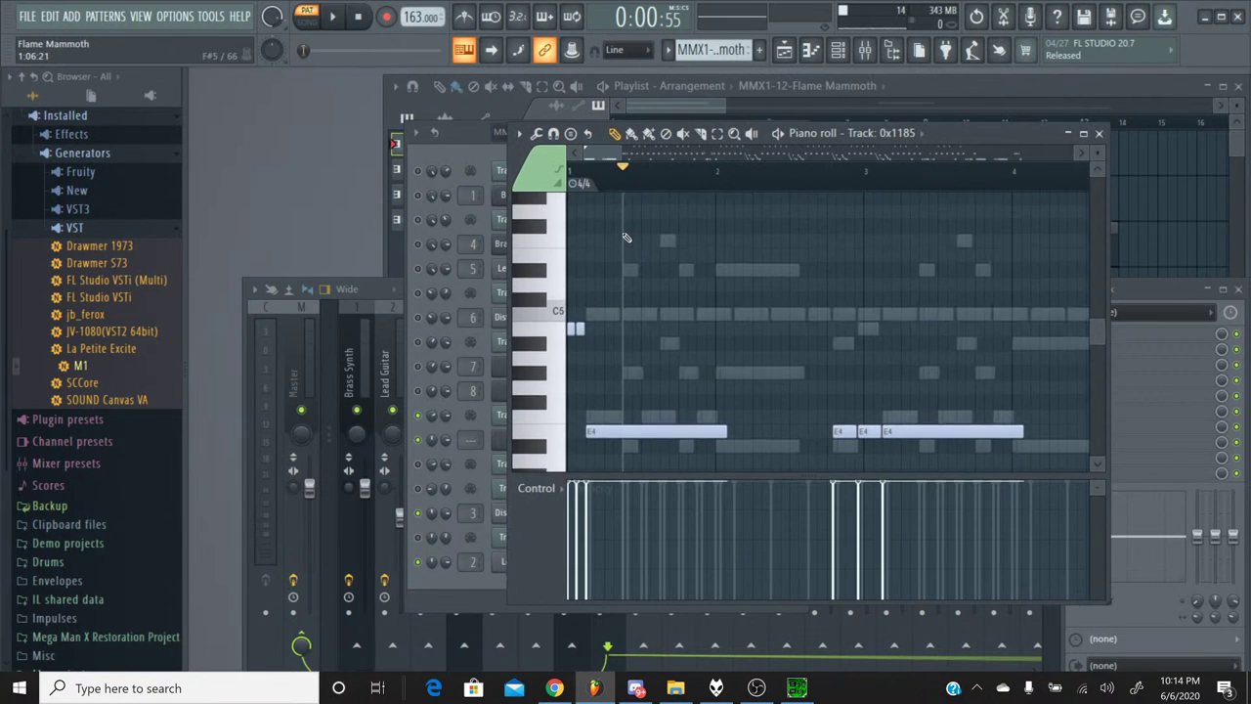
pyautogui.moveTo(600, 153); pyautogui.dragTo(642, 173)
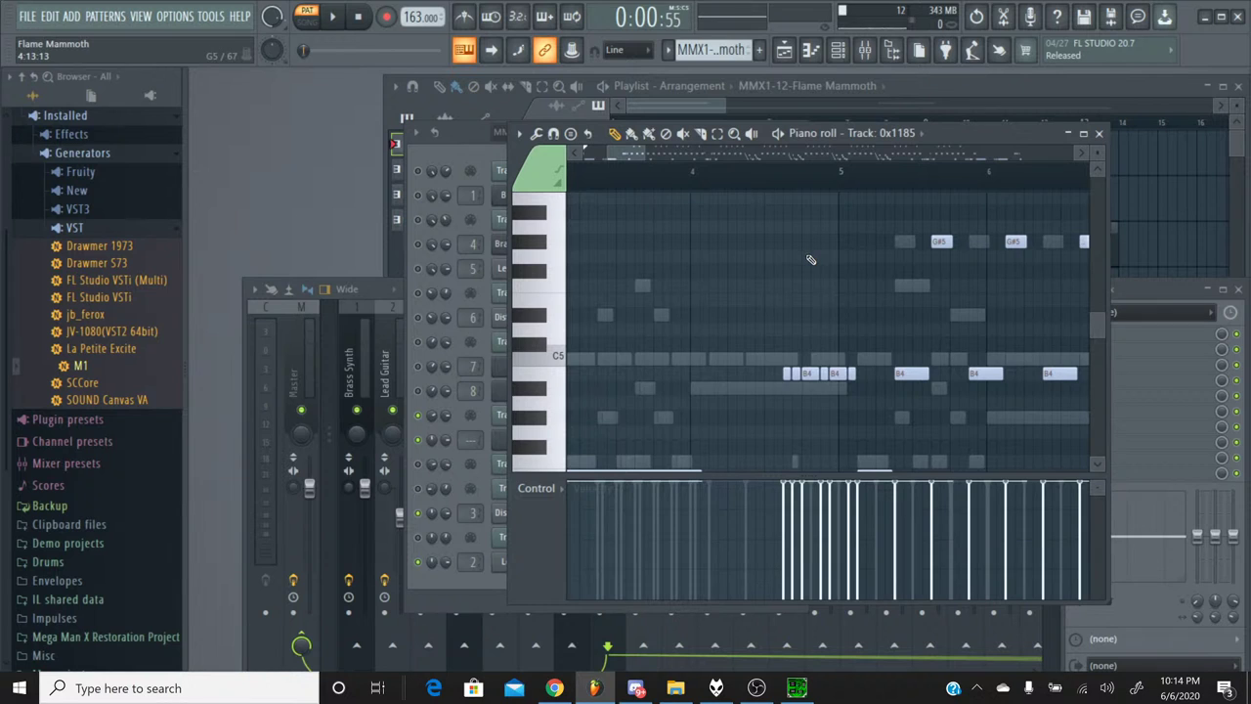
pyautogui.scroll(3, 821, 264)
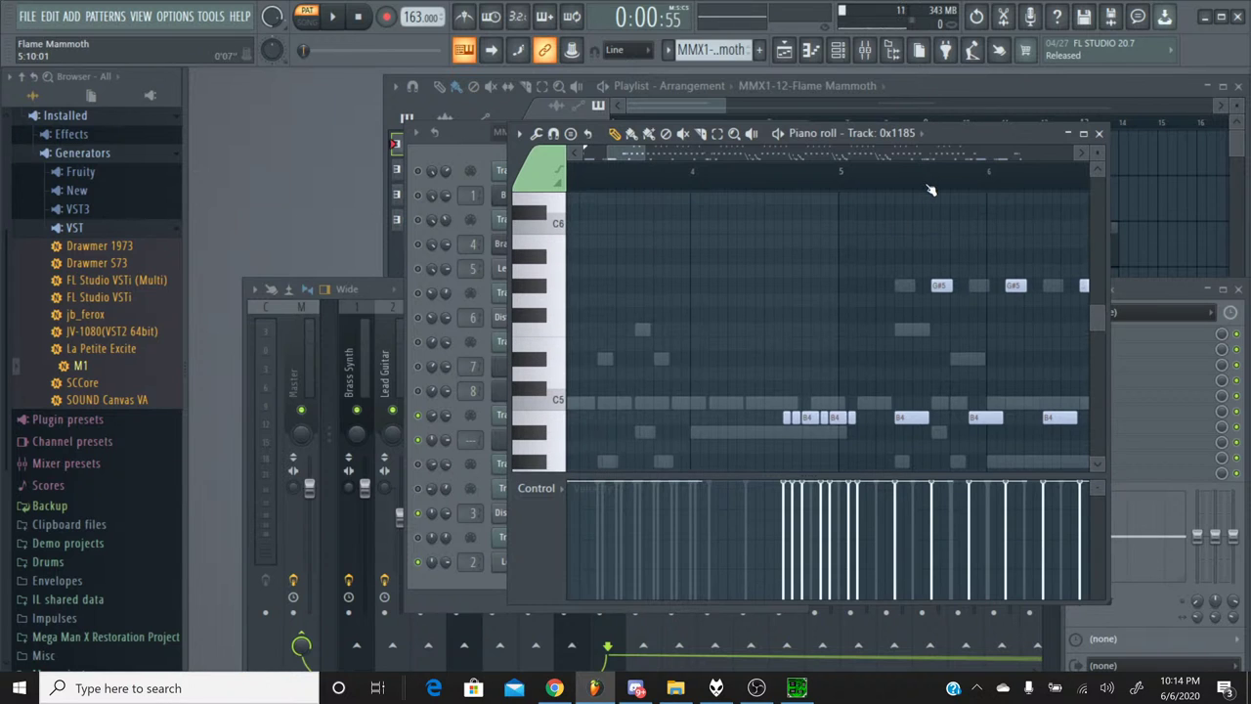
pyautogui.moveTo(930, 190); pyautogui.dragTo(935, 190)
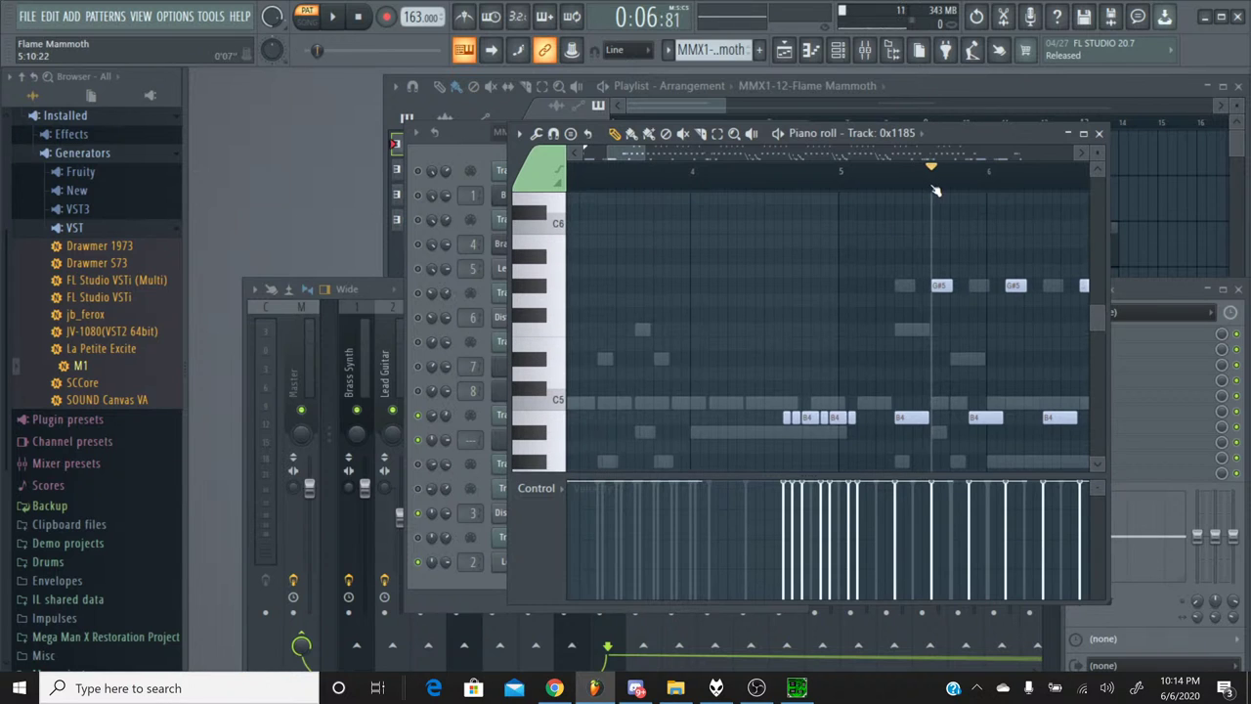
pyautogui.click(1098, 133)
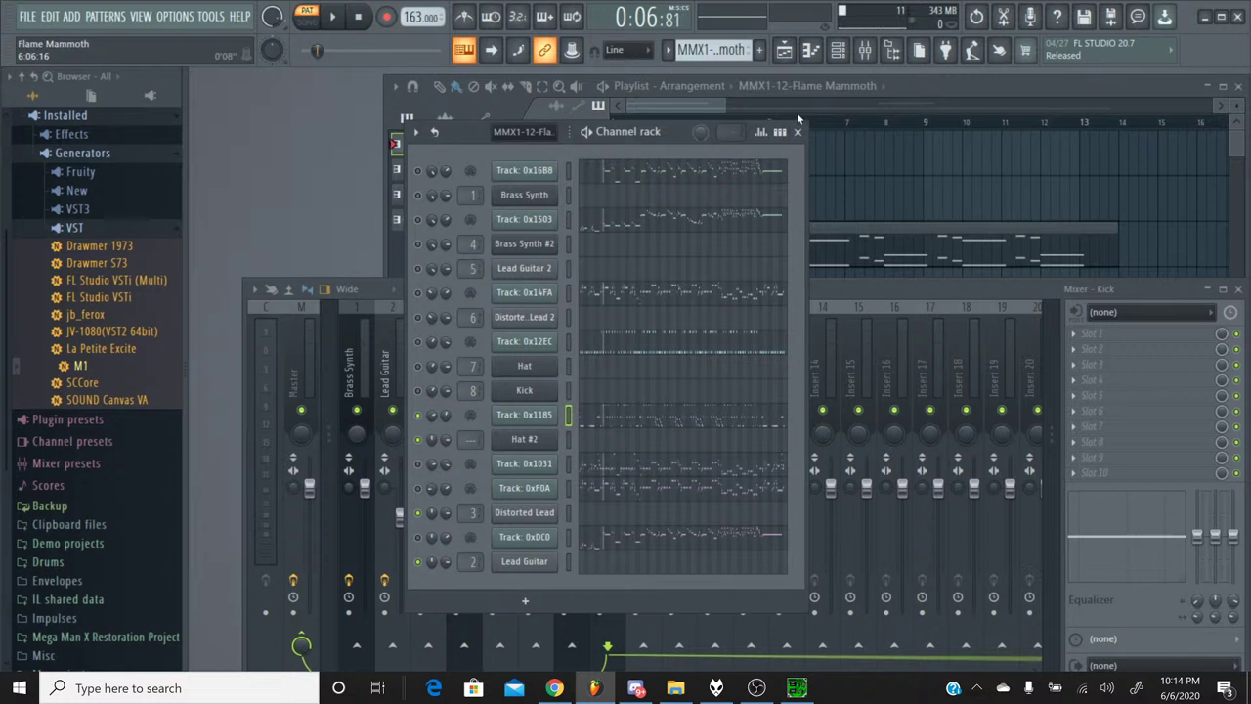
# Switch to the Percussion pattern and paste the copied G#5 notes into Hat #2's piano roll from the playhead position.
pyautogui.click(668, 50)
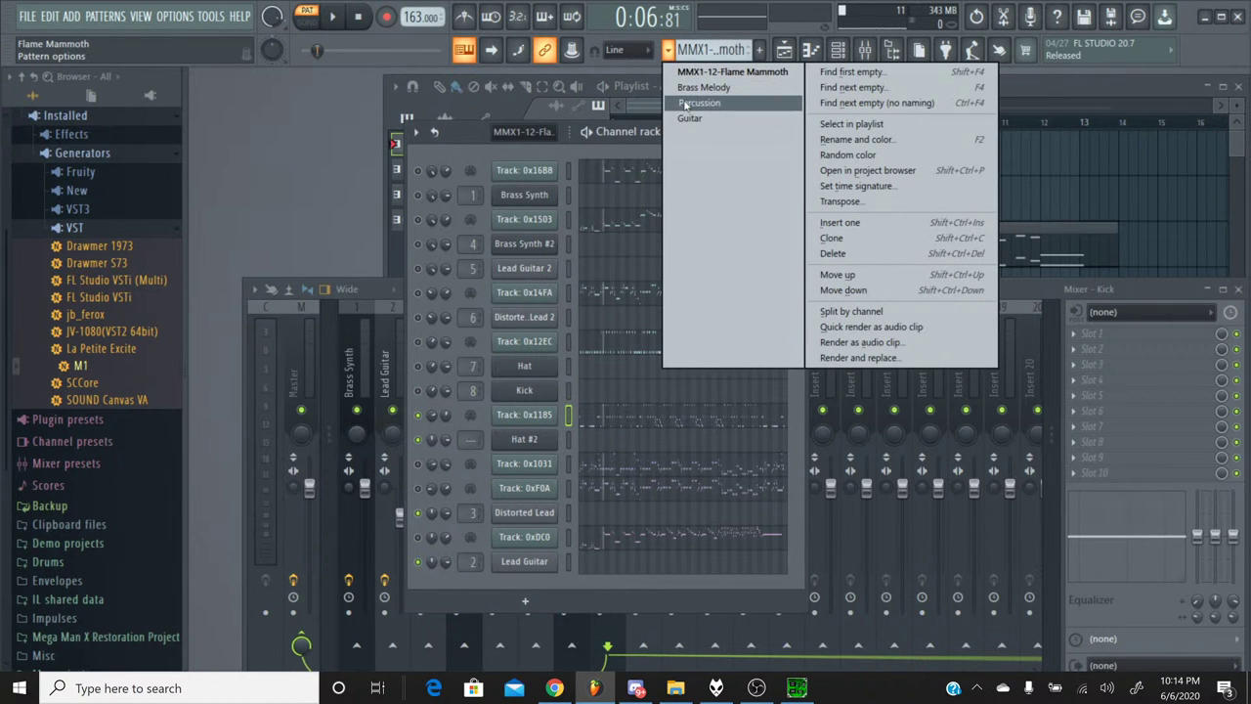
pyautogui.click(699, 103)
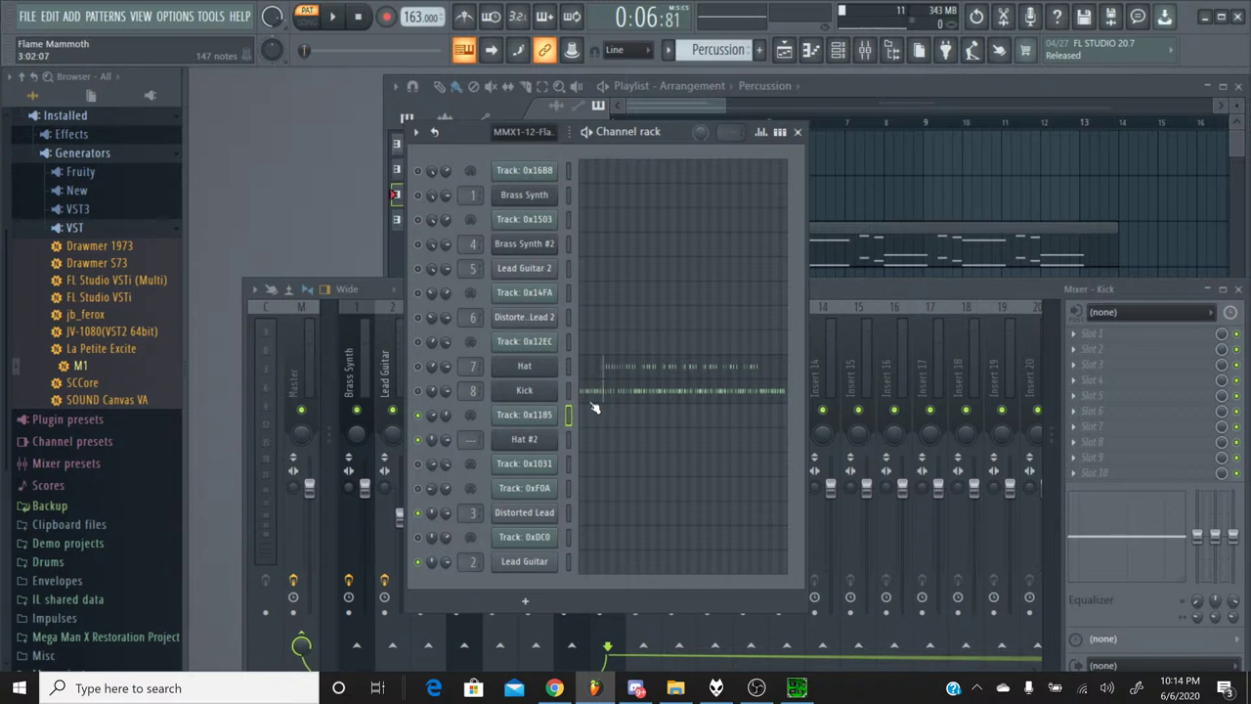
pyautogui.click(608, 444)
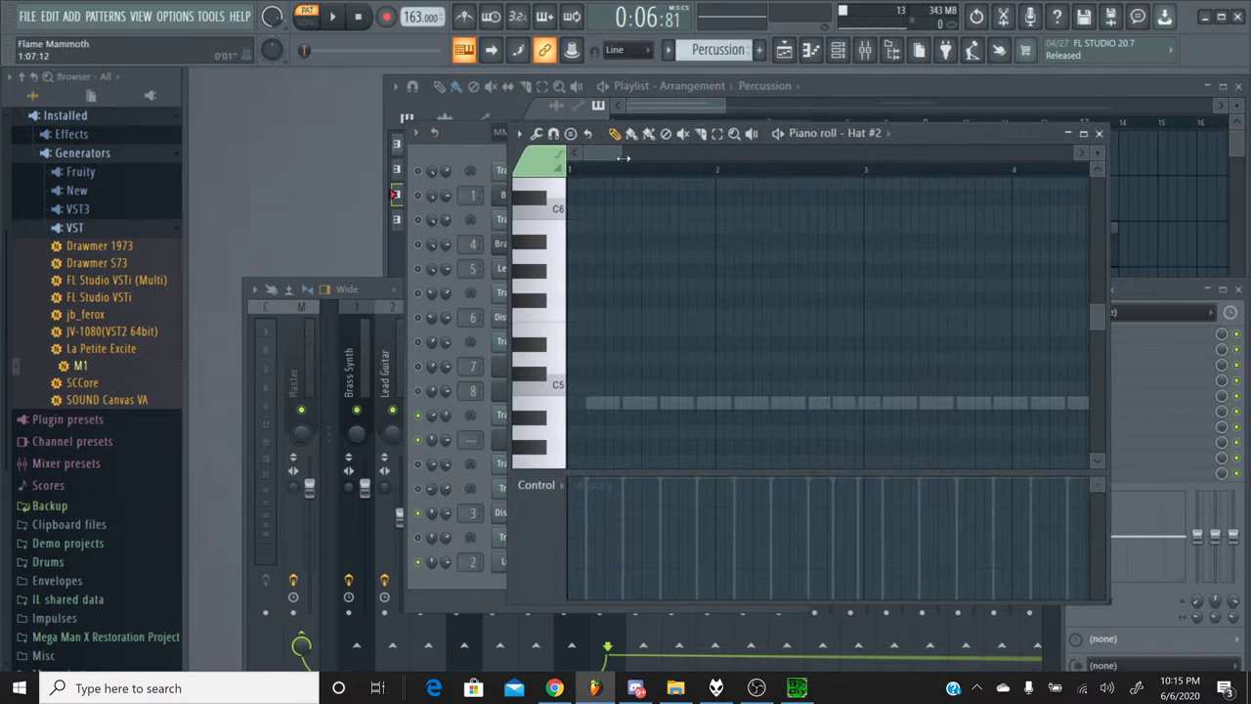
pyautogui.moveTo(622, 158); pyautogui.dragTo(664, 164)
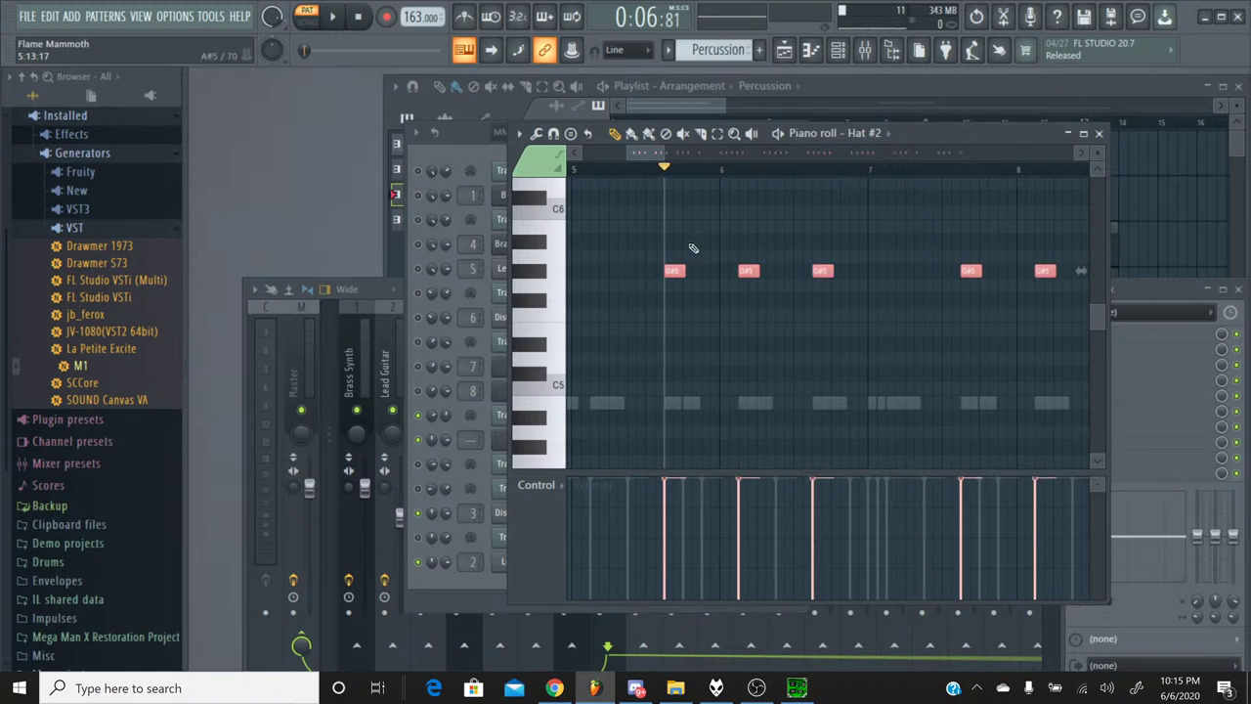
# Transpose the pasted Hat #2 notes down to A#2, auditioning the cymbal sounds along the way.
pyautogui.scroll(-3, 691, 265)
pyautogui.press('Down')
pyautogui.press('Down')
pyautogui.press('Down')
pyautogui.press('Down')
pyautogui.press('Down')
pyautogui.press('Down')
pyautogui.press('Down')
pyautogui.press('Down')
pyautogui.press('Down')
pyautogui.press('Down')
pyautogui.press('Down')
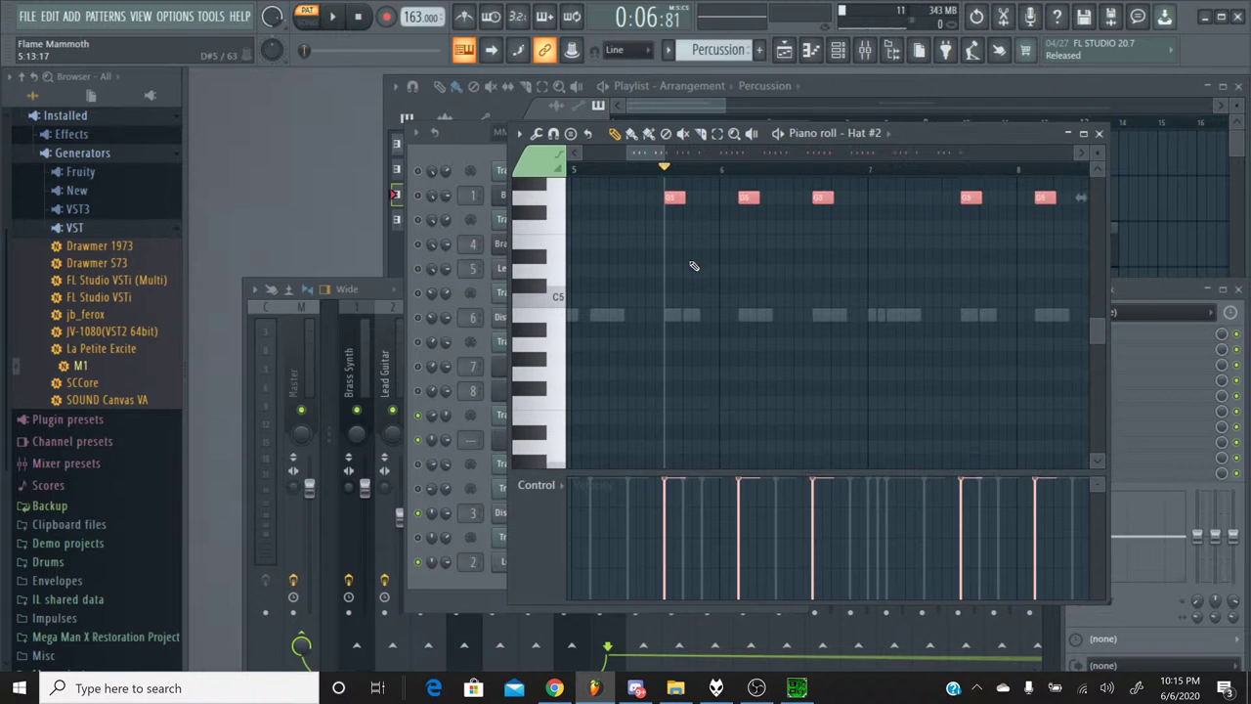
pyautogui.press('Down')
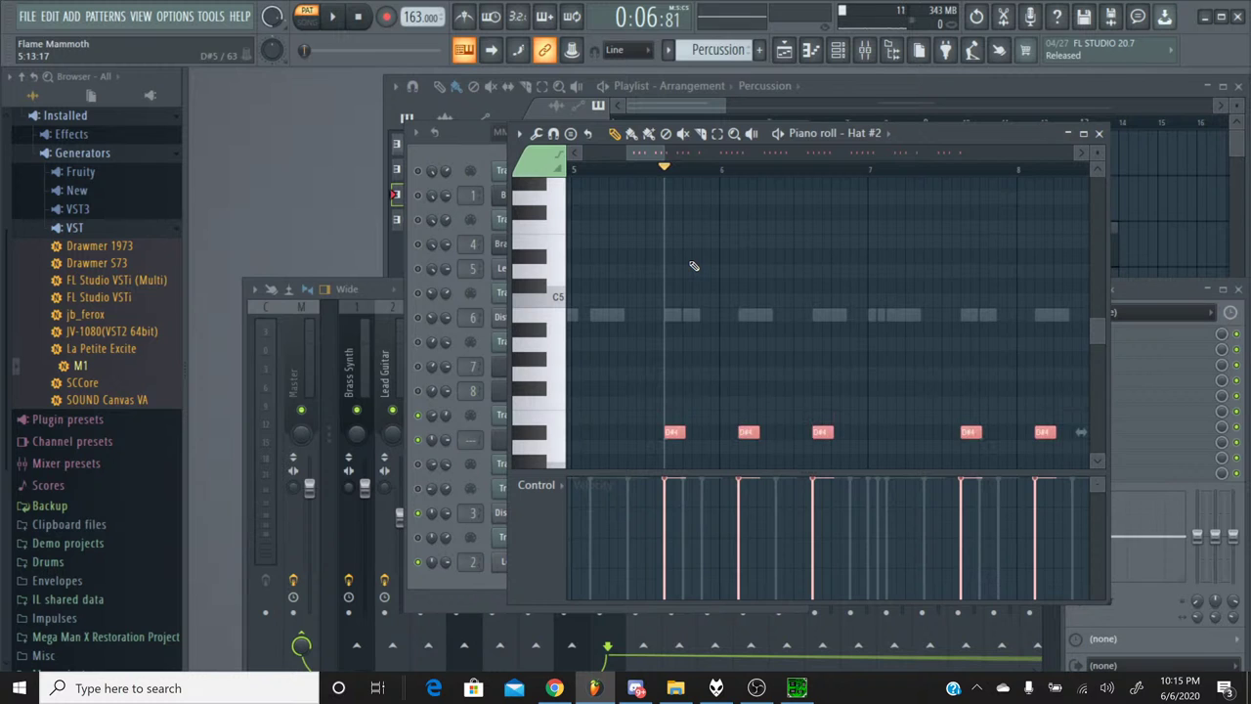
pyautogui.scroll(-7, 692, 266)
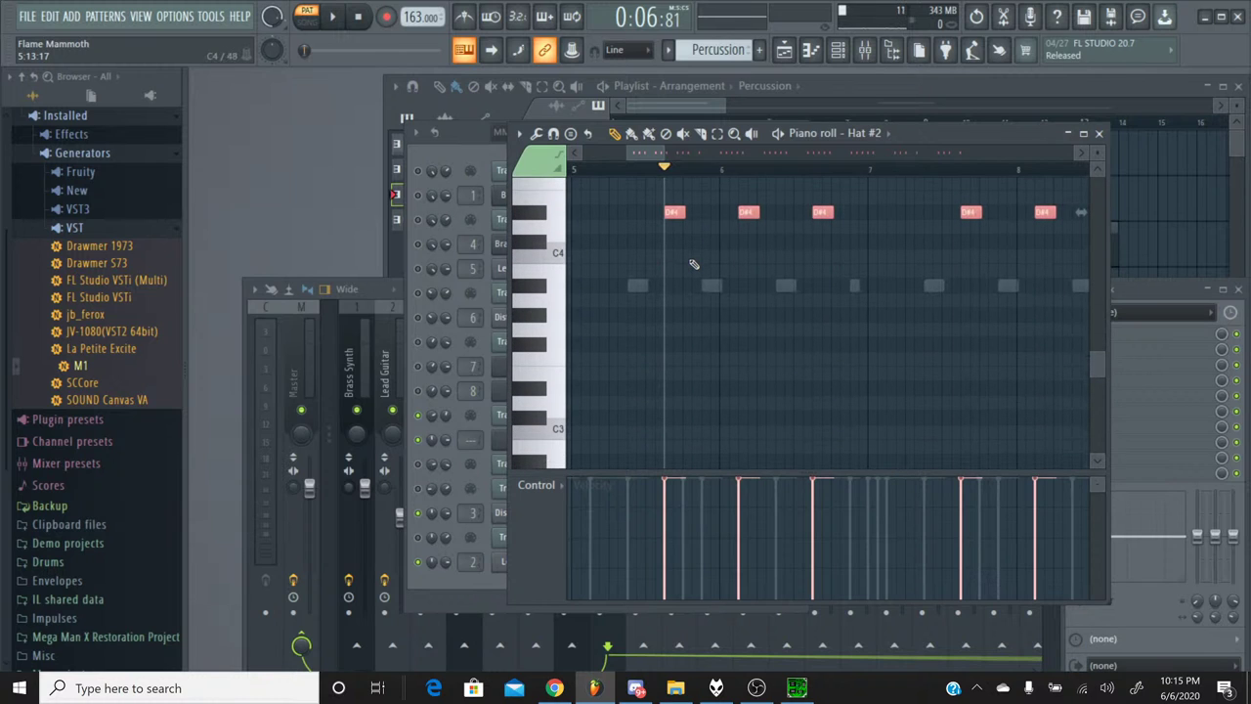
pyautogui.press('Down')
pyautogui.press('Down')
pyautogui.press('Down')
pyautogui.press('Down')
pyautogui.press('Down')
pyautogui.press('Down')
pyautogui.press('Down')
pyautogui.press('Down')
pyautogui.press('Down')
pyautogui.press('Down')
pyautogui.press('Down')
pyautogui.press('Down')
pyautogui.press('Down')
pyautogui.press('Down')
pyautogui.press('Down')
pyautogui.press('Down')
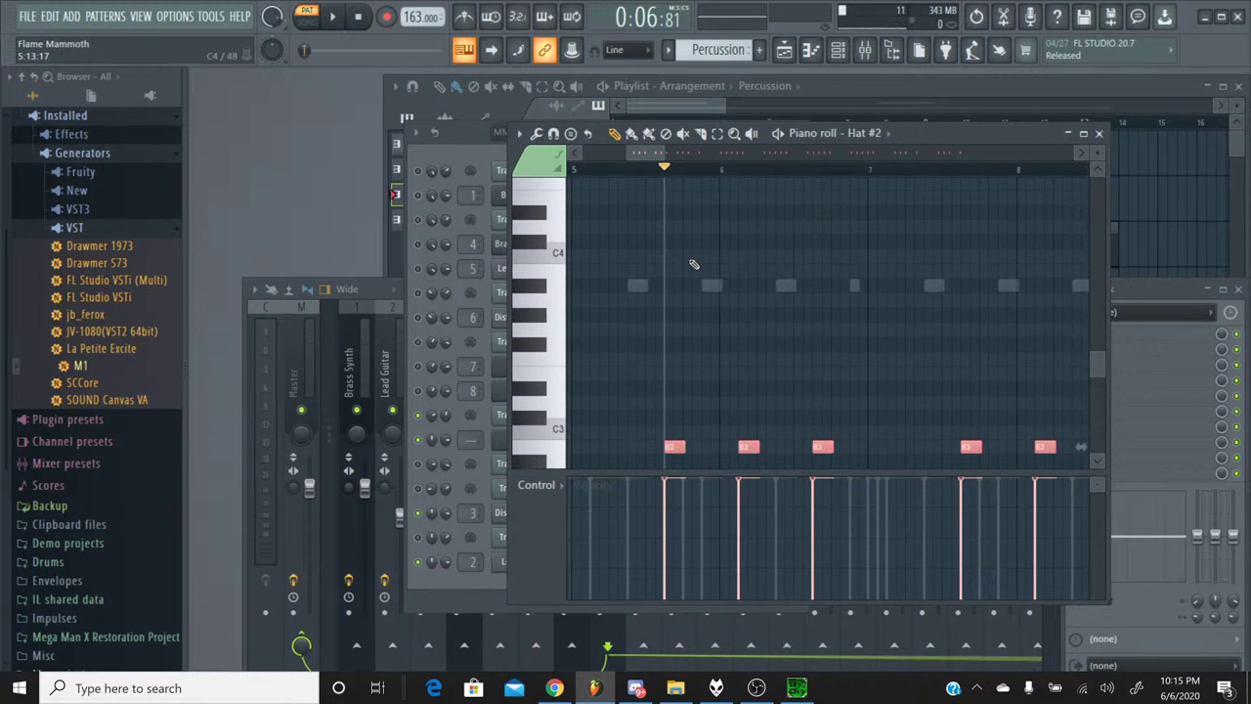
pyautogui.press('Down')
# Try the Hat #2 notes at A2 and C3, and return them to A#2.
pyautogui.scroll(-3, 692, 263)
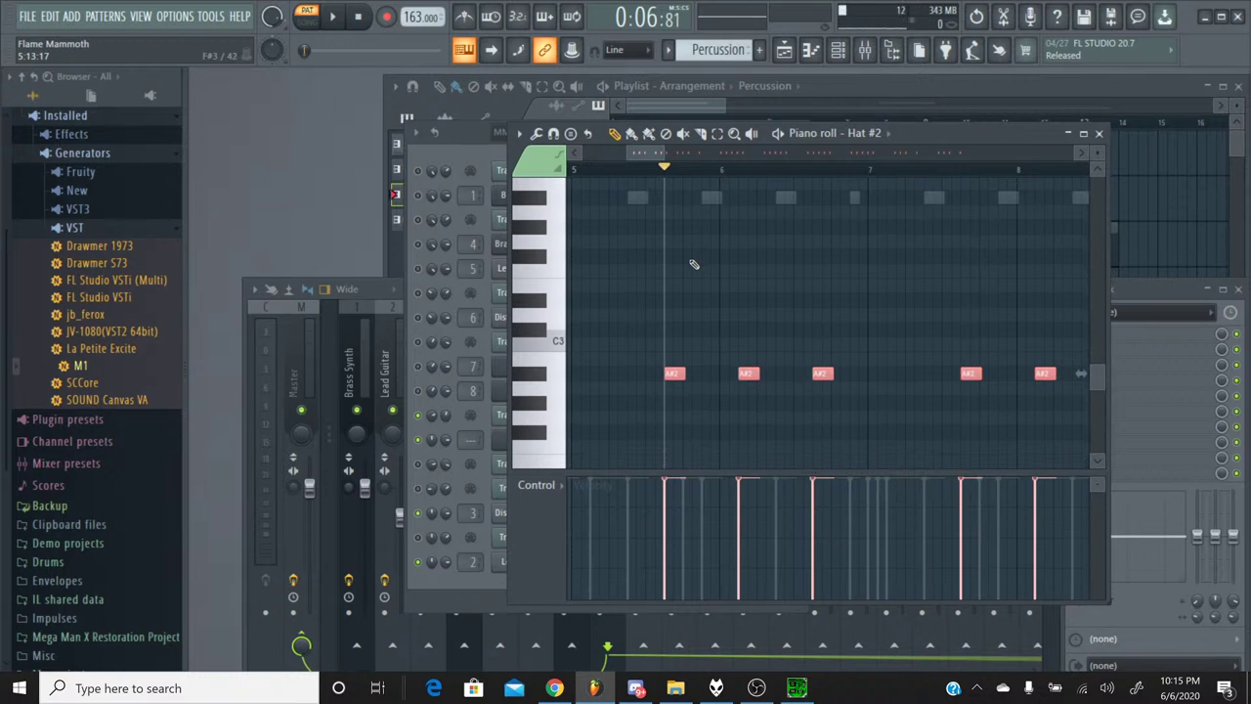
pyautogui.press('Down')
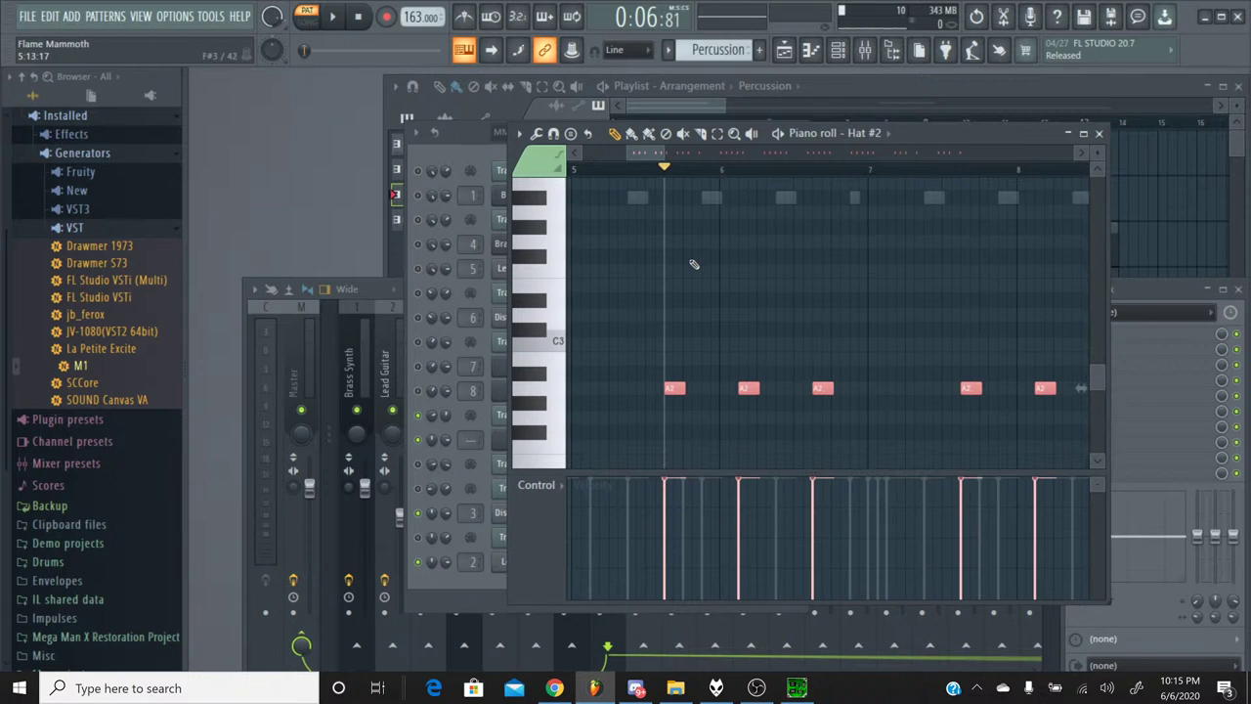
pyautogui.press('Up')
pyautogui.press('Up')
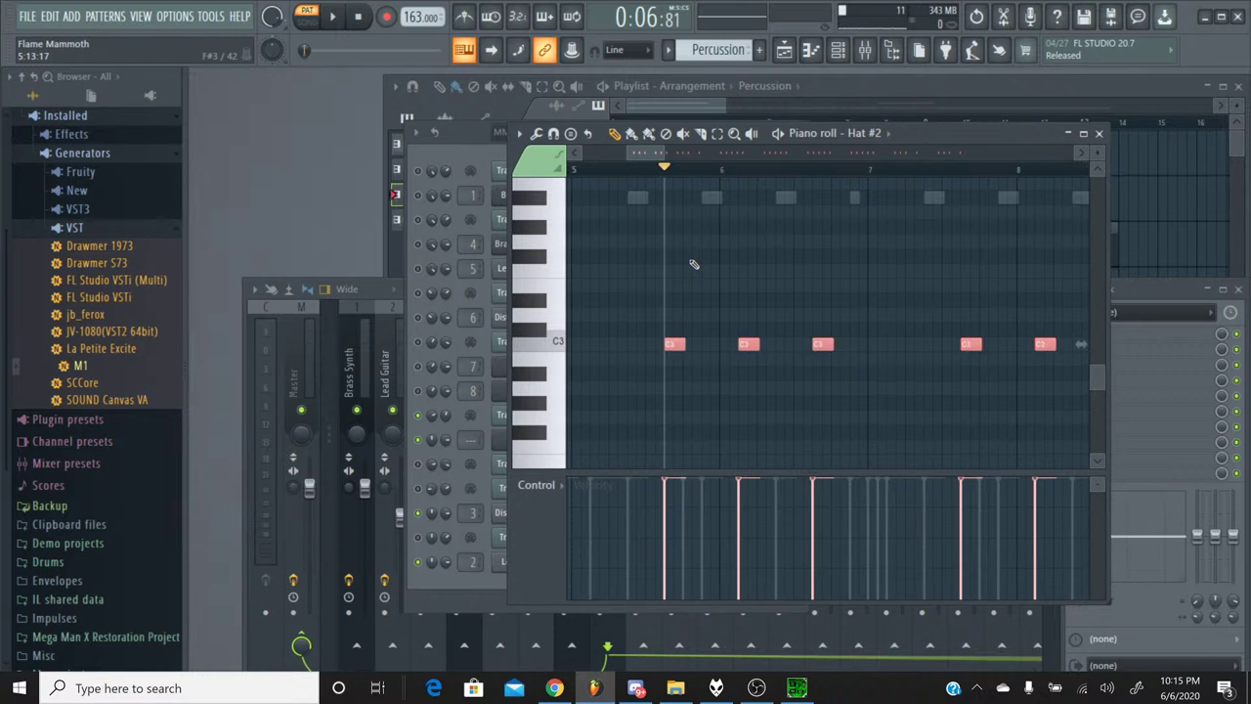
pyautogui.press('Down')
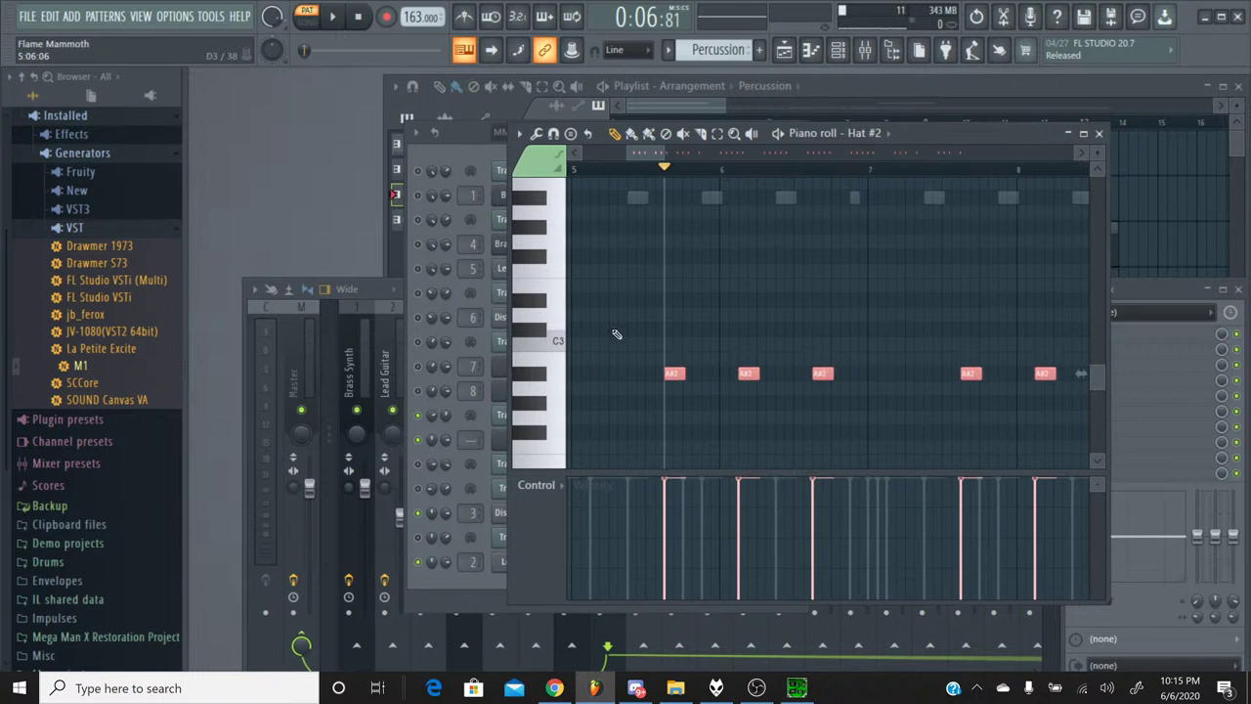
pyautogui.scroll(-3, 542, 376)
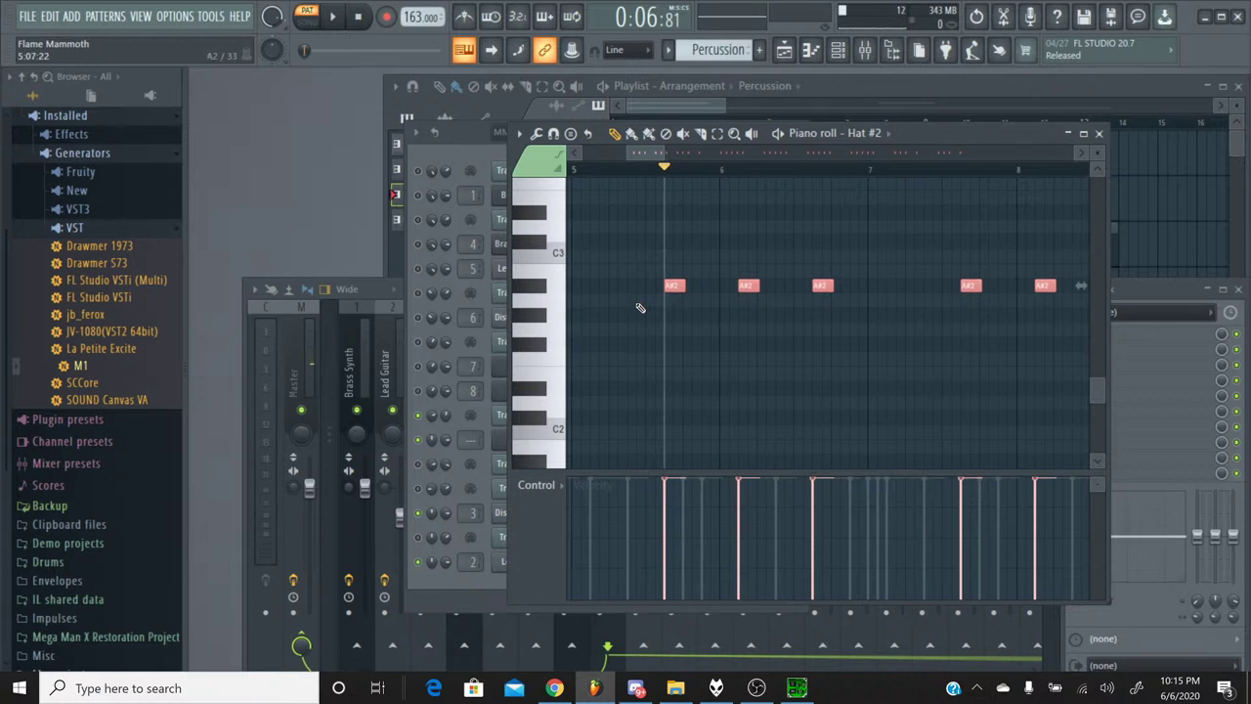
pyautogui.scroll(2, 639, 308)
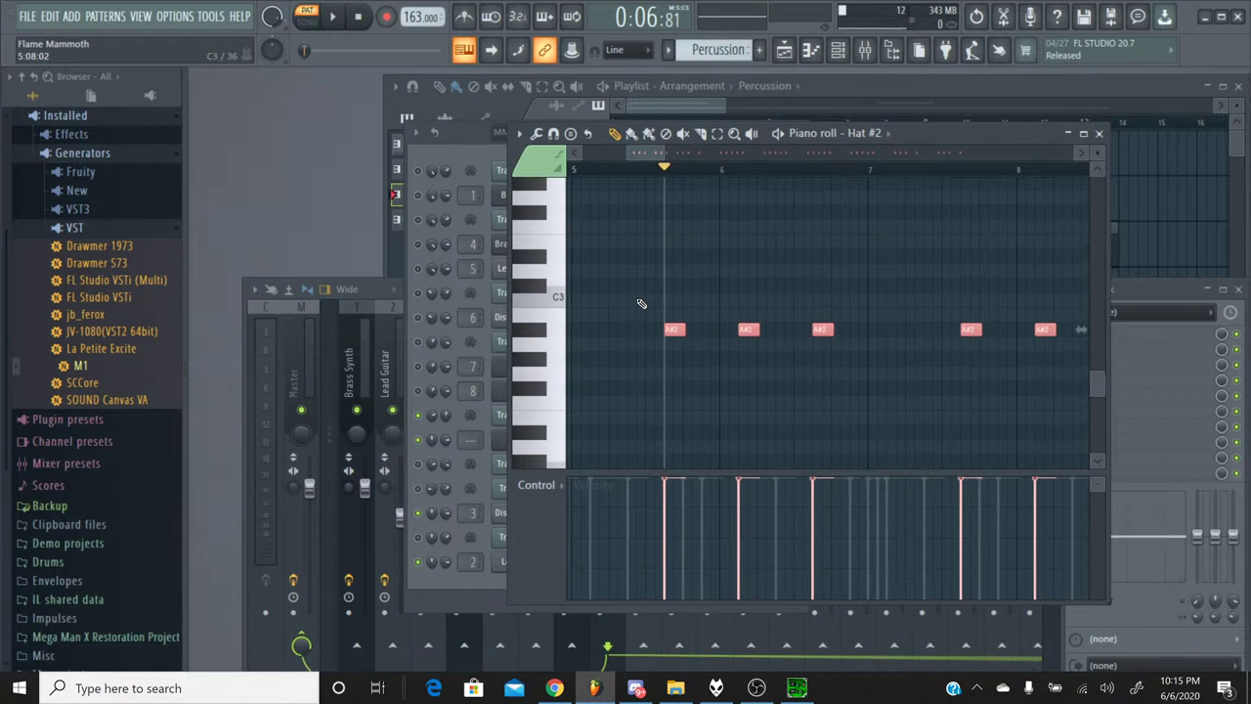
# Transpose the selected Hat #2 notes up to E3.
pyautogui.press('Up')
pyautogui.press('Up')
pyautogui.press('Up')
pyautogui.press('Up')
pyautogui.press('Up')
pyautogui.press('Up')
pyautogui.press('Up')
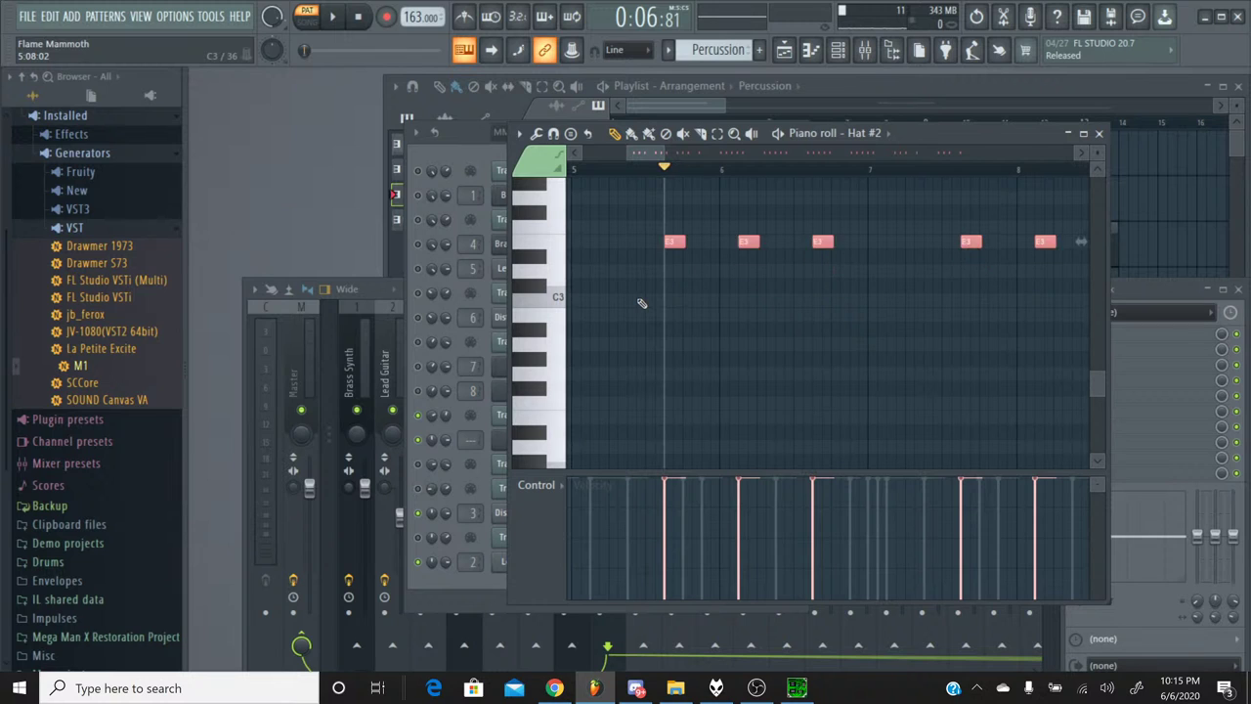
# Transpose the selected Hat #2 notes up to A#3.
pyautogui.scroll(3, 623, 313)
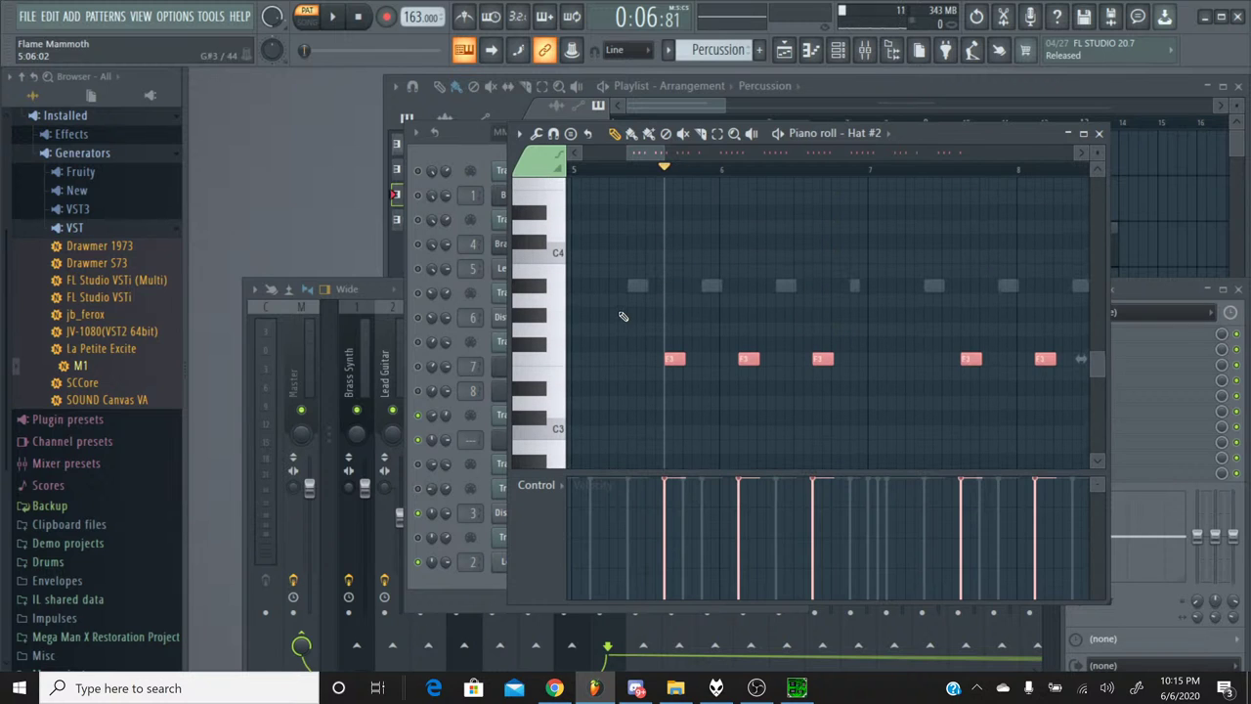
pyautogui.press('Up')
pyautogui.press('Up')
pyautogui.press('Up')
pyautogui.press('Up')
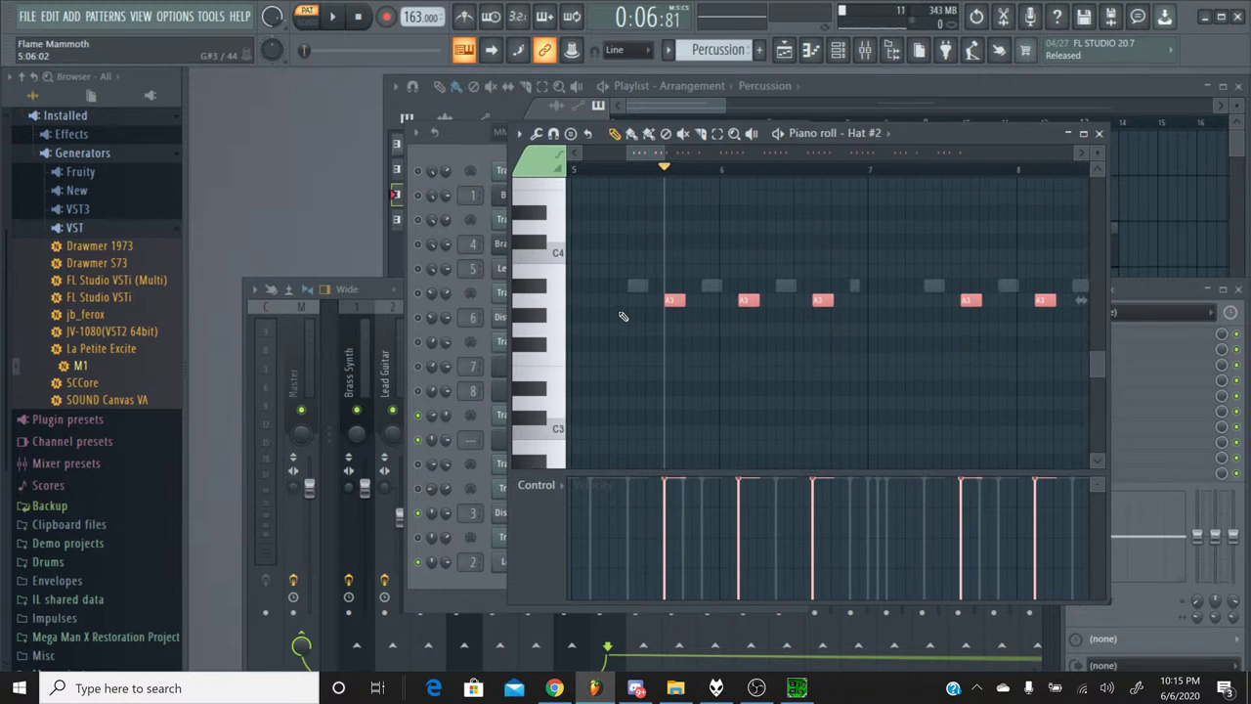
pyautogui.press('Up')
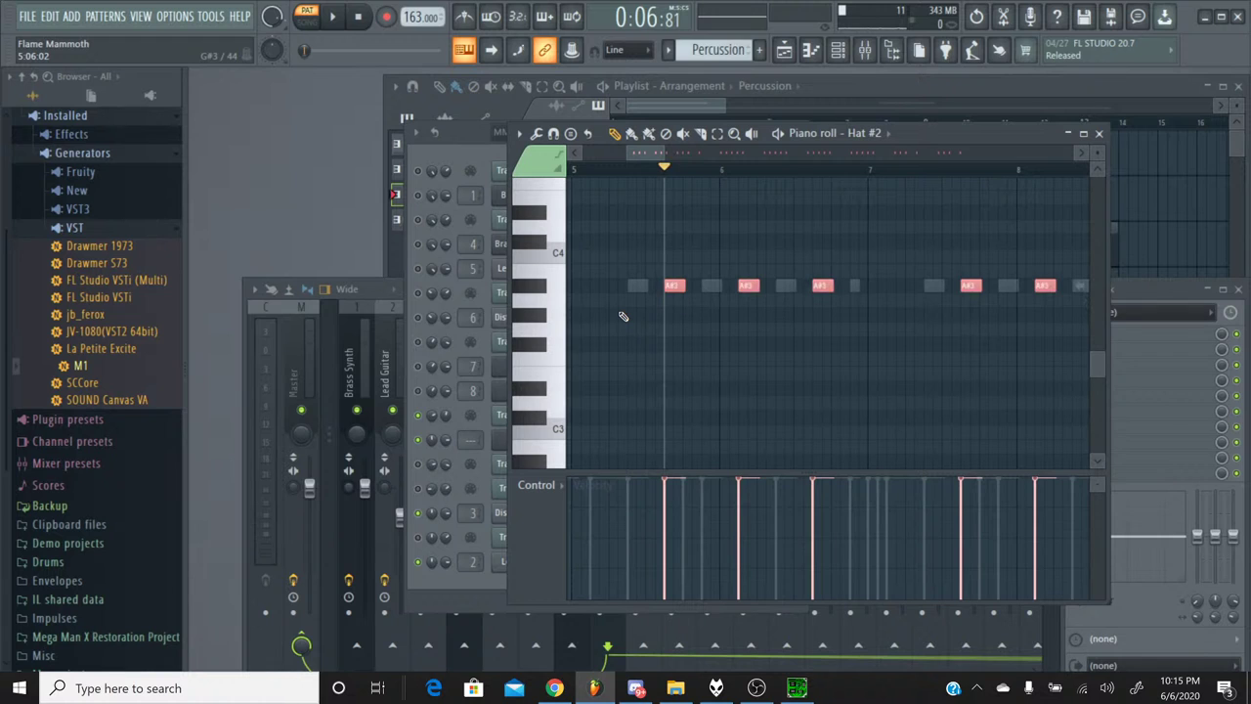
# Play the Percussion pattern from the playhead, unmute the Hat channel and route Hat #2 to mixer track 7.
pyautogui.click(337, 17)
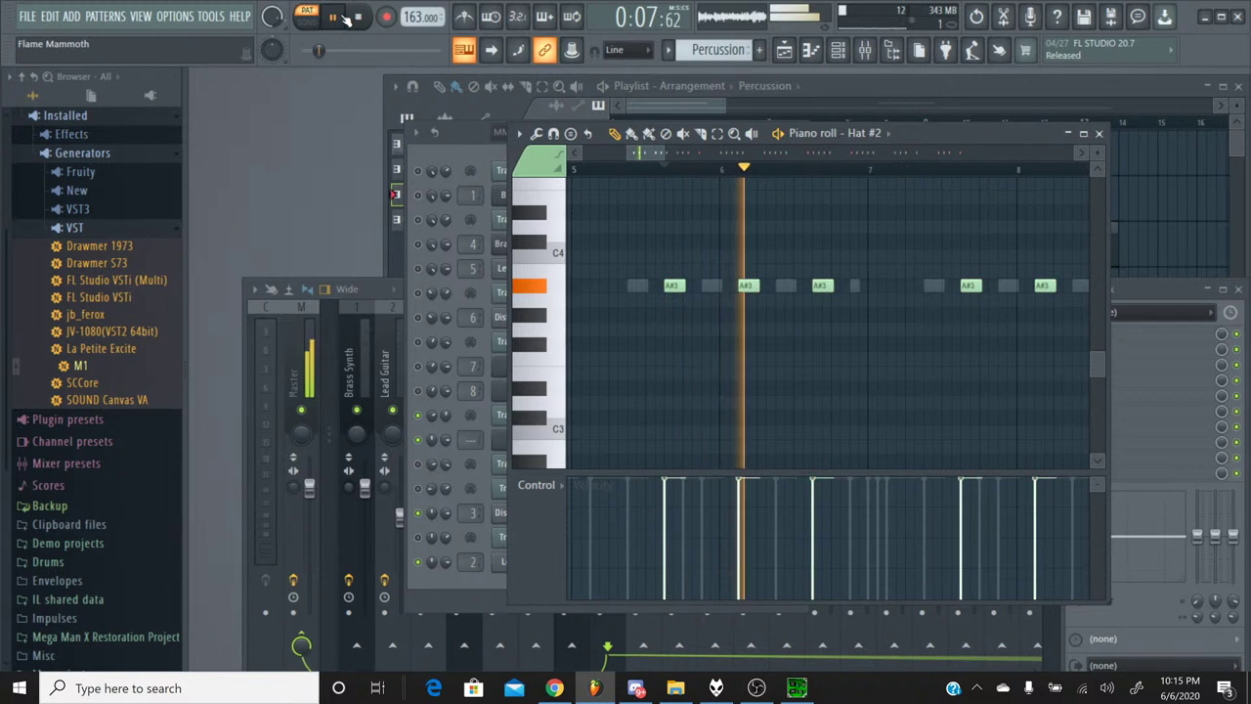
pyautogui.click(1099, 133)
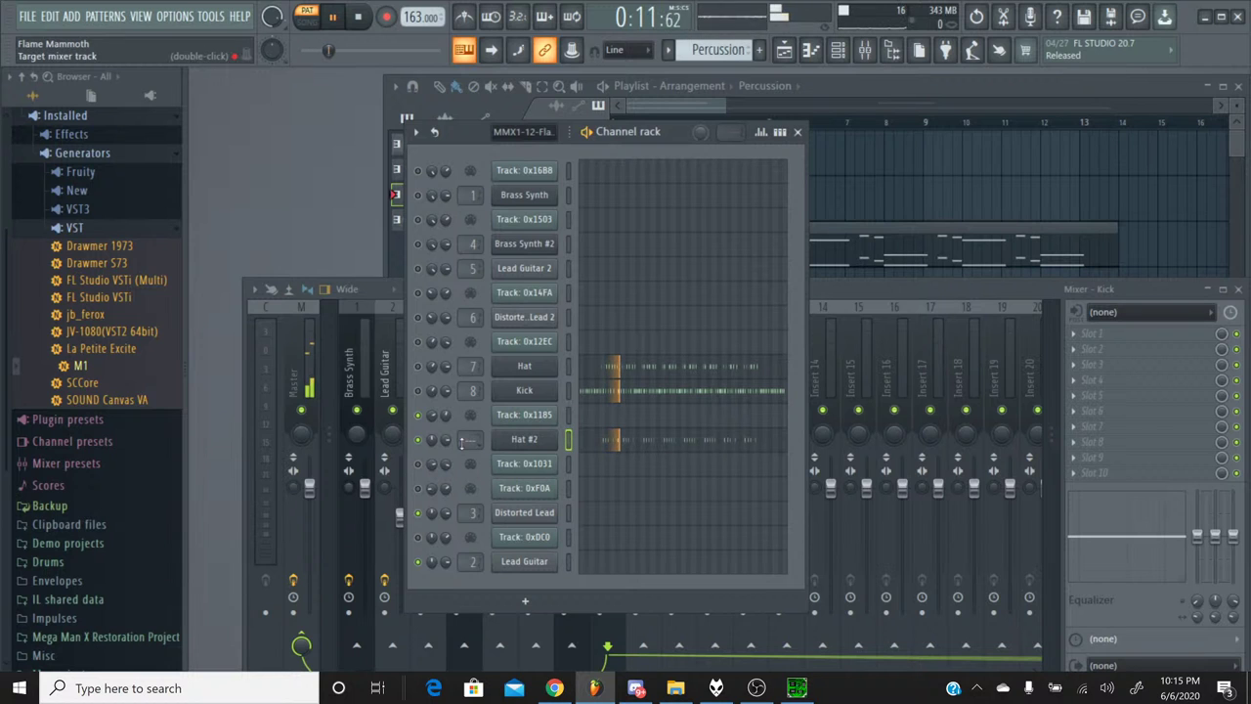
pyautogui.click(418, 366)
pyautogui.scroll(8, 473, 439)
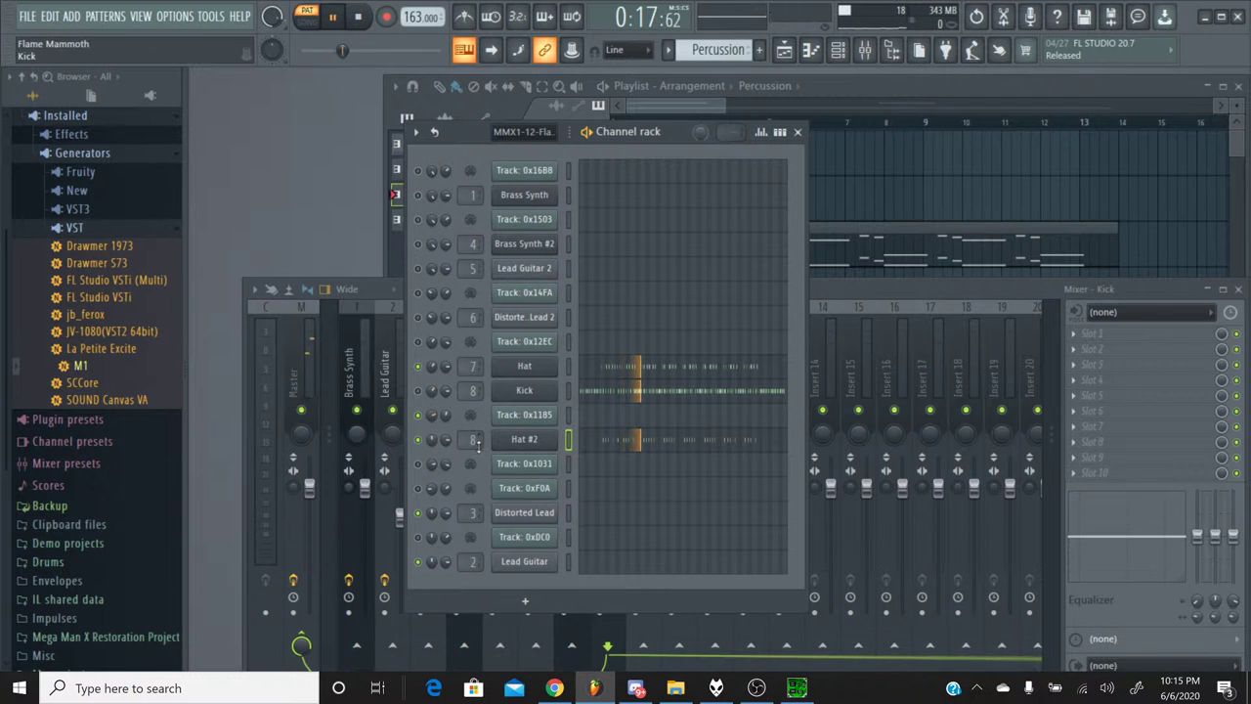
pyautogui.scroll(-1, 473, 439)
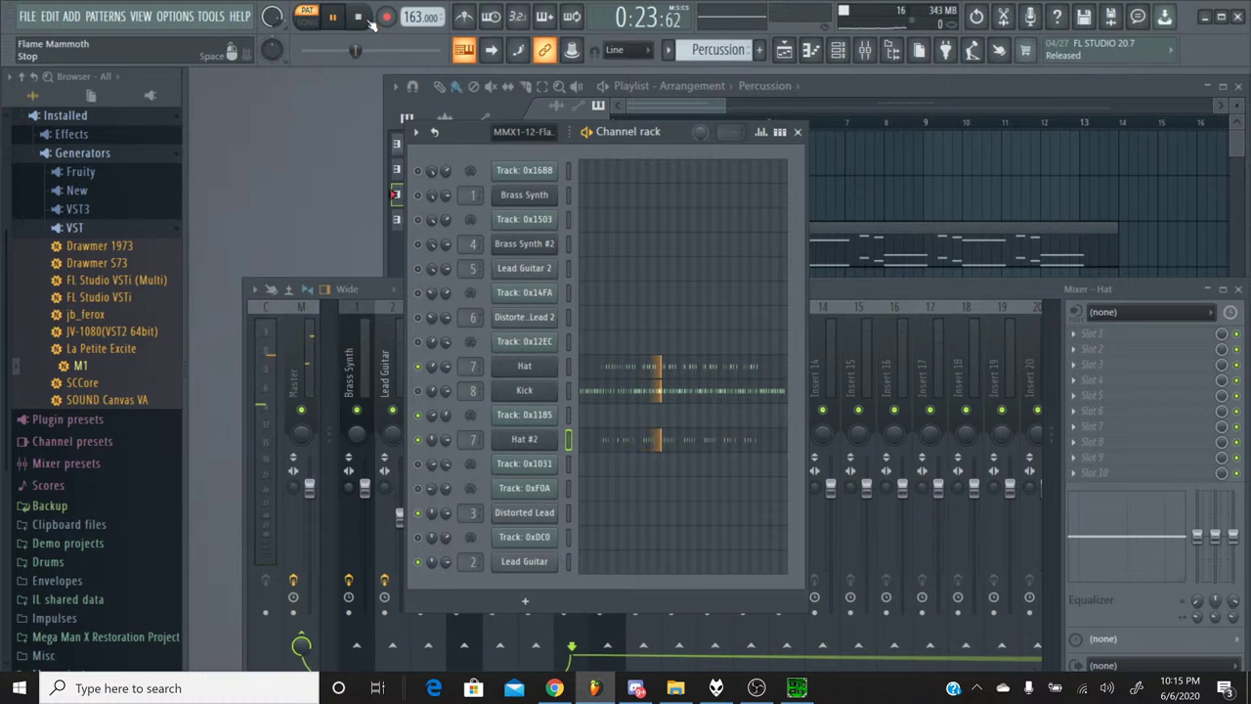
pyautogui.click(368, 18)
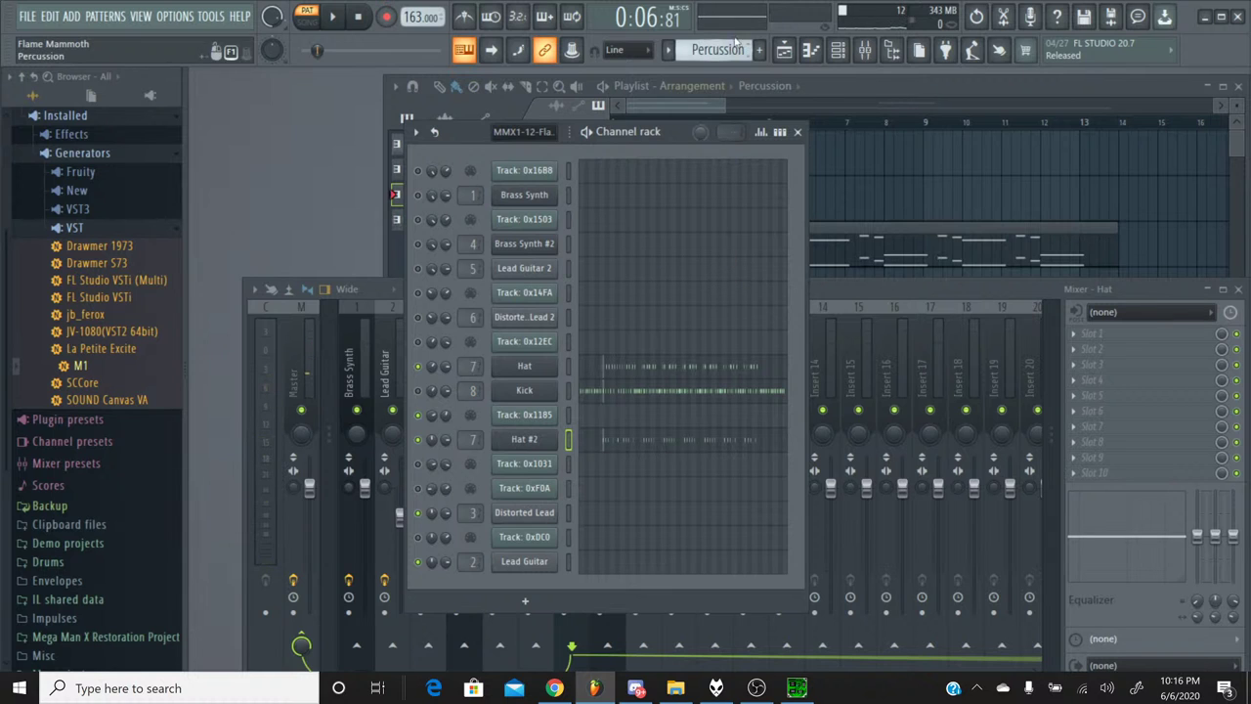
# Copy the channel panning value of Track 0x1185 to Hat #2 and briefly play the pattern to check it.
pyautogui.rightClick(431, 418)
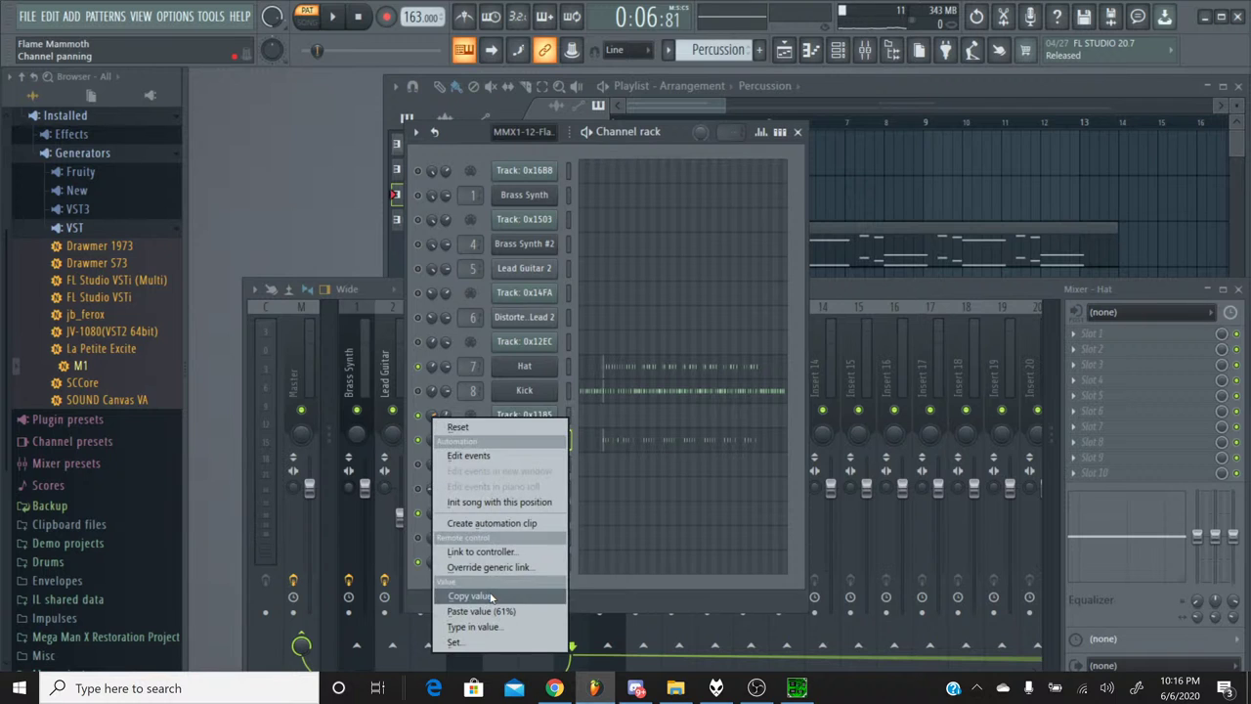
pyautogui.click(426, 471)
pyautogui.rightClick(431, 446)
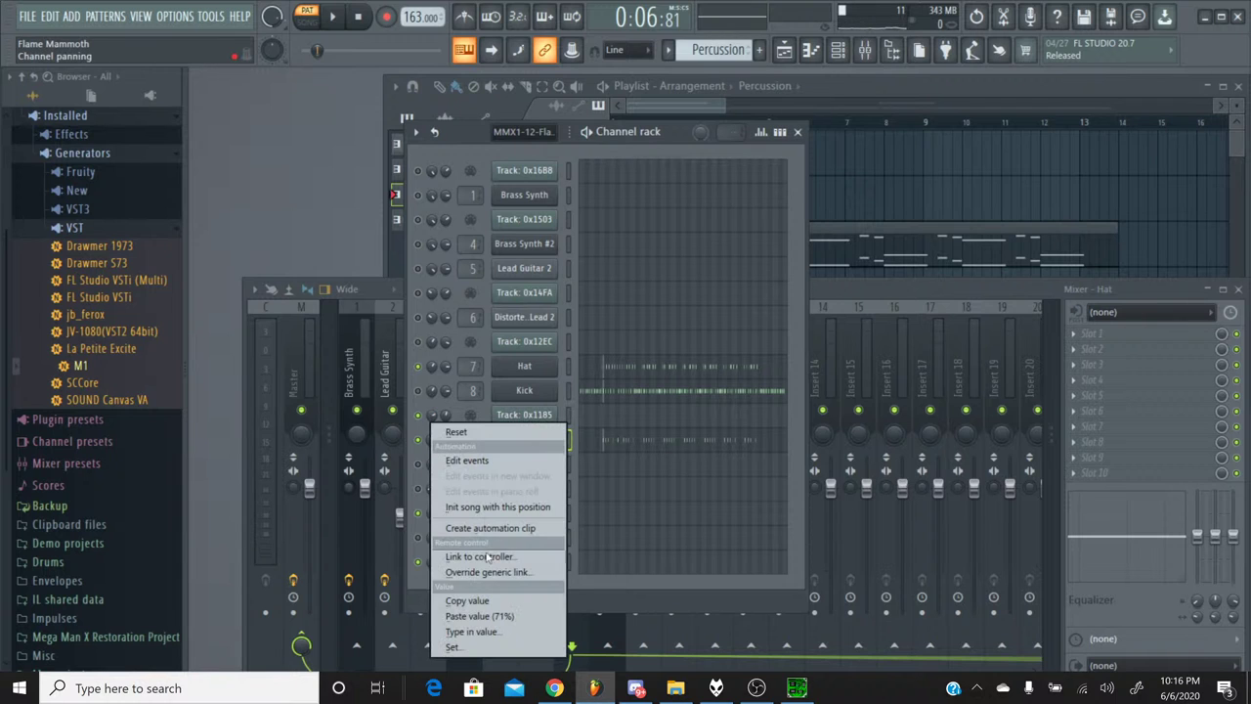
pyautogui.click(464, 616)
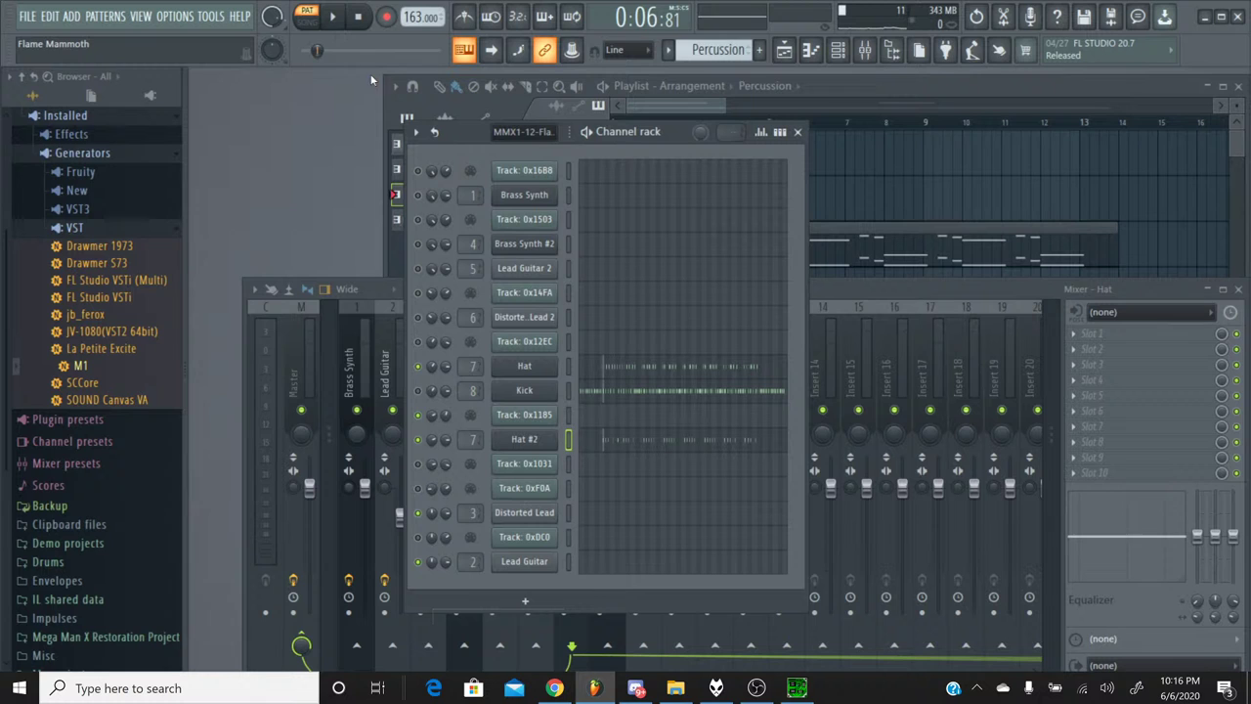
pyautogui.click(333, 17)
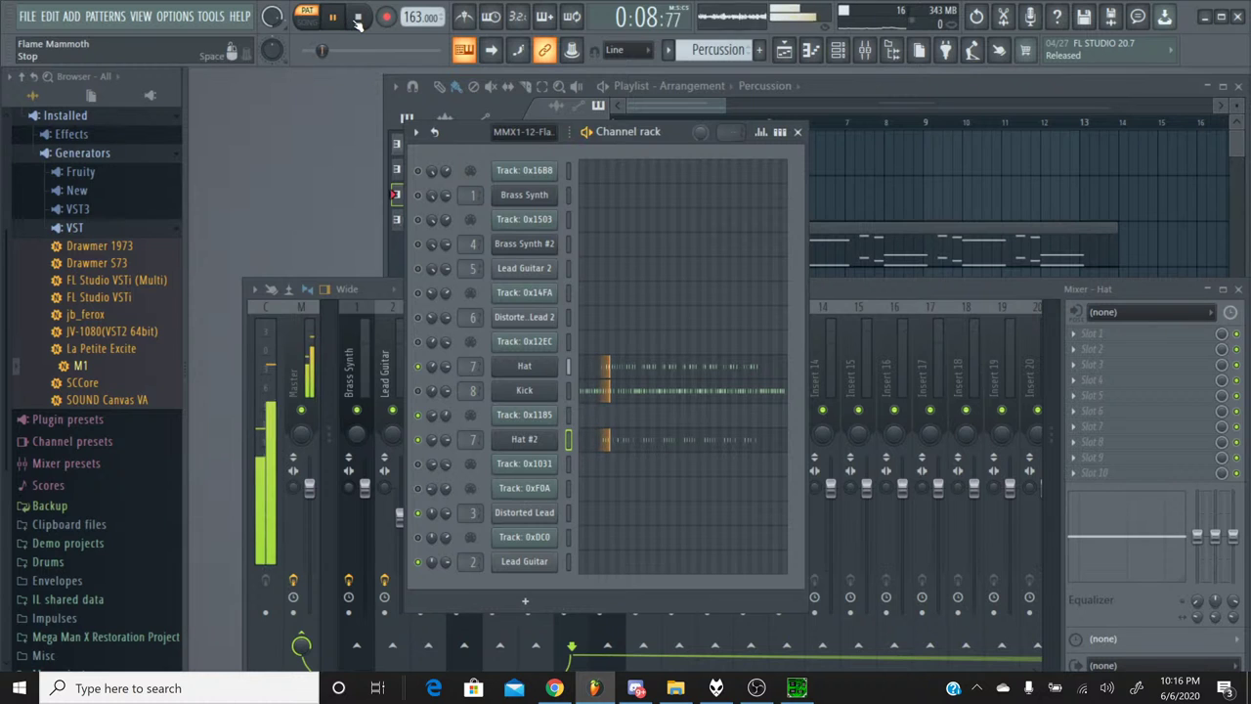
pyautogui.click(357, 17)
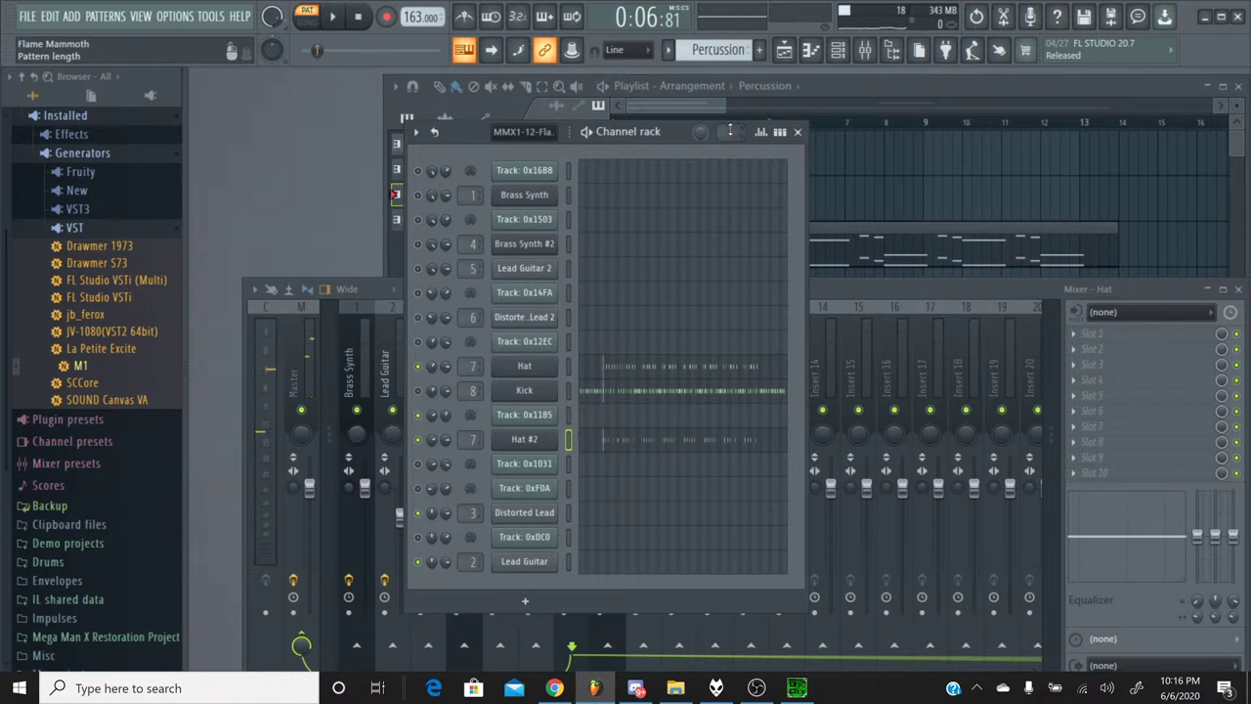
# Switch to the MMX1-12-Flame Mammoth pattern and look through the notes in Track 0x1185's piano roll.
pyautogui.click(668, 50)
pyautogui.click(679, 71)
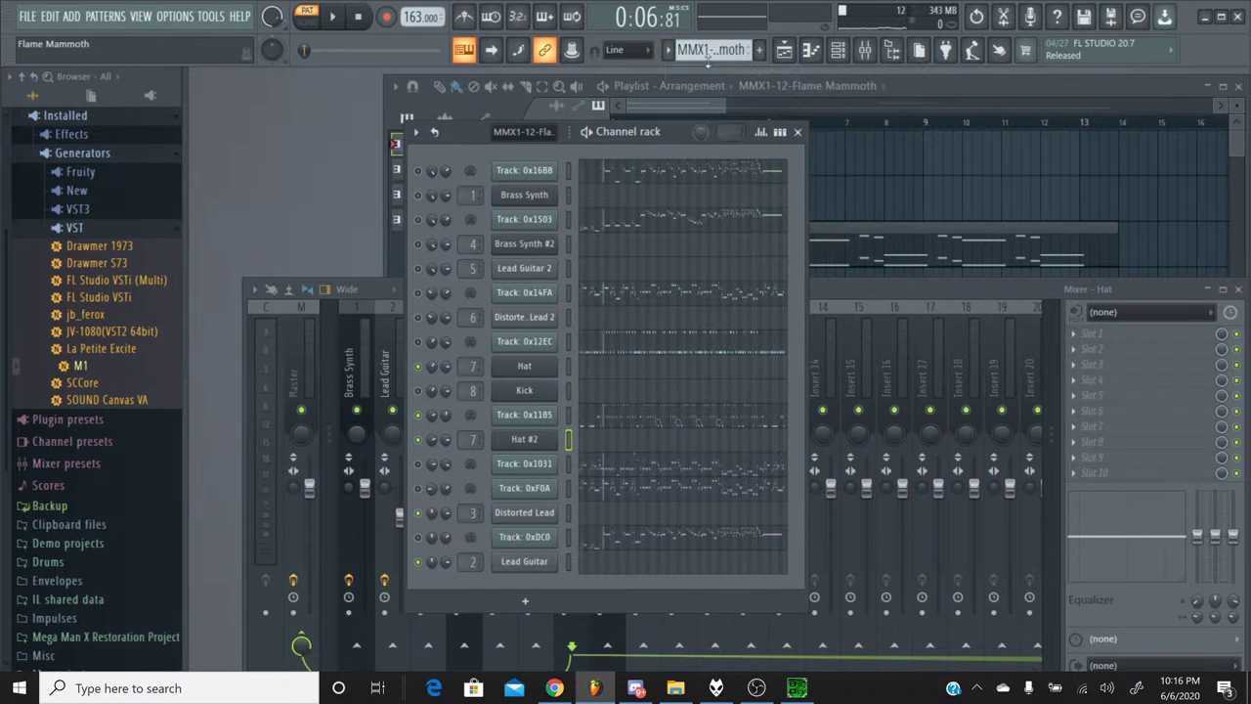
pyautogui.click(599, 426)
pyautogui.scroll(5, 662, 277)
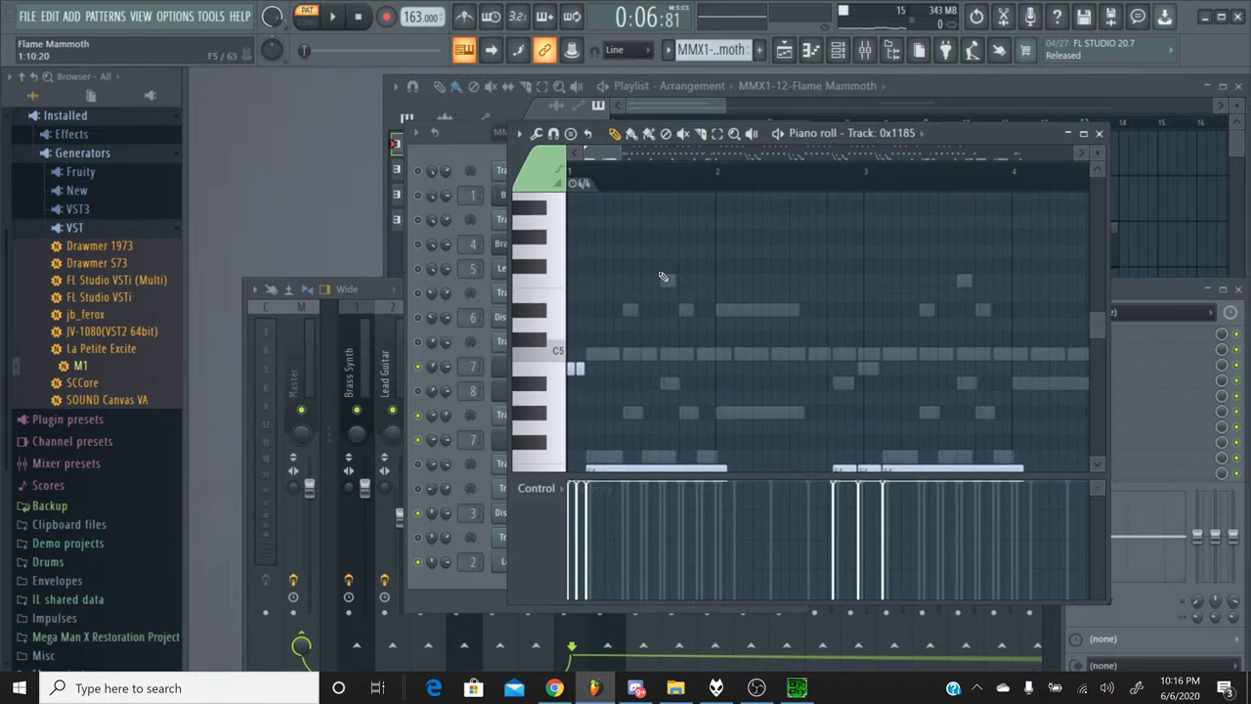
pyautogui.scroll(-4, 663, 276)
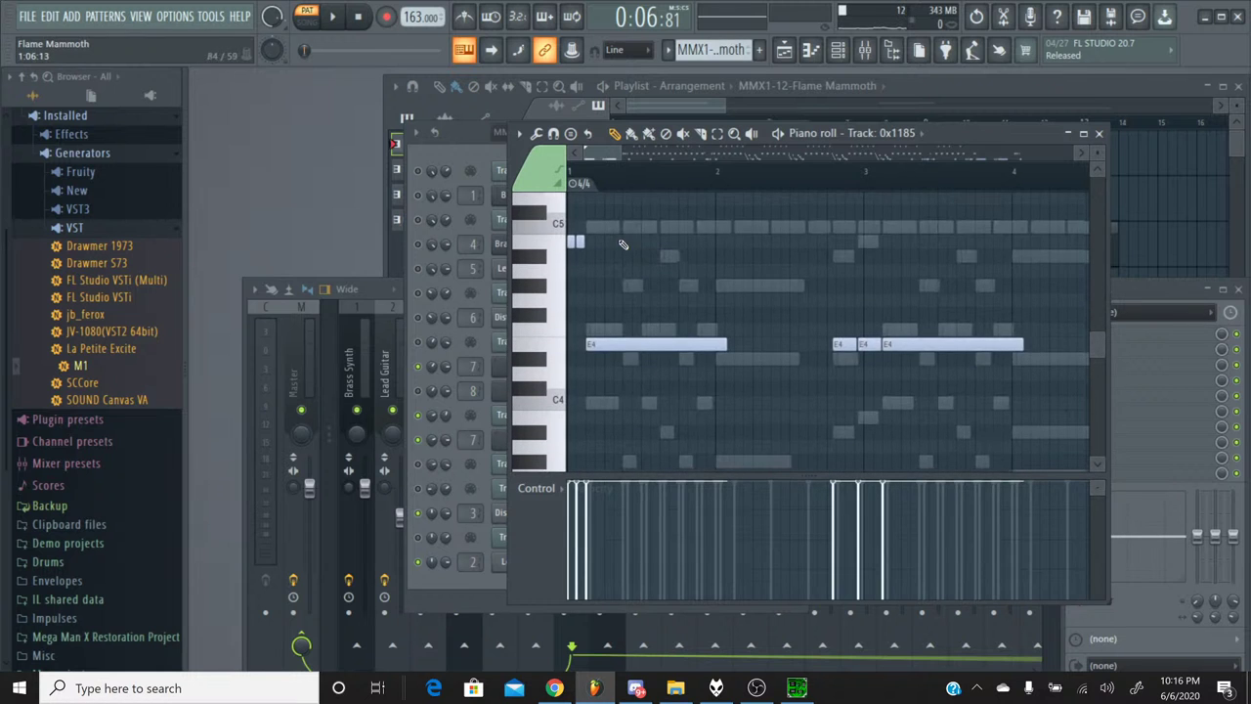
pyautogui.scroll(-5, 655, 179)
pyautogui.scroll(4, 667, 244)
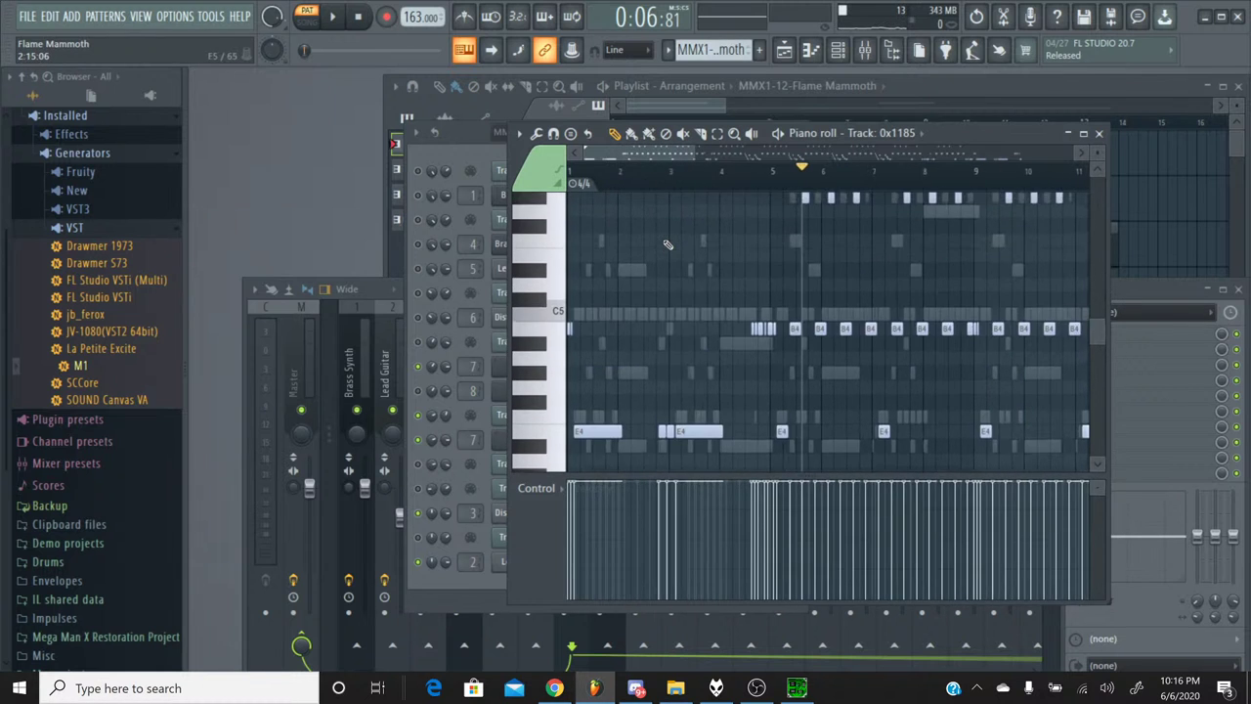
pyautogui.scroll(-4, 668, 244)
# Switch to SPCTool, briefly play 12 Flame Mammoth.spc as a reference, and return to FL Studio.
pyautogui.click(797, 687)
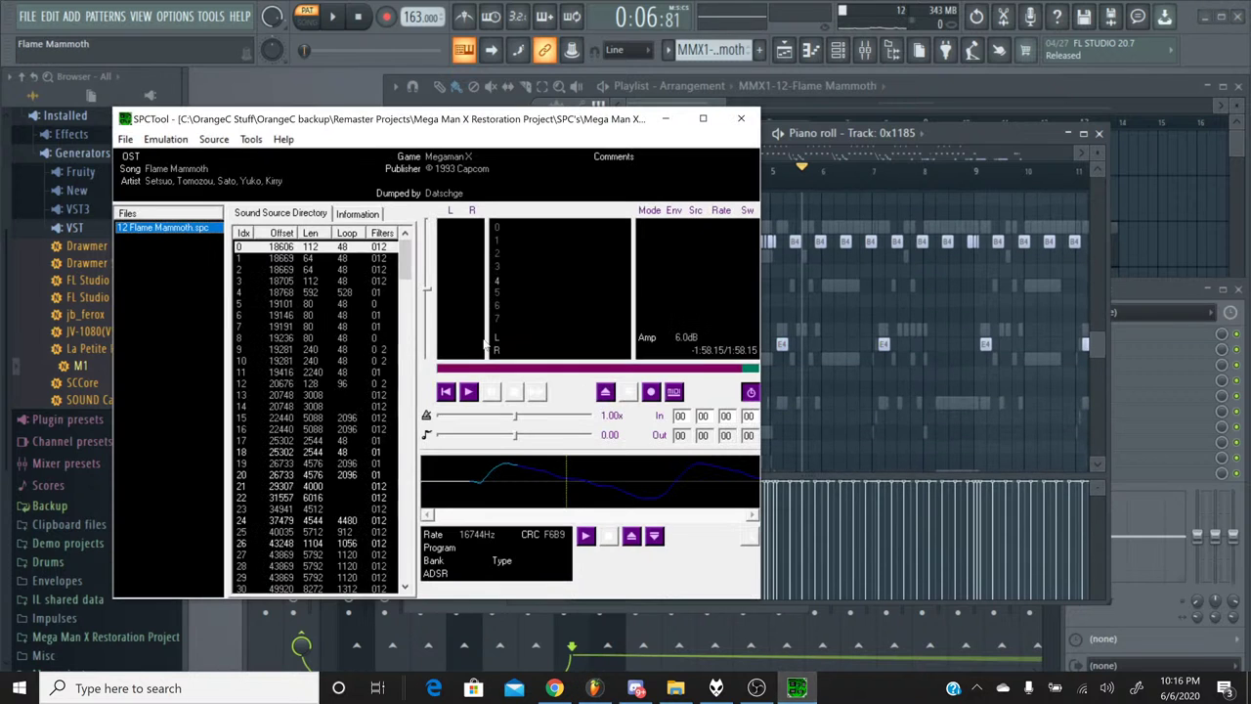
pyautogui.click(469, 392)
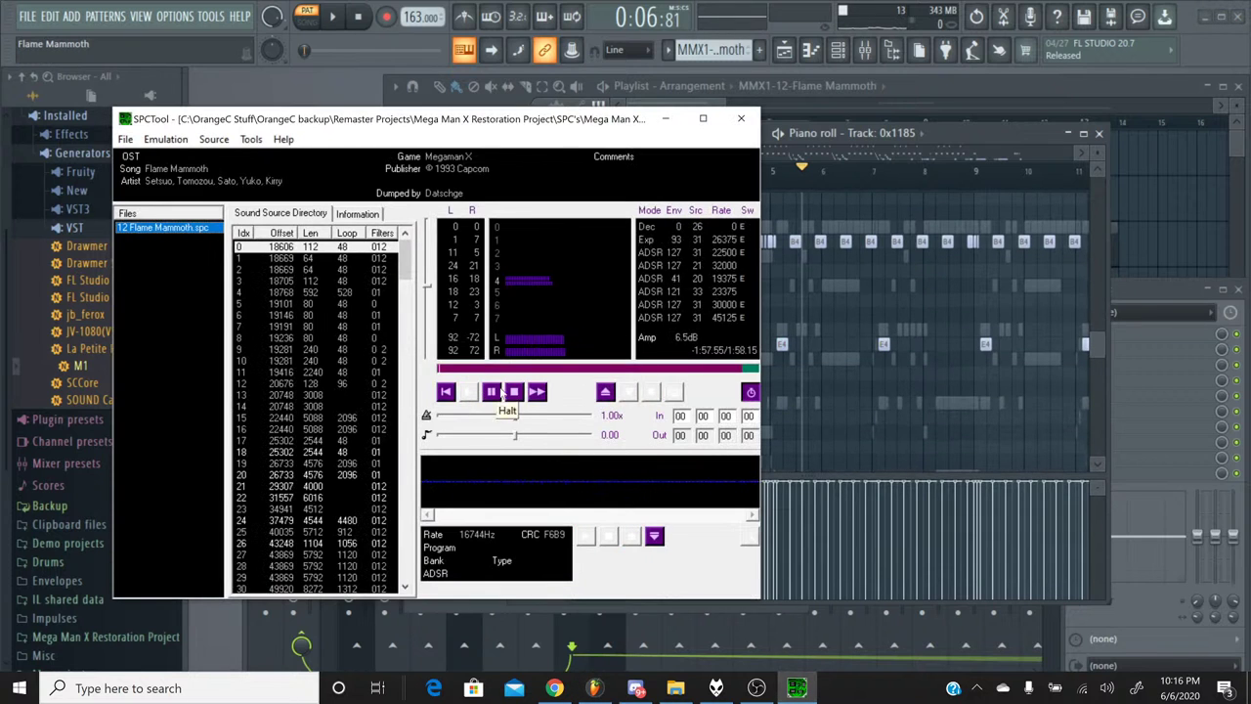
pyautogui.click(515, 393)
pyautogui.click(666, 118)
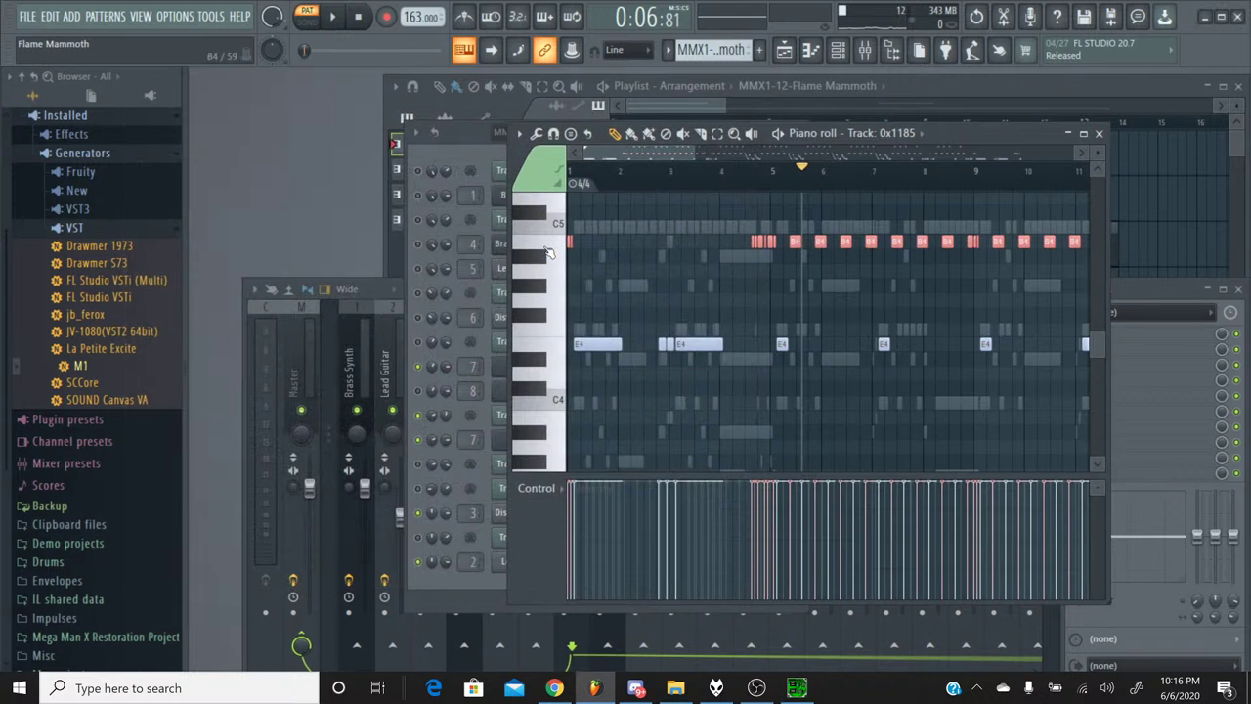
# Keep Track 0x1185's B4 notes selected but deselect the short ones just before bars 16 and 20, and close the piano roll.
pyautogui.moveTo(667, 154); pyautogui.dragTo(762, 154)
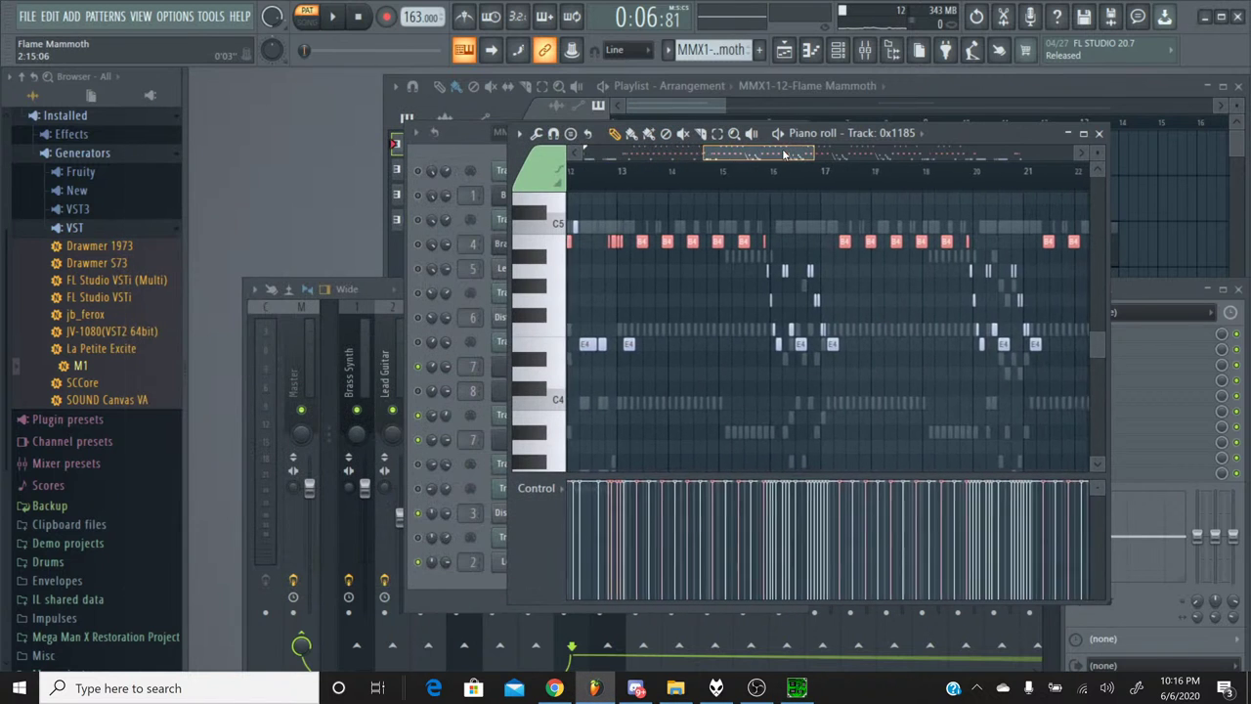
pyautogui.hscroll(-5, 794, 154)
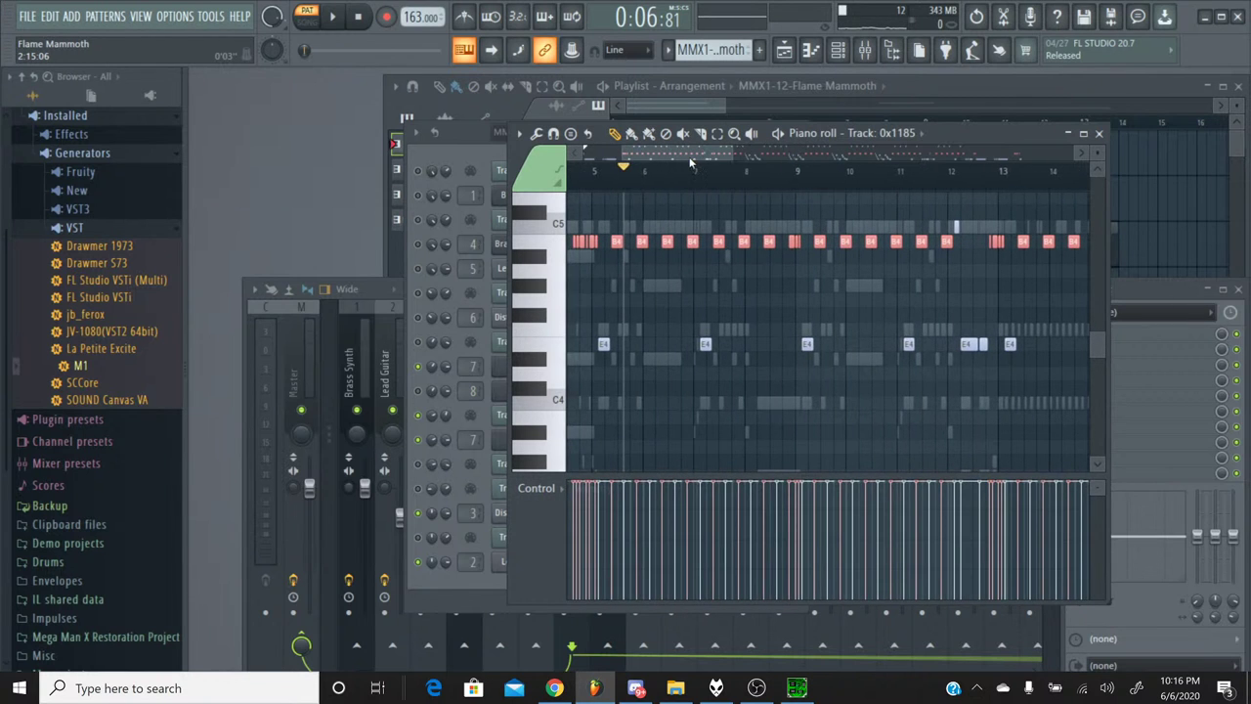
pyautogui.moveTo(690, 164); pyautogui.dragTo(765, 205)
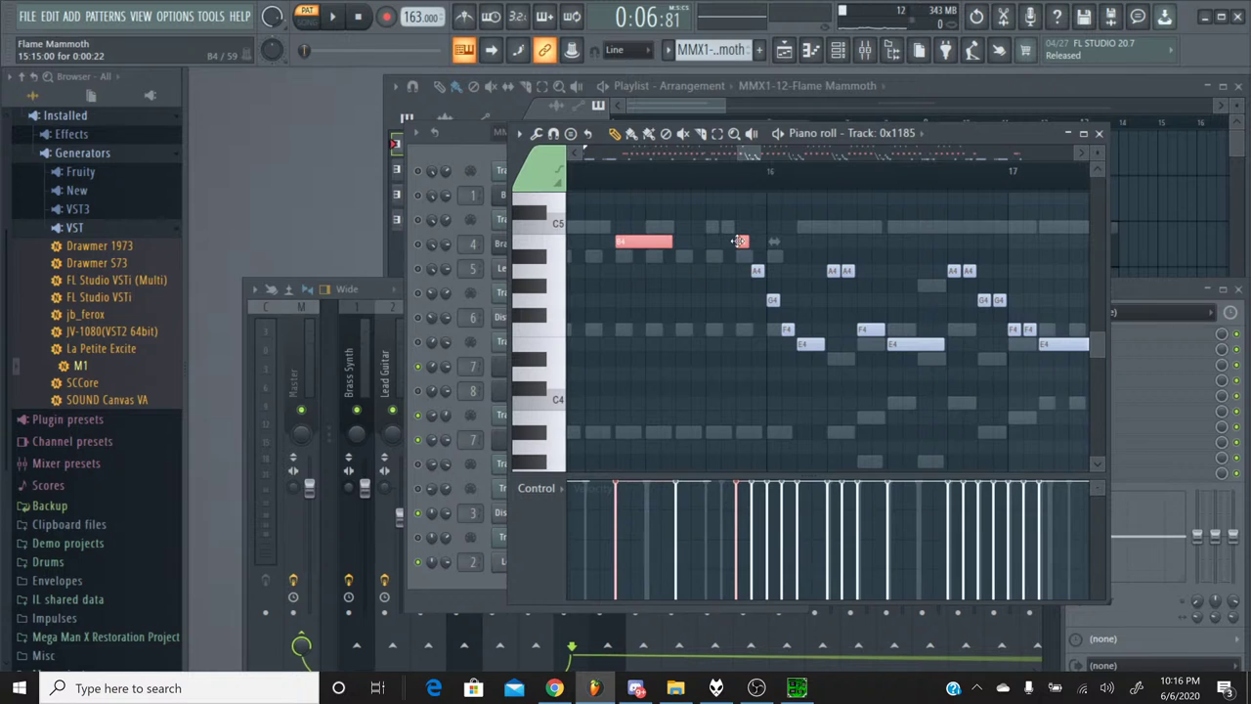
pyautogui.press('e')
pyautogui.click(739, 241)
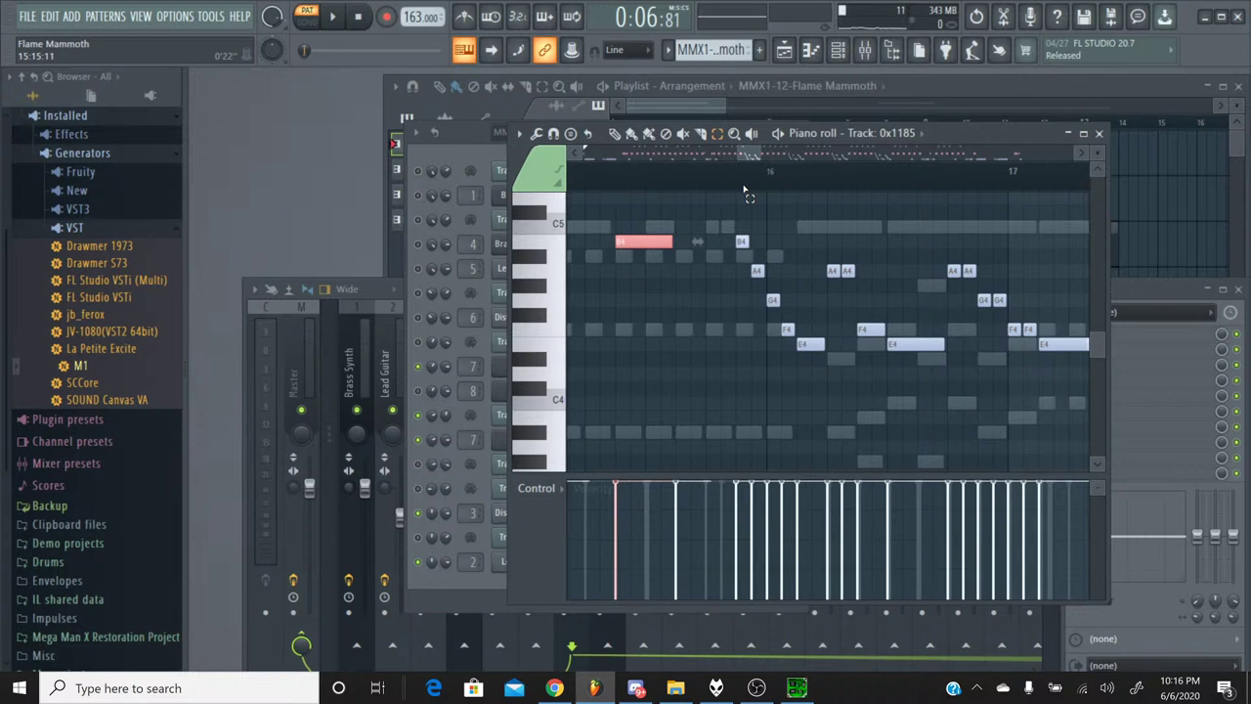
pyautogui.moveTo(753, 155); pyautogui.dragTo(791, 154)
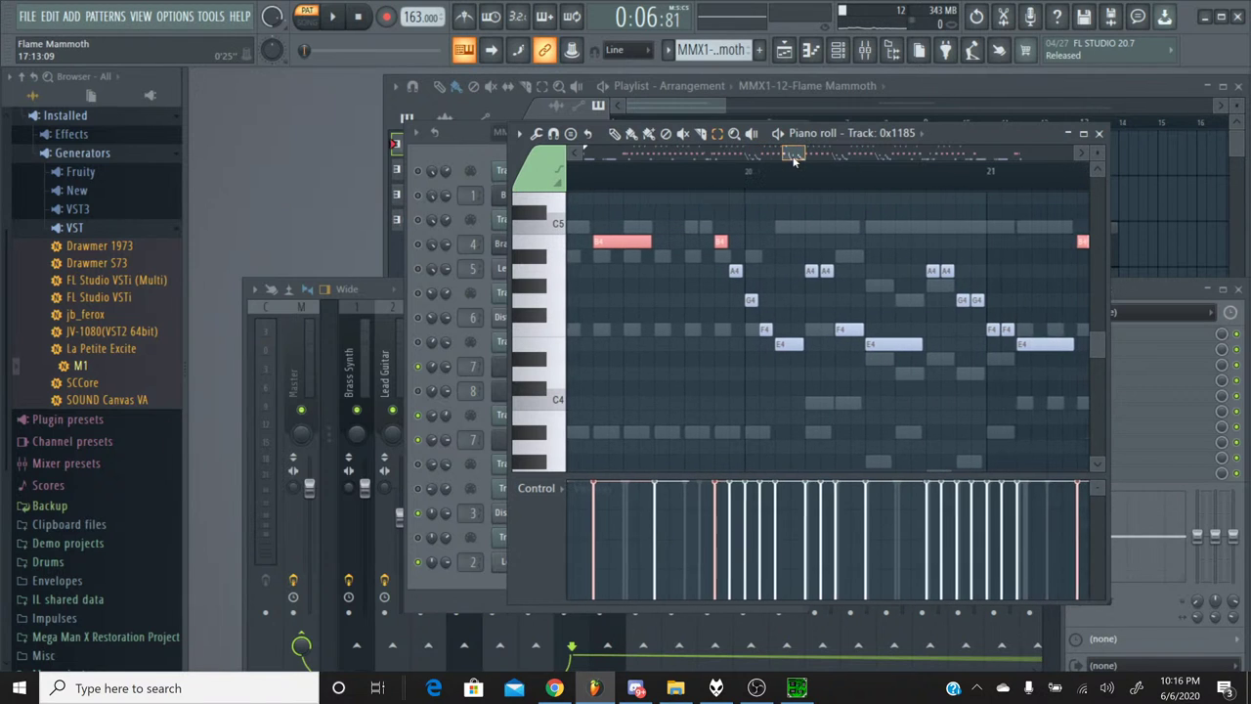
pyautogui.click(719, 241)
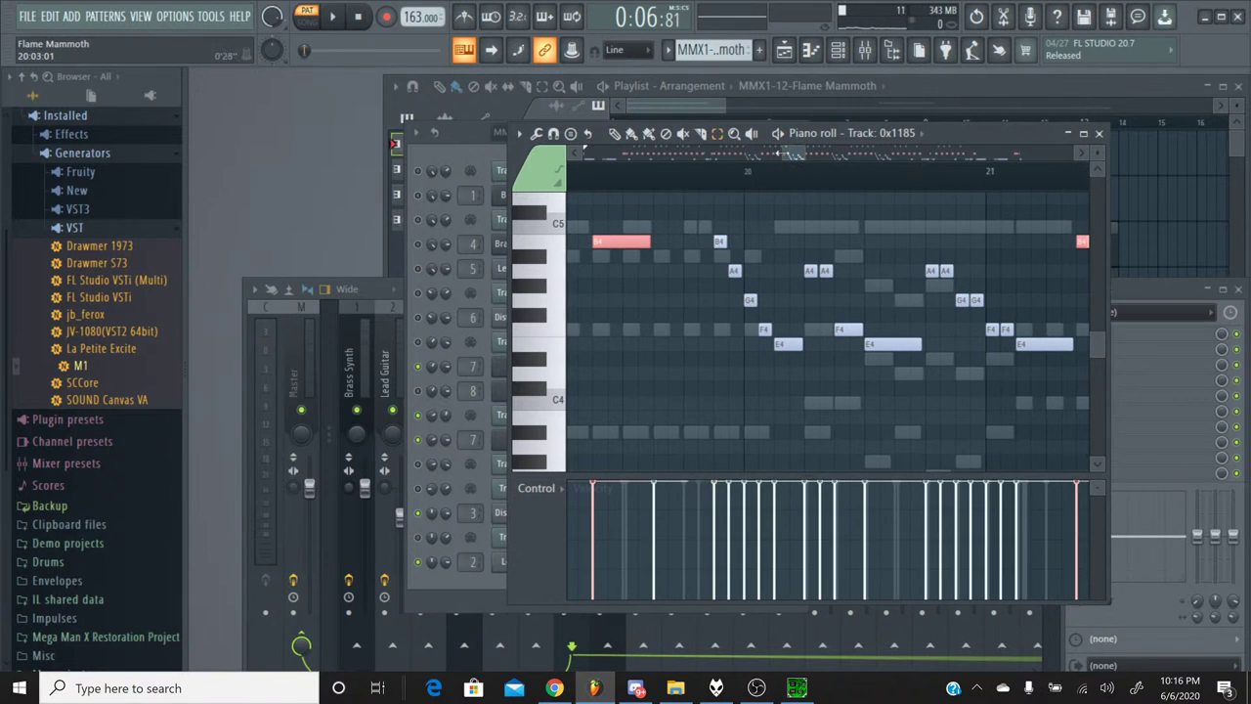
pyautogui.moveTo(788, 150); pyautogui.dragTo(518, 176)
pyautogui.click(709, 243)
pyautogui.click(790, 241)
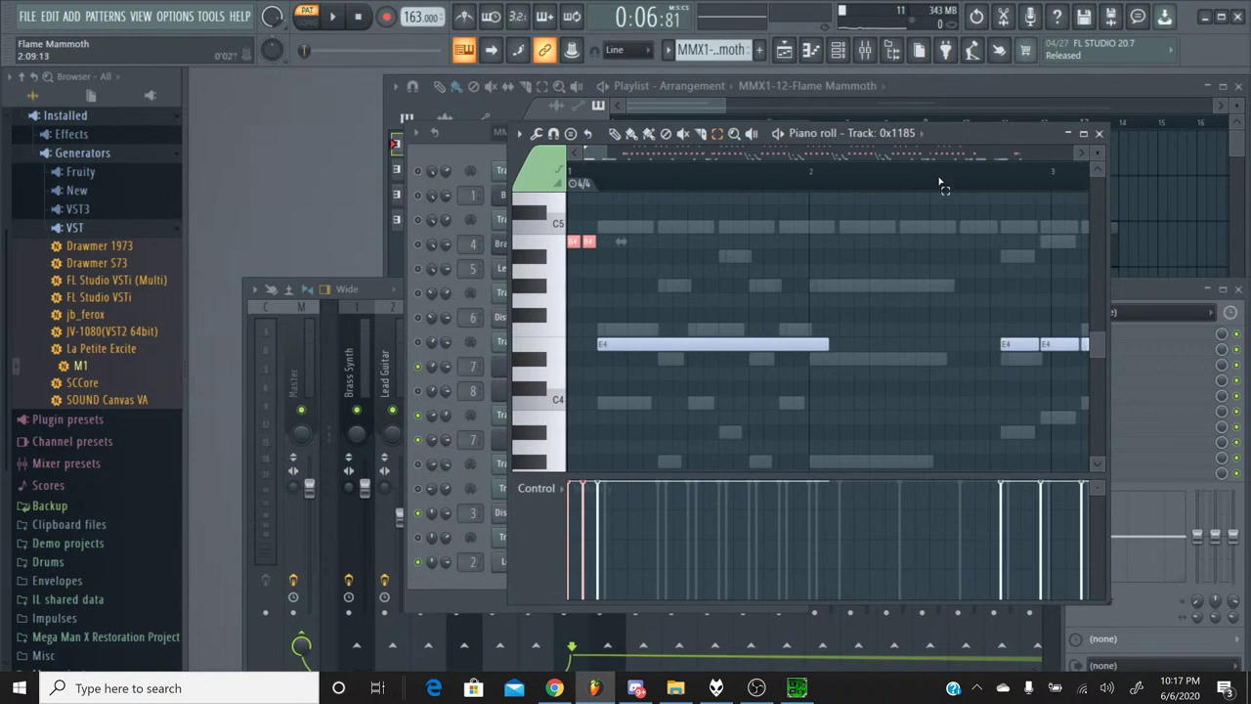
pyautogui.click(1098, 133)
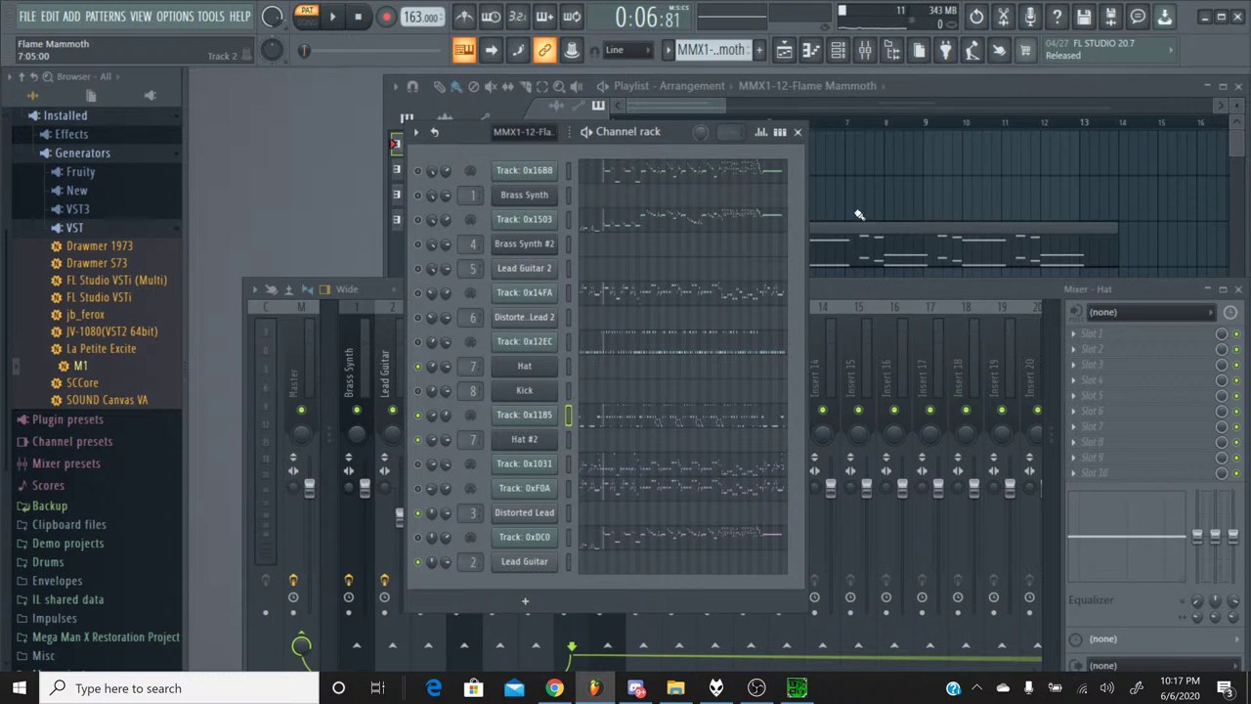
# Switch to the Percussion pattern and add a Korg M1 channel directly below Hat #2.
pyautogui.click(711, 50)
pyautogui.click(680, 102)
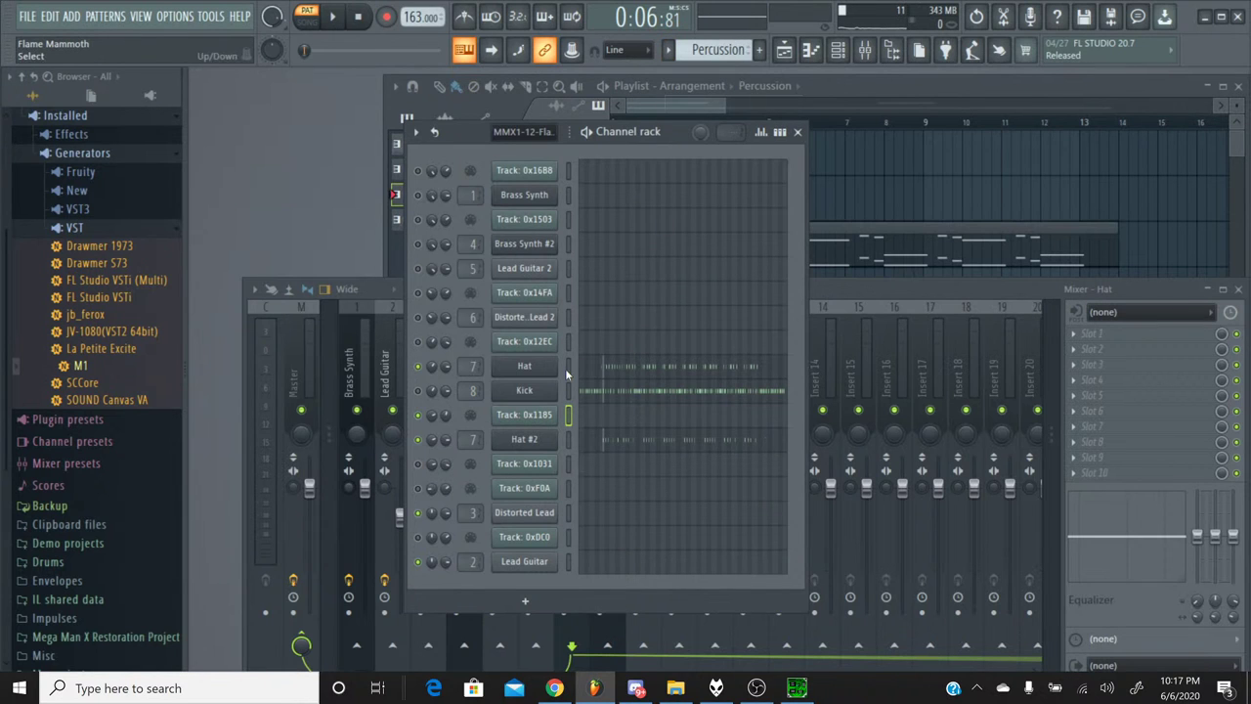
pyautogui.moveTo(84, 376); pyautogui.dragTo(534, 449)
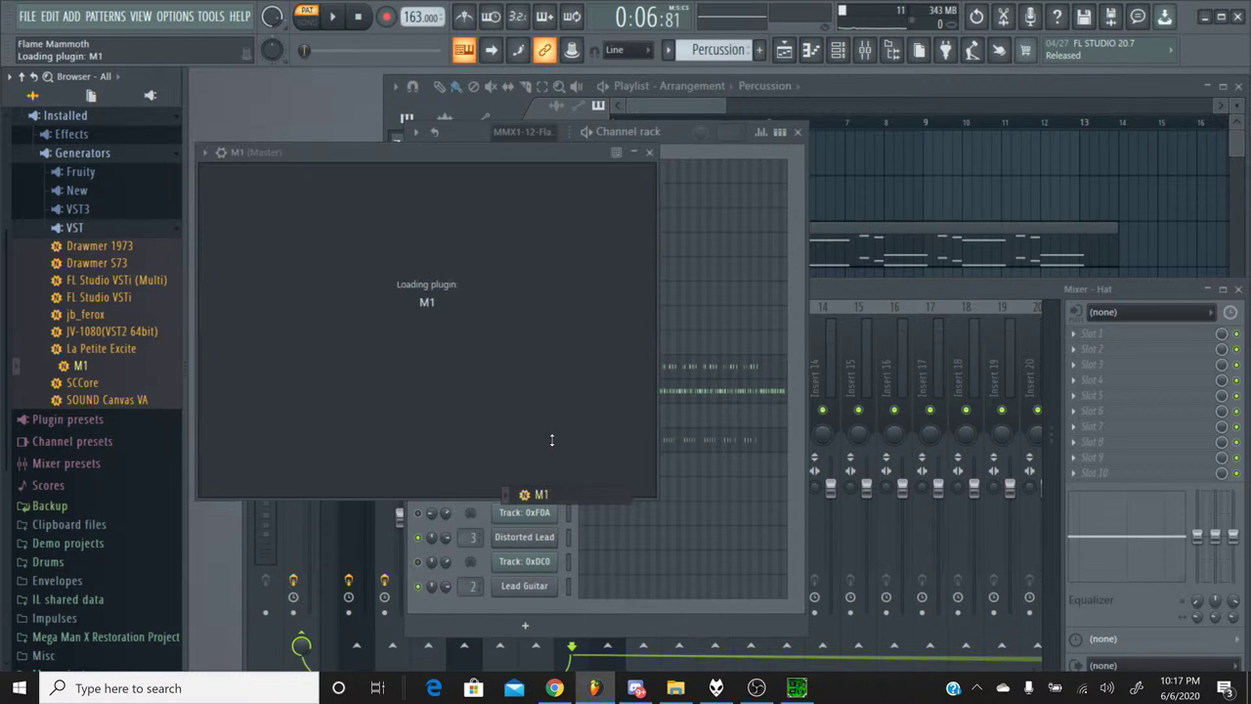
pyautogui.click(664, 199)
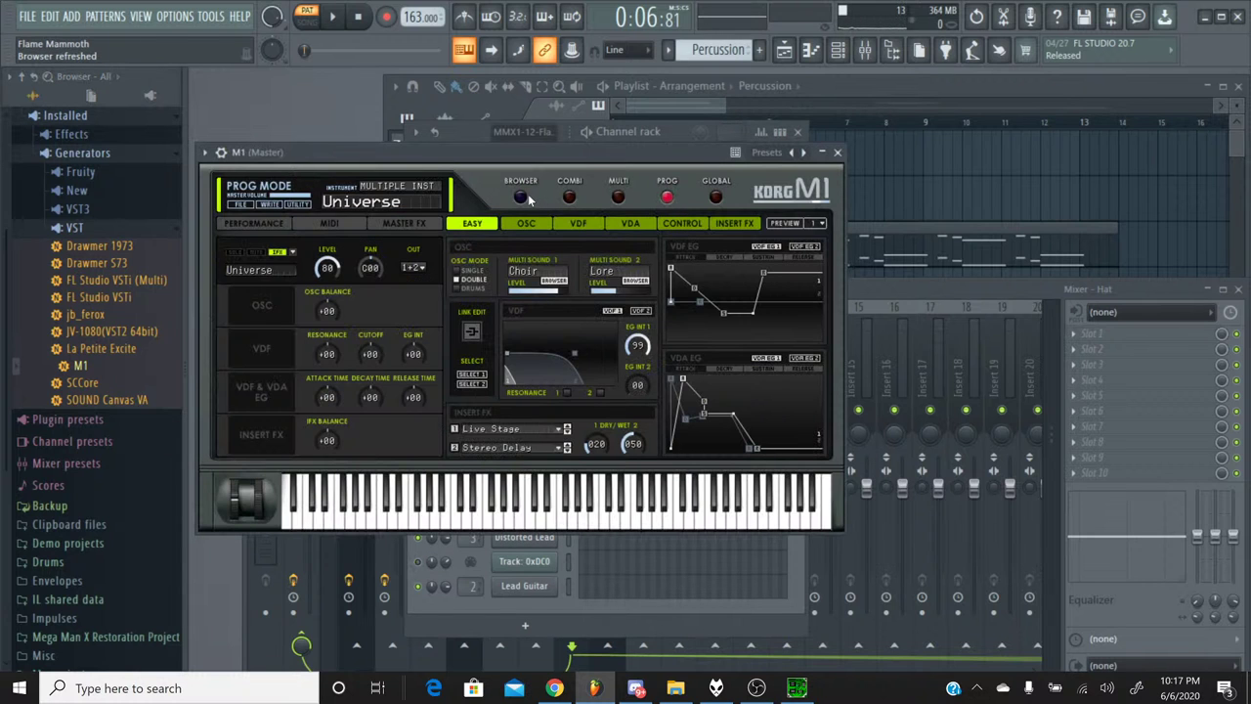
# Load the BD&SDCatlog1 program from the Drums/Hit sounds in the M1, set its second insert effect to No Effect and close the plugin.
pyautogui.click(521, 197)
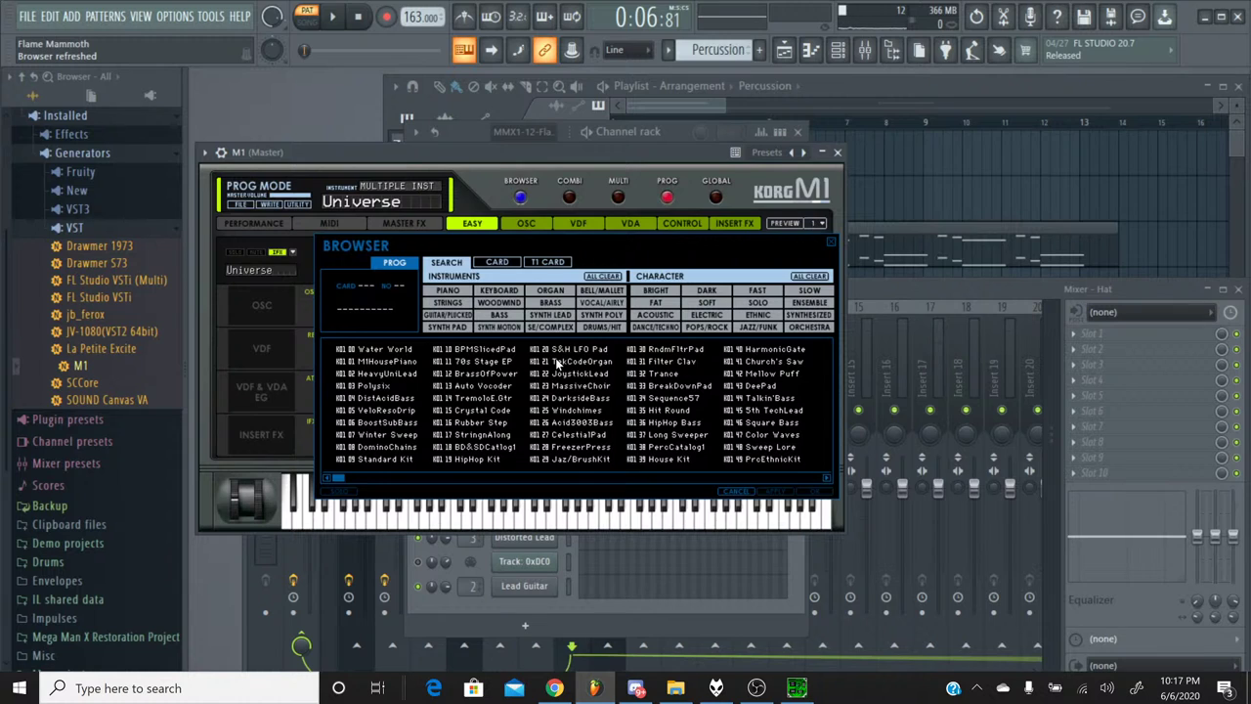
pyautogui.click(588, 329)
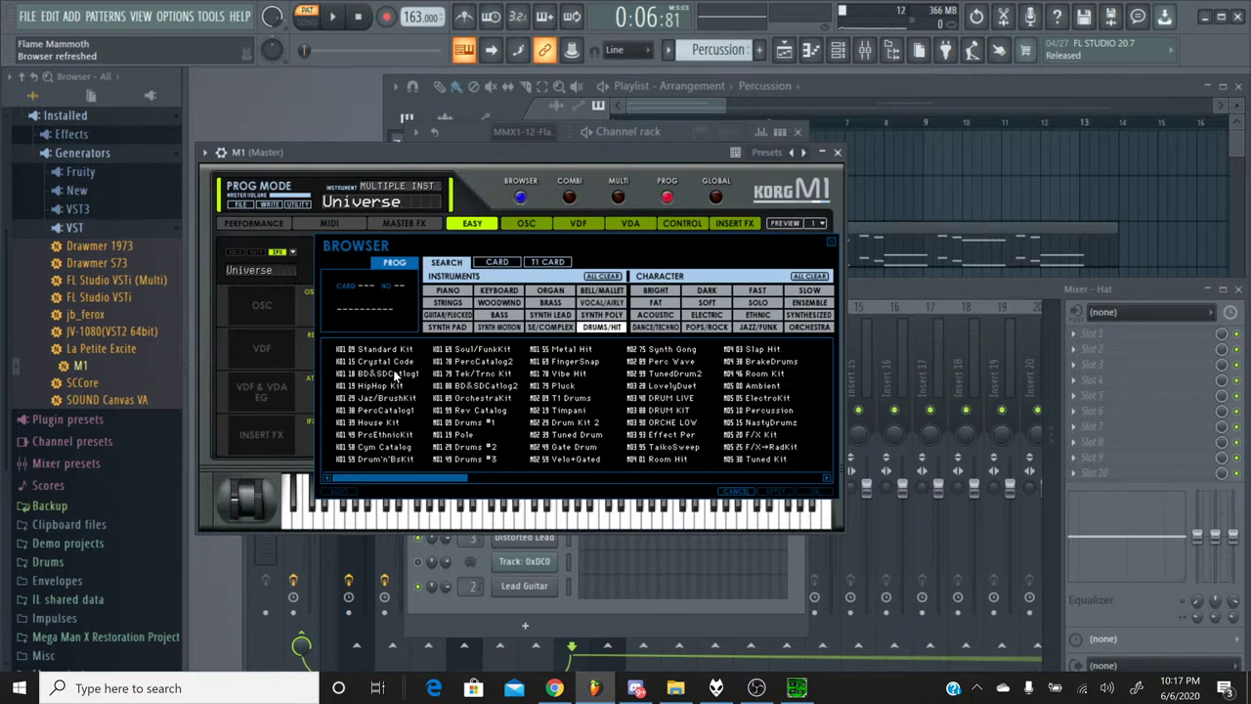
pyautogui.doubleClick(395, 374)
pyautogui.click(508, 449)
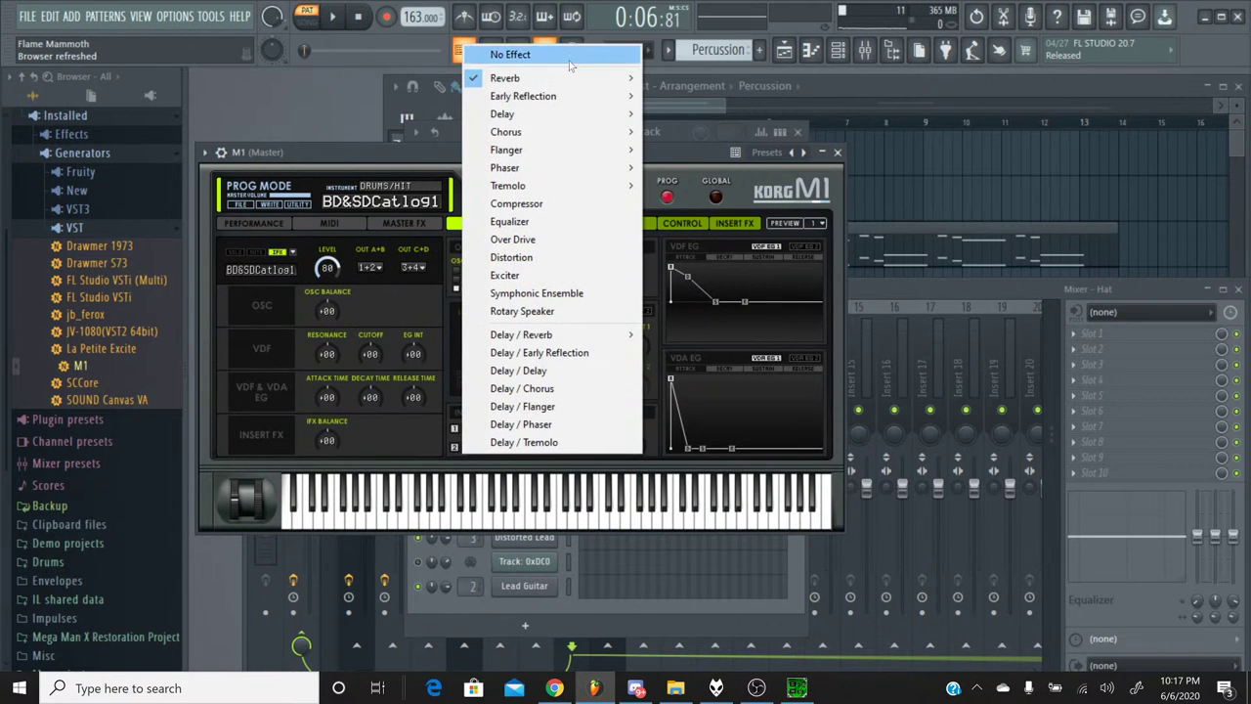
pyautogui.click(496, 48)
pyautogui.click(838, 154)
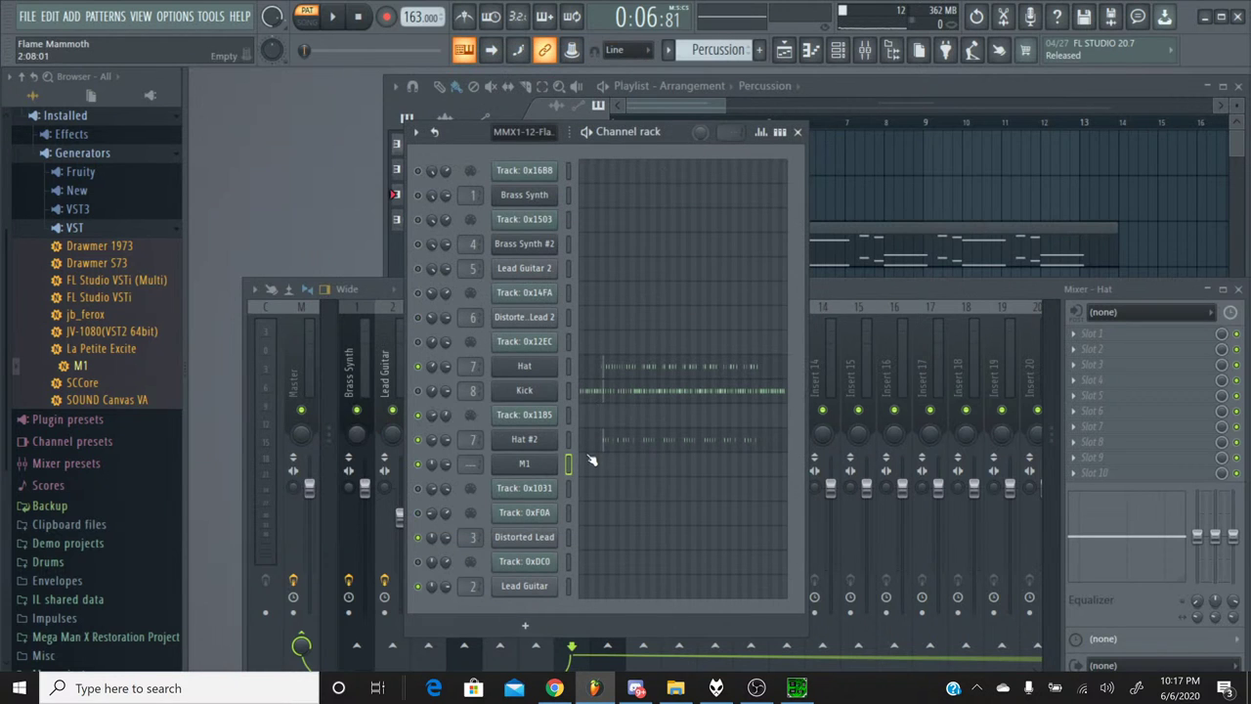
# Rename the new M1 channel below Hat #2 as Snare.
pyautogui.rightClick(553, 467)
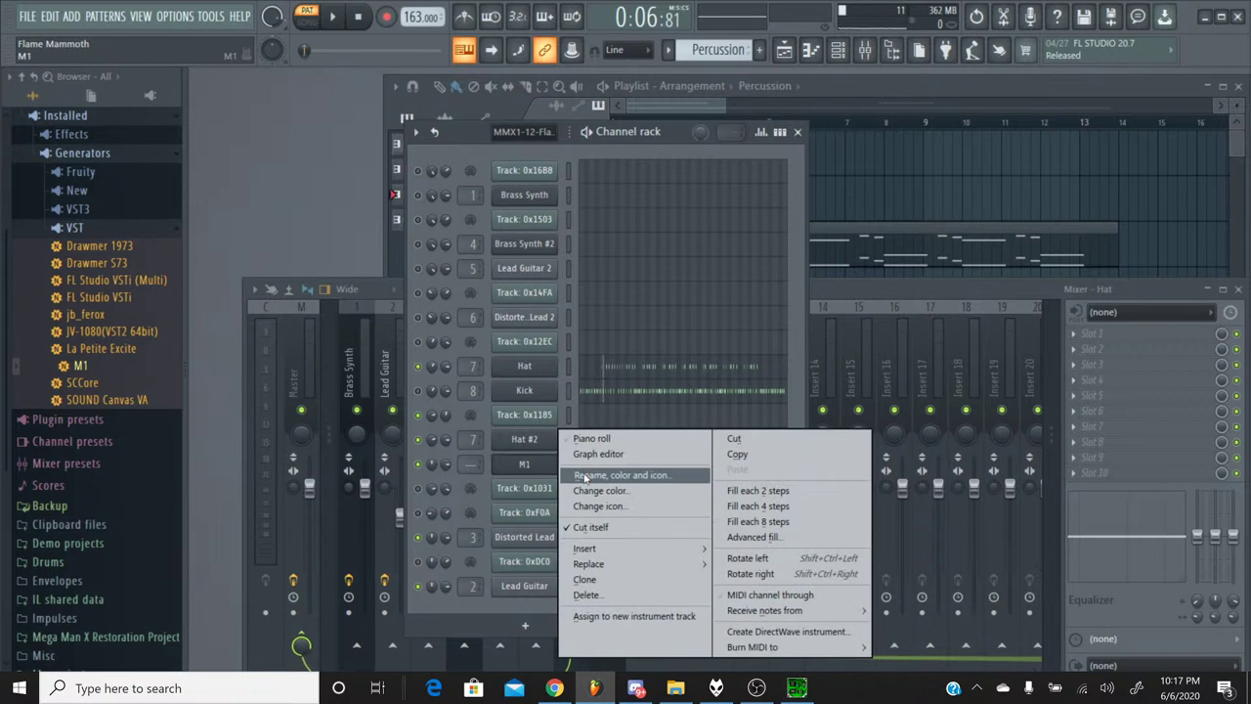
pyautogui.click(584, 476)
pyautogui.write('Snare')
pyautogui.press('Return')
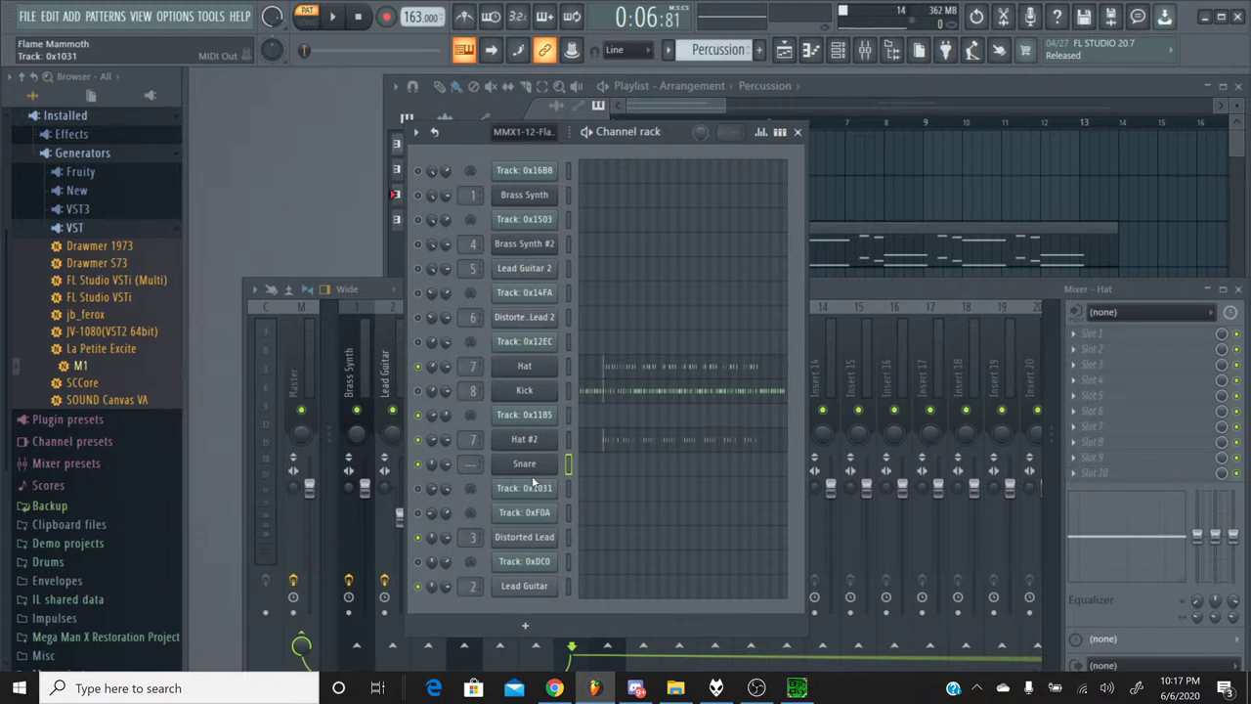
# Paste the copied B4 drum notes into the Snare channel's piano roll and audition the keys around A#5.
pyautogui.click(597, 470)
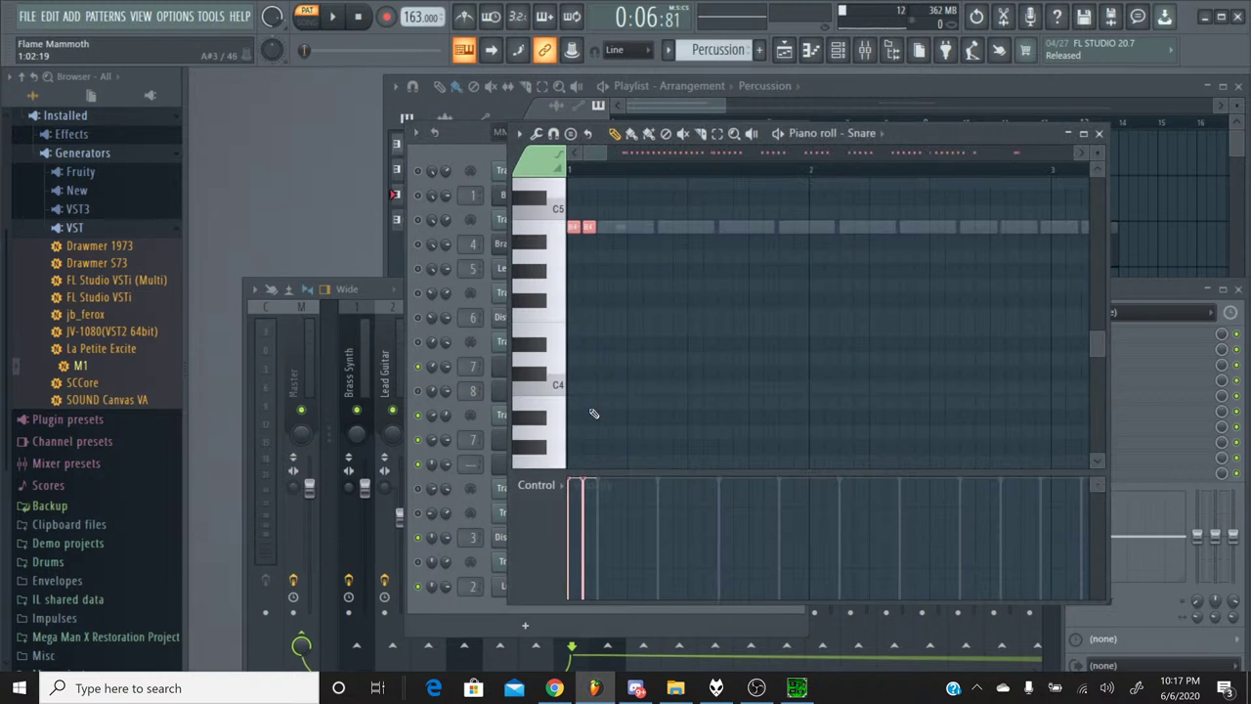
pyautogui.click(551, 237)
pyautogui.scroll(4, 550, 244)
pyautogui.click(548, 246)
pyautogui.click(543, 246)
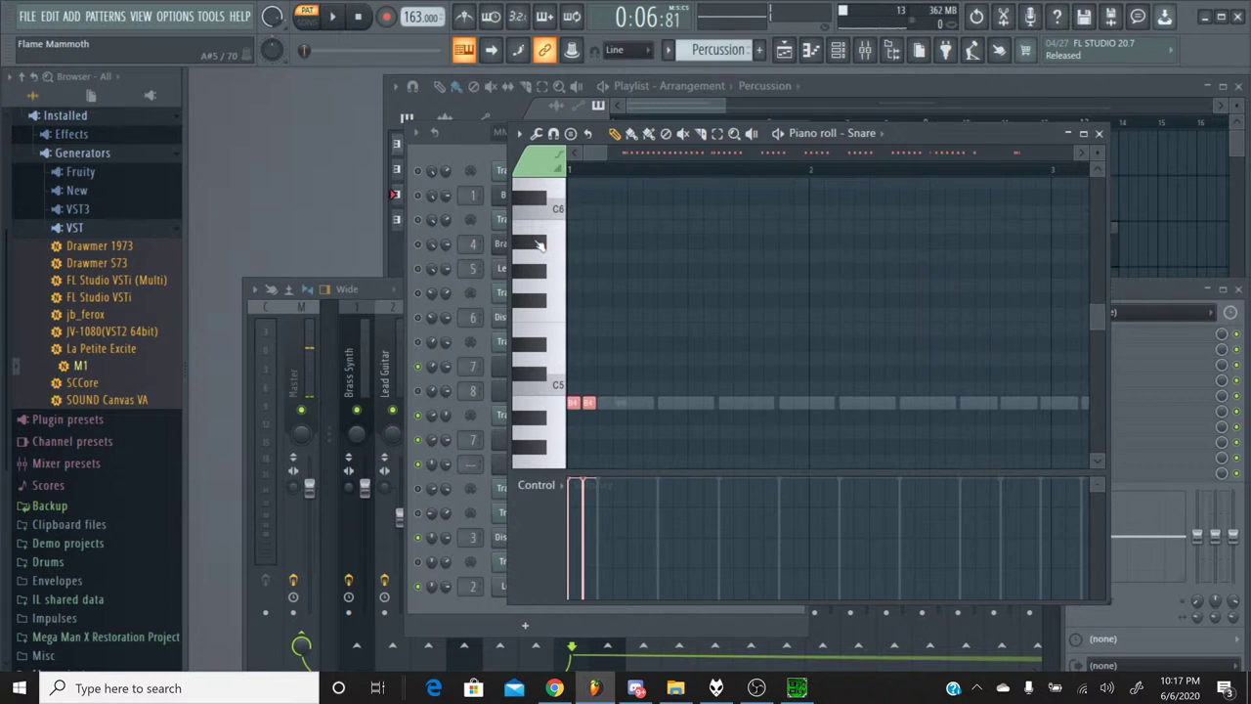
# Transpose the pasted Snare notes from B4 up to A#5, deselect them, audition that key and close the piano roll.
pyautogui.hotkey('shift', 'Up')
pyautogui.hotkey('shift', 'Up')
pyautogui.hotkey('shift', 'Up')
pyautogui.hotkey('shift', 'Up')
pyautogui.hotkey('shift', 'Up')
pyautogui.hotkey('shift', 'Up')
pyautogui.hotkey('shift', 'Up')
pyautogui.hotkey('shift', 'Up')
pyautogui.hotkey('shift', 'Up')
pyautogui.hotkey('shift', 'Up')
pyautogui.hotkey('shift', 'Up')
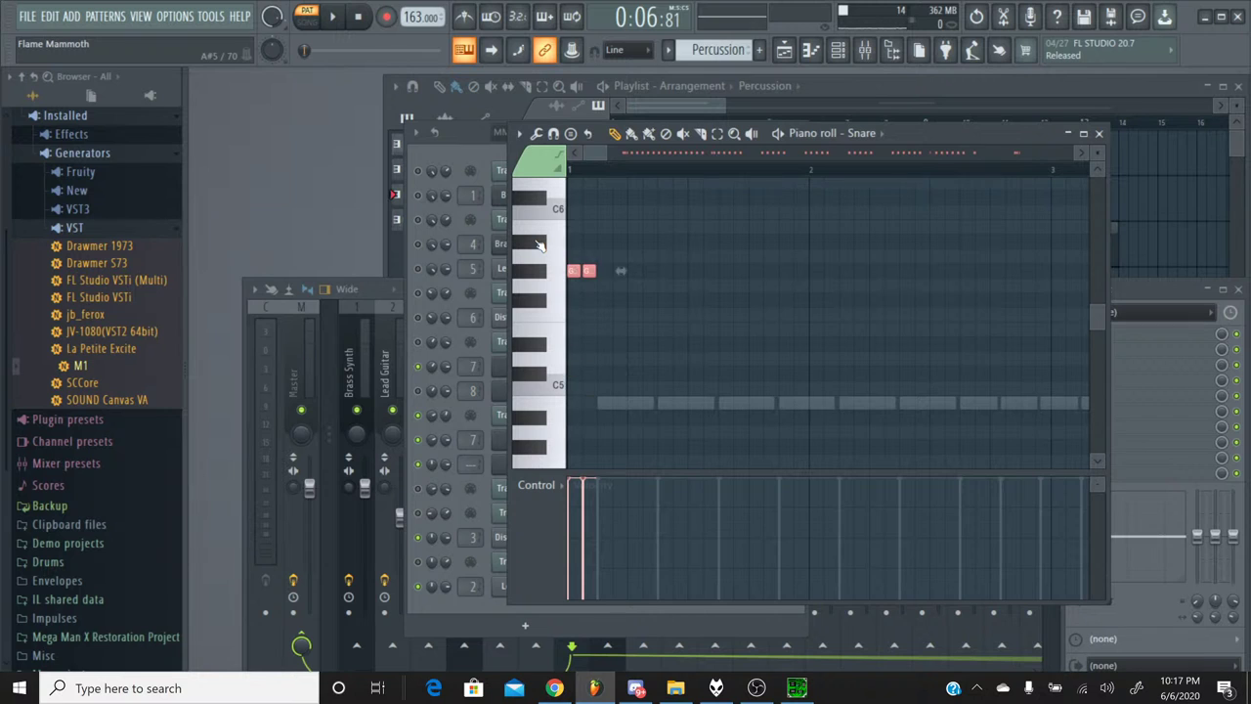
pyautogui.hotkey('ctrl', 'd')
pyautogui.click(539, 244)
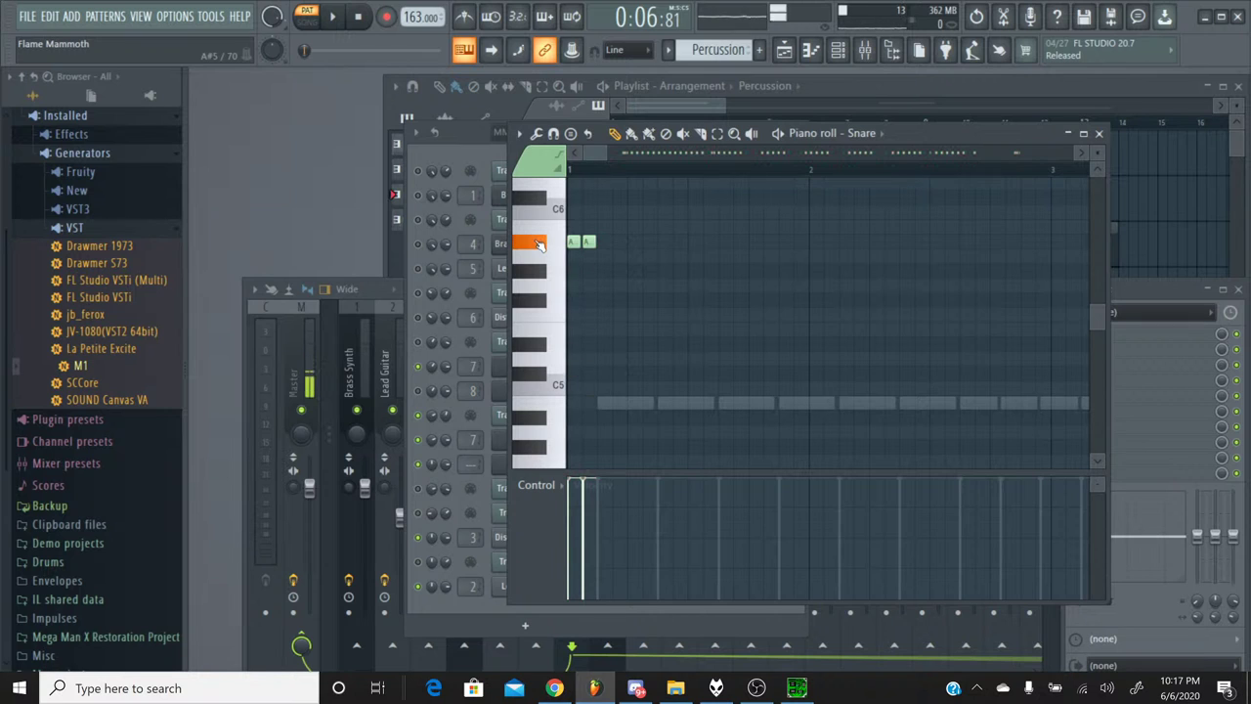
pyautogui.click(539, 243)
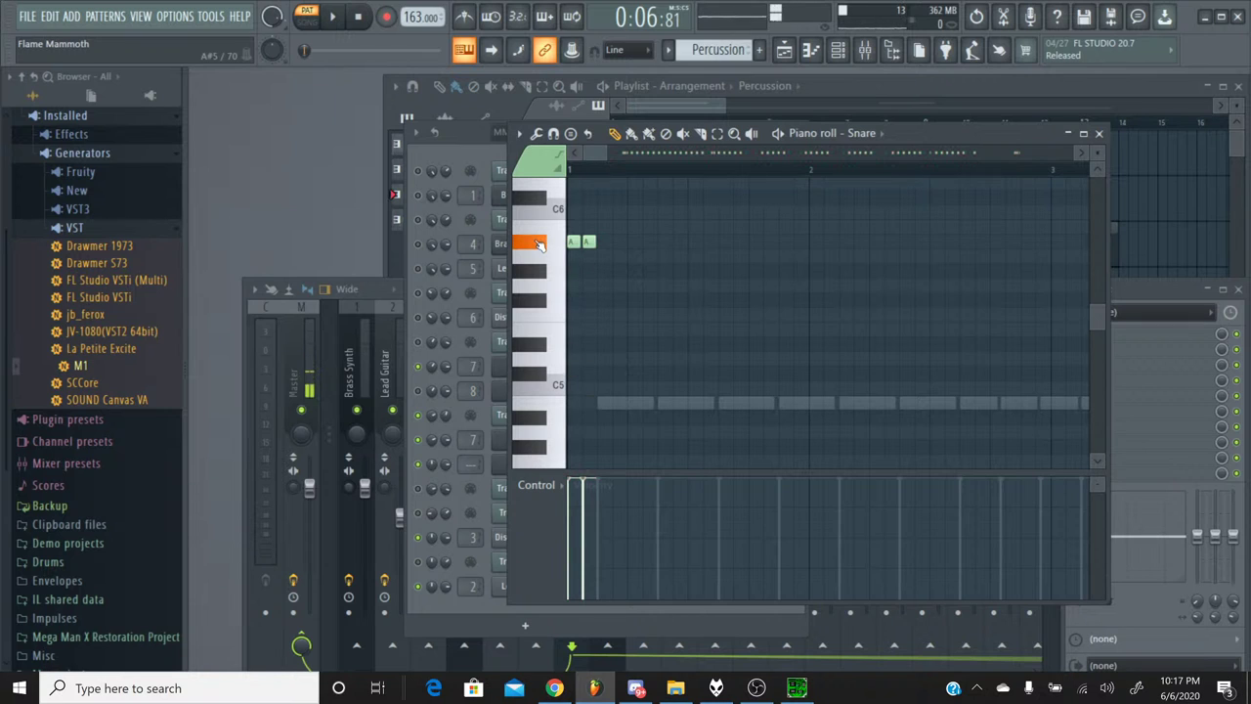
pyautogui.click(1098, 133)
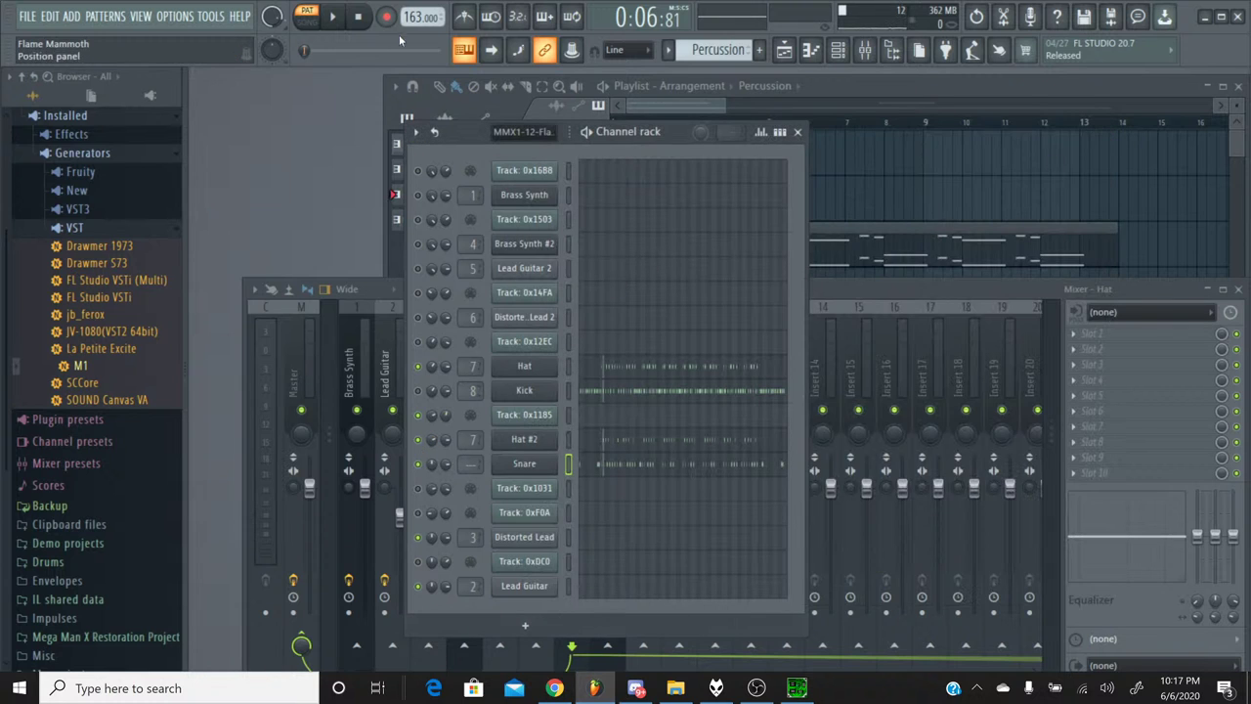
# Play the Percussion pattern, paste the copied 71% panning value onto the Snare channel and stop playback.
pyautogui.click(338, 17)
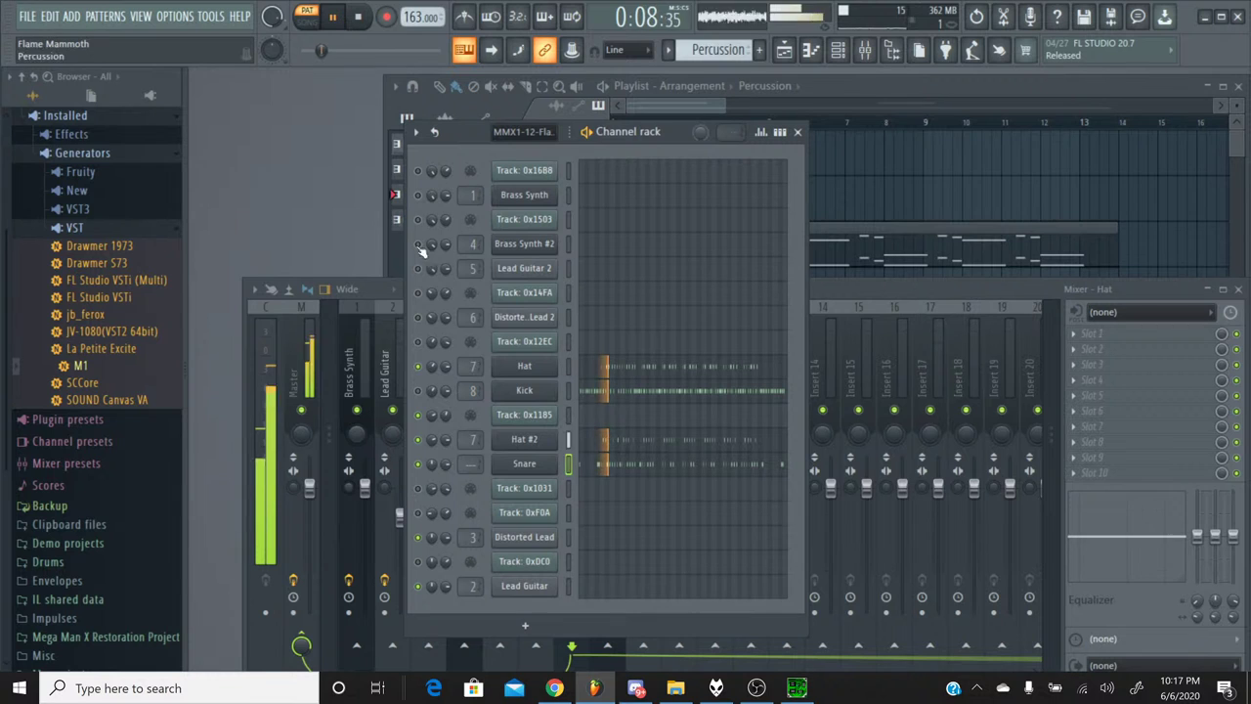
pyautogui.rightClick(433, 447)
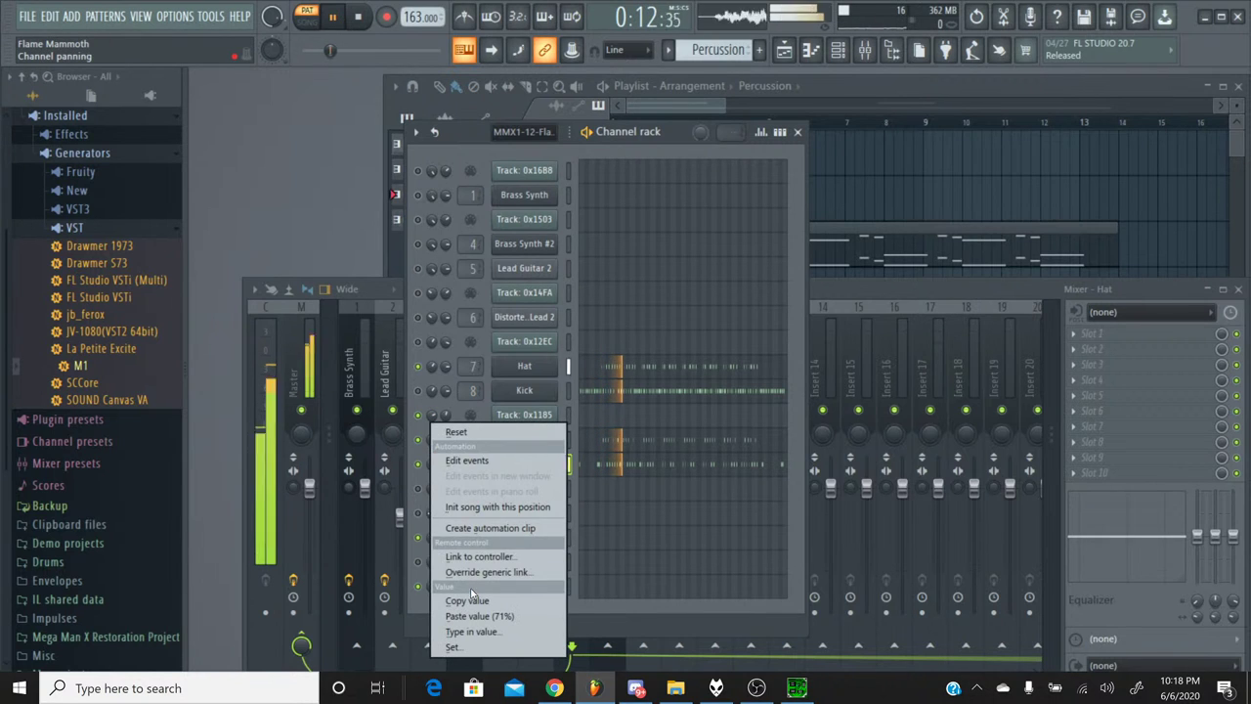
pyautogui.click(430, 465)
pyautogui.rightClick(430, 465)
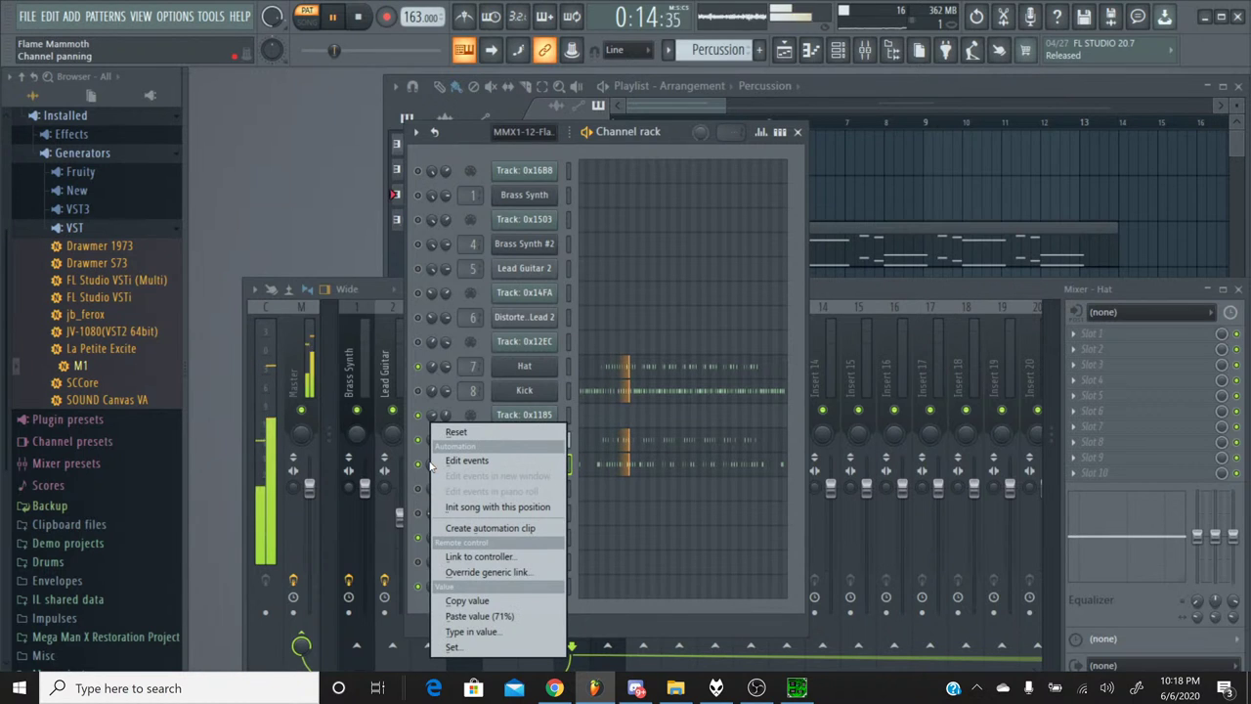
pyautogui.click(493, 623)
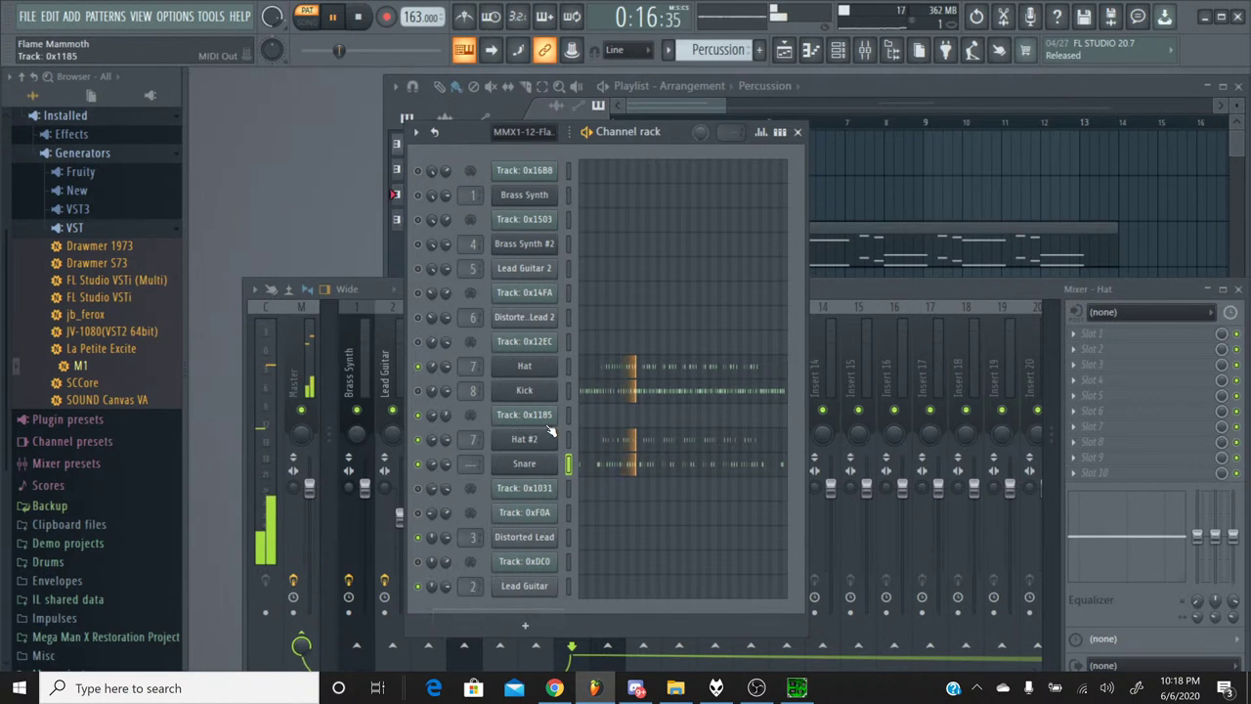
pyautogui.click(359, 19)
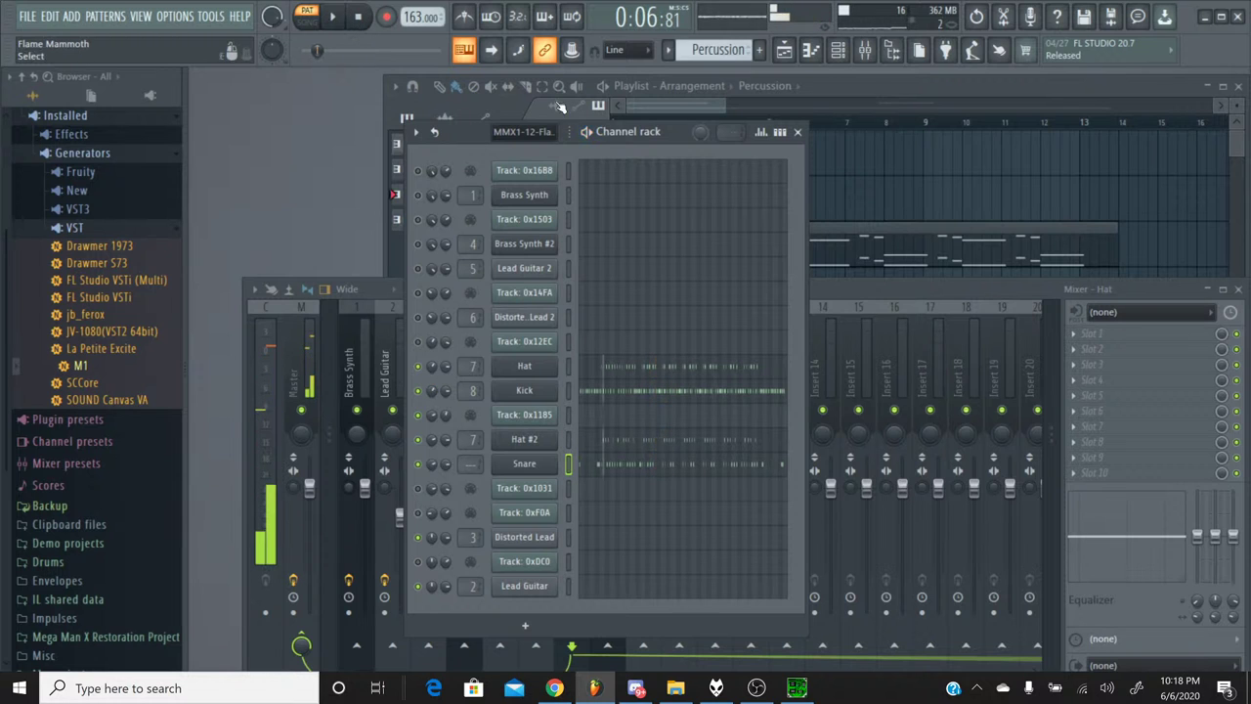
# Switch to the MMX1-12-Flame Mammoth pattern and open Track 0x1185's piano roll at the drum fill around bars 16 and 17.
pyautogui.click(668, 49)
pyautogui.click(668, 66)
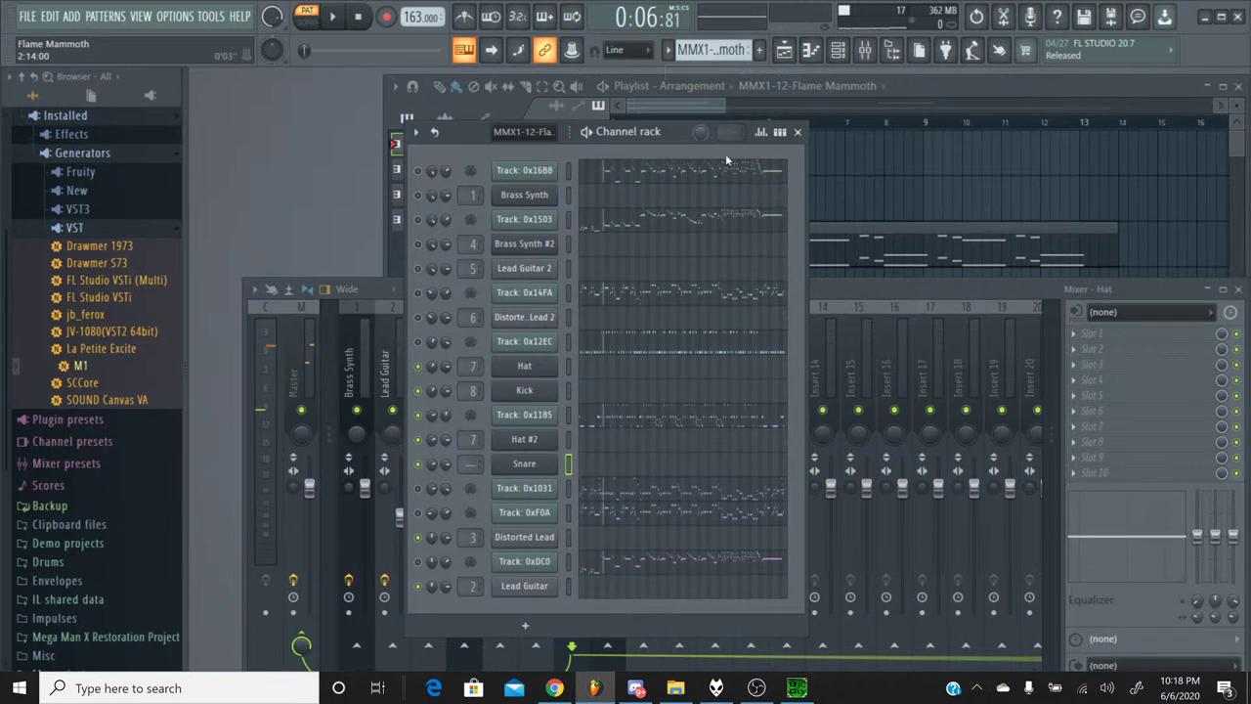
pyautogui.click(611, 421)
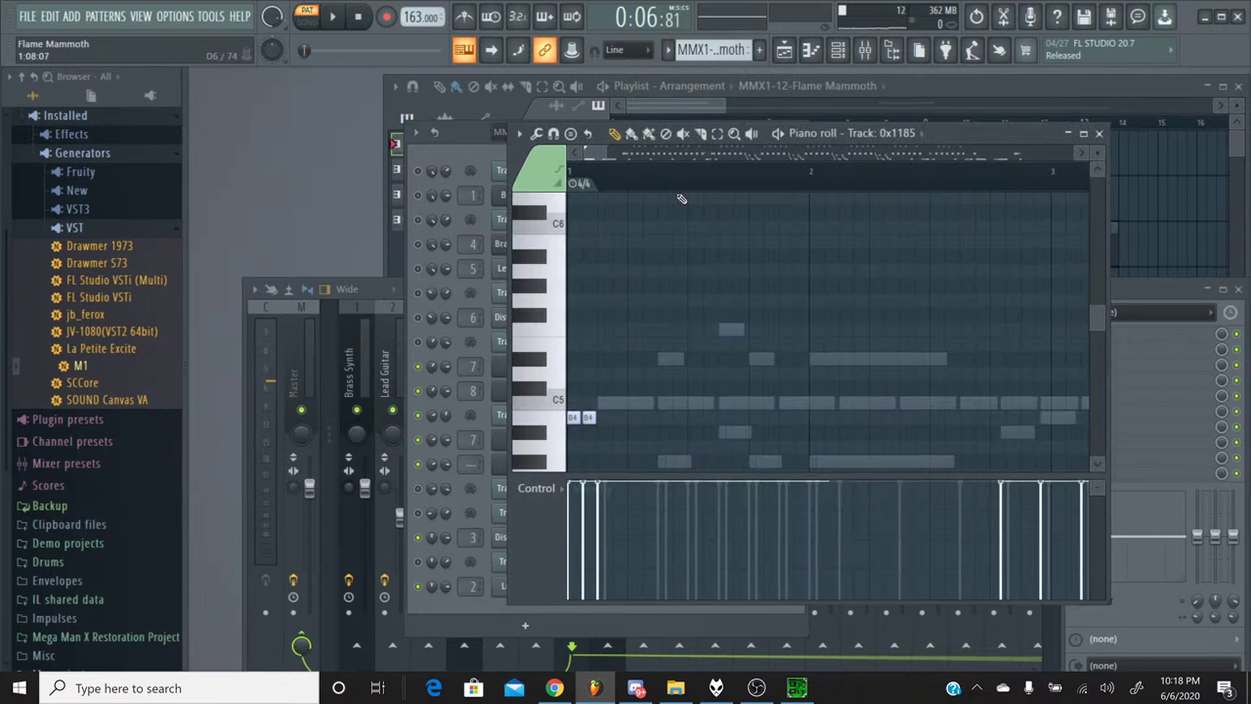
pyautogui.scroll(-3, 681, 205)
pyautogui.moveTo(594, 155); pyautogui.dragTo(741, 186)
pyautogui.scroll(-3, 742, 185)
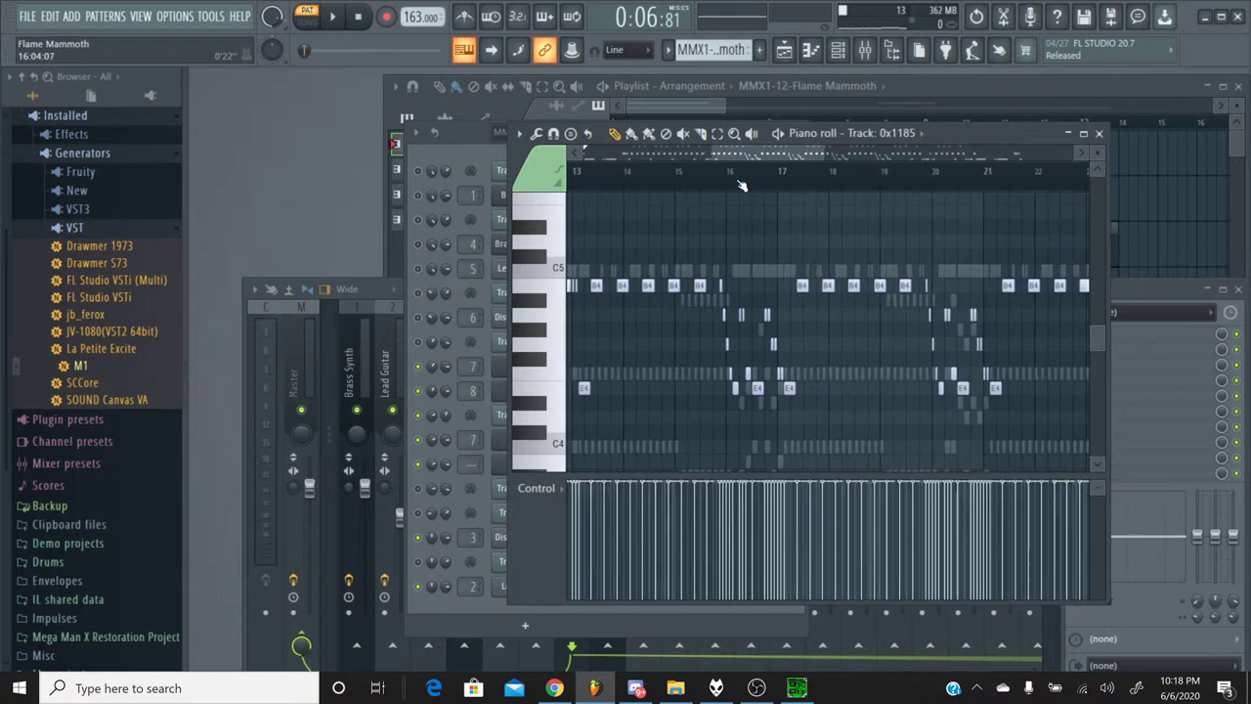
pyautogui.scroll(2, 742, 186)
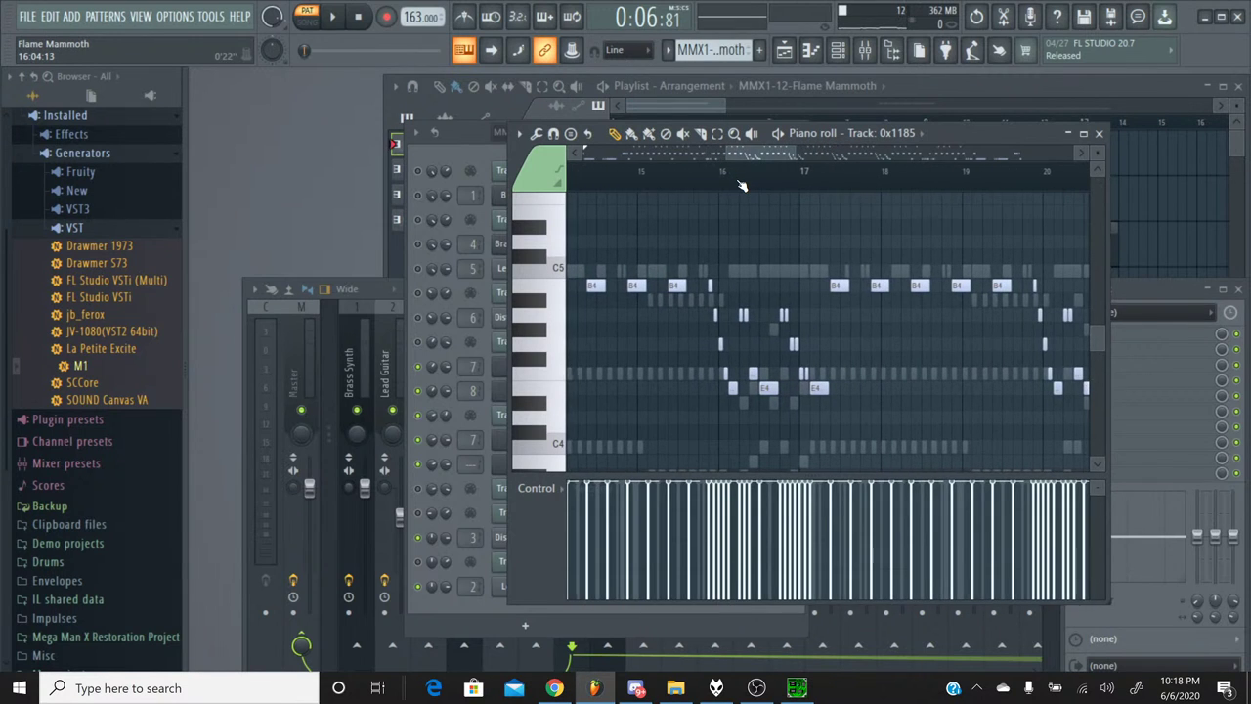
pyautogui.scroll(1, 741, 185)
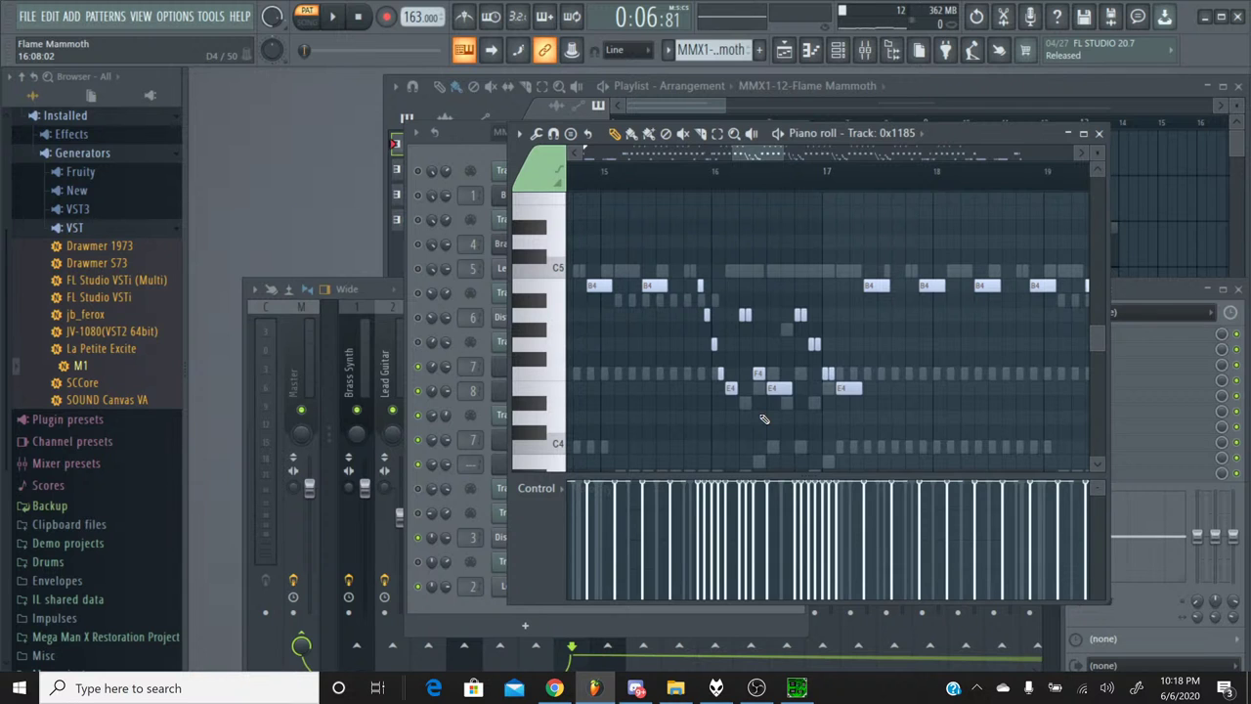
# Listen to 12 Flame Mammoth.spc in SPCTool as a reference for the drum fill, stop it and return to FL Studio.
pyautogui.click(798, 689)
pyautogui.click(467, 392)
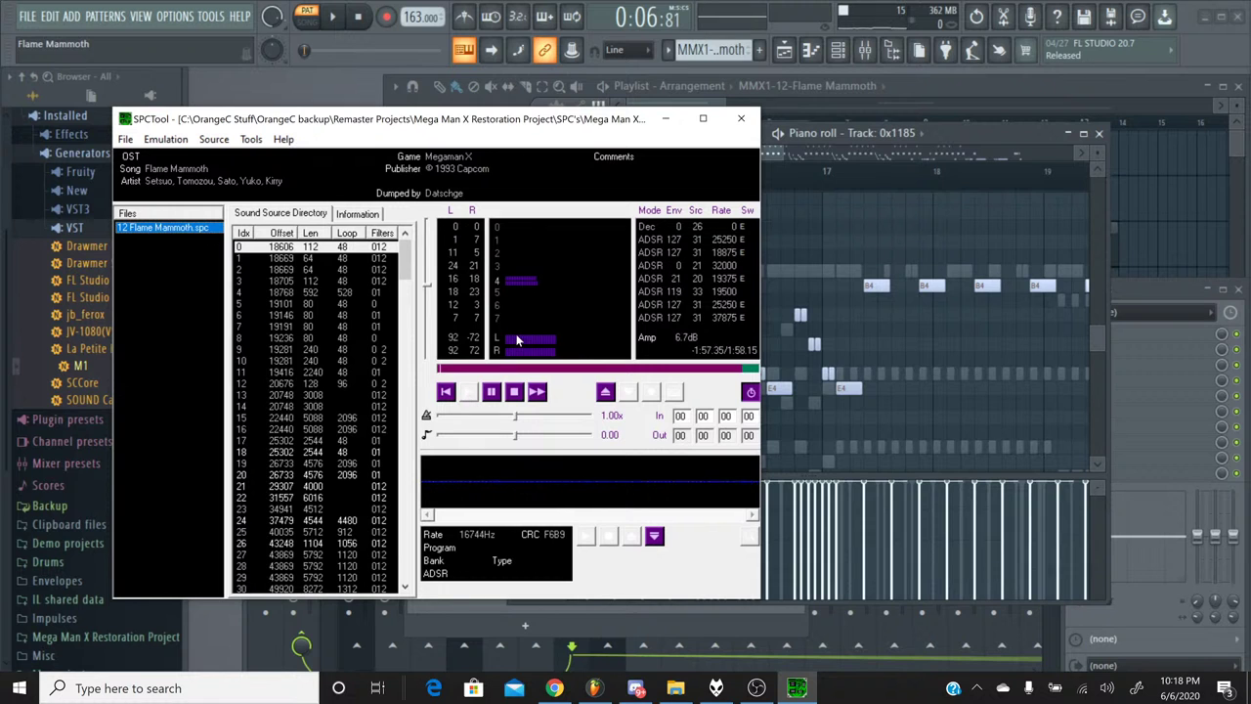
pyautogui.click(799, 178)
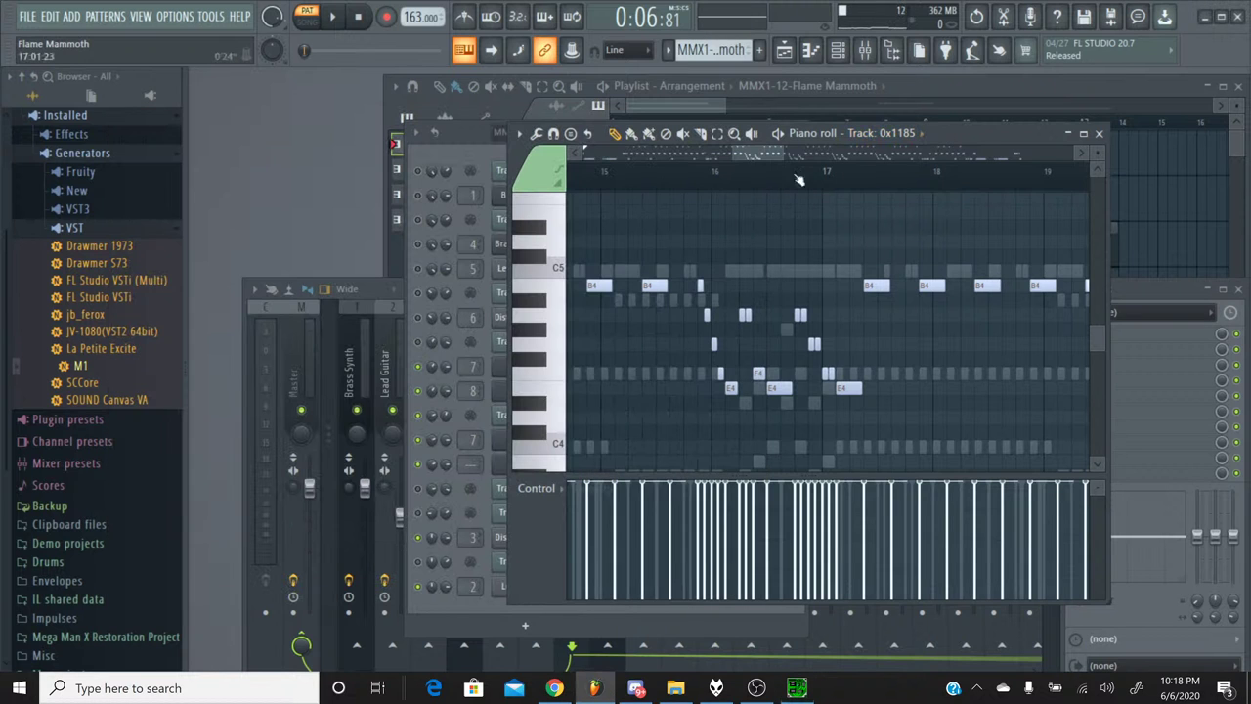
pyautogui.moveTo(763, 161)
pyautogui.mouseDown()
pyautogui.moveTo(658, 164)
pyautogui.moveTo(768, 185)
pyautogui.mouseUp()
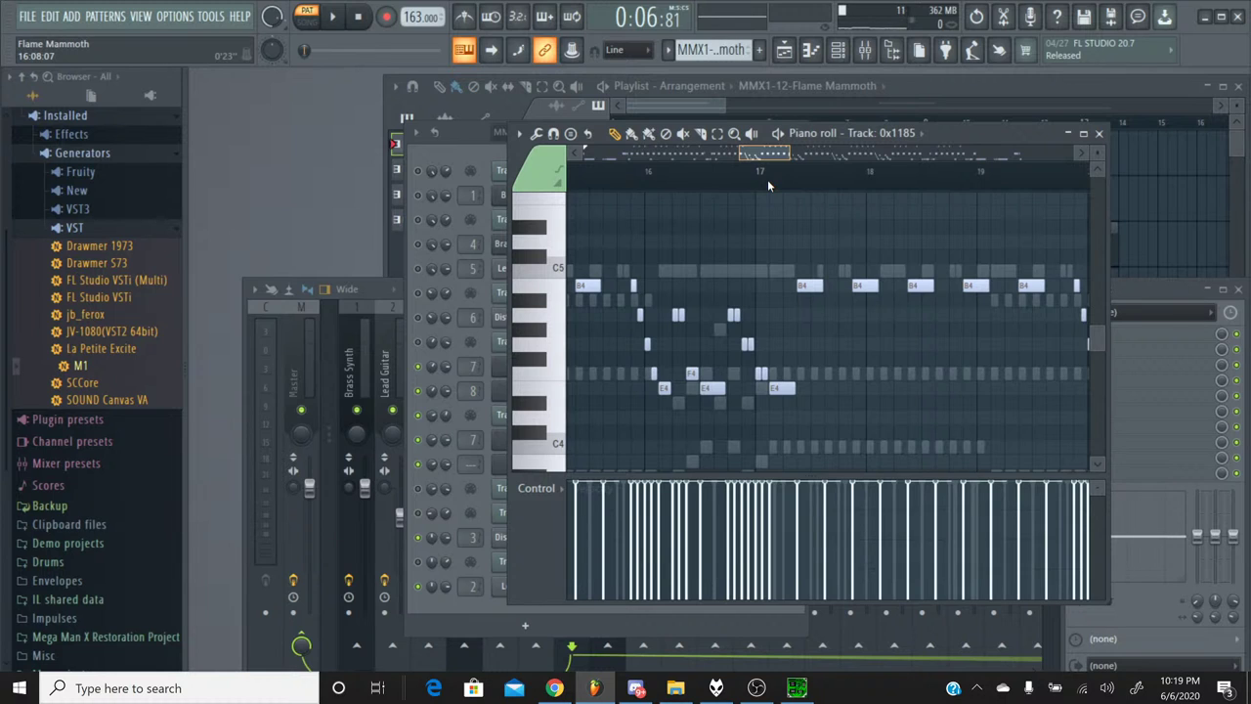
pyautogui.click(772, 689)
pyautogui.click(797, 689)
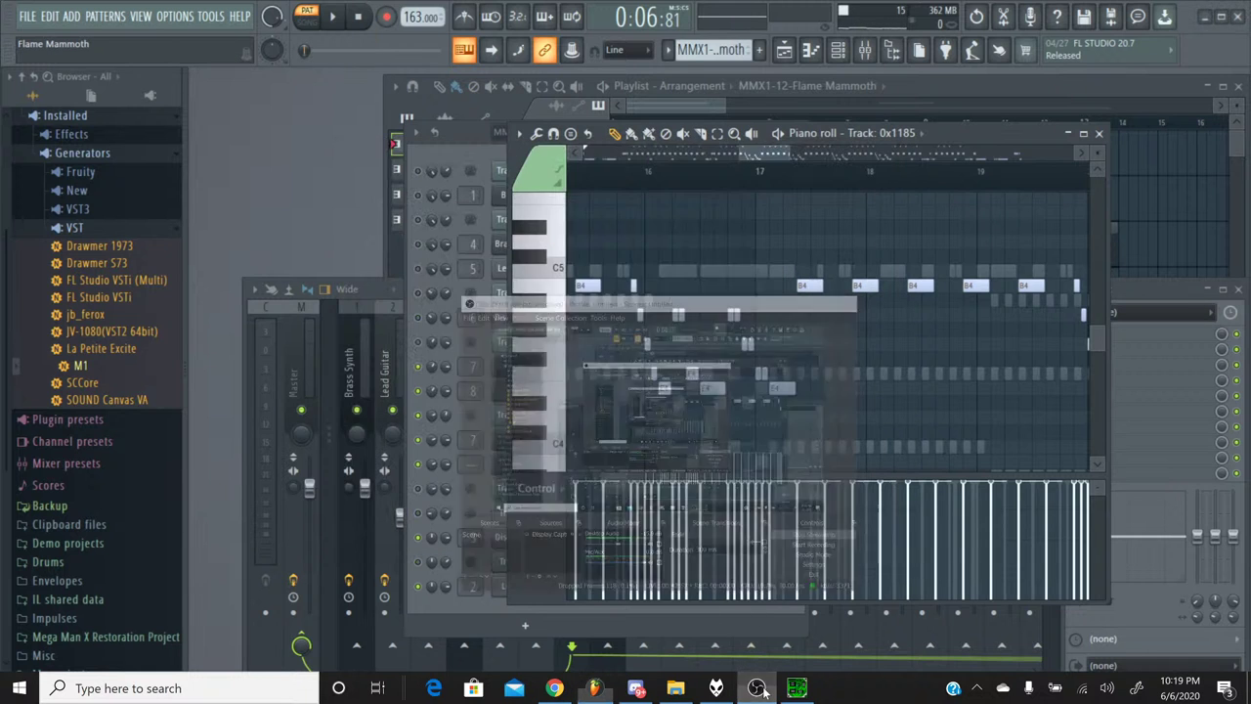
pyautogui.press('space')
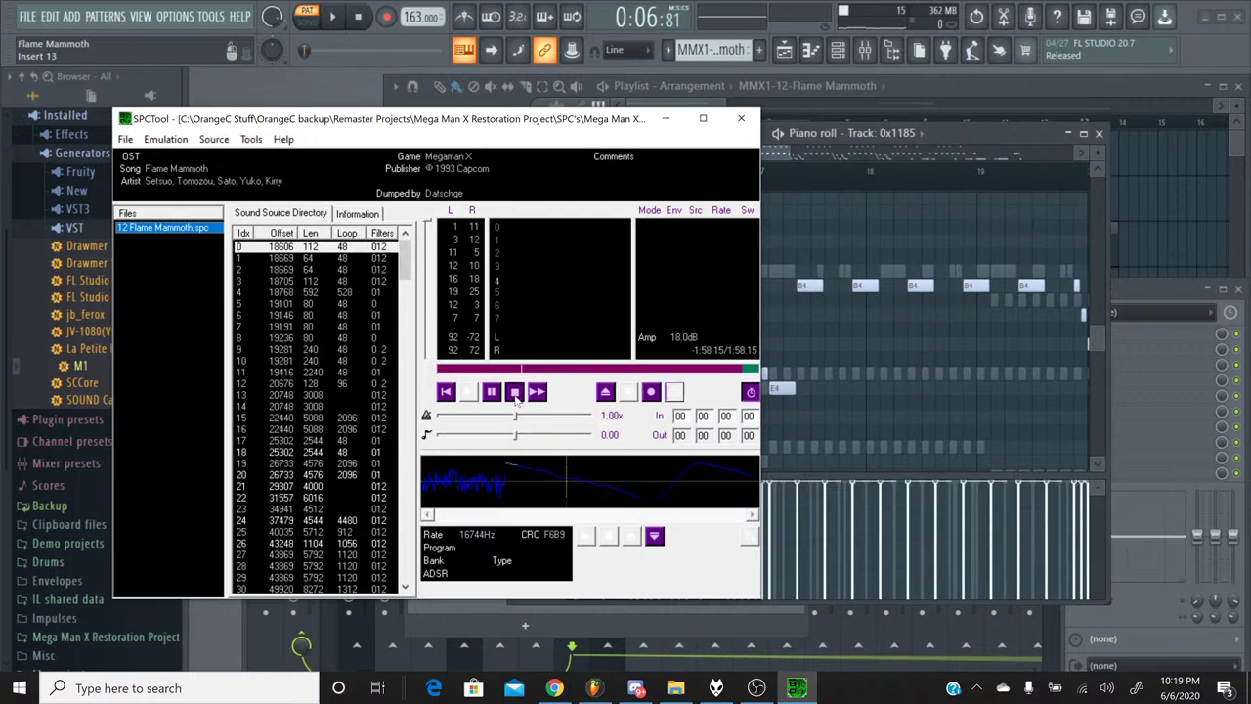
pyautogui.click(796, 688)
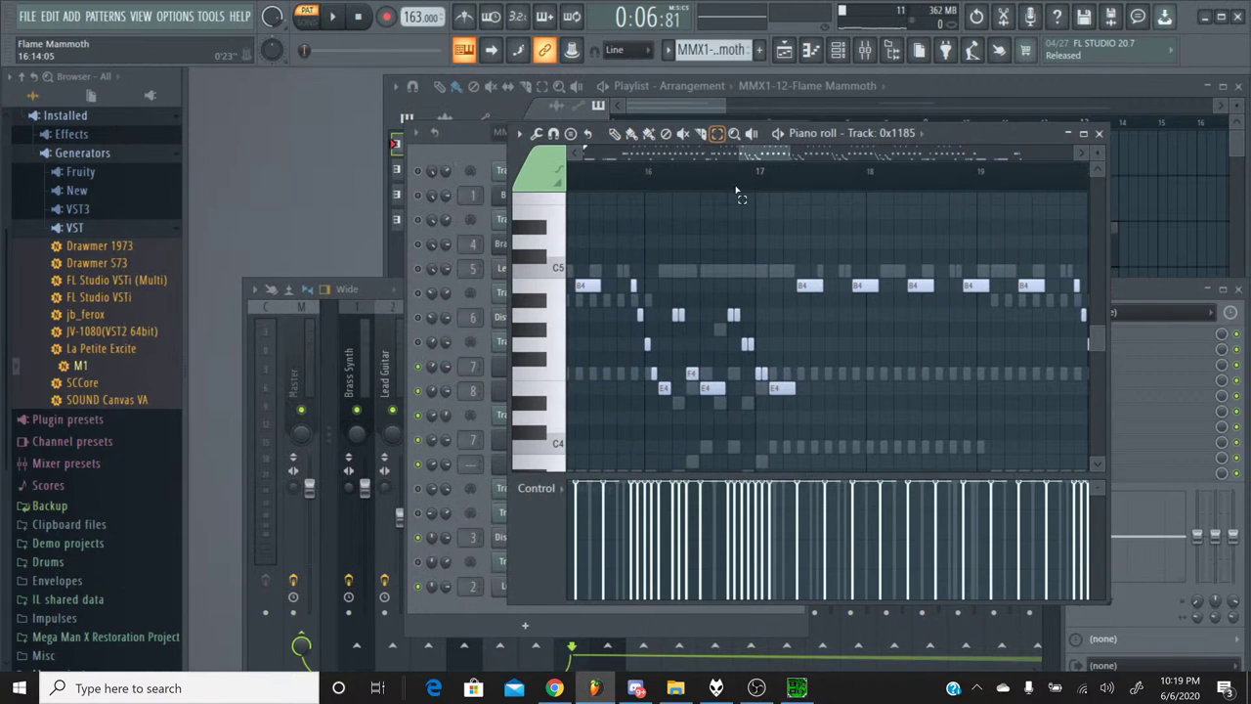
# Try selecting Track 0x1185's short fill notes above E4 around bars 16, 20, 24 and 28.
pyautogui.moveTo(784, 375); pyautogui.dragTo(633, 287)
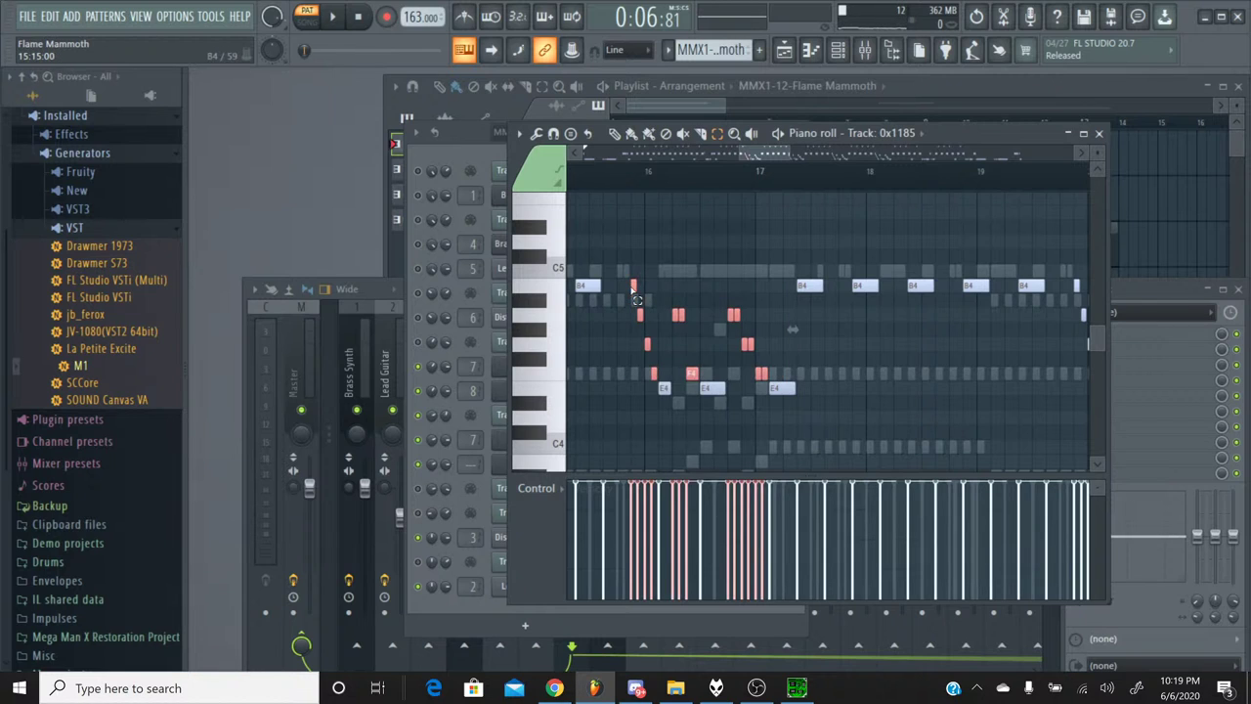
pyautogui.moveTo(746, 154); pyautogui.dragTo(776, 165)
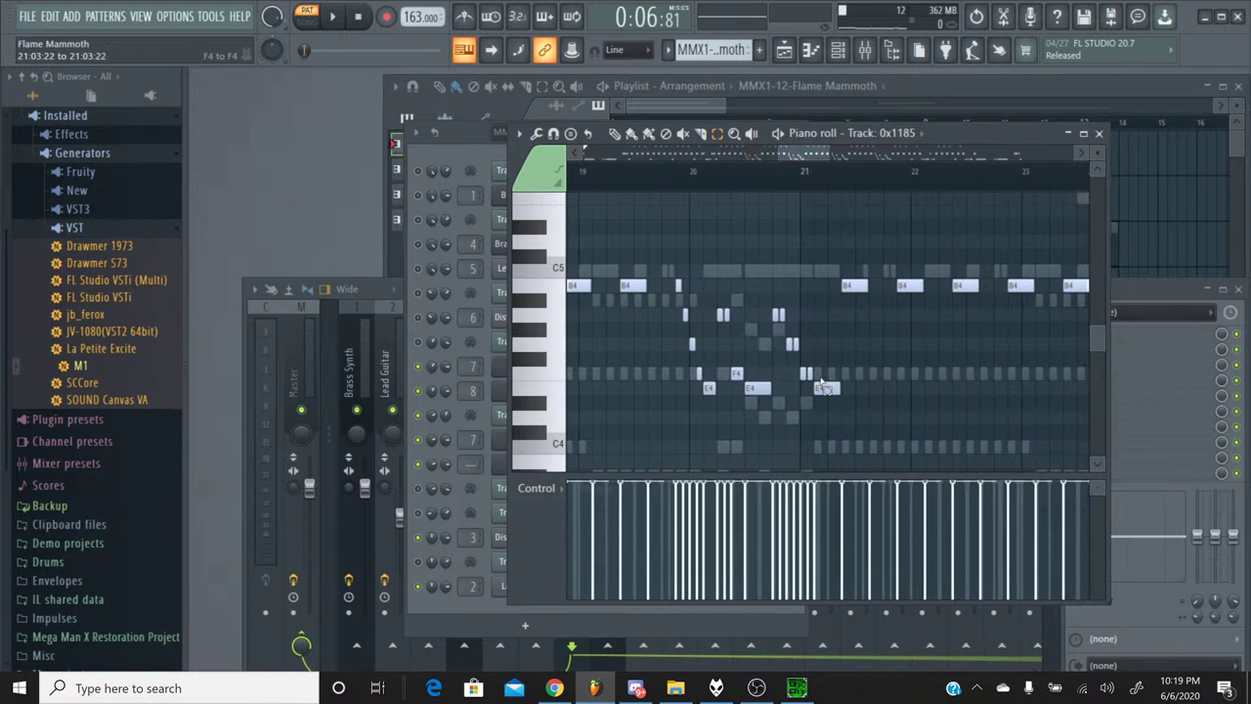
pyautogui.moveTo(819, 378); pyautogui.dragTo(677, 280)
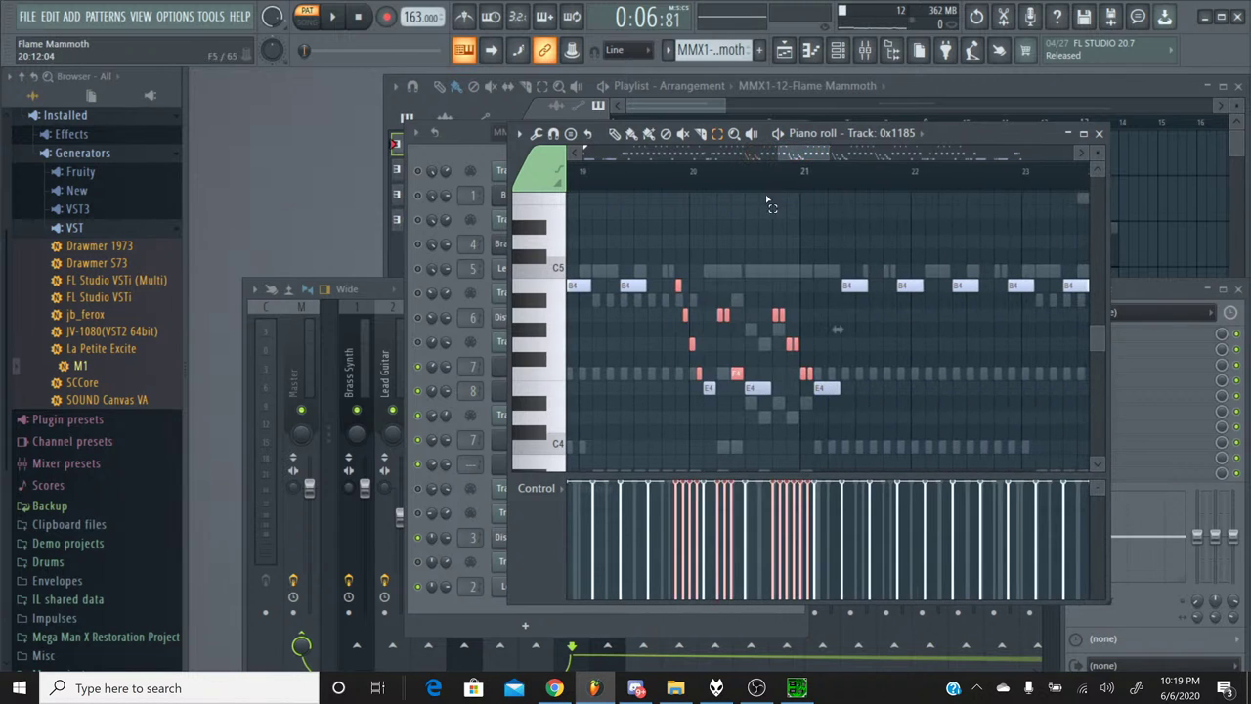
pyautogui.hscroll(4, 838, 329)
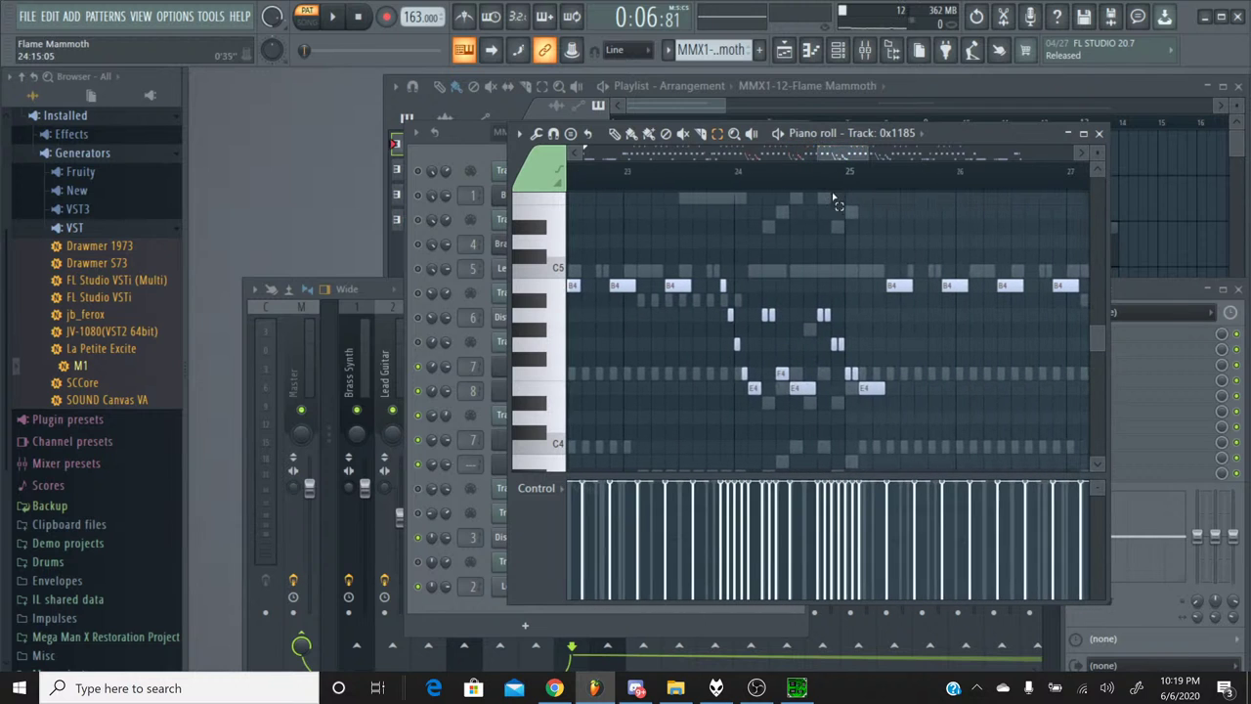
pyautogui.moveTo(865, 378); pyautogui.dragTo(723, 285)
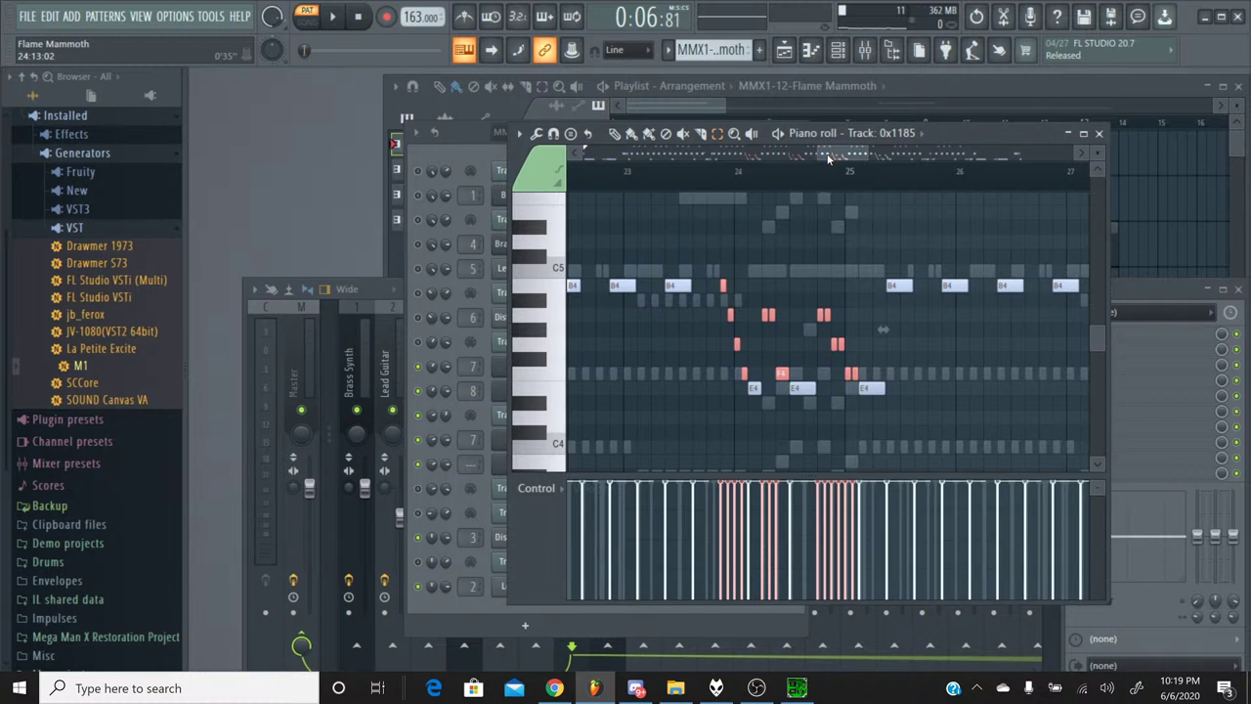
pyautogui.hscroll(4, 858, 401)
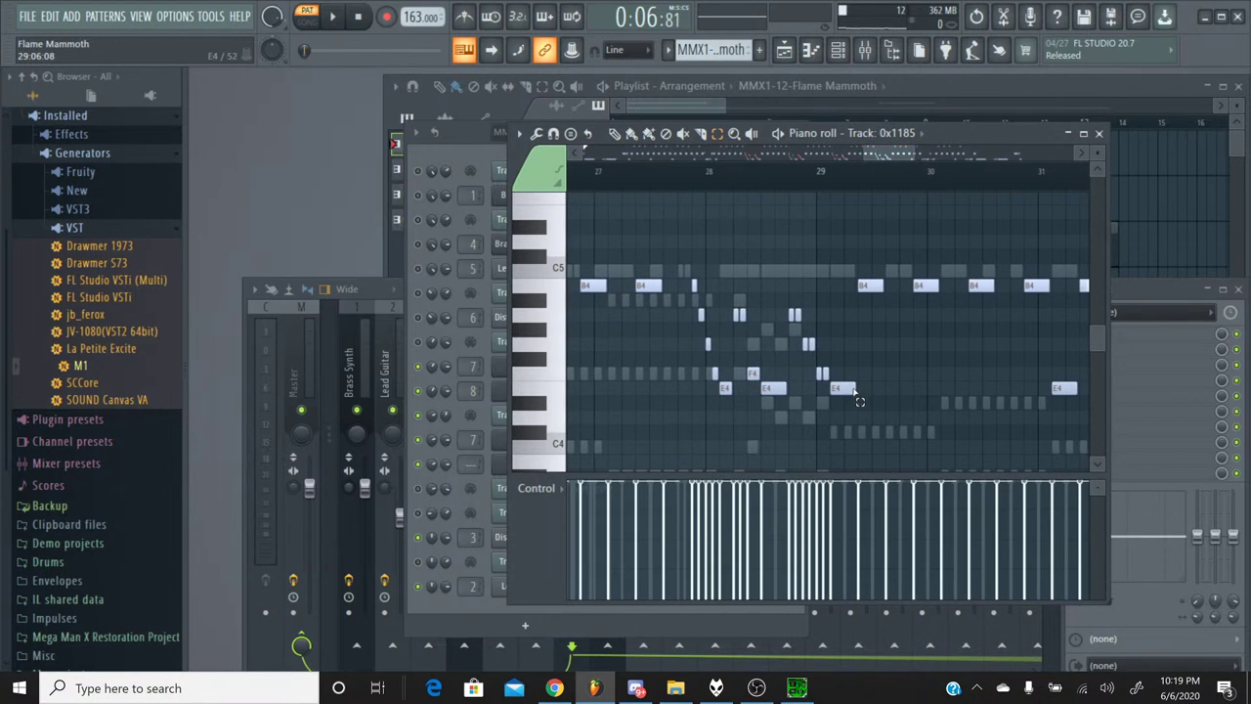
pyautogui.moveTo(848, 384); pyautogui.dragTo(694, 279)
pyautogui.moveTo(875, 164); pyautogui.dragTo(744, 192)
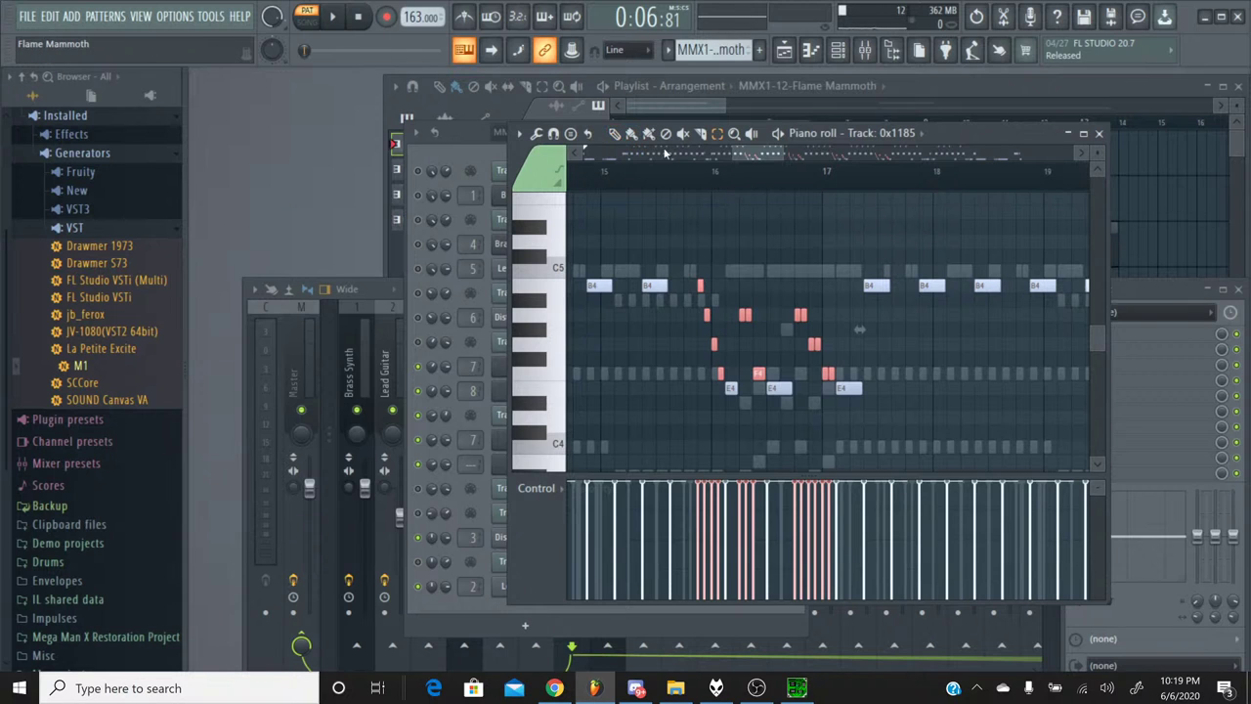
pyautogui.click(701, 185)
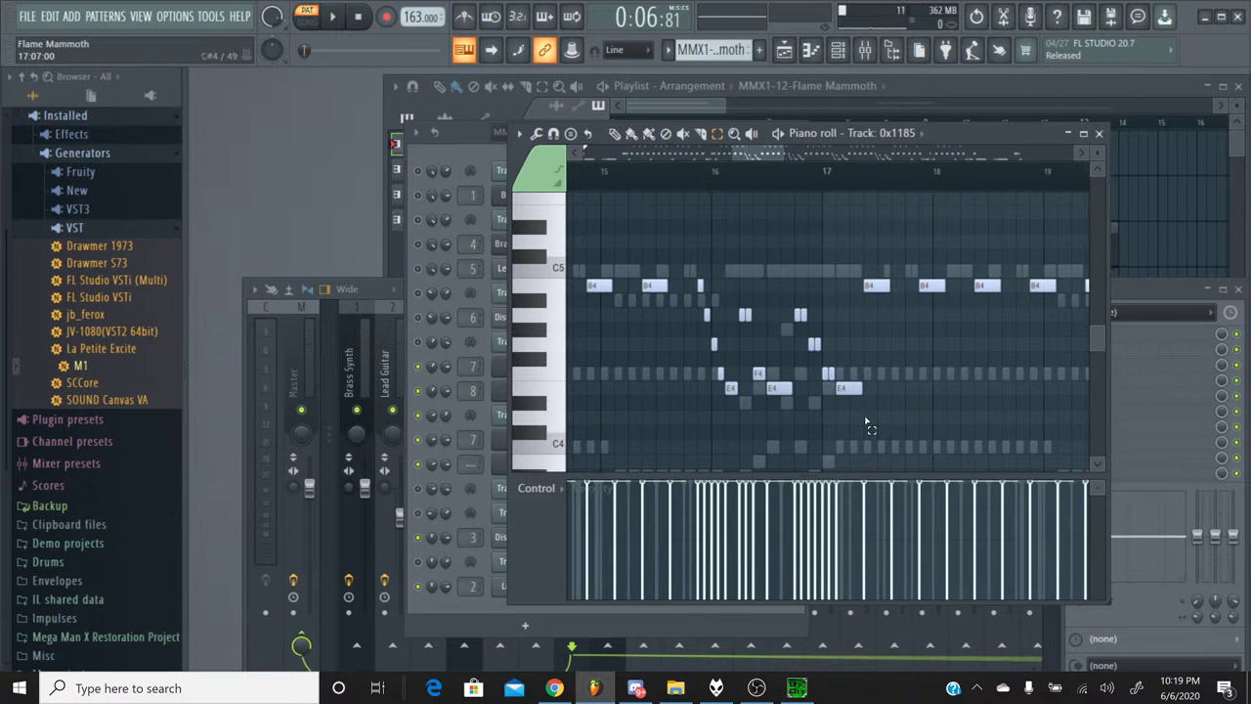
# Place the playback position at the fill's first note just before bar 16 in Track 0x1185 and close the piano roll.
pyautogui.moveTo(867, 380); pyautogui.dragTo(837, 351)
pyautogui.click(700, 184)
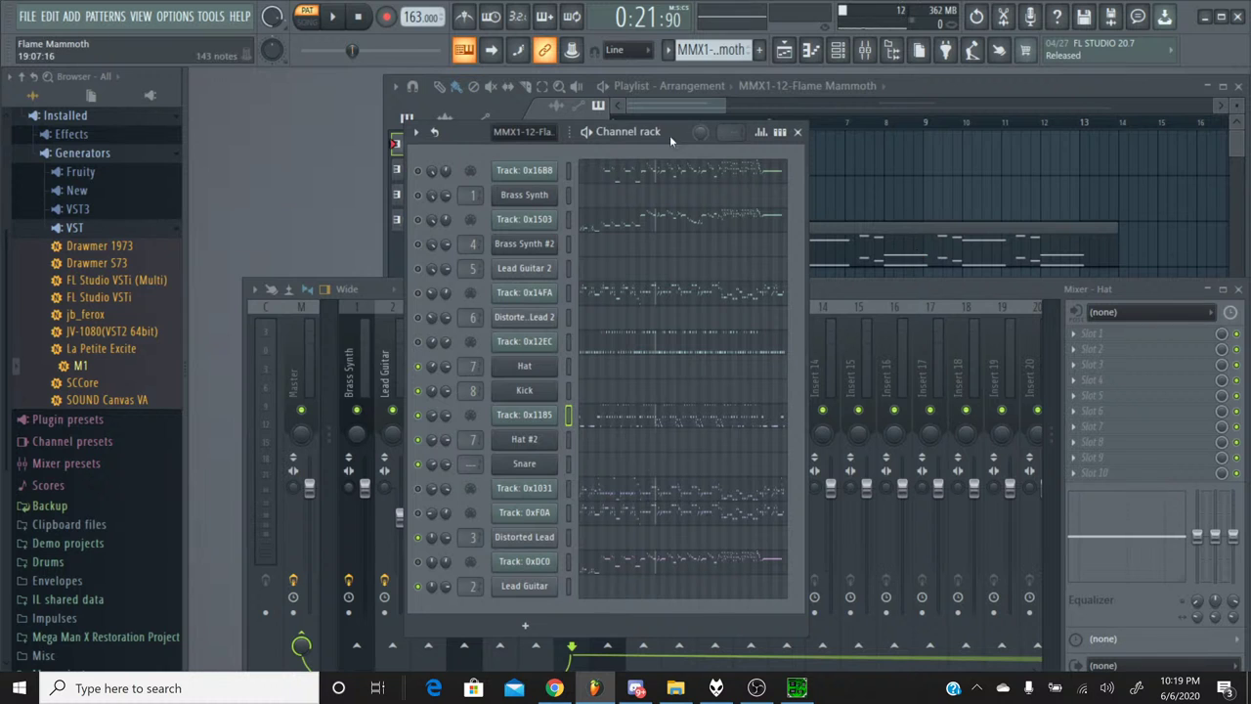
# Switch to the Percussion pattern and open the Mega Man X Restoration Project's Original Sources Drums folder in File Explorer.
pyautogui.click(704, 49)
pyautogui.click(697, 103)
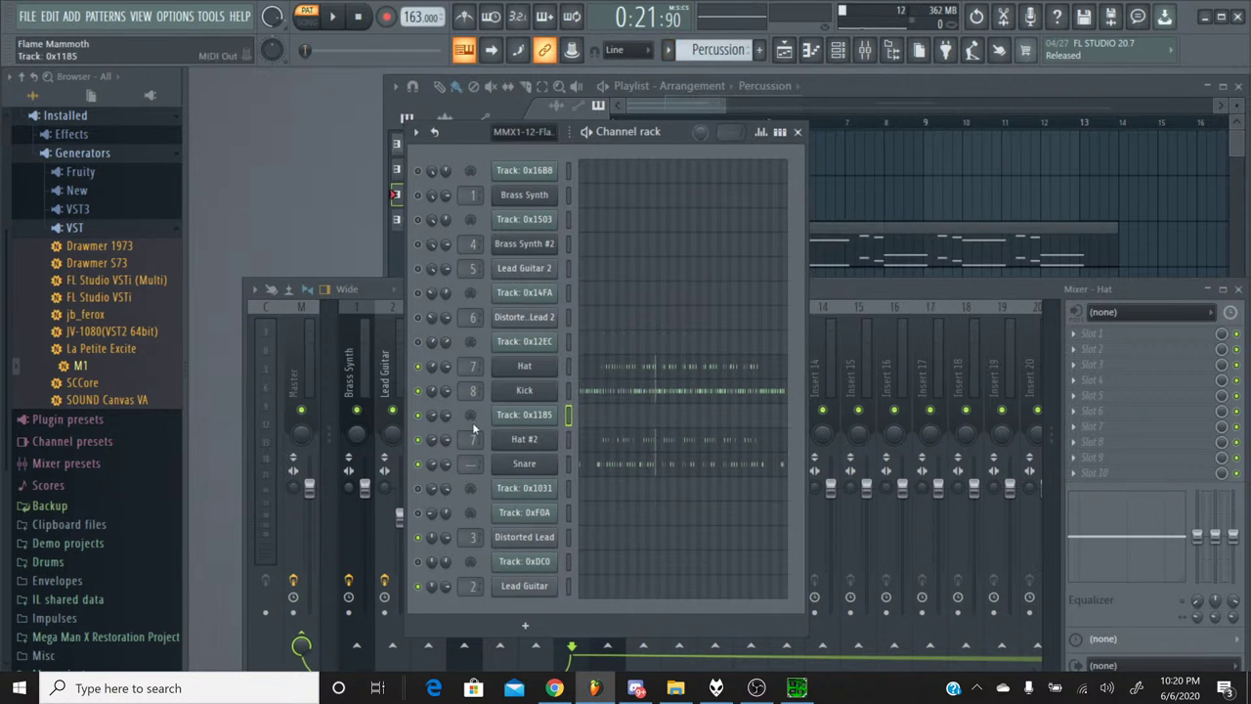
pyautogui.click(675, 688)
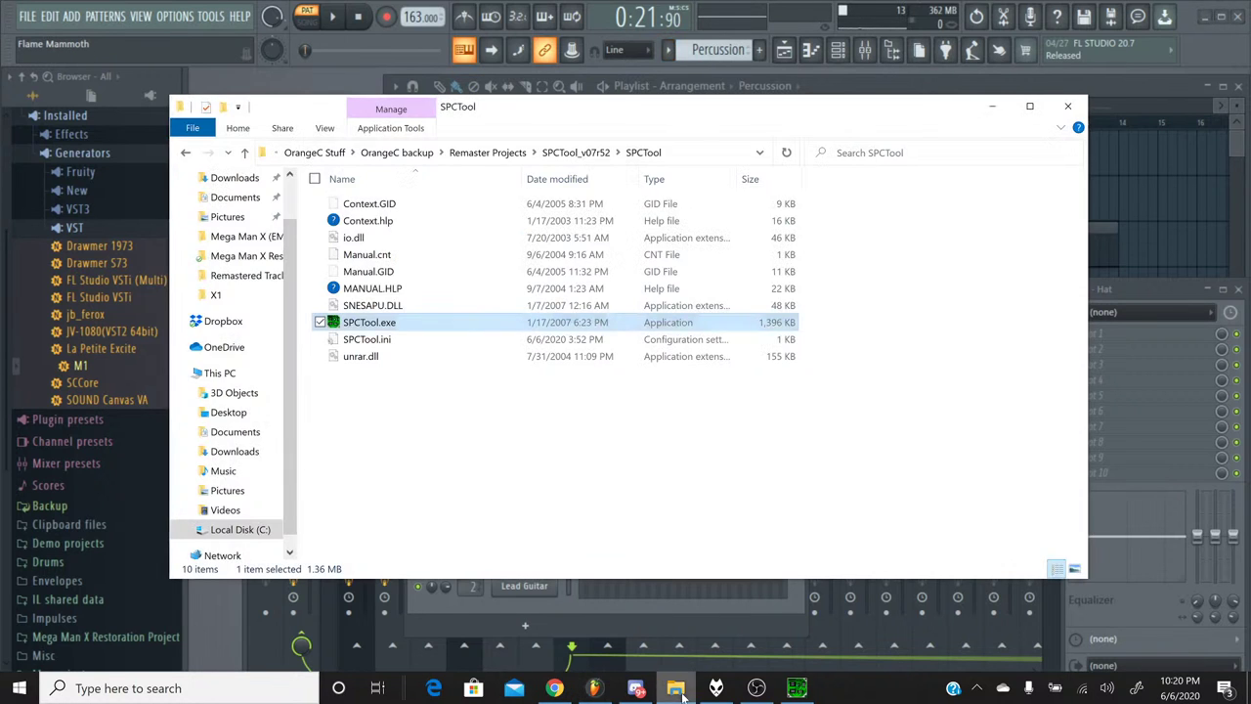
pyautogui.click(562, 153)
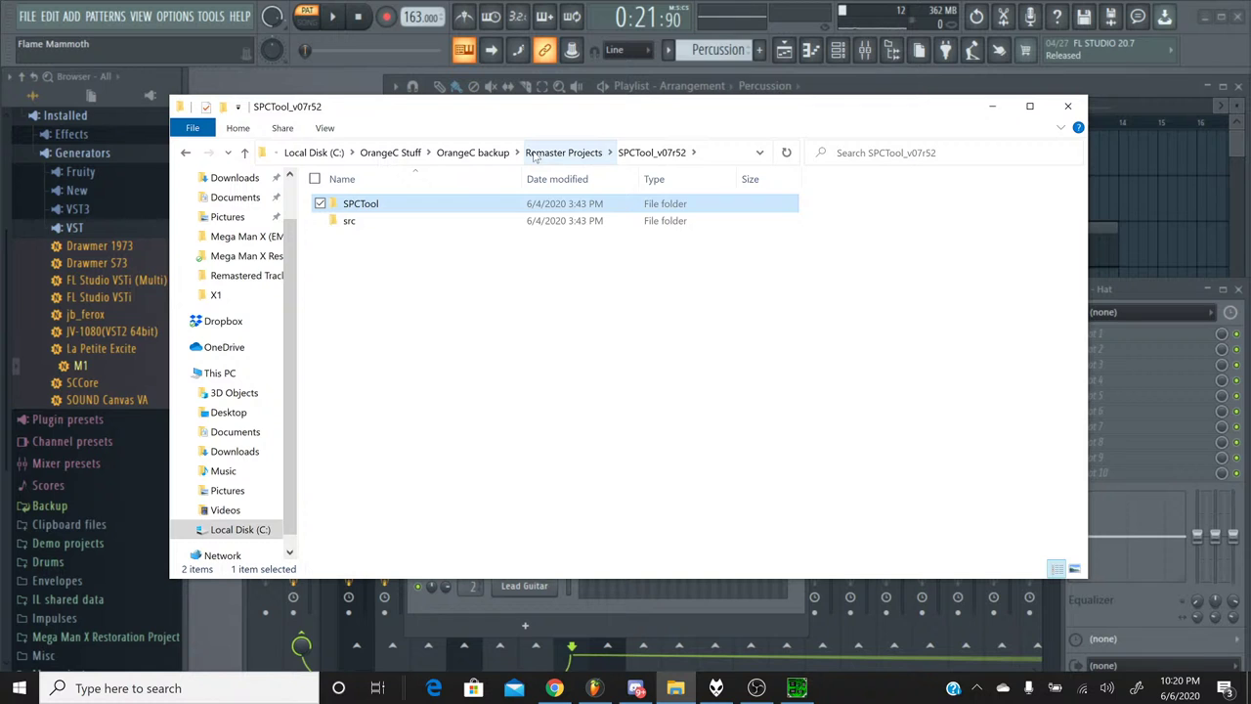
pyautogui.click(535, 156)
pyautogui.click(479, 256)
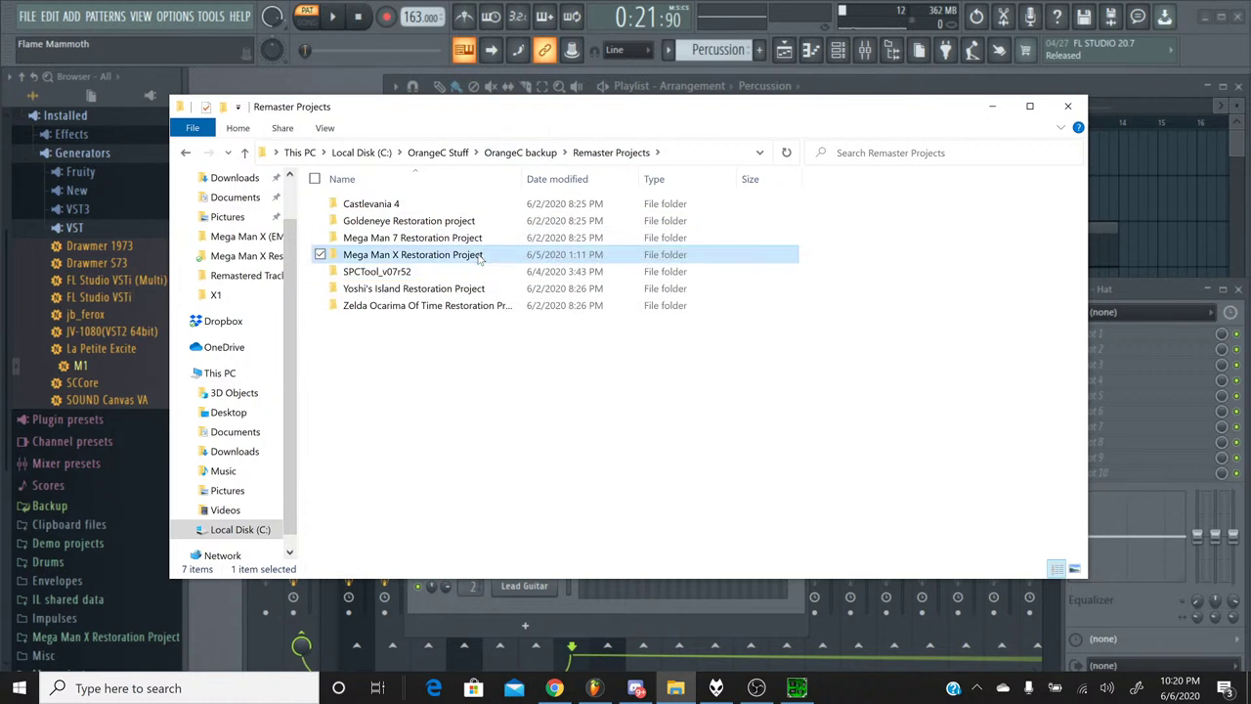
pyautogui.doubleClick(479, 258)
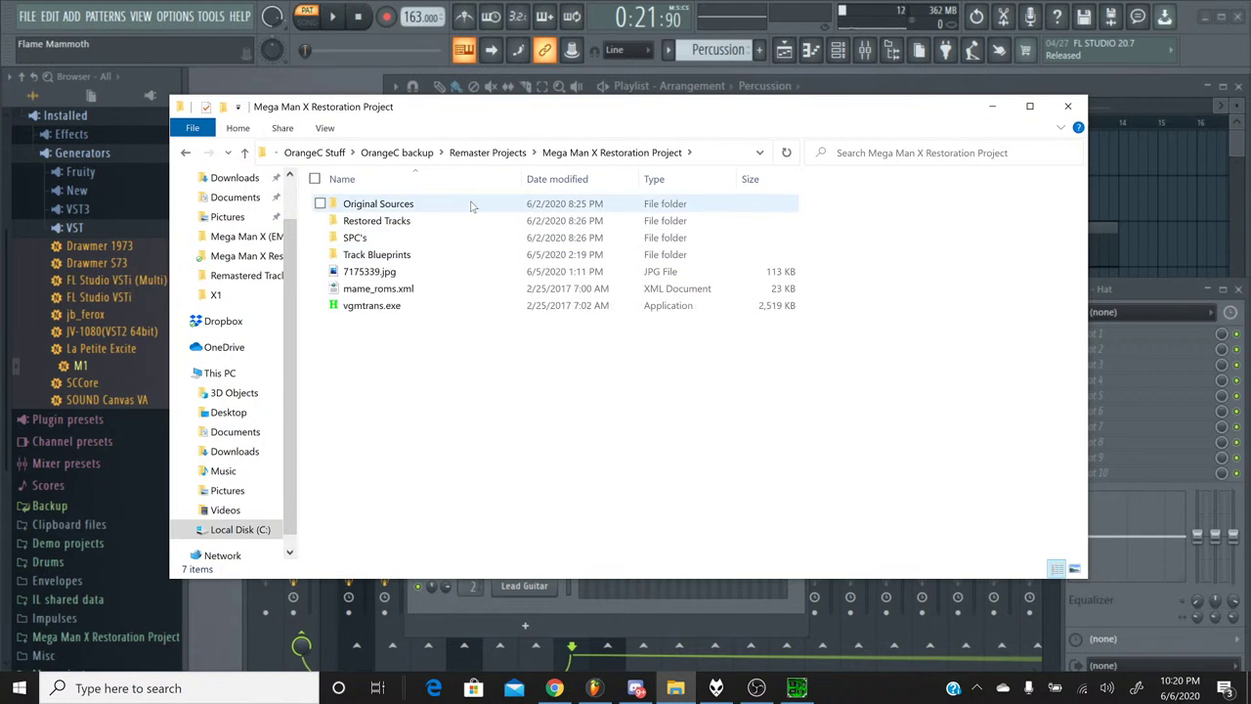
pyautogui.doubleClick(470, 205)
pyautogui.doubleClick(469, 204)
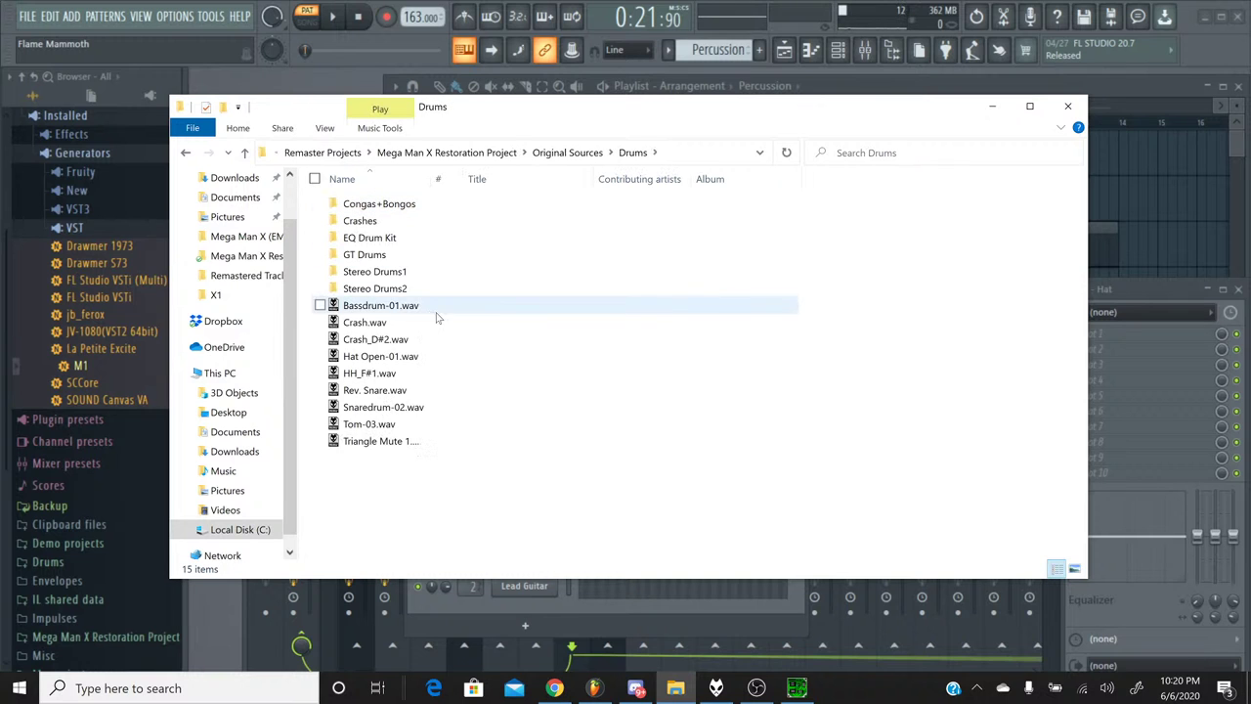
# Add Tom-03.wav from the Drums folder to FL Studio as a new channel directly below Snare.
pyautogui.click(410, 424)
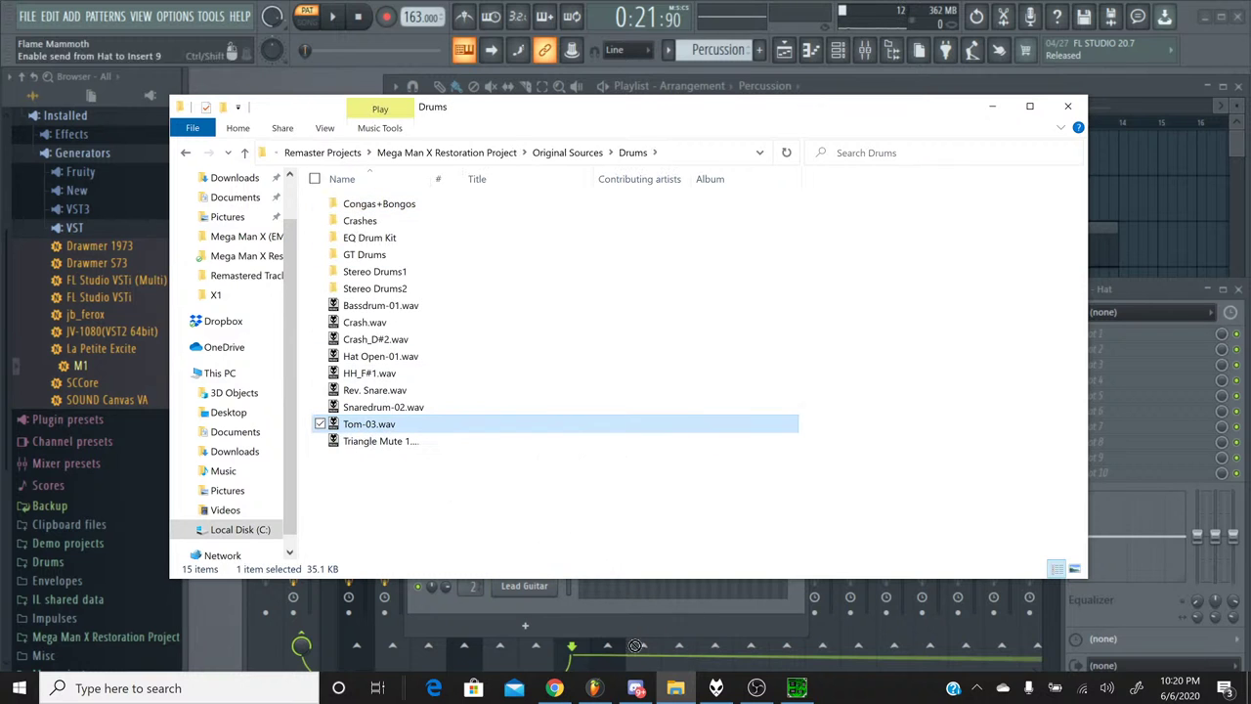
pyautogui.click(594, 688)
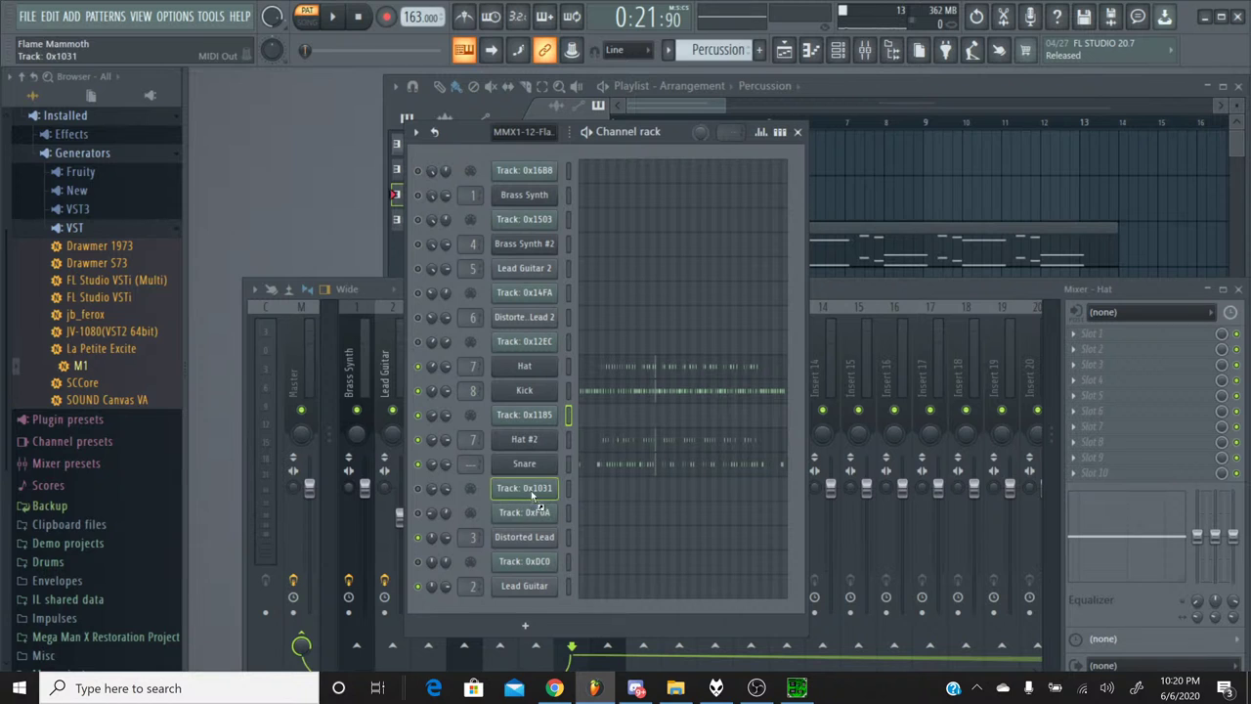
pyautogui.moveTo(533, 481); pyautogui.dragTo(532, 481)
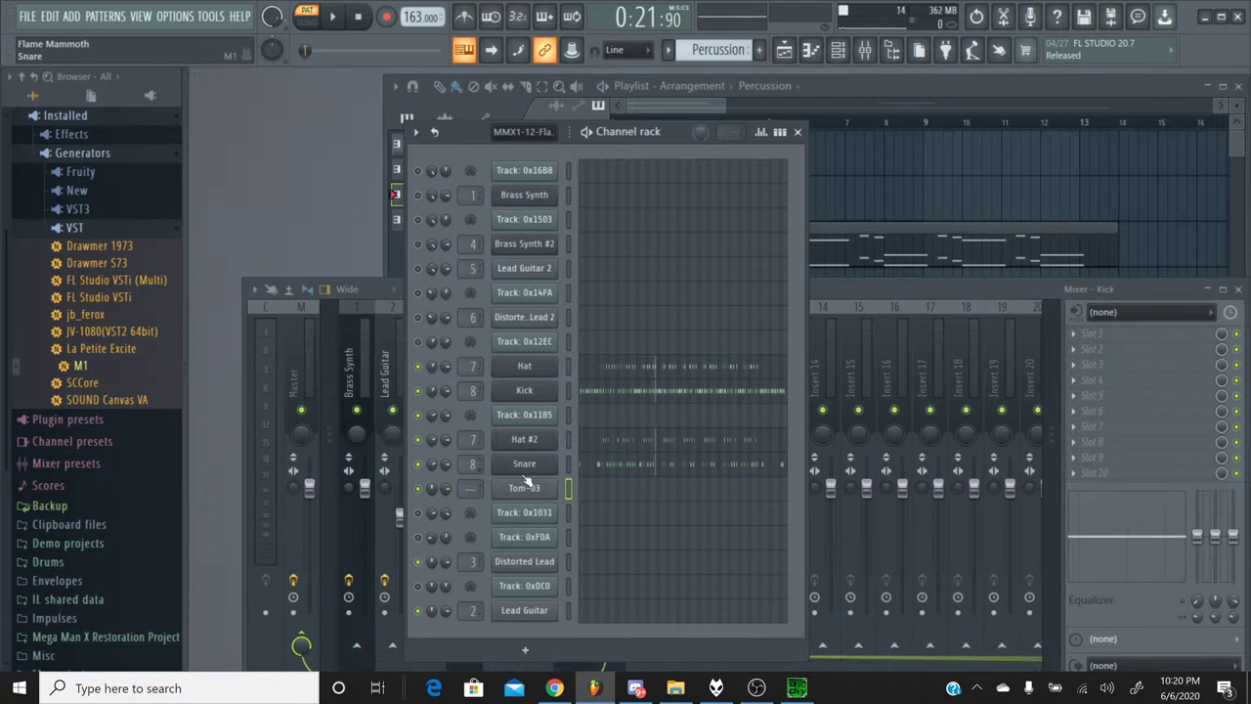
# Paste the copied drum fill notes into Tom-03's piano roll, with the first fill starting just before bar 16.
pyautogui.click(608, 495)
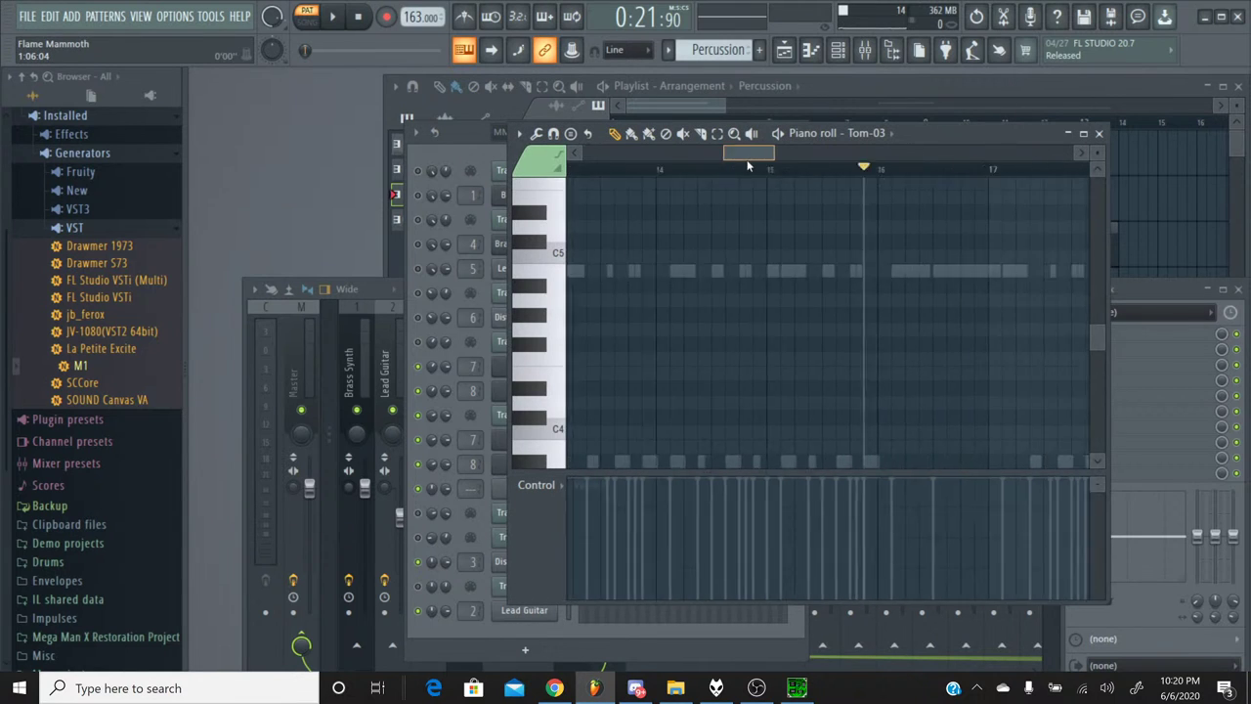
pyautogui.moveTo(765, 166); pyautogui.dragTo(753, 169)
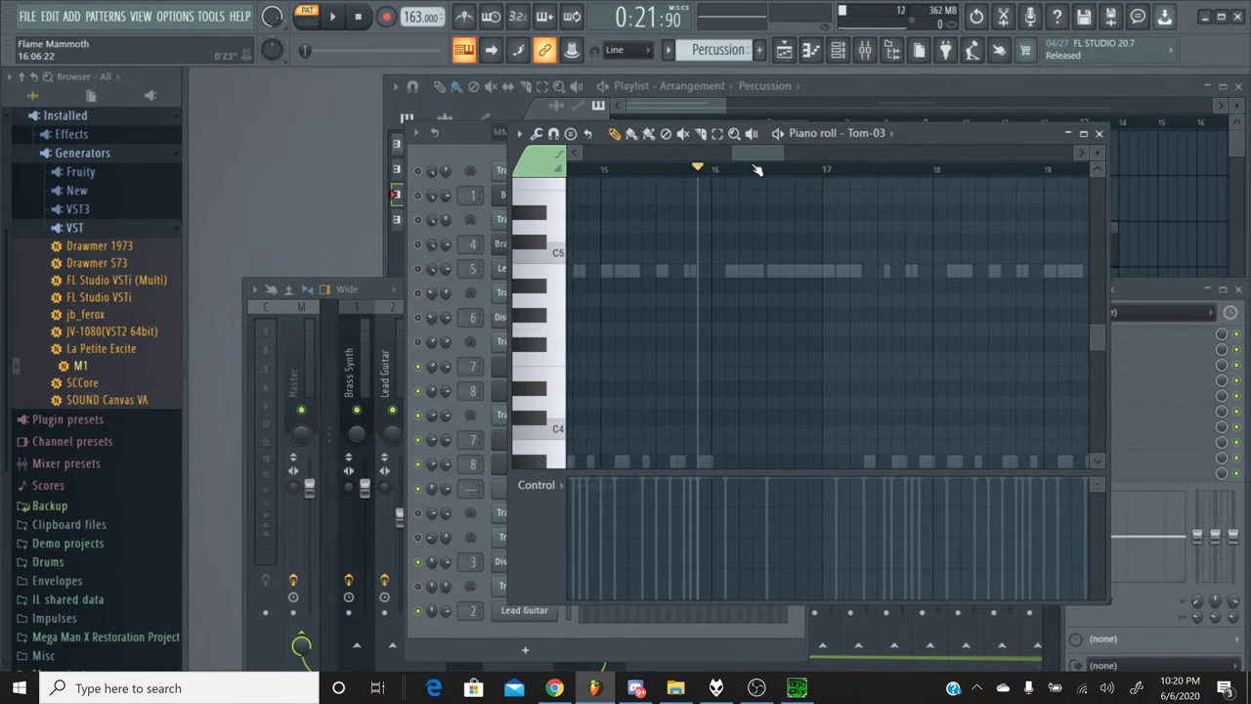
pyautogui.hotkey('ctrl', 'v')
# Audition Tom-03 at B4 and F#4, then play the pasted fill around bar 16 and stop it.
pyautogui.click(545, 277)
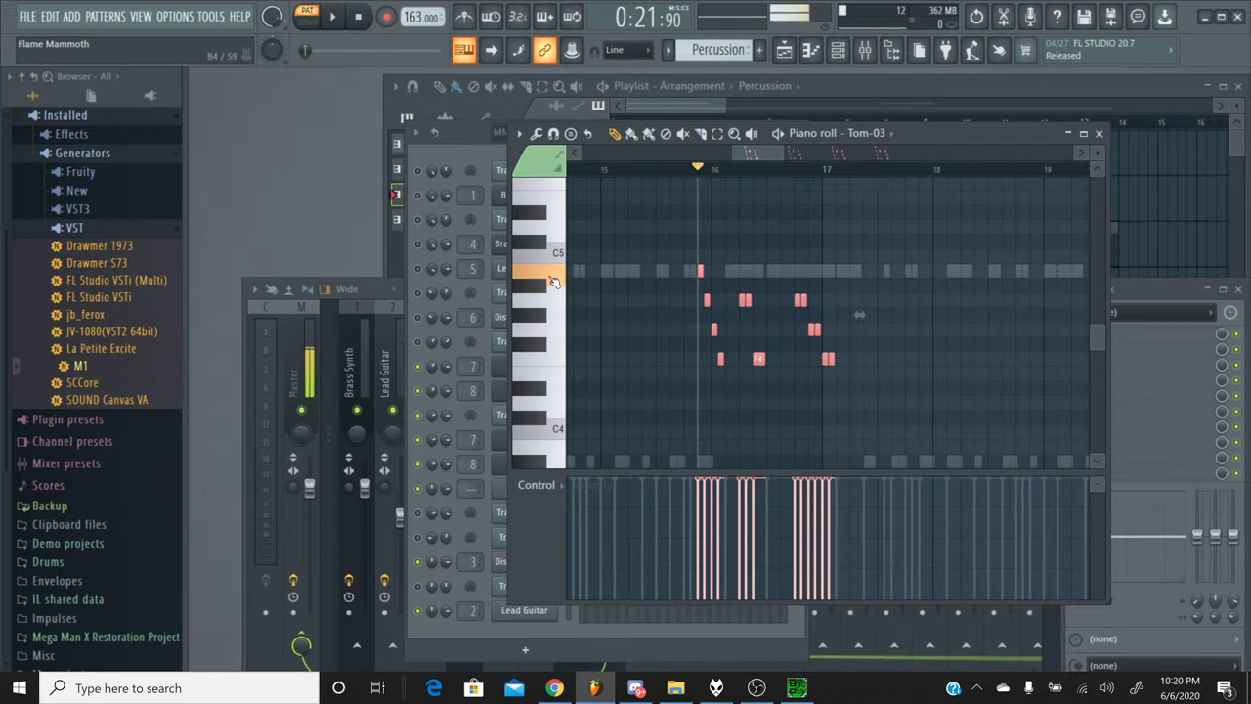
pyautogui.click(545, 276)
pyautogui.click(547, 347)
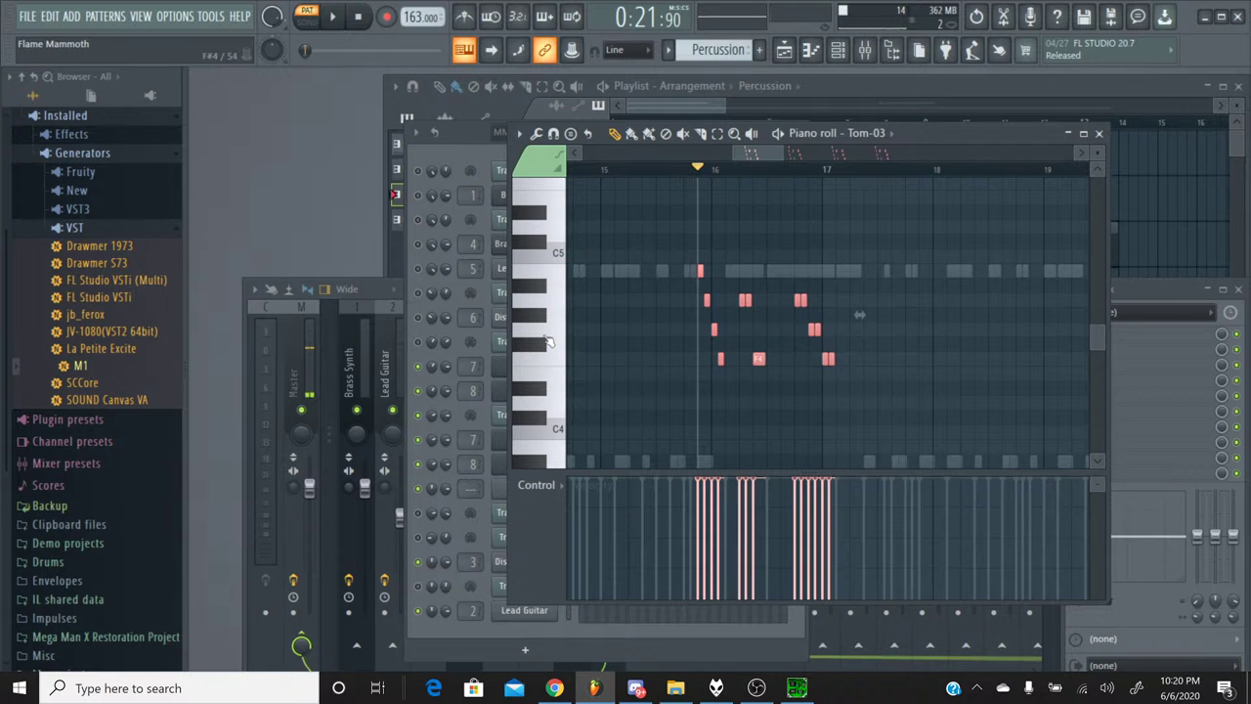
pyautogui.click(333, 16)
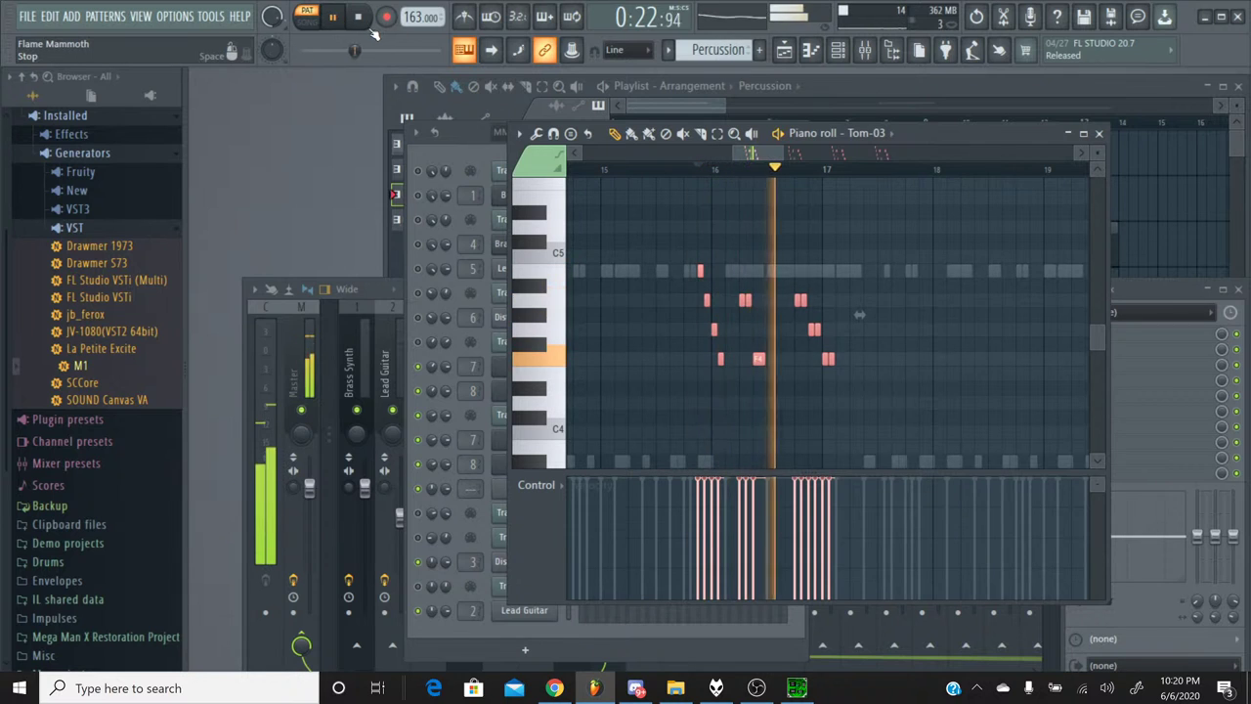
pyautogui.press('space')
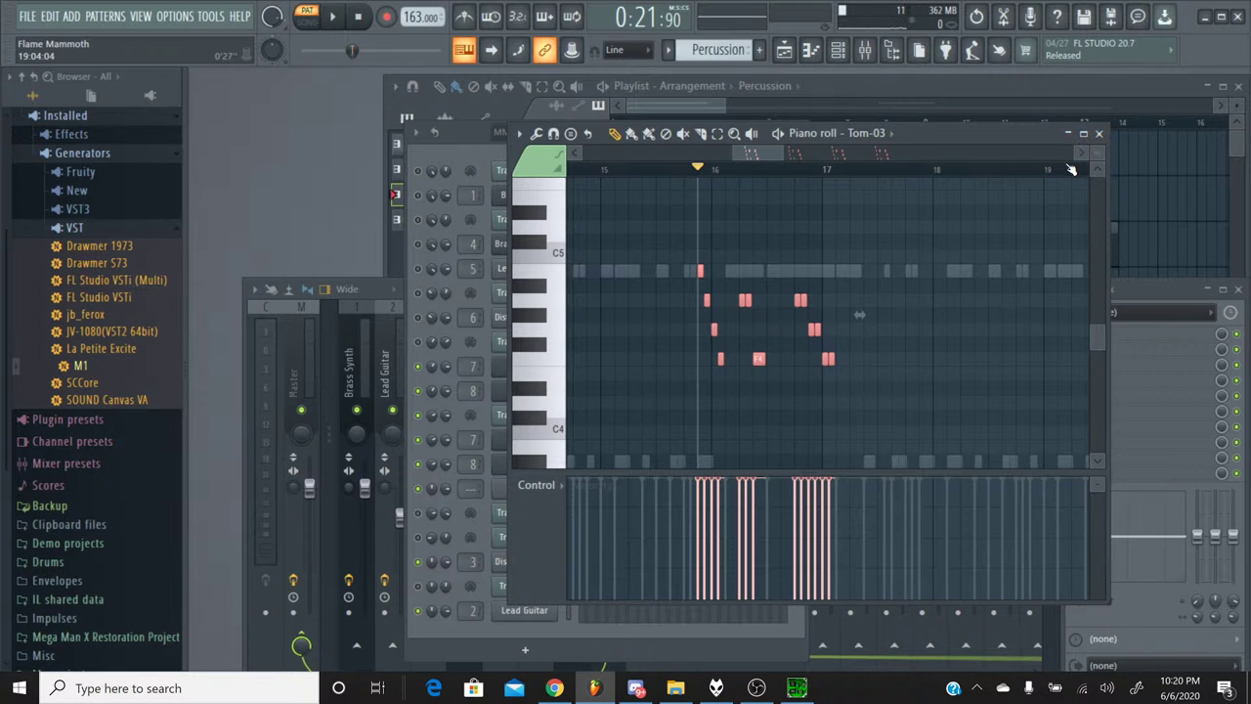
# Audition Tom-03 at A5 and transpose the selected fill notes up 10 semitones, moving the first note to A5.
pyautogui.scroll(3, 689, 250)
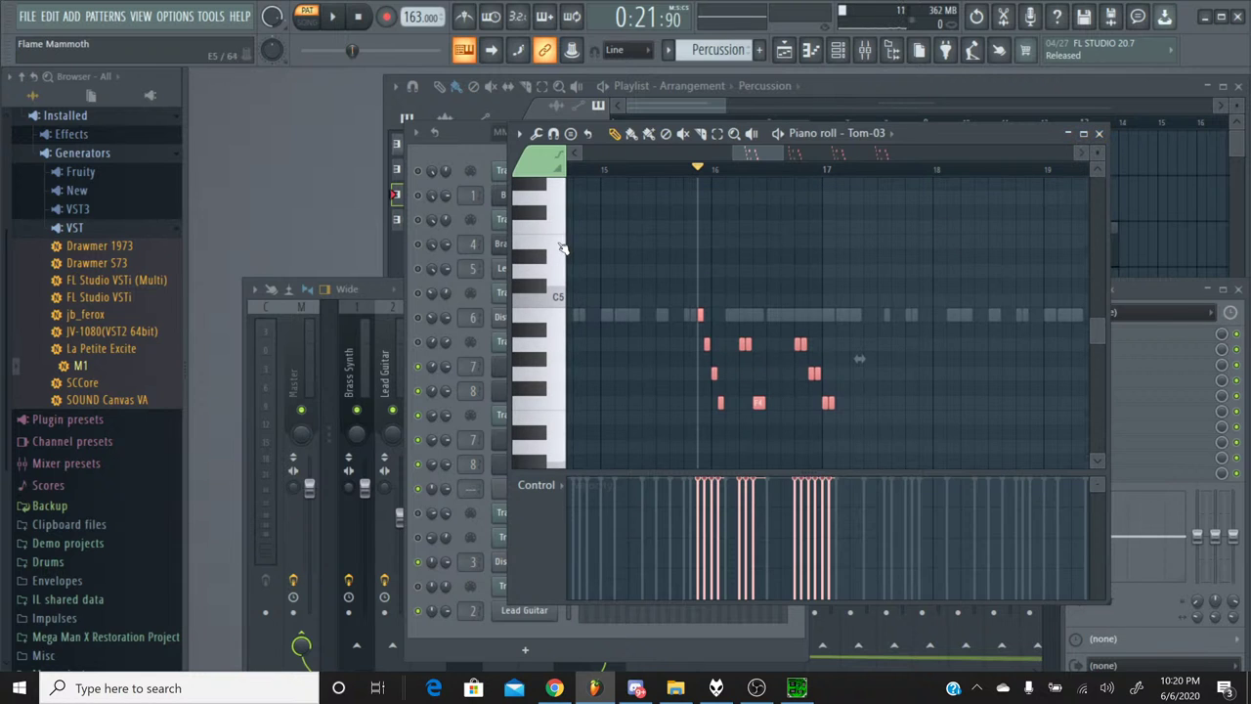
pyautogui.scroll(3, 555, 235)
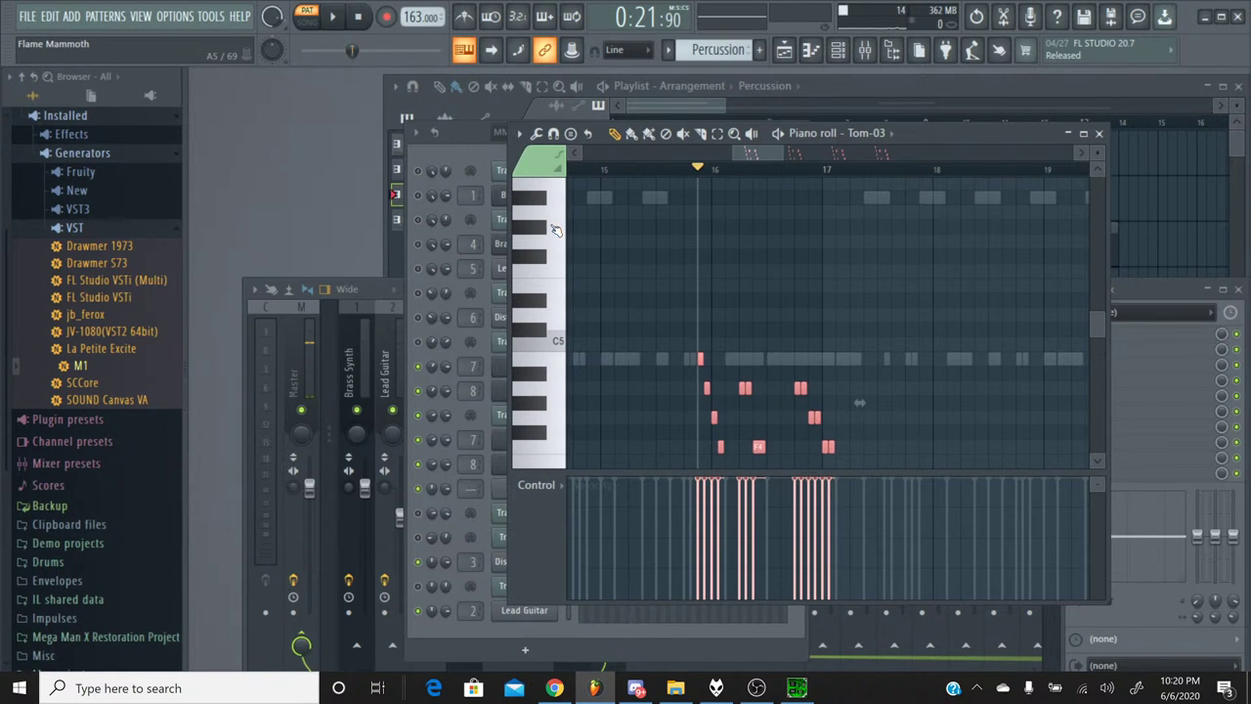
pyautogui.click(554, 229)
pyautogui.hotkey('shift', 'Up')
pyautogui.hotkey('shift', 'Up')
pyautogui.hotkey('shift', 'Up')
pyautogui.hotkey('shift', 'Up')
pyautogui.hotkey('shift', 'Up')
pyautogui.hotkey('shift', 'Up')
pyautogui.hotkey('shift', 'Up')
pyautogui.hotkey('shift', 'Up')
pyautogui.hotkey('shift', 'Up')
pyautogui.hotkey('shift', 'Up')
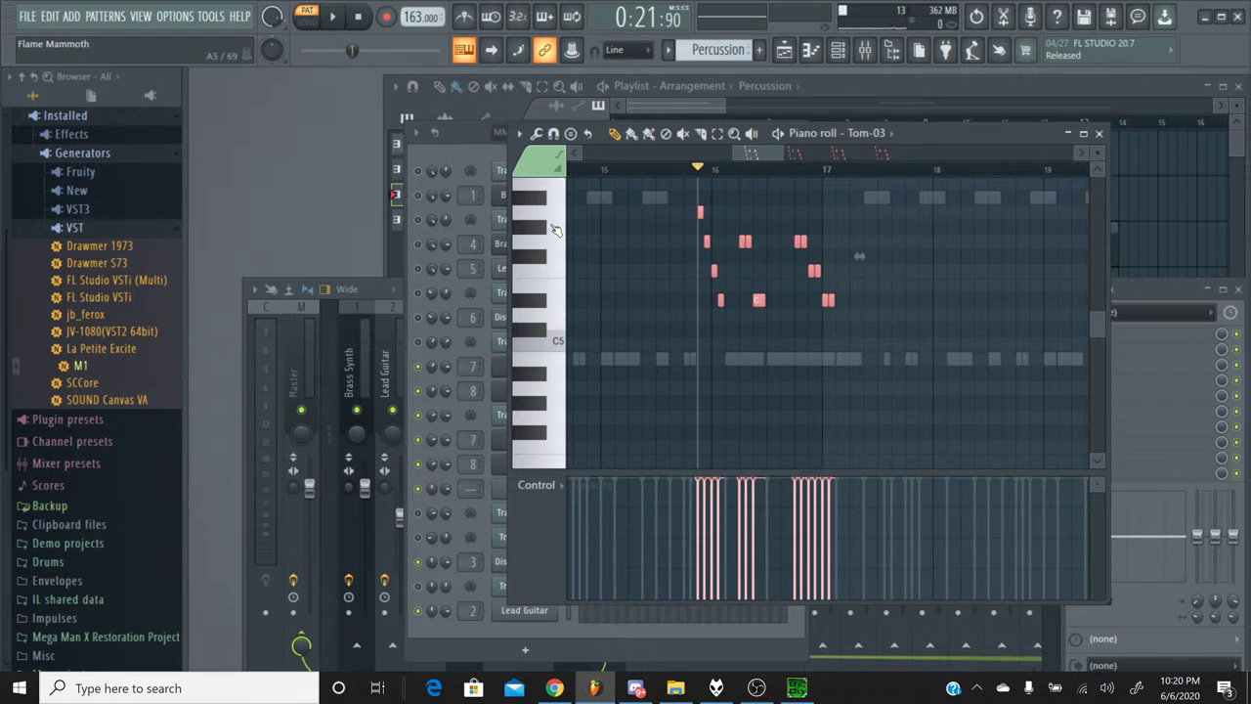
# Play the transposed tom fill twice from shortly before bar 16 and stop playback.
pyautogui.click(358, 17)
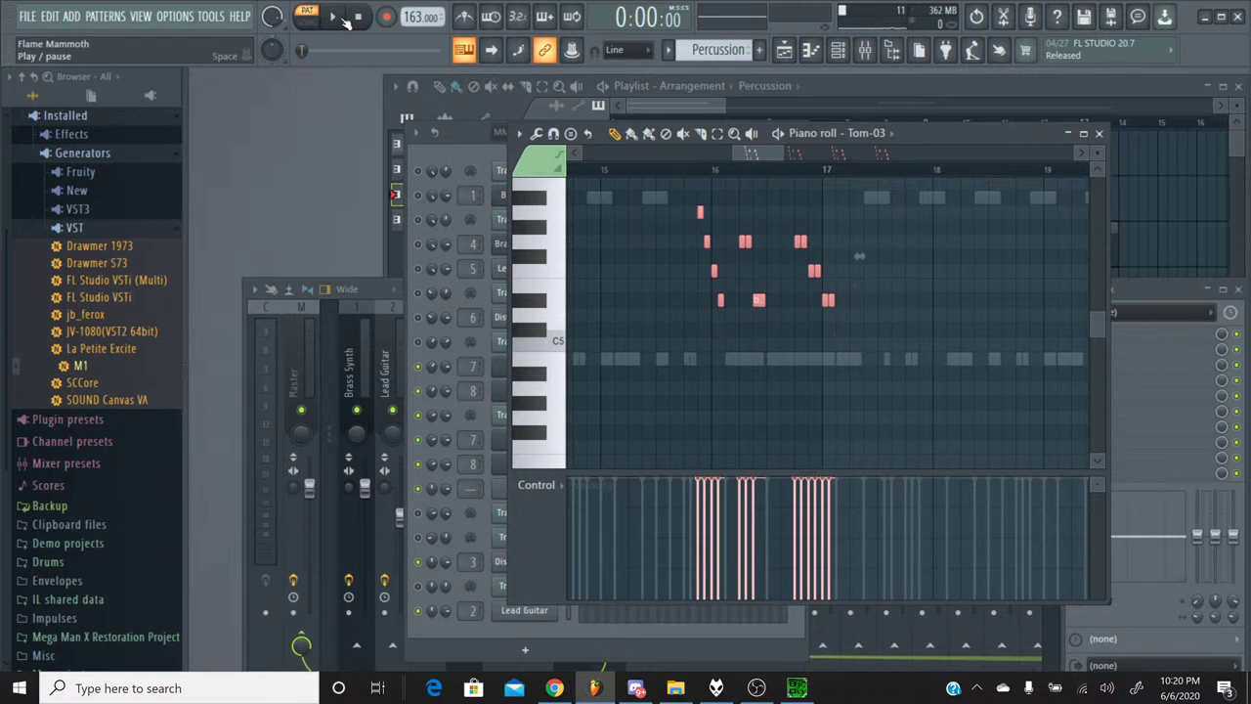
pyautogui.click(332, 17)
pyautogui.click(661, 168)
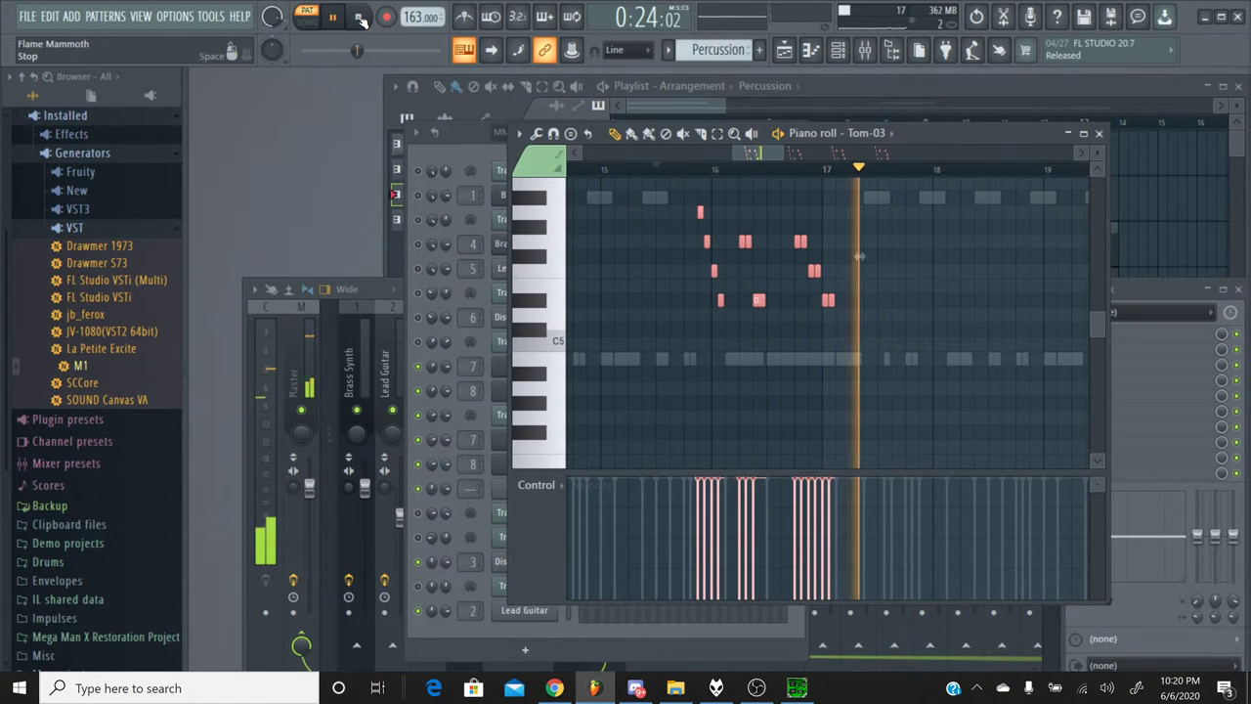
pyautogui.press('space')
pyautogui.click(685, 170)
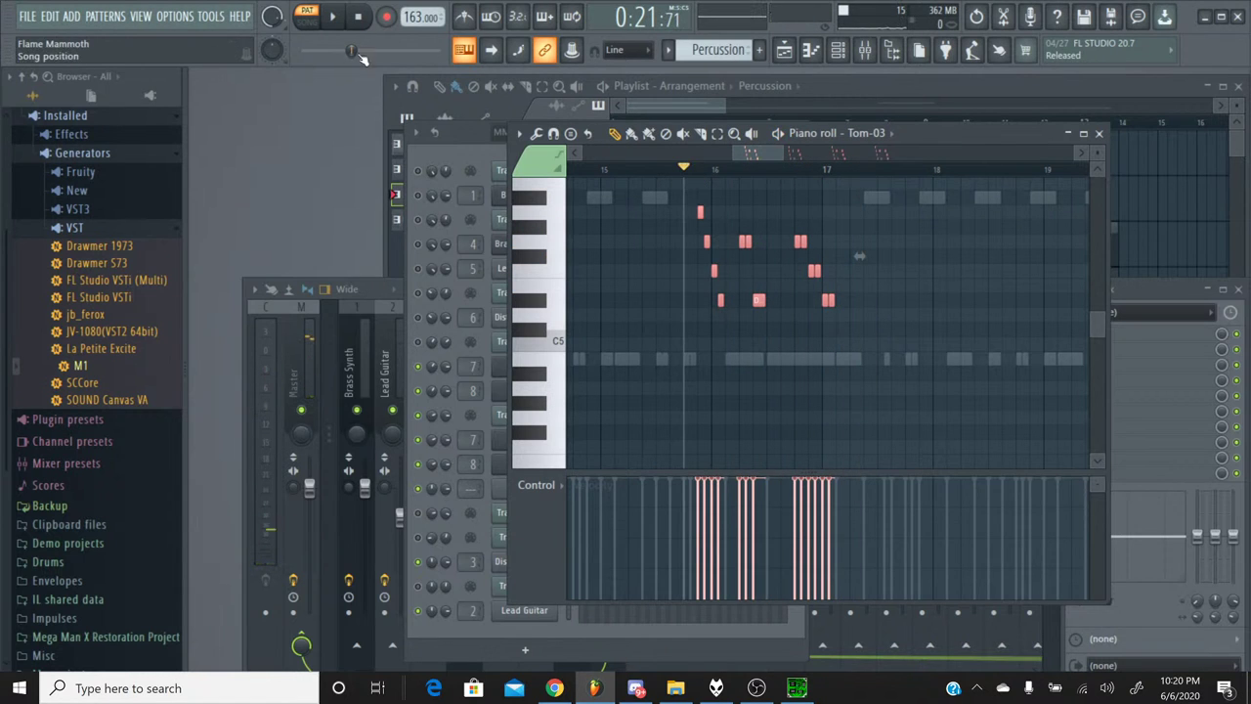
pyautogui.press('space')
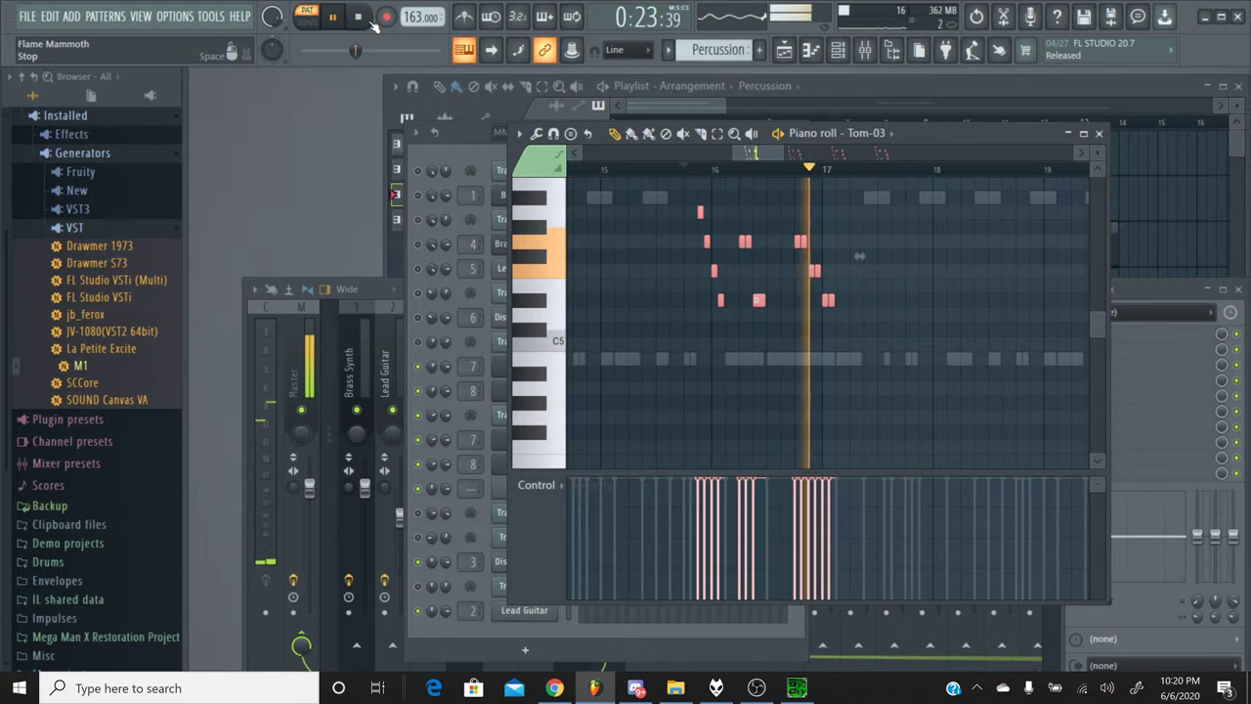
pyautogui.press('space')
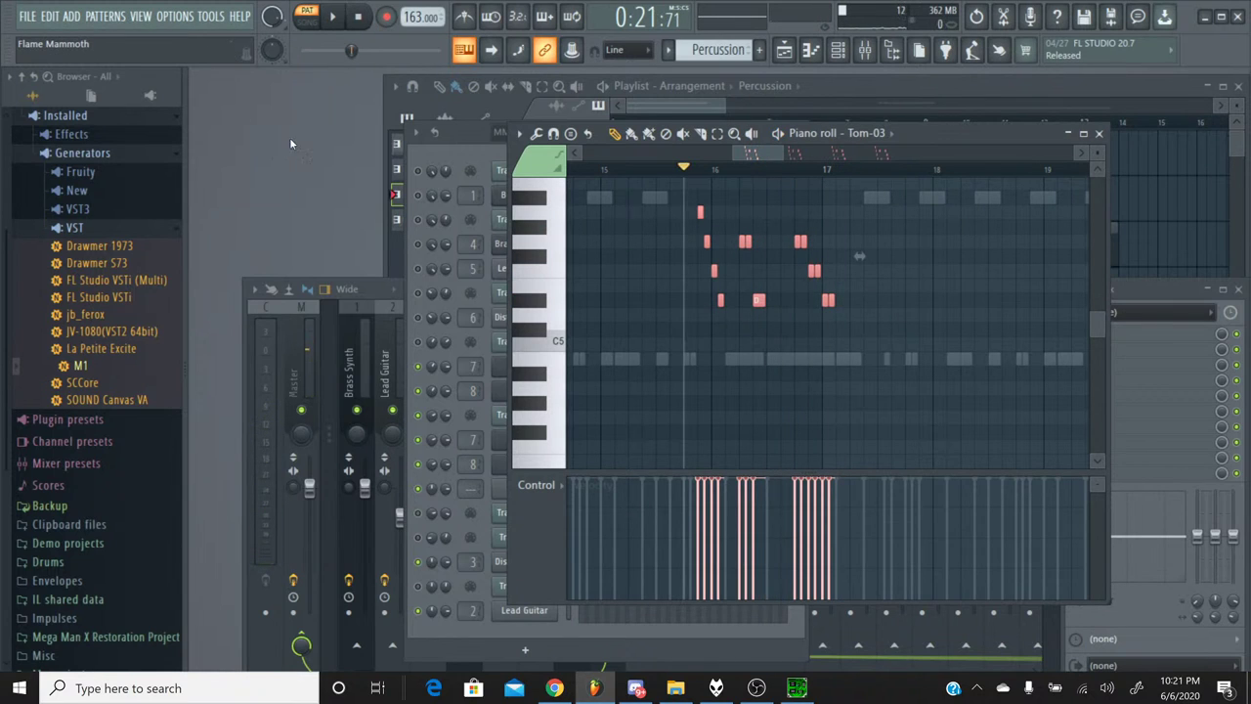
# Undo the last six one-semitone transpositions of the Tom-03 fill notes, bringing the first note down to D#5.
pyautogui.click(48, 17)
pyautogui.click(117, 39)
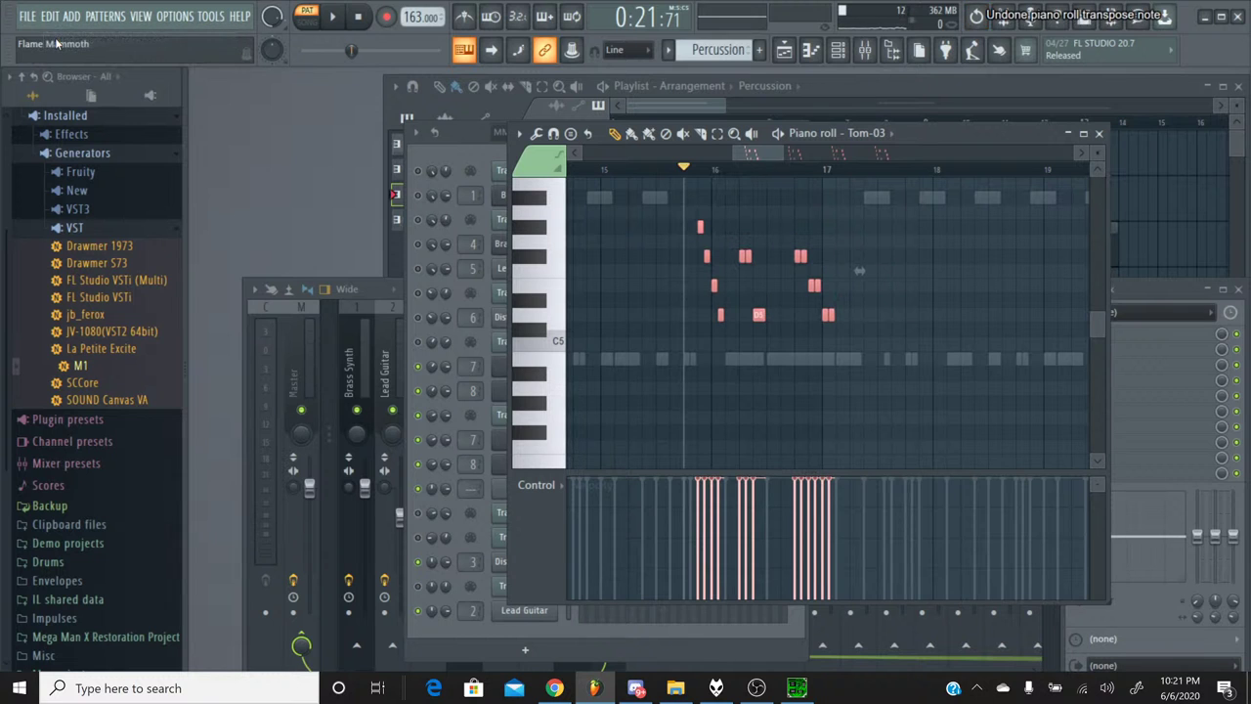
pyautogui.click(53, 18)
pyautogui.click(59, 39)
pyautogui.click(49, 16)
pyautogui.click(59, 39)
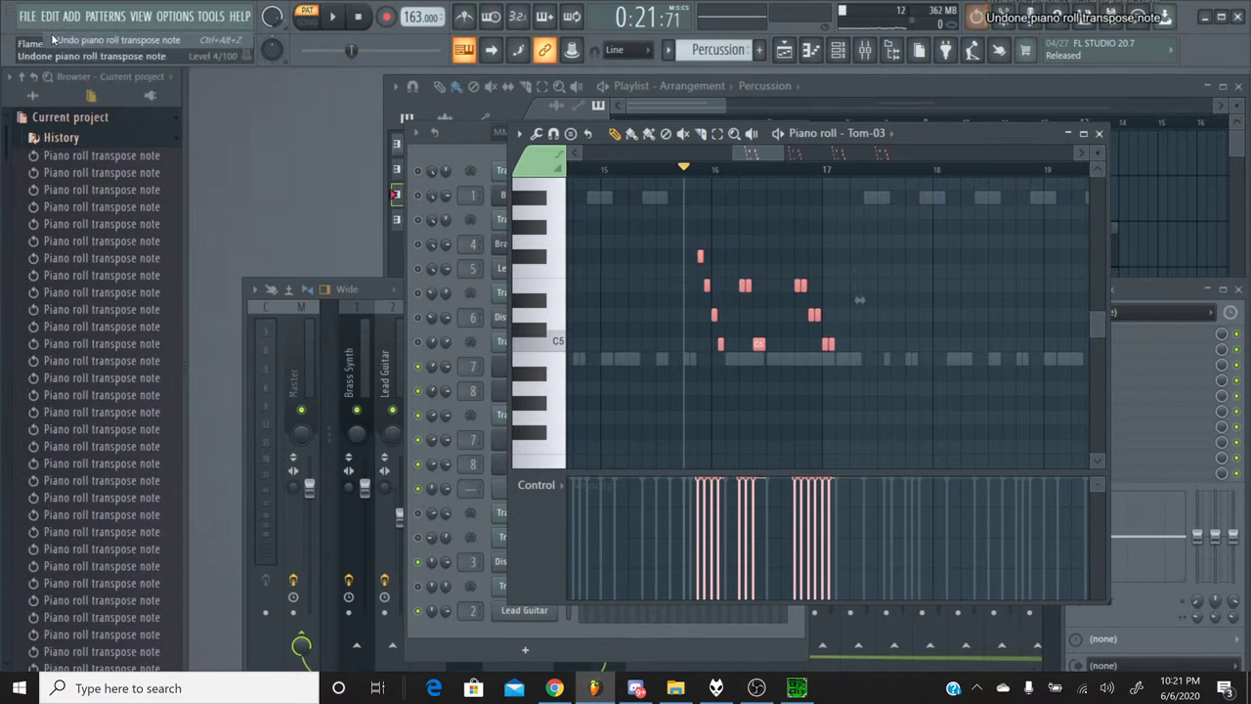
pyautogui.click(49, 17)
pyautogui.click(59, 39)
pyautogui.click(49, 17)
pyautogui.click(58, 40)
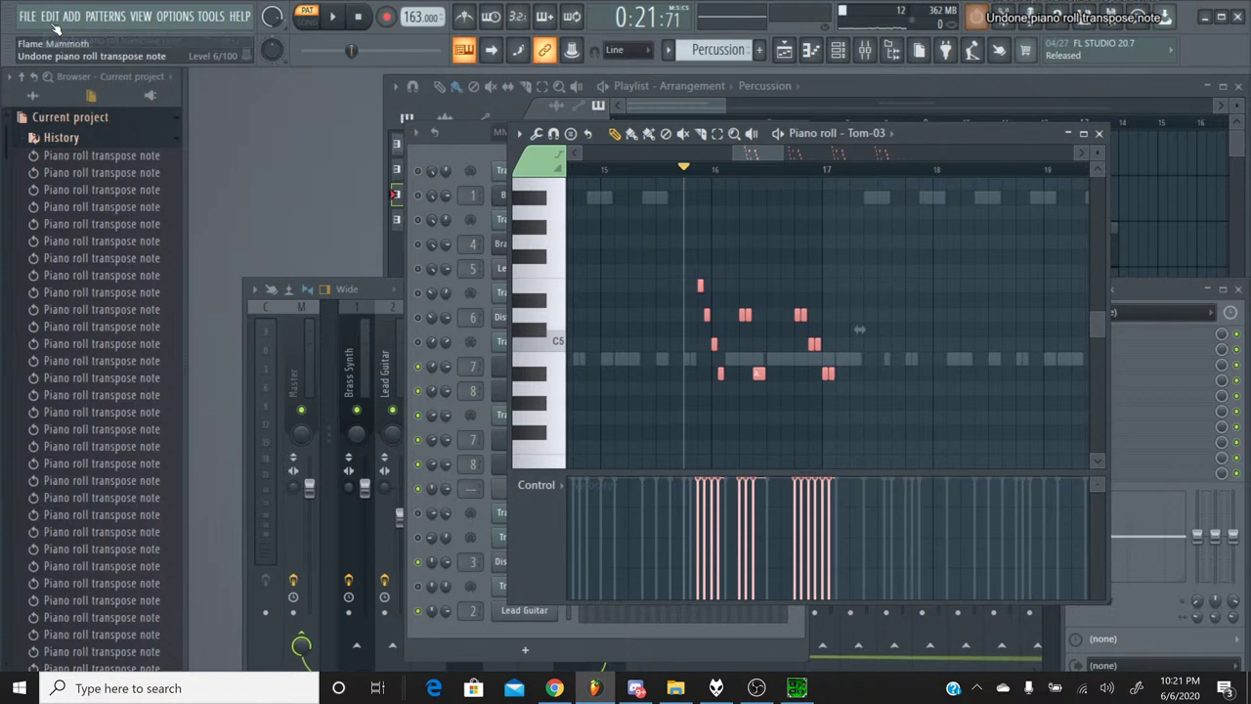
pyautogui.click(49, 17)
pyautogui.click(58, 39)
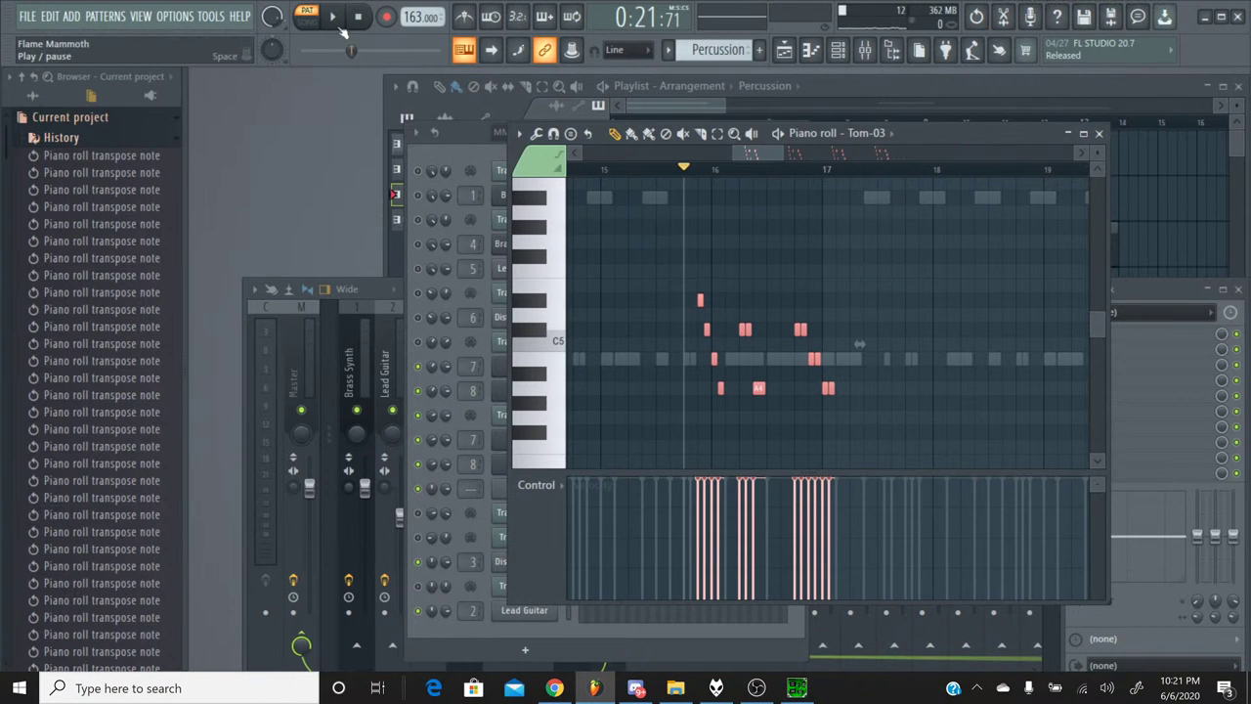
# Listen to the lowered tom fill from just before bar 16, stop it and close the Tom-03 piano roll.
pyautogui.click(338, 25)
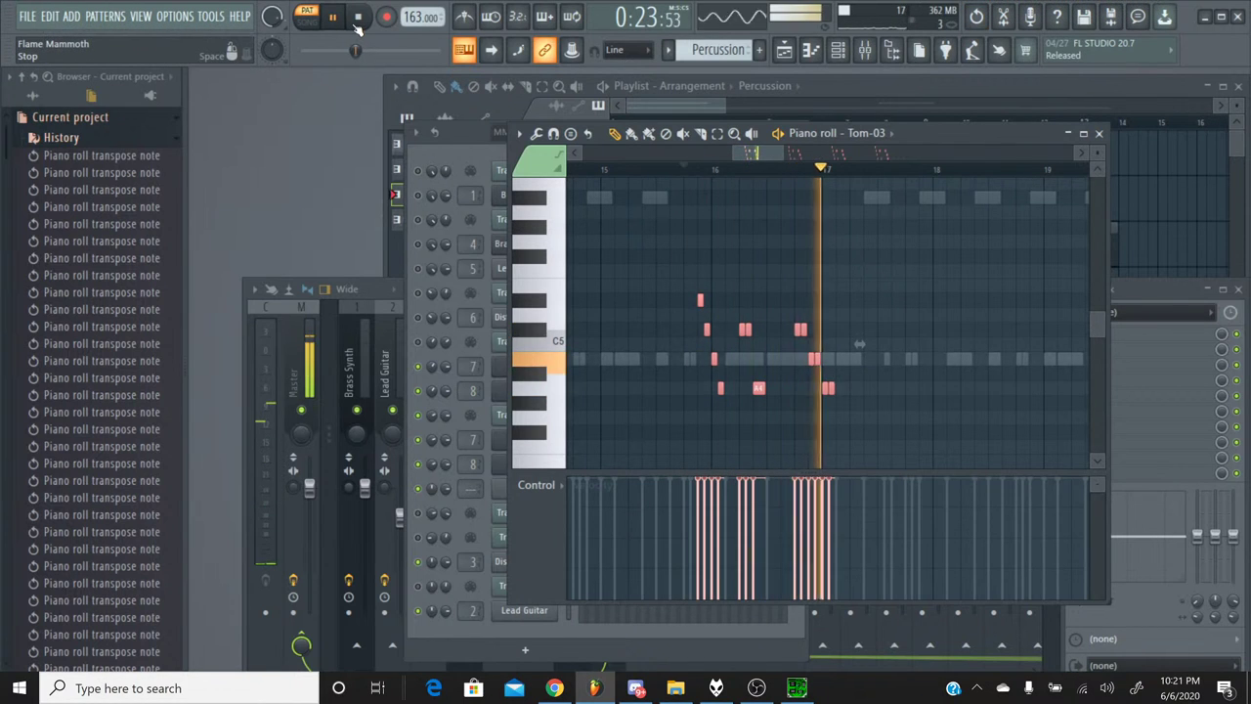
pyautogui.click(357, 22)
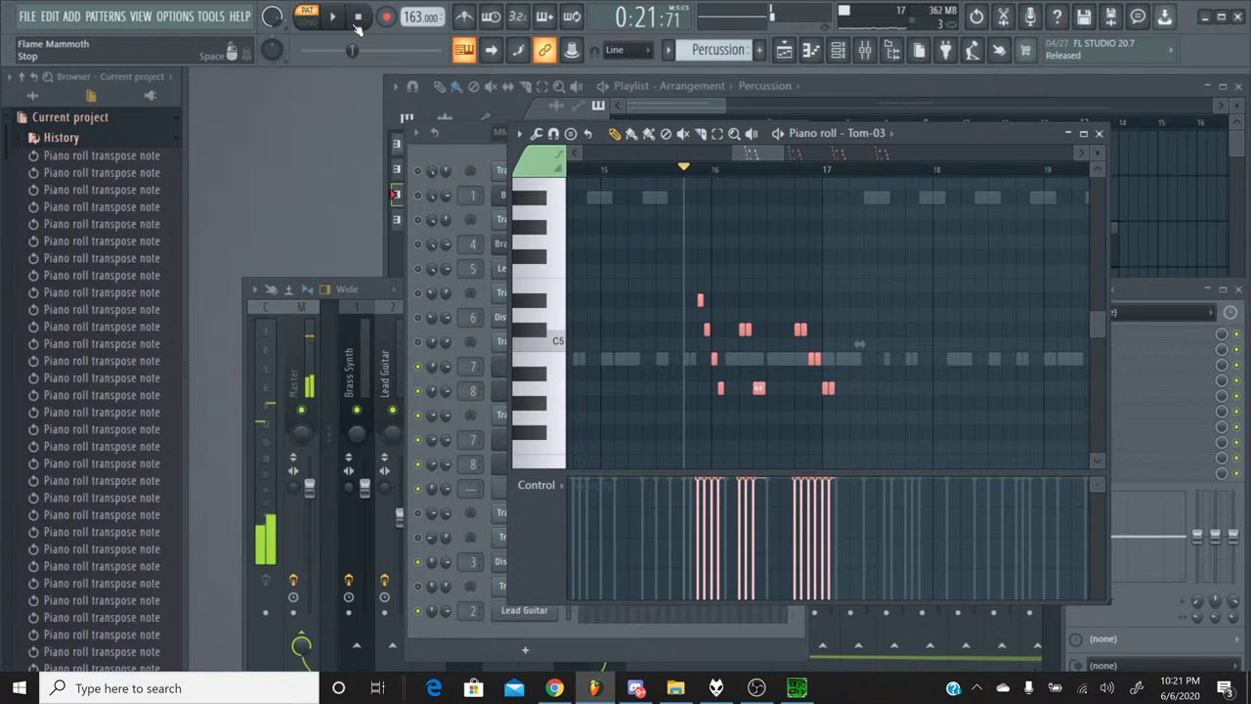
pyautogui.click(1098, 133)
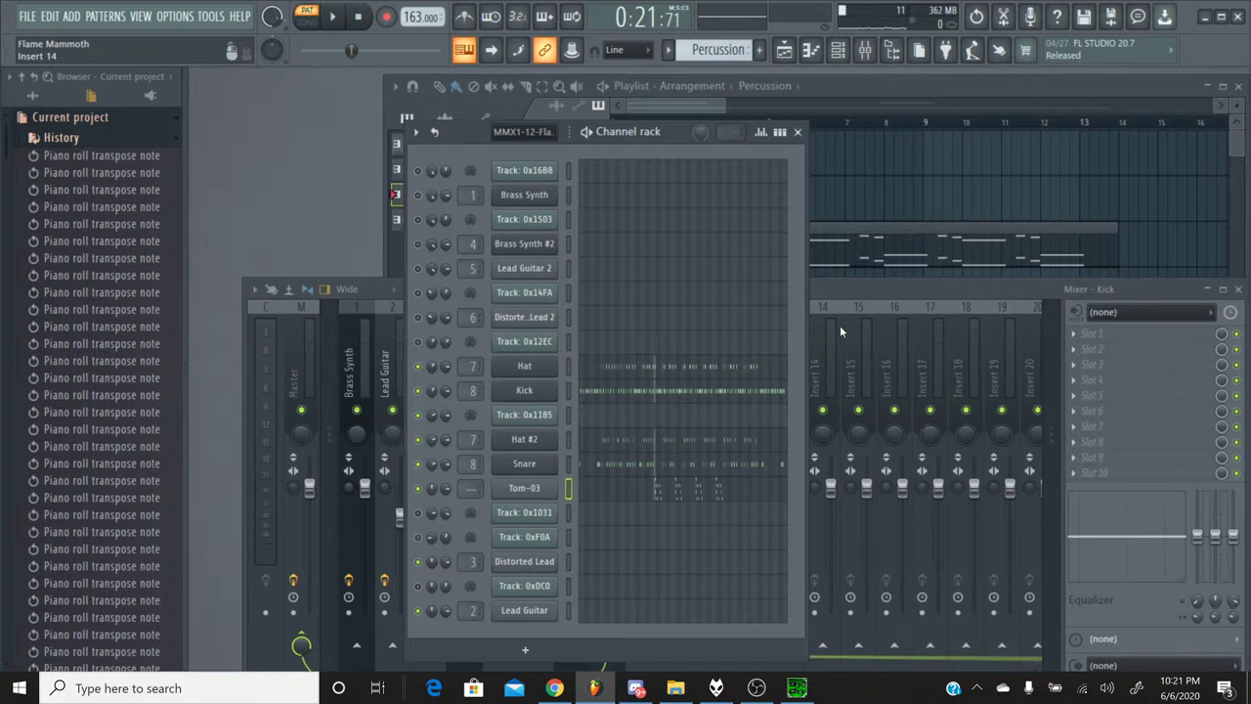
# Check the mixer for the next free insert and route the Snare channel to mixer track 9.
pyautogui.click(842, 291)
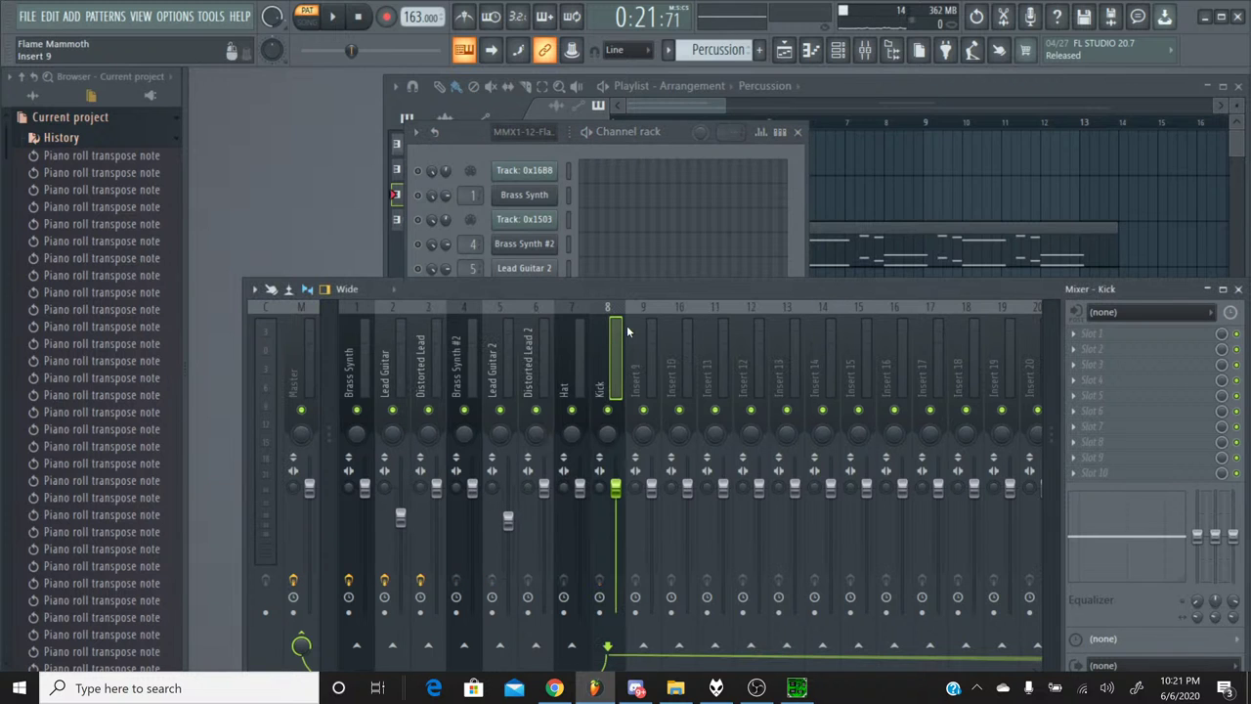
pyautogui.click(461, 153)
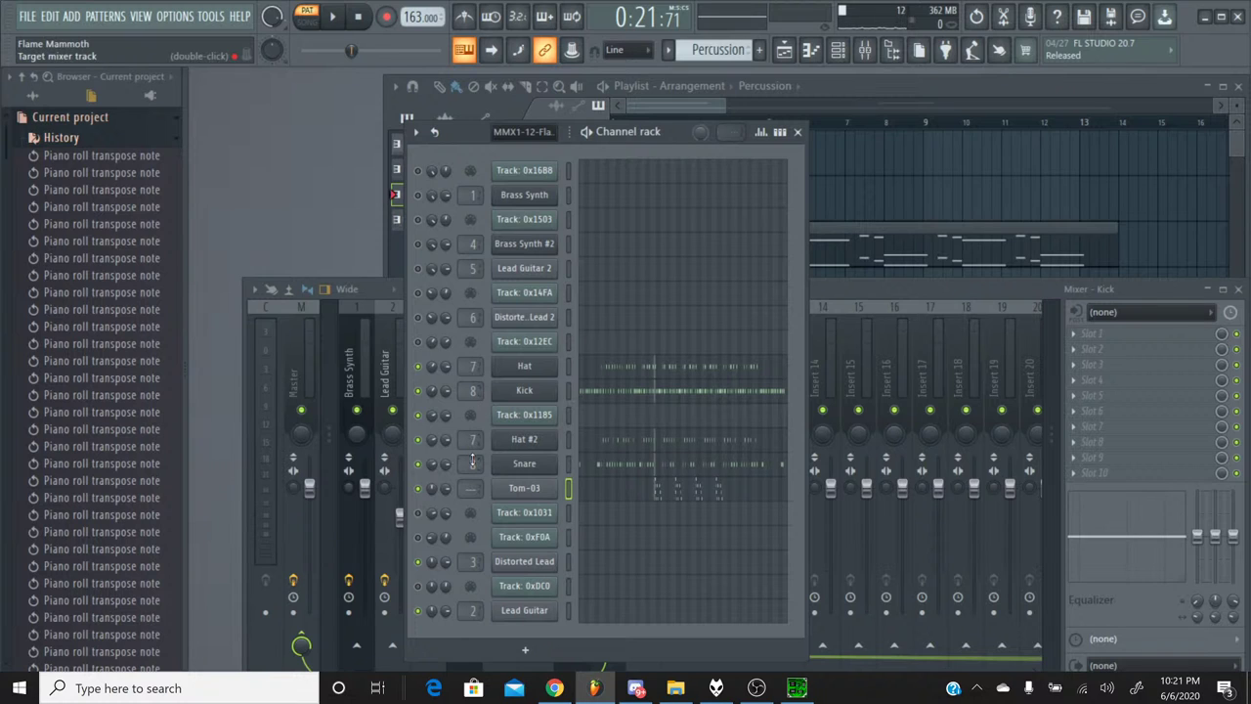
pyautogui.scroll(1, 473, 461)
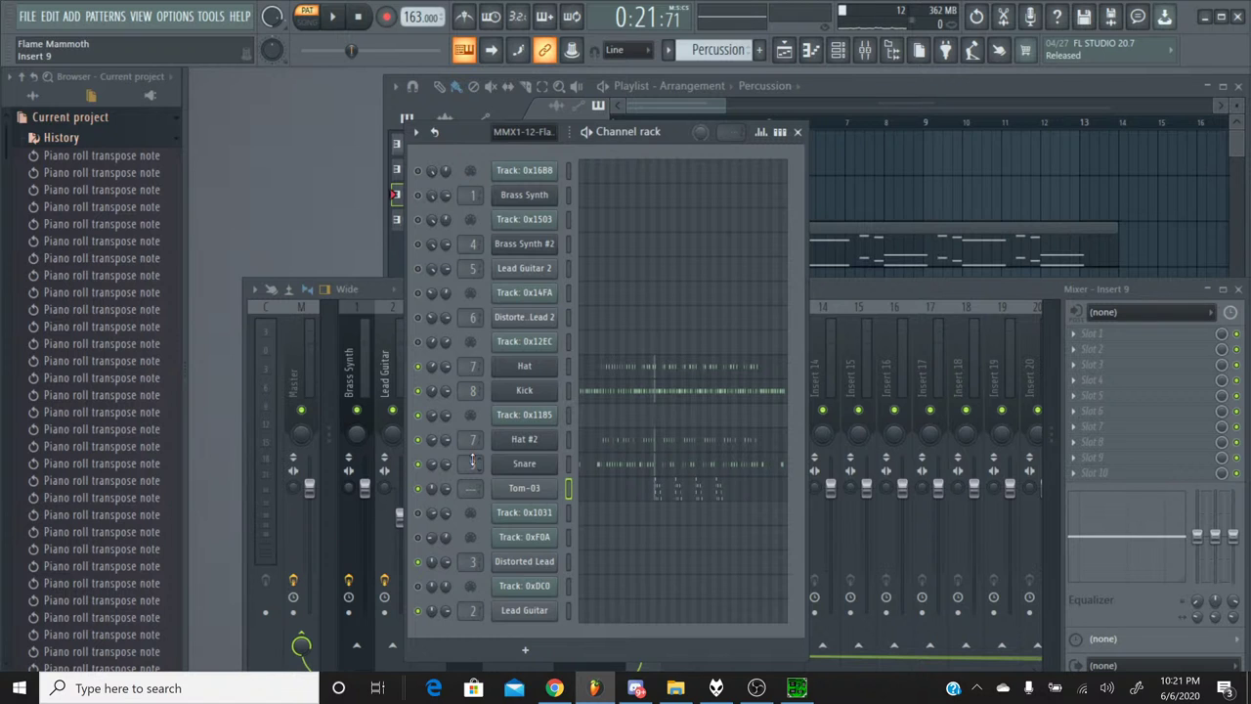
# Name mixer insert 9 Snare and return to the channel rack.
pyautogui.click(809, 286)
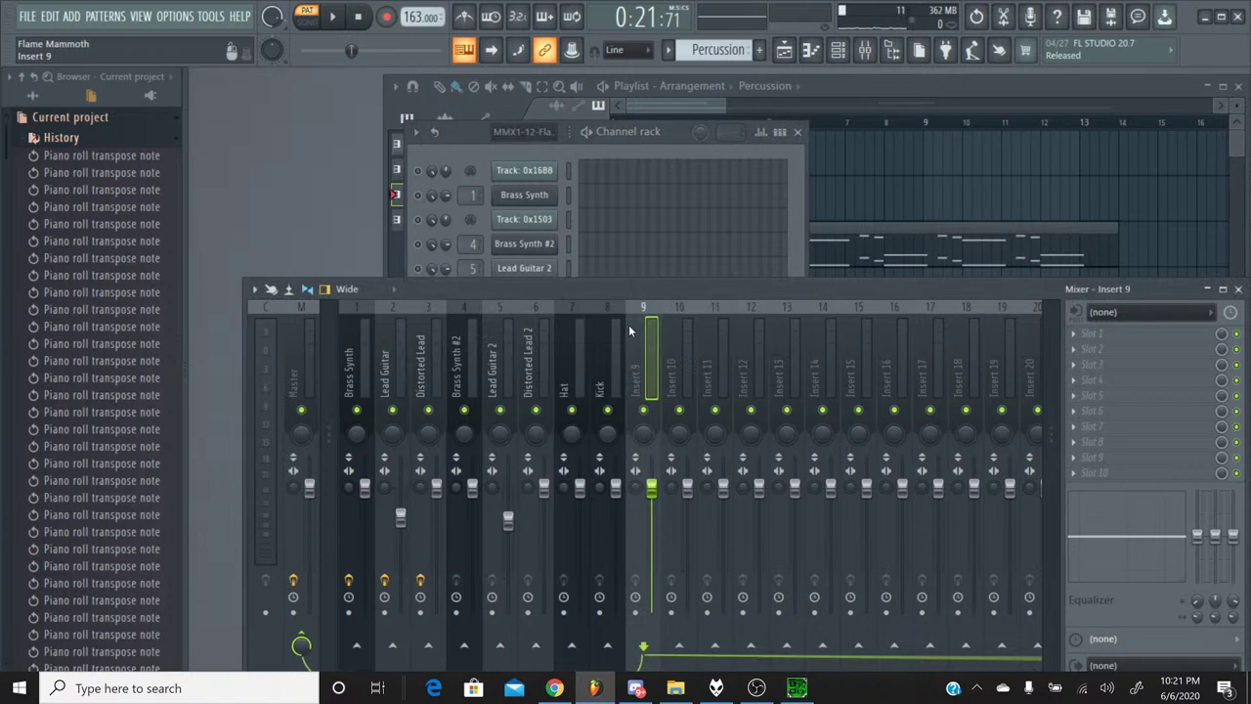
pyautogui.rightClick(649, 311)
pyautogui.click(711, 233)
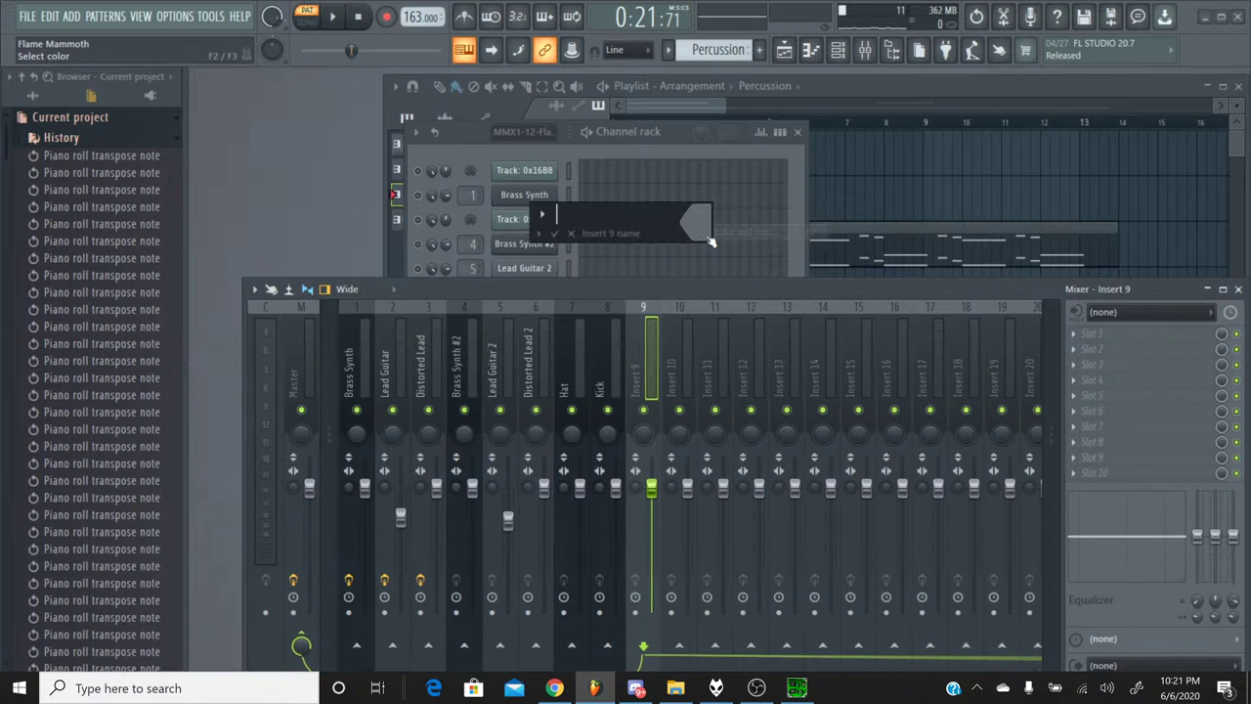
pyautogui.press('Return')
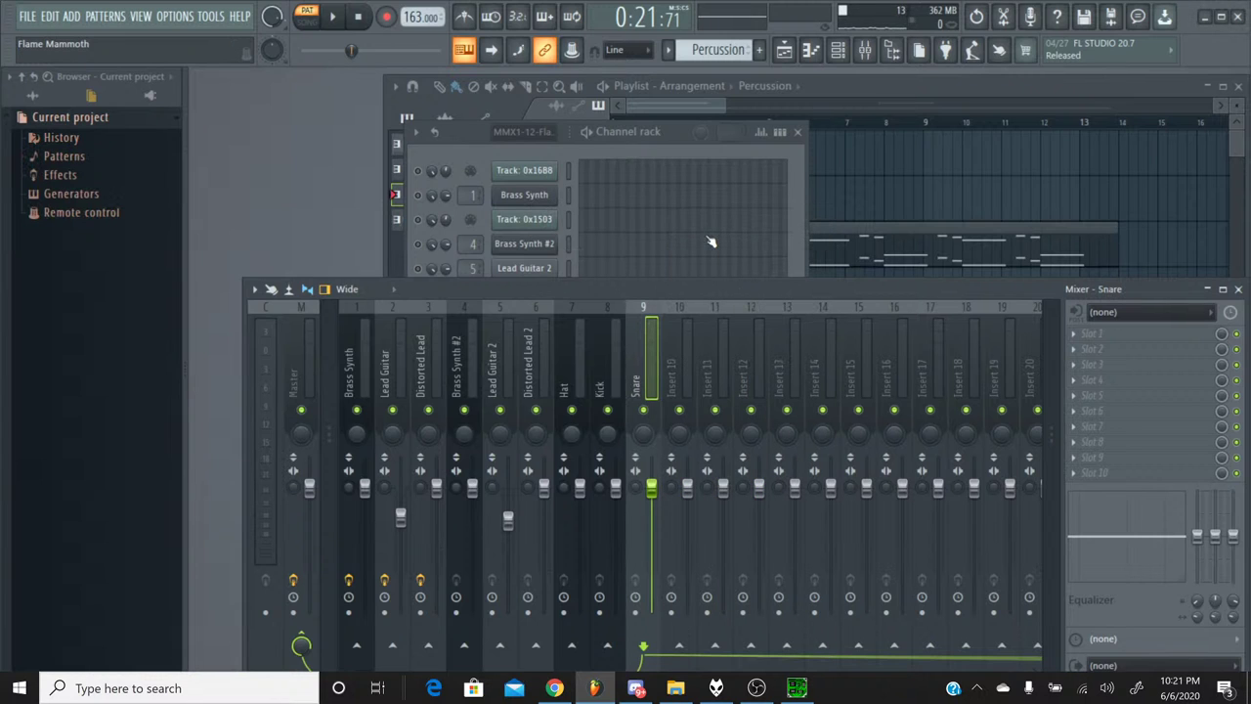
pyautogui.click(447, 135)
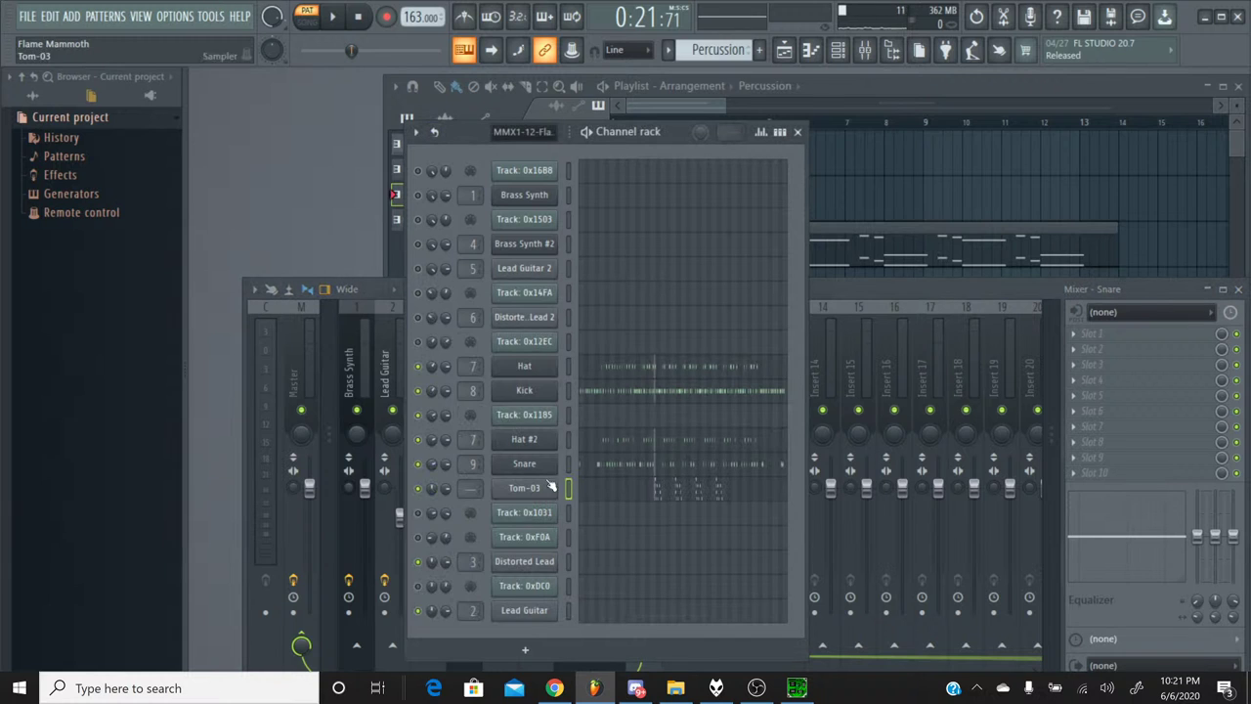
# Copy the Snare channel's panning value and paste it onto the Tom-03 channel's panning.
pyautogui.rightClick(437, 465)
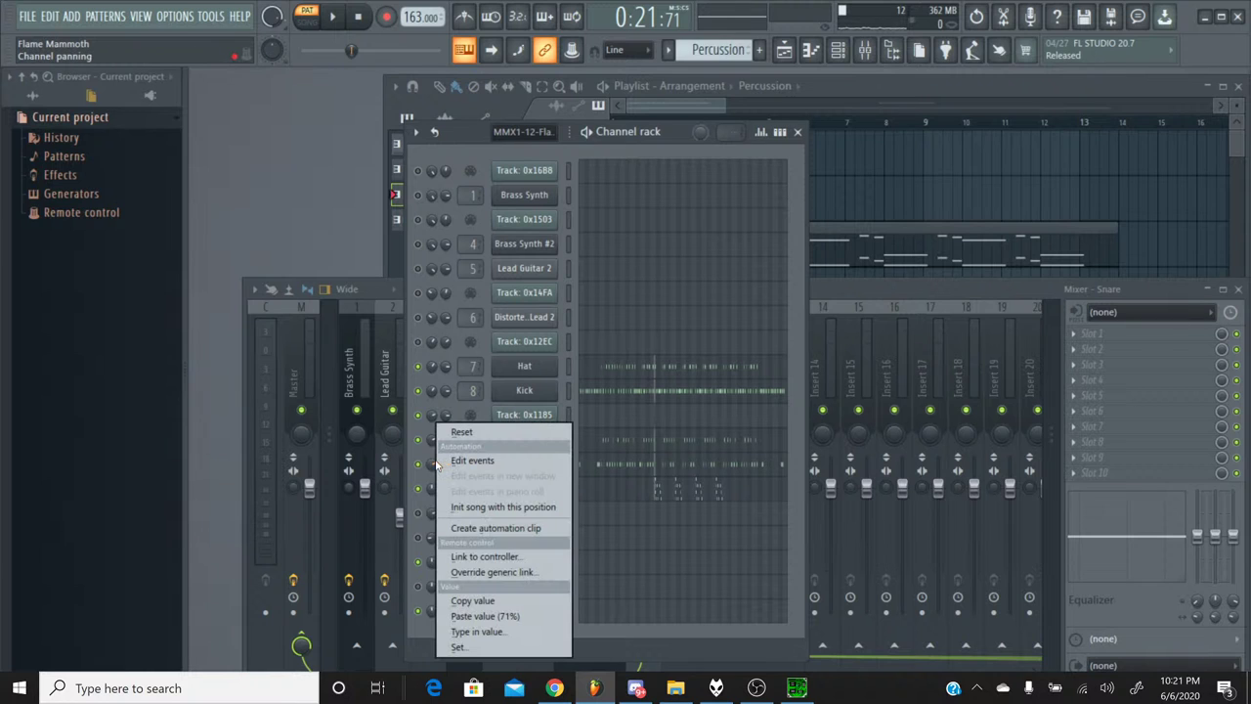
pyautogui.click(467, 599)
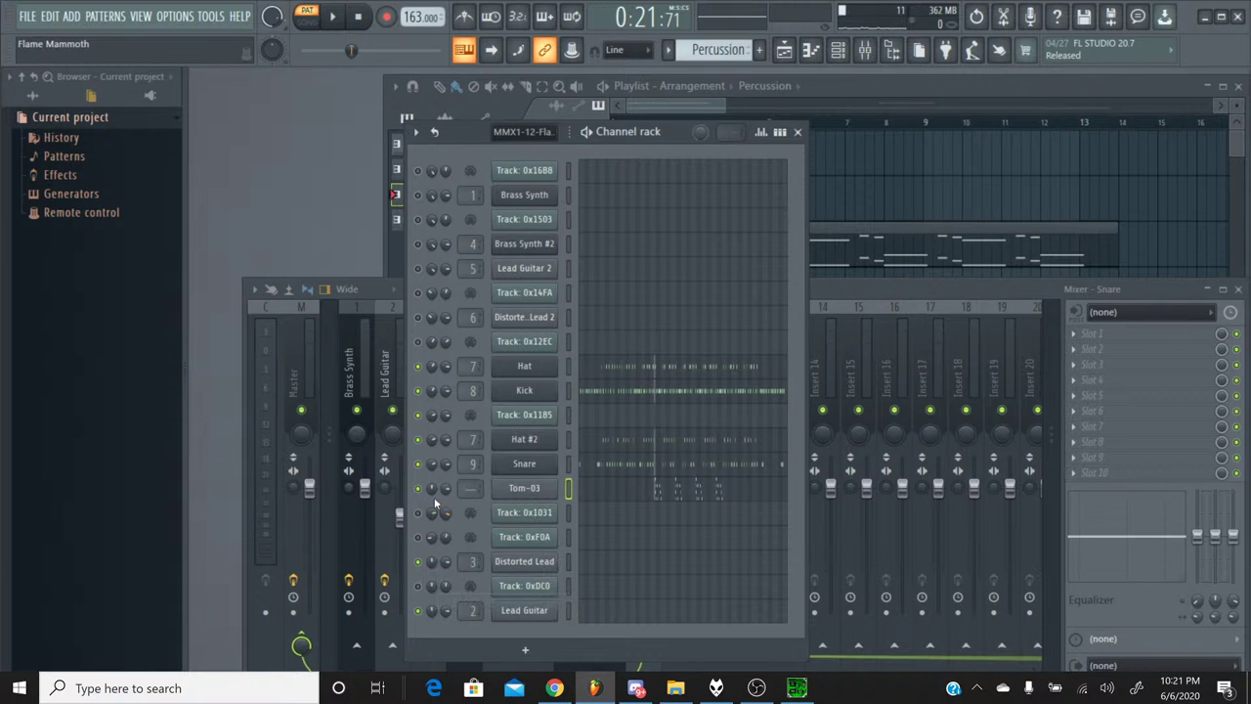
pyautogui.rightClick(435, 499)
pyautogui.click(487, 608)
# Start playback of the Percussion pattern and link the Tom-03 channel to mixer insert 10.
pyautogui.press('space')
pyautogui.click(804, 288)
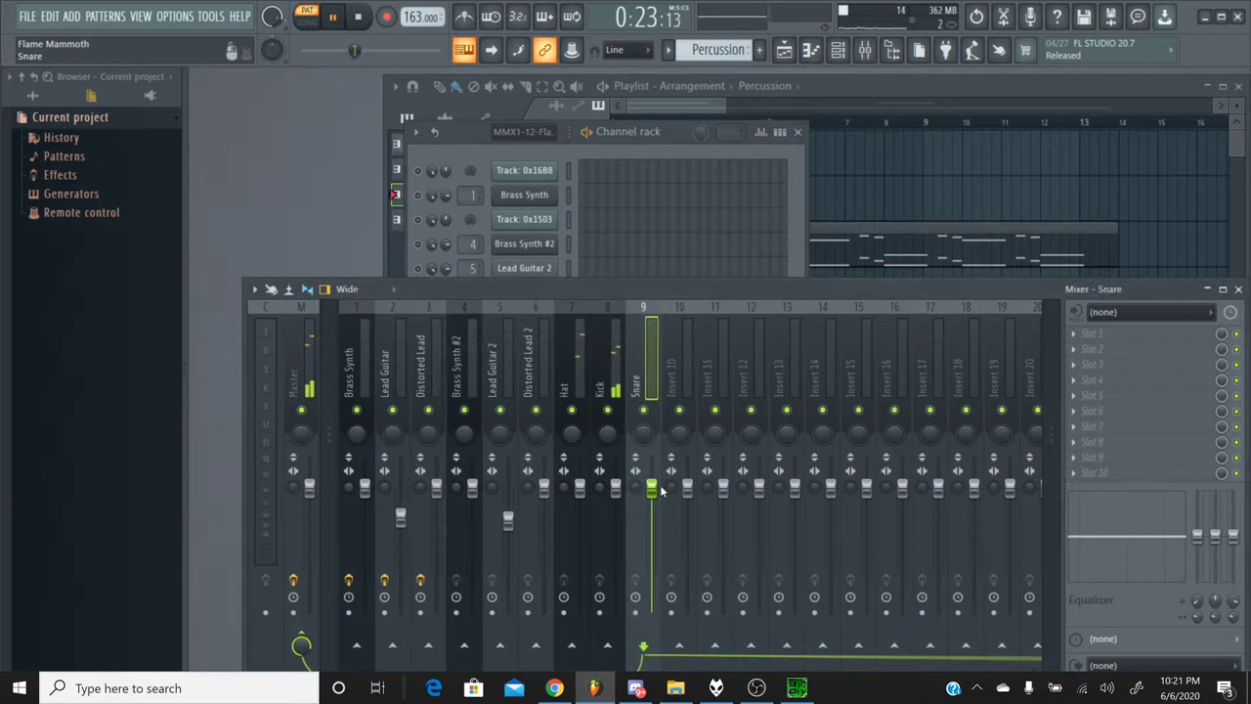
pyautogui.click(564, 232)
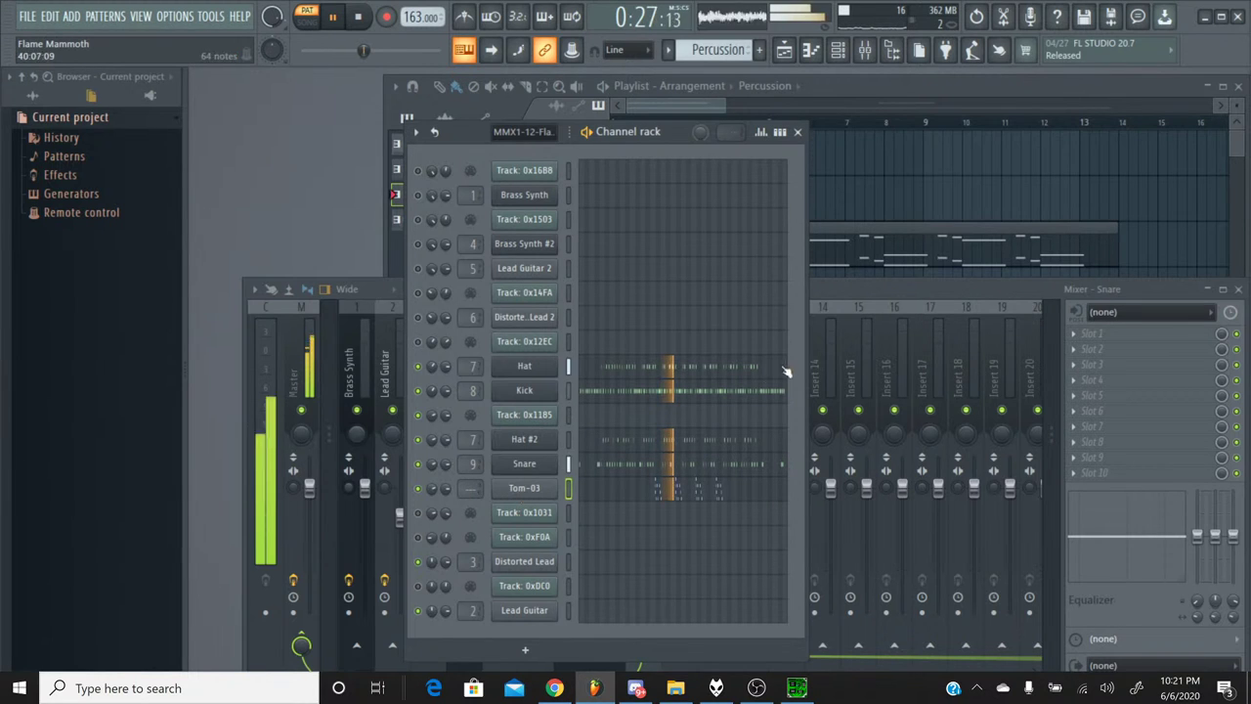
pyautogui.press('F9')
pyautogui.click(682, 314)
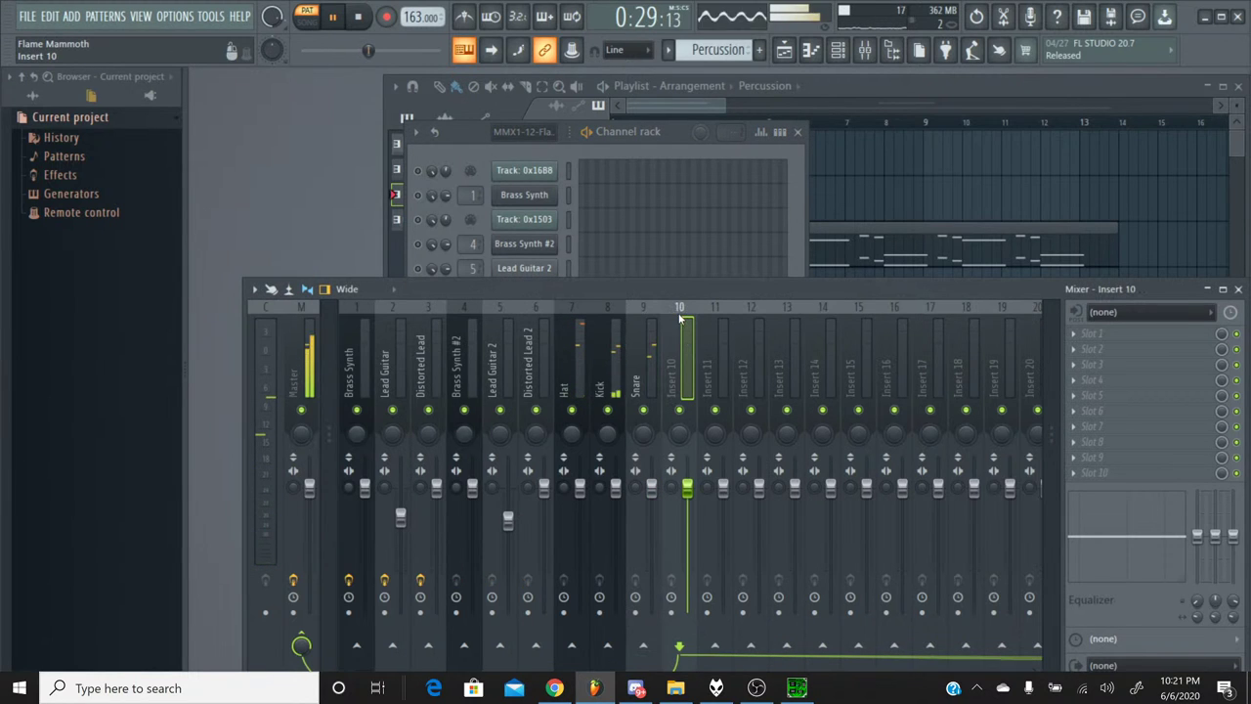
pyautogui.hotkey('ctrl', 'l')
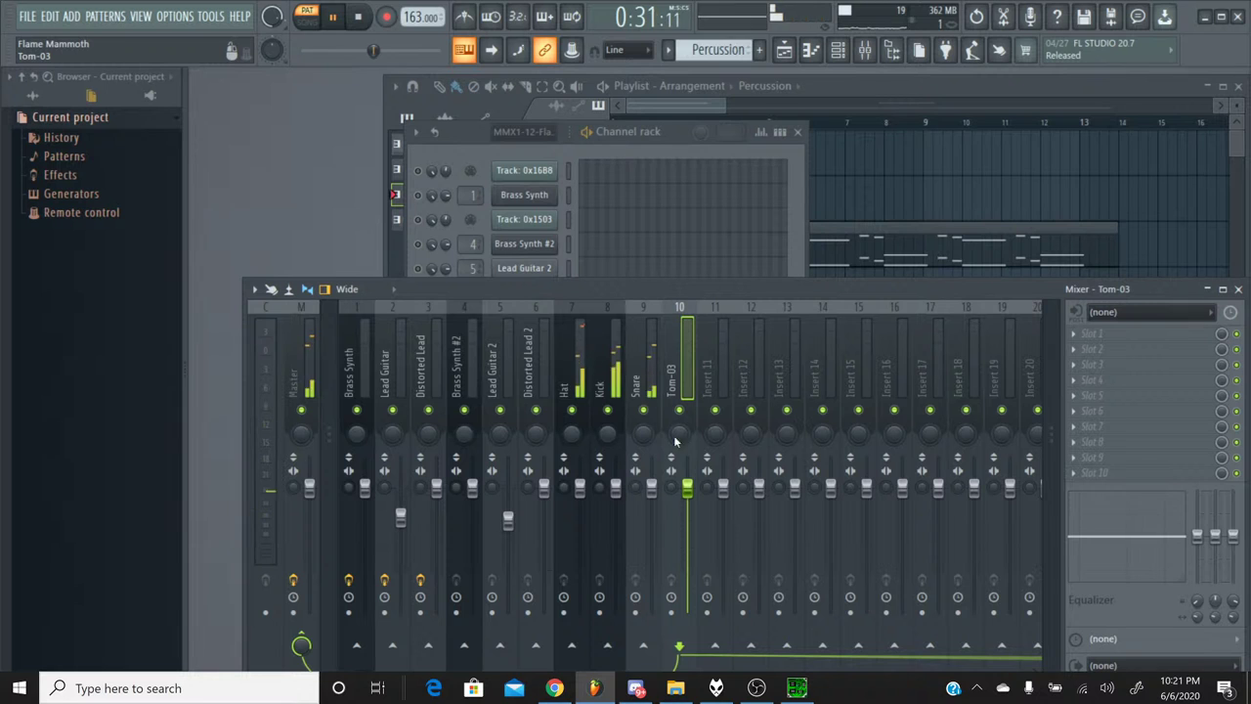
# Lower the Tom-03 mixer track's volume while listening, return to the channel rack and stop playback.
pyautogui.moveTo(687, 485); pyautogui.dragTo(688, 543)
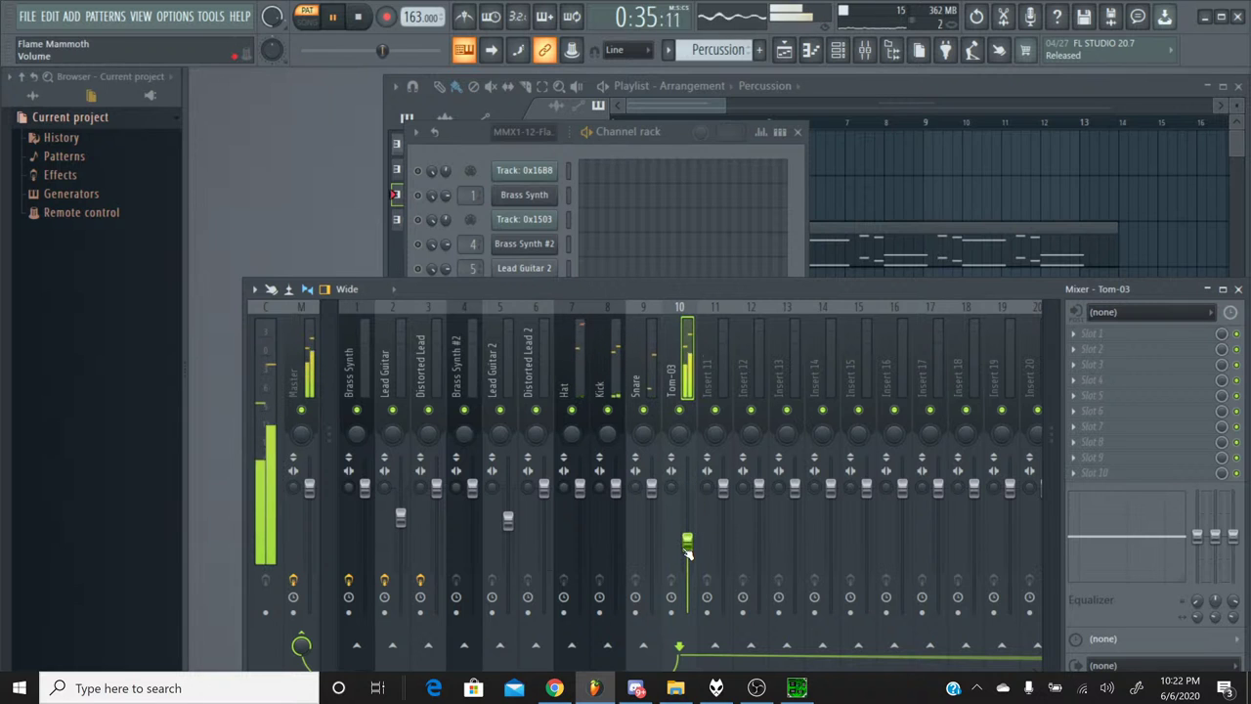
pyautogui.moveTo(687, 552); pyautogui.dragTo(687, 560)
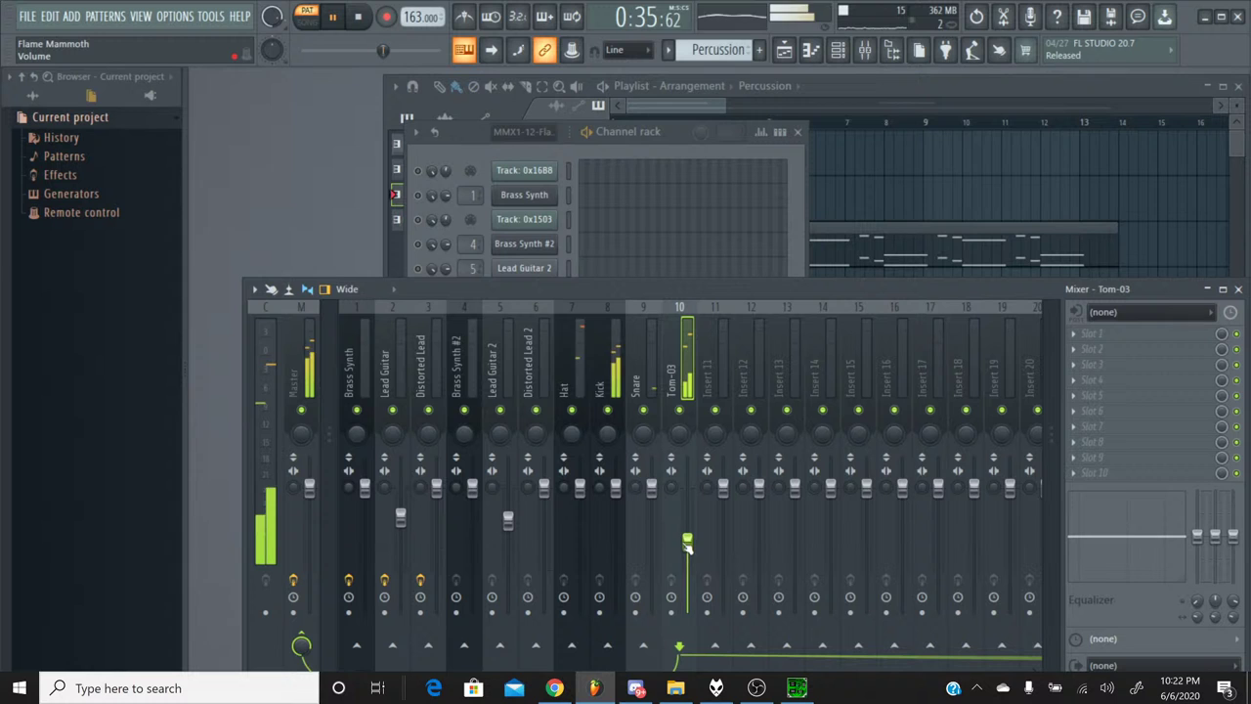
pyautogui.click(463, 146)
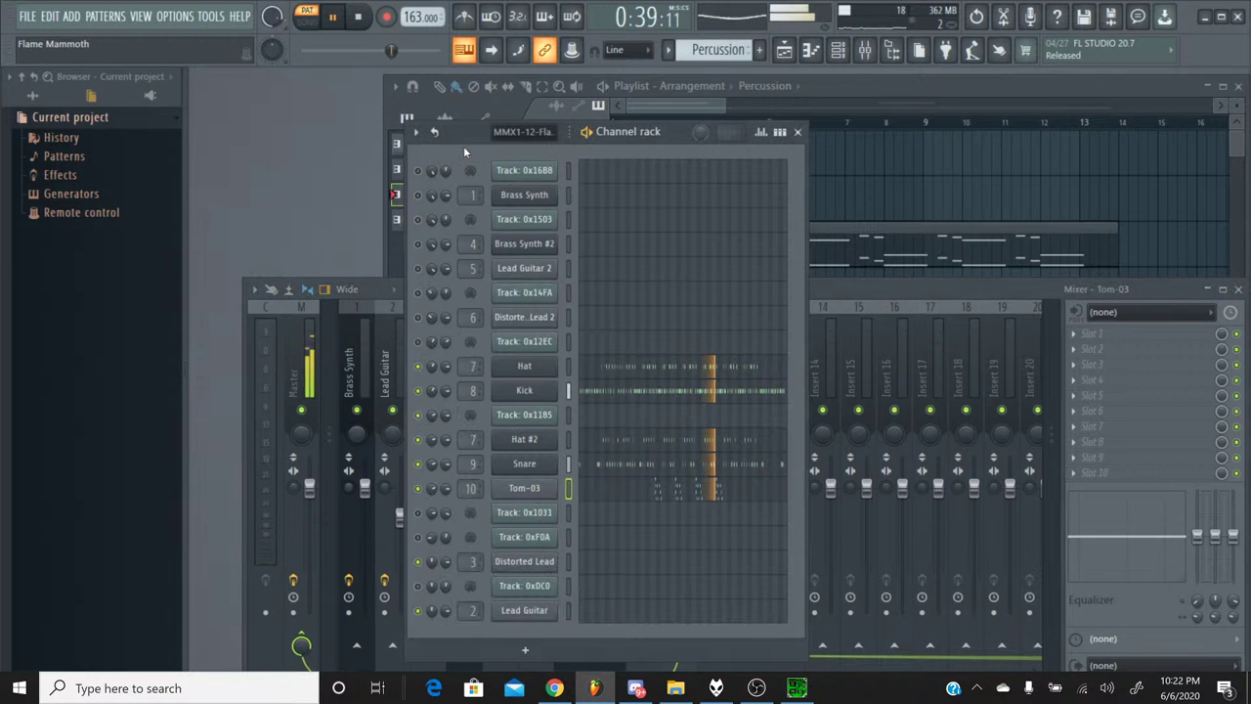
pyautogui.click(362, 20)
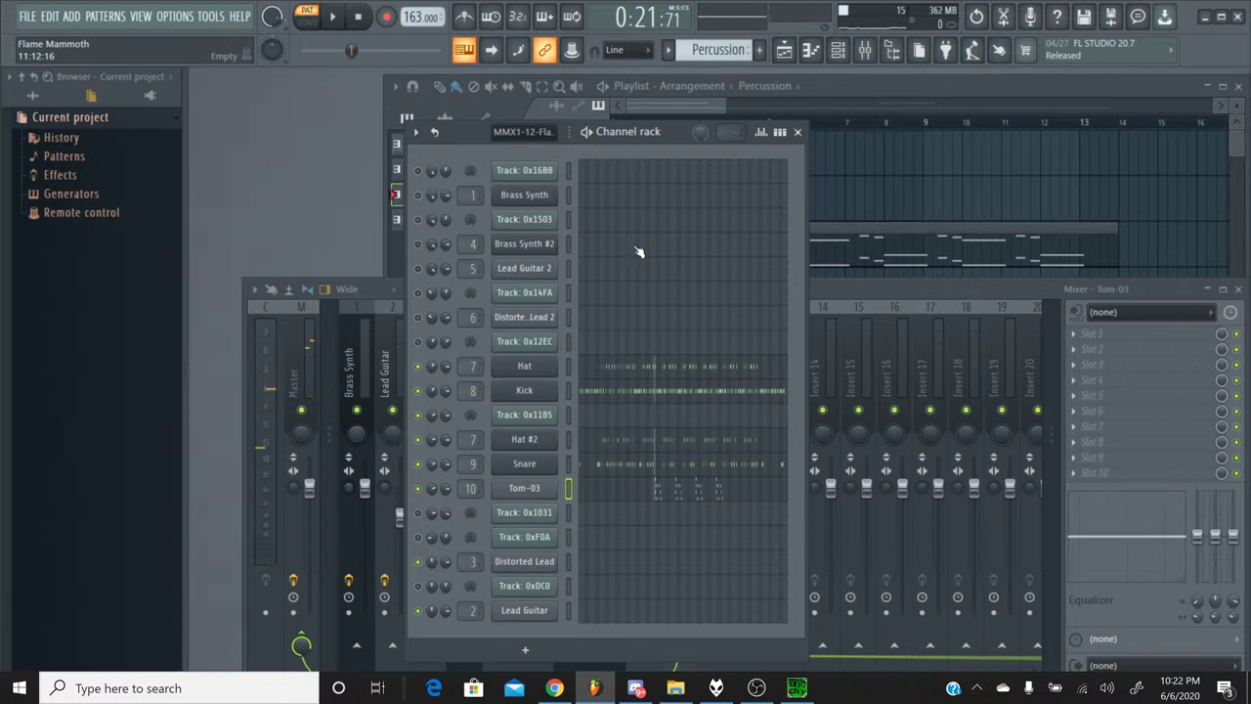
# Copy all E4 notes of Track: 0x1185 from the MMX1-12-Flame Mammoth pattern and close its piano roll.
pyautogui.click(667, 50)
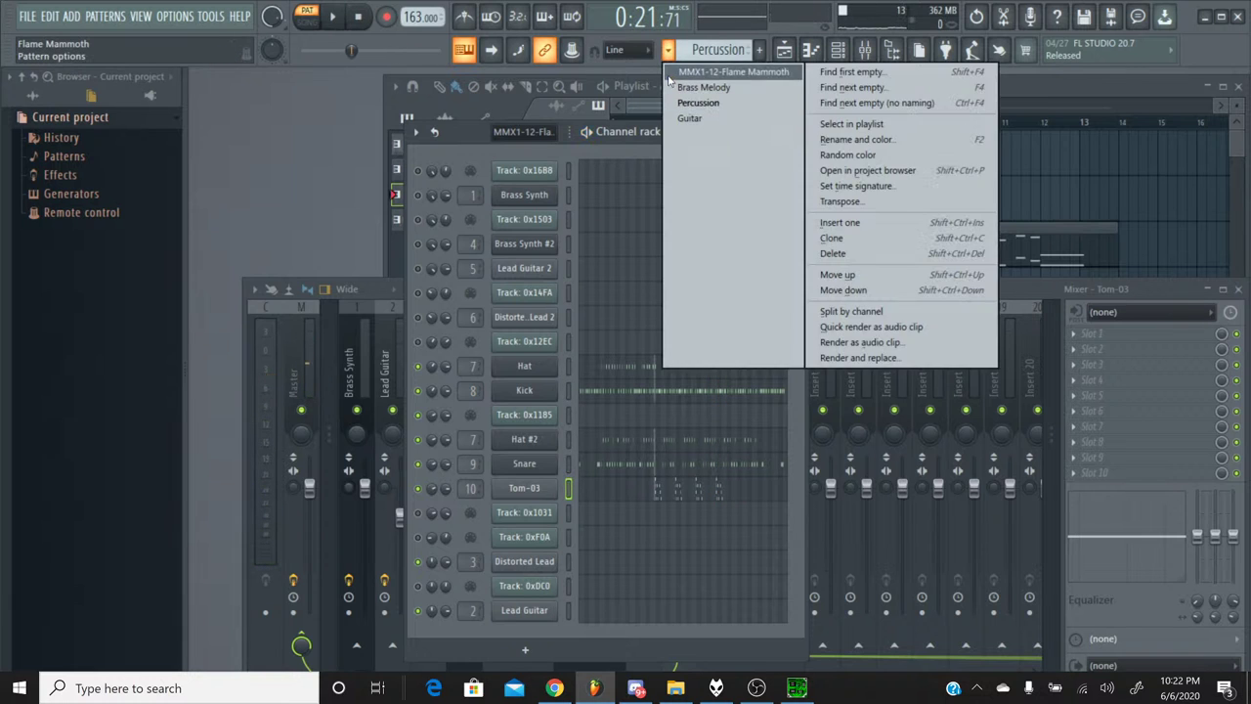
pyautogui.click(689, 94)
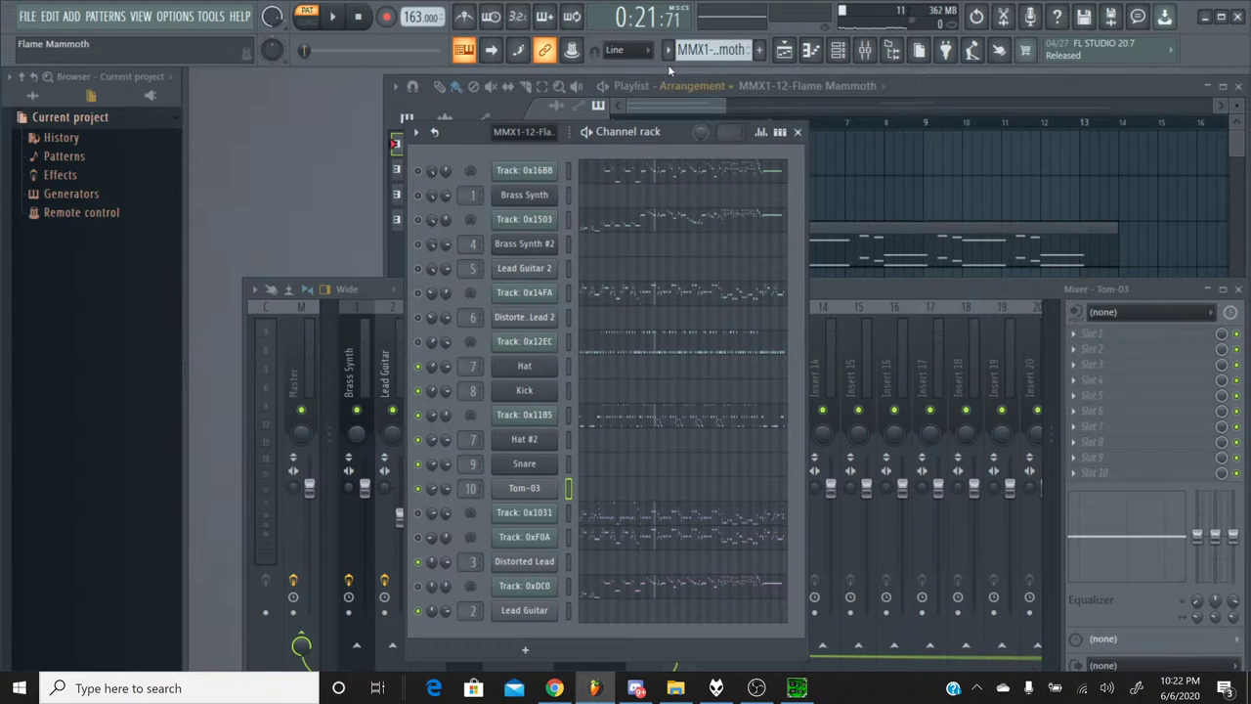
pyautogui.click(619, 422)
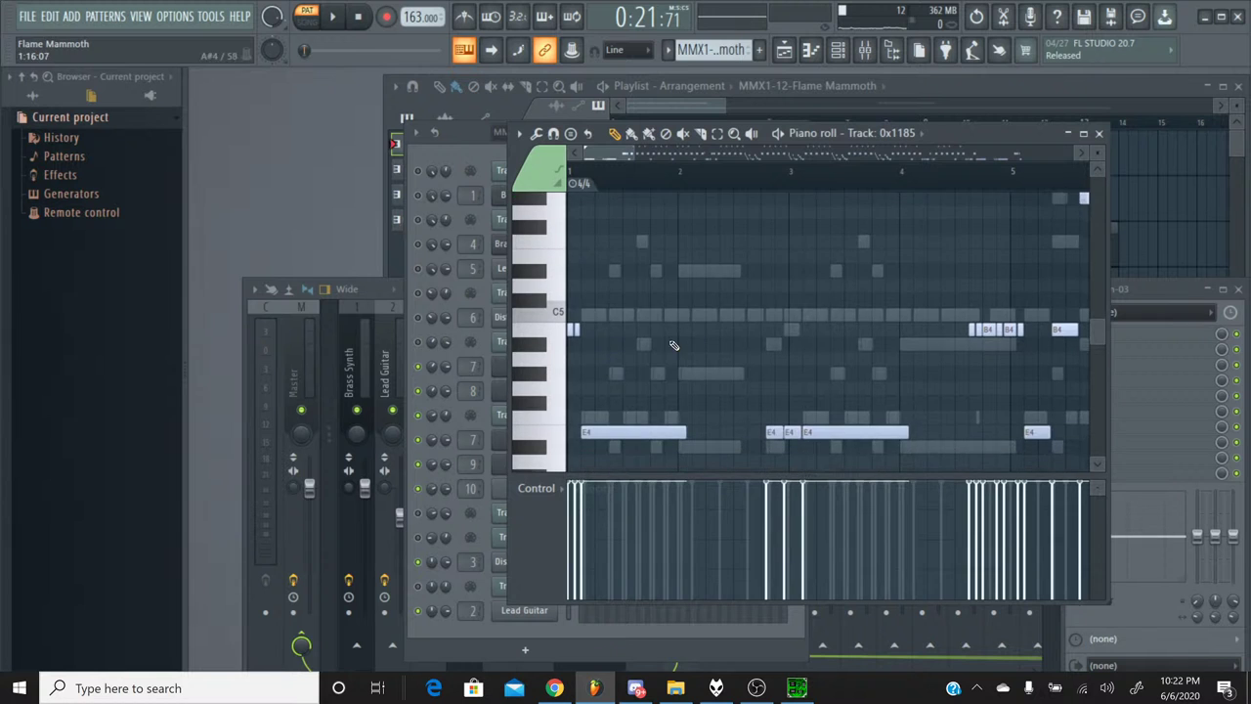
pyautogui.click(555, 353)
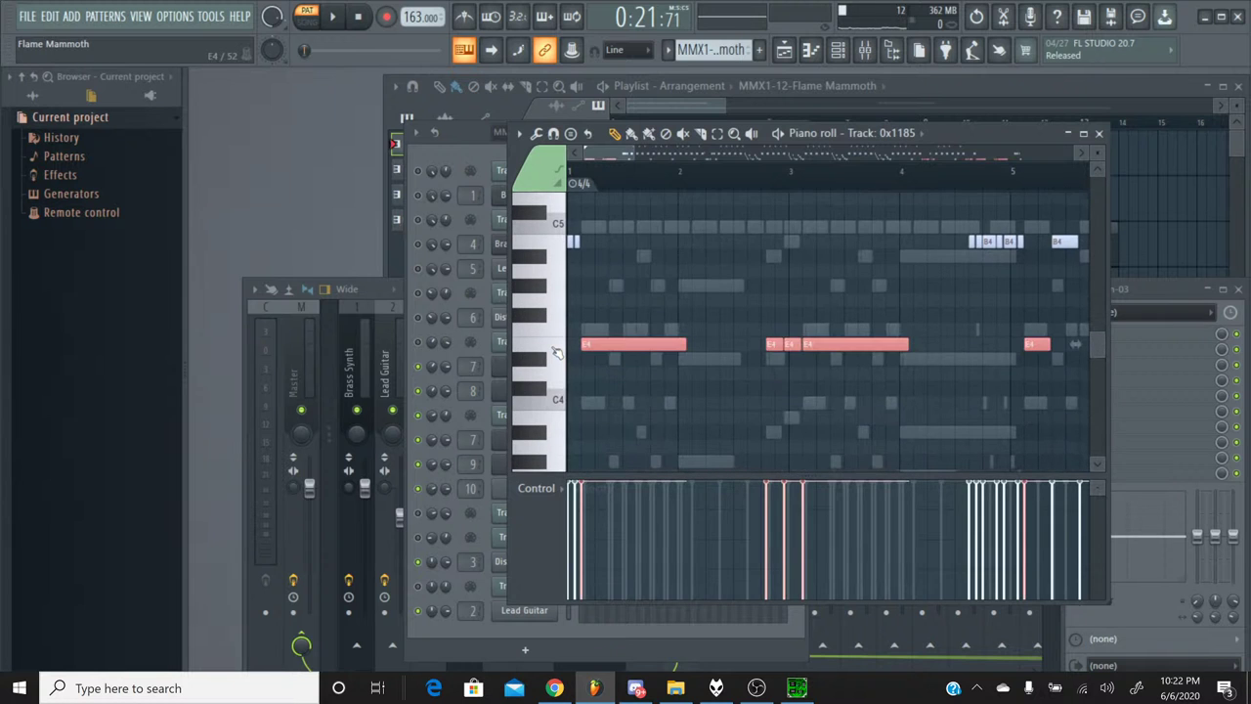
pyautogui.moveTo(615, 156); pyautogui.dragTo(537, 156)
pyautogui.click(1099, 133)
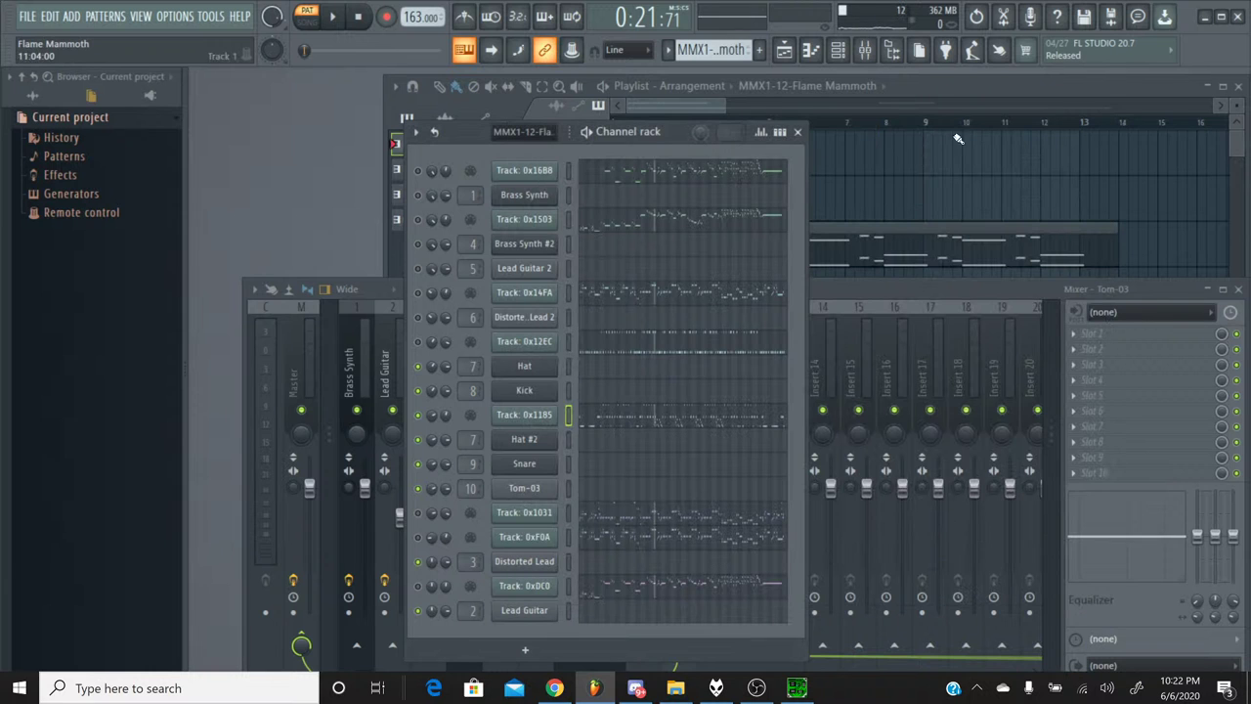
# Switch back to the Percussion pattern and add an M1 instrument channel directly below Tom-03.
pyautogui.click(668, 51)
pyautogui.click(698, 103)
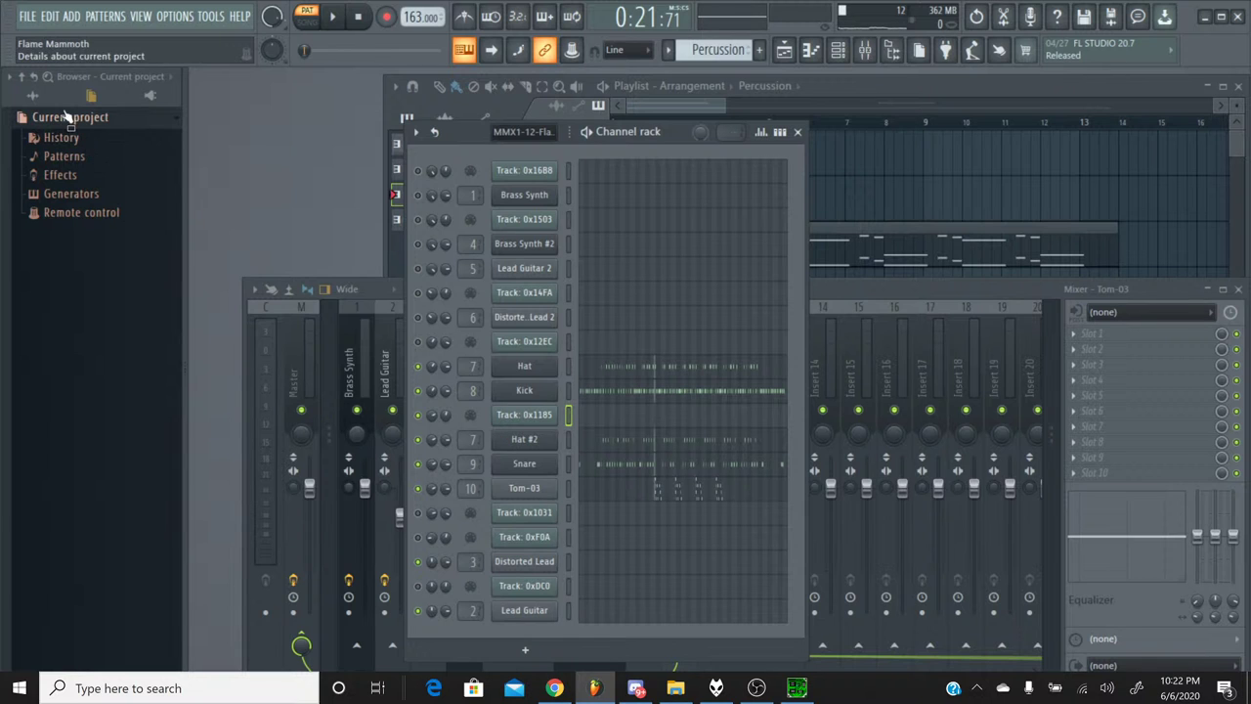
pyautogui.click(33, 95)
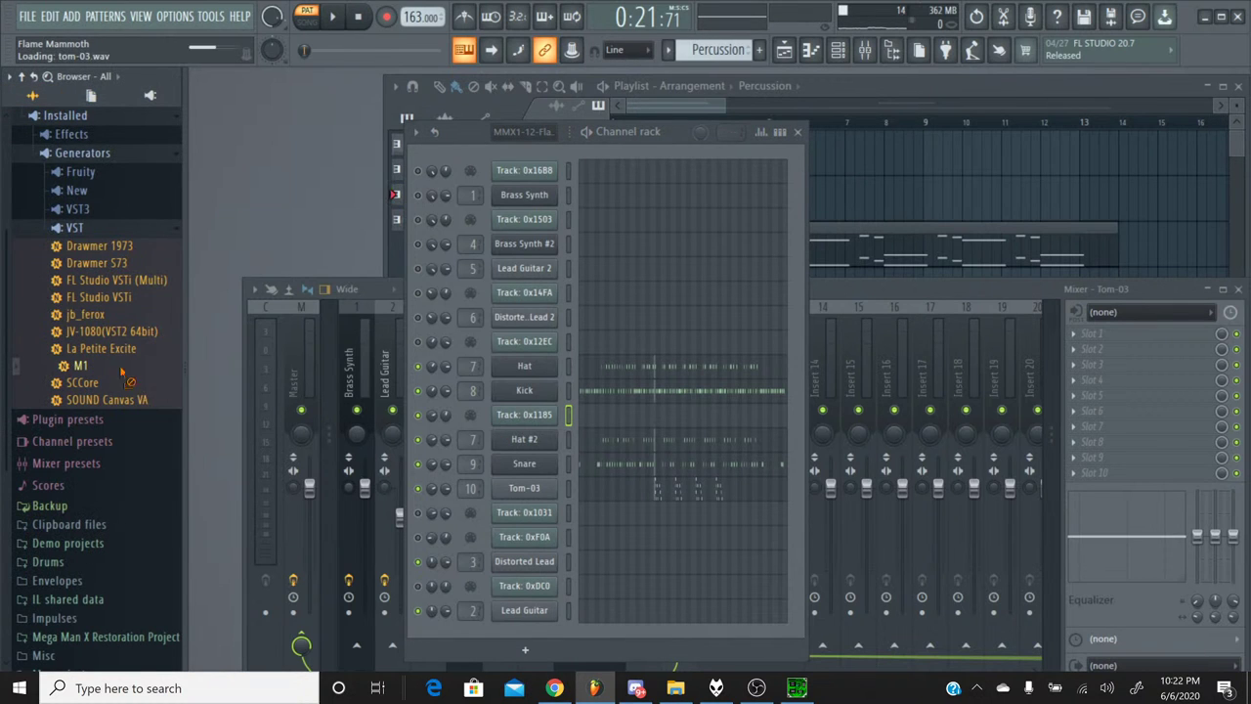
pyautogui.moveTo(83, 365); pyautogui.dragTo(549, 527)
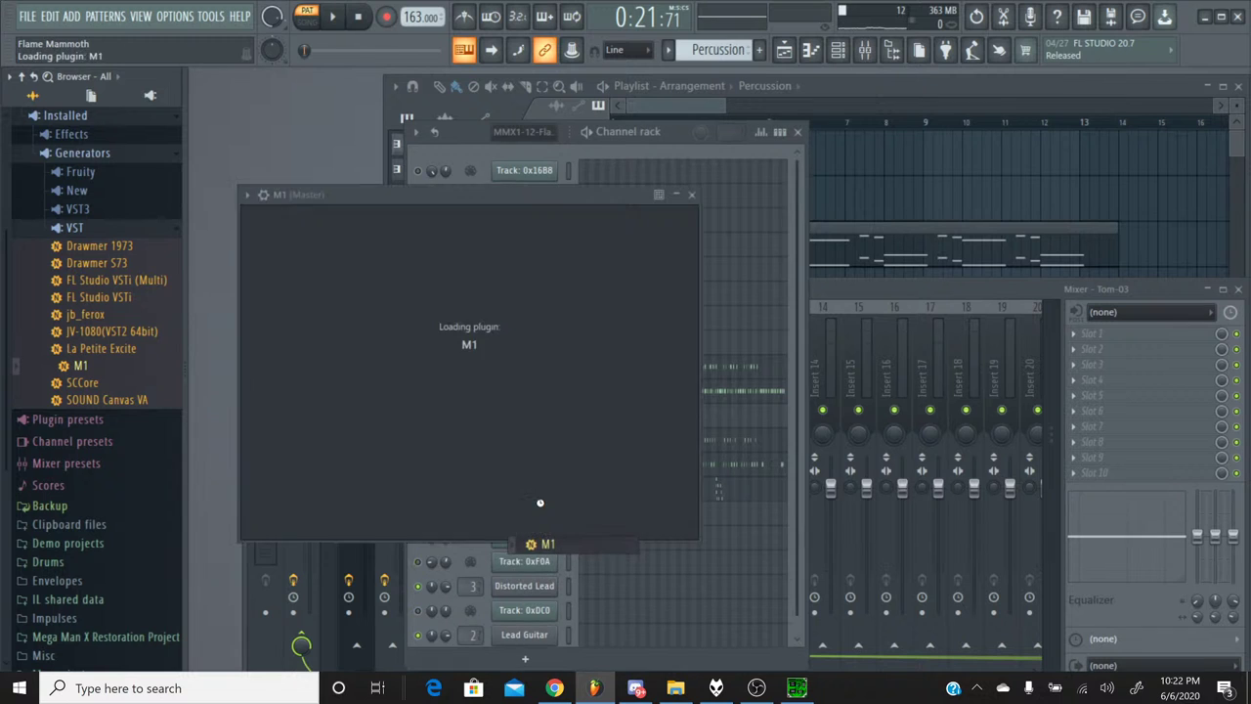
# Load the Cym Catalog program from the M1's Drums/Hit category.
pyautogui.click(709, 240)
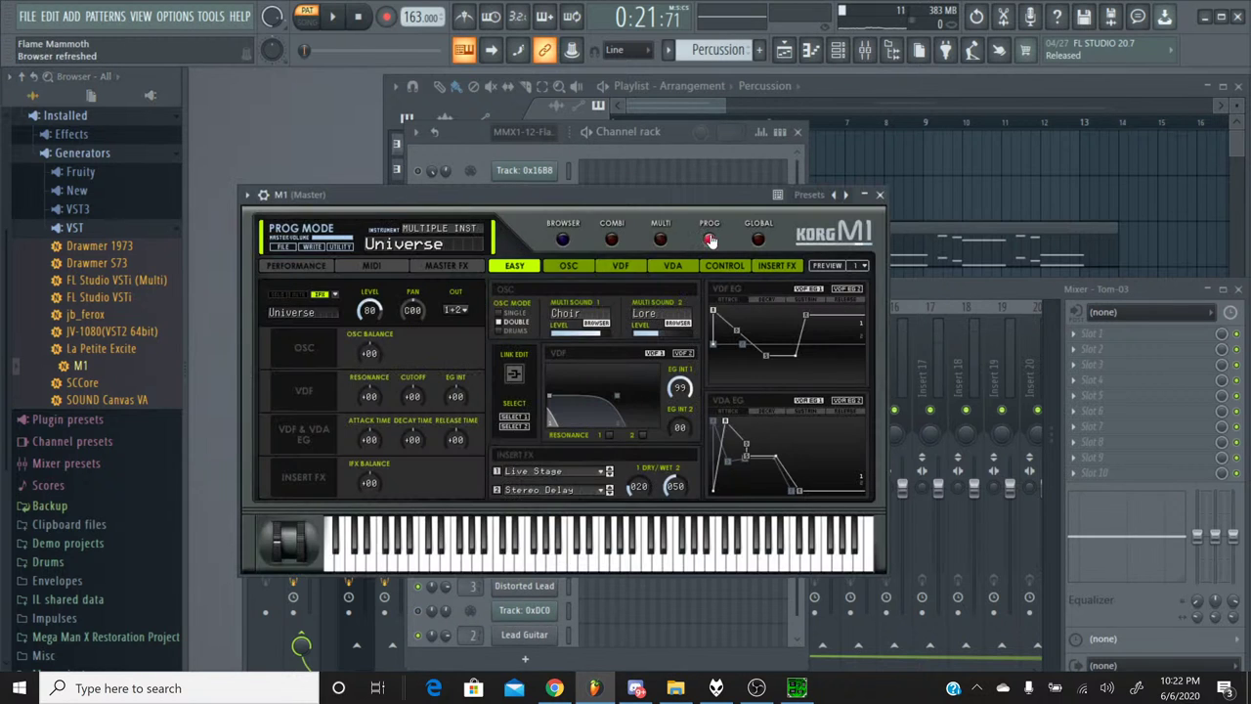
pyautogui.click(562, 241)
pyautogui.click(630, 371)
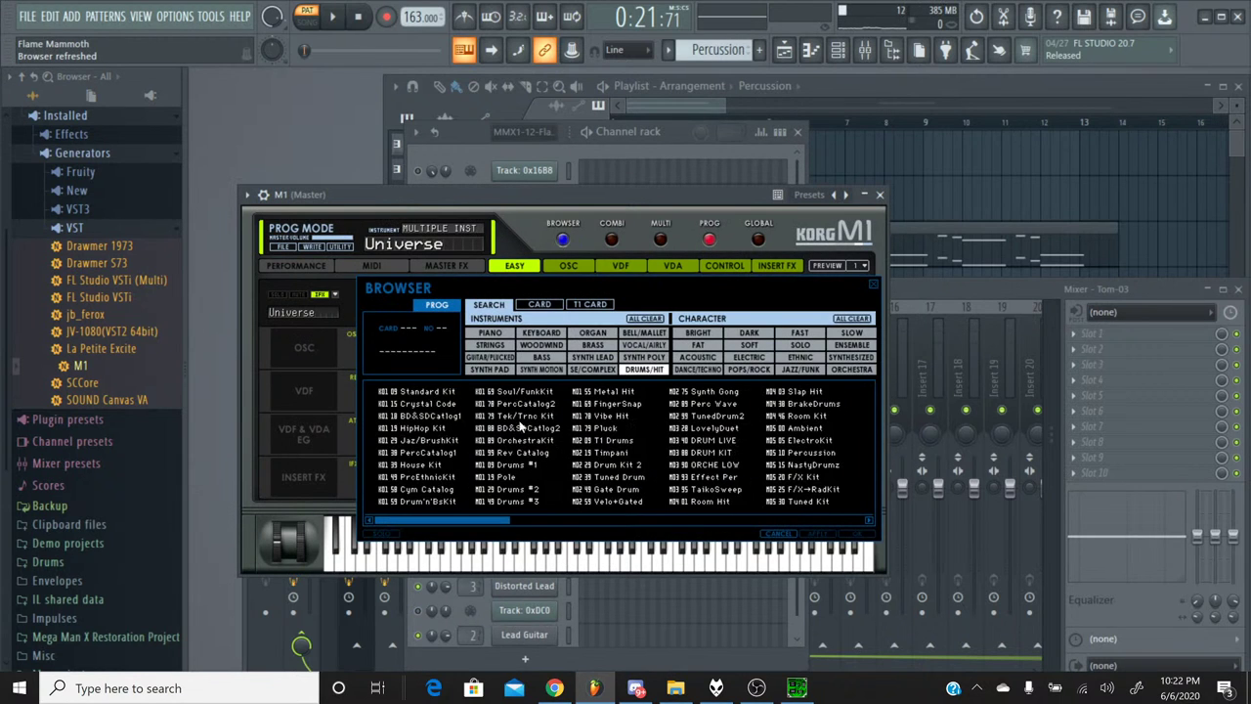
pyautogui.doubleClick(426, 488)
# Set the M1's second insert effect to No Effect and close the plugin window.
pyautogui.click(548, 490)
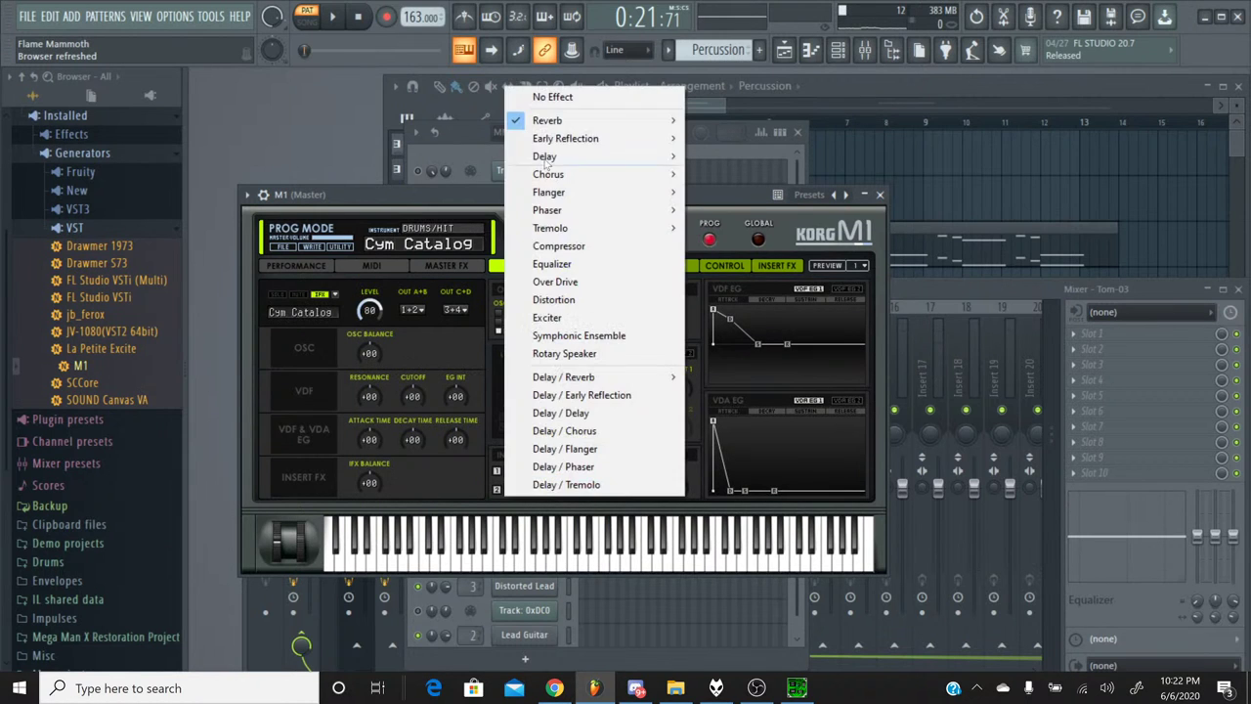
pyautogui.click(545, 95)
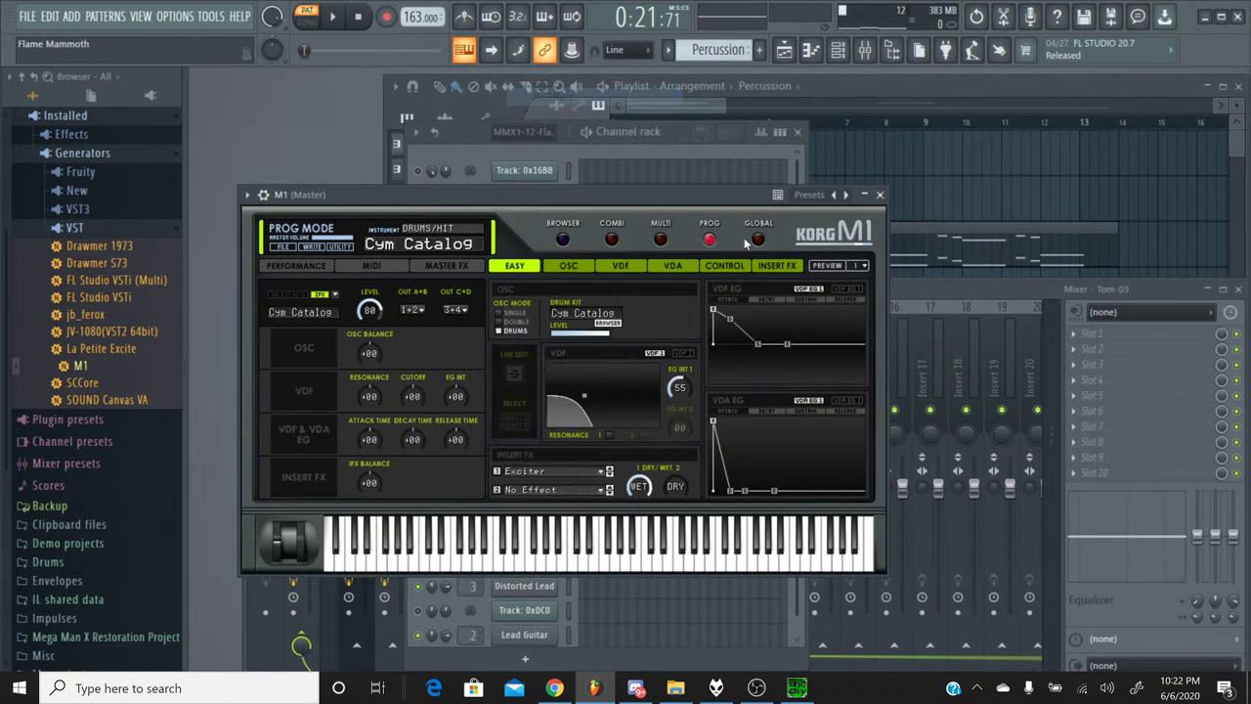
pyautogui.click(880, 195)
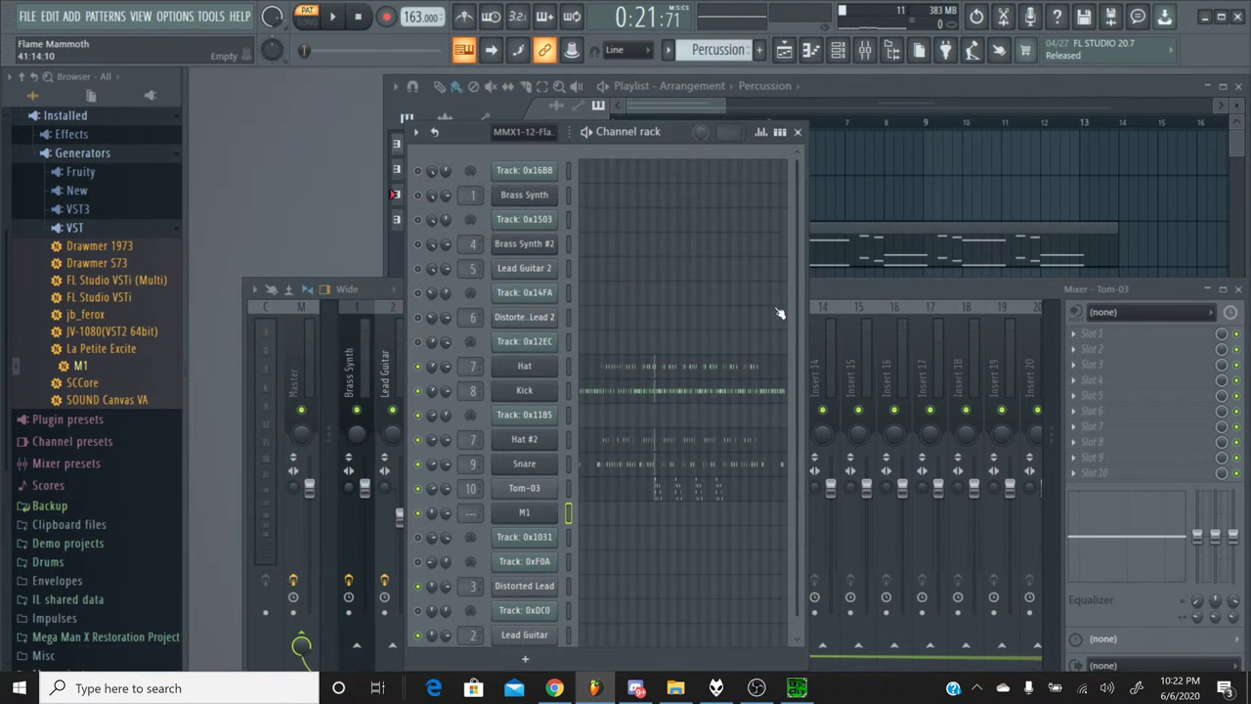
# Rename the M1 channel as Crash and paste the copied E4 notes into its piano roll.
pyautogui.rightClick(536, 516)
pyautogui.click(600, 476)
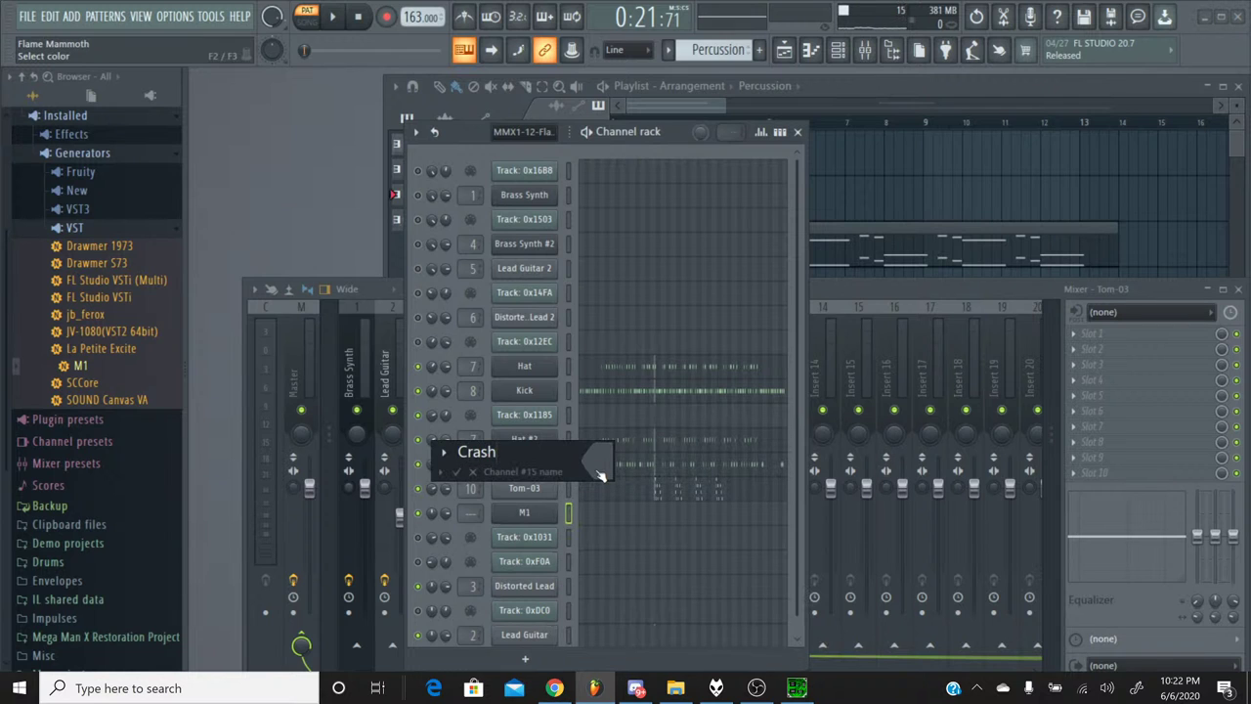
pyautogui.press('Return')
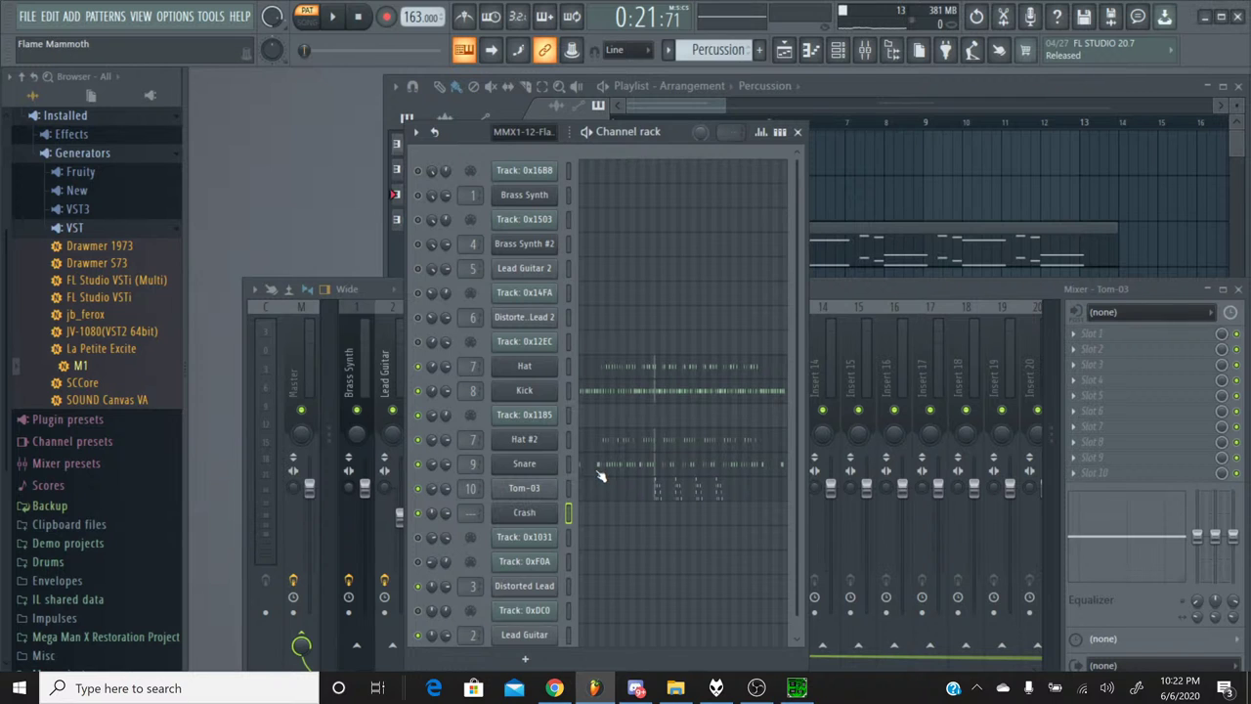
pyautogui.click(600, 520)
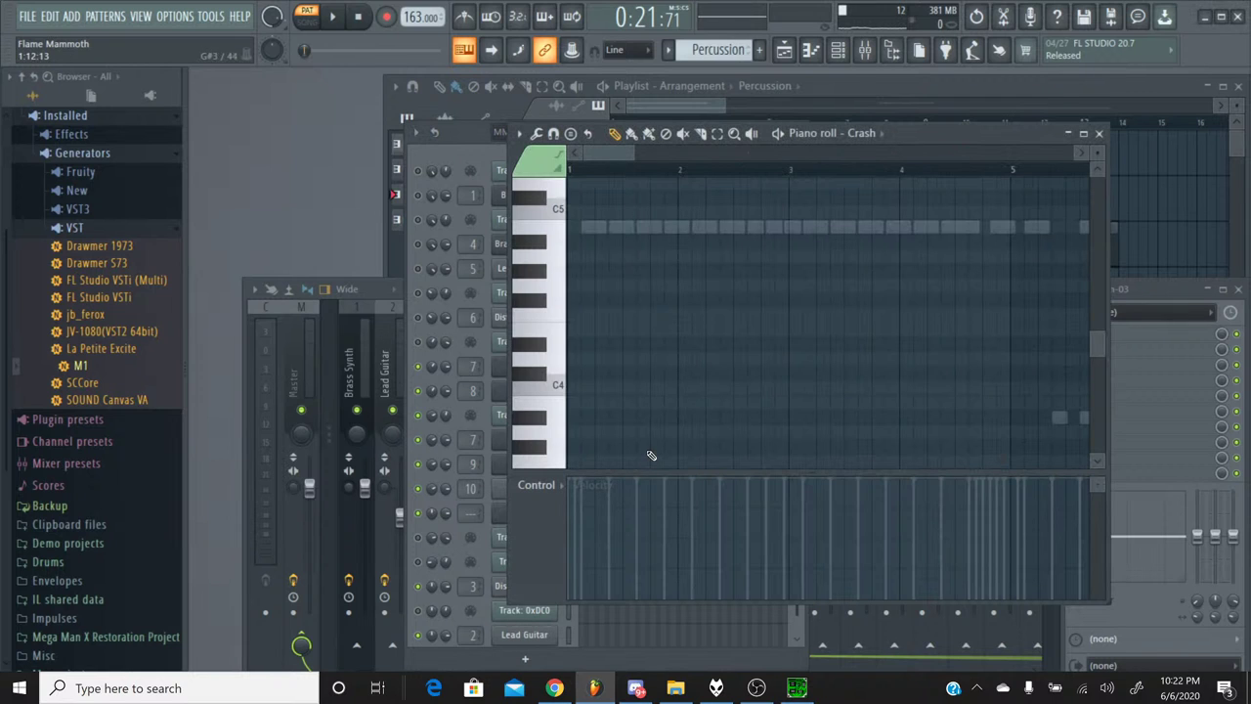
pyautogui.hotkey('ctrl', 'v')
# Audition the Crash sounds on the piano keys from around A4 up to G#6.
pyautogui.click(545, 341)
pyautogui.scroll(5, 545, 341)
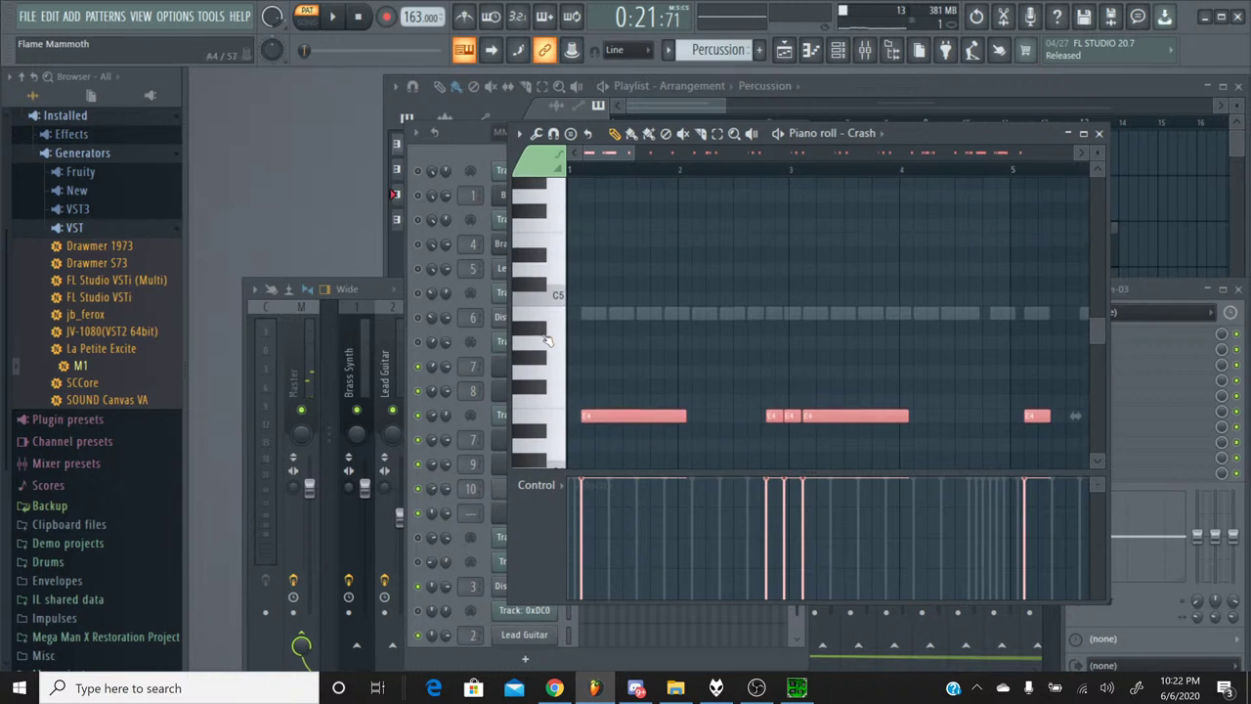
pyautogui.click(547, 340)
pyautogui.moveTo(547, 340); pyautogui.dragTo(533, 317)
pyautogui.scroll(4, 535, 204)
pyautogui.scroll(3, 535, 197)
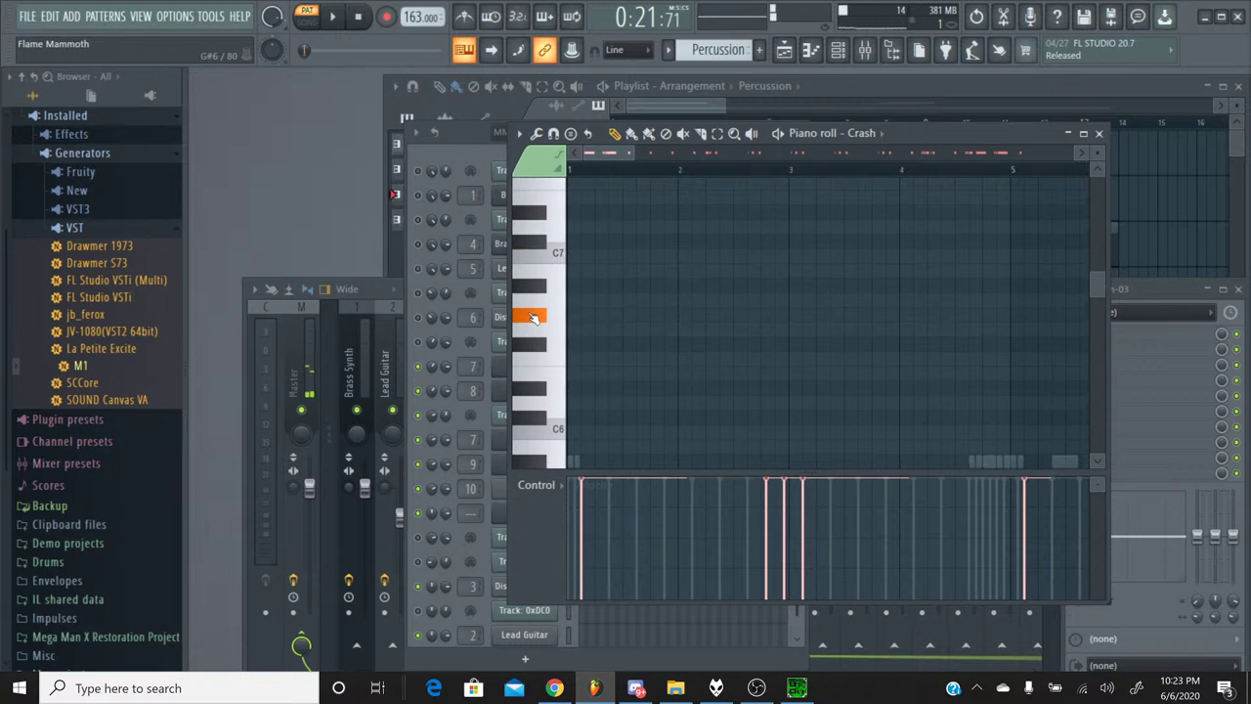
# Transpose all Crash notes up to G#6 and deselect them.
pyautogui.hotkey('ctrl', 'a')
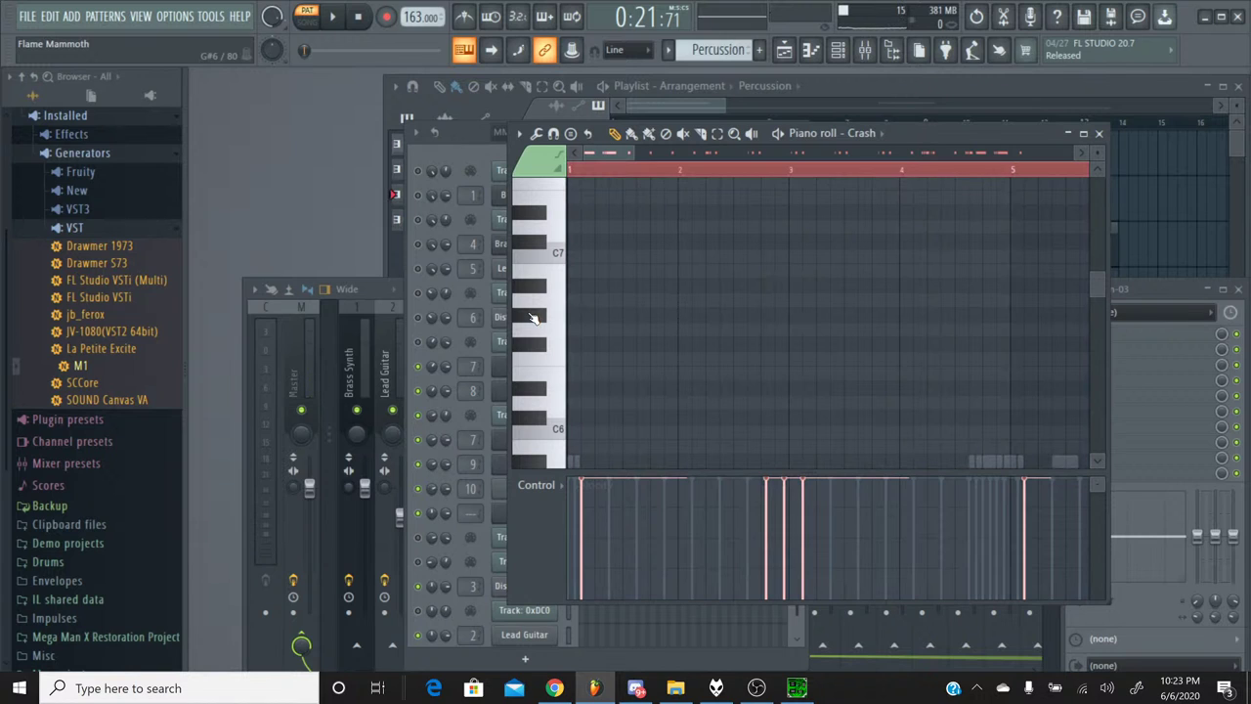
pyautogui.hotkey('ctrl', 'Up')
pyautogui.press('Up')
pyautogui.press('Up')
pyautogui.press('Up')
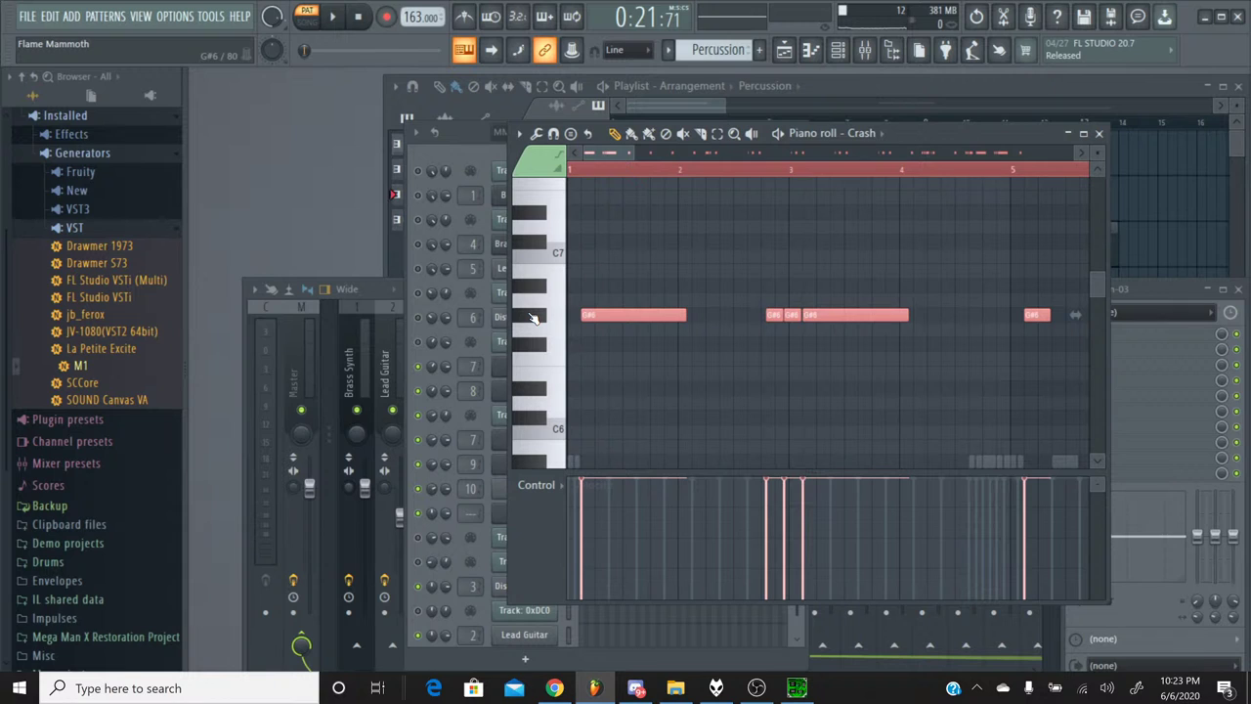
pyautogui.hotkey('ctrl', 'd')
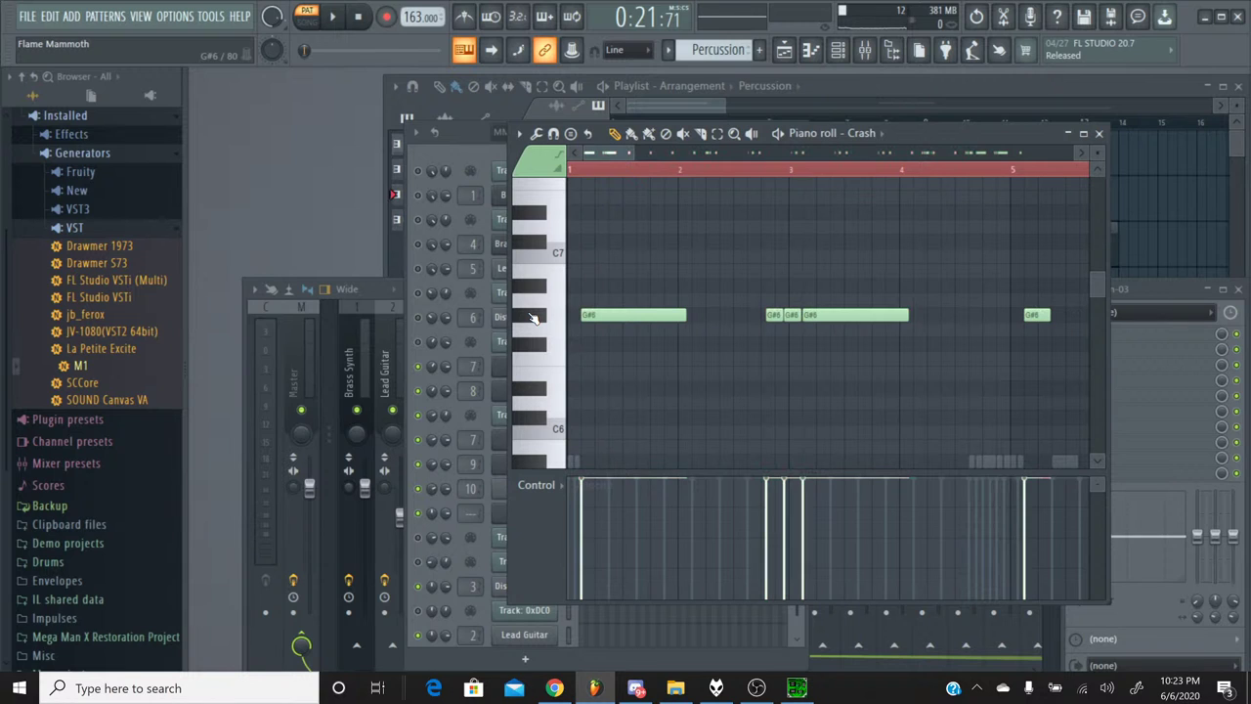
# Play the Percussion pattern, close the Crash piano roll, and route Crash to mixer insert 11 with its fader raised slightly.
pyautogui.click(334, 19)
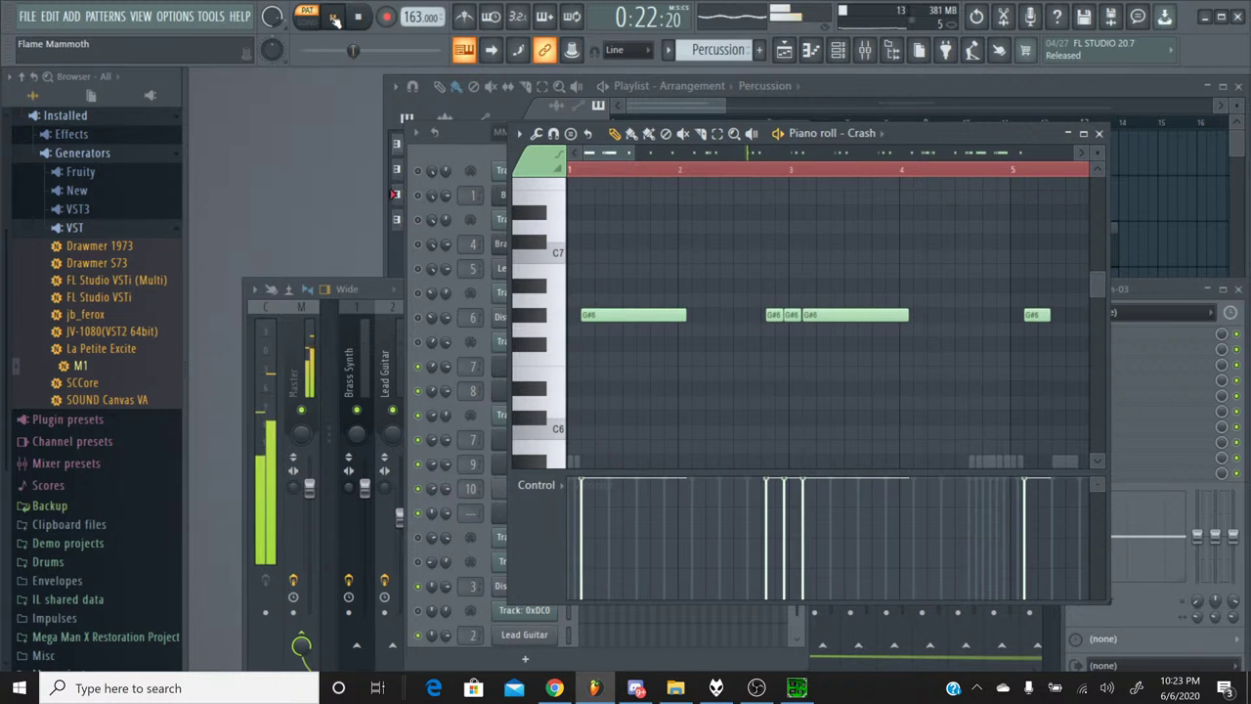
pyautogui.click(1099, 133)
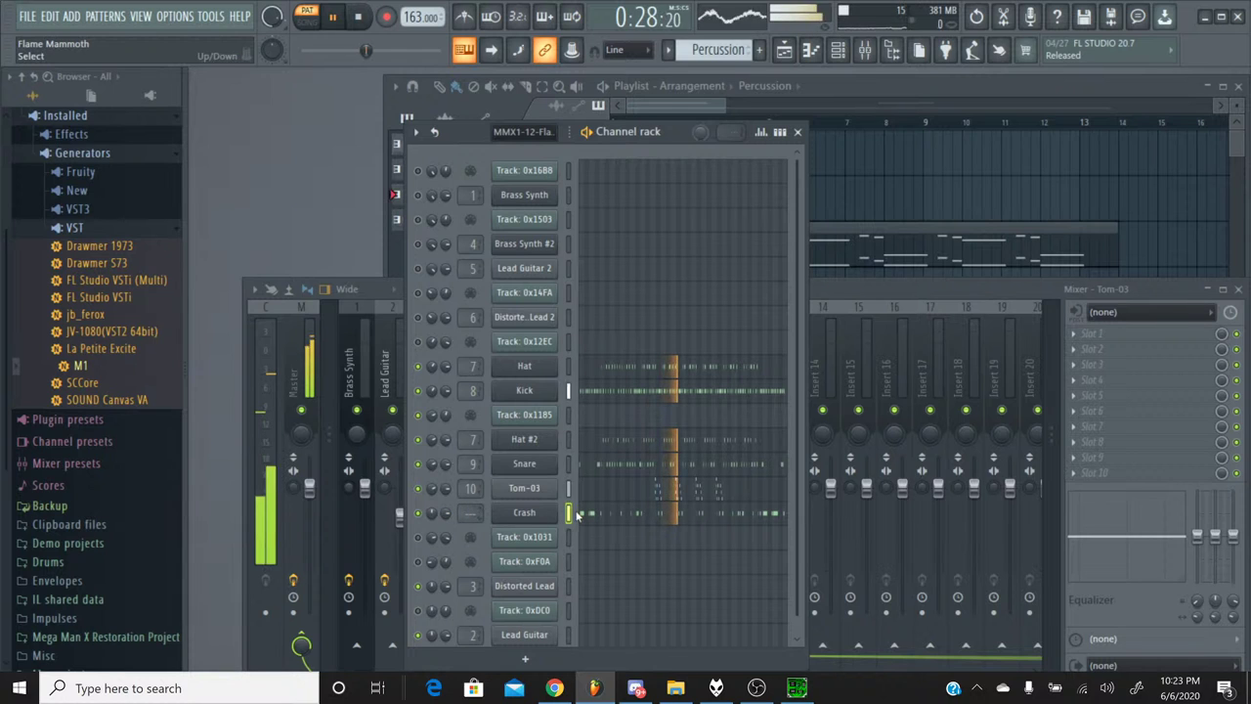
pyautogui.click(828, 292)
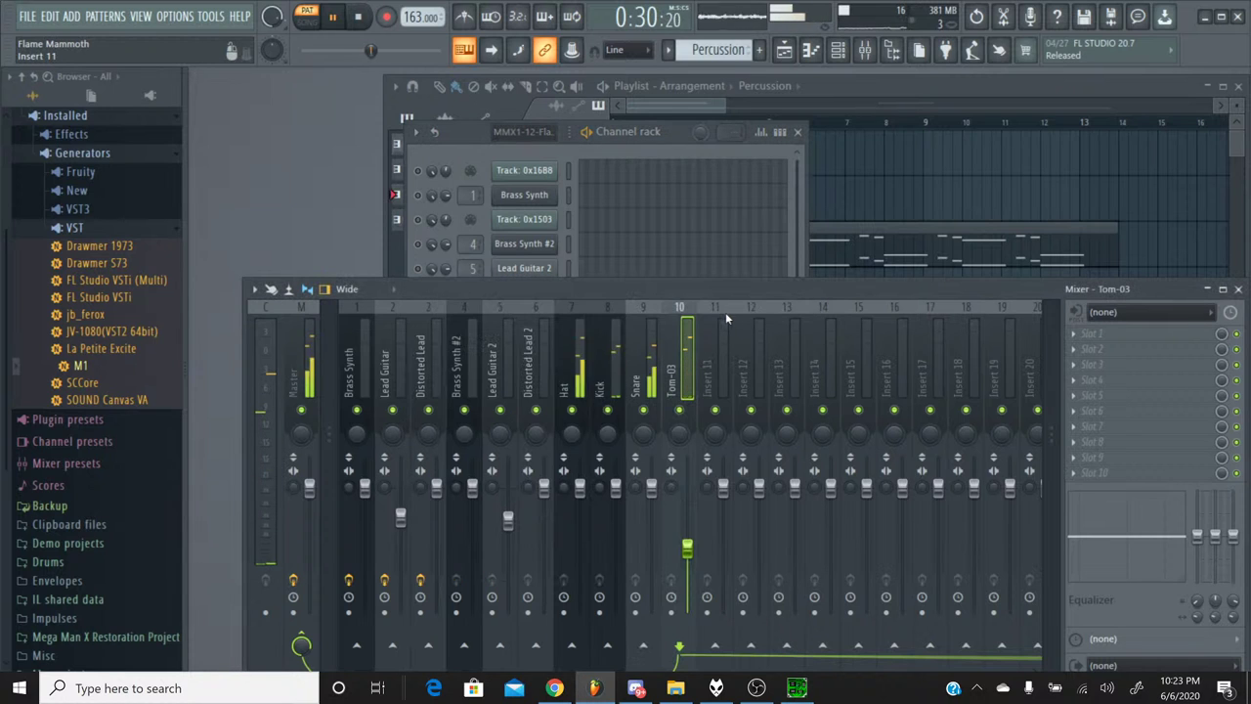
pyautogui.hotkey('ctrl', 'l')
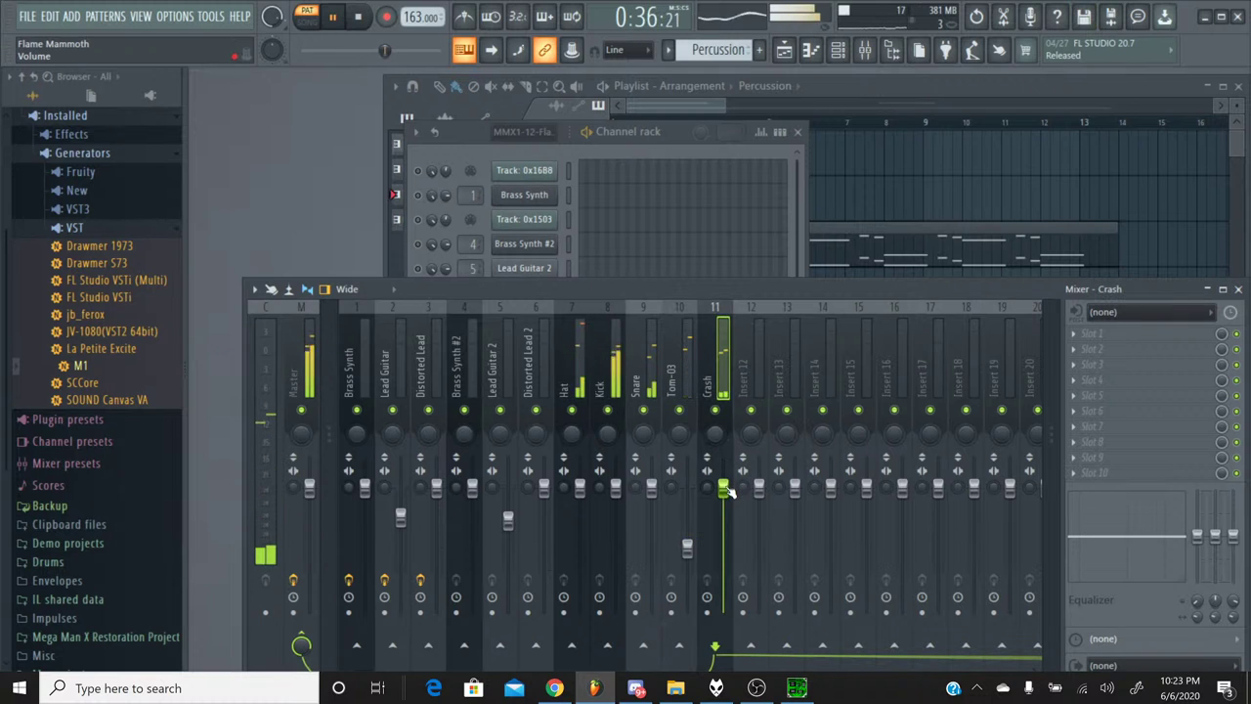
pyautogui.scroll(3, 726, 481)
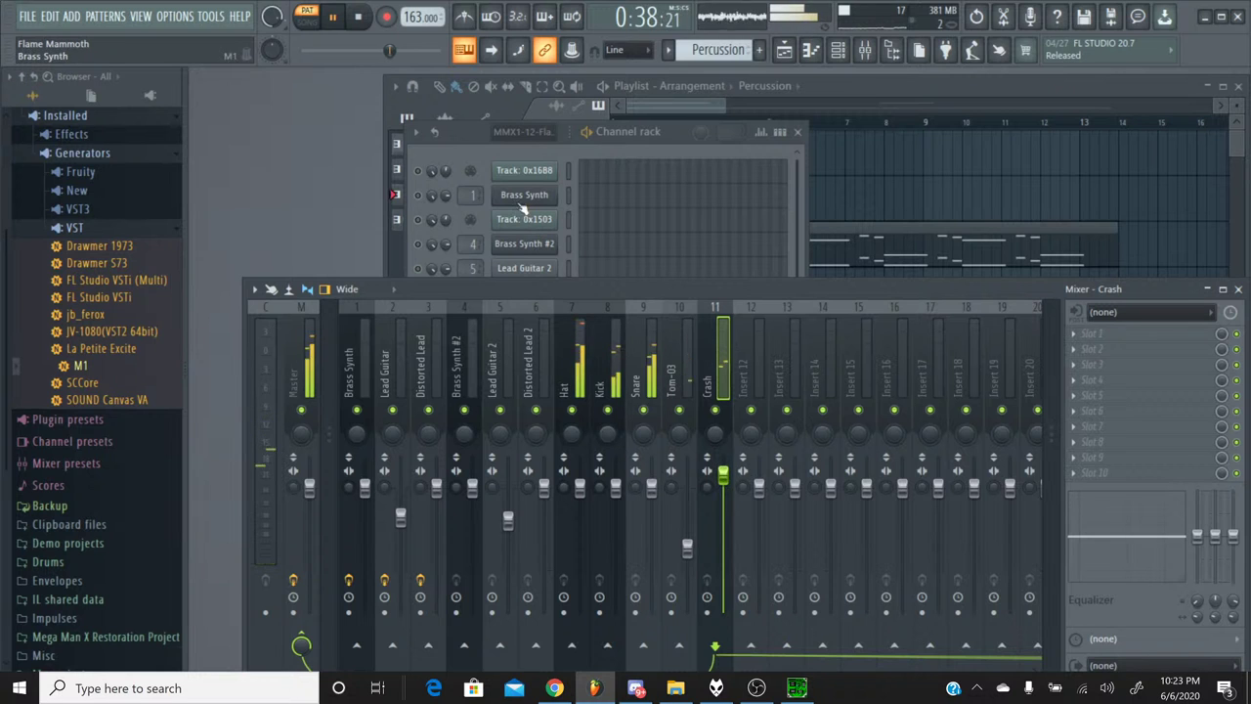
# Paste the copied 71% value onto the Crash channel's panning in the channel rack.
pyautogui.click(462, 154)
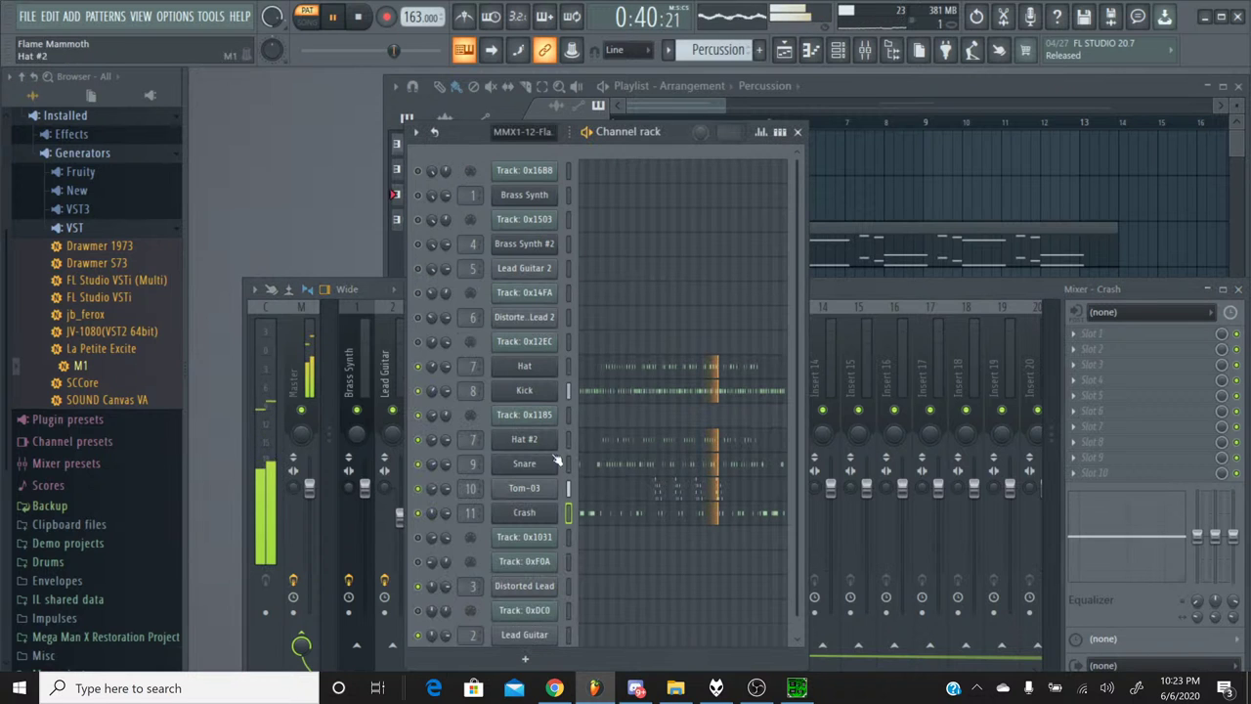
pyautogui.rightClick(433, 489)
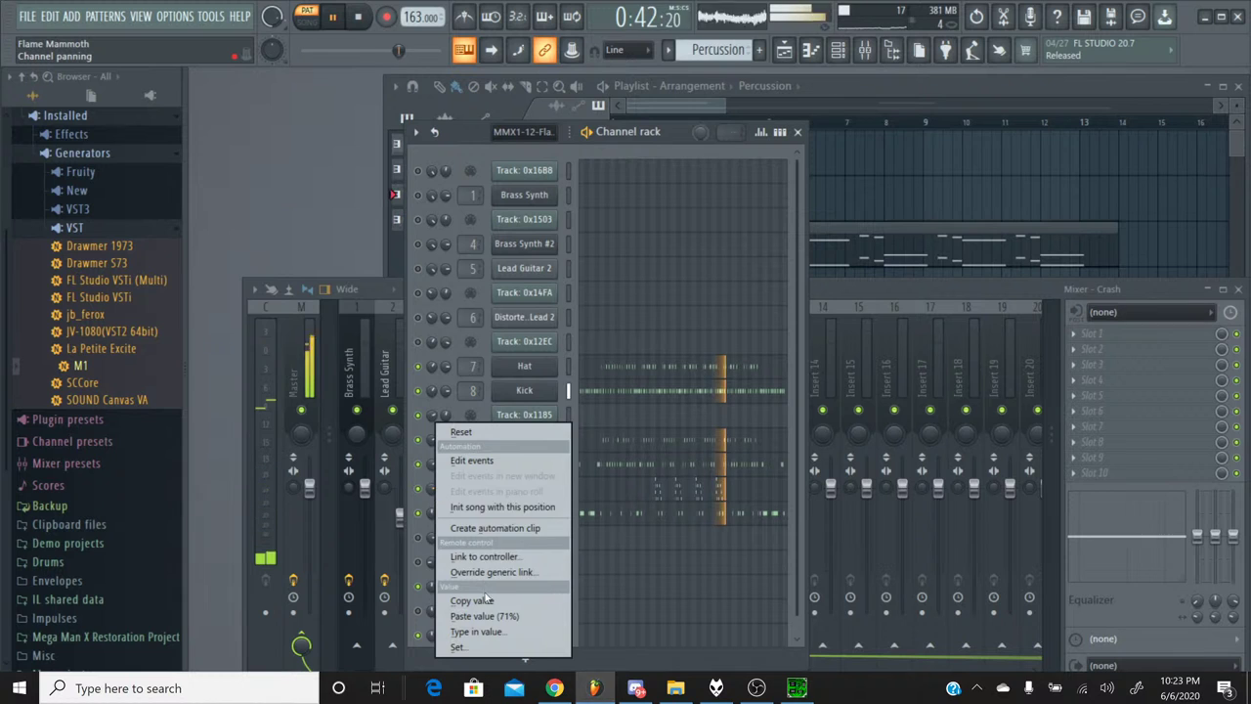
pyautogui.press('Escape')
pyautogui.rightClick(432, 515)
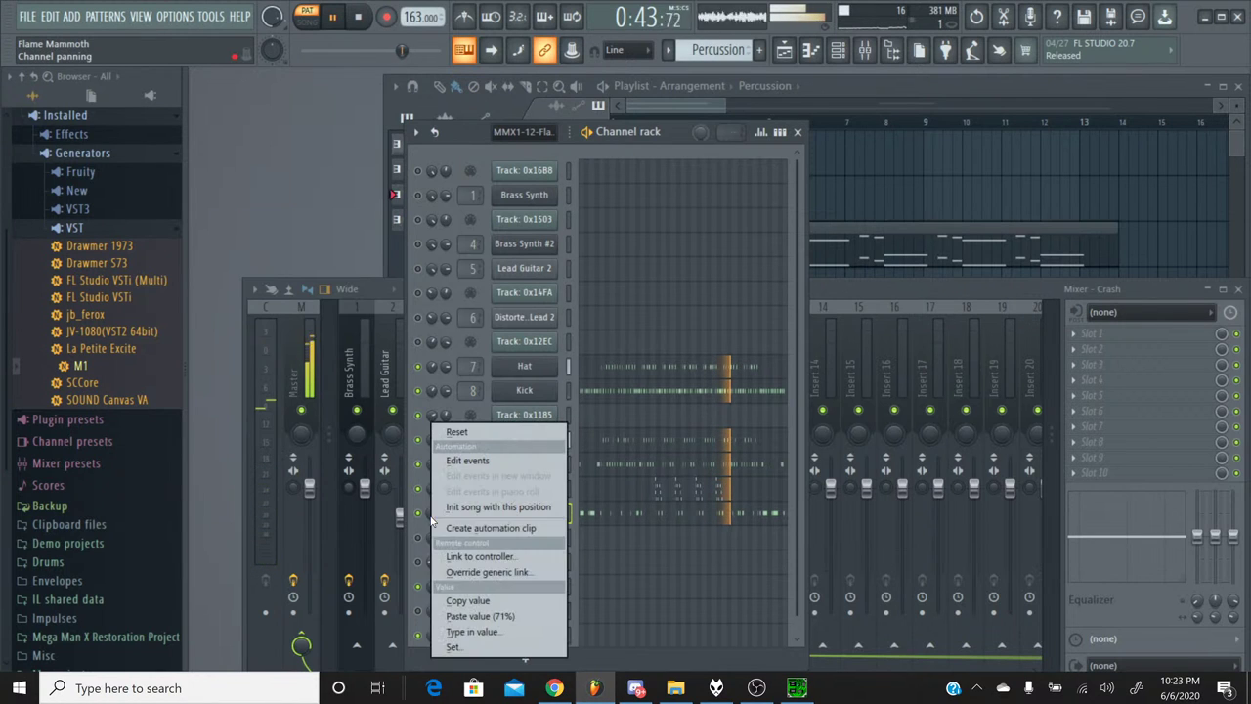
pyautogui.click(464, 615)
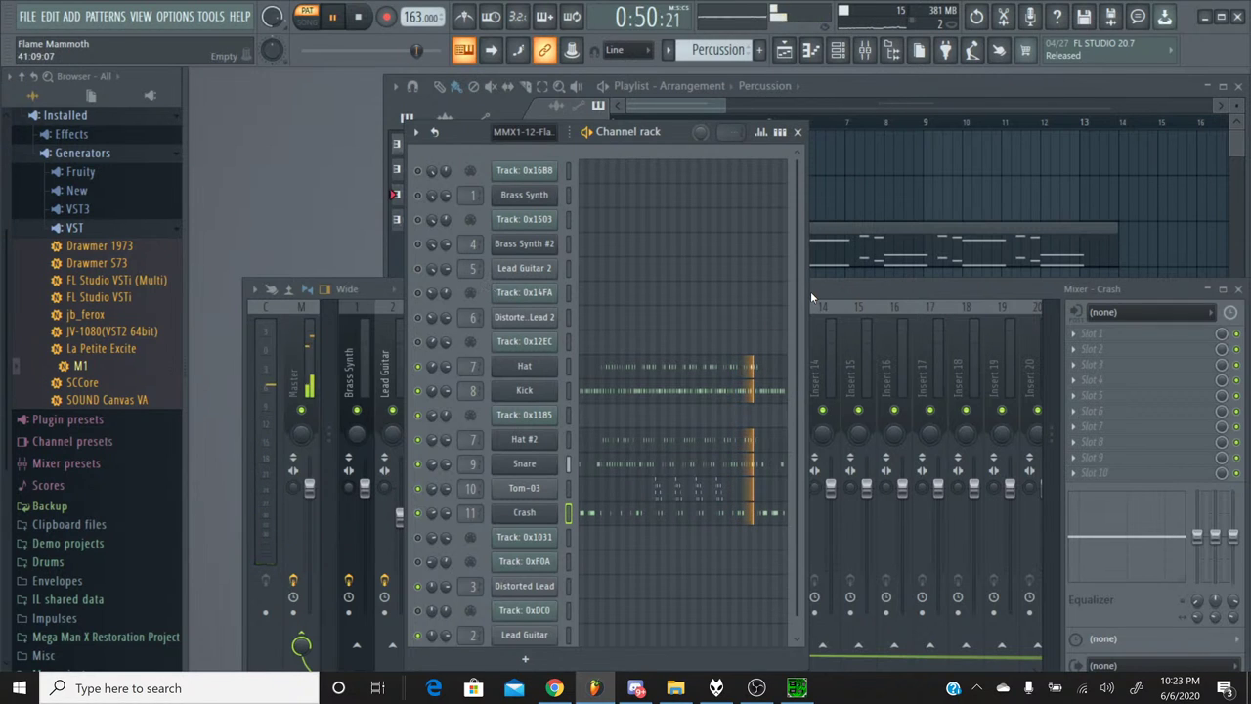
# Add Fruity Parametric EQ 2 to slot 4 of the Crash mixer insert and slightly boost its band 7 high shelf.
pyautogui.click(523, 518)
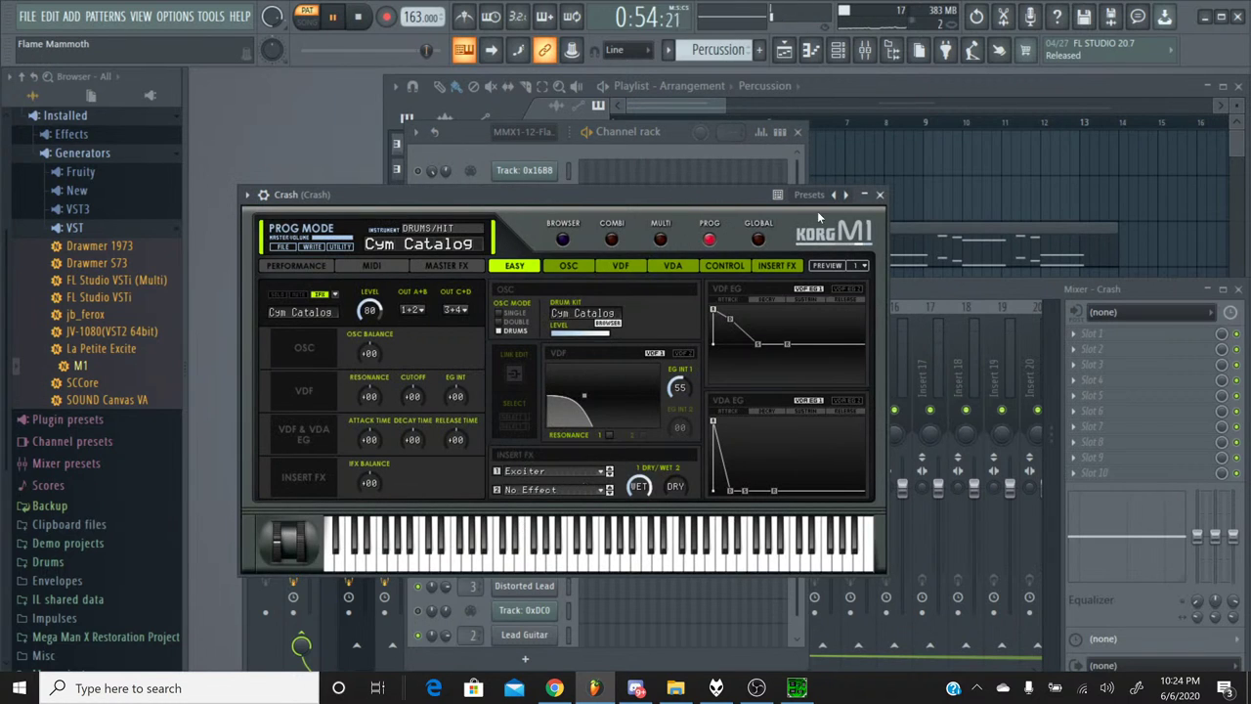
pyautogui.click(866, 197)
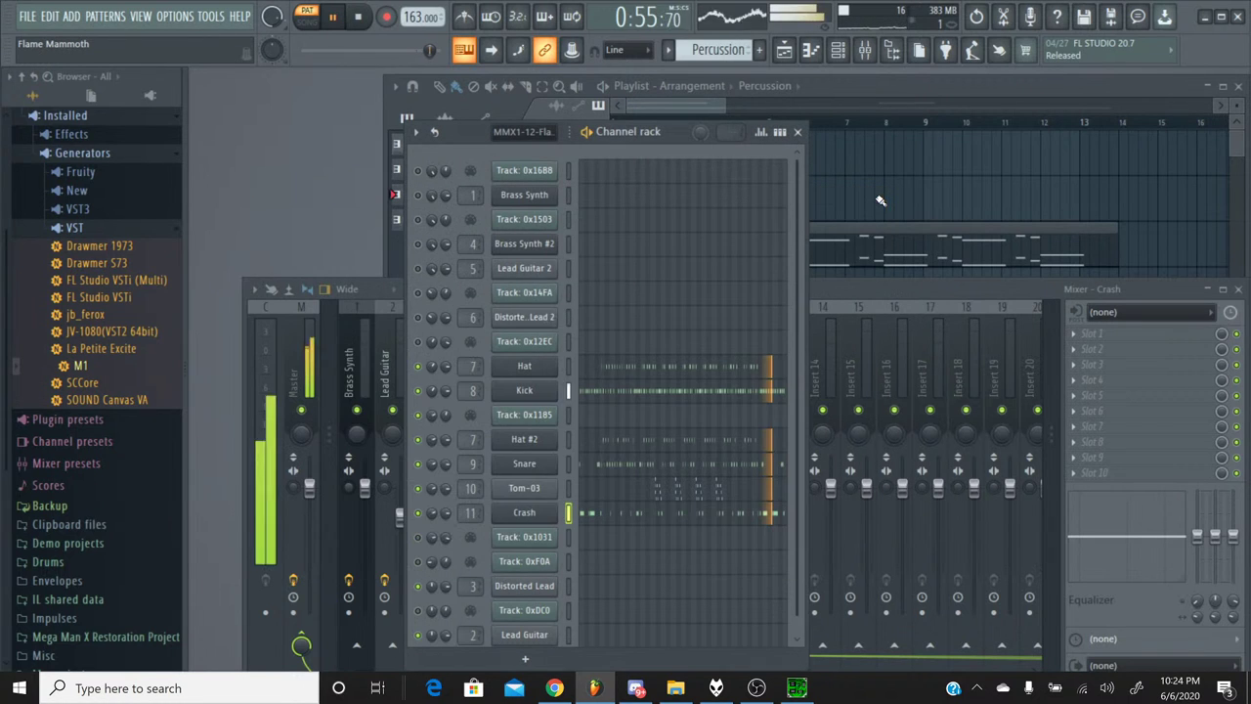
pyautogui.click(823, 296)
pyautogui.click(1085, 380)
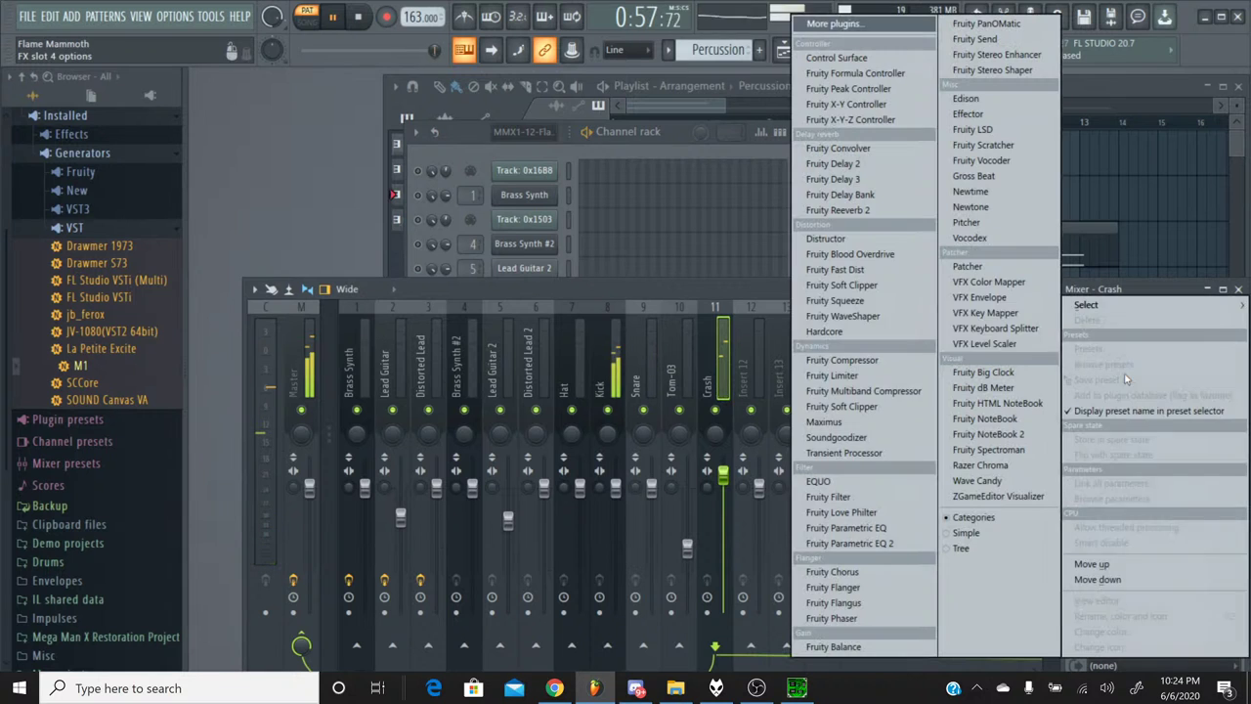
pyautogui.click(859, 544)
pyautogui.moveTo(545, 348); pyautogui.dragTo(533, 333)
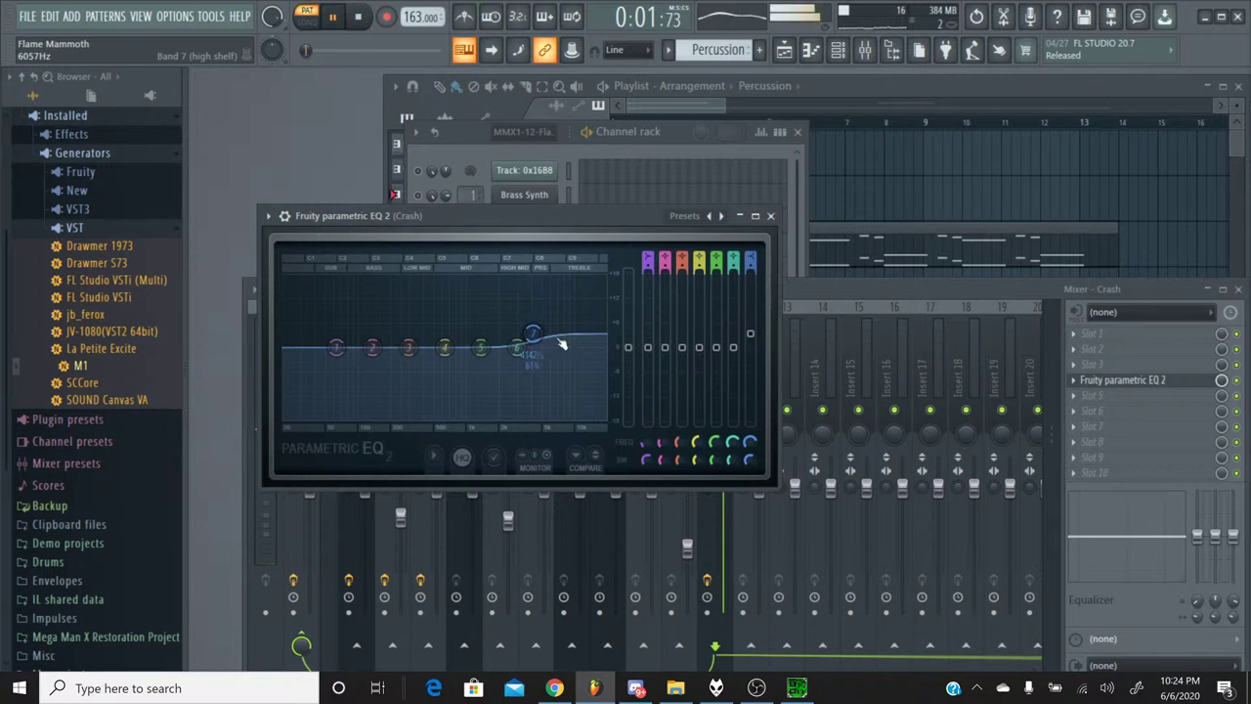
pyautogui.click(770, 215)
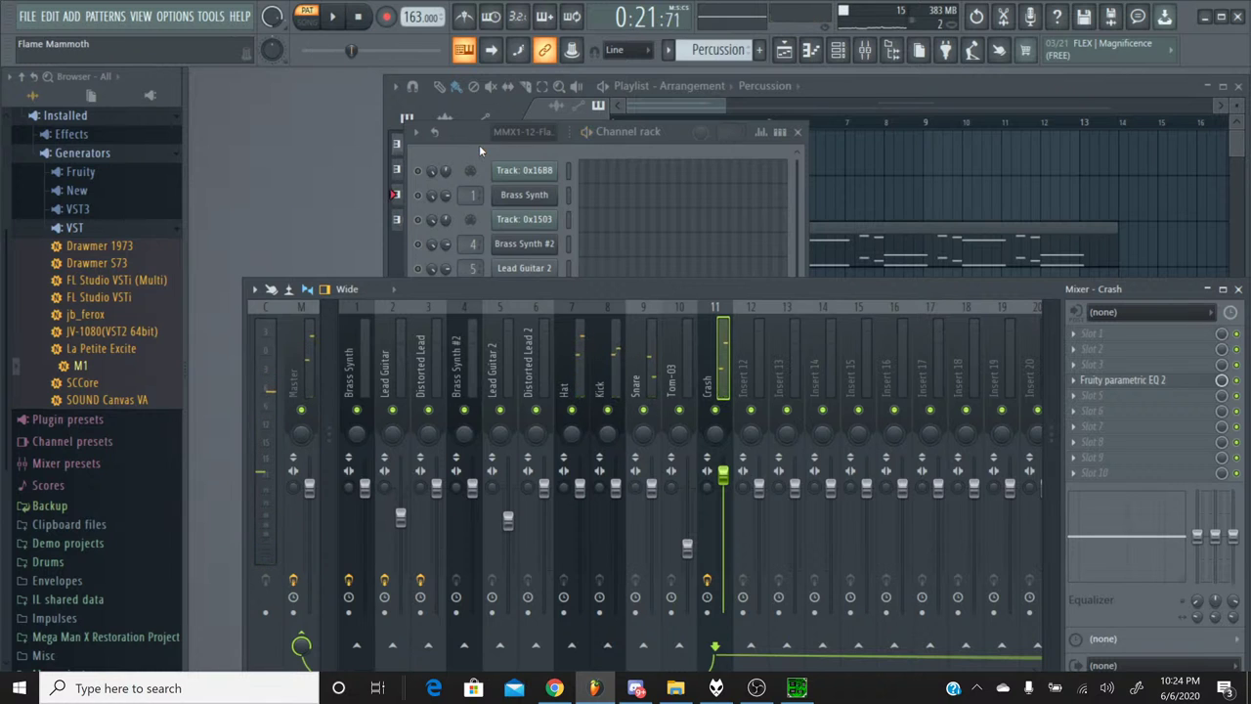
# Save the project and switch to the MMX1-12-Flame Mammoth pattern.
pyautogui.click(478, 145)
pyautogui.click(28, 15)
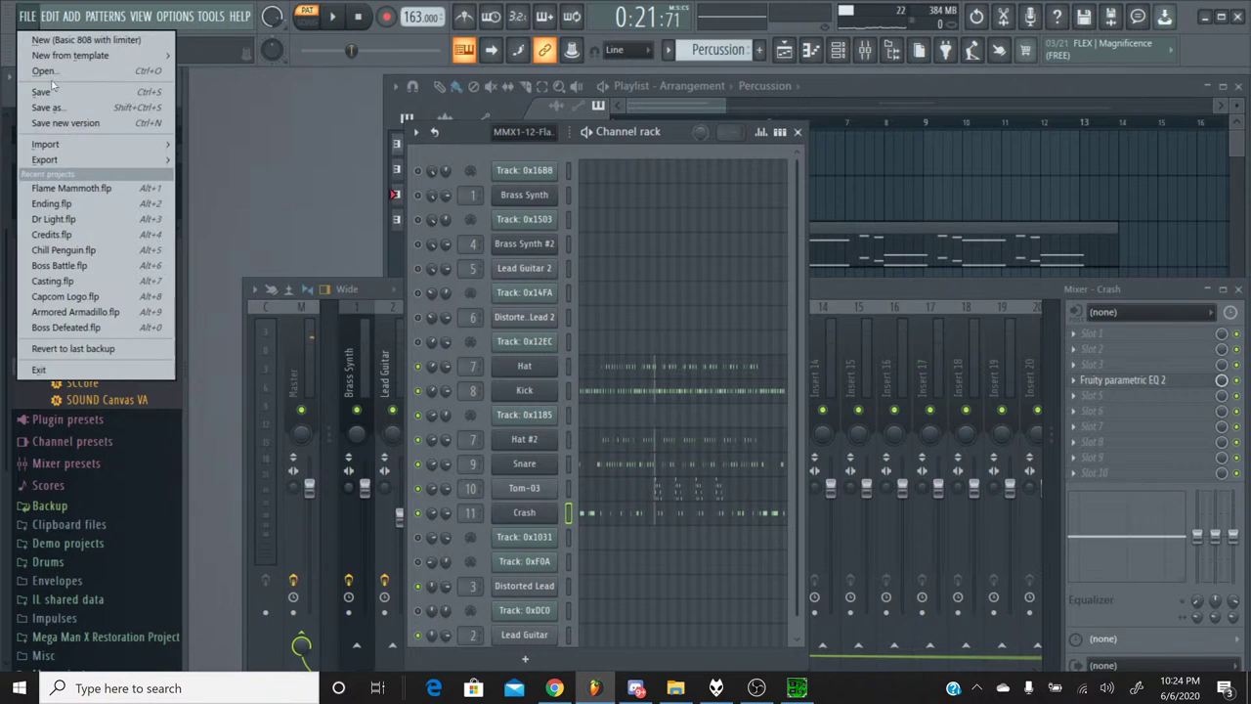
pyautogui.click(49, 92)
pyautogui.click(672, 60)
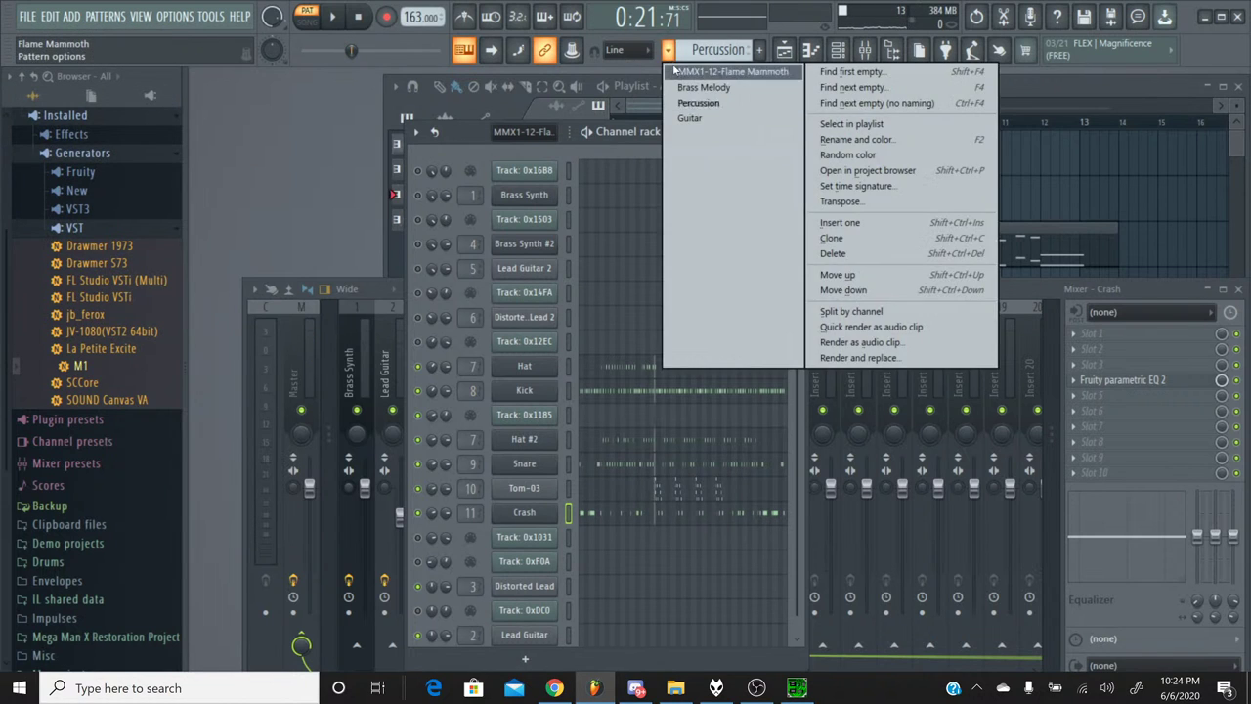
pyautogui.click(684, 70)
pyautogui.scroll(-1, 655, 448)
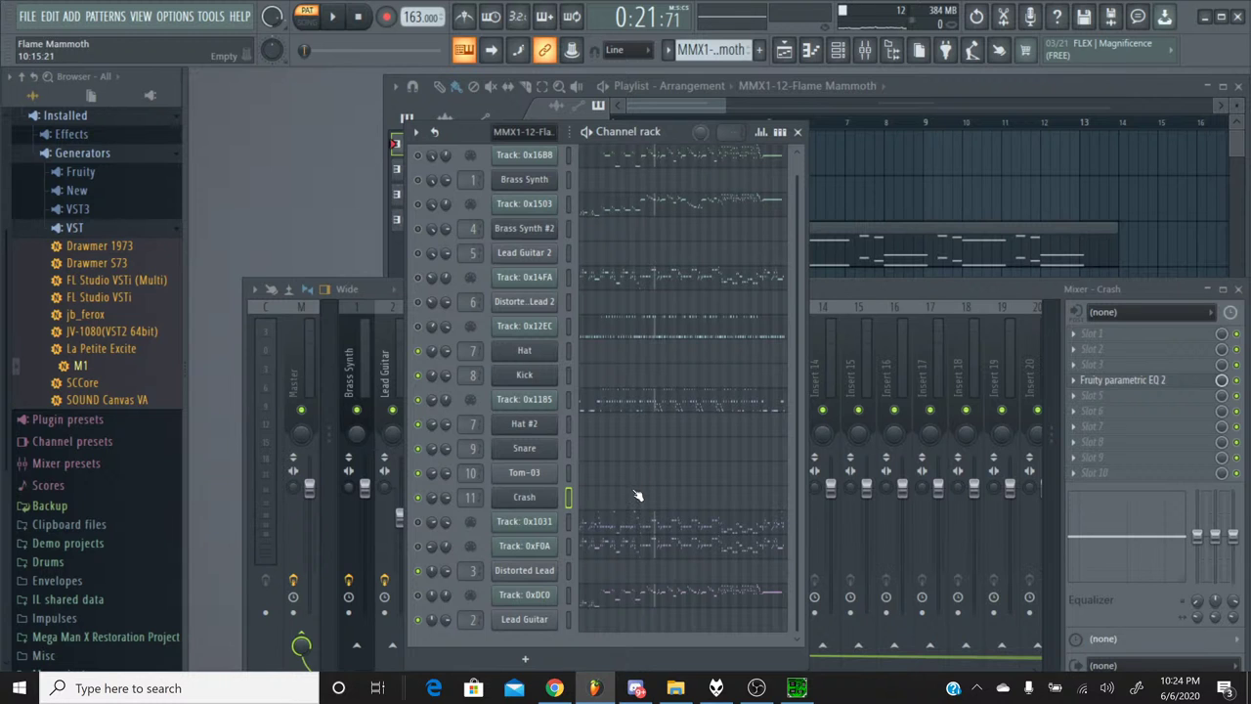
# Switch to SPCTool to hear the original Flame Mammoth track, stop its playback and minimise the player.
pyautogui.hotkey('alt', 'Tab')
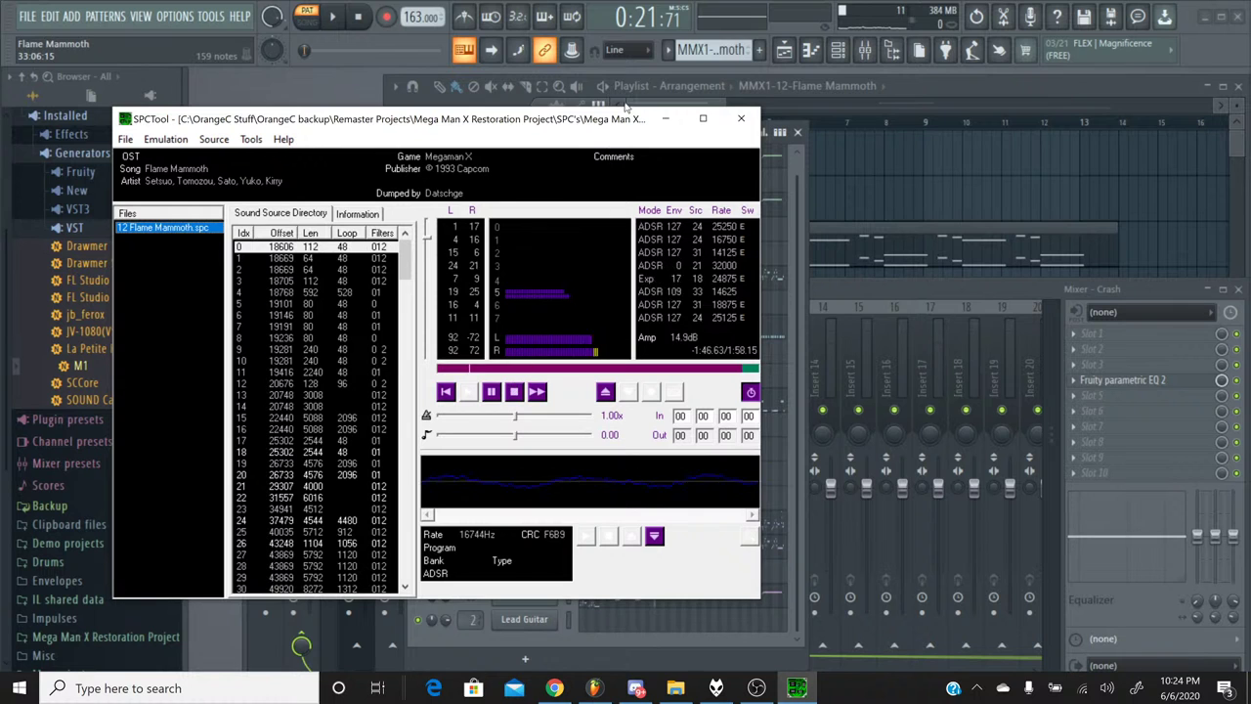
pyautogui.click(515, 391)
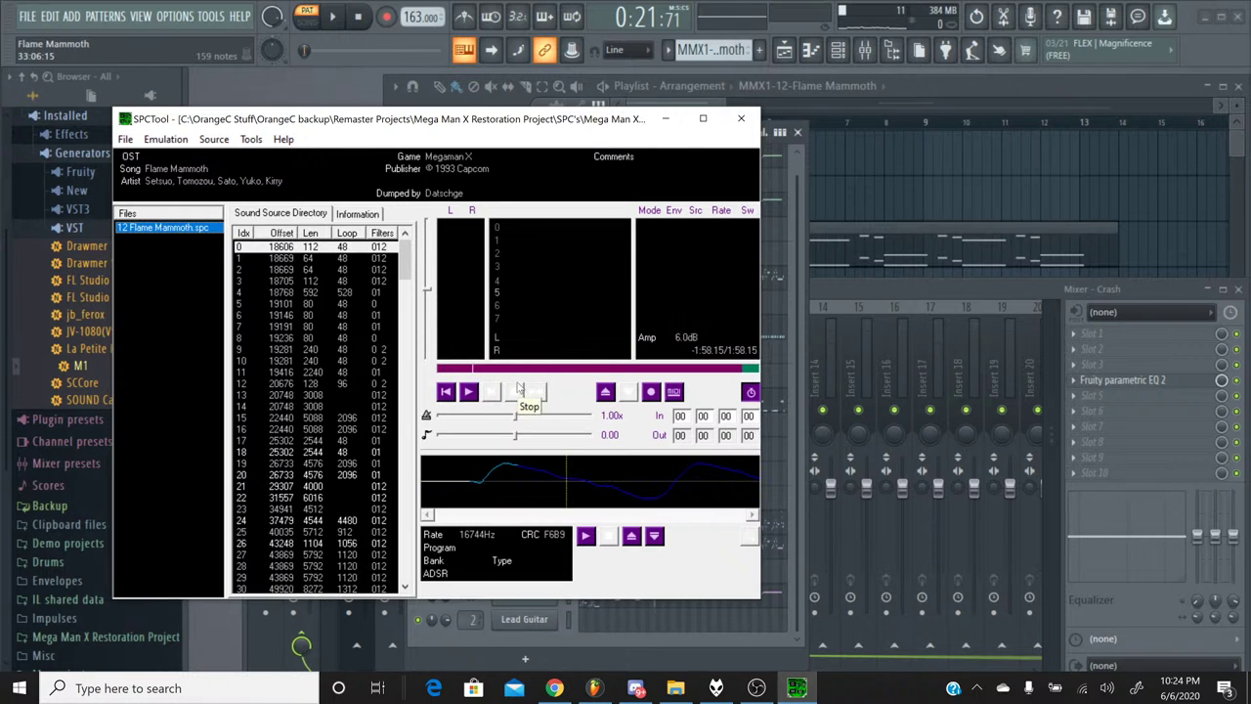
pyautogui.click(665, 118)
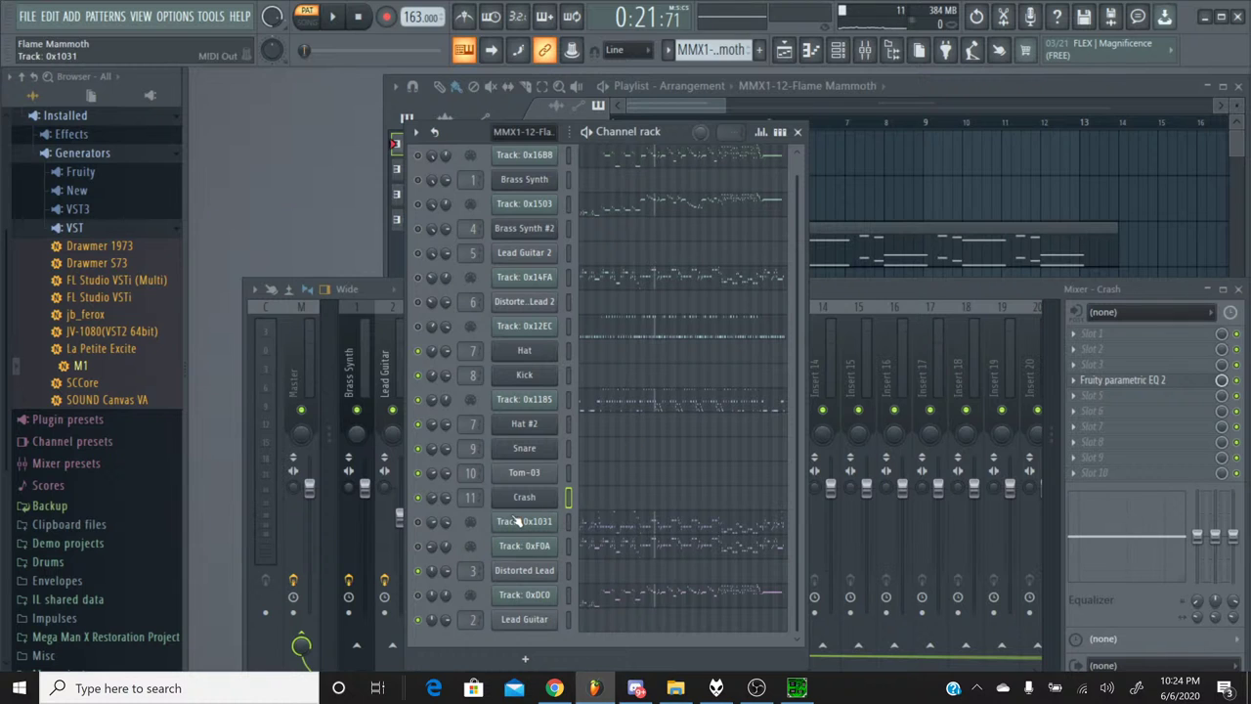
# Select all notes in the piano roll of Track: 0x1031 and close the piano roll.
pyautogui.click(632, 527)
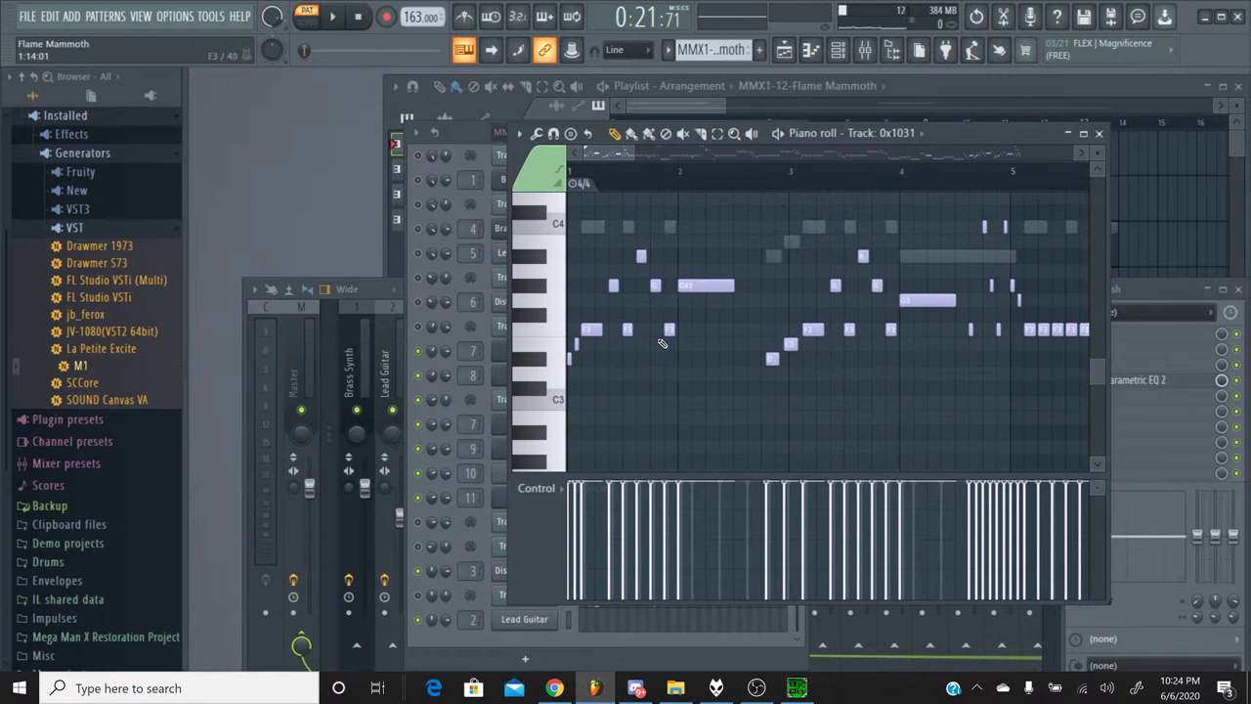
pyautogui.hotkey('ctrl', 'a')
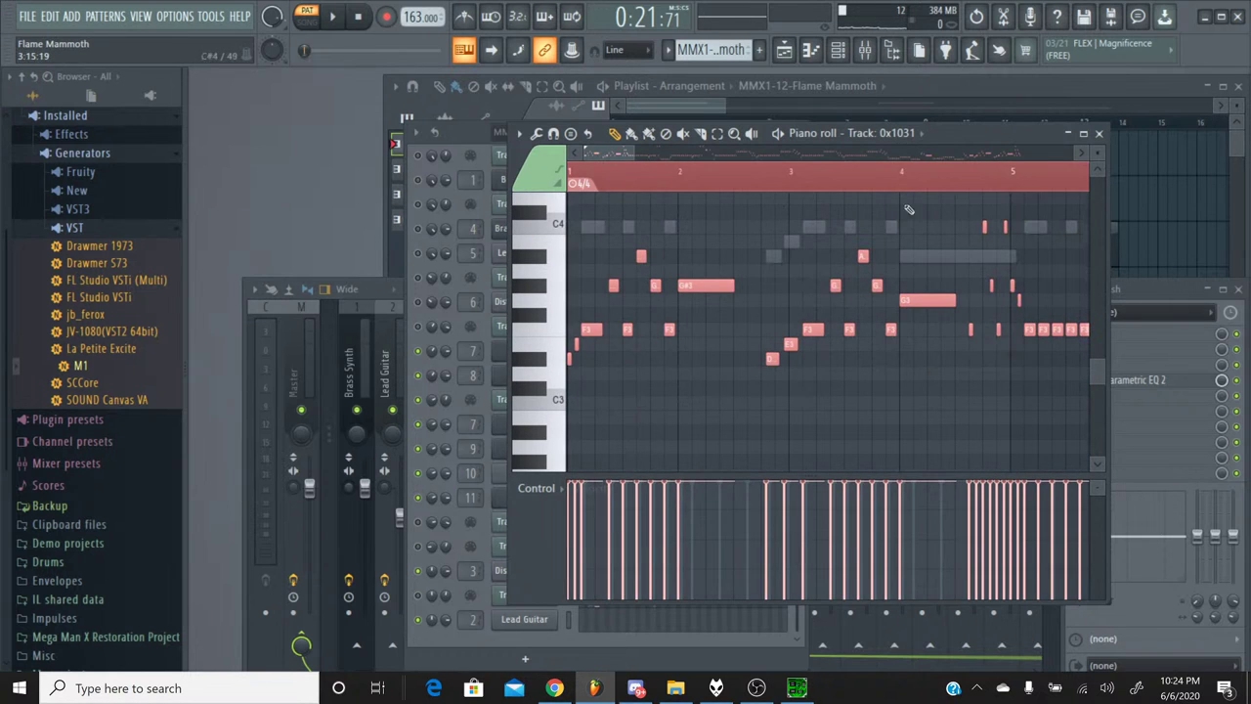
pyautogui.click(1098, 133)
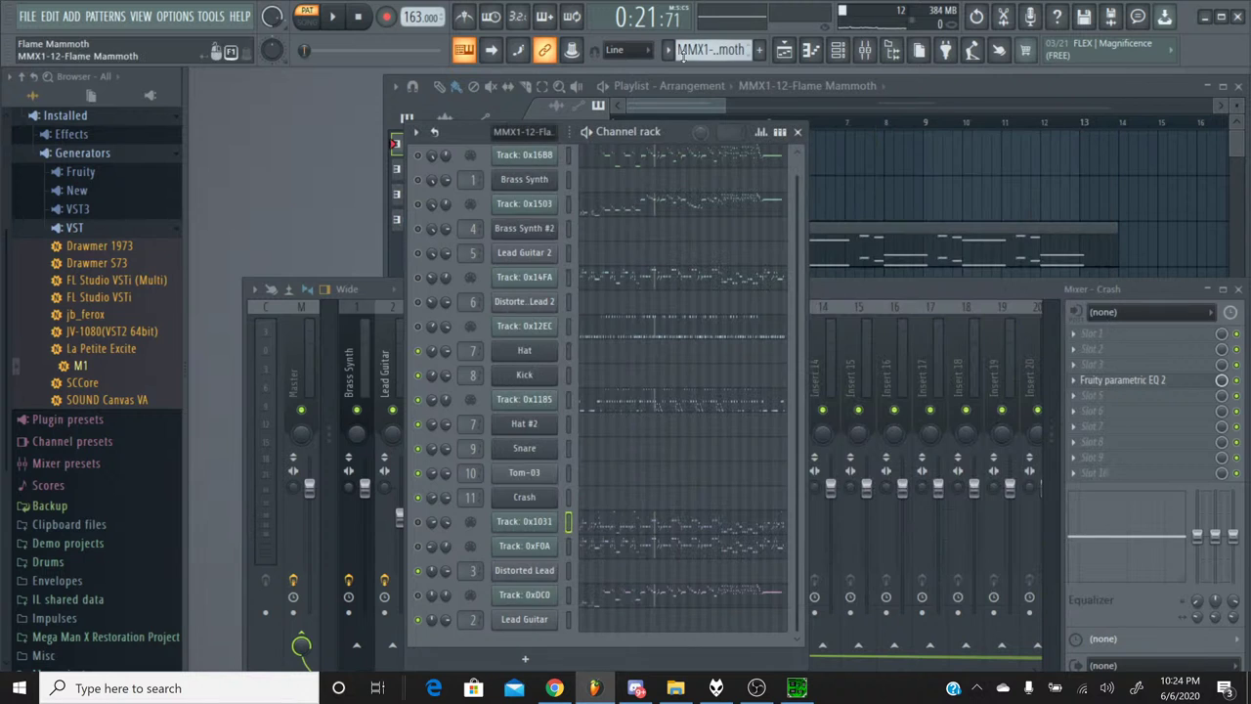
# Create a new pattern named Bass.
pyautogui.click(758, 50)
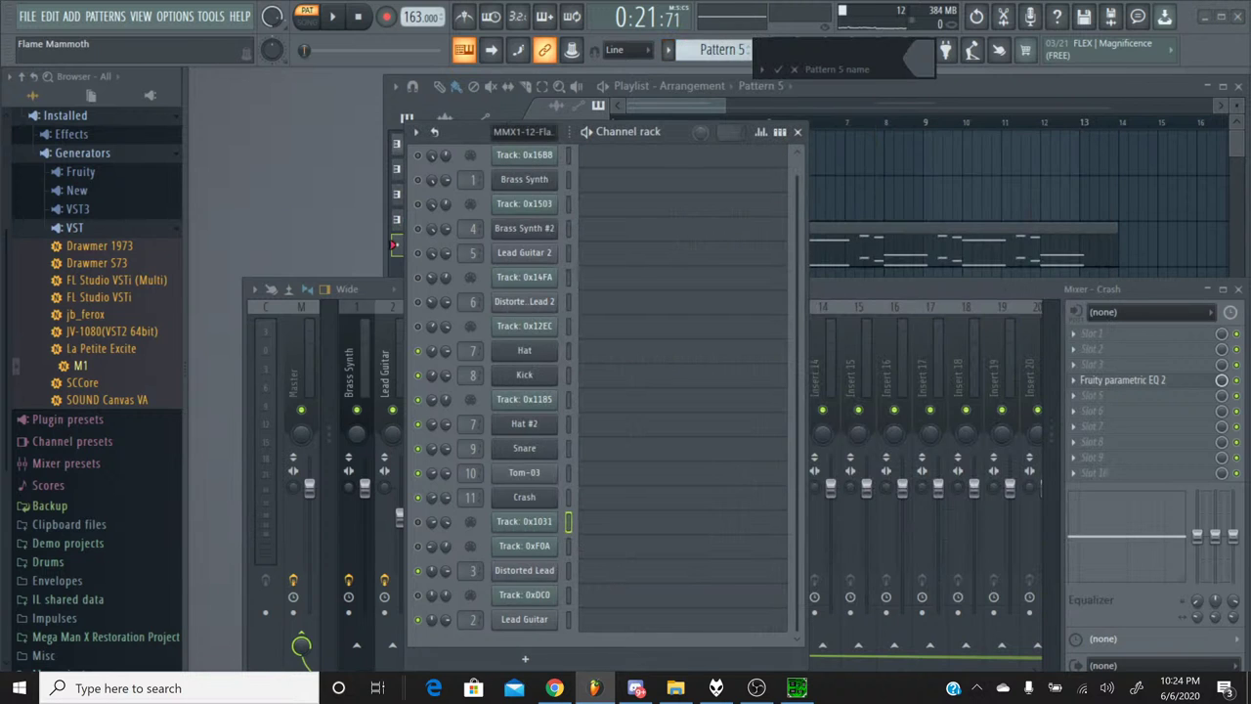
pyautogui.write('Bass')
pyautogui.press('Return')
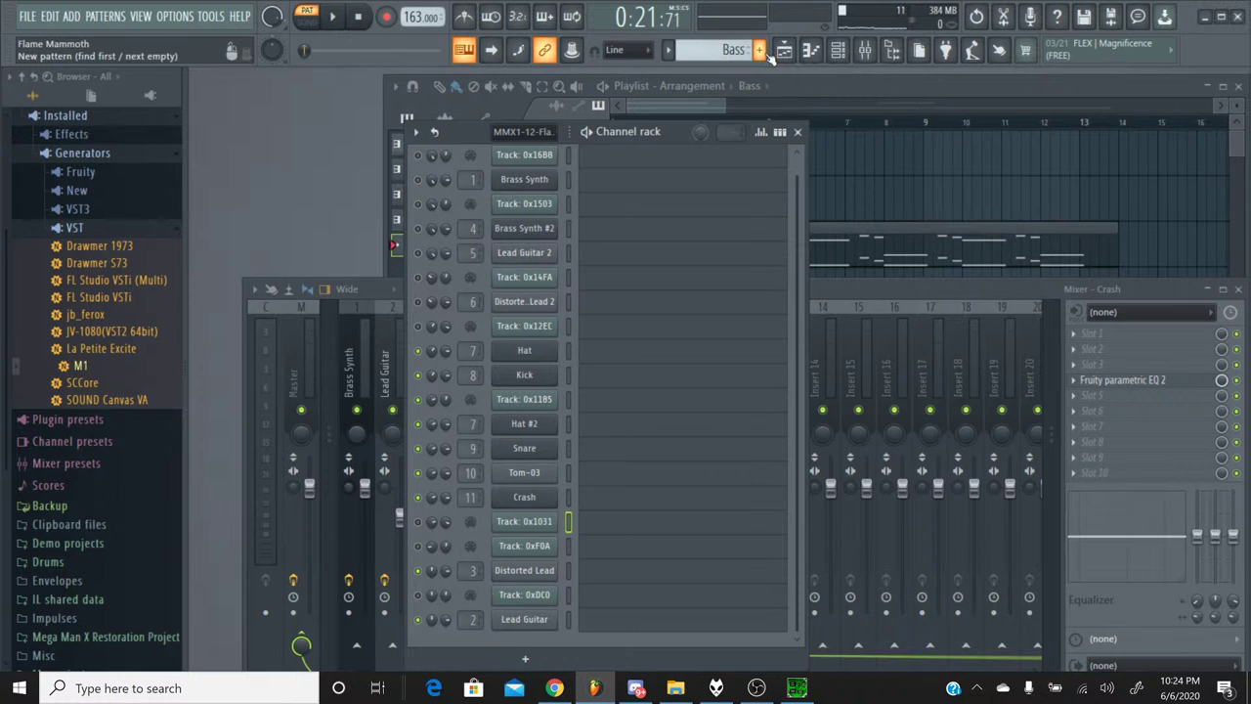
# Add an M1 channel below Track: 0x1031, load its Slap Bass program, check its insert effects and close the plugin.
pyautogui.moveTo(80, 366); pyautogui.dragTo(524, 528)
pyautogui.click(731, 261)
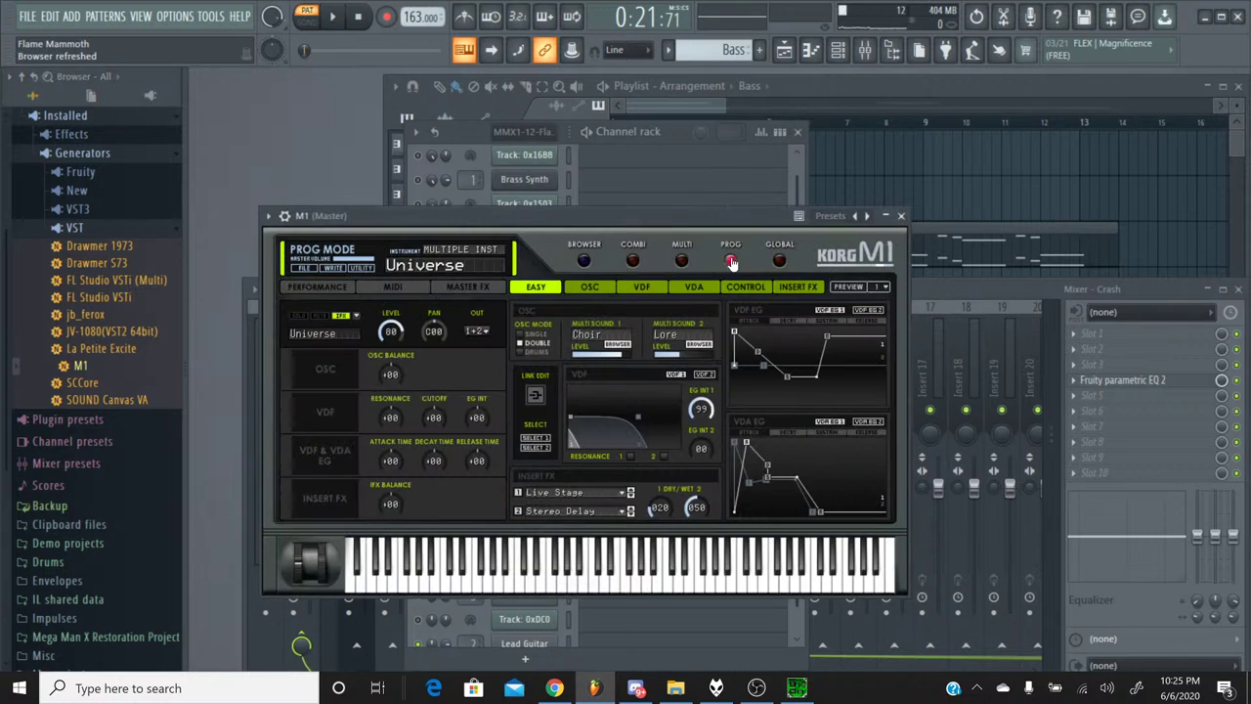
pyautogui.click(584, 261)
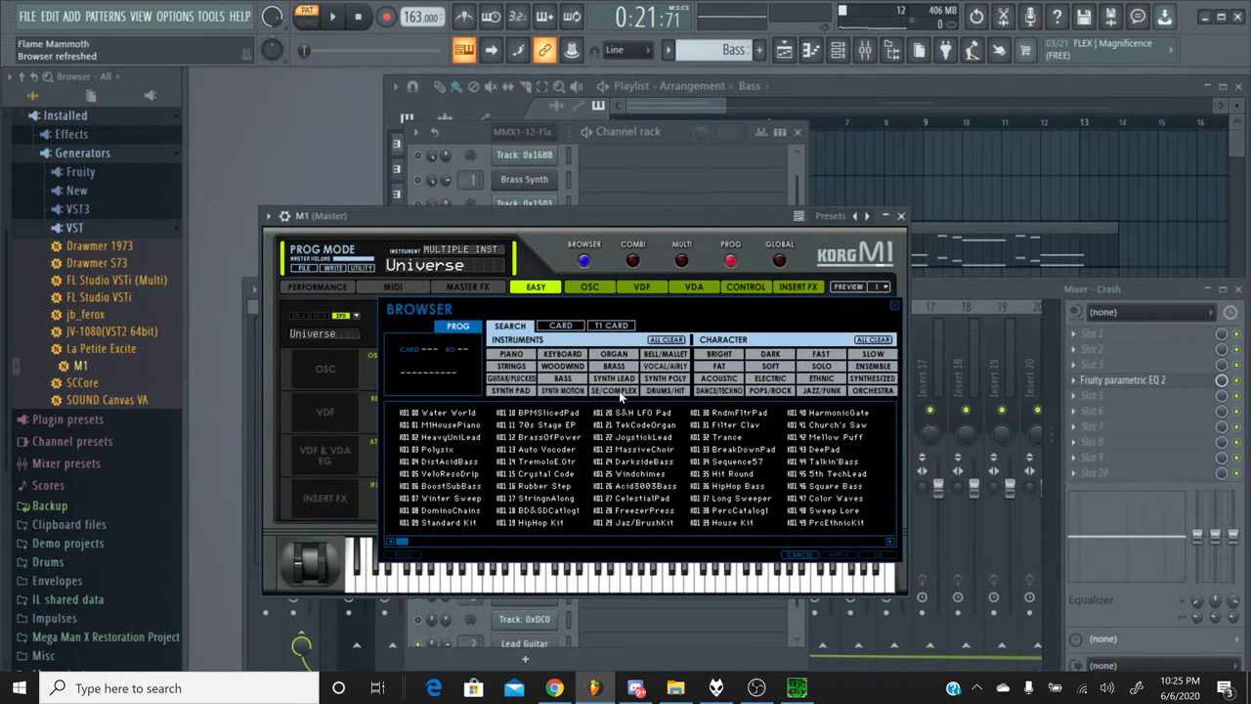
pyautogui.click(562, 378)
pyautogui.click(547, 512)
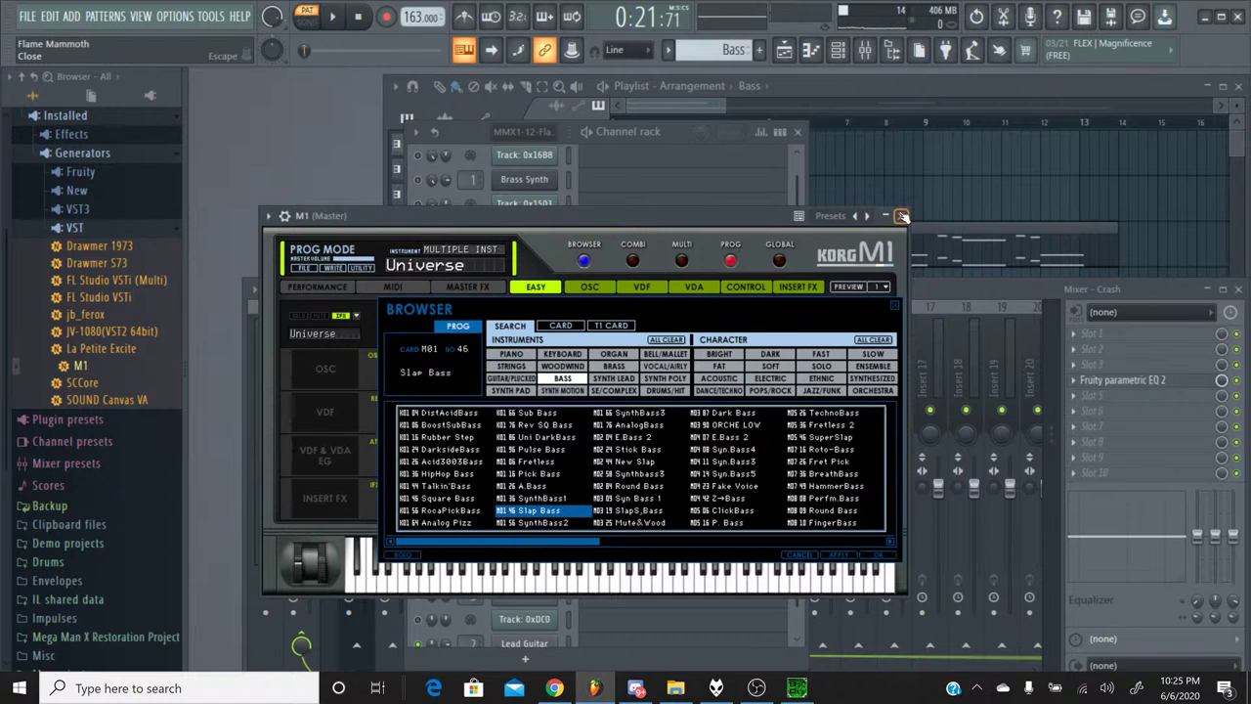
pyautogui.doubleClick(558, 511)
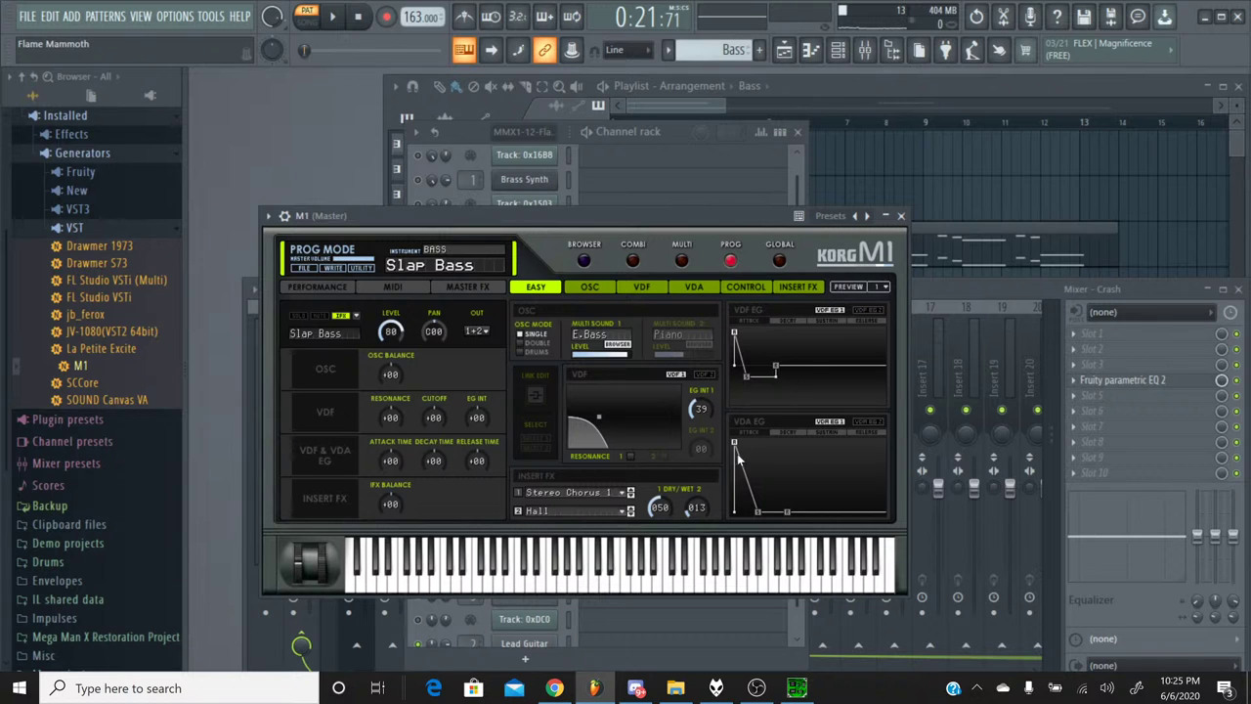
pyautogui.click(796, 287)
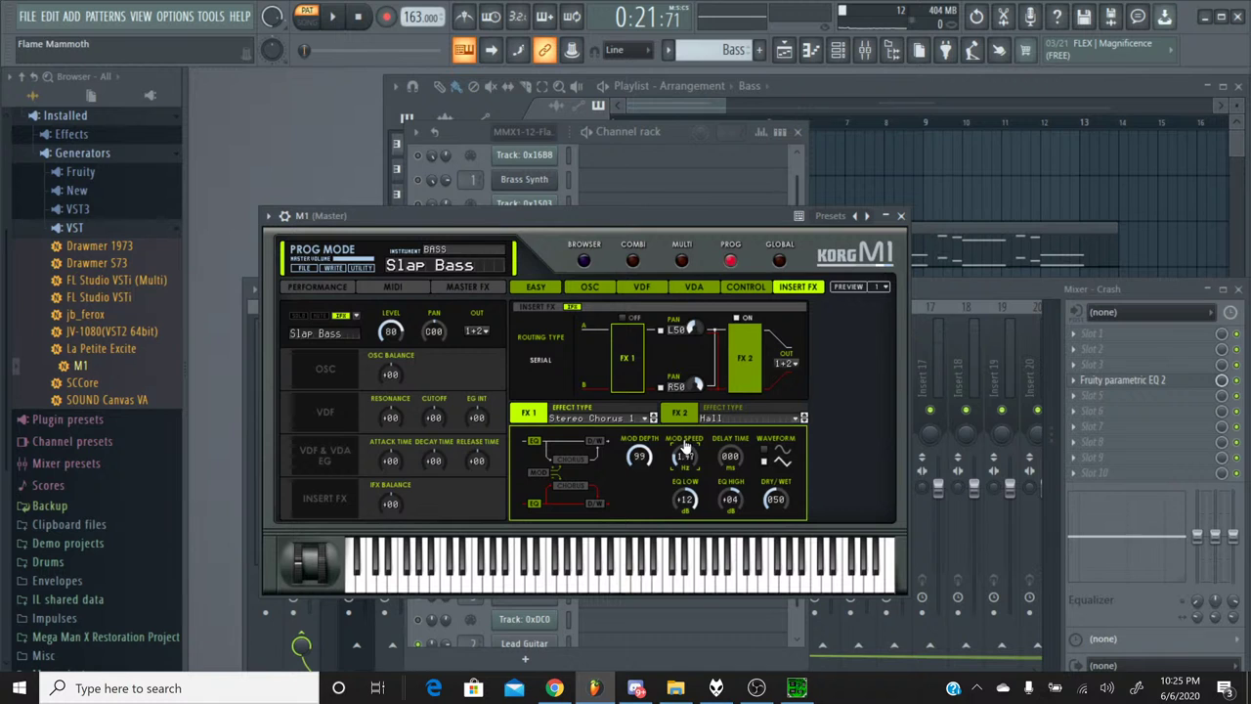
pyautogui.click(900, 216)
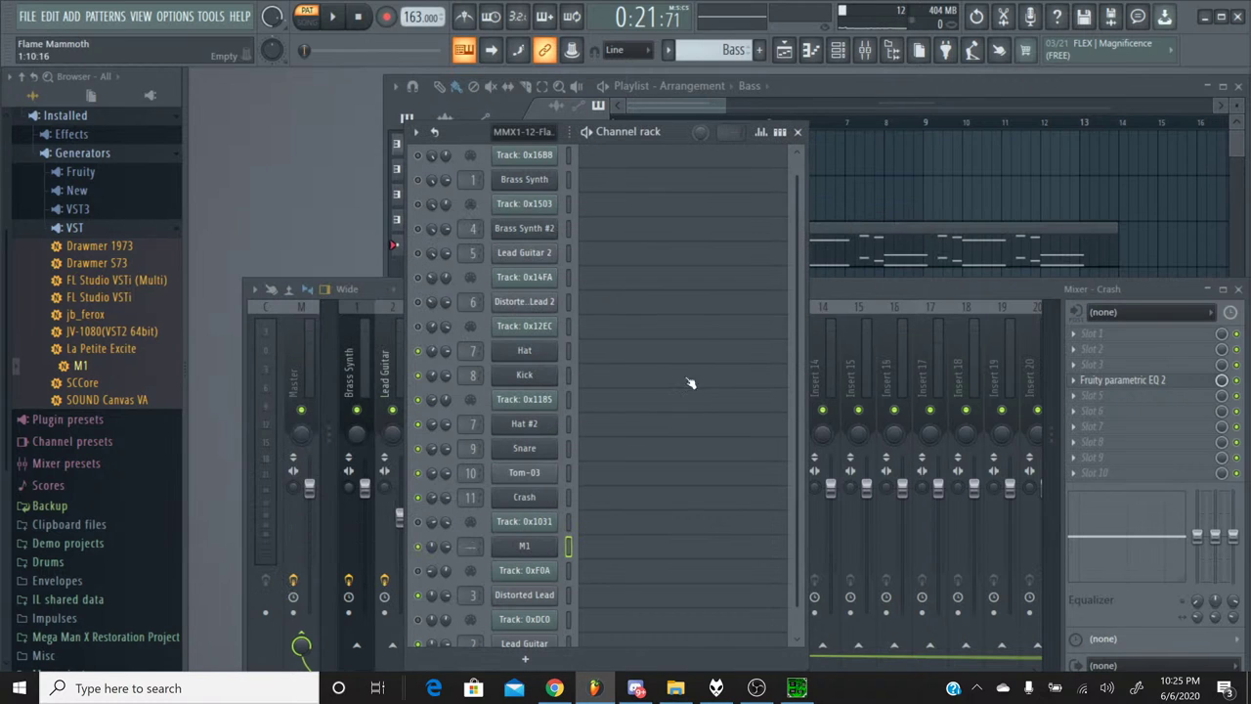
# Rename the new M1 channel as Bass and route it to mixer insert 12.
pyautogui.rightClick(529, 547)
pyautogui.click(615, 474)
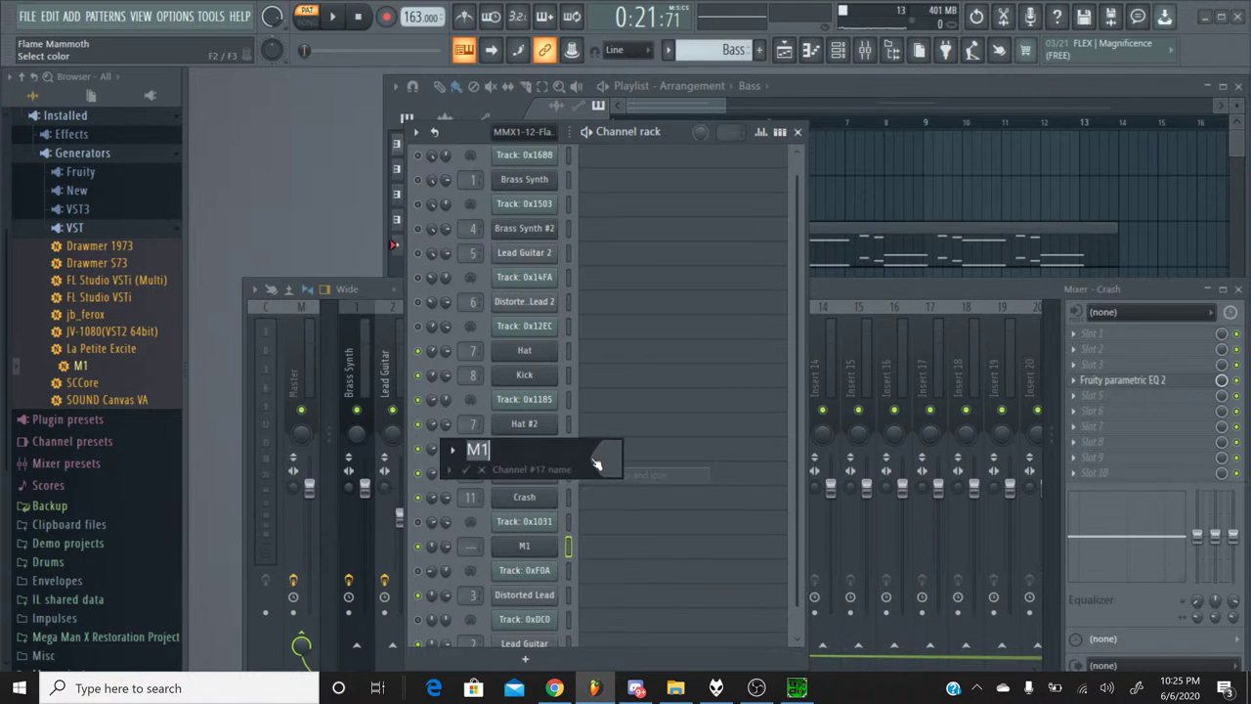
pyautogui.press('Return')
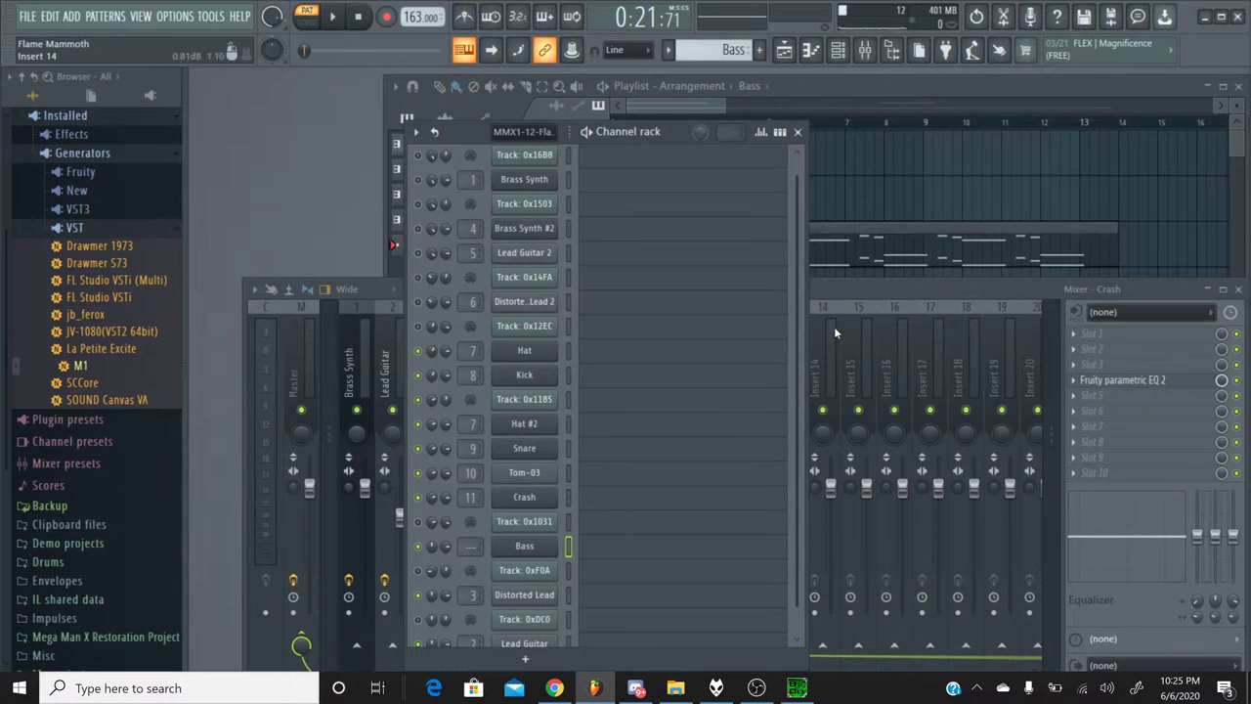
pyautogui.click(845, 298)
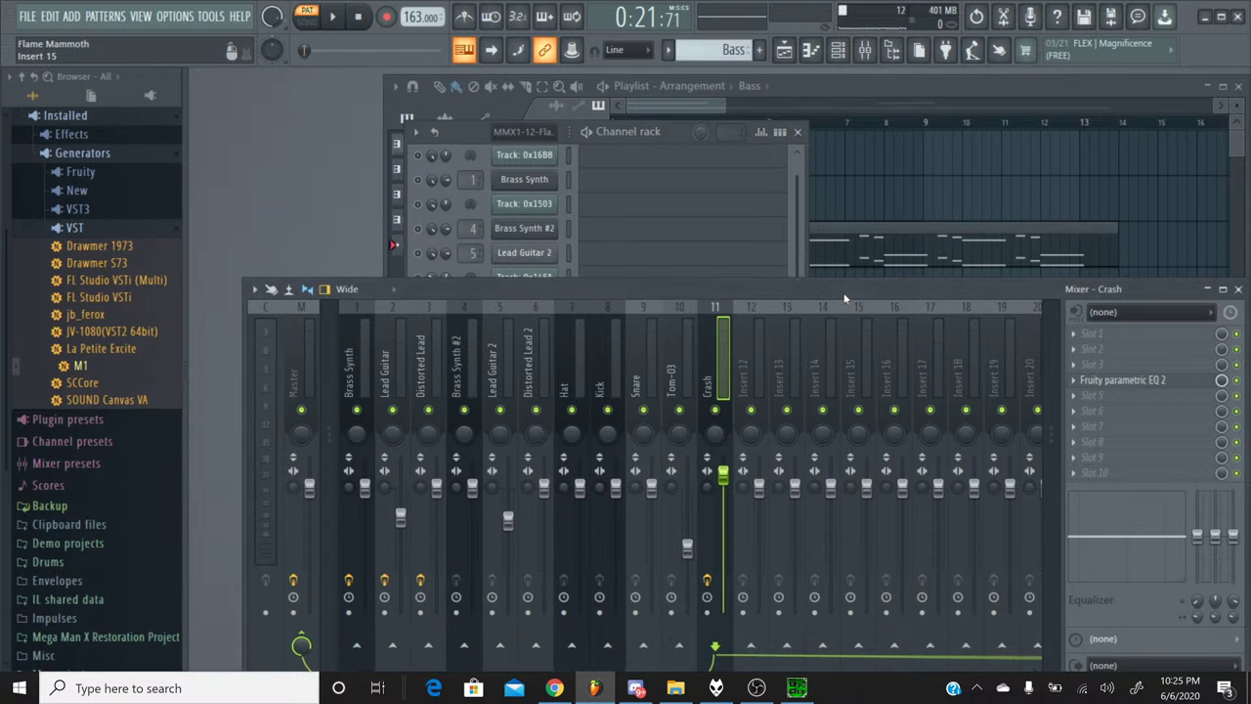
pyautogui.click(755, 320)
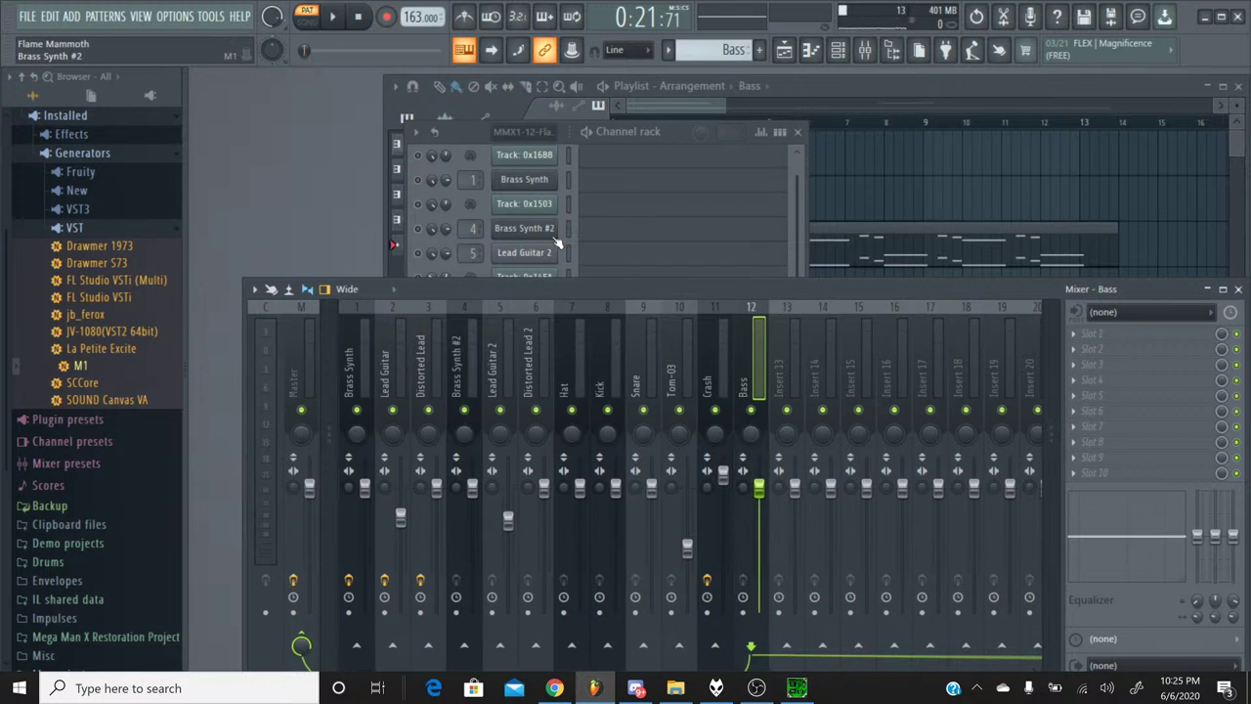
# Paste the copied notes into the Bass channel's piano roll, transpose them all up one octave, and close it after auditioning the part.
pyautogui.click(475, 138)
pyautogui.click(612, 550)
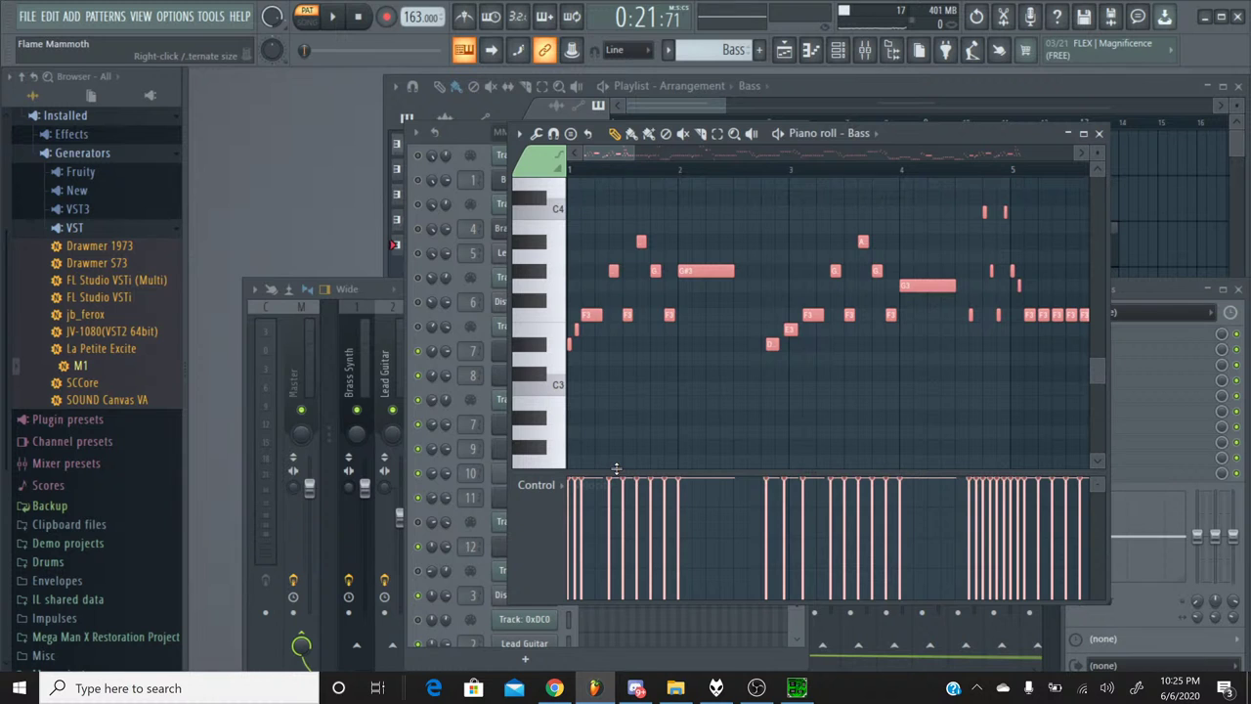
pyautogui.hotkey('ctrl', 'd')
pyautogui.hotkey('ctrl', 'a')
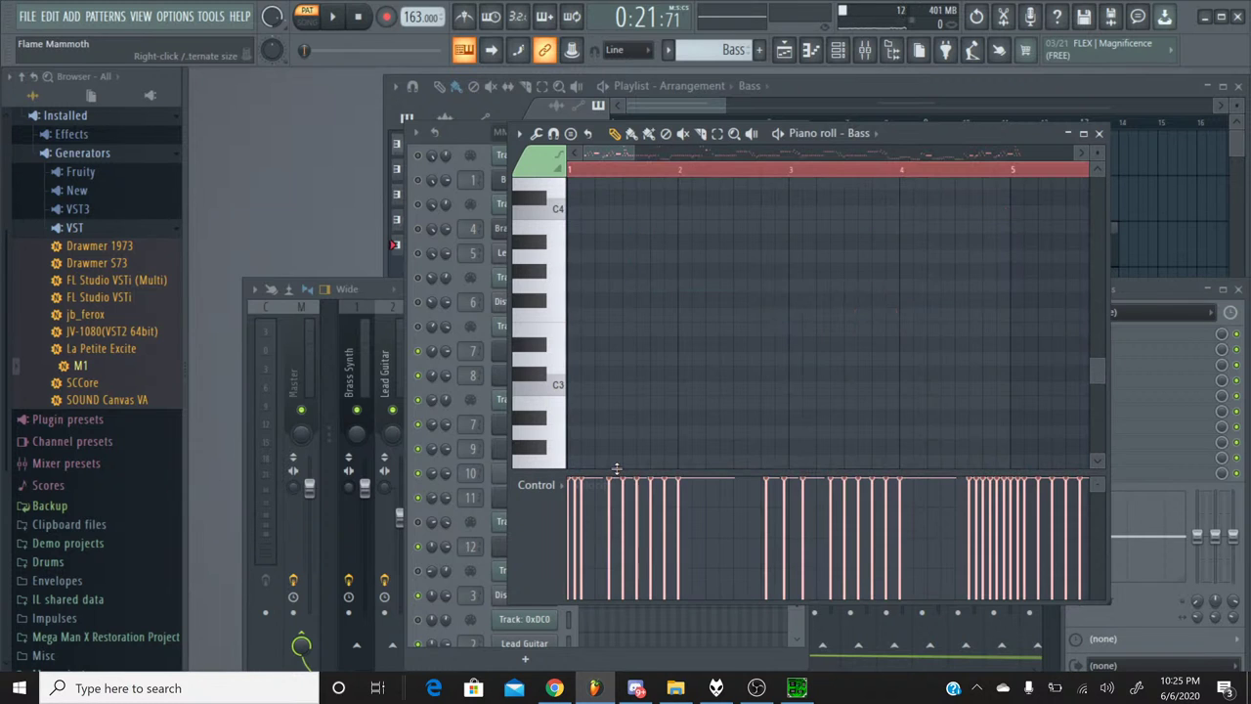
pyautogui.hotkey('ctrl', 'Up')
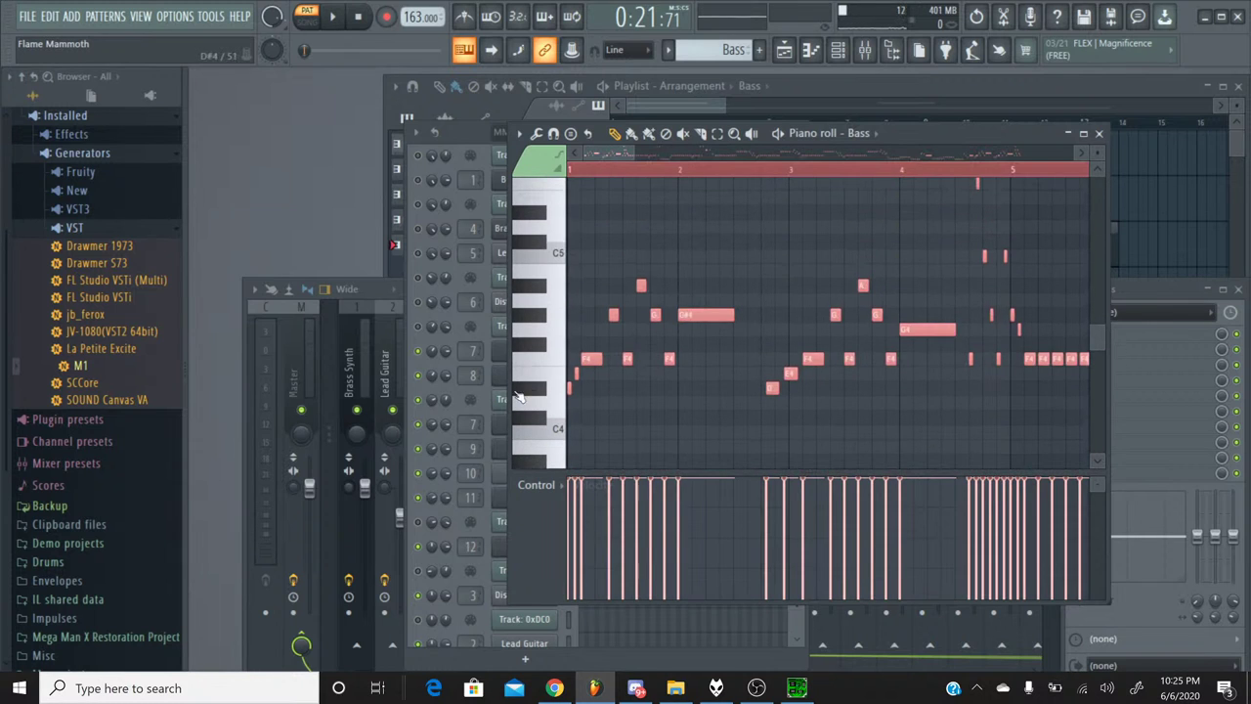
pyautogui.click(340, 24)
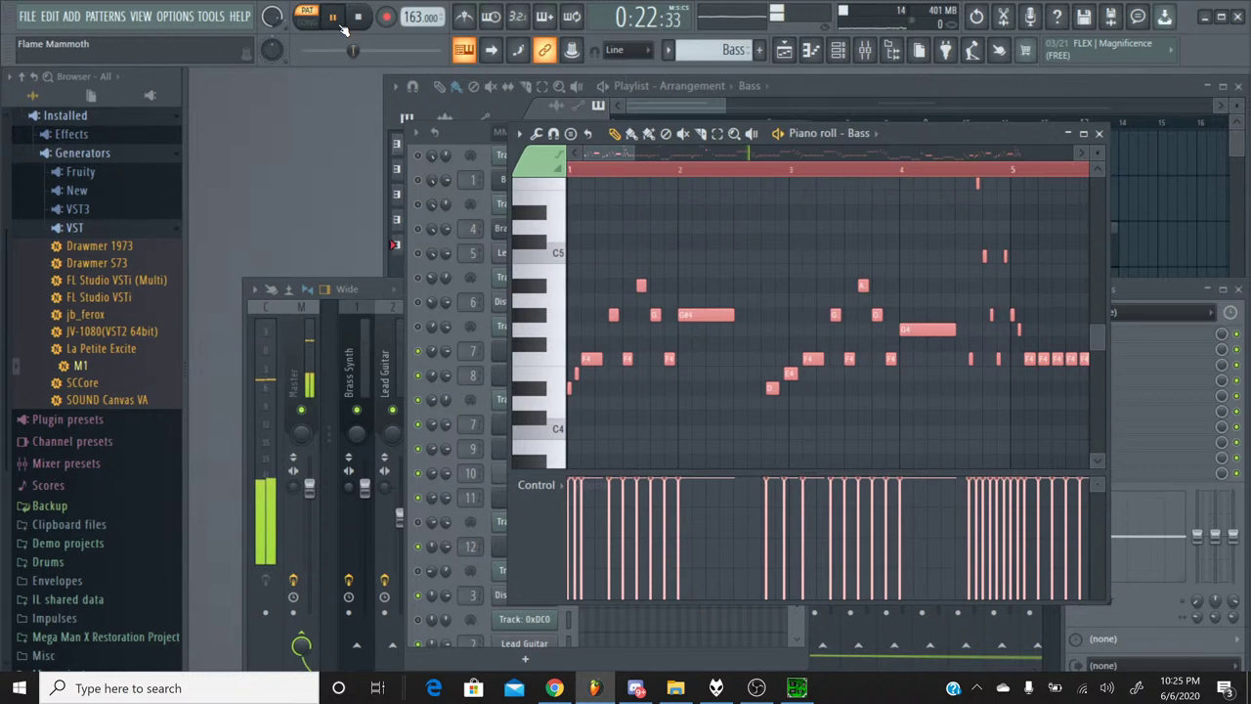
pyautogui.press('space')
pyautogui.press('space')
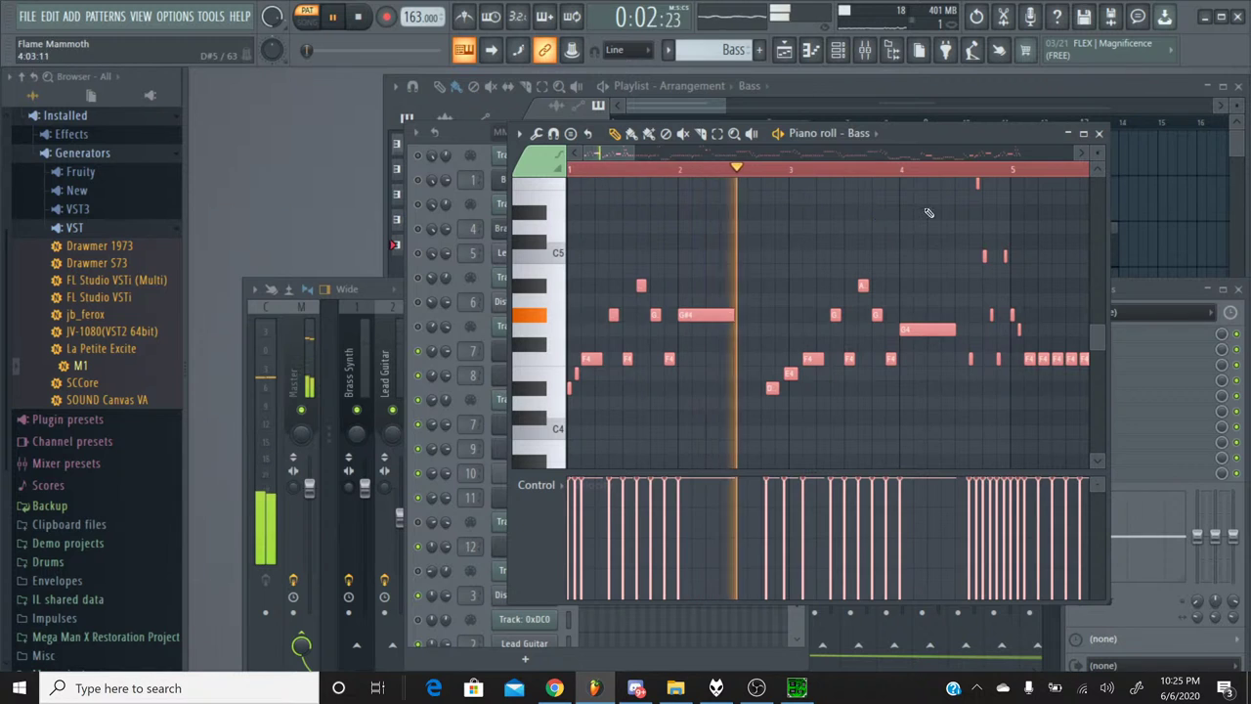
pyautogui.click(1098, 133)
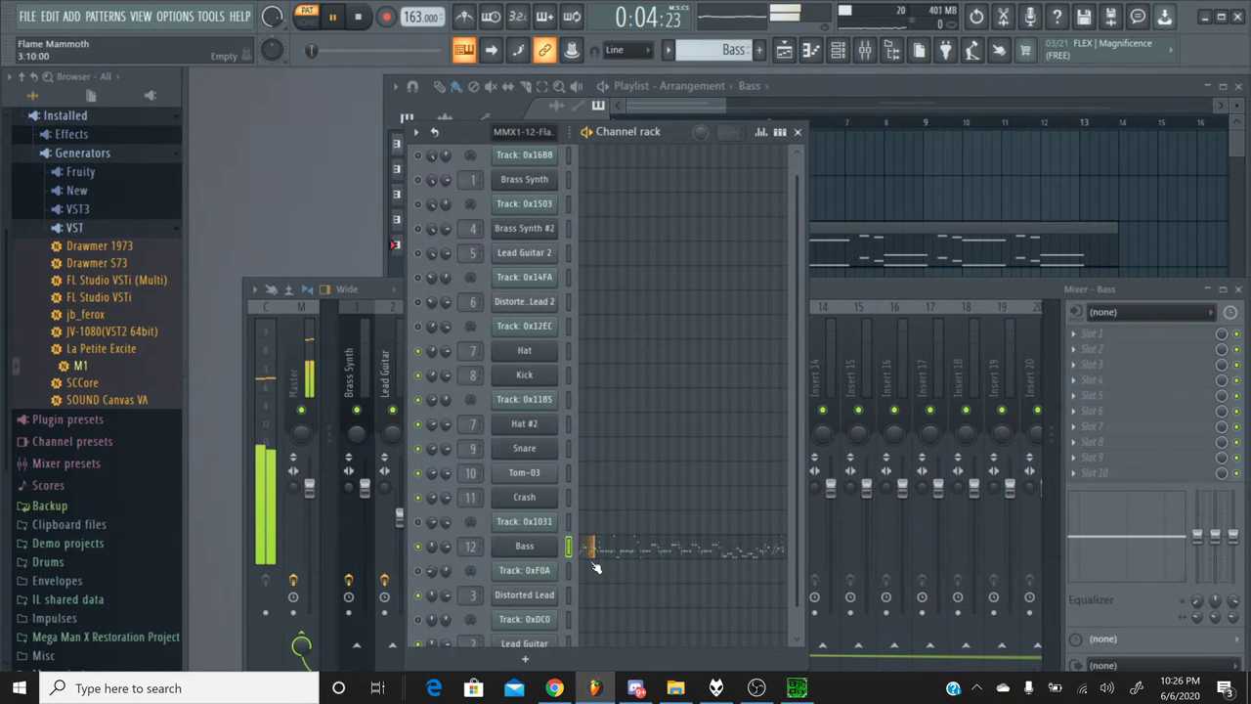
# Raise the mod speed of the Bass M1's FX 1 Stereo Chorus to 30.0 Hz, replaying the part from its start.
pyautogui.click(524, 545)
pyautogui.scroll(4, 683, 456)
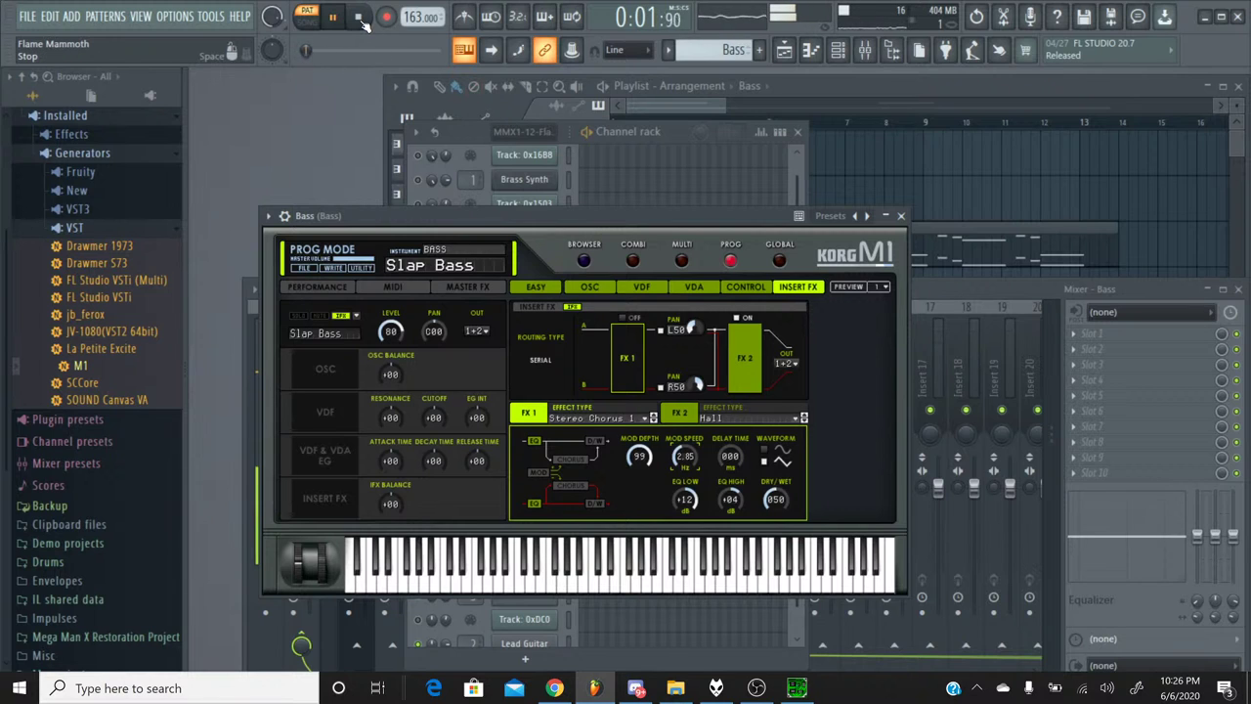
pyautogui.scroll(10, 674, 446)
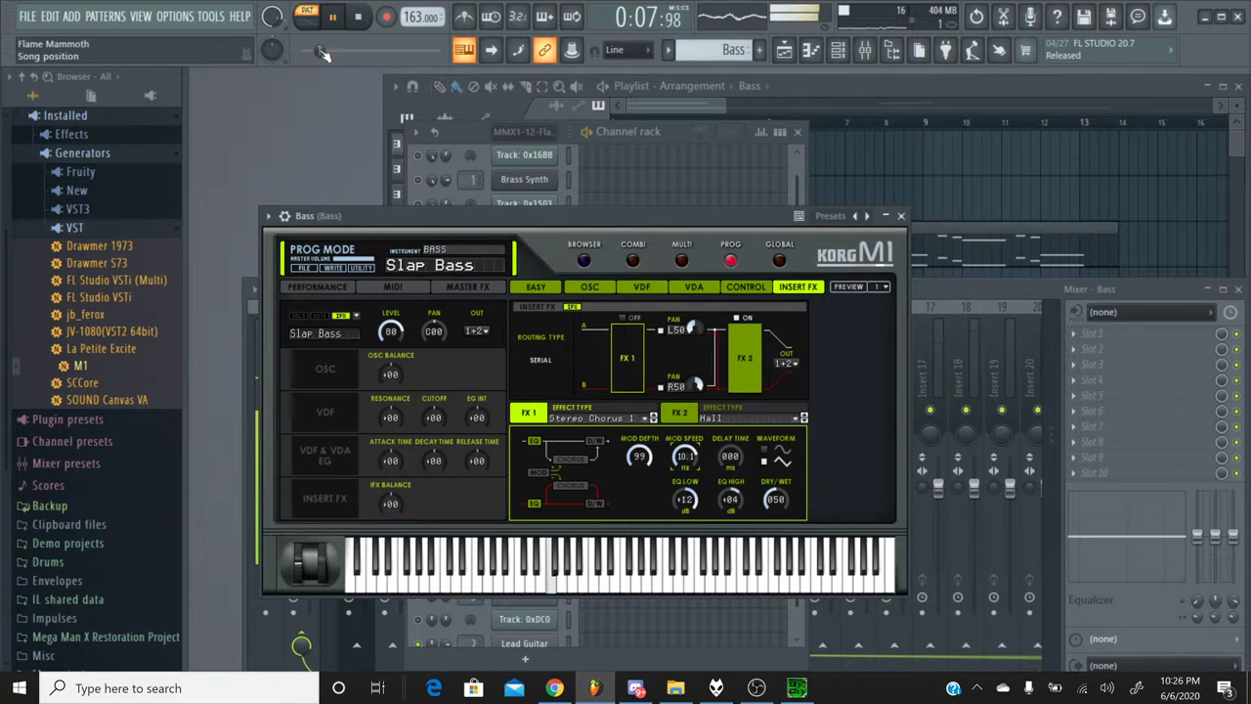
pyautogui.moveTo(324, 54); pyautogui.dragTo(301, 53)
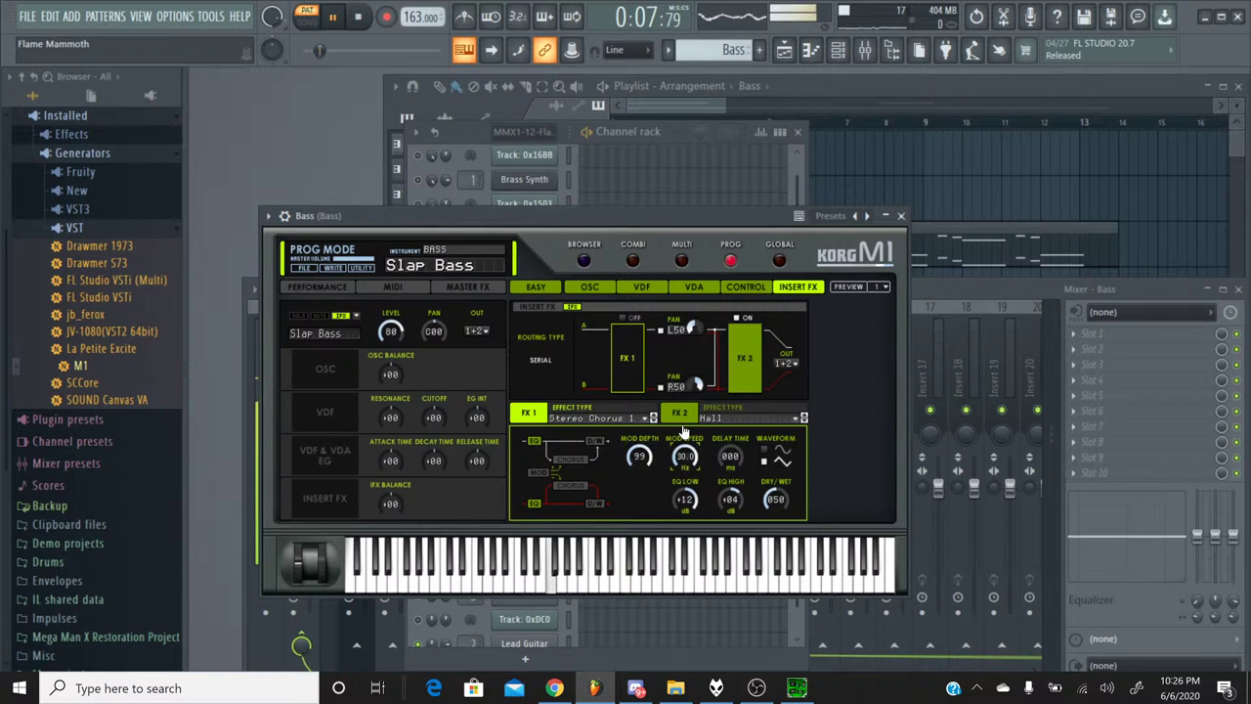
pyautogui.moveTo(332, 61); pyautogui.dragTo(314, 64)
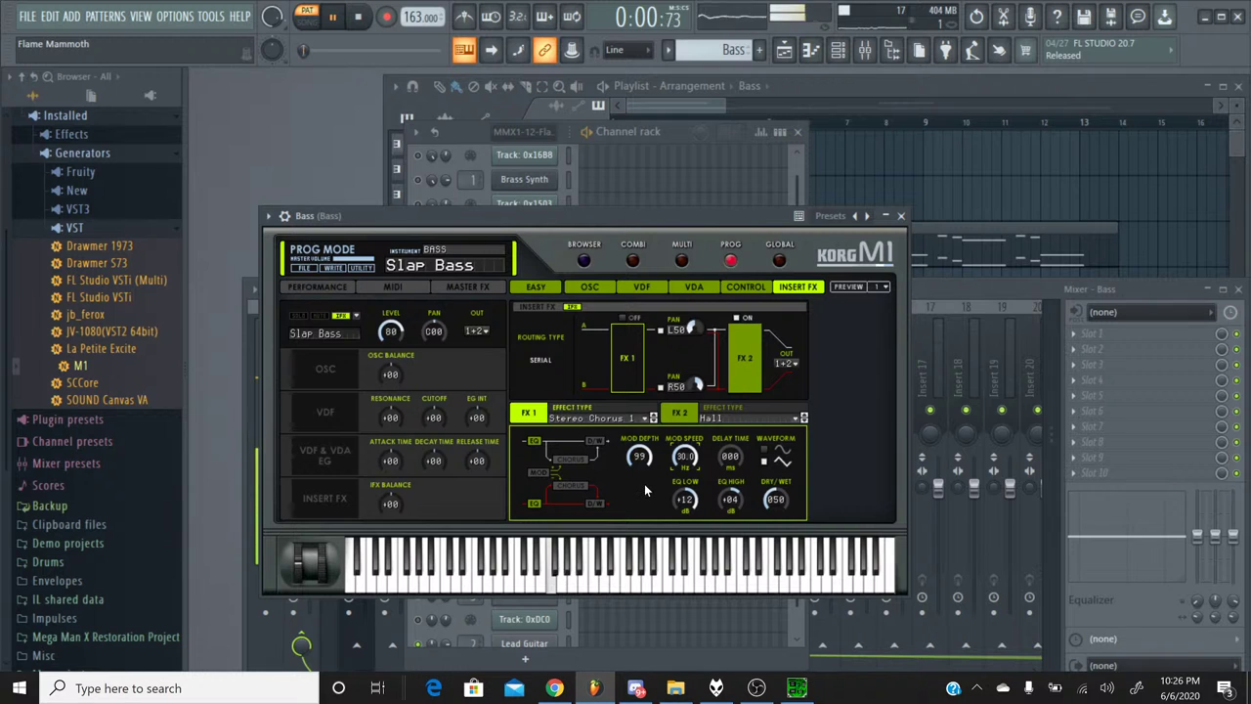
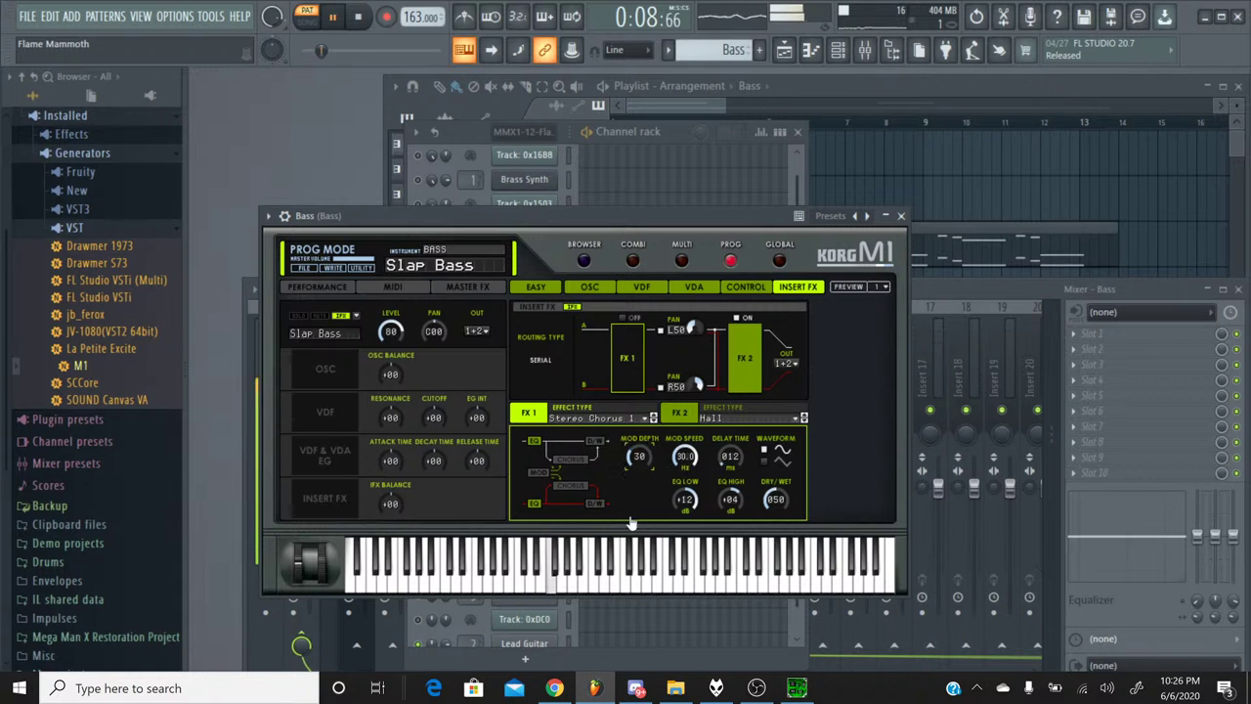
# Set FX 1's delay time to 12 ms and mod depth to 99, replay the bass, then close the plugin and stop playback.
pyautogui.moveTo(631, 523); pyautogui.dragTo(629, 518)
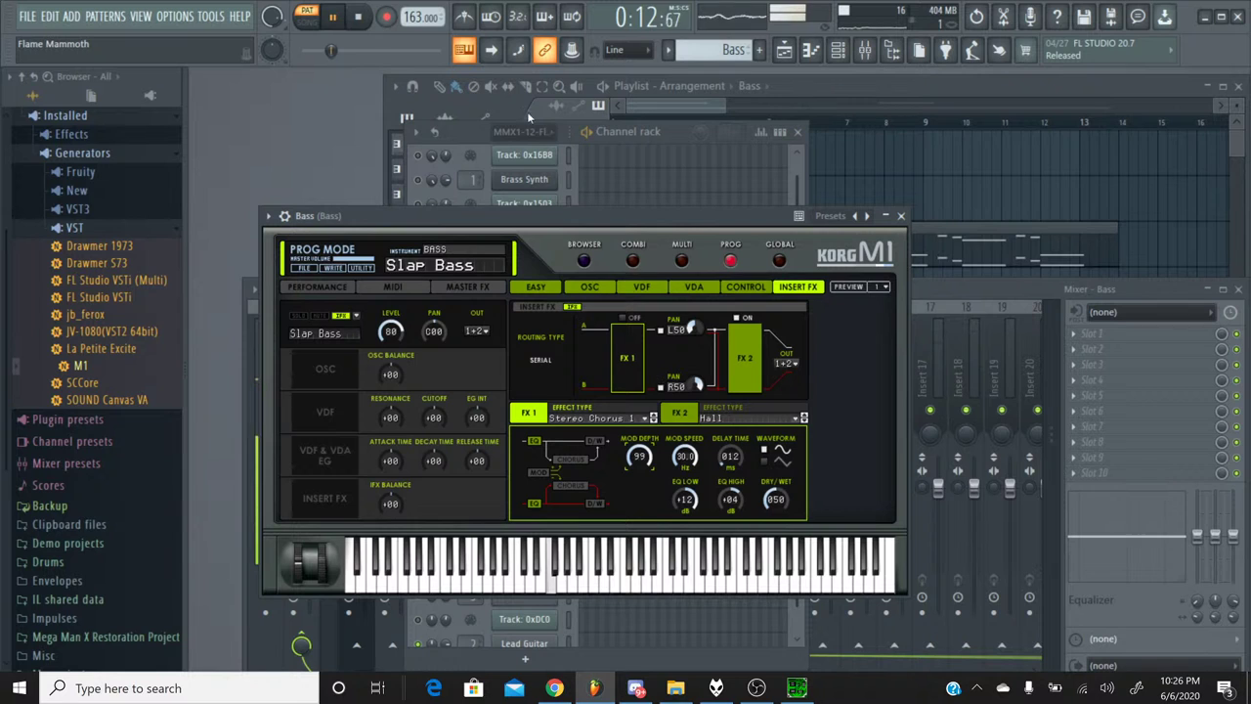
pyautogui.moveTo(332, 53); pyautogui.dragTo(309, 52)
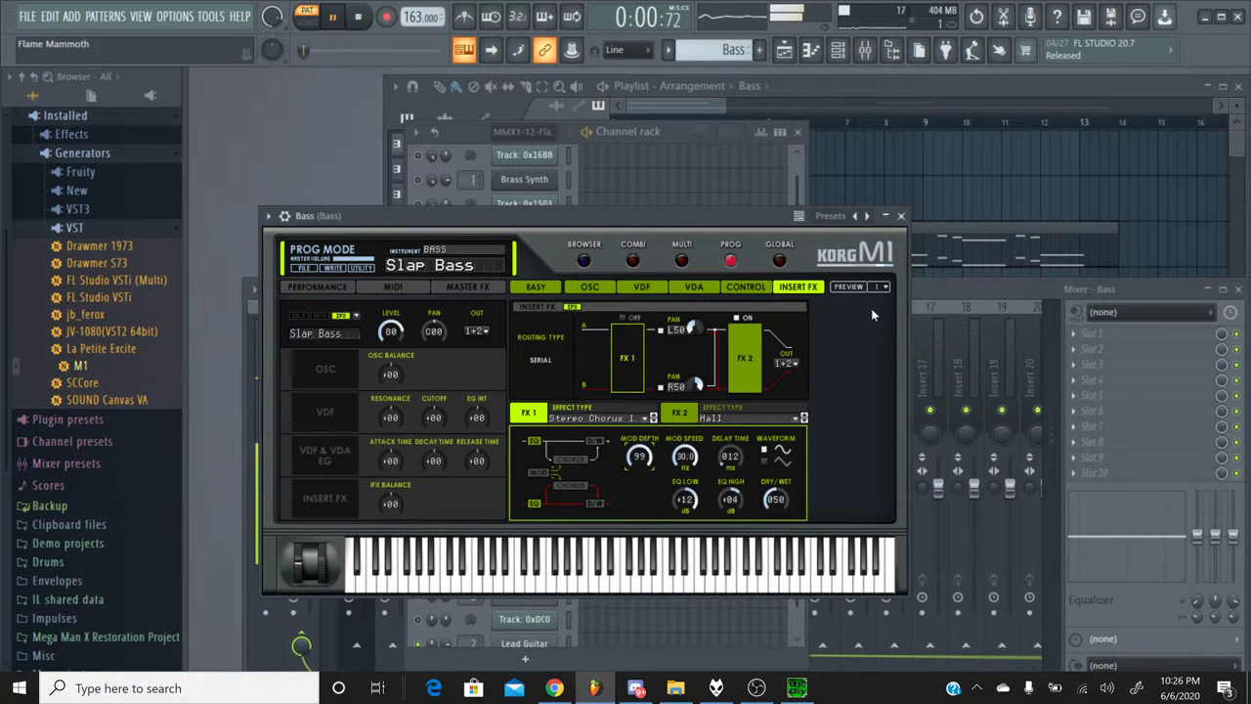
pyautogui.click(900, 216)
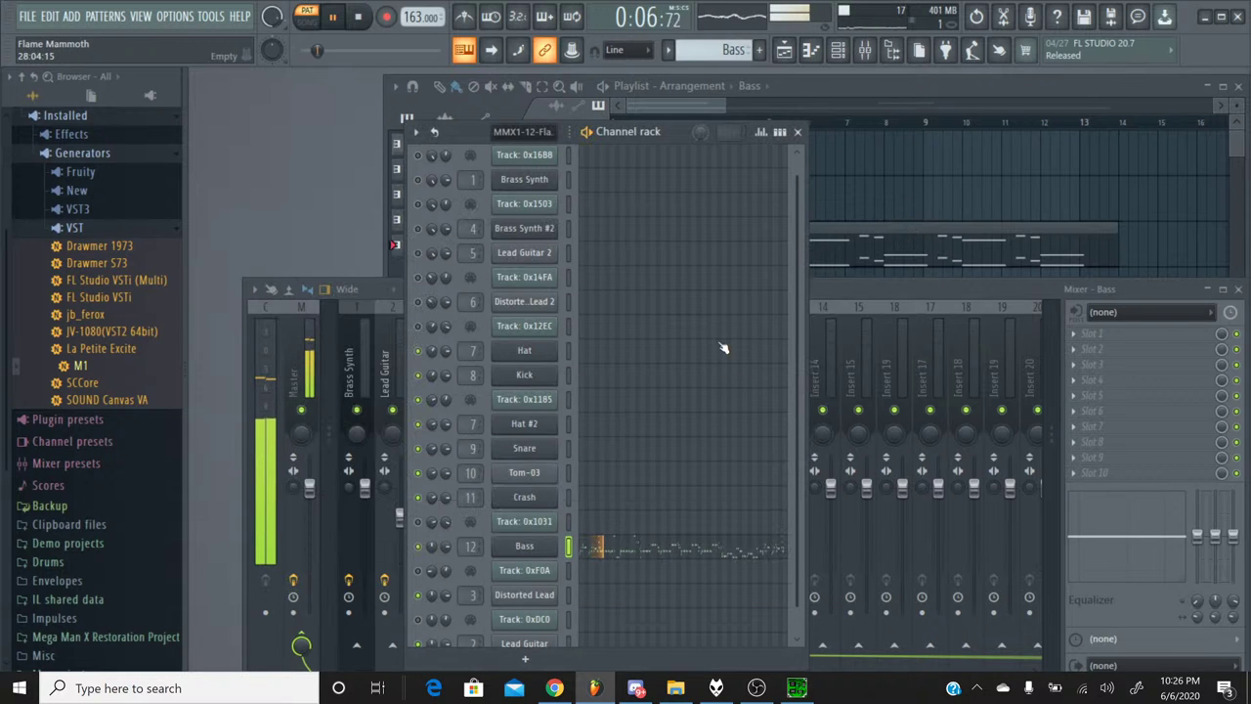
pyautogui.click(358, 16)
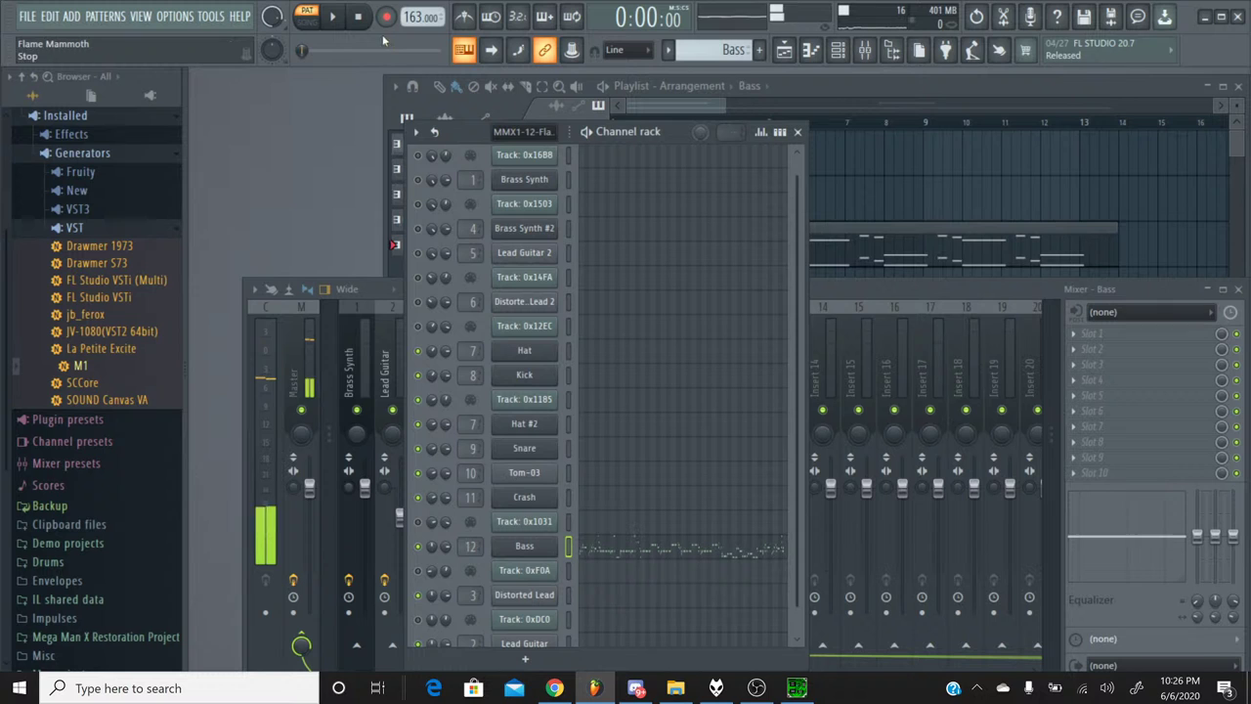
# Bring the channel rack back in front of the mixer and save the project.
pyautogui.click(821, 288)
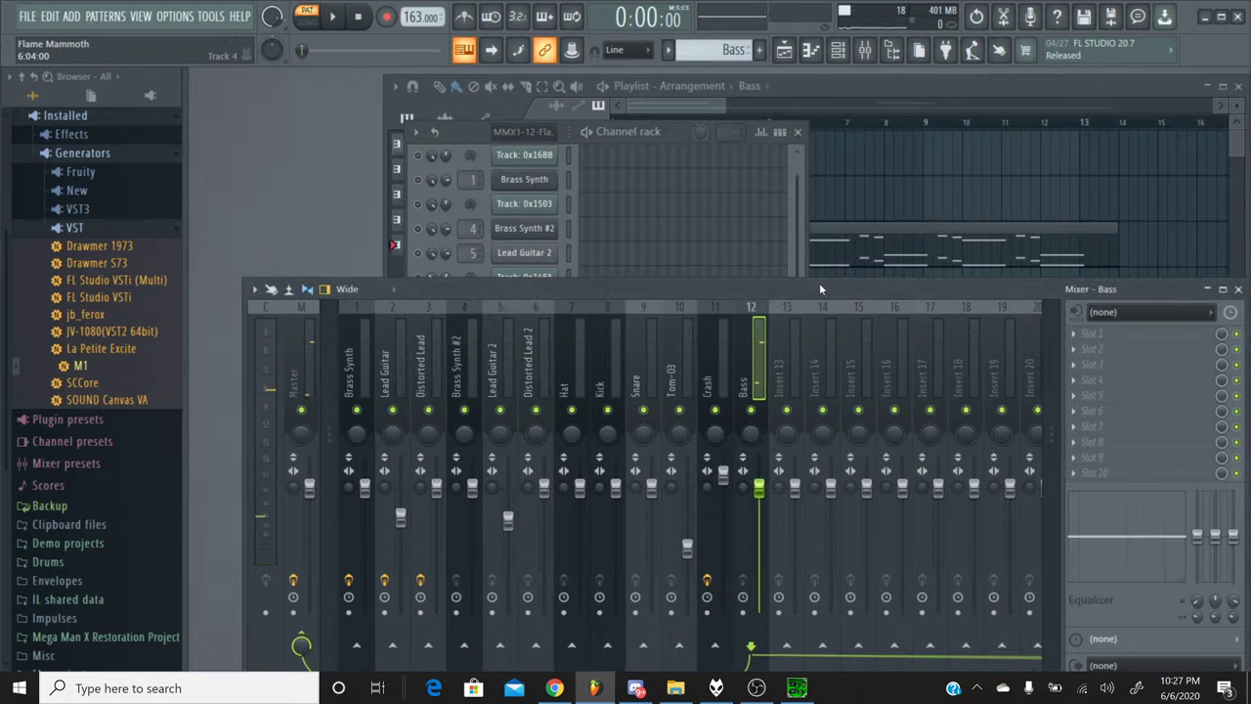
pyautogui.click(477, 138)
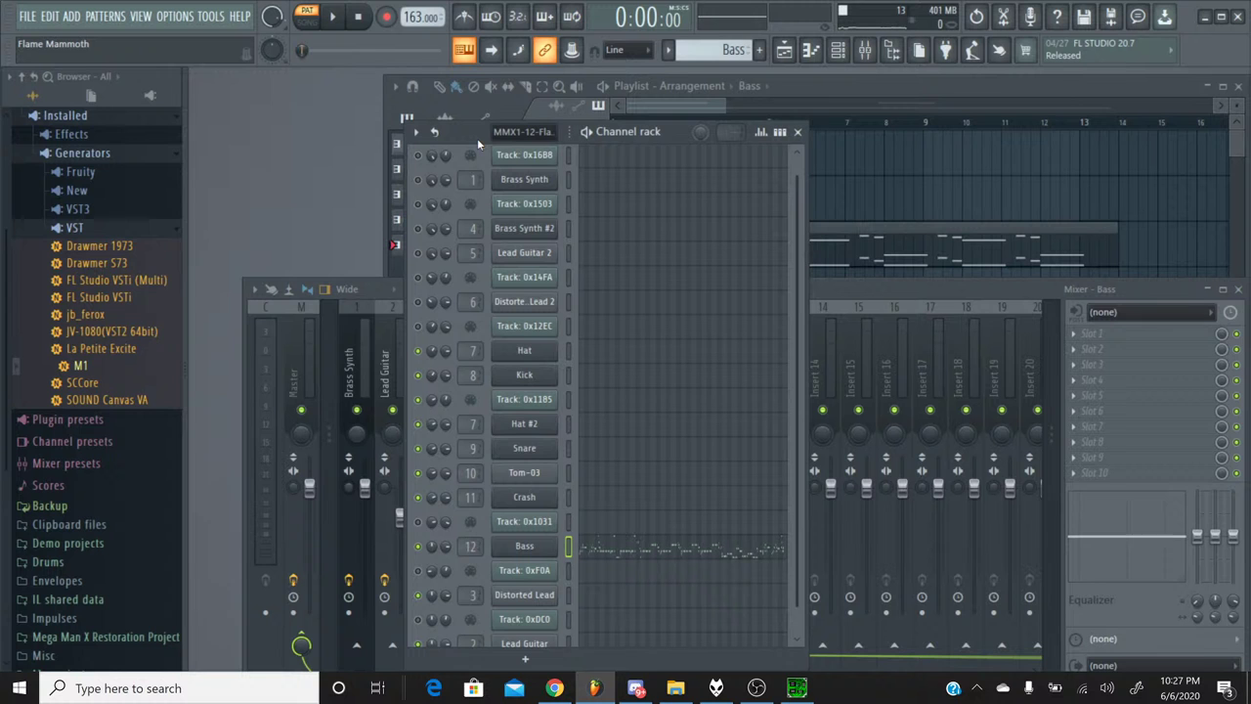
pyautogui.click(26, 15)
pyautogui.click(41, 92)
# Check the YouTube live chat in Chrome, return to FL Studio, and play the Percussion pattern with the mixer in view.
pyautogui.click(553, 686)
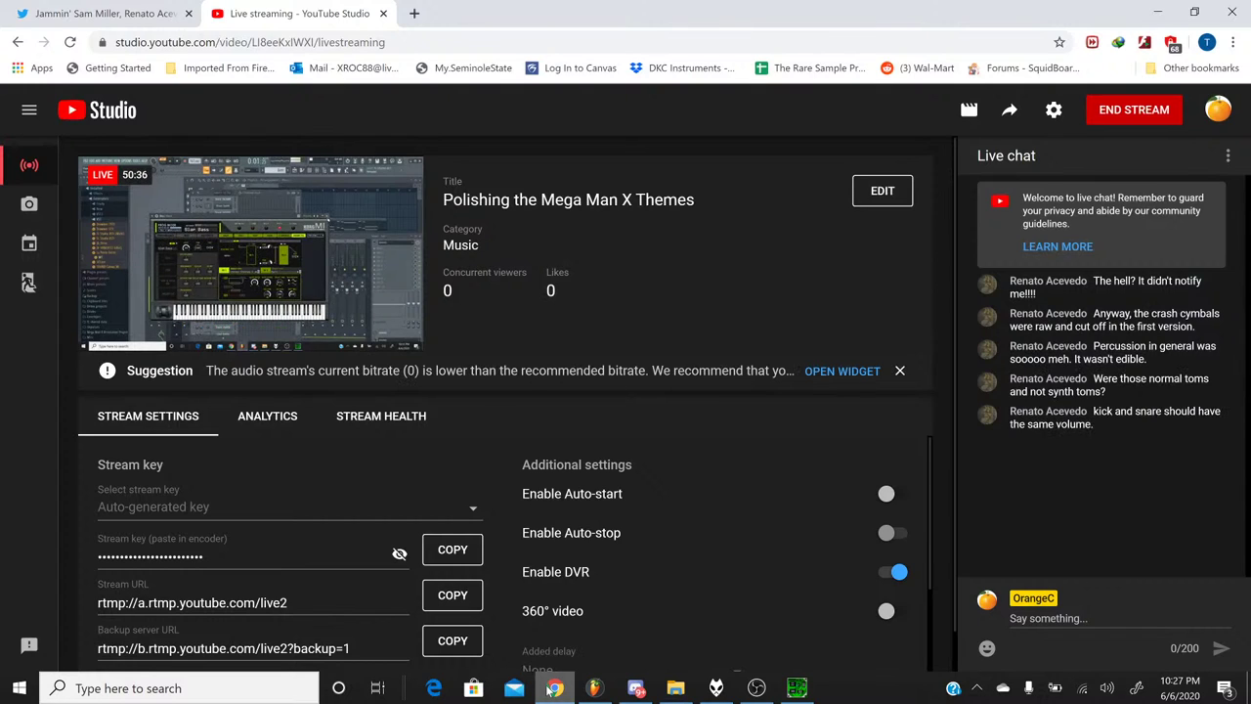
pyautogui.hotkey('alt', 'Tab')
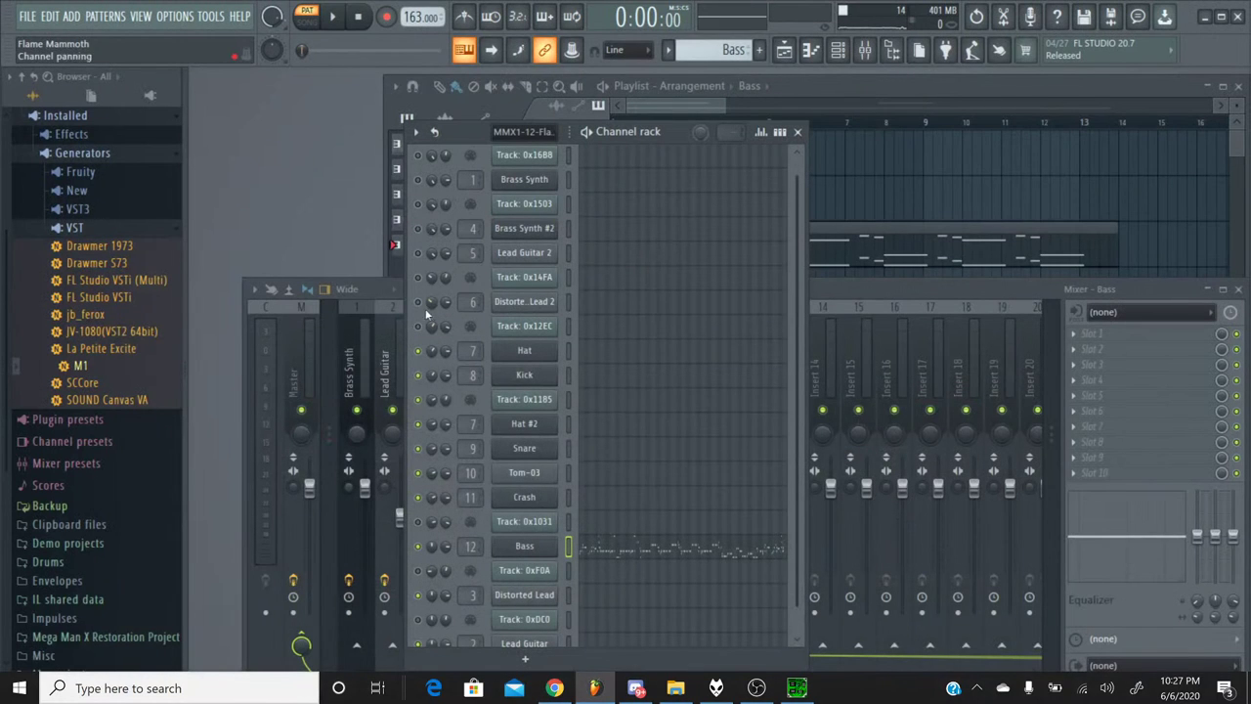
pyautogui.click(667, 50)
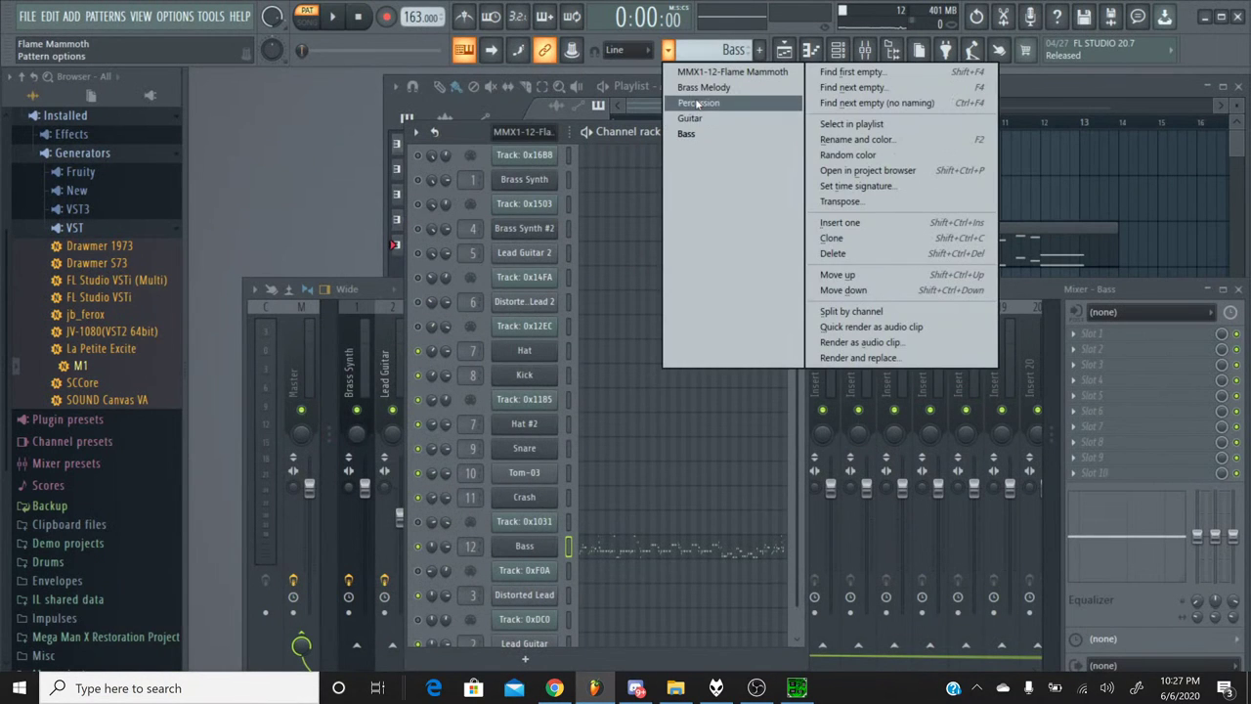
pyautogui.click(694, 103)
pyautogui.click(332, 16)
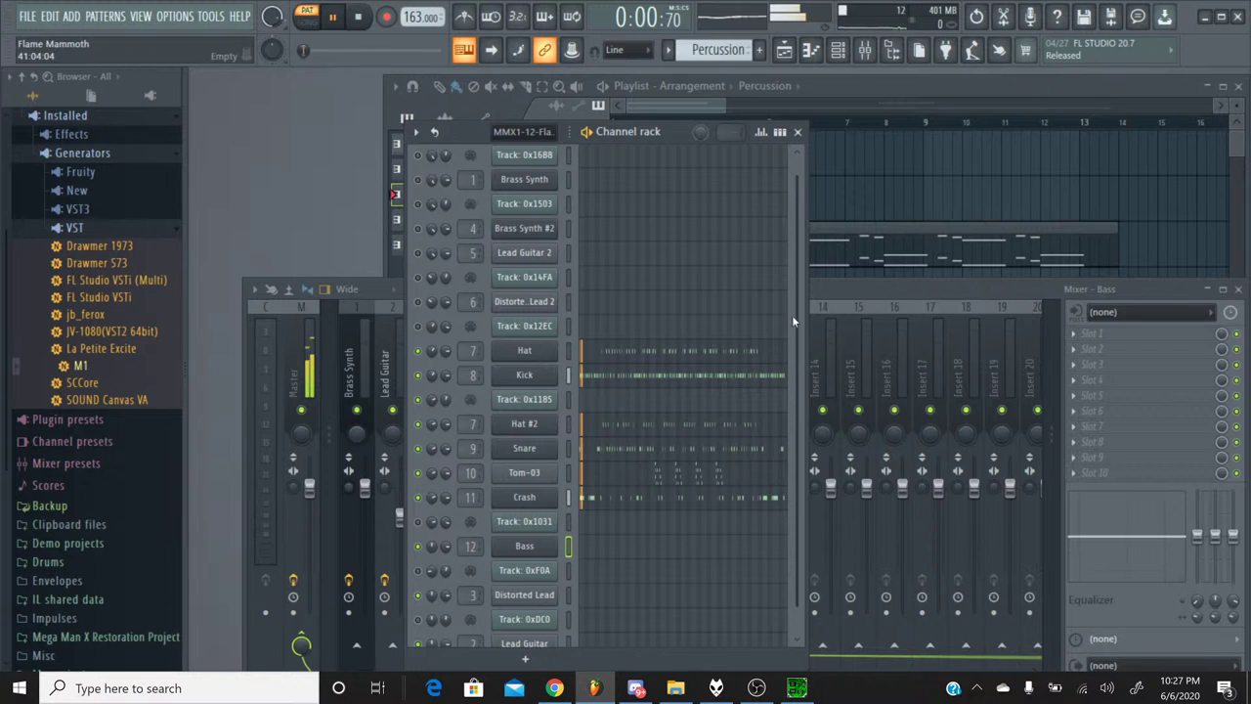
pyautogui.press('F9')
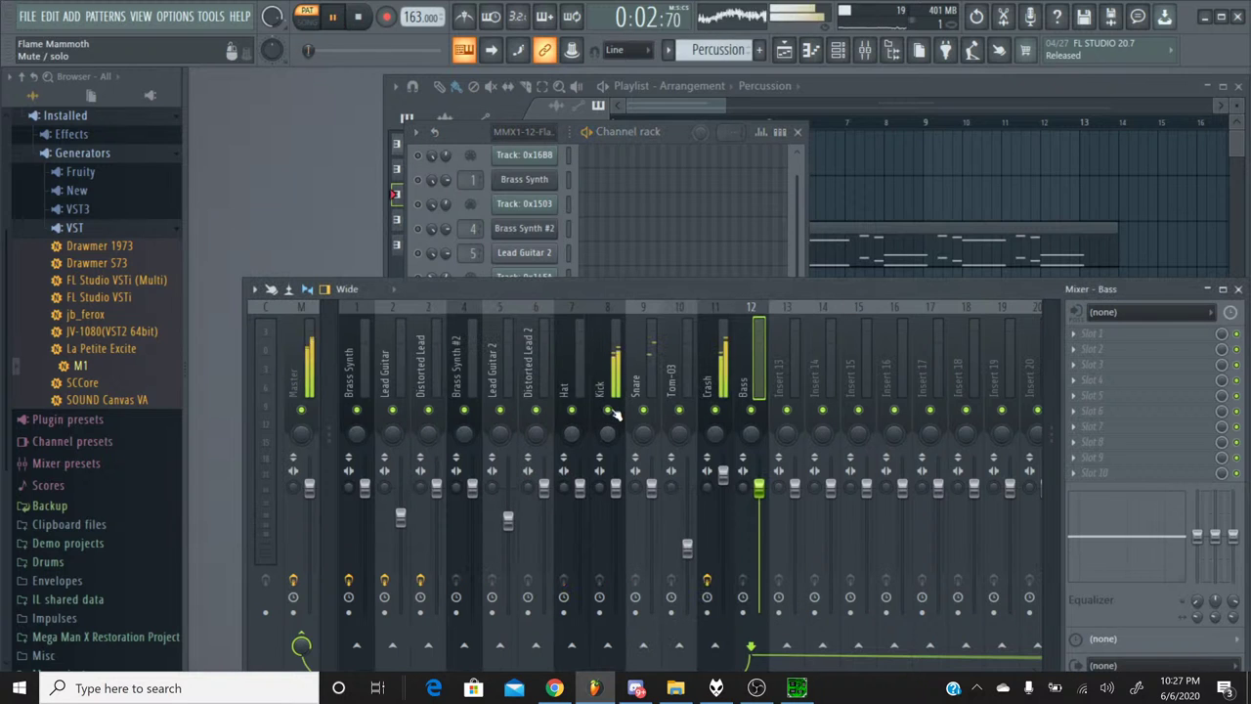
# Lower the Kick and Snare mixer levels to about -5.0 dB, bring the Crash level down slightly, and stop playback.
pyautogui.rightClick(608, 409)
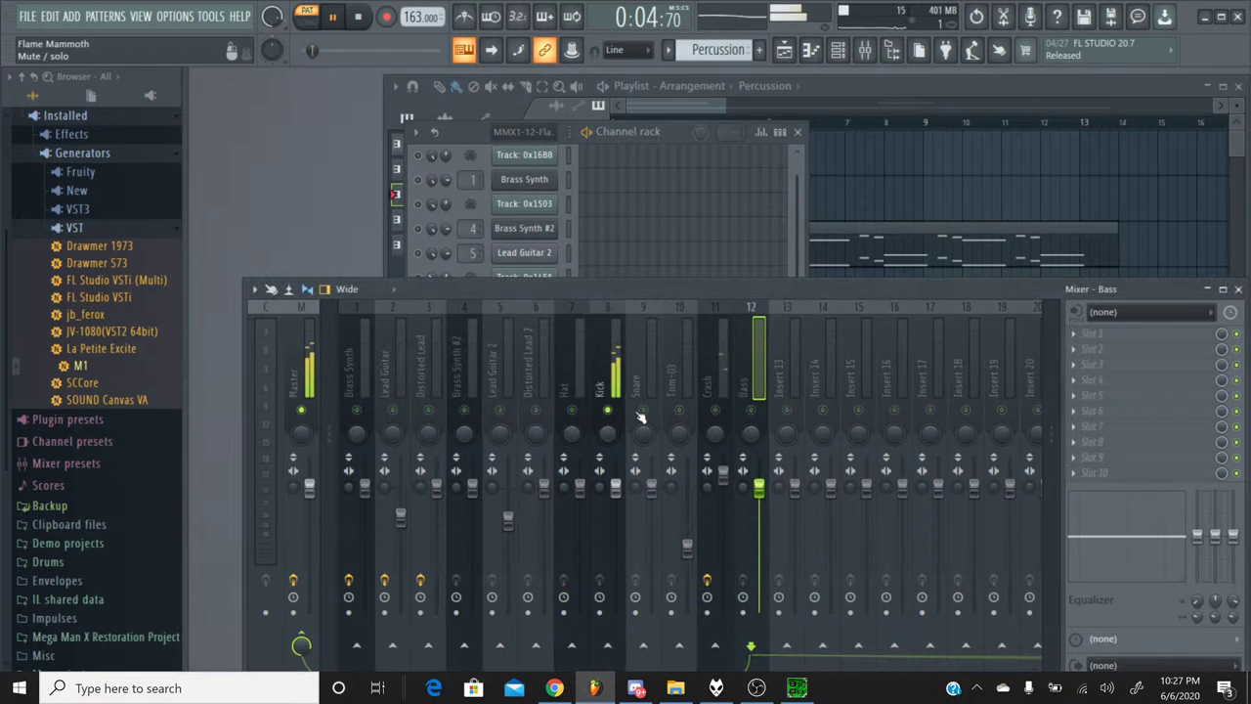
pyautogui.rightClick(610, 409)
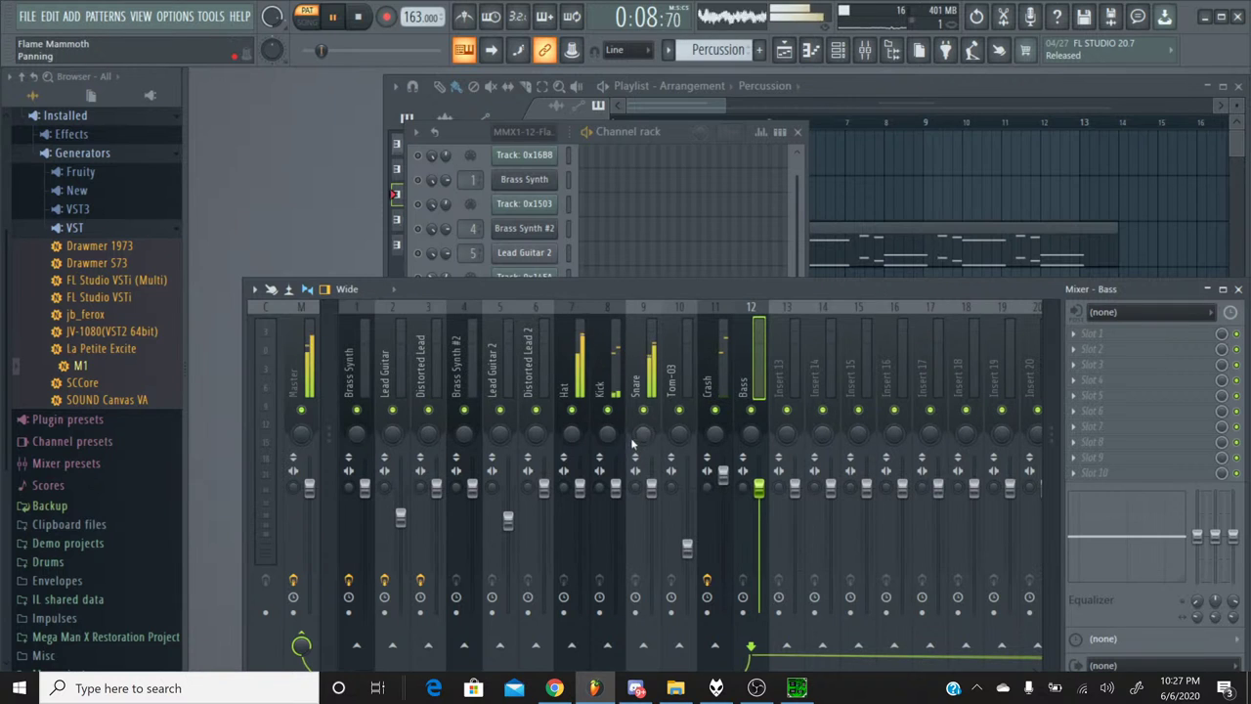
pyautogui.moveTo(614, 485); pyautogui.dragTo(652, 516)
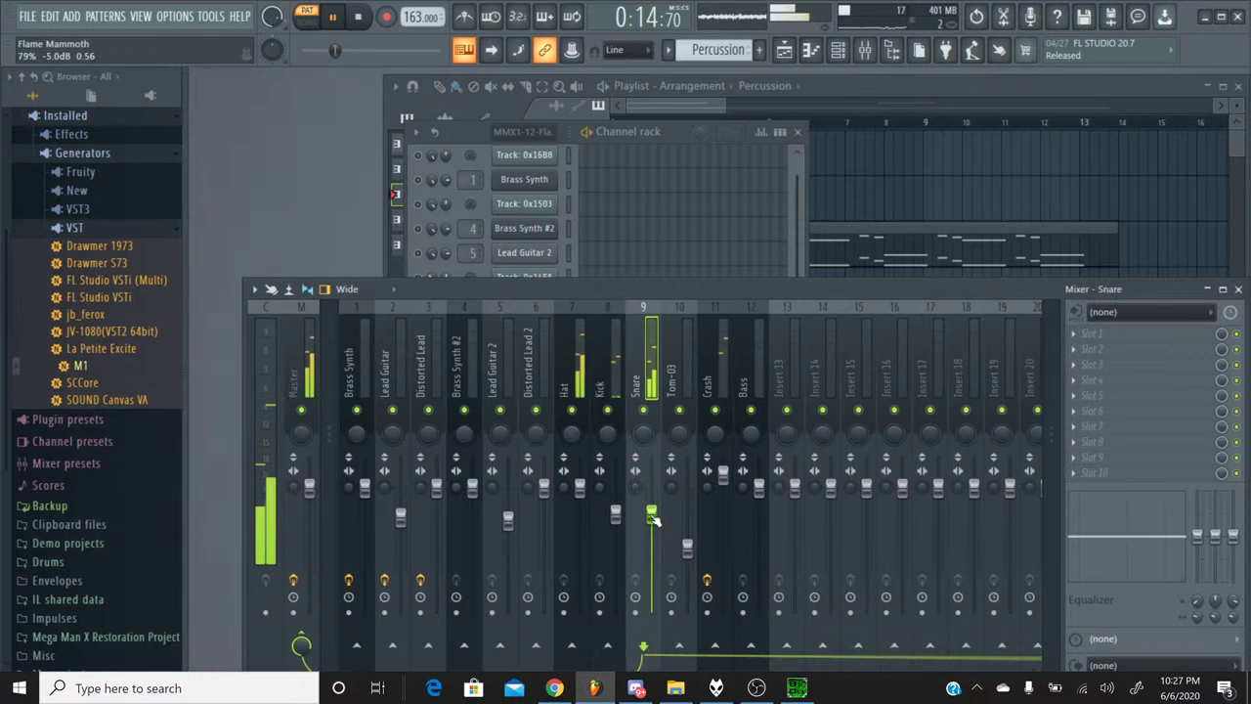
pyautogui.moveTo(722, 474); pyautogui.dragTo(726, 494)
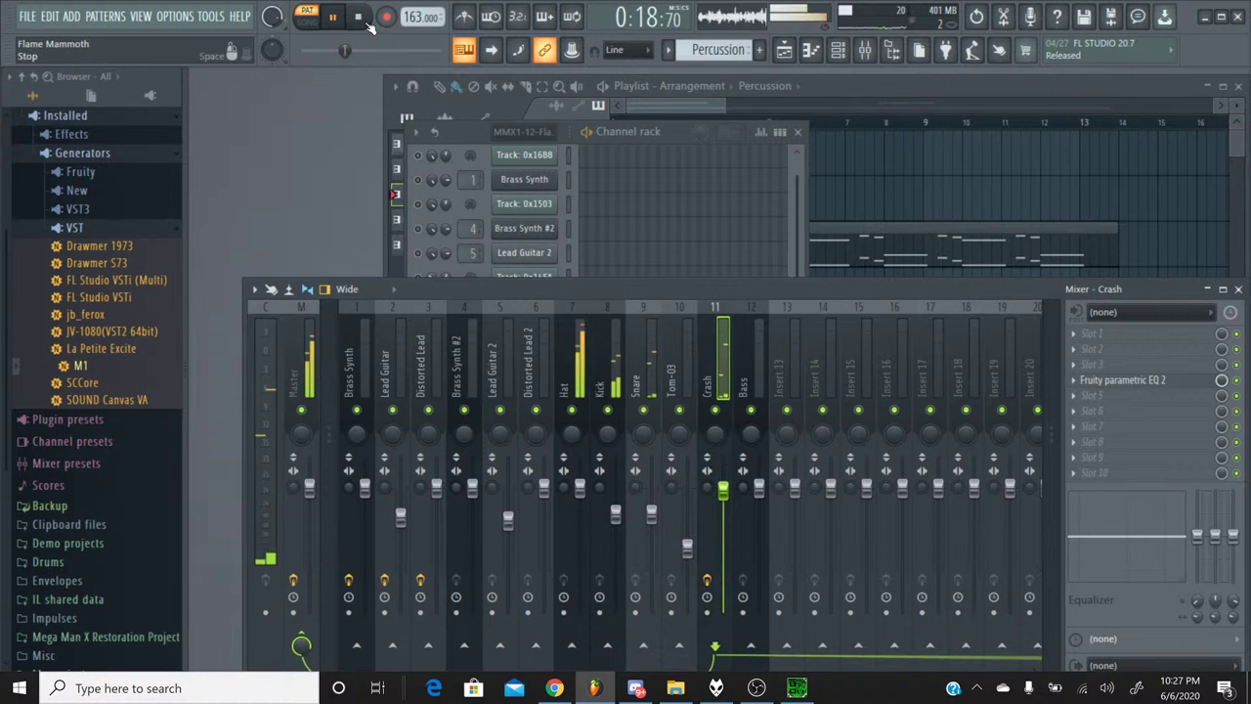
pyautogui.click(366, 20)
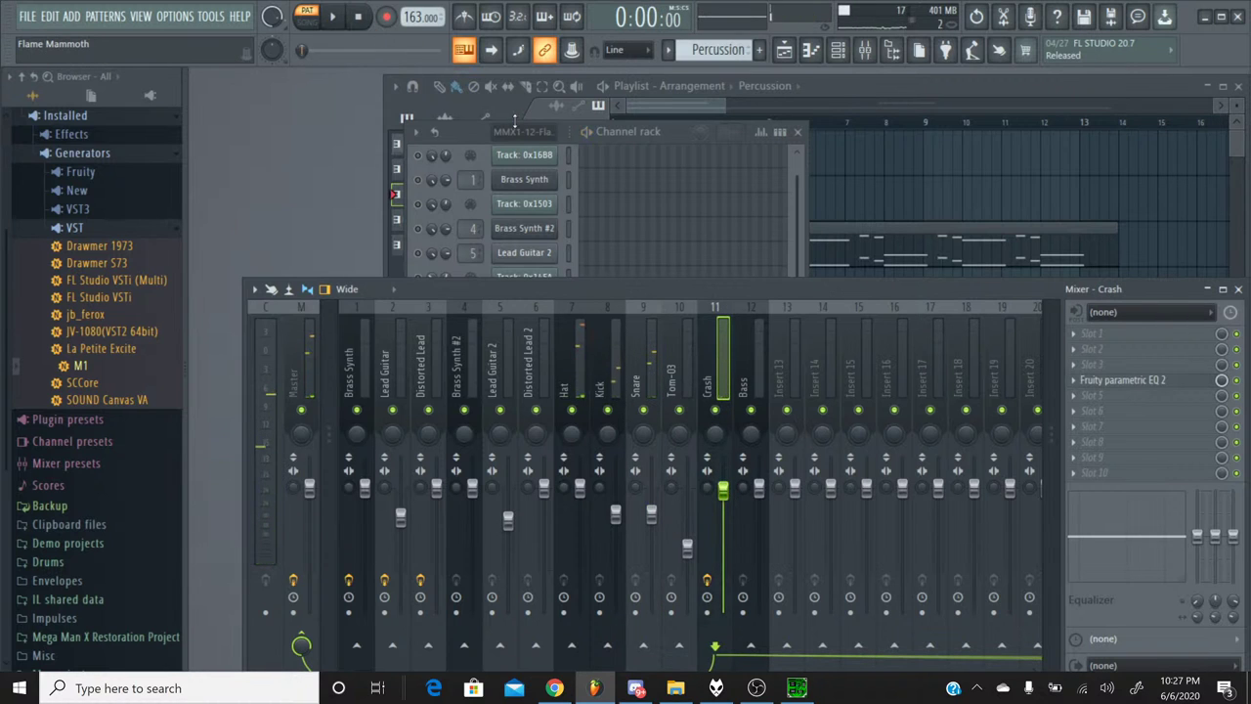
# Delete the existing Brass Melody and Percussion clips from the playlist.
pyautogui.click(863, 101)
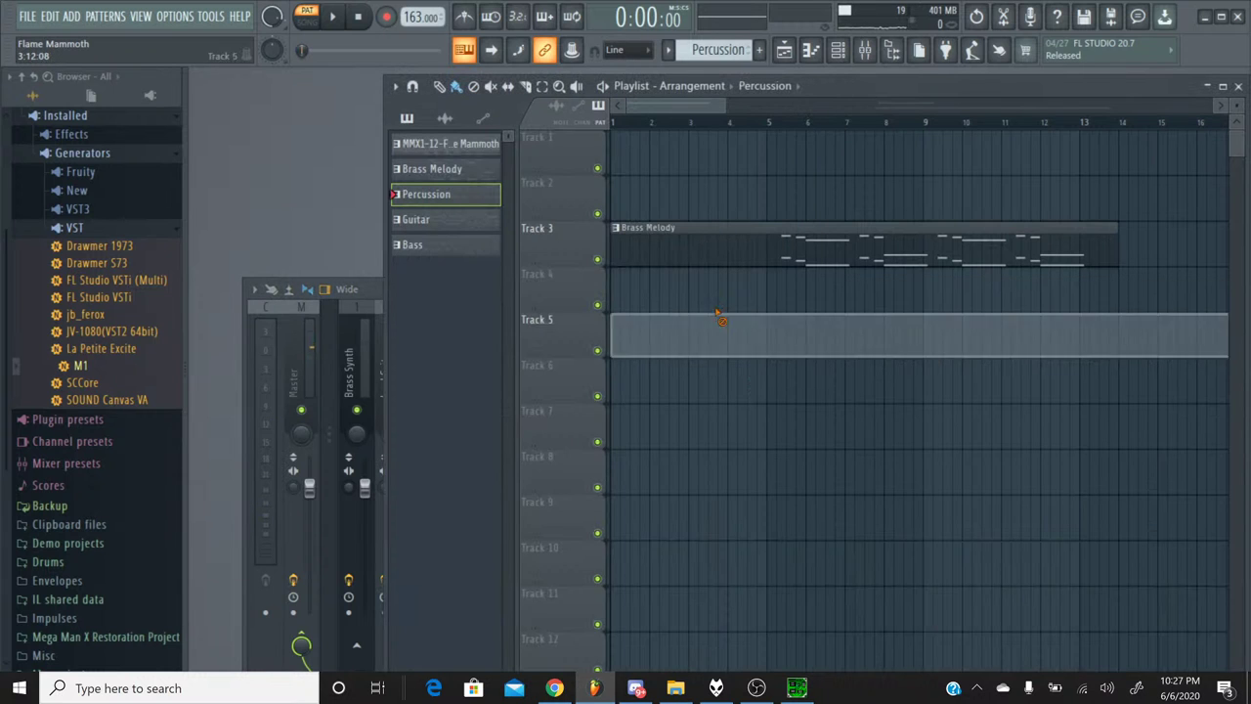
pyautogui.rightClick(721, 332)
pyautogui.rightClick(699, 244)
pyautogui.moveTo(671, 106); pyautogui.dragTo(1060, 105)
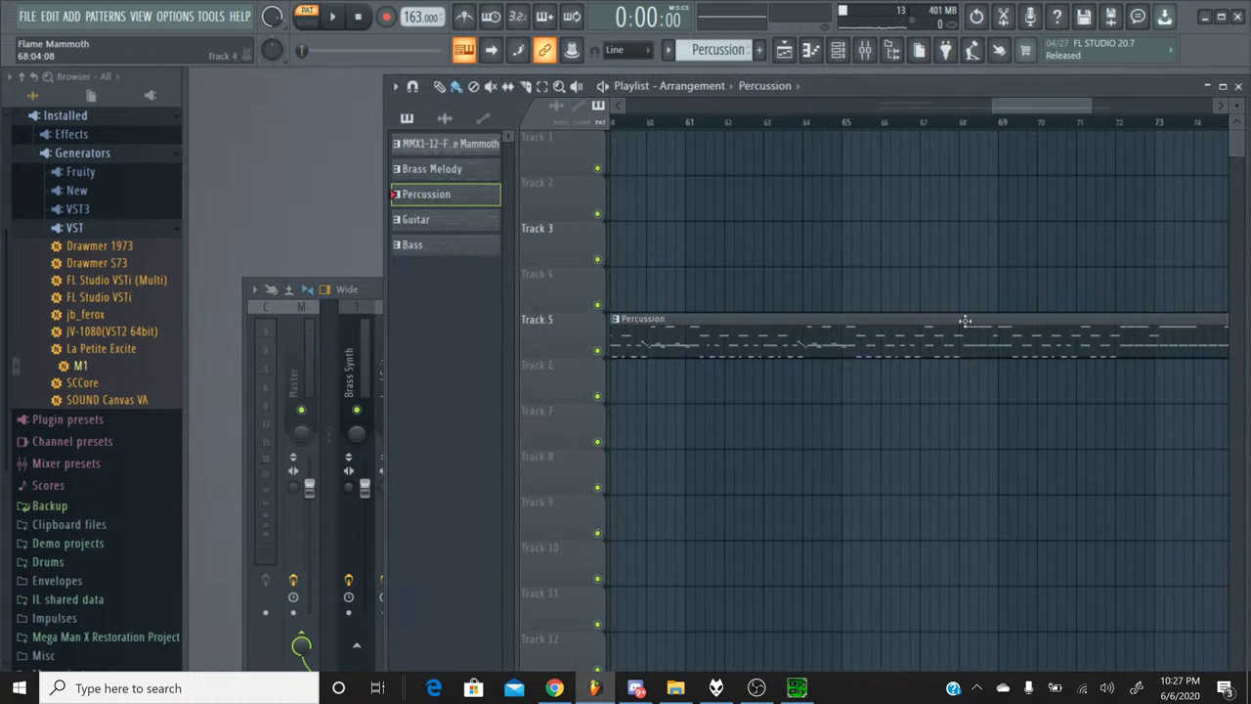
pyautogui.moveTo(963, 322); pyautogui.dragTo(645, 107)
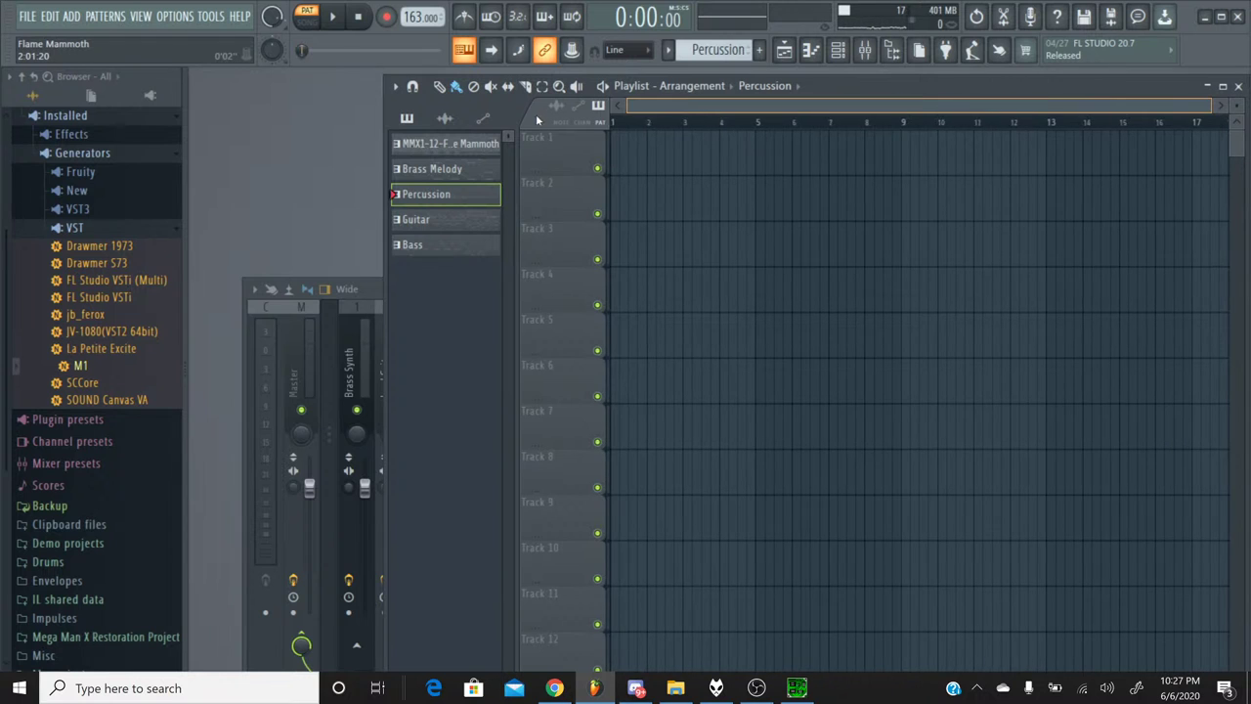
# Place the Brass Melody pattern on playlist Track 1, starting at bar 1.
pyautogui.click(668, 51)
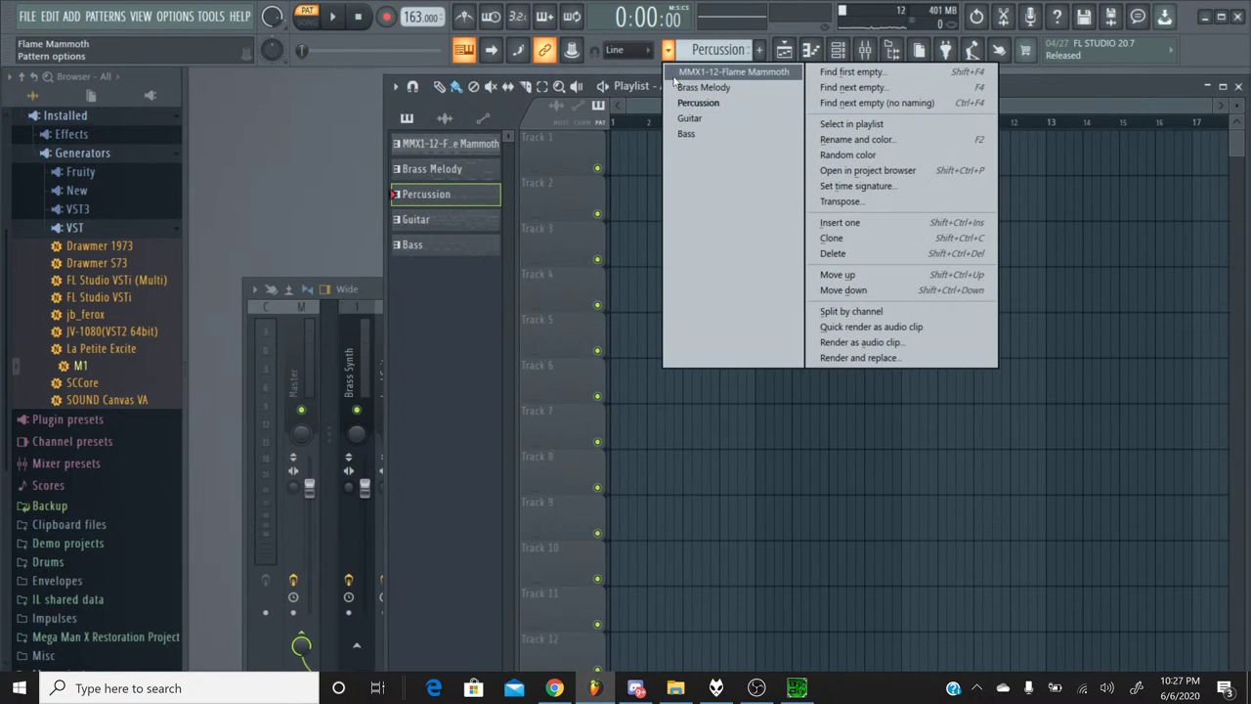
pyautogui.click(695, 86)
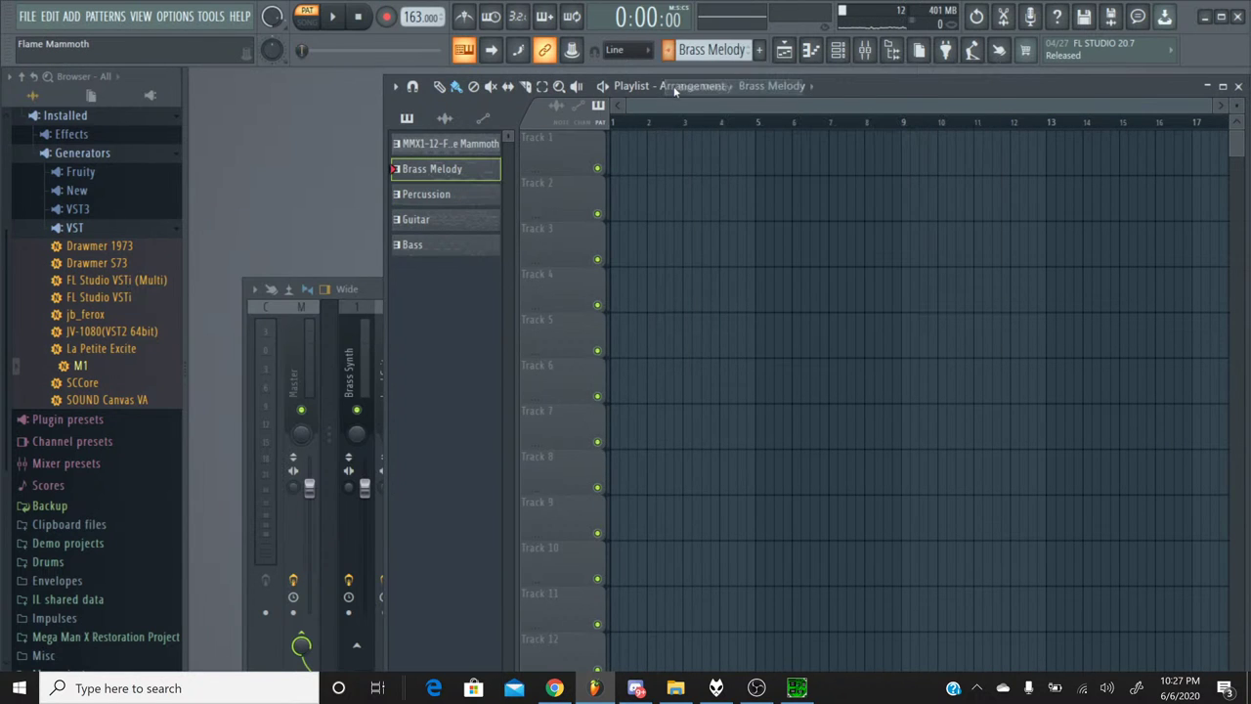
pyautogui.click(638, 155)
pyautogui.moveTo(664, 138); pyautogui.dragTo(599, 139)
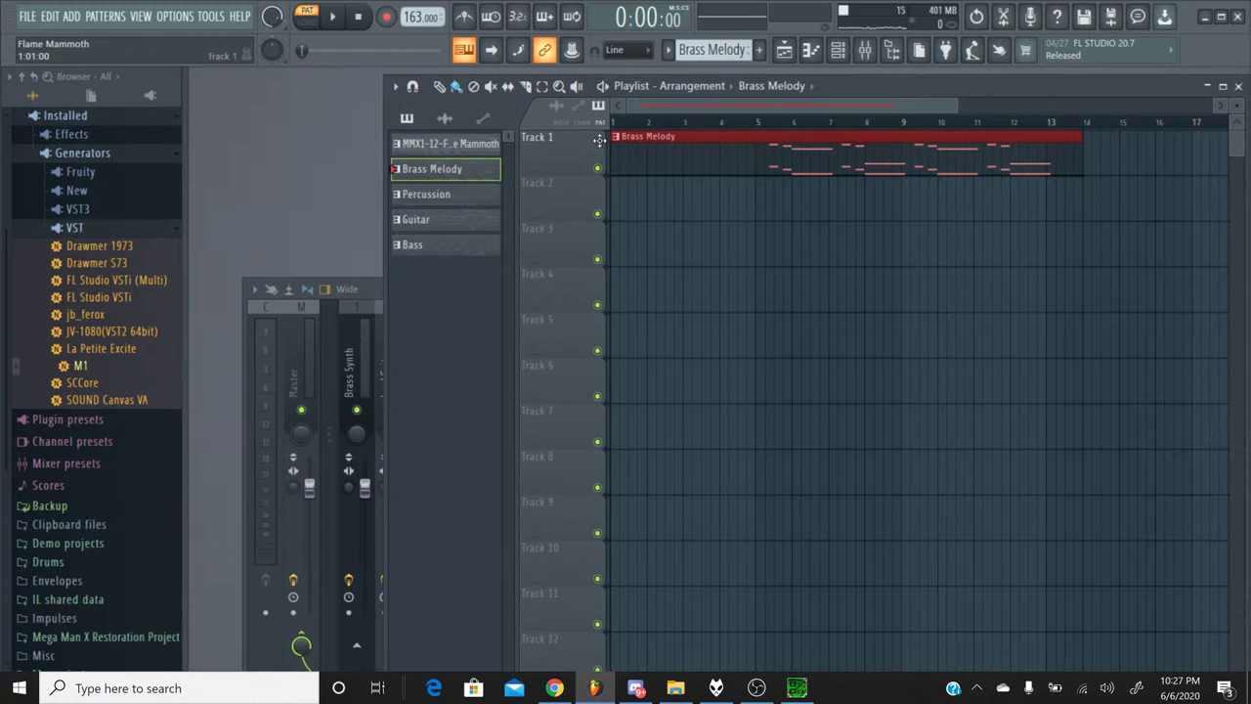
pyautogui.click(667, 50)
pyautogui.click(696, 104)
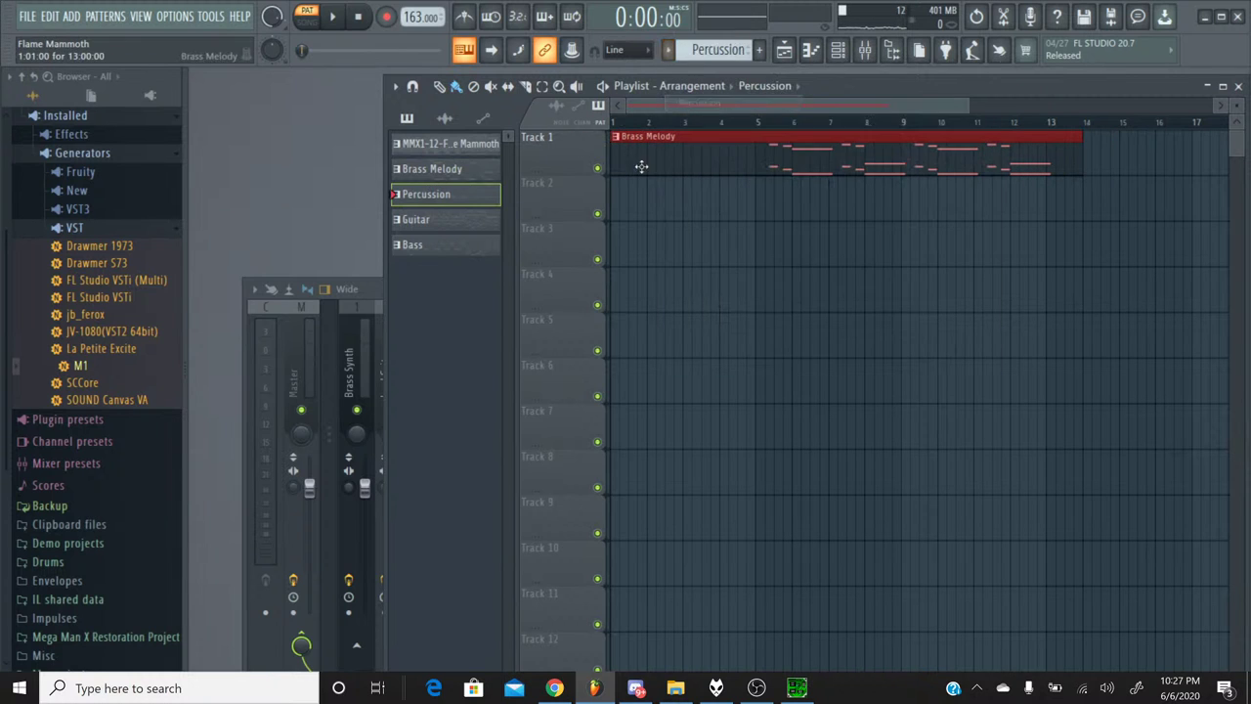
pyautogui.click(631, 207)
pyautogui.moveTo(645, 185); pyautogui.dragTo(628, 187)
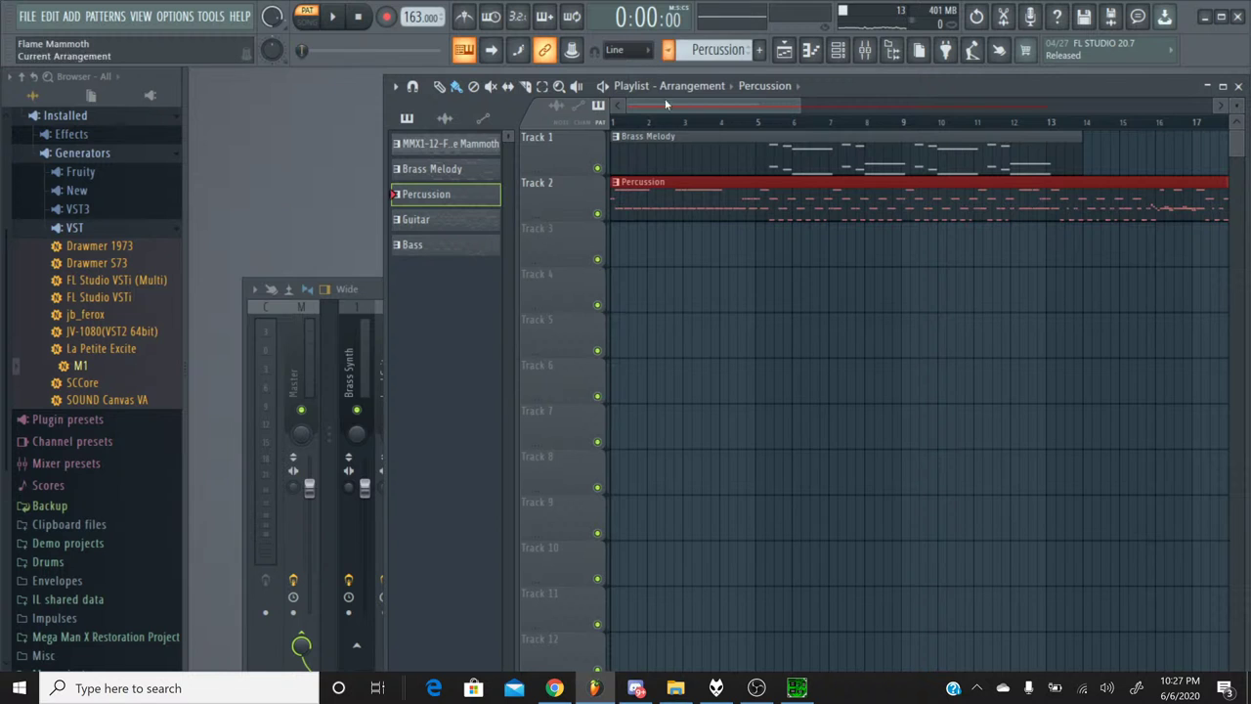
pyautogui.rightClick(668, 196)
# Place the Guitar pattern on playlist Track 2, starting at bar 1.
pyautogui.click(667, 50)
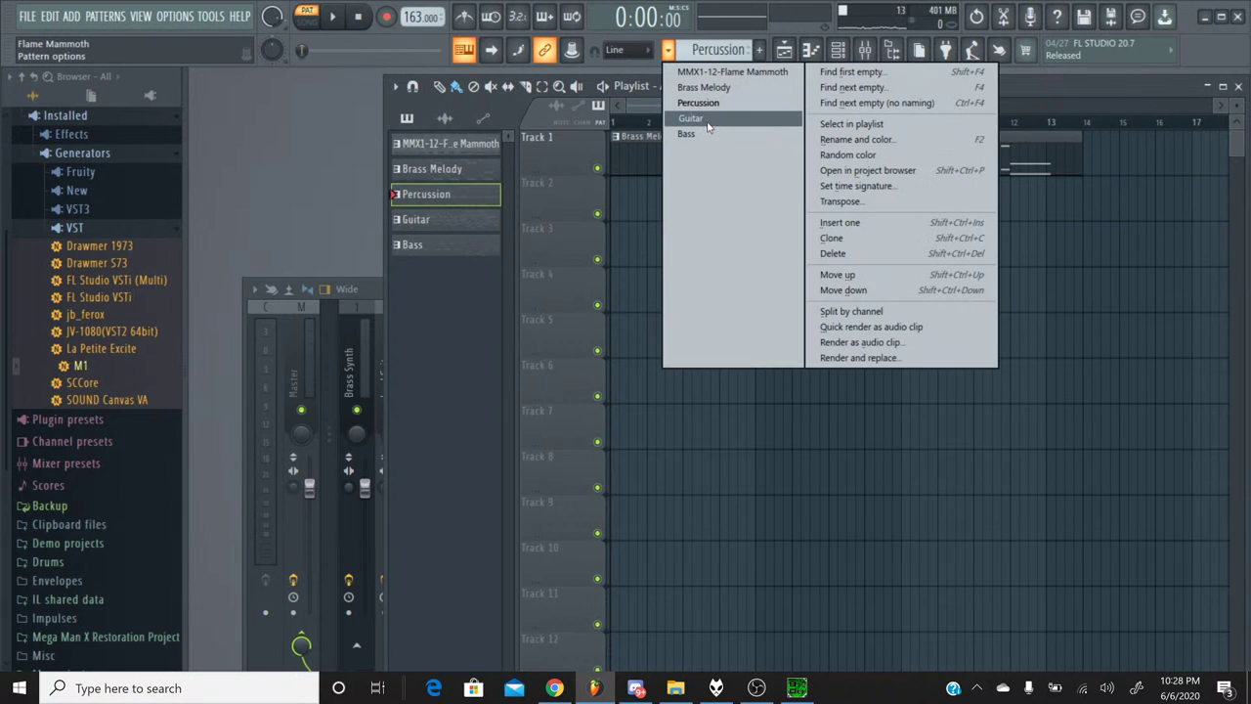
pyautogui.click(706, 119)
pyautogui.click(653, 196)
pyautogui.moveTo(652, 195); pyautogui.dragTo(621, 195)
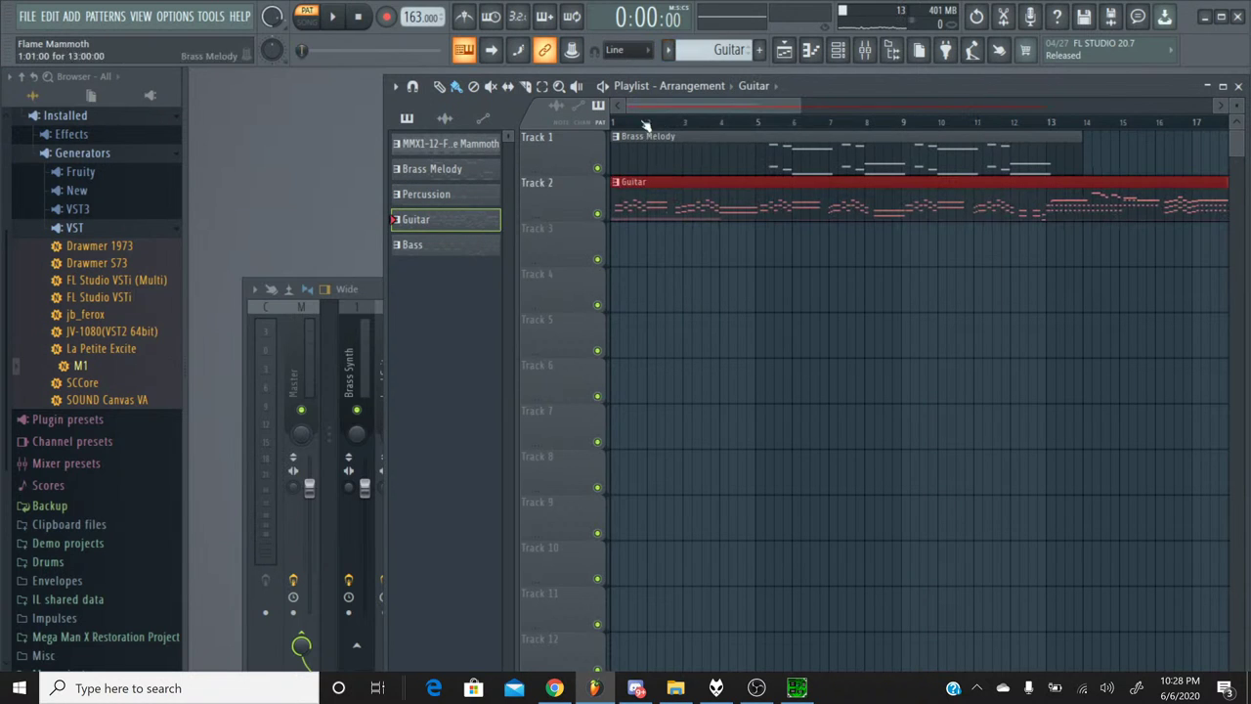
# Place the Bass pattern on playlist Track 3, aligned to the start of bar 1.
pyautogui.click(668, 52)
pyautogui.click(706, 134)
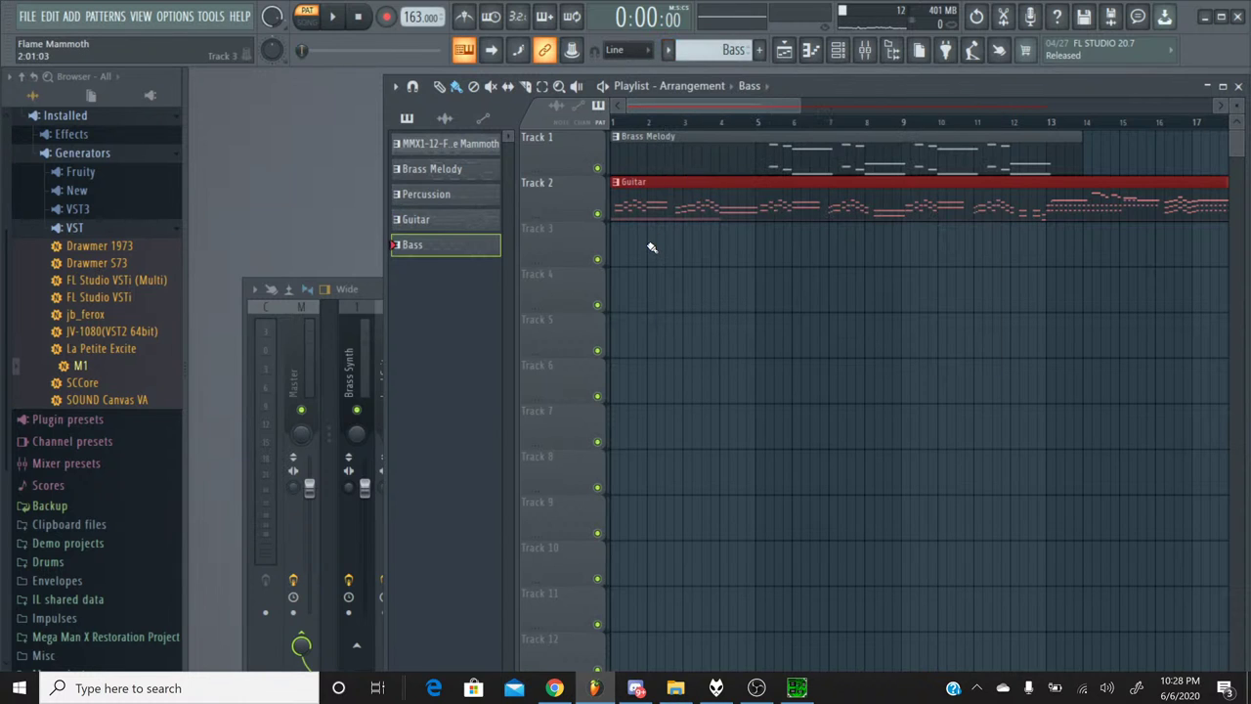
pyautogui.click(672, 237)
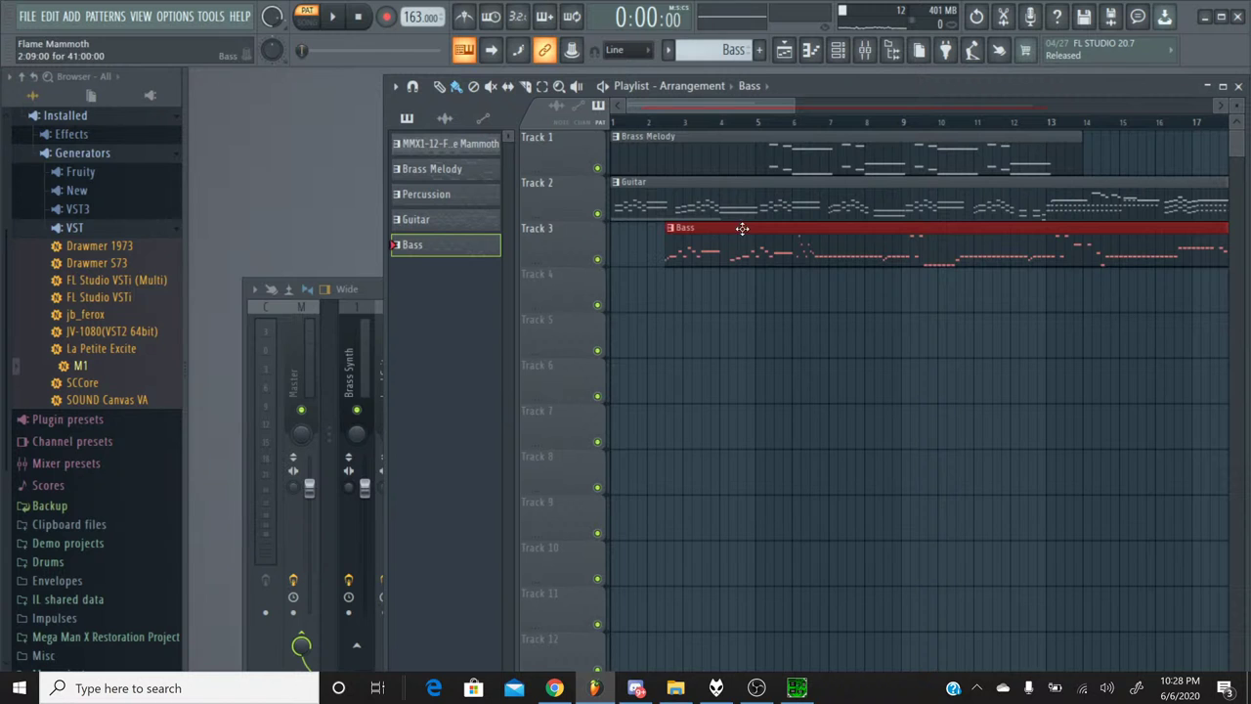
pyautogui.moveTo(743, 227); pyautogui.dragTo(687, 228)
# Place the Percussion pattern on playlist Track 4, starting at bar 1.
pyautogui.click(669, 51)
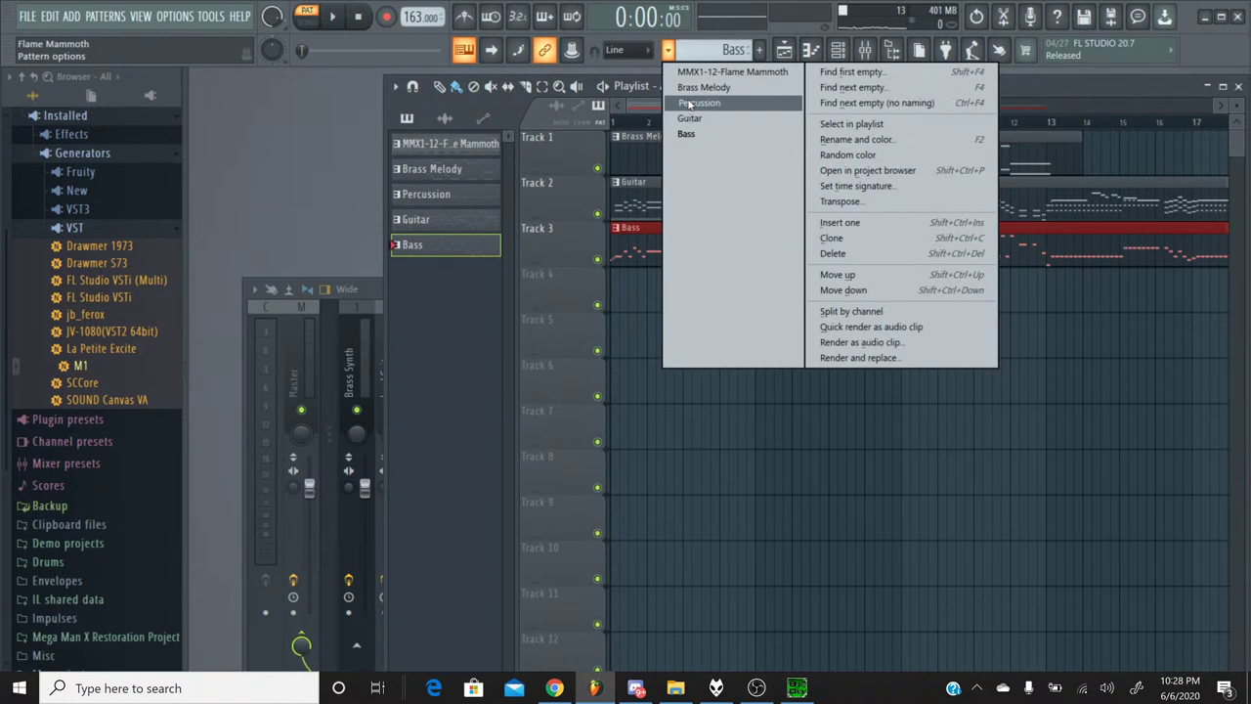
pyautogui.click(694, 102)
pyautogui.click(695, 275)
pyautogui.moveTo(706, 272); pyautogui.dragTo(633, 272)
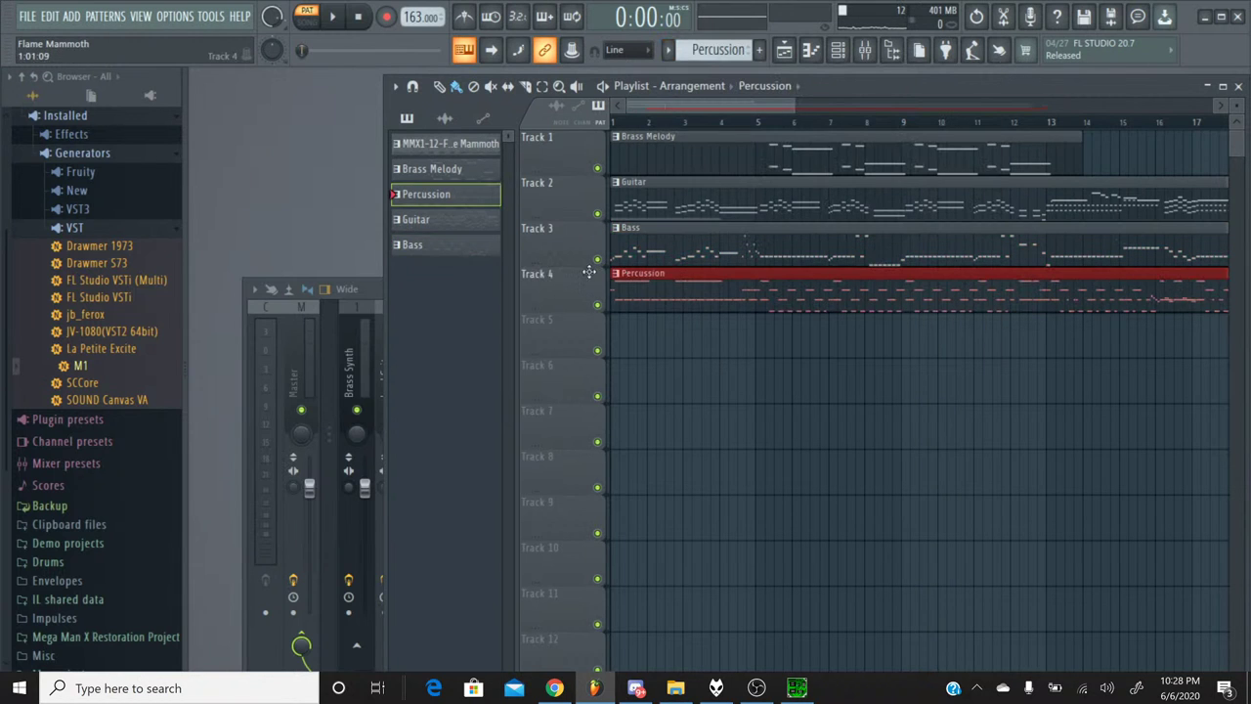
# Reactivate every channel in the channel rack by switching solo on and off for Distorted Lead 2.
pyautogui.click(837, 50)
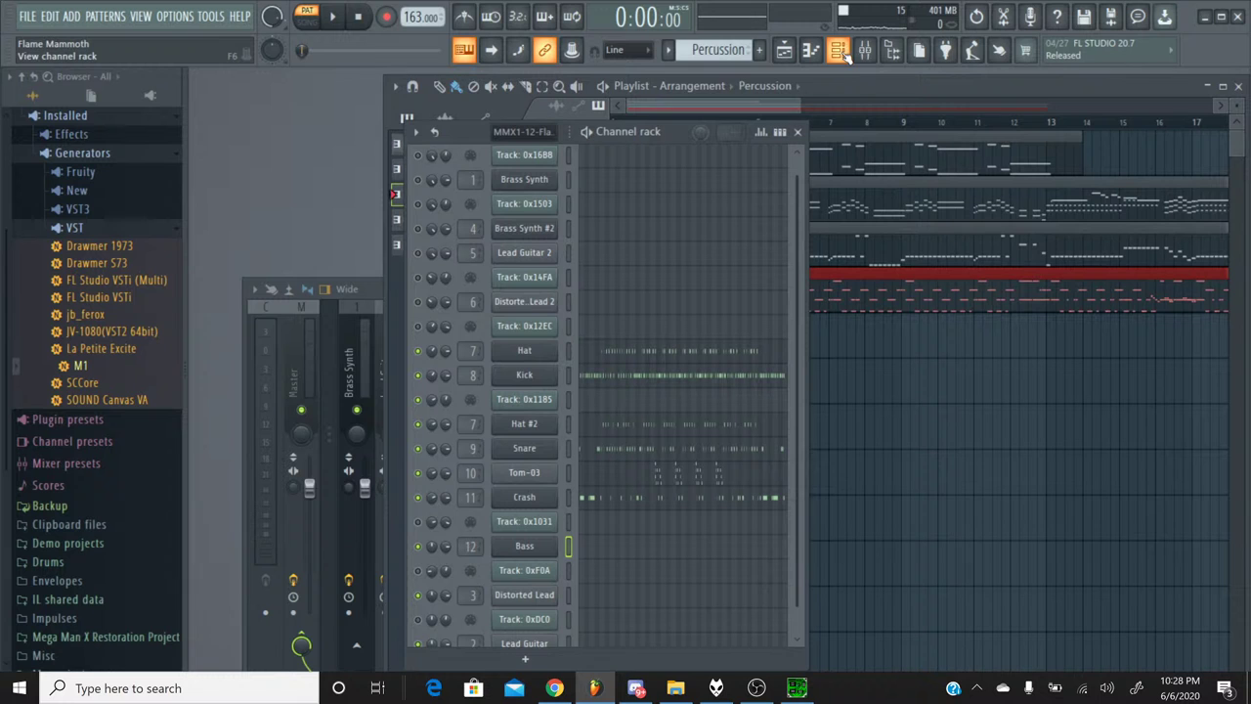
pyautogui.rightClick(426, 306)
pyautogui.click(445, 313)
pyautogui.rightClick(422, 304)
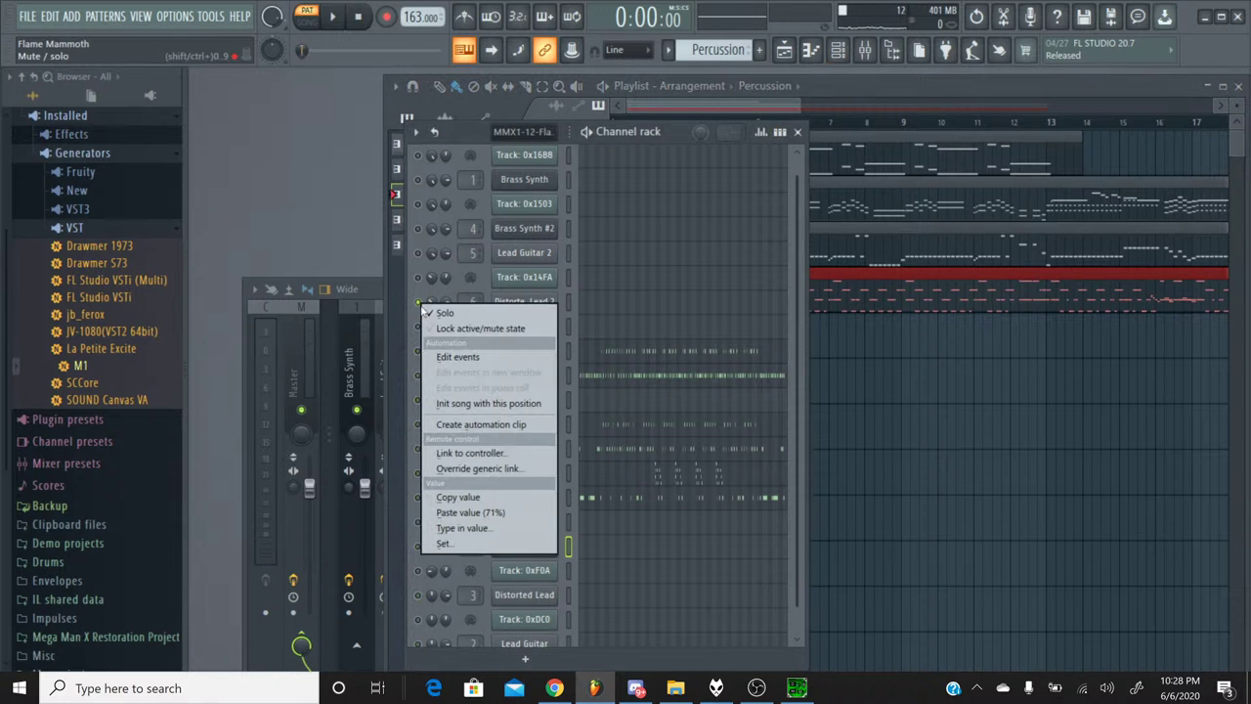
pyautogui.click(445, 313)
# Play the Percussion pattern briefly with the mixer in view and stop playback.
pyautogui.click(865, 50)
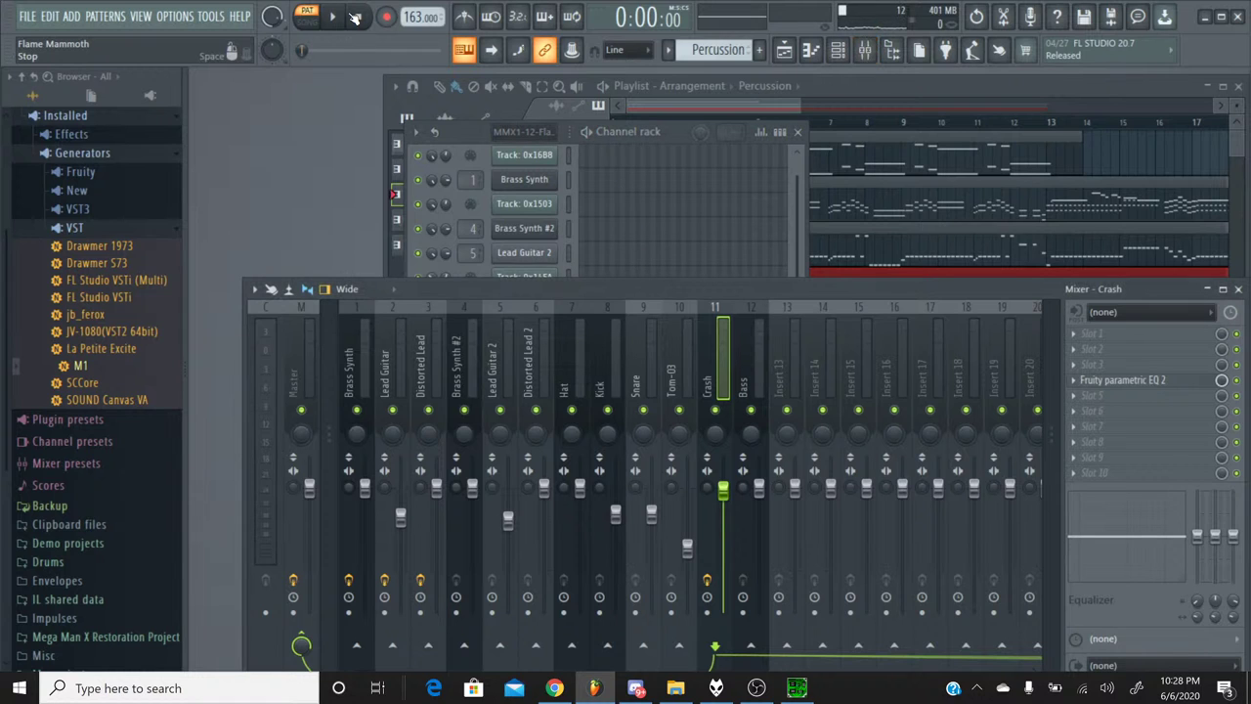
pyautogui.click(348, 18)
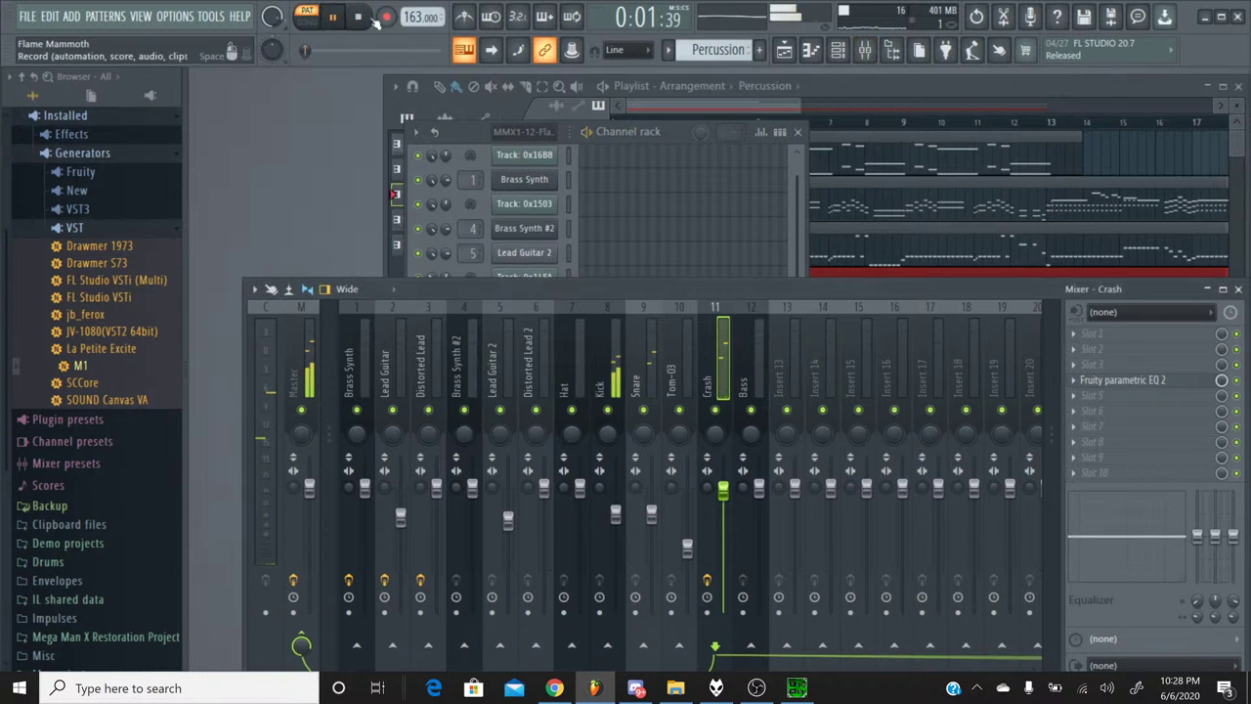
pyautogui.click(361, 20)
# Examine in the channel rack which channels the Percussion, Bass and Guitar patterns use.
pyautogui.click(475, 150)
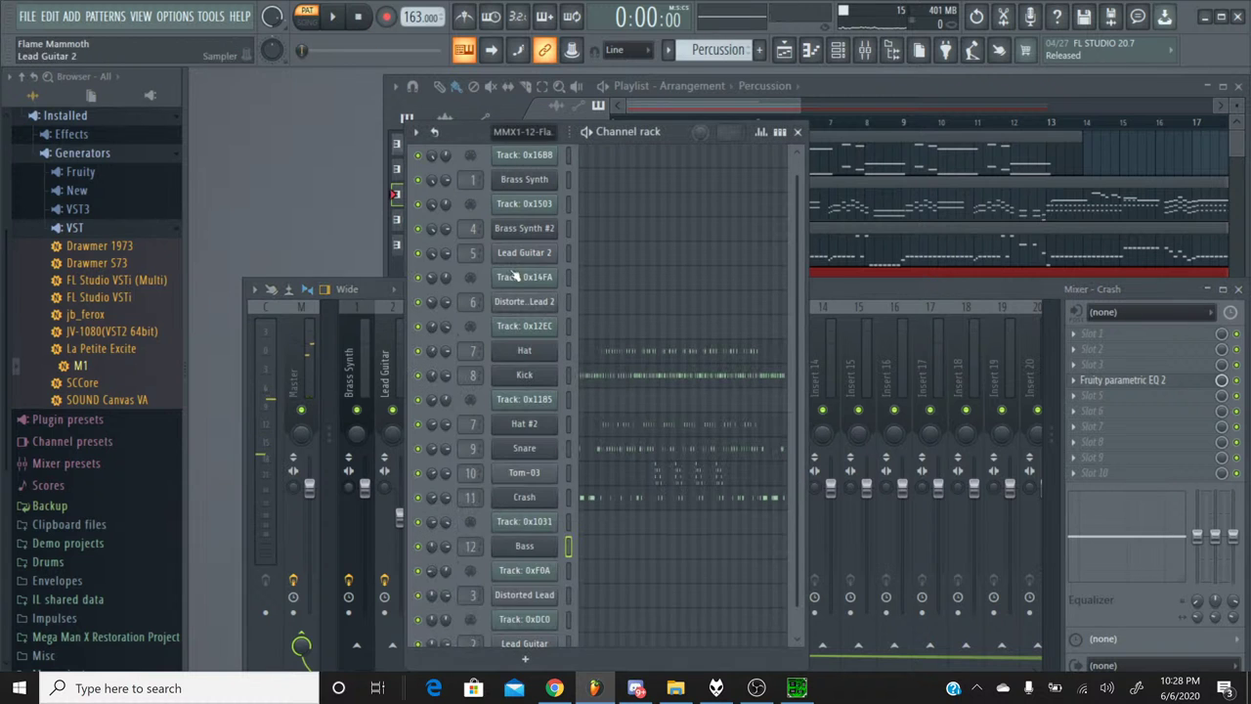
pyautogui.scroll(-1, 556, 306)
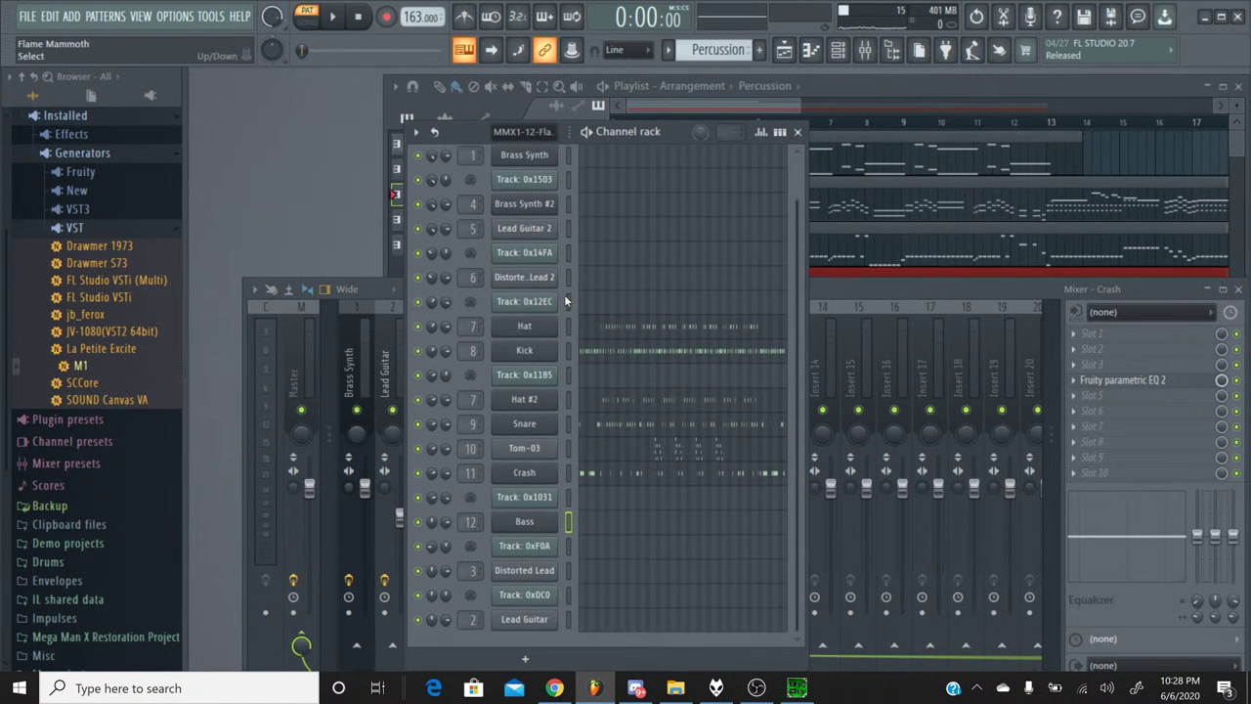
pyautogui.scroll(1, 564, 297)
pyautogui.click(670, 49)
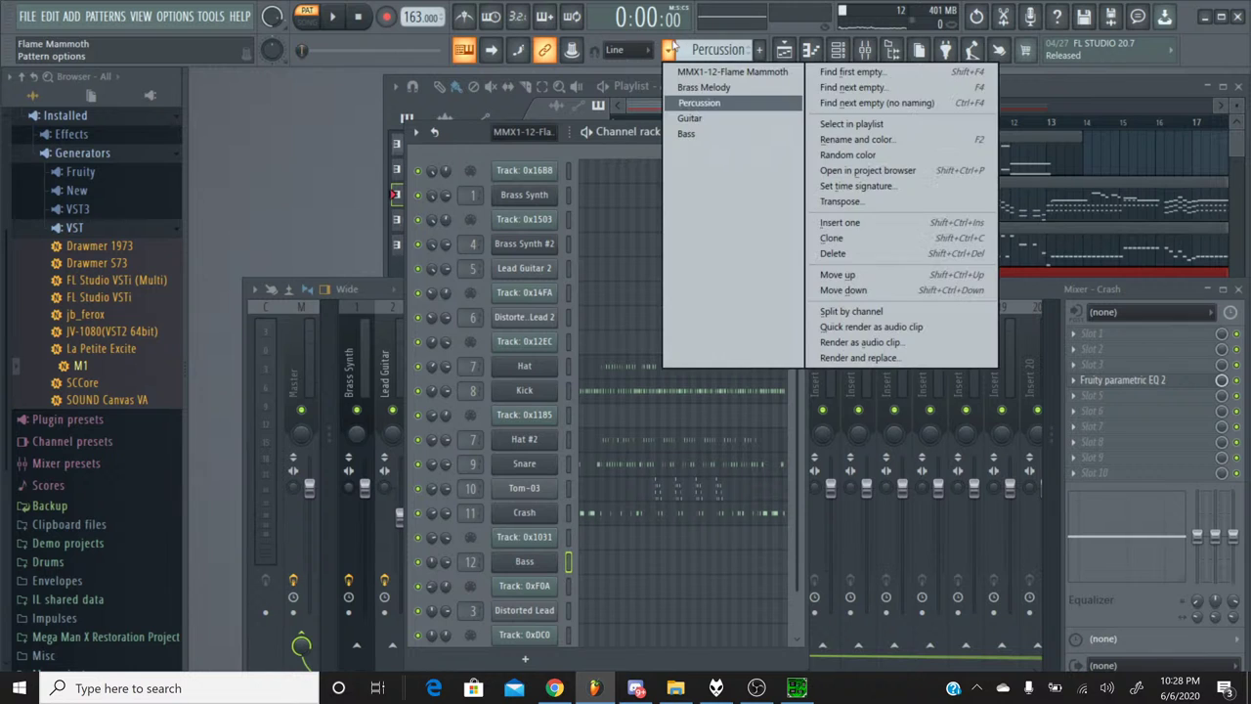
pyautogui.click(689, 132)
pyautogui.click(670, 48)
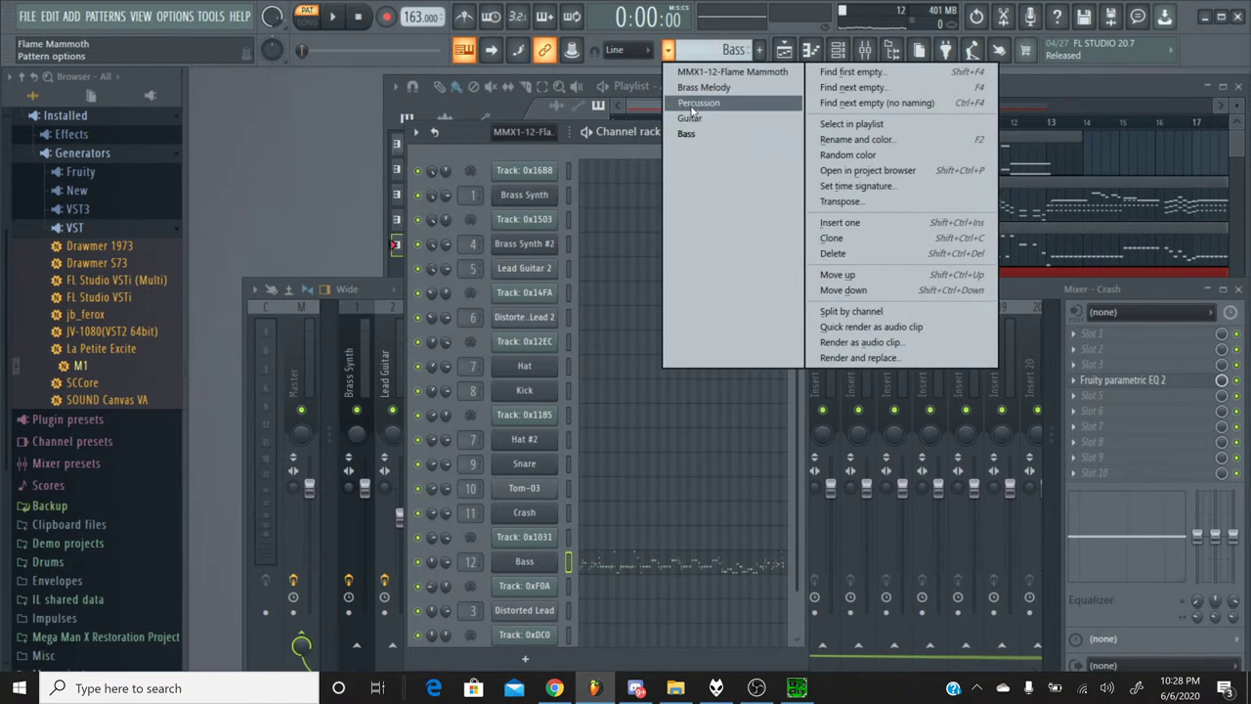
pyautogui.click(692, 119)
pyautogui.scroll(-2, 697, 343)
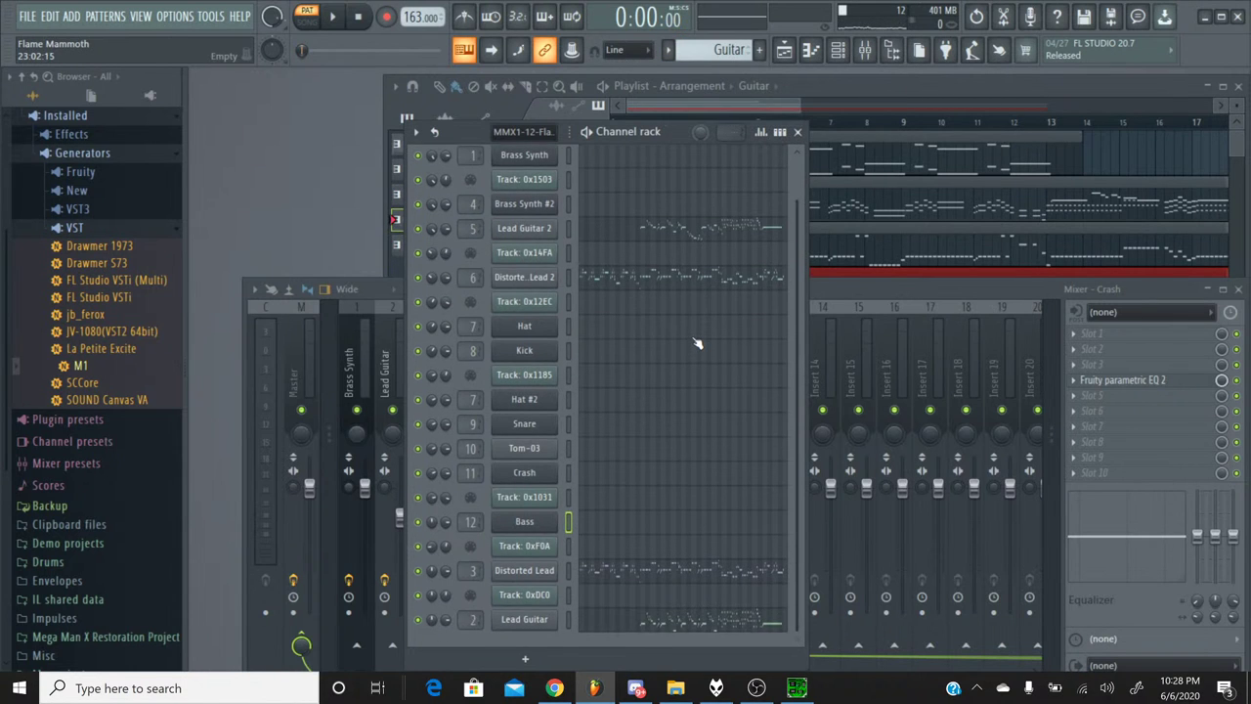
pyautogui.scroll(2, 697, 343)
# Move the channel rack window down over the mixer and bring the playlist to the front.
pyautogui.click(825, 292)
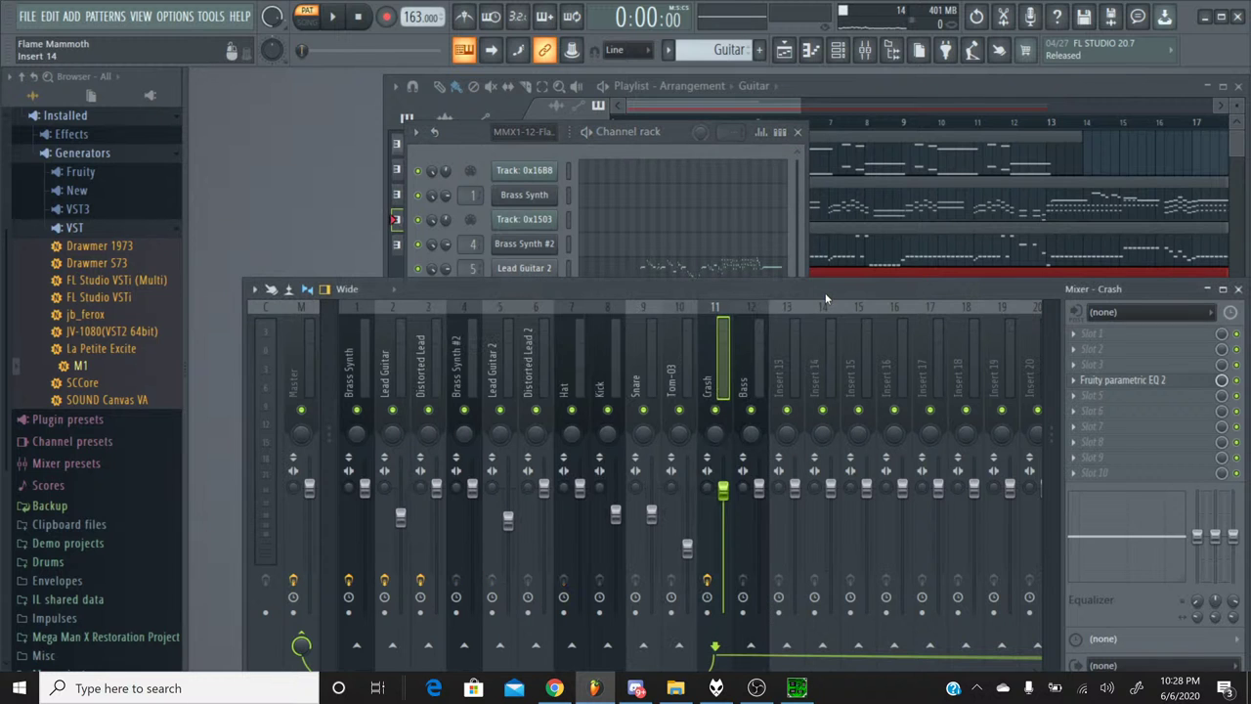
pyautogui.moveTo(541, 140); pyautogui.dragTo(564, 354)
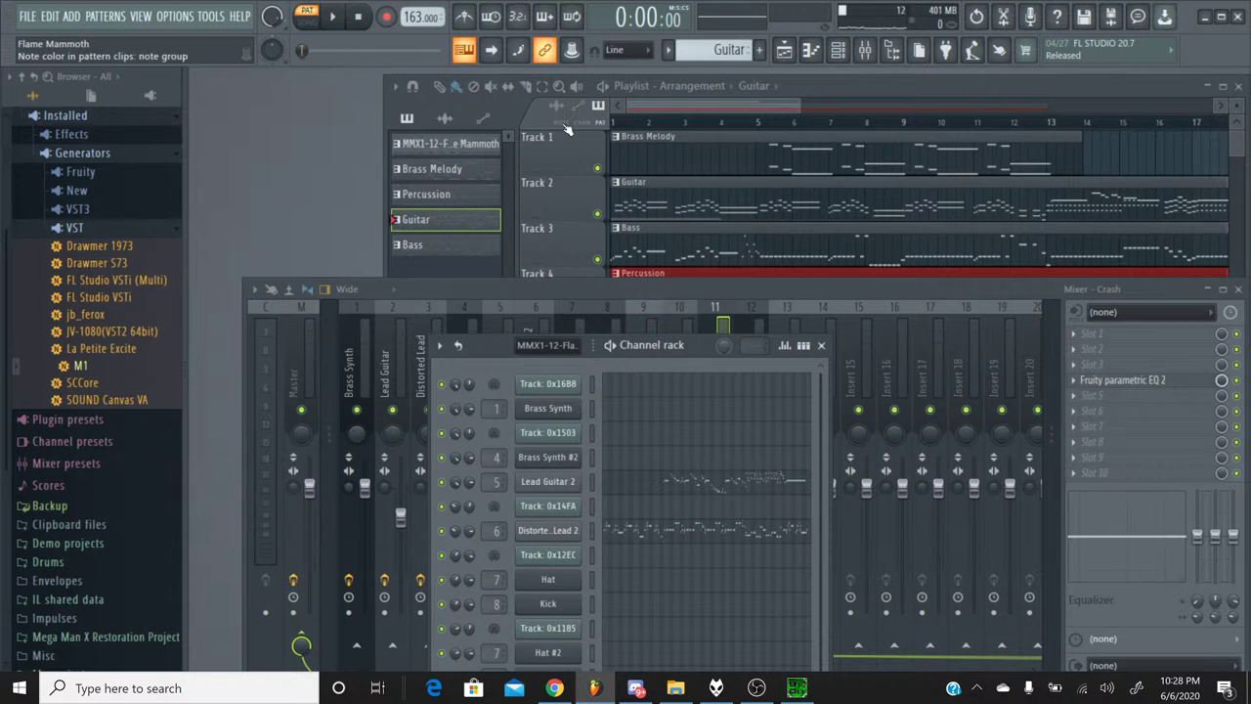
pyautogui.click(760, 109)
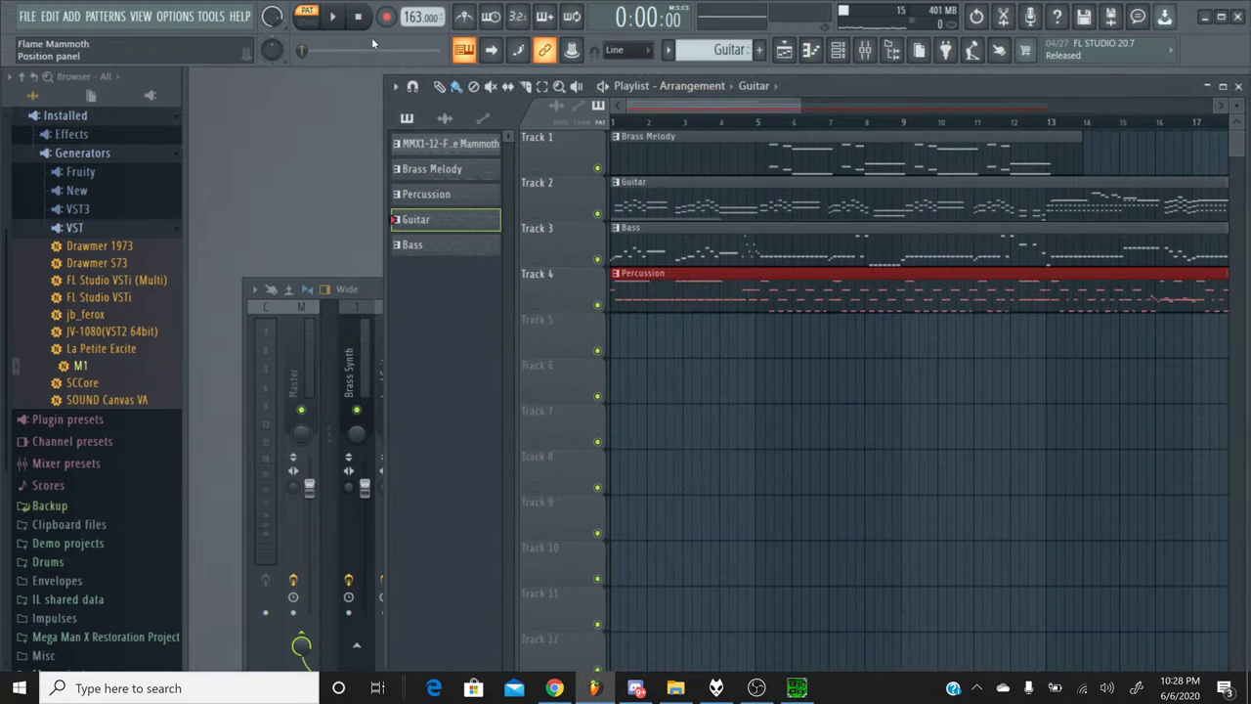
# Play the arrangement in song mode, leave only Distorted Lead and Distorted Lead 2 audible in the mixer, and lower Distorted Lead's level.
pyautogui.click(333, 19)
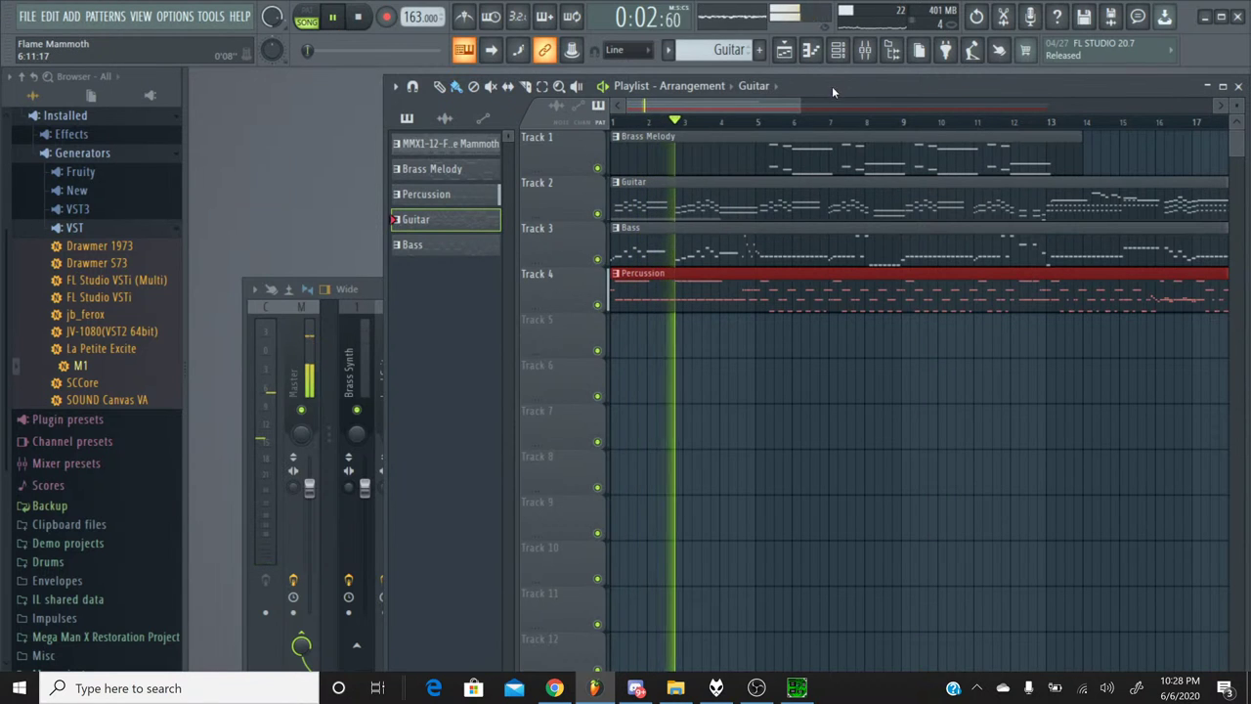
pyautogui.click(864, 52)
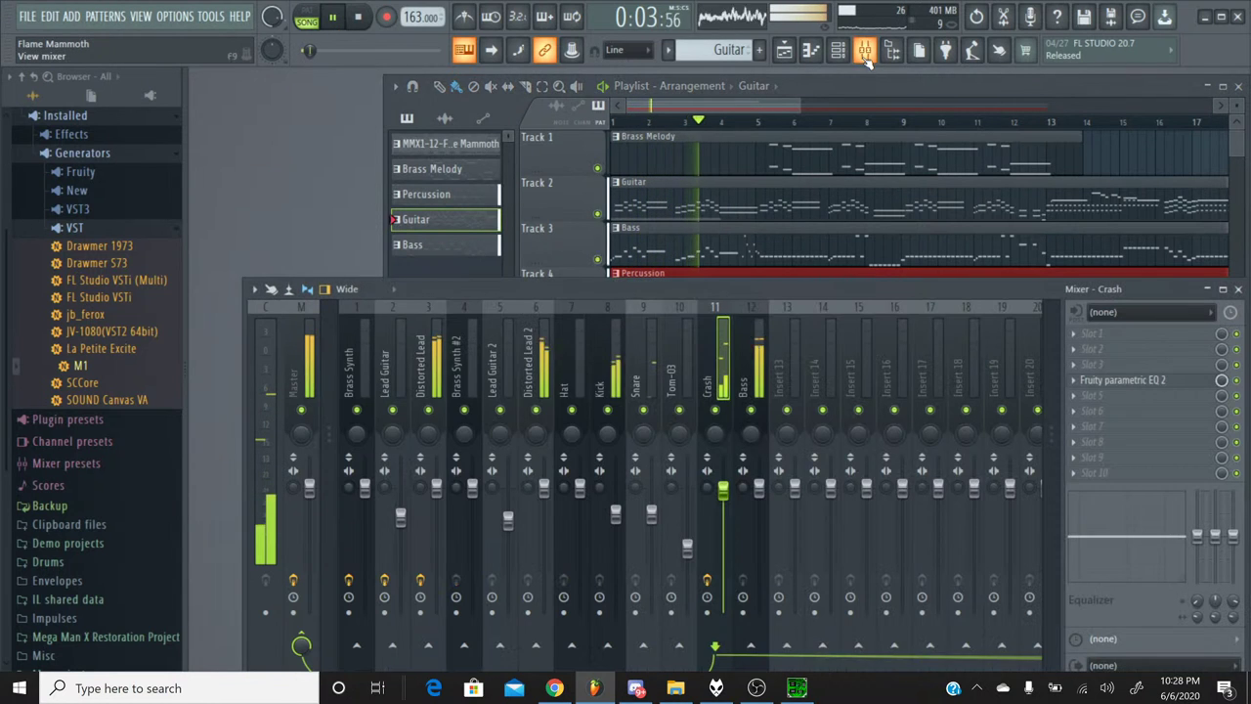
pyautogui.rightClick(427, 409)
pyautogui.click(535, 409)
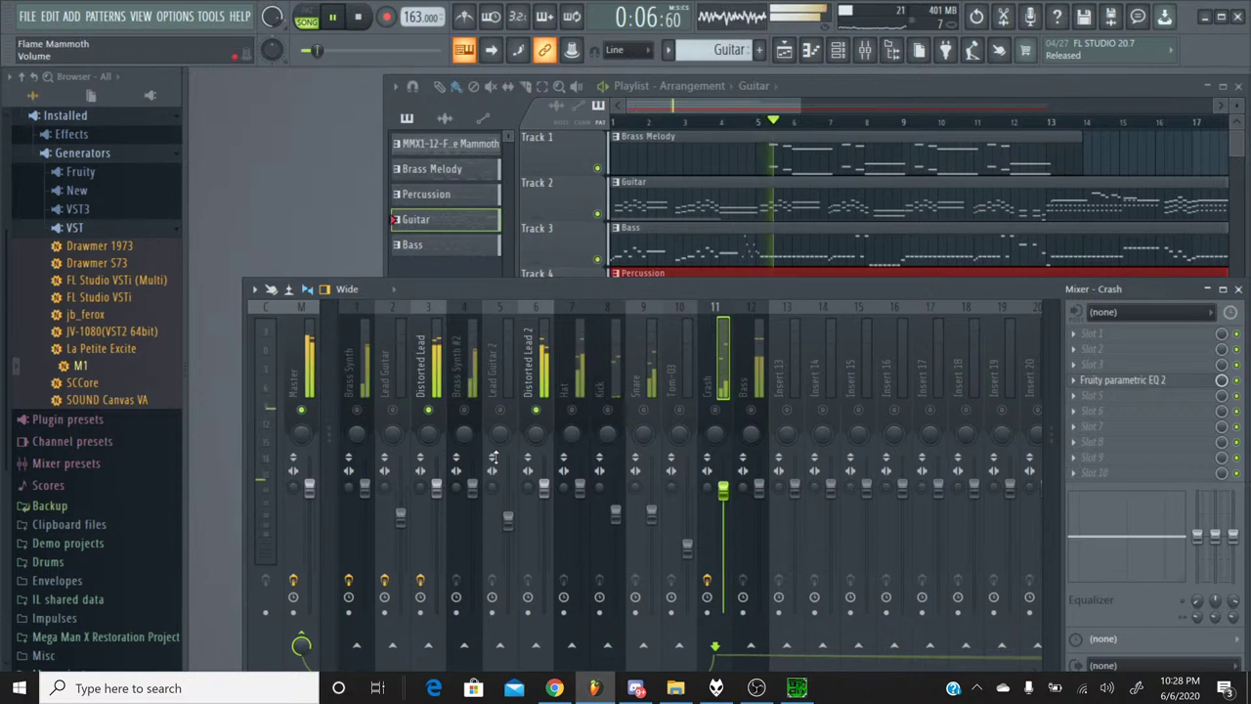
pyautogui.moveTo(436, 485); pyautogui.dragTo(436, 513)
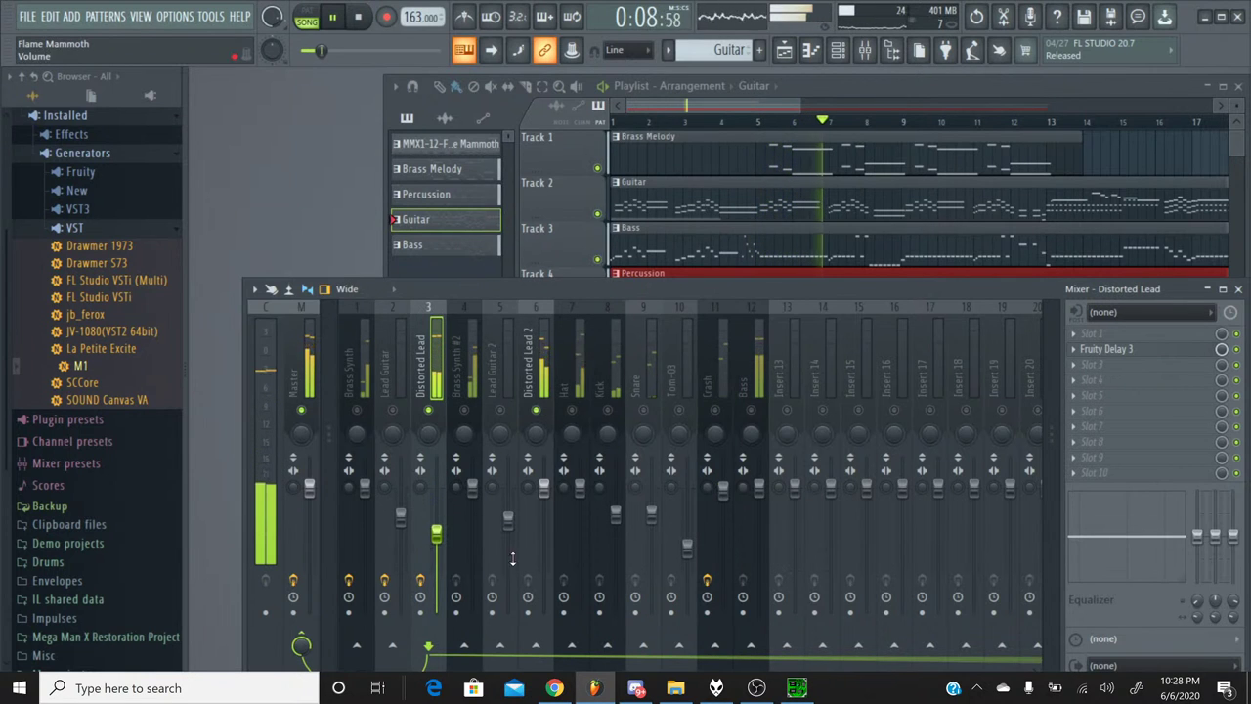
# Lower Distorted Lead 2 to about 61% (-9.6 dB) and make all mixer tracks audible again.
pyautogui.moveTo(543, 485); pyautogui.dragTo(543, 536)
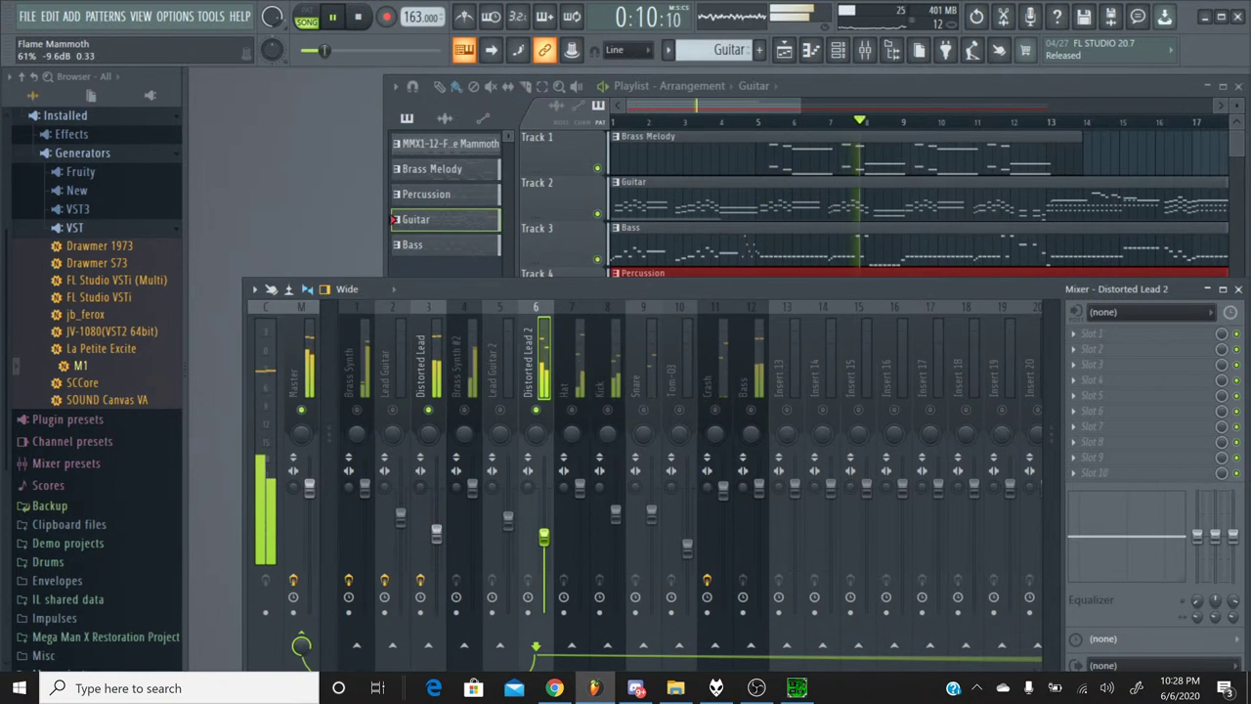
pyautogui.rightClick(535, 410)
pyautogui.rightClick(536, 409)
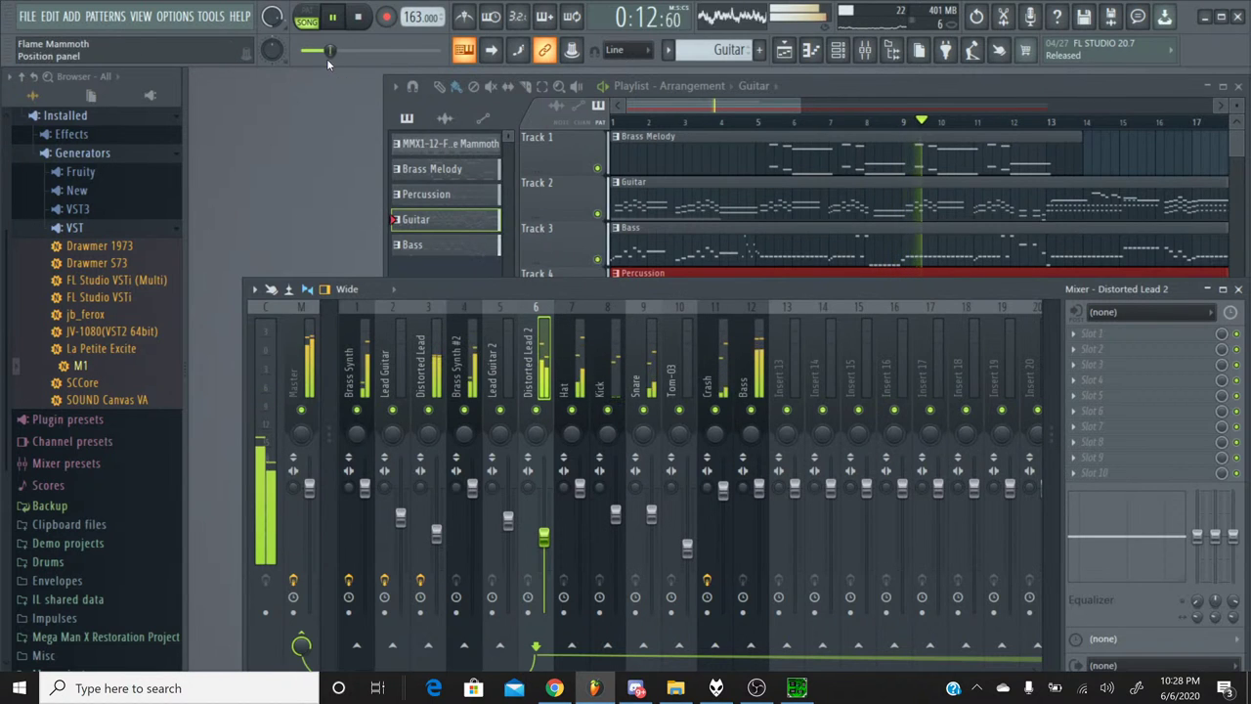
# Replay the song from the start and slightly raise Distorted Lead, and Distorted Lead 2 to about 64% (-8.8 dB).
pyautogui.moveTo(327, 51); pyautogui.dragTo(304, 53)
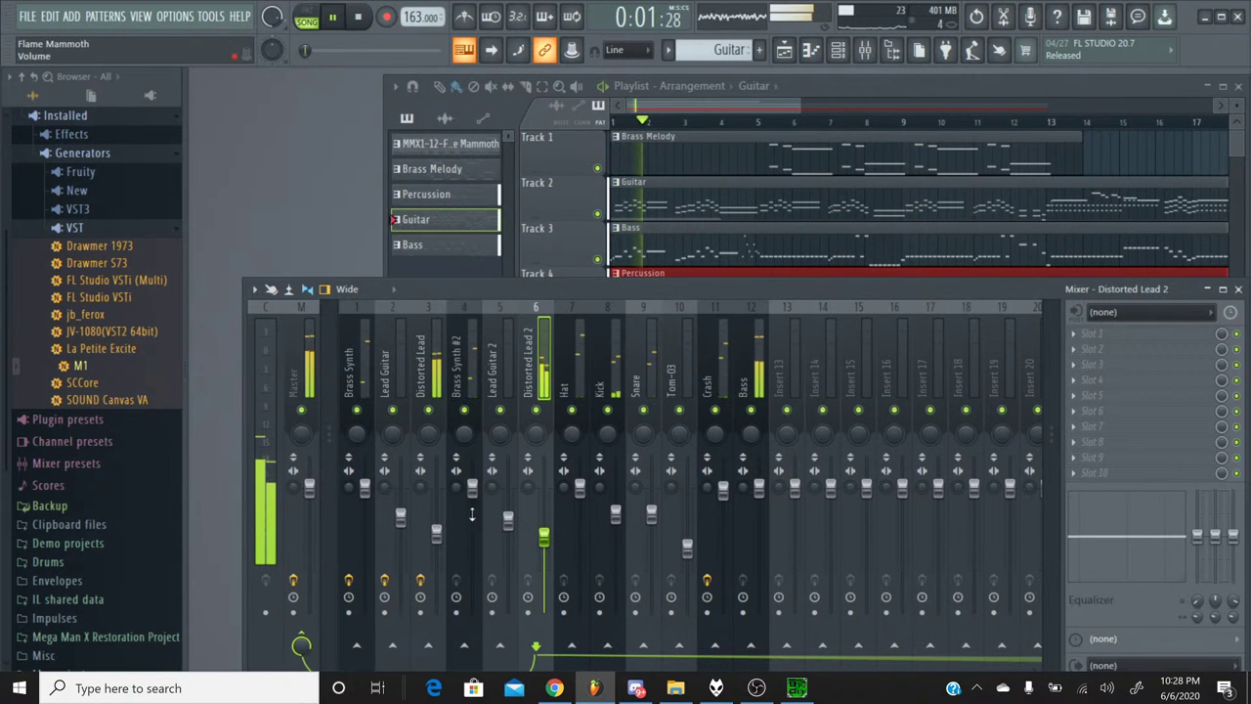
pyautogui.click(436, 533)
pyautogui.click(544, 534)
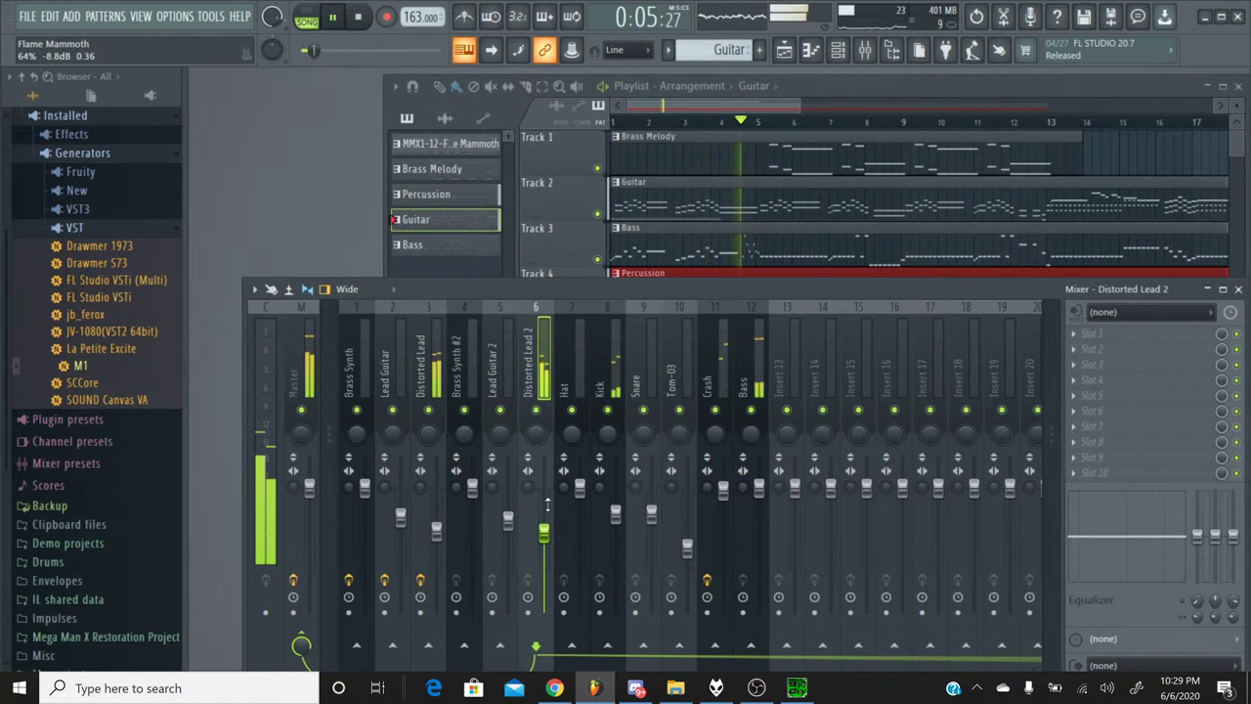
# Raise the Snare and Kick levels, lower the Hat level slightly, and select the Bass mixer track.
pyautogui.click(650, 507)
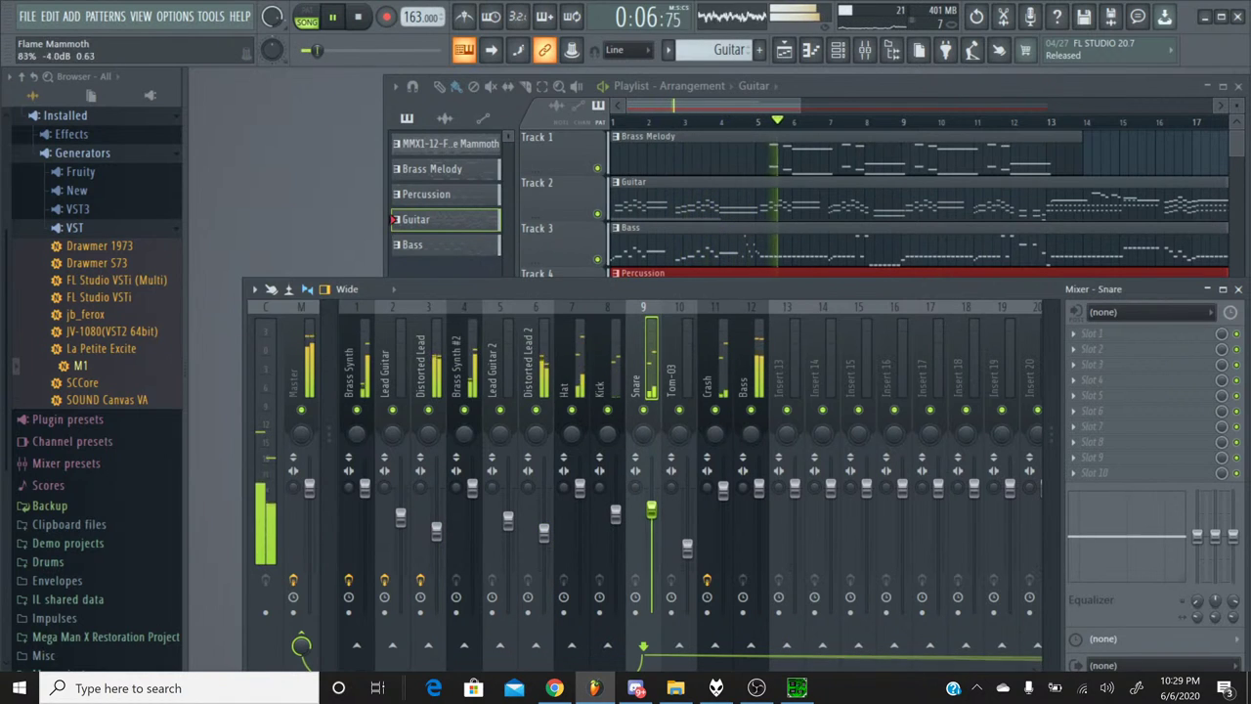
pyautogui.click(615, 503)
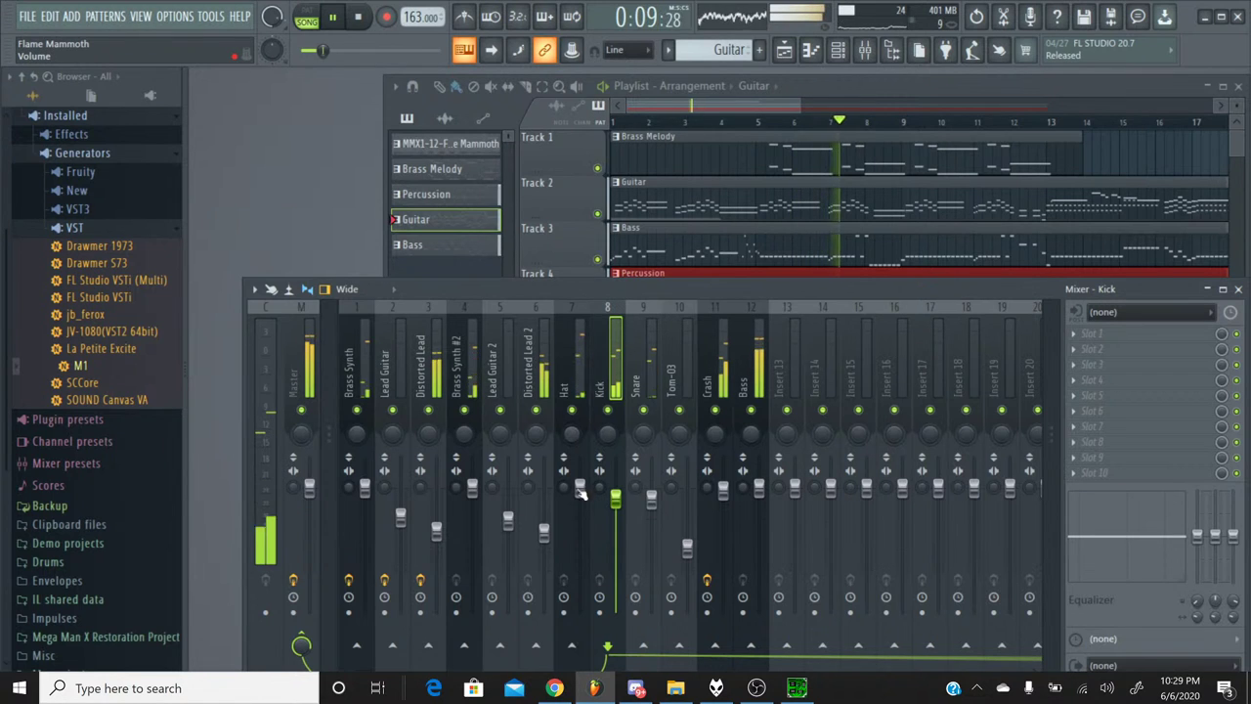
pyautogui.moveTo(579, 486); pyautogui.dragTo(581, 502)
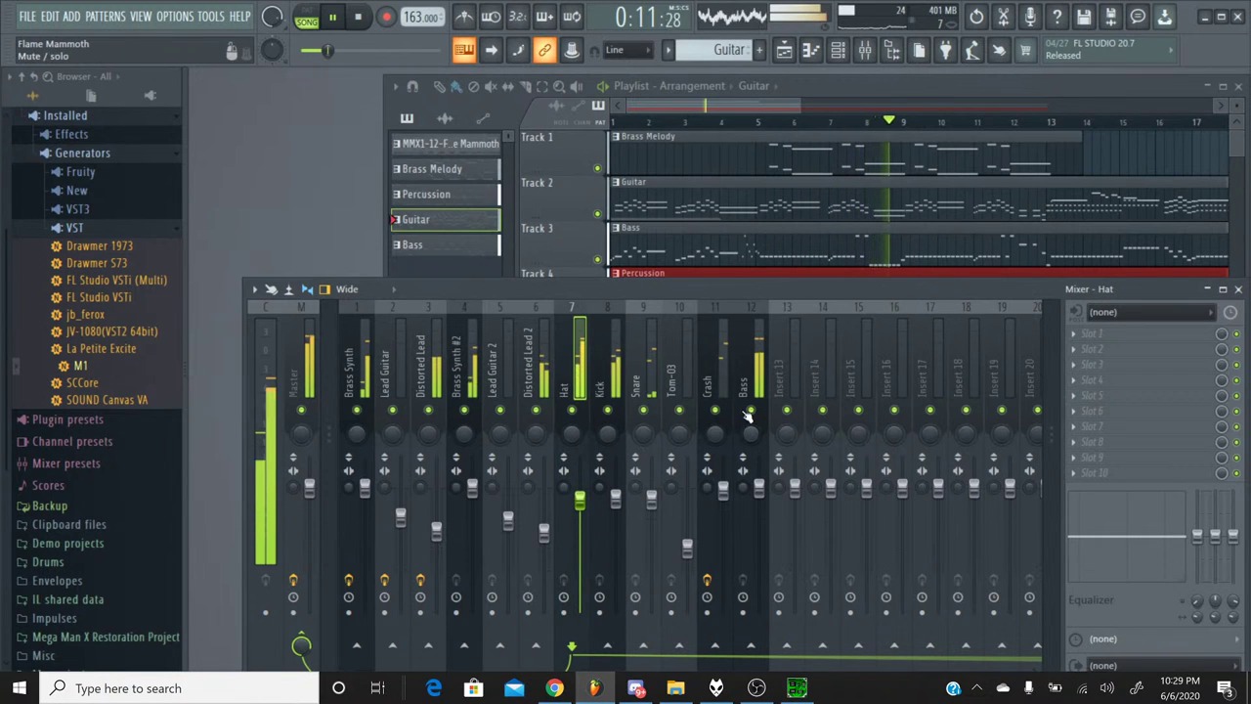
pyautogui.click(759, 485)
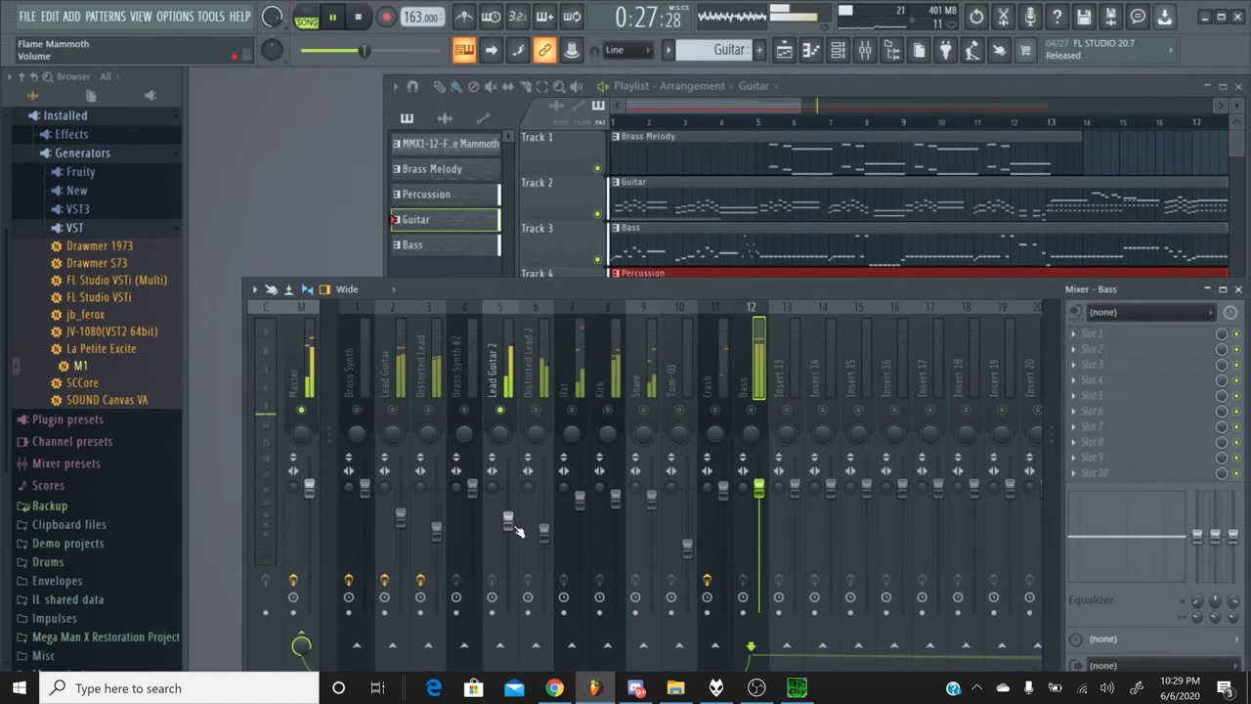
# Raise the Lead Guitar 2 and Lead Guitar levels, auditioning Lead Guitar alone before restoring all mixer tracks.
pyautogui.moveTo(507, 517); pyautogui.dragTo(507, 501)
pyautogui.rightClick(501, 412)
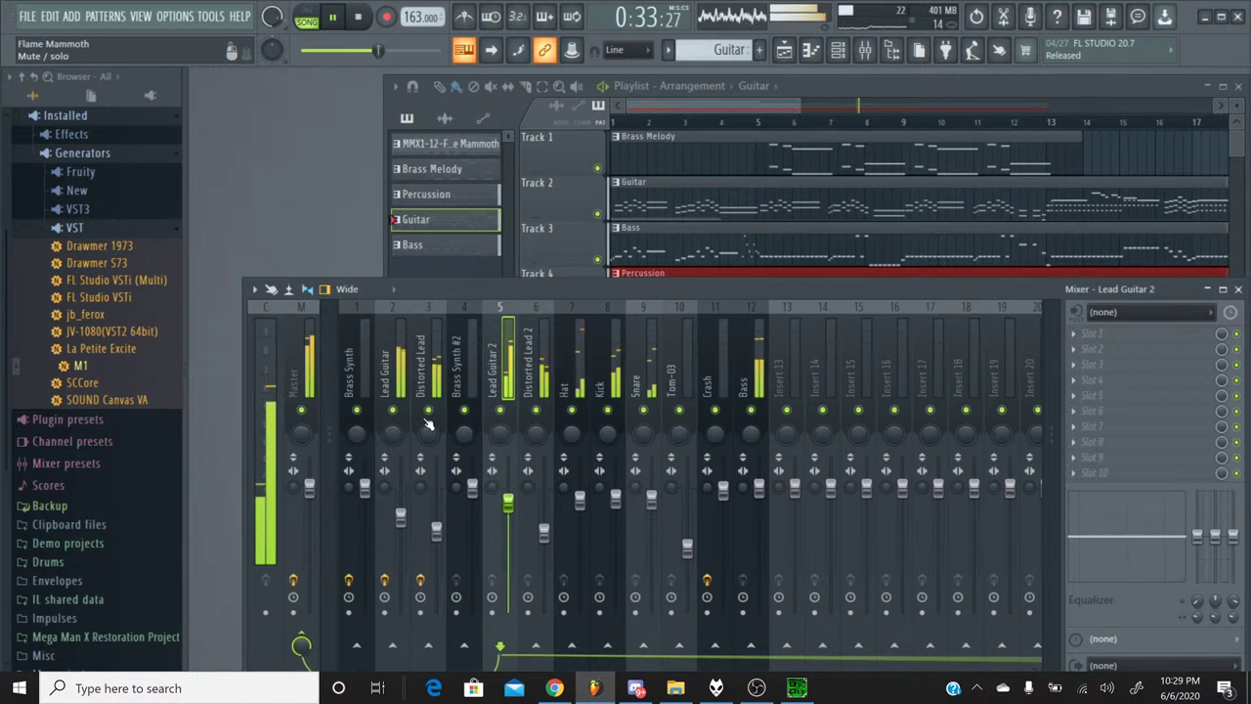
pyautogui.rightClick(393, 412)
pyautogui.moveTo(401, 515); pyautogui.dragTo(400, 507)
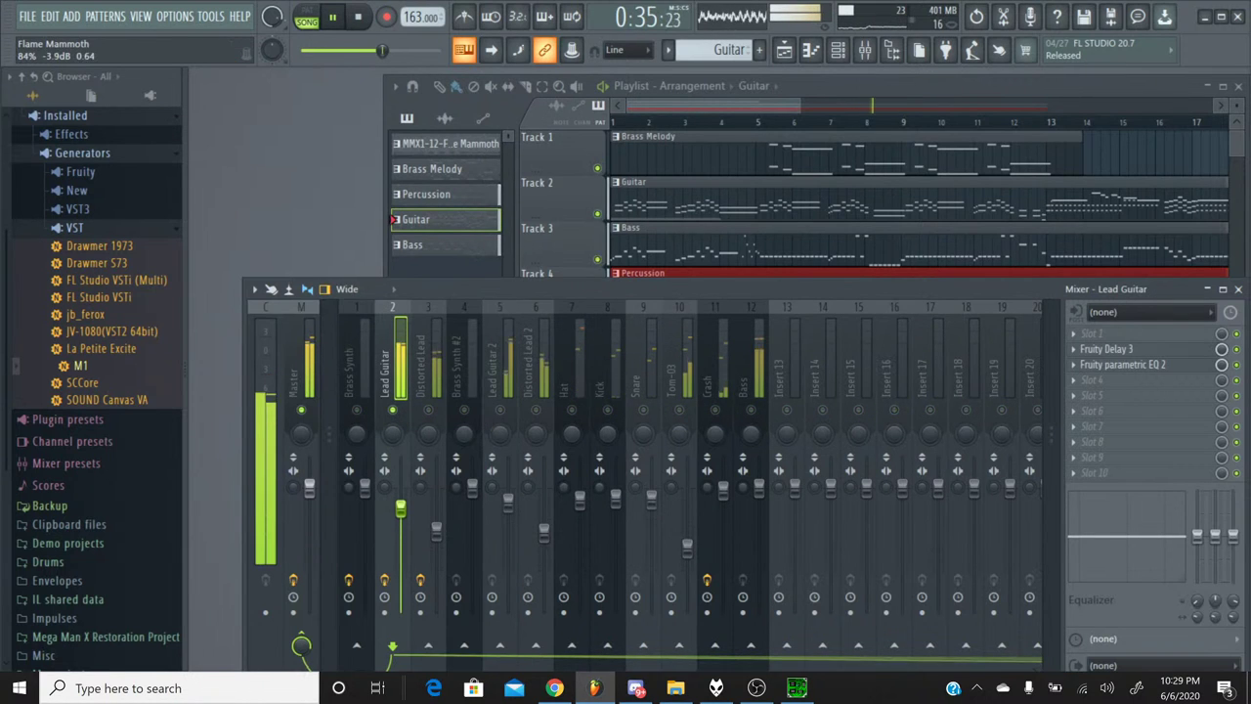
pyautogui.rightClick(393, 411)
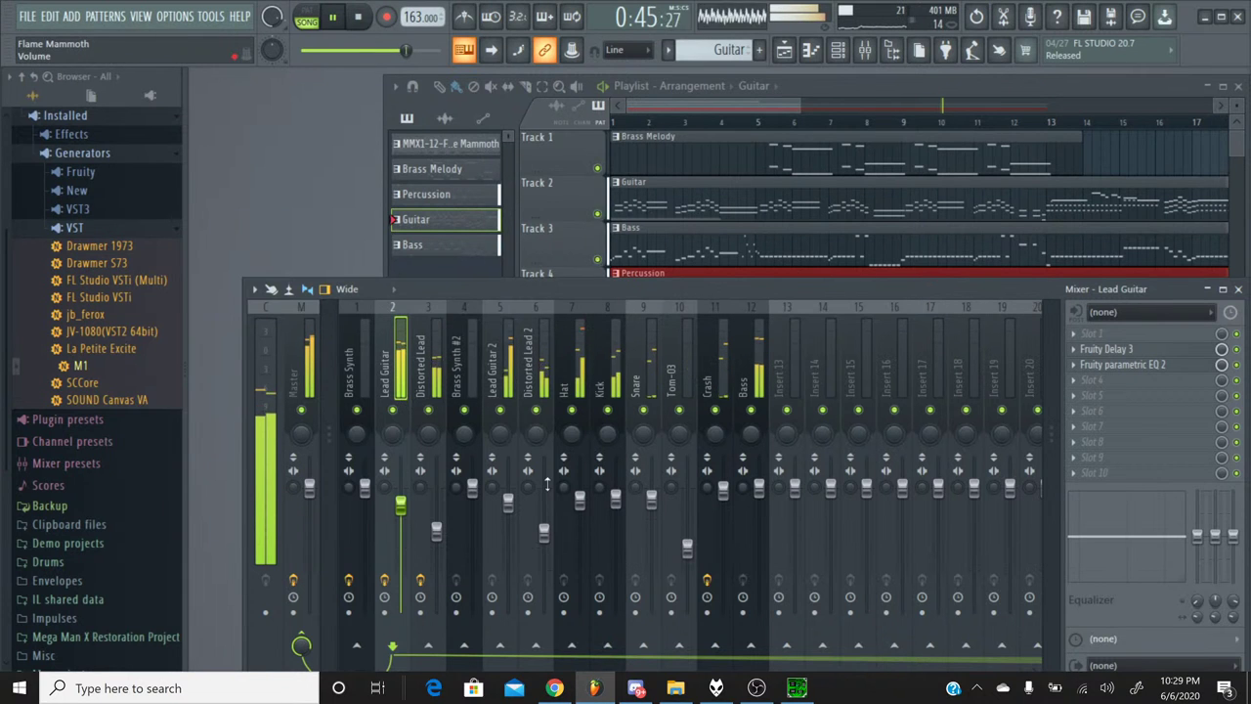
# Check the live chat in YouTube Studio in Chrome, return to FL Studio and replay the song from the start.
pyautogui.click(552, 689)
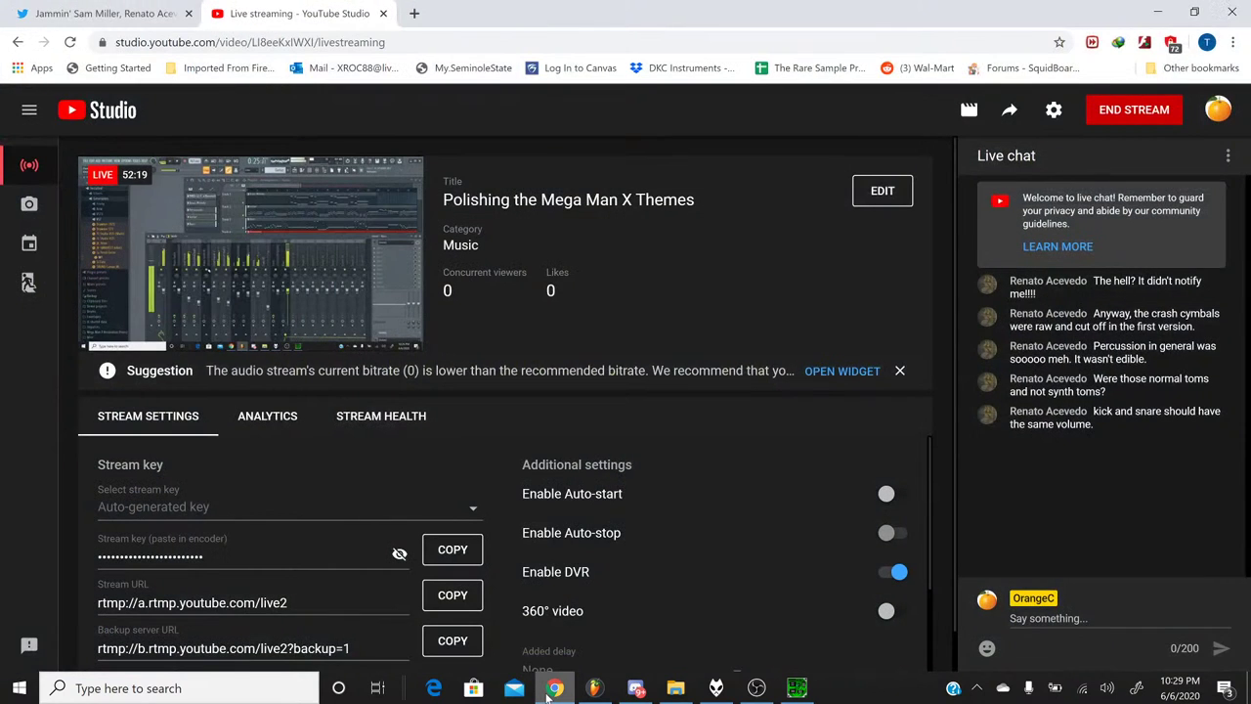
pyautogui.click(593, 687)
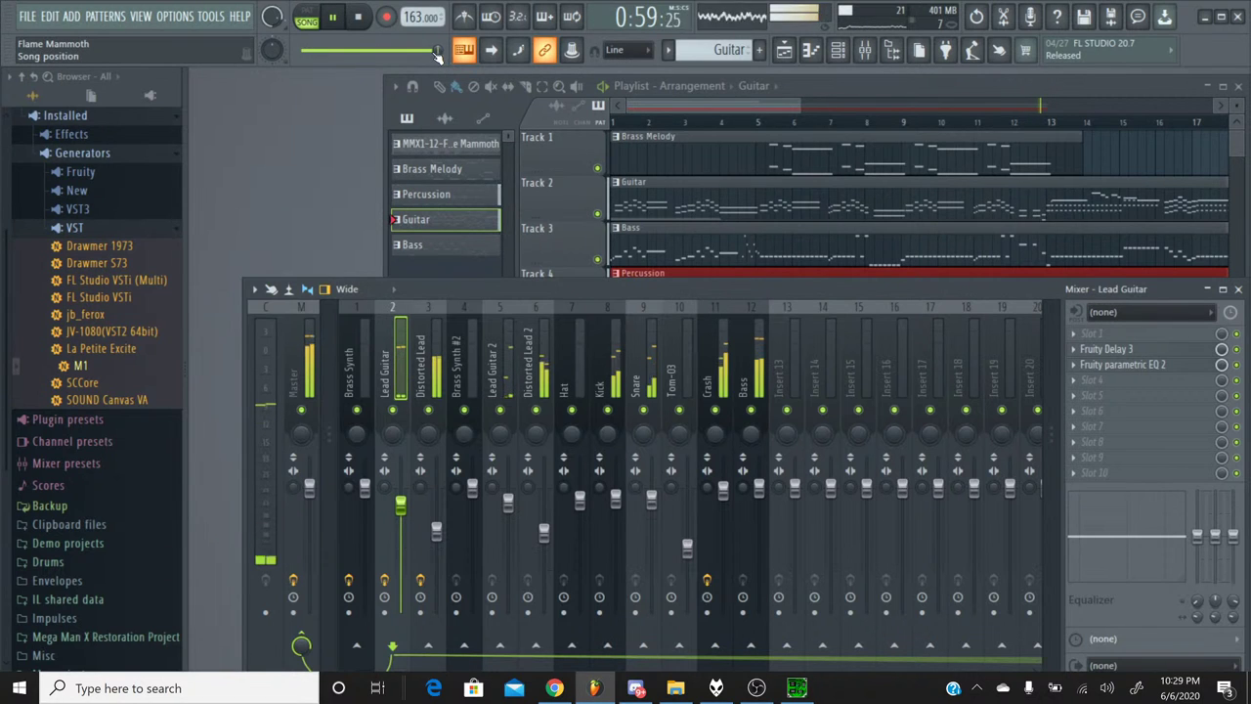
pyautogui.moveTo(435, 51); pyautogui.dragTo(305, 55)
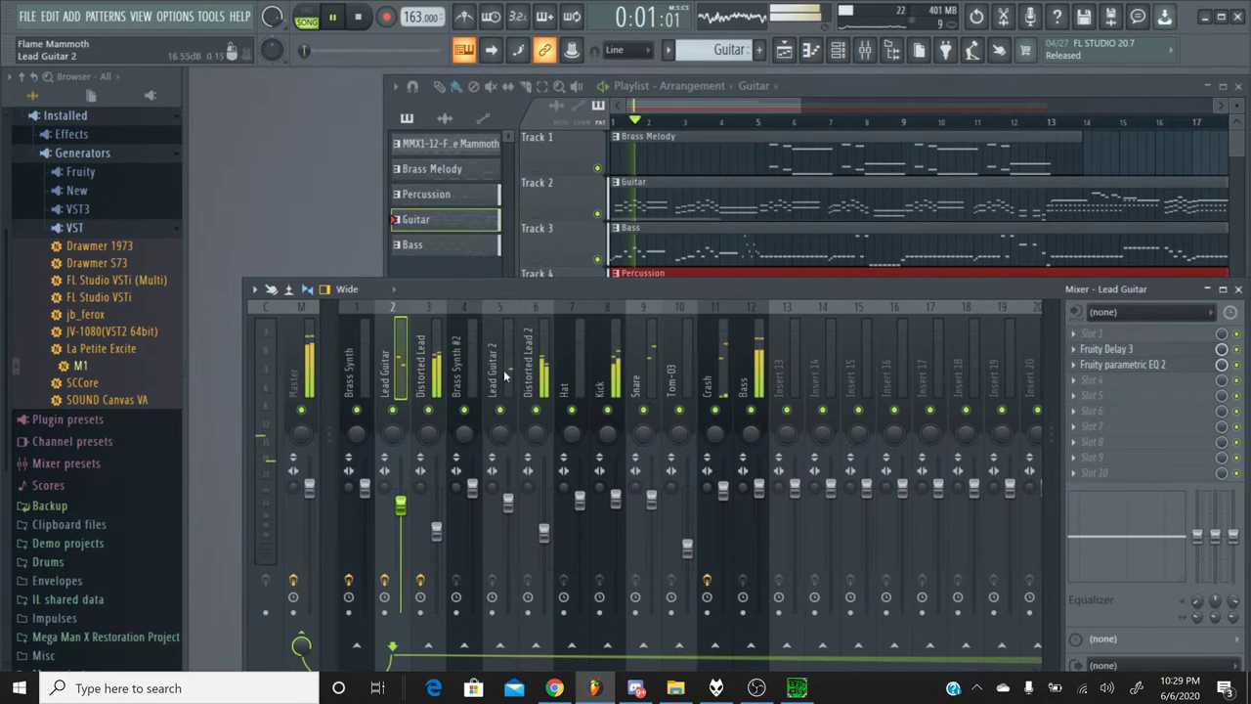
# Solo the Kick track and also enable the Hat and Snare so only these three are audible.
pyautogui.rightClick(607, 409)
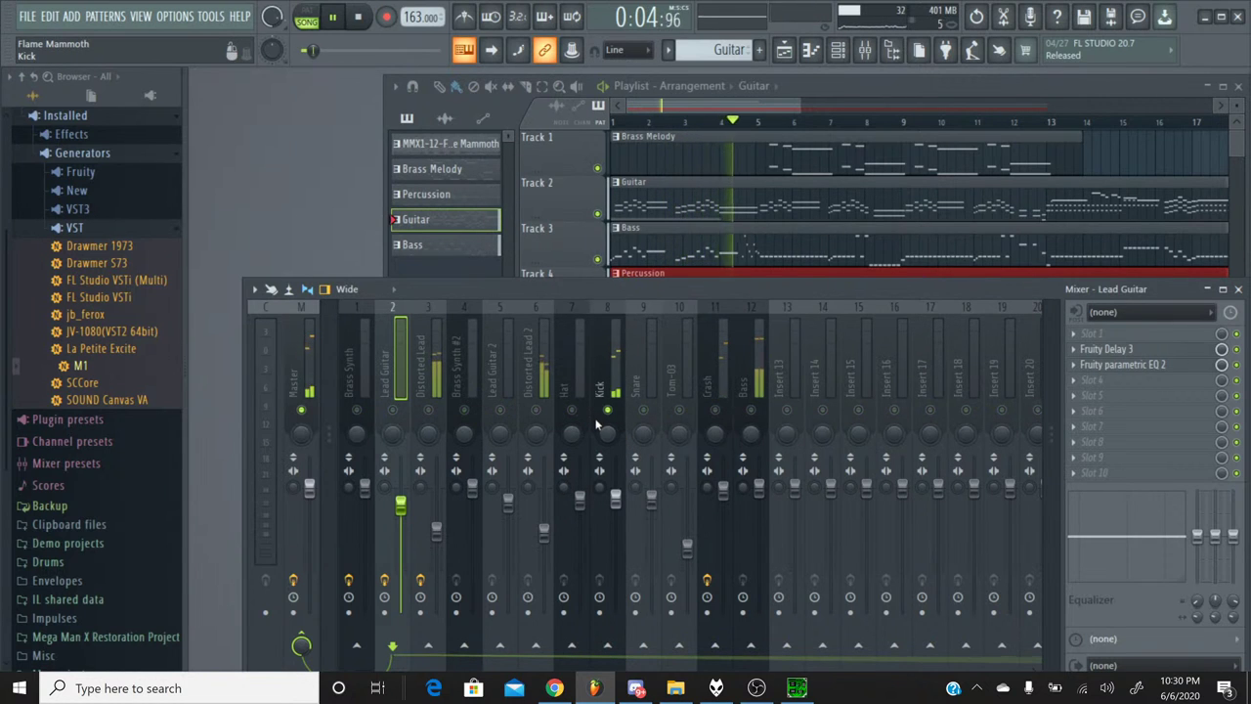
pyautogui.rightClick(607, 420)
pyautogui.click(606, 422)
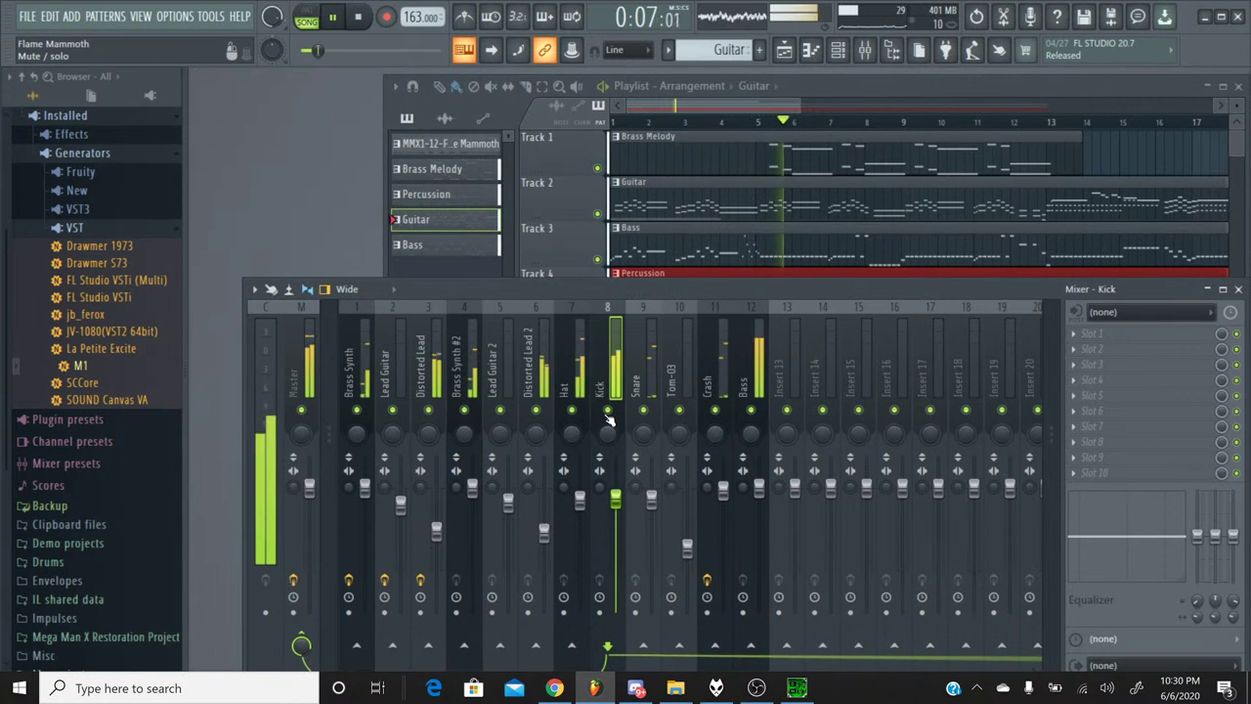
pyautogui.rightClick(607, 418)
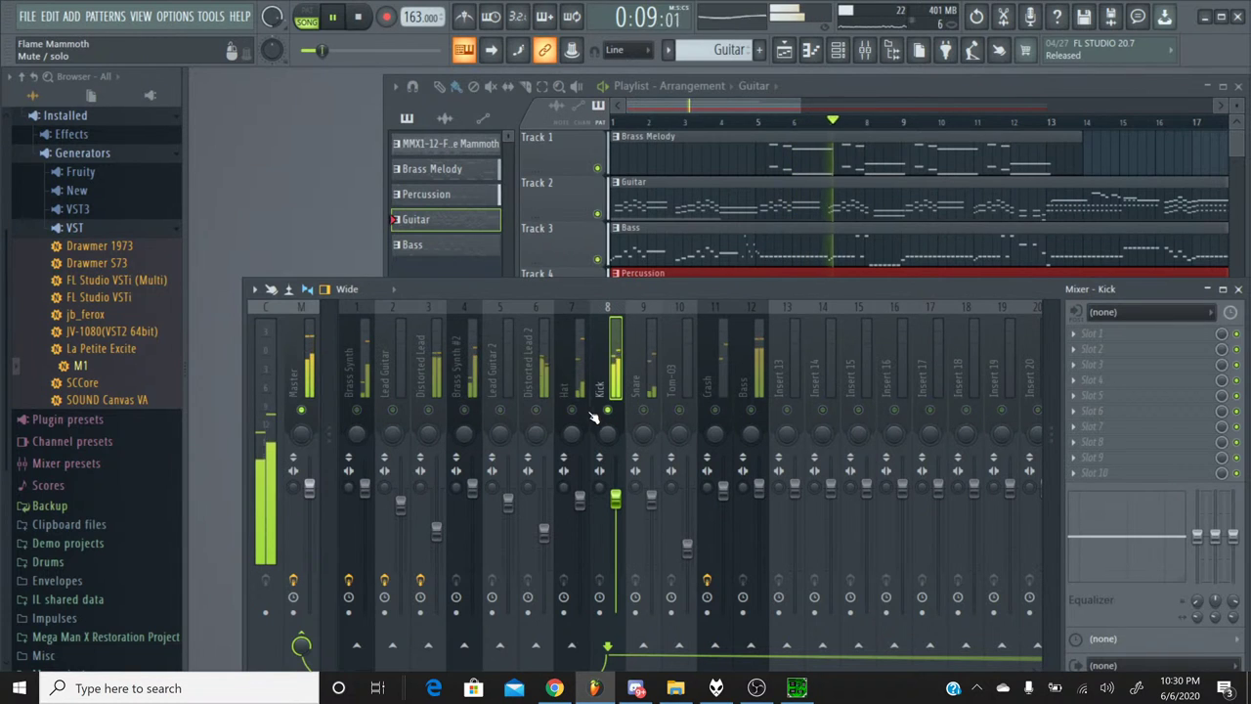
pyautogui.click(573, 412)
pyautogui.click(579, 496)
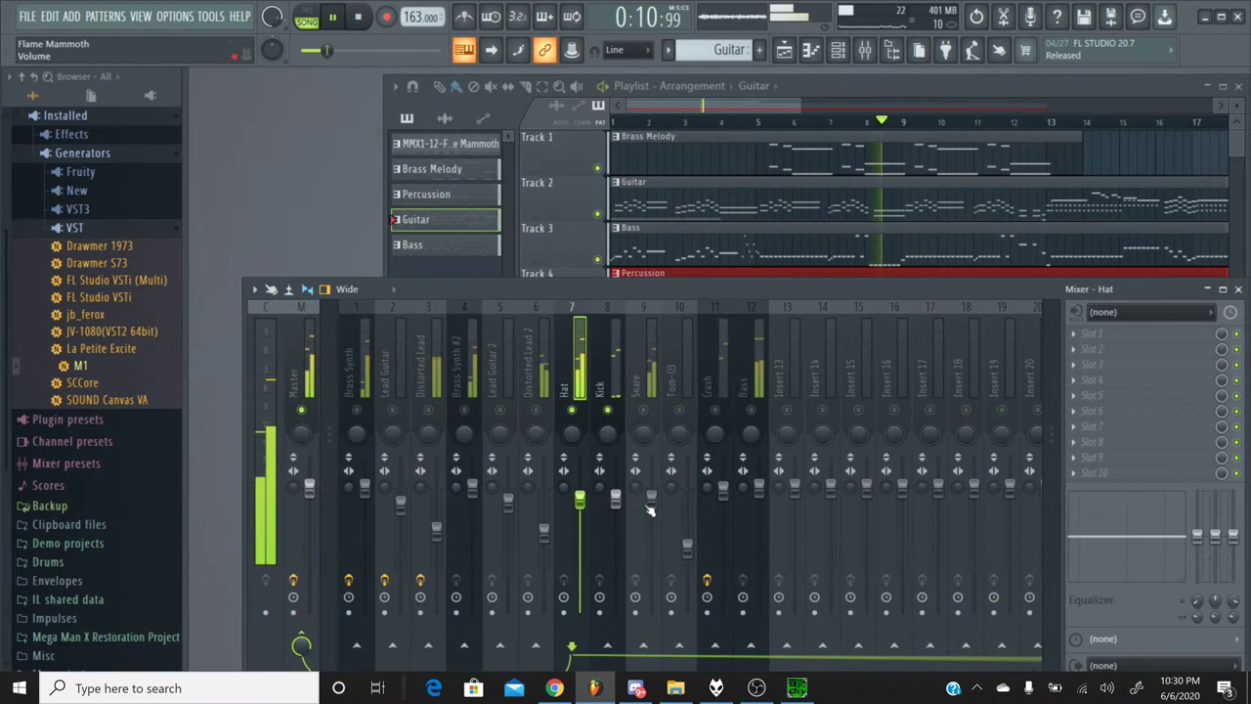
pyautogui.click(643, 409)
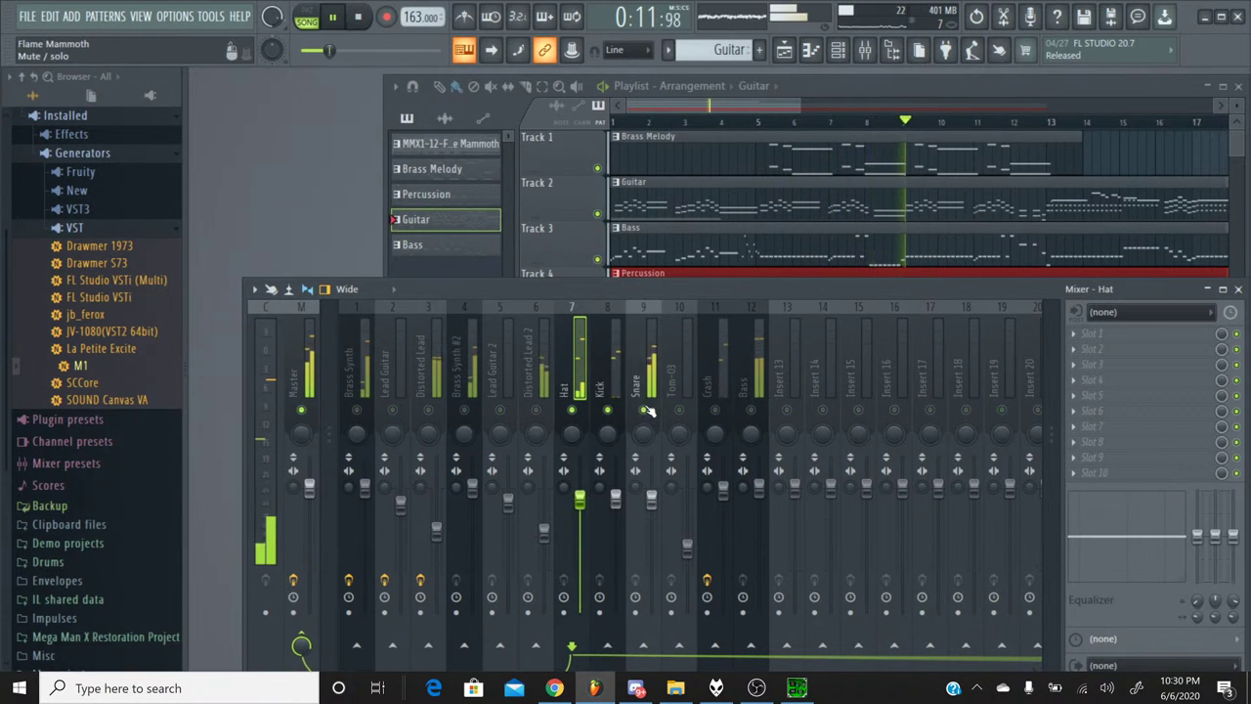
# Raise the Snare level, the Kick to about 98% (-0.4 dB) and the Hat to about 97% (-0.7 dB).
pyautogui.click(651, 496)
pyautogui.click(615, 494)
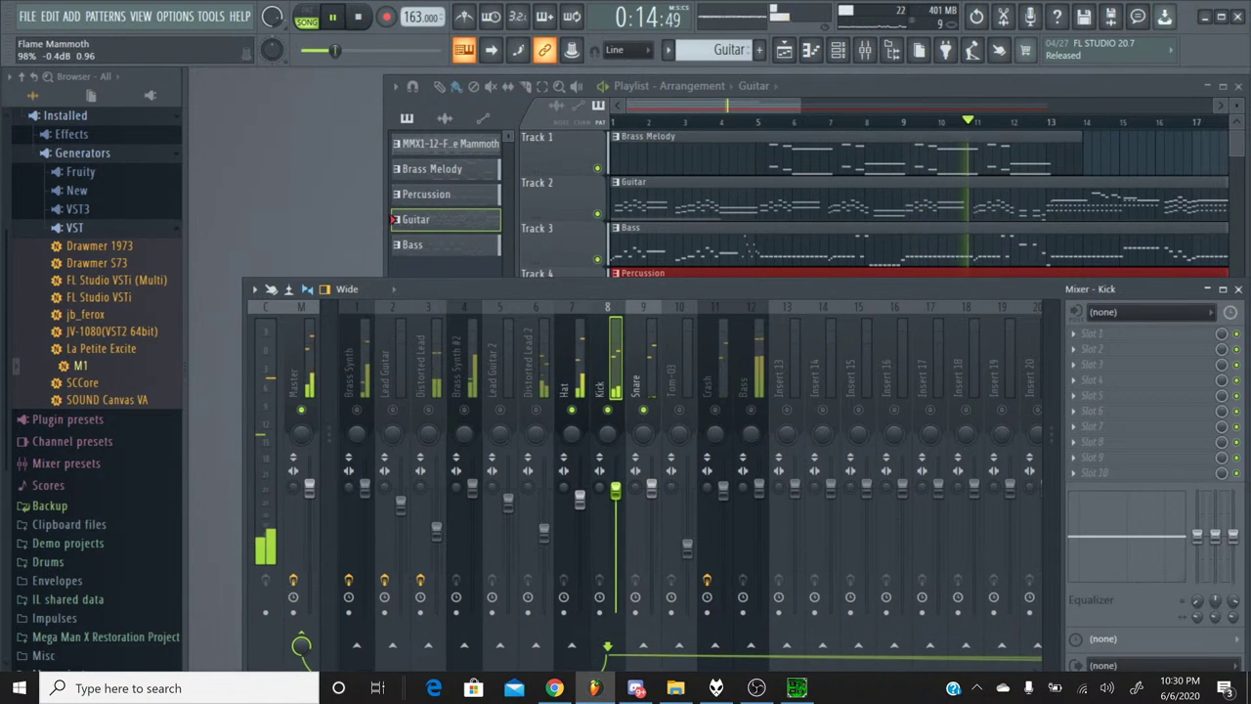
pyautogui.click(579, 493)
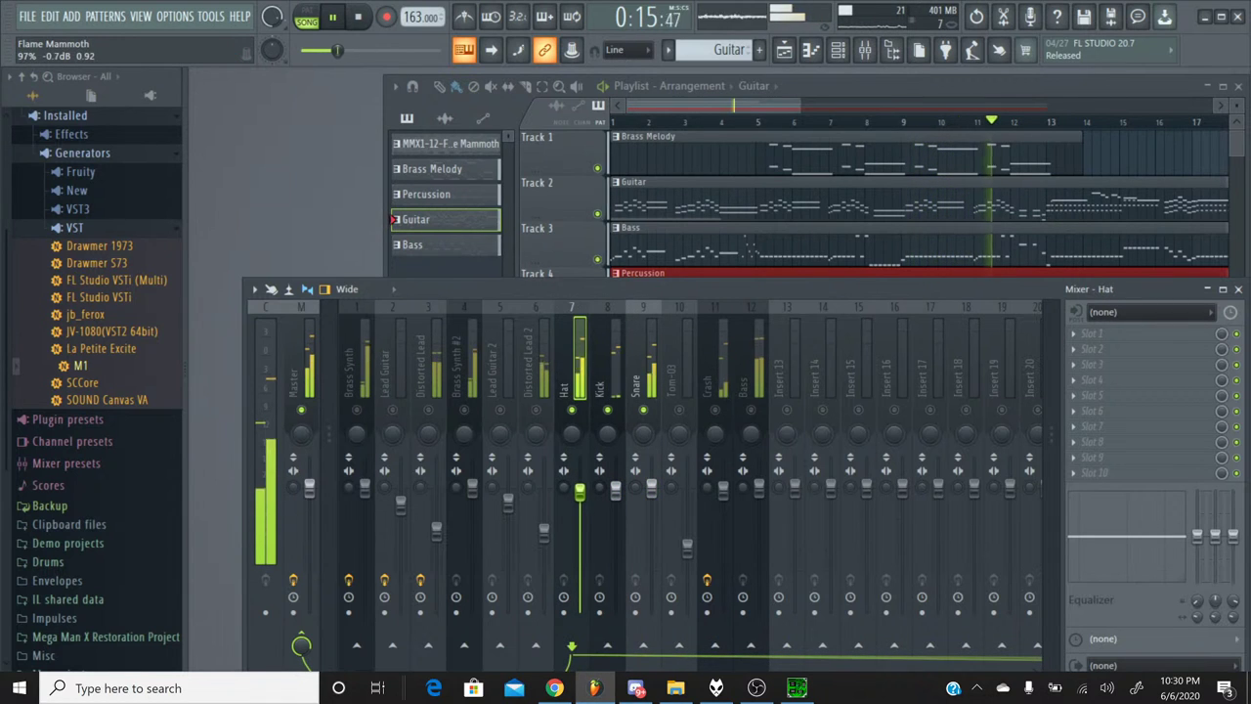
# Make the Bass and Crash tracks audible alongside the Hat, Kick and Snare, and select the Crash track.
pyautogui.click(750, 409)
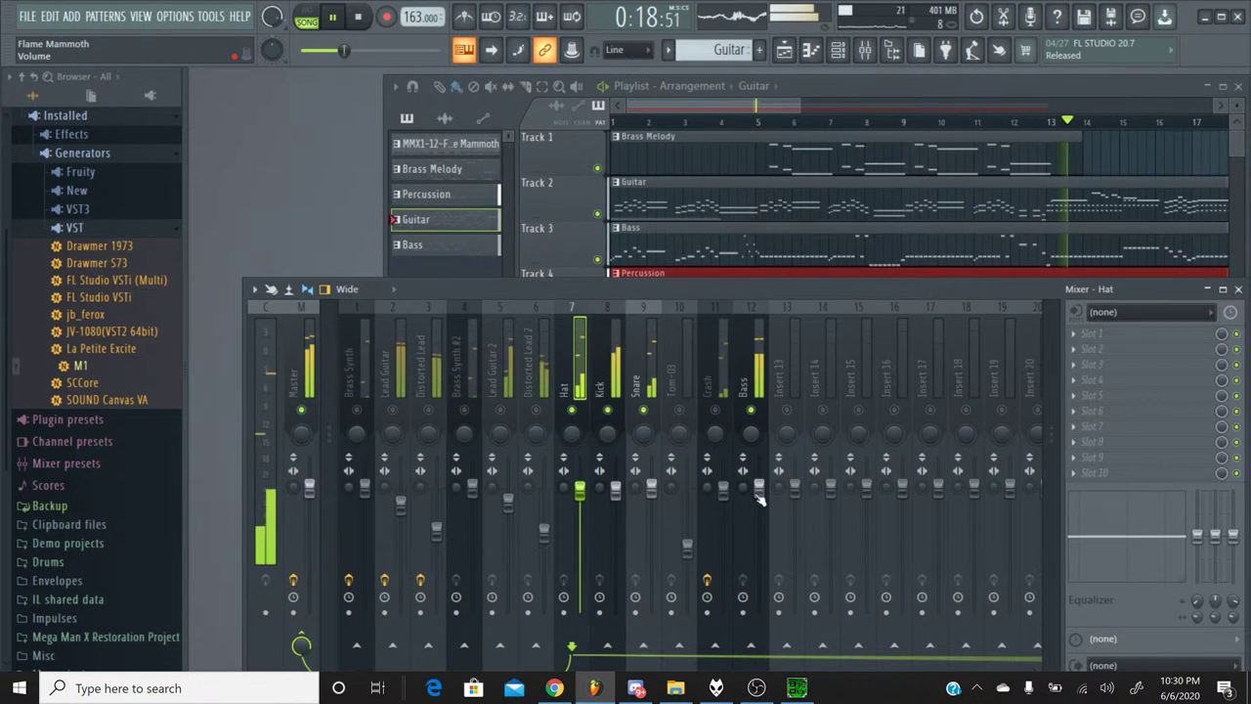
pyautogui.click(714, 409)
pyautogui.click(721, 488)
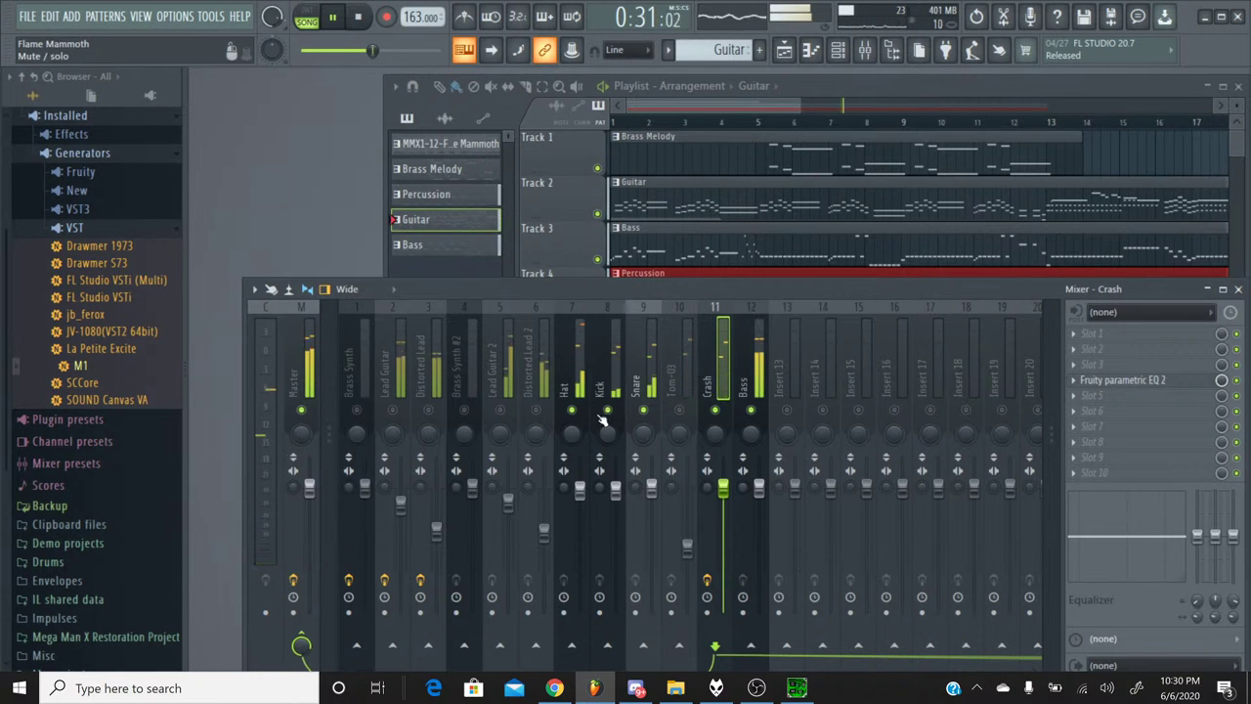
# Add Fruity Parametric EQ 2 to slot 3 of the Hat track and reduce its treble with high-shelf band 7.
pyautogui.click(567, 386)
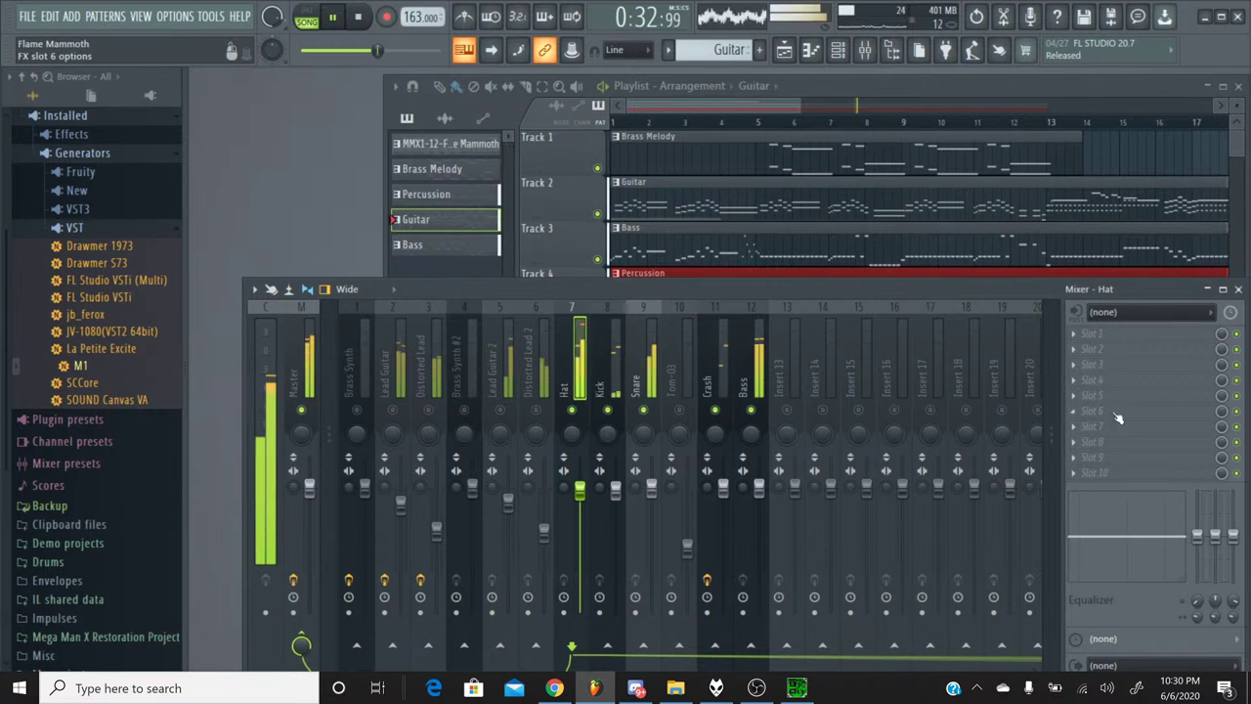
pyautogui.click(1143, 364)
pyautogui.click(849, 542)
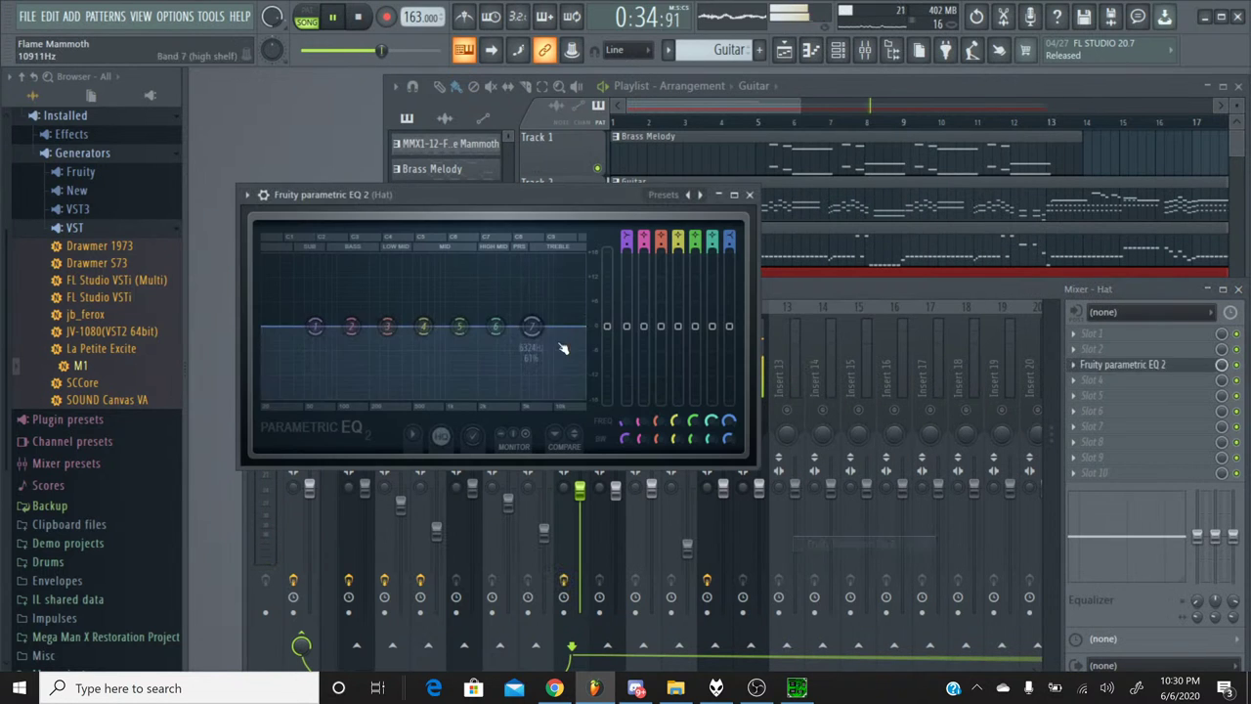
pyautogui.moveTo(511, 334); pyautogui.dragTo(503, 343)
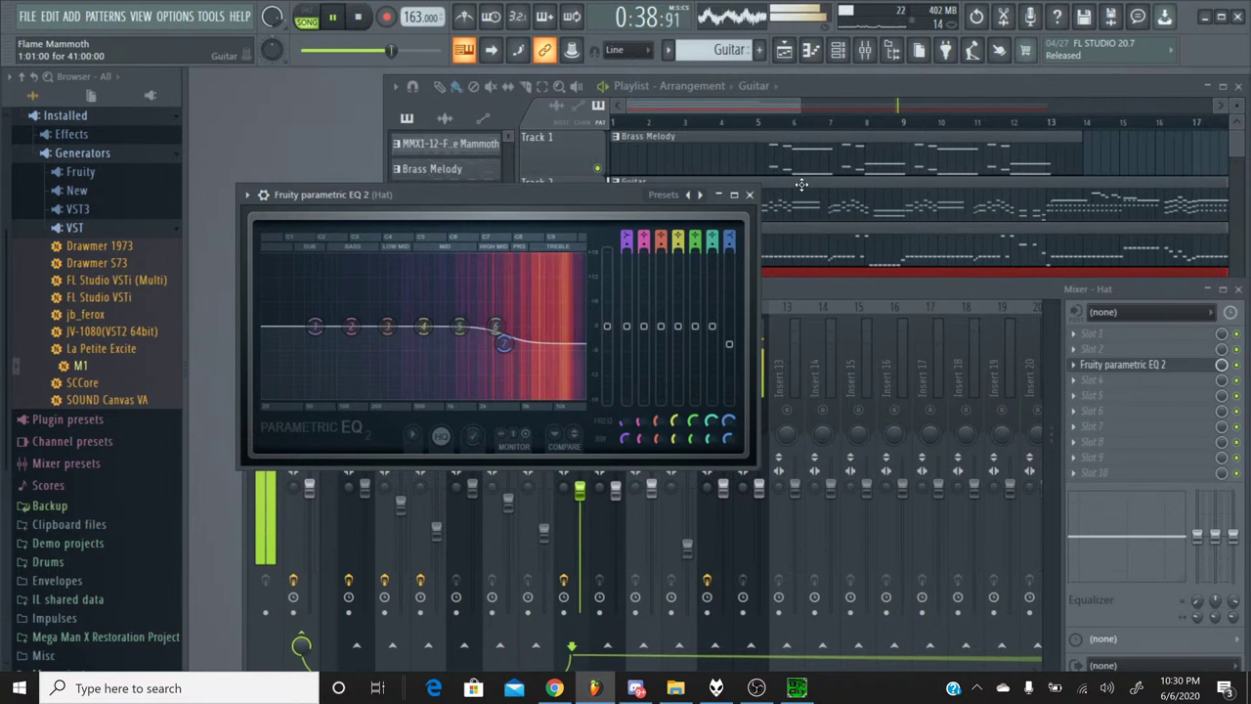
pyautogui.click(749, 195)
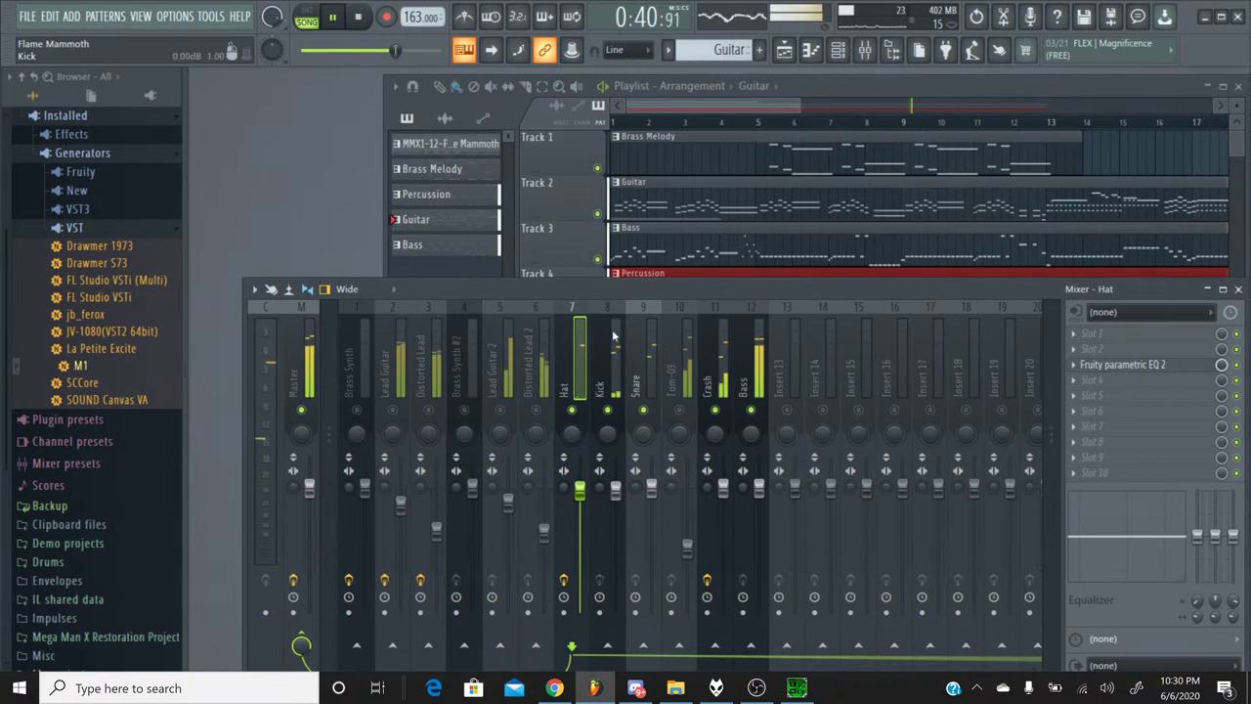
# Add the Saturation Knob effect to slot 3 of the Snare track and set its saturation to about 2.6.
pyautogui.click(613, 337)
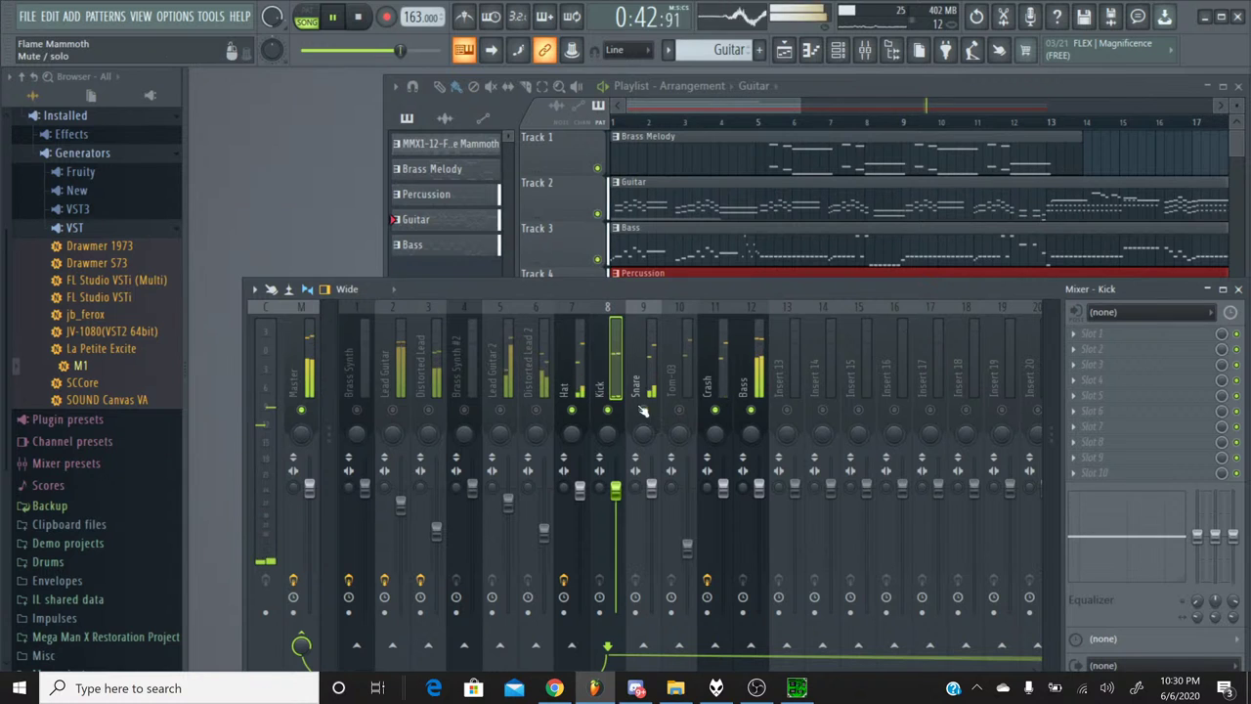
pyautogui.click(649, 344)
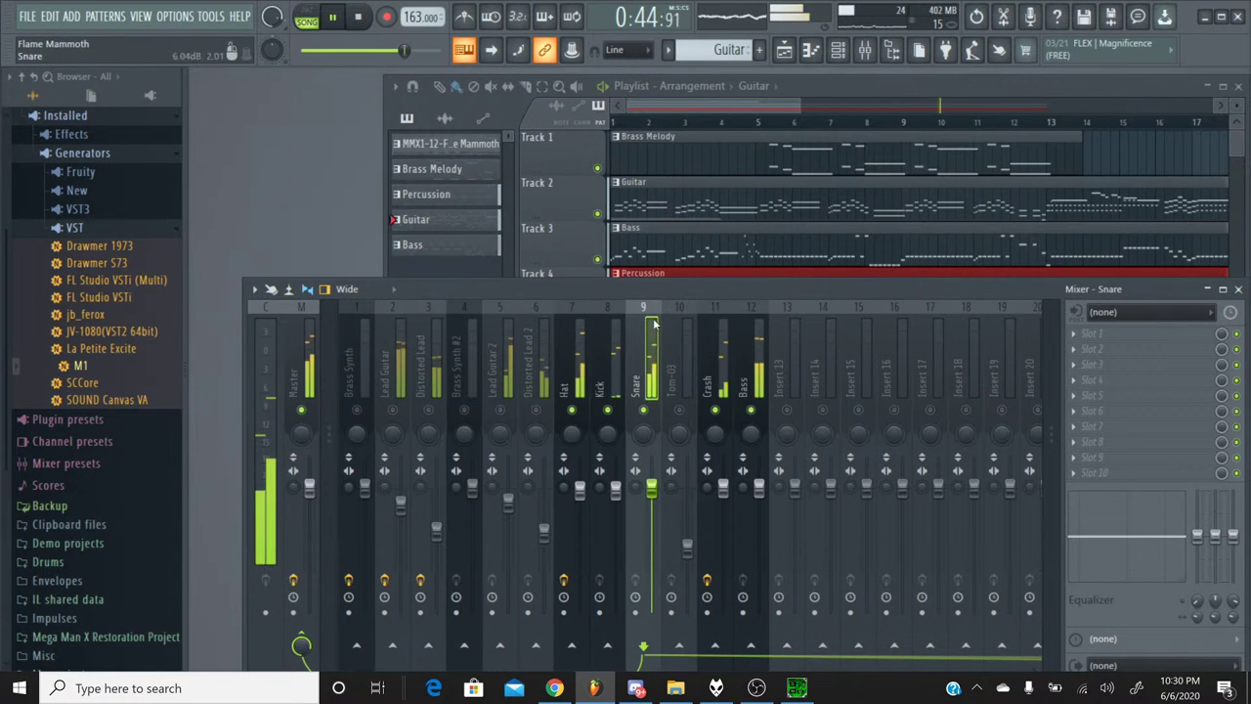
pyautogui.click(1090, 365)
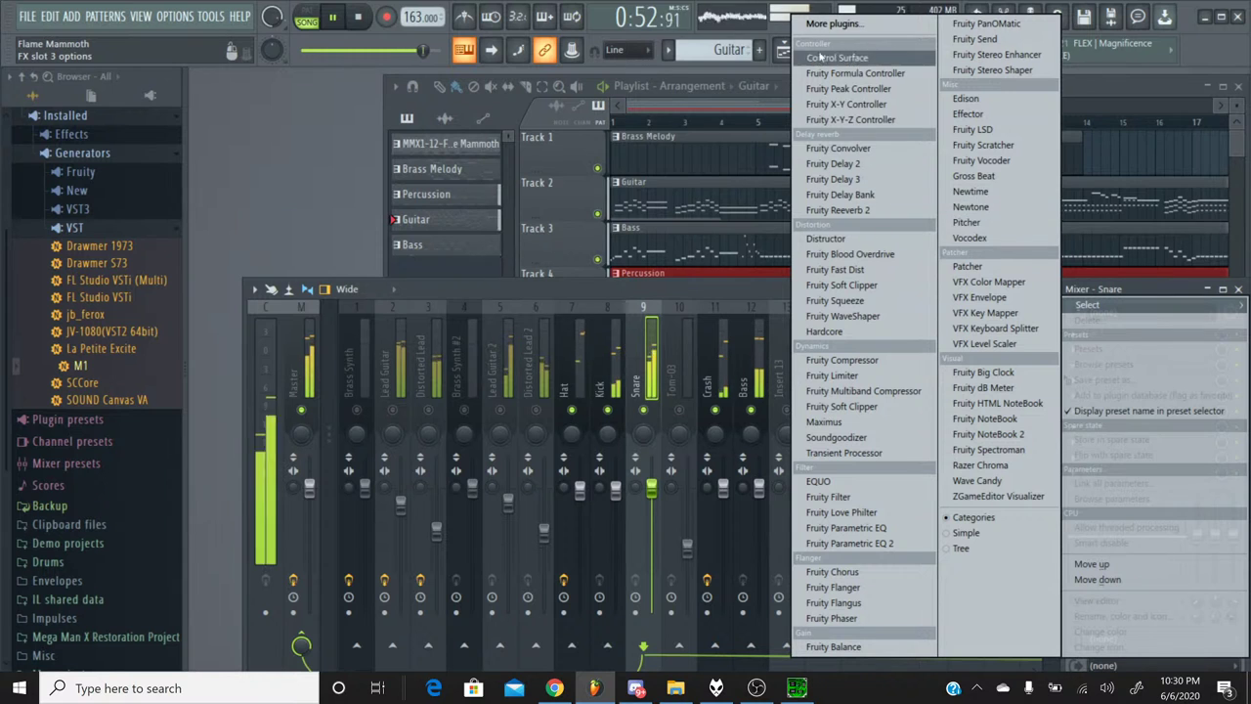
pyautogui.click(831, 23)
pyautogui.scroll(-15, 544, 342)
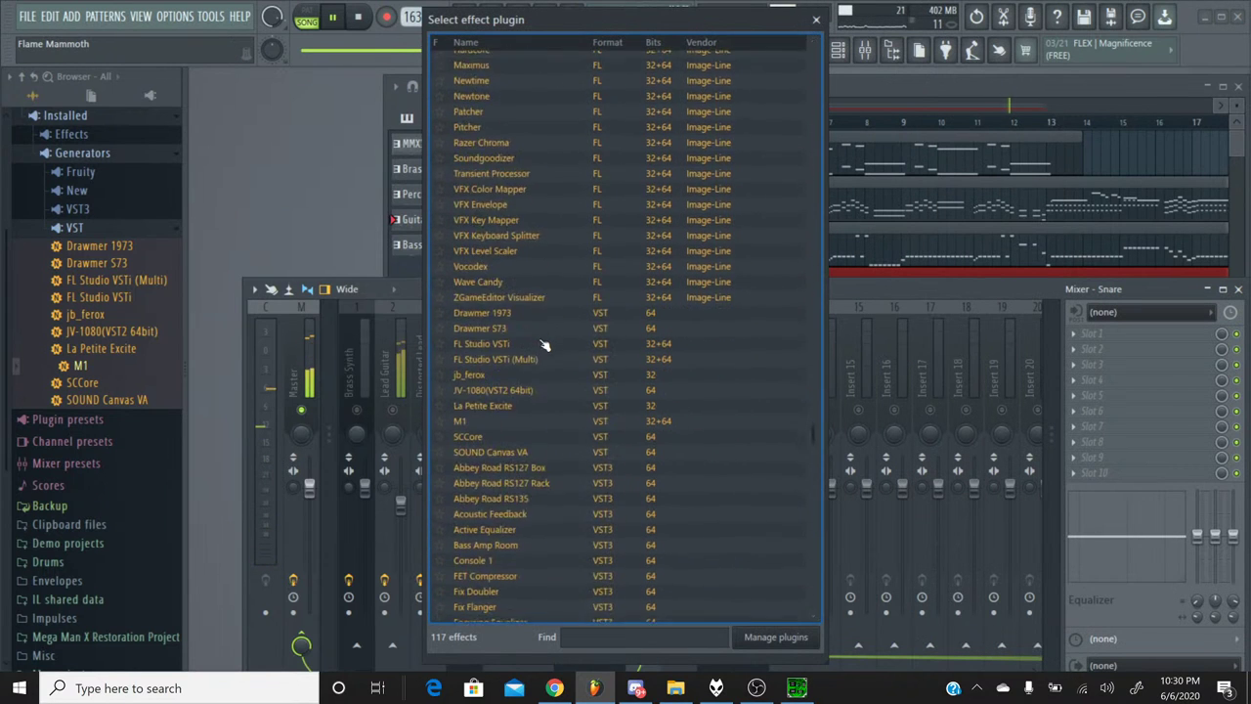
pyautogui.scroll(-8, 544, 345)
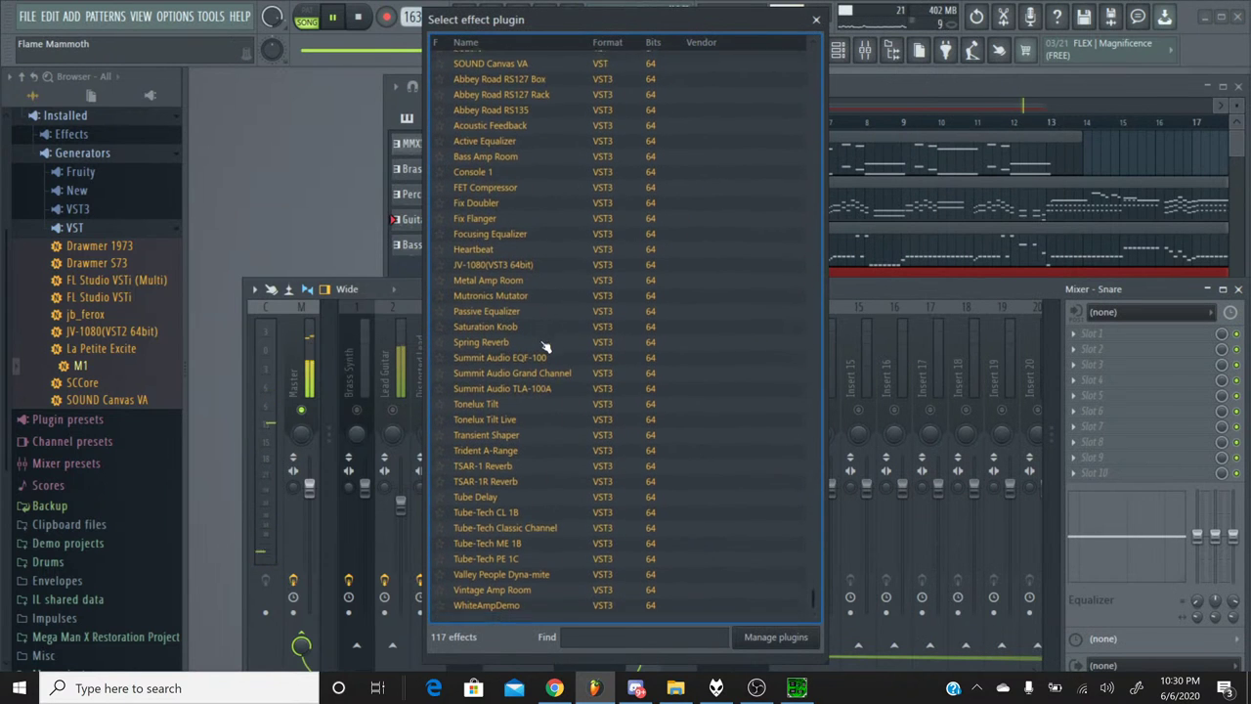
pyautogui.doubleClick(531, 337)
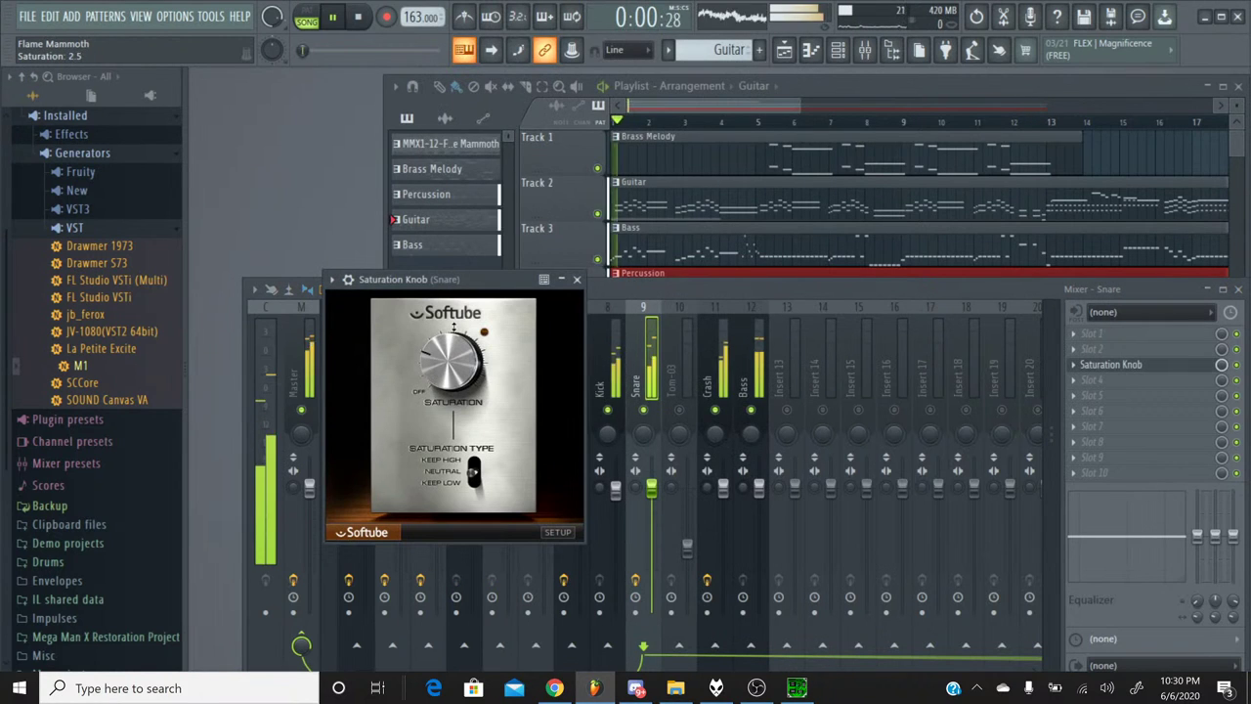
pyautogui.moveTo(453, 359); pyautogui.dragTo(462, 355)
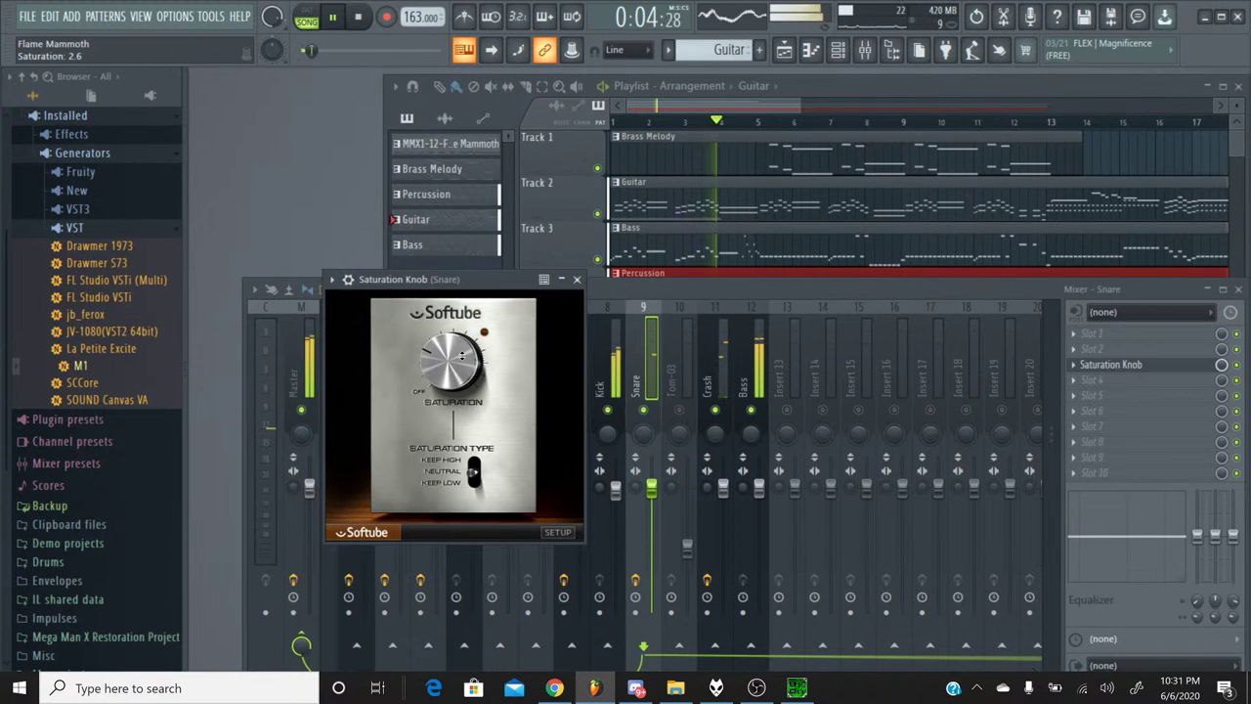
pyautogui.click(577, 279)
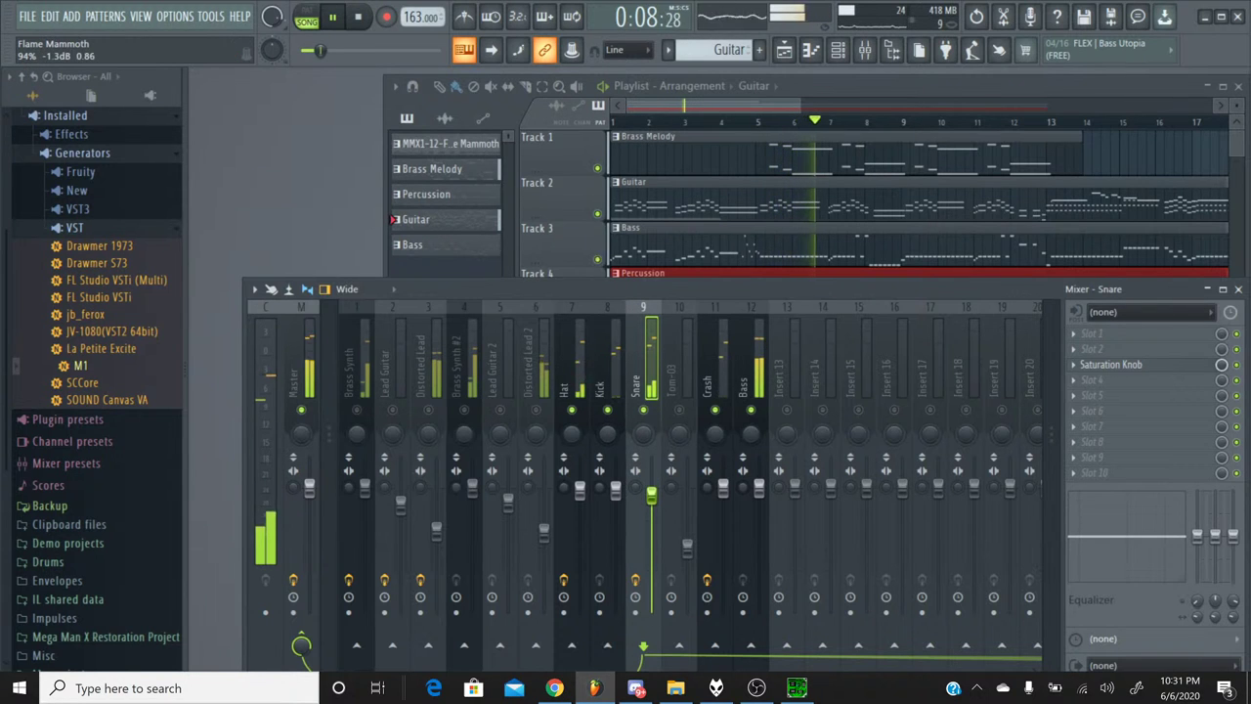
# Lower the Snare, Hat, Kick and Bass levels, and return playback to near the start of the song.
pyautogui.moveTo(651, 486); pyautogui.dragTo(651, 505)
pyautogui.moveTo(579, 489); pyautogui.dragTo(615, 509)
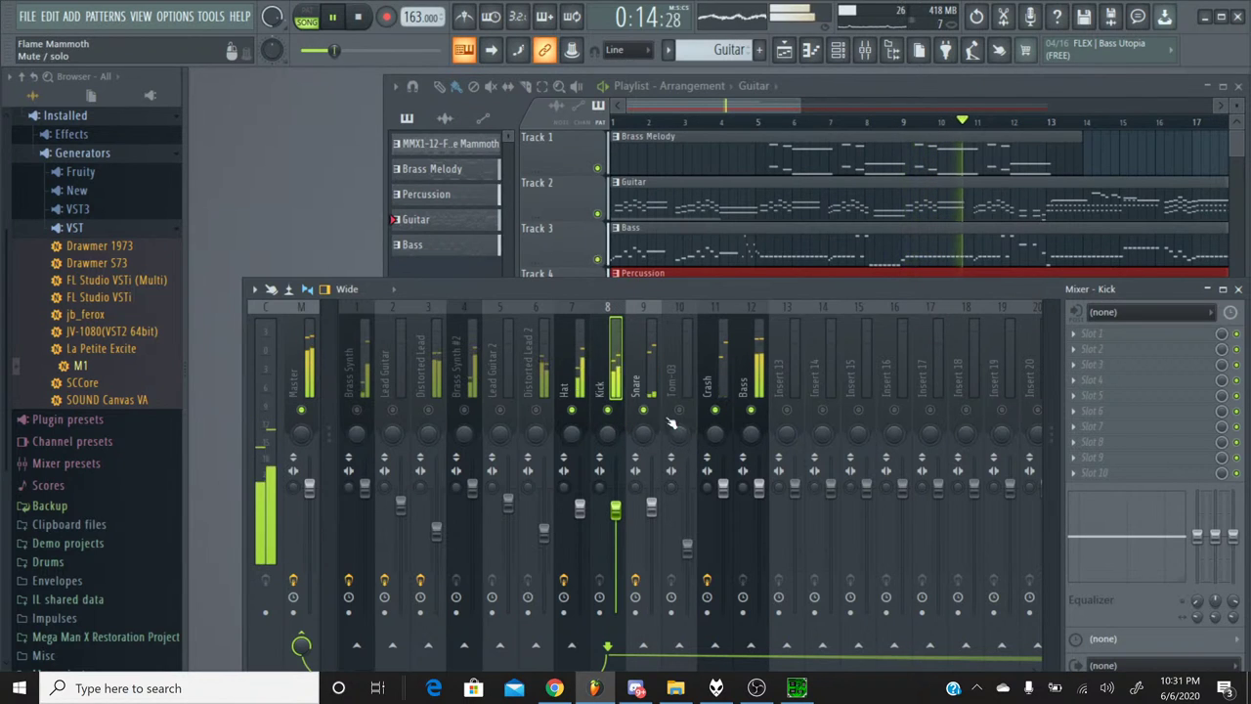
pyautogui.moveTo(331, 50); pyautogui.dragTo(337, 50)
pyautogui.moveTo(759, 486); pyautogui.dragTo(758, 509)
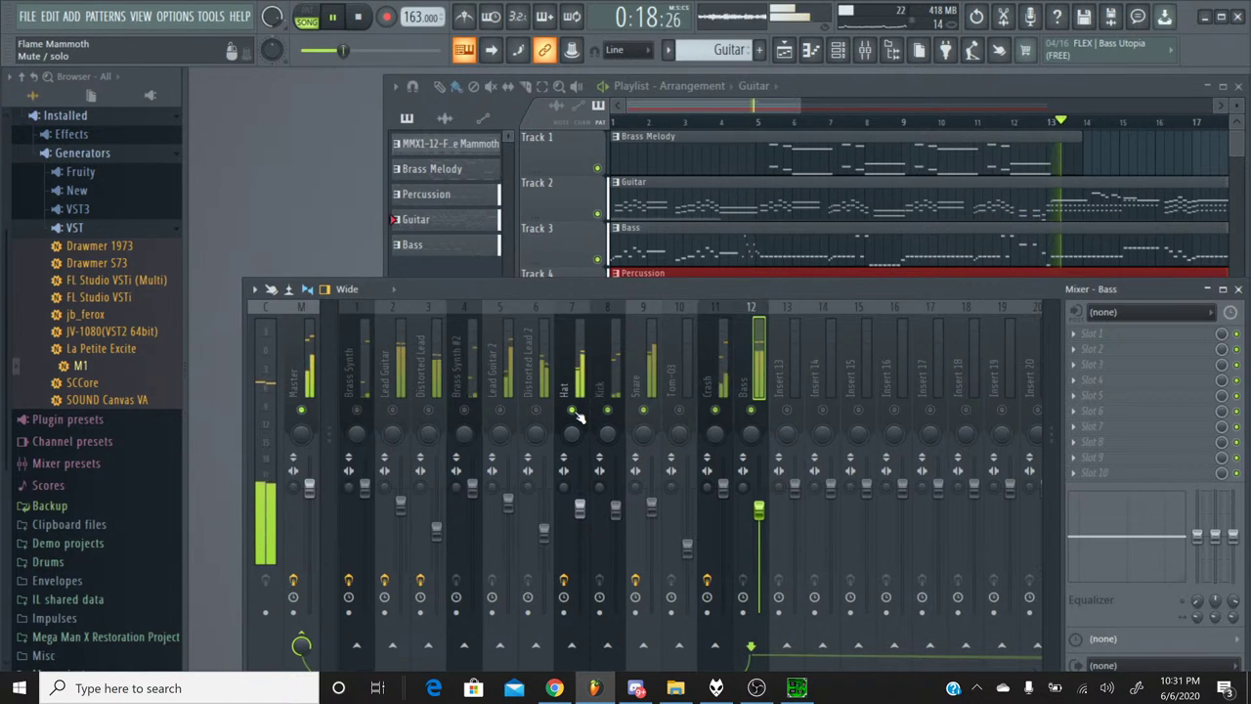
pyautogui.moveTo(344, 50); pyautogui.dragTo(304, 50)
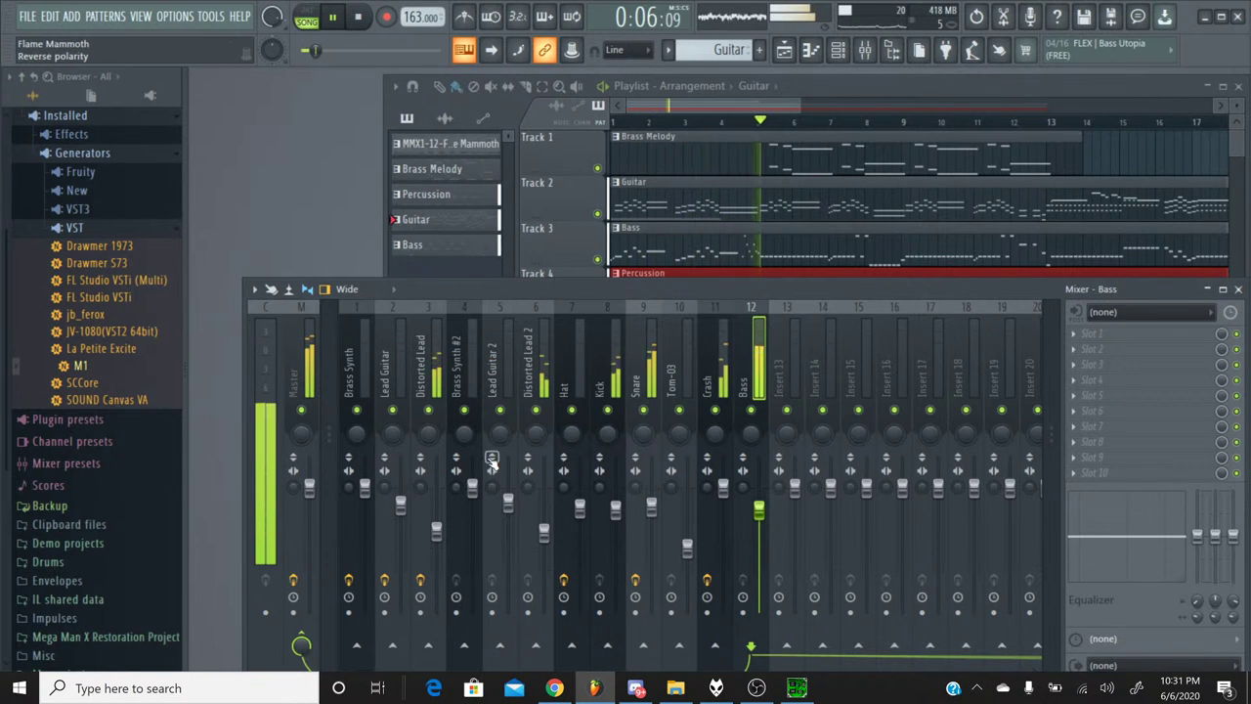
# Lower the Lead Guitar 2 and Lead Guitar levels and slightly raise the Brass Synth level.
pyautogui.click(483, 514)
pyautogui.click(400, 513)
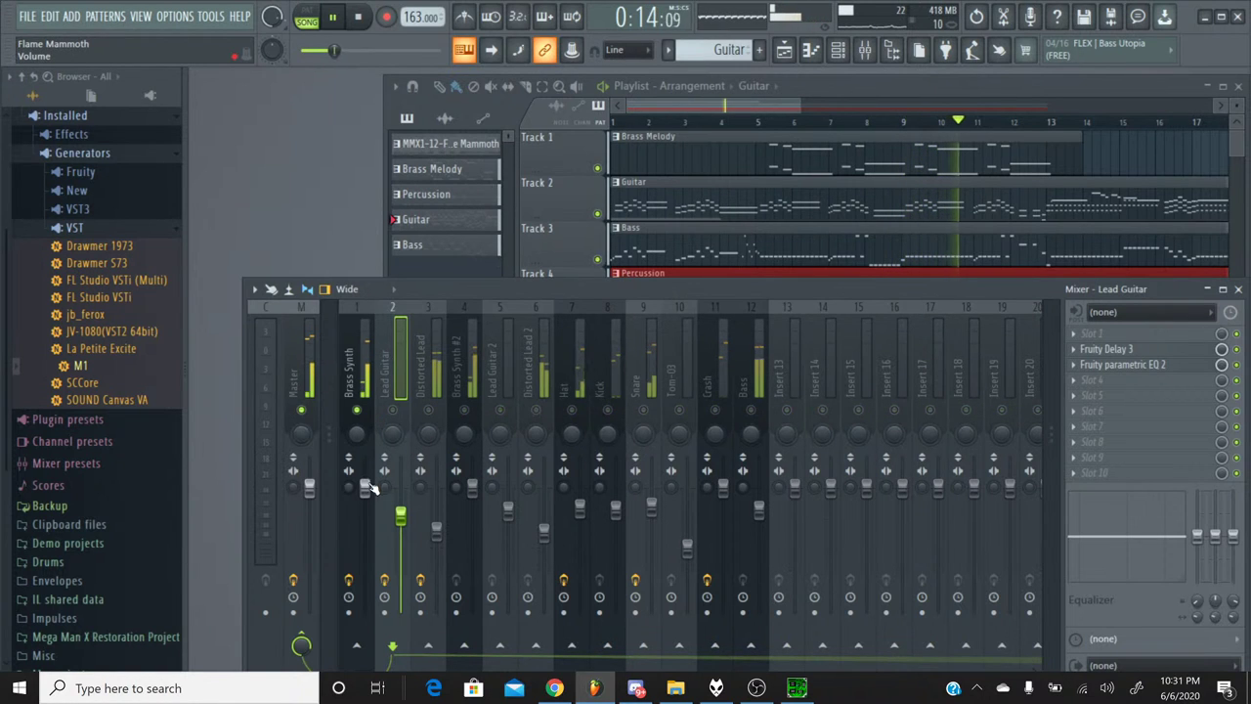
pyautogui.rightClick(358, 415)
pyautogui.rightClick(357, 415)
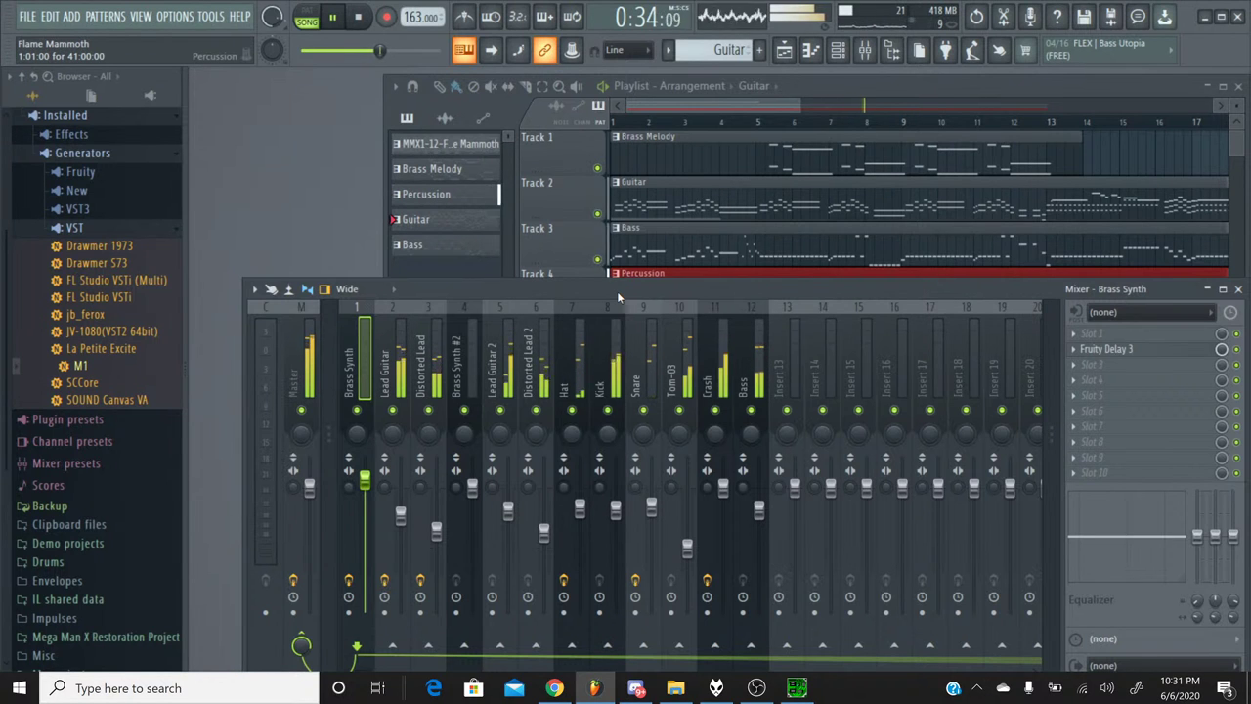
# Switch to Chrome to read the YouTube Studio live chat, and return to FL Studio.
pyautogui.click(553, 688)
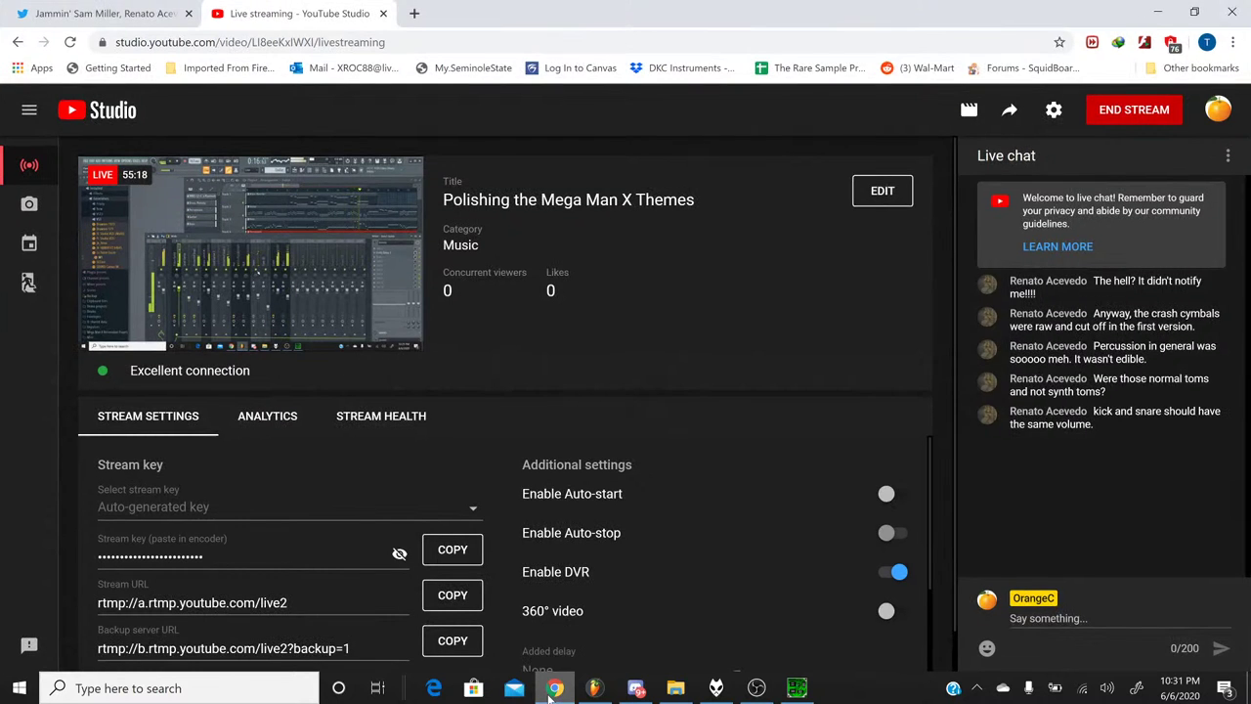
pyautogui.click(553, 688)
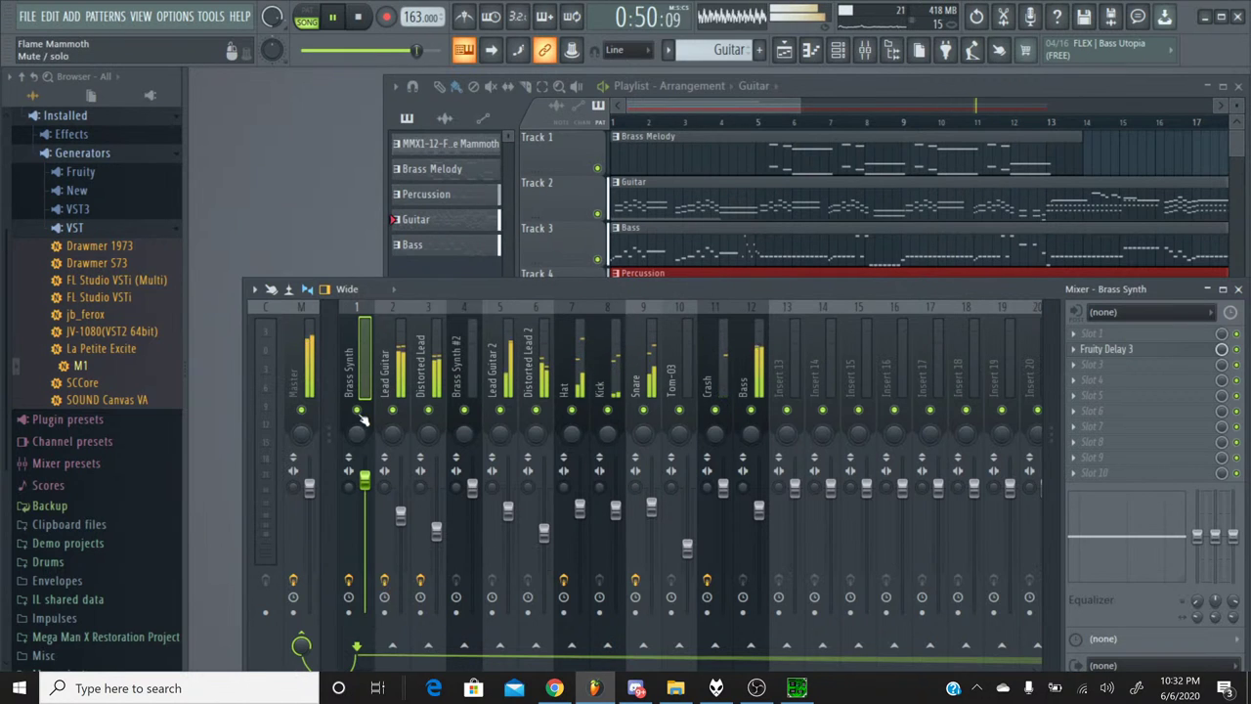
# Lower the Lead Guitar 2 level to match Distorted Lead 2, and reduce the Lead Guitar level slightly.
pyautogui.rightClick(428, 410)
pyautogui.rightClick(428, 409)
pyautogui.rightClick(500, 410)
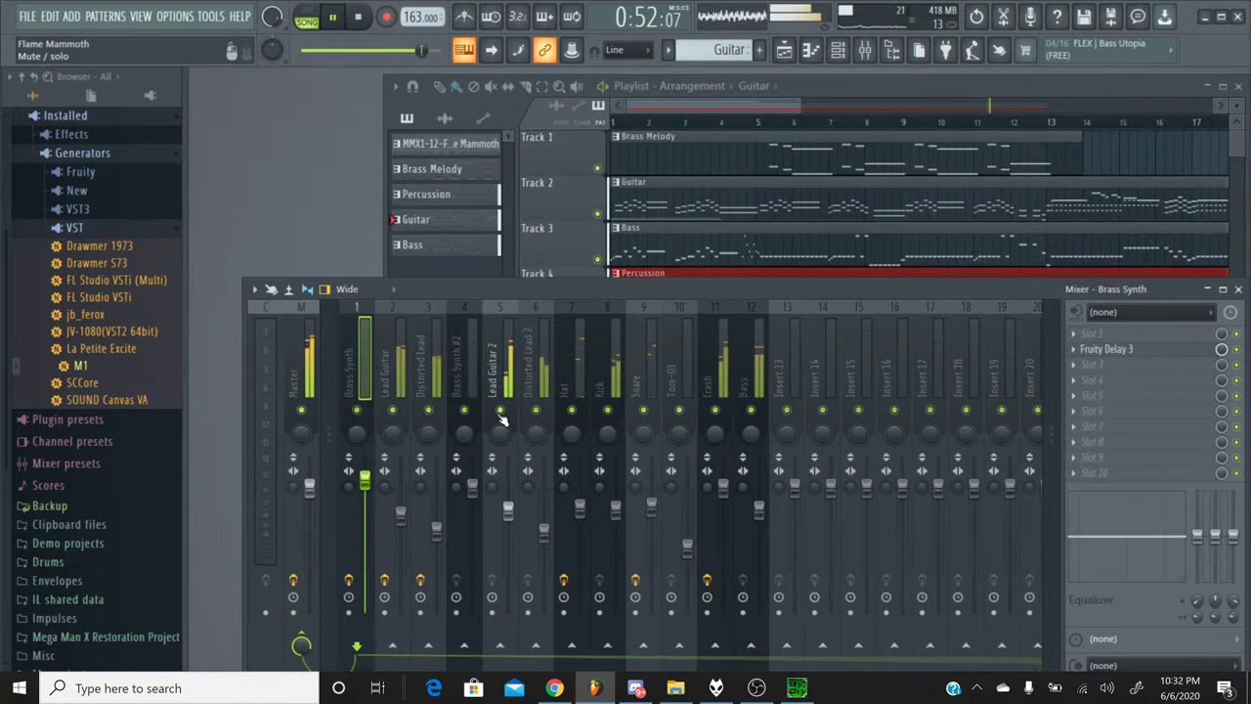
pyautogui.moveTo(506, 512); pyautogui.dragTo(507, 527)
pyautogui.rightClick(504, 424)
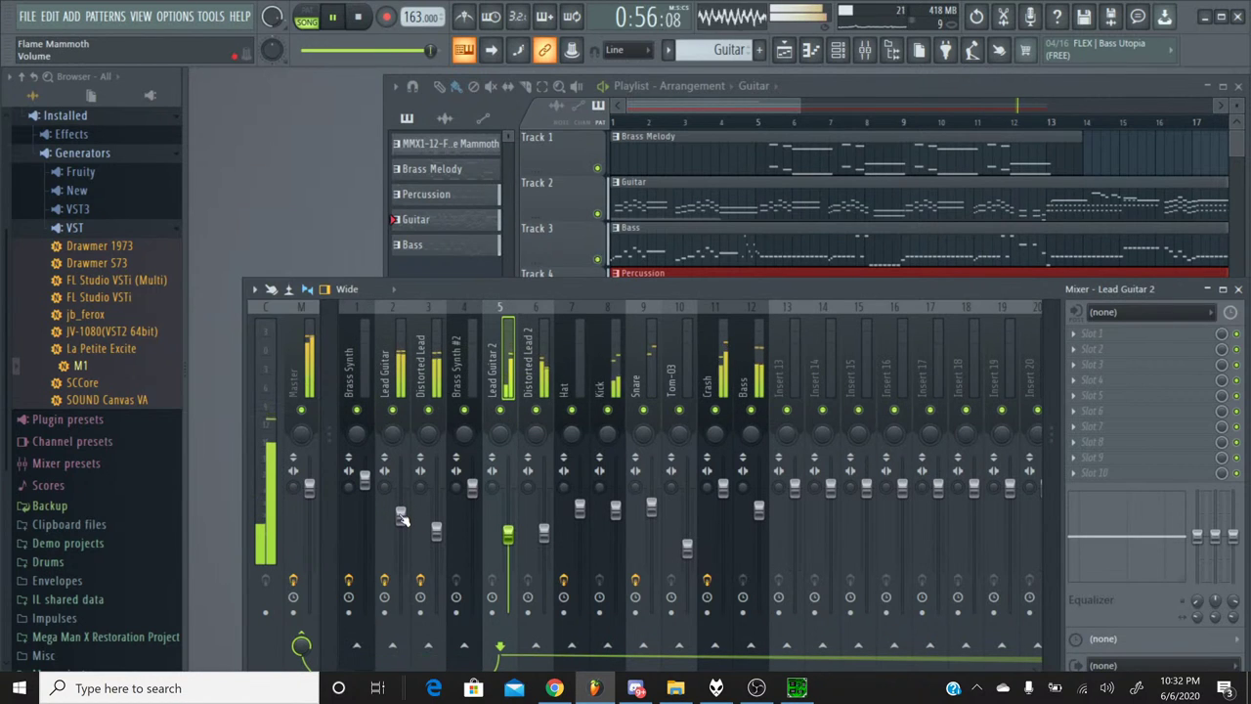
pyautogui.moveTo(401, 516); pyautogui.dragTo(401, 521)
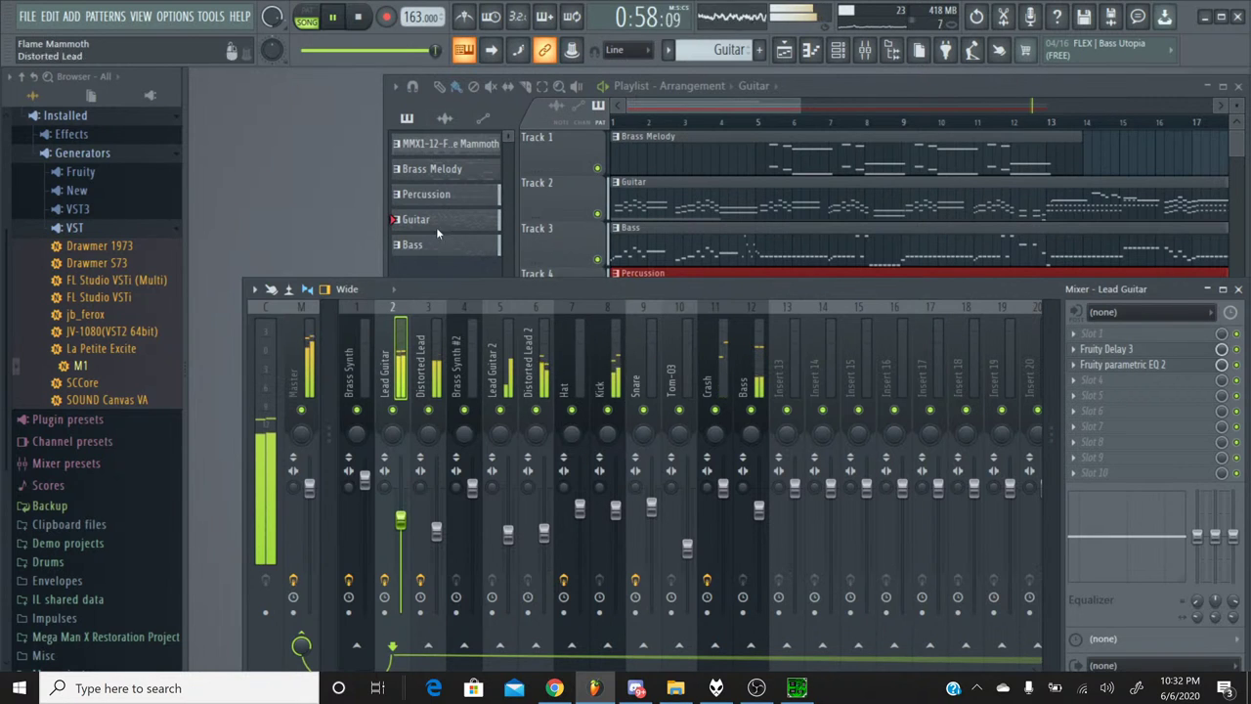
# Restart the song from the beginning and slightly raise the Crash level.
pyautogui.moveTo(436, 49); pyautogui.dragTo(325, 51)
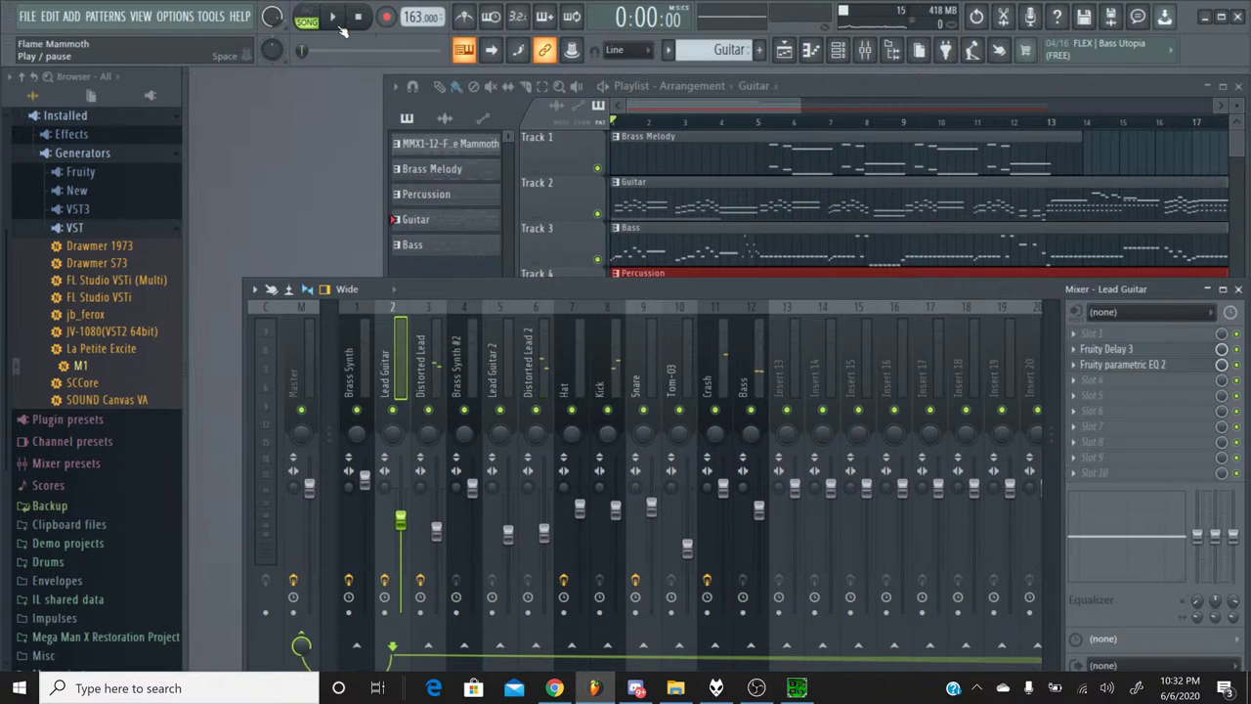
pyautogui.click(339, 26)
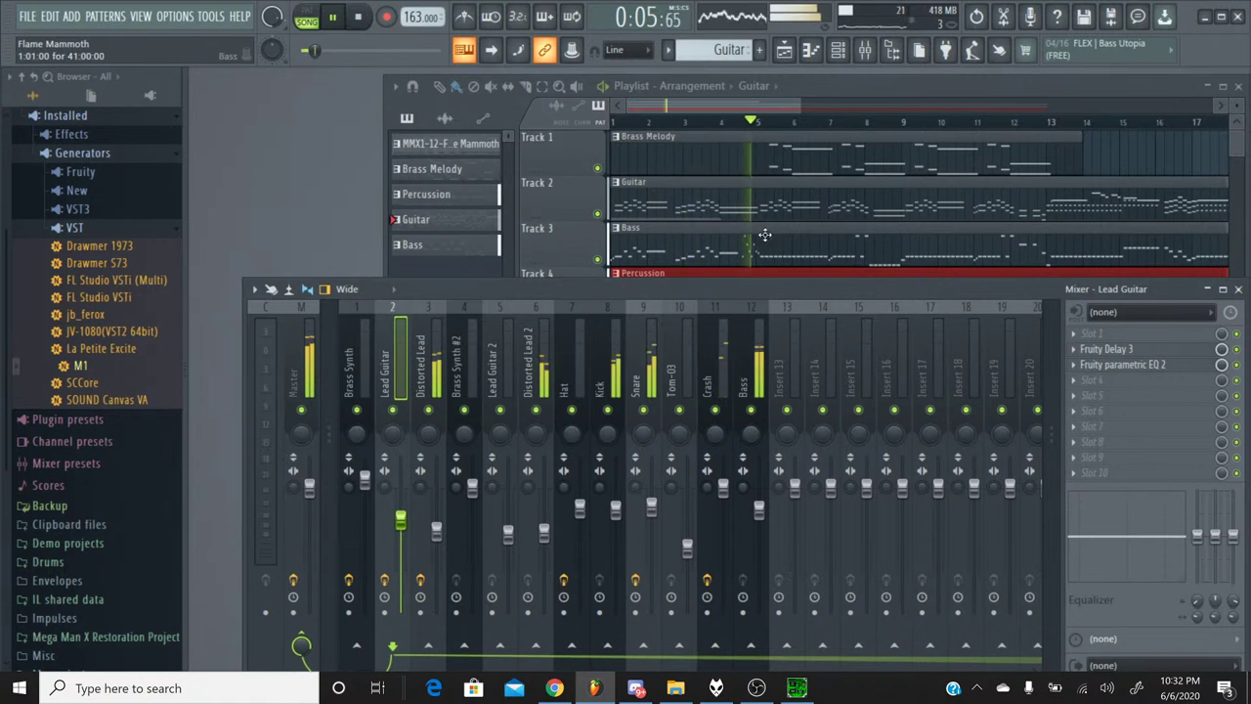
pyautogui.click(723, 479)
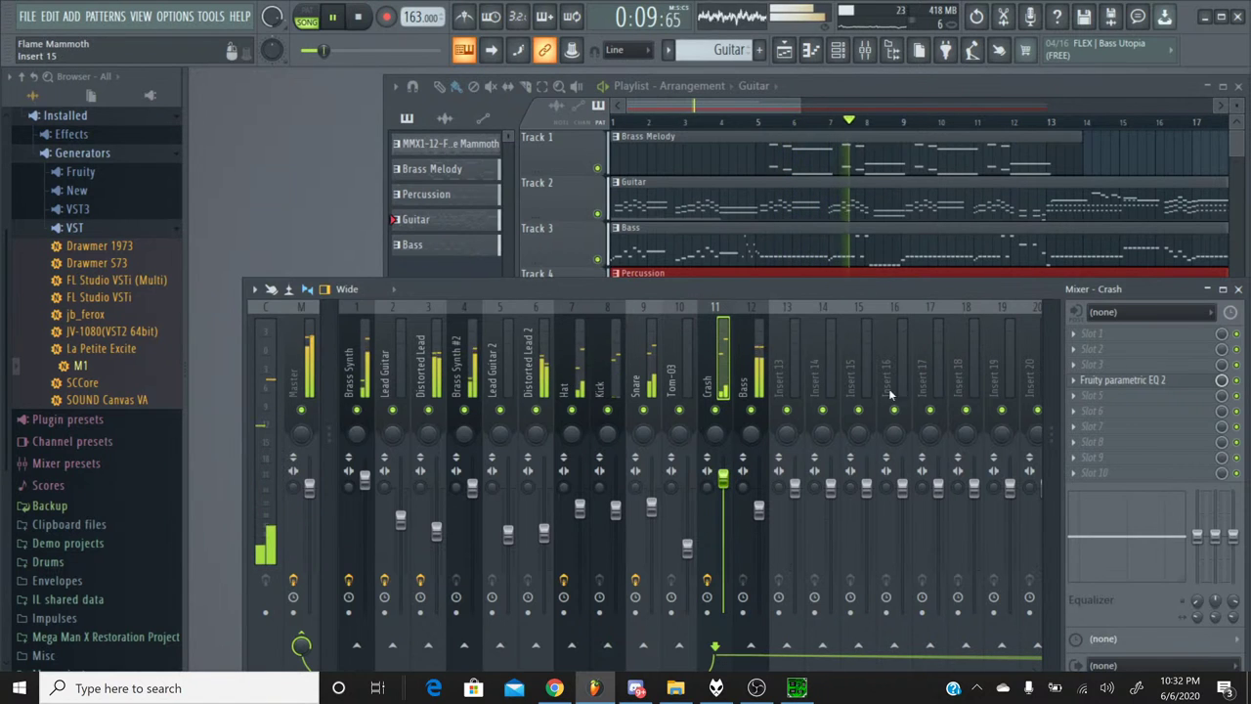
# Add the Saturation Knob effect to slot 2 of the Crash track and close its window.
pyautogui.click(1124, 349)
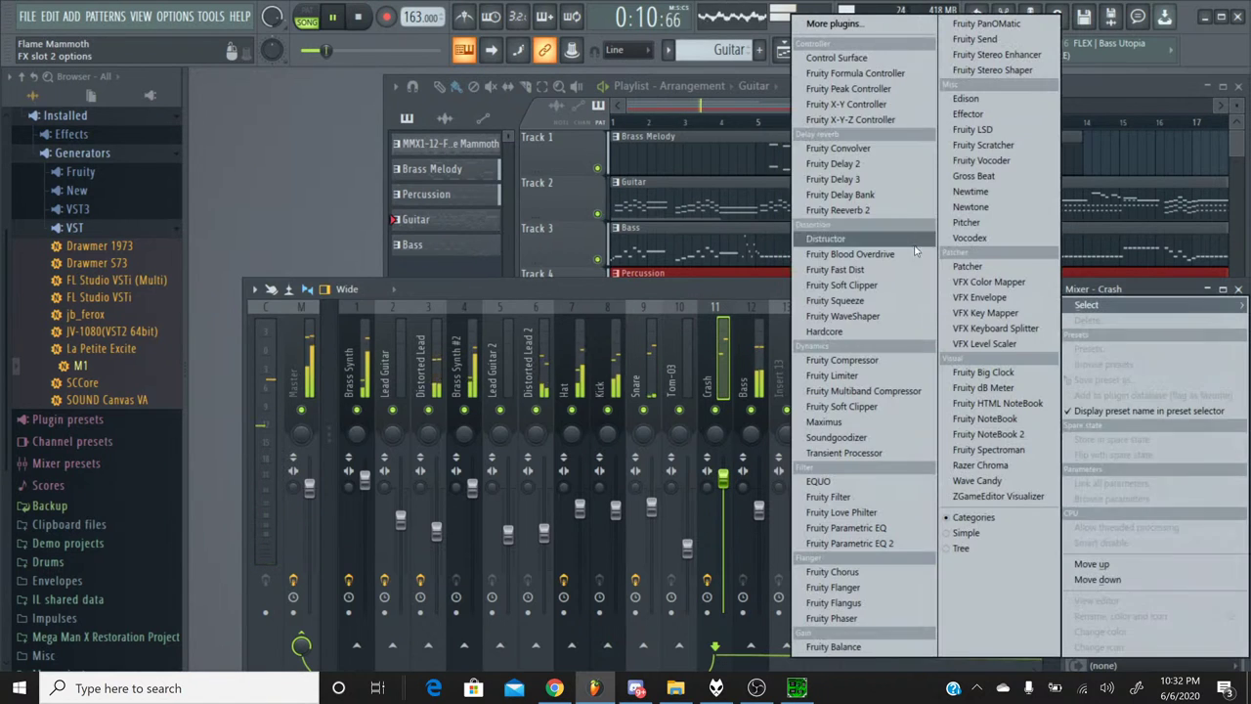
pyautogui.click(832, 24)
pyautogui.scroll(-5, 587, 372)
pyautogui.scroll(-8, 584, 376)
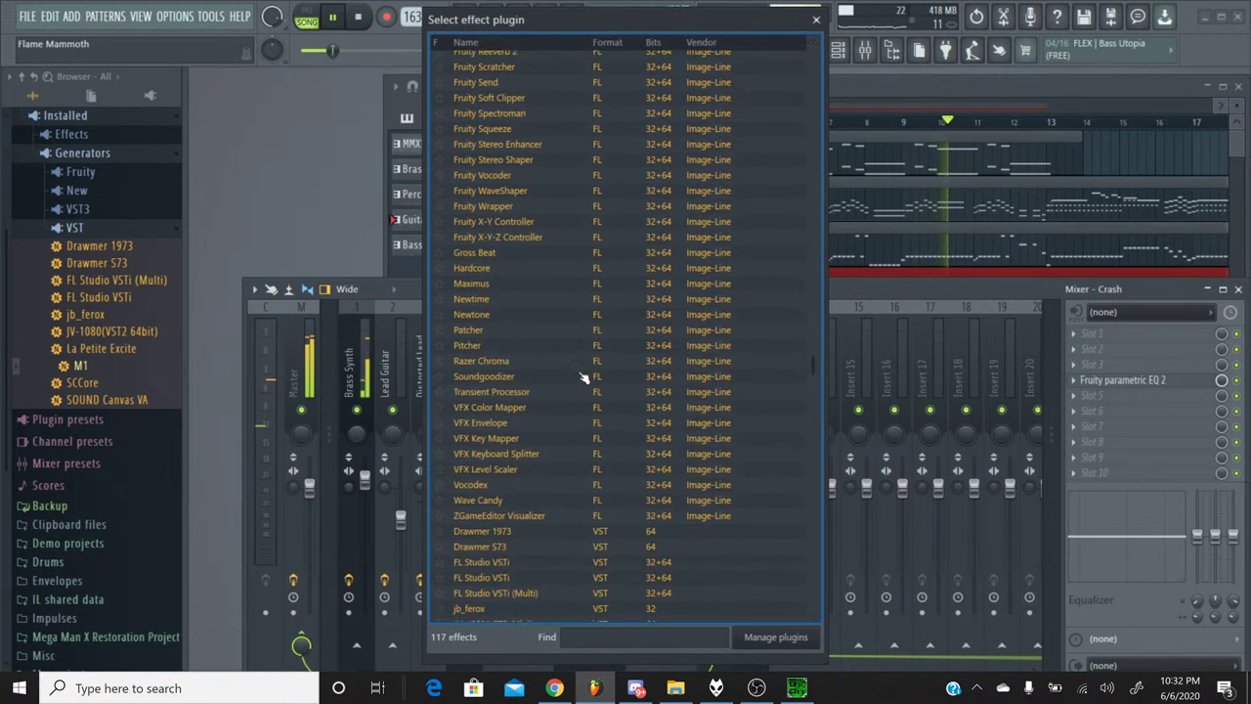
pyautogui.scroll(-8, 536, 421)
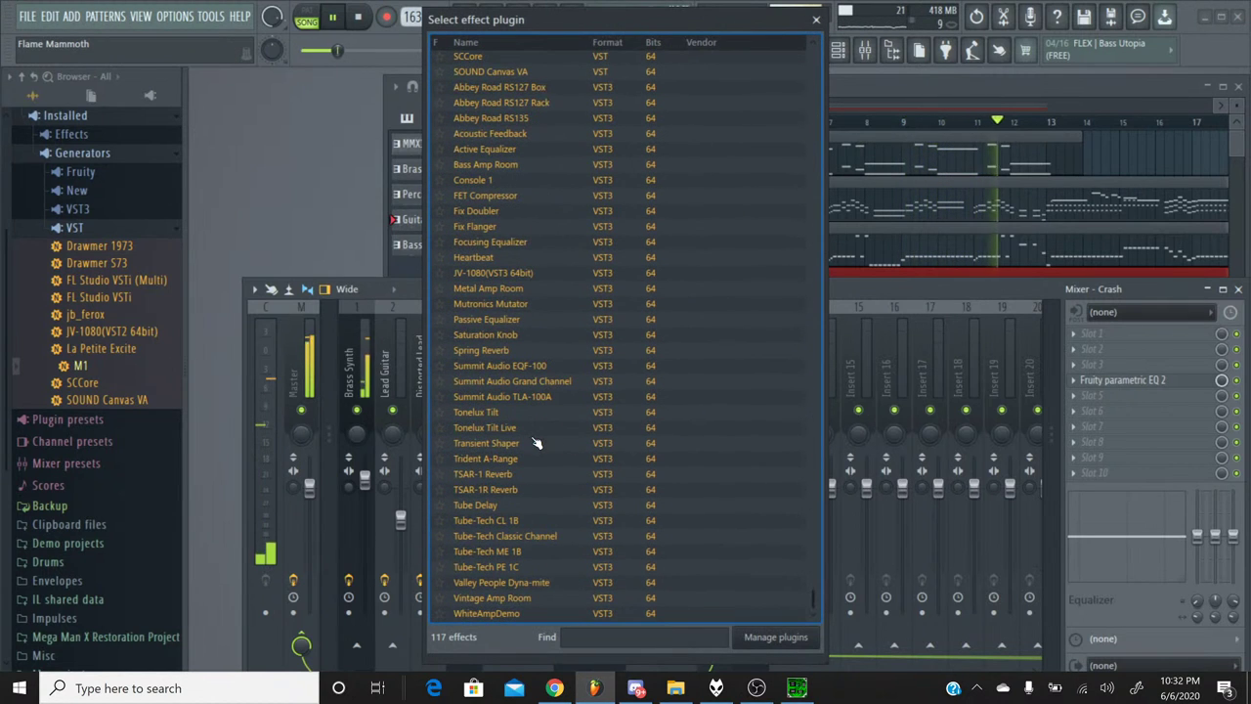
pyautogui.click(488, 334)
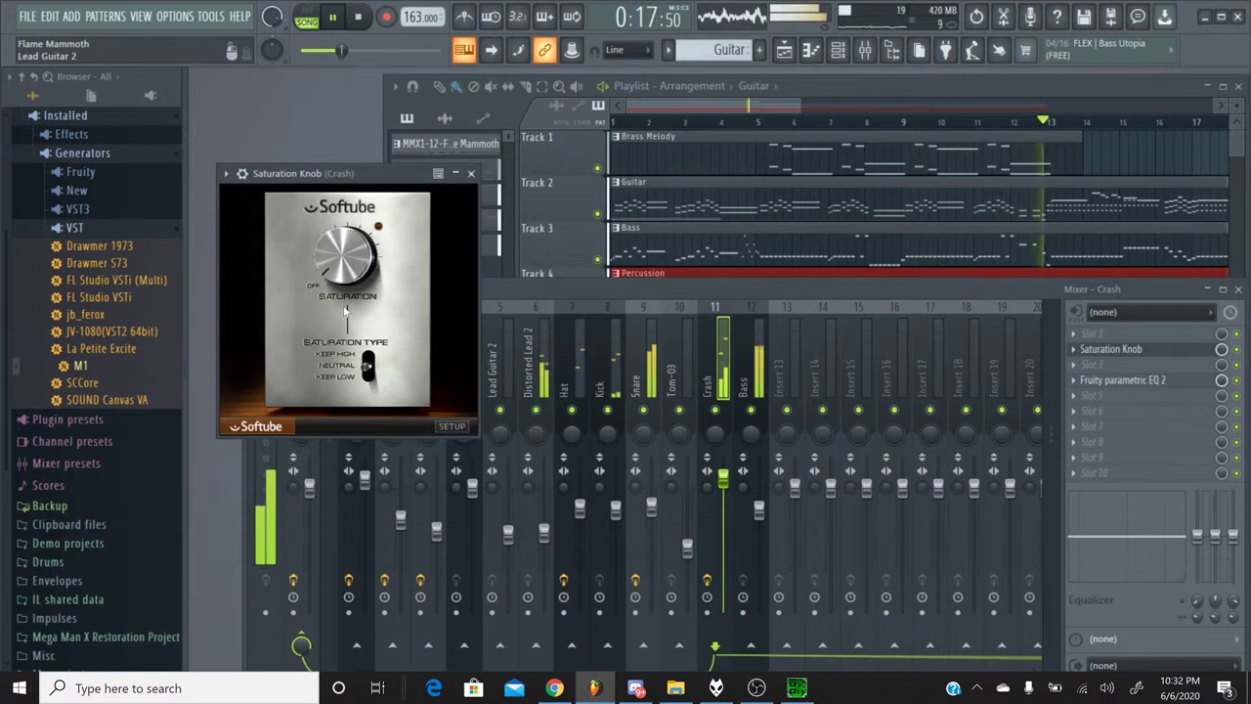
pyautogui.click(471, 173)
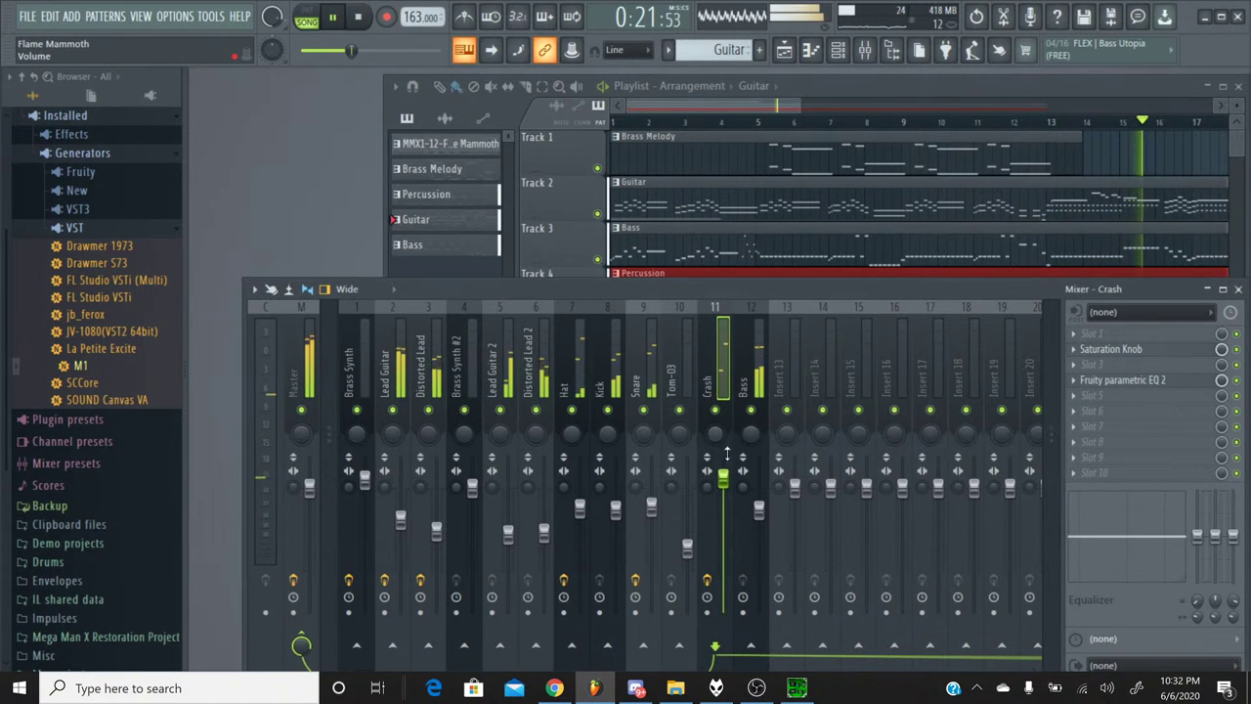
# Set the Crash level to about 102% (0.5 dB) and lower the Hat to about 78% (-5.2 dB).
pyautogui.scroll(-2, 726, 491)
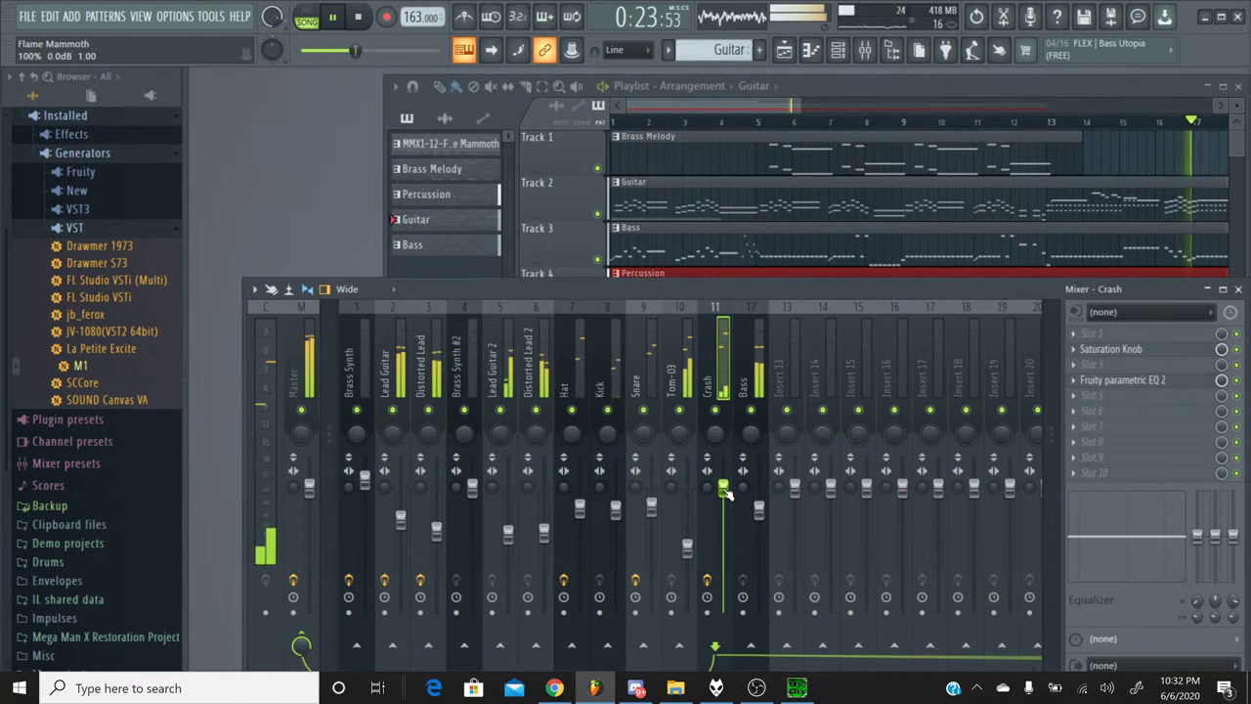
pyautogui.scroll(1, 726, 491)
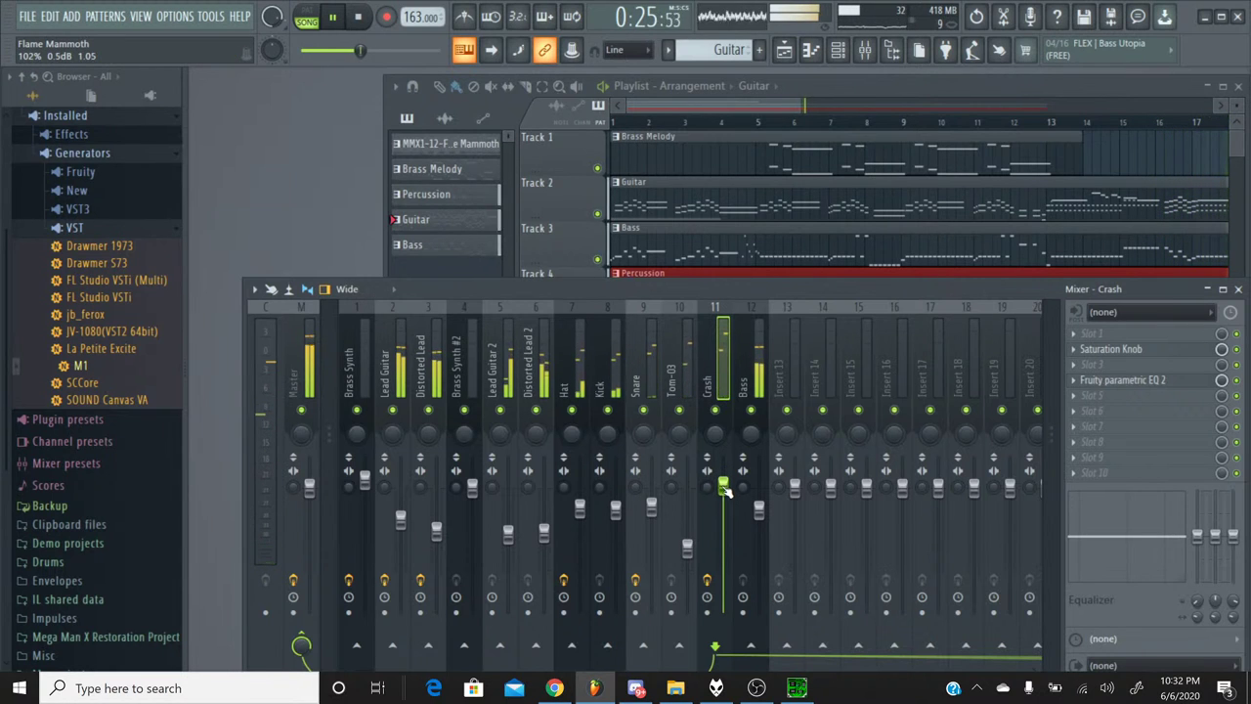
pyautogui.click(580, 521)
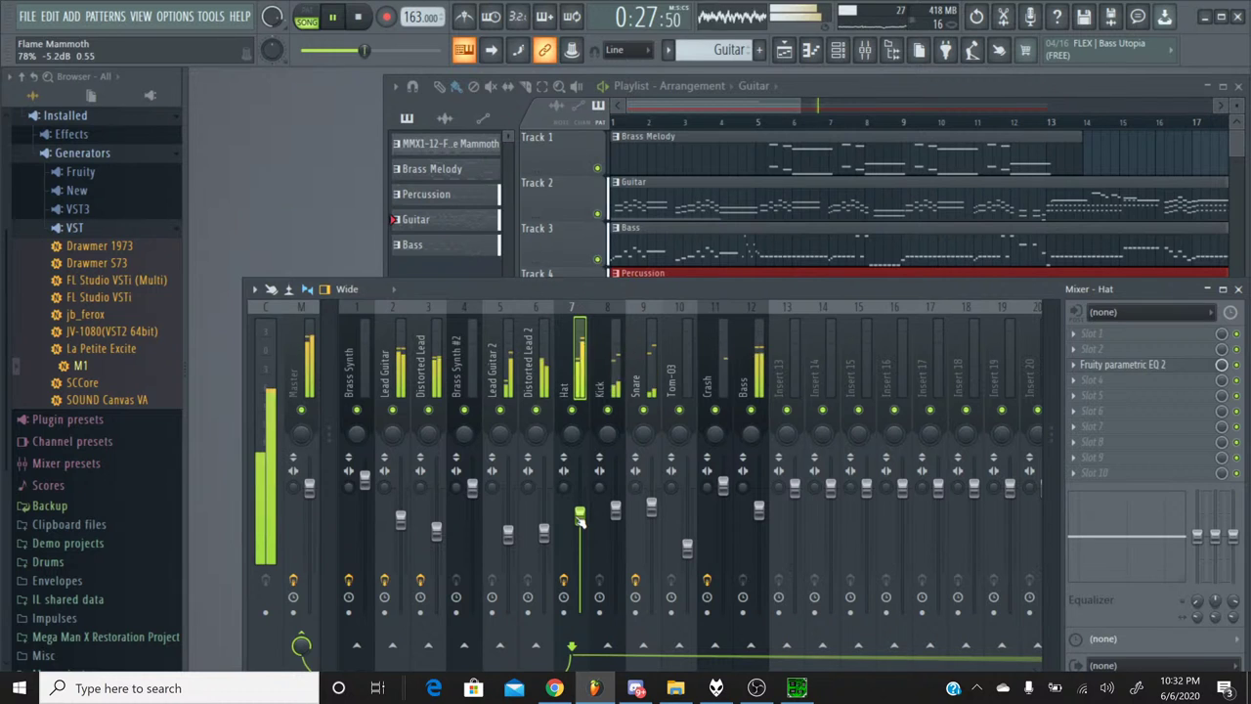
# Raise the Kick and Snare to nearly equal levels, and stop playback.
pyautogui.moveTo(614, 507); pyautogui.dragTo(614, 500)
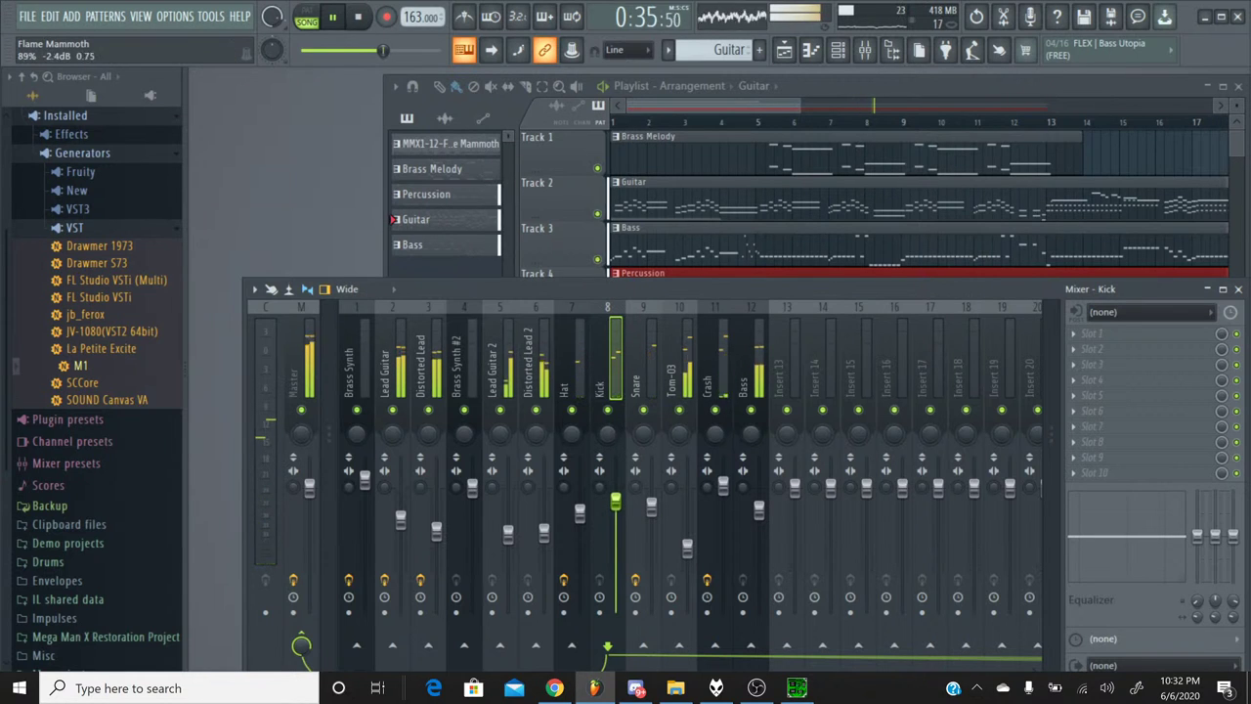
pyautogui.click(650, 506)
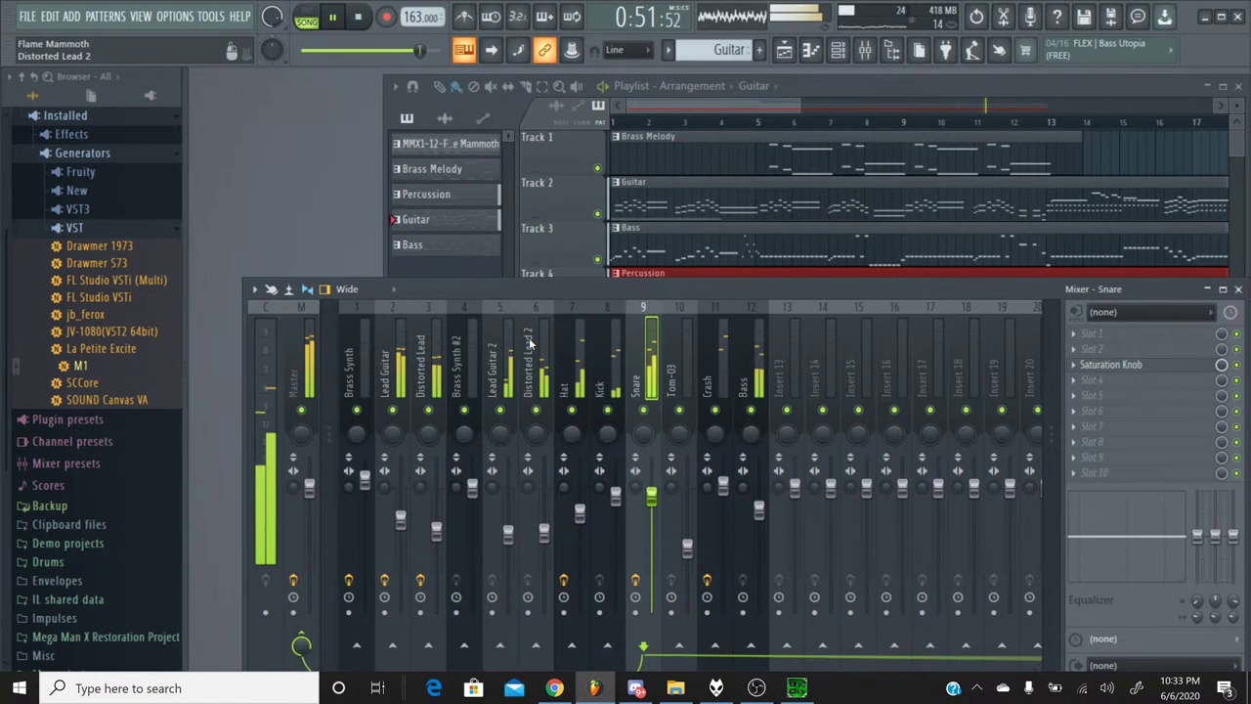
pyautogui.click(359, 18)
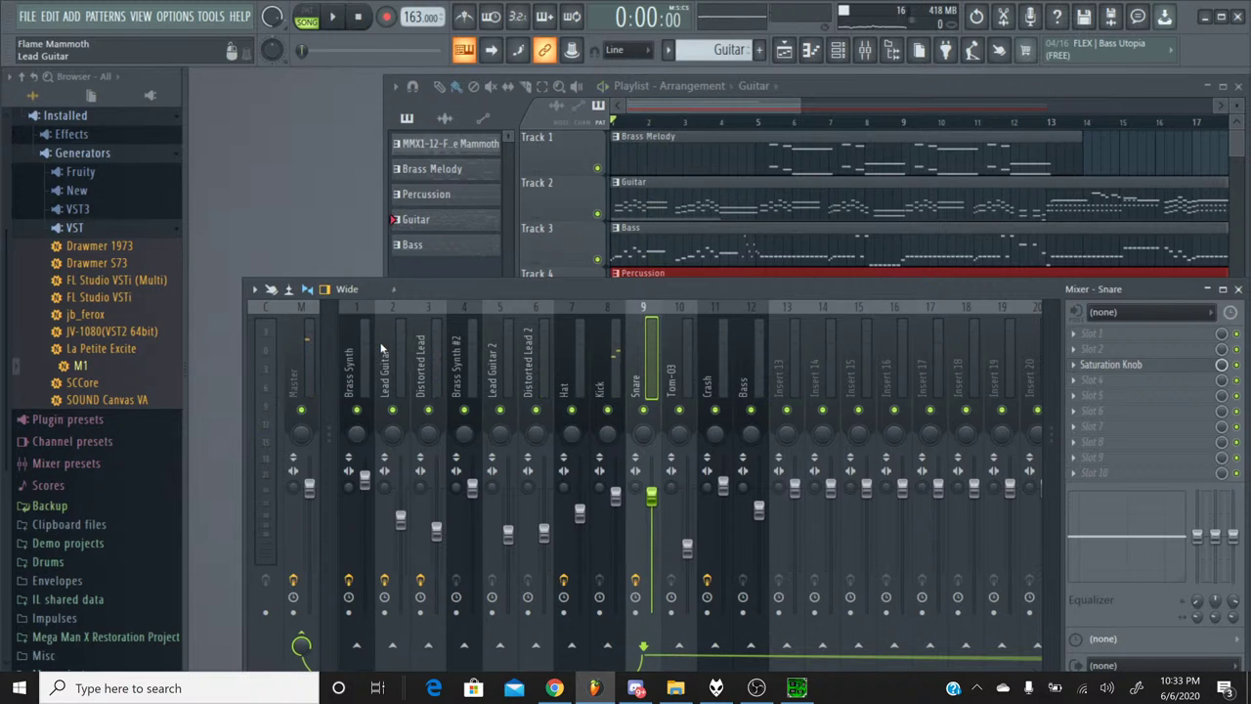
# Check the YouTube Studio live chat in Chrome for new comments, and return to the FL Studio mixer.
pyautogui.click(572, 688)
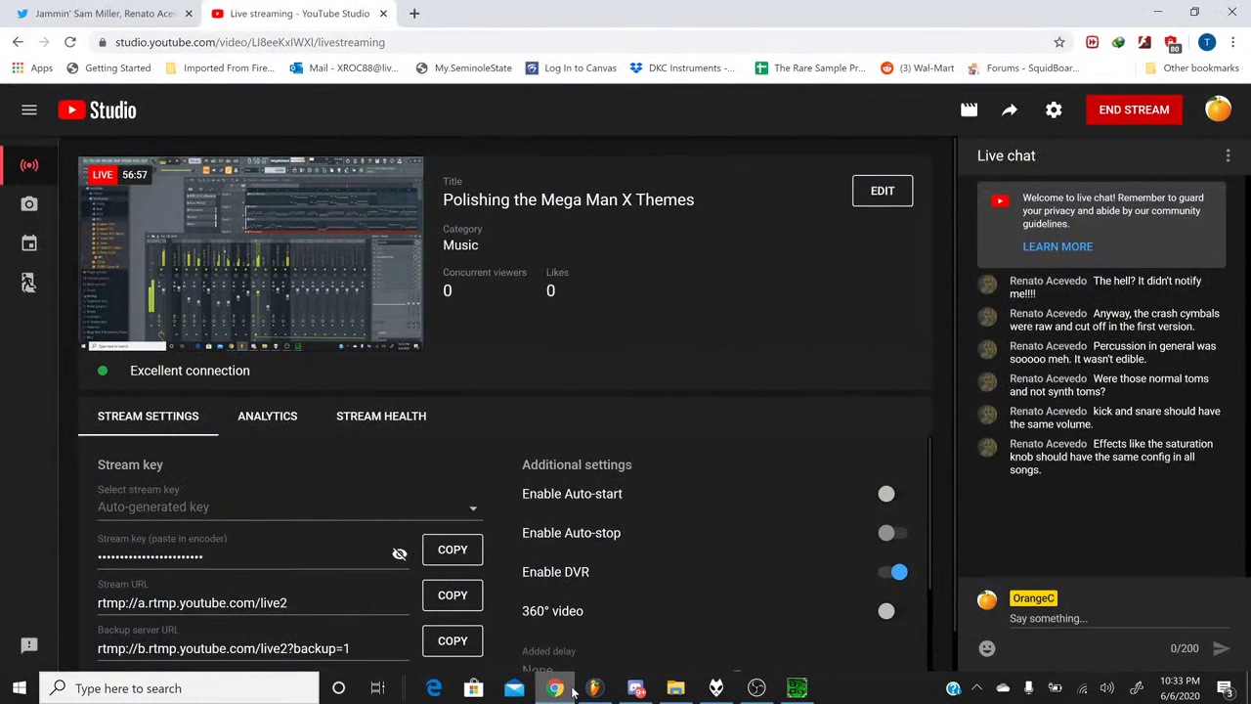
pyautogui.click(574, 689)
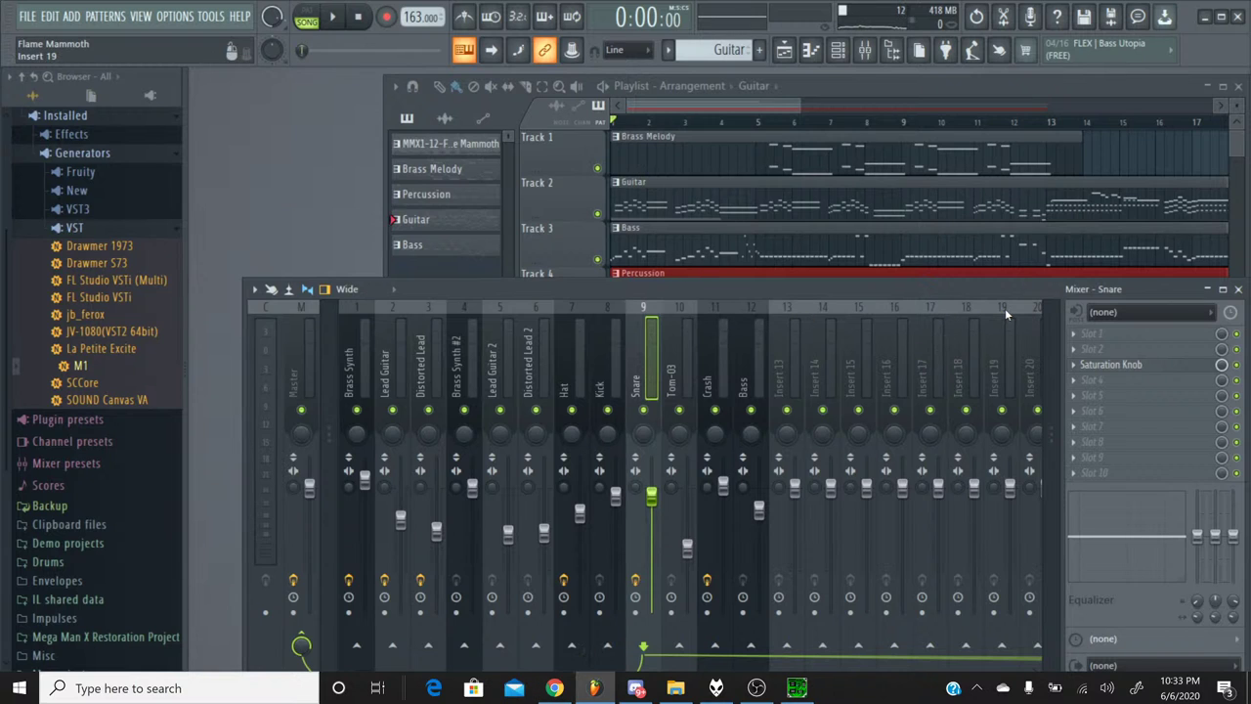
# Rename mixer track Insert 20 as "-Reverb".
pyautogui.click(1030, 308)
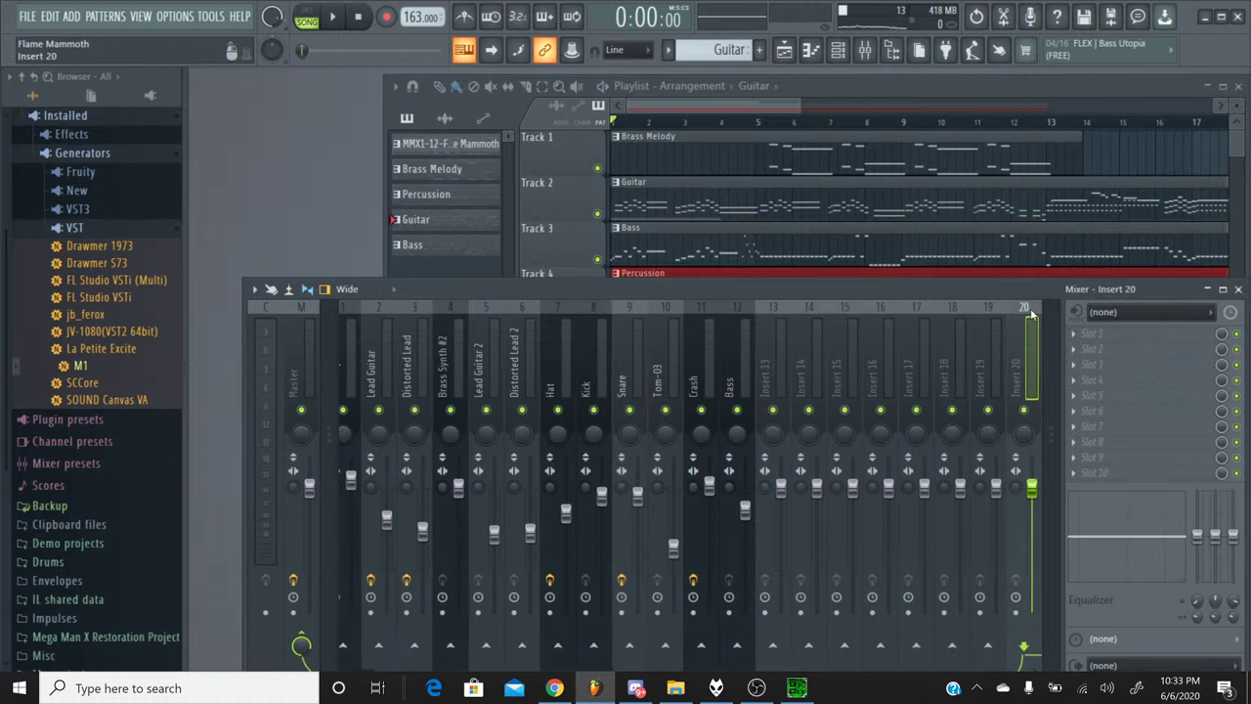
pyautogui.rightClick(1030, 308)
pyautogui.click(1079, 235)
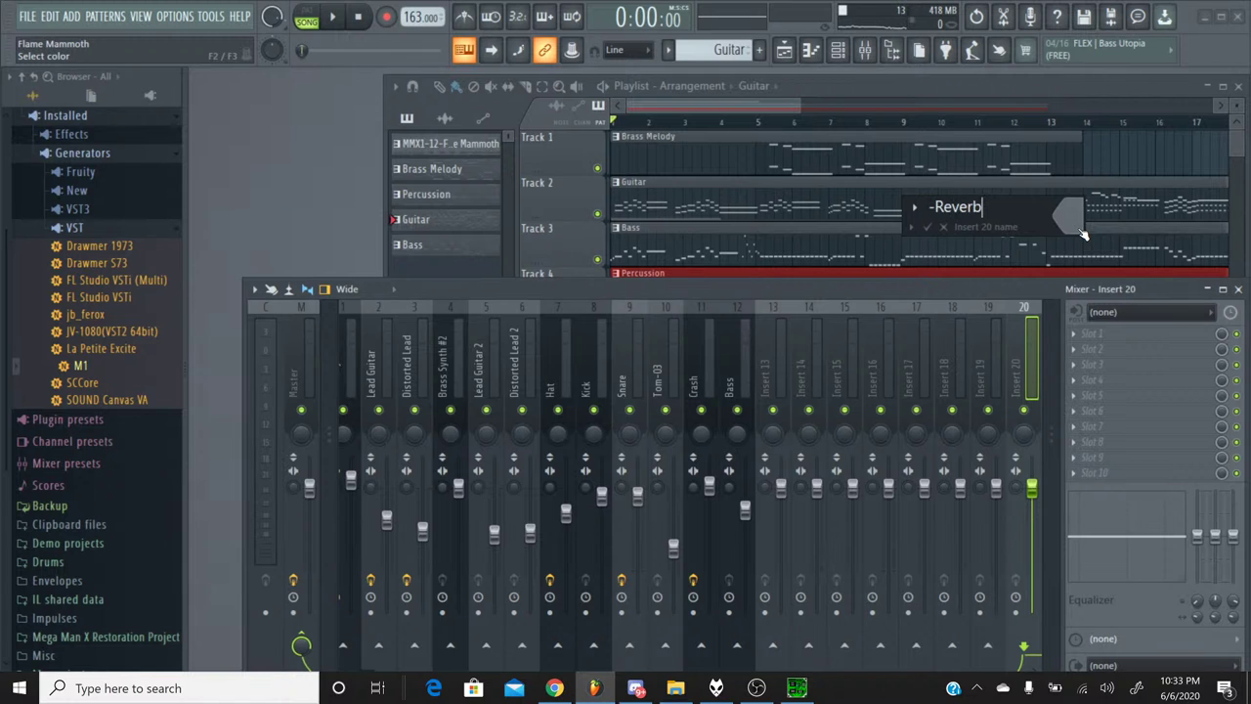
pyautogui.write('-Reverb')
pyautogui.press('Return')
# Rename mixer track Insert 19 as "Drums".
pyautogui.click(997, 308)
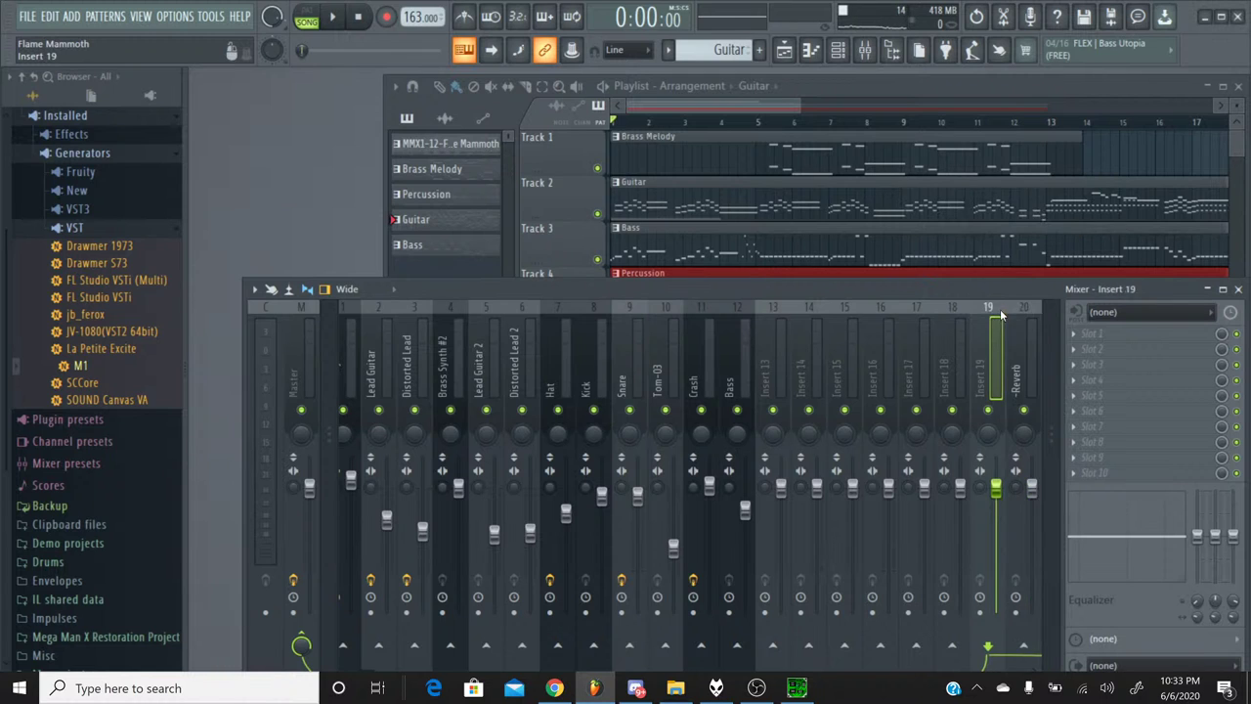
pyautogui.rightClick(997, 309)
pyautogui.click(1032, 234)
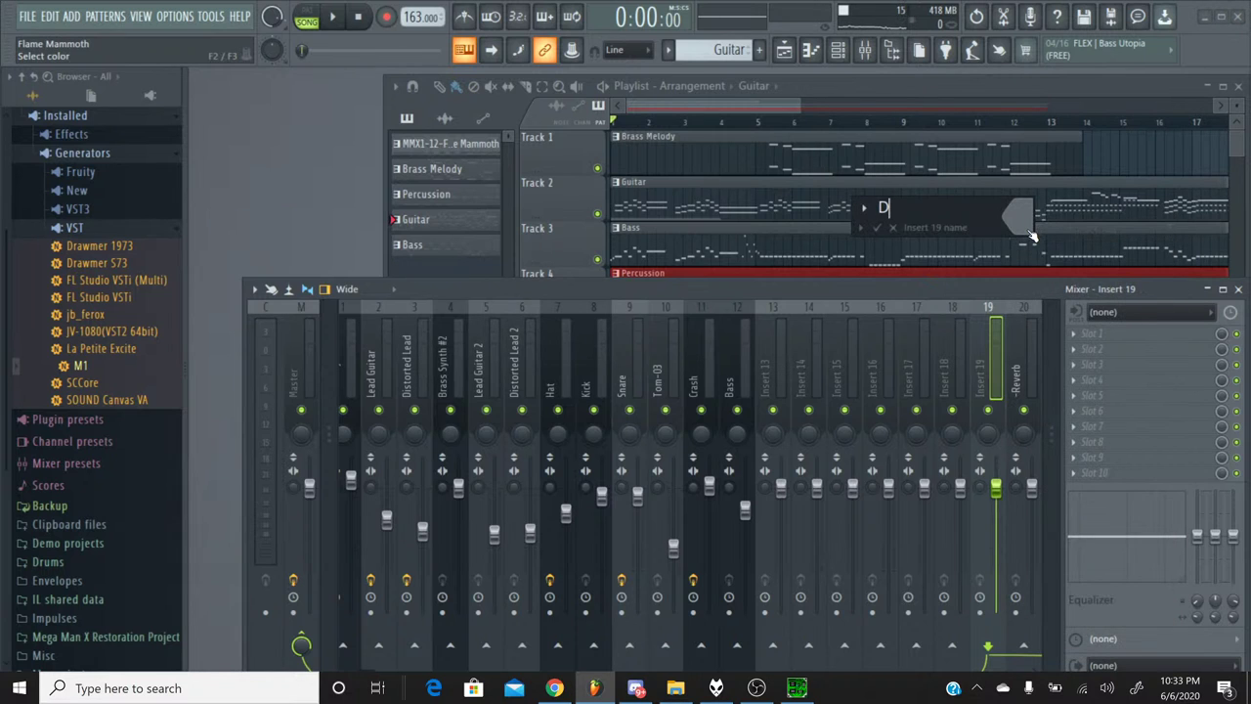
pyautogui.write('Drums')
pyautogui.press('Return')
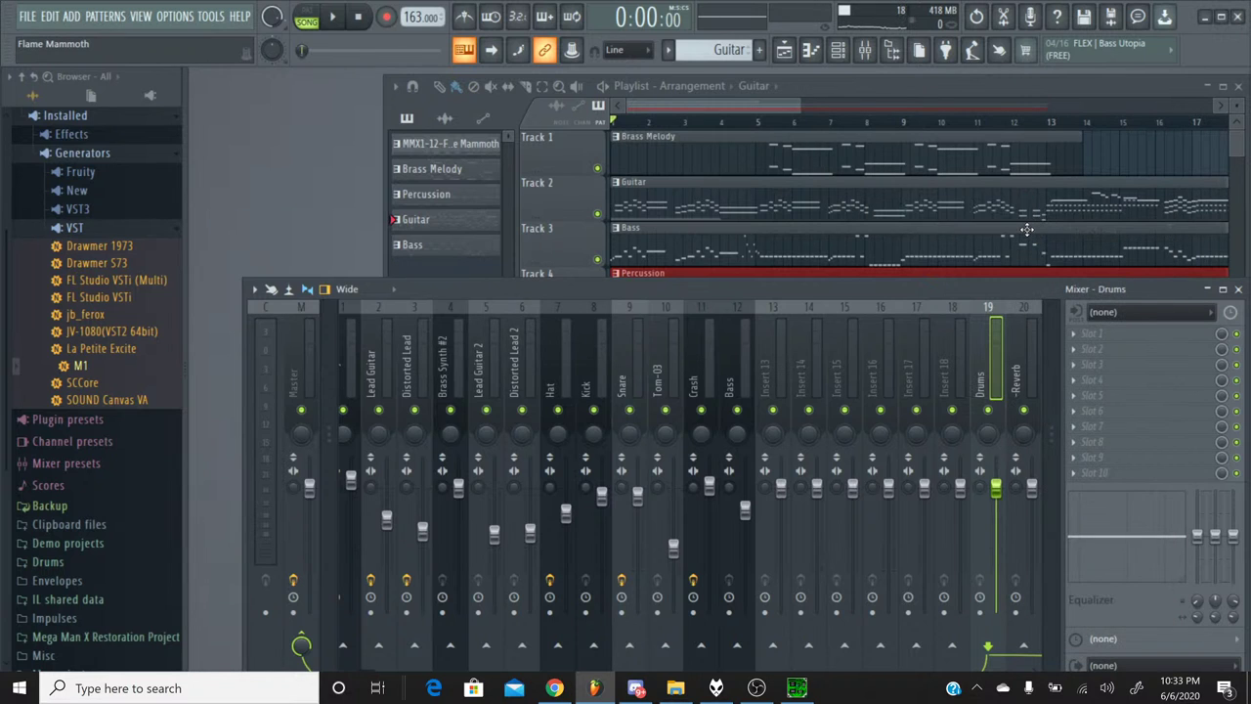
# Rename mixer track Insert 18 as "-Reerb".
pyautogui.click(964, 312)
pyautogui.rightClick(963, 311)
pyautogui.click(1009, 233)
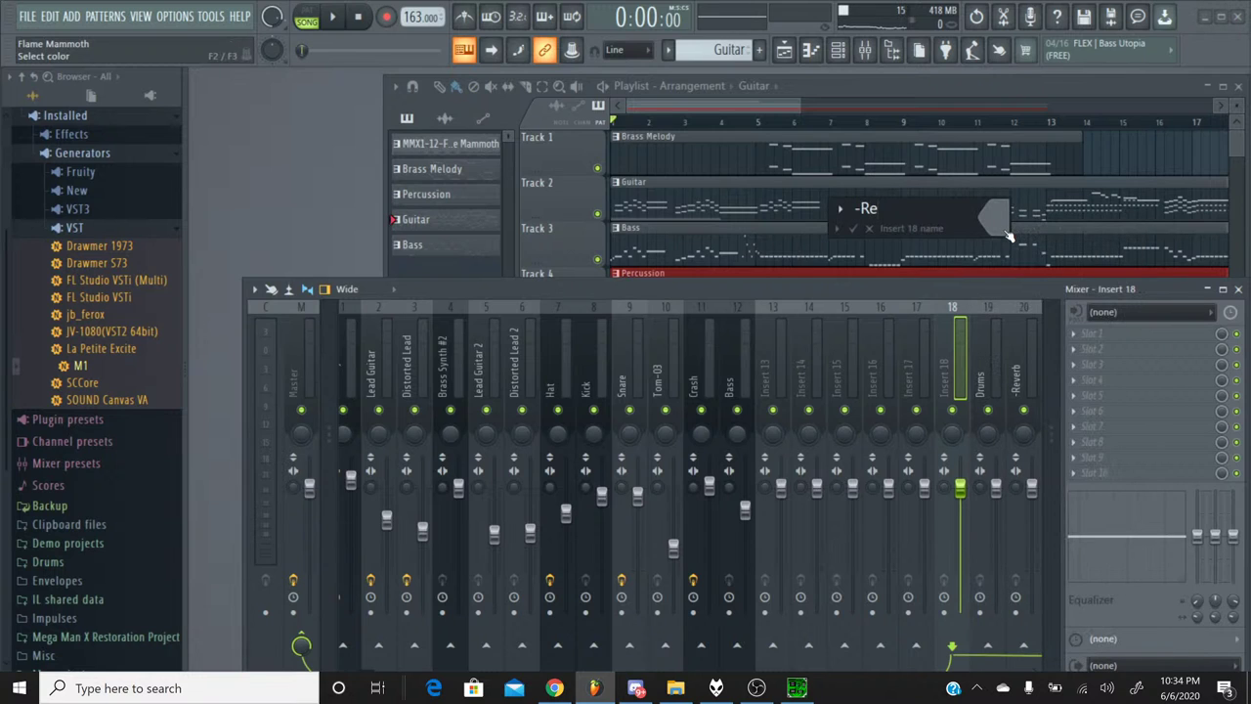
pyautogui.write('-Reerb')
pyautogui.press('Return')
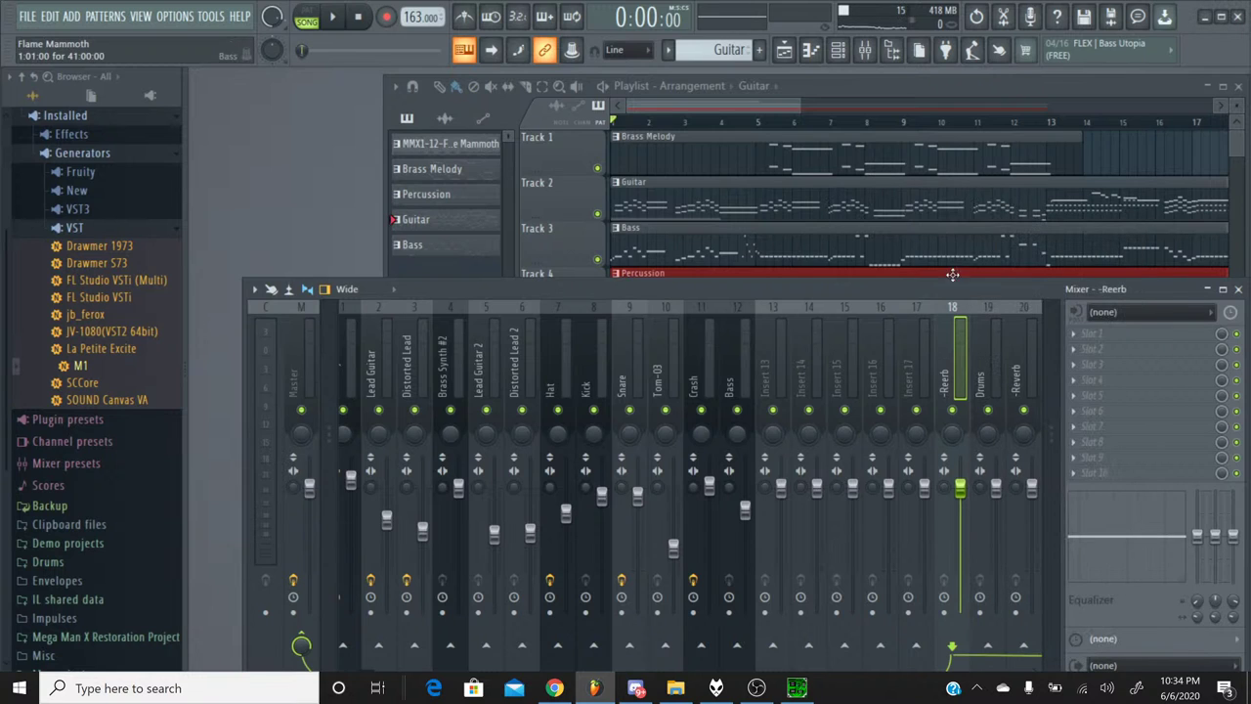
# Rename mixer track Insert 17 as "Rythm".
pyautogui.click(923, 323)
pyautogui.rightClick(924, 322)
pyautogui.click(977, 233)
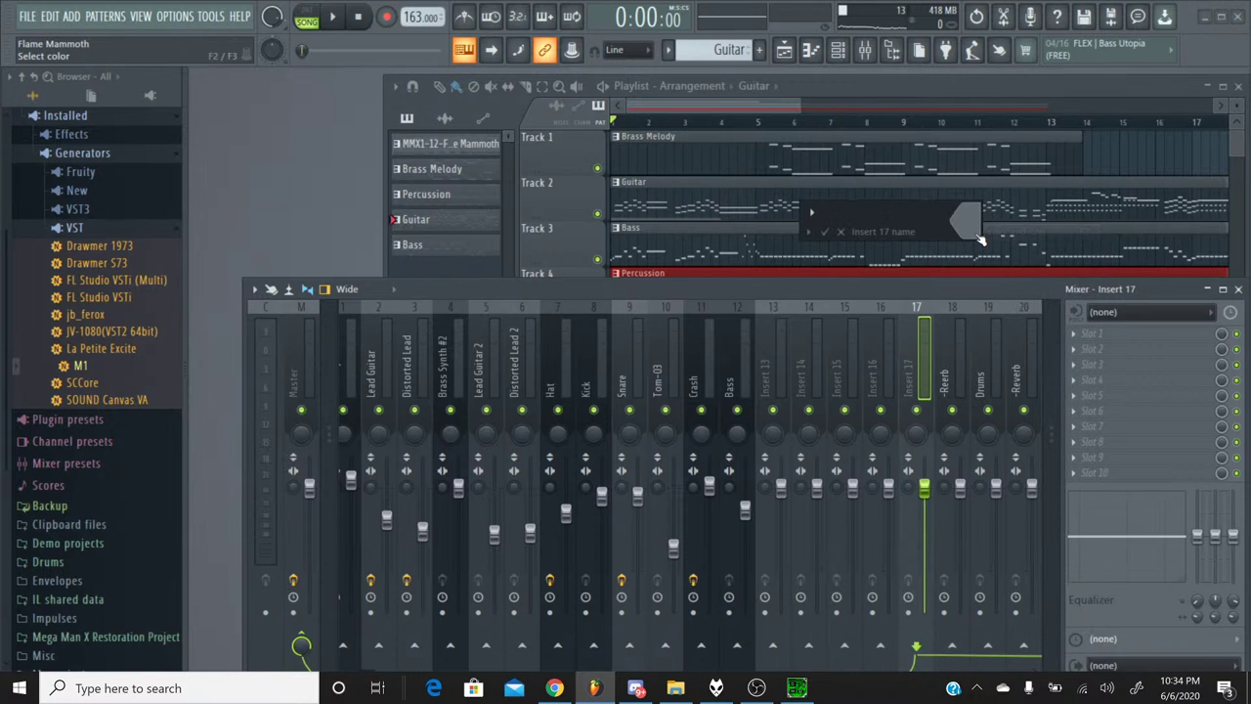
pyautogui.press('Return')
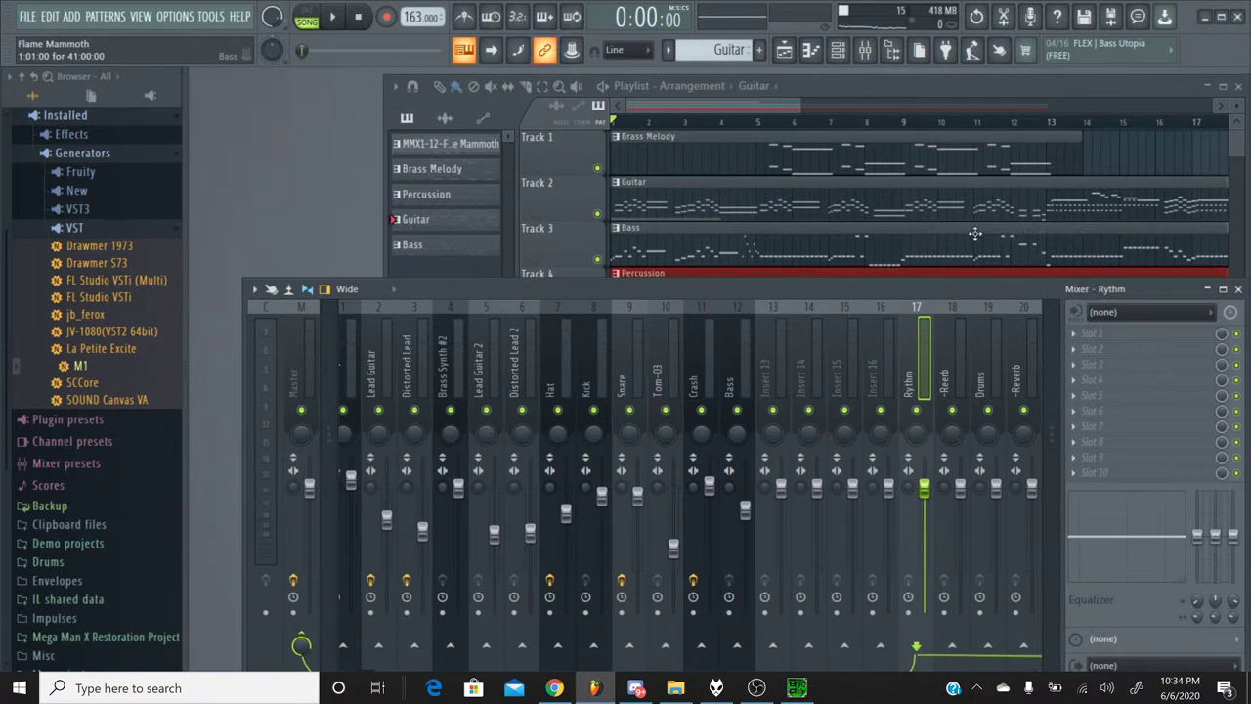
# Rename mixer track Insert 16 as "-Reverb".
pyautogui.click(889, 312)
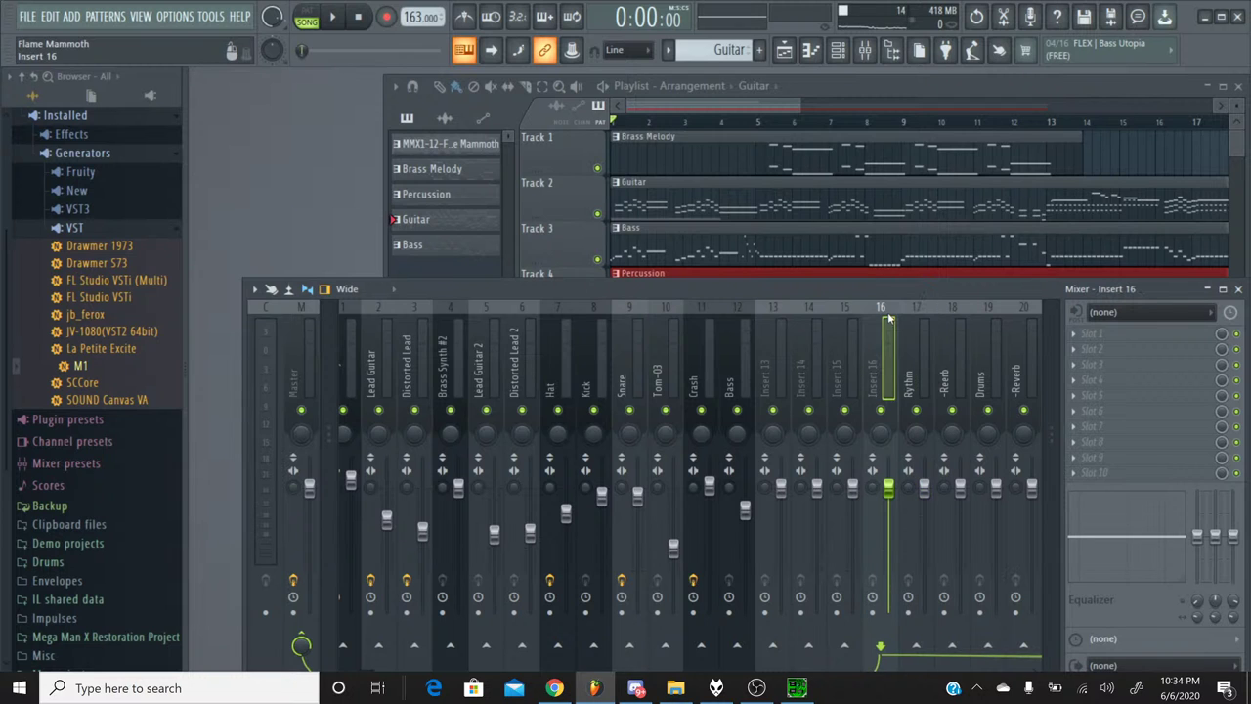
pyautogui.rightClick(888, 312)
pyautogui.click(944, 233)
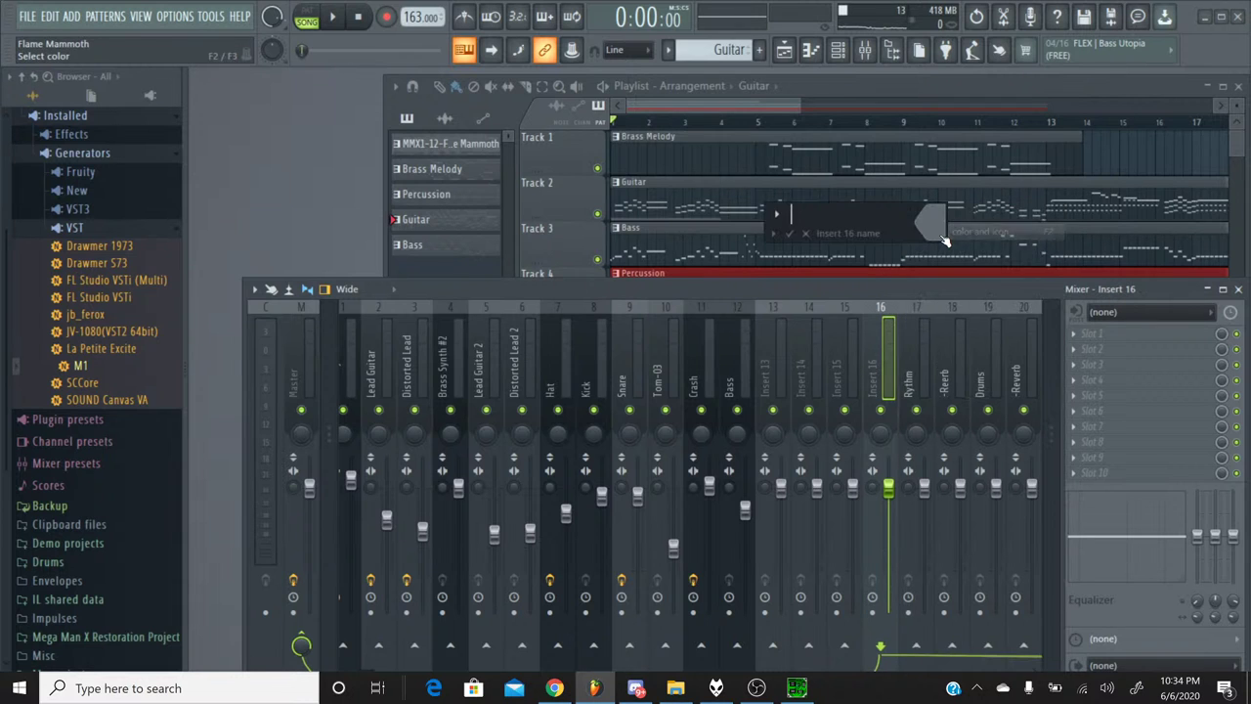
pyautogui.write('-Rever')
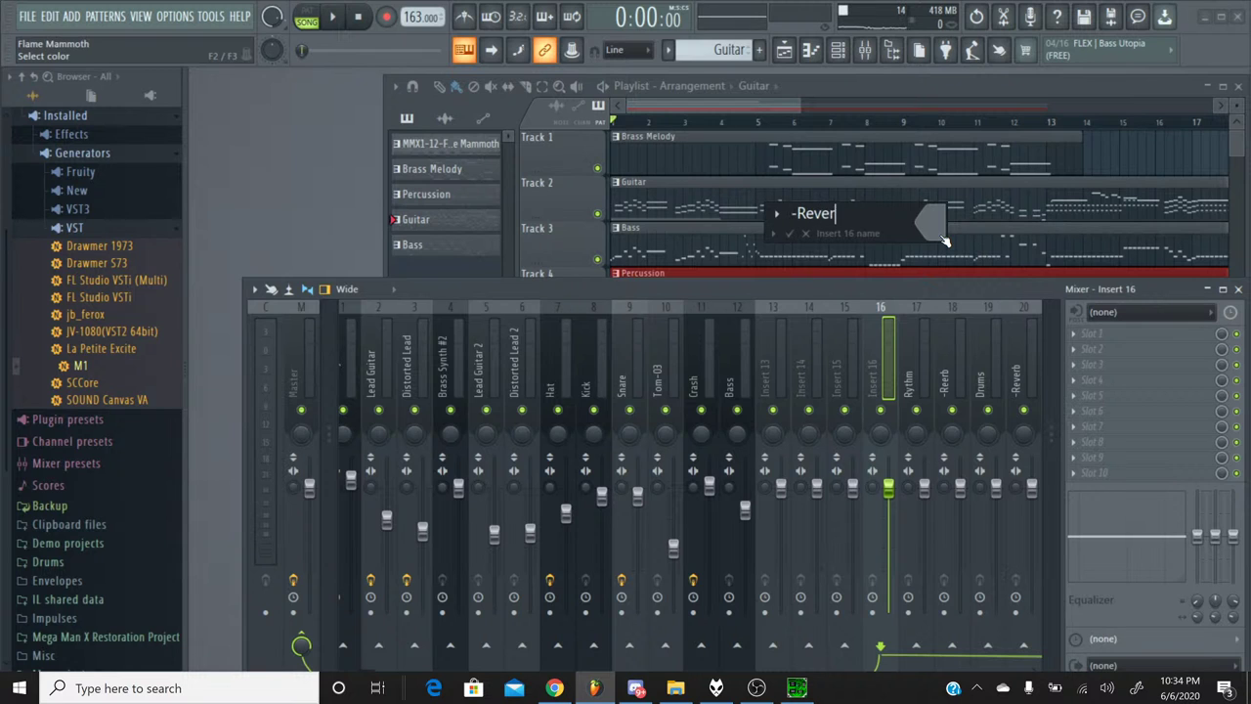
pyautogui.write('b')
pyautogui.press('Return')
# Rename mixer track Insert 15 as "Lead".
pyautogui.click(852, 315)
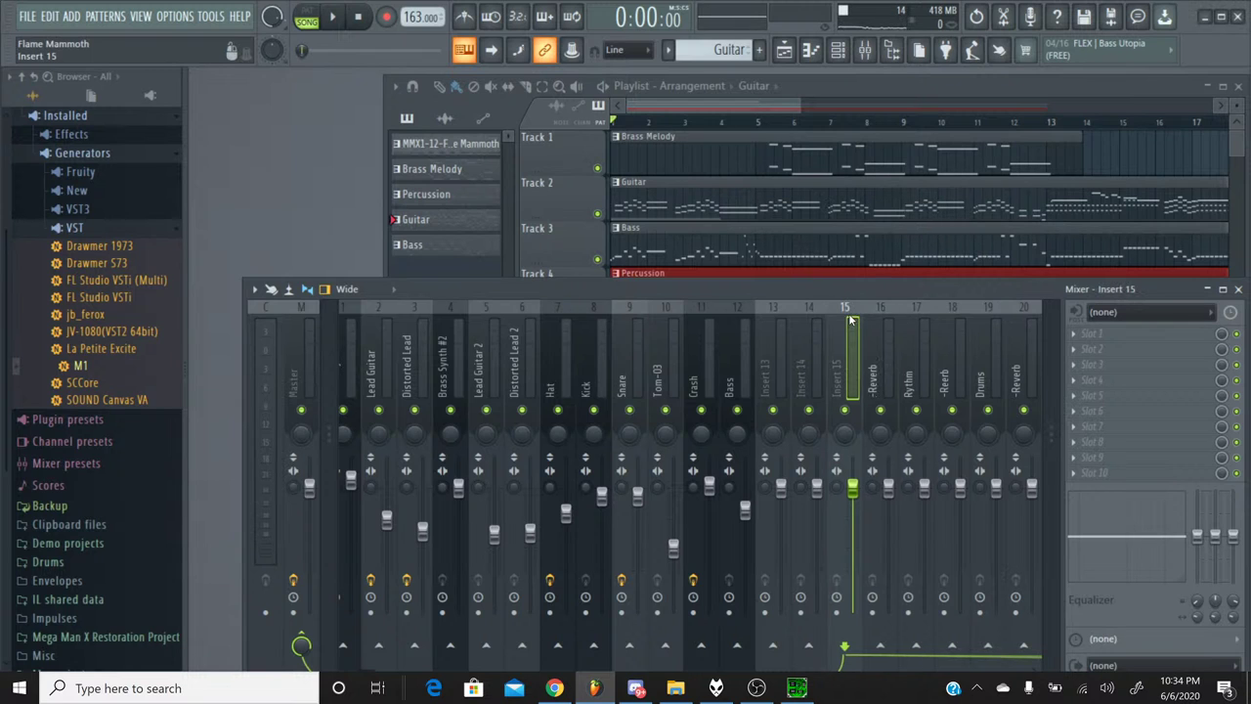
pyautogui.rightClick(852, 315)
pyautogui.click(897, 232)
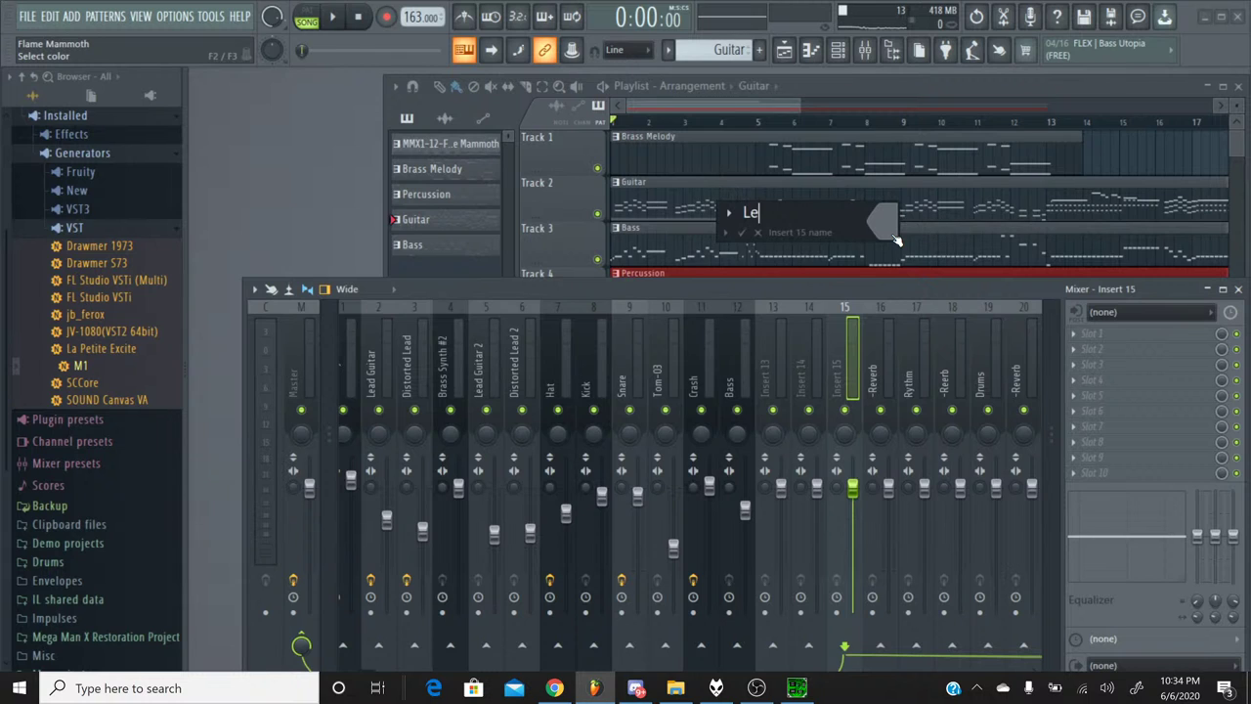
pyautogui.press('Return')
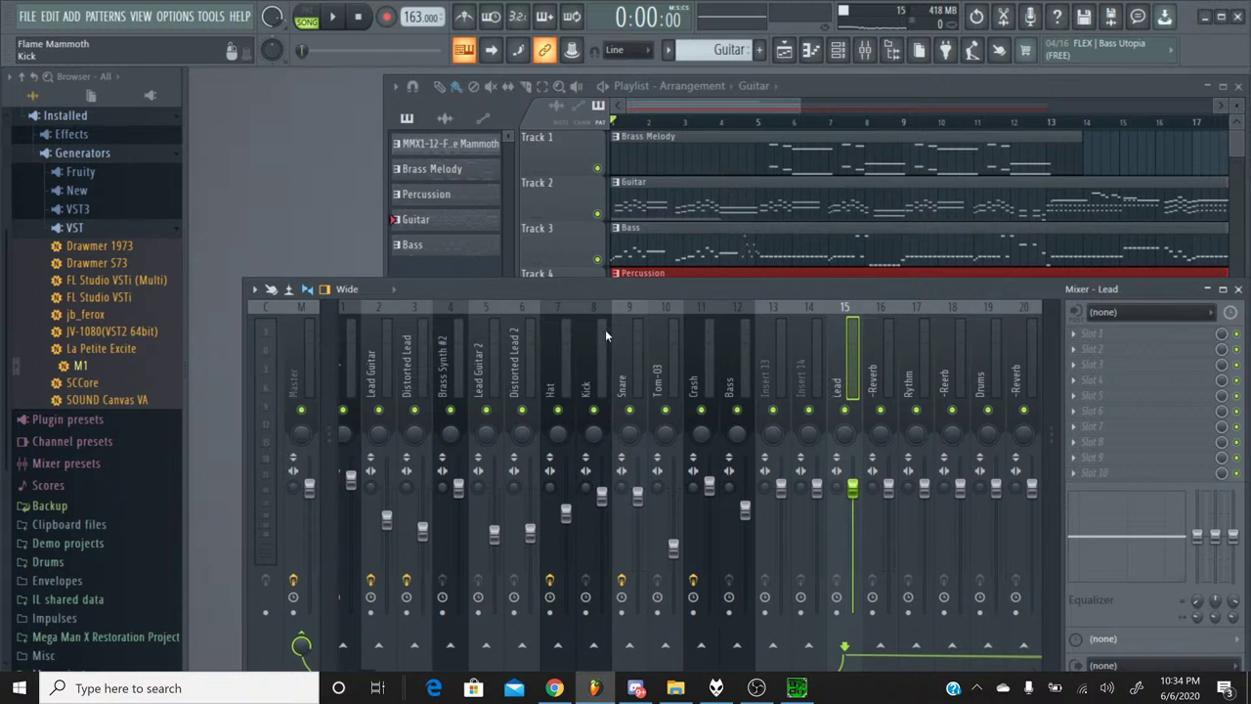
# Route the Hat, Kick, Snare, Tom-03 and Crash mixer tracks only to the Drums track.
pyautogui.click(563, 315)
pyautogui.keyDown('ctrl'); pyautogui.click(604, 311); pyautogui.keyUp('ctrl')
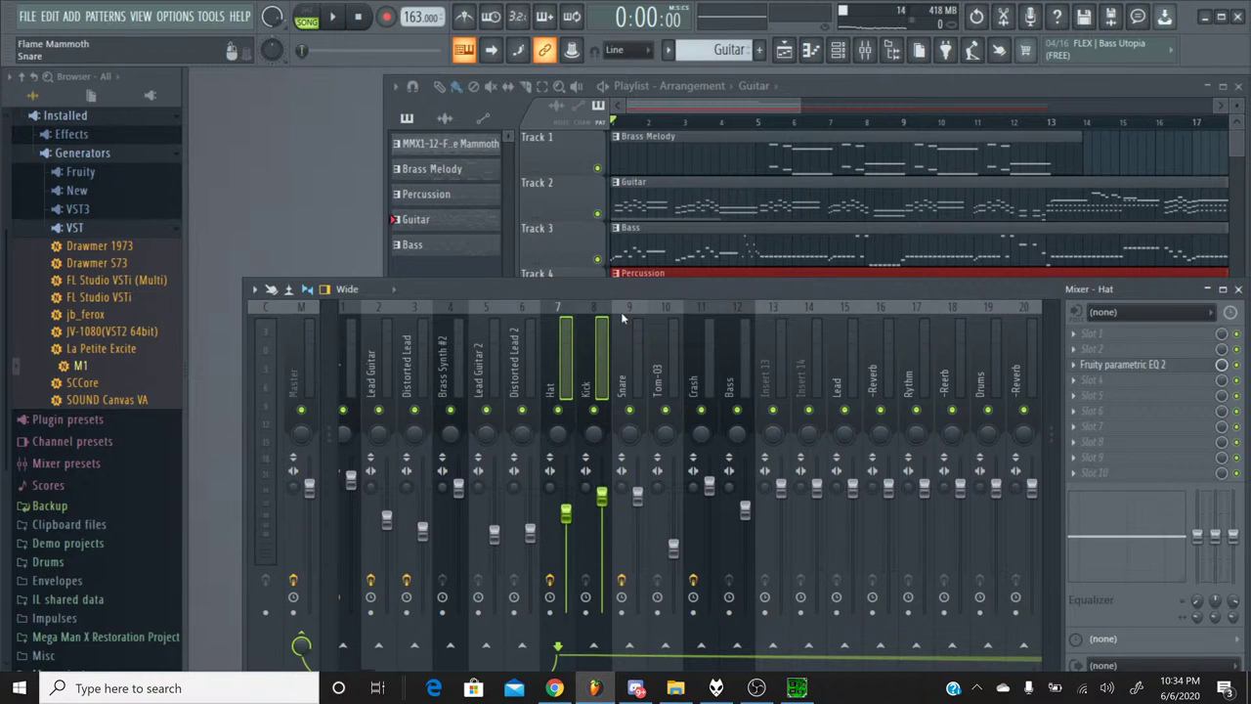
pyautogui.keyDown('ctrl'); pyautogui.click(637, 312); pyautogui.keyUp('ctrl')
pyautogui.keyDown('ctrl'); pyautogui.click(668, 319); pyautogui.keyUp('ctrl')
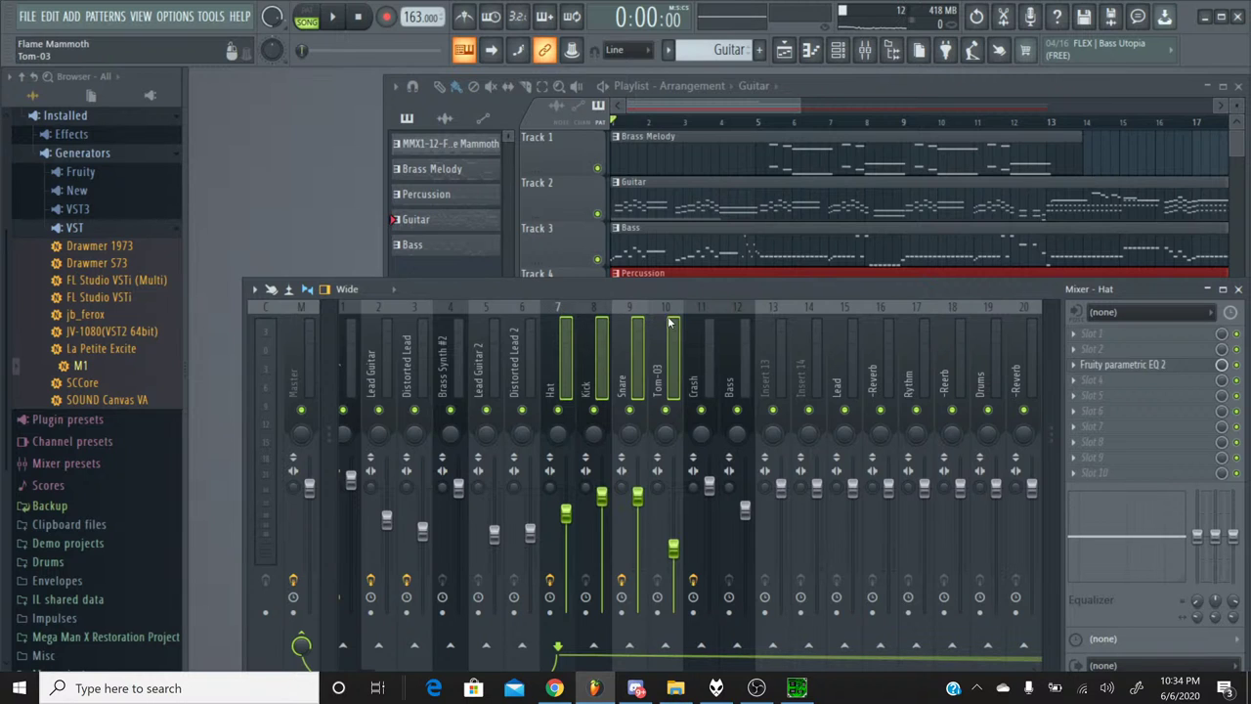
pyautogui.keyDown('ctrl'); pyautogui.click(691, 318); pyautogui.keyUp('ctrl')
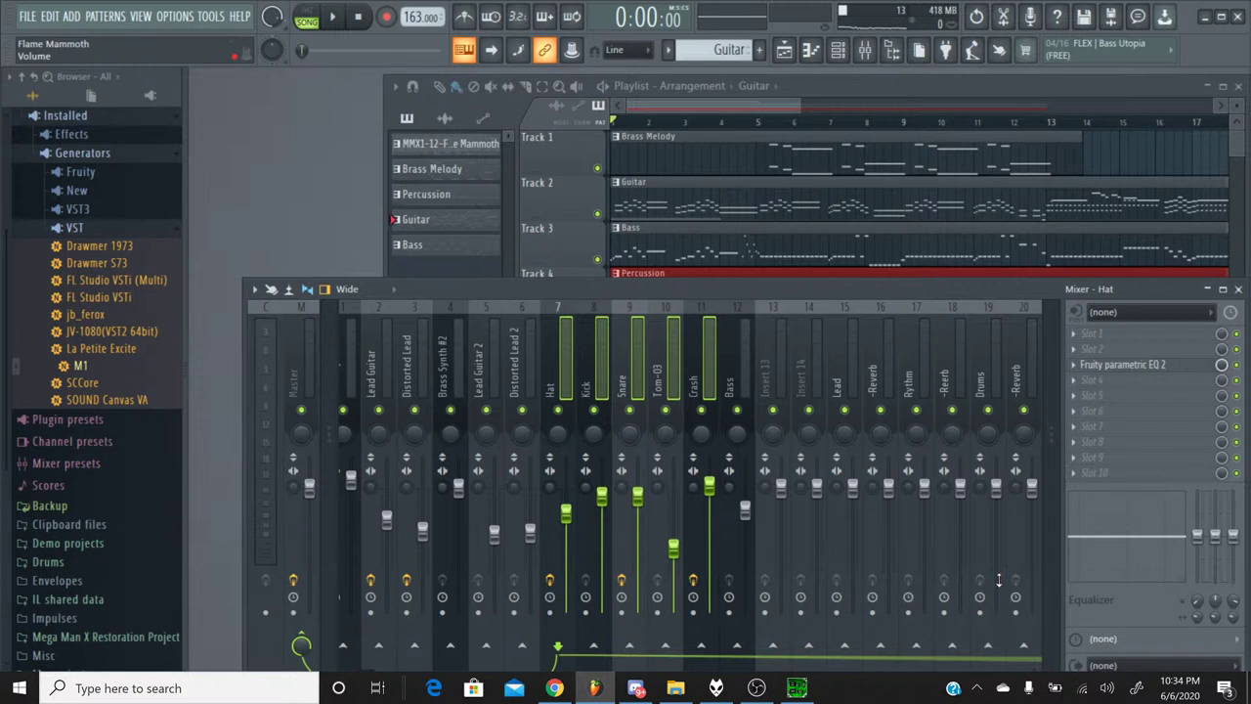
pyautogui.rightClick(986, 647)
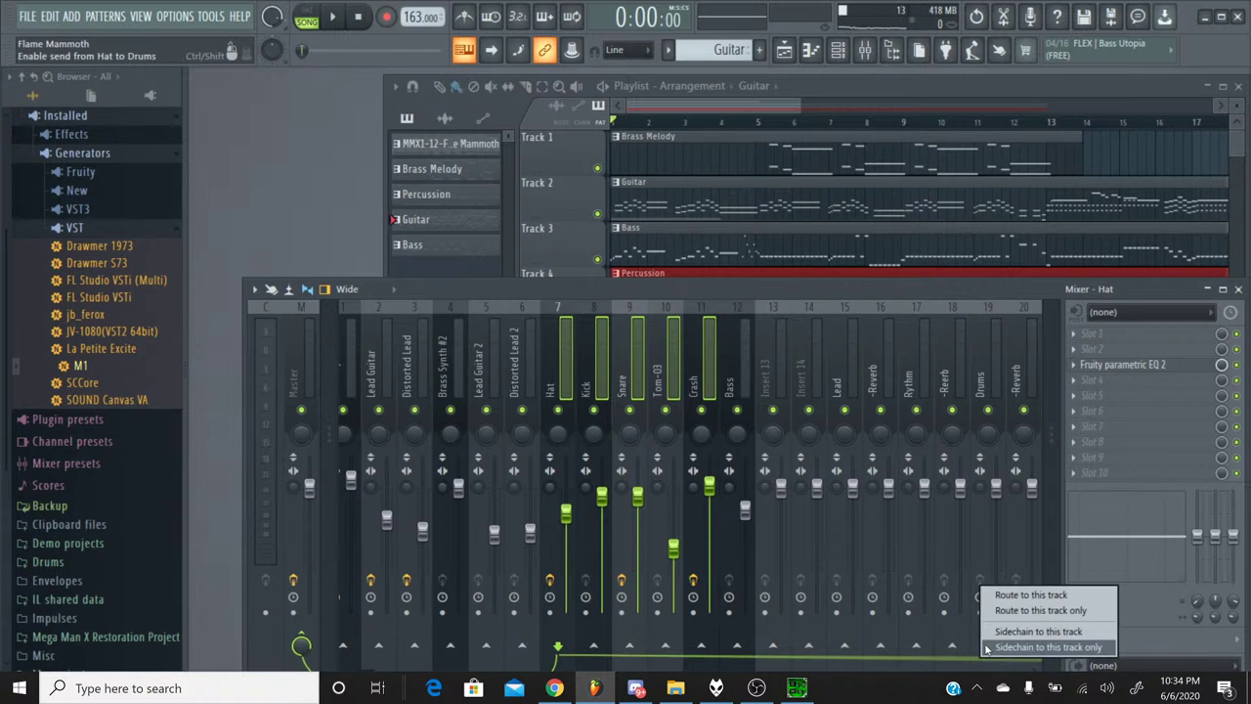
pyautogui.click(1017, 616)
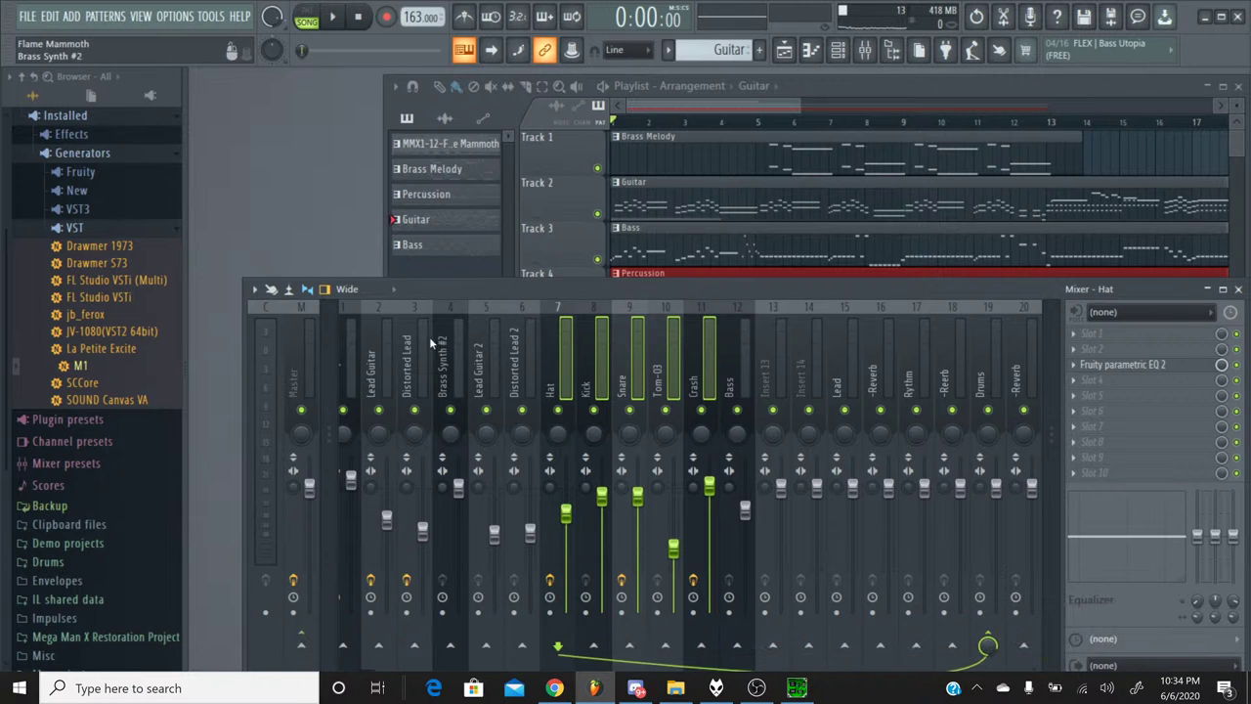
# Route the Lead Guitar mixer track only to the Lead track.
pyautogui.click(379, 330)
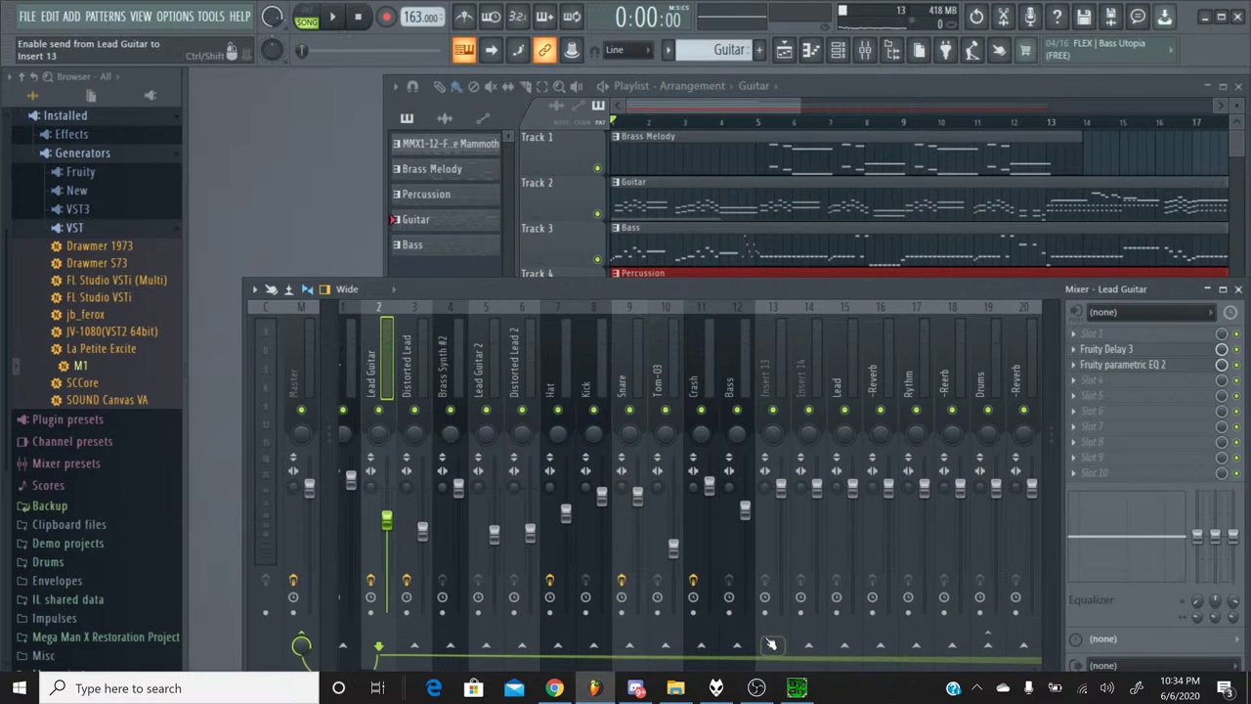
pyautogui.rightClick(845, 645)
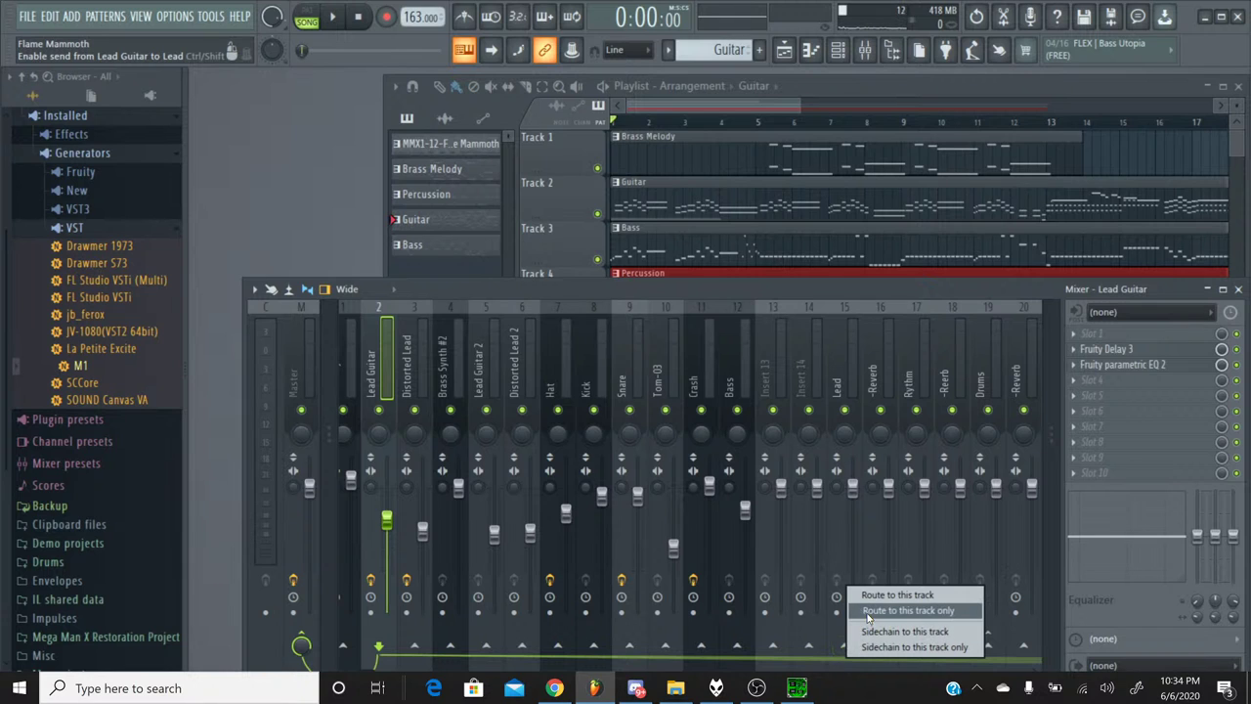
pyautogui.click(866, 612)
pyautogui.click(415, 303)
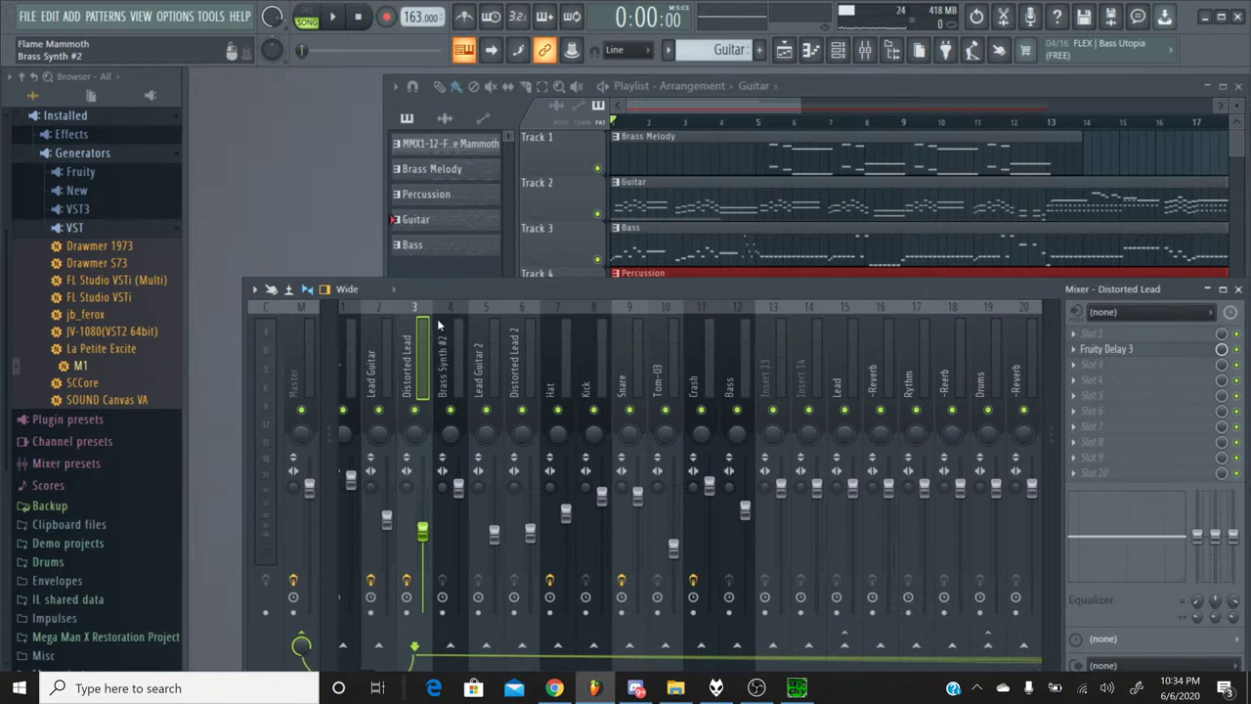
pyautogui.keyDown('ctrl'); pyautogui.click(448, 318); pyautogui.keyUp('ctrl')
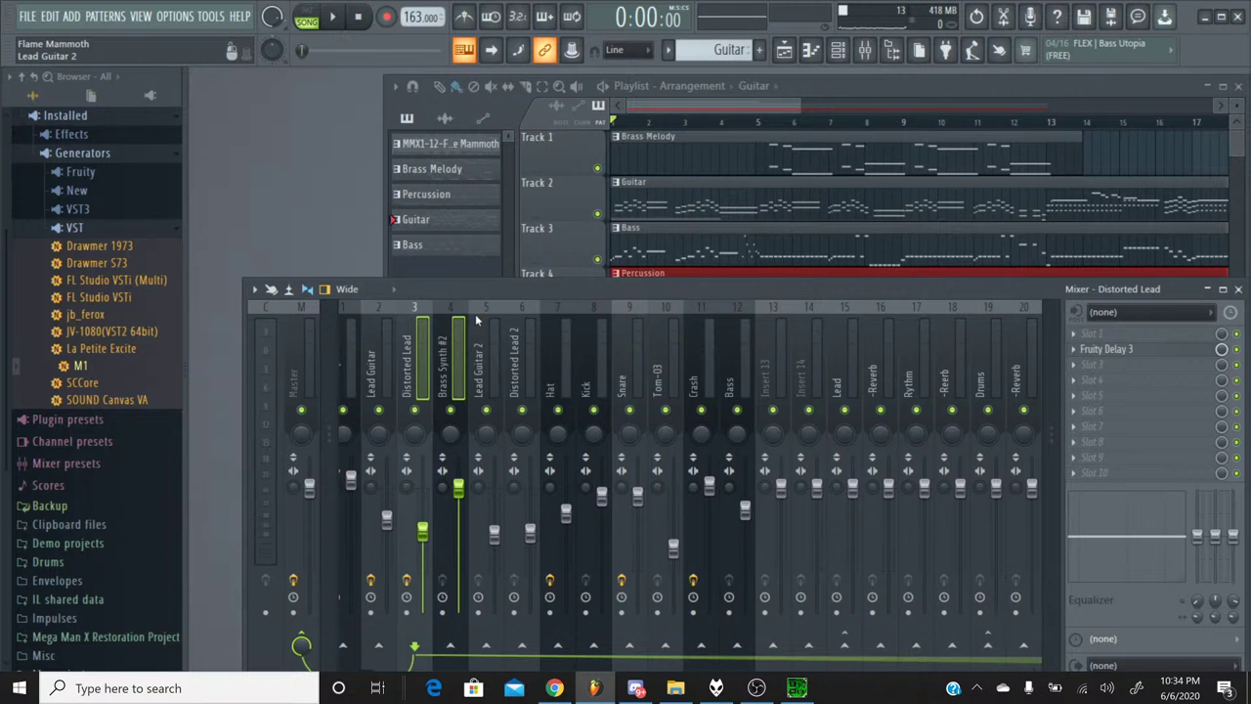
pyautogui.keyDown('ctrl'); pyautogui.click(485, 319); pyautogui.keyUp('ctrl')
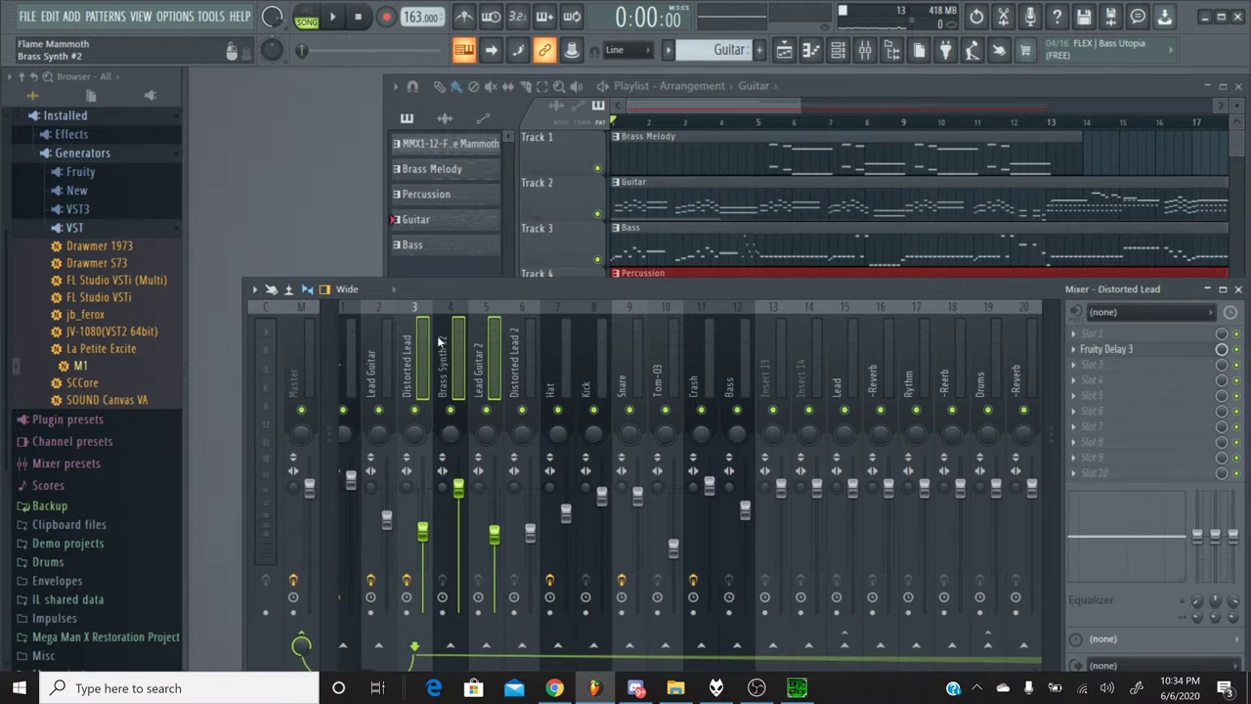
# Disable the send from the Lead Guitar mixer track to the Lead track.
pyautogui.click(371, 319)
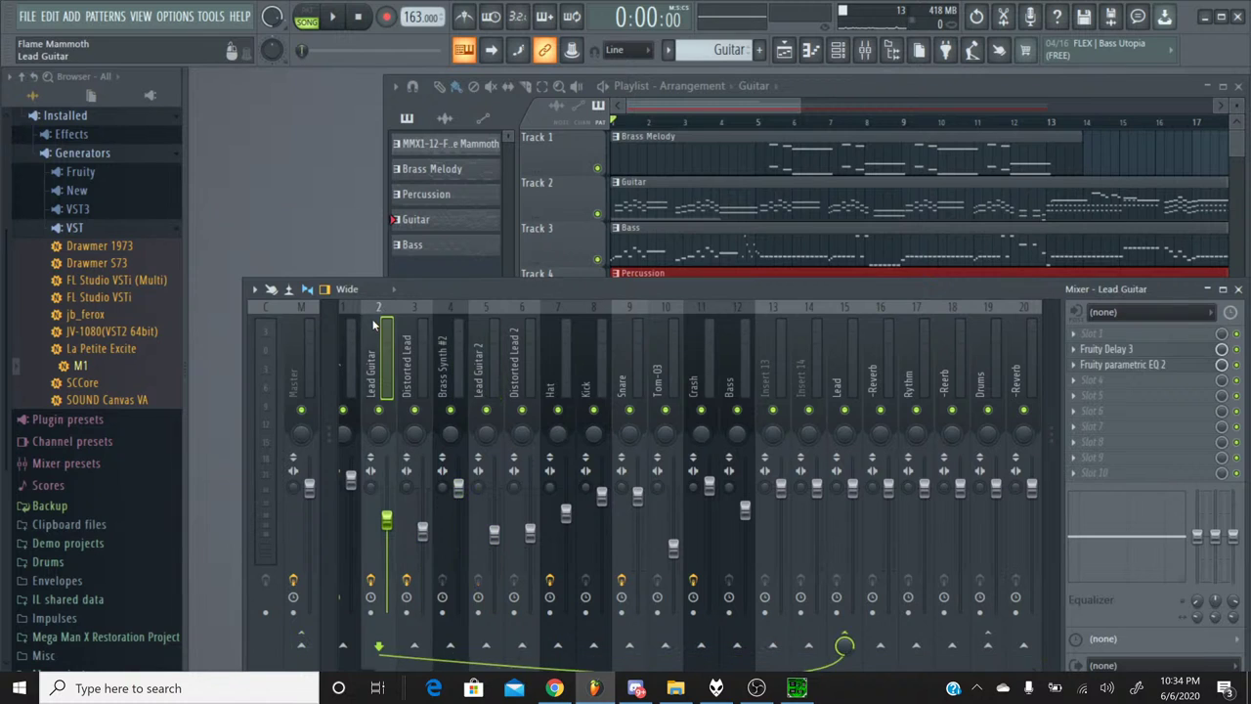
pyautogui.rightClick(846, 640)
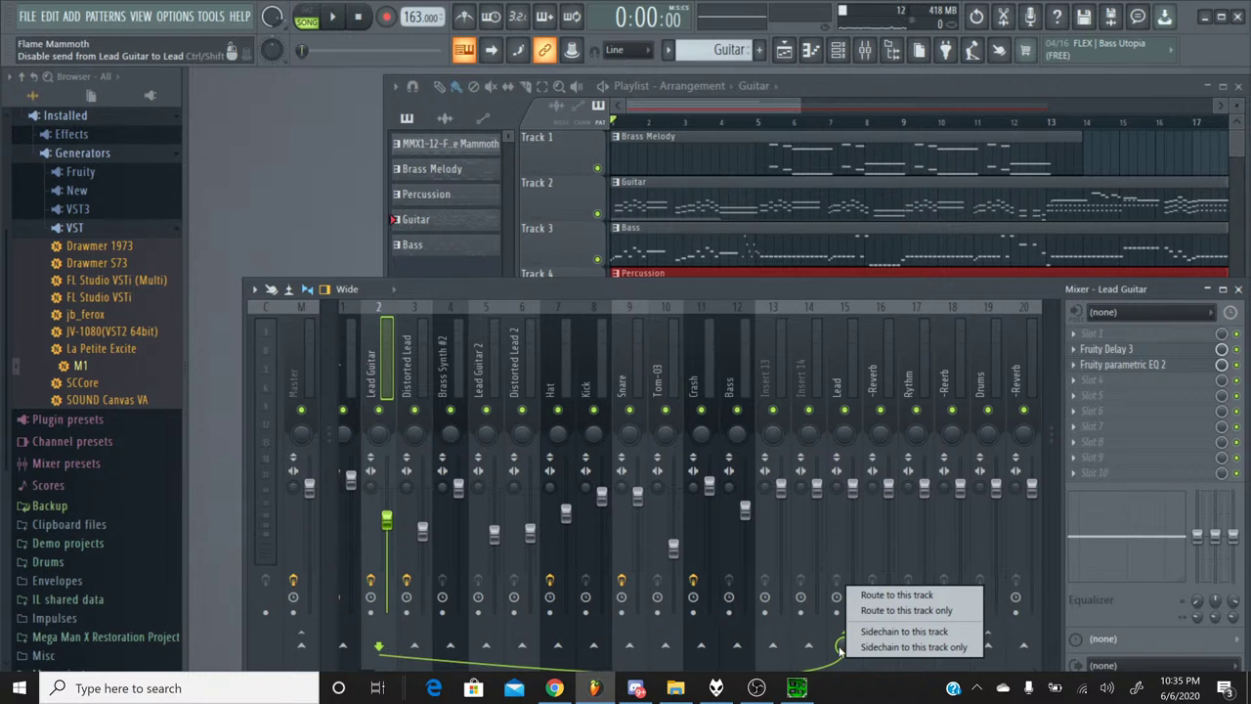
pyautogui.click(840, 645)
pyautogui.click(842, 642)
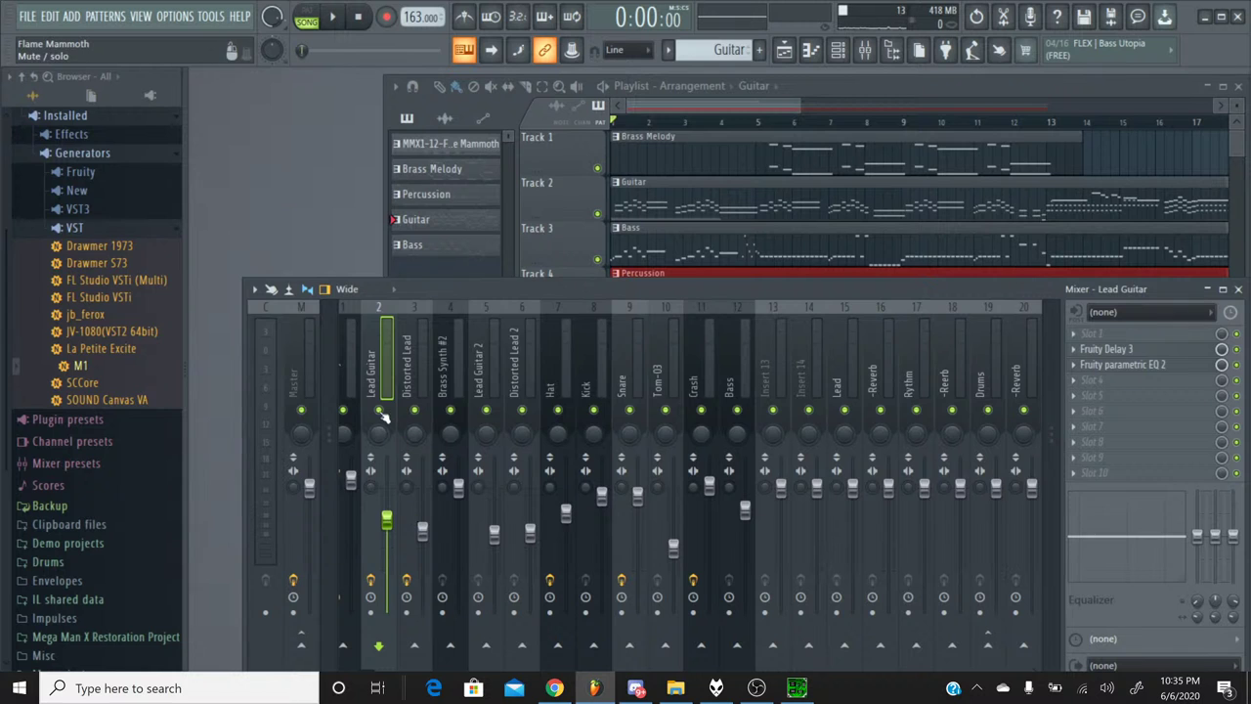
# Play the song with Lead Guitar soloed, route that track back to the Master and unsolo it.
pyautogui.rightClick(379, 410)
pyautogui.click(337, 18)
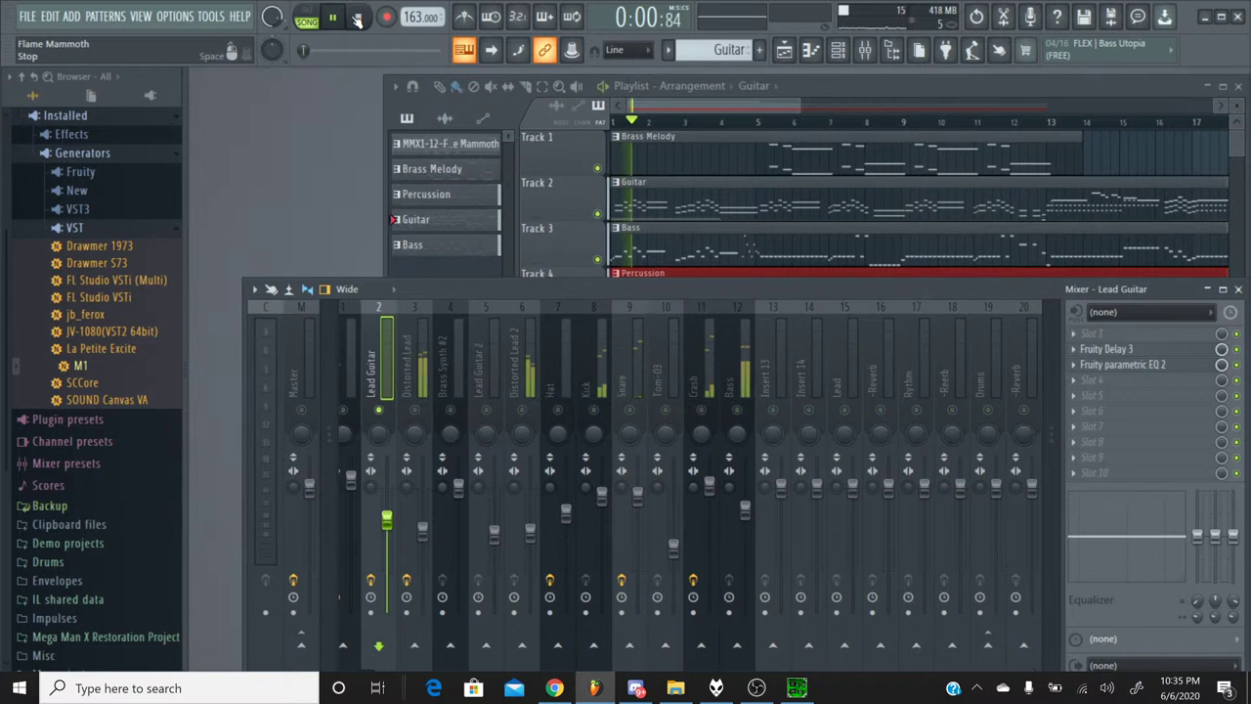
pyautogui.rightClick(301, 647)
pyautogui.click(333, 631)
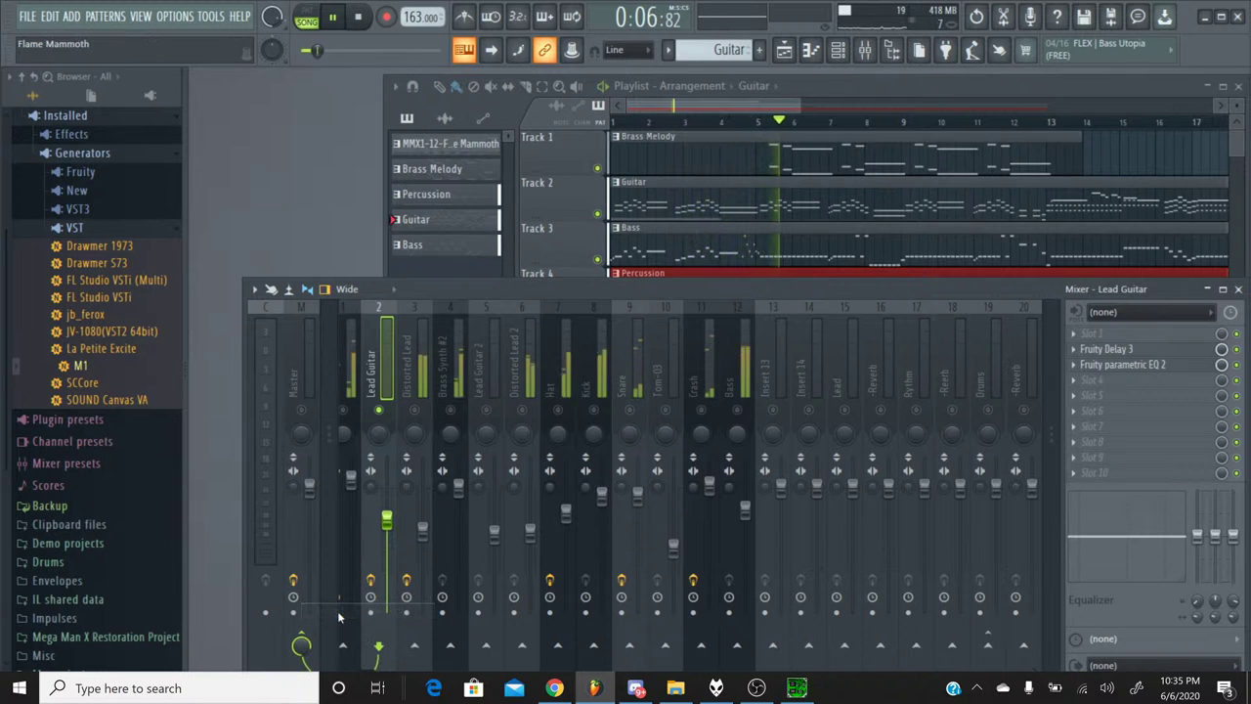
pyautogui.rightClick(389, 410)
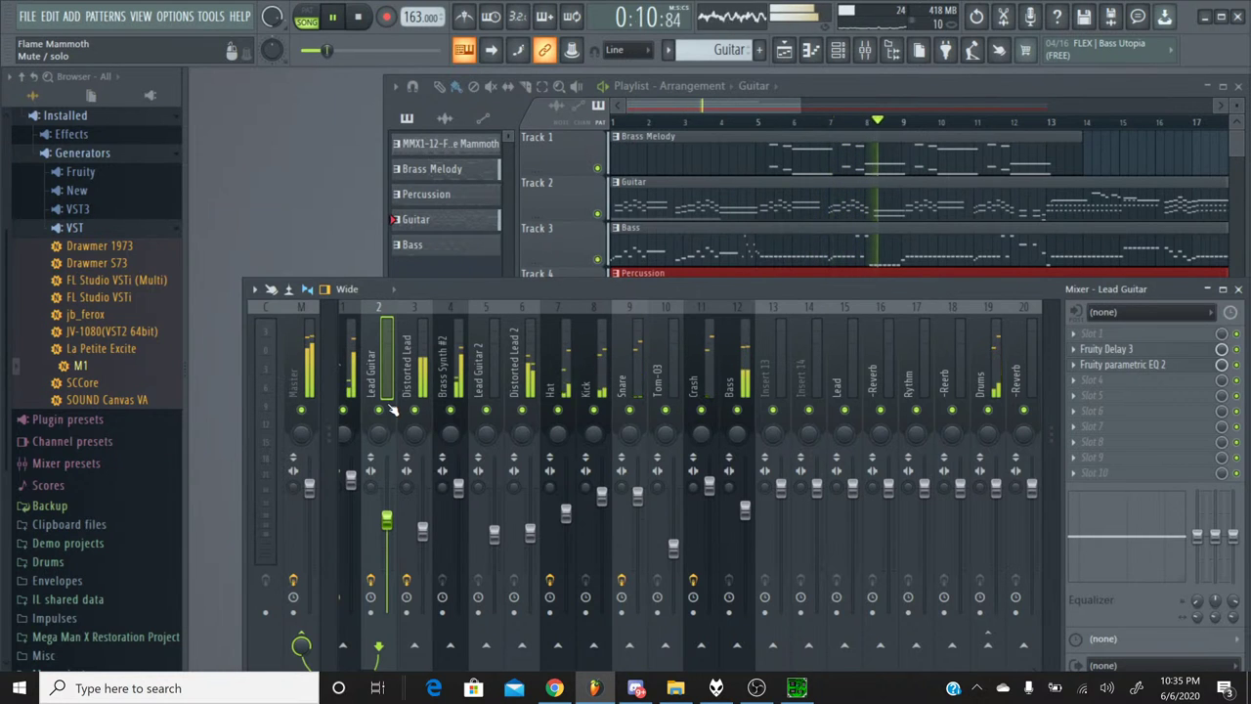
# Move playback further into the song and route Lead Guitar only to the Lead track.
pyautogui.moveTo(329, 49); pyautogui.dragTo(364, 48)
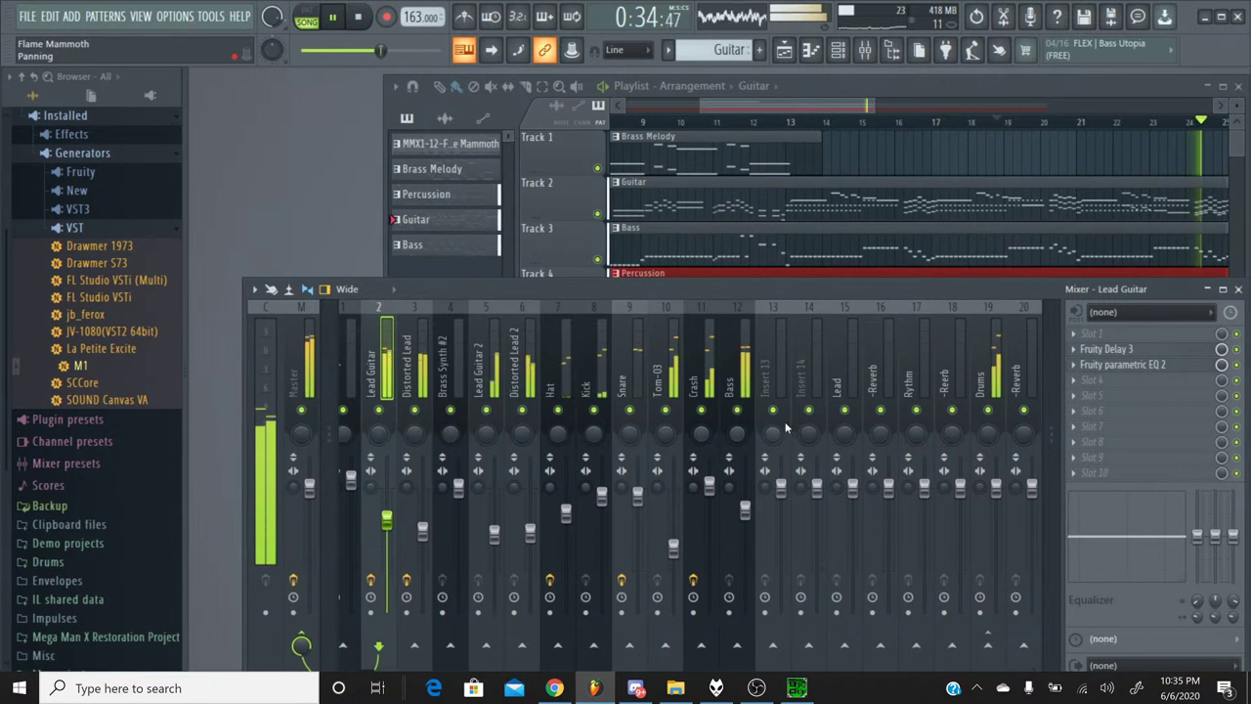
pyautogui.rightClick(844, 647)
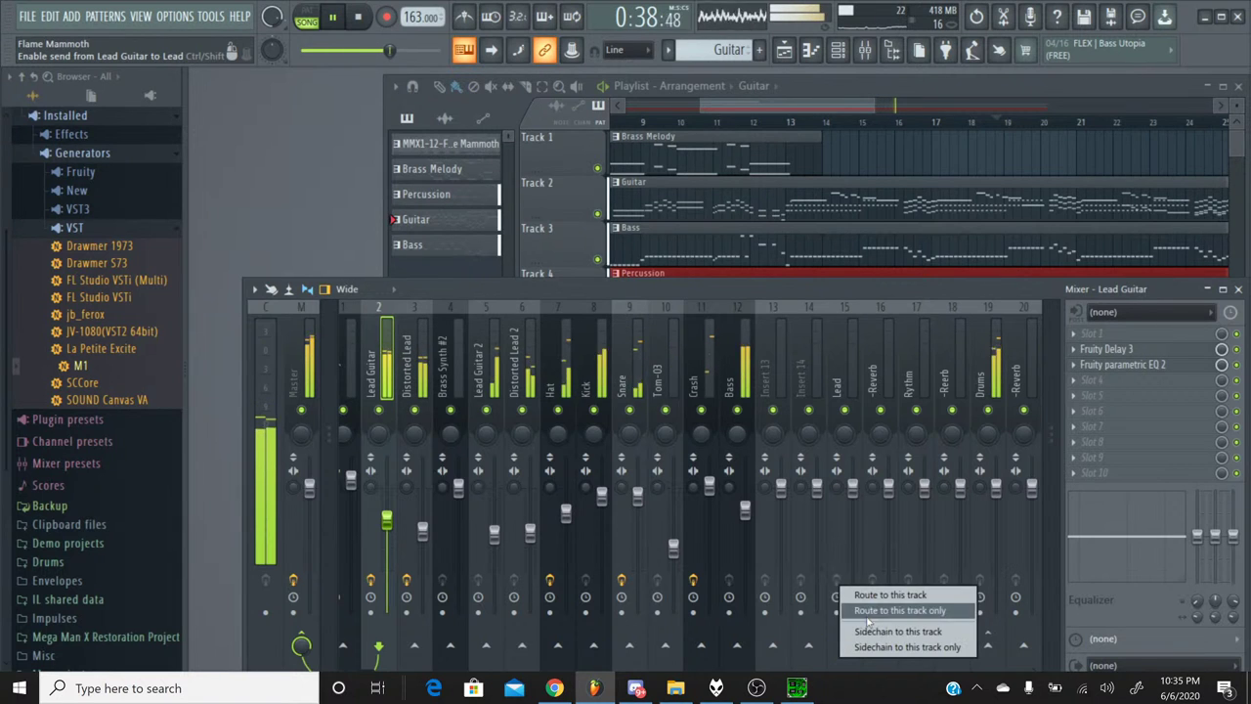
pyautogui.click(868, 611)
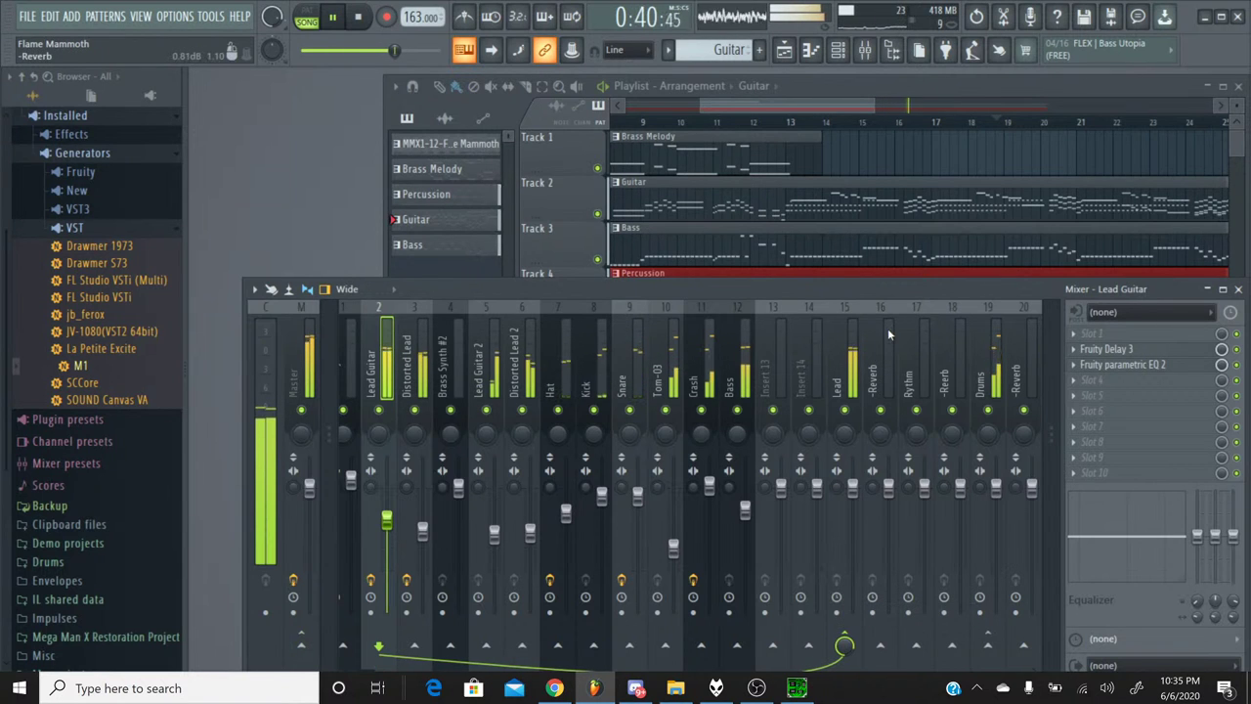
# Switch to the Brass Melody pattern and check in the channel rack which mixer tracks its instruments use.
pyautogui.click(418, 315)
pyautogui.click(441, 308)
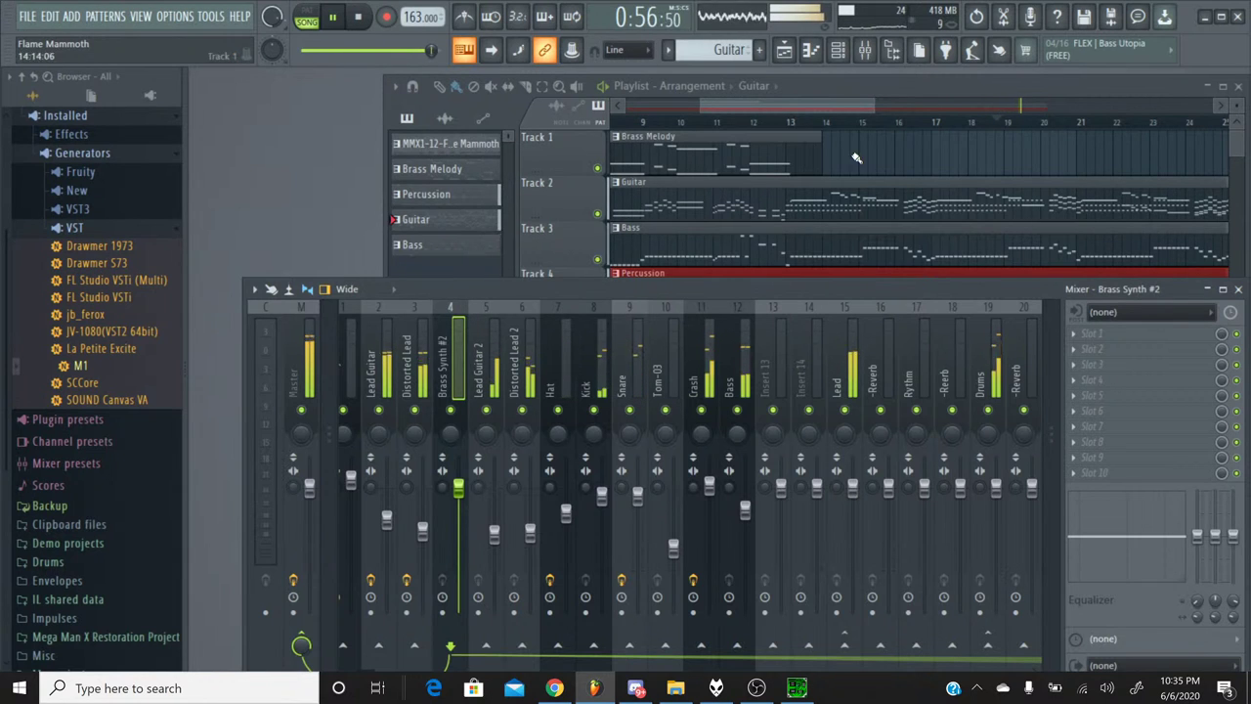
pyautogui.click(668, 50)
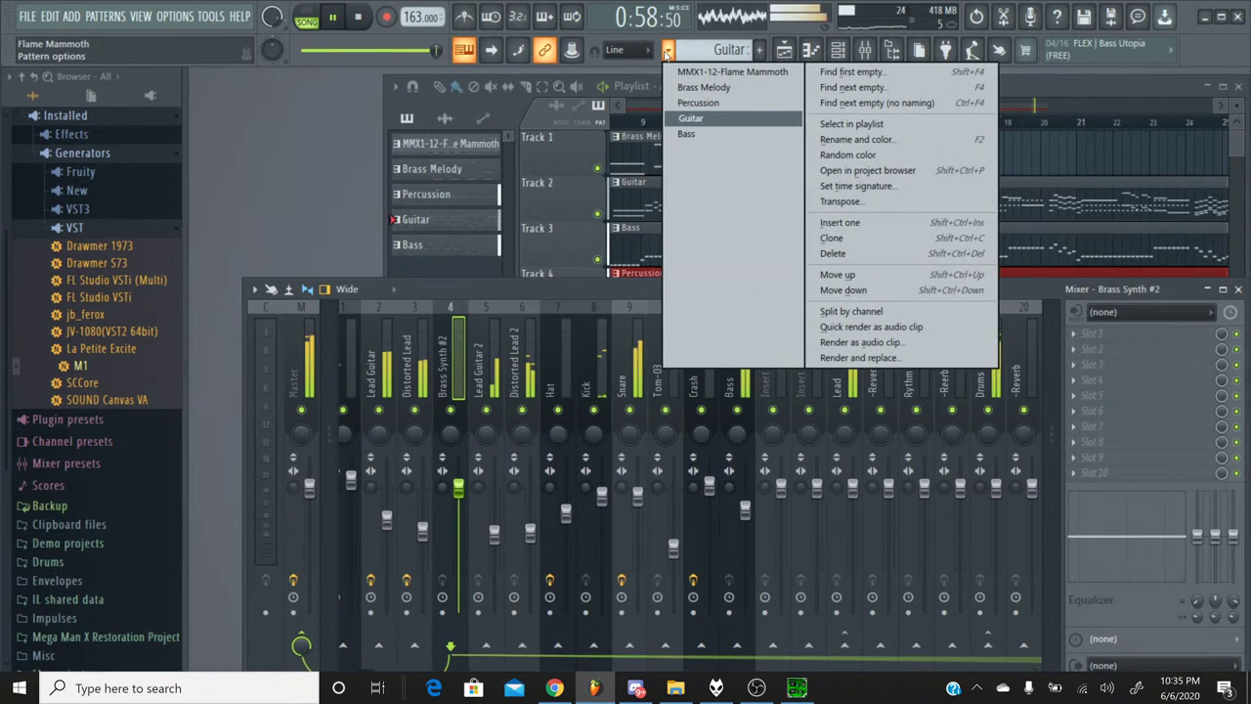
pyautogui.click(696, 87)
pyautogui.click(837, 51)
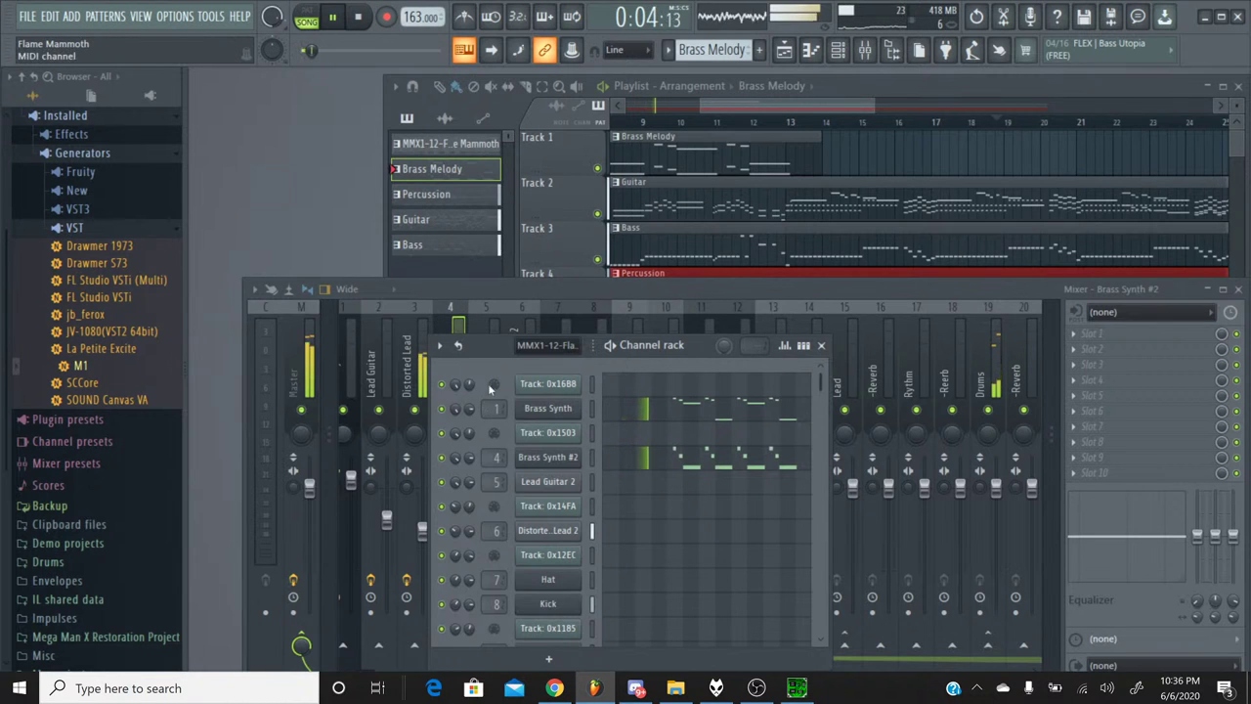
pyautogui.click(416, 289)
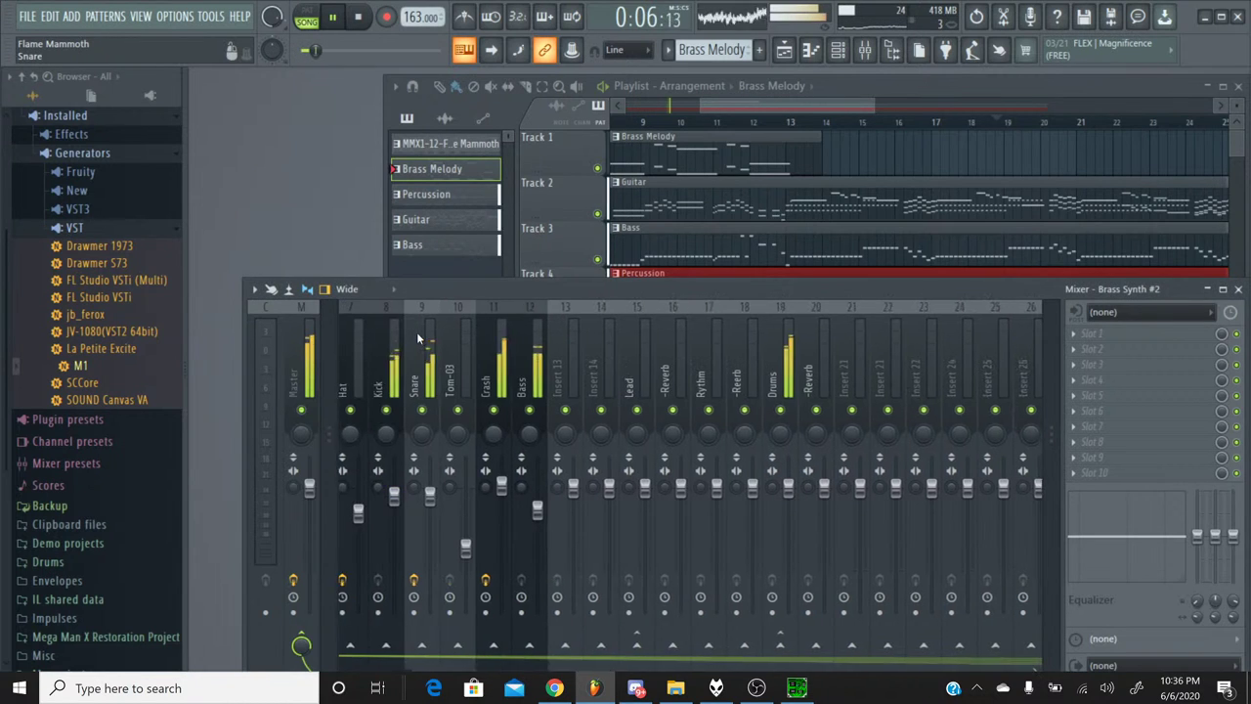
# Route the Brass Synth and Brass Synth #2 mixer tracks only to the Lead track.
pyautogui.click(363, 310)
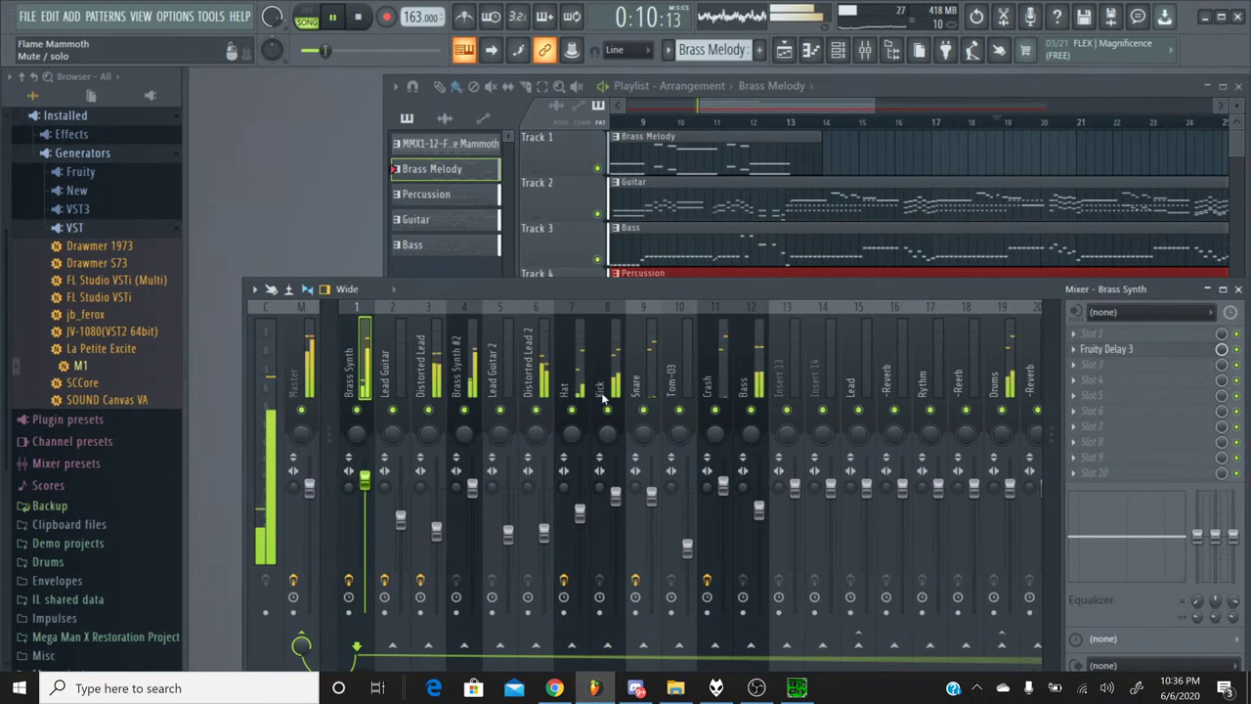
pyautogui.click(460, 309)
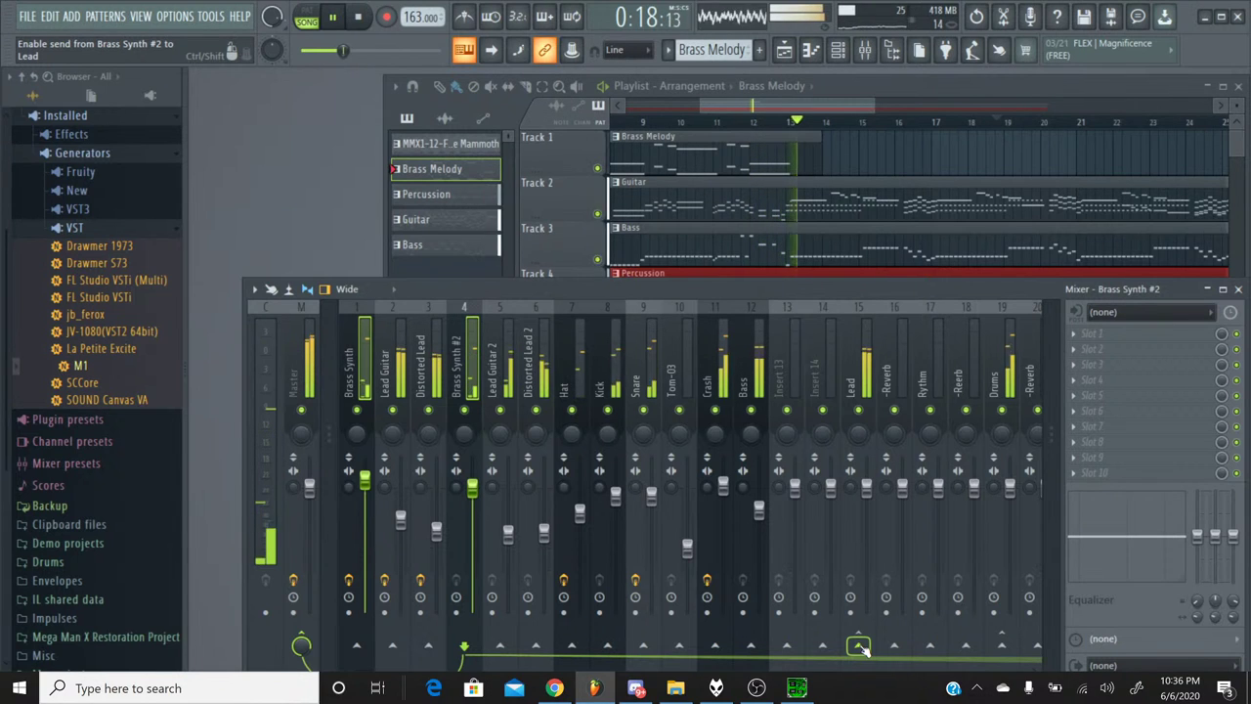
pyautogui.rightClick(859, 645)
pyautogui.click(880, 609)
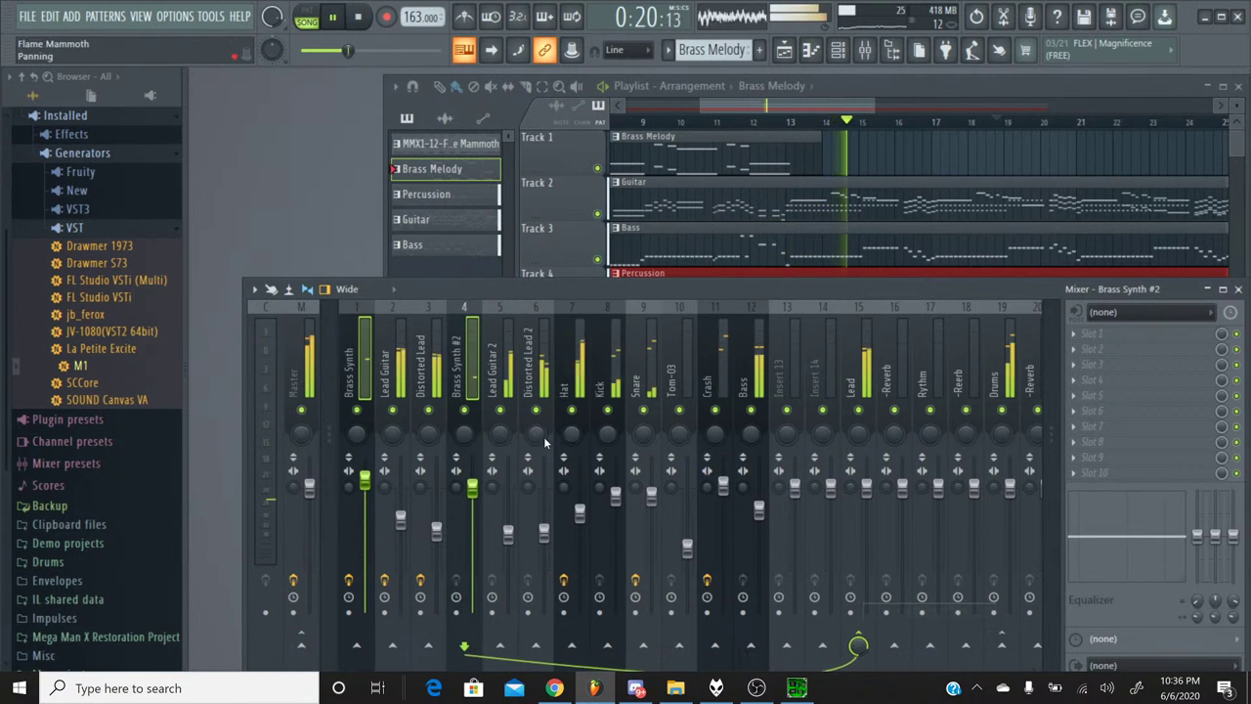
# Route the Lead Guitar 2 mixer track only to the Lead track.
pyautogui.click(423, 325)
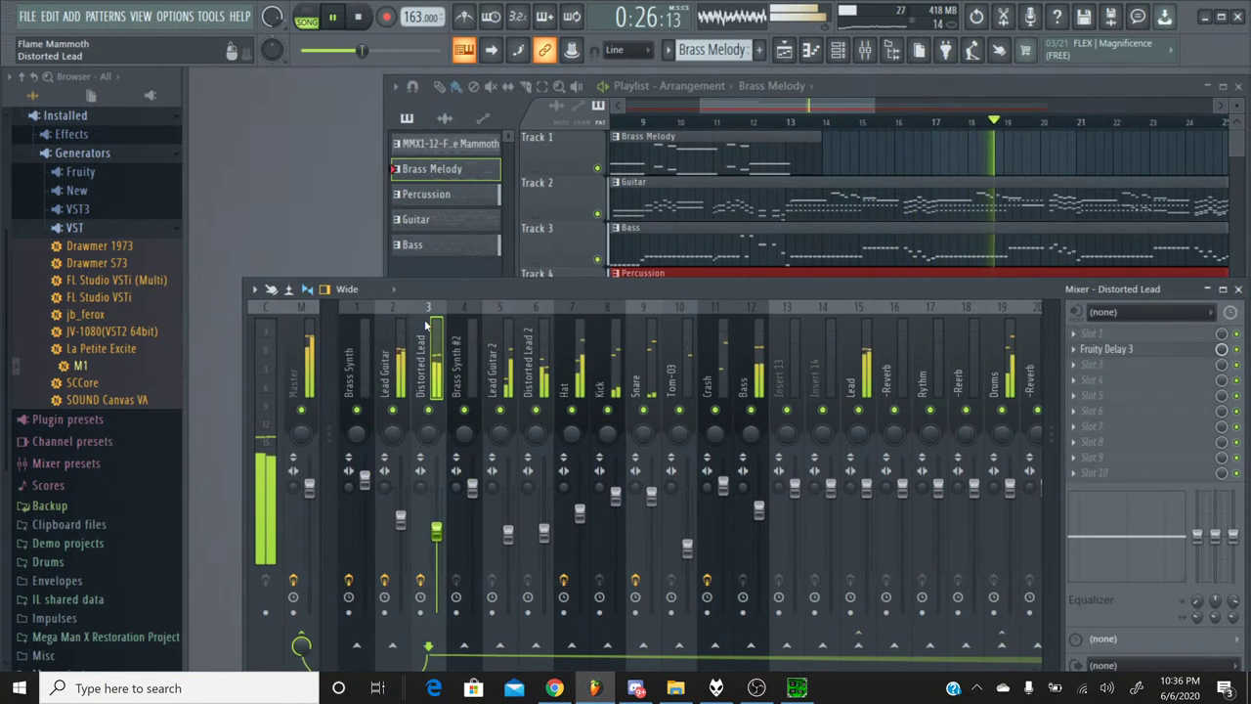
pyautogui.click(496, 317)
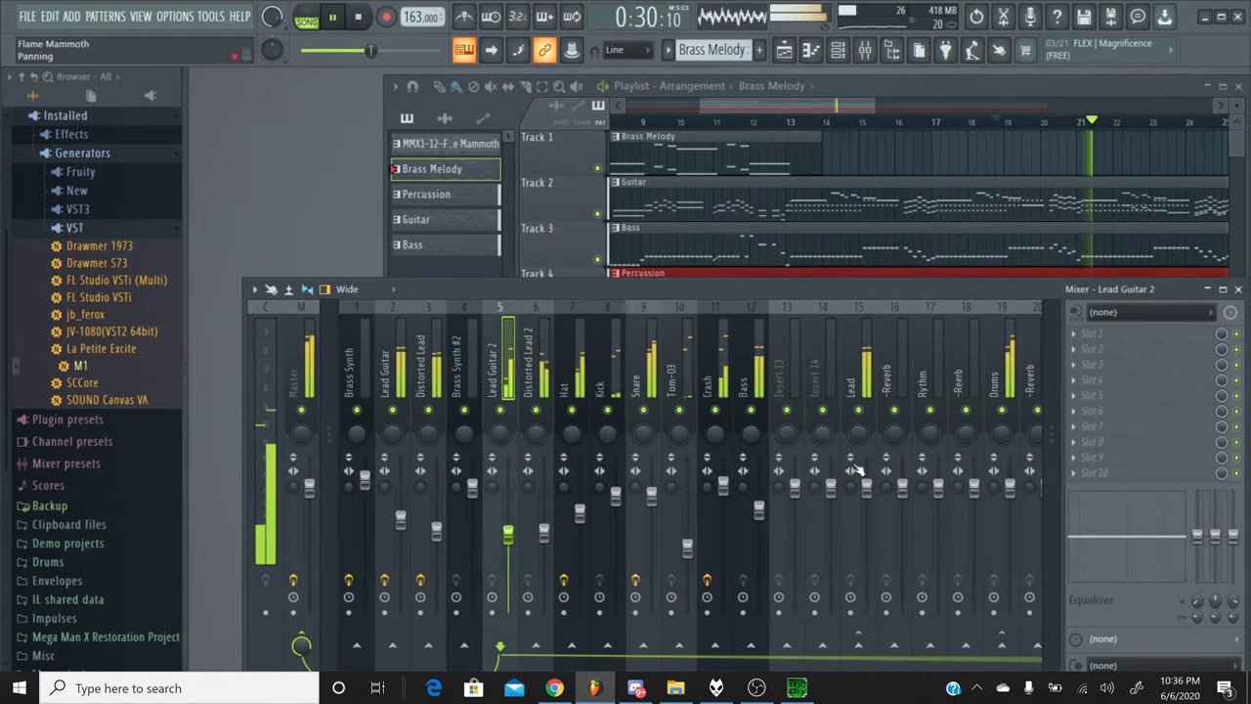
pyautogui.rightClick(859, 645)
pyautogui.click(920, 610)
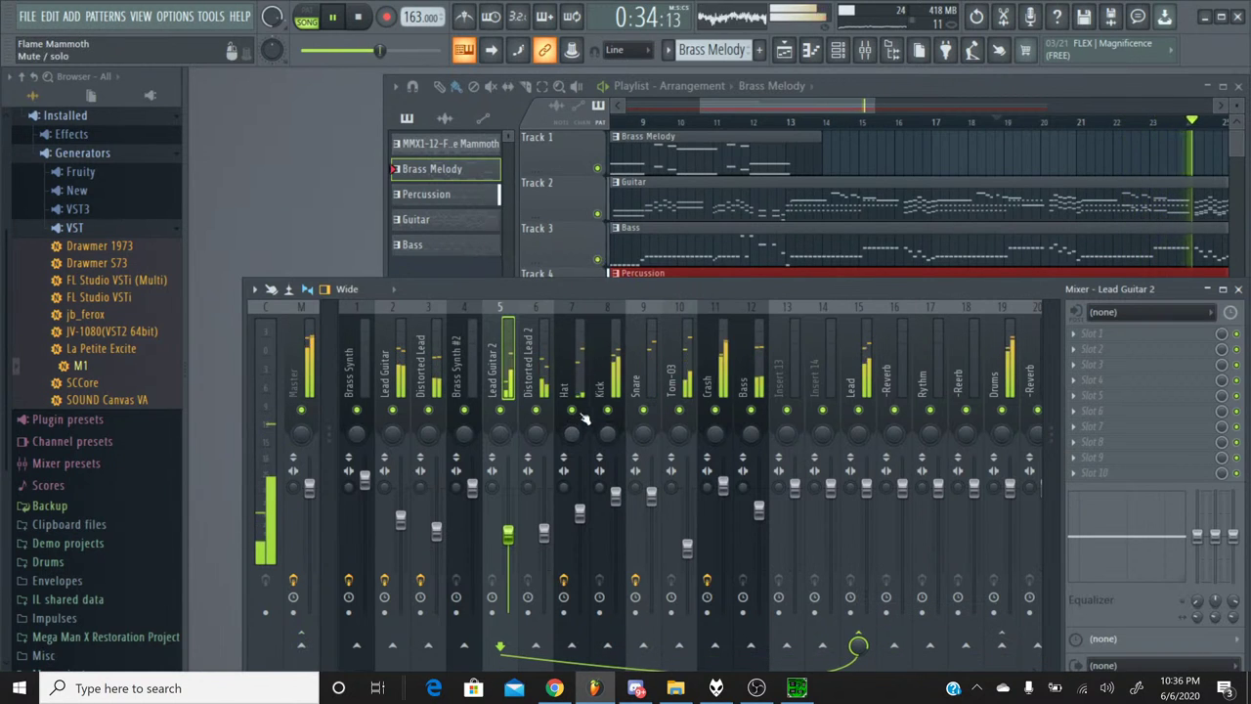
# Route the Distorted Lead and Distorted Lead 2 mixer tracks together only to the Rythm track and stop playback.
pyautogui.click(535, 334)
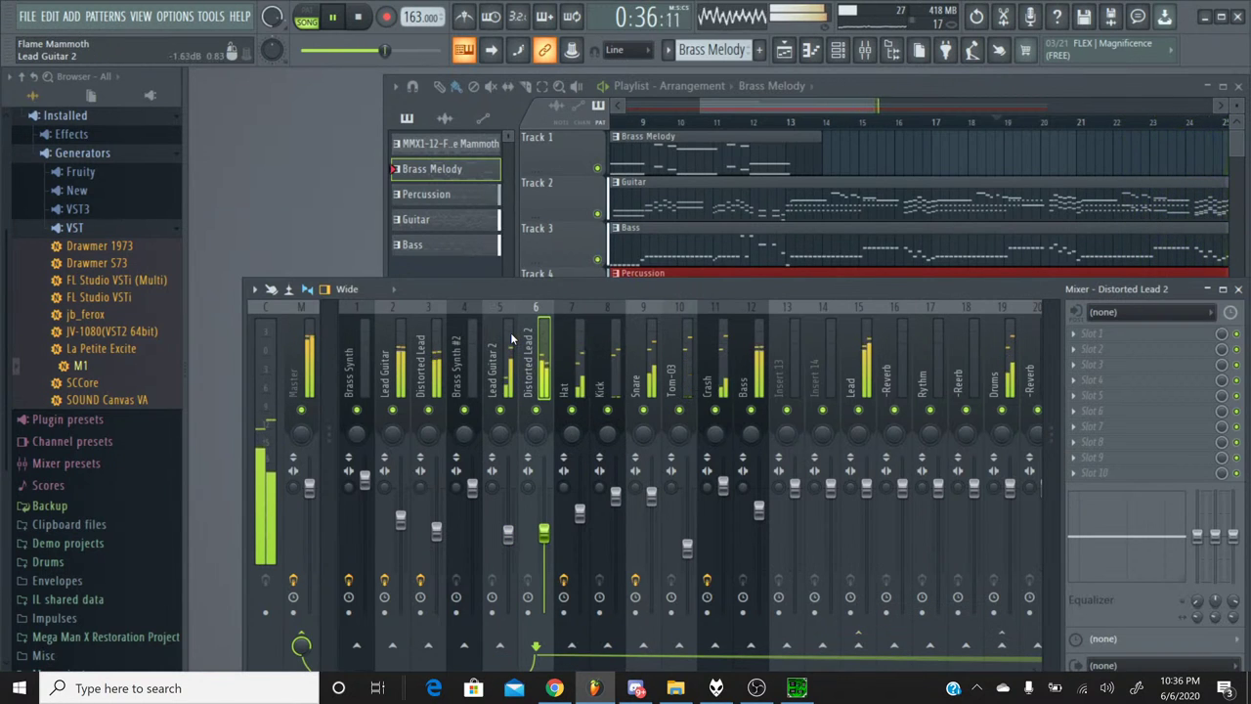
pyautogui.keyDown('ctrl'); pyautogui.click(430, 330); pyautogui.keyUp('ctrl')
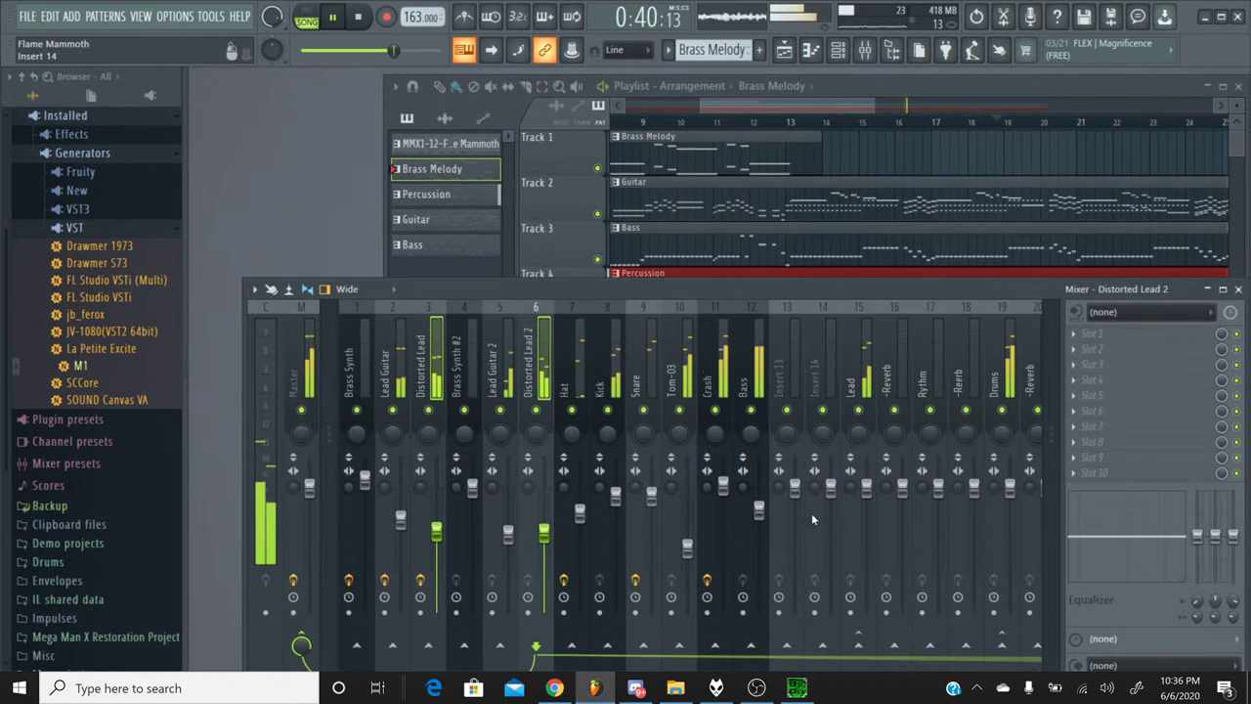
pyautogui.rightClick(929, 645)
pyautogui.click(944, 611)
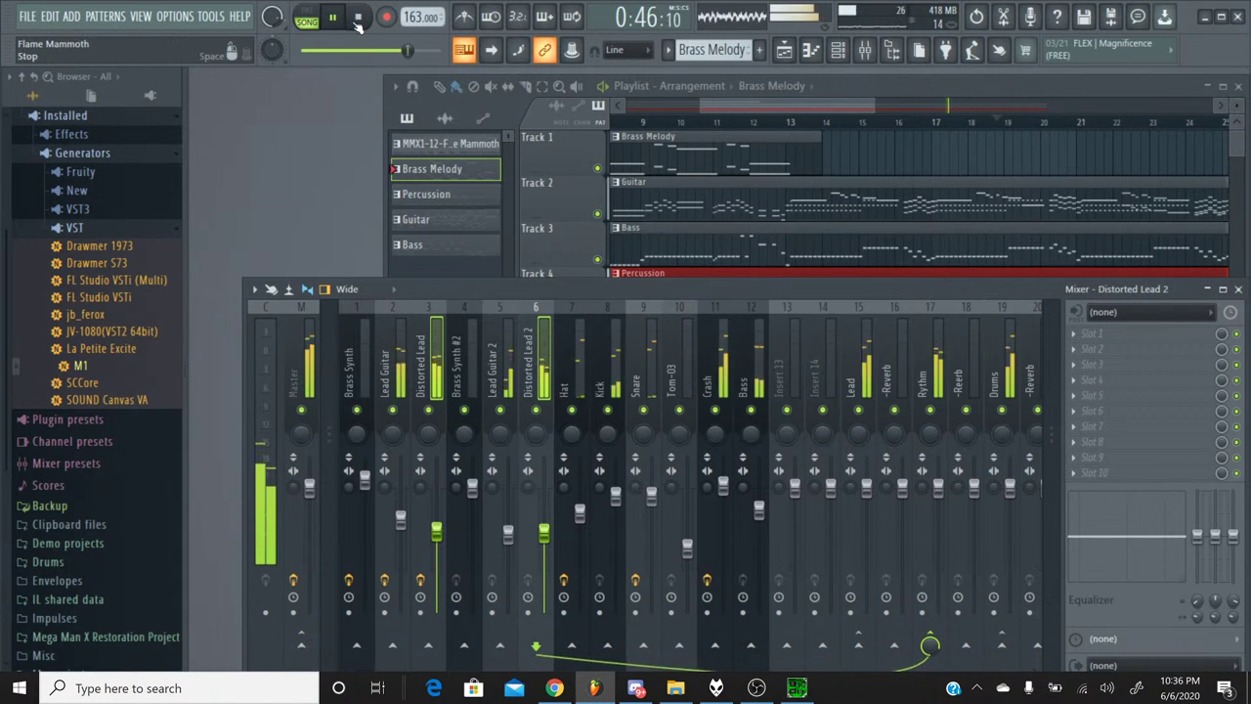
pyautogui.press('space')
pyautogui.click(28, 15)
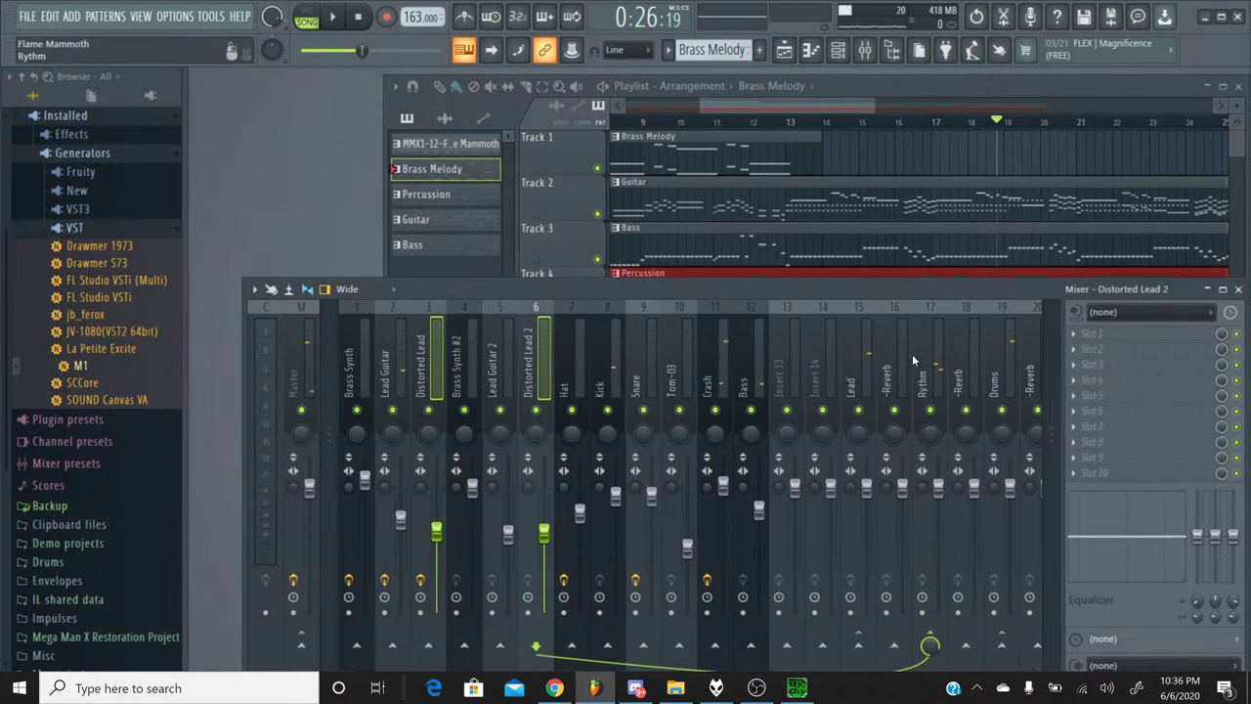
# Load TSAR-1R Reverb on the -Reverb track beside Lead, with a 0.71 s reverb time and a mix just under 30%.
pyautogui.click(887, 312)
pyautogui.click(1123, 349)
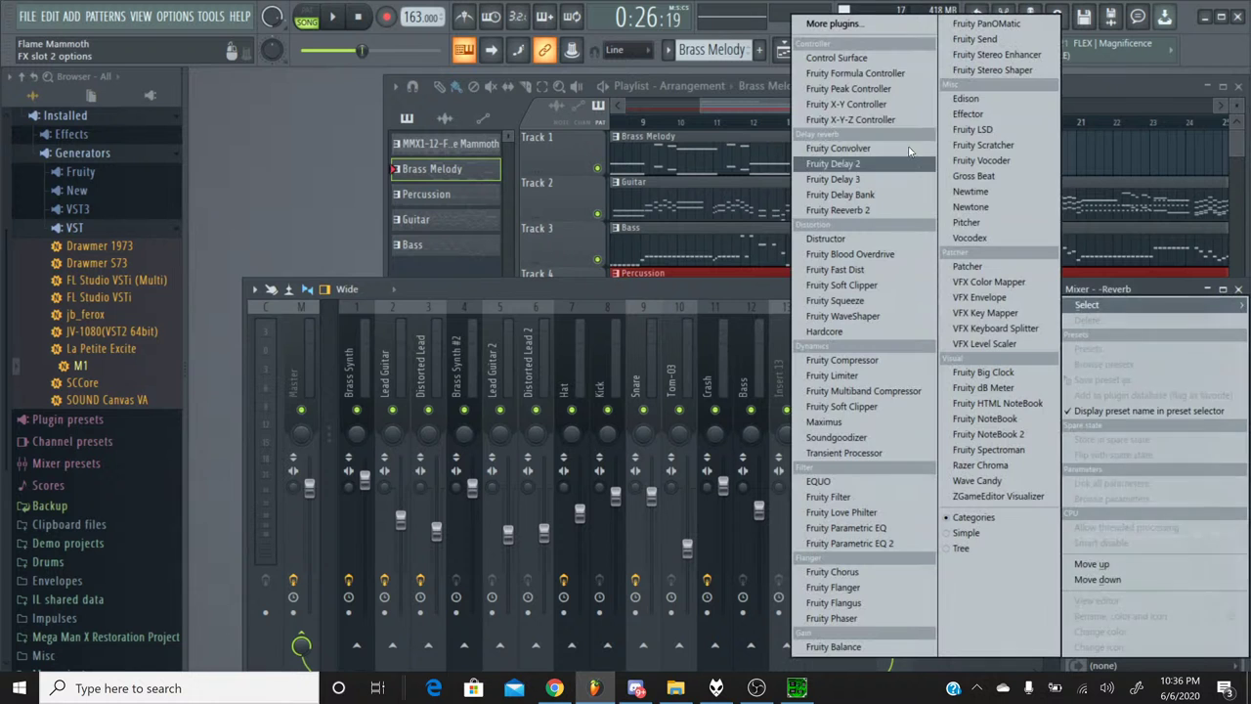
pyautogui.click(880, 26)
pyautogui.scroll(-15, 557, 383)
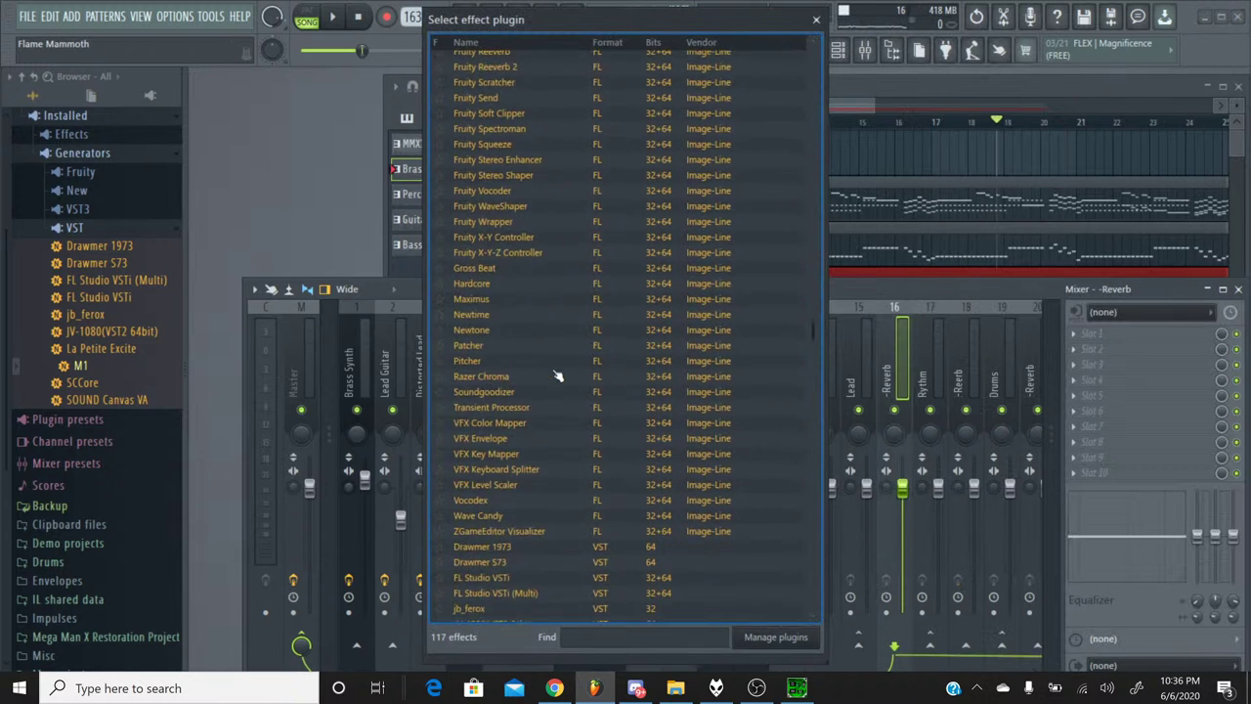
pyautogui.scroll(1, 552, 389)
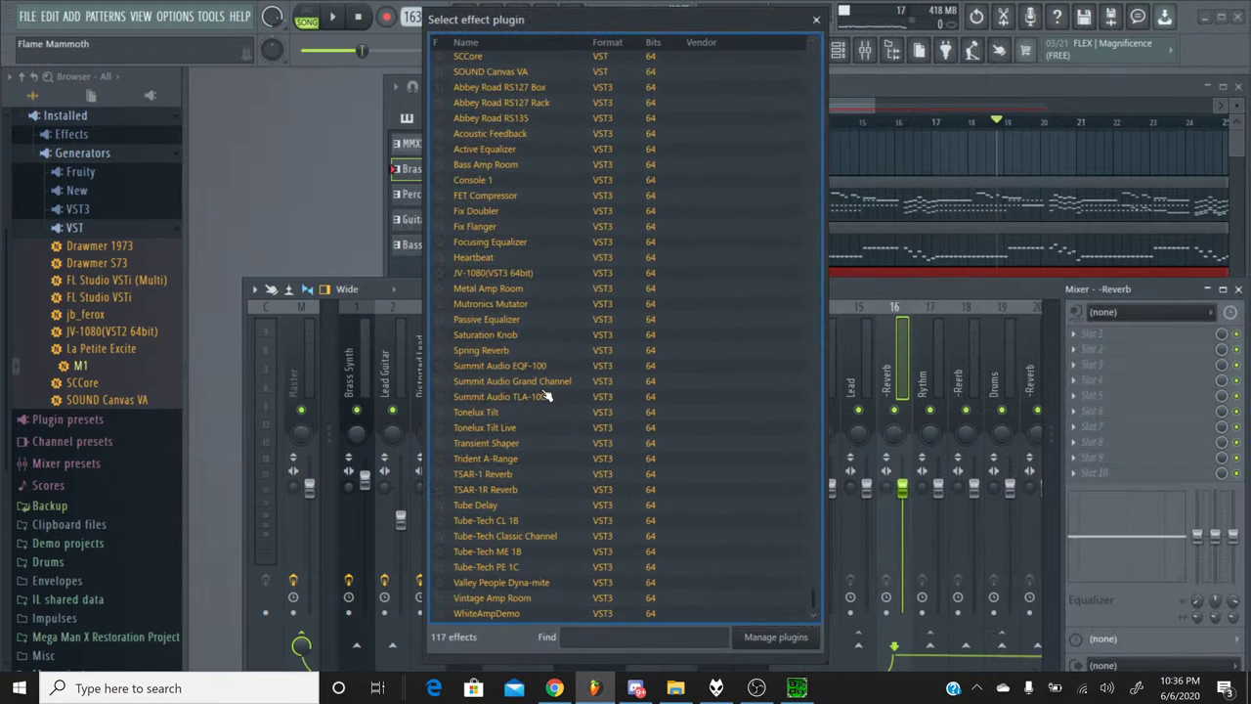
pyautogui.doubleClick(493, 491)
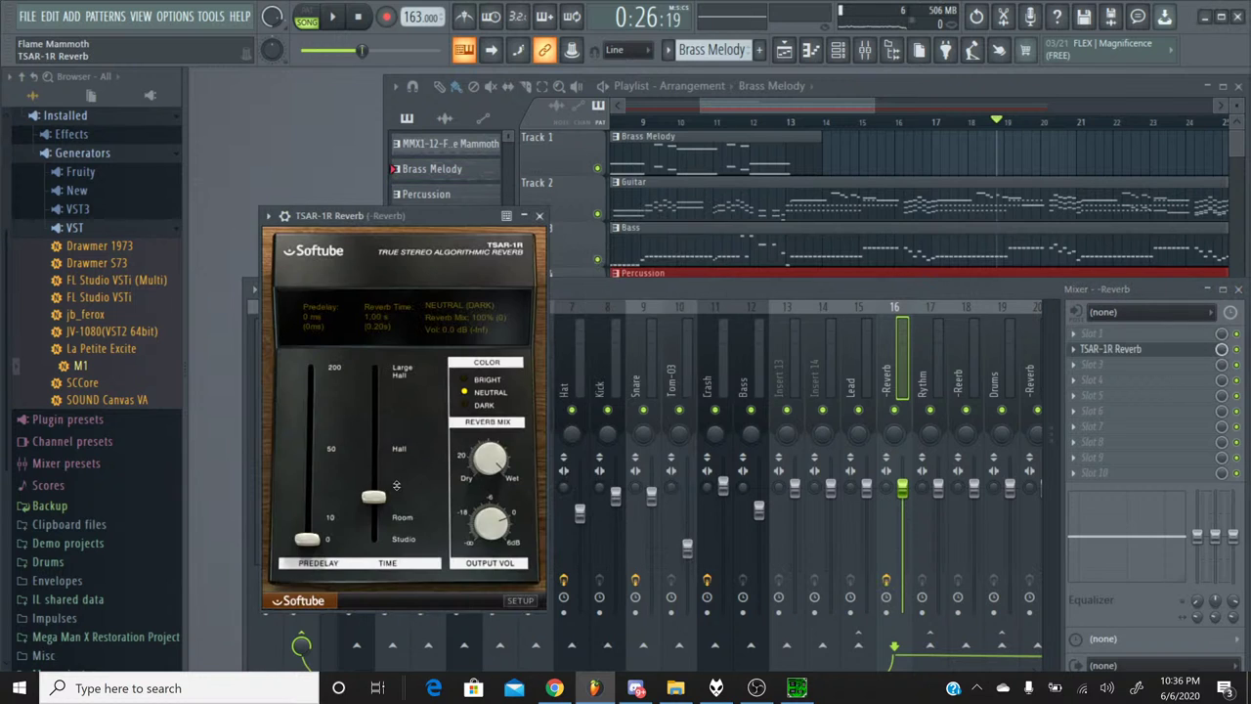
pyautogui.moveTo(381, 494); pyautogui.dragTo(380, 508)
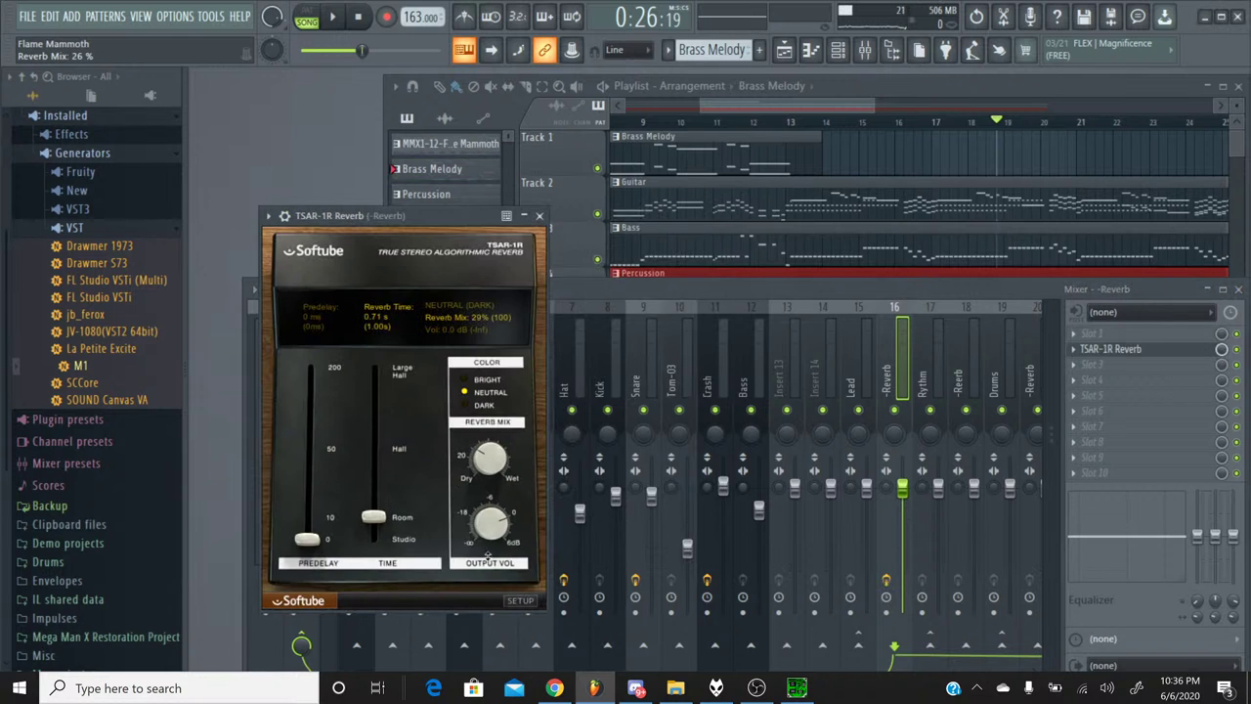
pyautogui.click(539, 216)
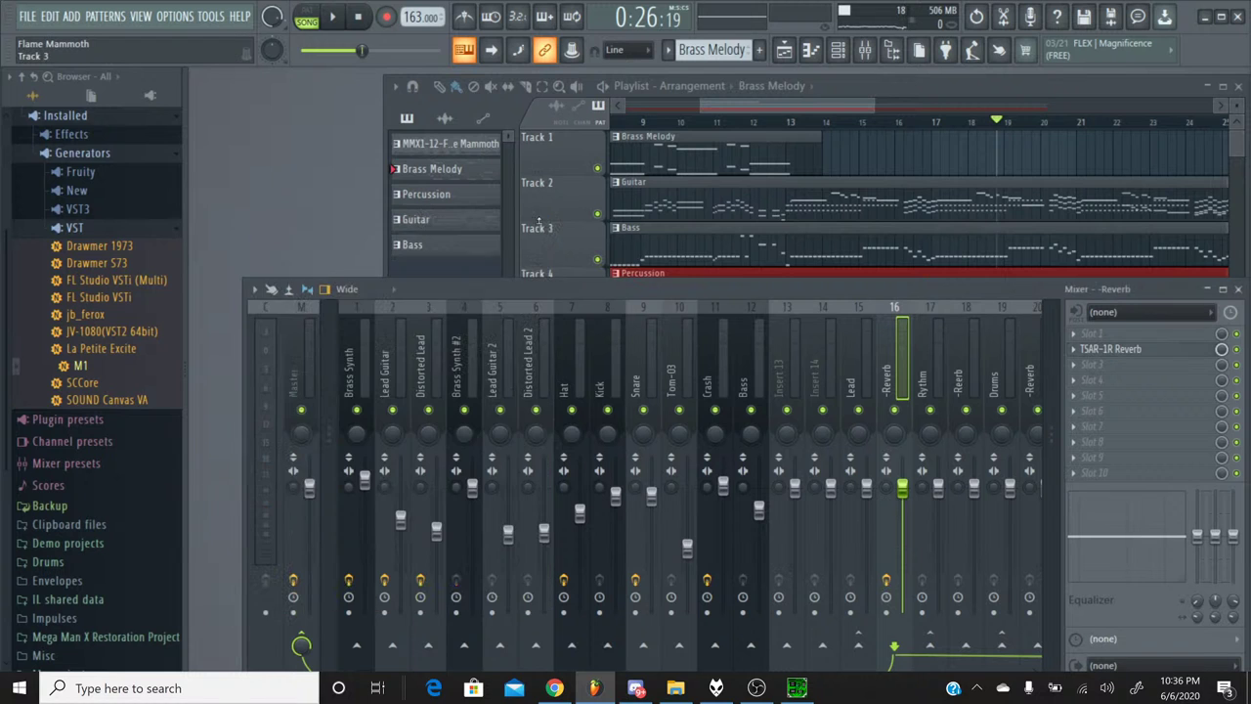
# Load TSAR-1R Reverb on the -Reerb track beside Rythm, with a 0.74 s reverb time and a 19% mix.
pyautogui.click(962, 329)
pyautogui.click(1104, 349)
pyautogui.click(830, 25)
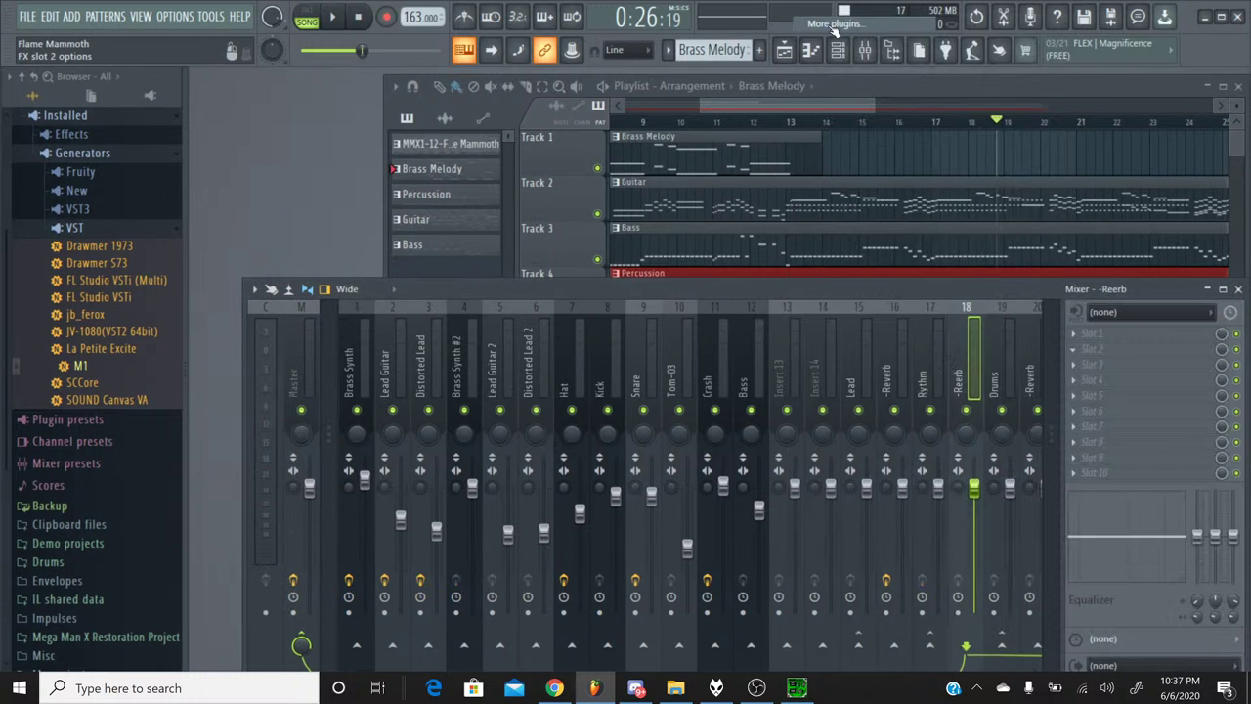
pyautogui.scroll(-20, 586, 401)
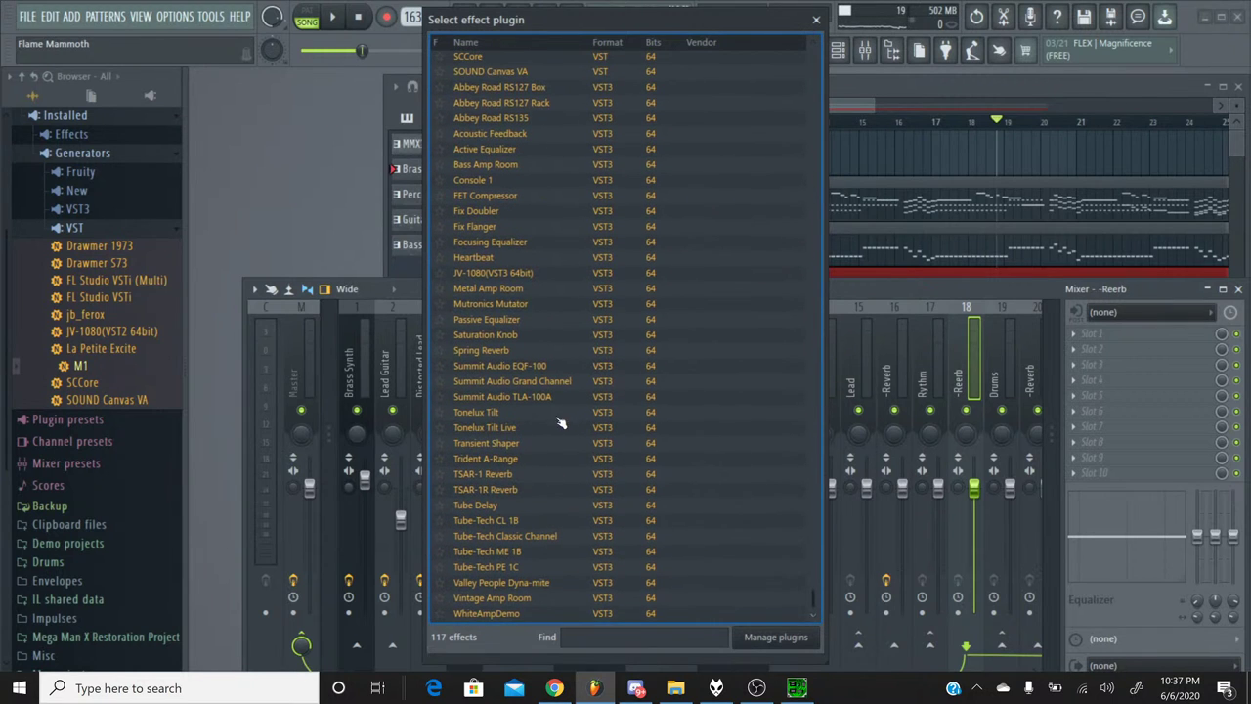
pyautogui.doubleClick(512, 489)
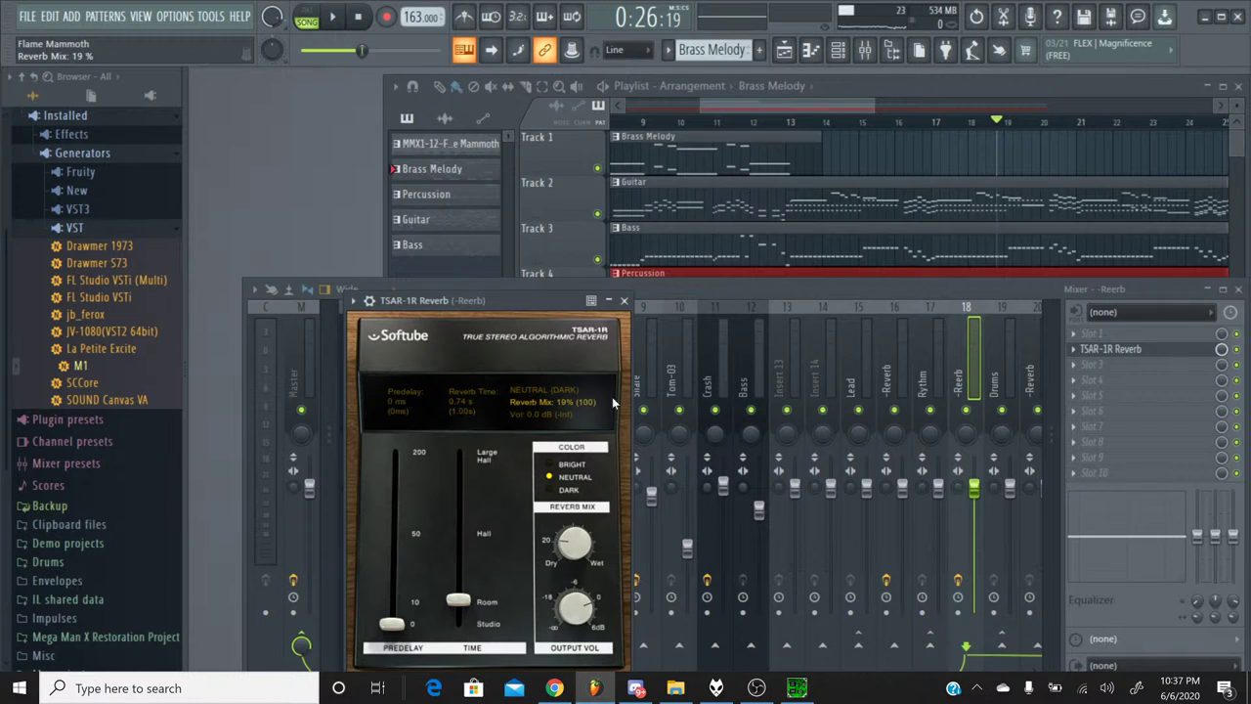
pyautogui.click(623, 300)
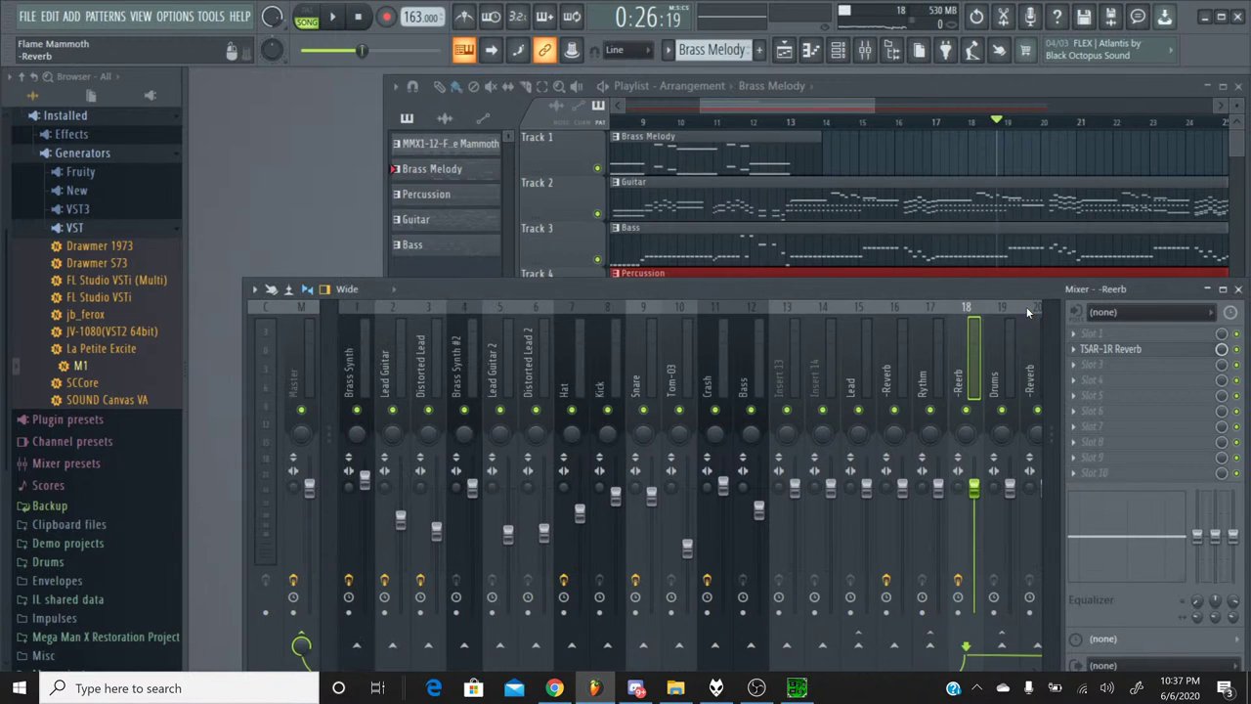
# Load TSAR-1R Reverb on the -Reverb track beside Drums, with a 0.69 s reverb time and a 19% mix.
pyautogui.click(1073, 348)
pyautogui.moveTo(1087, 304)
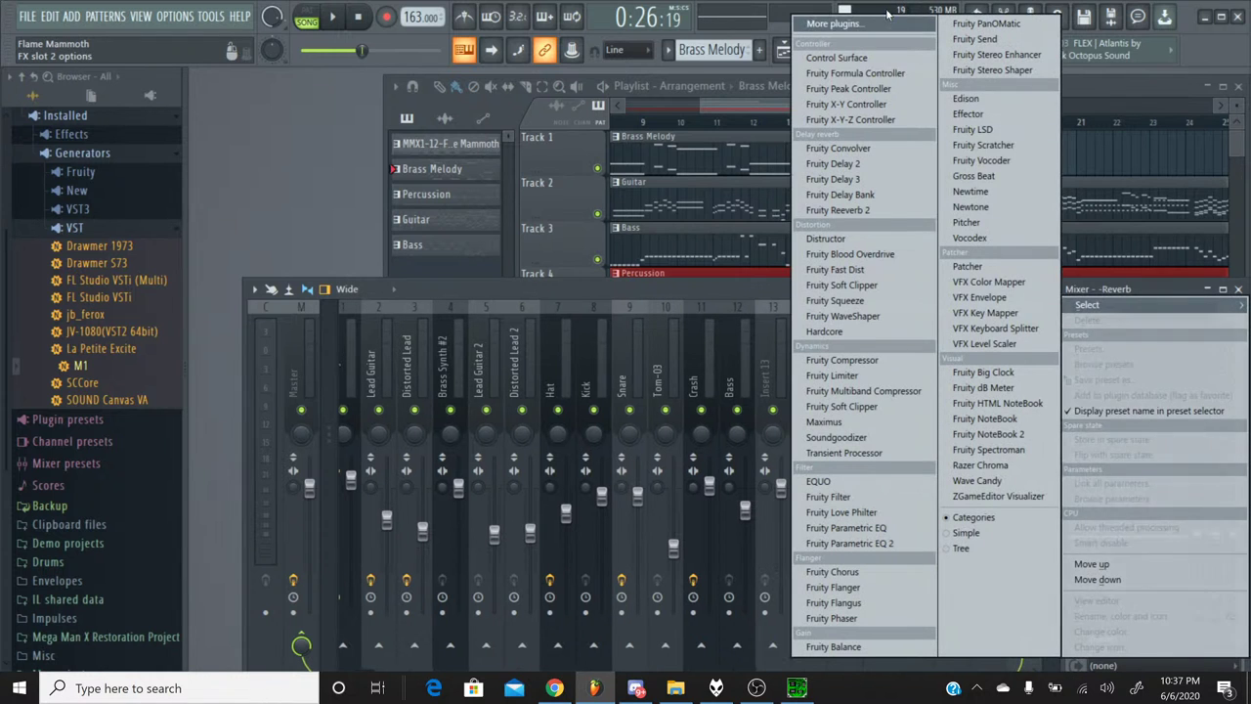
pyautogui.click(858, 24)
pyautogui.scroll(-20, 535, 441)
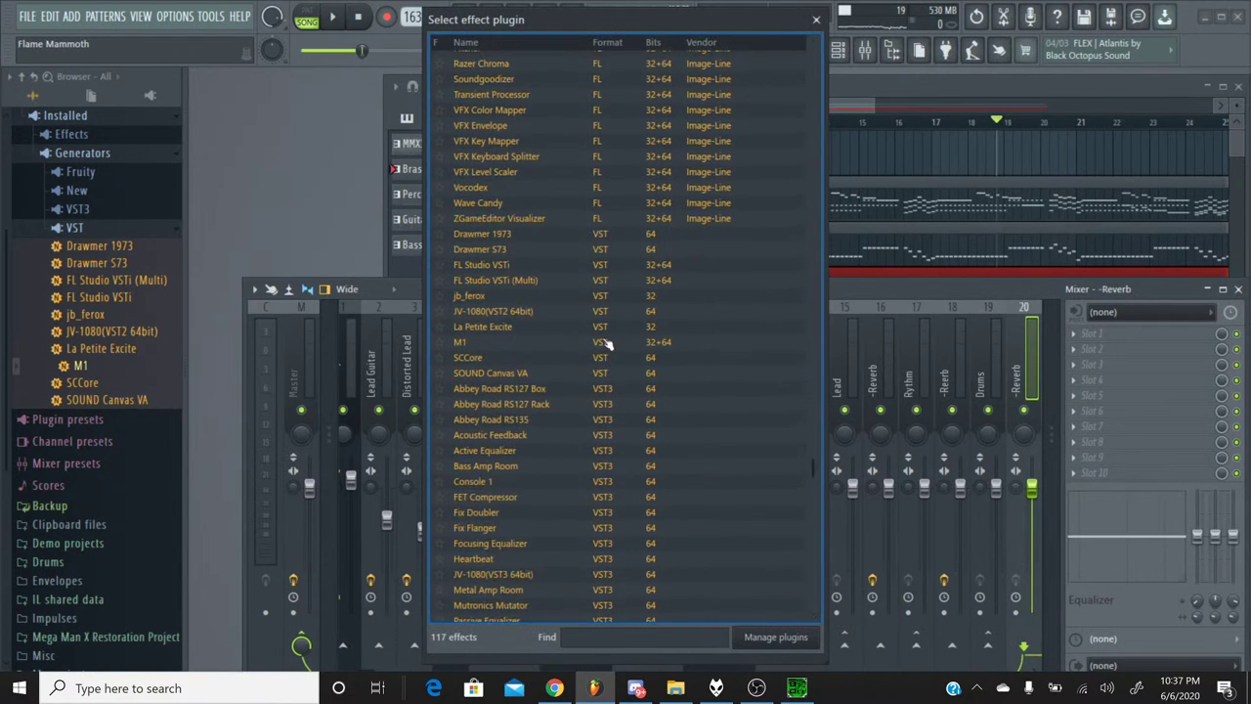
pyautogui.doubleClick(523, 489)
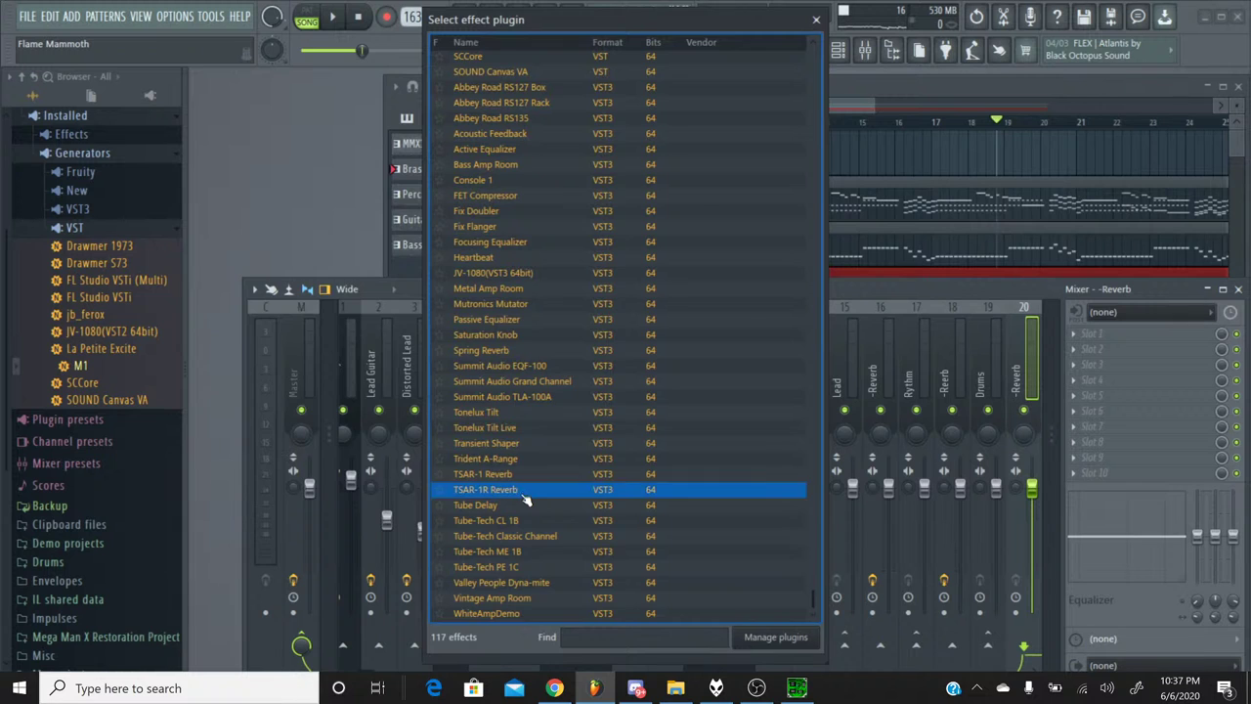
pyautogui.moveTo(394, 498); pyautogui.dragTo(390, 515)
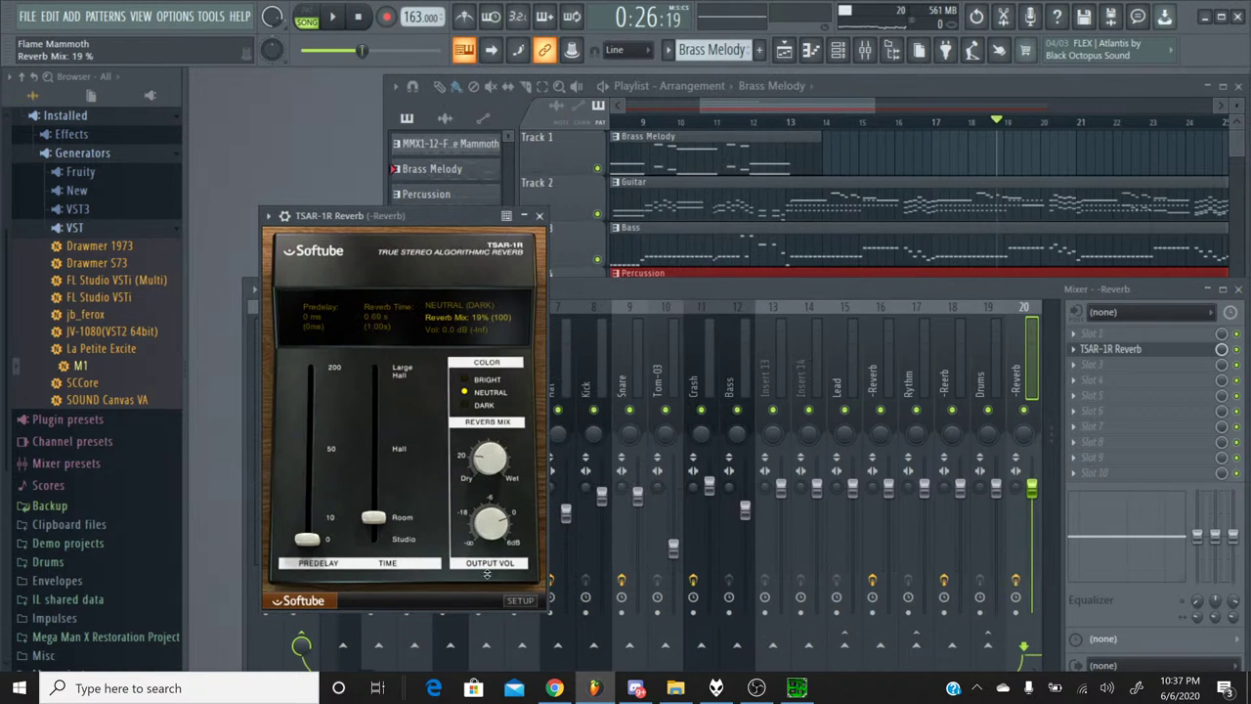
pyautogui.click(540, 216)
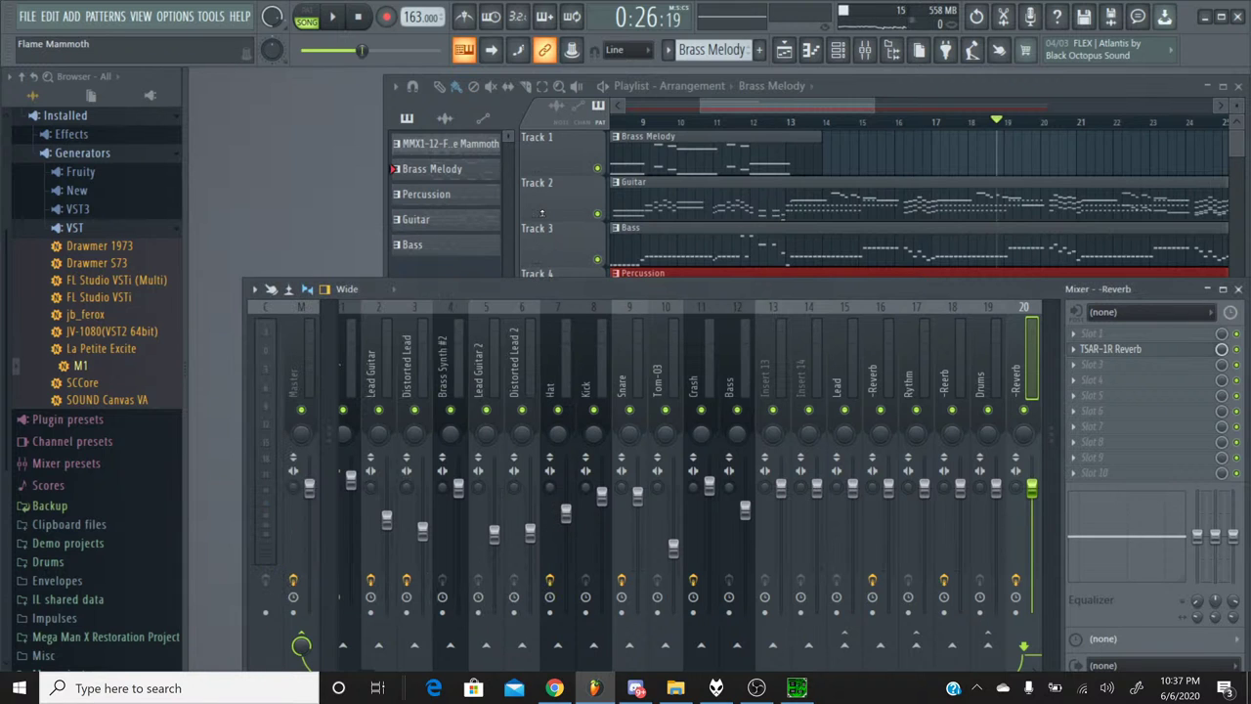
# Save the Flame Mammoth project.
pyautogui.click(27, 16)
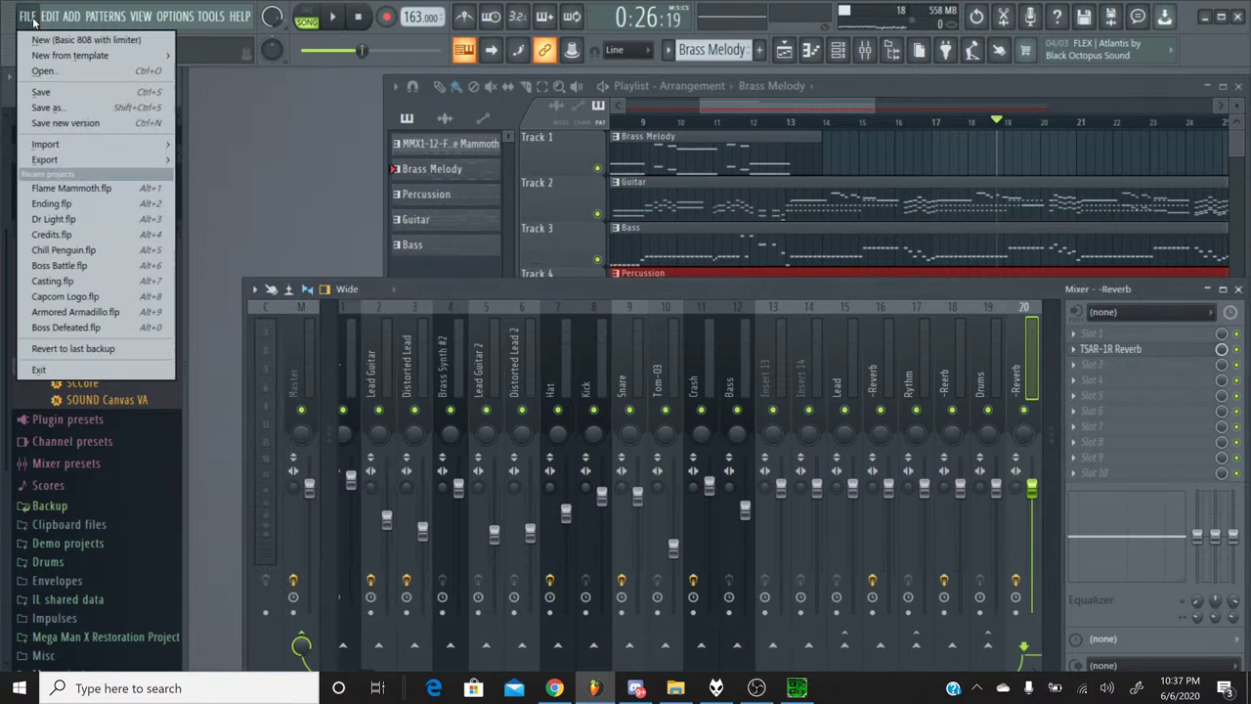
pyautogui.click(48, 93)
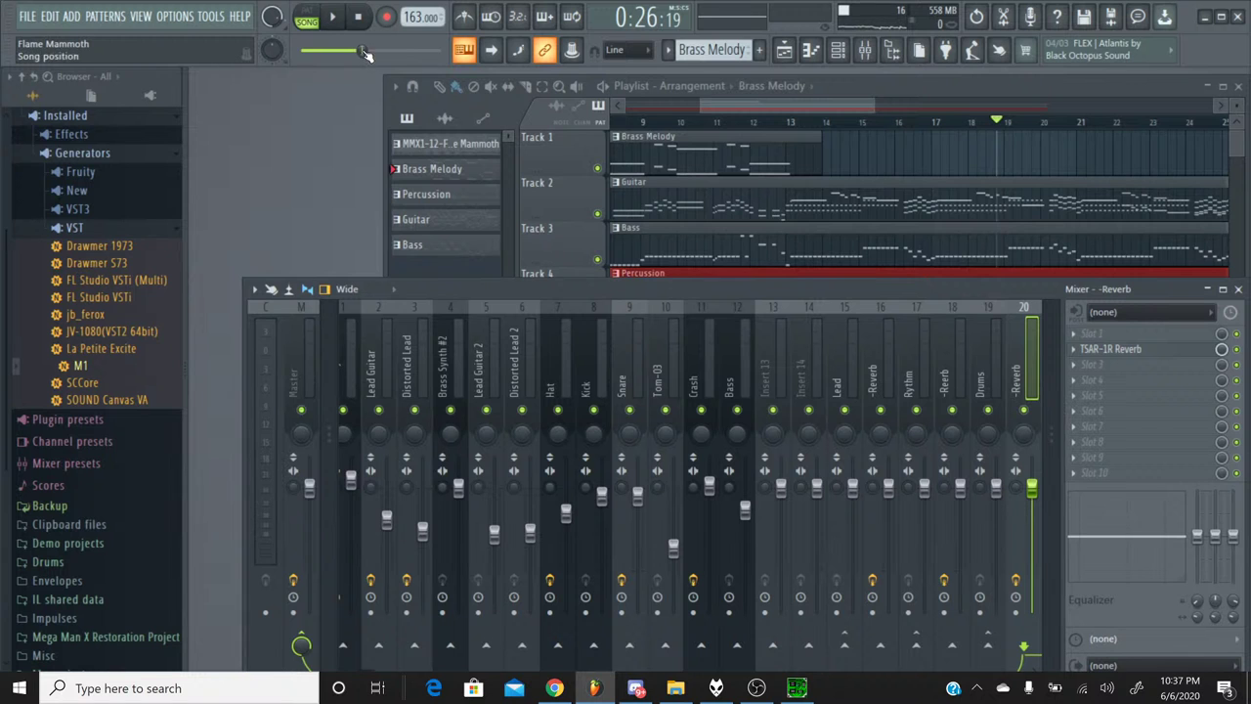
# Play the song from the start, lower the Crash track's volume, and raise the Bass track slightly after soloing it.
pyautogui.press('space')
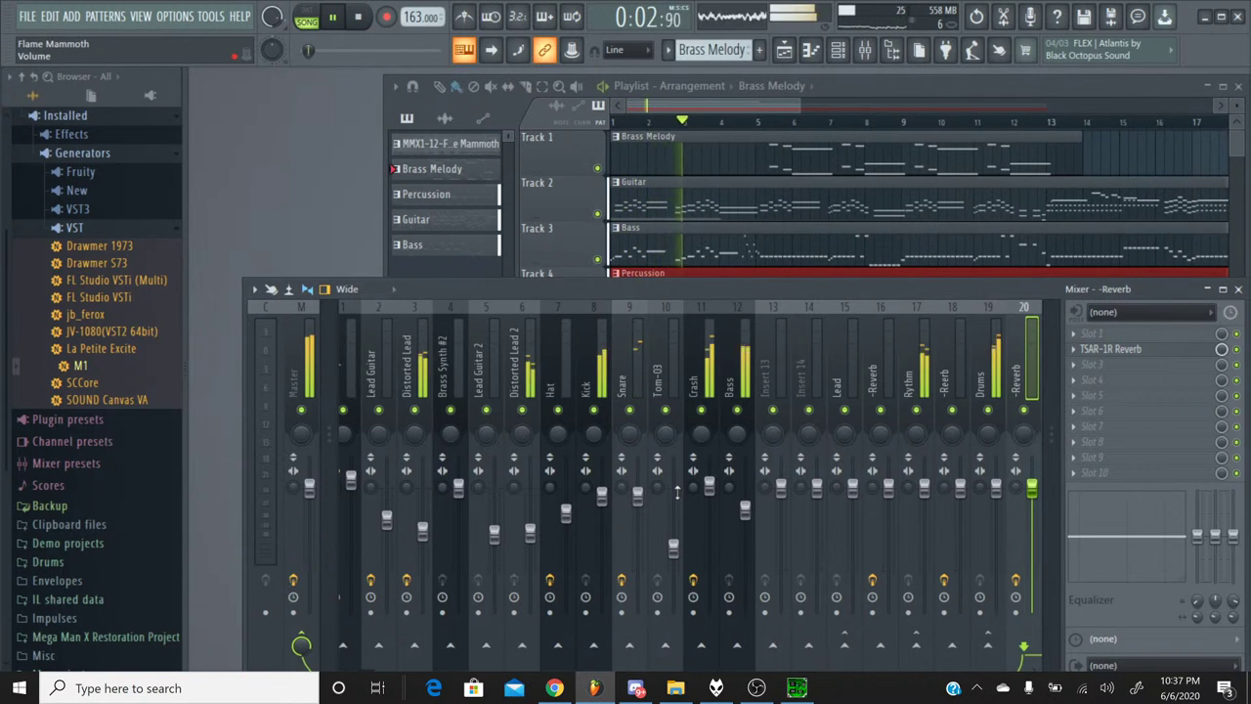
pyautogui.moveTo(708, 484); pyautogui.dragTo(708, 511)
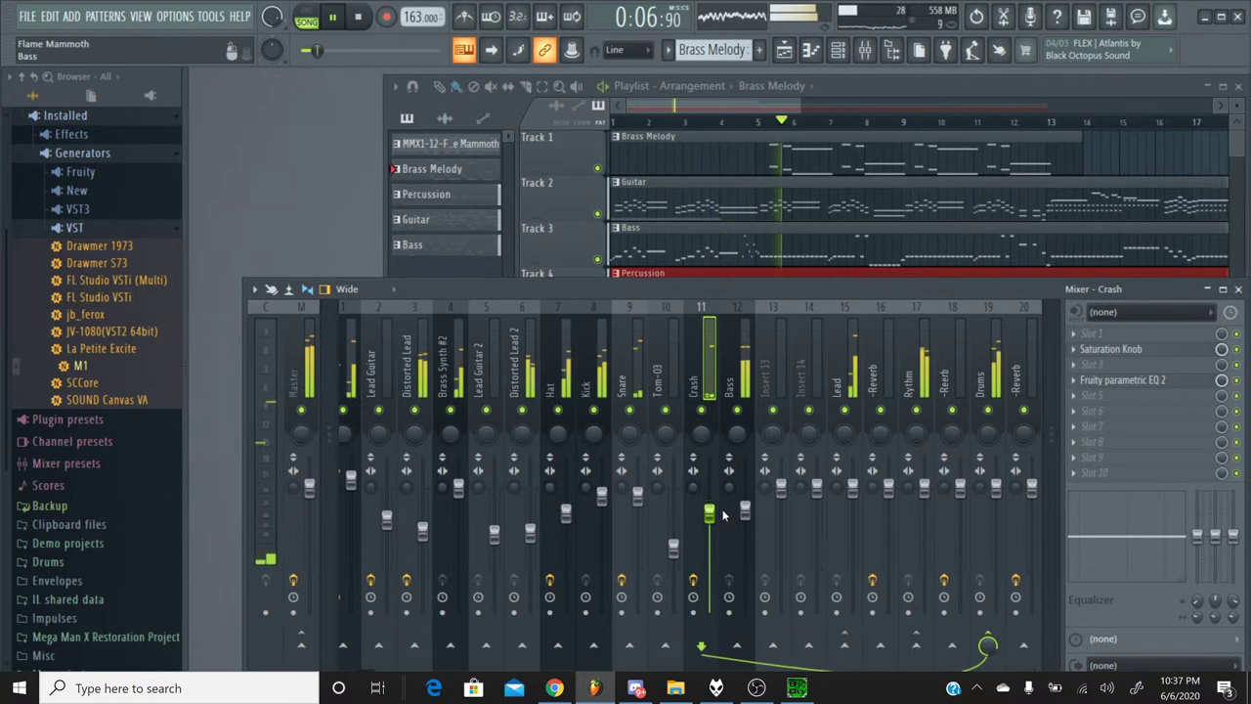
pyautogui.click(740, 415)
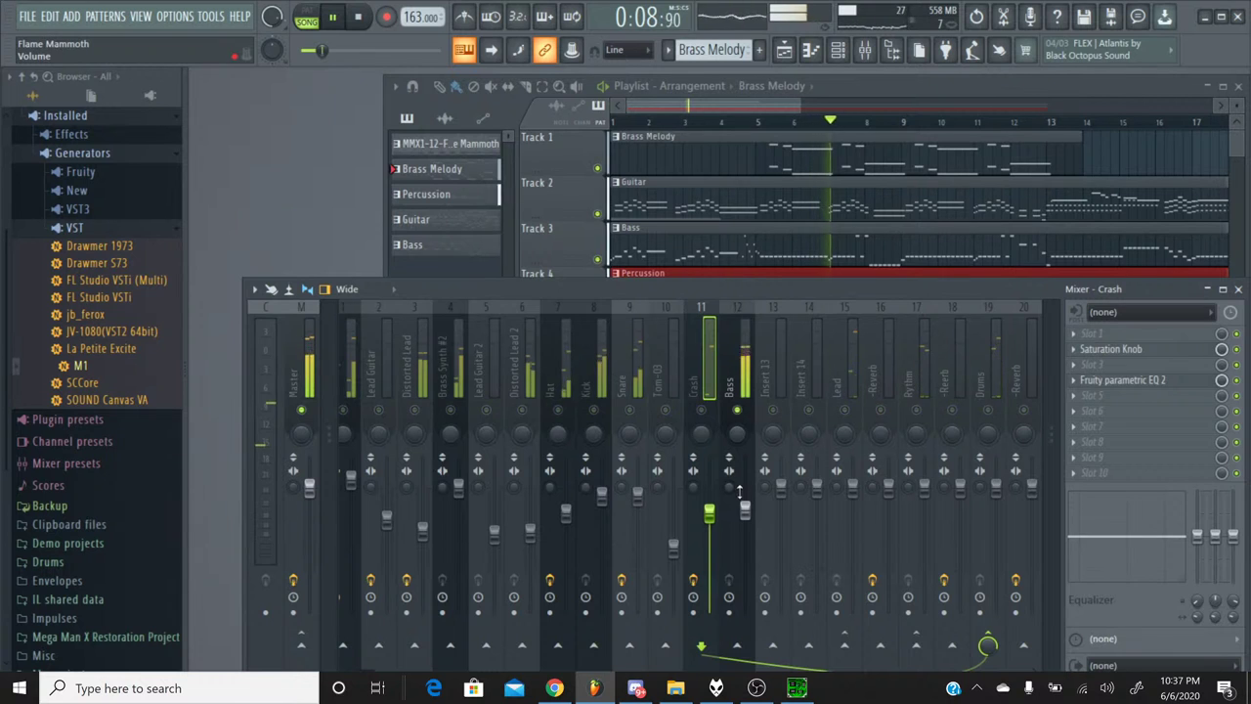
pyautogui.moveTo(744, 509); pyautogui.dragTo(744, 506)
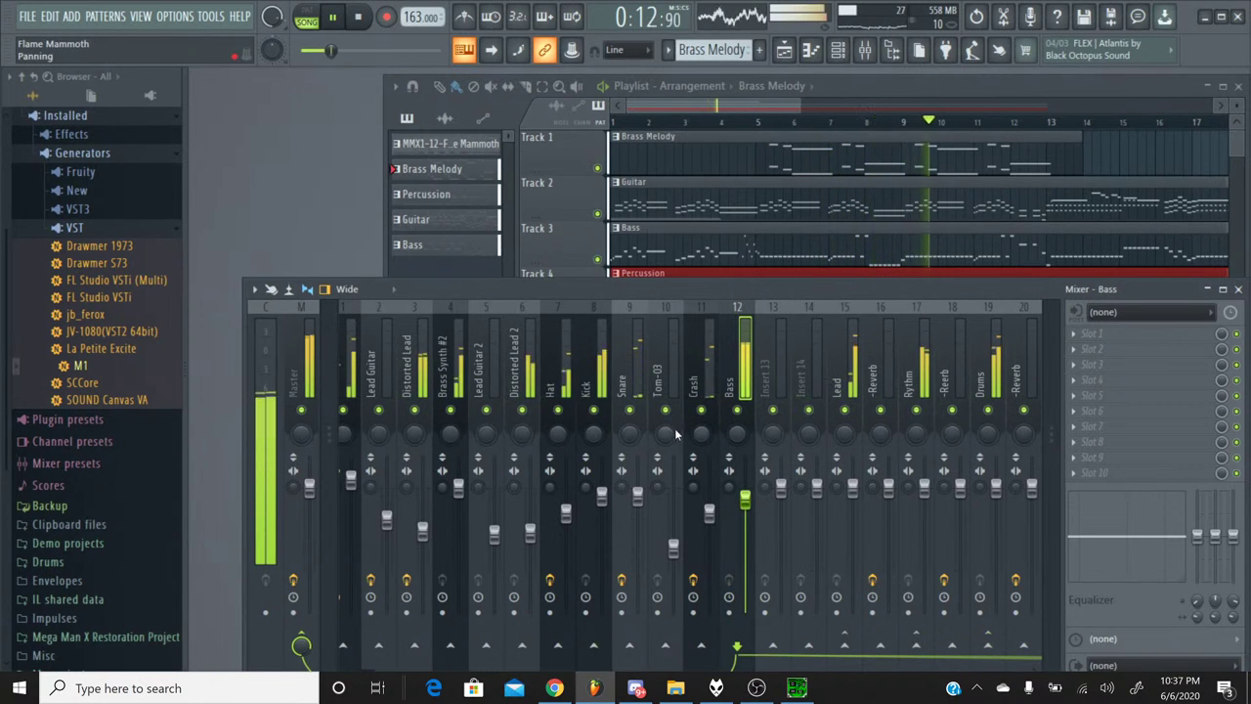
# Raise the Snare track's volume to about -0.1 dB, check it in solo, and raise the Kick track slightly.
pyautogui.moveTo(637, 494); pyautogui.dragTo(637, 486)
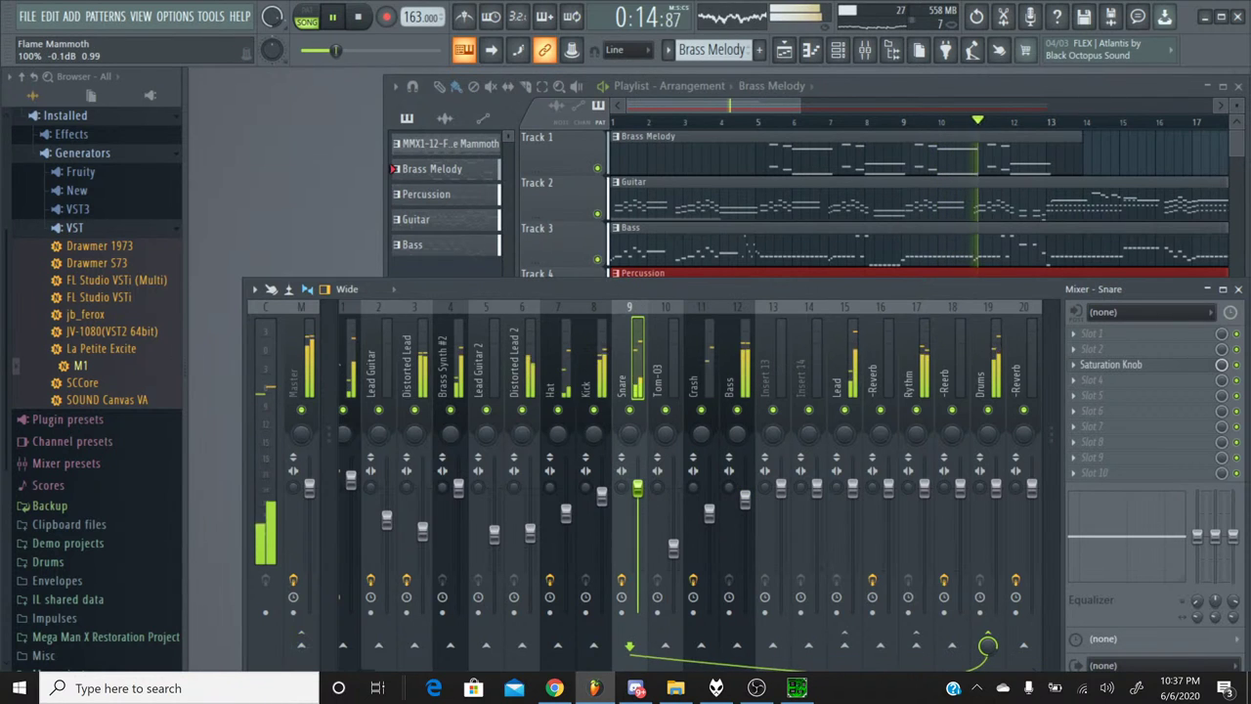
pyautogui.rightClick(630, 408)
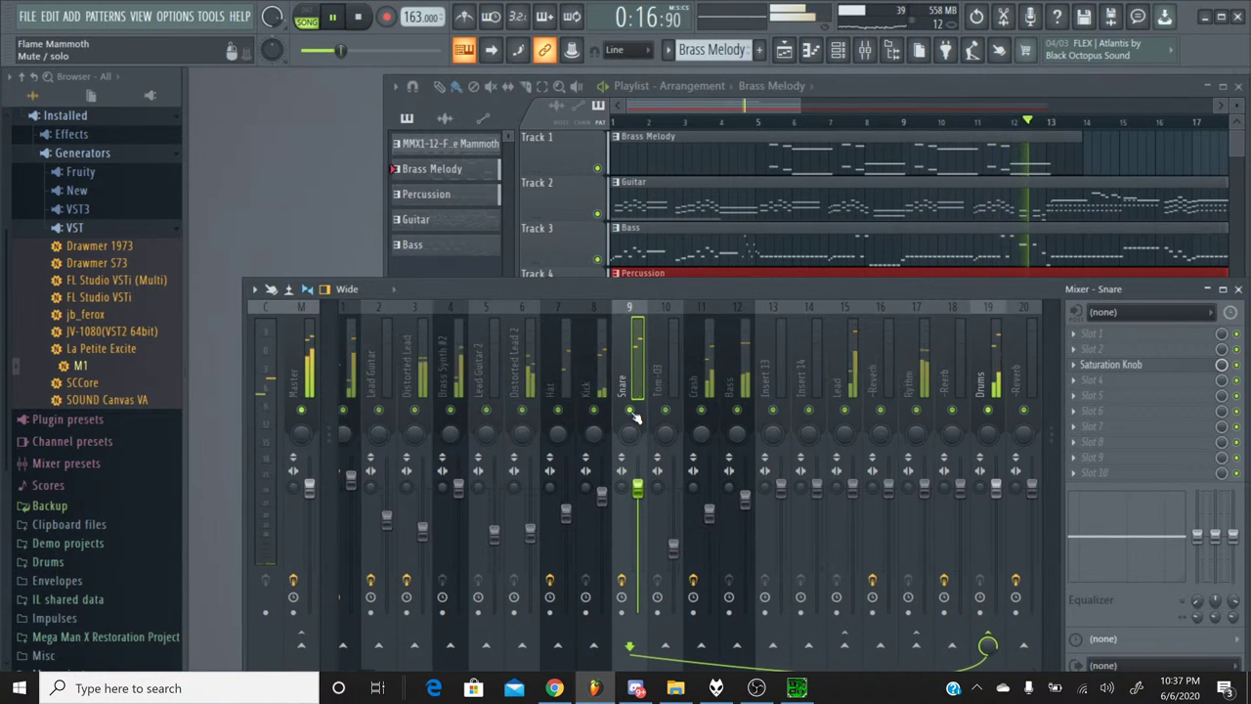
pyautogui.rightClick(630, 408)
pyautogui.click(598, 435)
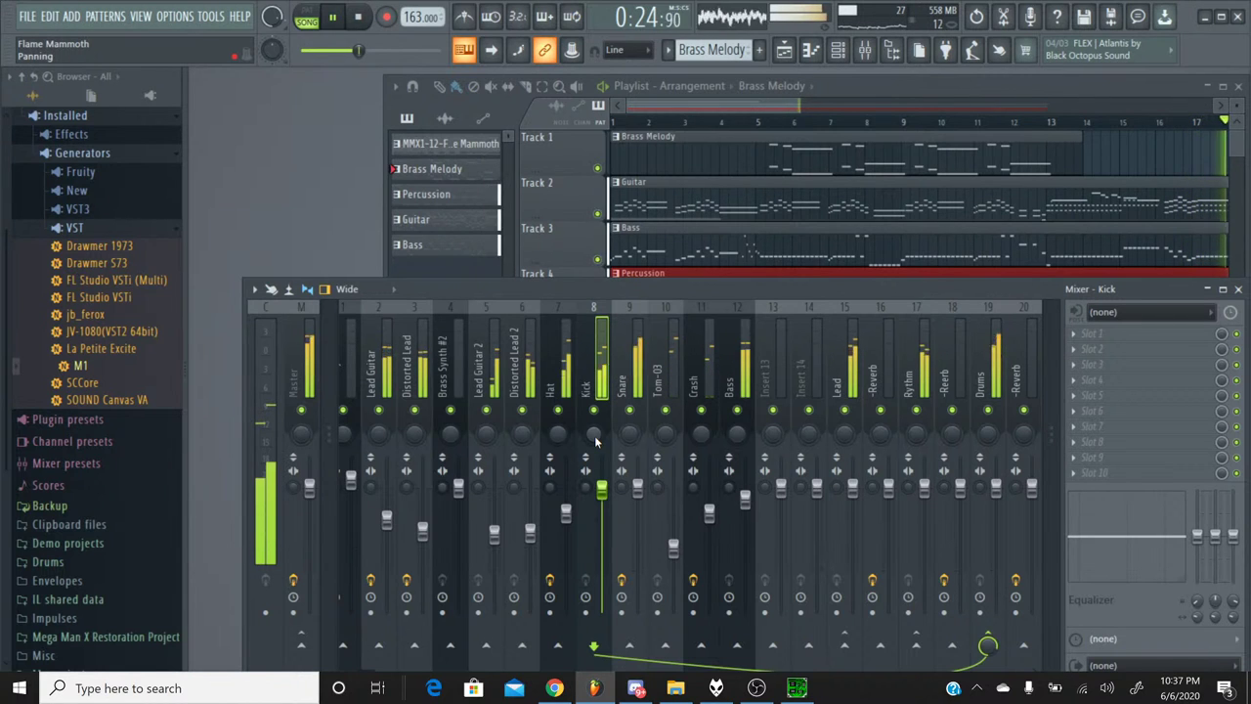
# Listen to the lead guitar tracks in solo against the full mix to judge their levels.
pyautogui.rightClick(485, 410)
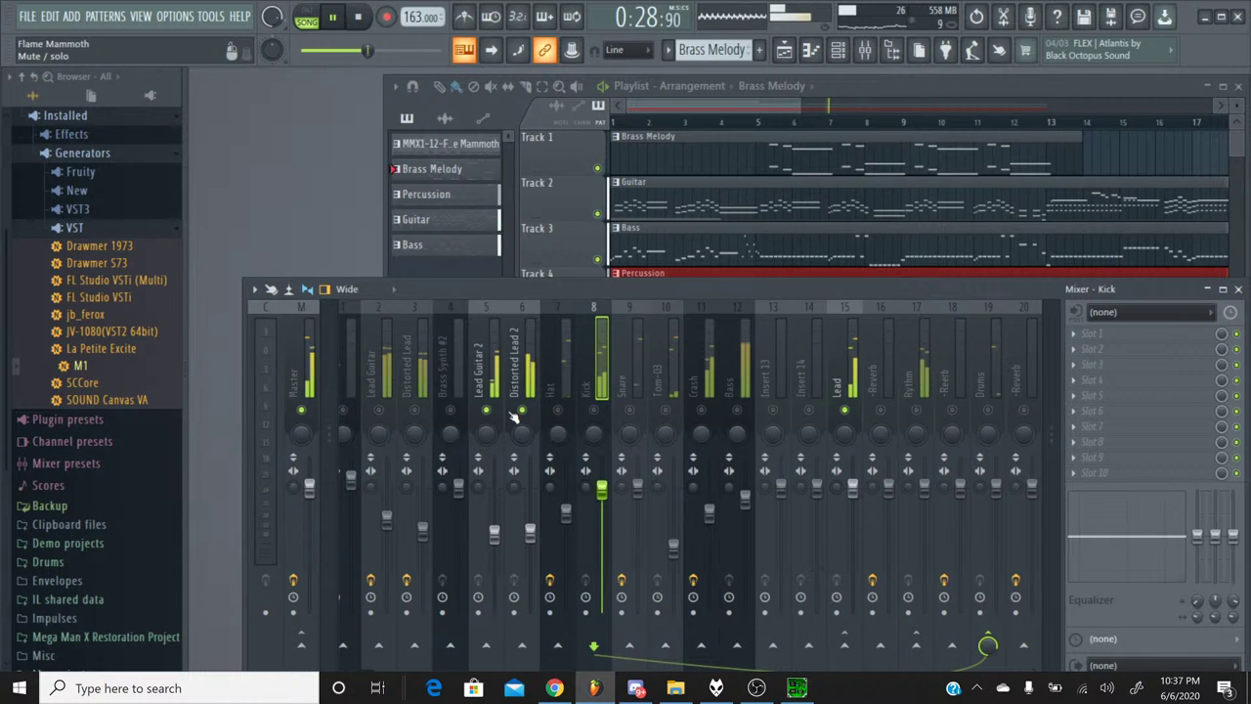
pyautogui.rightClick(496, 413)
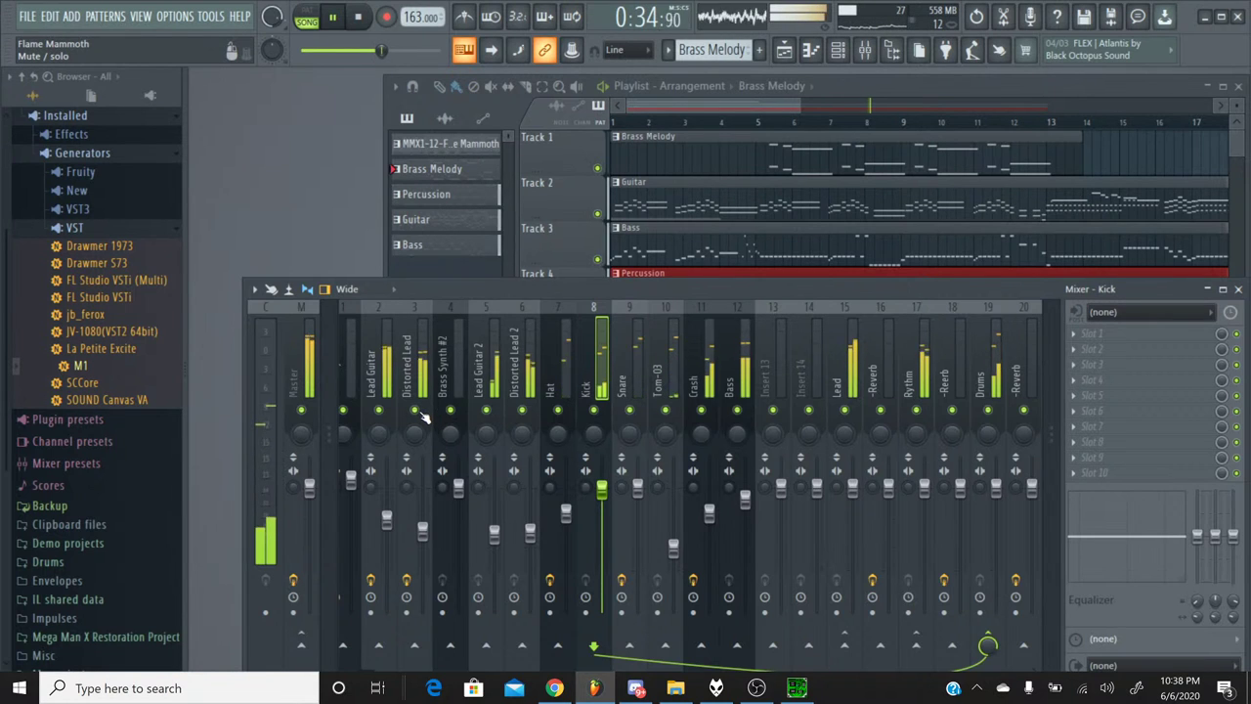
pyautogui.rightClick(375, 419)
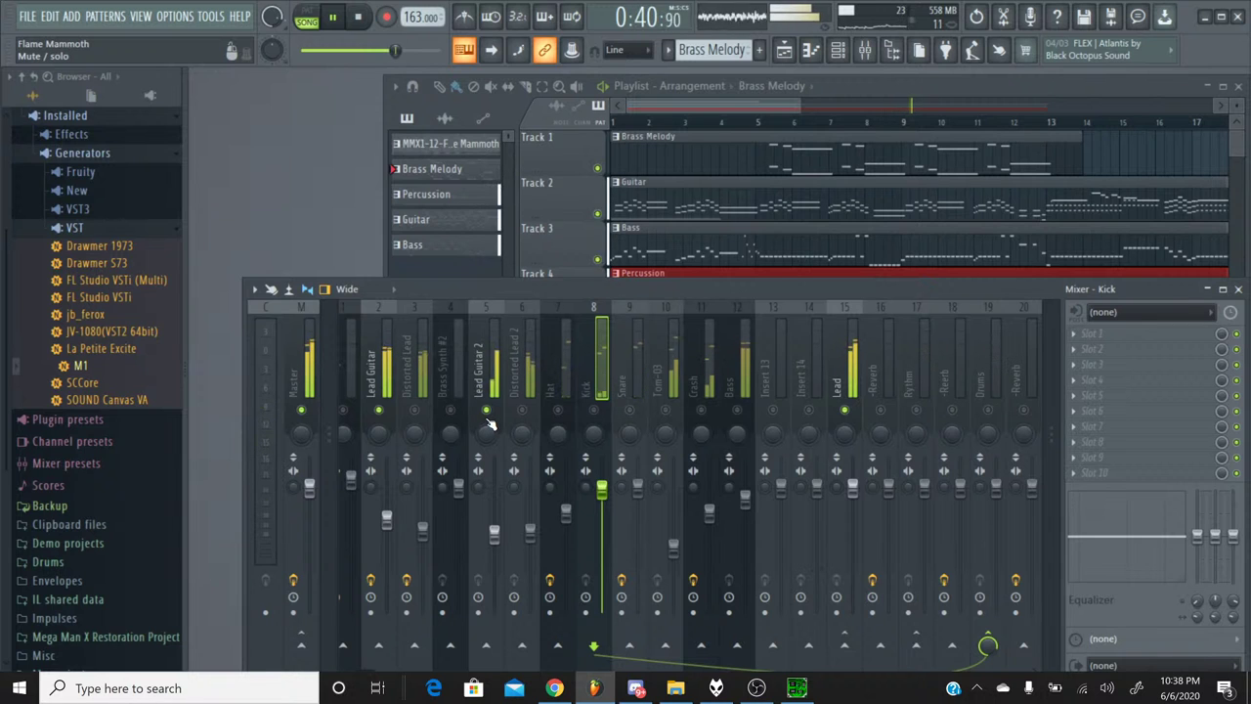
pyautogui.rightClick(487, 418)
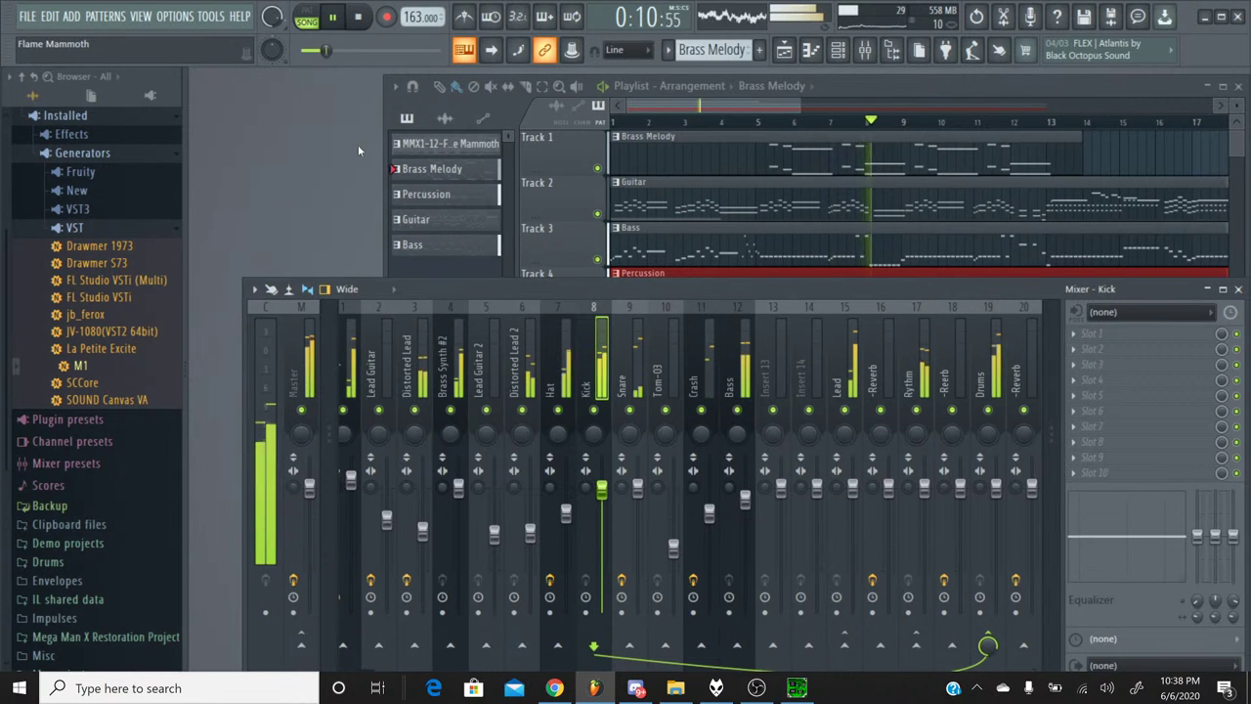
# Solo Brass Synth and Brass Synth #2 together, raise Brass Synth #2 to about 1.7 dB, and restore the full mix.
pyautogui.rightClick(347, 414)
pyautogui.click(451, 410)
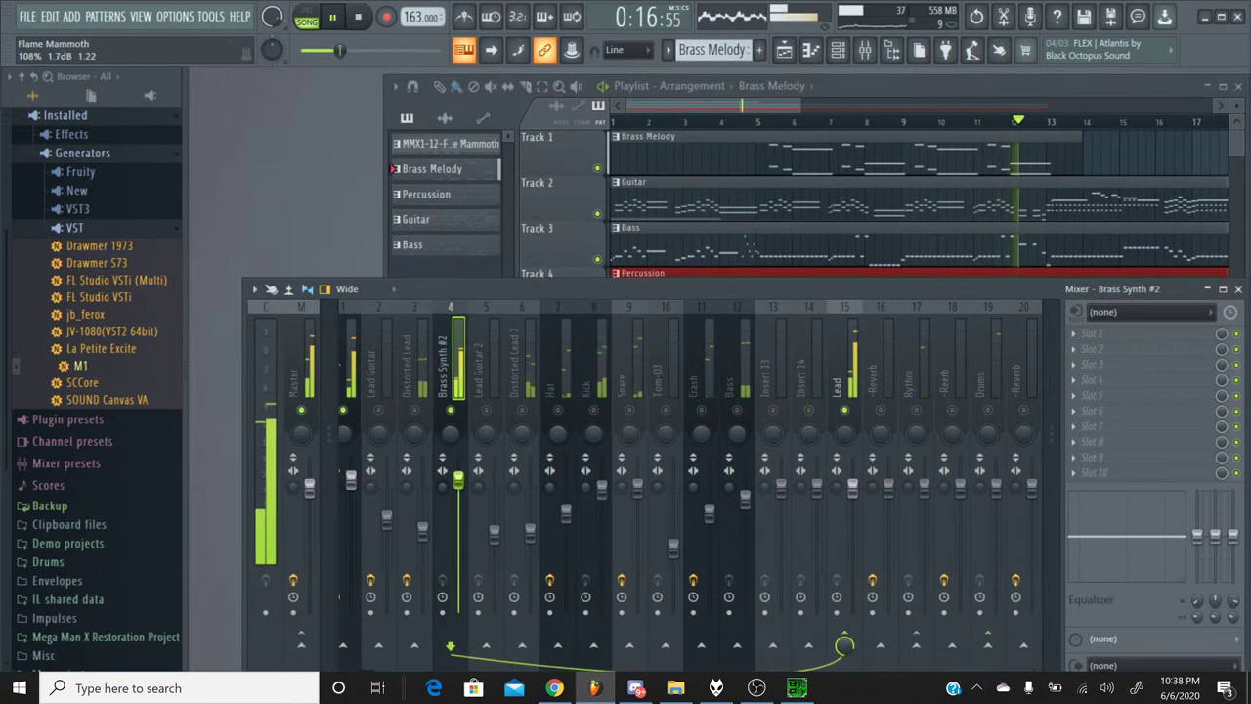
pyautogui.rightClick(448, 412)
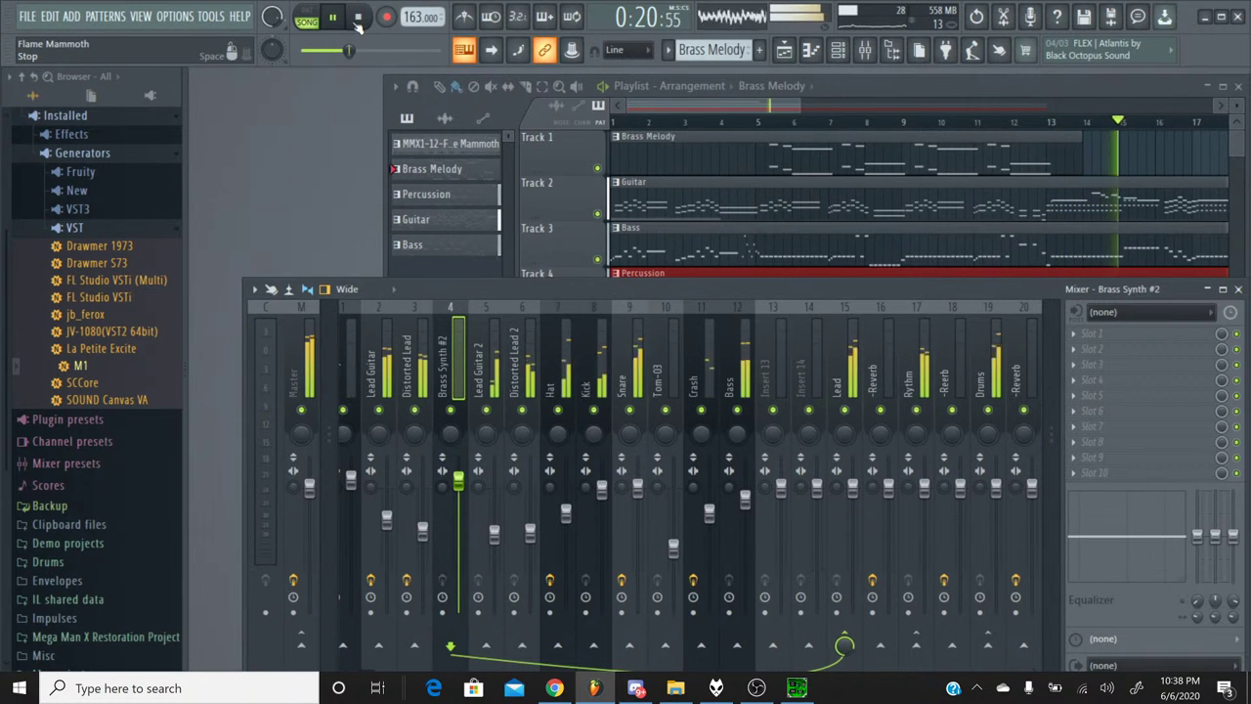
# Stop playback, save the project, and check the stream's live chat in YouTube Studio before returning to FL Studio.
pyautogui.click(357, 19)
pyautogui.click(21, 17)
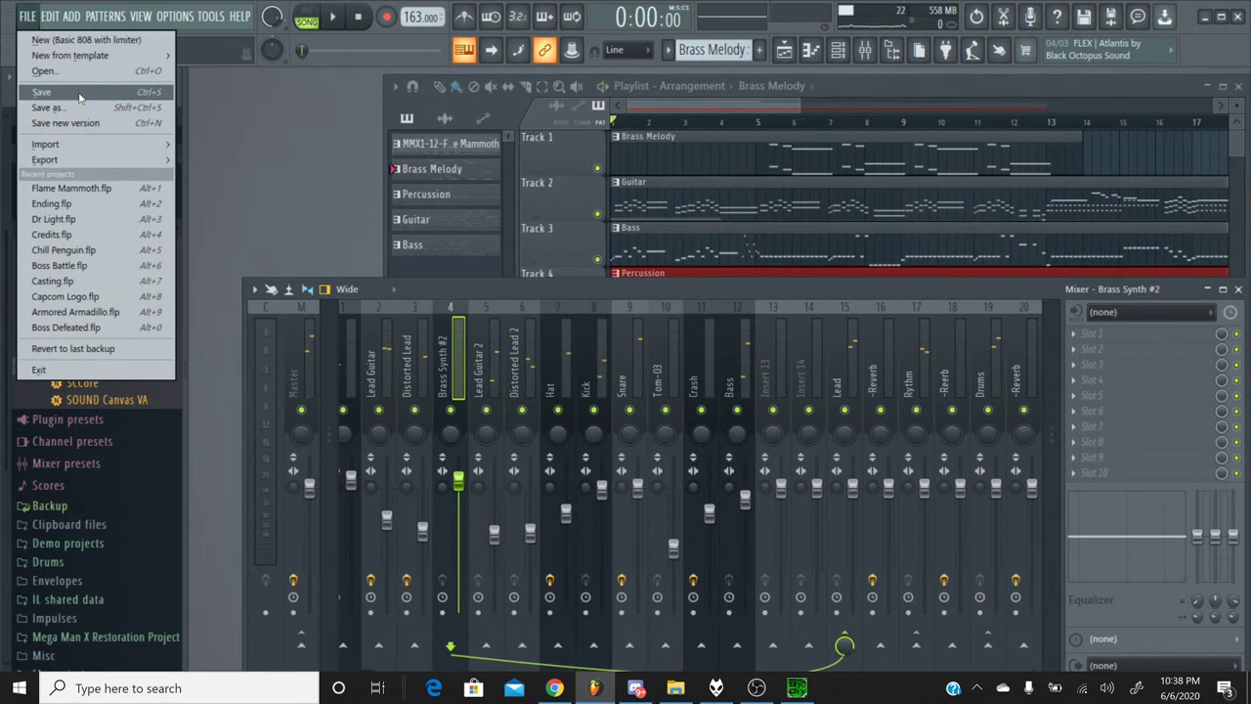
pyautogui.click(22, 18)
pyautogui.click(554, 688)
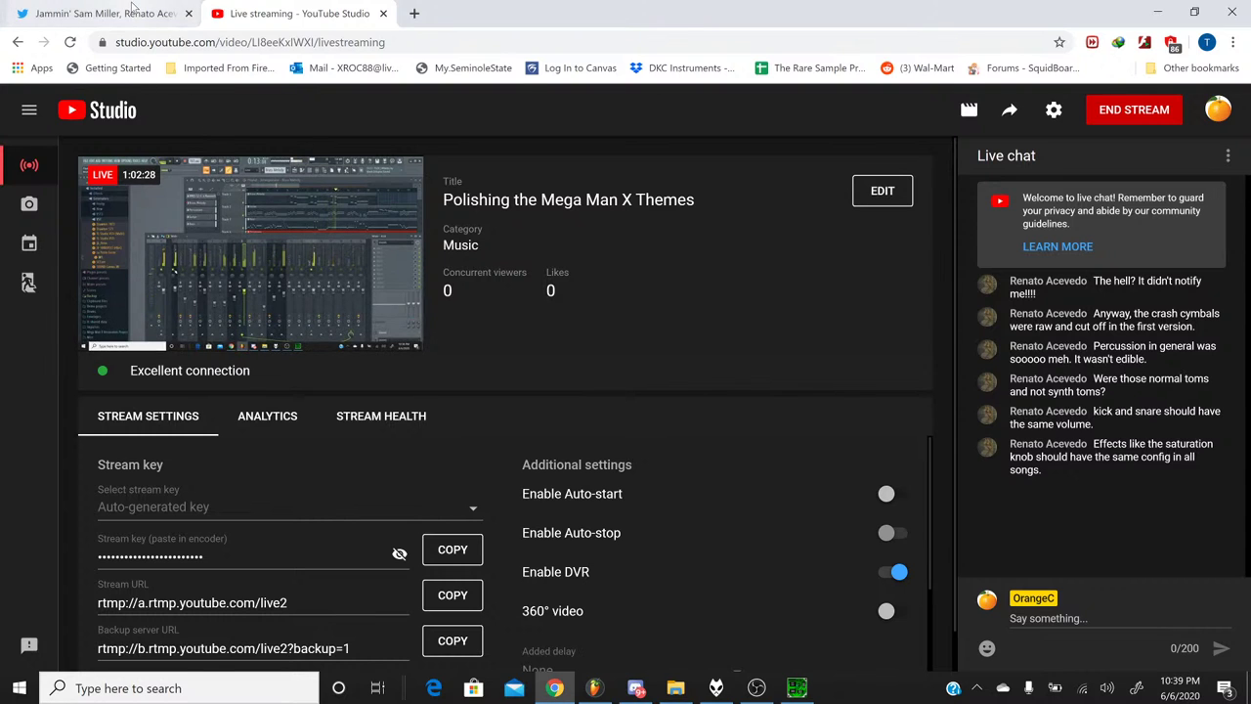
pyautogui.click(594, 688)
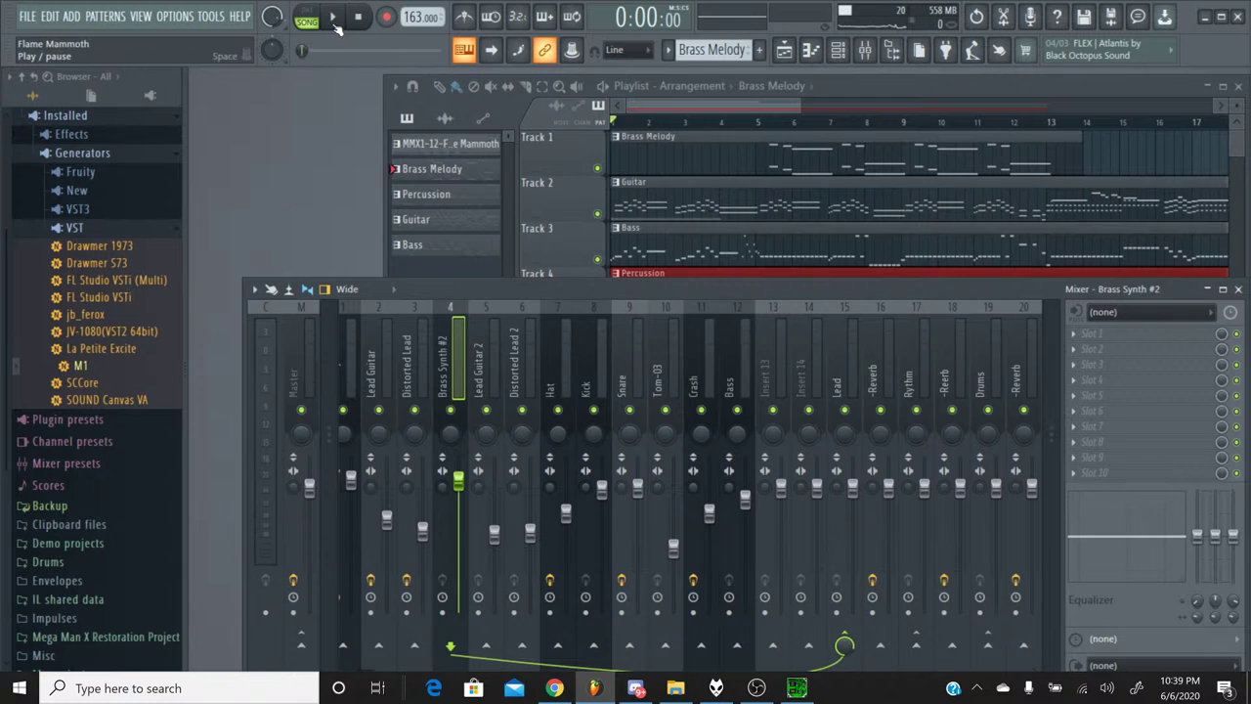
# Play the full mix from the start, lowering the system volume to 60 while listening, and stop playback.
pyautogui.click(334, 19)
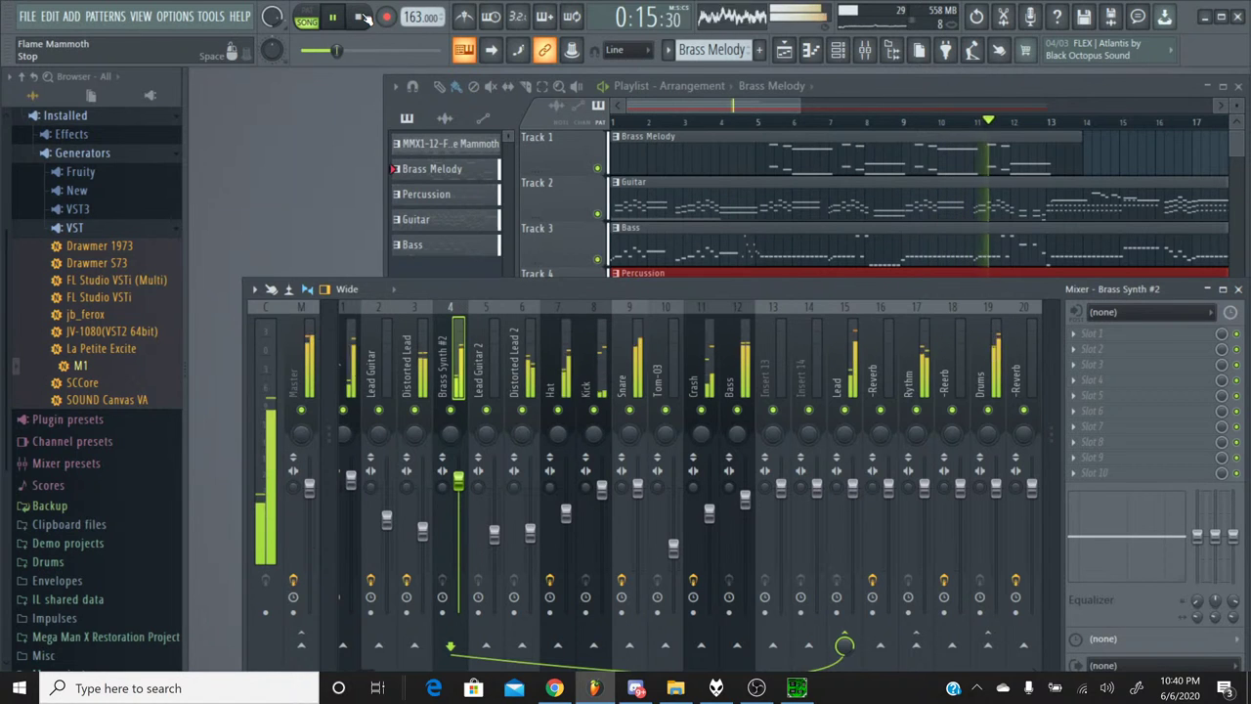
pyautogui.press('XF86AudioRaiseVolume')
pyautogui.press('XF86AudioLowerVolume')
pyautogui.press('XF86AudioLowerVolume')
pyautogui.press('XF86AudioLowerVolume')
pyautogui.press('XF86AudioLowerVolume')
pyautogui.press('XF86AudioLowerVolume')
pyautogui.press('XF86AudioLowerVolume')
pyautogui.press('XF86AudioLowerVolume')
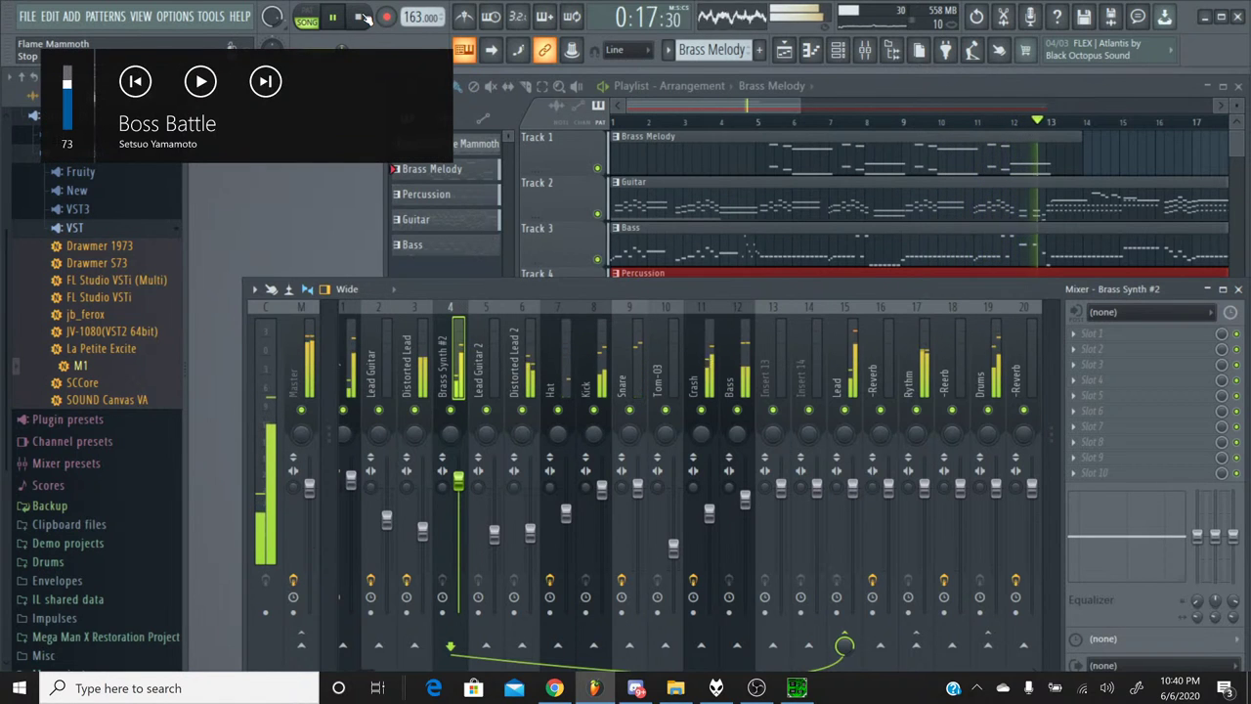
pyautogui.press('XF86AudioLowerVolume')
pyautogui.press('XF86AudioLowerVolume')
pyautogui.press('XF86AudioLowerVolume')
pyautogui.press('XF86AudioLowerVolume')
pyautogui.press('XF86AudioLowerVolume')
pyautogui.press('XF86AudioLowerVolume')
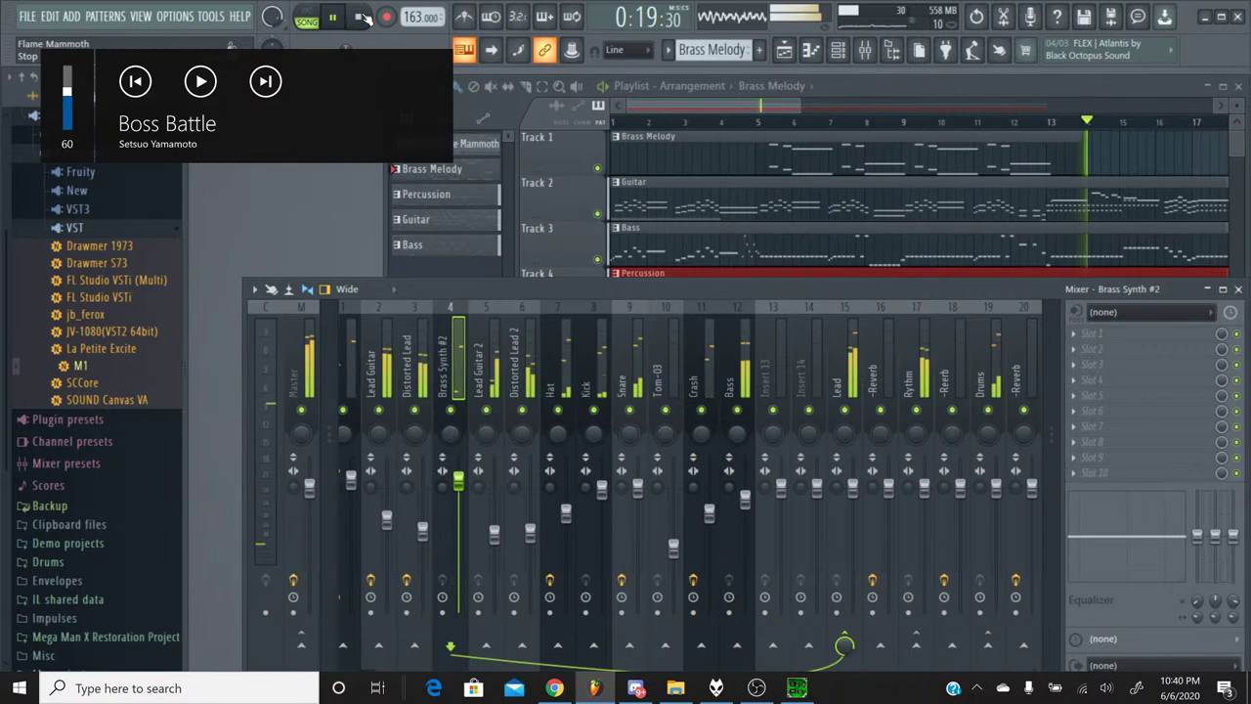
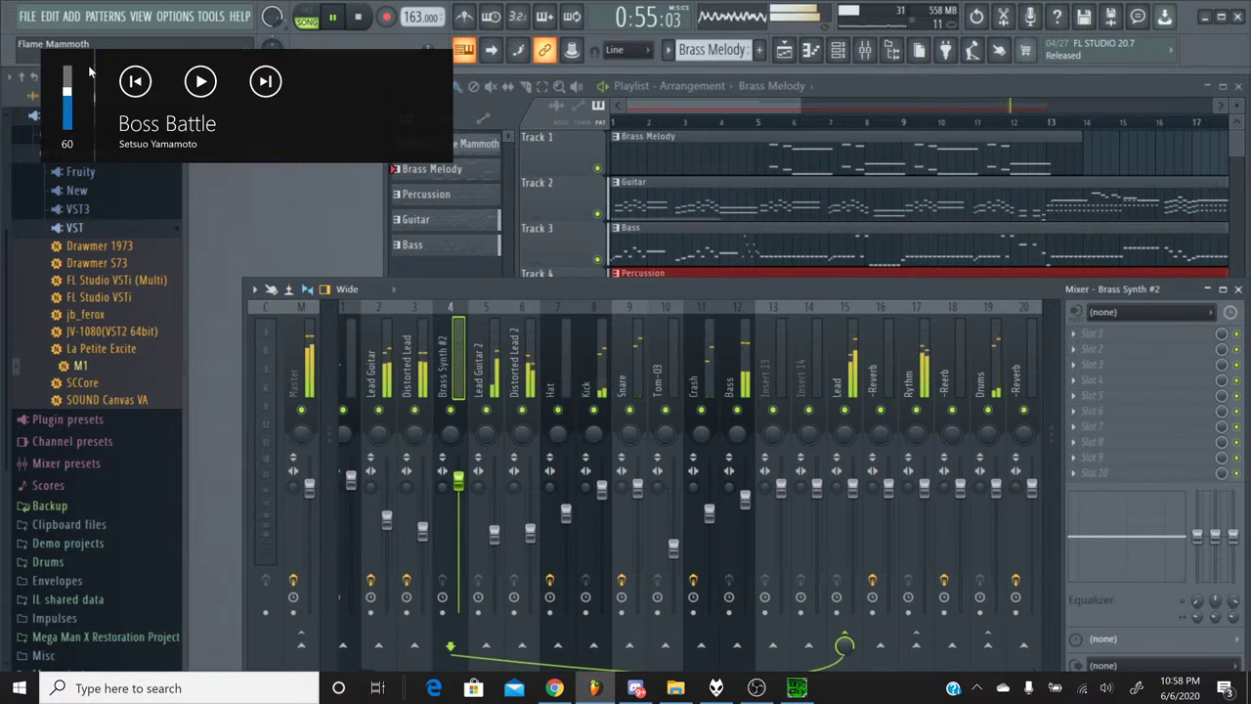
pyautogui.click(360, 17)
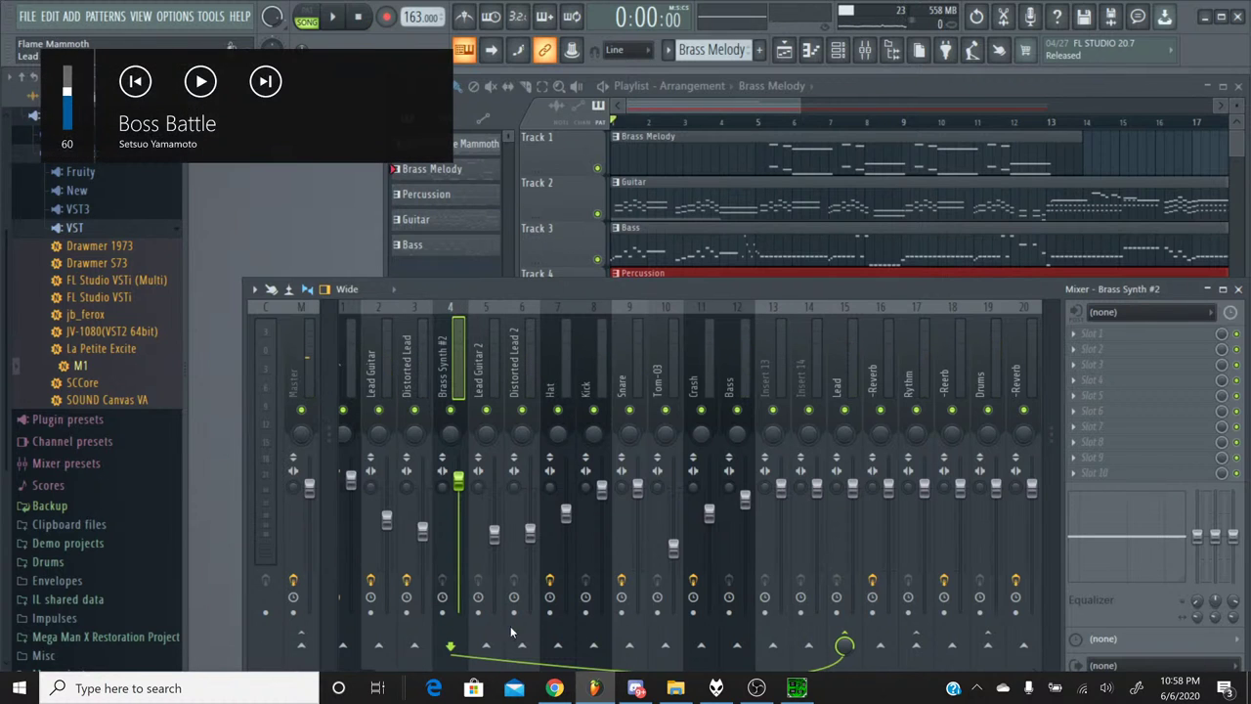
# Switch to OBS from the live stream page, mute the Mic/Aux source, and return to FL Studio.
pyautogui.click(554, 688)
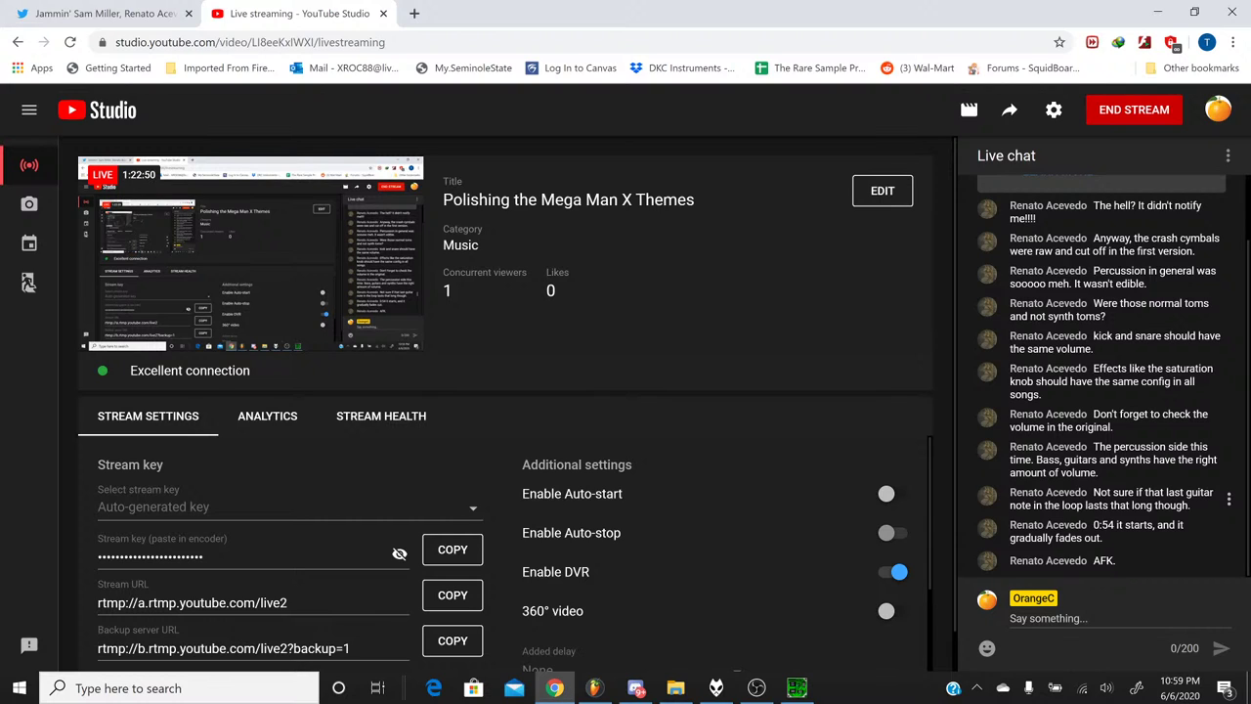
pyautogui.click(754, 689)
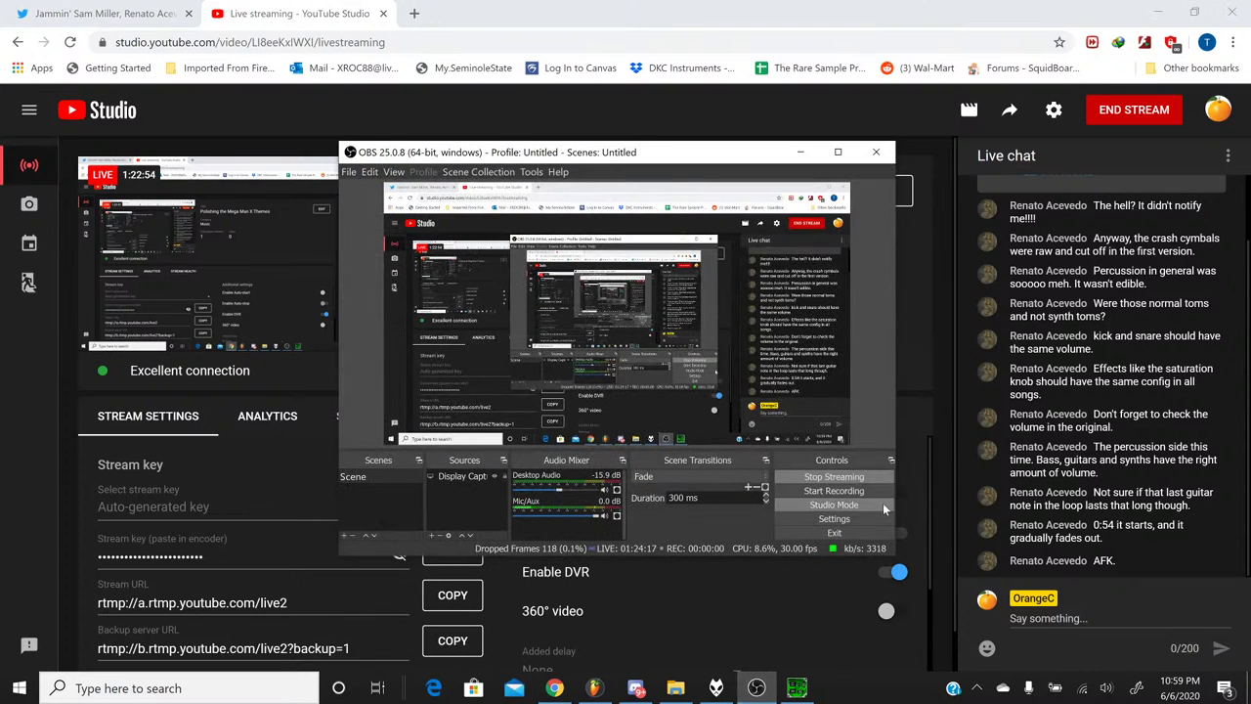
pyautogui.click(615, 517)
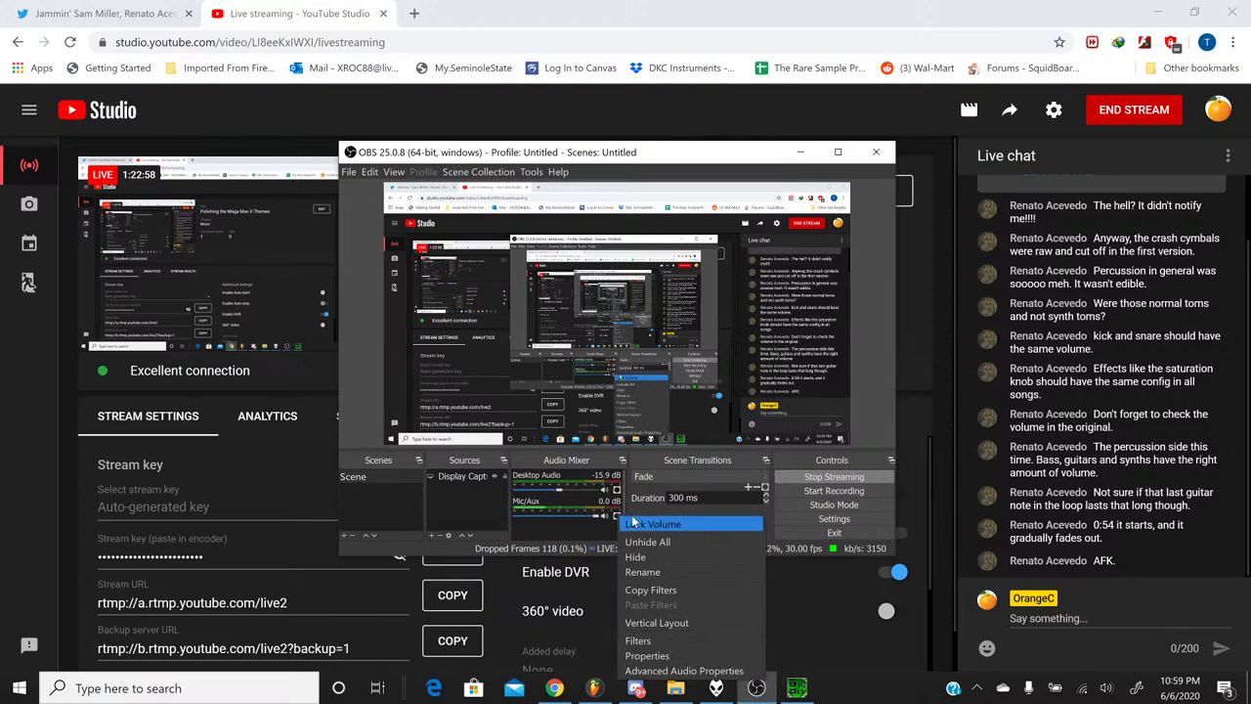
pyautogui.click(569, 522)
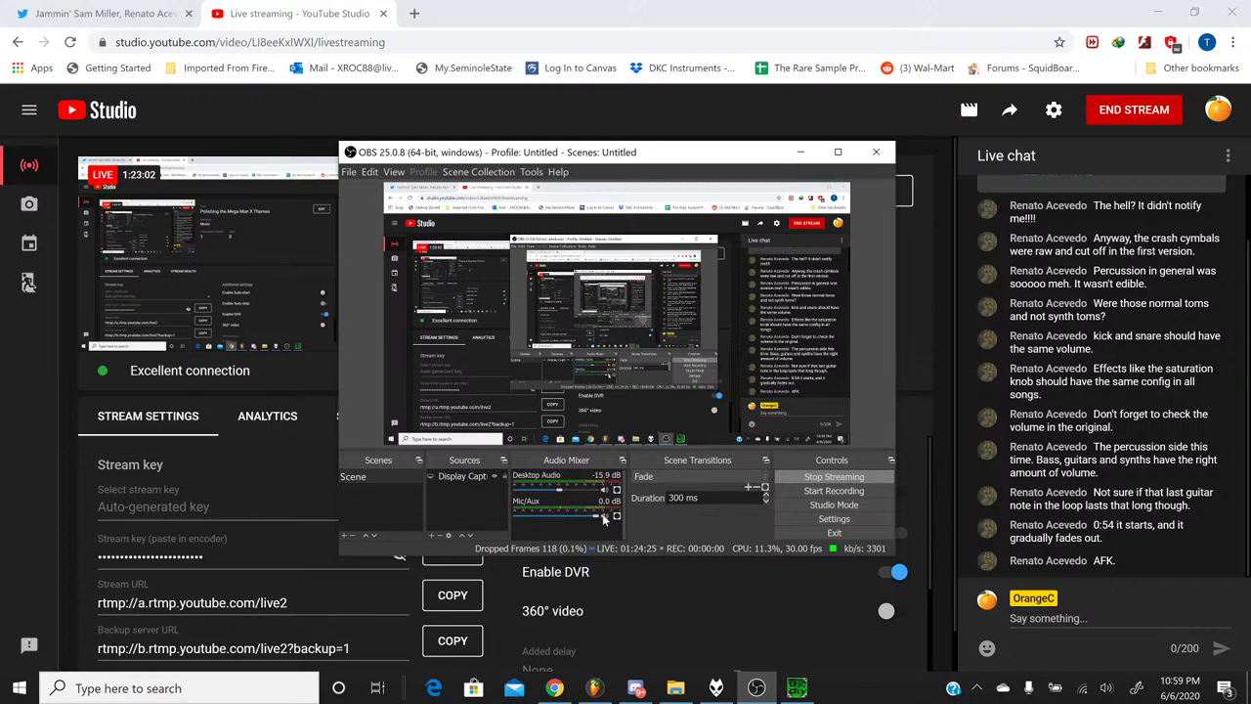
pyautogui.click(718, 579)
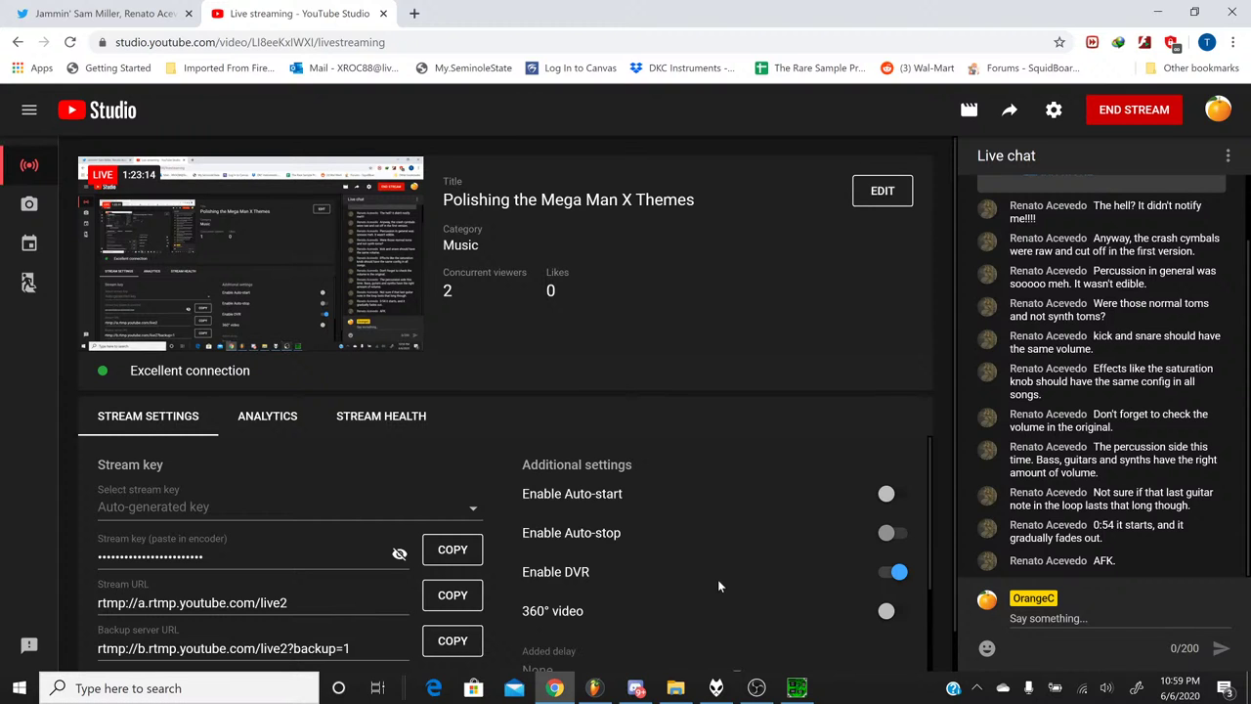
pyautogui.click(609, 694)
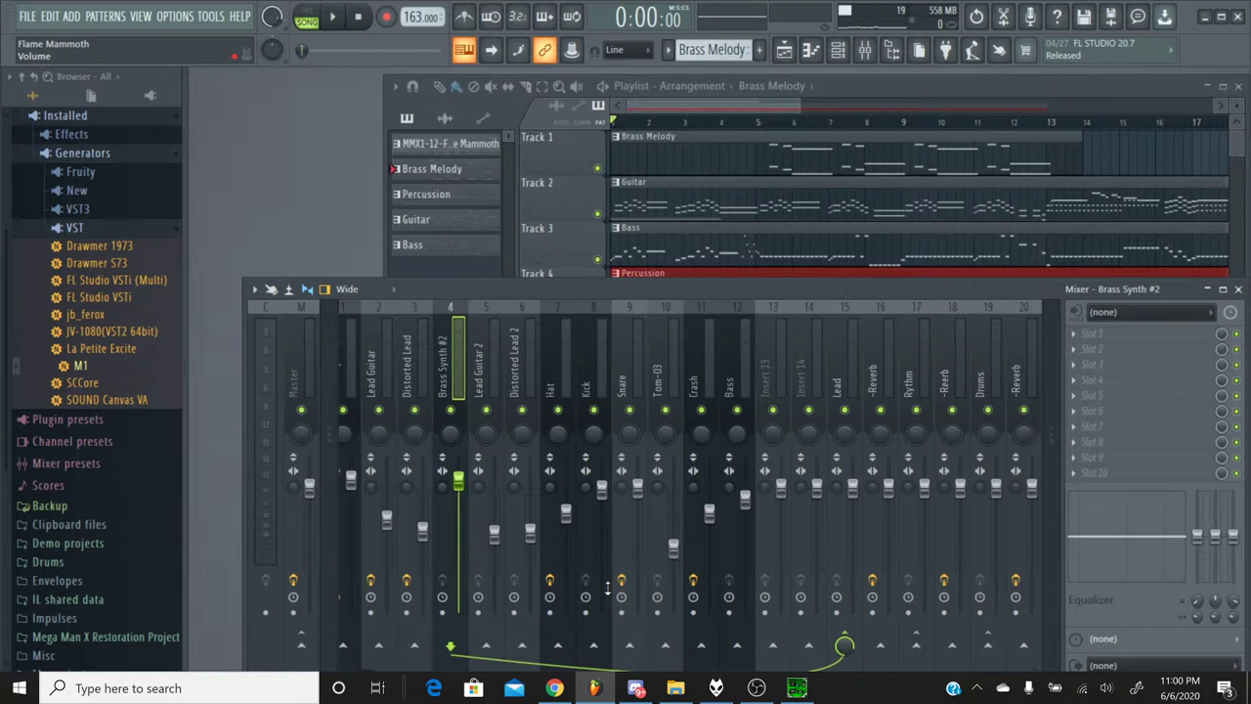
# Send "gimmie a few min" in the YouTube Studio live chat and discard the follow-up message.
pyautogui.click(559, 690)
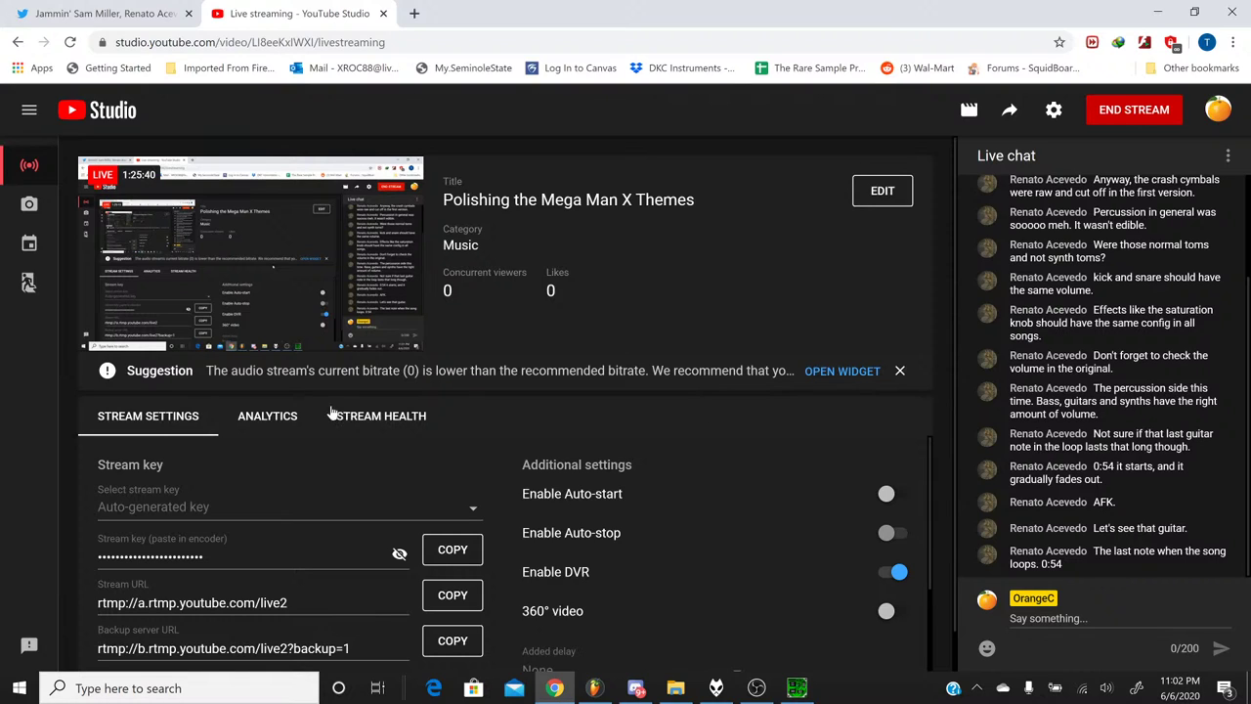
pyautogui.click(1010, 617)
pyautogui.write('gimmie a few')
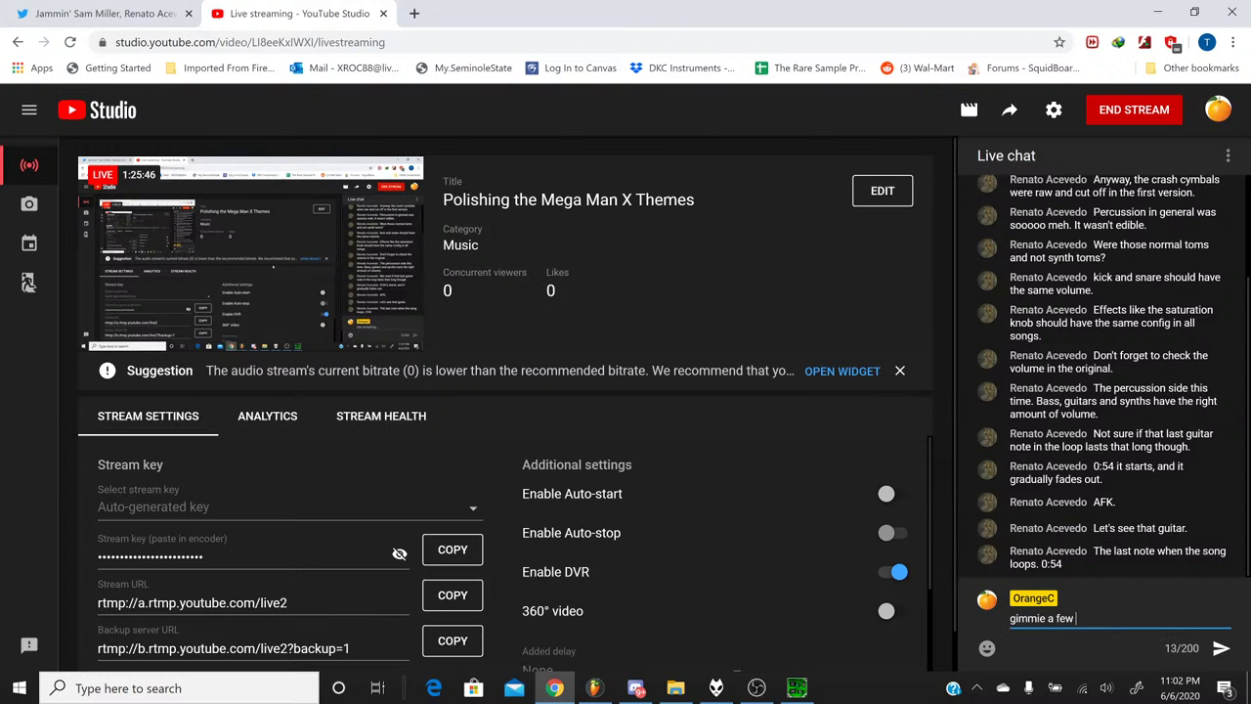
pyautogui.write(' min')
pyautogui.press('Return')
pyautogui.write('wait')
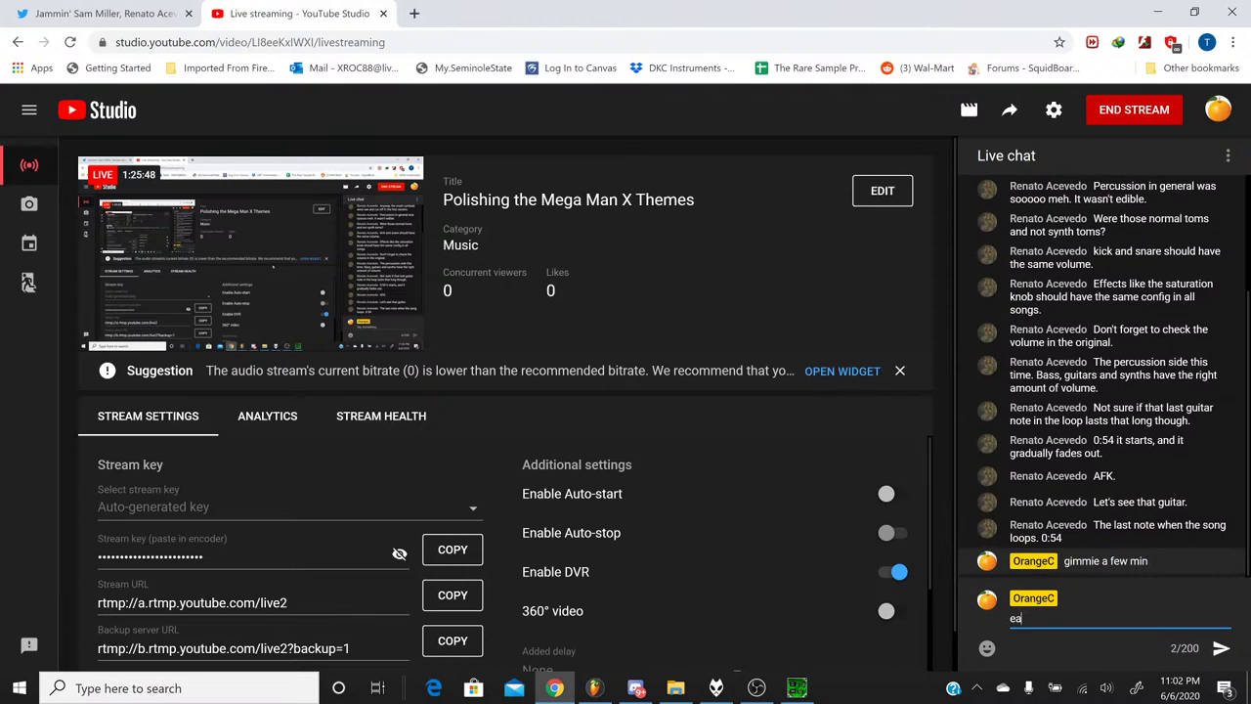
pyautogui.press('BackSpace')
pyautogui.press('BackSpace')
pyautogui.press('BackSpace')
pyautogui.press('BackSpace')
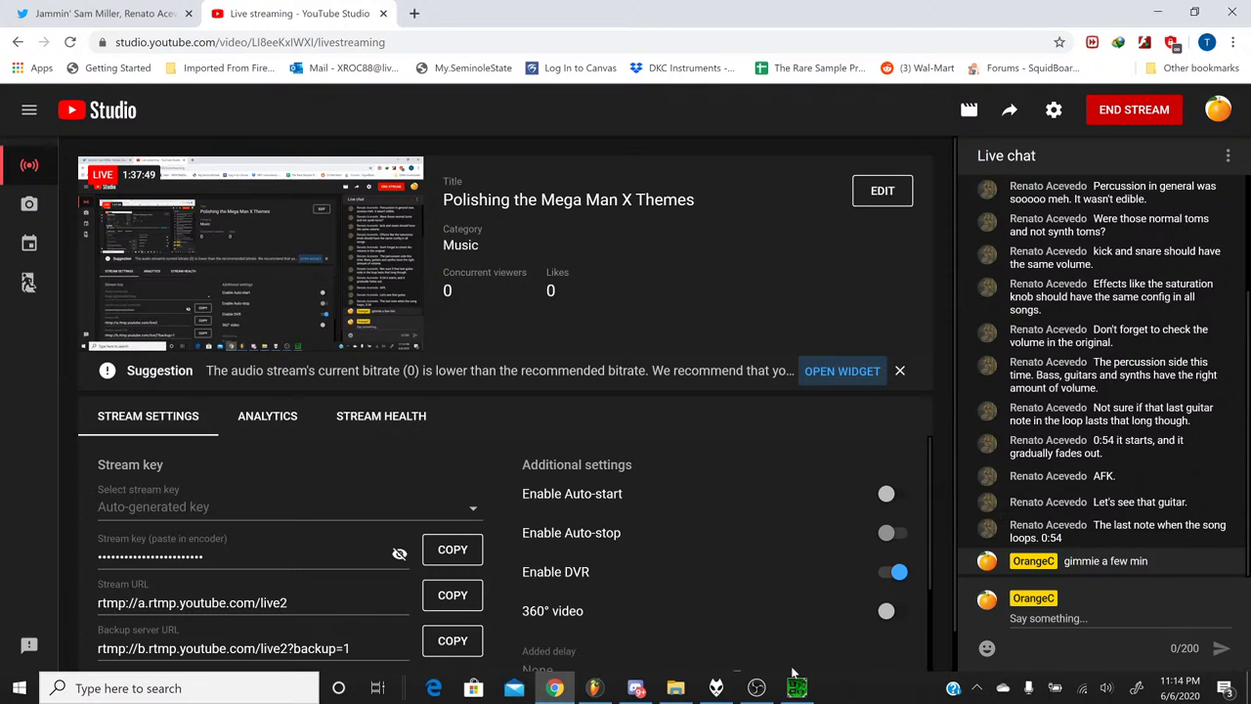
# Switch to OBS, unmute the Mic/Aux source, and return to FL Studio.
pyautogui.click(757, 687)
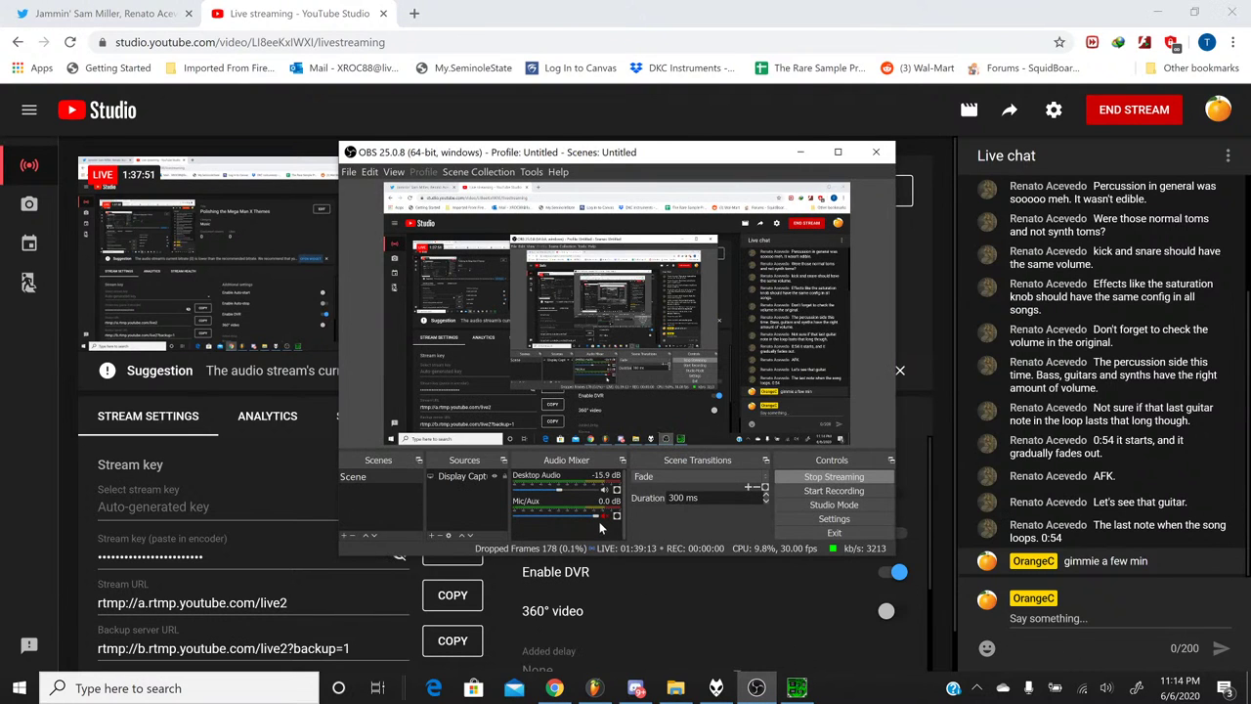
pyautogui.click(755, 688)
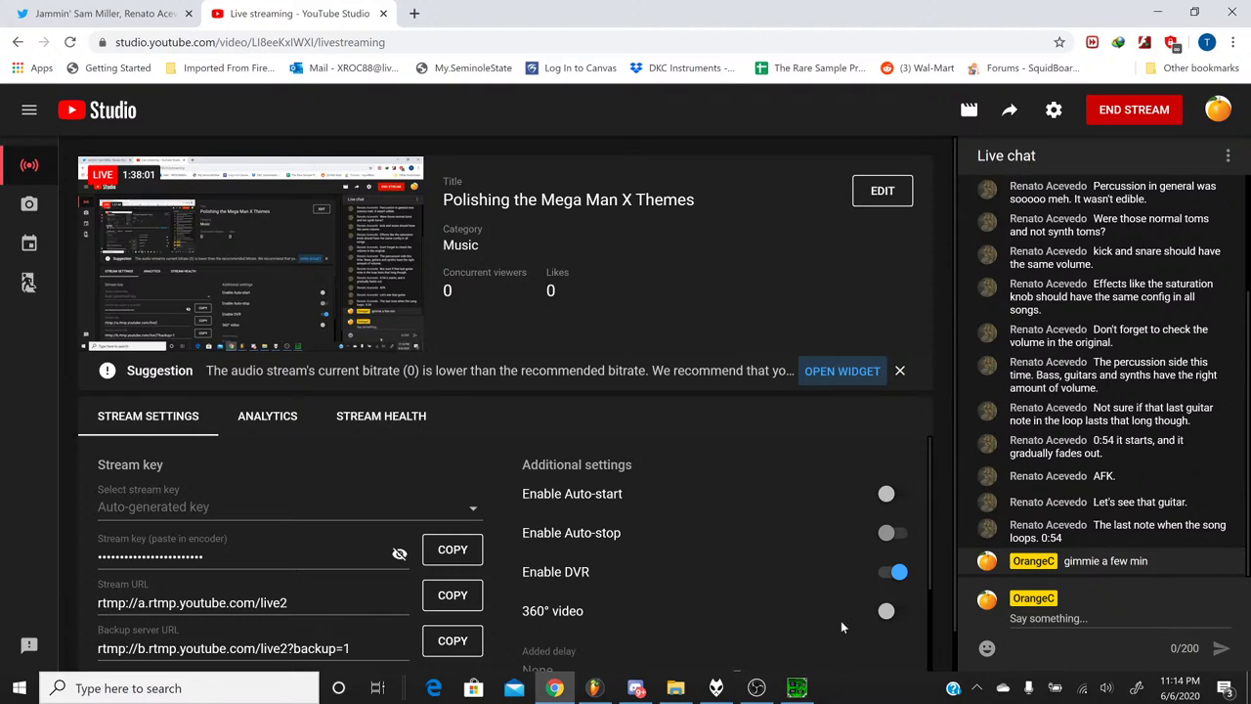
pyautogui.click(593, 688)
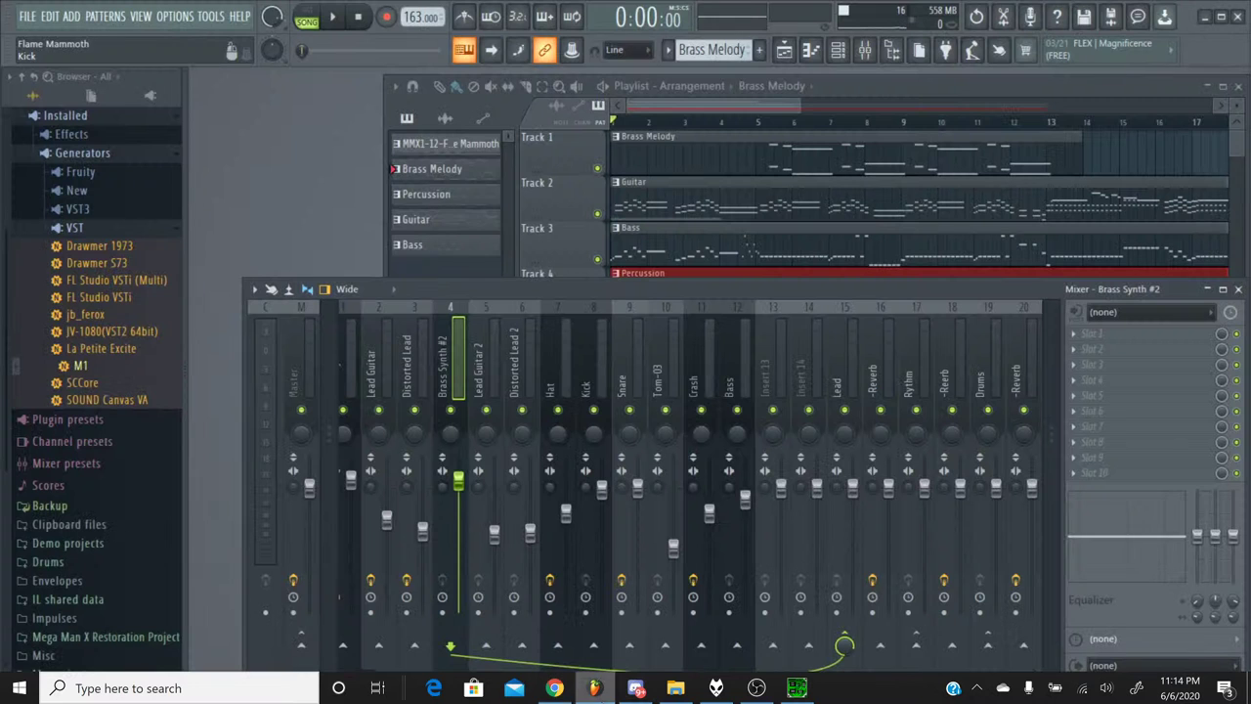
# Play the original 12 Flame Mammoth.spc in SPCTool, skip ahead to the loop point, and stop it after listening.
pyautogui.click(797, 688)
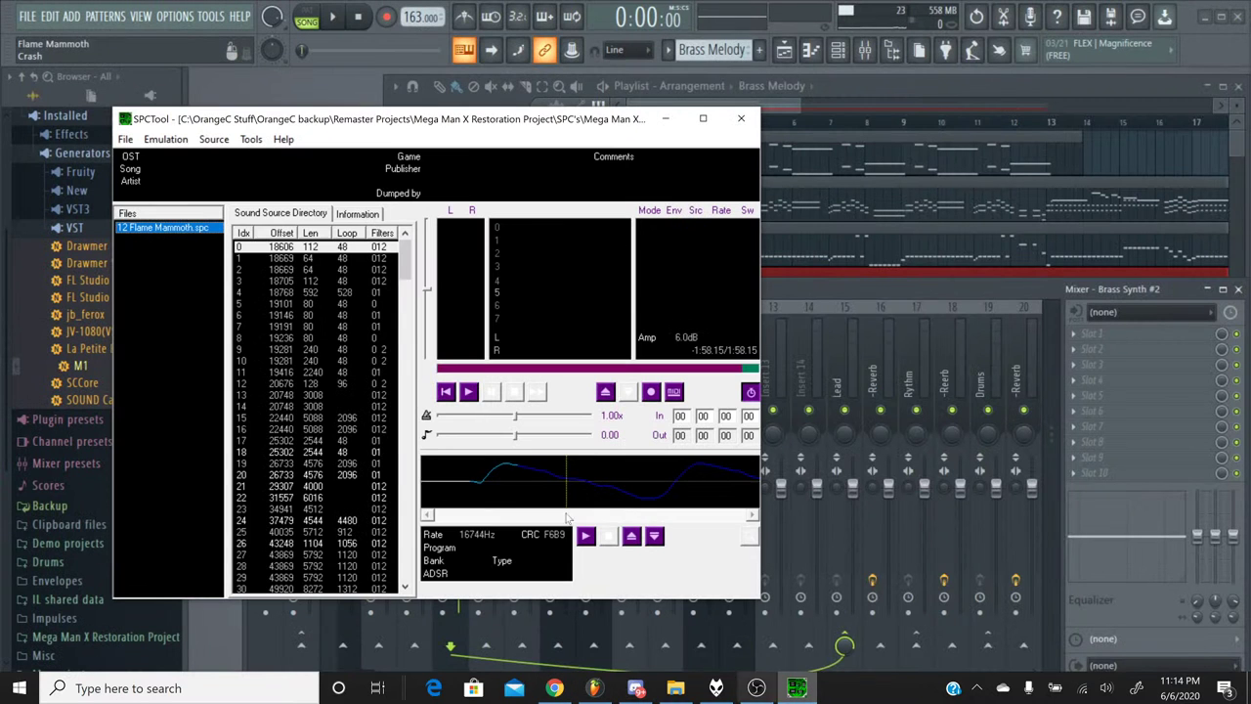
pyautogui.click(467, 391)
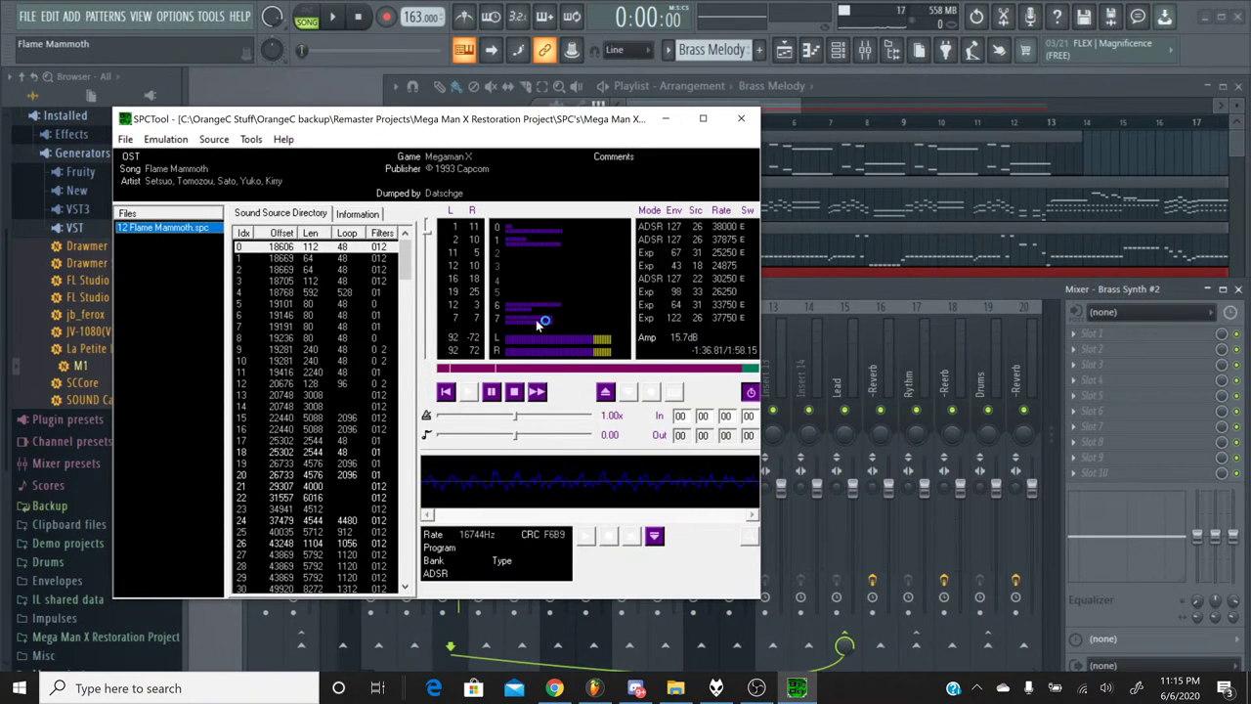
pyautogui.click(539, 367)
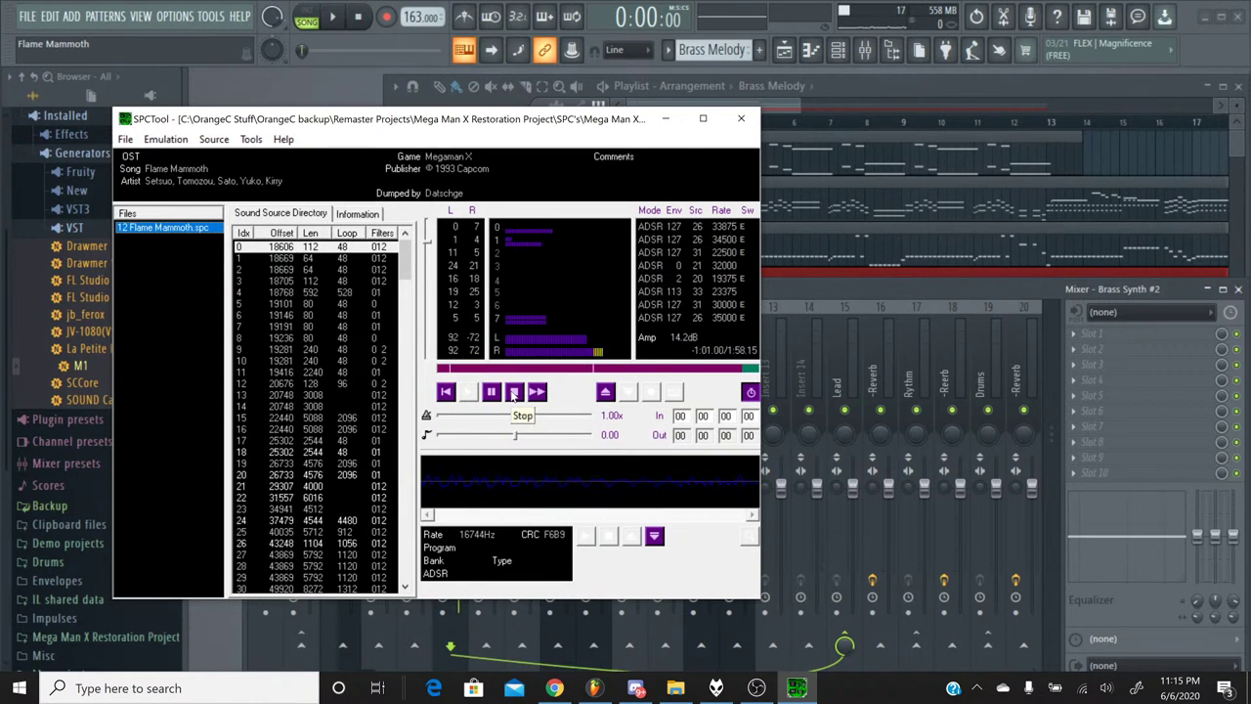
pyautogui.click(514, 392)
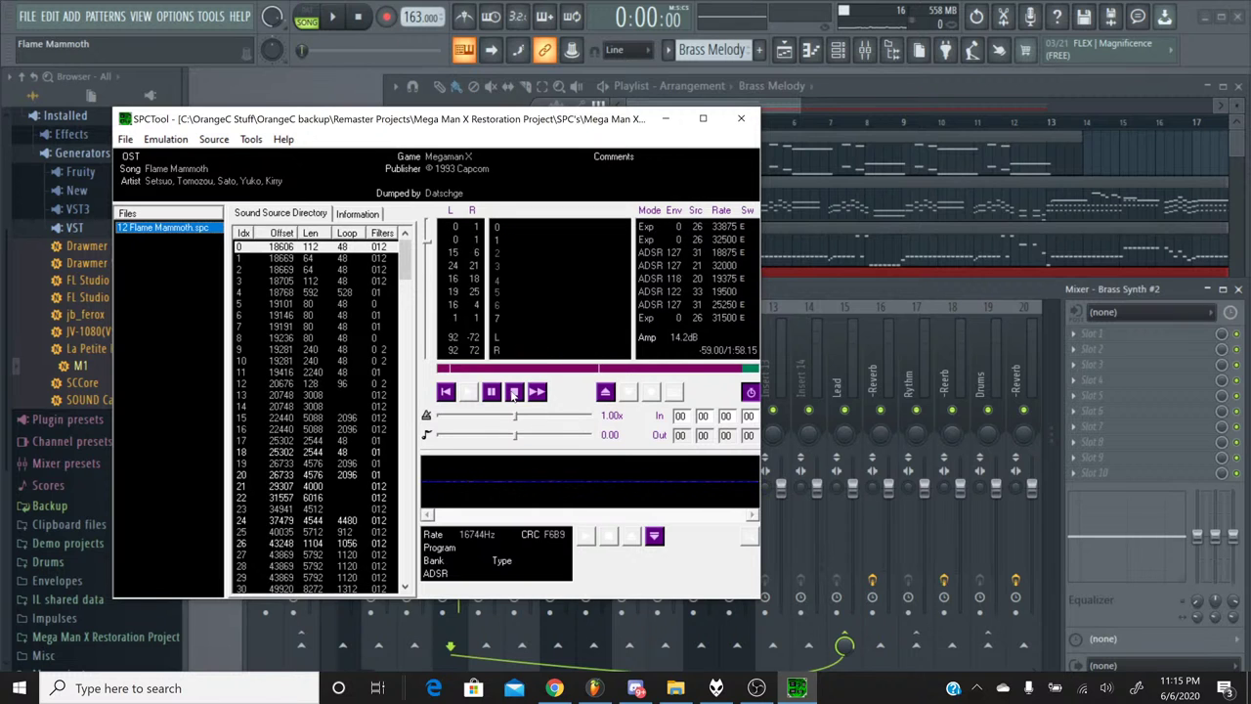
pyautogui.click(665, 119)
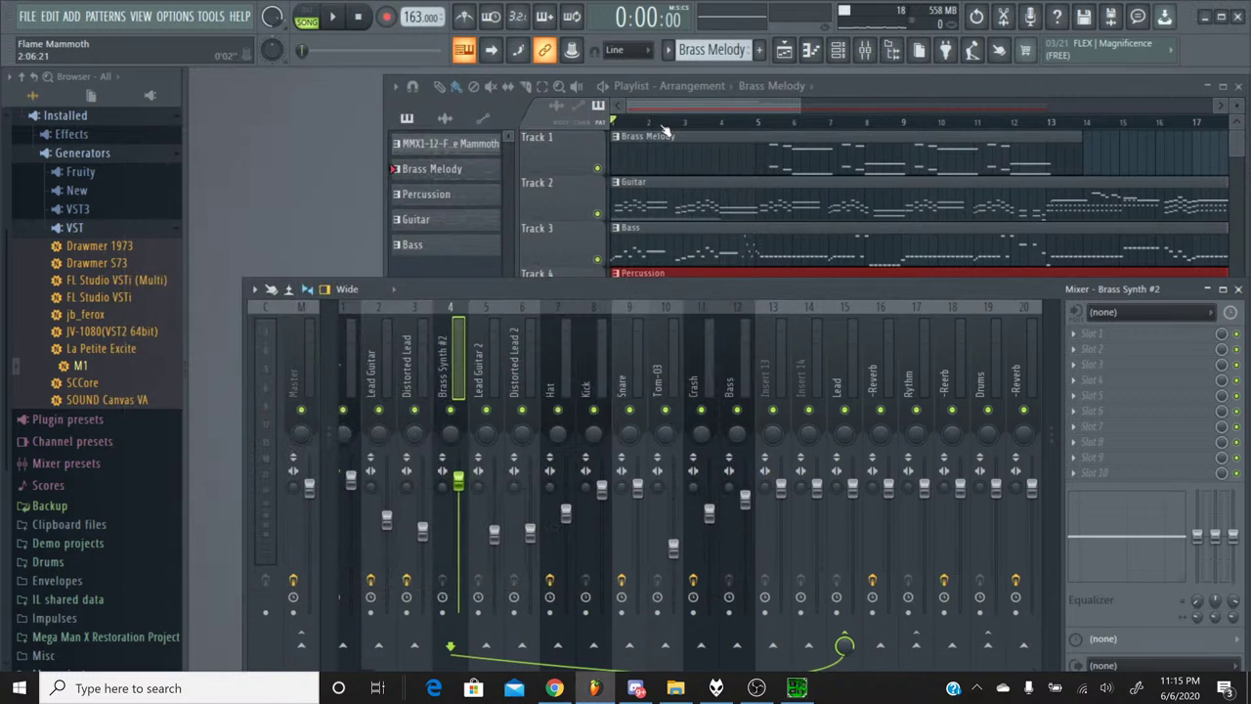
# Play the arrangement with the system volume raised to 93, listen to its last bars around bar 40, and stop playback.
pyautogui.press('space')
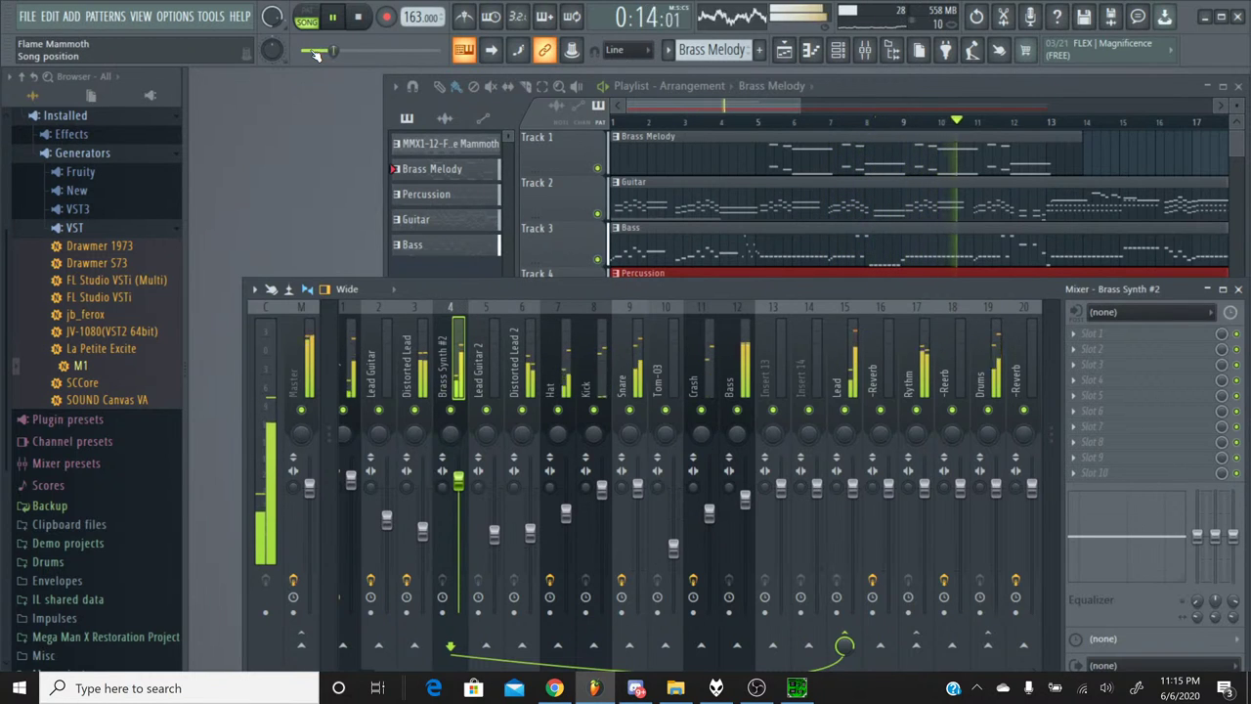
pyautogui.press('XF86AudioRaiseVolume')
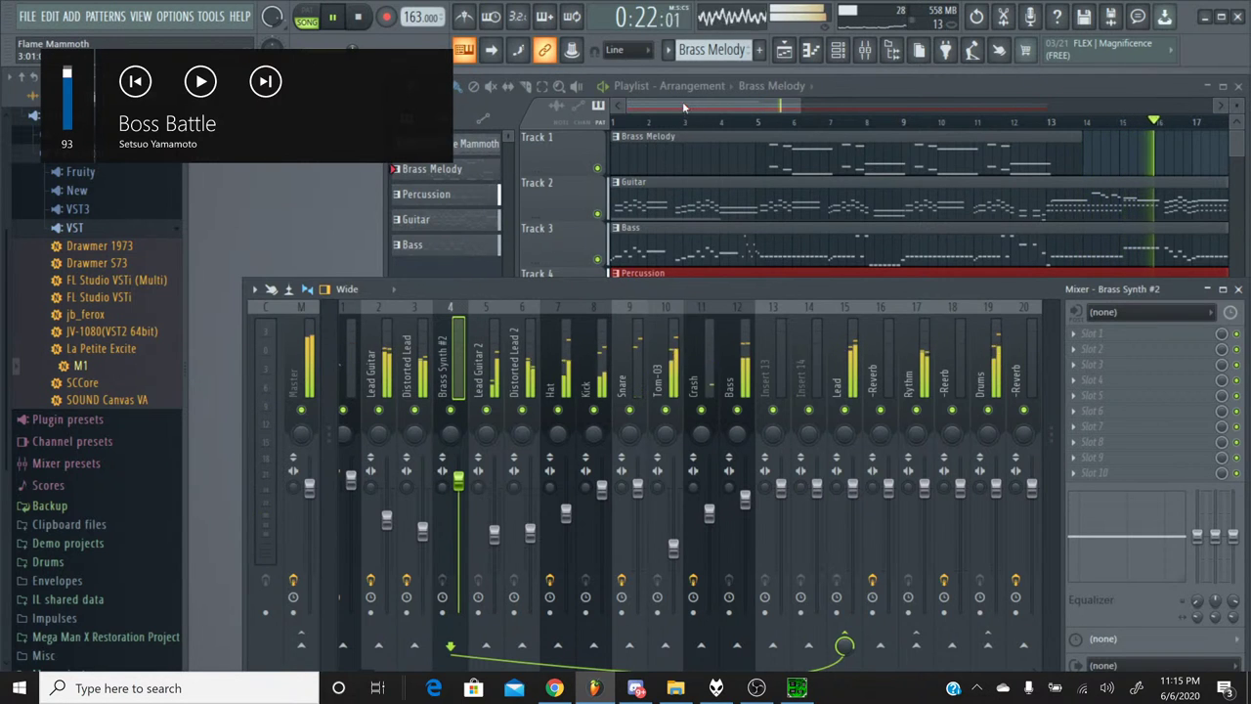
pyautogui.moveTo(668, 103); pyautogui.dragTo(1055, 84)
pyautogui.click(662, 121)
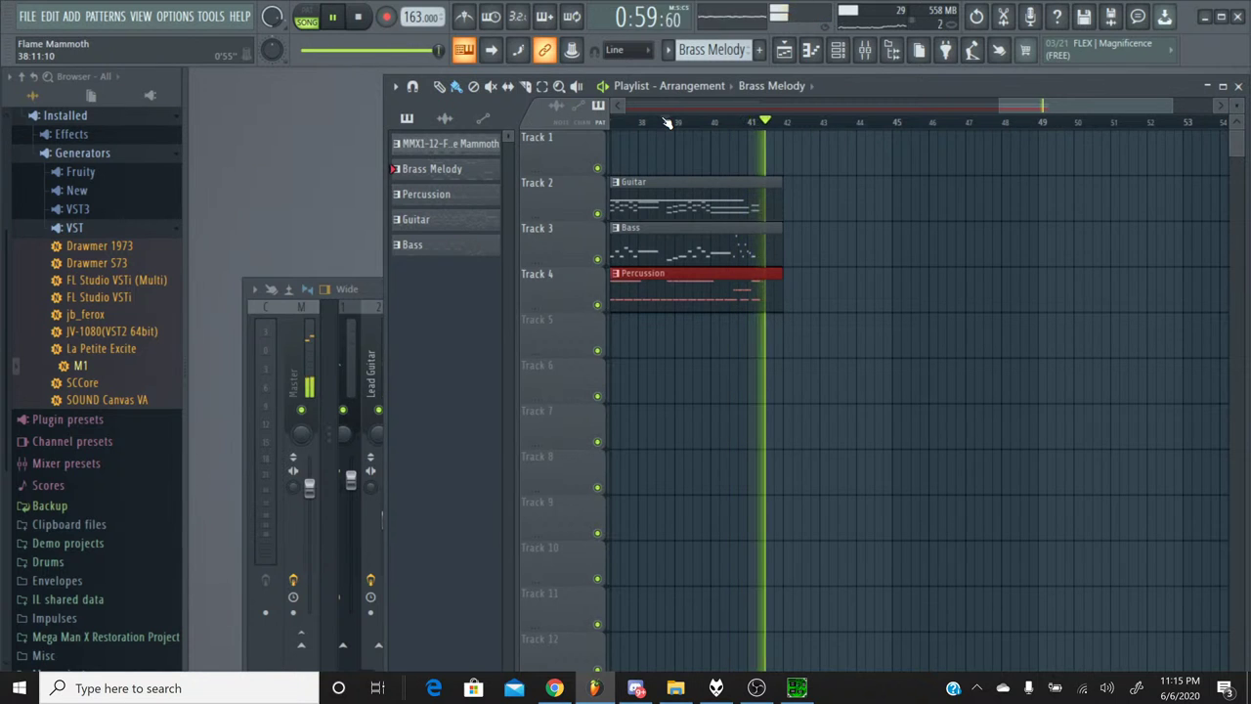
pyautogui.click(635, 122)
pyautogui.scroll(5, 707, 123)
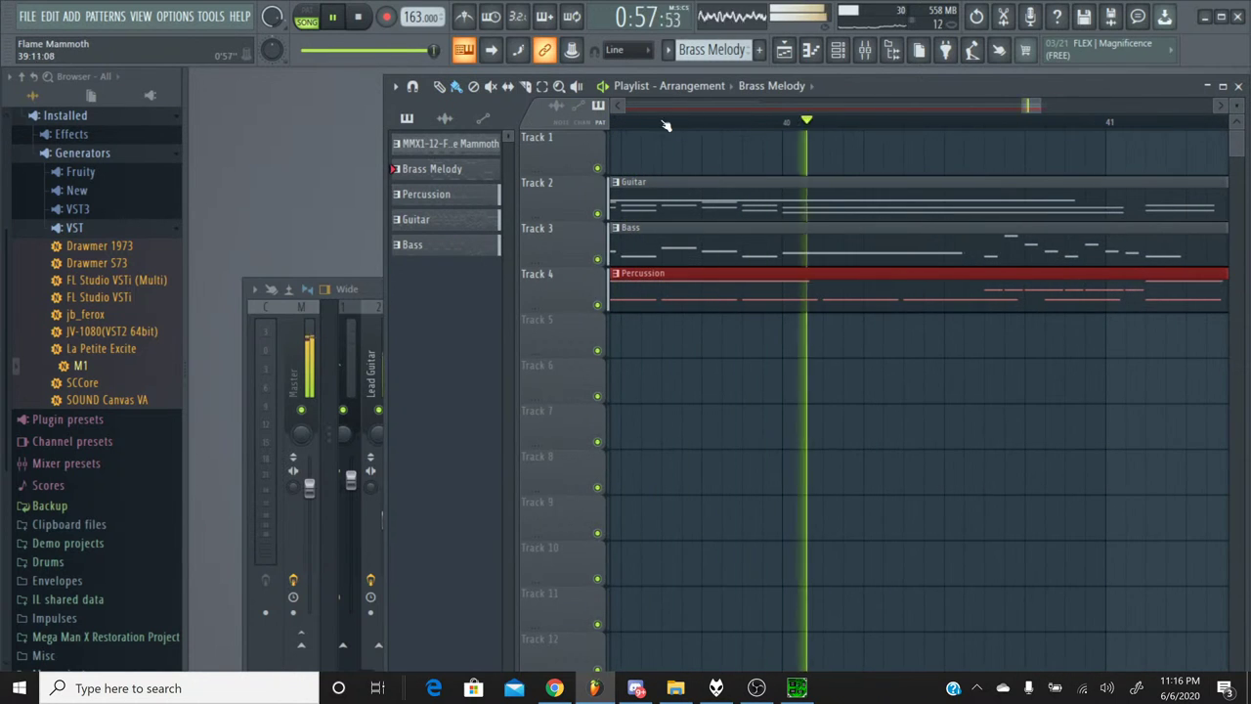
pyautogui.click(358, 17)
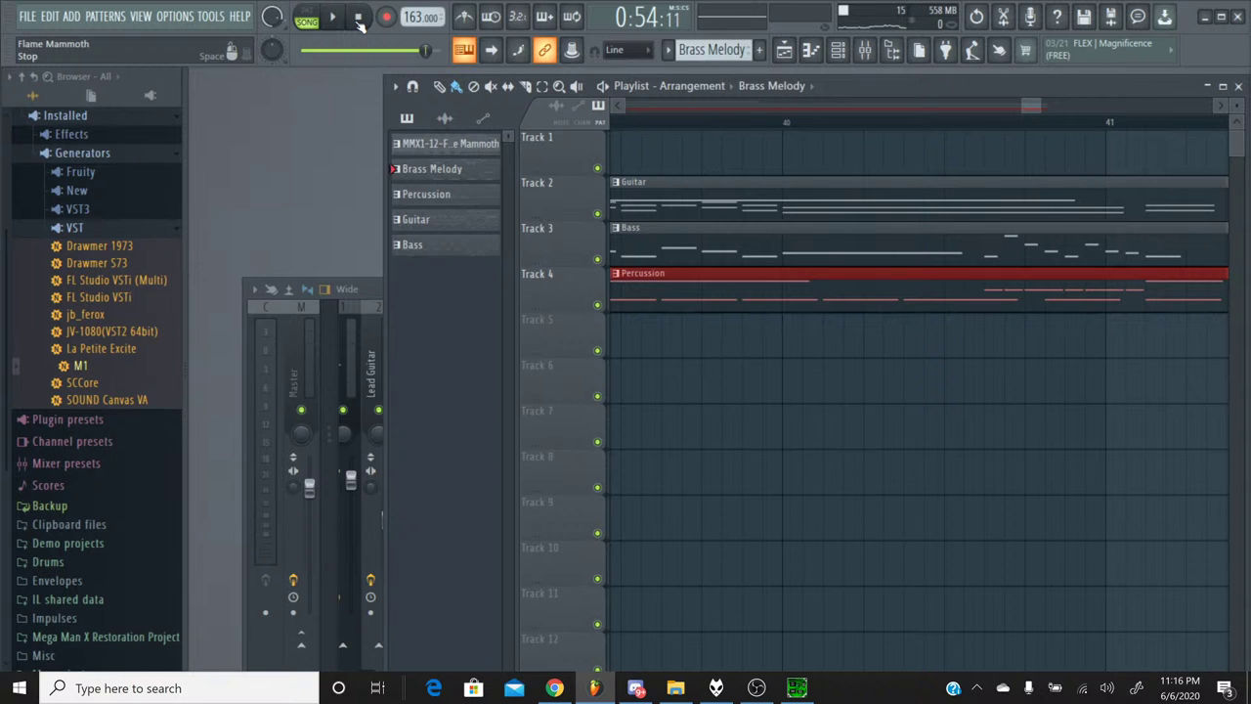
# Switch to the Guitar pattern, open the Channel rack over the playlist, and look through its channels.
pyautogui.click(667, 50)
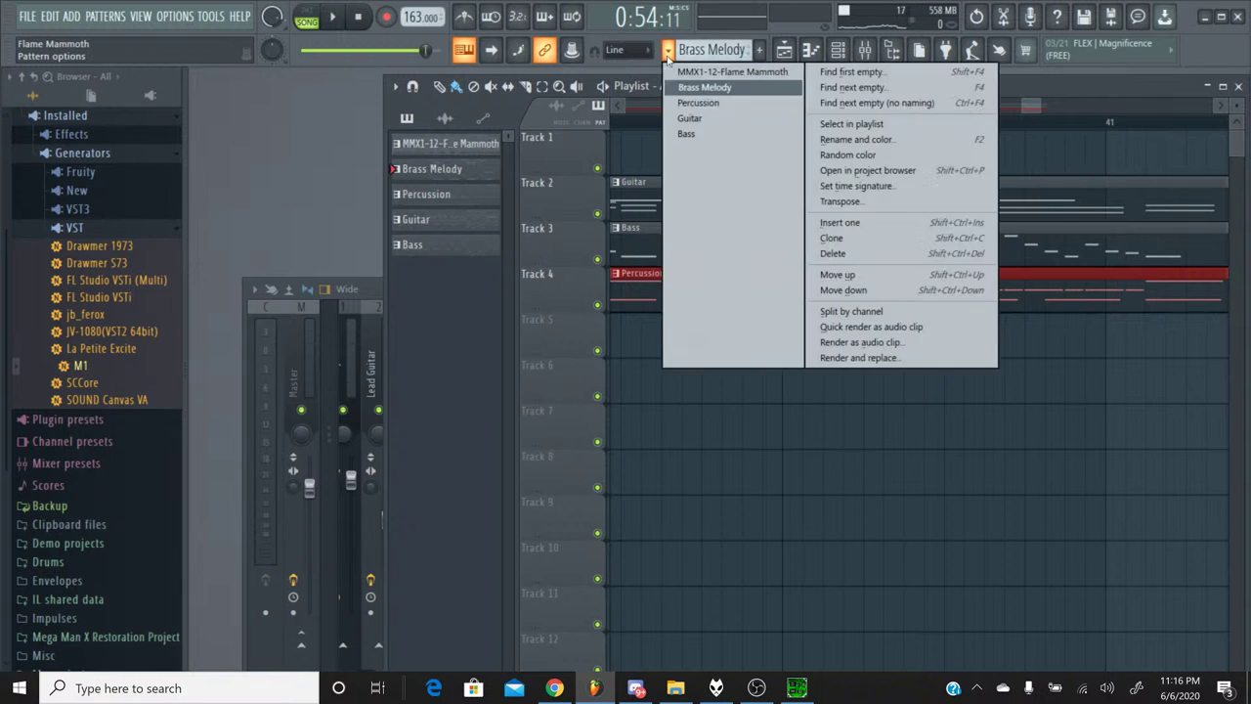
pyautogui.click(689, 118)
pyautogui.click(838, 50)
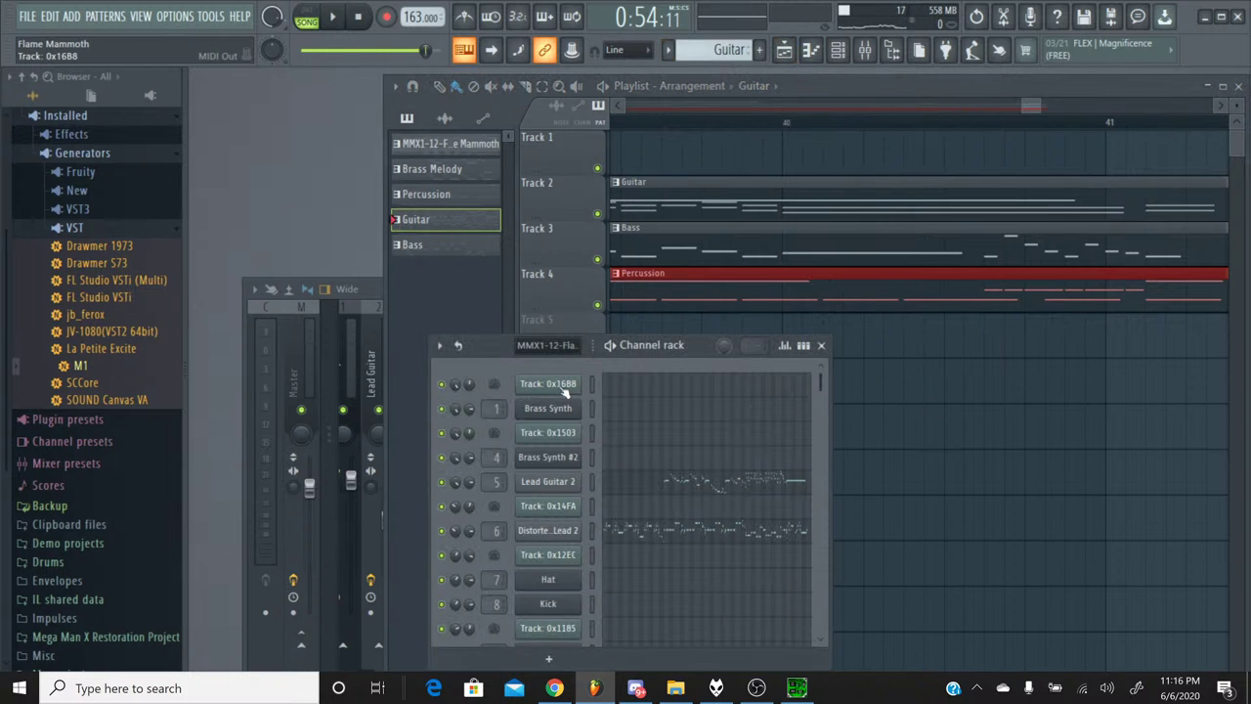
pyautogui.moveTo(488, 348); pyautogui.dragTo(477, 132)
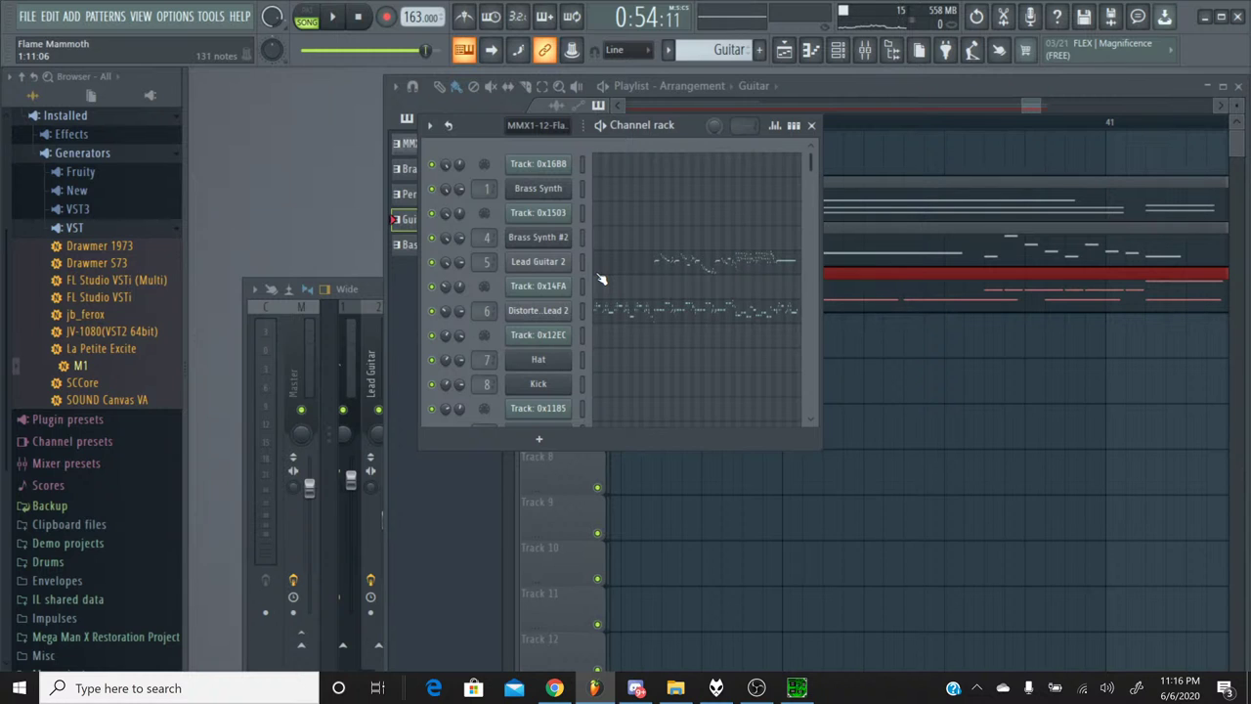
pyautogui.scroll(-5, 625, 270)
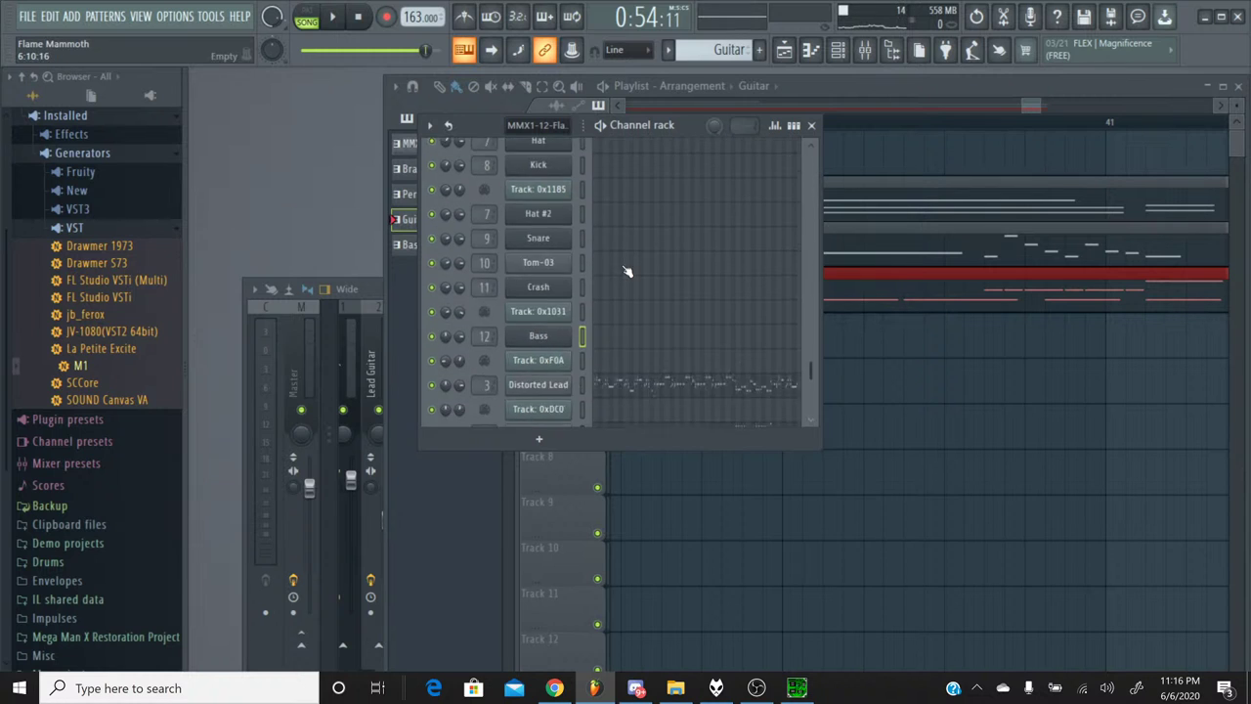
pyautogui.scroll(5, 628, 272)
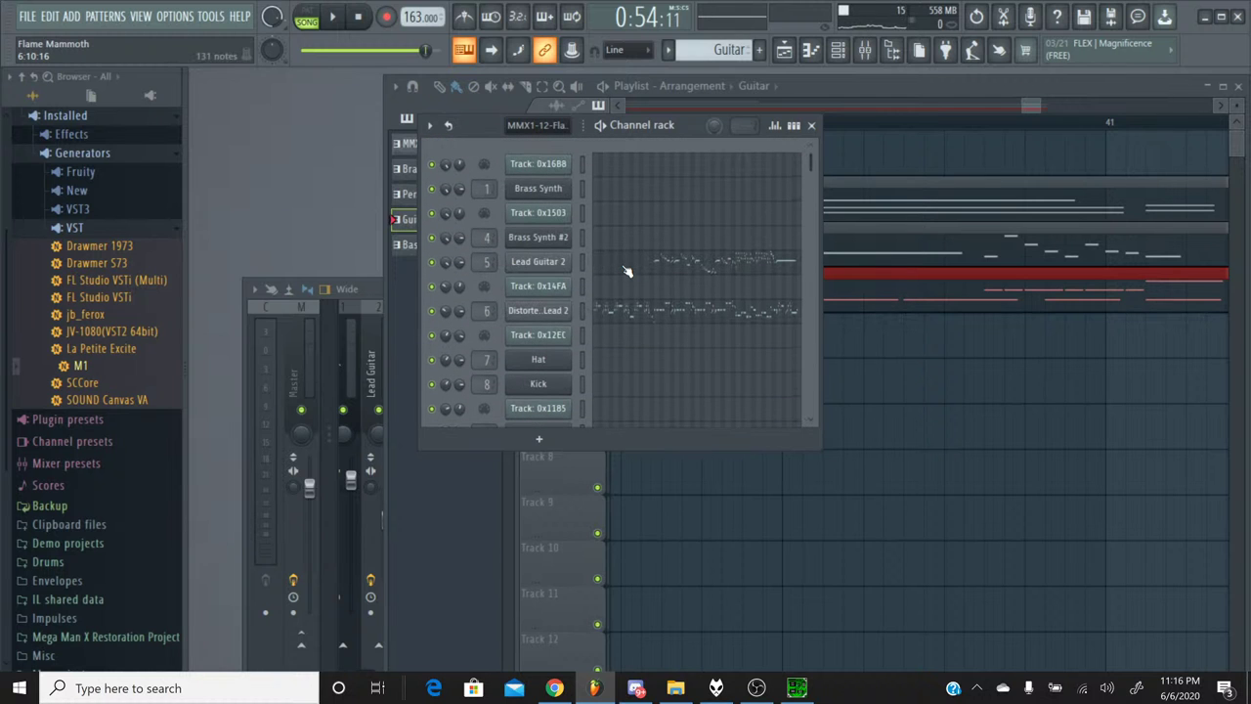
pyautogui.scroll(-4, 627, 272)
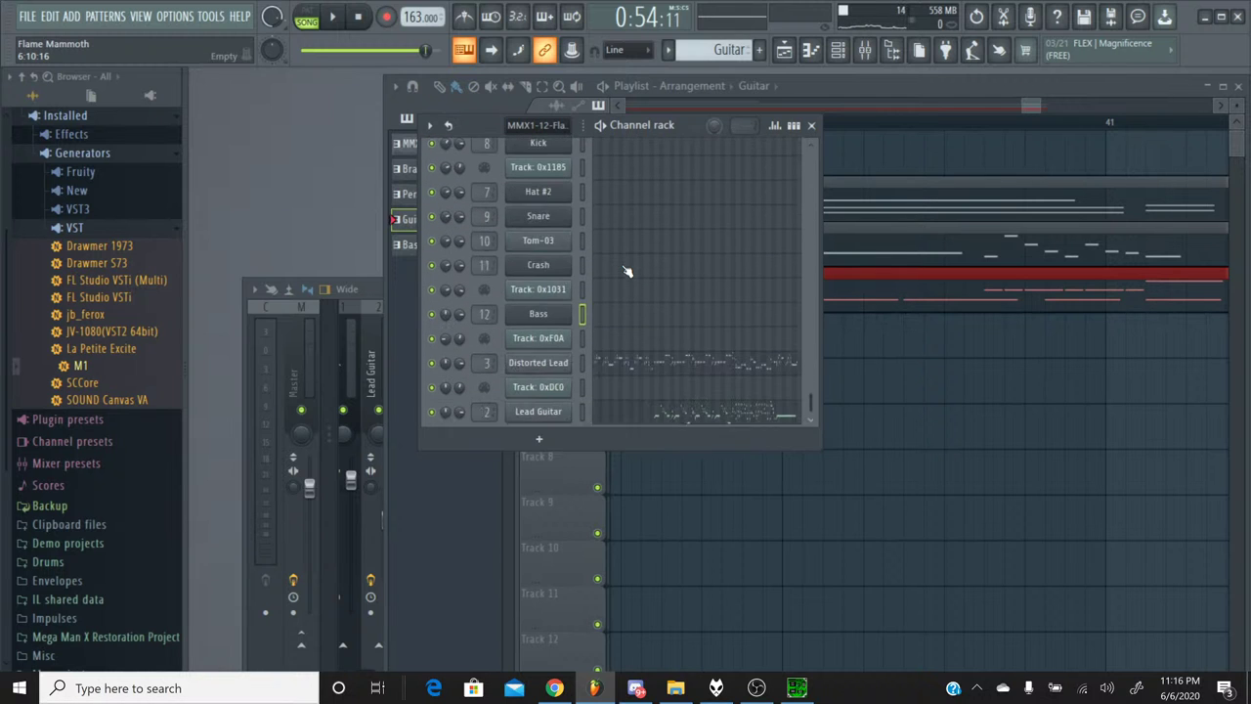
pyautogui.scroll(4, 627, 271)
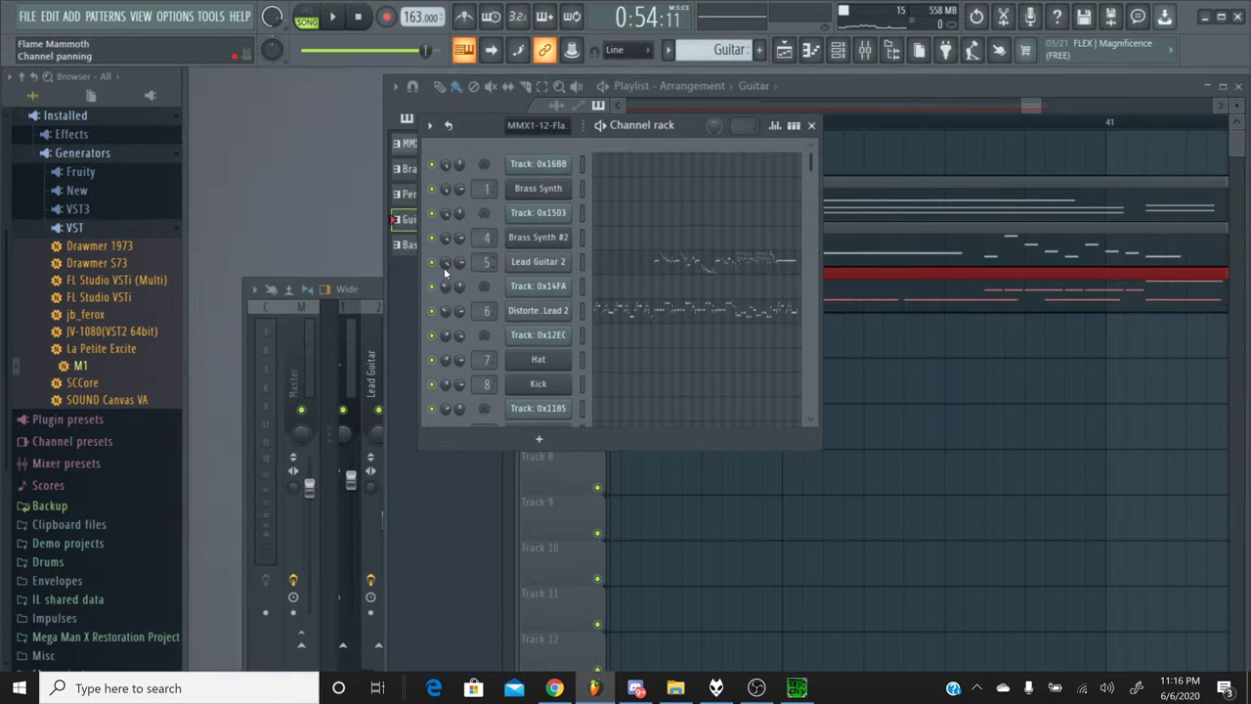
# Examine the long final A#5 note of Lead Guitar 2 from bar 37 onward in the piano roll, and close it.
pyautogui.click(650, 269)
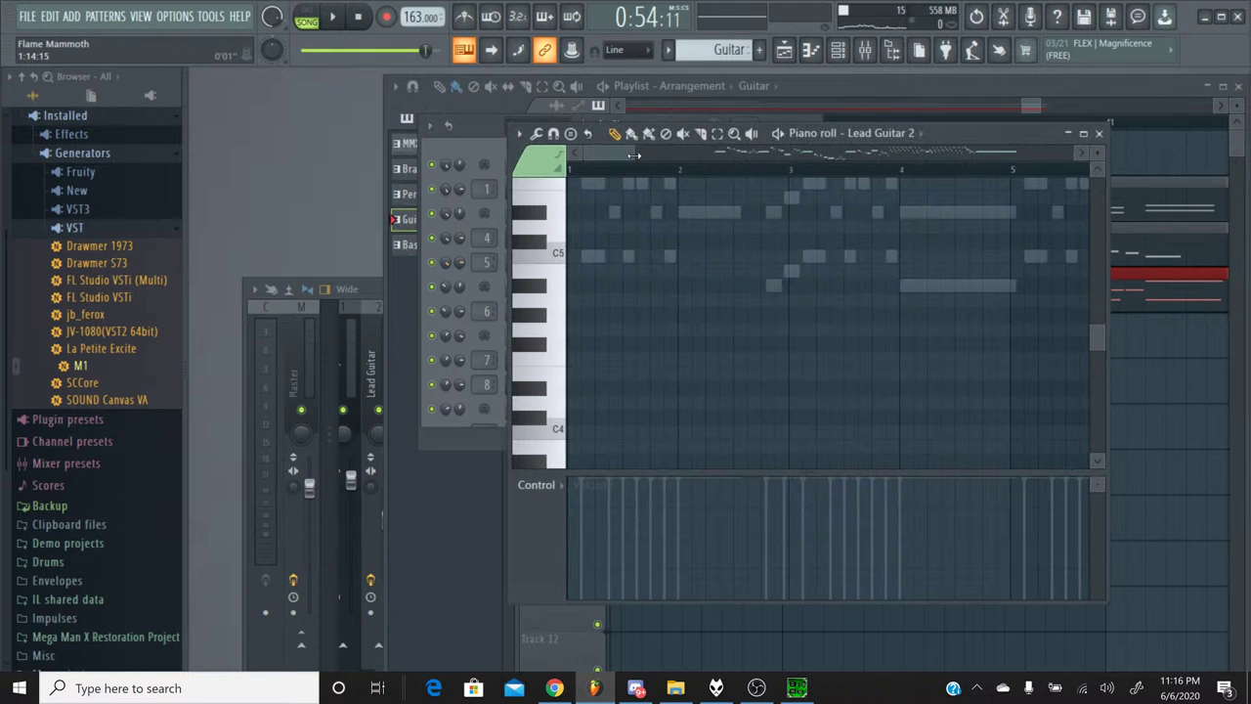
pyautogui.moveTo(689, 159); pyautogui.dragTo(975, 153)
pyautogui.scroll(5, 944, 278)
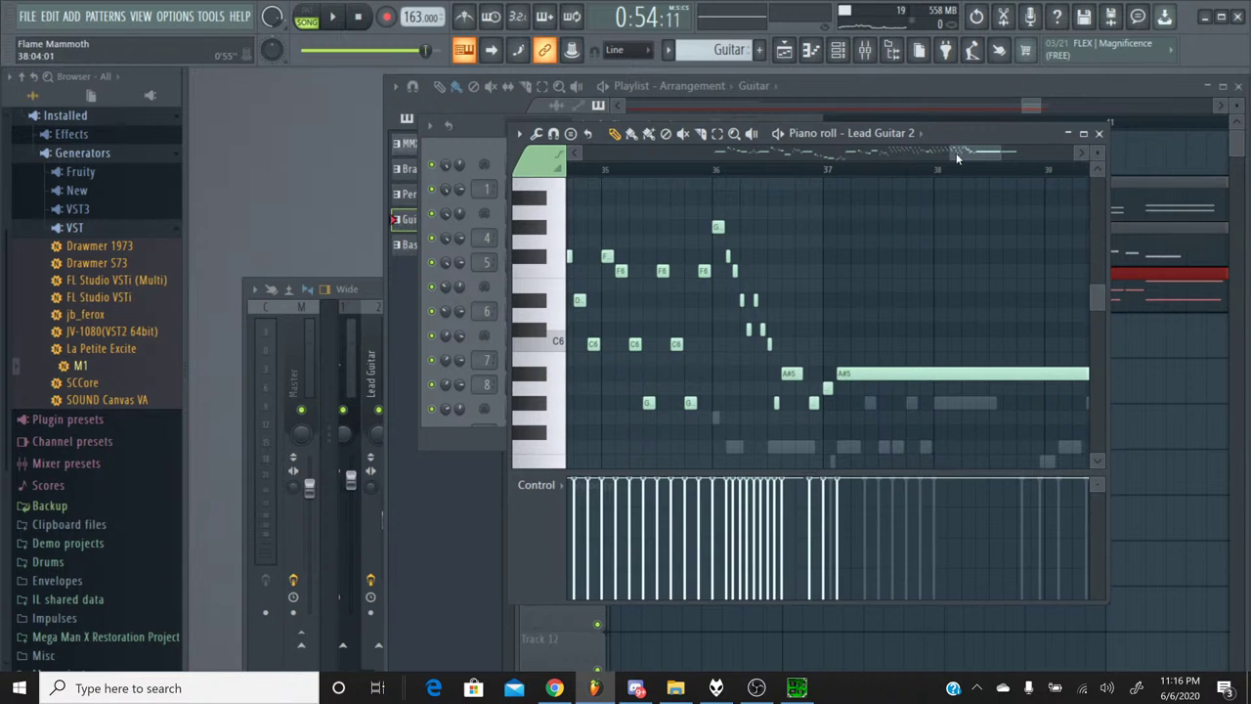
pyautogui.moveTo(956, 152)
pyautogui.mouseDown()
pyautogui.moveTo(986, 153)
pyautogui.moveTo(967, 155)
pyautogui.mouseUp()
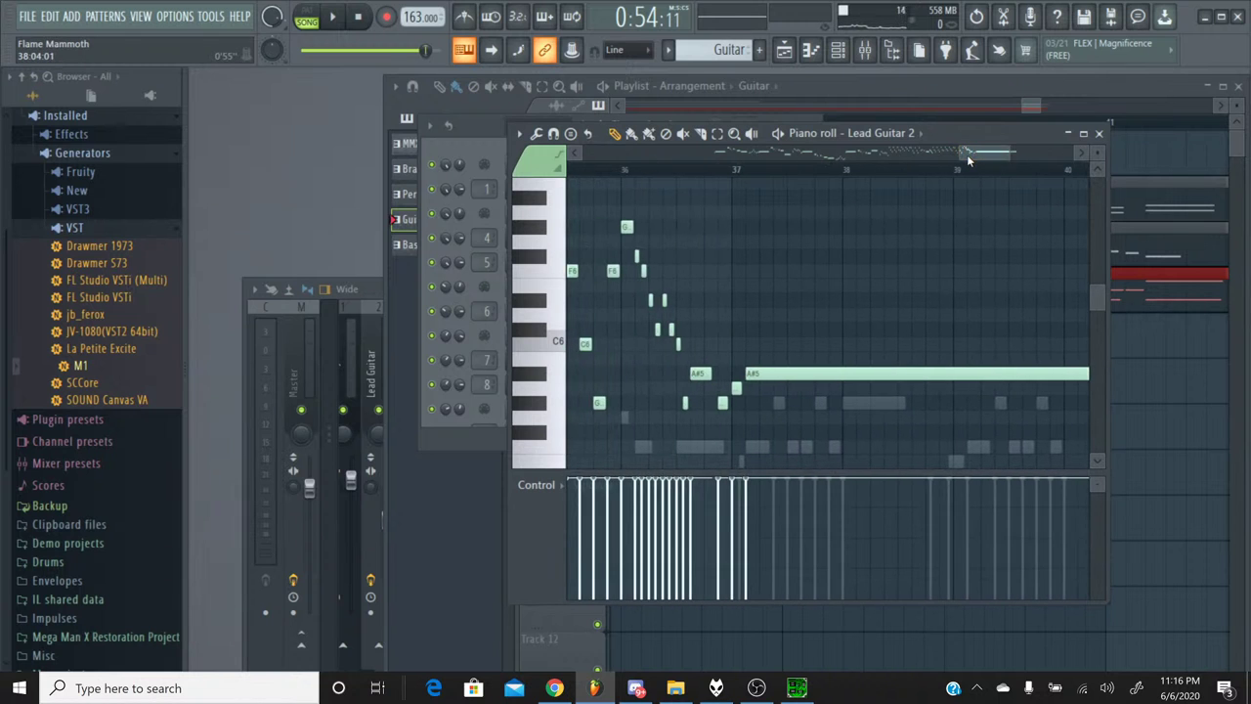
pyautogui.click(1098, 134)
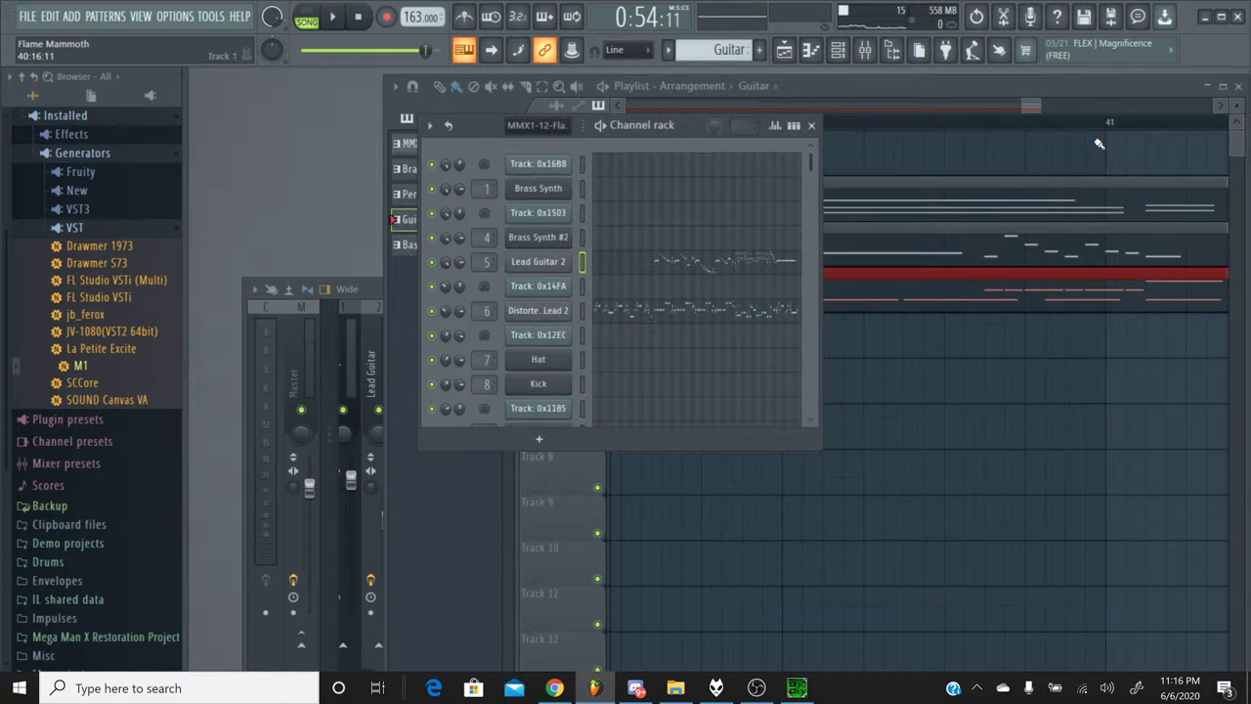
pyautogui.rightClick(461, 266)
pyautogui.click(493, 305)
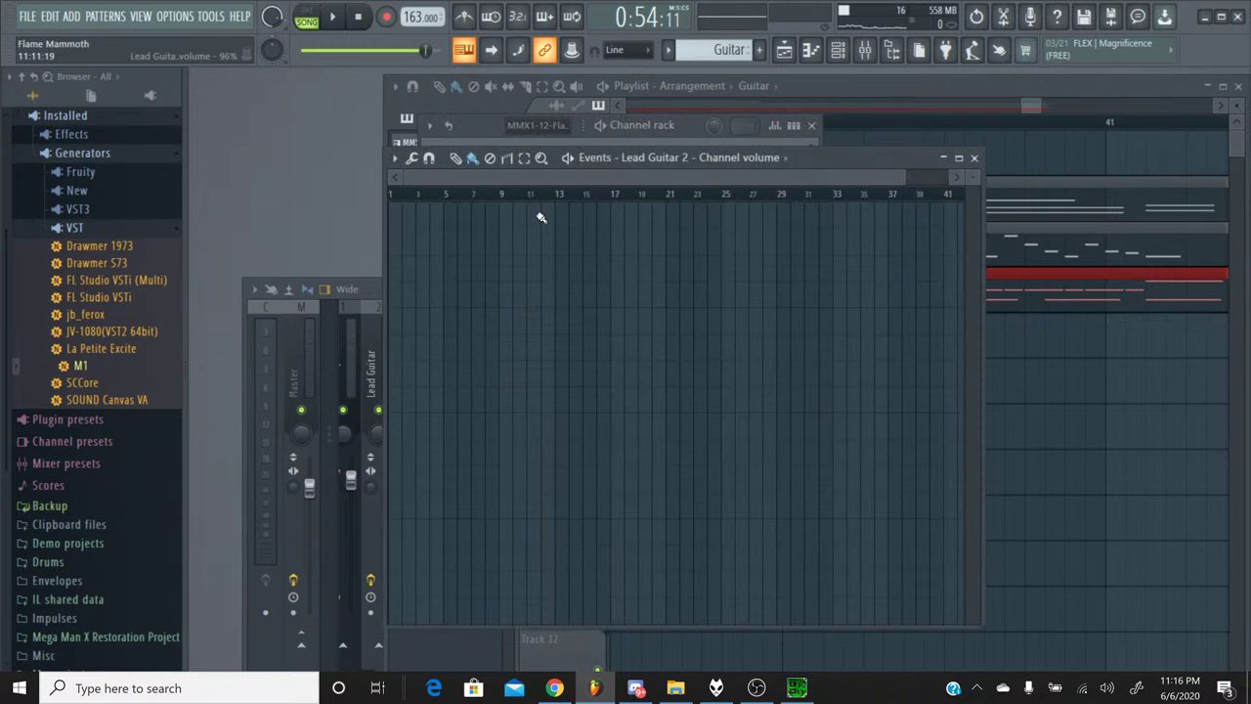
pyautogui.moveTo(535, 184); pyautogui.dragTo(778, 184)
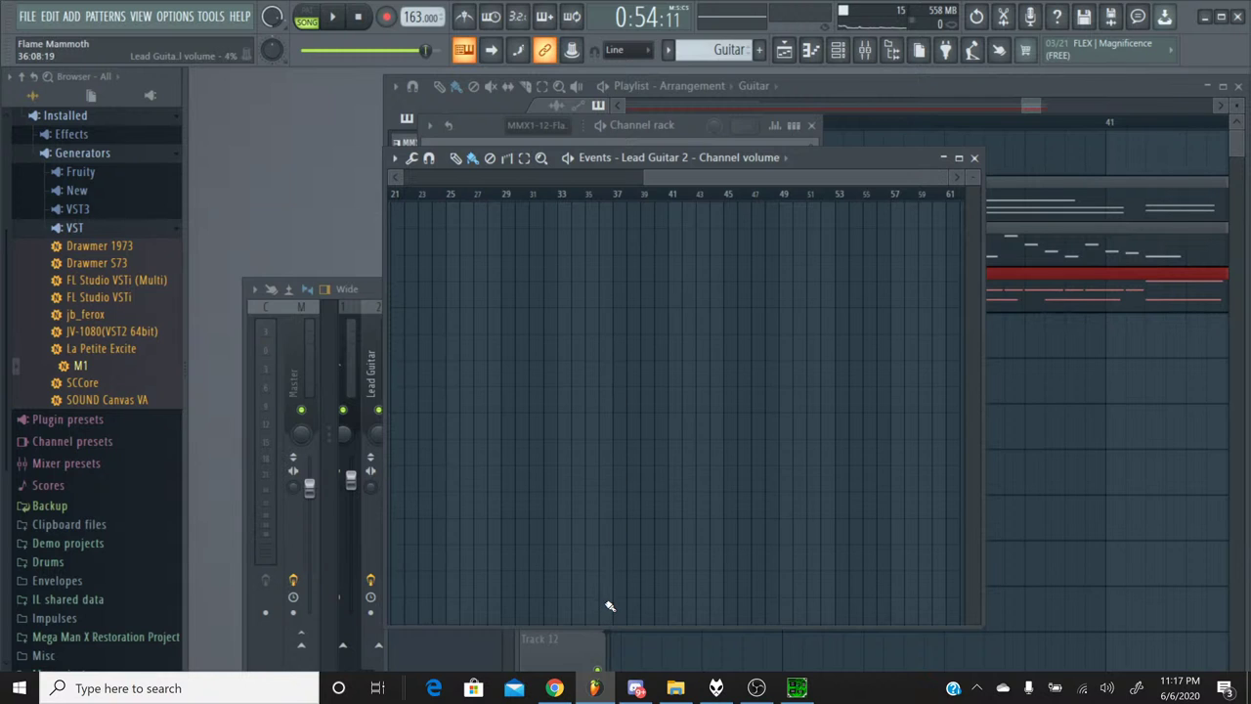
pyautogui.click(973, 159)
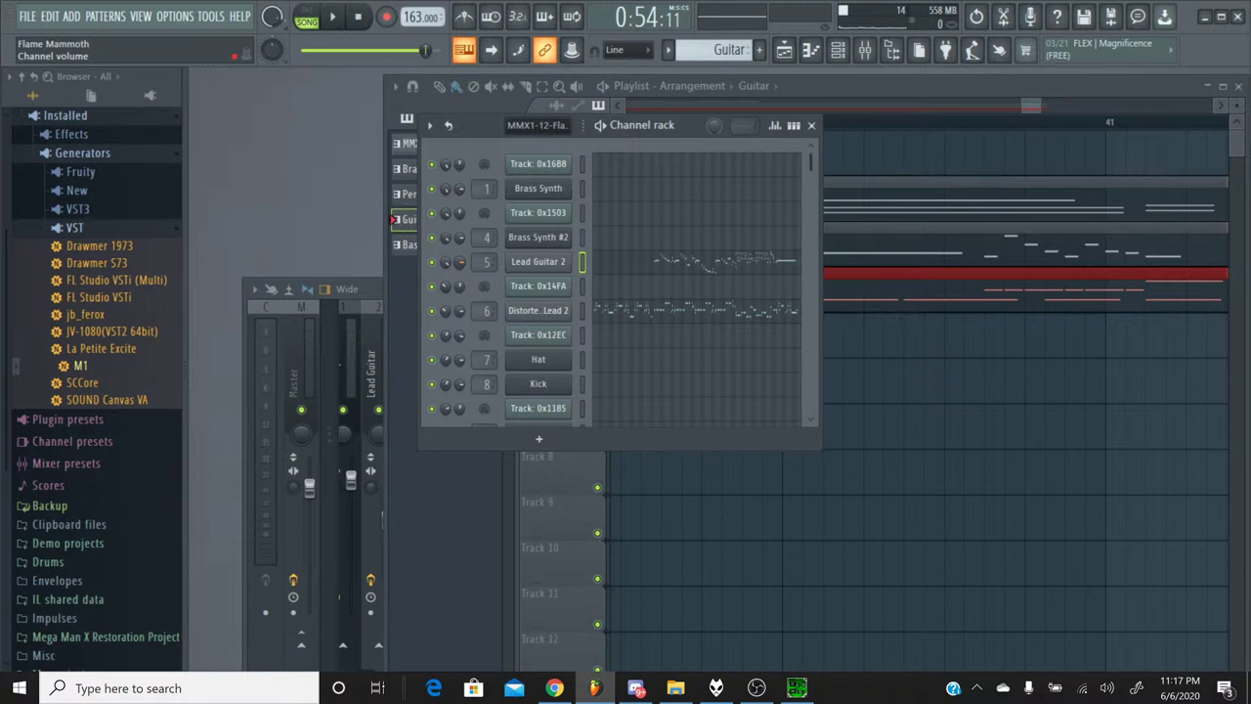
# Reset the Lead Guitar 2 channel volume and recheck its value.
pyautogui.click(459, 262)
pyautogui.rightClick(461, 265)
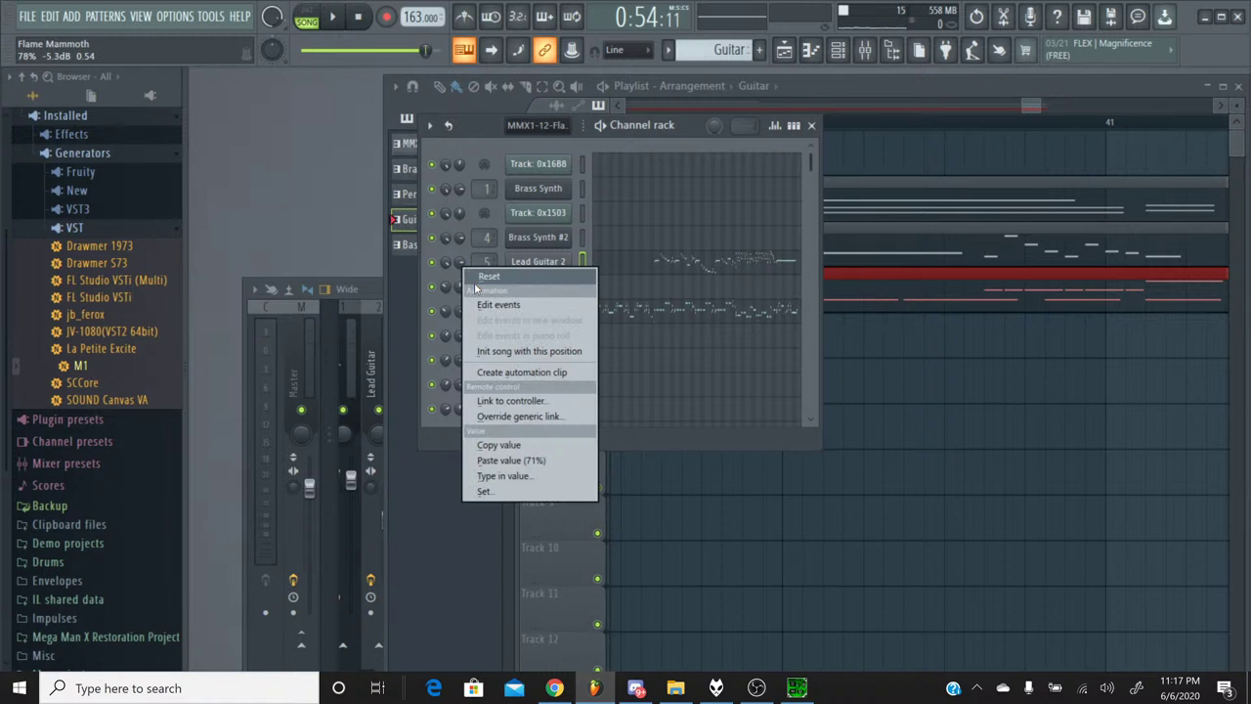
pyautogui.click(474, 281)
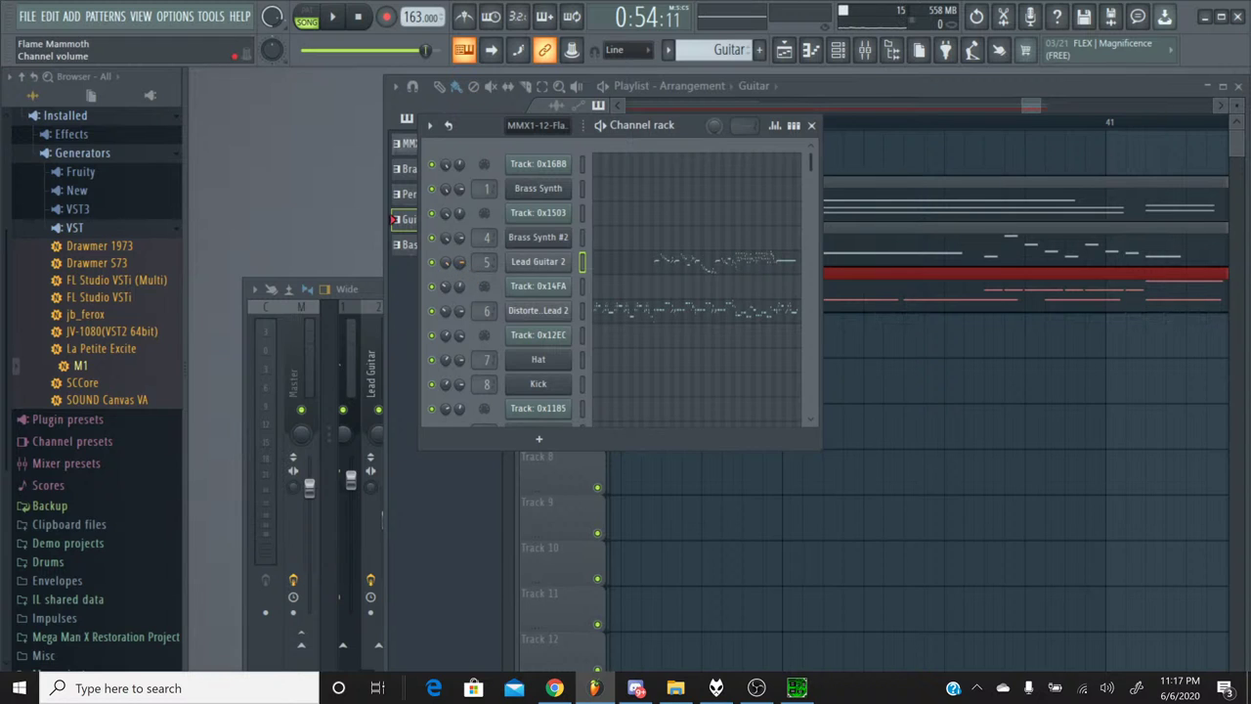
pyautogui.click(461, 262)
# Draw a falling Lead Guitar 2 channel volume ramp in its events, from about 78% just before bar 37 to zero near bar 47.
pyautogui.rightClick(465, 264)
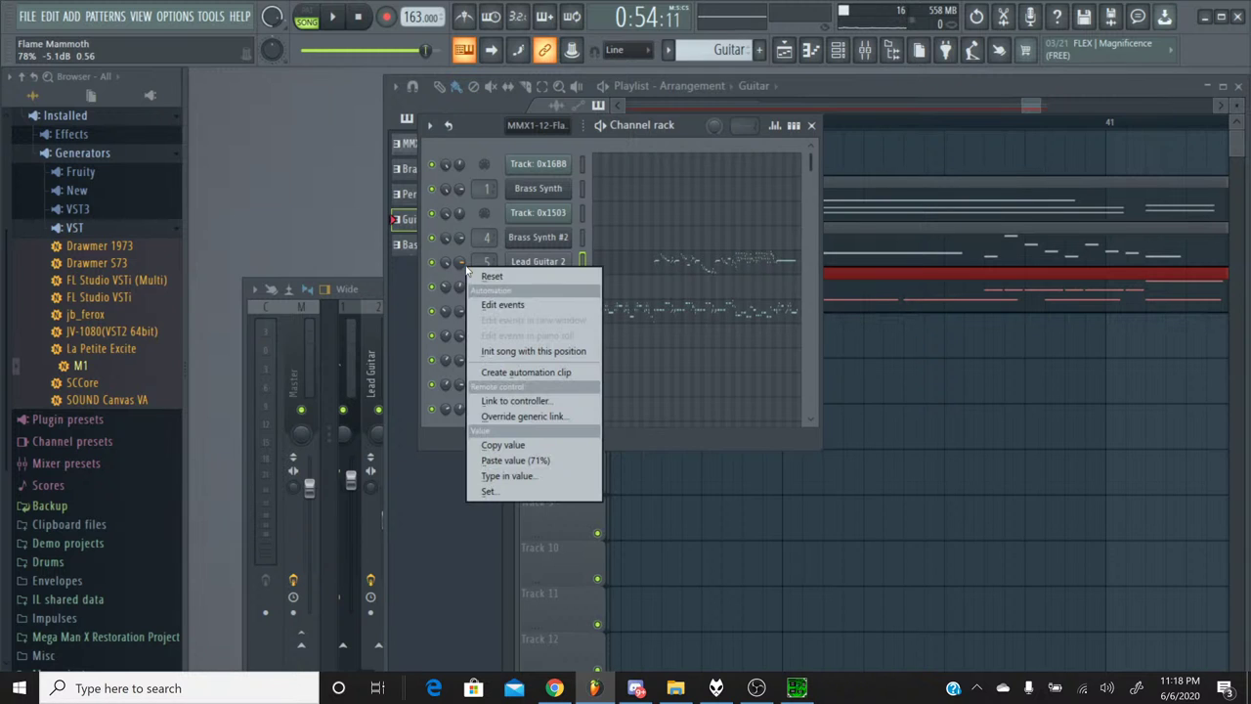
pyautogui.click(479, 304)
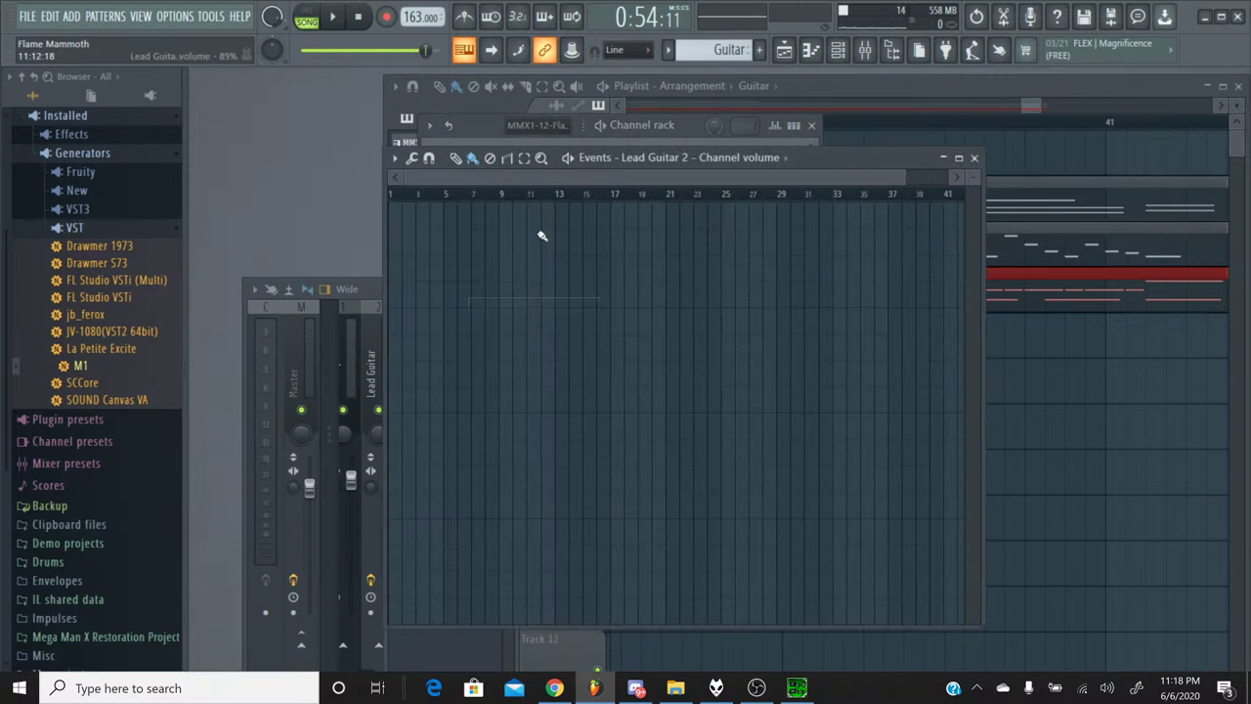
pyautogui.moveTo(532, 179); pyautogui.dragTo(719, 174)
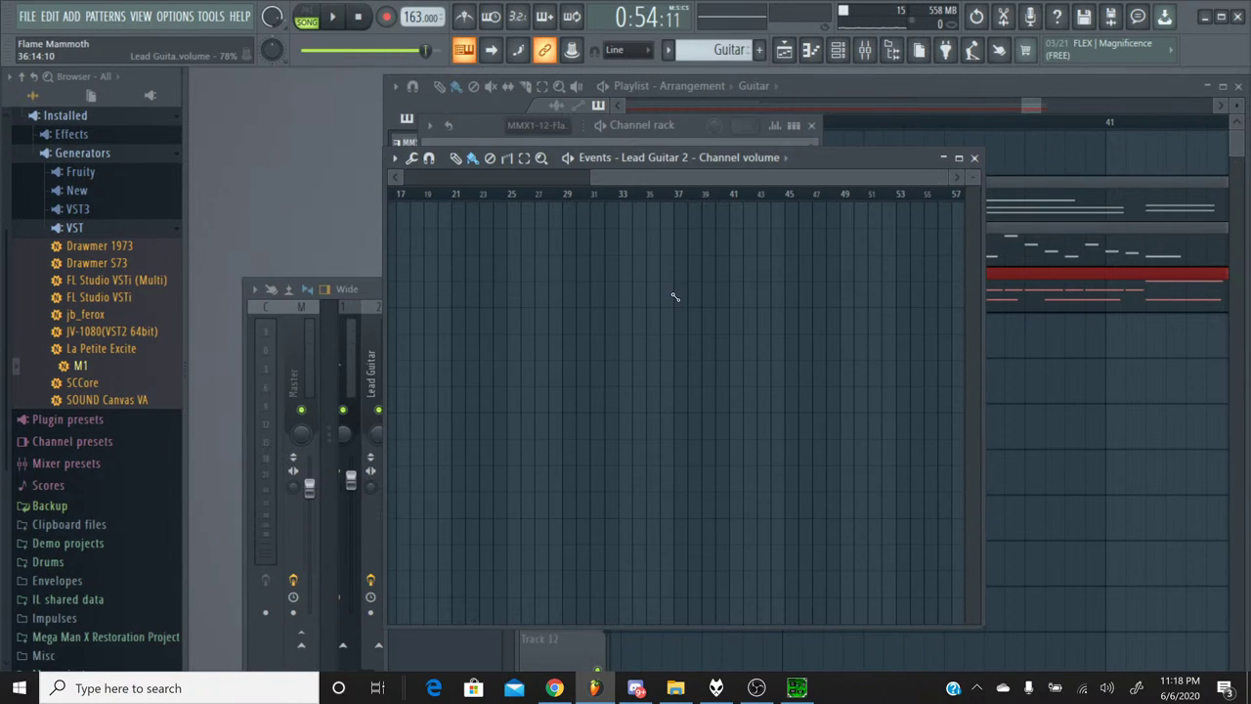
pyautogui.moveTo(674, 296); pyautogui.dragTo(821, 626)
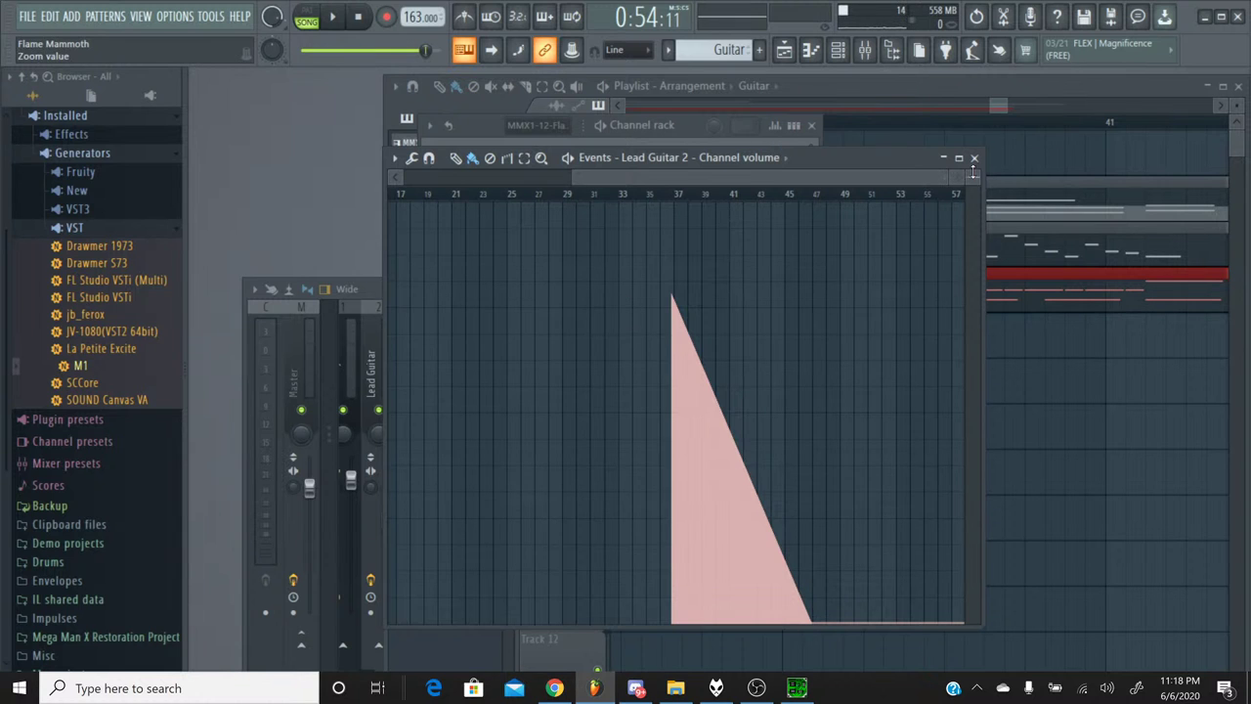
# Uncover the Channel rack, solo Lead Guitar 2, and play the song to hear the volume fade.
pyautogui.moveTo(902, 159); pyautogui.dragTo(974, 339)
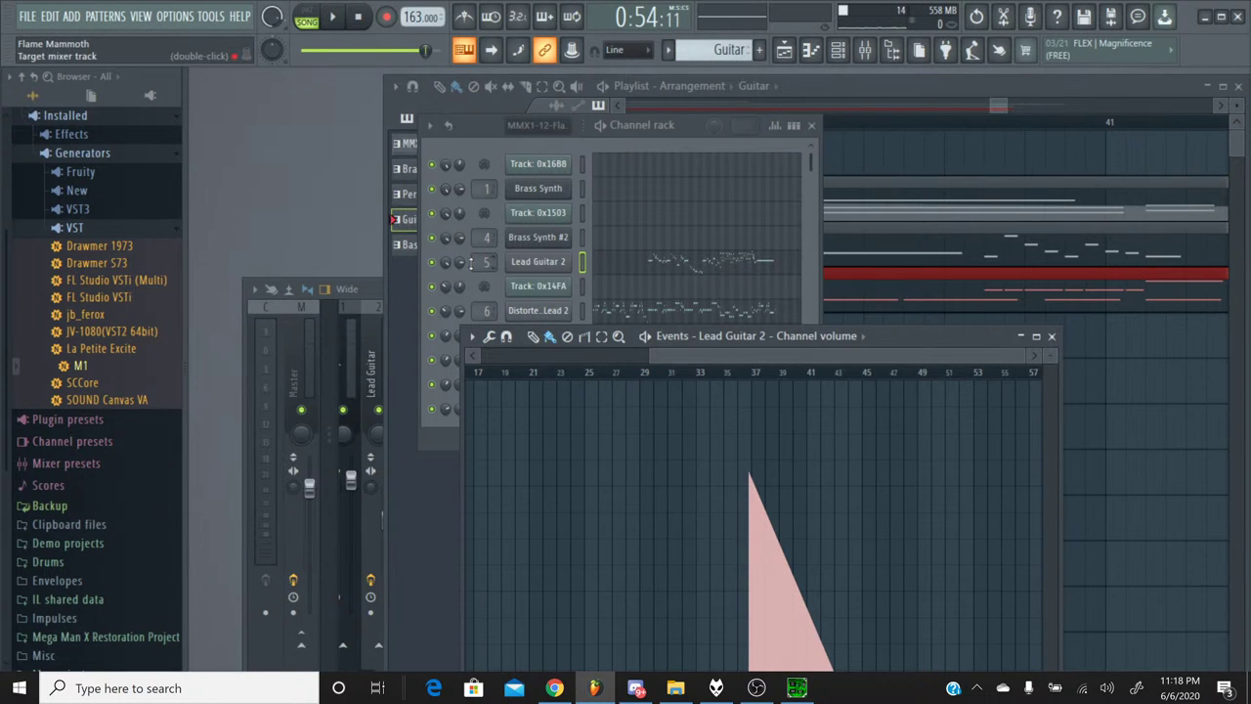
pyautogui.rightClick(436, 273)
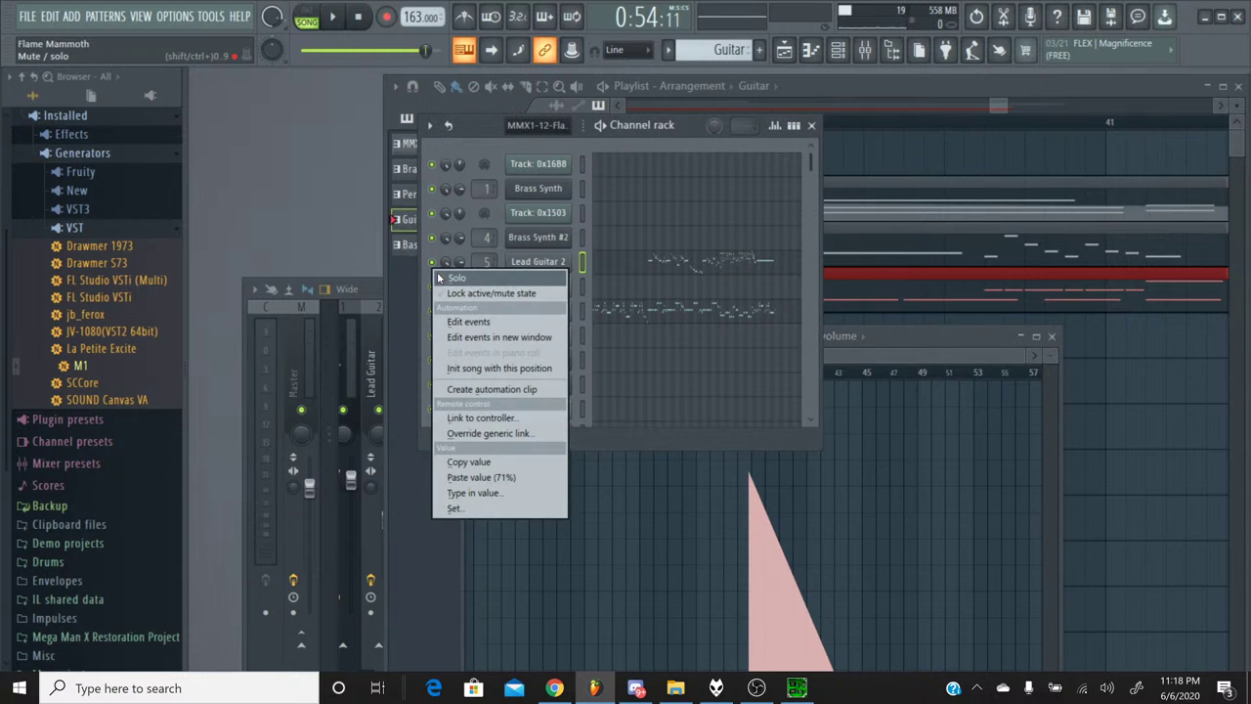
pyautogui.click(457, 277)
pyautogui.press('space')
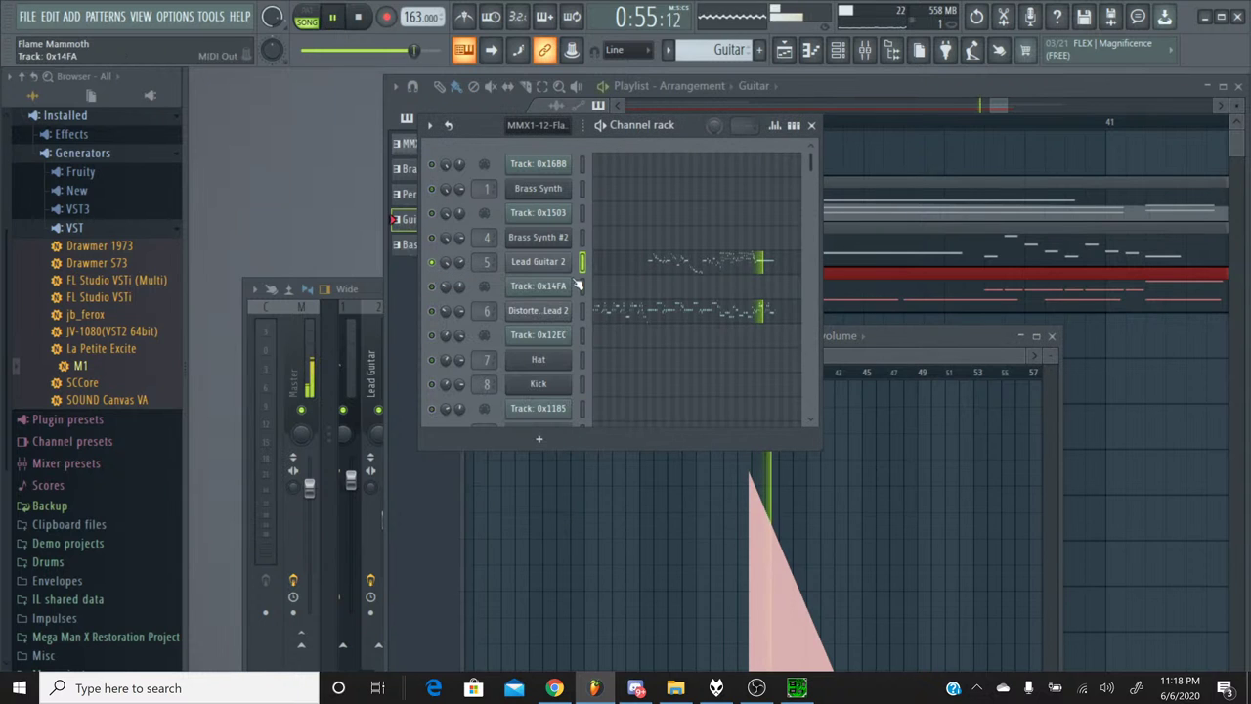
# Redraw the Lead Guitar 2 fade steeper so it reaches zero near bar 41, and listen to it from bar 35.
pyautogui.moveTo(873, 341); pyautogui.dragTo(843, 117)
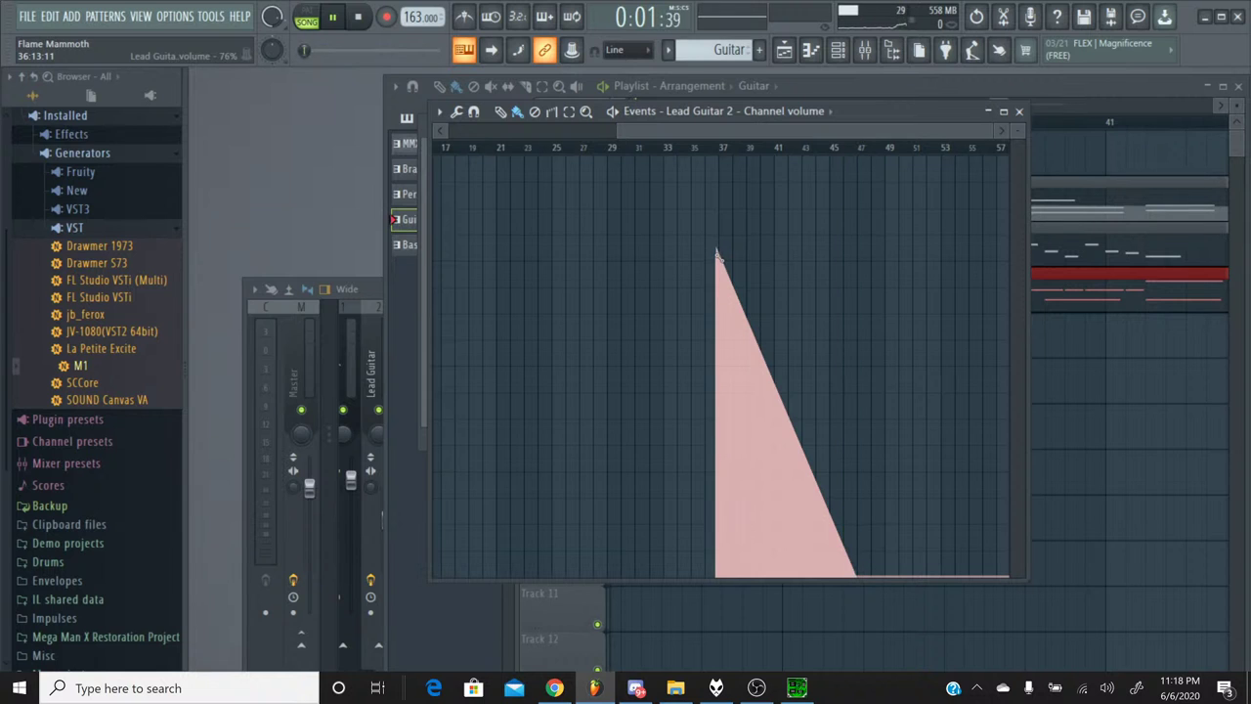
pyautogui.moveTo(719, 271)
pyautogui.mouseDown()
pyautogui.moveTo(739, 477)
pyautogui.moveTo(768, 576)
pyautogui.moveTo(857, 581)
pyautogui.moveTo(778, 580)
pyautogui.mouseUp()
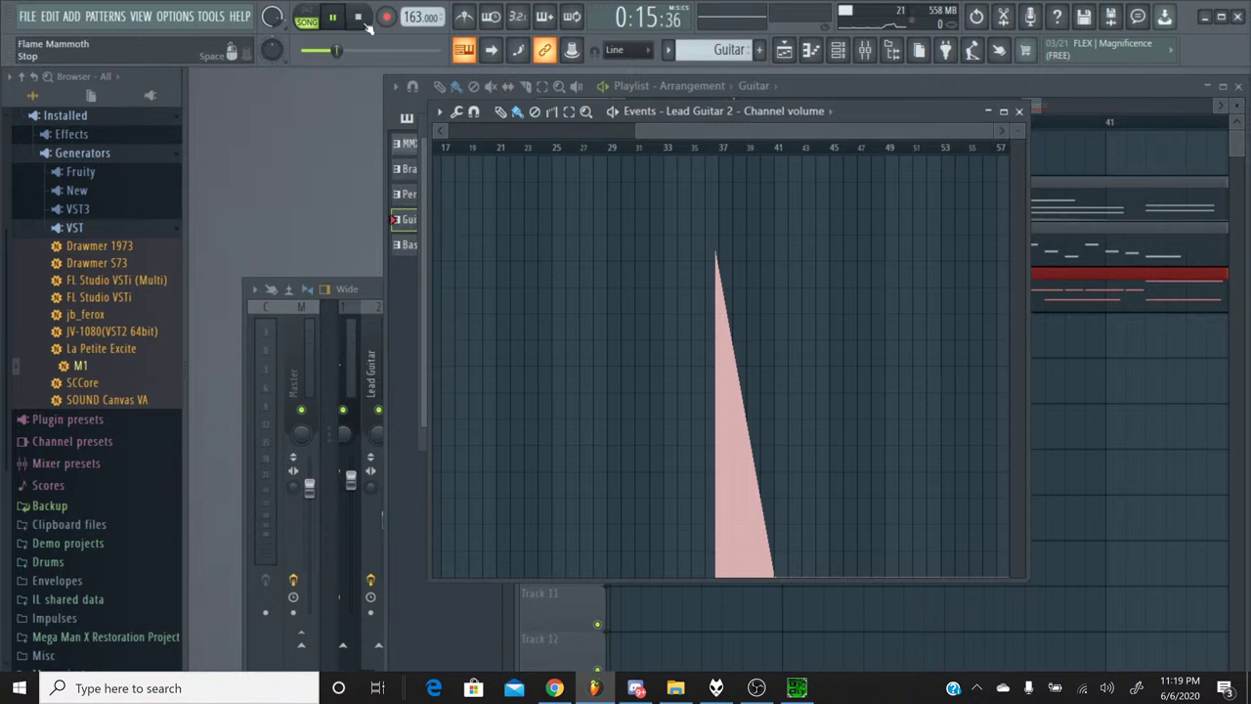
pyautogui.click(695, 152)
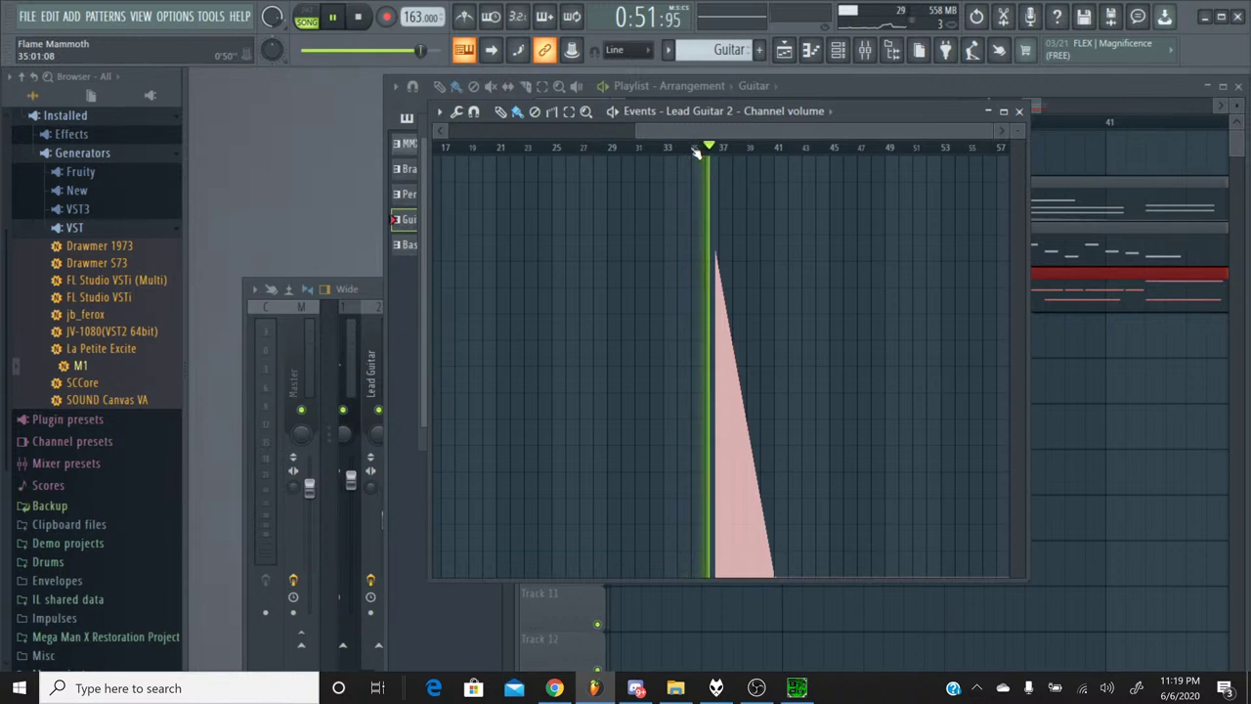
pyautogui.click(357, 17)
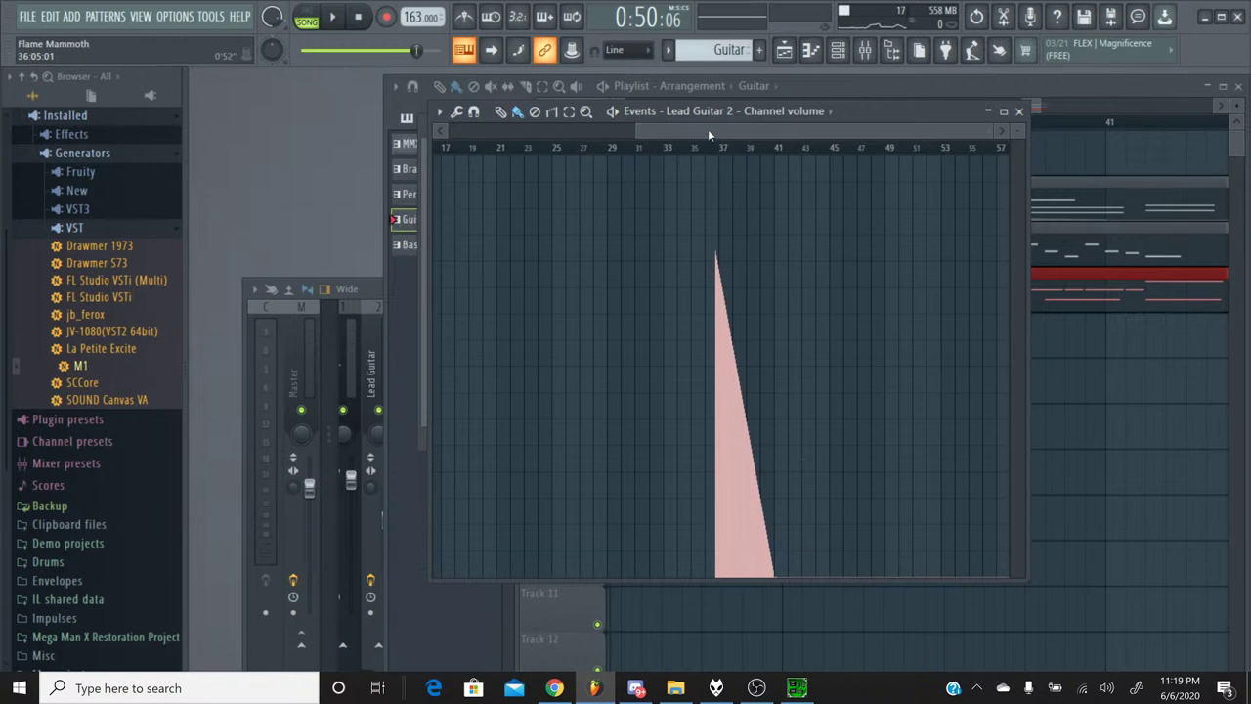
# Add a starting Lead Guitar 2 volume event of about 79% at bar 1, holding that level until the fade.
pyautogui.moveTo(708, 129); pyautogui.dragTo(459, 131)
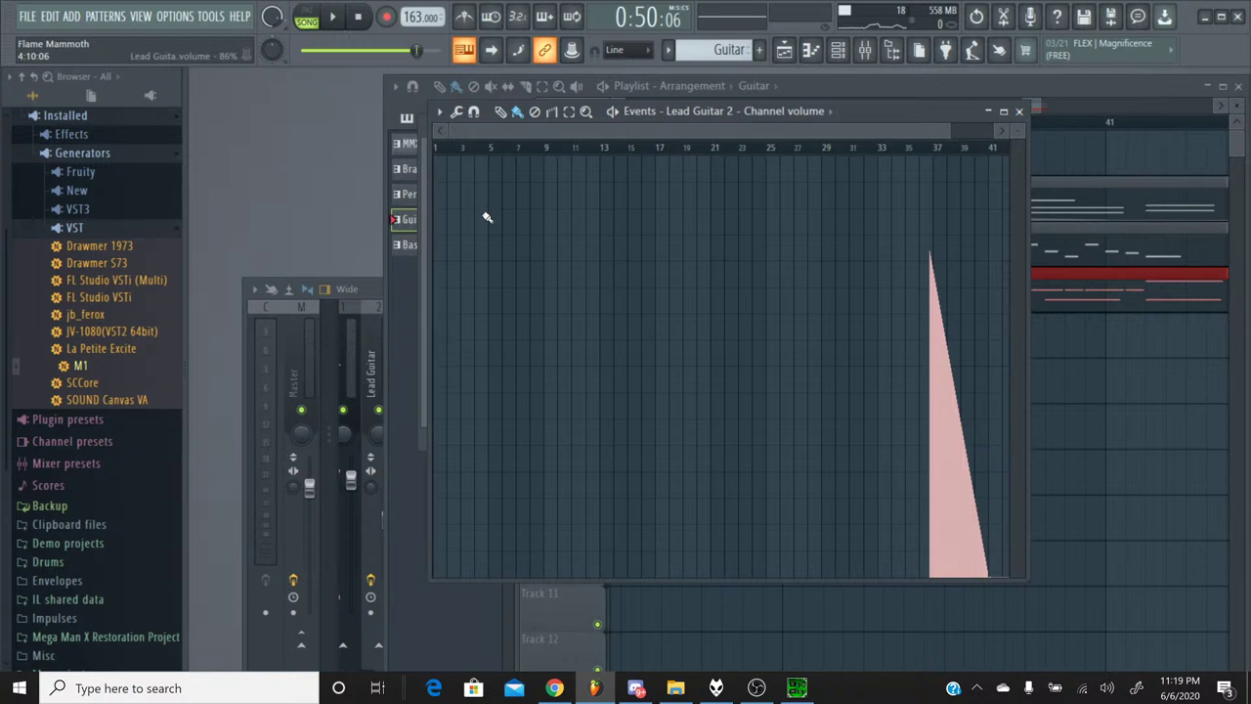
pyautogui.click(440, 248)
pyautogui.moveTo(441, 248); pyautogui.dragTo(433, 249)
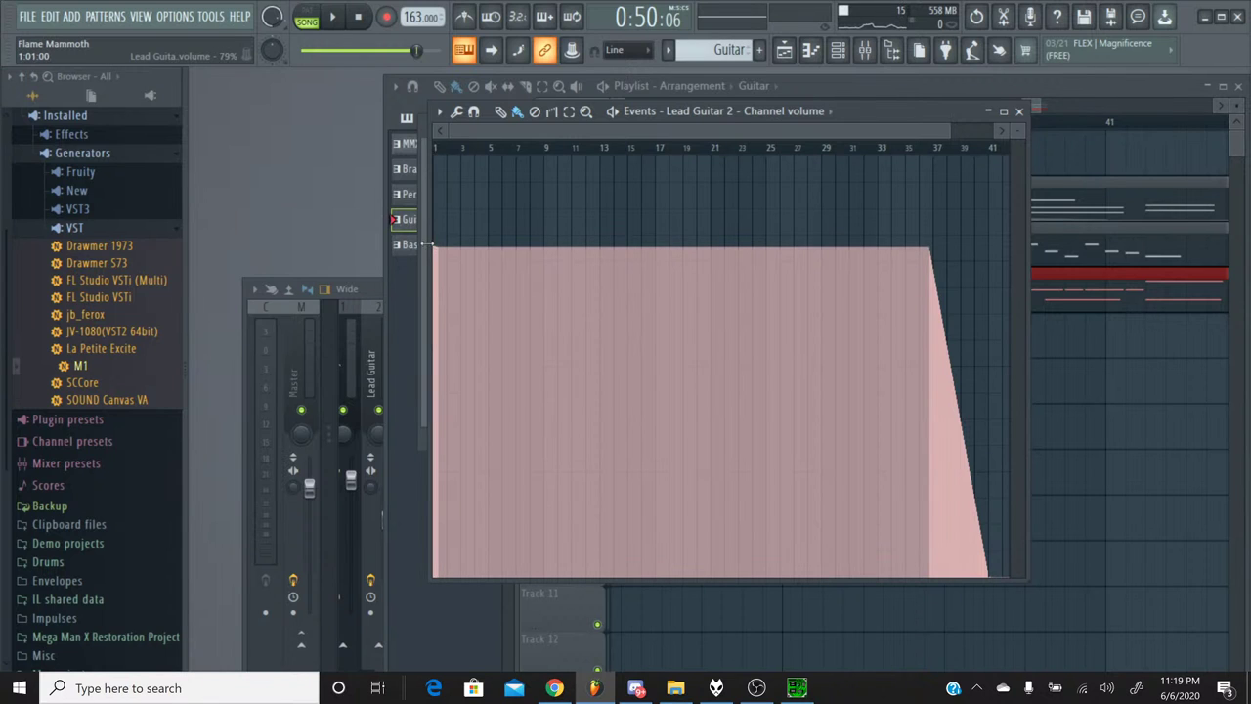
# Play the fade through to the loop and select all Lead Guitar 2 volume events before closing the events editor.
pyautogui.press('space')
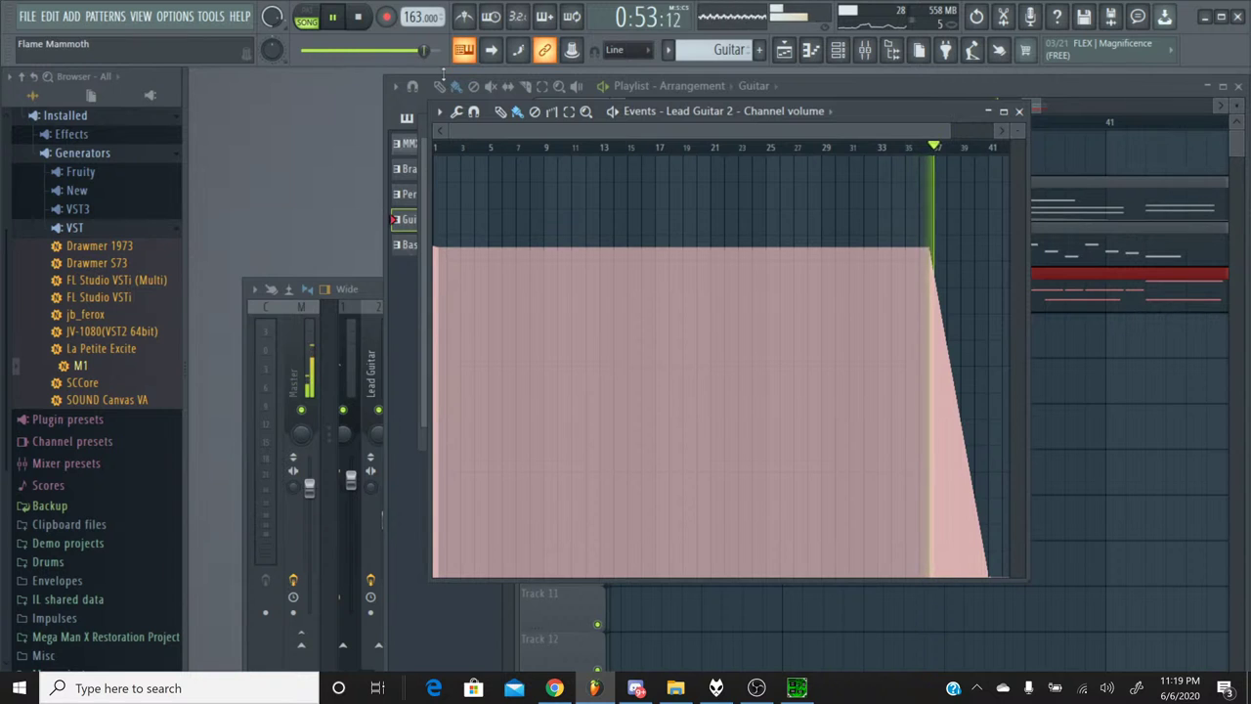
pyautogui.click(702, 249)
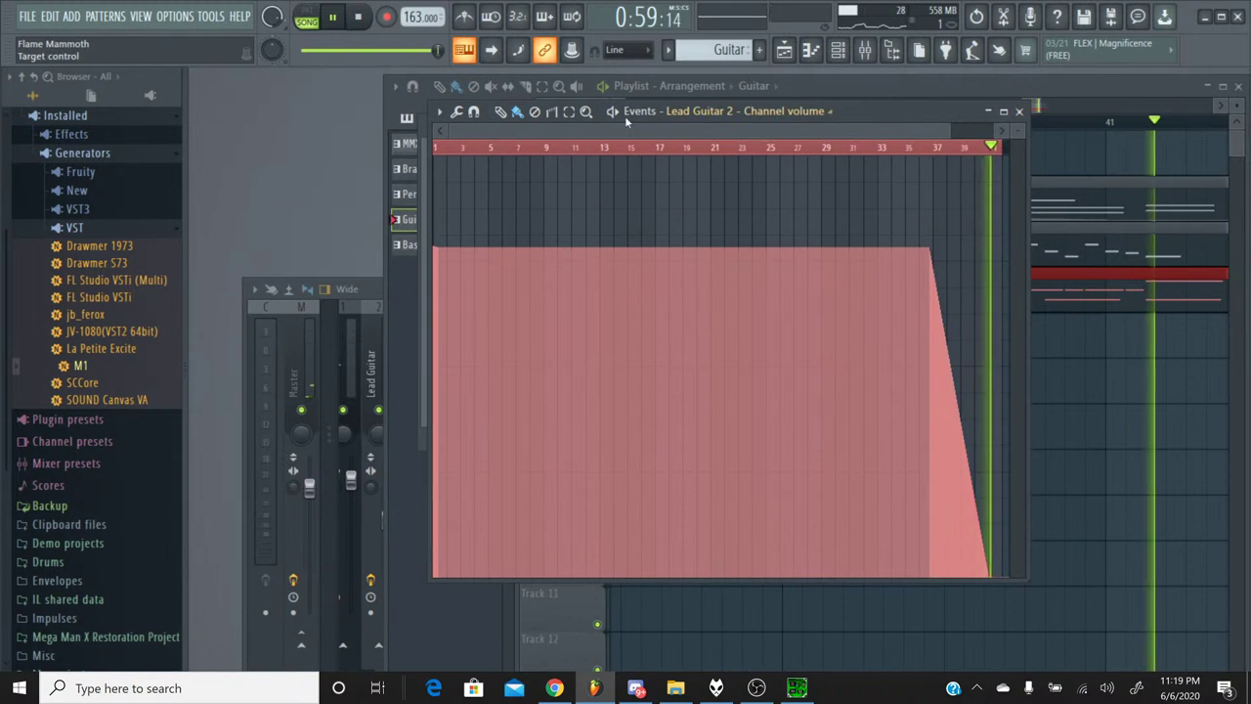
pyautogui.press('space')
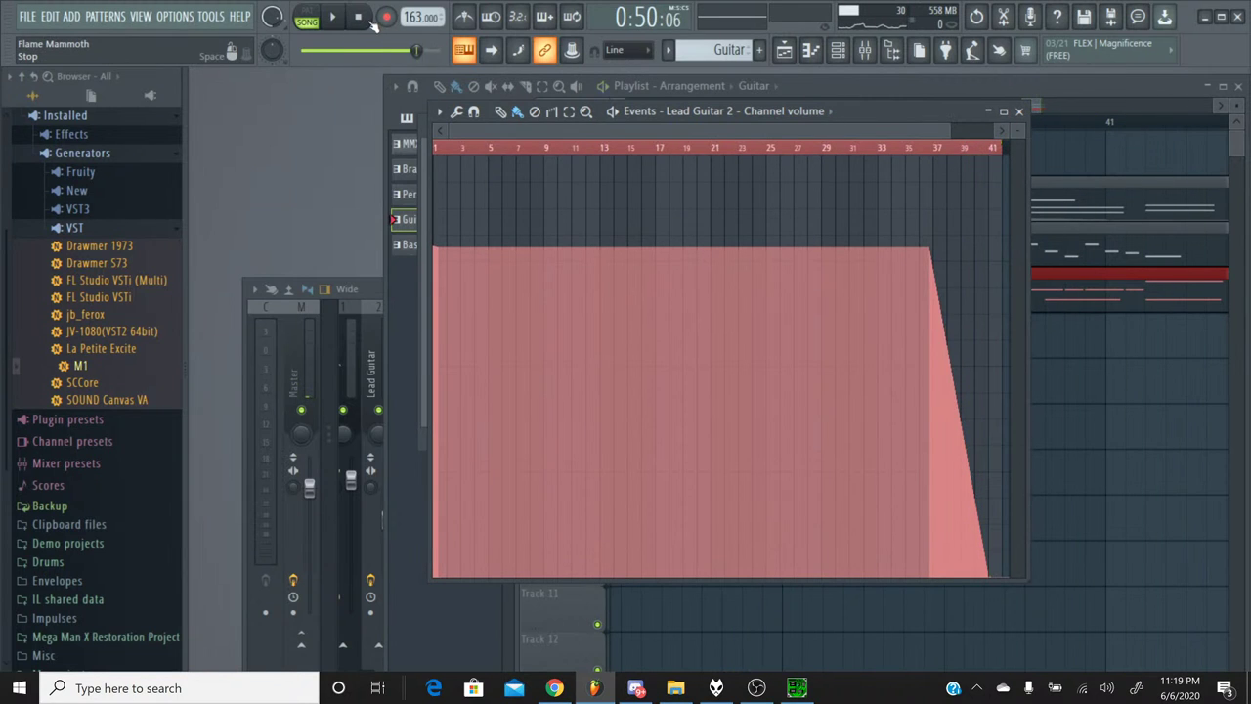
pyautogui.click(1020, 112)
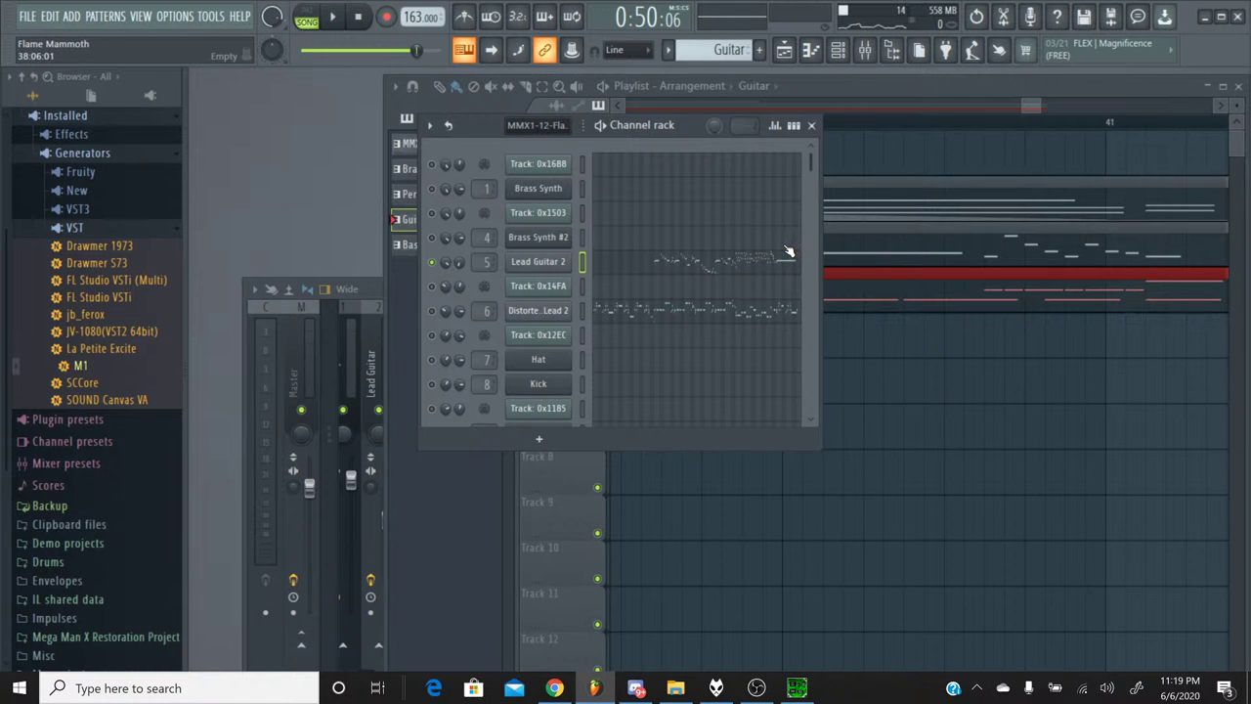
# Move the song position back to about 0:26, play the soloed Lead Guitar 2 from there, and stop.
pyautogui.moveTo(415, 50); pyautogui.dragTo(363, 50)
pyautogui.press('space')
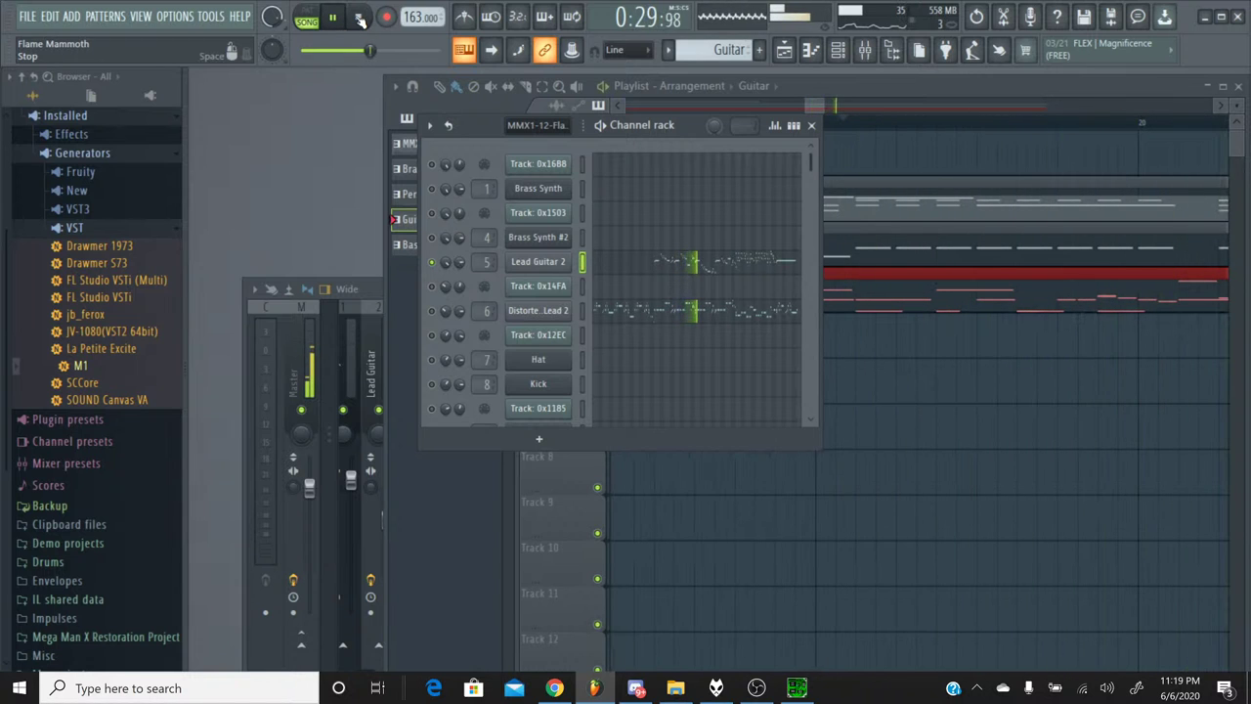
pyautogui.click(360, 20)
# Paste the Lead Guitar 2 volume fade into the Lead Guitar channel volume events of the Guitar pattern.
pyautogui.click(668, 50)
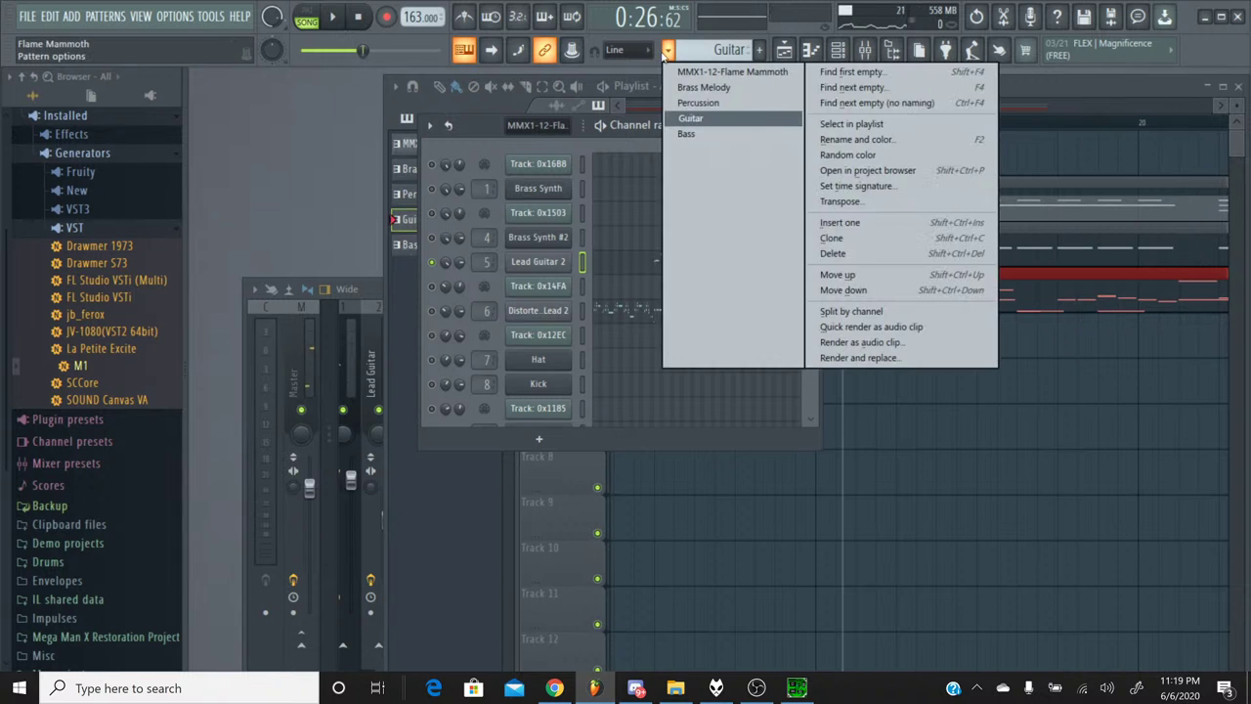
pyautogui.click(690, 118)
pyautogui.scroll(-1, 683, 340)
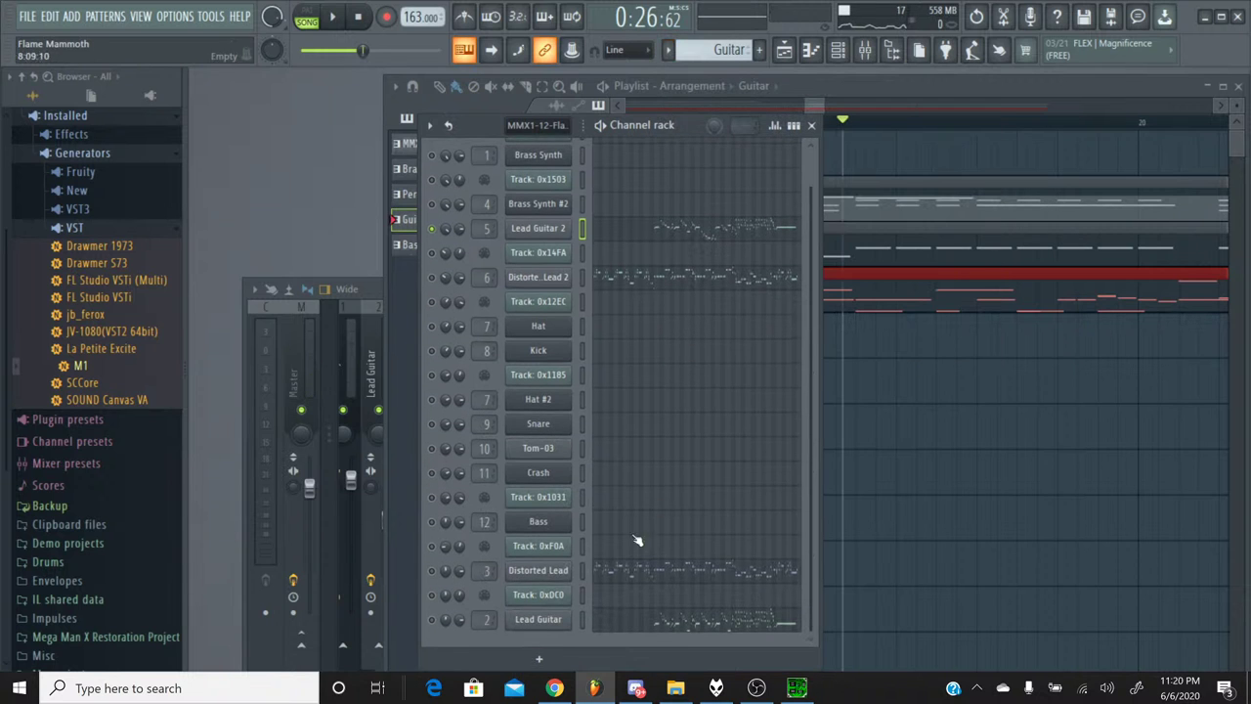
pyautogui.rightClick(460, 622)
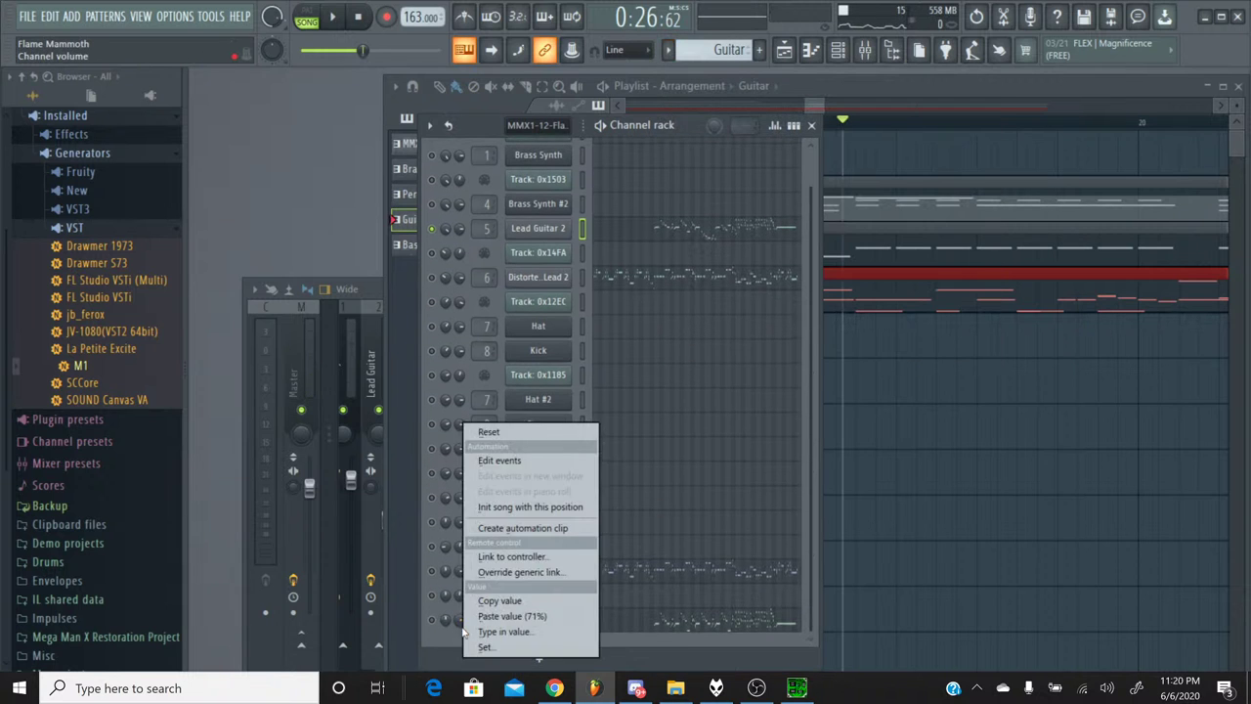
pyautogui.click(500, 461)
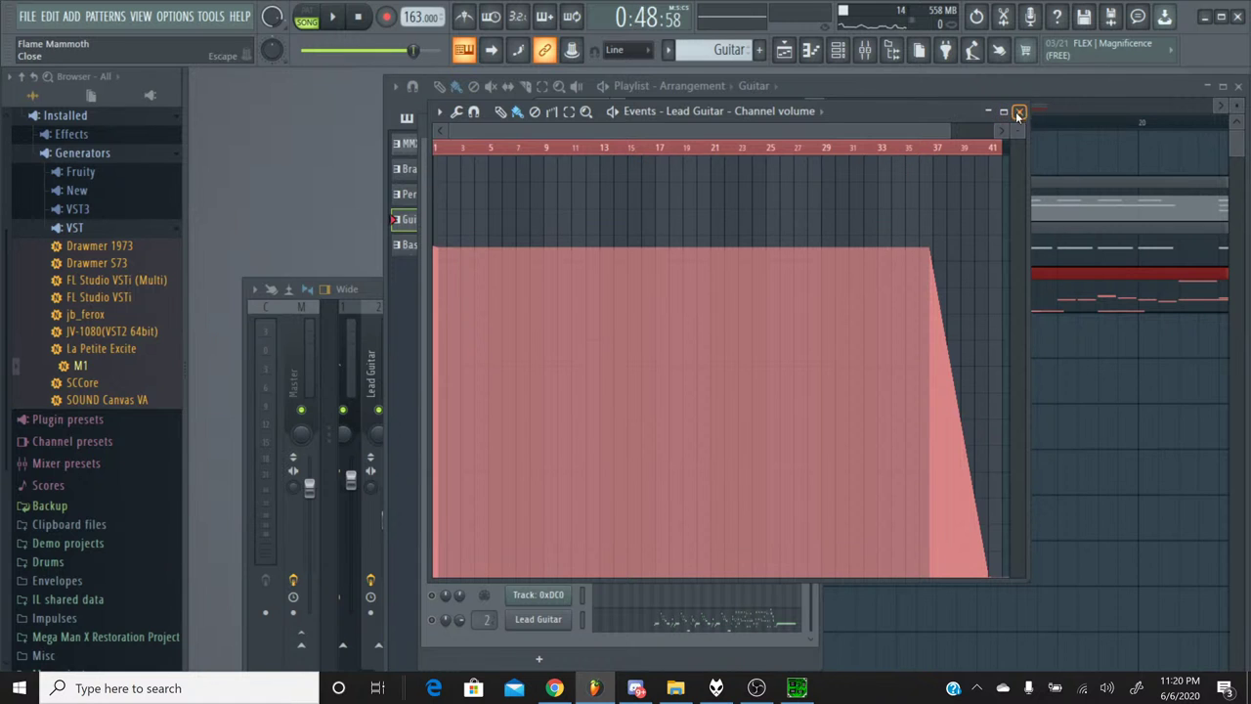
pyautogui.click(1018, 112)
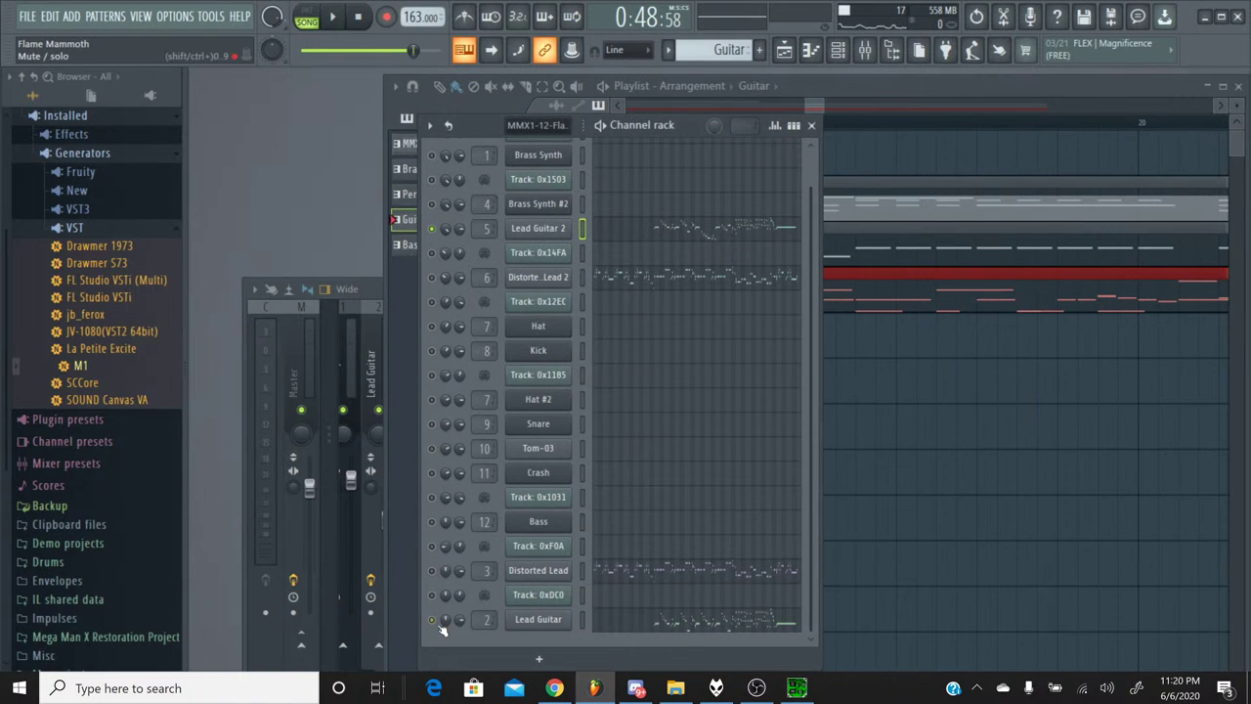
# Play Lead Guitar and Lead Guitar 2 together from about 0:48 through the fade, check the stream chat meanwhile, and stop.
pyautogui.click(333, 18)
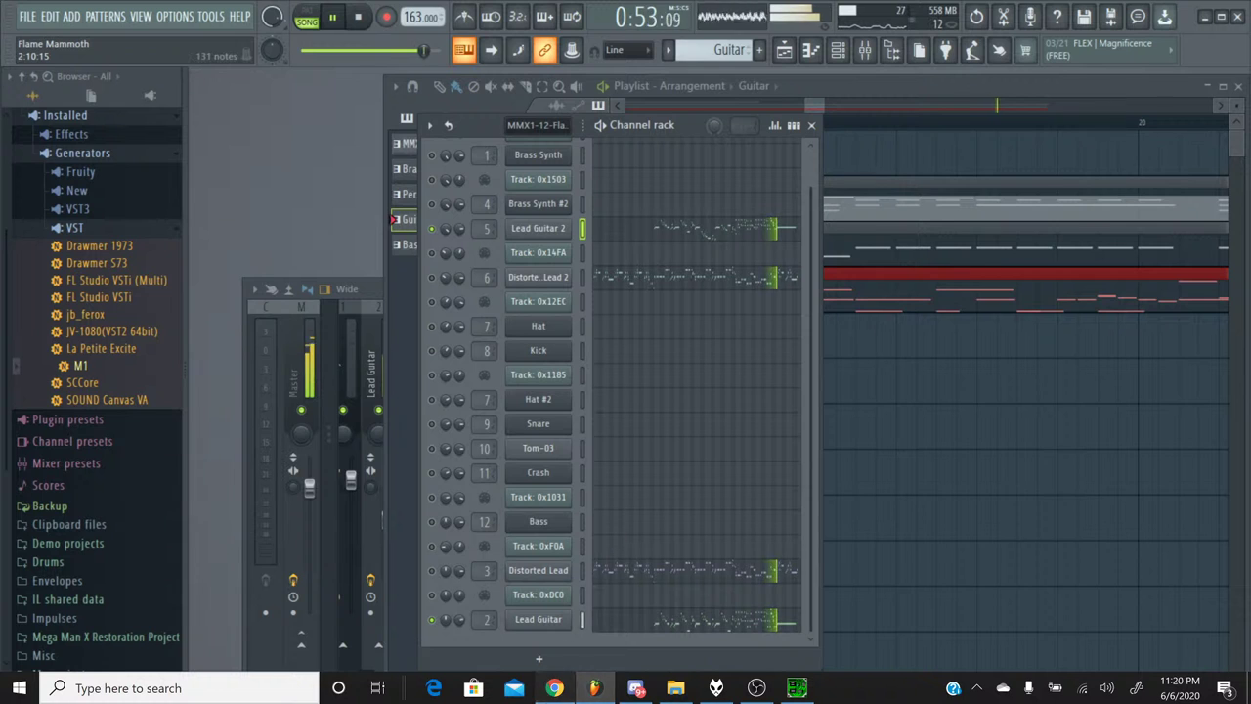
pyautogui.click(554, 688)
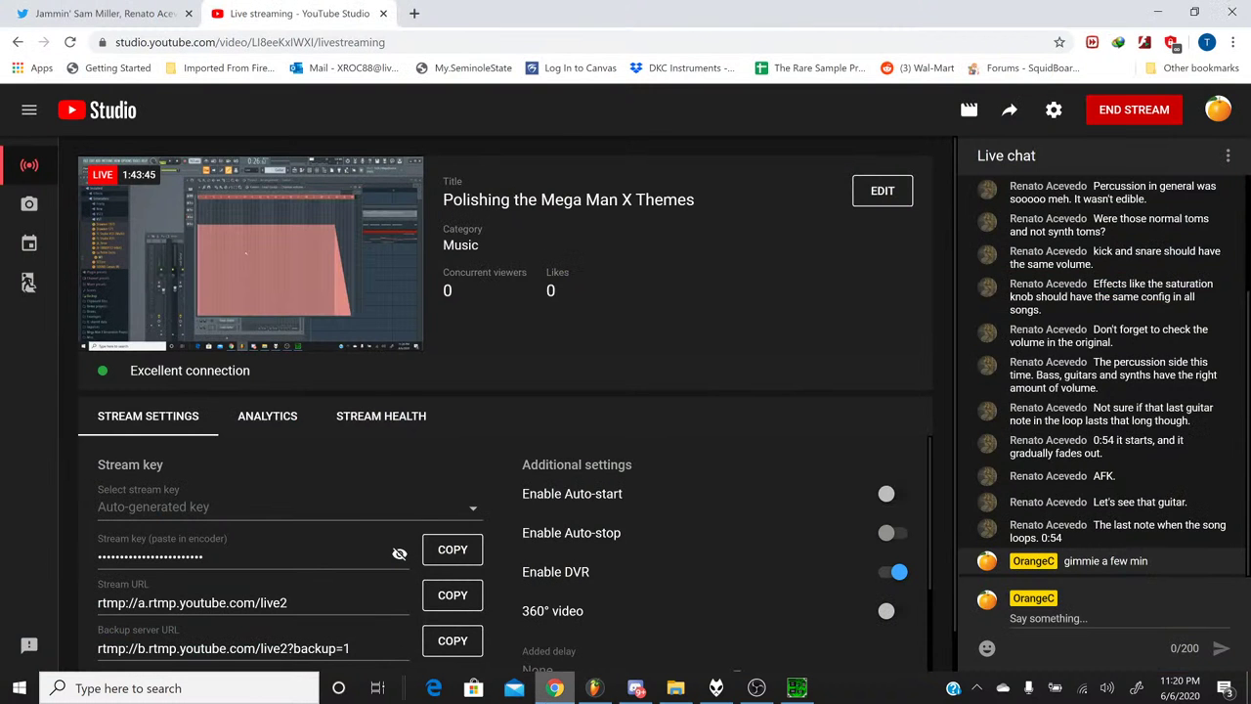
pyautogui.click(554, 687)
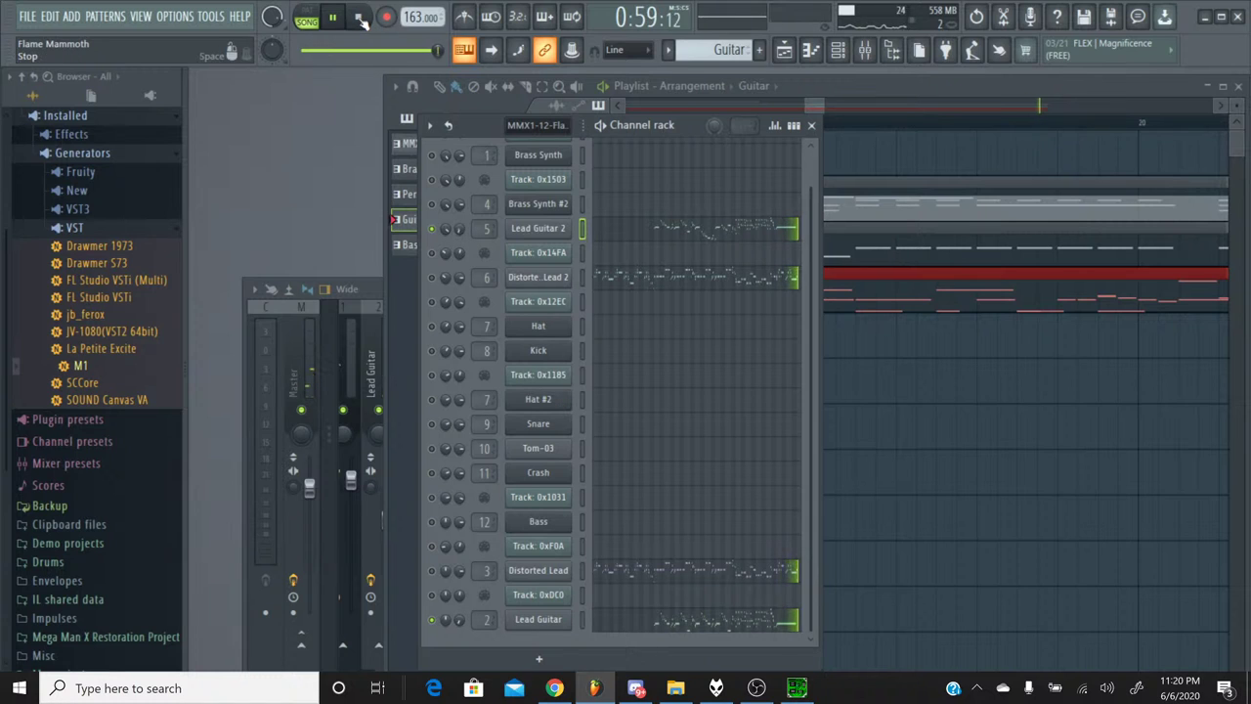
pyautogui.click(360, 19)
# Play the song from the beginning, switch to the MMX1-12-Flame Mammoth pattern, and unmute all channels.
pyautogui.click(307, 18)
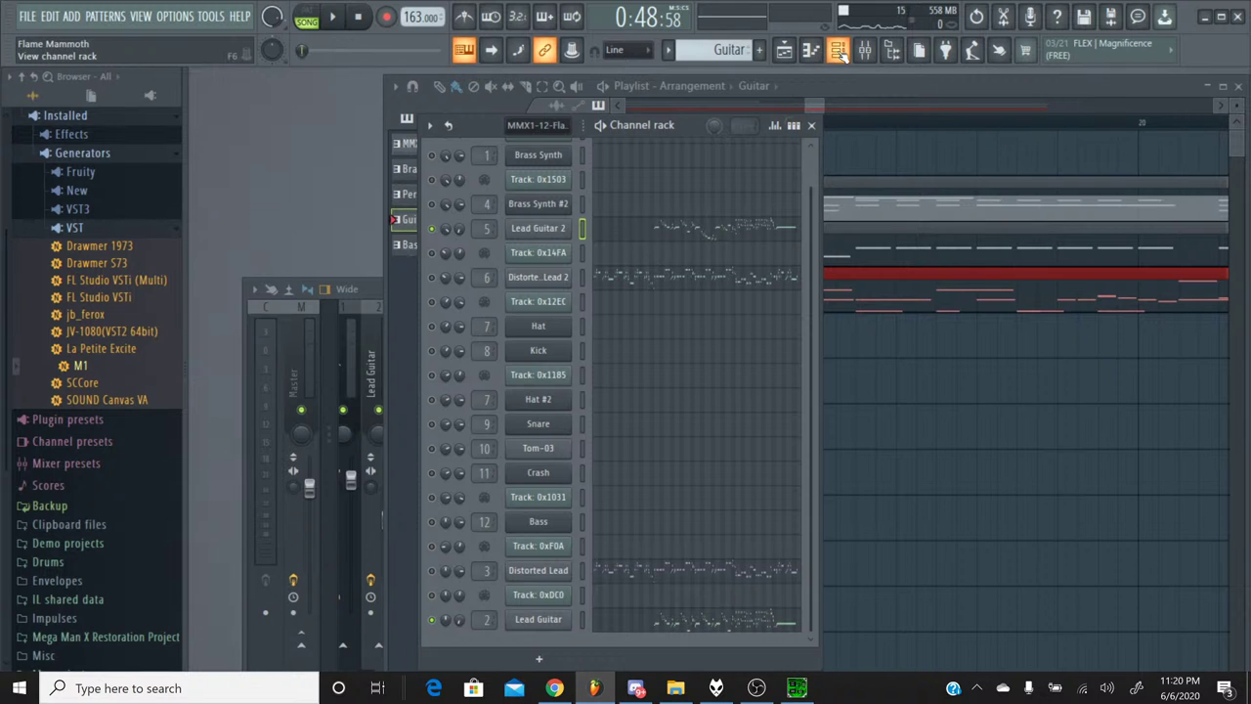
pyautogui.click(839, 54)
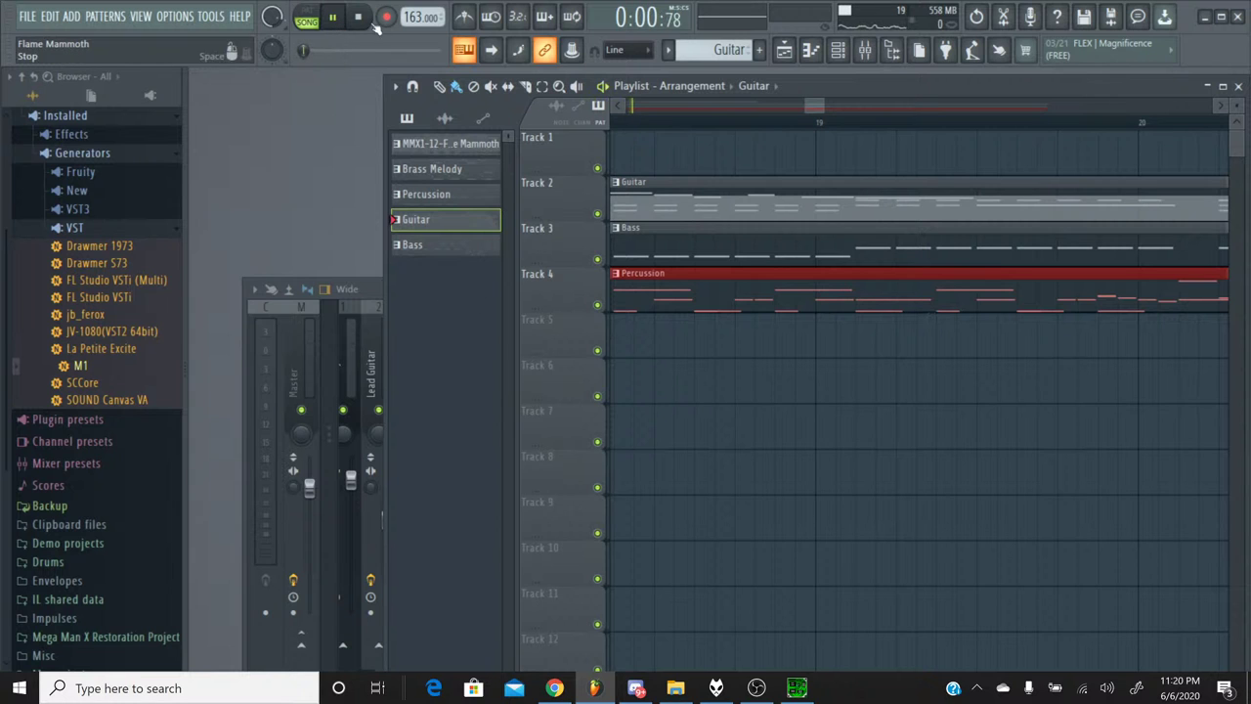
pyautogui.click(674, 62)
pyautogui.click(684, 66)
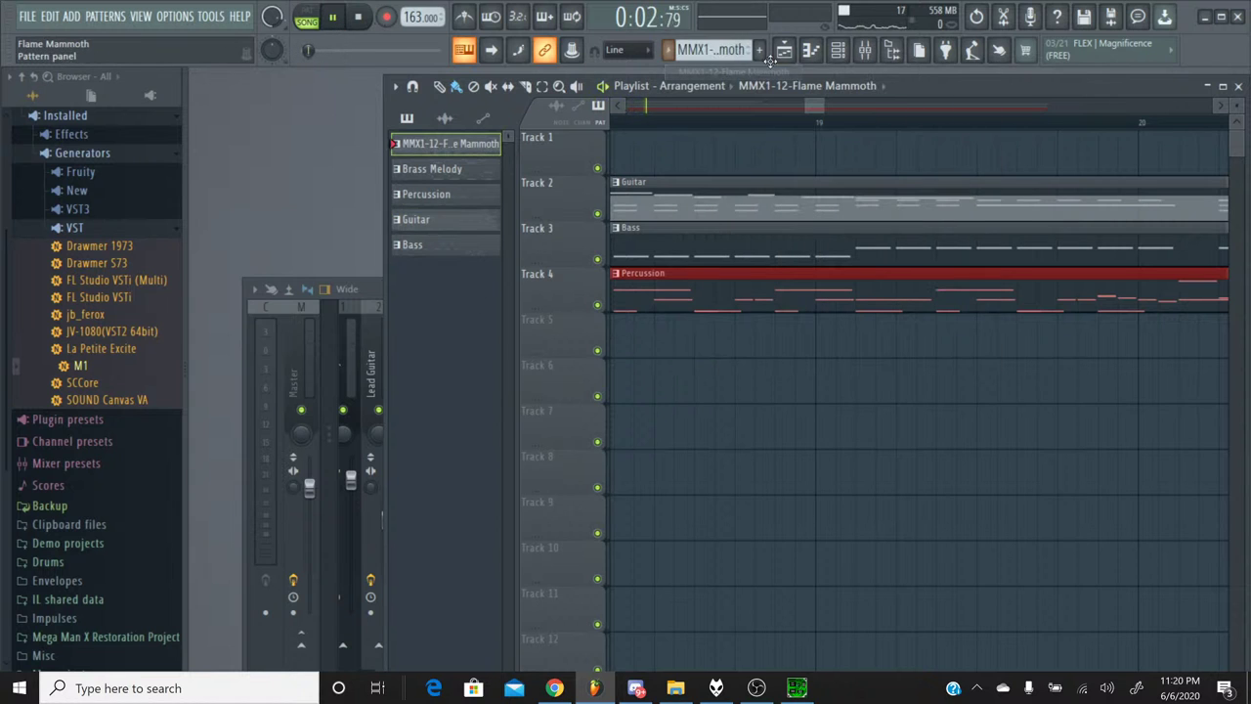
pyautogui.click(837, 51)
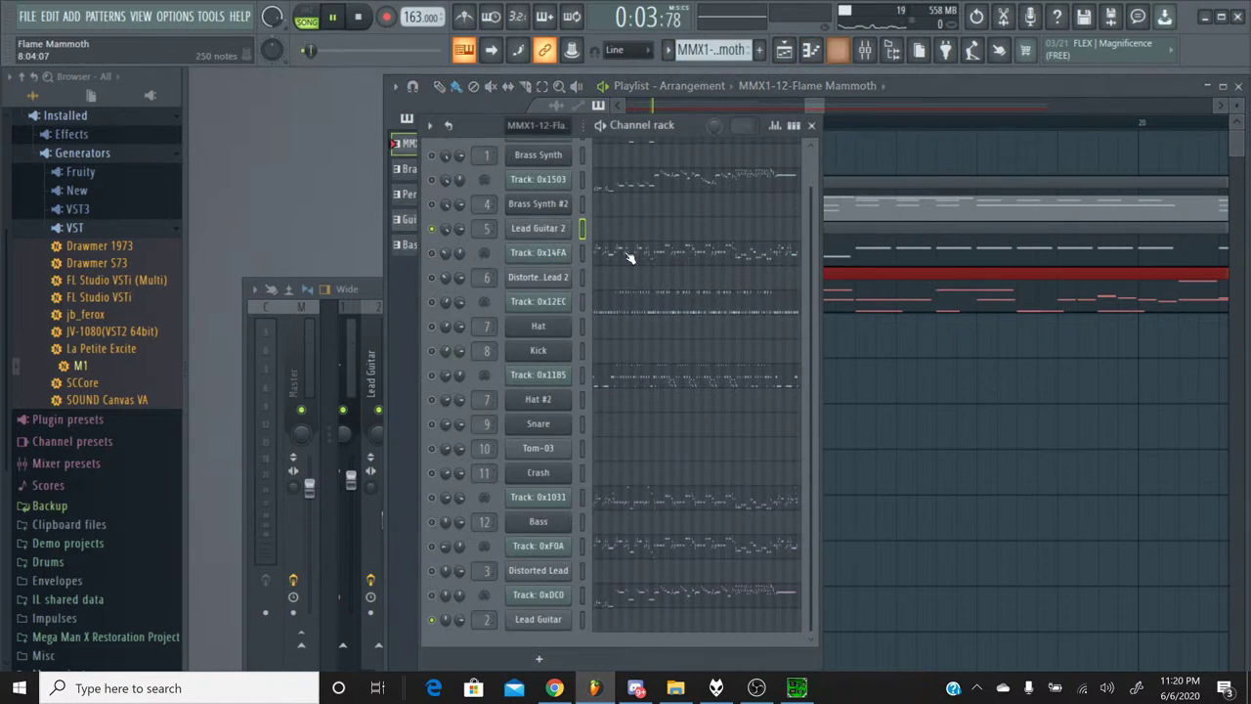
pyautogui.rightClick(434, 327)
pyautogui.click(440, 336)
pyautogui.rightClick(433, 329)
pyautogui.click(439, 336)
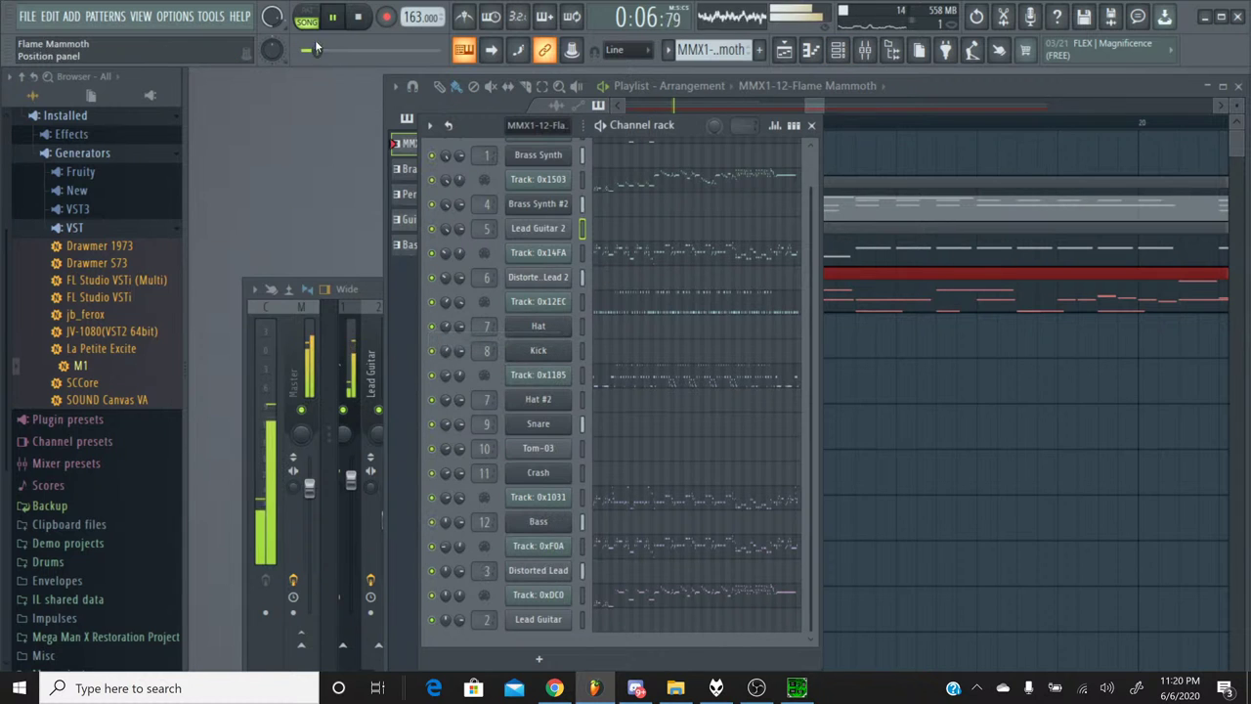
# Restart the full mix from the beginning, bring up the mixer to watch the levels, and check the stream chat.
pyautogui.moveTo(308, 49); pyautogui.dragTo(303, 51)
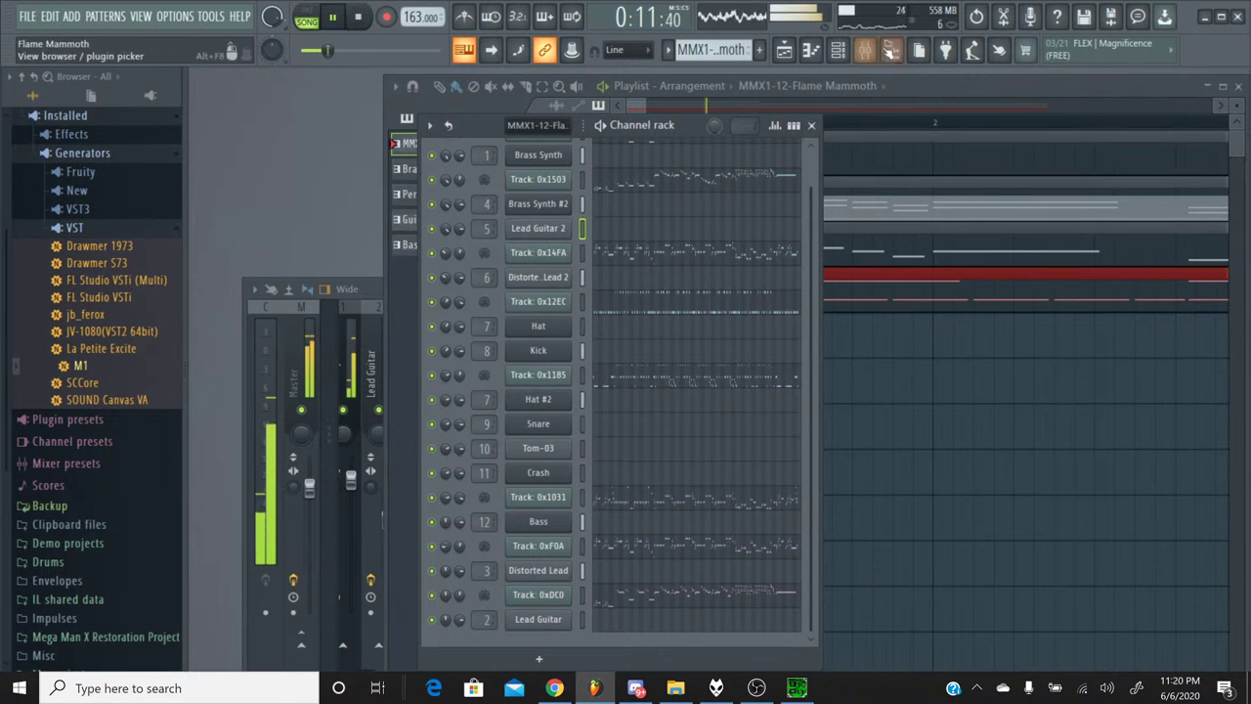
pyautogui.click(864, 50)
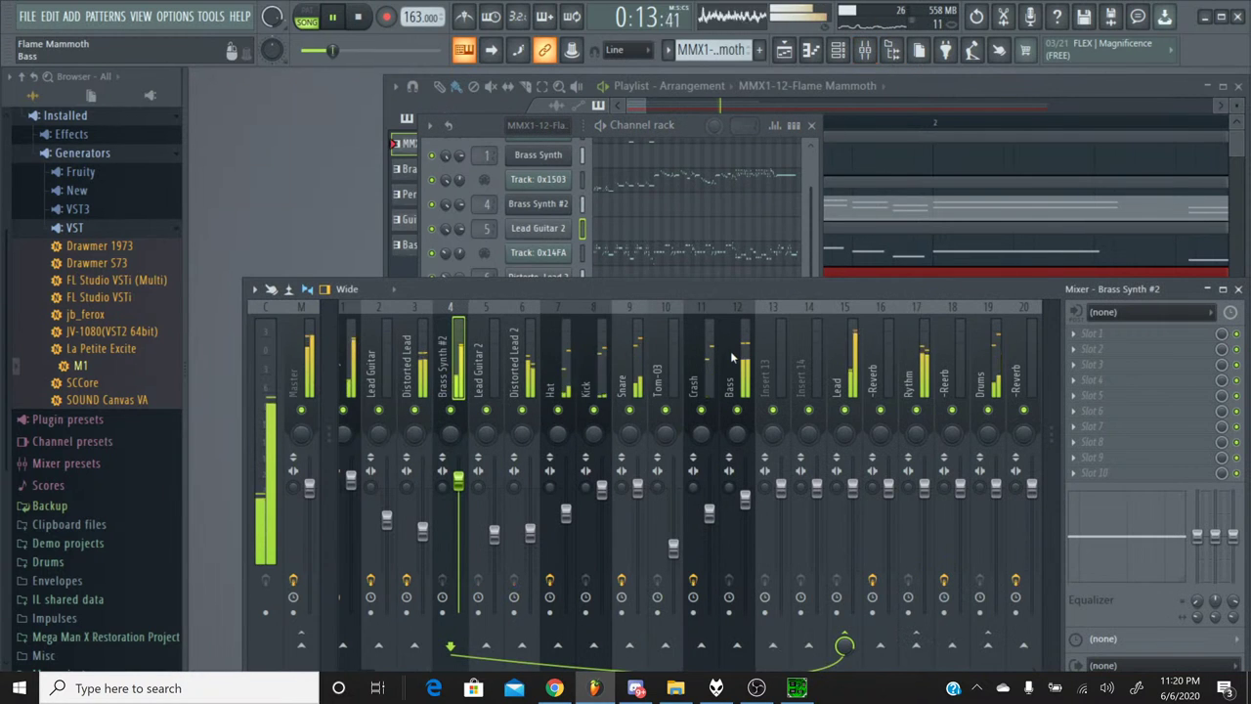
pyautogui.click(554, 688)
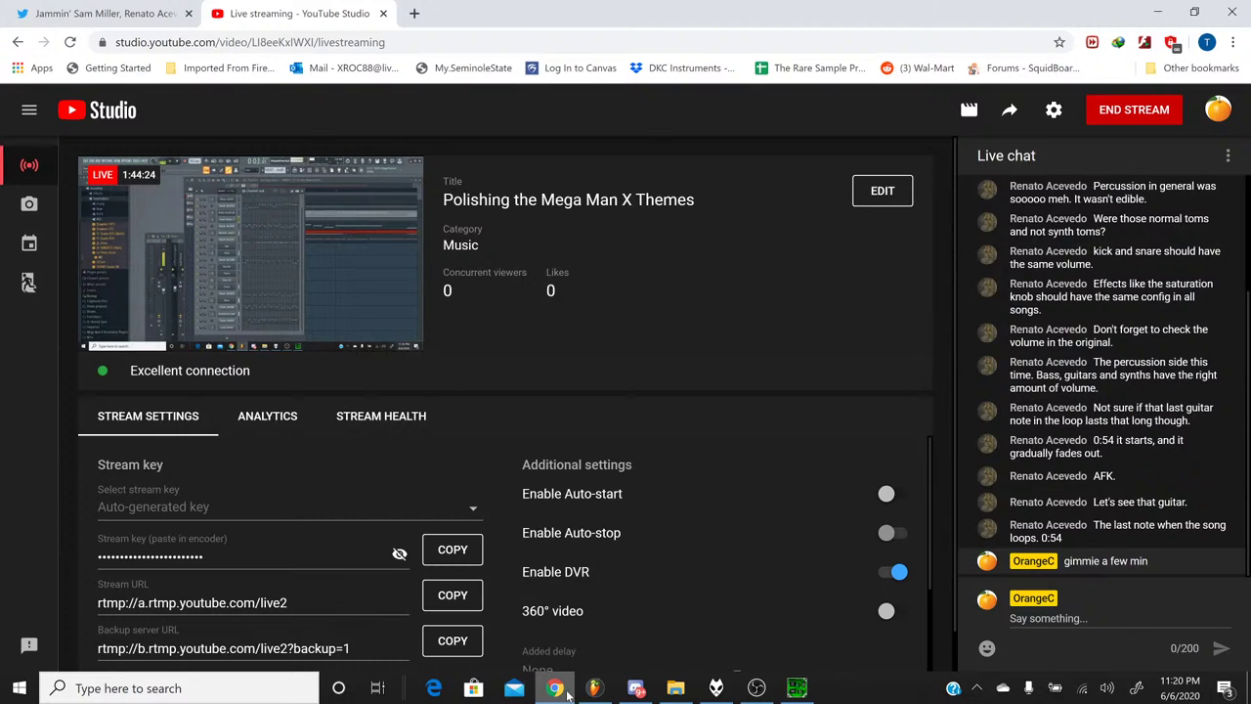
pyautogui.click(567, 692)
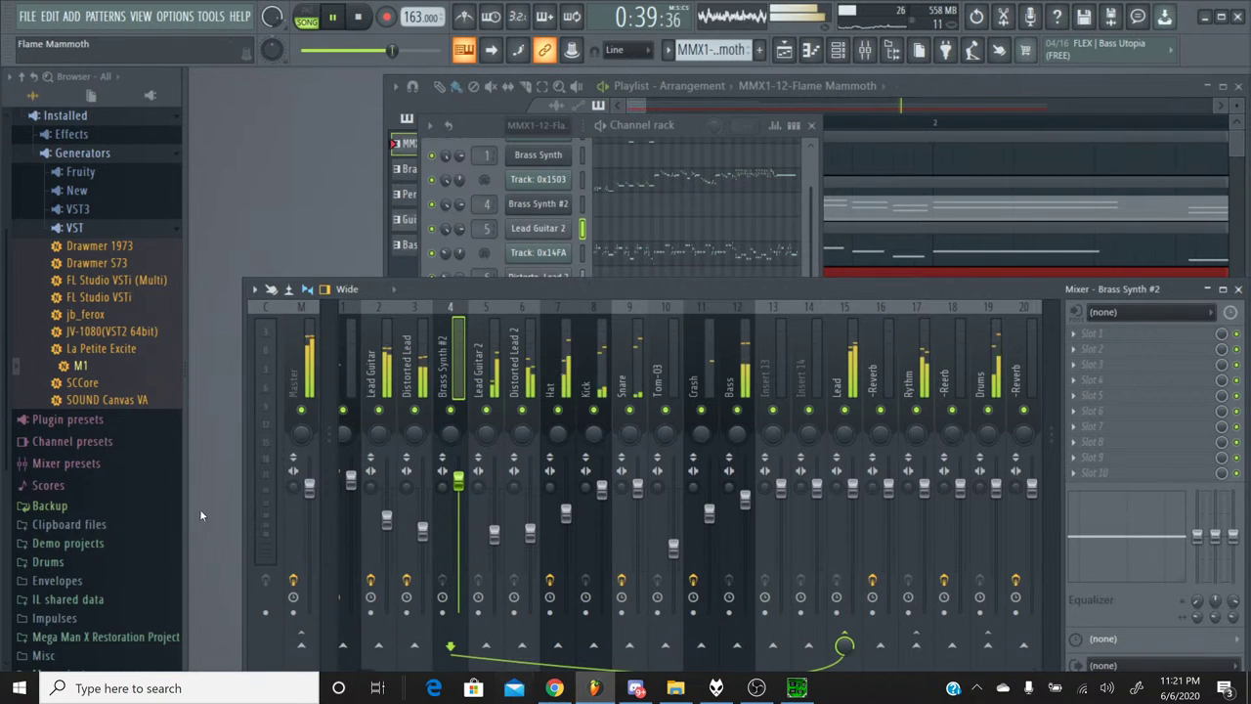
# Look through the X1 restored tracks in the Mega Man X Restoration Project folder while the song plays.
pyautogui.scroll(-5, 127, 484)
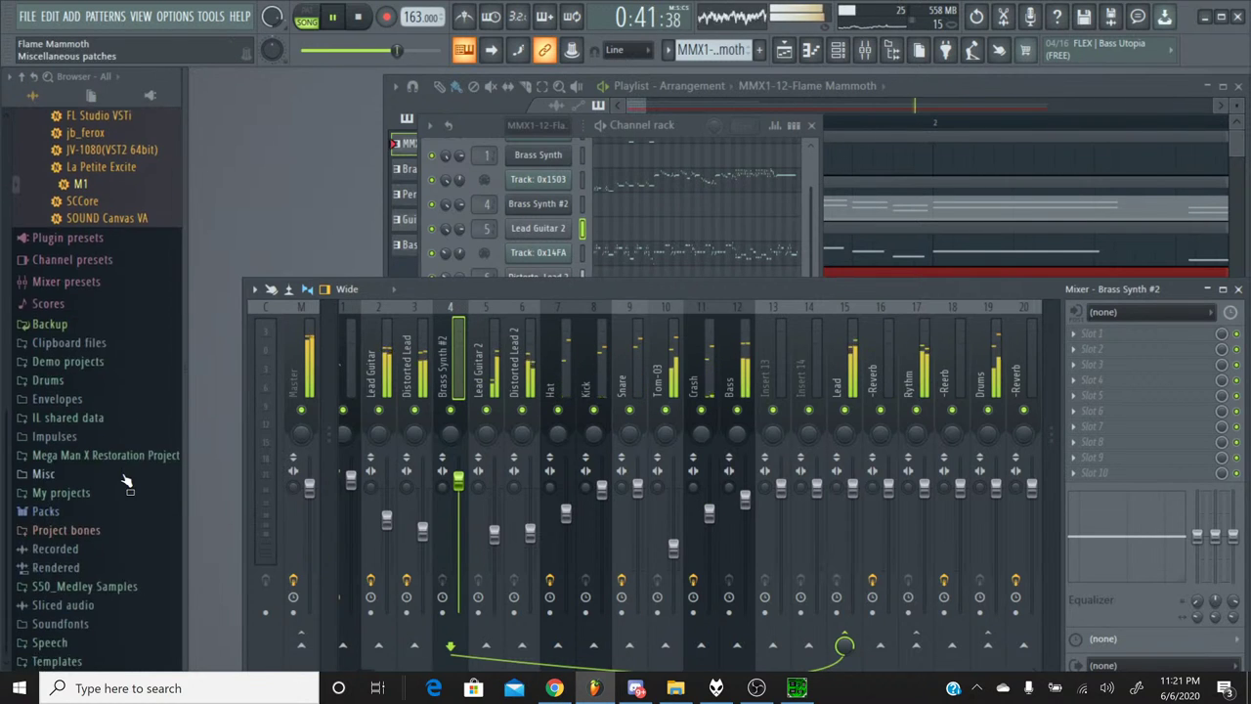
pyautogui.scroll(5, 127, 484)
pyautogui.scroll(-5, 130, 479)
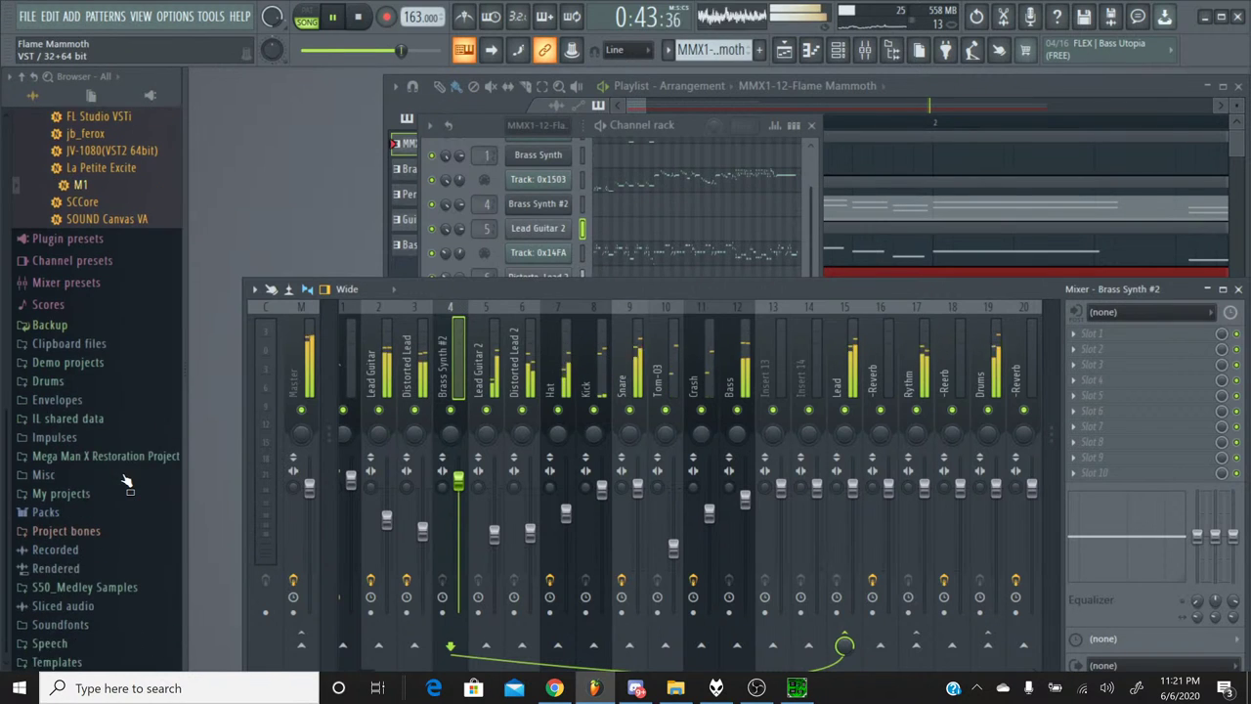
pyautogui.click(129, 460)
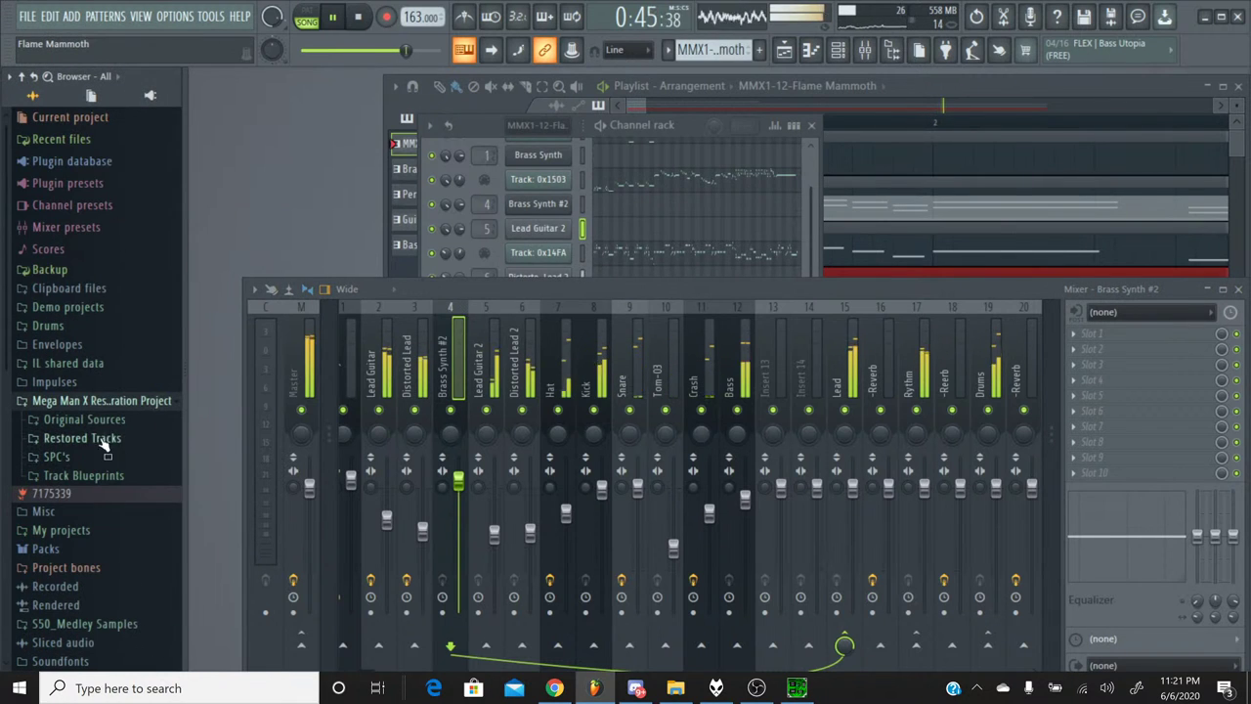
pyautogui.click(108, 439)
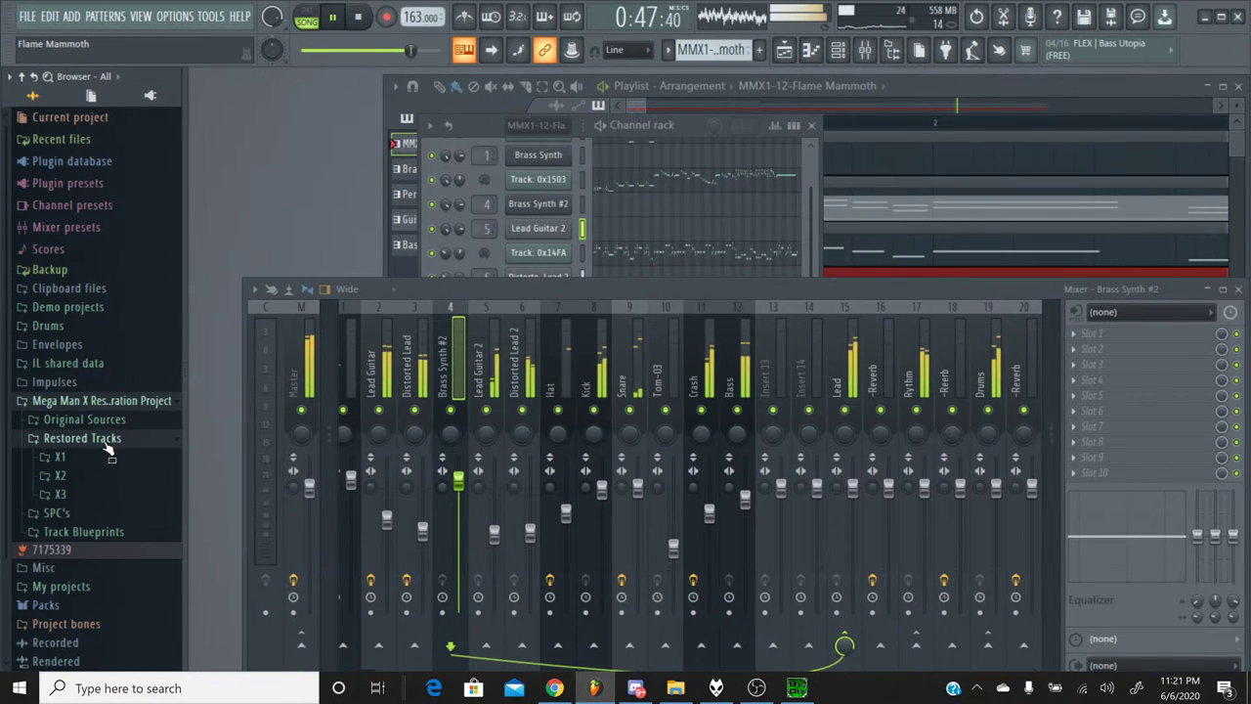
pyautogui.click(60, 456)
pyautogui.scroll(-10, 97, 411)
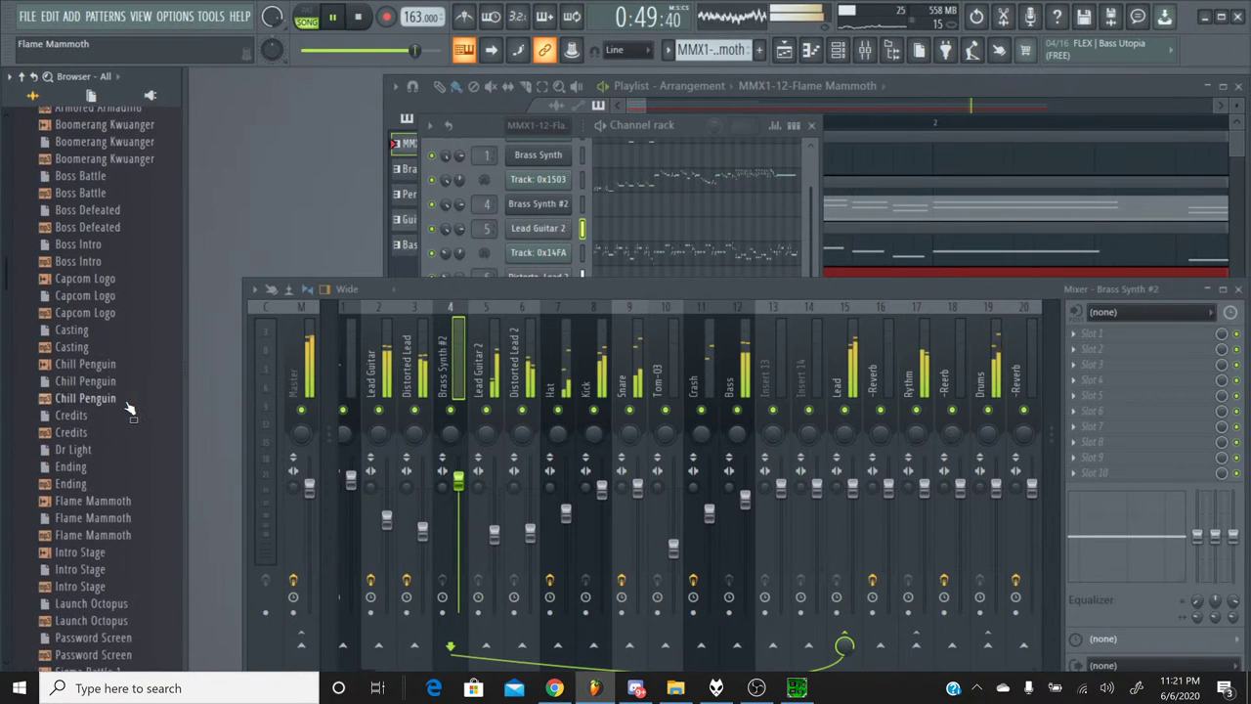
pyautogui.scroll(3, 127, 409)
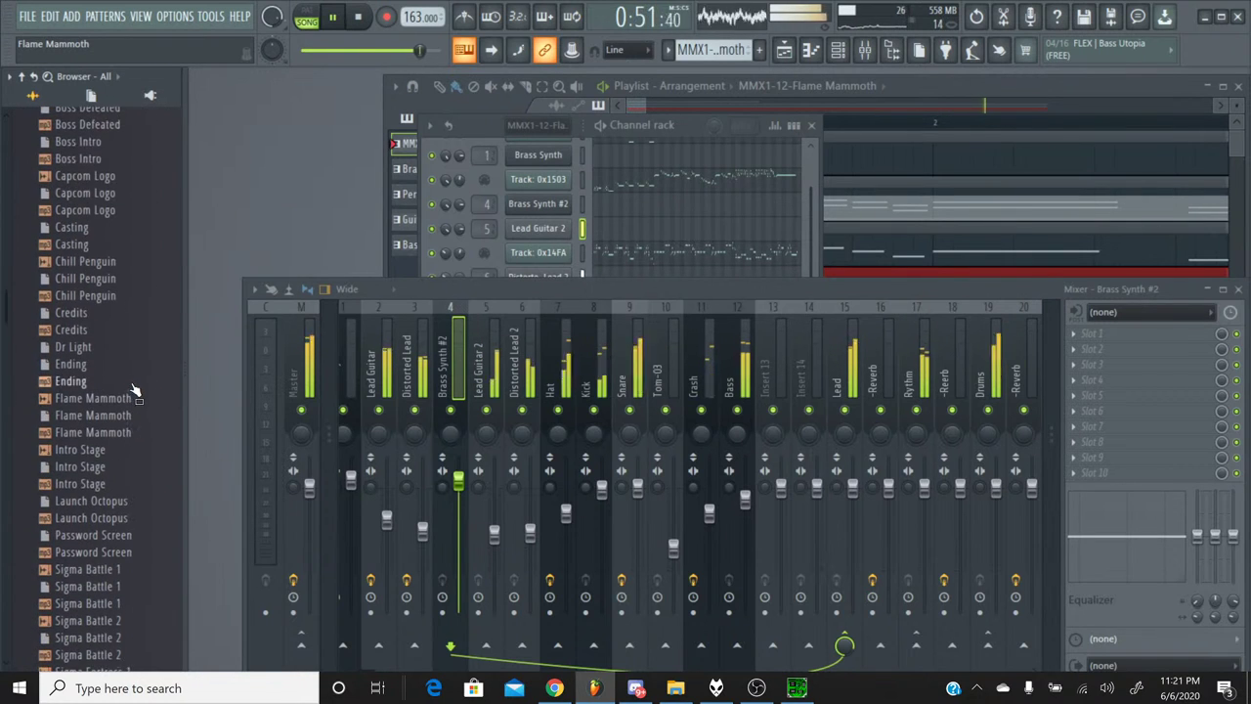
pyautogui.scroll(-12, 135, 391)
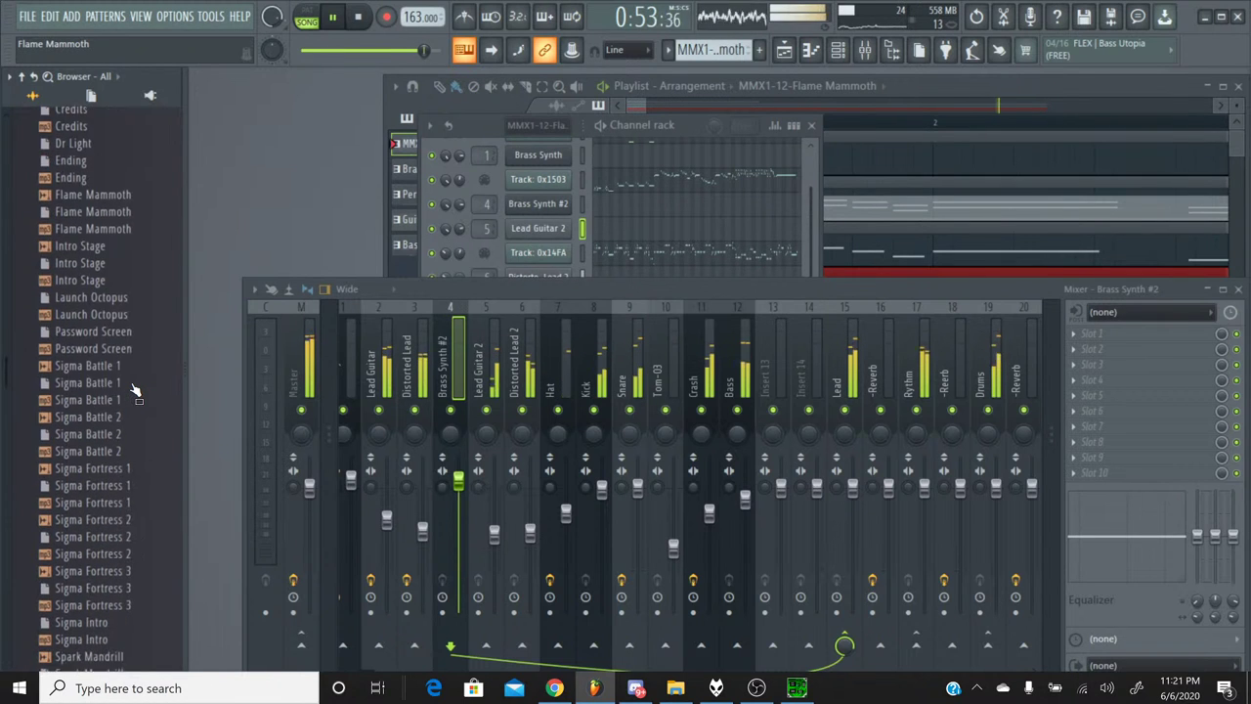
pyautogui.scroll(-3, 135, 391)
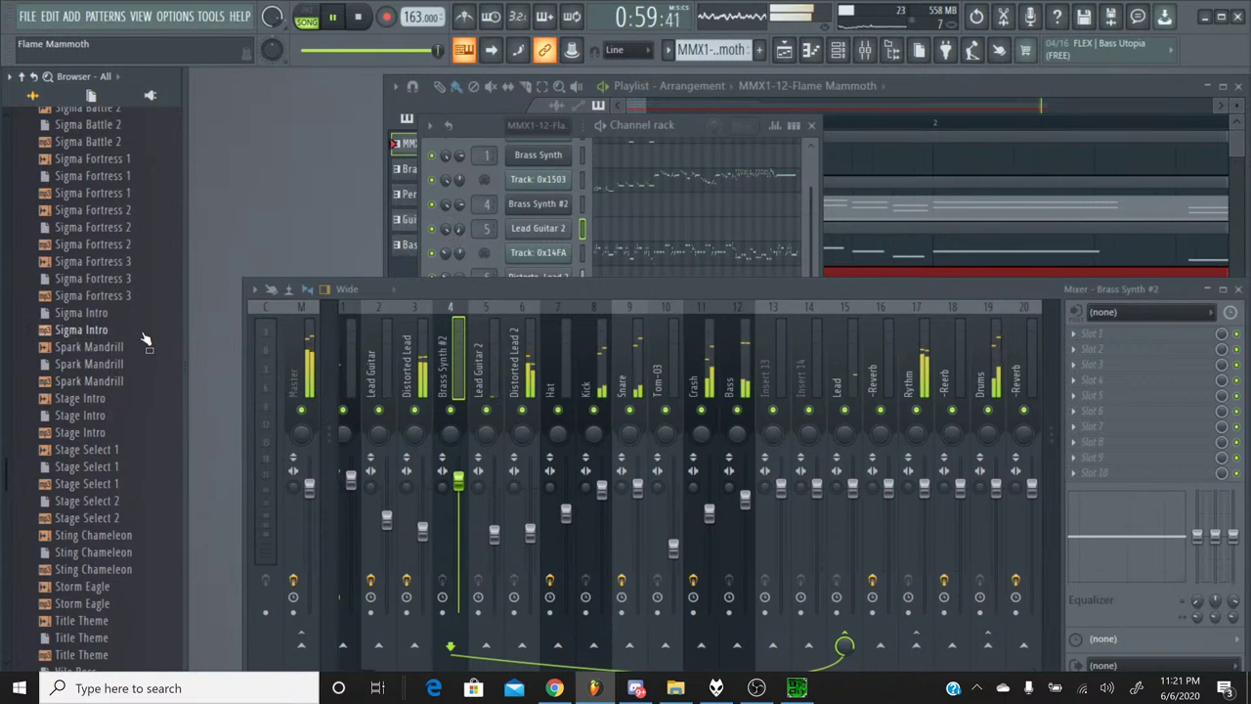
pyautogui.scroll(-3, 144, 340)
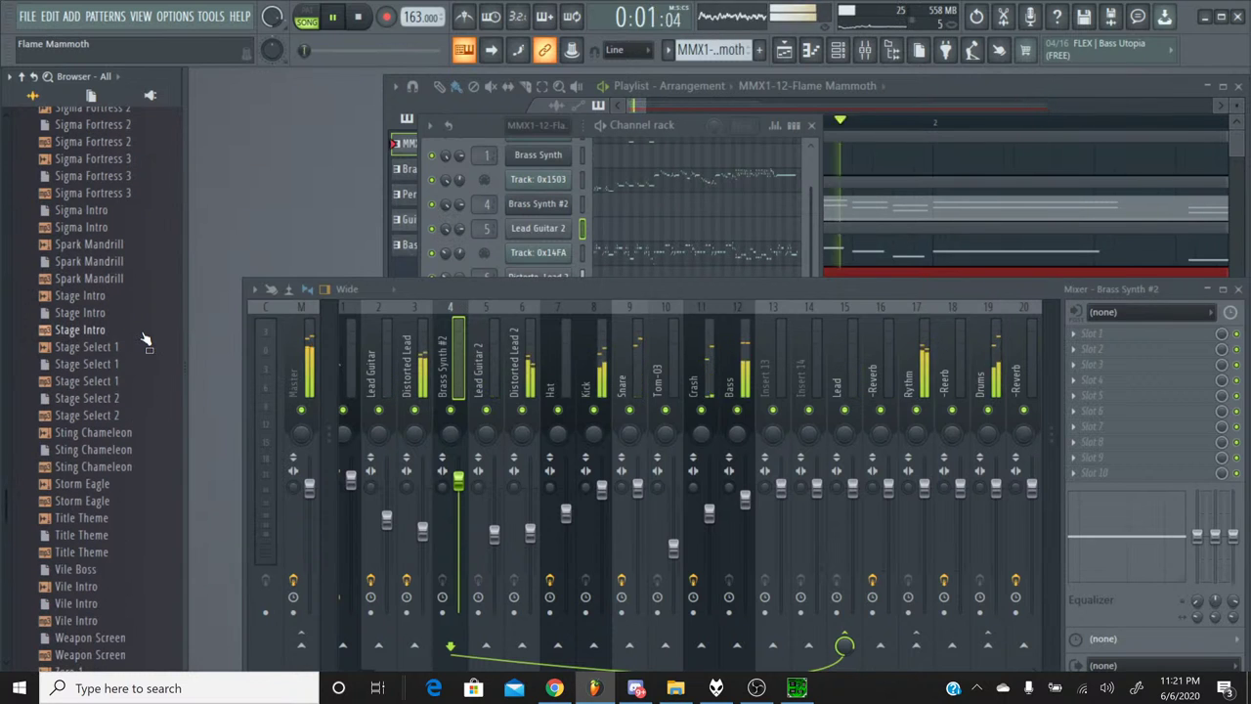
pyautogui.scroll(-9, 145, 340)
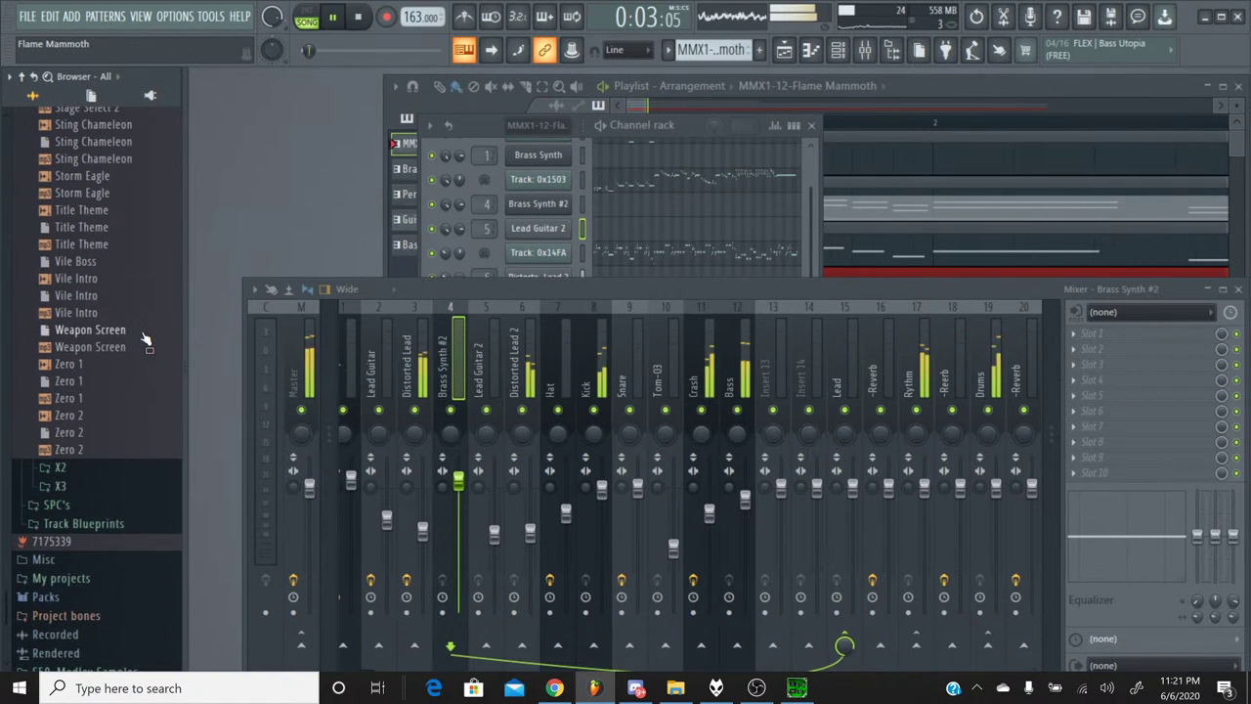
pyautogui.scroll(20, 144, 340)
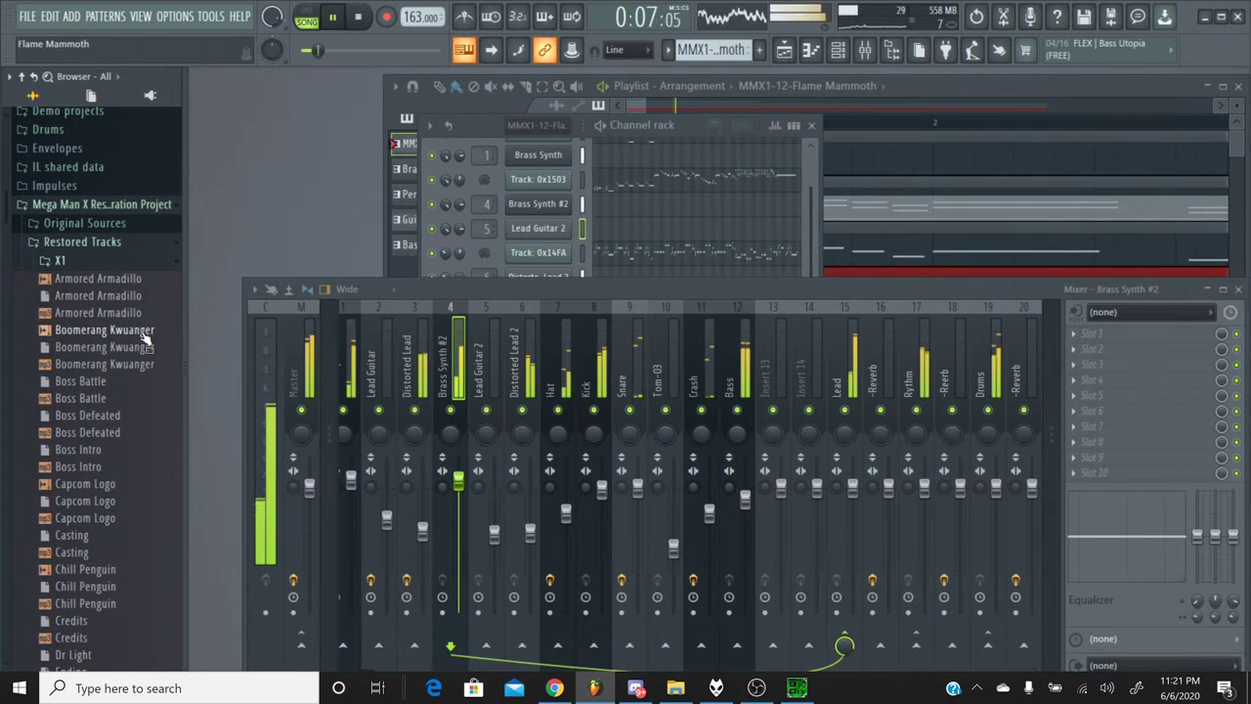
# Fit the whole arrangement in the playlist, listen to the ending from about bar 35, and stop playback.
pyautogui.click(643, 104)
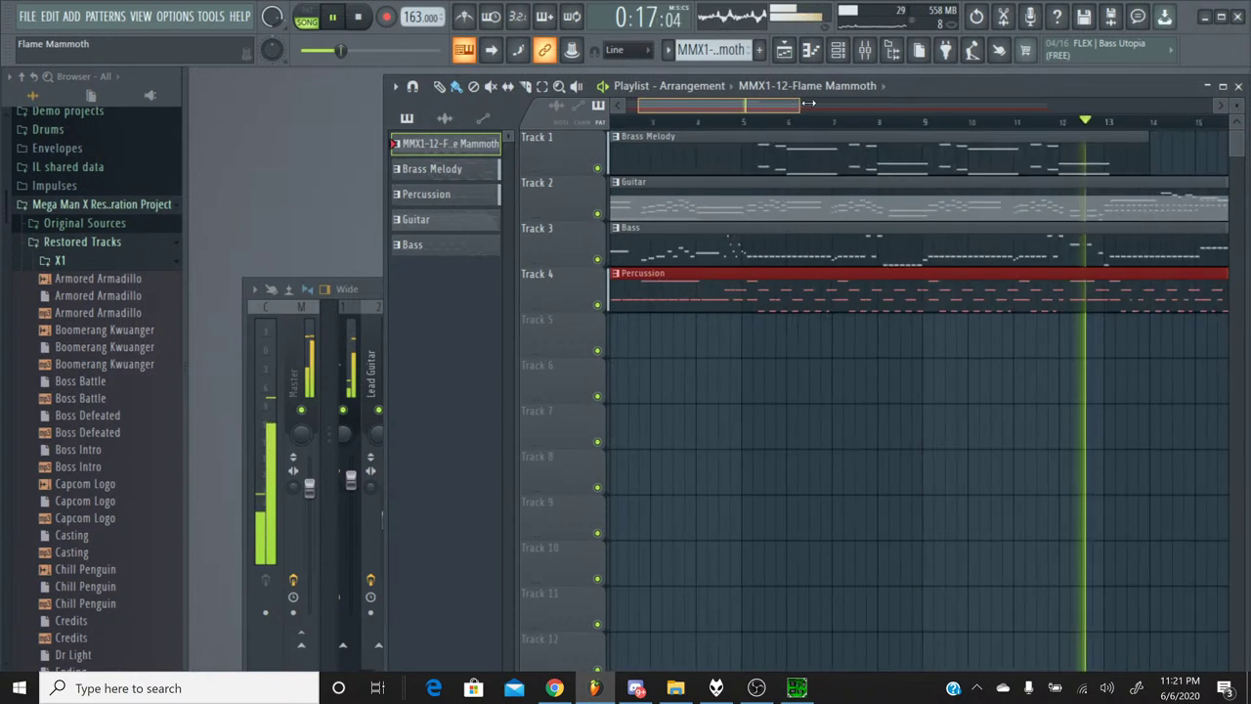
pyautogui.moveTo(809, 104); pyautogui.dragTo(1124, 91)
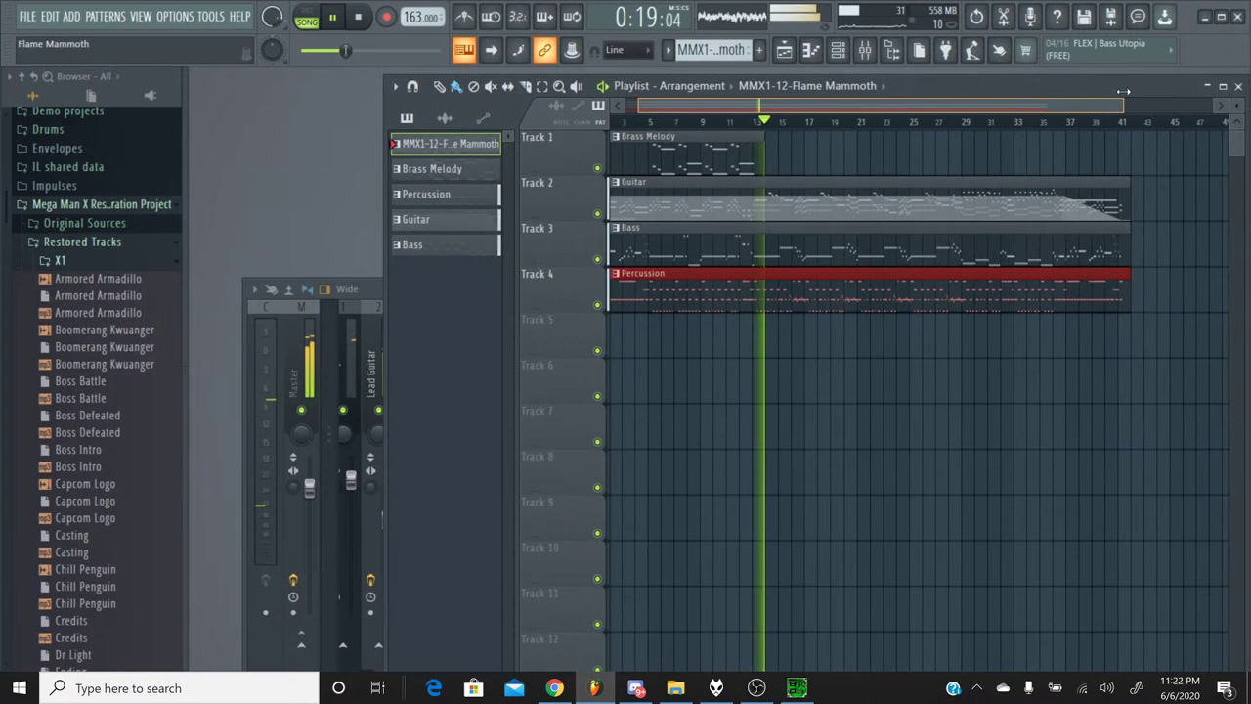
pyautogui.moveTo(801, 106); pyautogui.dragTo(621, 113)
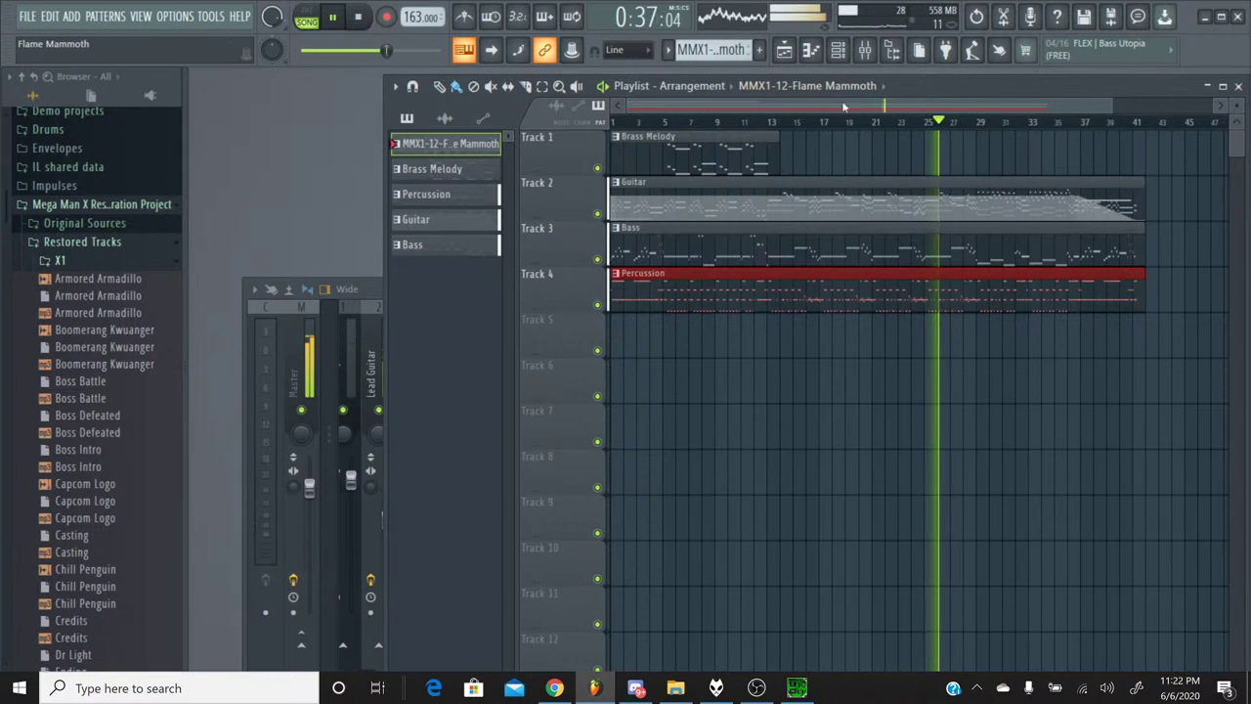
pyautogui.click(1059, 122)
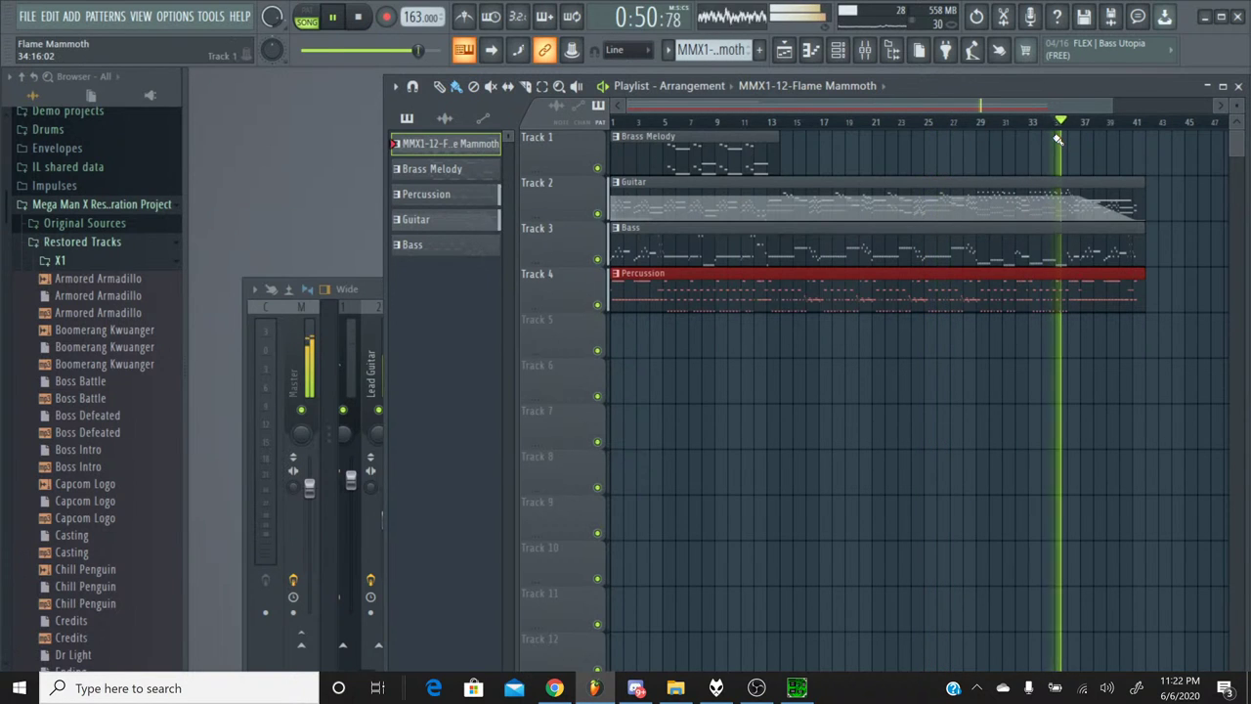
pyautogui.click(361, 18)
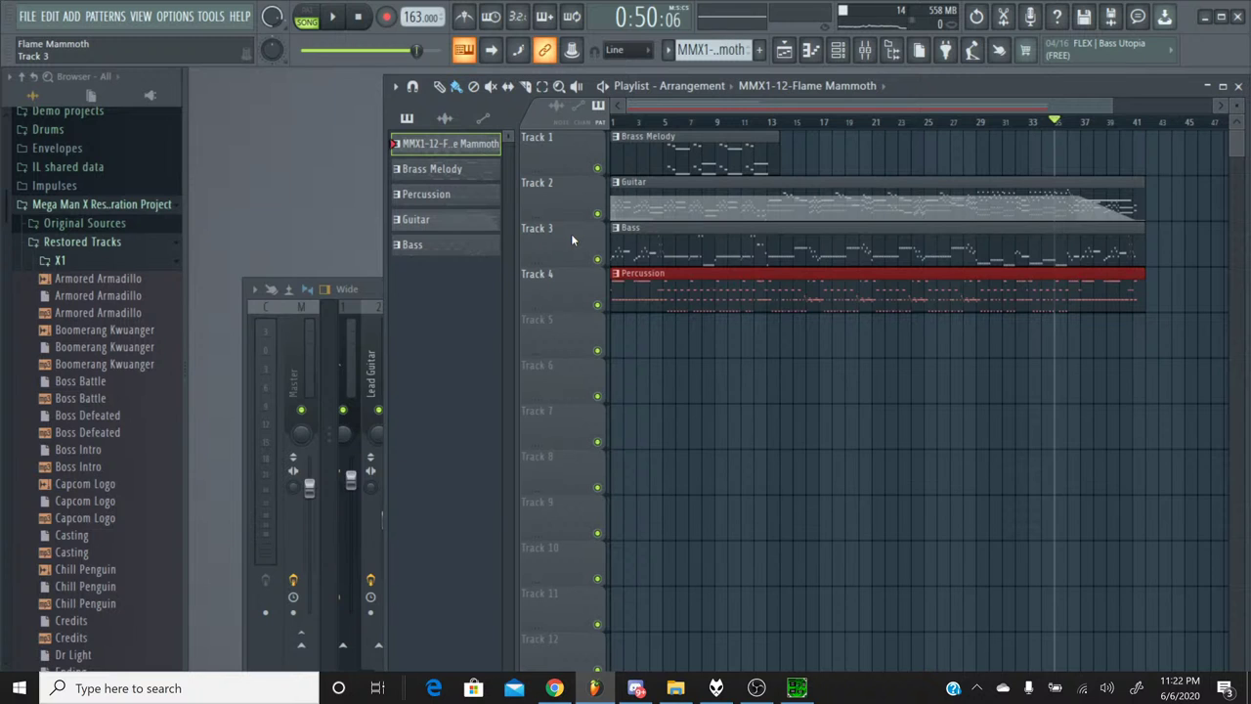
# Replay the ending from about 0:50, stop before the loop, and select all clips in the playlist.
pyautogui.click(330, 20)
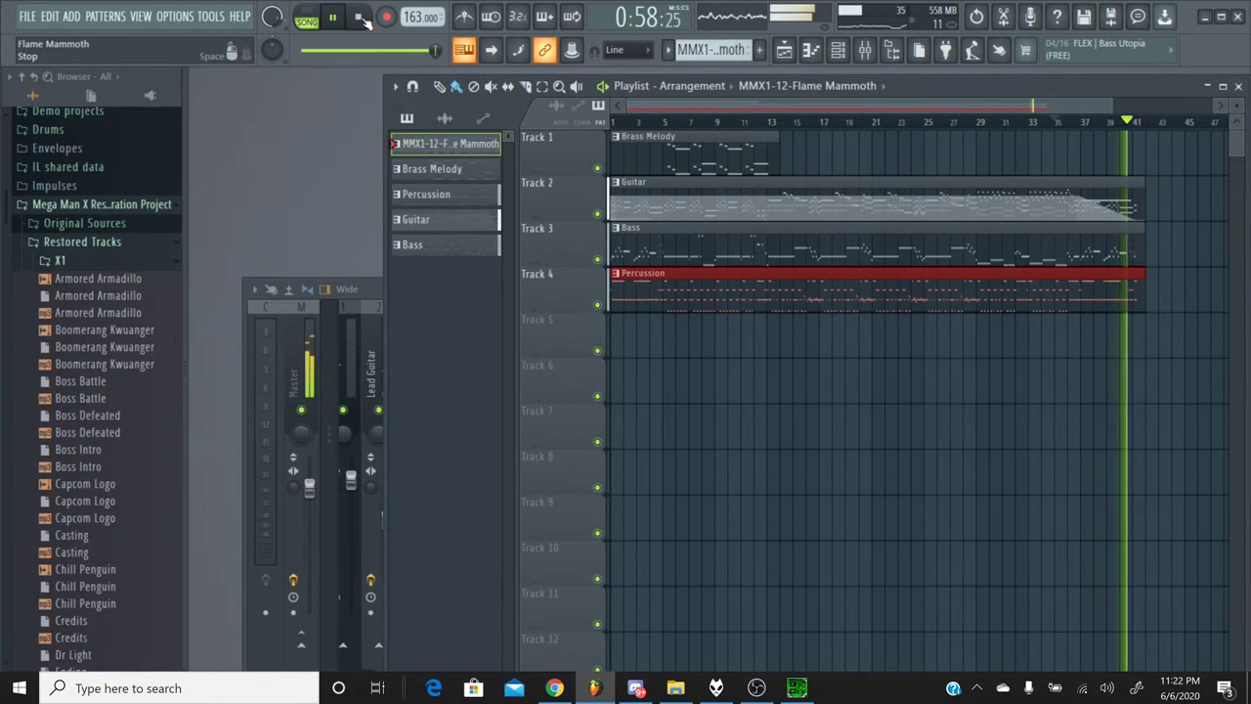
pyautogui.click(361, 19)
pyautogui.hotkey('ctrl', 'a')
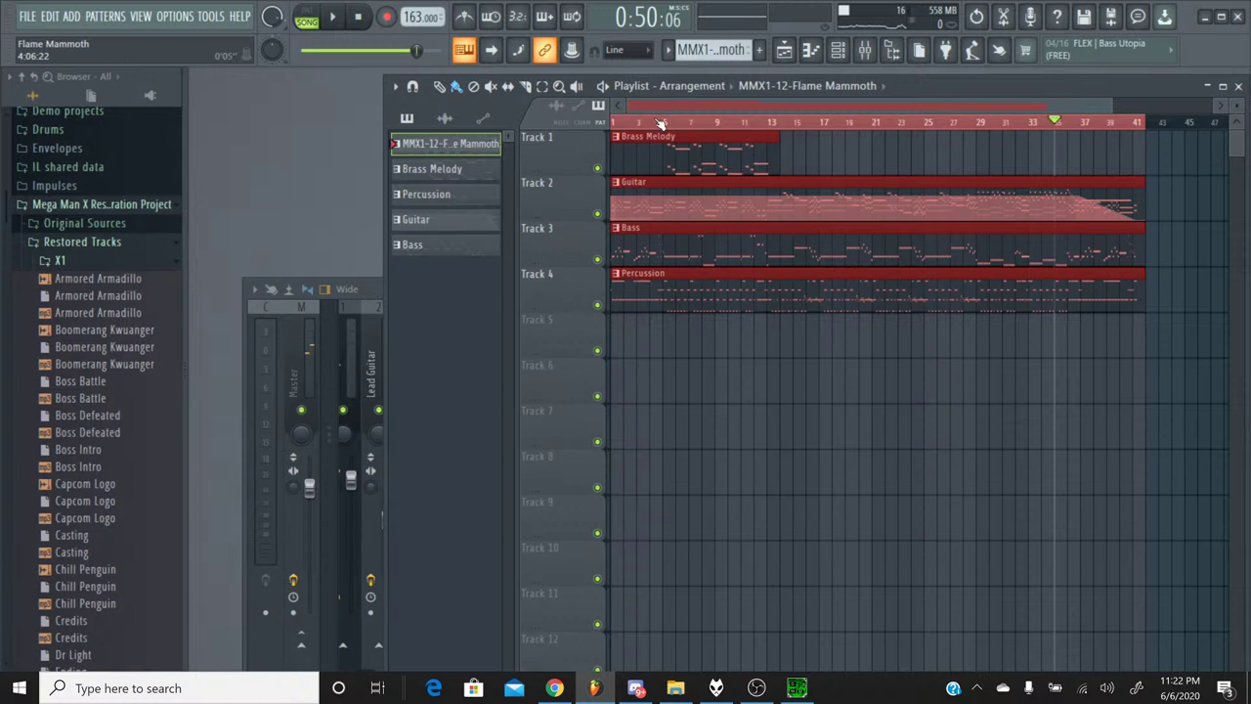
# Duplicate the selected clips past the arrangement's end at bar 59 and trim the copies' starts to bar 63, cutting off the intro.
pyautogui.moveTo(654, 98); pyautogui.dragTo(1224, 104)
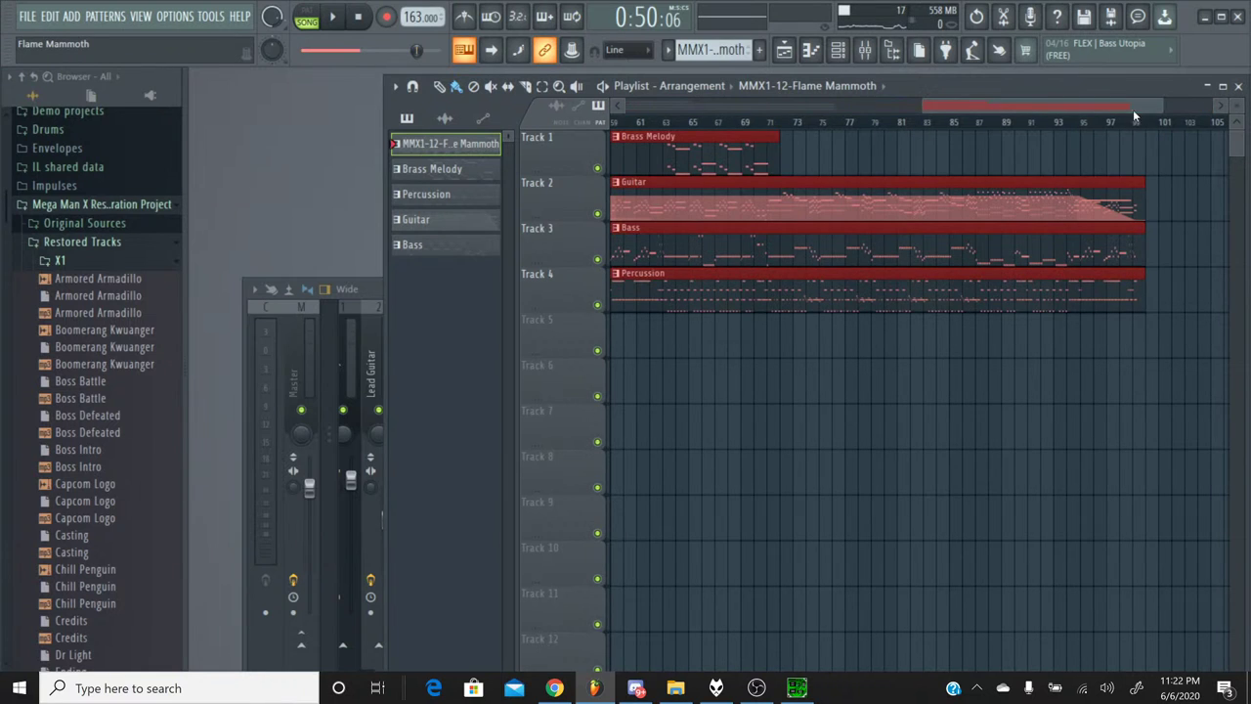
pyautogui.moveTo(1052, 102); pyautogui.dragTo(924, 104)
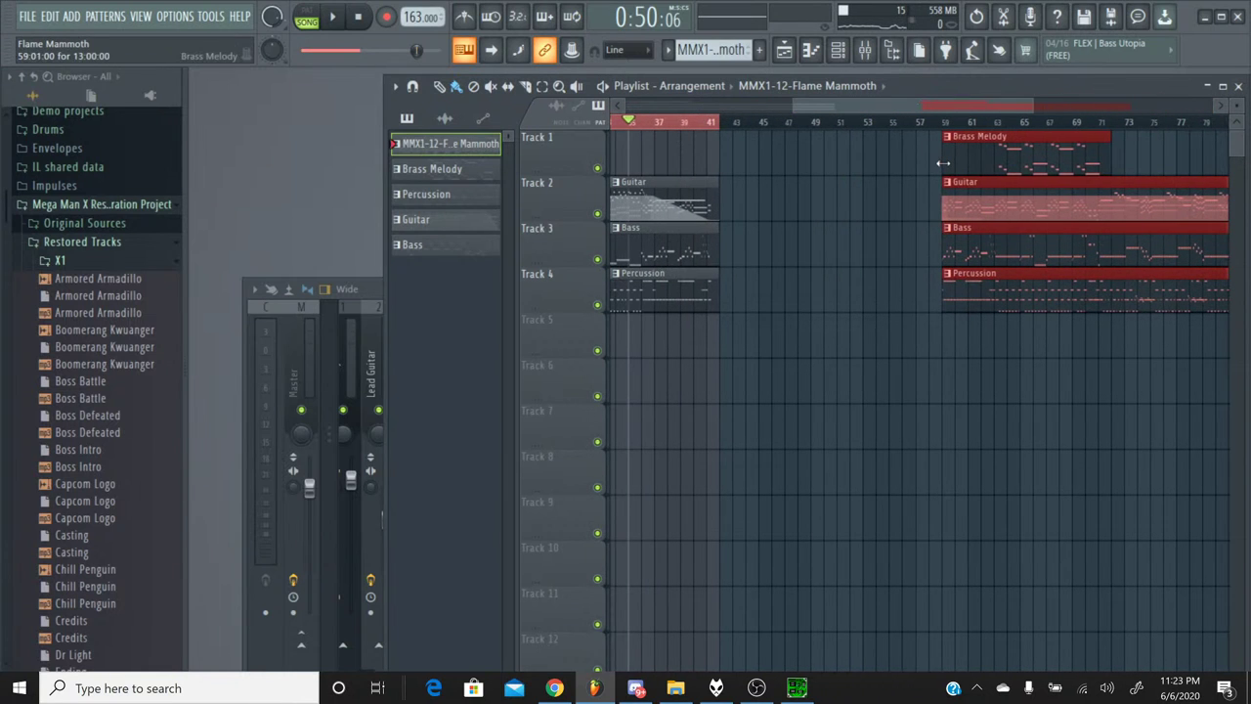
pyautogui.moveTo(943, 163); pyautogui.dragTo(983, 163)
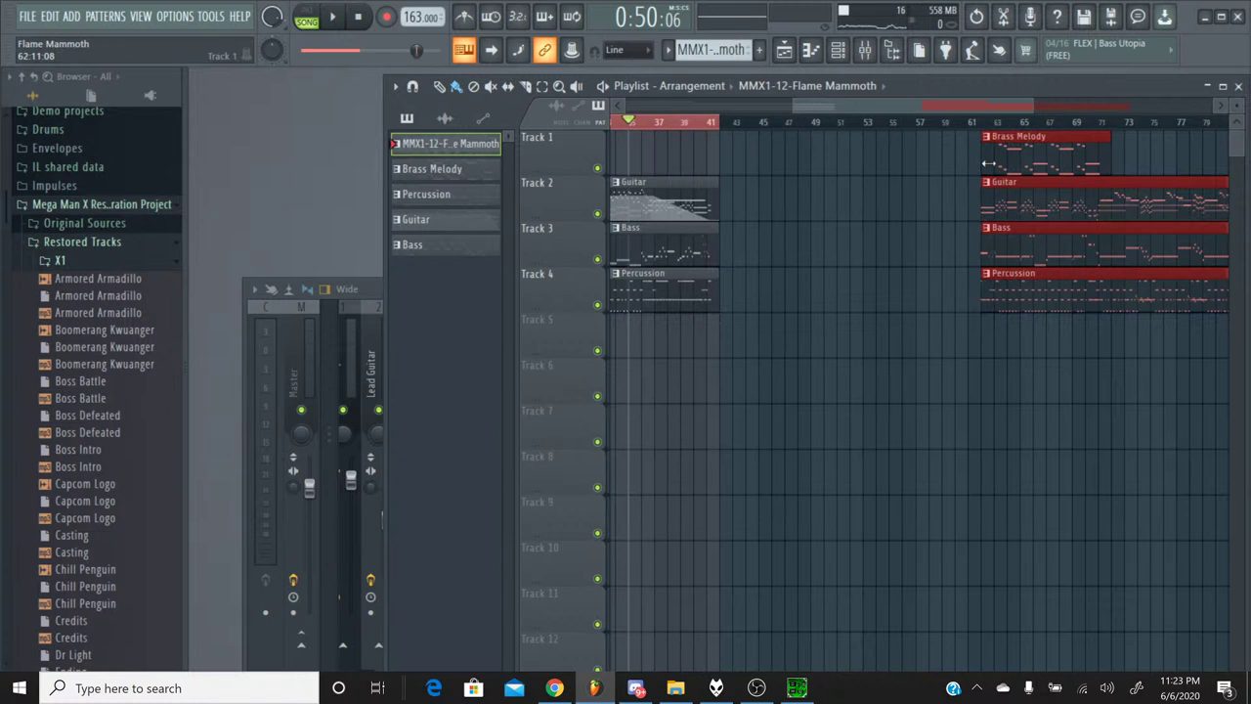
pyautogui.moveTo(987, 164); pyautogui.dragTo(991, 164)
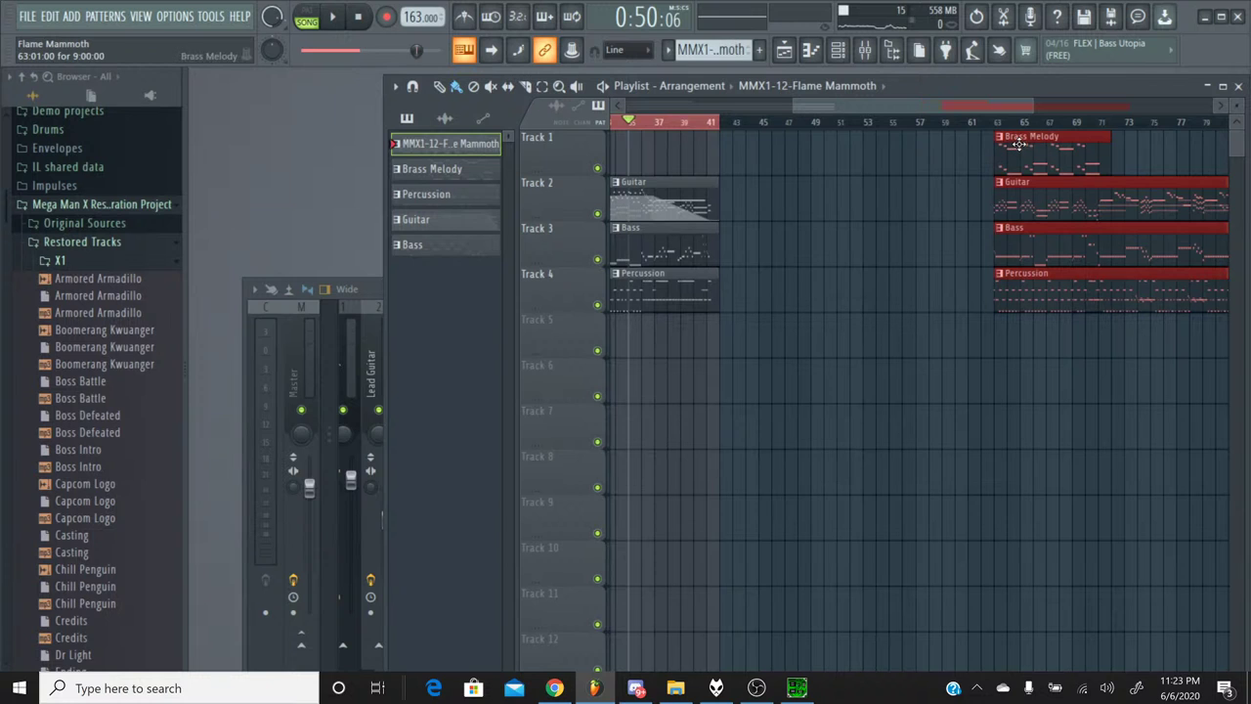
# Shorten the original guitar, bass and percussion clips to 41:05 and move the trimmed copies to start directly after them.
pyautogui.moveTo(1018, 144); pyautogui.dragTo(749, 143)
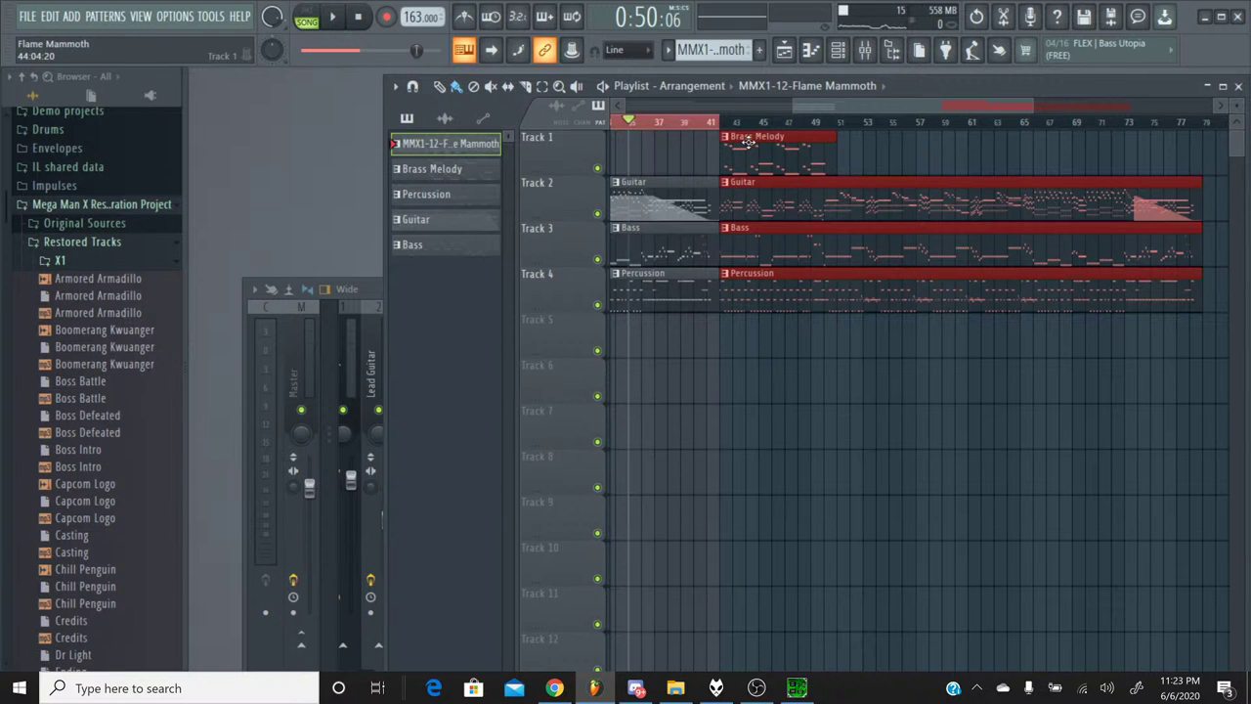
pyautogui.moveTo(747, 143); pyautogui.dragTo(760, 143)
pyautogui.scroll(5, 725, 132)
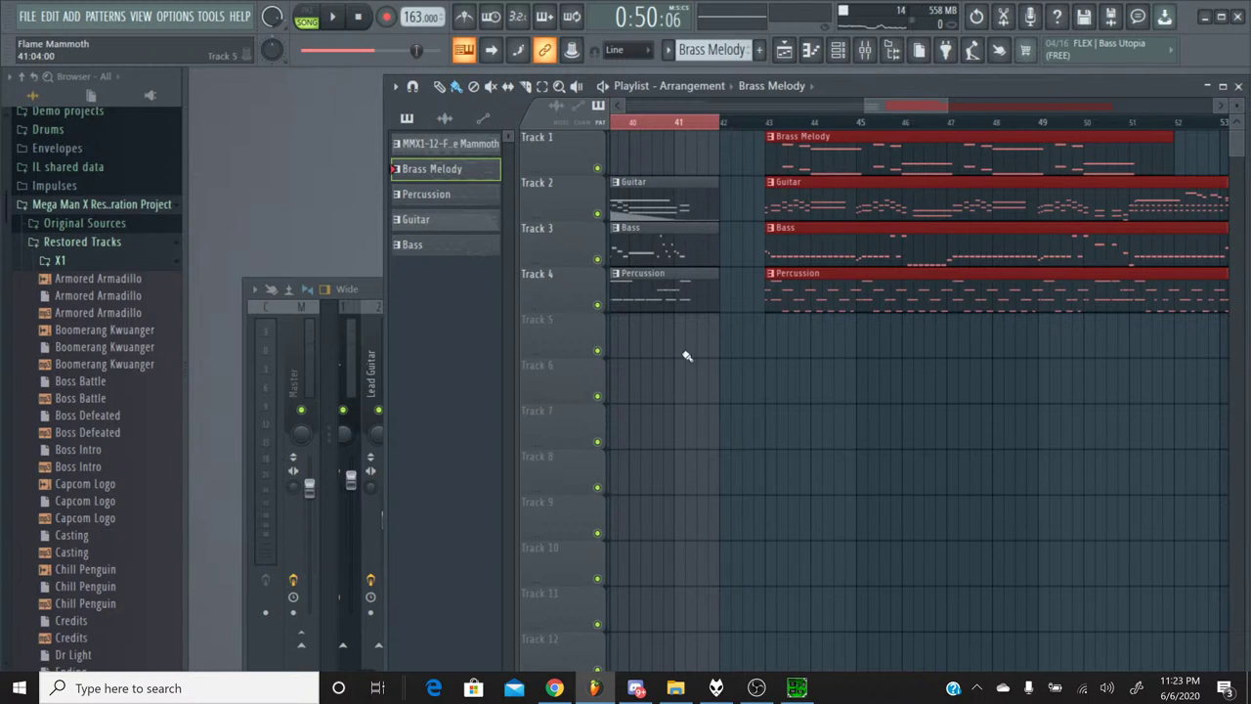
pyautogui.moveTo(687, 358); pyautogui.dragTo(682, 197)
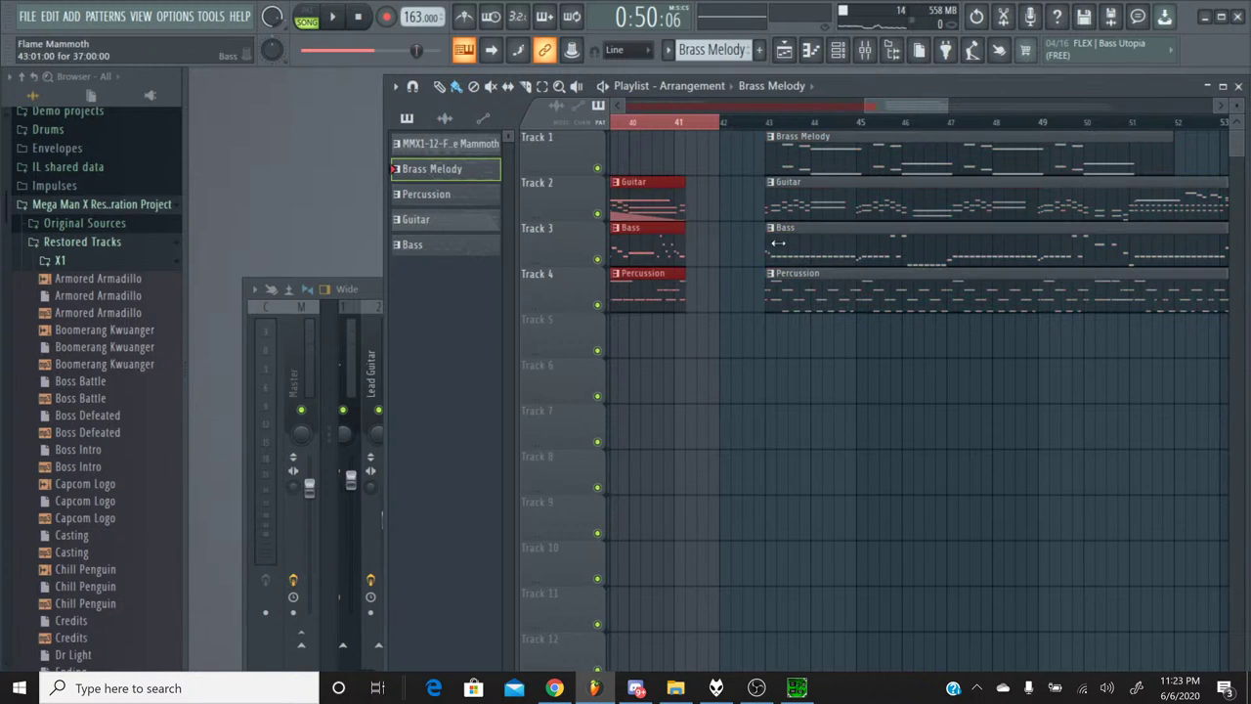
pyautogui.moveTo(811, 347); pyautogui.dragTo(735, 133)
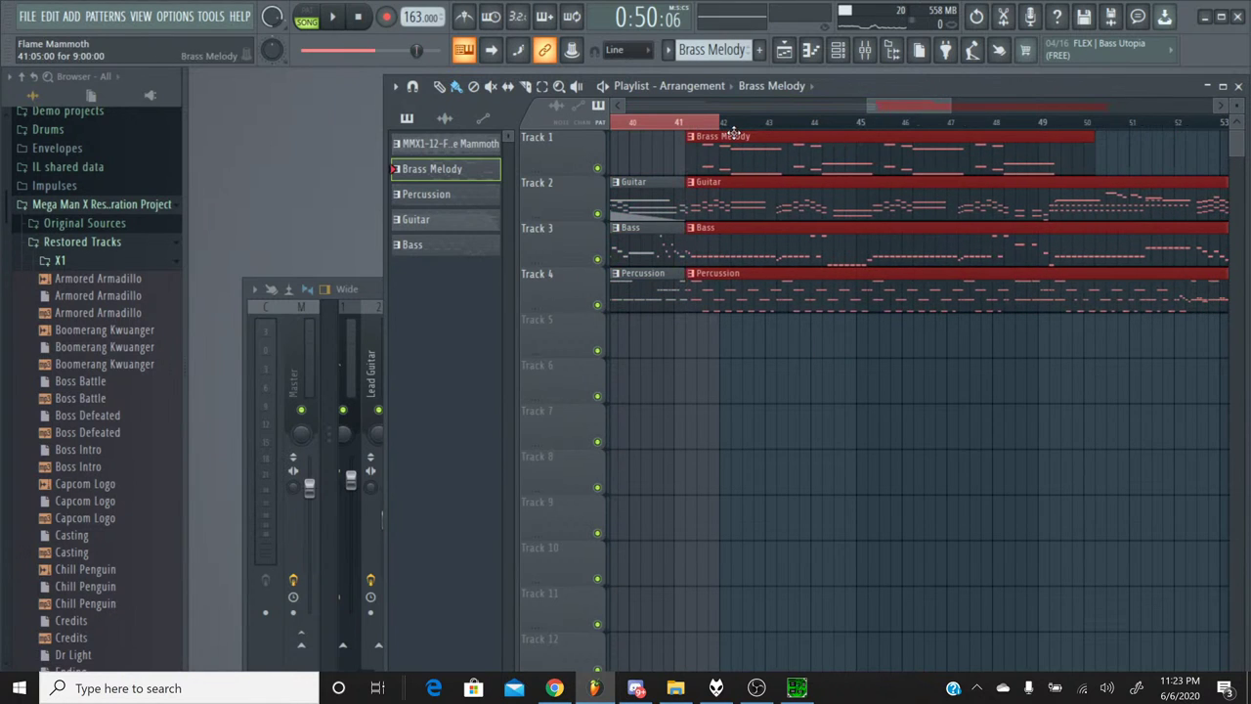
# Play the join between the originals and the copies from about bar 40, and stop.
pyautogui.click(634, 123)
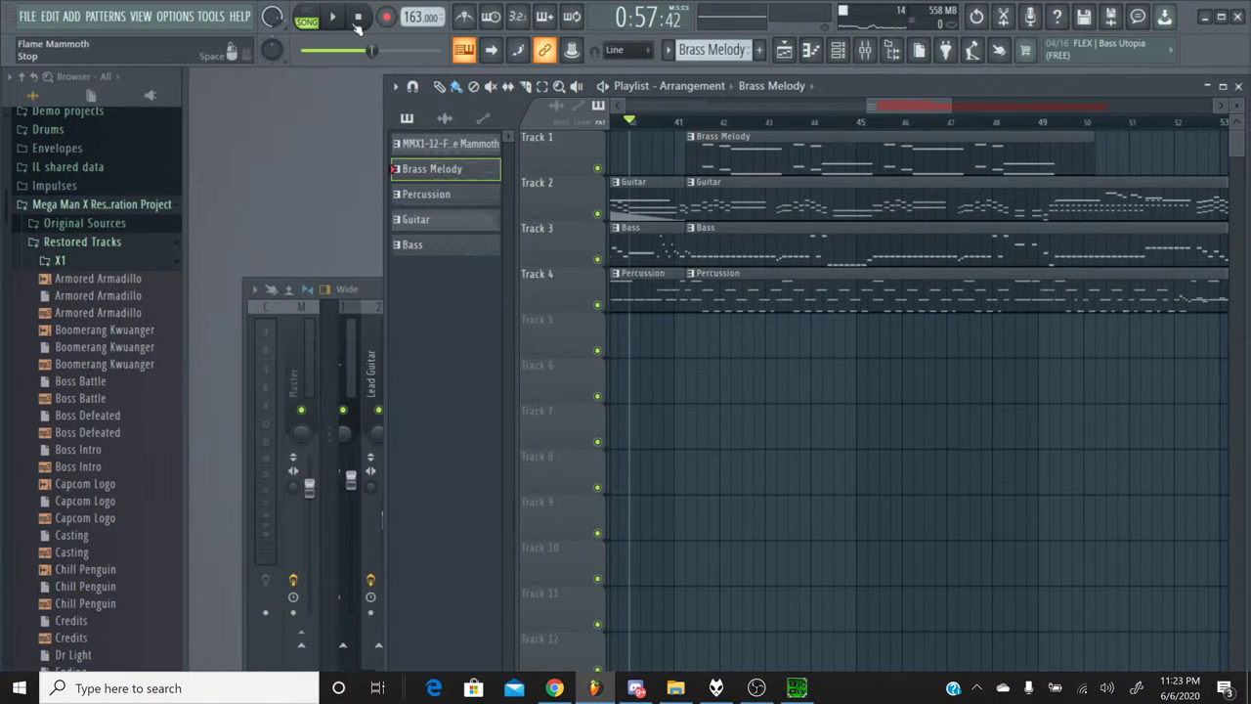
pyautogui.click(337, 24)
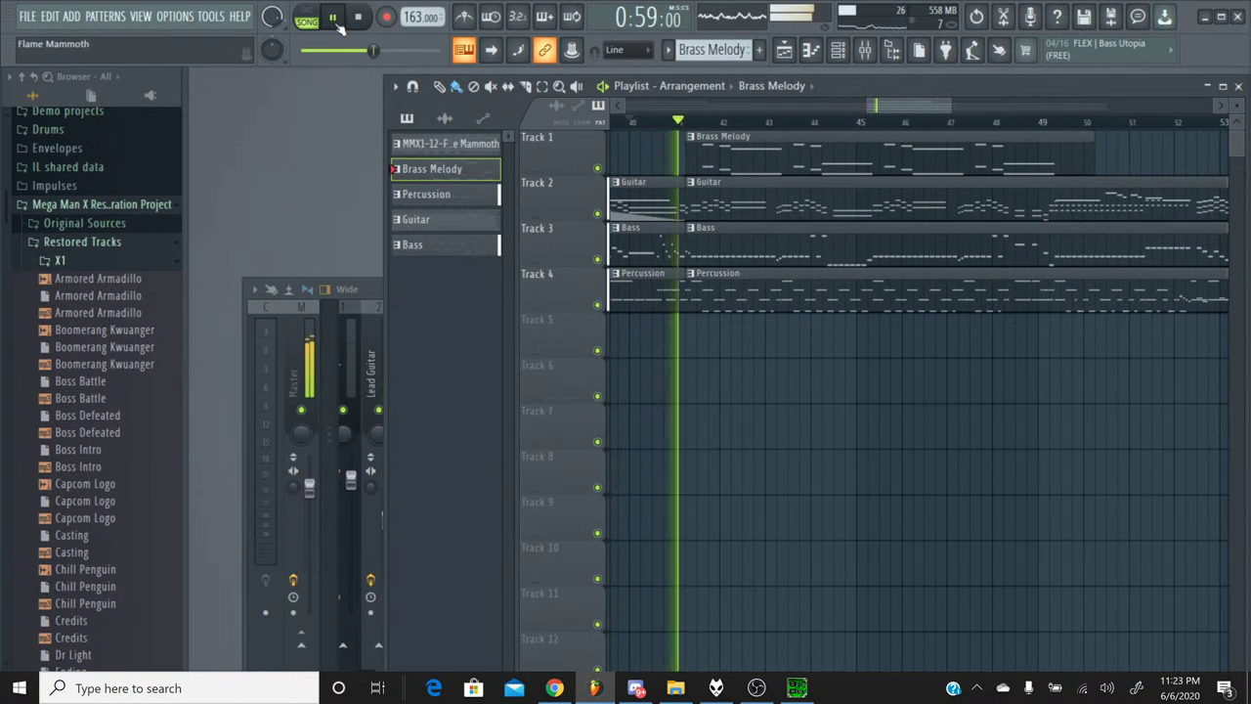
pyautogui.click(370, 20)
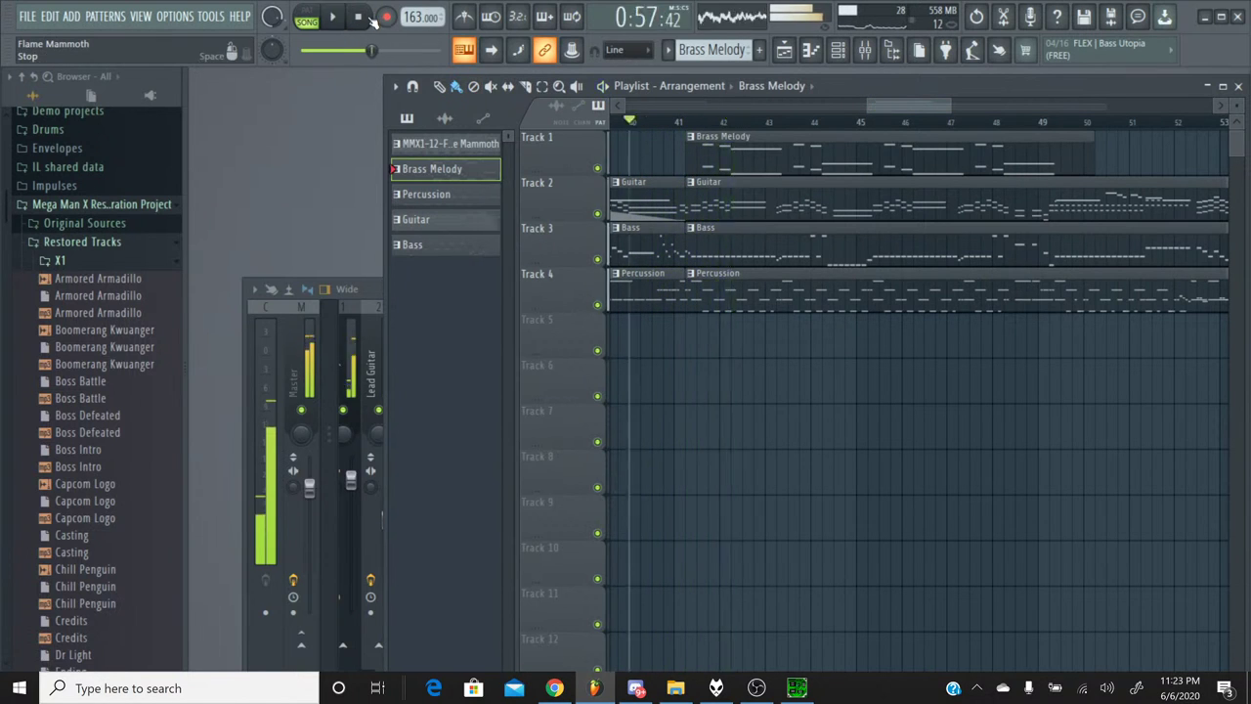
# Shorten the original clips to end at bar 41 and move the copied clips to start right there.
pyautogui.moveTo(772, 374); pyautogui.dragTo(760, 158)
pyautogui.moveTo(677, 341); pyautogui.dragTo(680, 186)
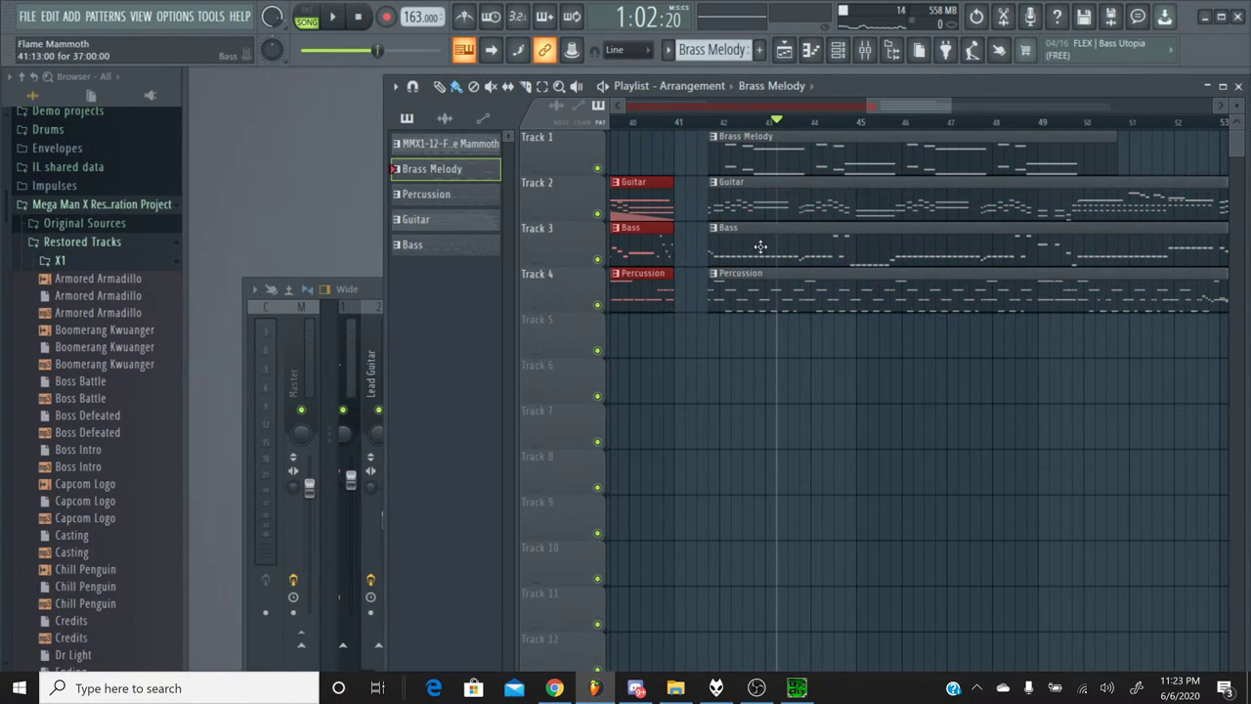
pyautogui.moveTo(824, 335); pyautogui.dragTo(757, 140)
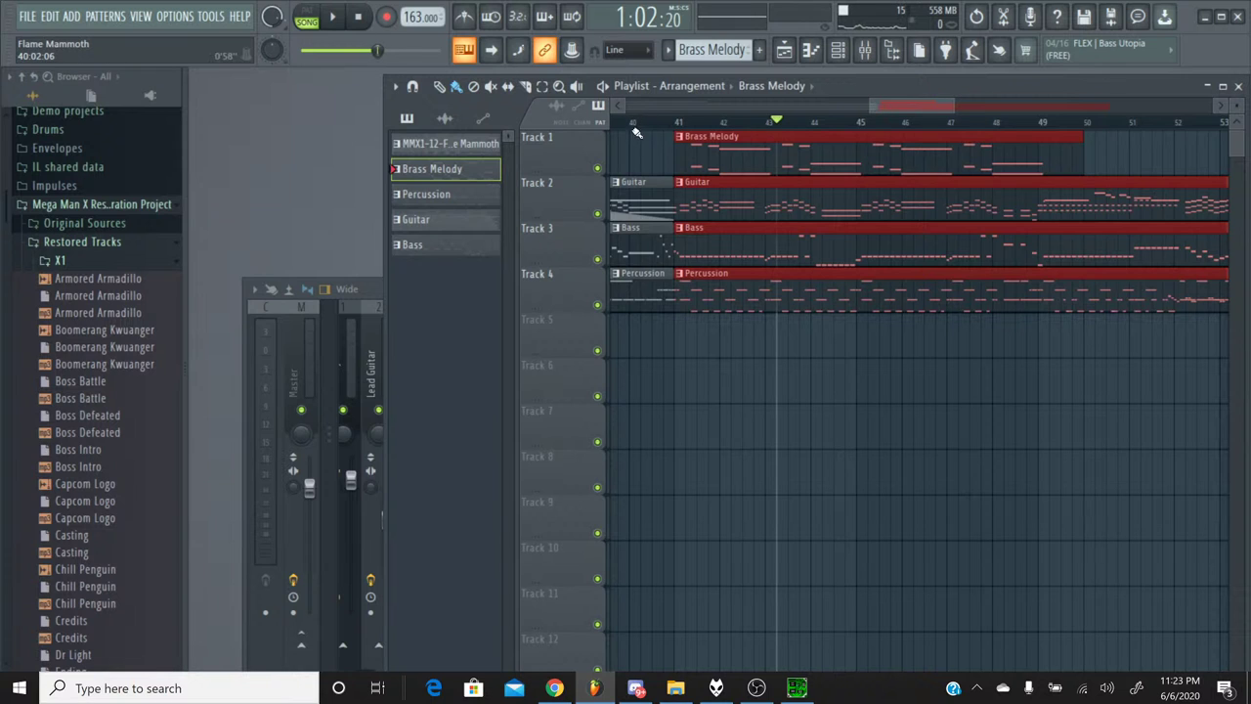
# Replay the arrangement from about bar 40 across the new join and raise the headphone volume to 100.
pyautogui.click(633, 125)
pyautogui.click(332, 17)
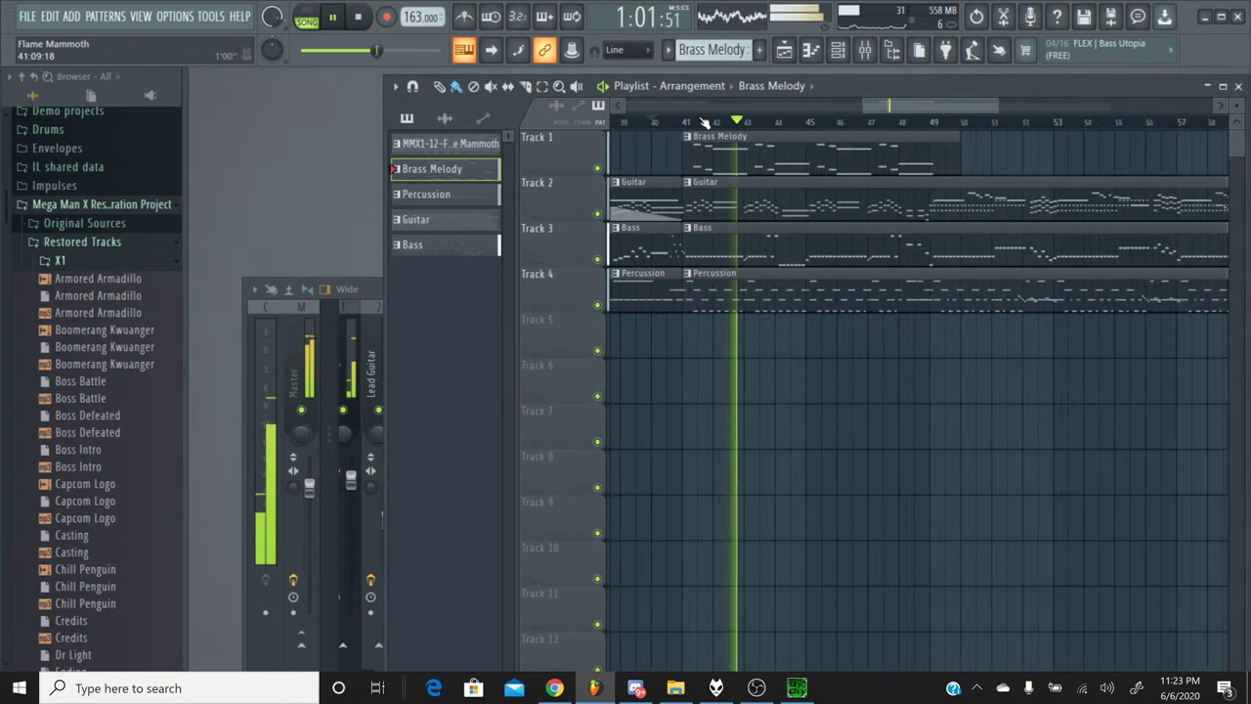
pyautogui.scroll(-4, 699, 110)
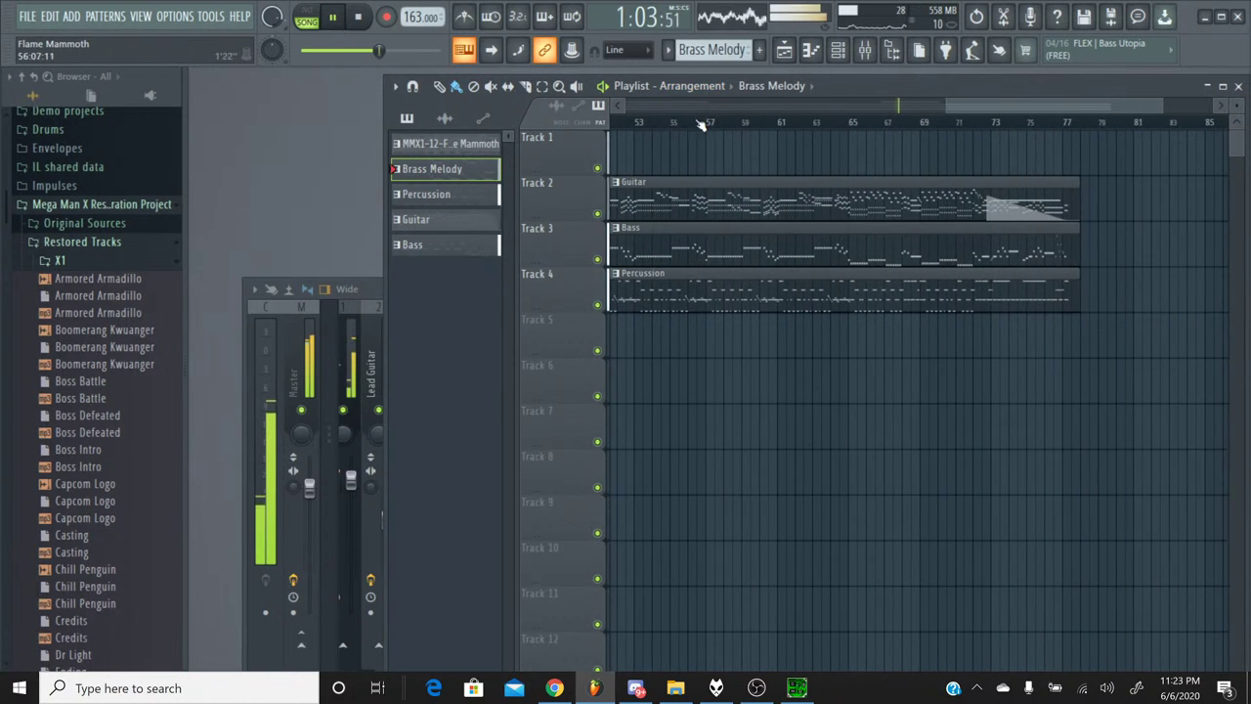
pyautogui.scroll(-3, 700, 115)
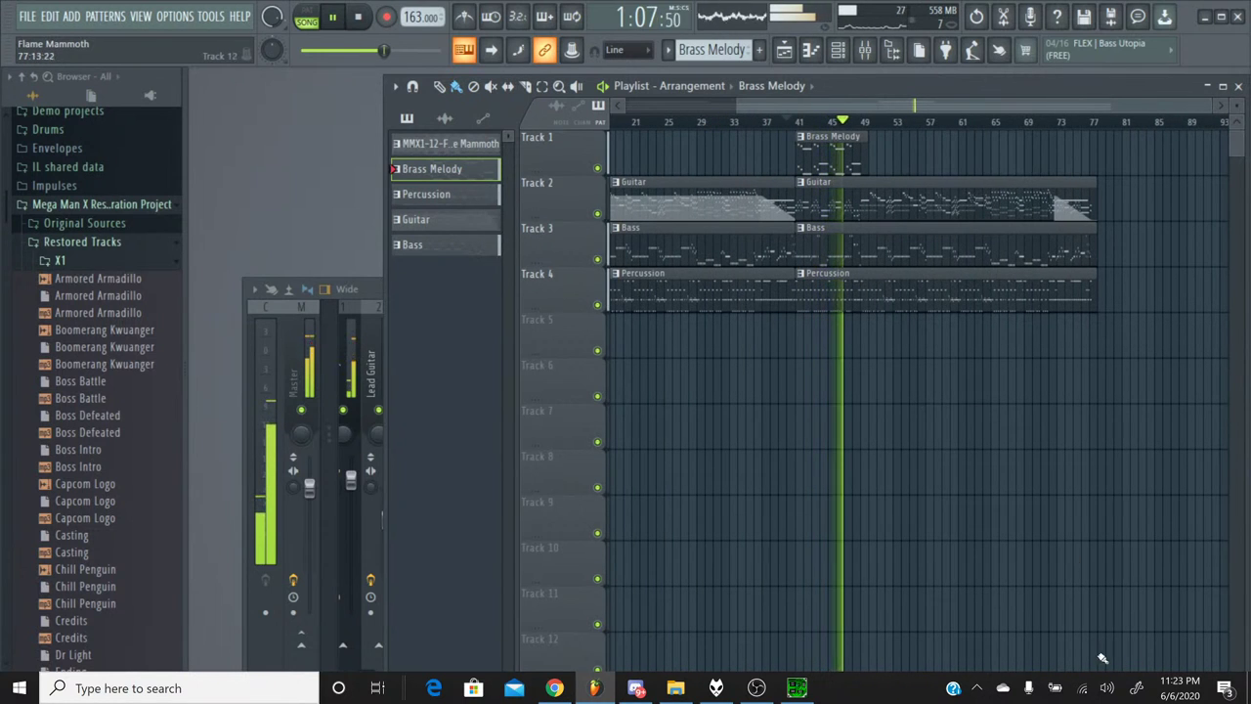
pyautogui.click(1106, 688)
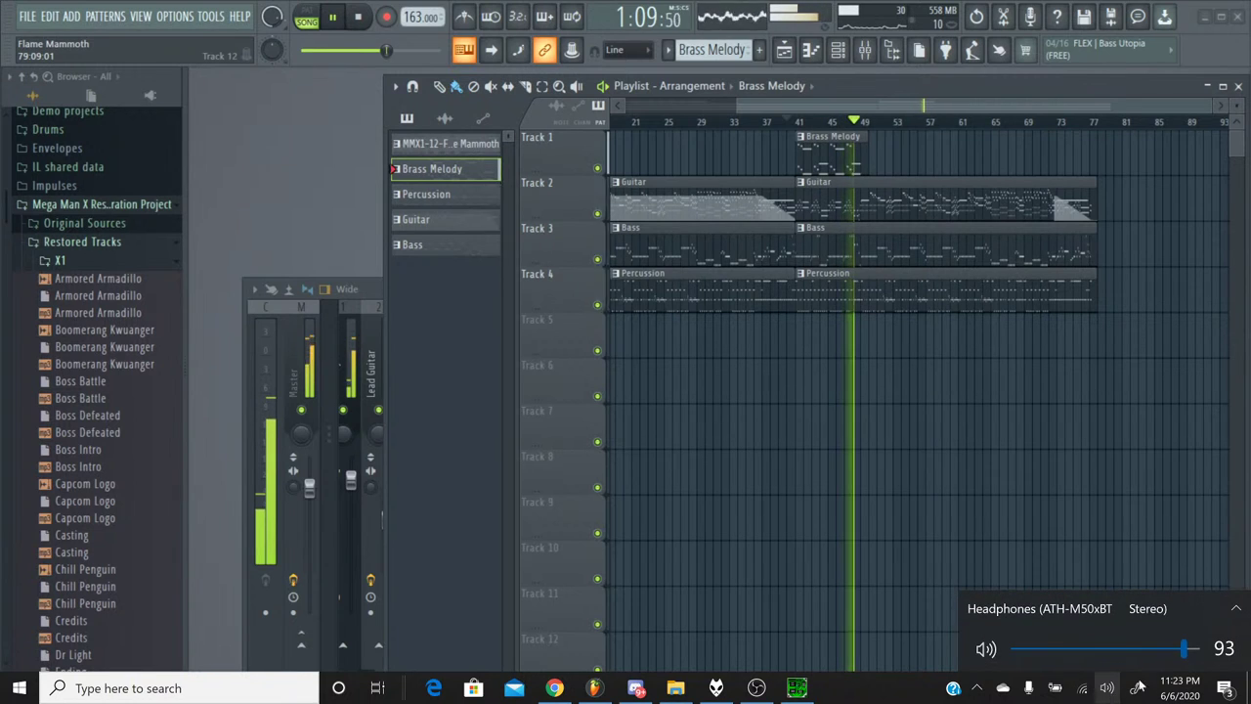
pyautogui.moveTo(1184, 647); pyautogui.dragTo(1207, 648)
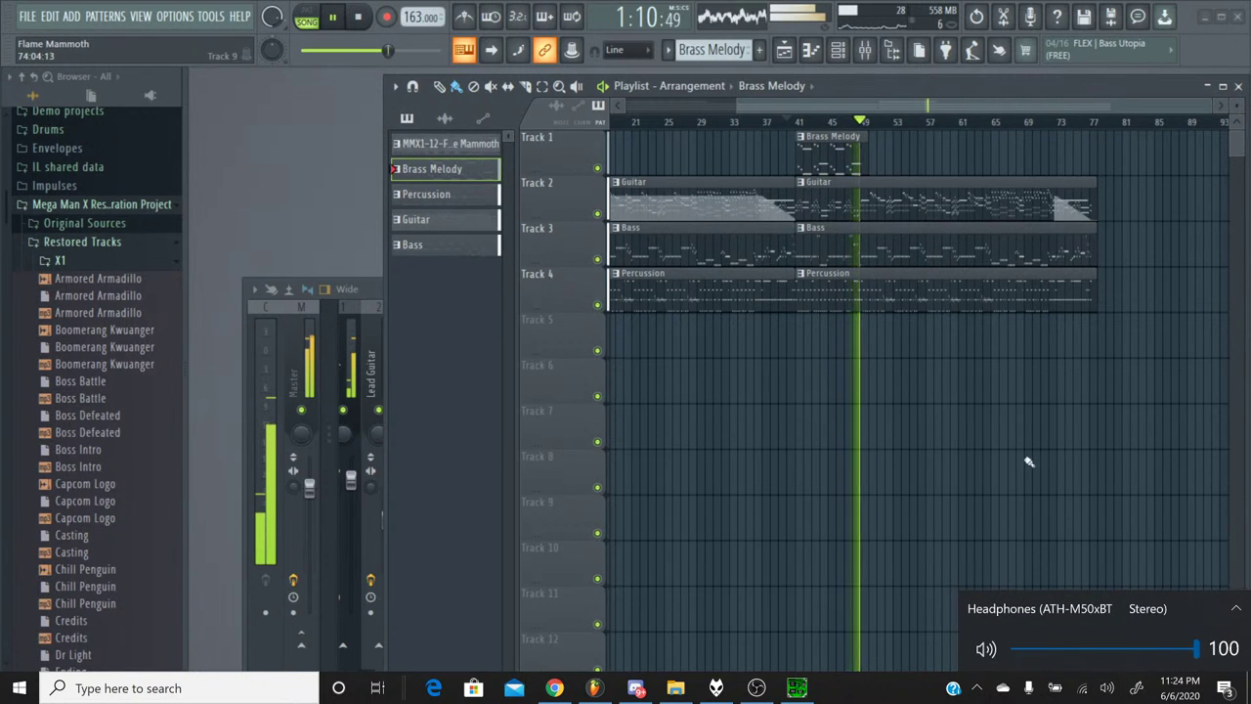
pyautogui.click(773, 100)
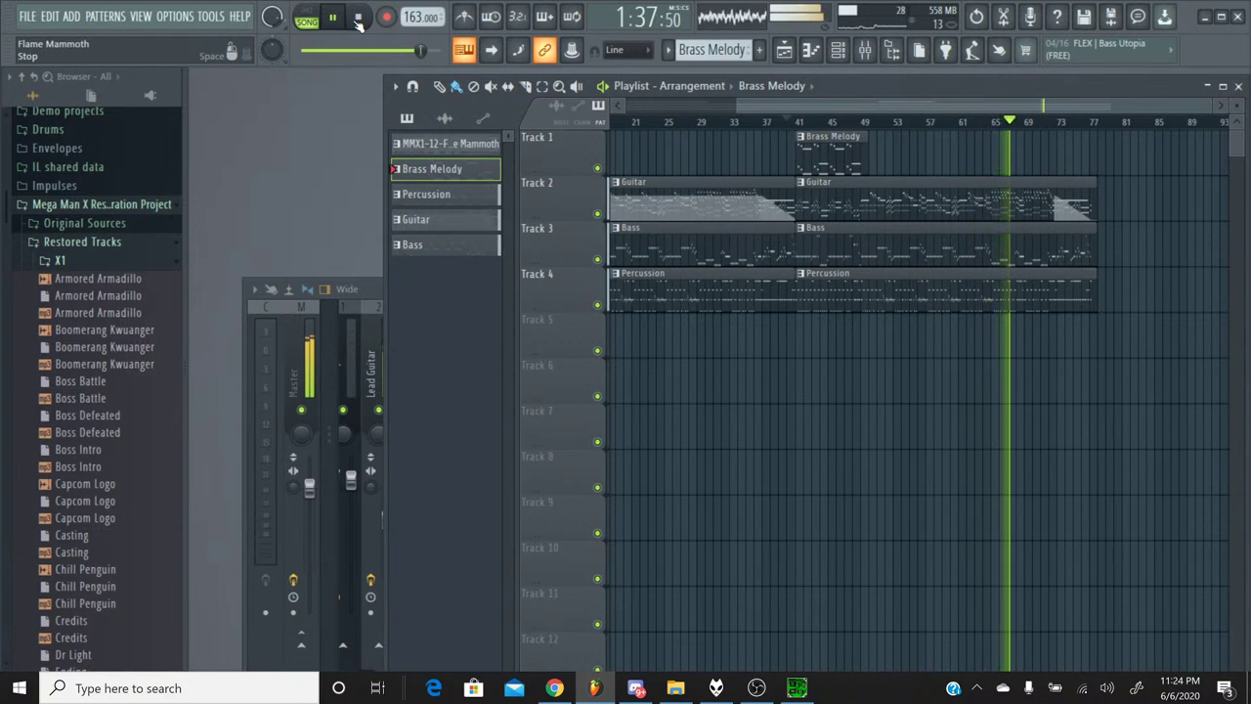
# Check the stream's live chat for feedback on the guitar fade-out, and stop playback of the song.
pyautogui.click(547, 689)
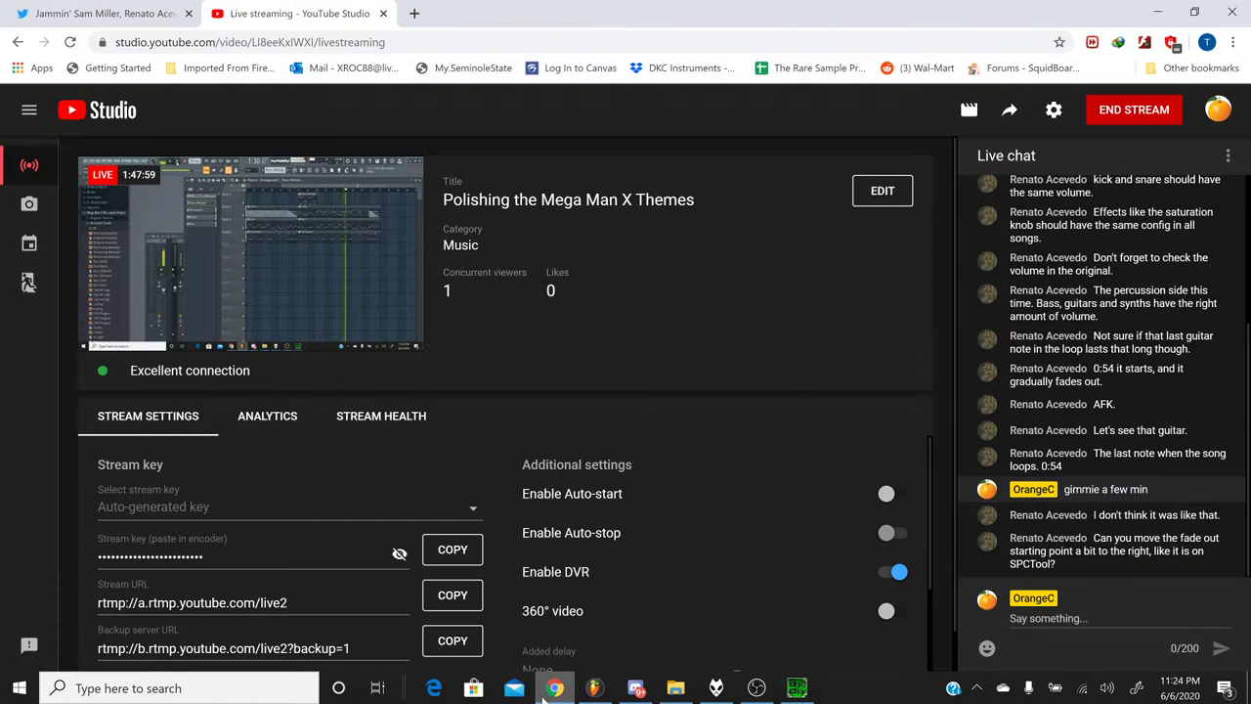
pyautogui.click(548, 690)
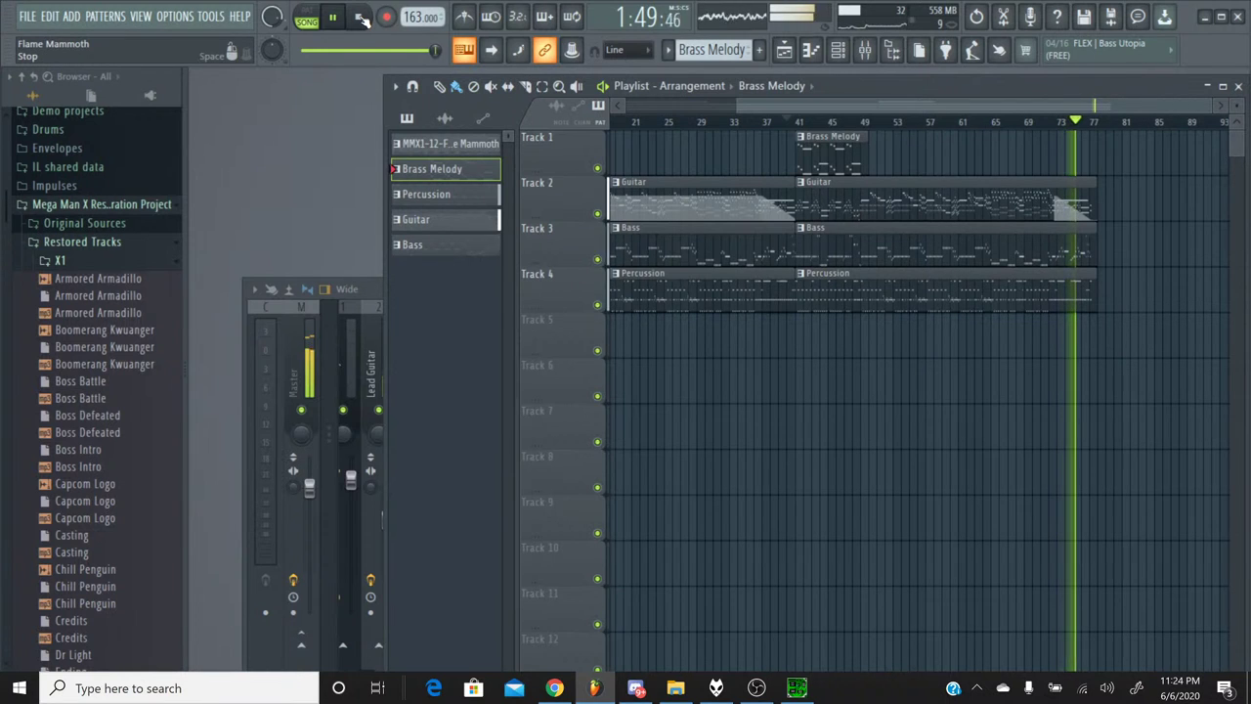
pyautogui.click(361, 17)
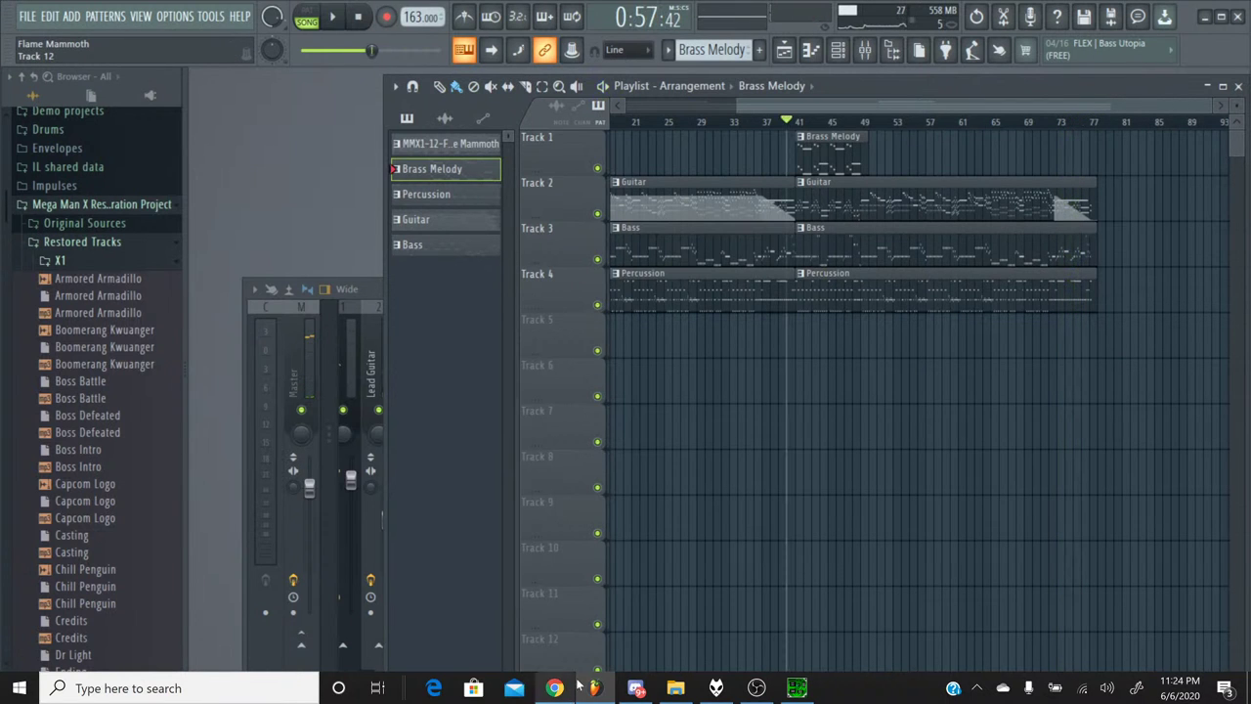
pyautogui.click(547, 692)
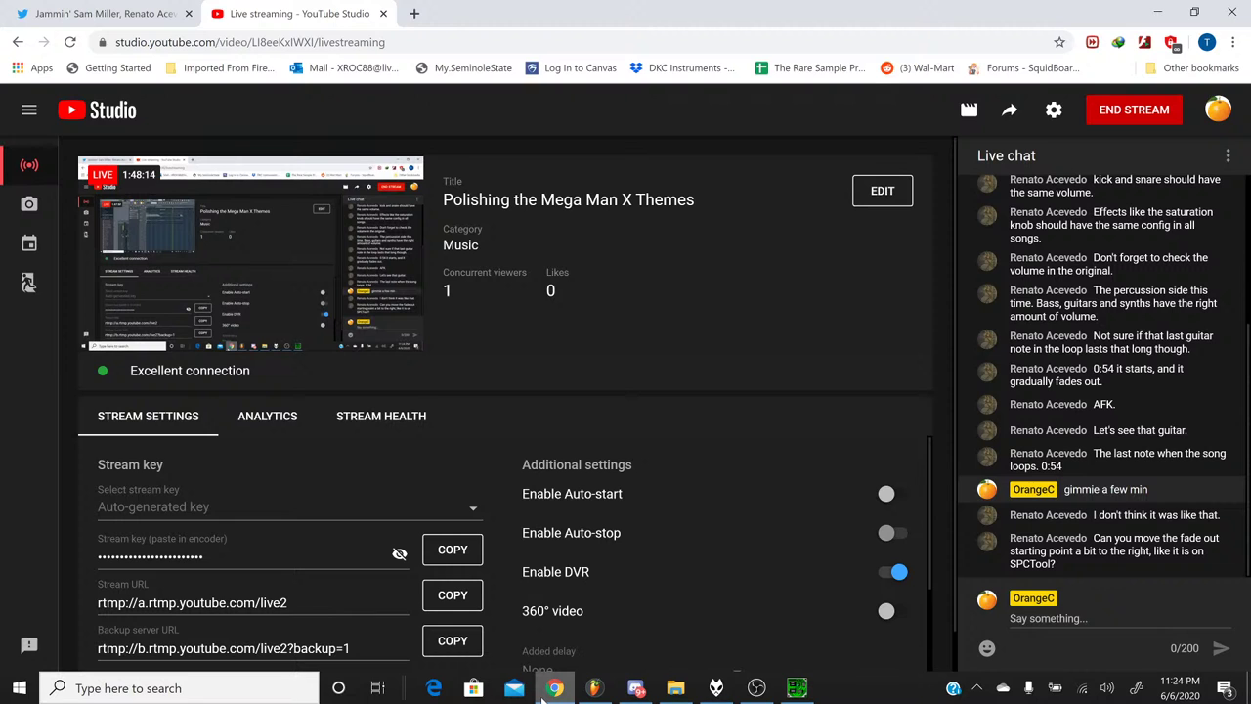
pyautogui.click(545, 696)
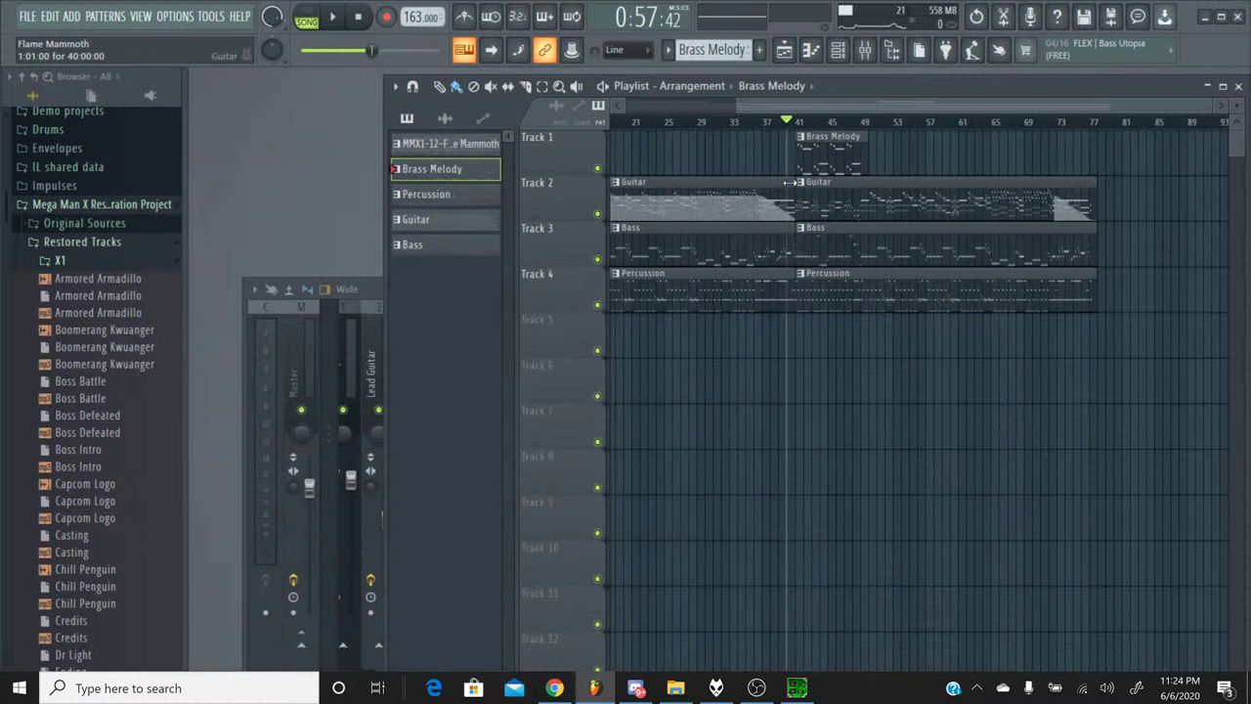
# Show the Guitar pattern in the channel rack and isolate Lead Guitar 2 and Lead Guitar with solo.
pyautogui.click(669, 50)
pyautogui.click(684, 118)
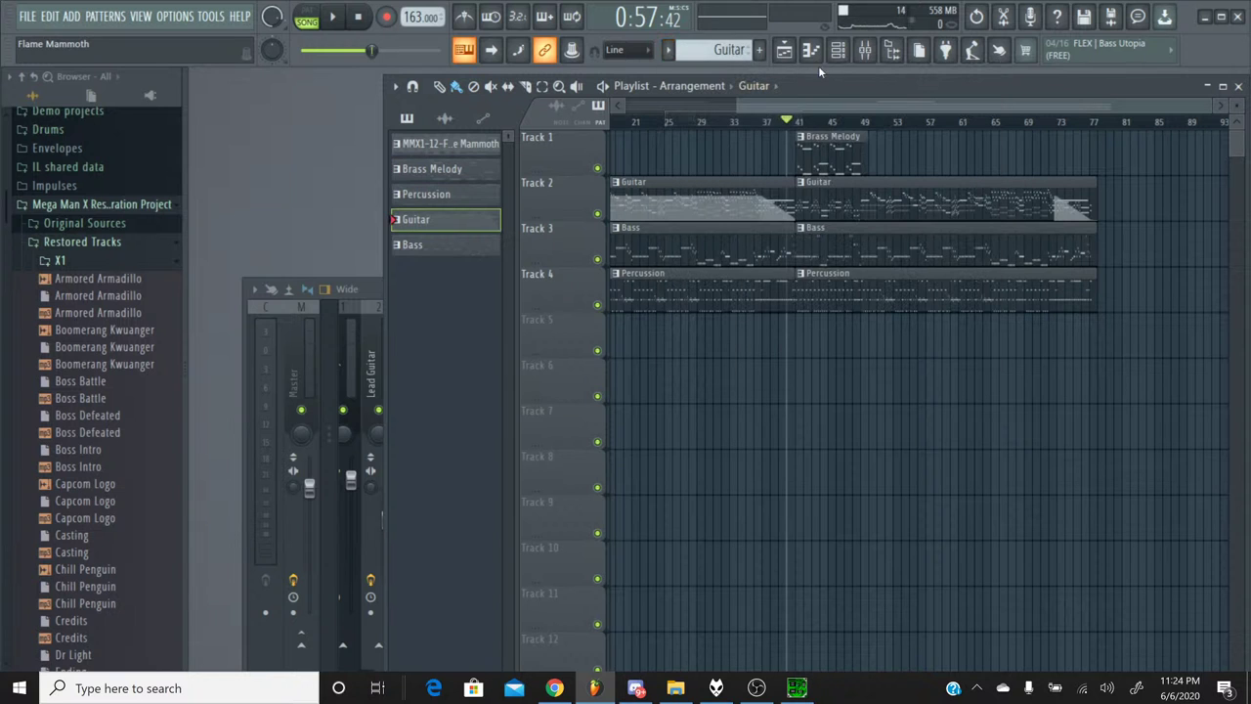
pyautogui.click(837, 49)
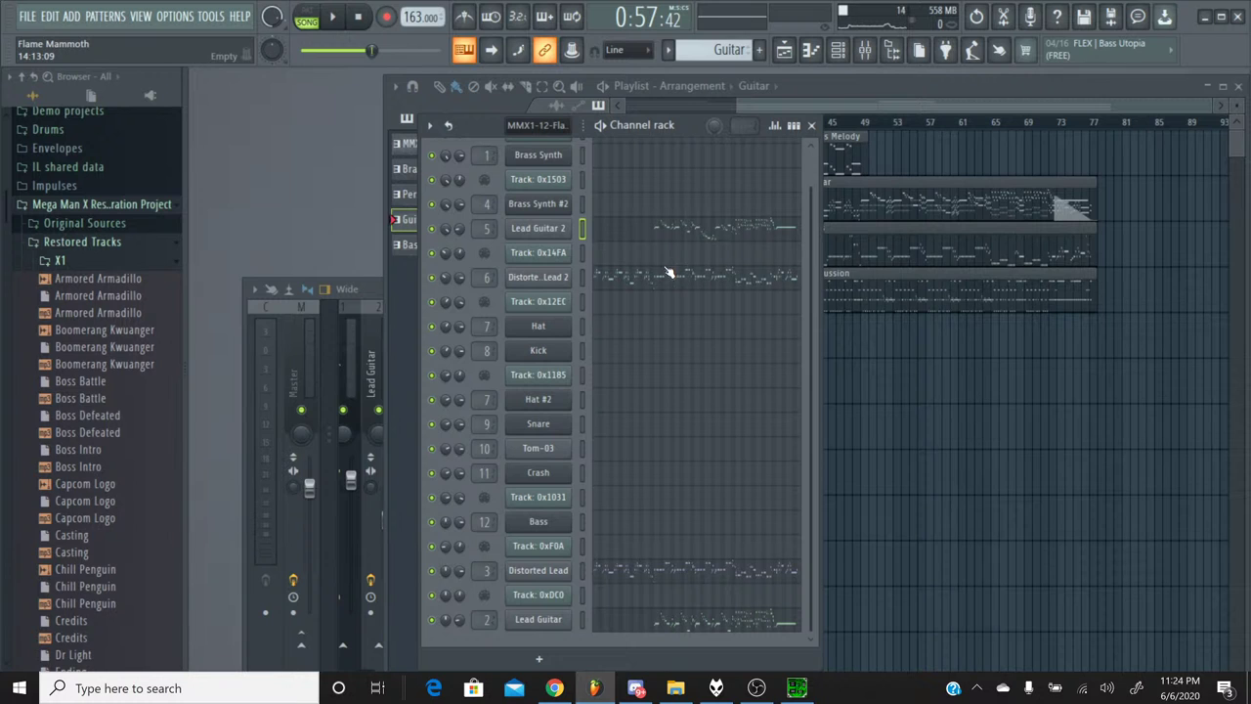
pyautogui.scroll(1, 664, 337)
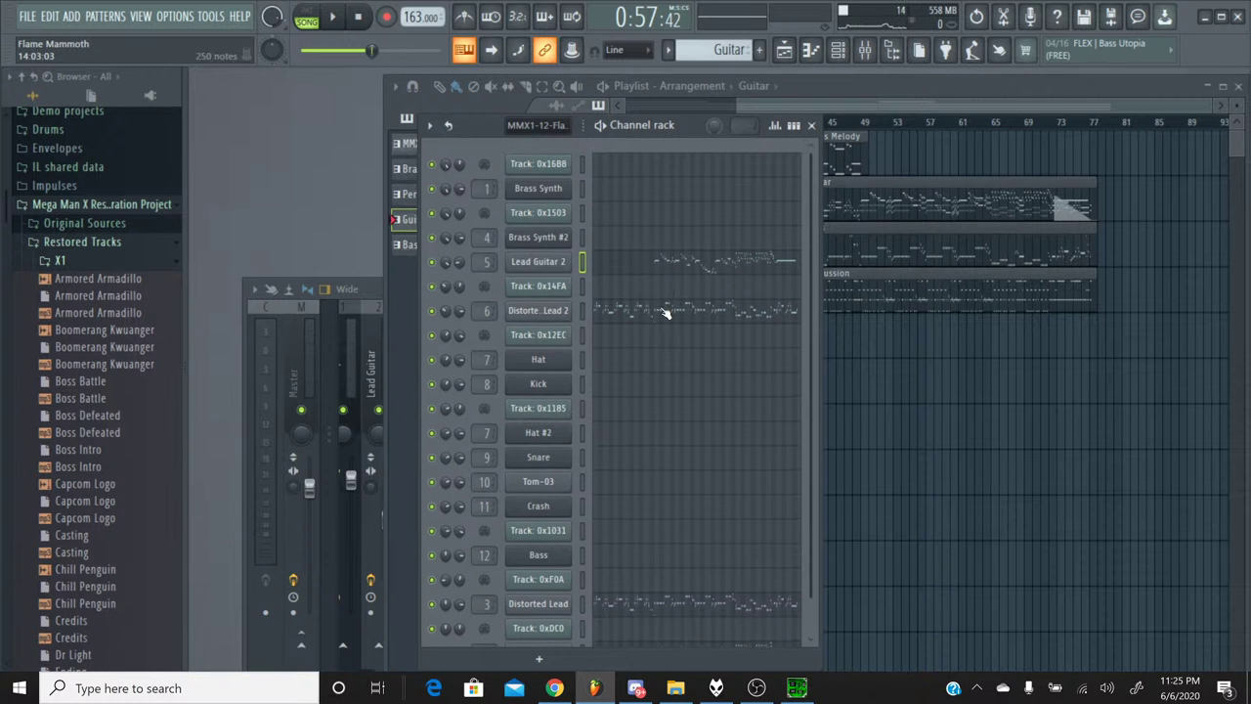
pyautogui.rightClick(434, 271)
pyautogui.click(452, 277)
pyautogui.scroll(-1, 437, 600)
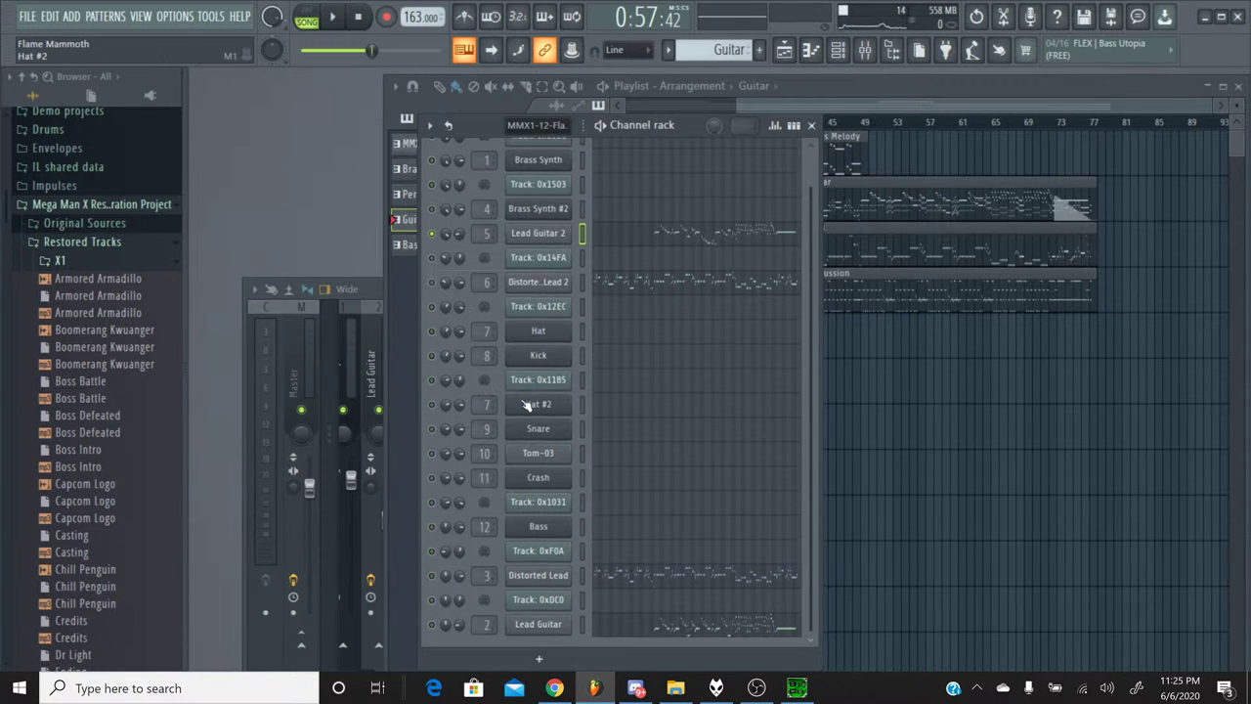
pyautogui.rightClick(431, 623)
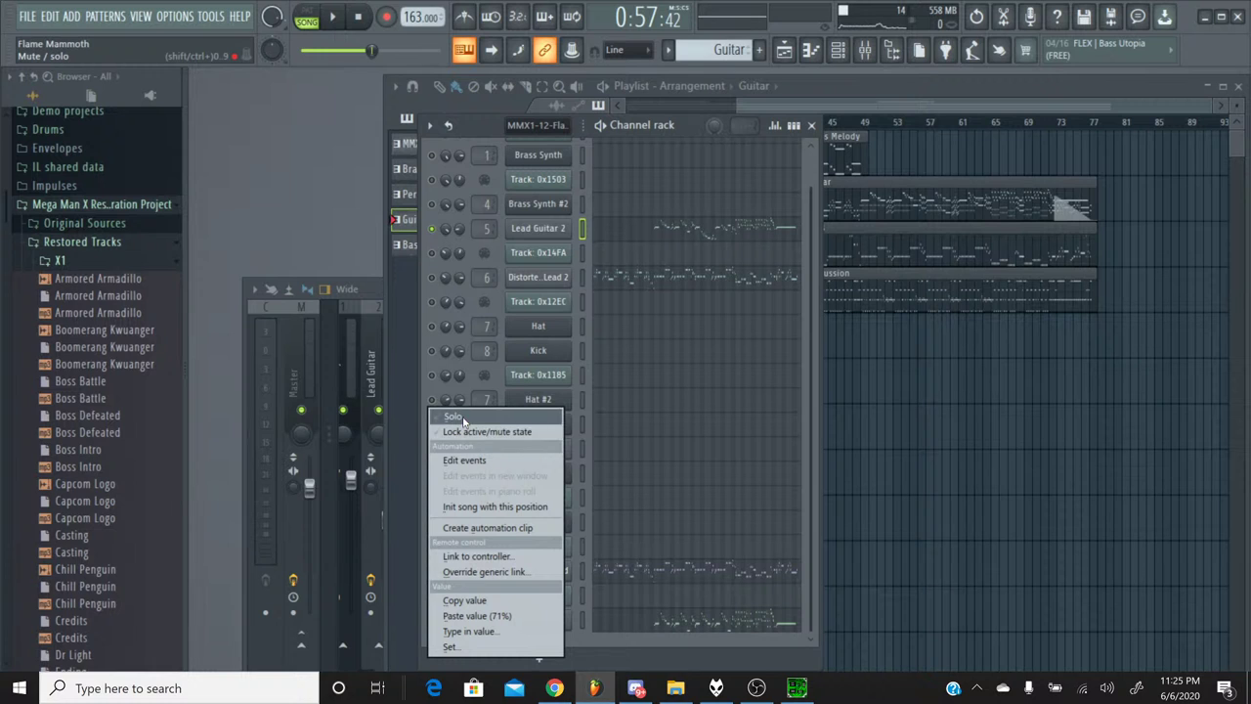
pyautogui.click(462, 418)
pyautogui.scroll(1, 468, 321)
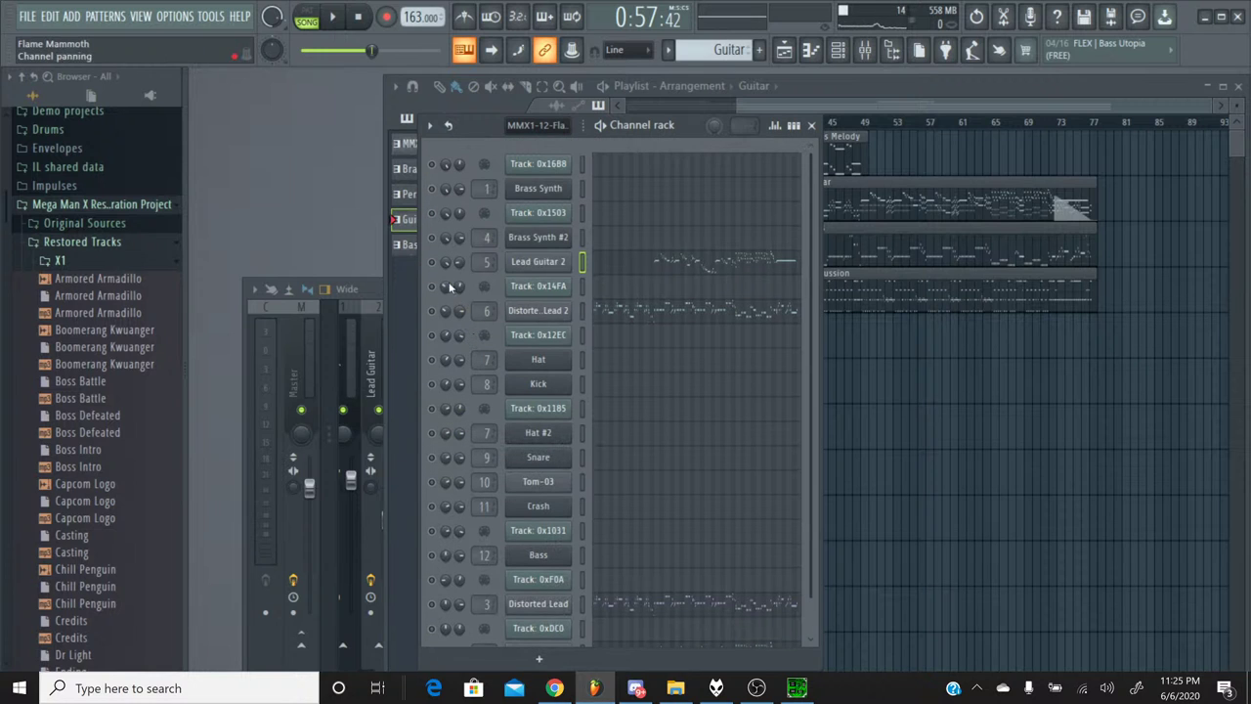
# Redraw Lead Guitar 2's channel volume fade-out from about 36:12 at 78% down to zero just past bar 41.
pyautogui.rightClick(455, 276)
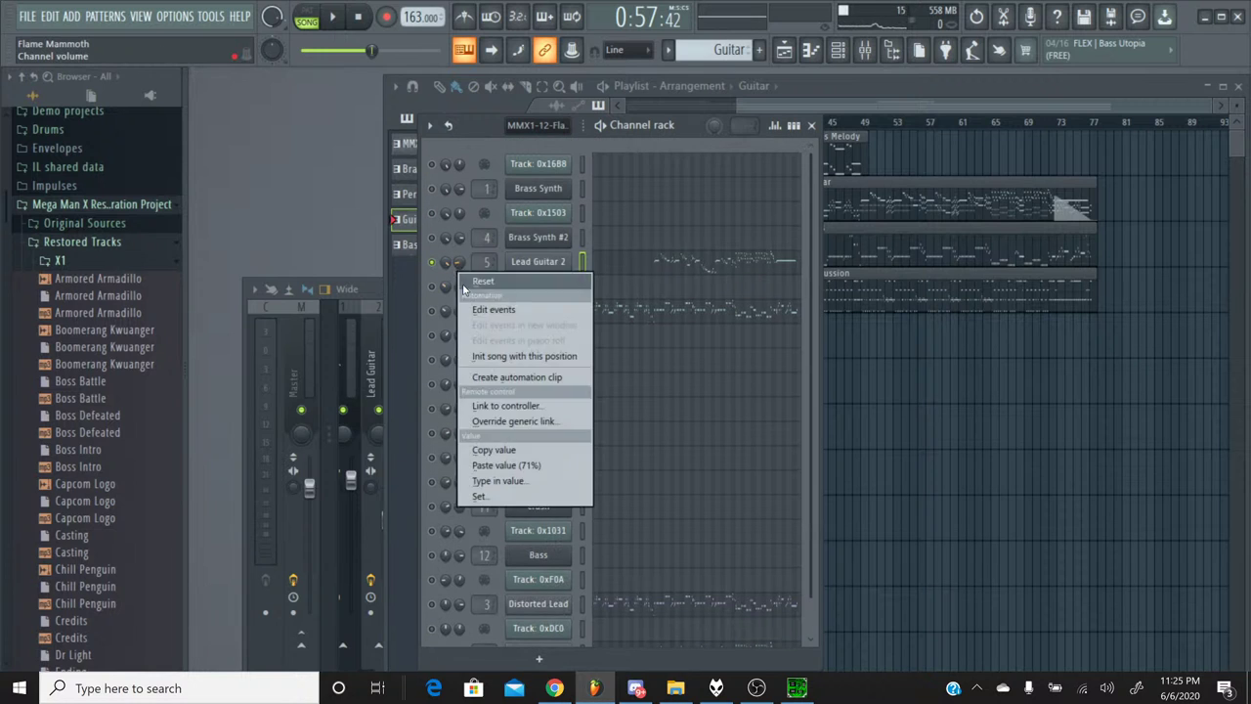
pyautogui.click(469, 311)
pyautogui.moveTo(777, 155); pyautogui.dragTo(916, 141)
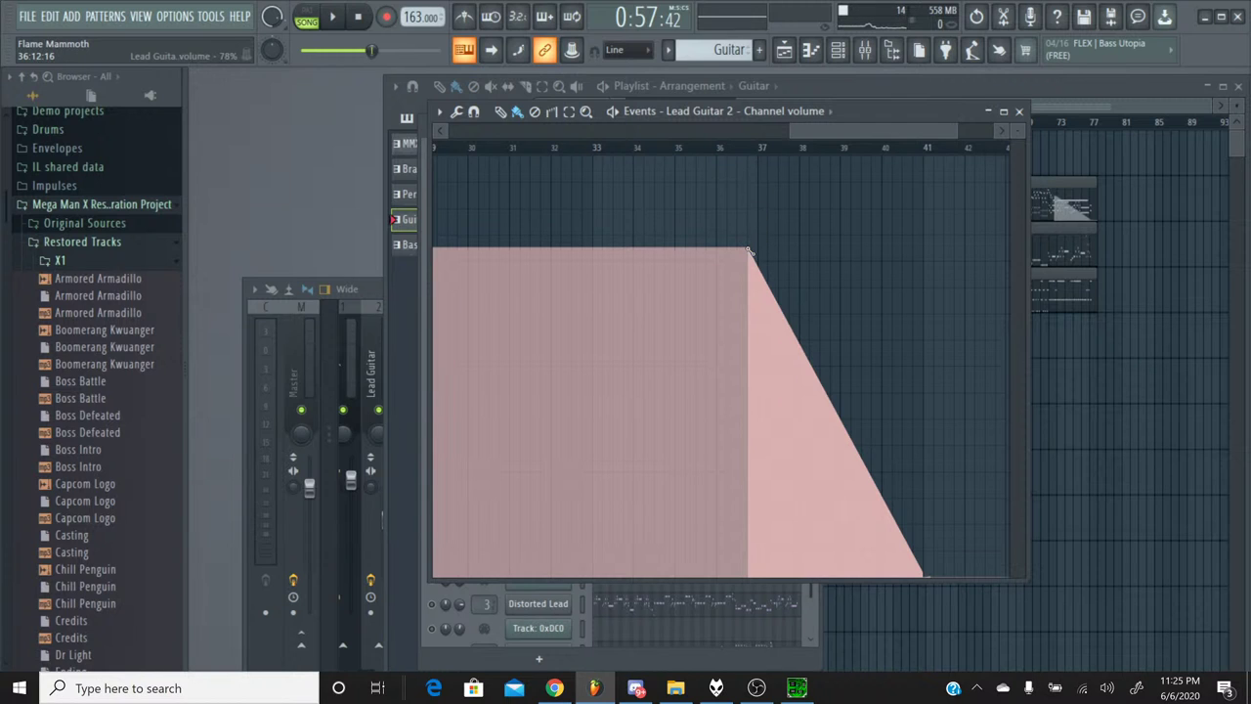
pyautogui.moveTo(748, 251); pyautogui.dragTo(750, 254)
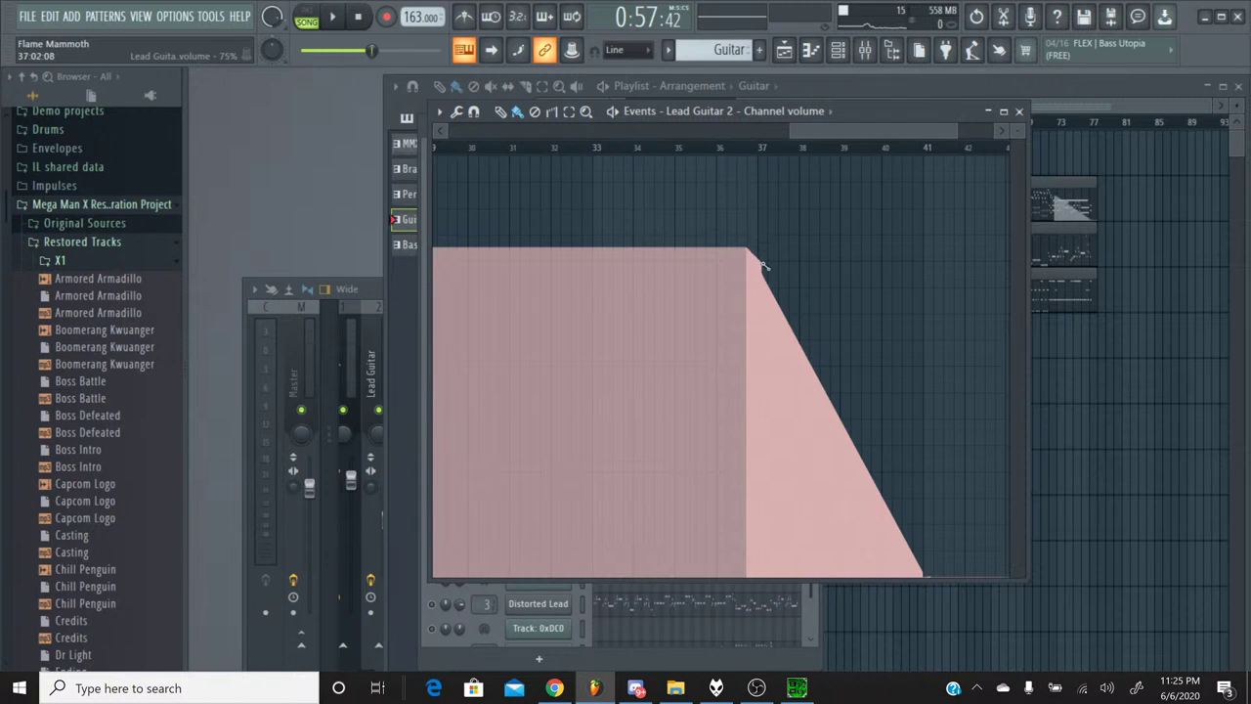
pyautogui.moveTo(785, 311); pyautogui.dragTo(935, 584)
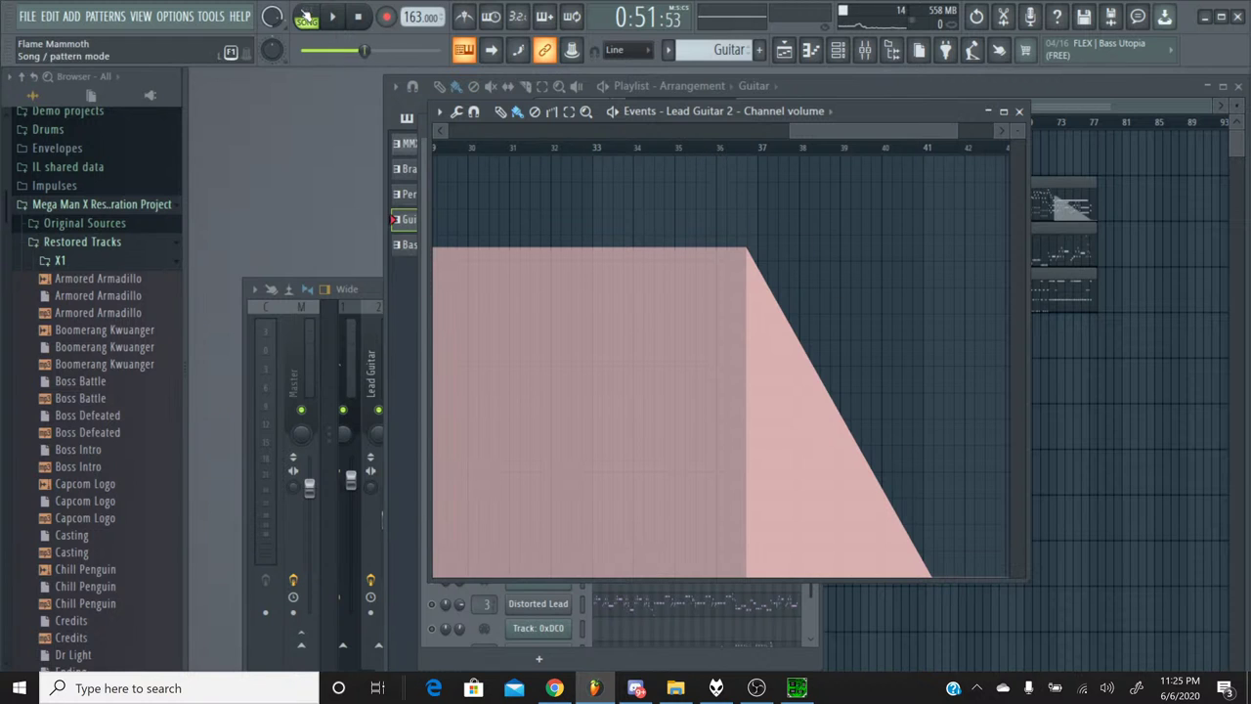
# Switch to pattern mode and play the Guitar pattern twice from about bar 36 through Lead Guitar 2's fade-out.
pyautogui.click(305, 16)
pyautogui.click(719, 152)
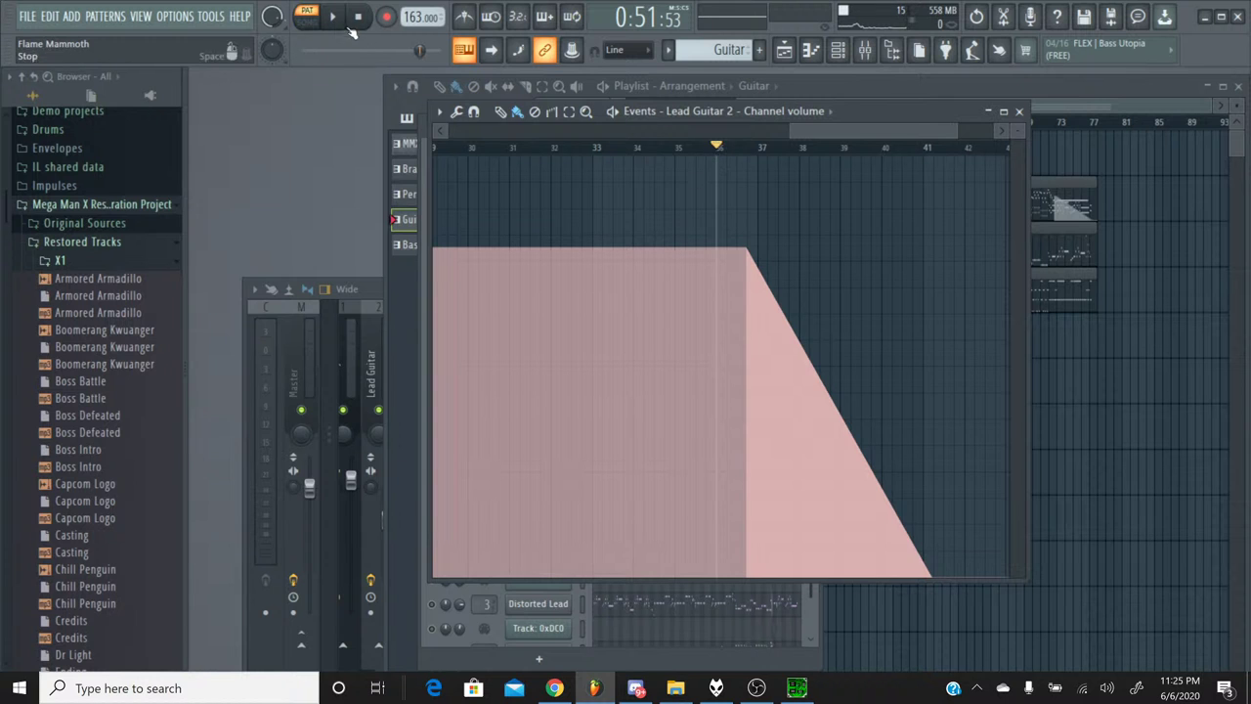
pyautogui.click(337, 18)
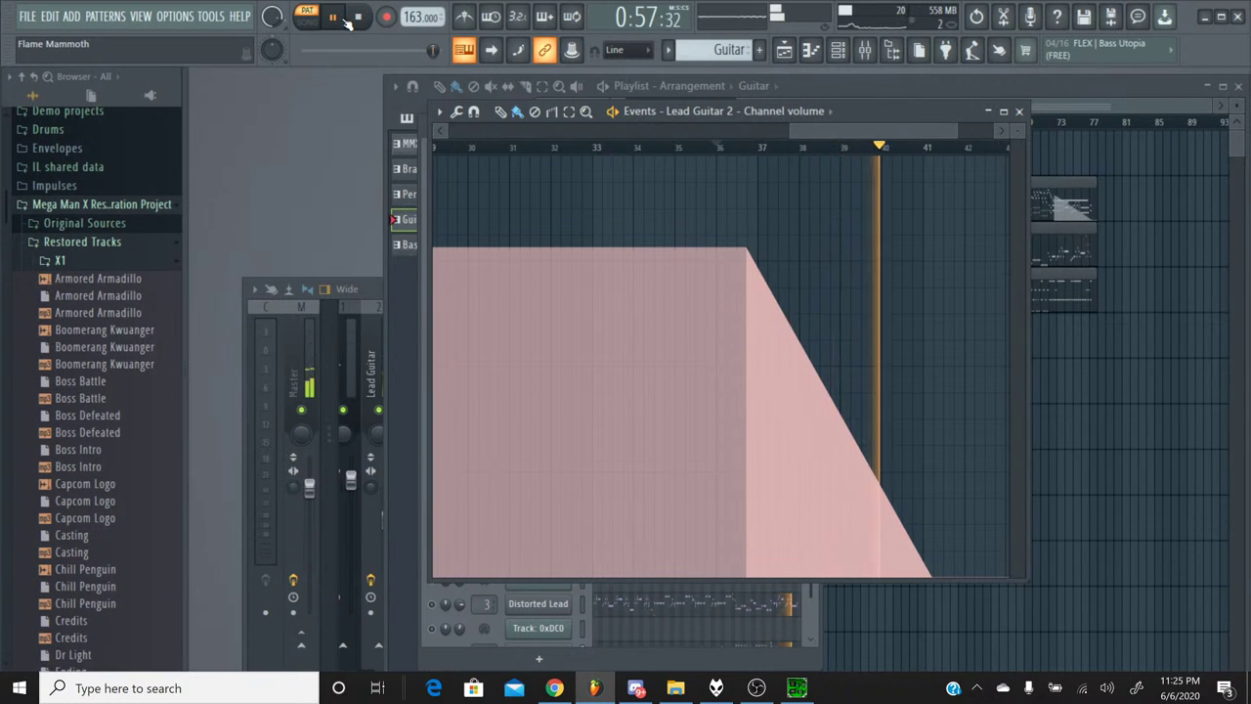
pyautogui.click(360, 19)
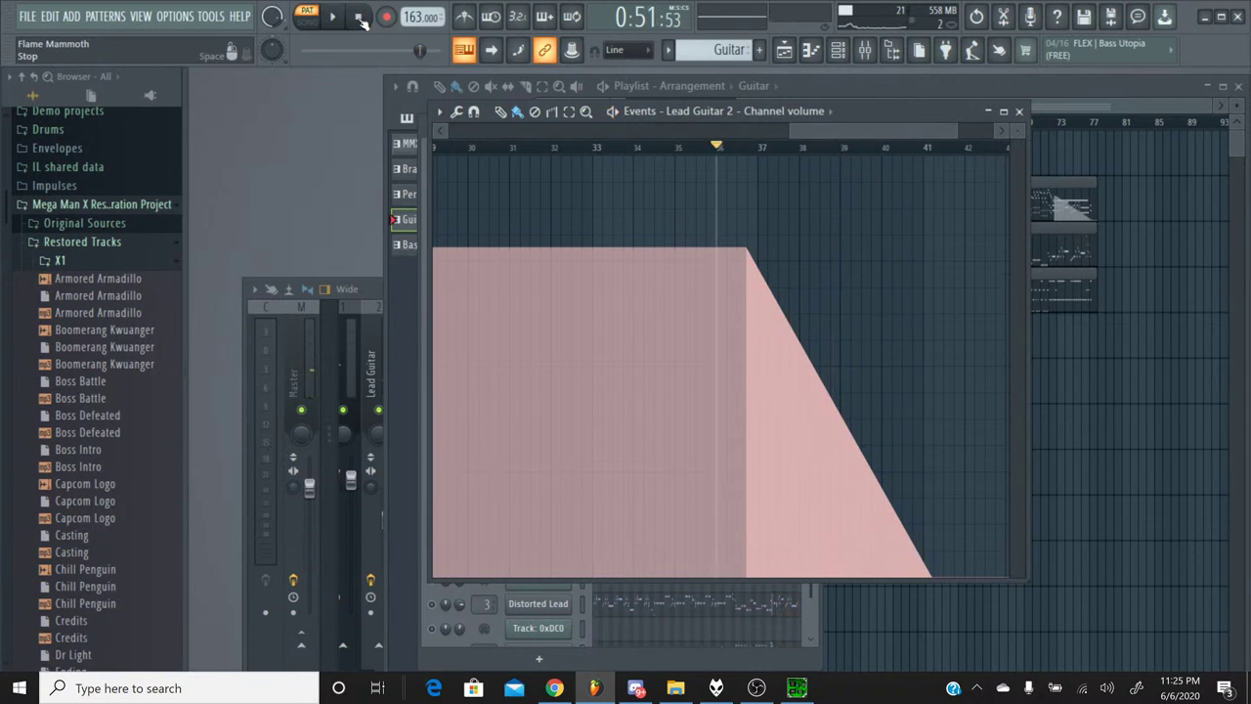
pyautogui.click(331, 18)
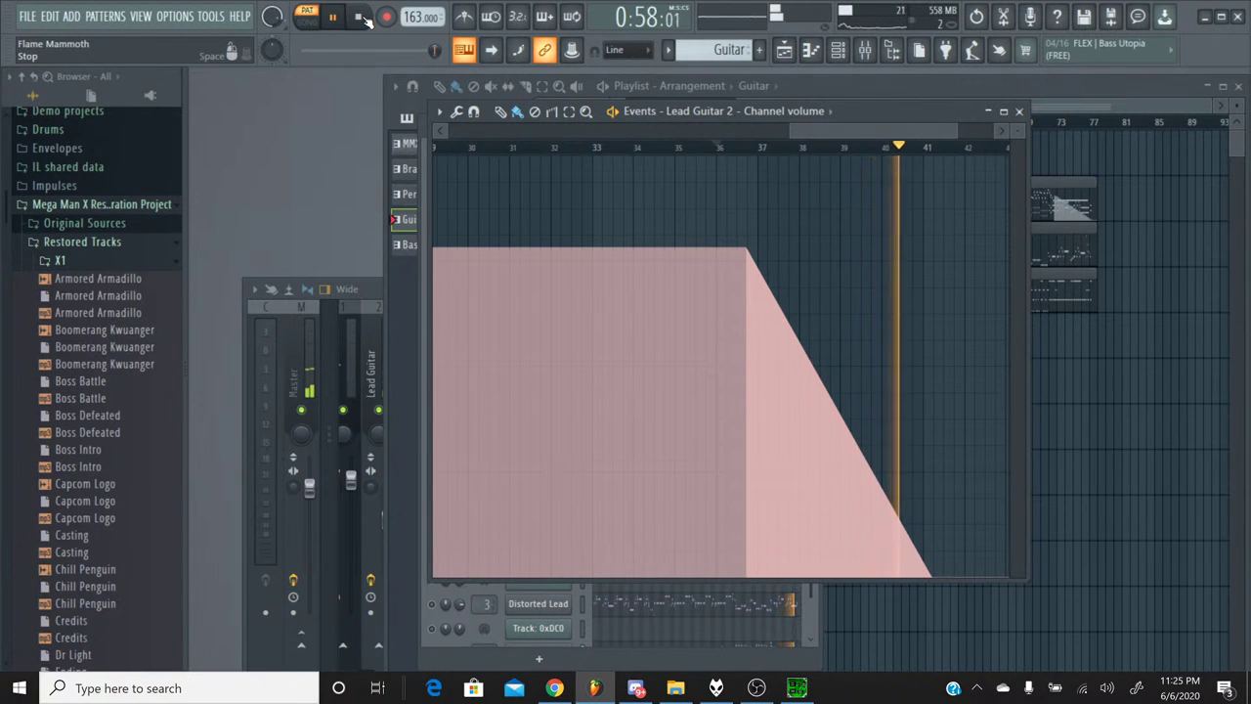
pyautogui.click(361, 18)
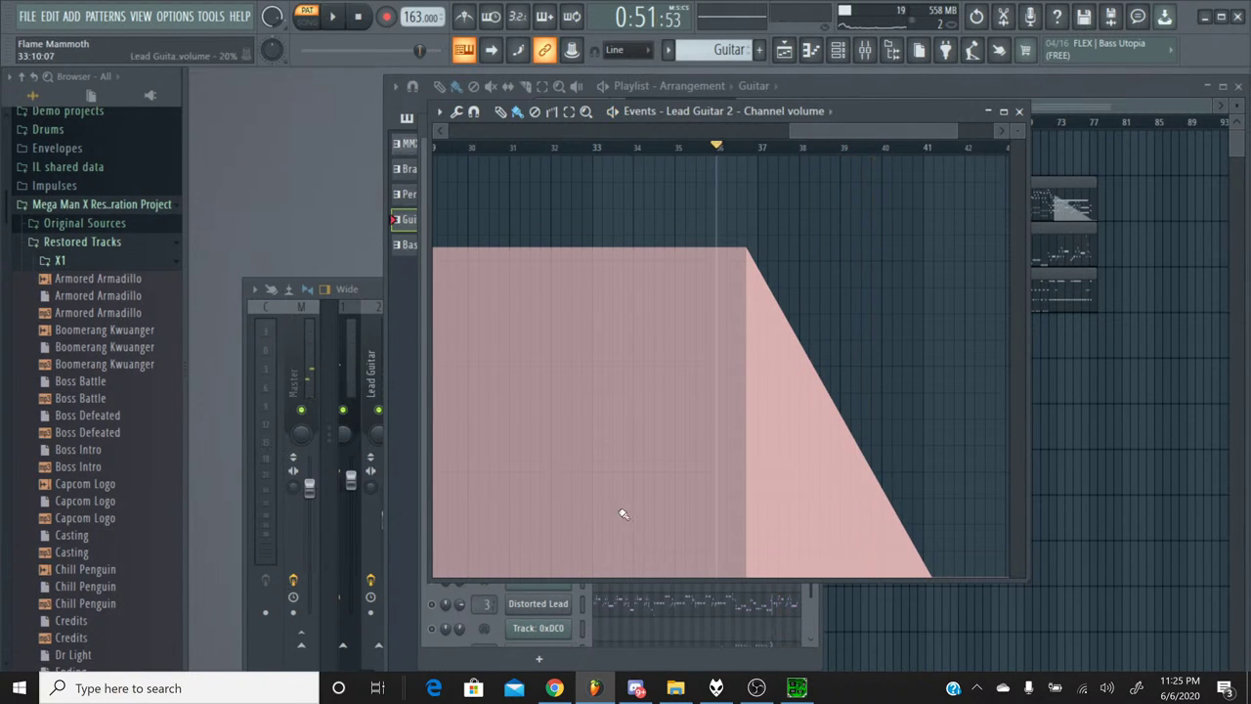
# Check the stream's live chat for fade-out feedback, and listen to Flame Mammoth's last guitar note from about 0:53 in SPCTool.
pyautogui.click(554, 687)
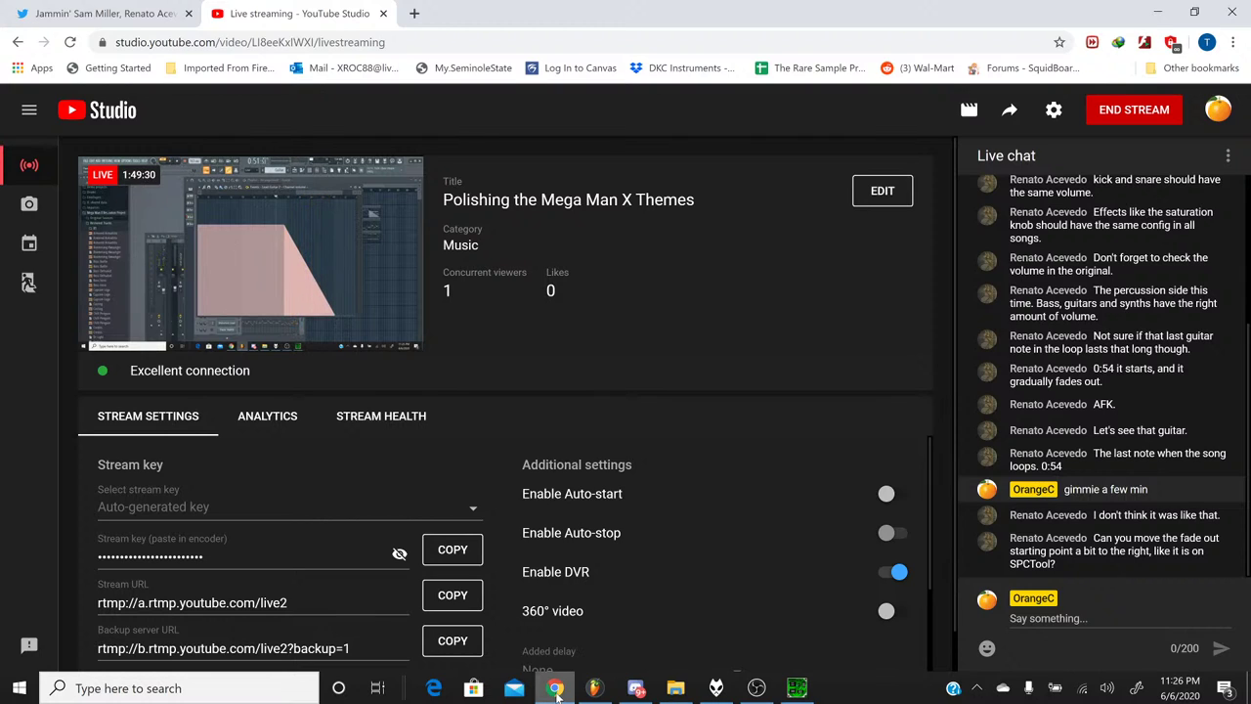
pyautogui.click(555, 689)
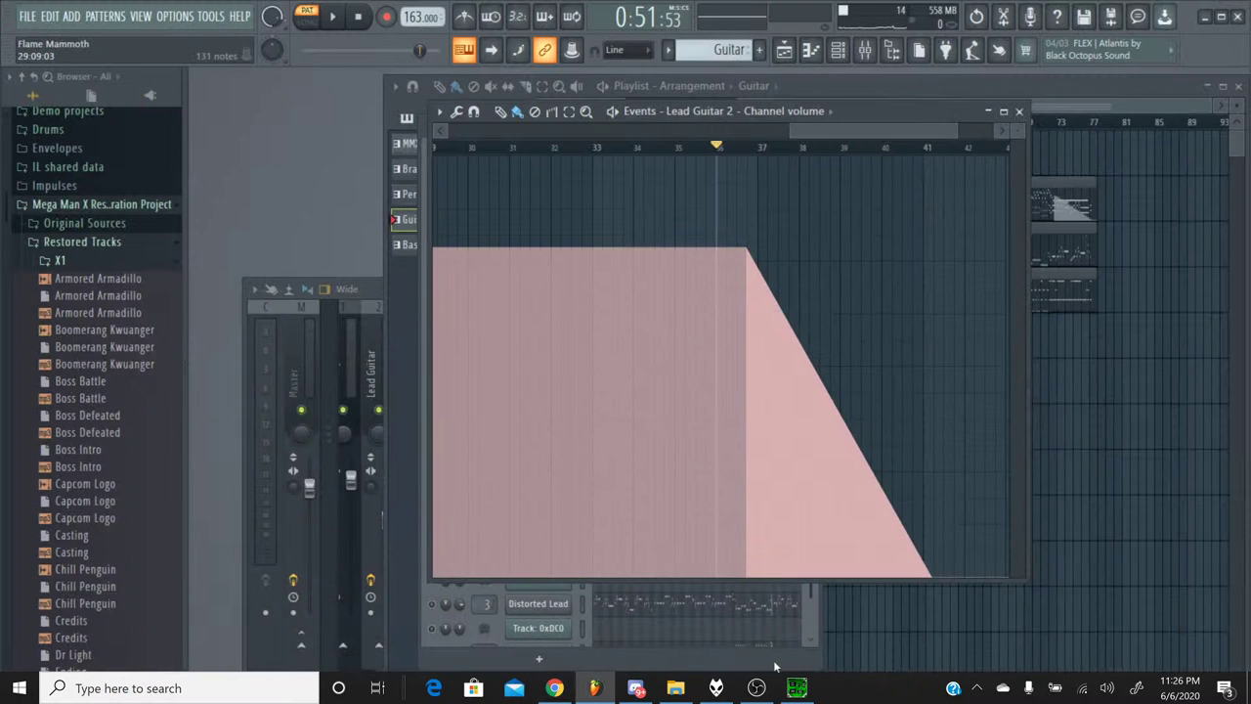
pyautogui.click(796, 688)
pyautogui.click(470, 391)
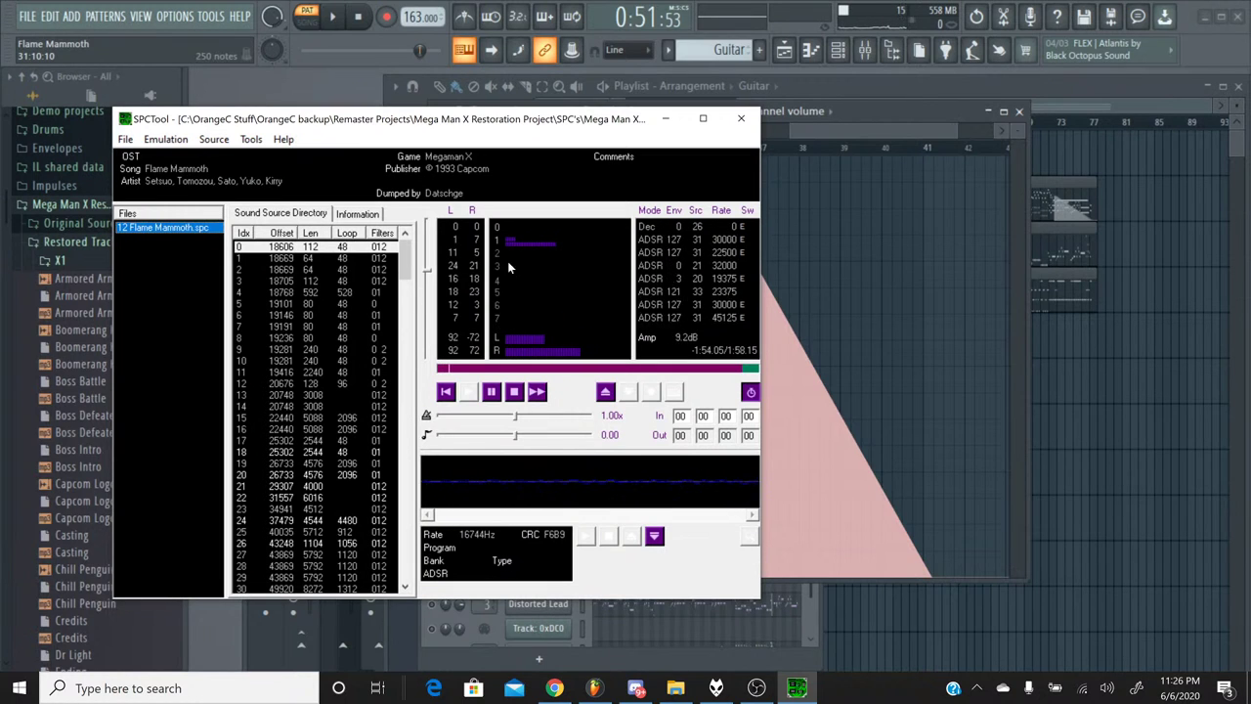
pyautogui.click(562, 368)
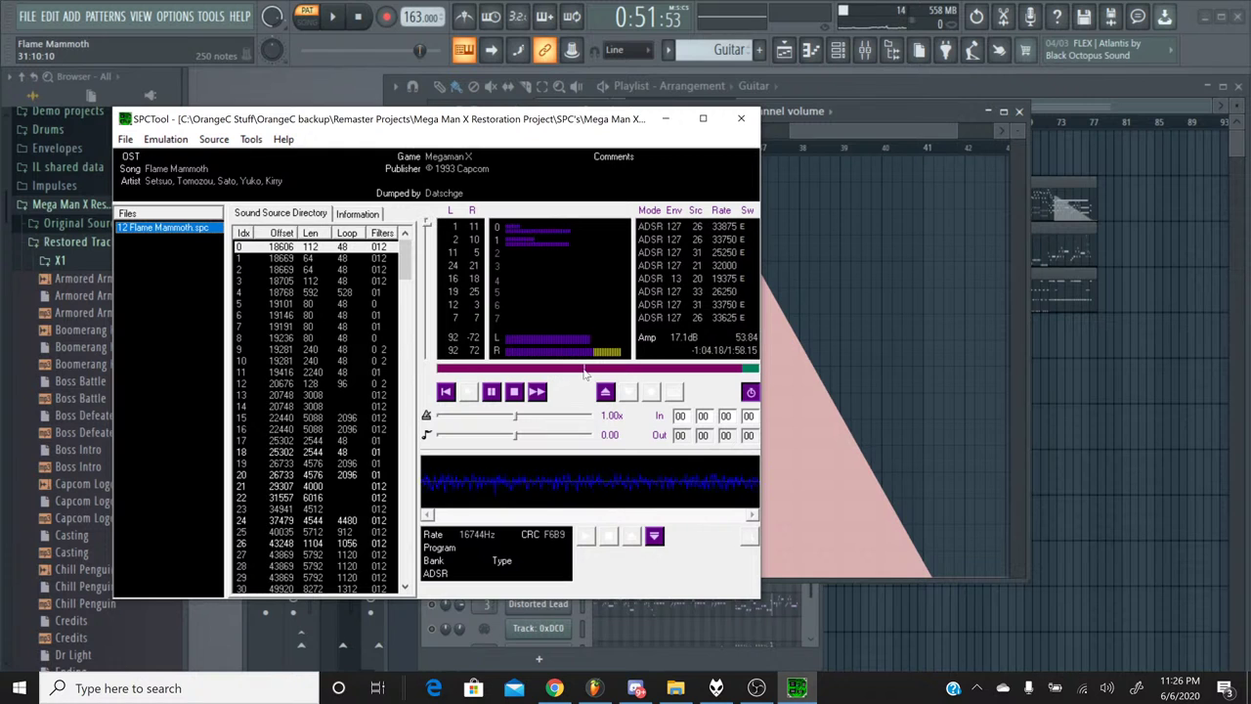
pyautogui.click(584, 369)
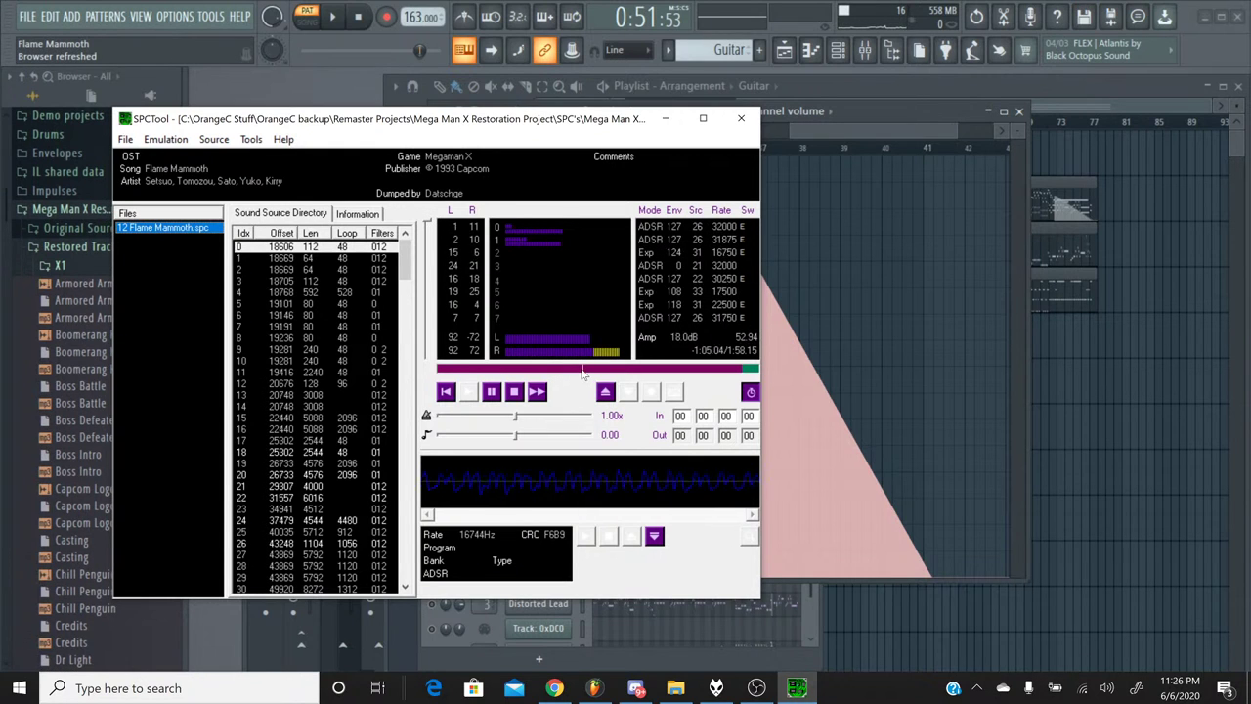
pyautogui.click(522, 391)
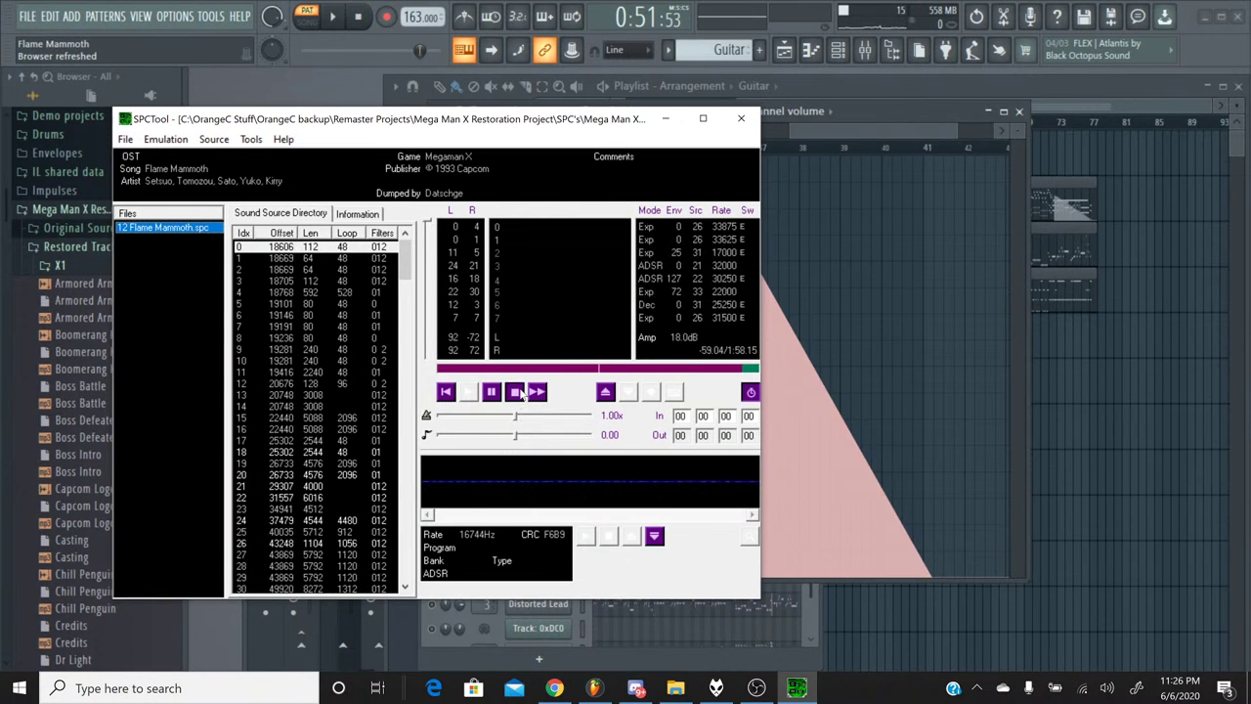
pyautogui.click(670, 119)
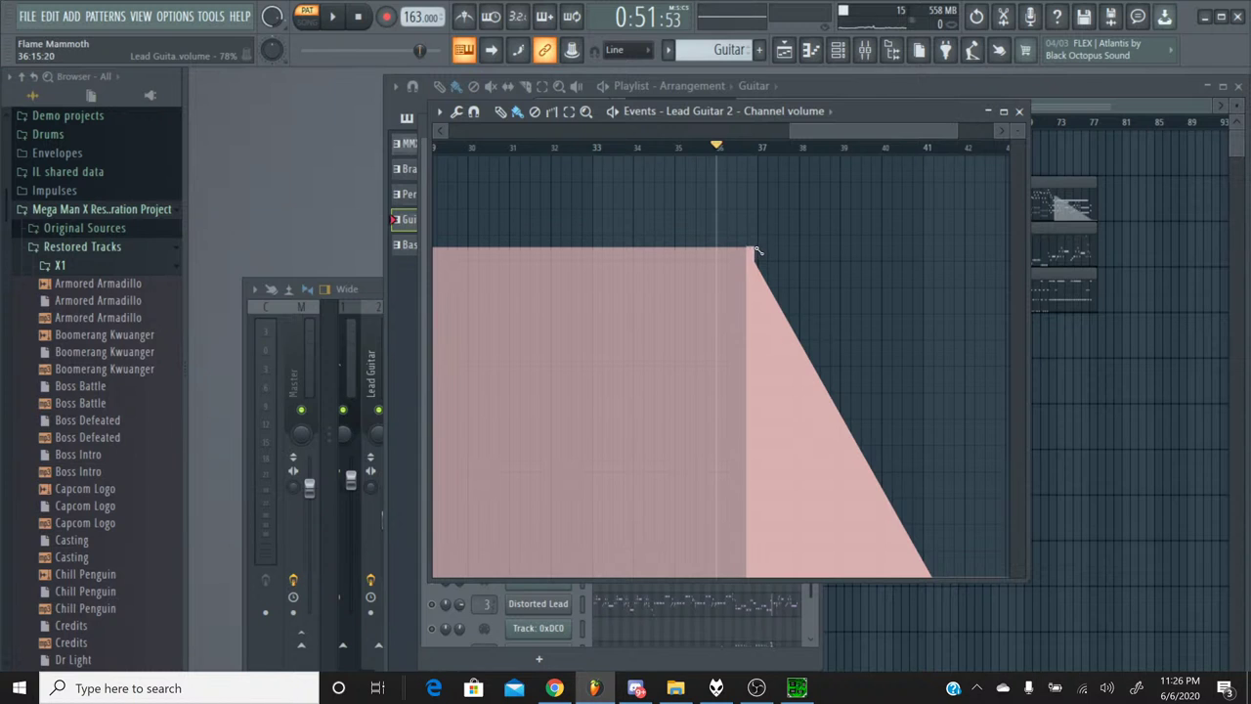
# Redraw Lead Guitar 2's channel volume to hold 78% until about 37:15 and fall to zero just past bar 41.
pyautogui.moveTo(761, 251); pyautogui.dragTo(793, 252)
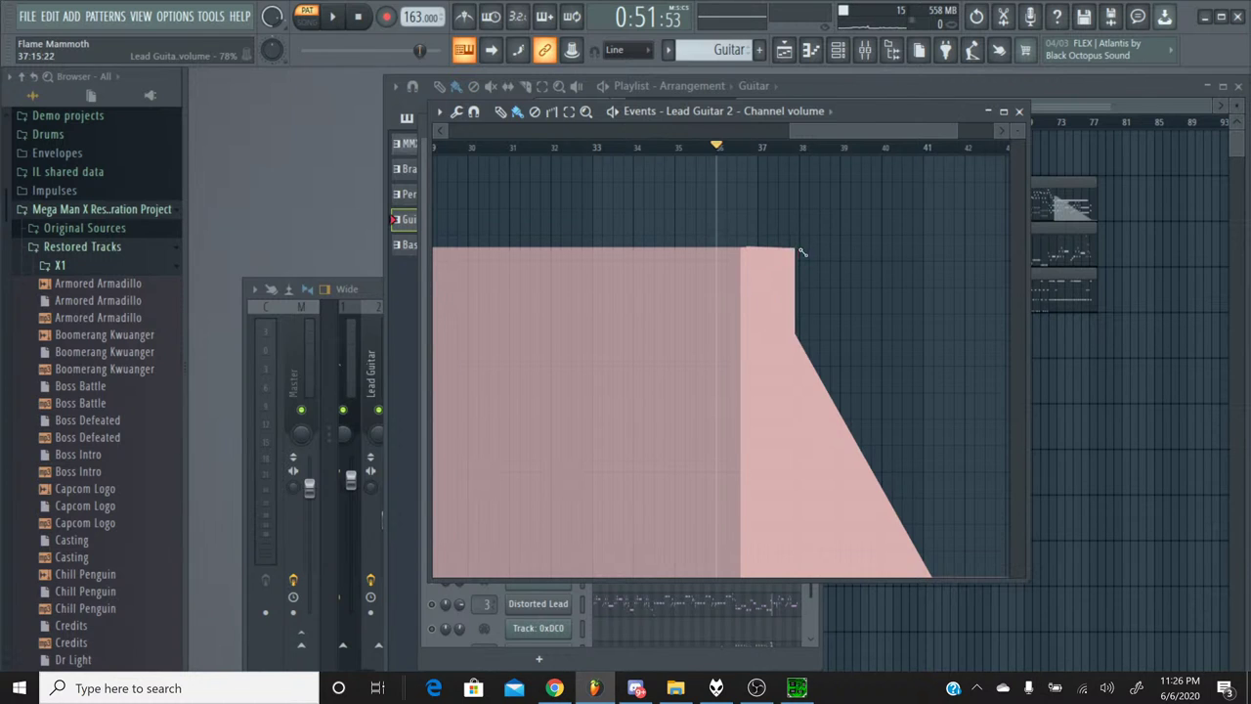
pyautogui.moveTo(801, 253)
pyautogui.mouseDown()
pyautogui.moveTo(860, 440)
pyautogui.moveTo(936, 582)
pyautogui.mouseUp()
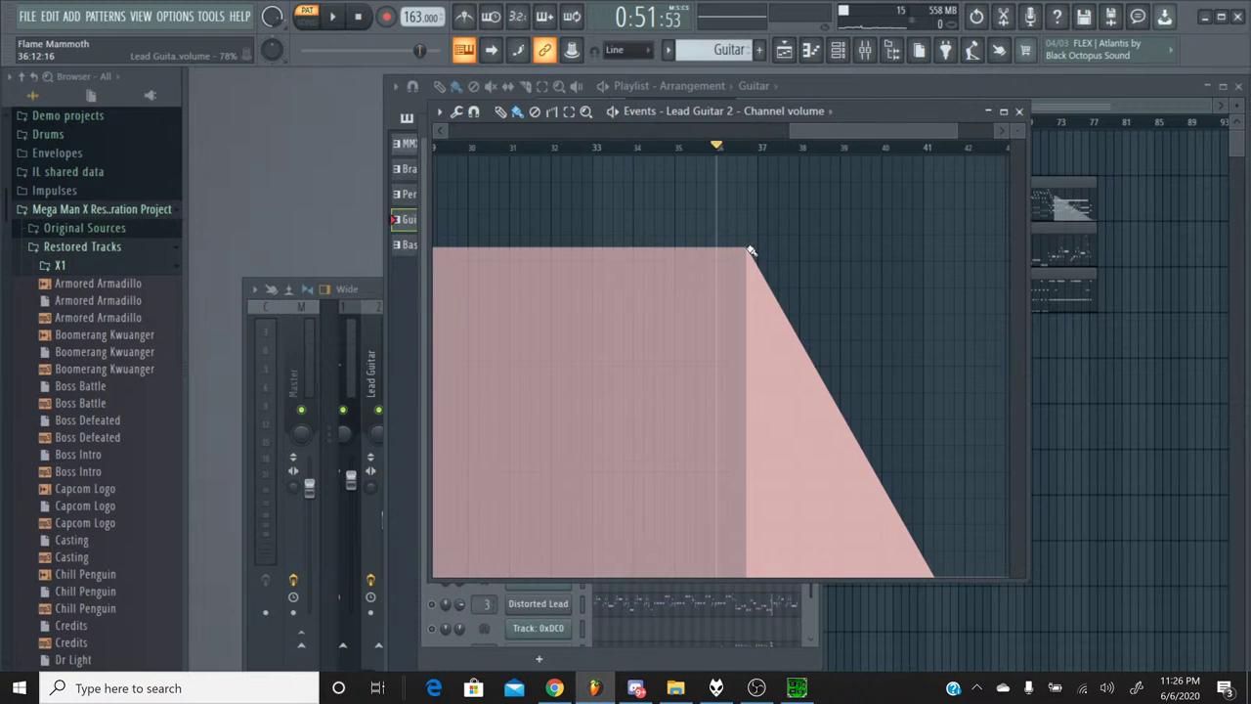
pyautogui.moveTo(748, 251); pyautogui.dragTo(937, 583)
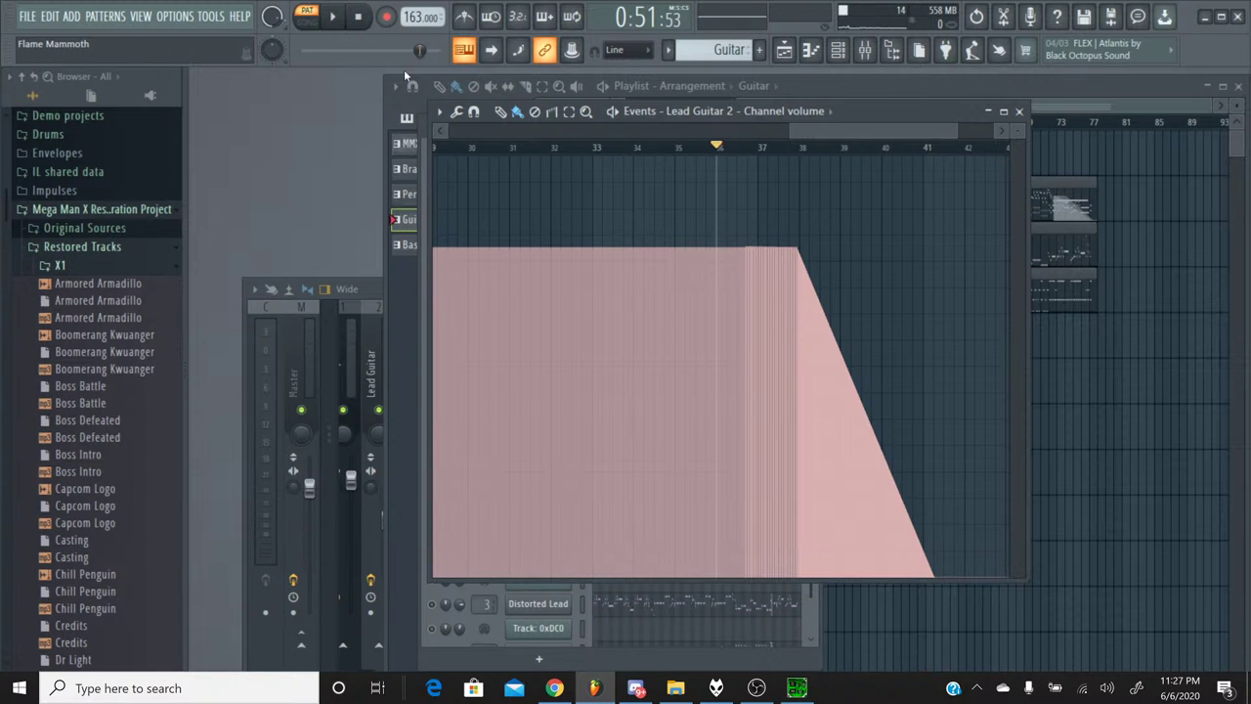
# Play the Guitar pattern through the redrawn fade-out and check the live chat for a response.
pyautogui.click(335, 18)
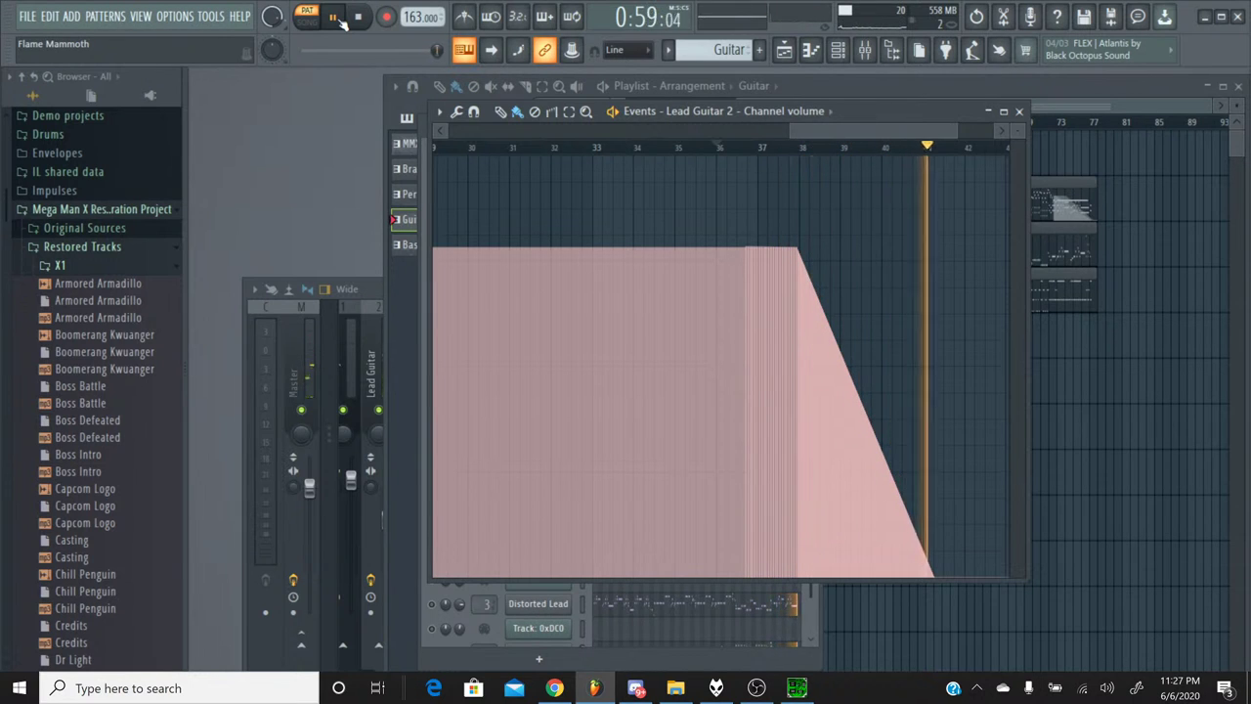
pyautogui.click(355, 18)
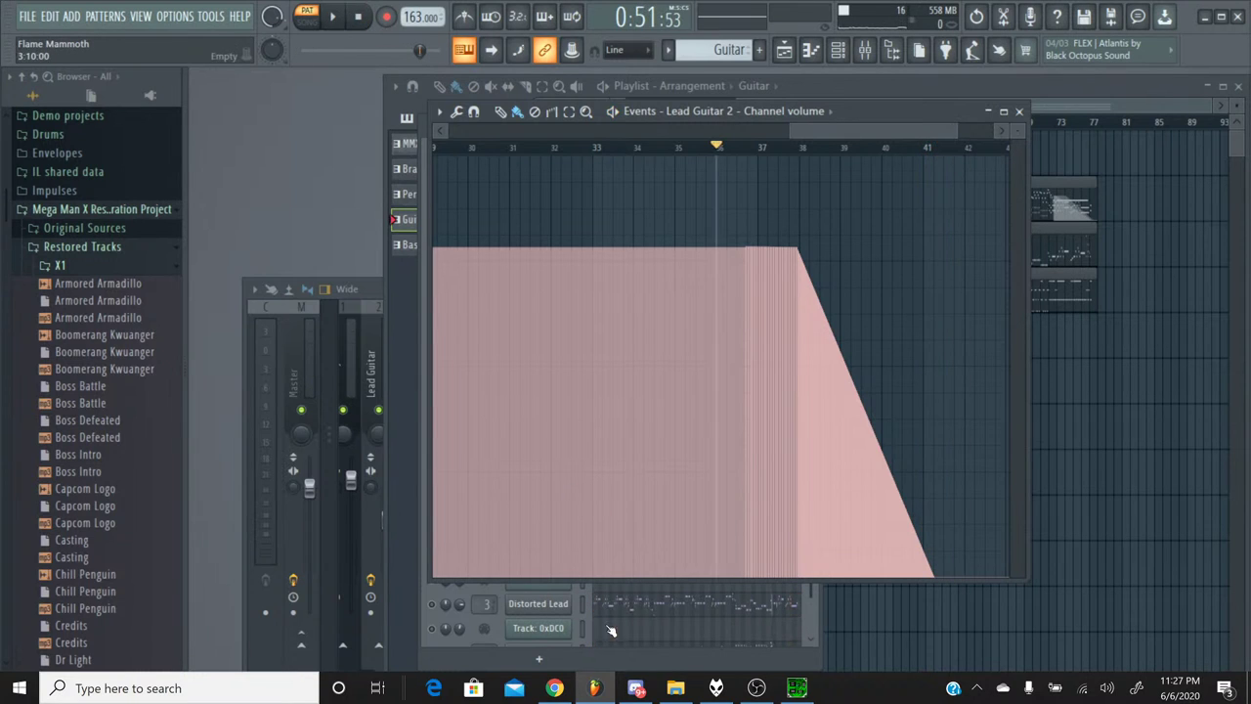
pyautogui.click(567, 691)
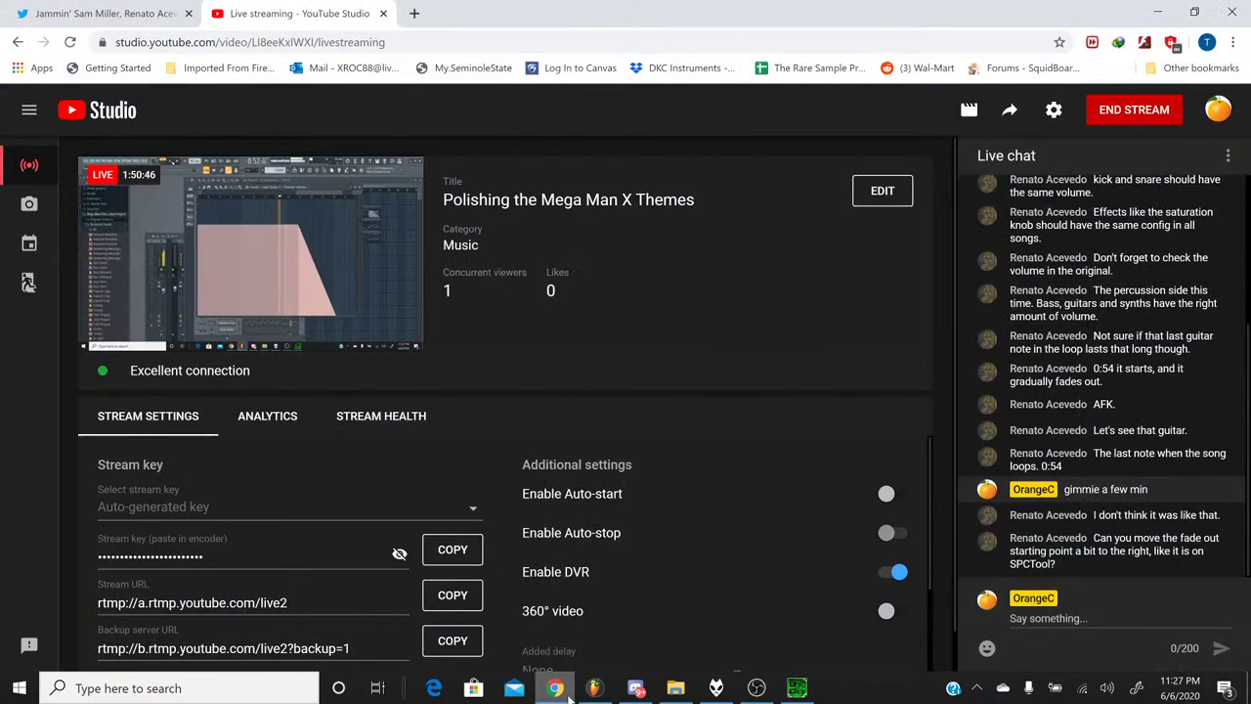
pyautogui.click(593, 688)
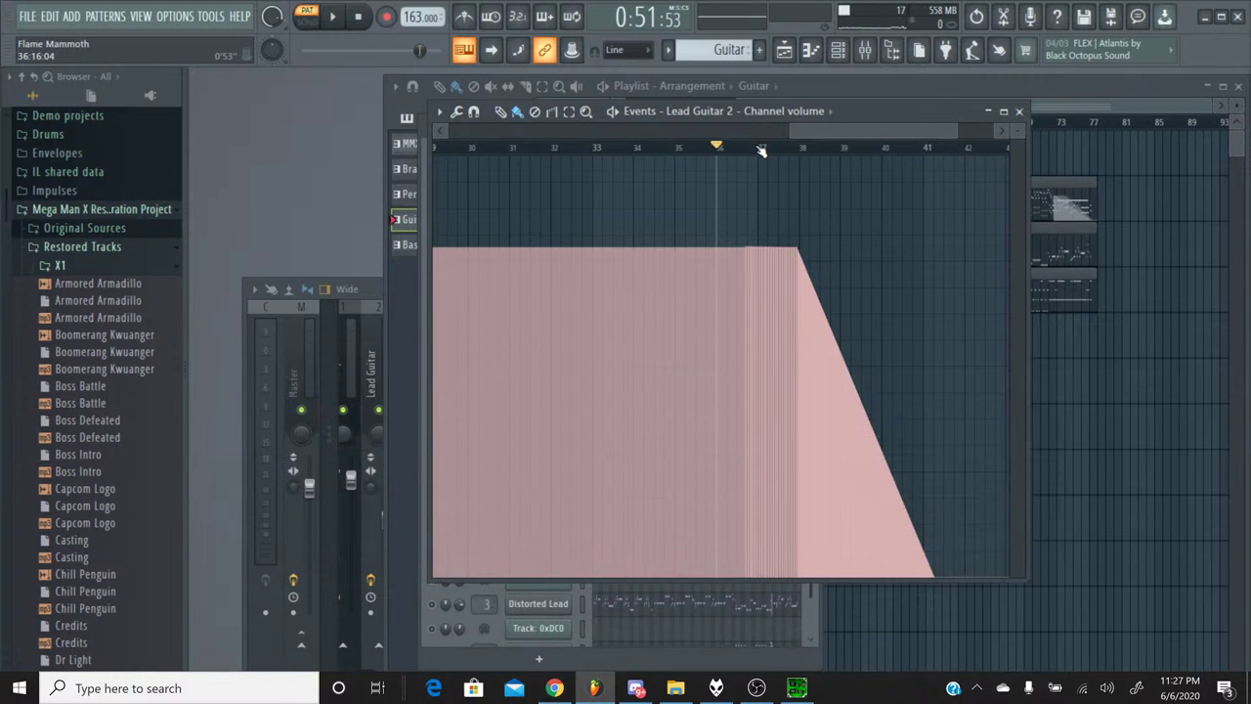
# Level Lead Guitar 2's channel volume at about 78% from 36:12 to just before bar 38, and replay the fade-out.
pyautogui.scroll(6, 760, 146)
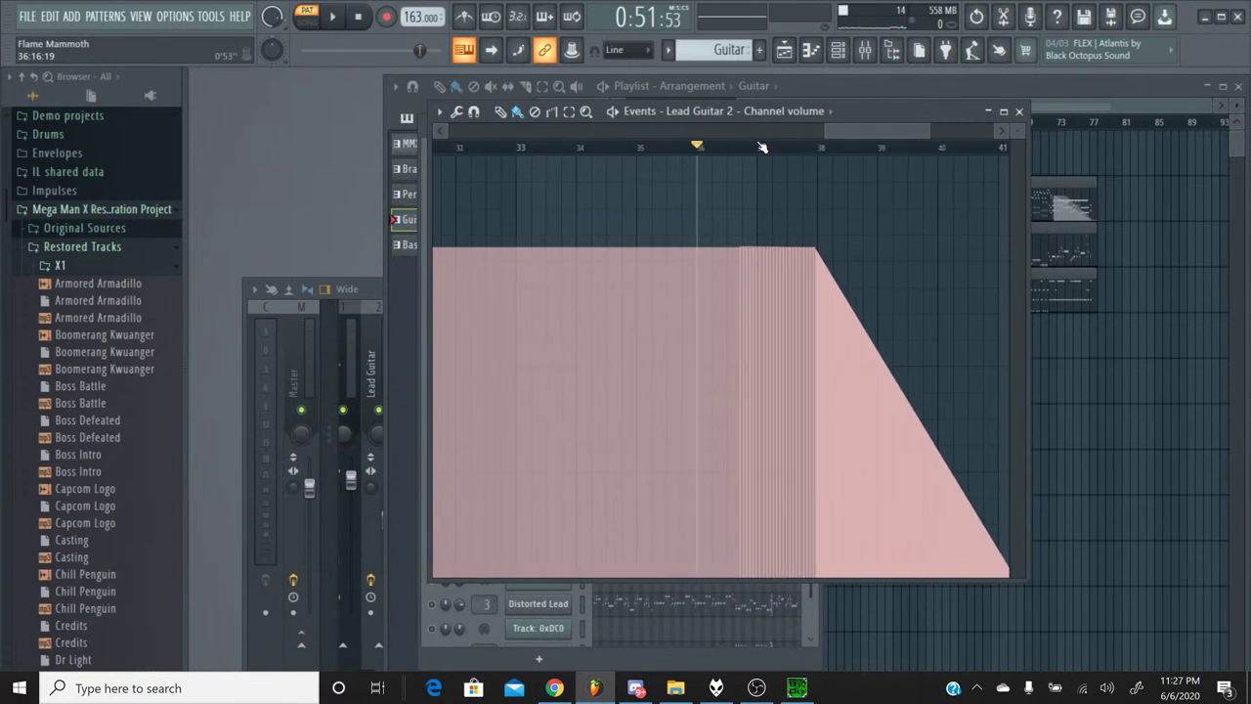
pyautogui.click(678, 252)
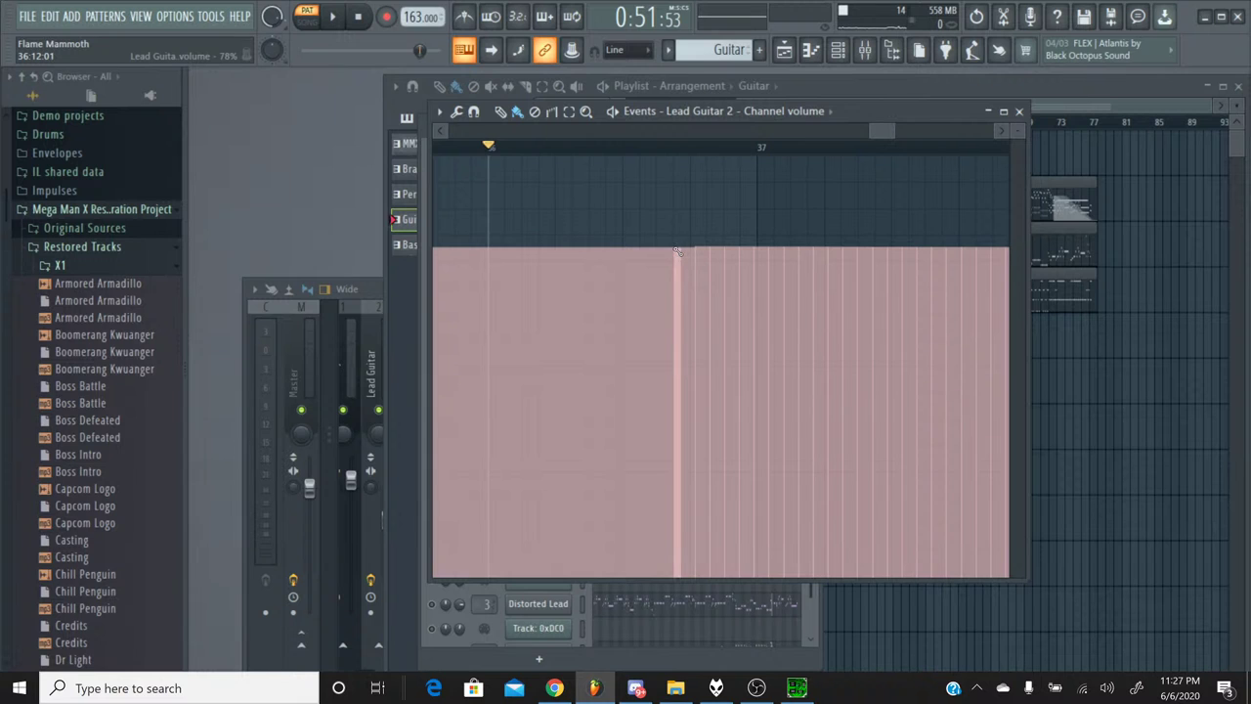
pyautogui.moveTo(684, 253); pyautogui.dragTo(997, 250)
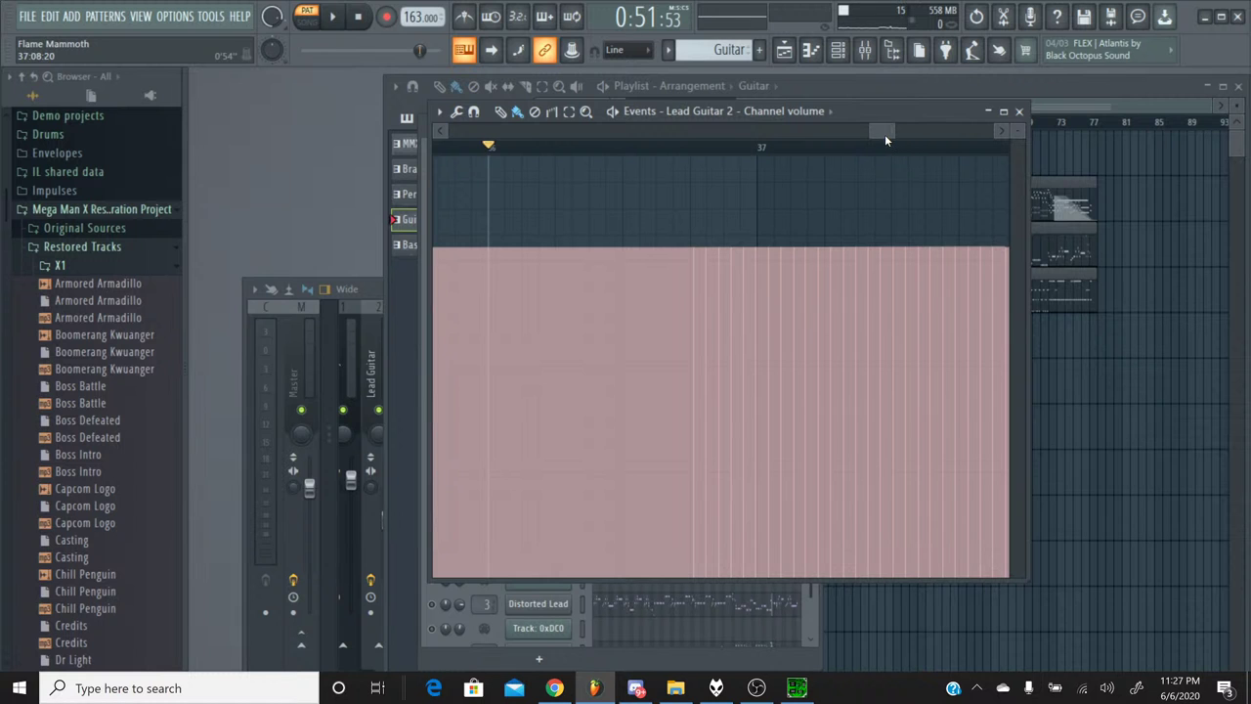
pyautogui.moveTo(884, 134)
pyautogui.mouseDown()
pyautogui.moveTo(895, 130)
pyautogui.moveTo(882, 134)
pyautogui.mouseUp()
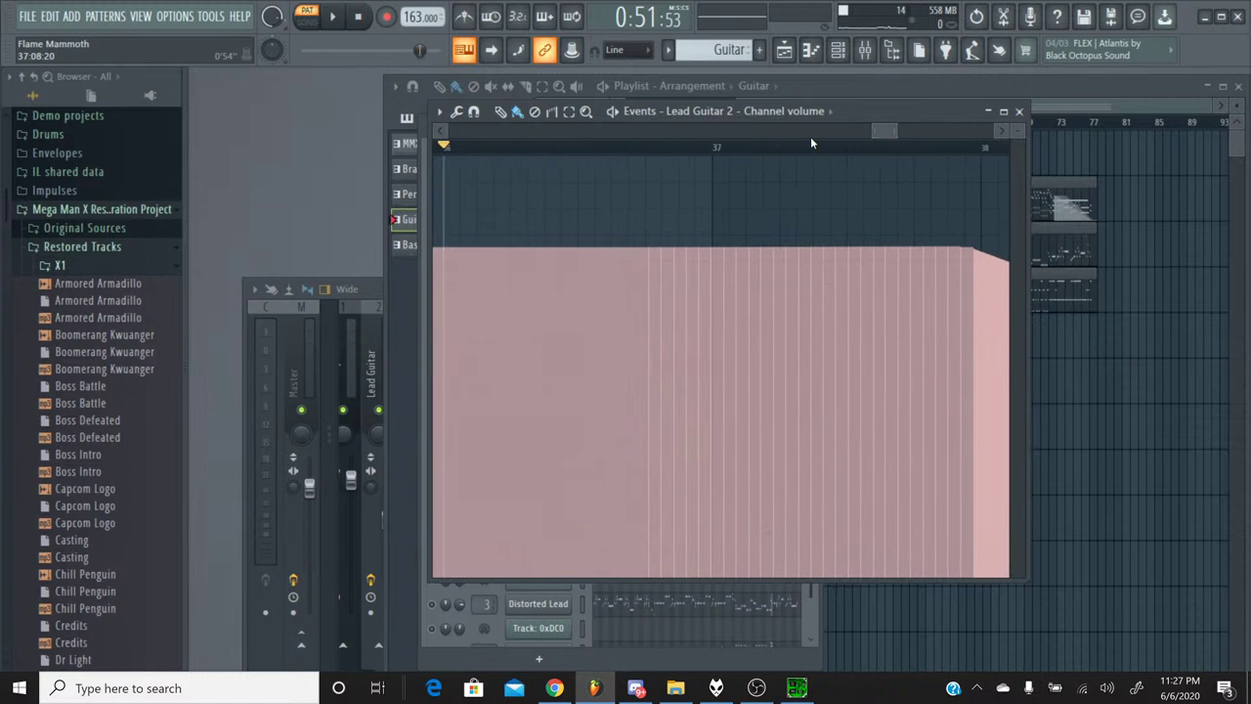
pyautogui.scroll(-5, 812, 146)
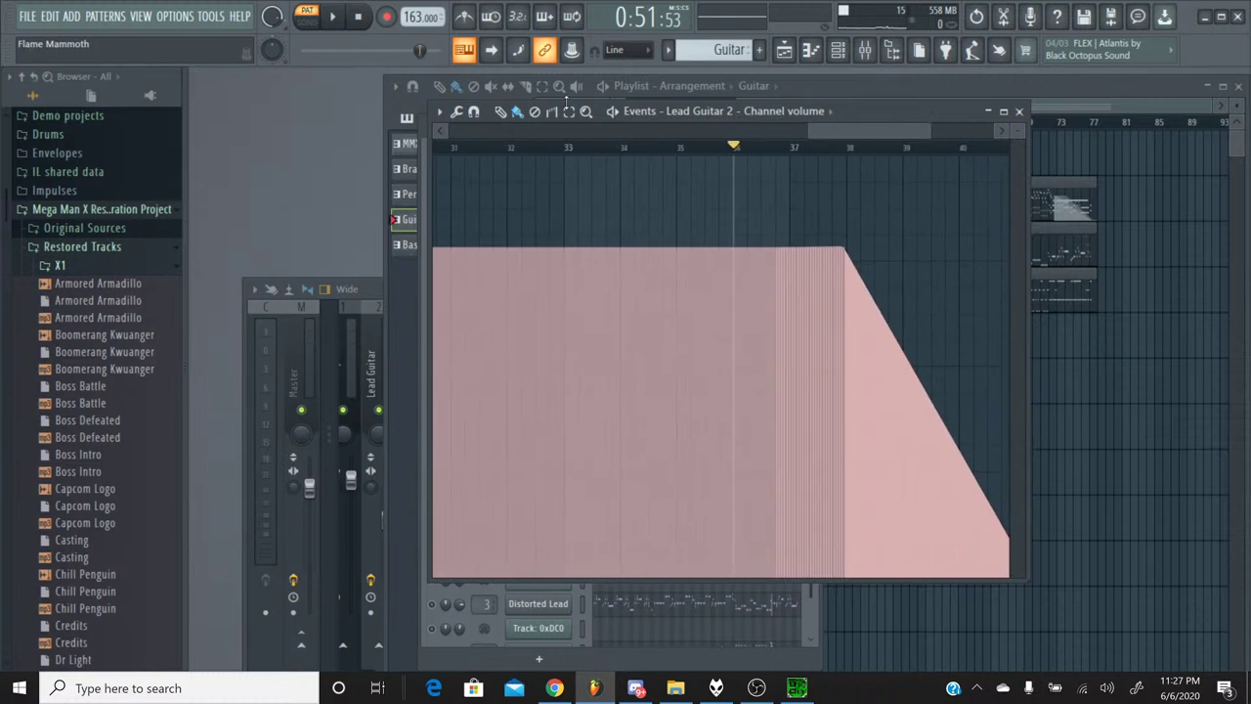
pyautogui.press('space')
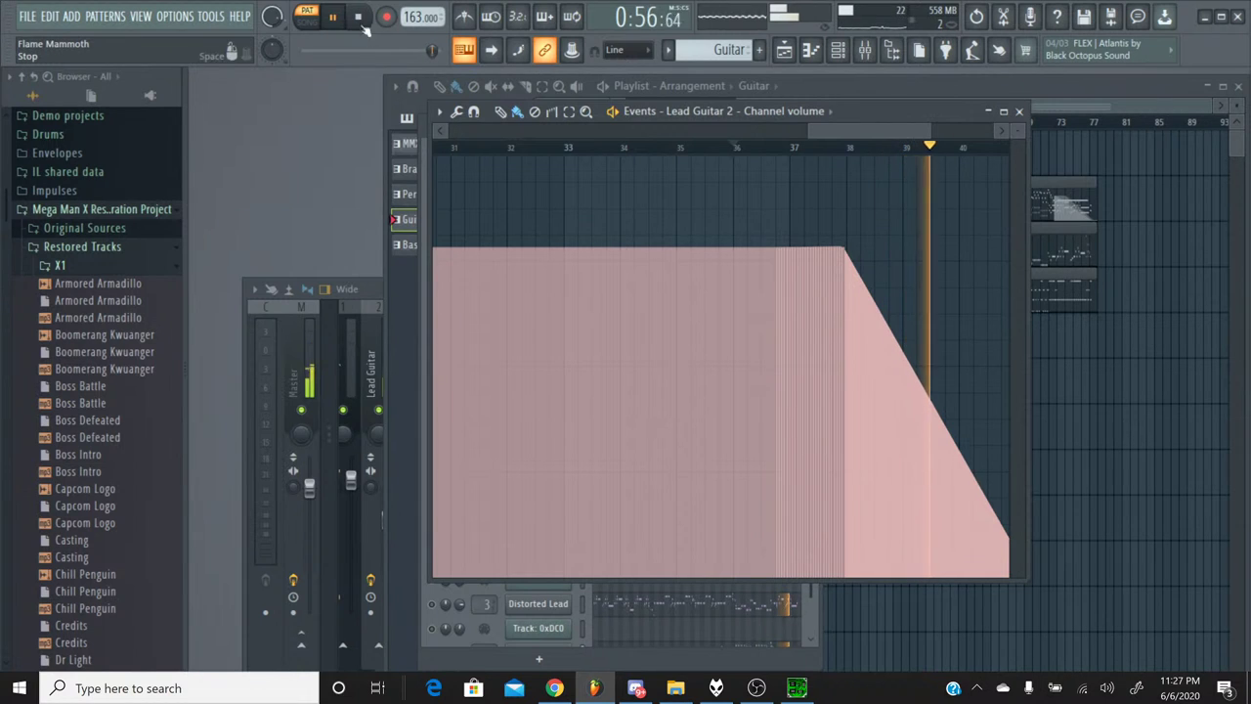
pyautogui.click(353, 19)
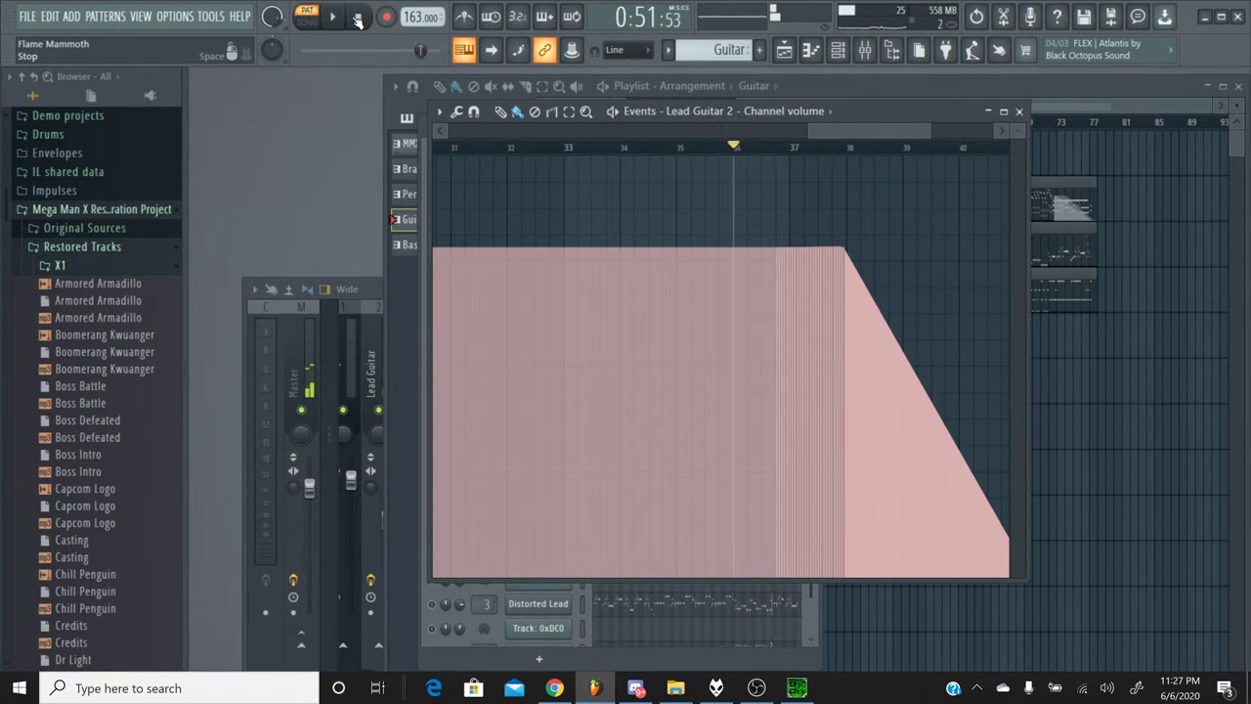
pyautogui.click(619, 114)
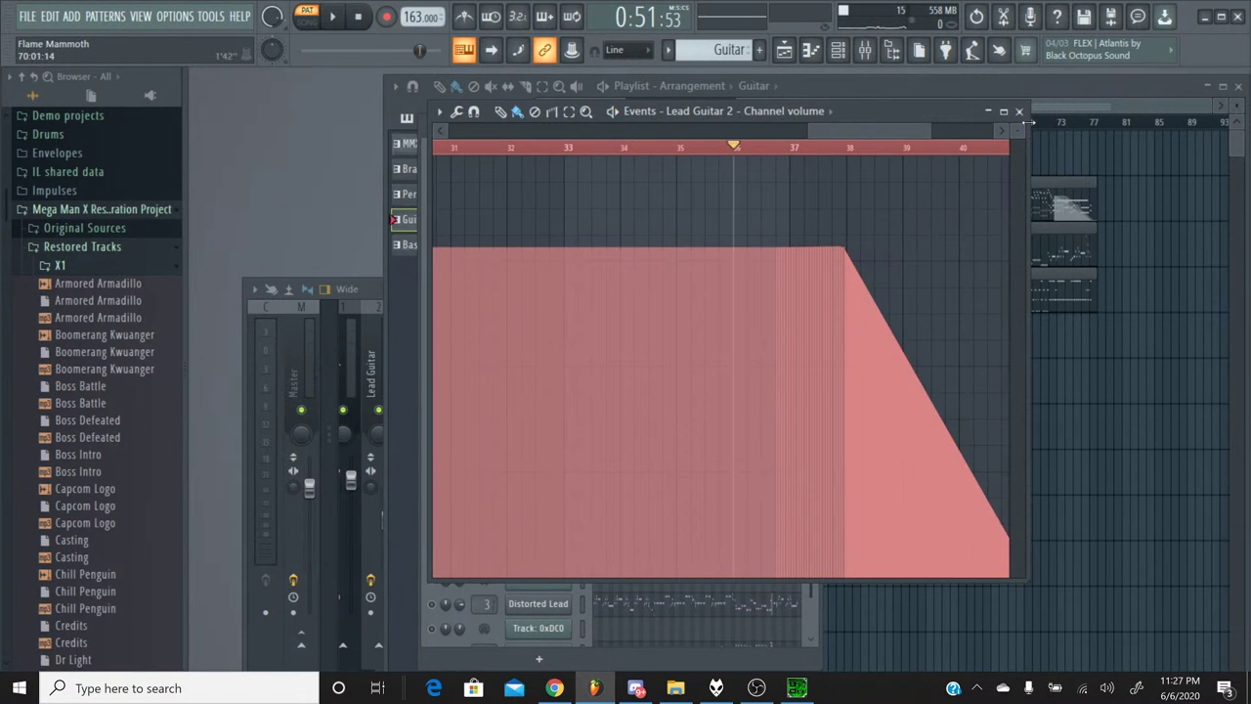
pyautogui.click(1018, 111)
pyautogui.scroll(-2, 674, 450)
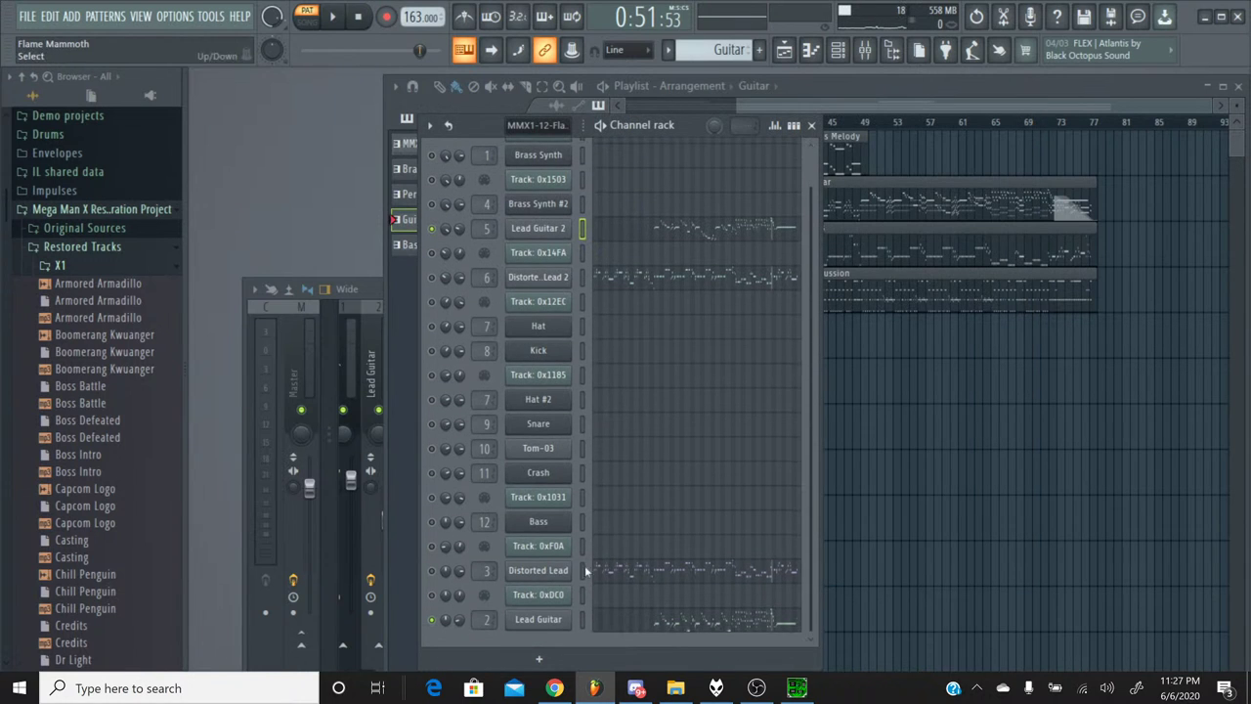
pyautogui.rightClick(460, 621)
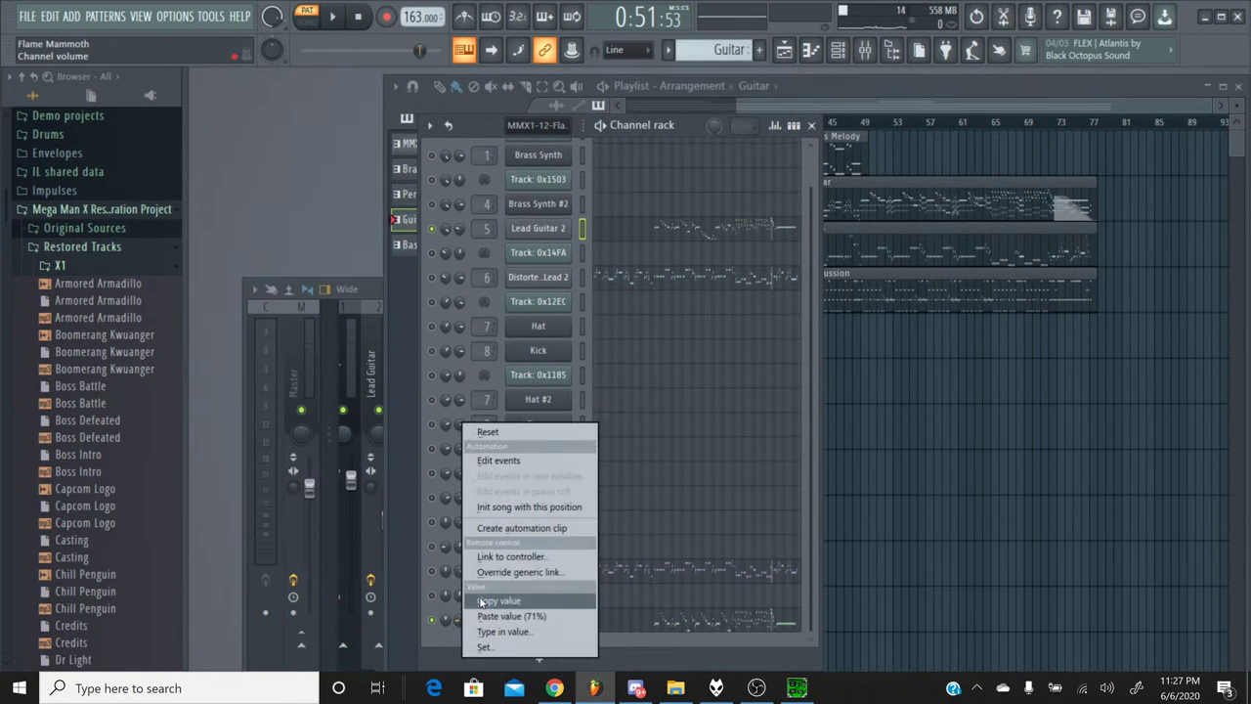
pyautogui.click(503, 460)
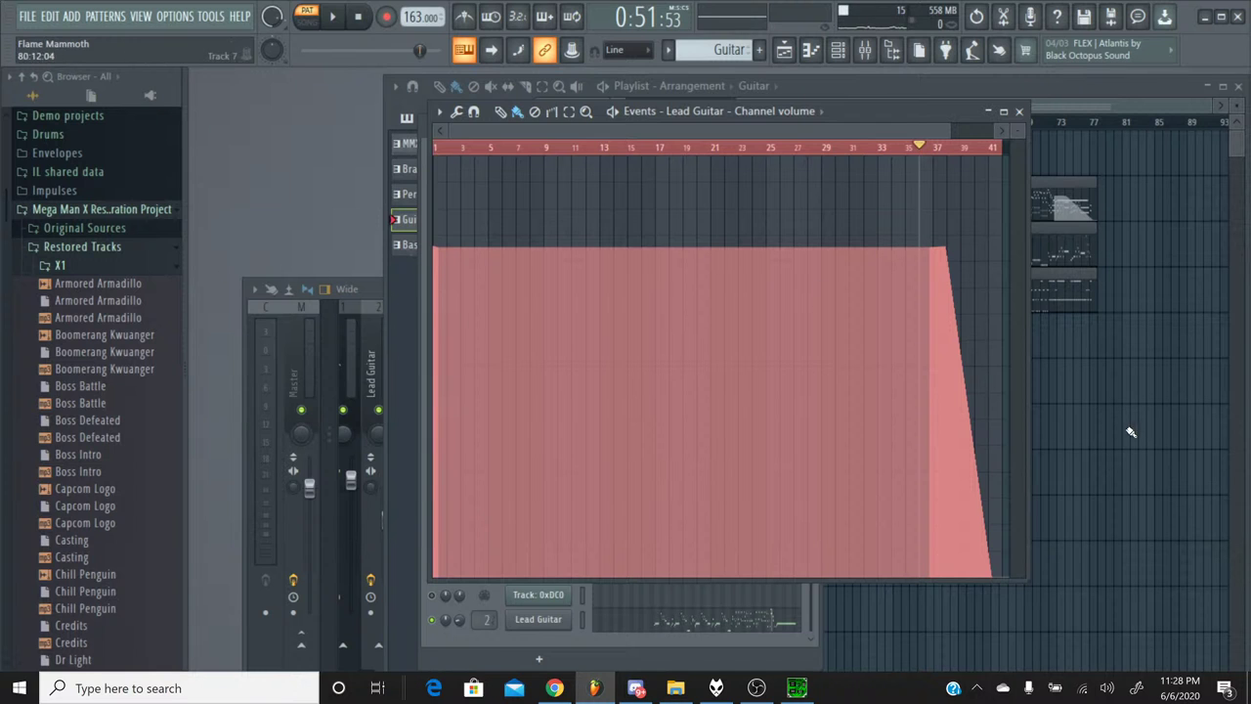
pyautogui.click(1018, 111)
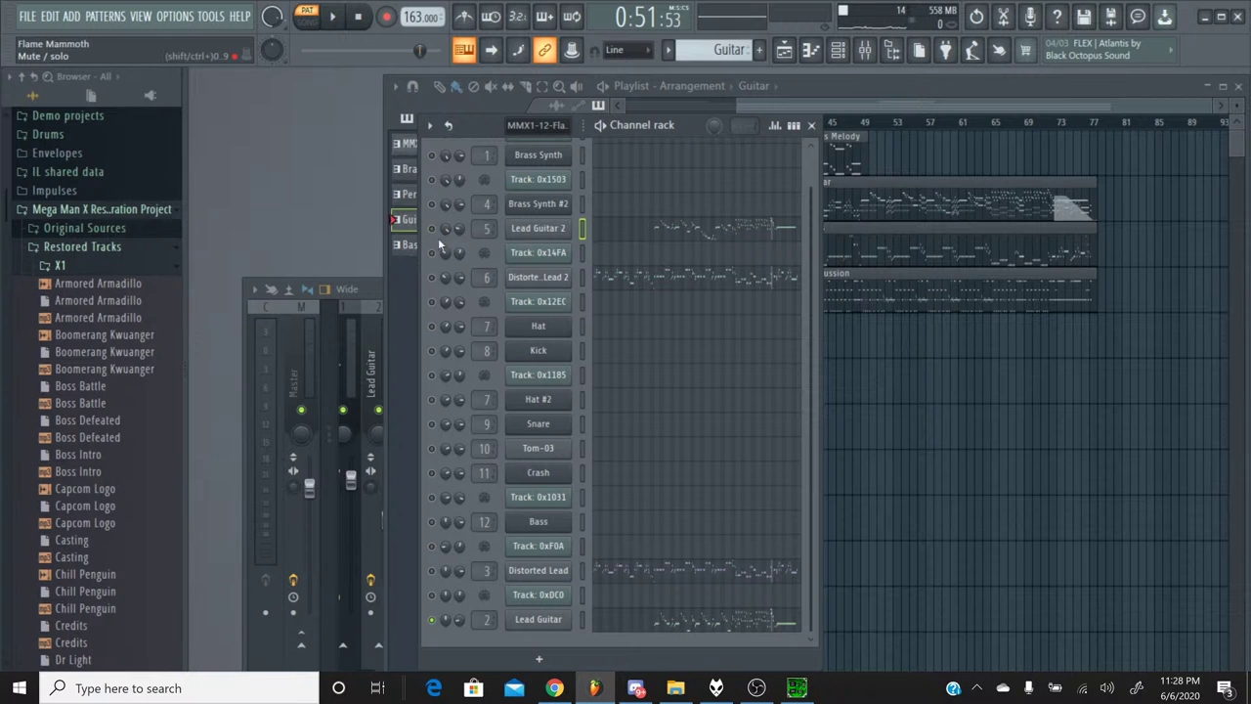
# Replay the end of the Guitar pattern to hear both lead guitars fade out, stop playback and close the channel rack.
pyautogui.click(332, 21)
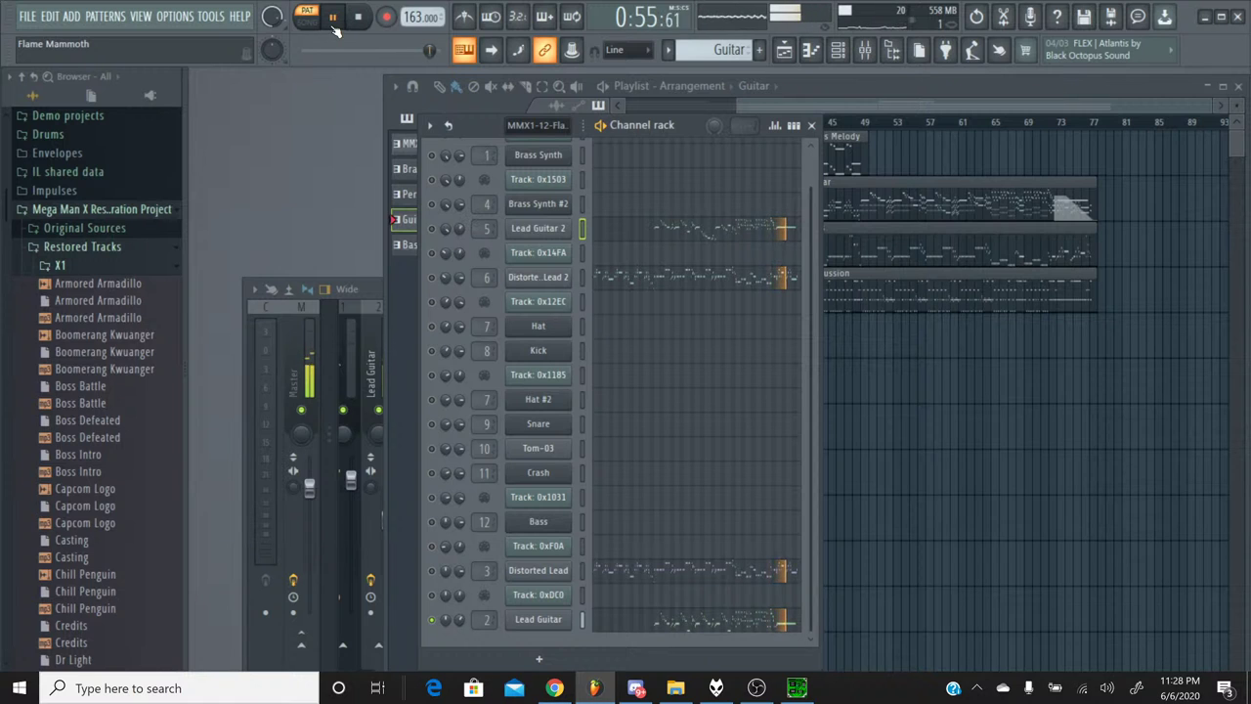
pyautogui.click(431, 228)
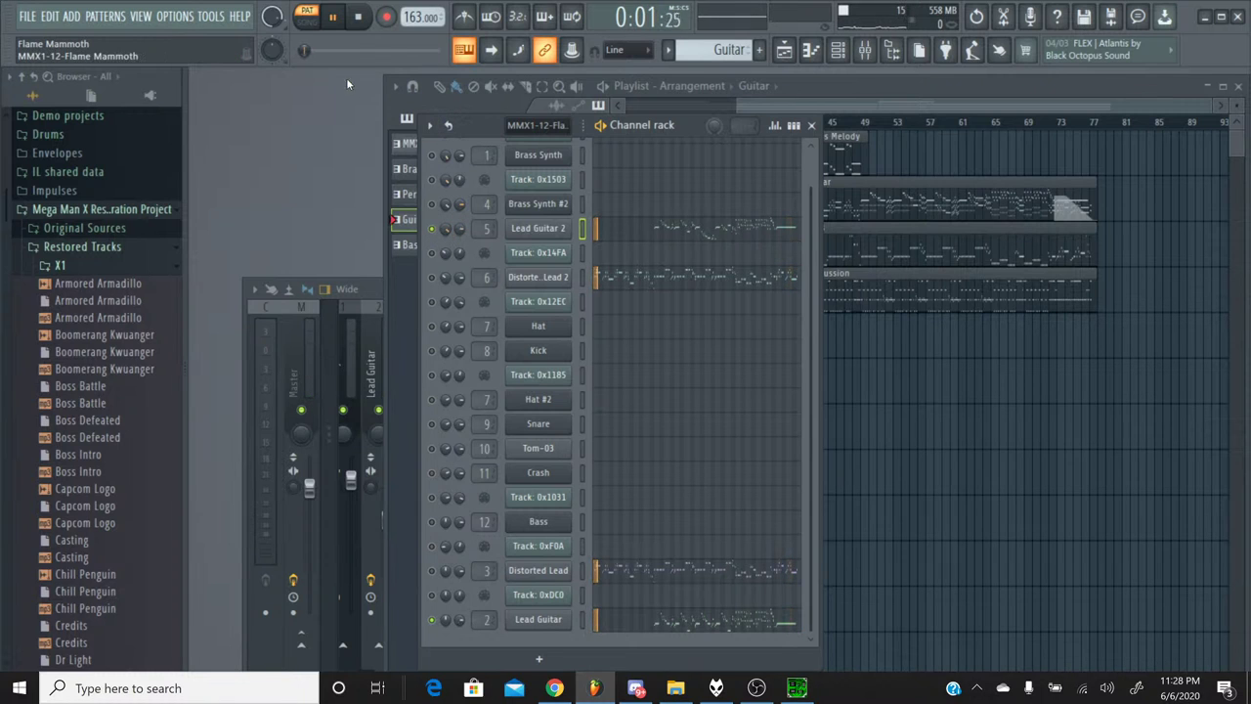
pyautogui.moveTo(303, 49); pyautogui.dragTo(437, 51)
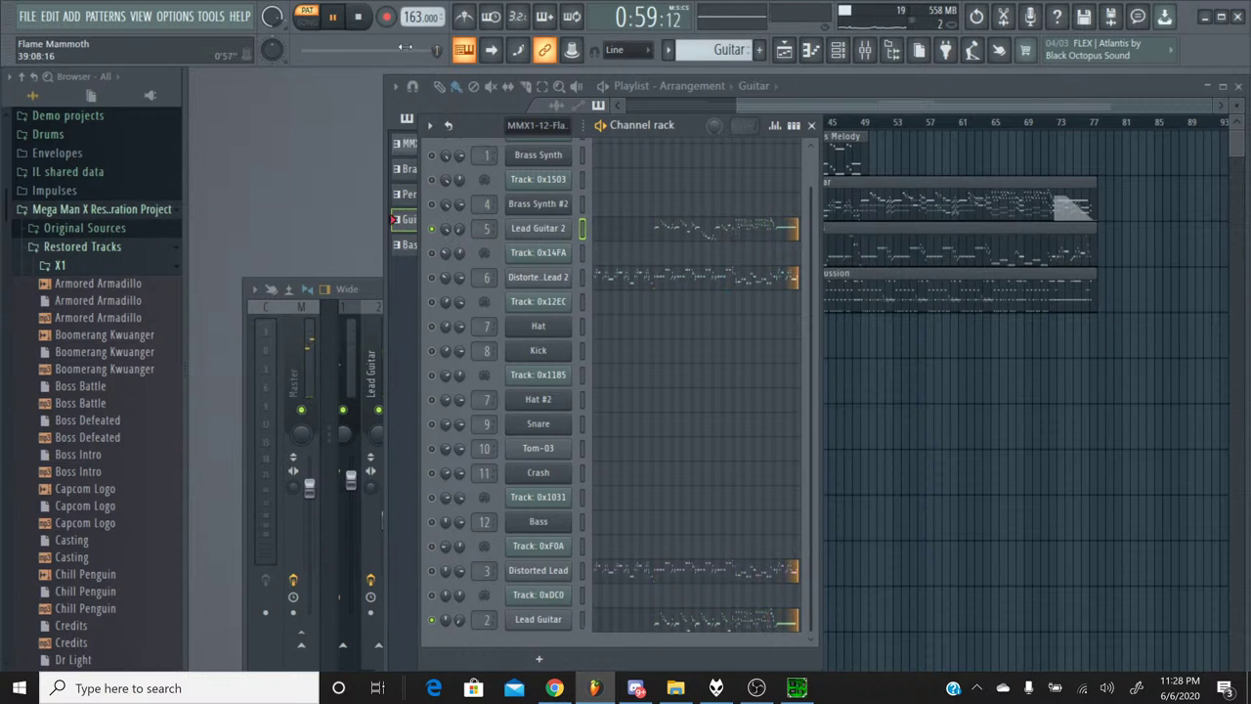
pyautogui.press('space')
pyautogui.click(810, 125)
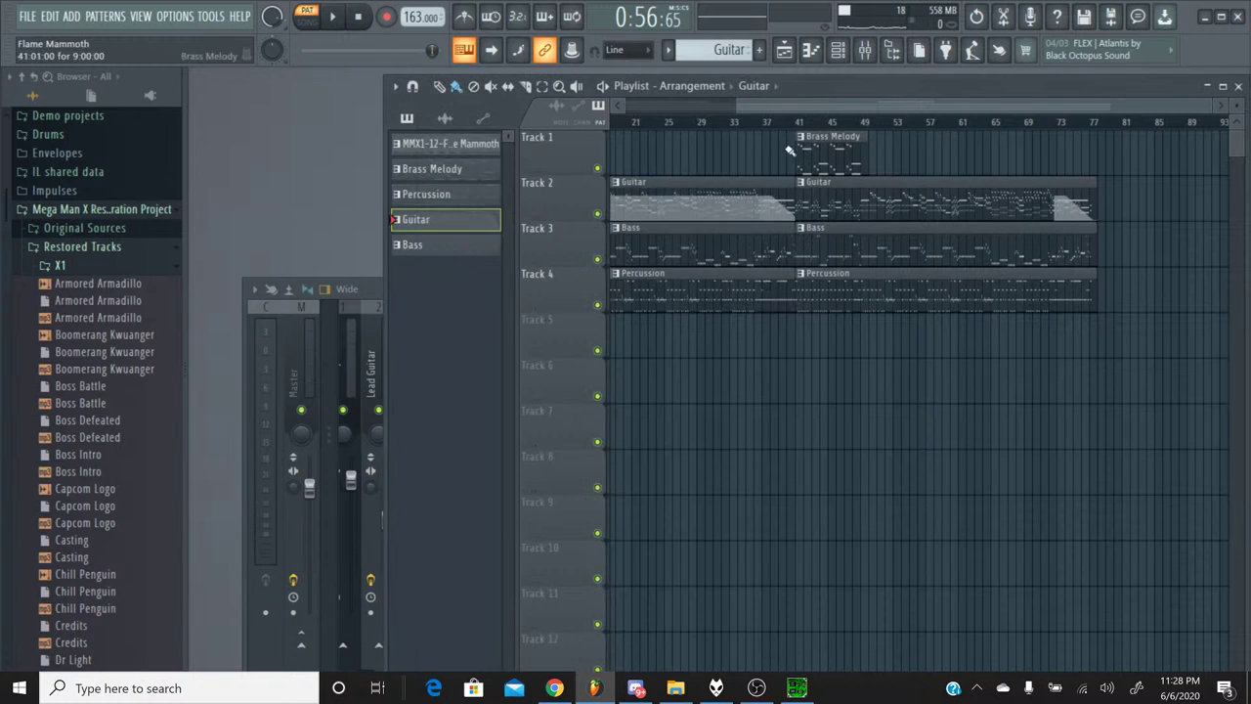
# Open the channel rack and unmute every channel so the lead guitars are no longer isolated.
pyautogui.click(810, 50)
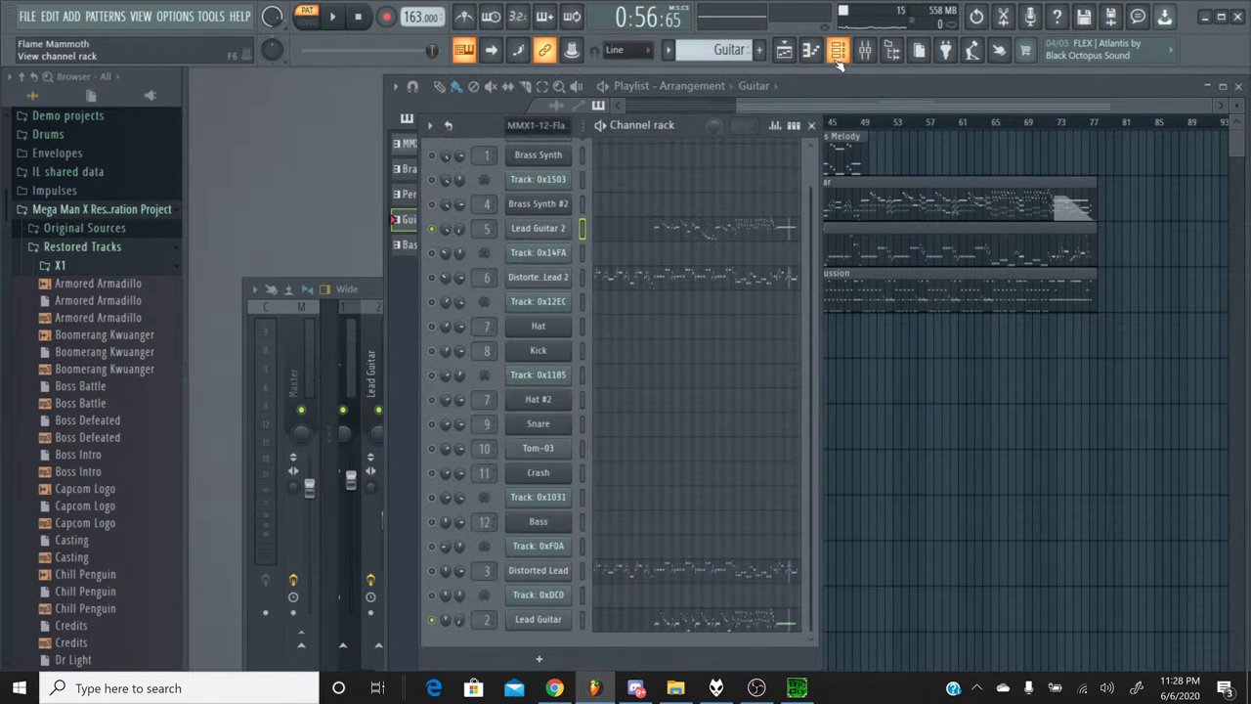
pyautogui.rightClick(432, 231)
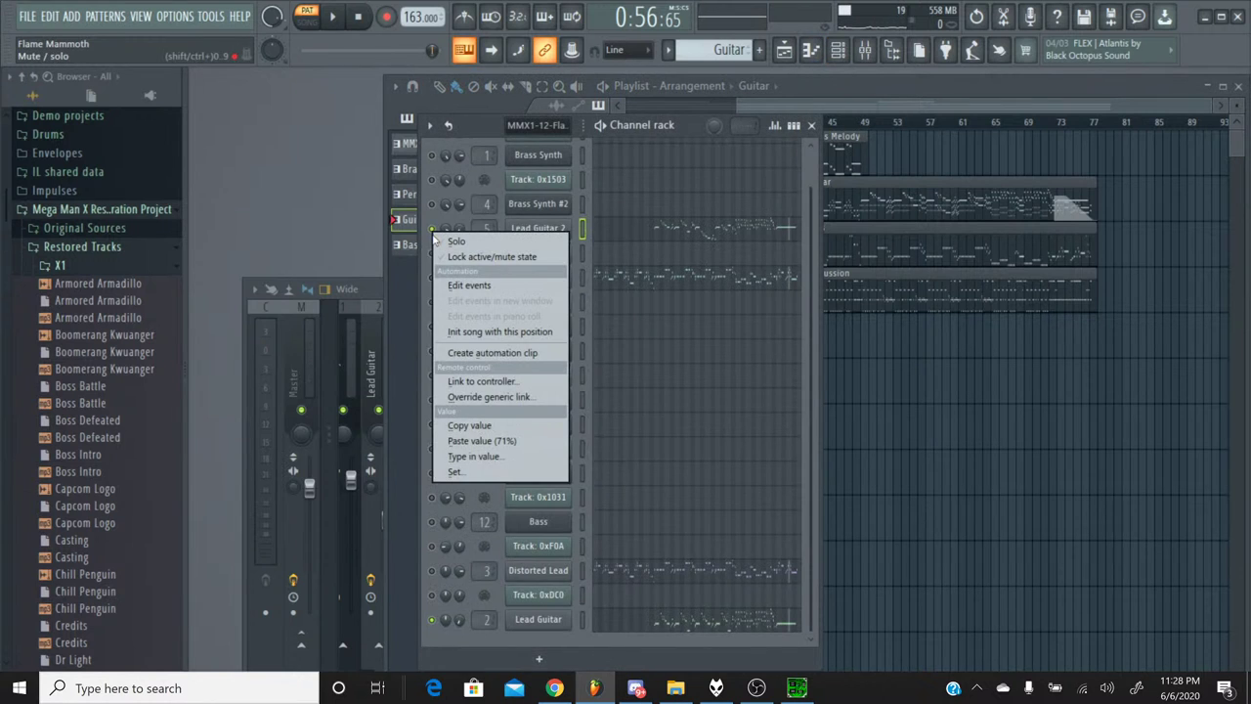
pyautogui.press('Escape')
pyautogui.rightClick(433, 231)
pyautogui.press('Escape')
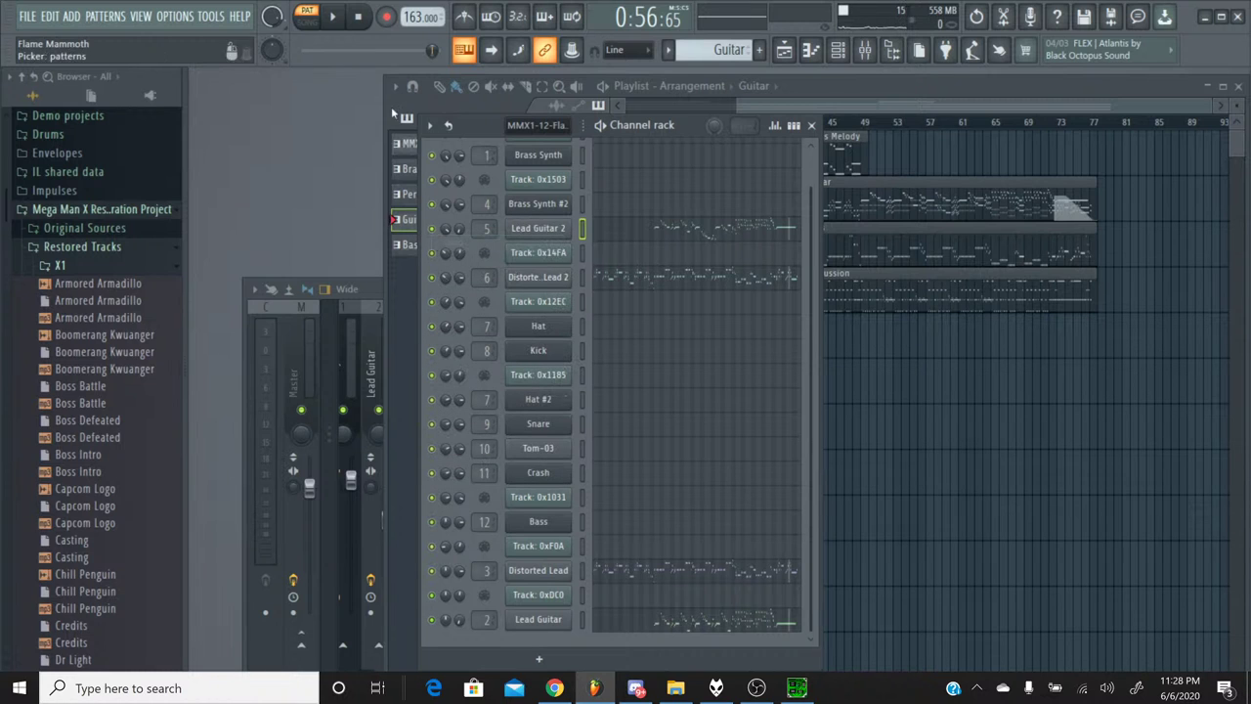
# Play the whole arrangement in song mode, stop it and check the live chat for feedback.
pyautogui.click(330, 18)
pyautogui.click(307, 17)
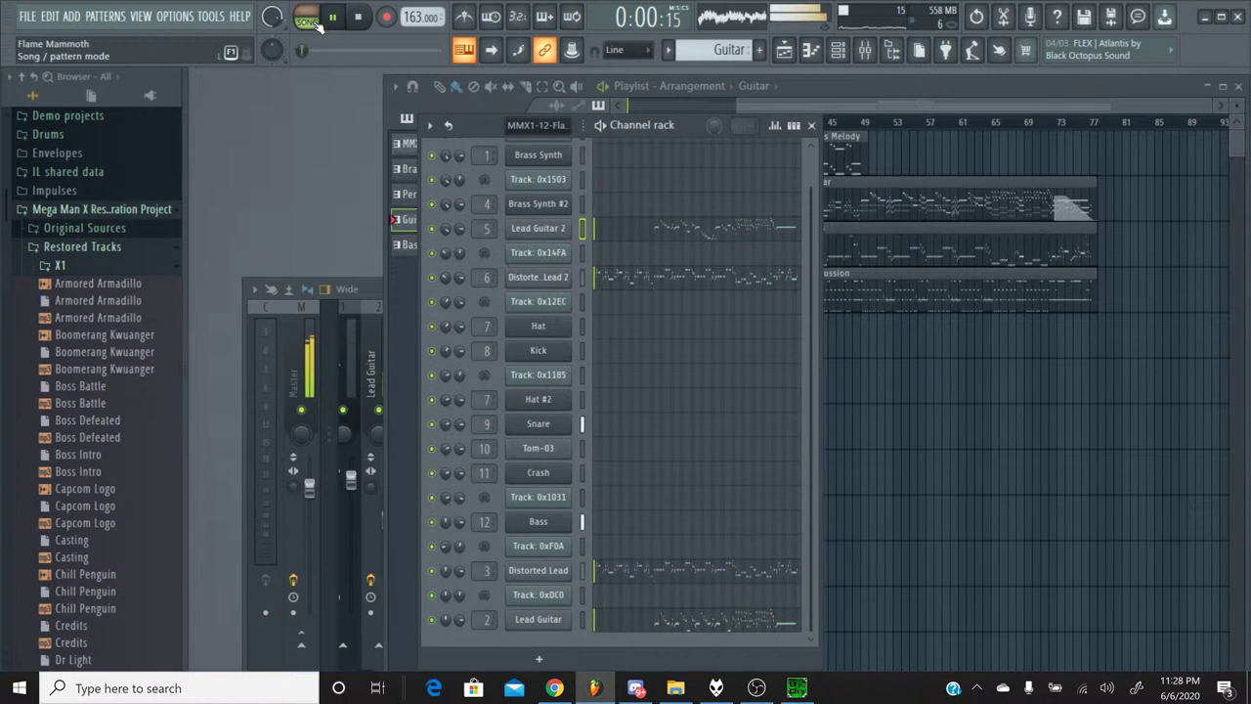
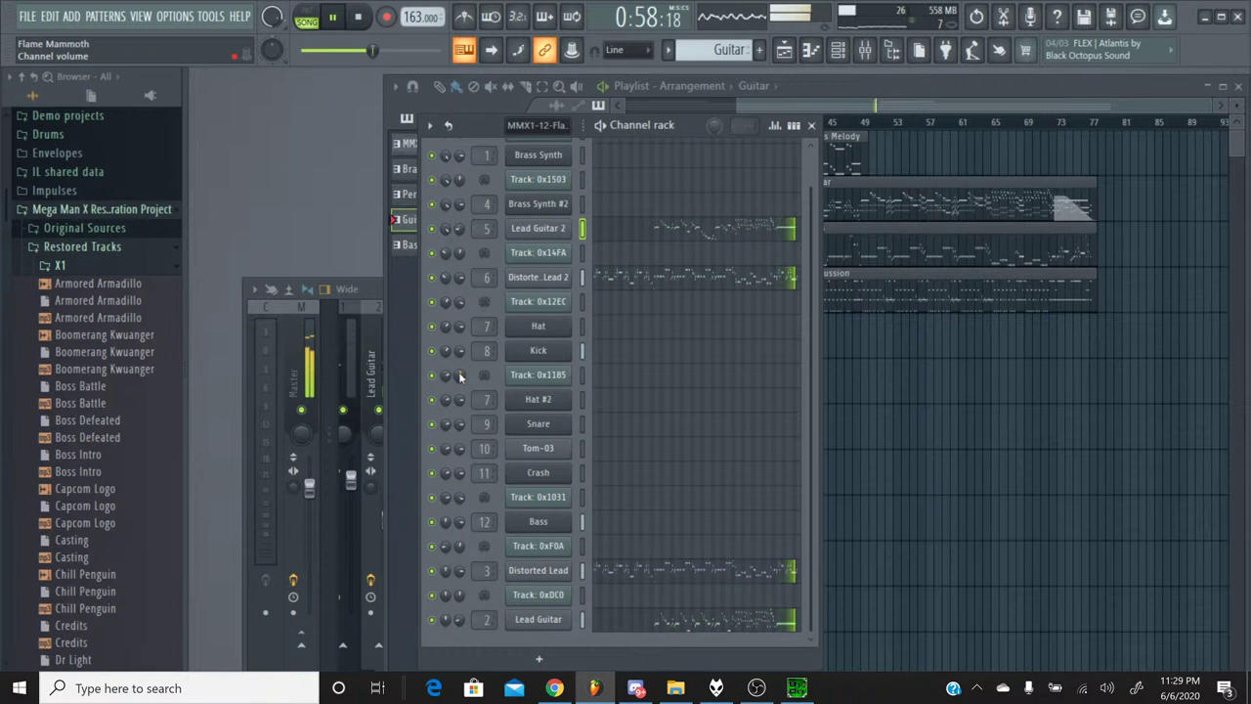
pyautogui.click(358, 17)
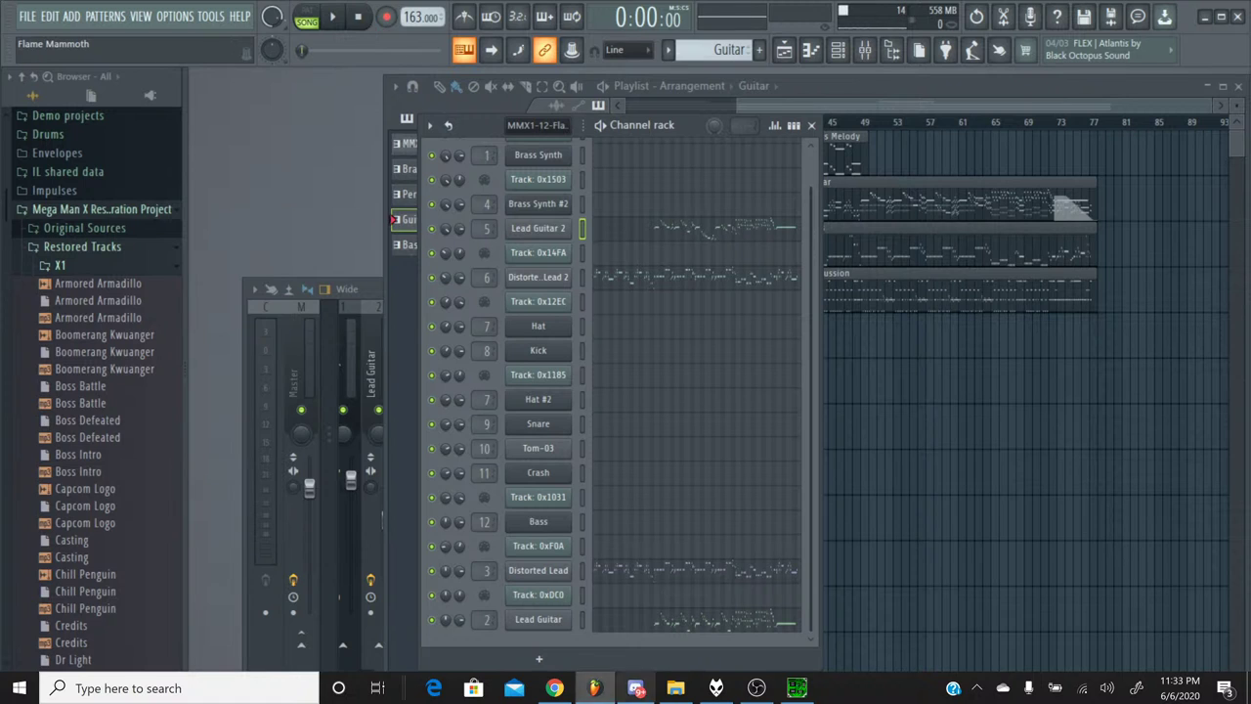
pyautogui.click(554, 688)
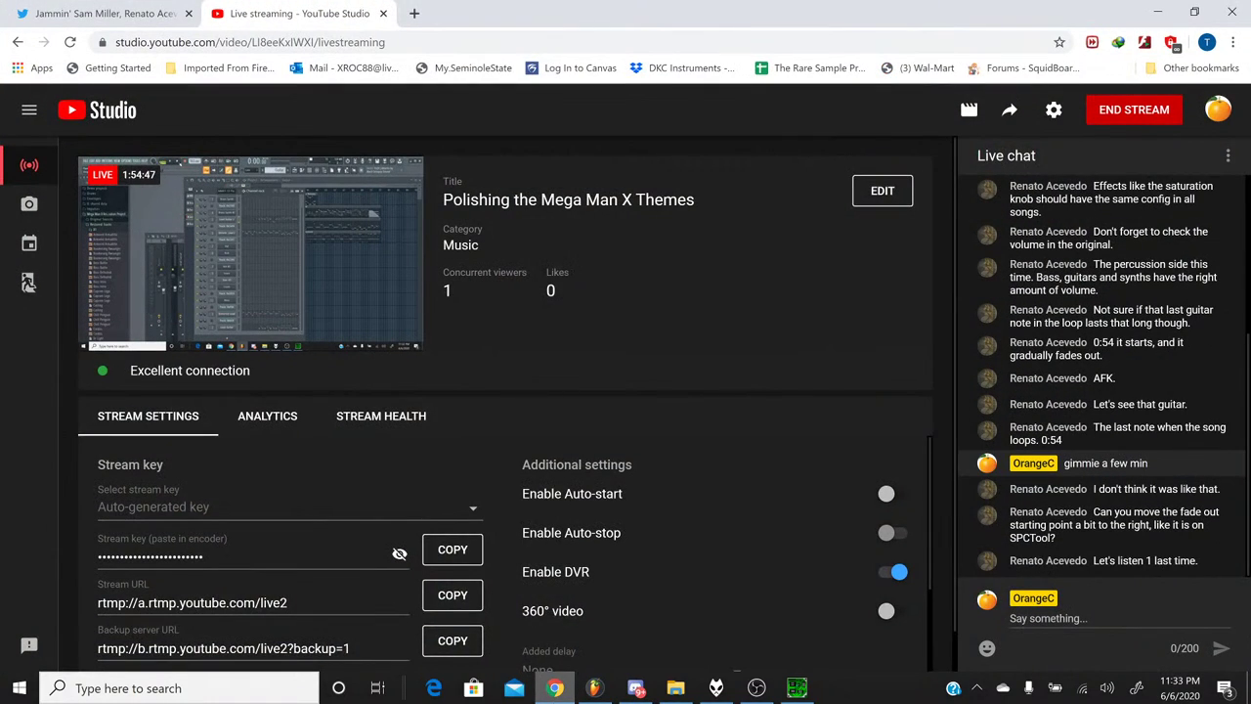
pyautogui.hotkey('alt', 'Tab')
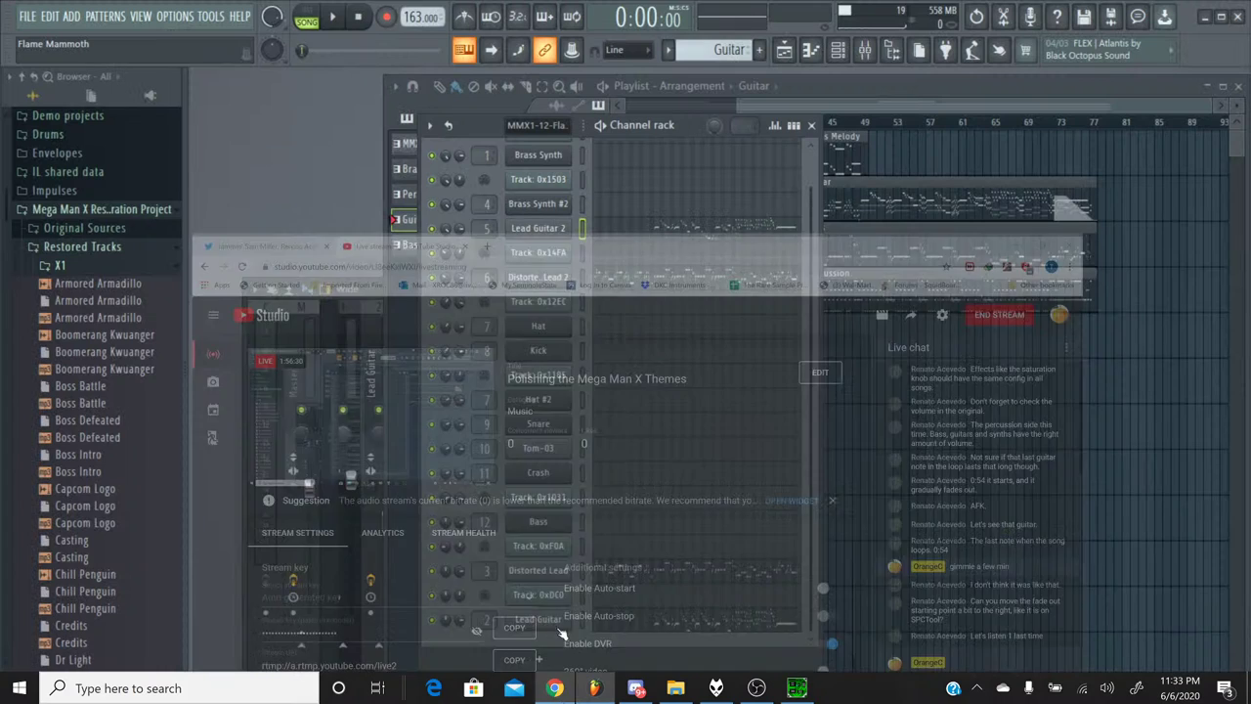
# Replay the arrangement, skip ahead through the second loop to the final guitar fade-out, and stop playback.
pyautogui.click(334, 18)
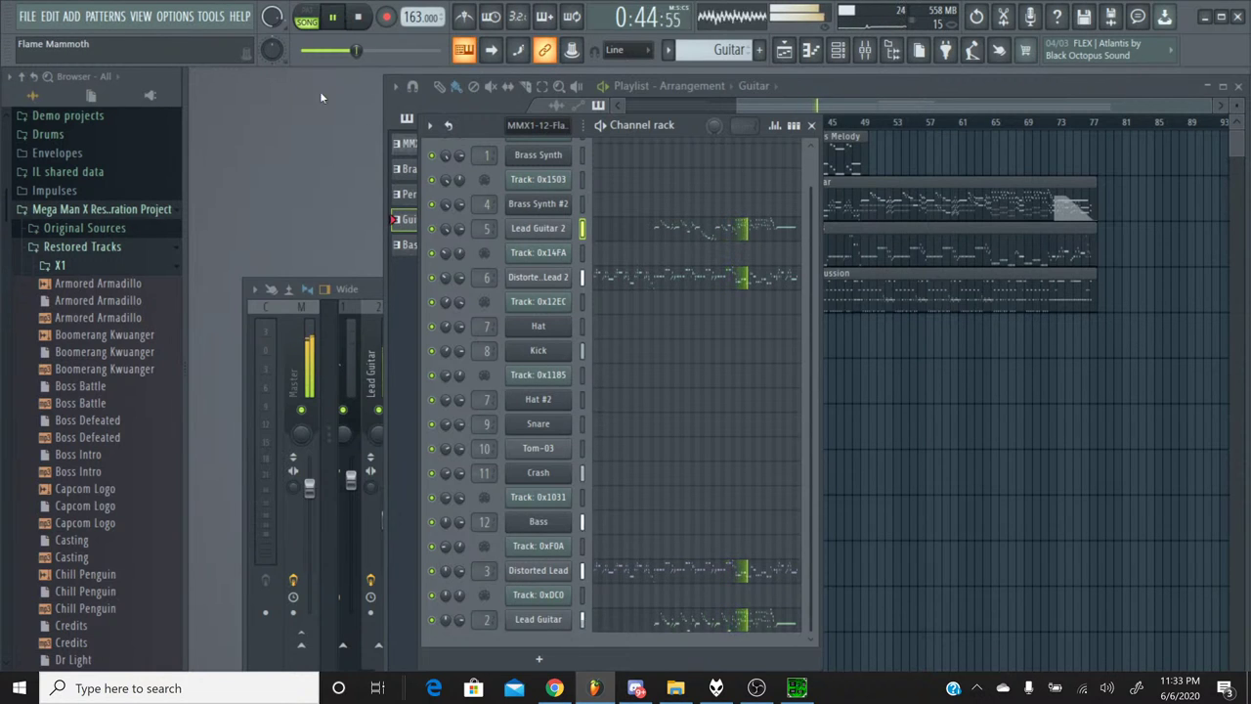
pyautogui.moveTo(389, 56); pyautogui.dragTo(372, 56)
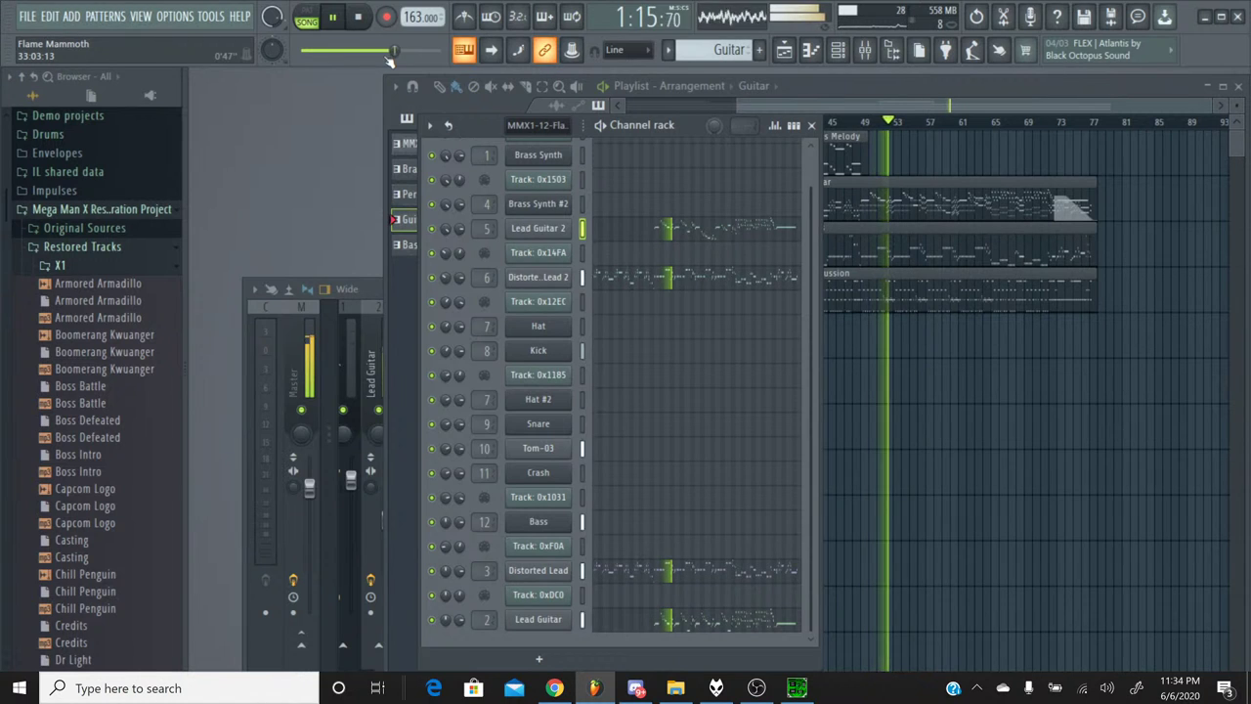
pyautogui.moveTo(393, 51); pyautogui.dragTo(430, 51)
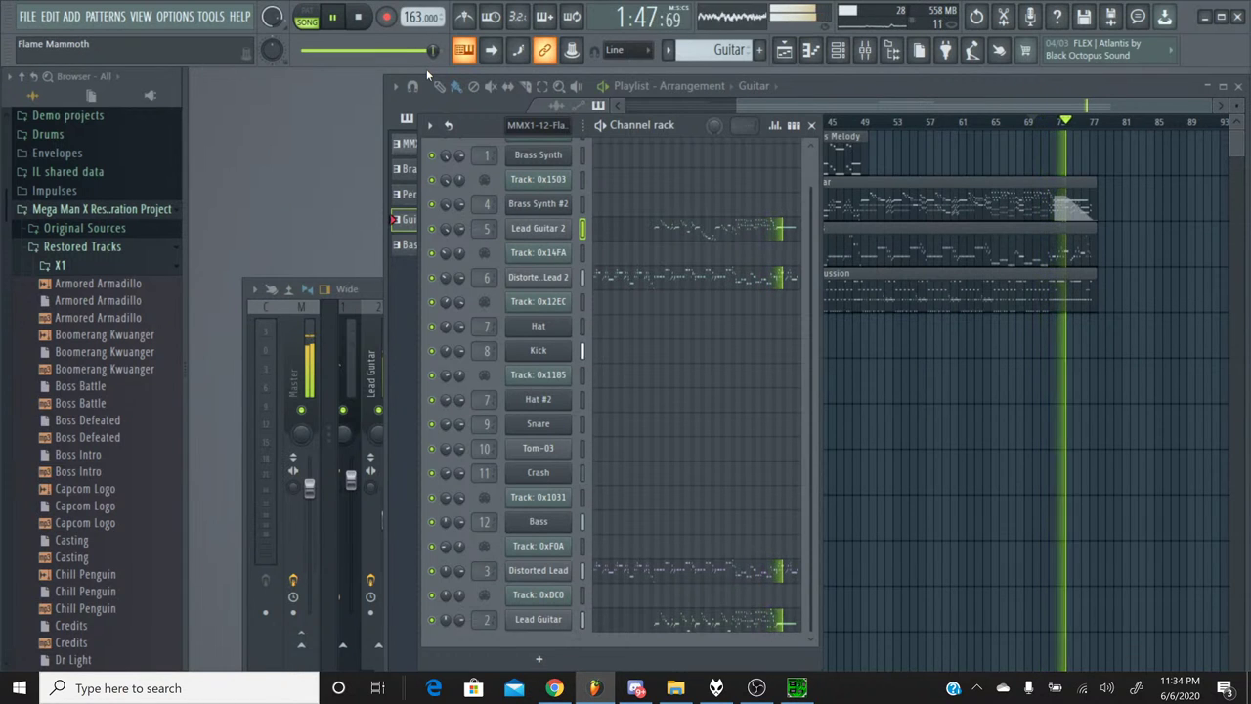
pyautogui.click(360, 21)
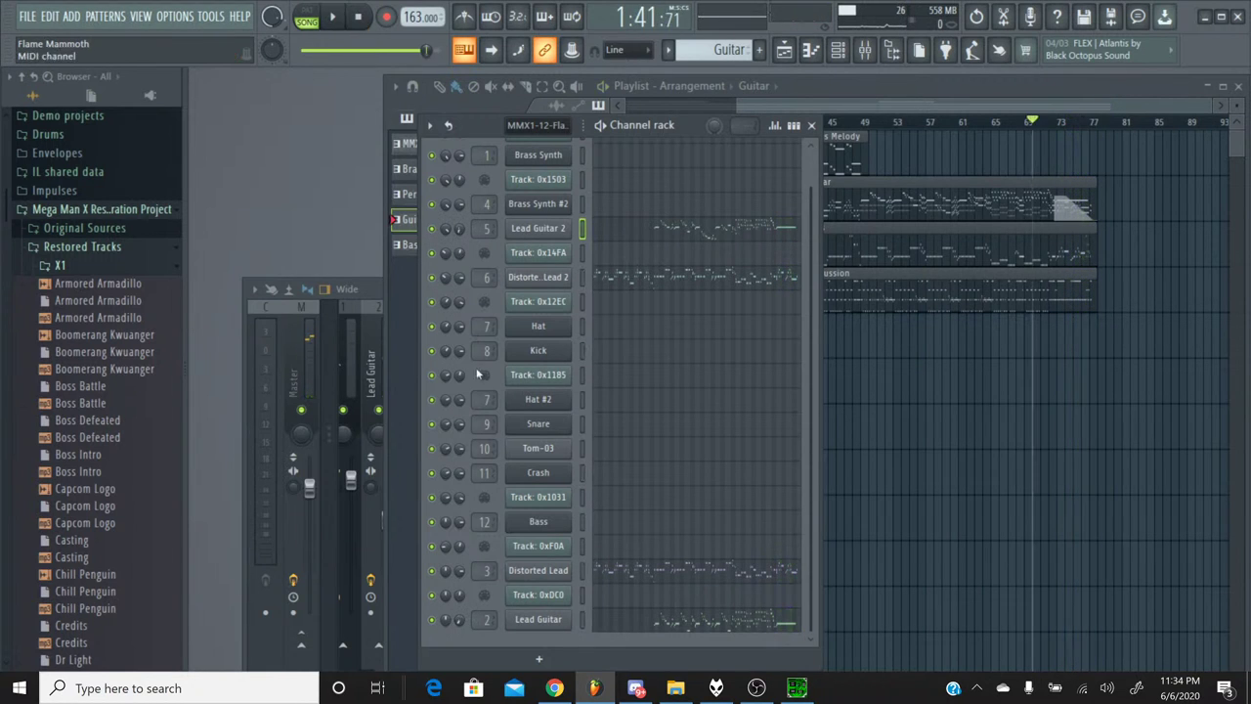
# Check the live chat for a verdict on the fade-out and save the Flame Mammoth project.
pyautogui.click(554, 688)
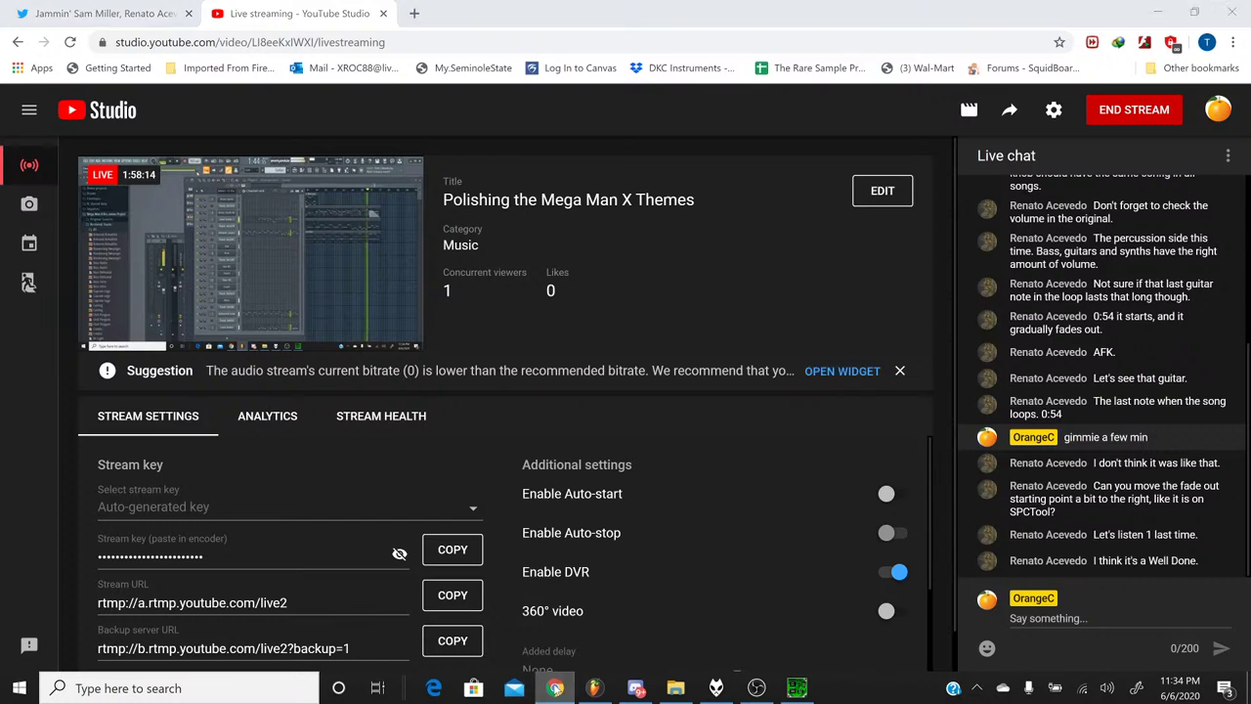
pyautogui.hotkey('alt', 'Tab')
pyautogui.click(30, 17)
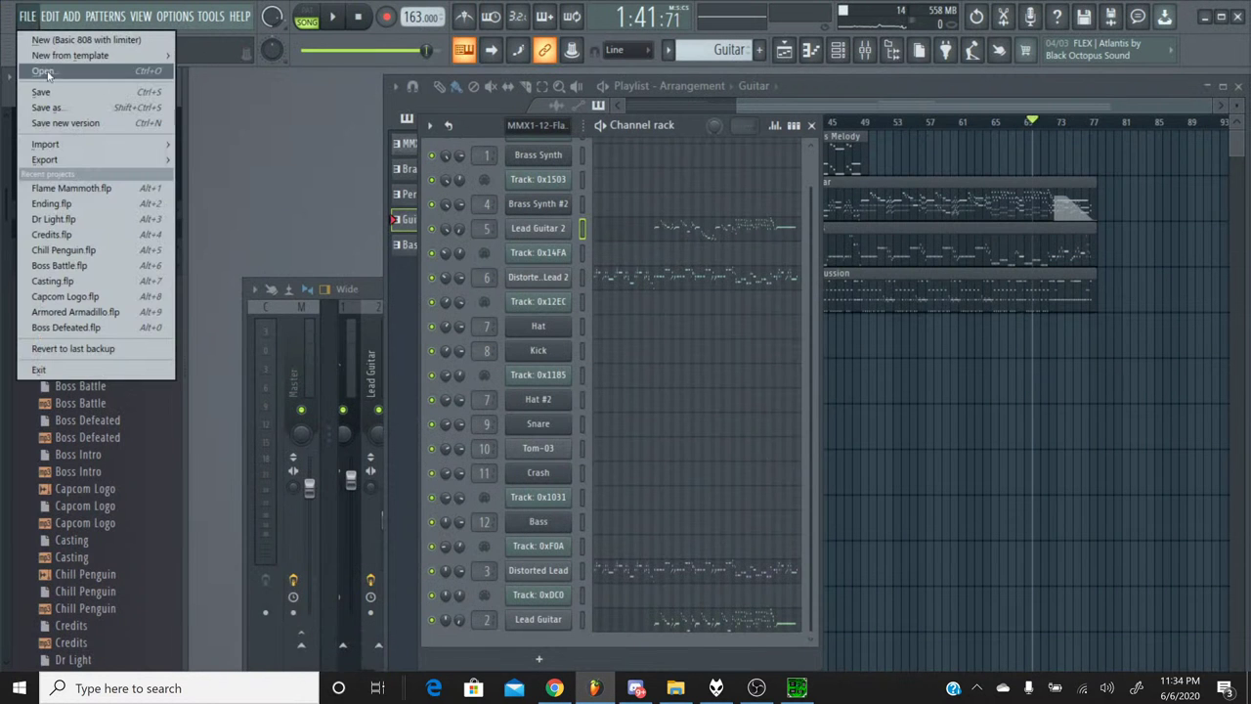
pyautogui.click(53, 93)
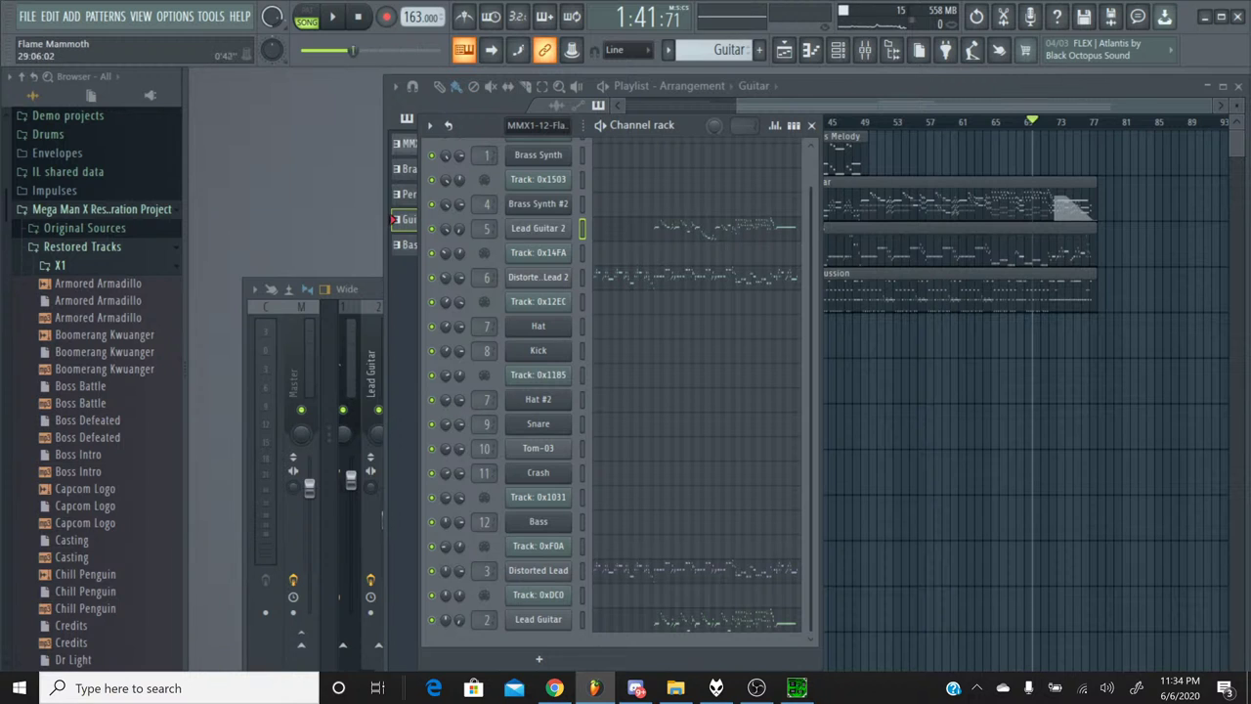
# Play both loops of the arrangement from the start through the end, stop playback and save the project again.
pyautogui.press('space')
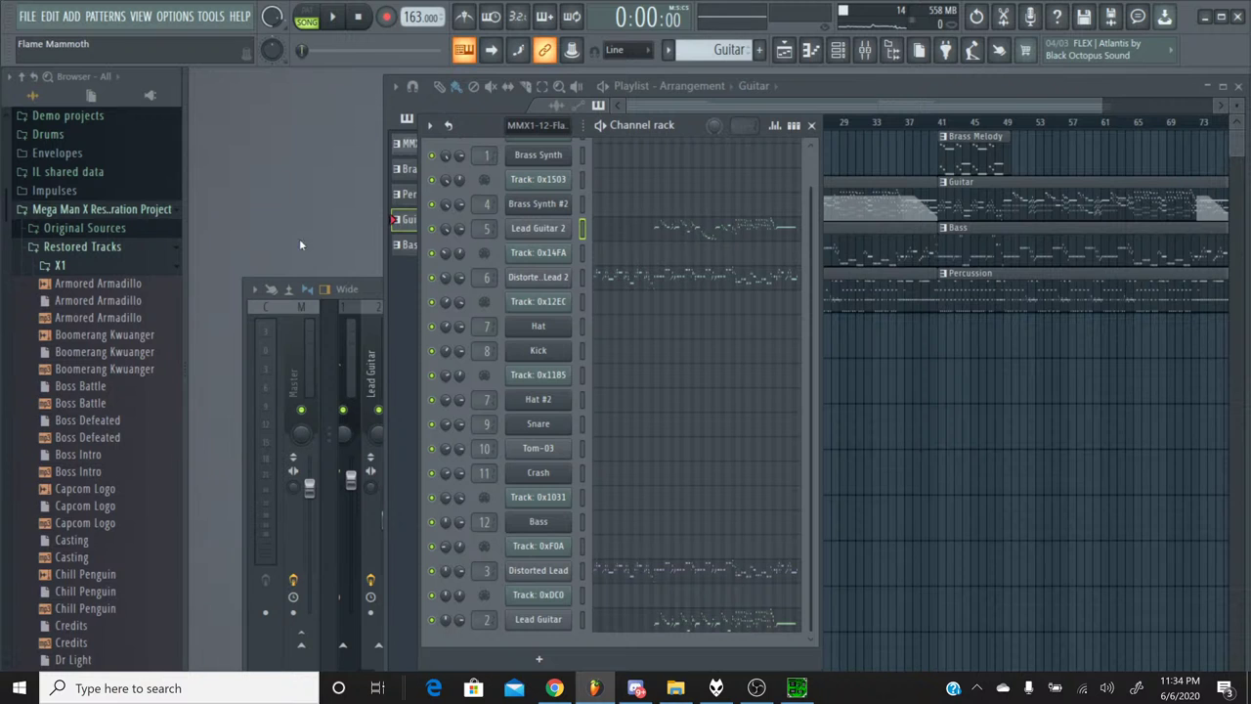
pyautogui.scroll(-7, 171, 332)
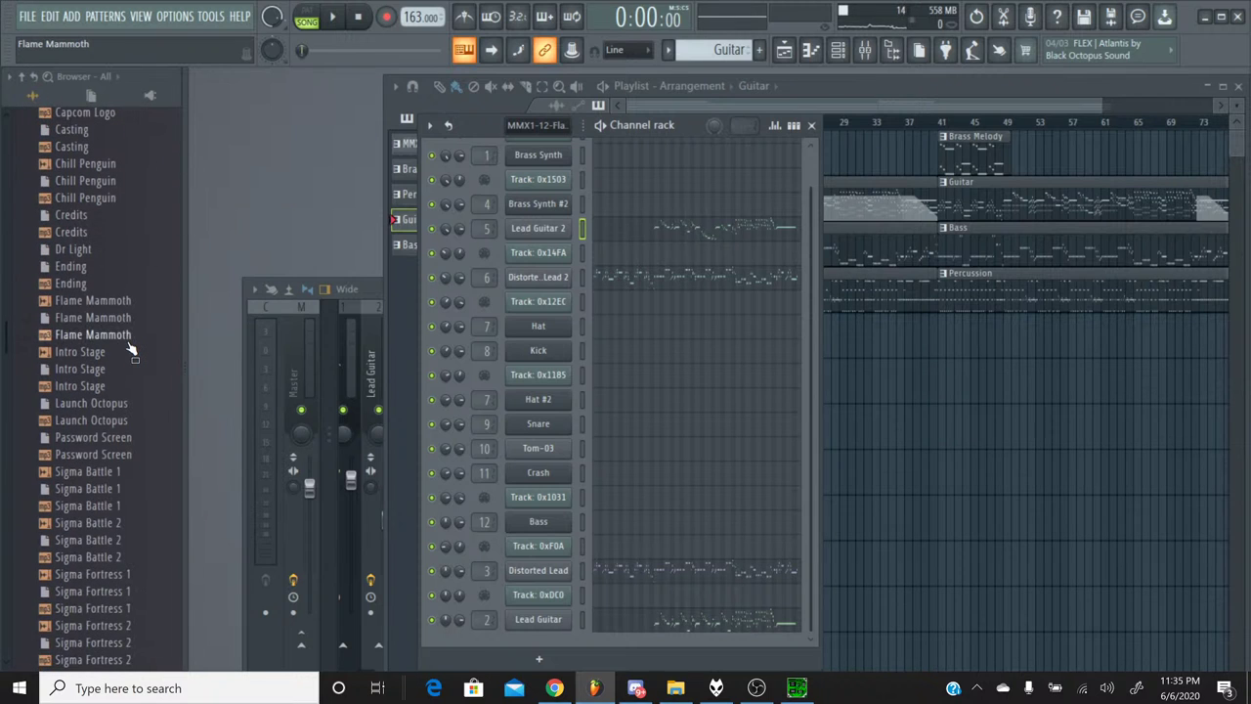
pyautogui.scroll(8, 130, 350)
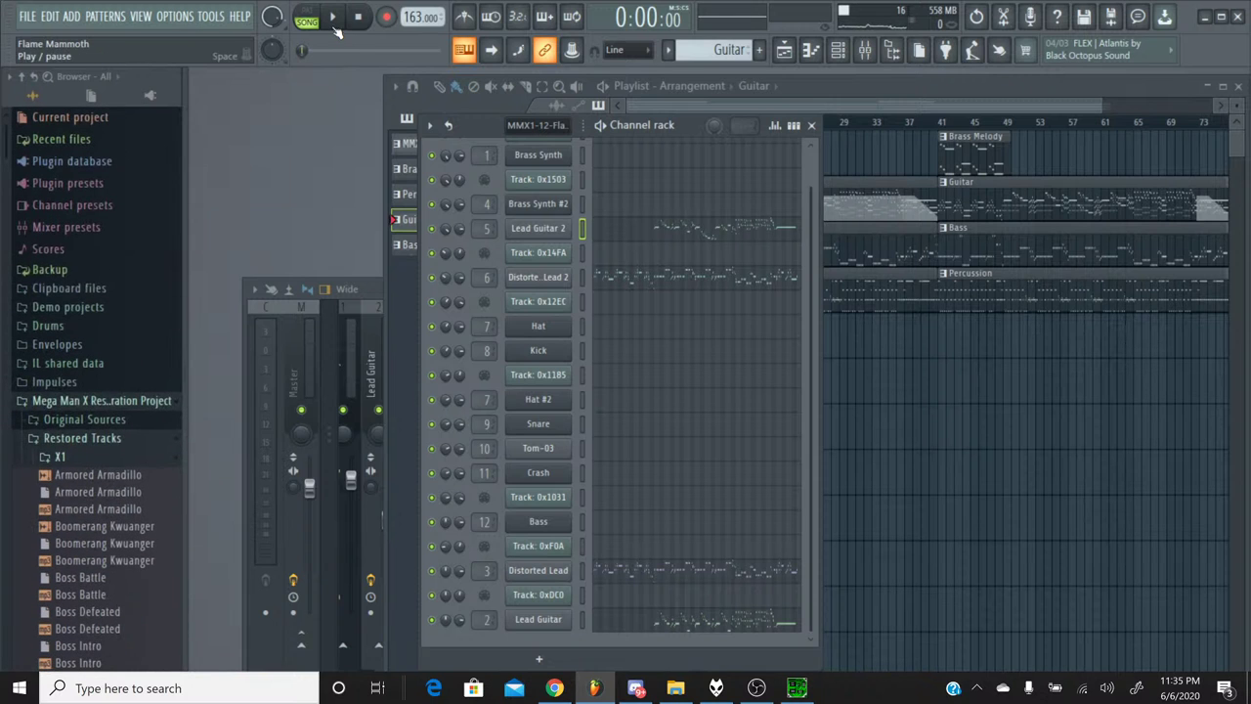
pyautogui.click(333, 17)
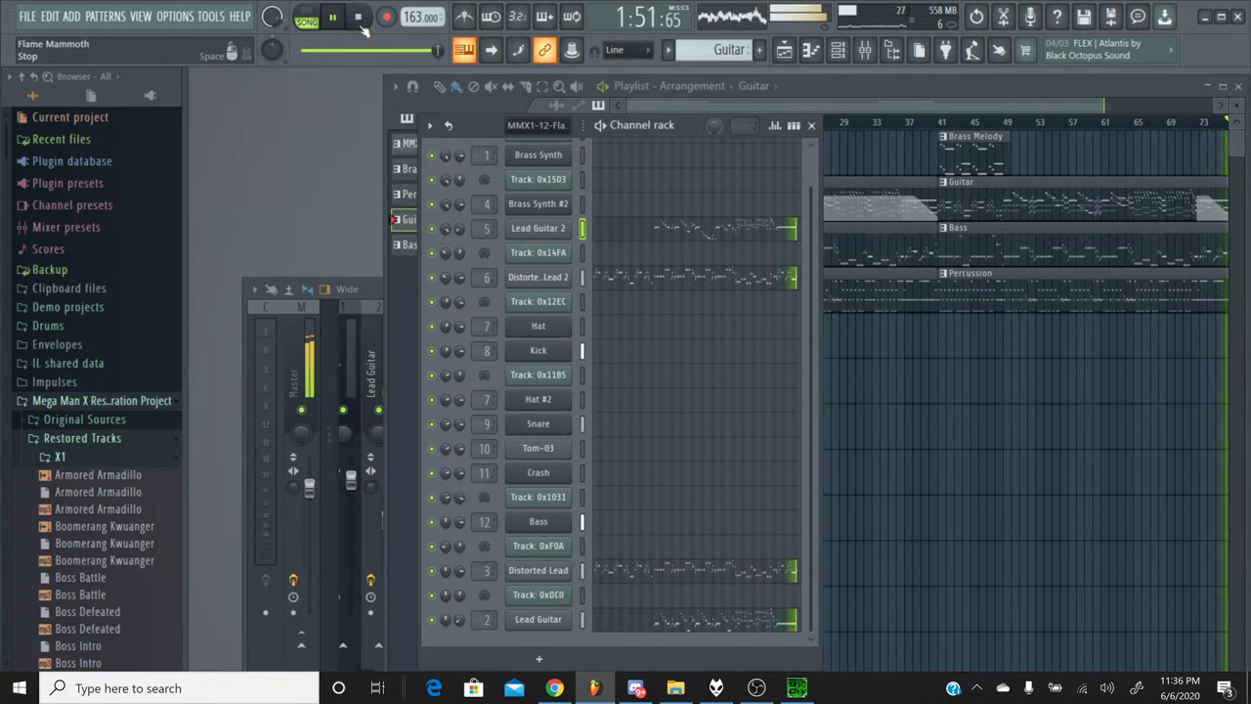
pyautogui.click(362, 27)
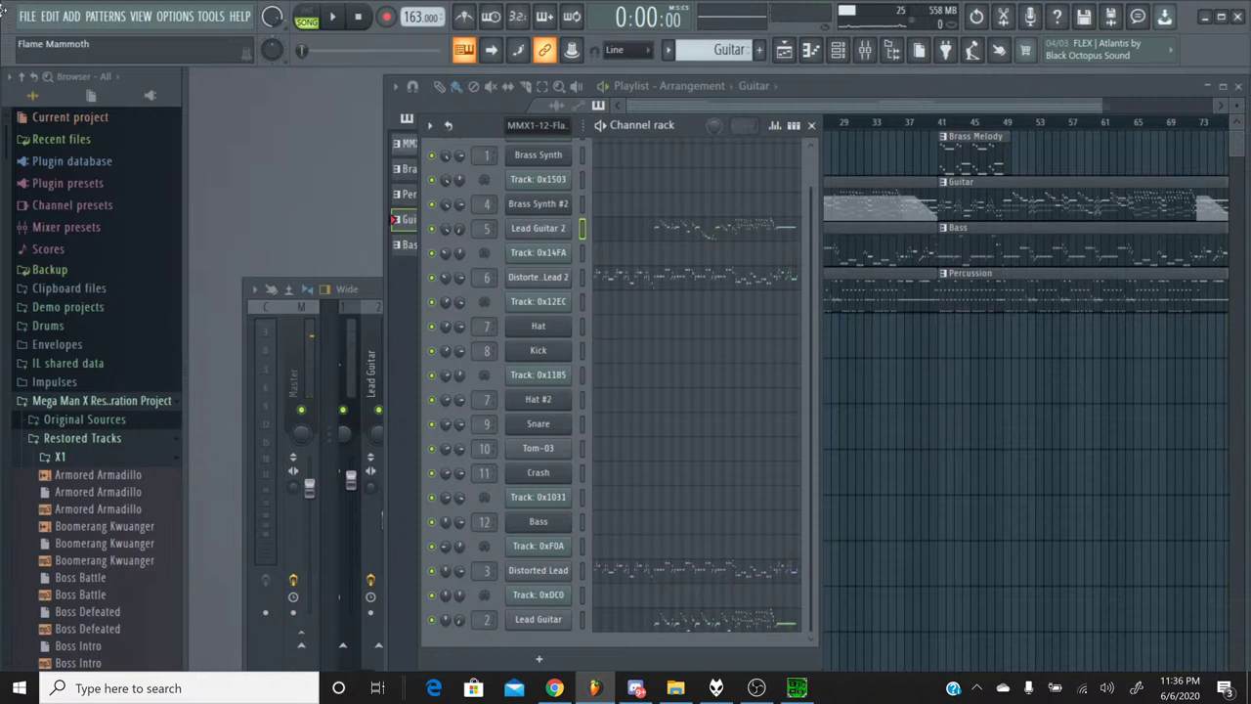
pyautogui.click(26, 17)
pyautogui.click(44, 98)
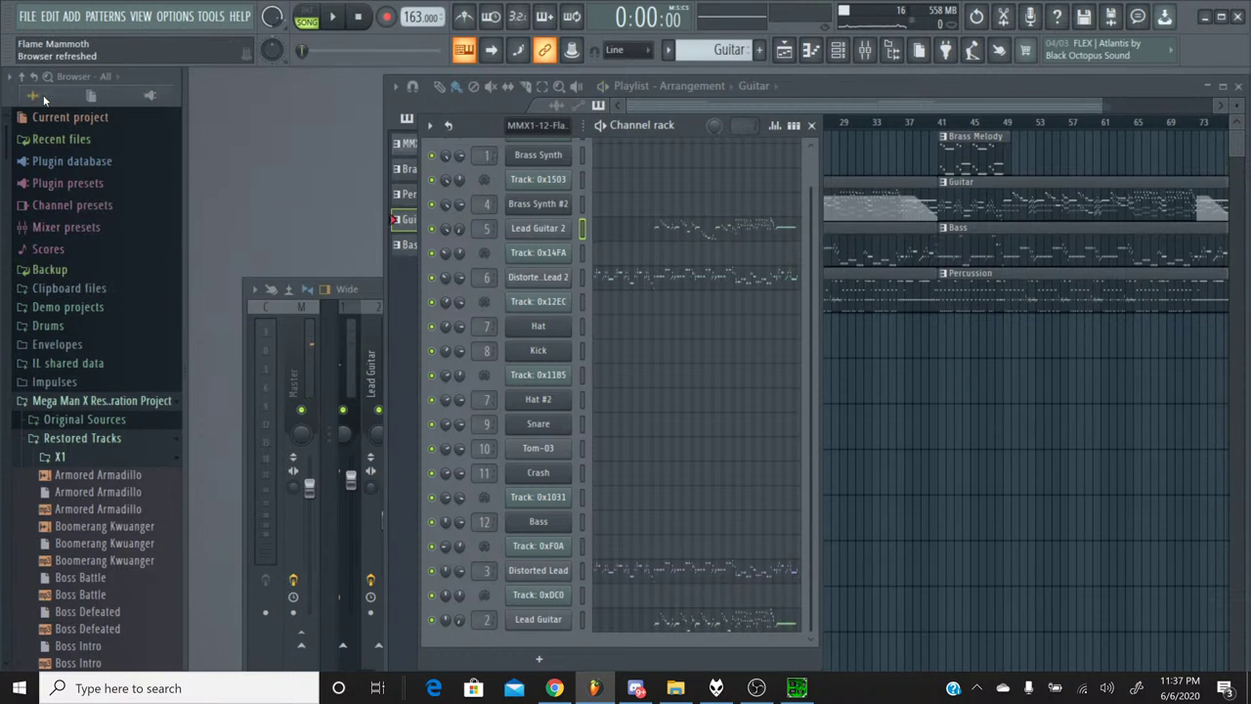